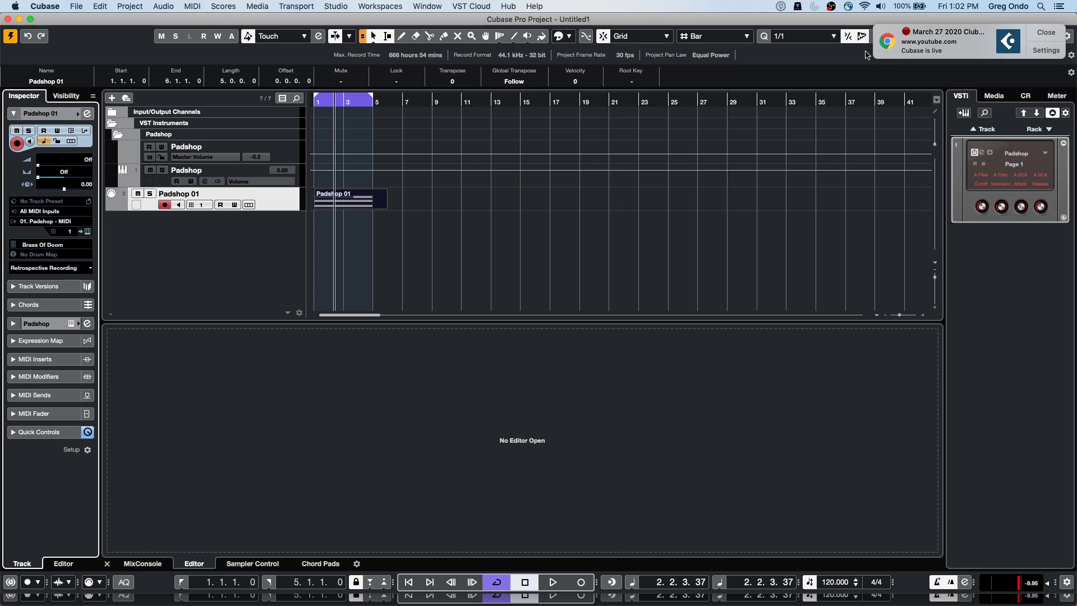
Zoom the timeline in on the Padshop 01 part, then dismiss the Chrome notification and close its window
key(h)
key(h)
key(h)
key(h)
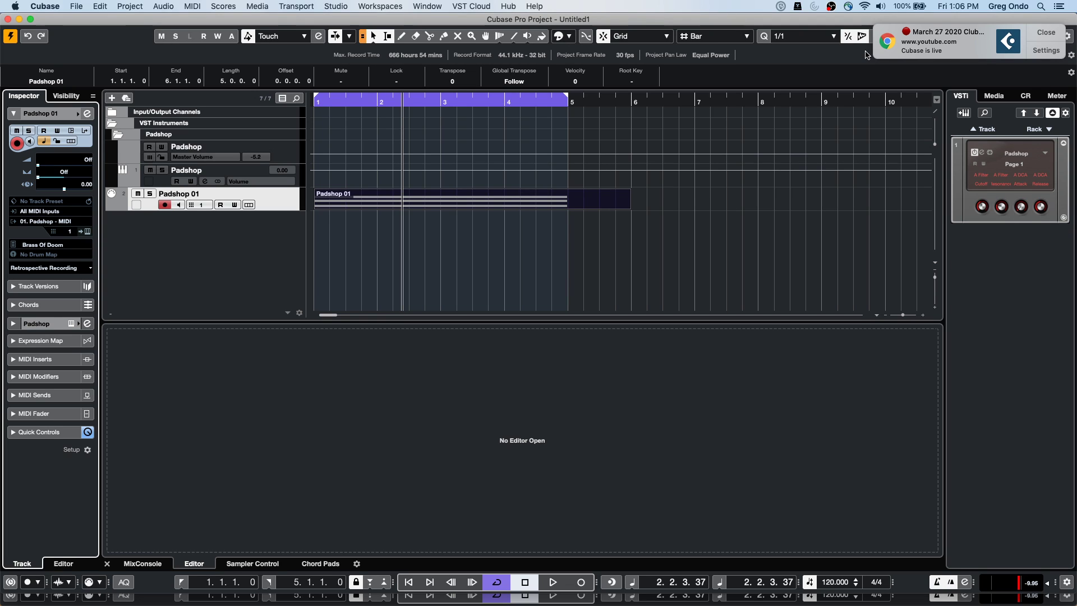
click(1046, 33)
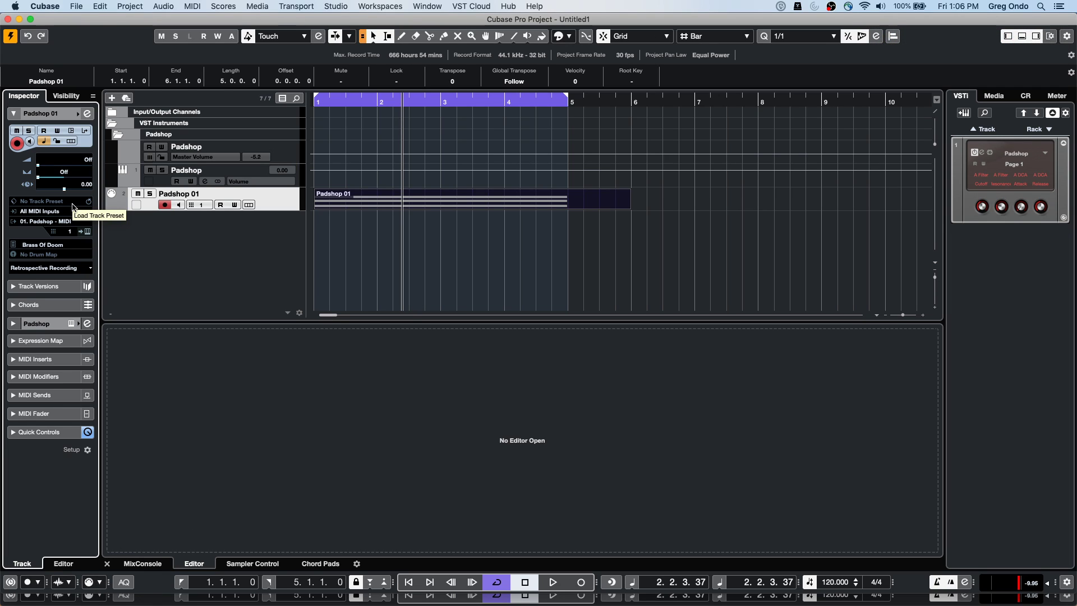
key(super+Tab)
key(super+Tab)
key(super+Tab)
key(super+Tab)
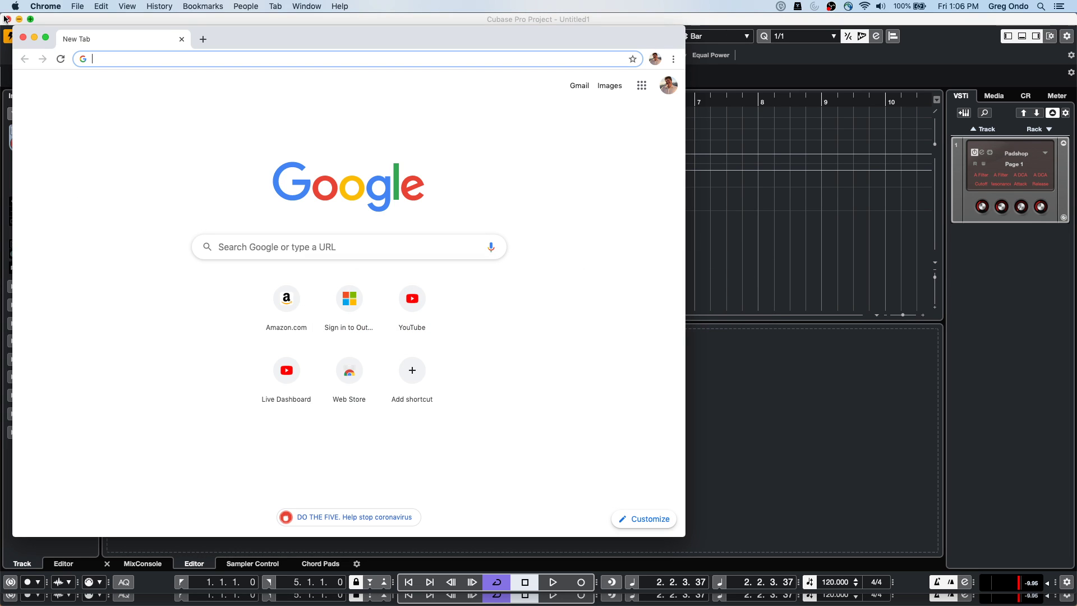
click(22, 39)
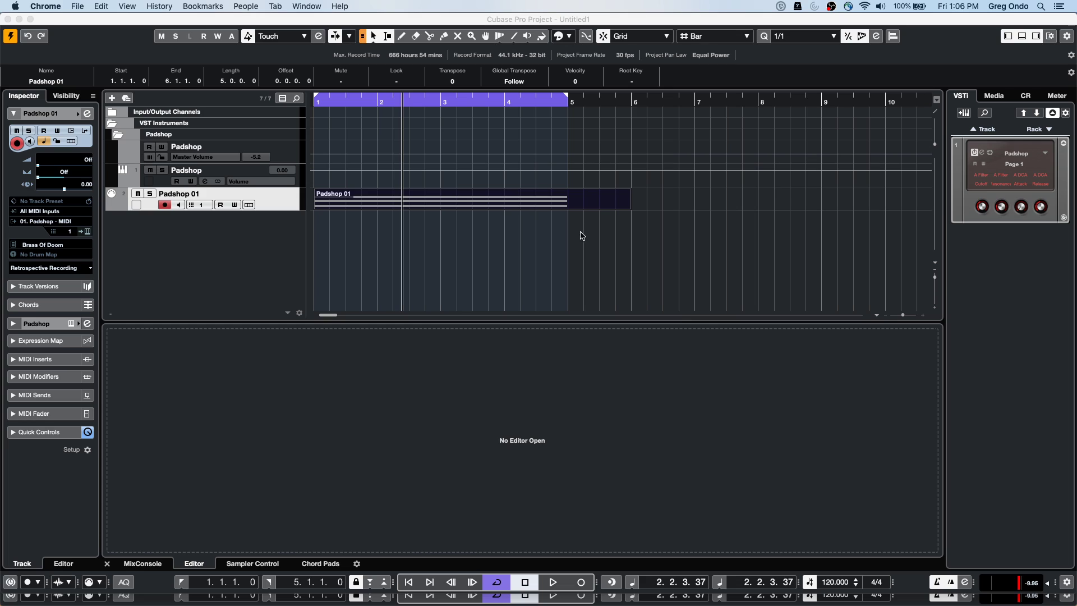
Click back into the Cubase project window to make it active again
click(386, 235)
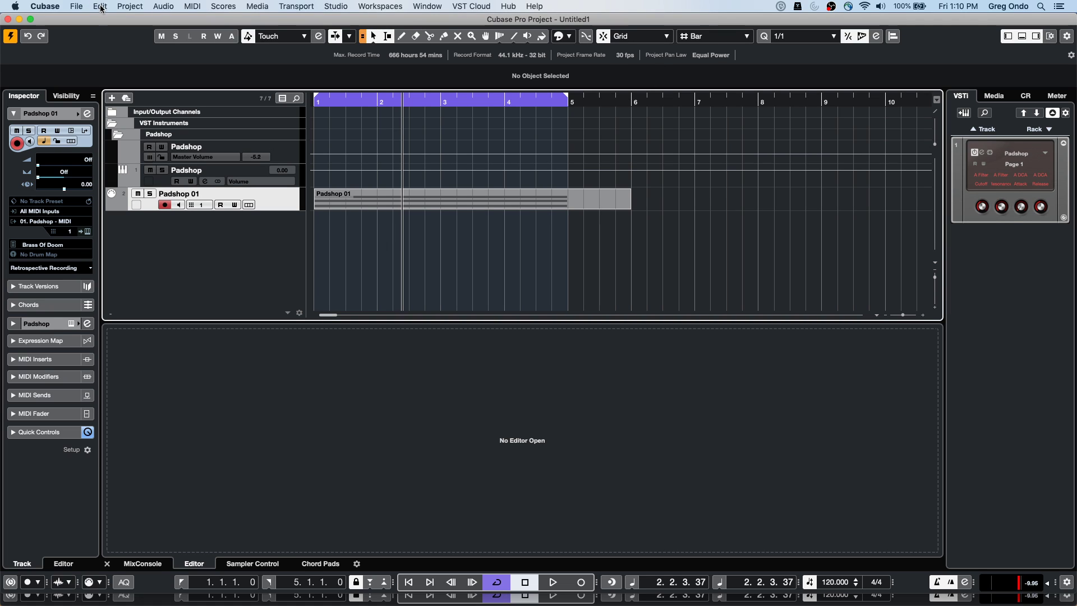
Open UpstreamC9.cpr from the Projects/02 Upstream folder and activate it
click(75, 7)
mouse_move(123, 218)
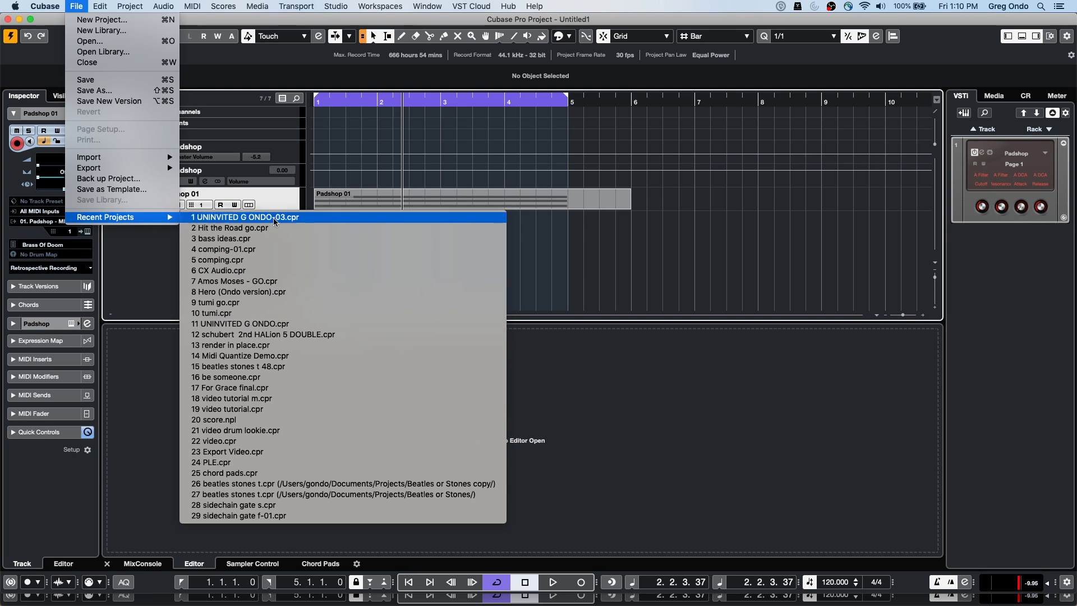
click(125, 42)
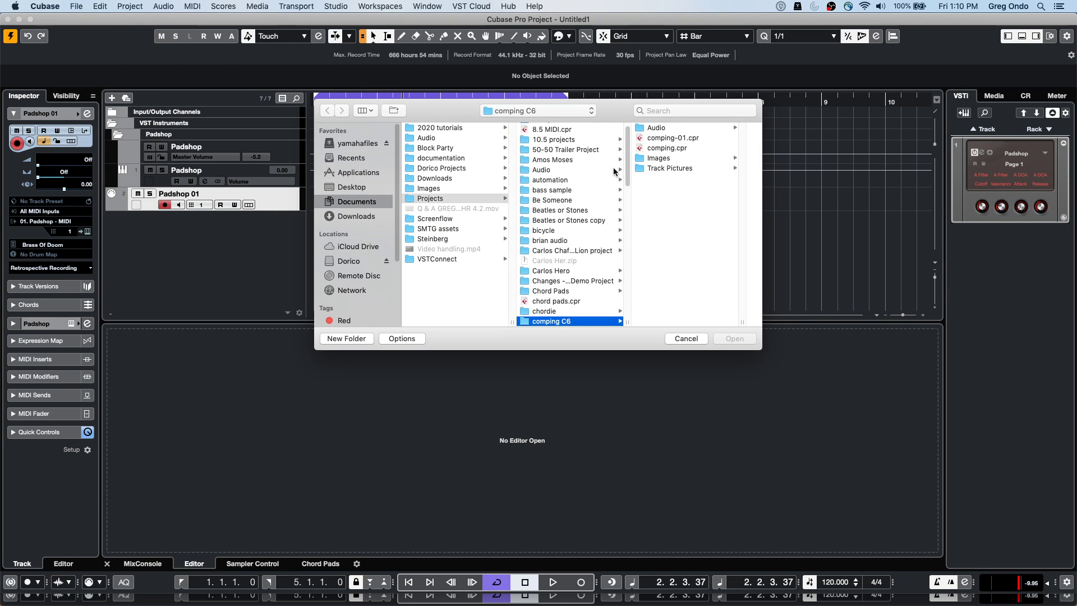
scroll(627, 172, down, 3)
scroll(627, 134, up, 5)
click(565, 129)
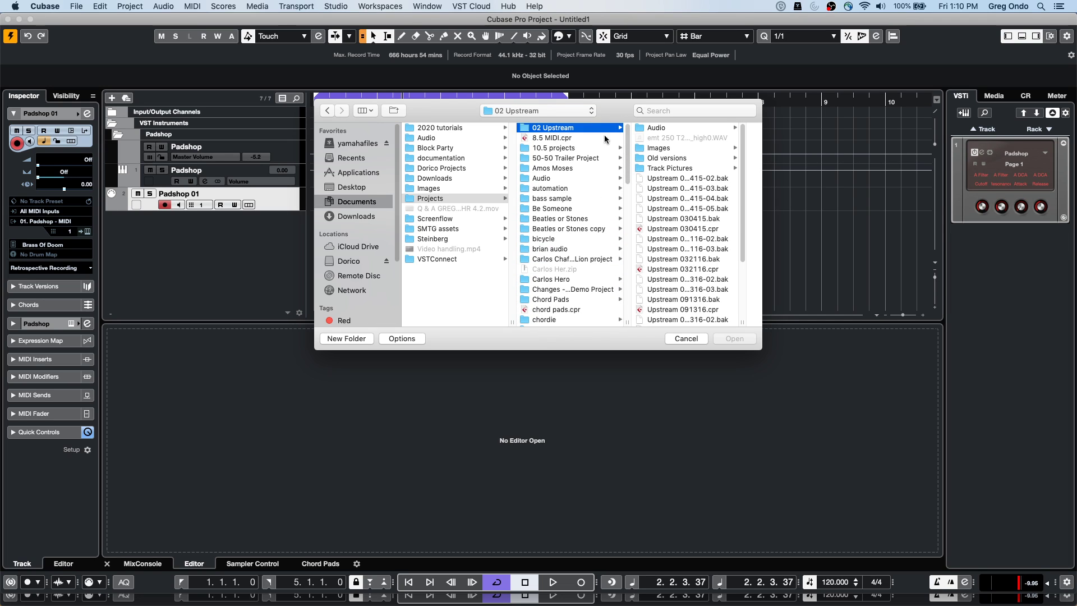
scroll(693, 233, down, 5)
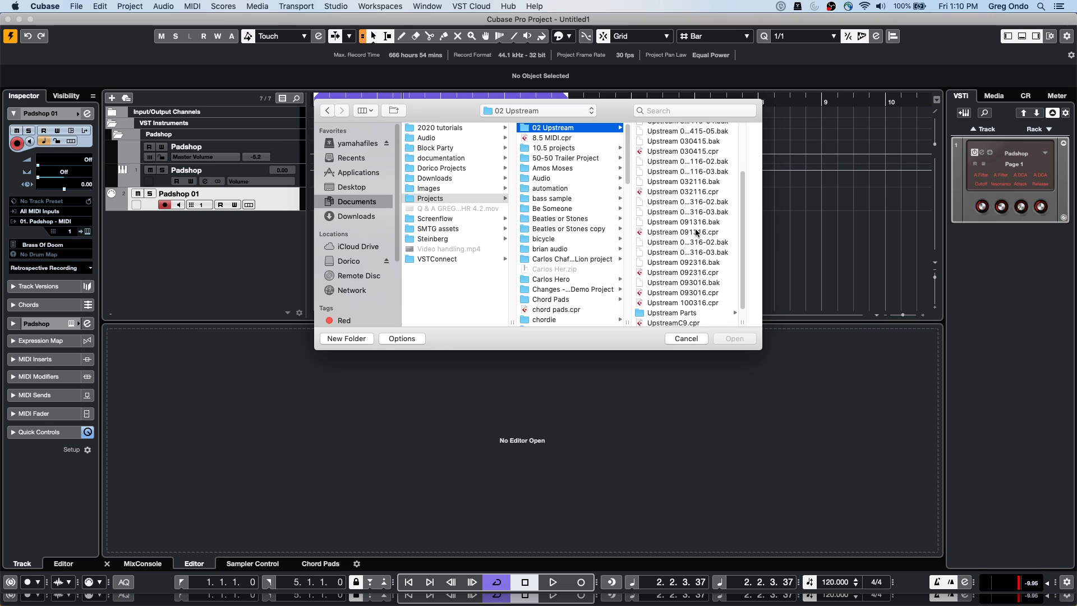
double_click(674, 313)
click(603, 211)
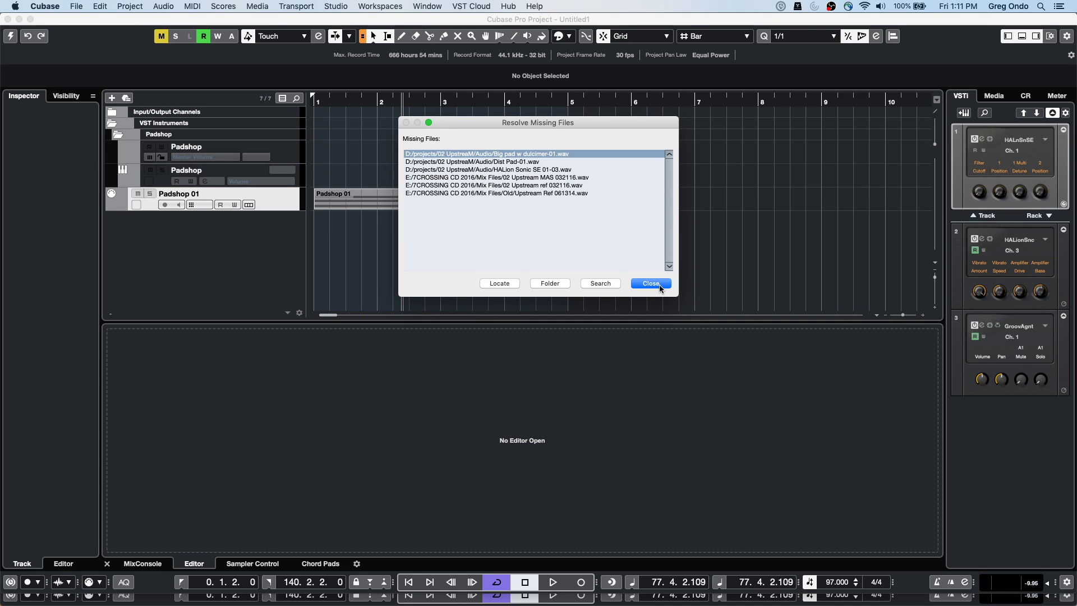
Dismiss the missing files and missing ports notices, then add Track Visibility Configurations to the toolbar
click(651, 283)
click(689, 324)
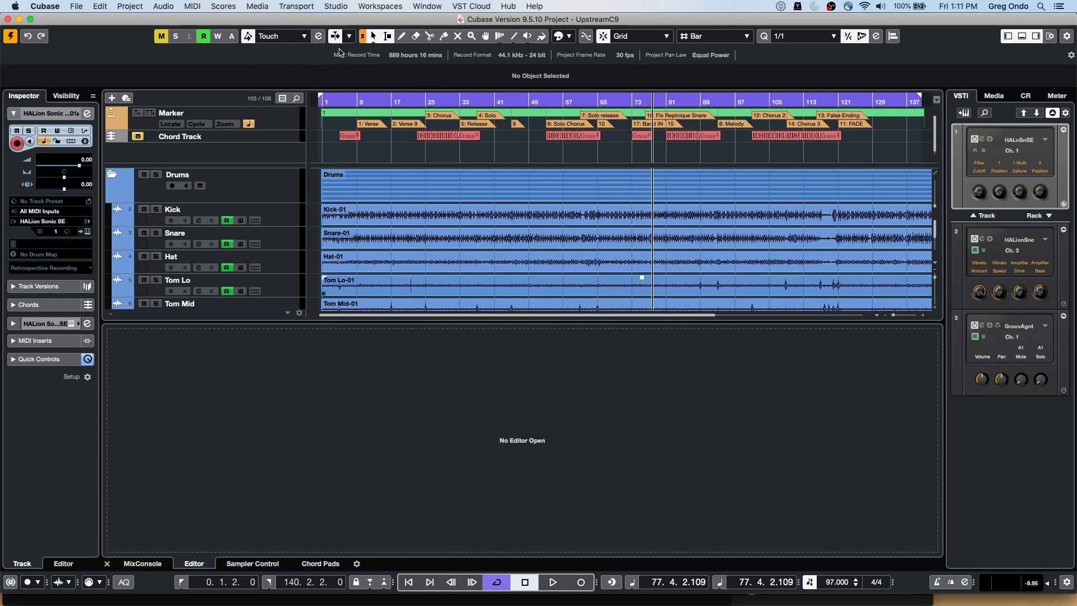
click(1067, 37)
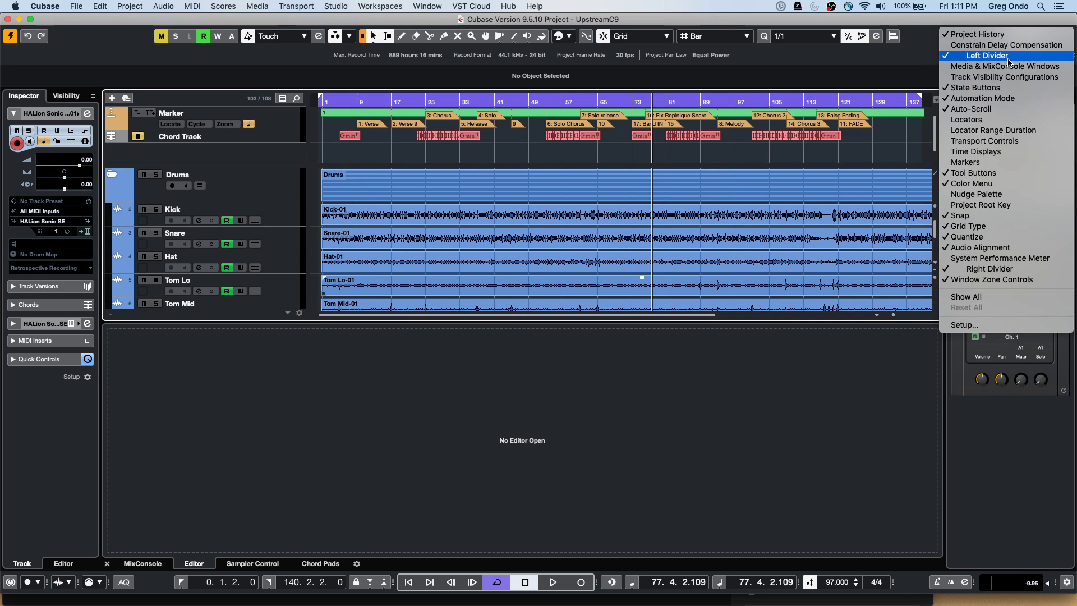
click(1003, 76)
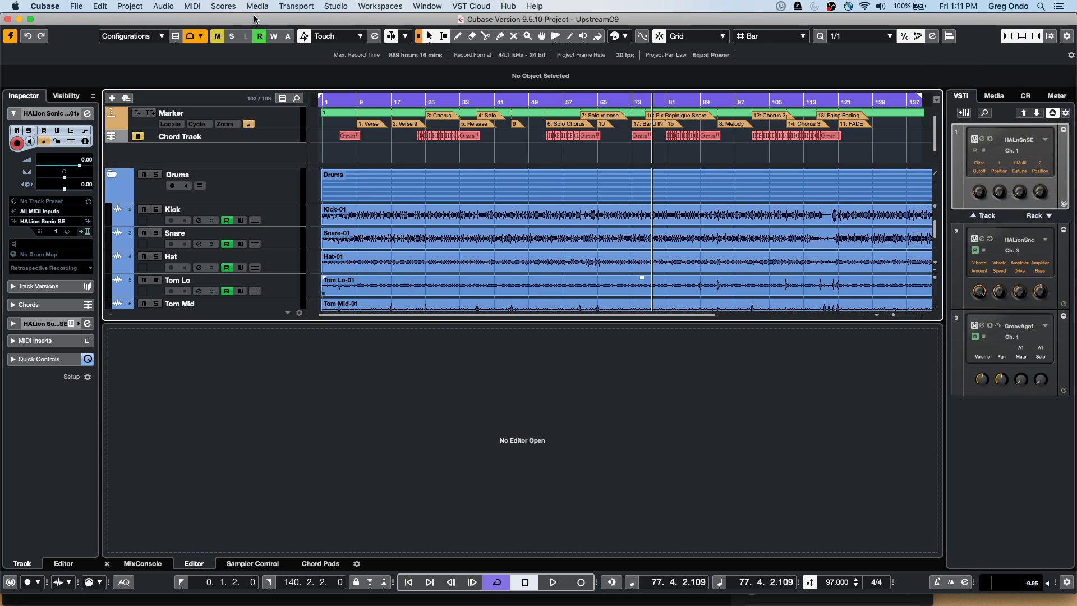
Look over the track type filter and visibility options, then show the MixConsole in the lower zone
click(174, 37)
click(176, 52)
click(165, 36)
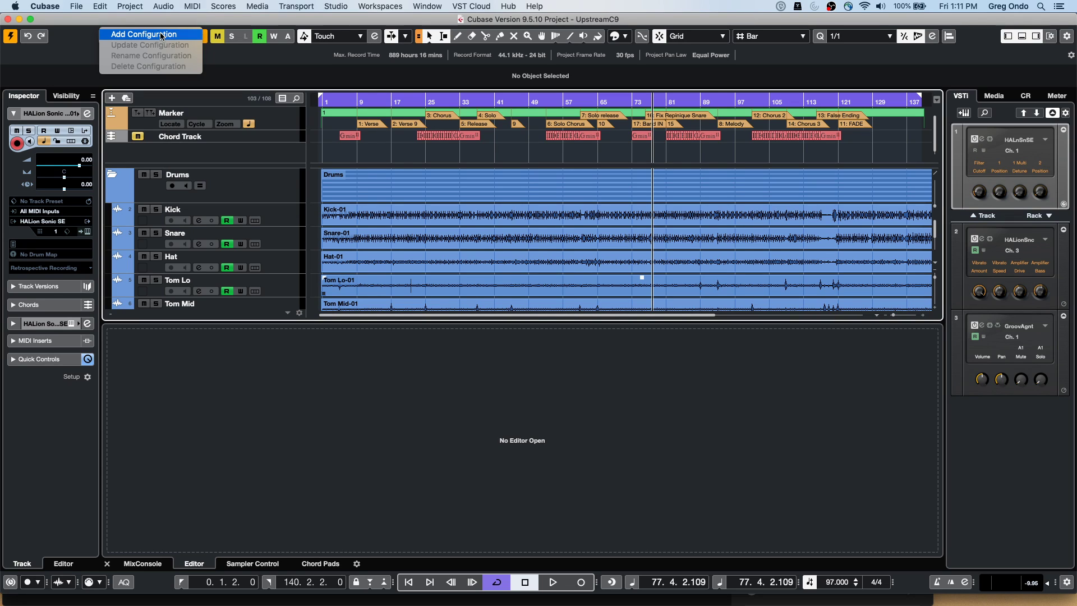
key(Escape)
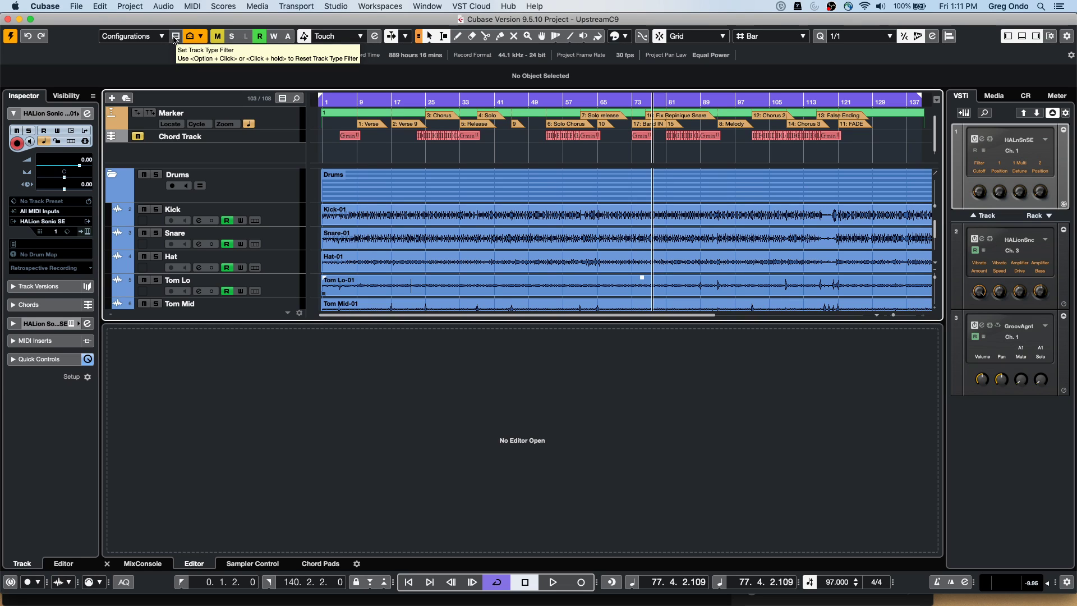
click(174, 37)
click(405, 163)
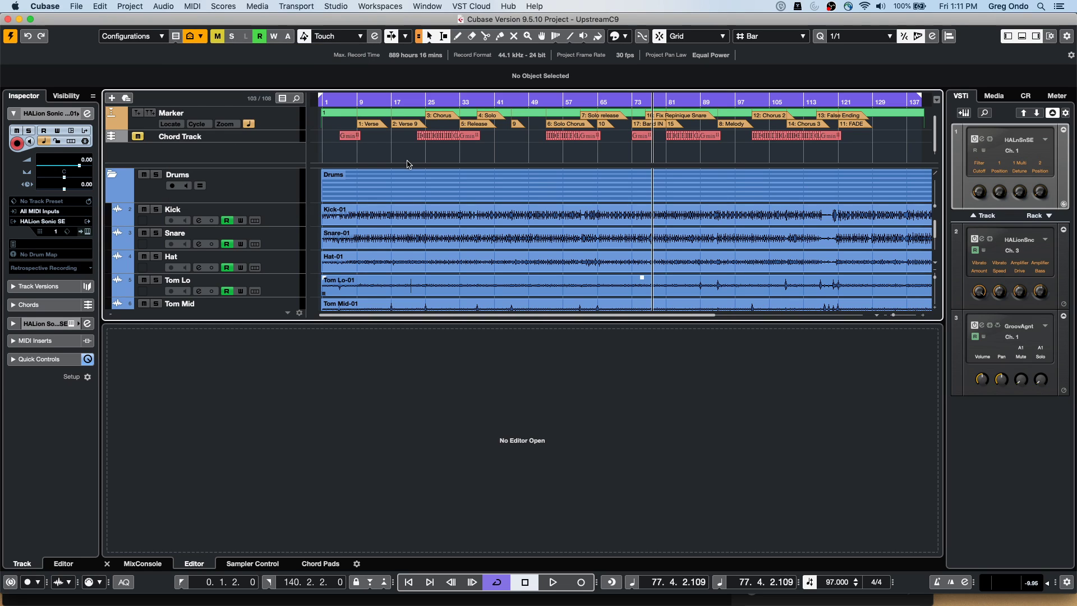
scroll(452, 204, down, 10)
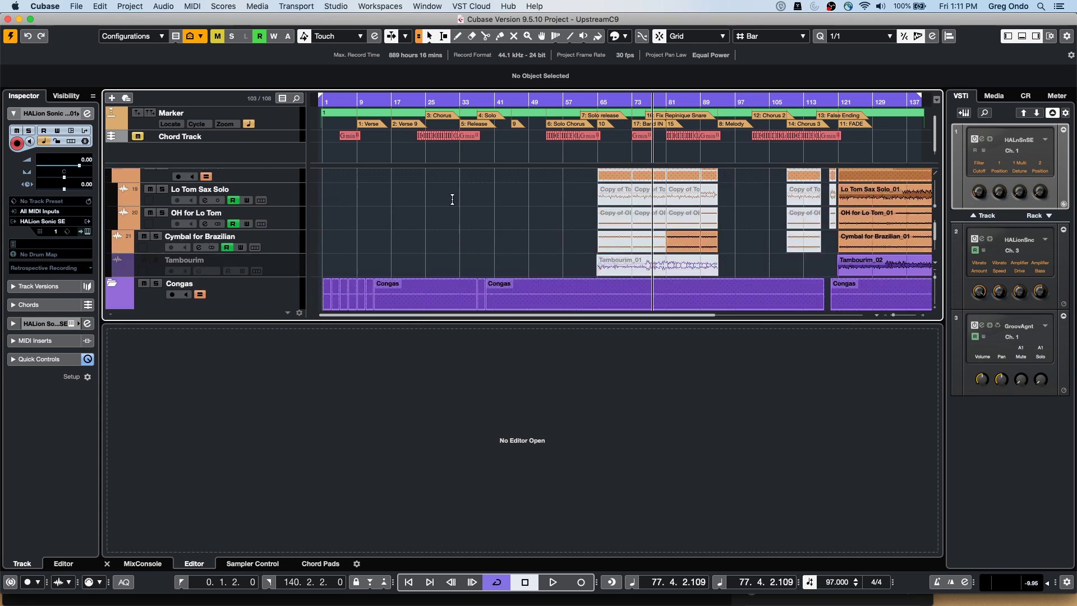
scroll(452, 197, up, 4)
scroll(452, 197, down, 12)
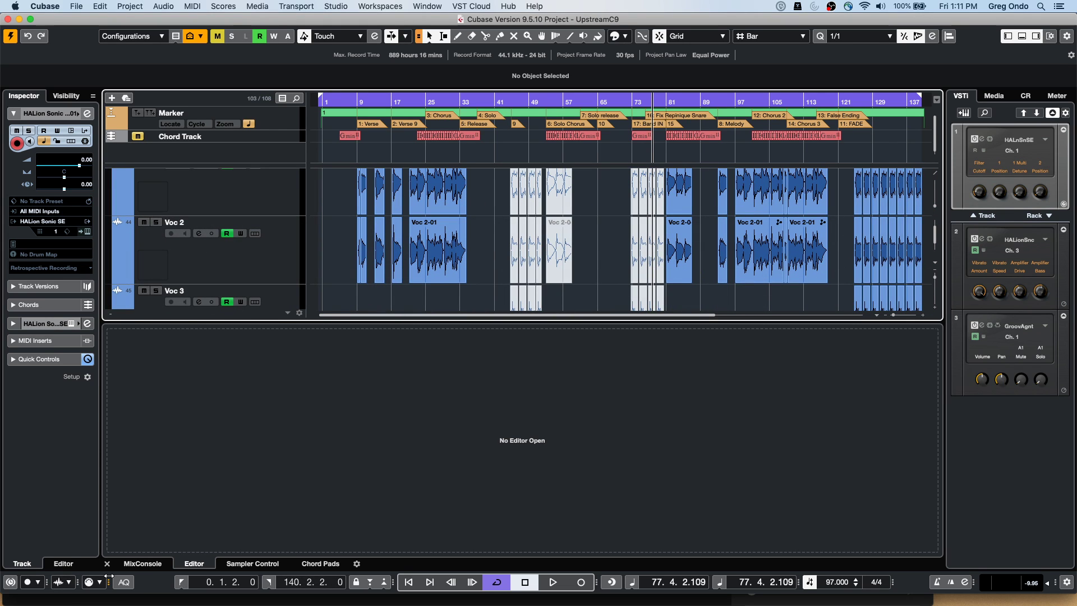
click(145, 563)
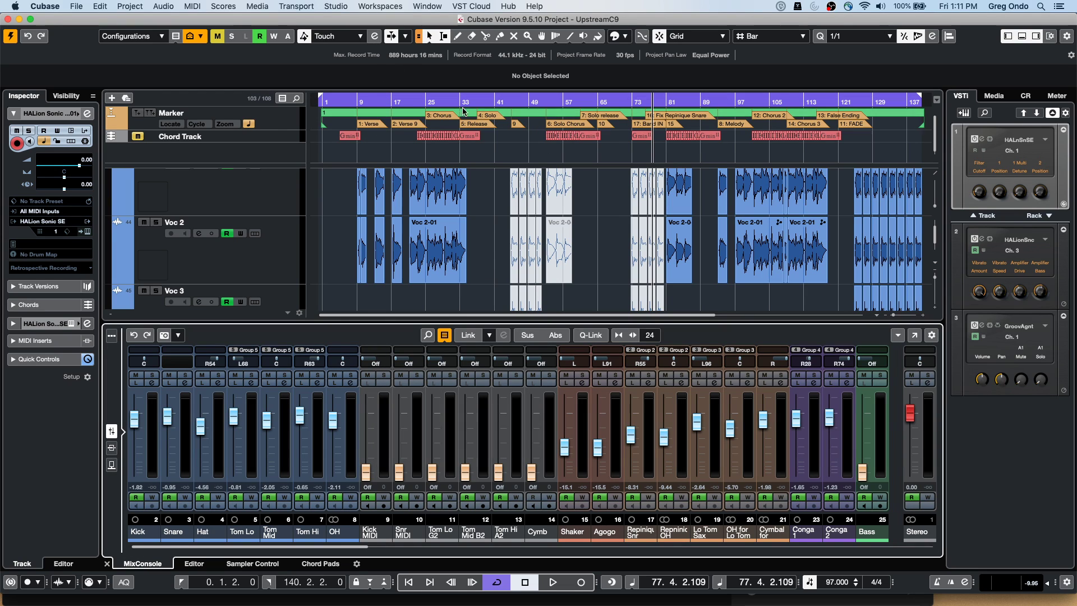
Place the playback position at bar 14, scroll the mixer to channels 63–85, and unmute 24 bit Mixes
click(379, 101)
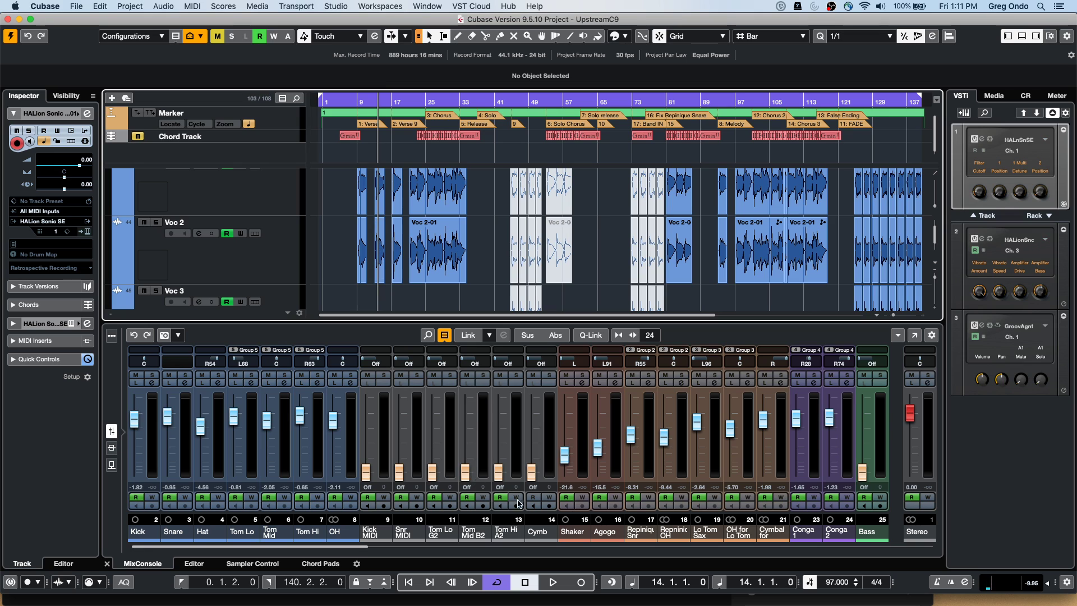
drag(336, 547, 930, 521)
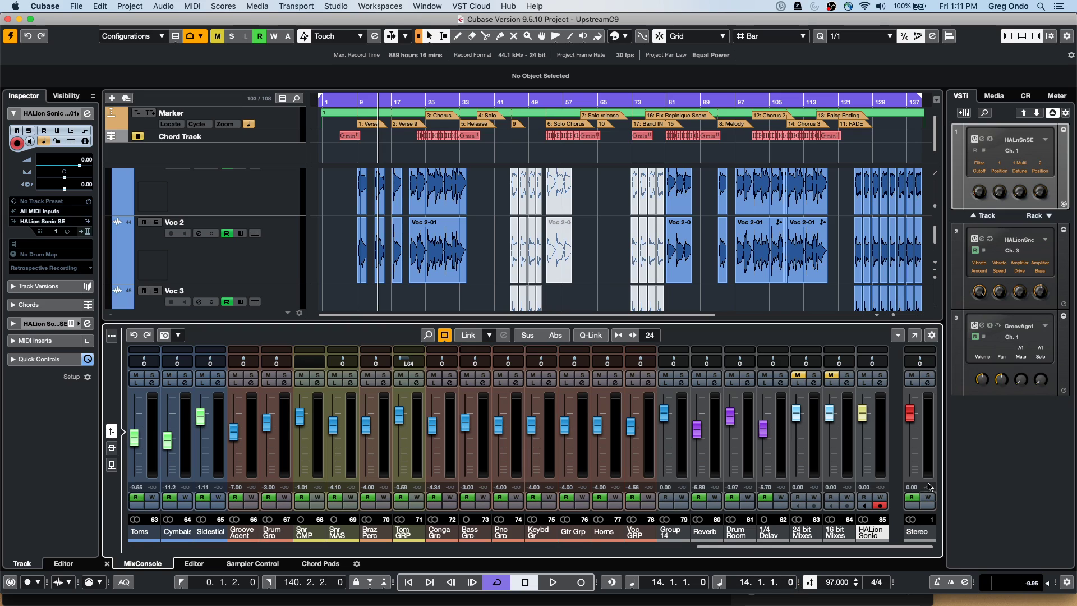
click(798, 375)
EQ the 24 bit Mixes channel: +8.7 dB near 4.81 kHz, -8.1 dB near 181 Hz
click(814, 383)
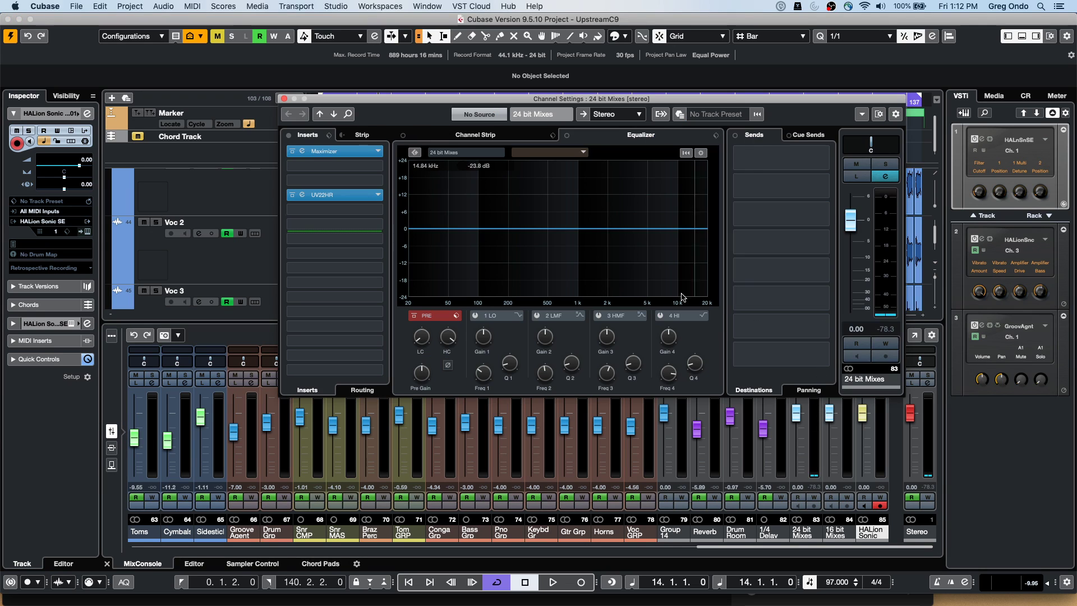
drag(624, 227, 647, 205)
drag(504, 228, 505, 253)
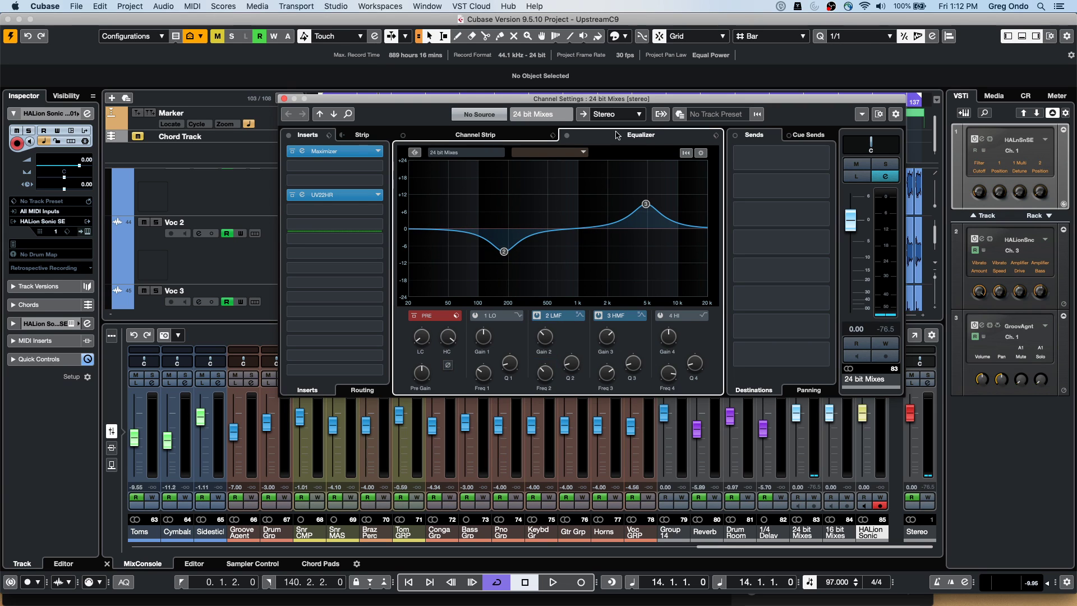
click(283, 99)
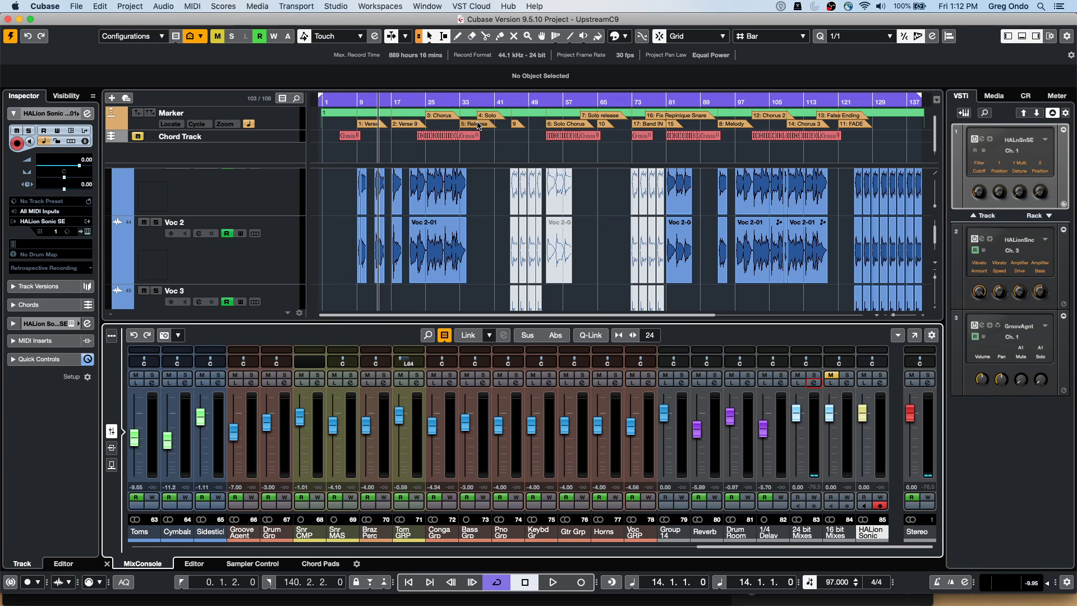
Play the project, solo the 16 bit Mixes channel, and stop playback
key(space)
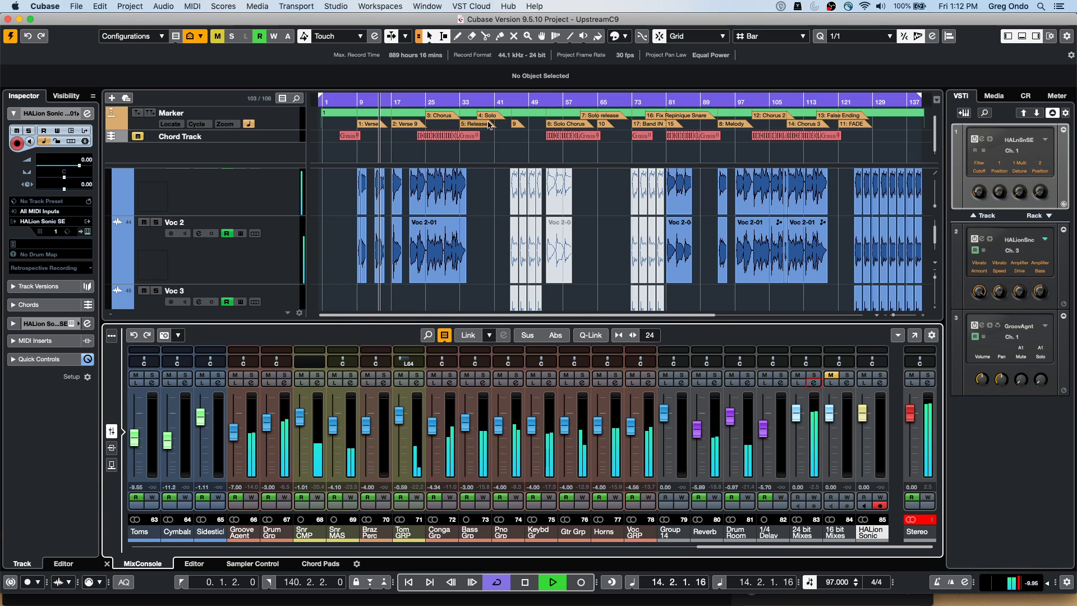
click(848, 375)
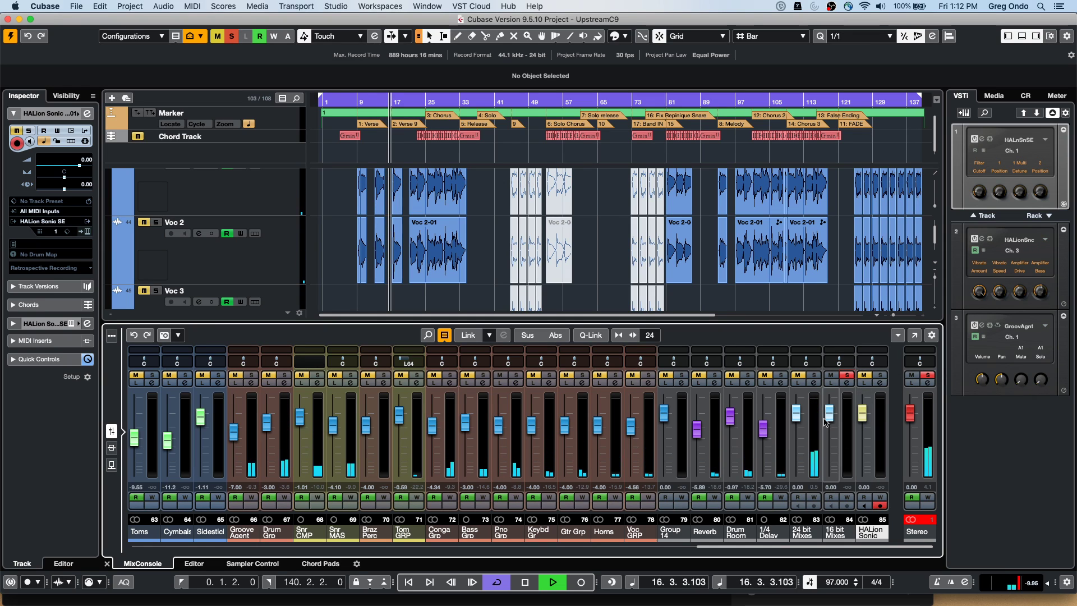
key(space)
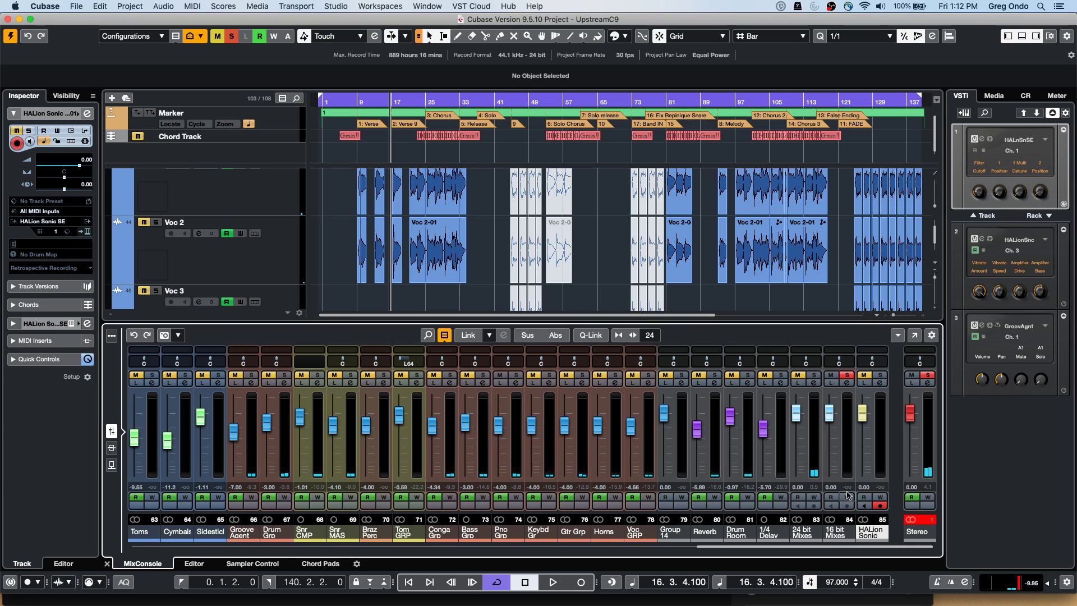
Check the 16 bit Mixes channel settings during playback, then close the window
click(847, 382)
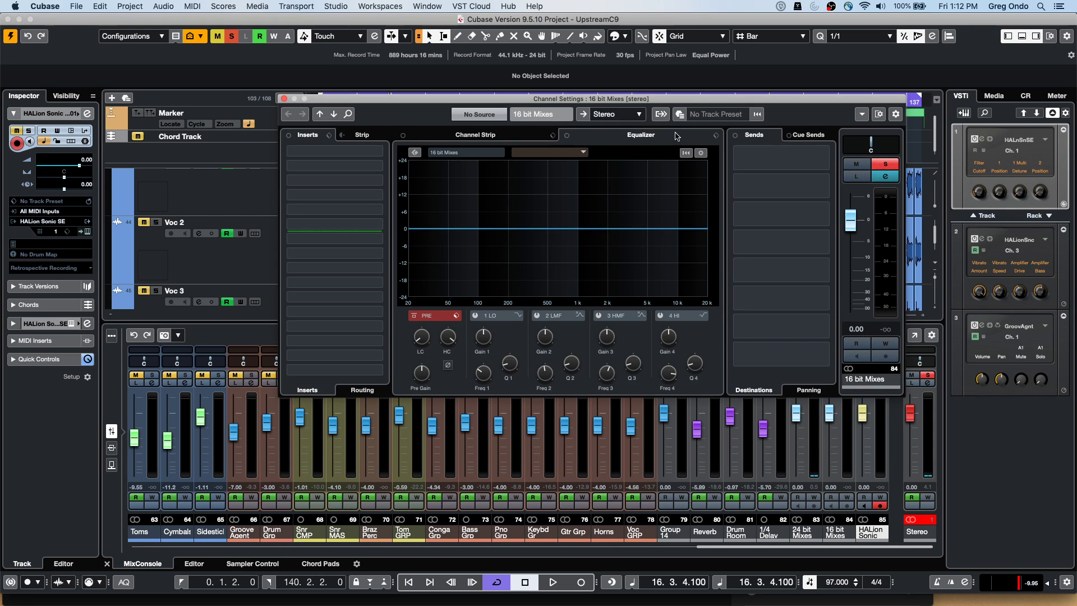
key(space)
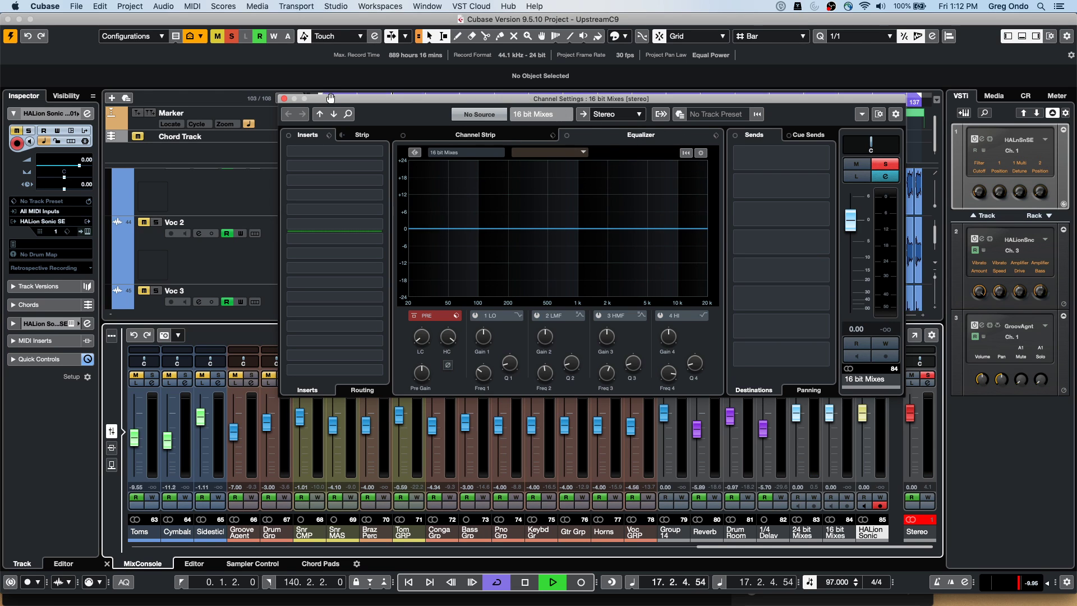
drag(344, 98, 299, 107)
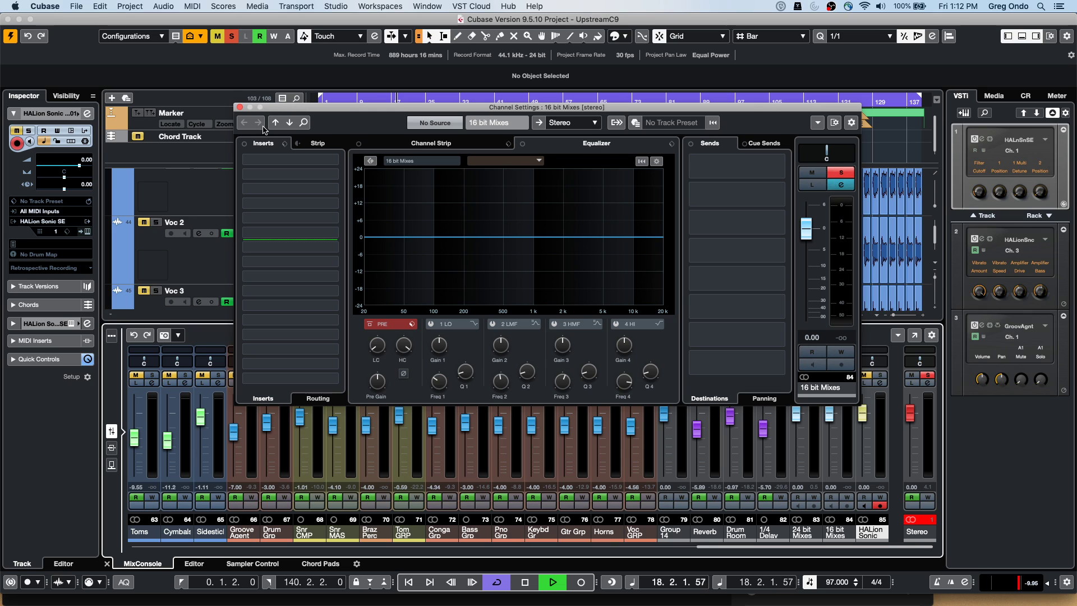
click(241, 108)
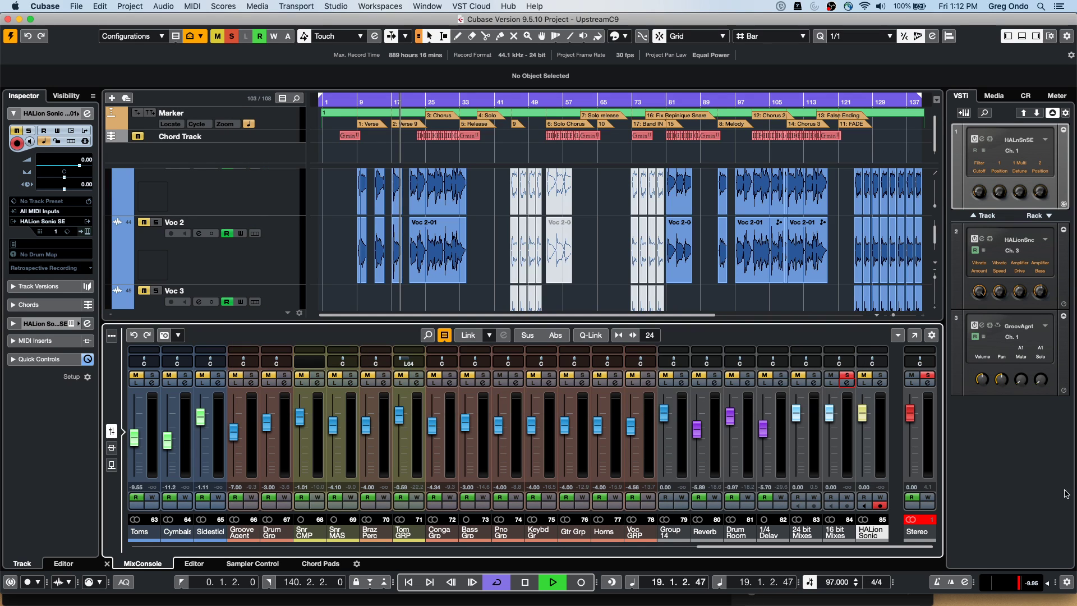
Show the Control Room panel with the bass cue expanded, and open the Control Room audio connections
click(1025, 96)
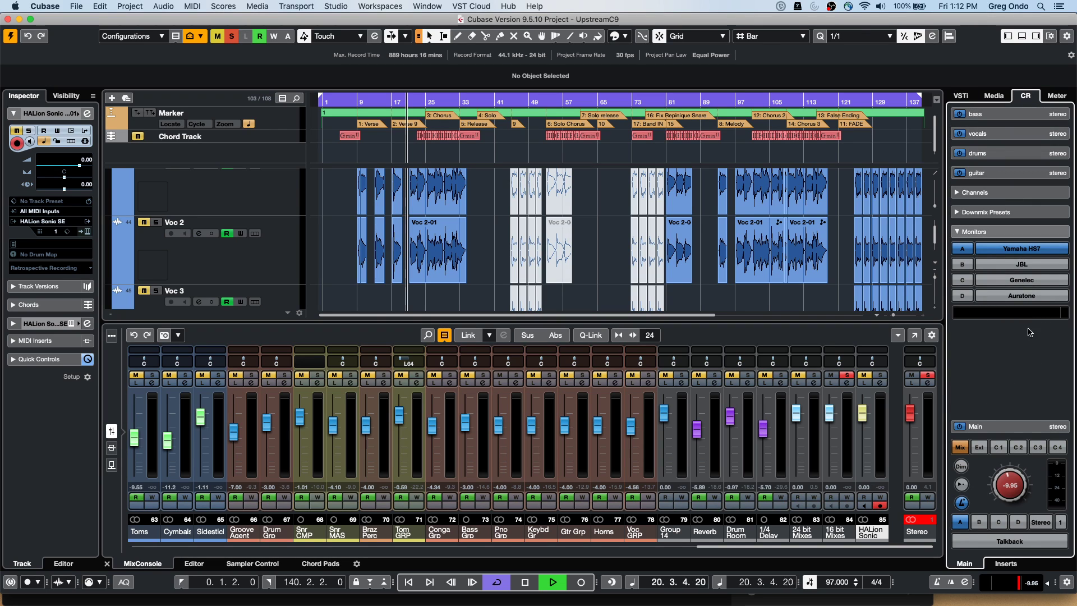
click(997, 119)
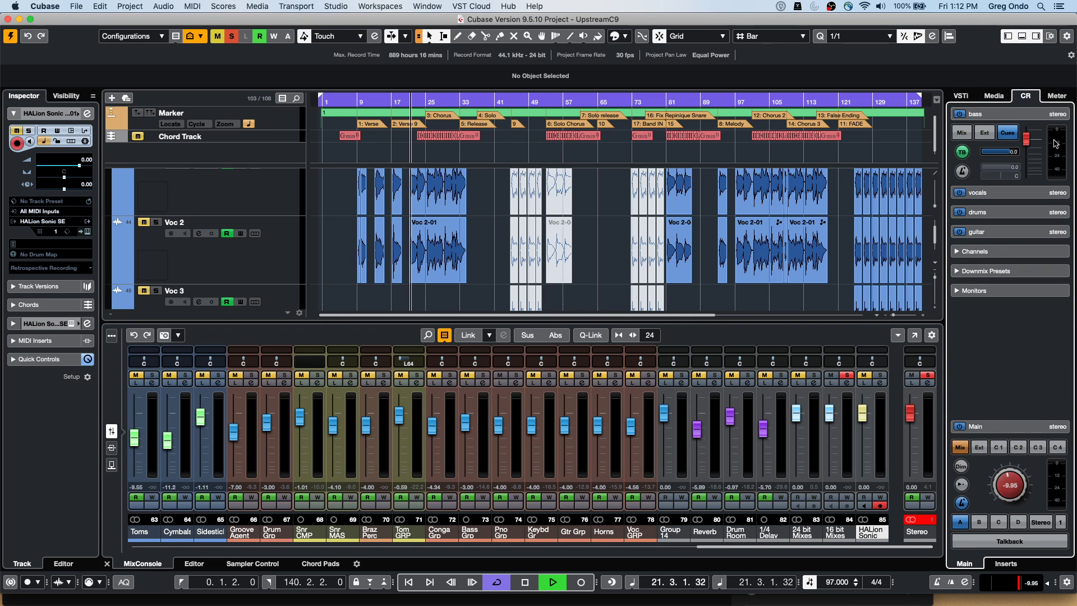
click(332, 6)
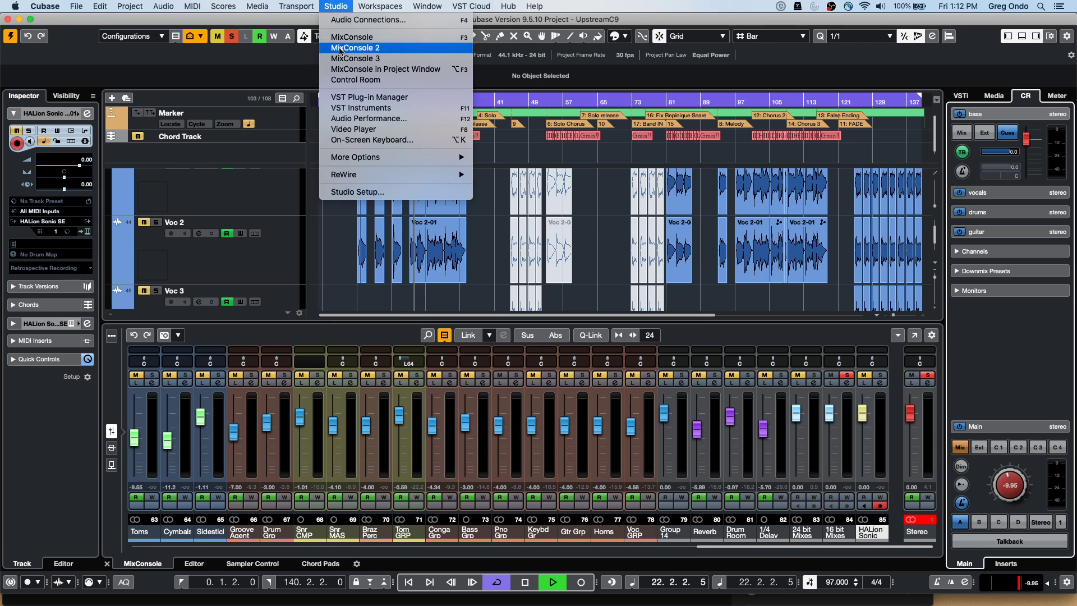
click(351, 21)
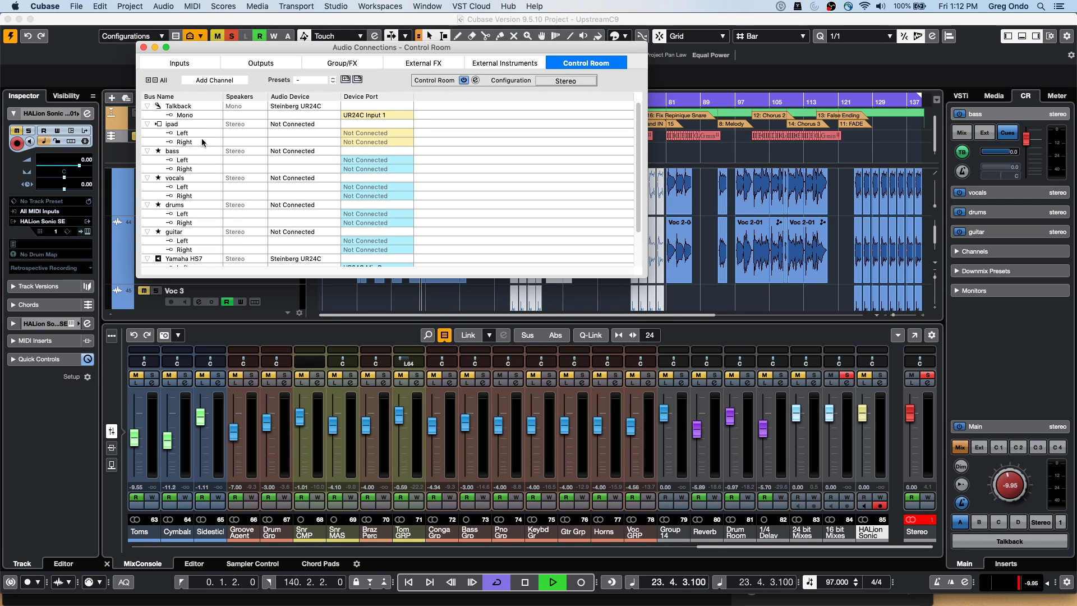
Rename the bass cue bus to 'reference', then solo the 24 bit Mixes channel
double_click(173, 151)
right_click(179, 152)
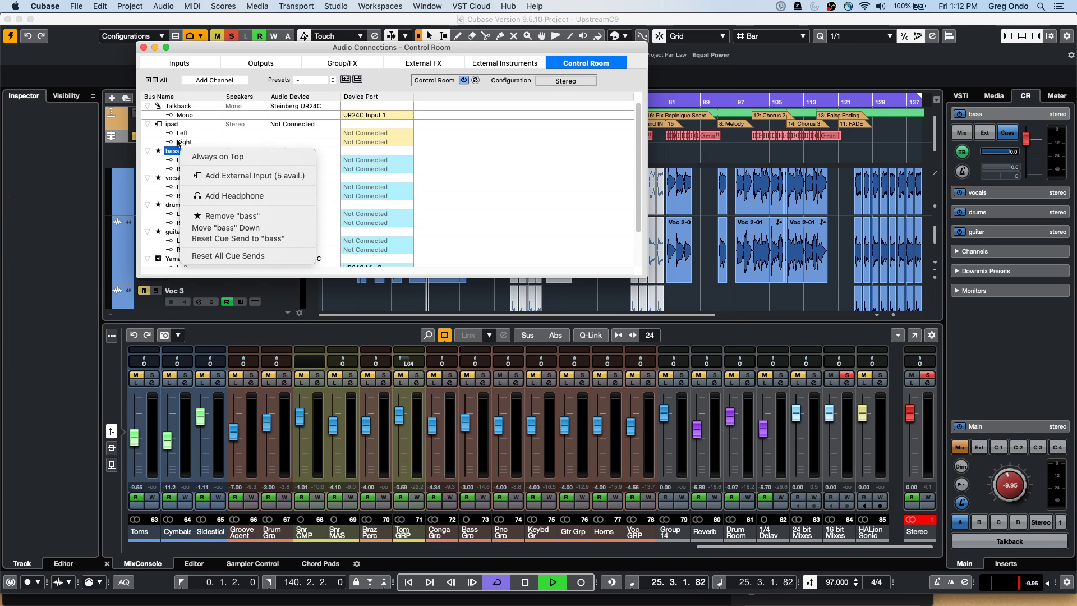
click(178, 150)
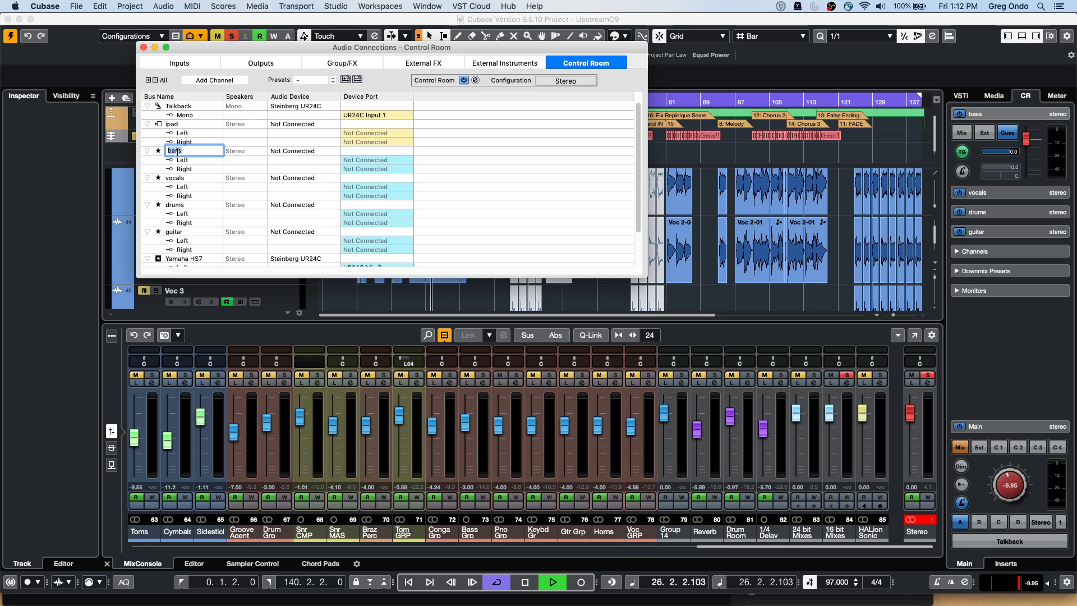
key(BackSpace)
key(BackSpace)
key(BackSpace)
key(BackSpace)
text(reference)
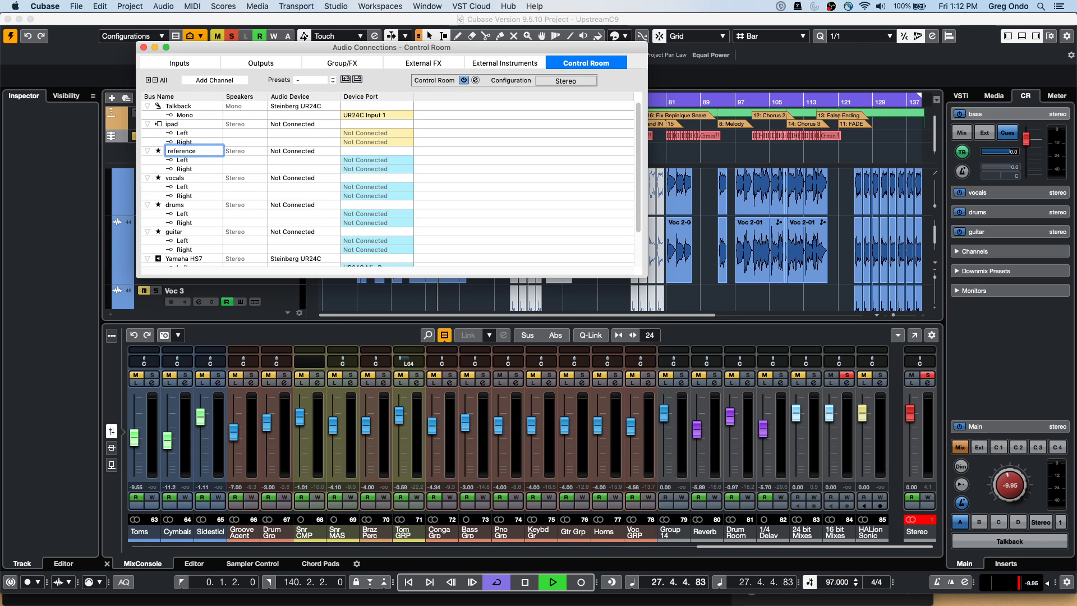
key(Return)
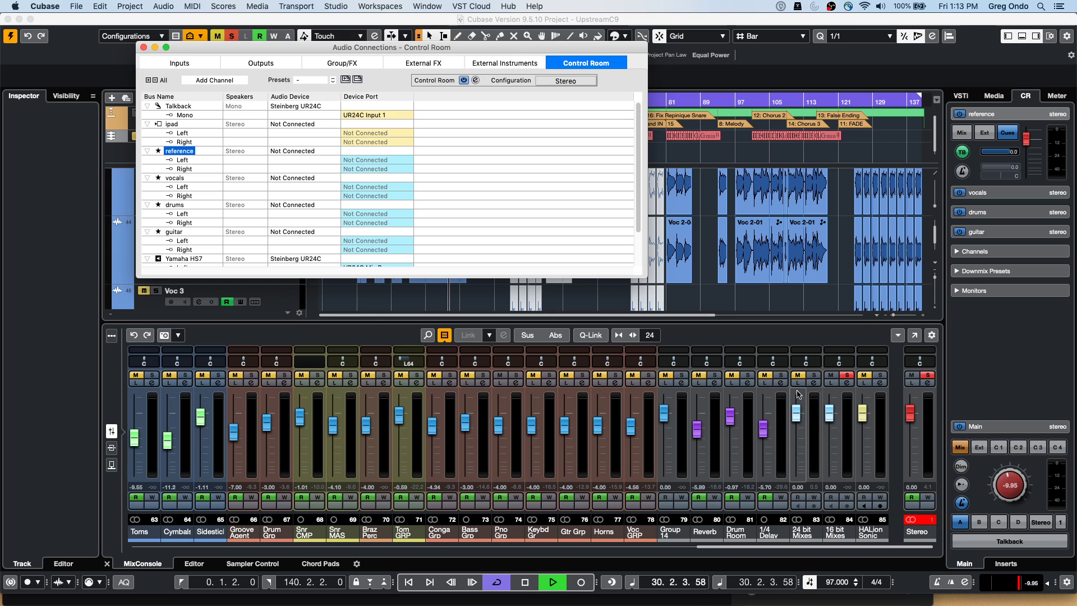
click(813, 375)
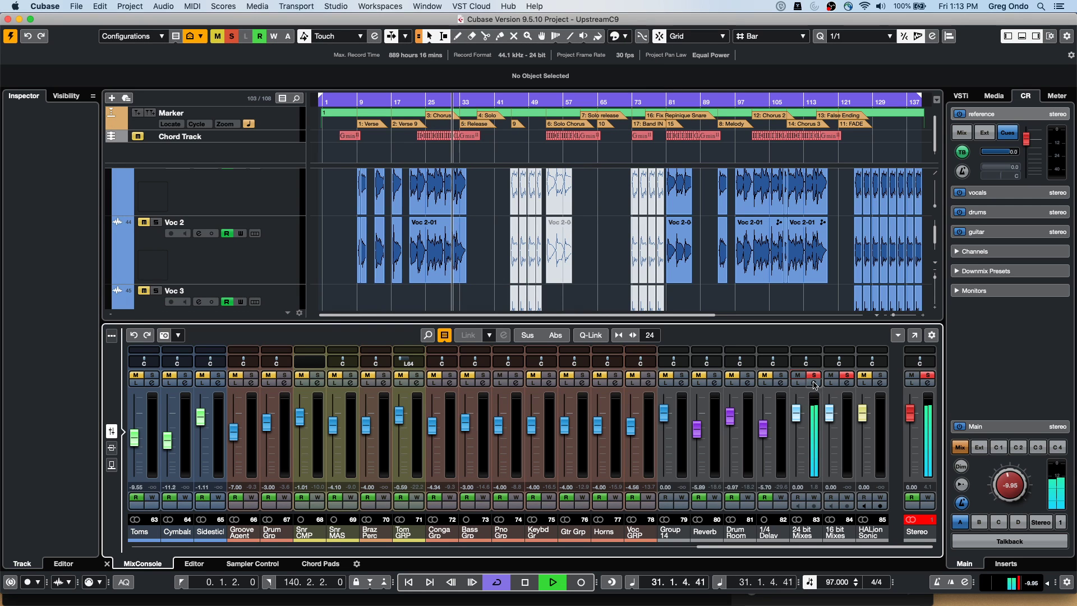
Raise the 24 bit Mixes upper-mid EQ boost near 5.7 kHz while listening
key(space)
click(813, 383)
key(space)
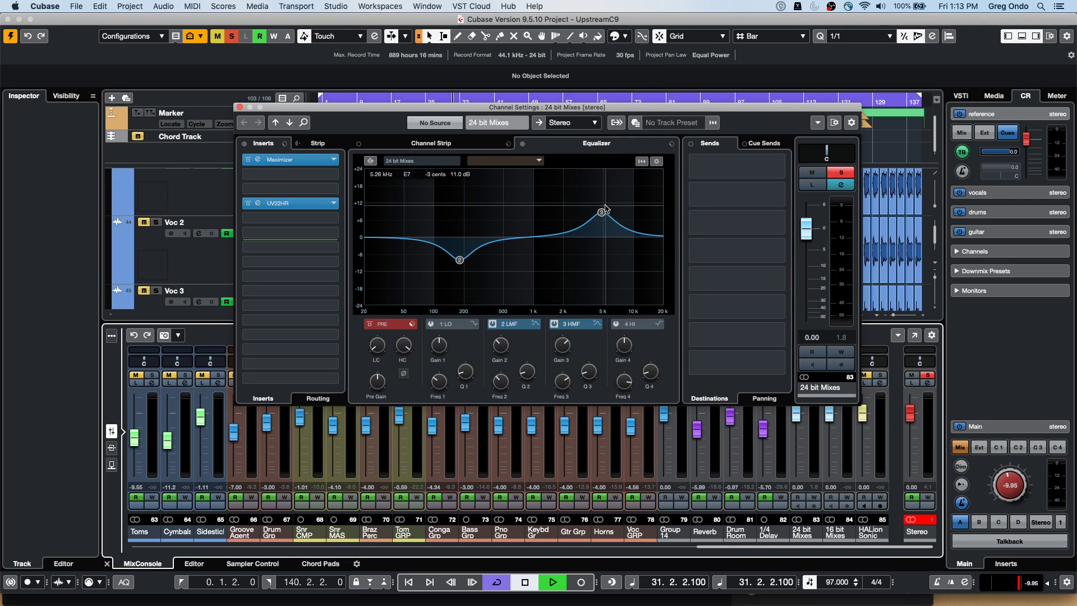
mouse_move(602, 212)
mouse_down()
mouse_move(609, 192)
mouse_move(609, 201)
mouse_up()
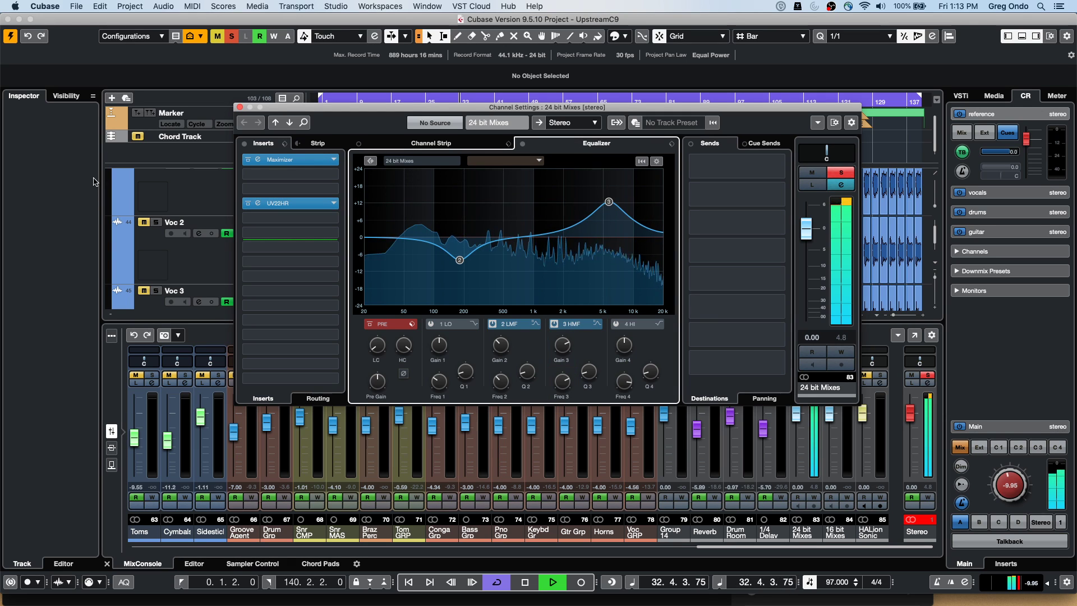
key(space)
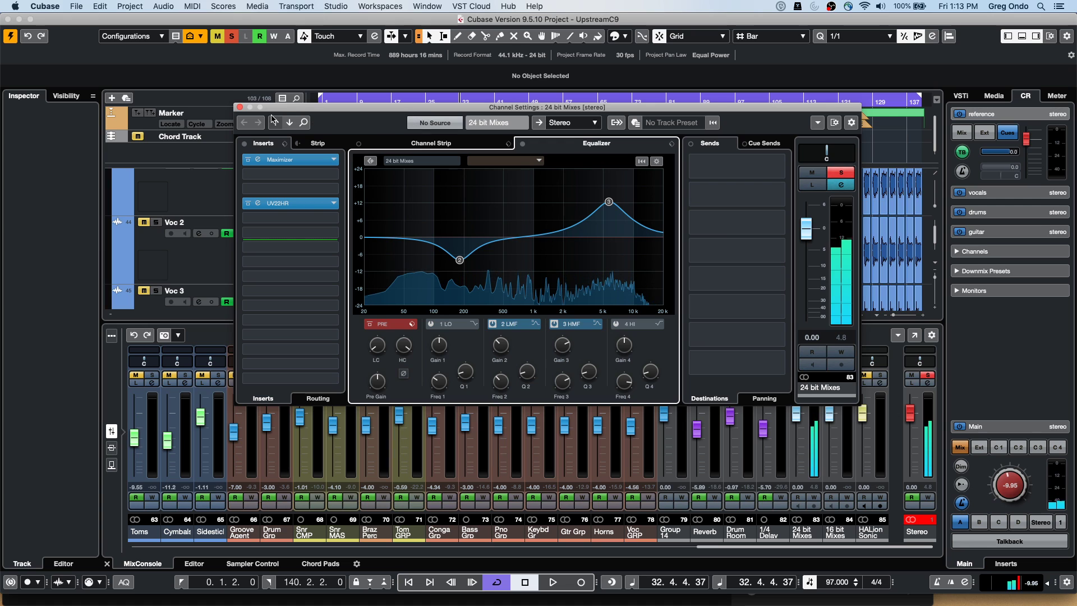
click(813, 383)
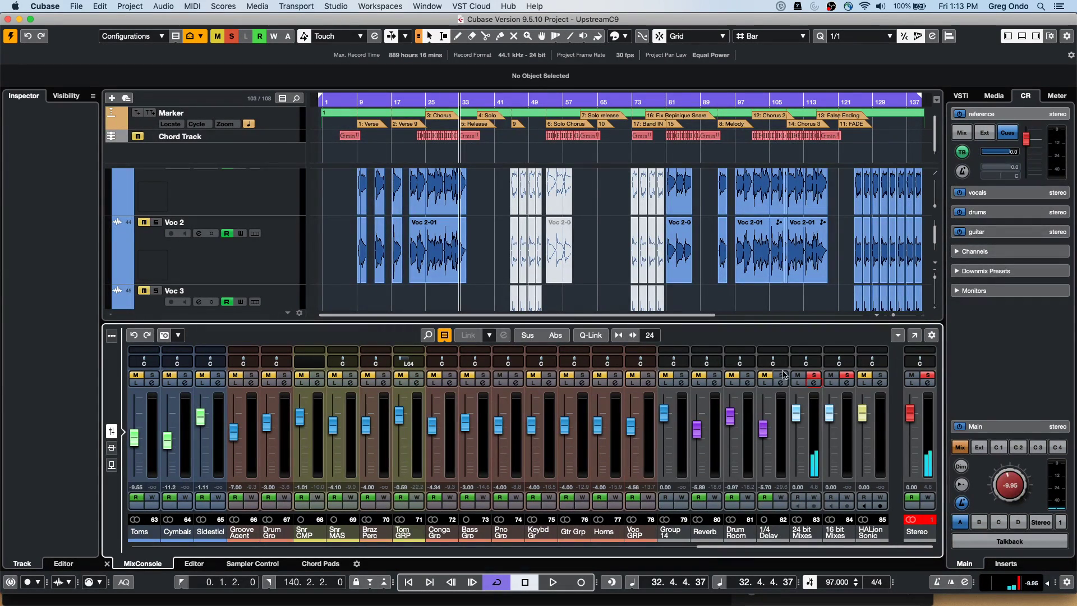
Clear all solos and unmute the 16 bit Mixes channel from its settings window
key(space)
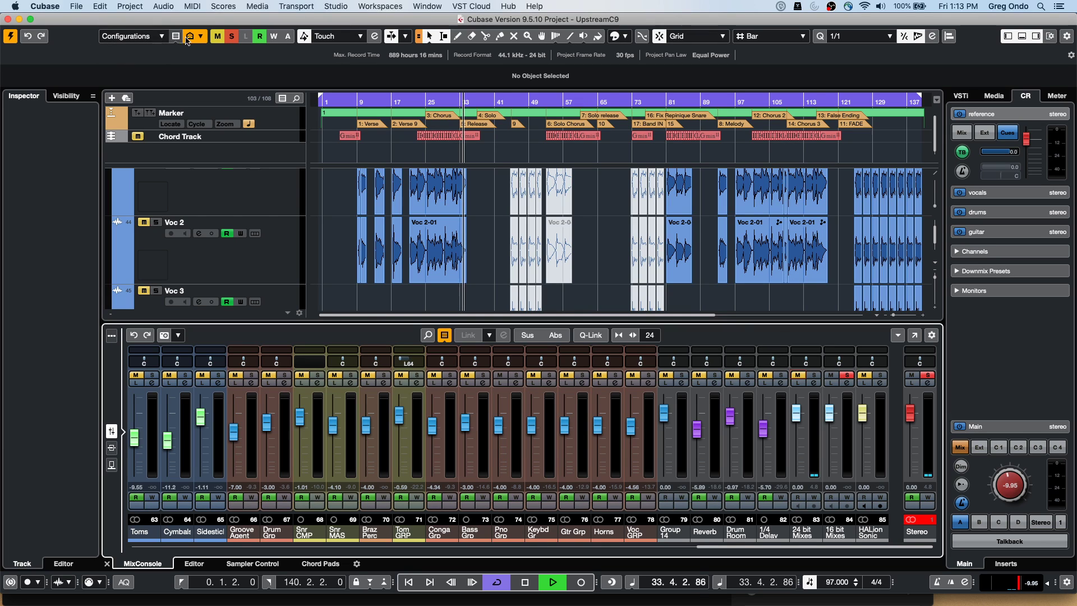
click(236, 37)
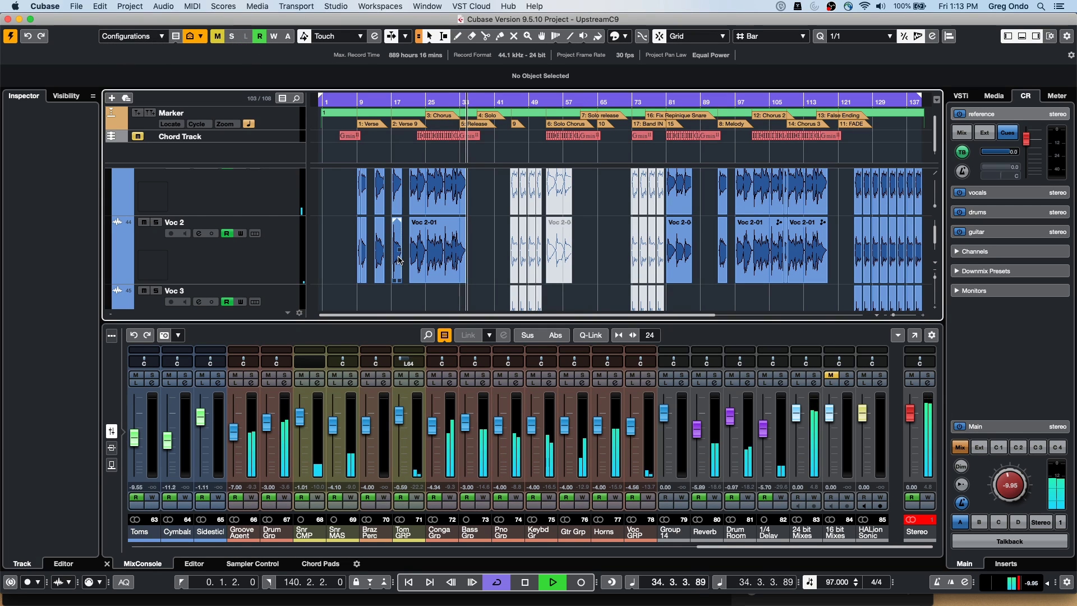
click(849, 382)
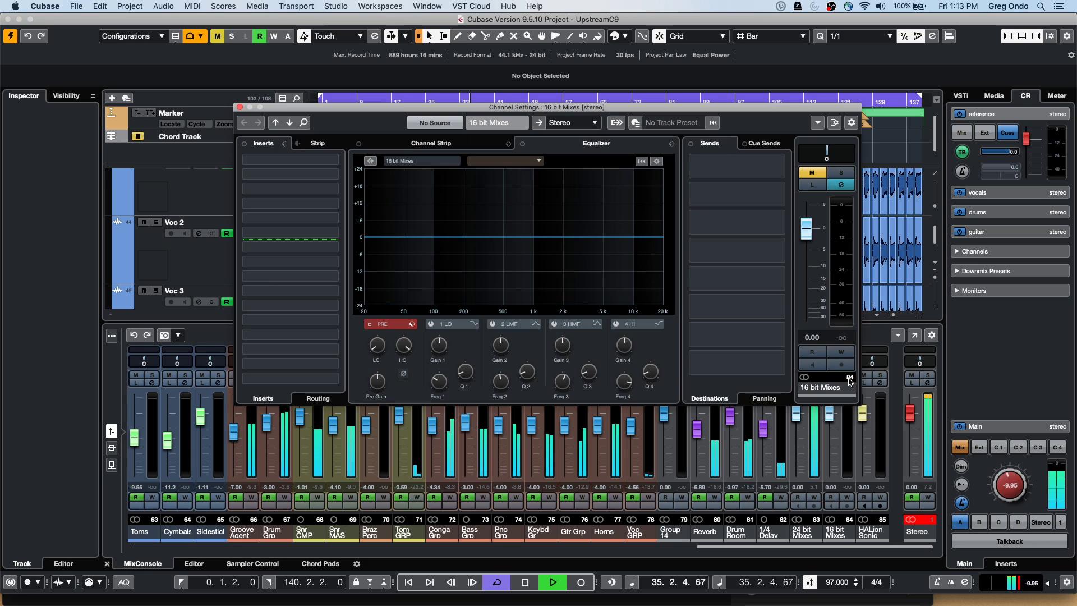
click(812, 173)
key(space)
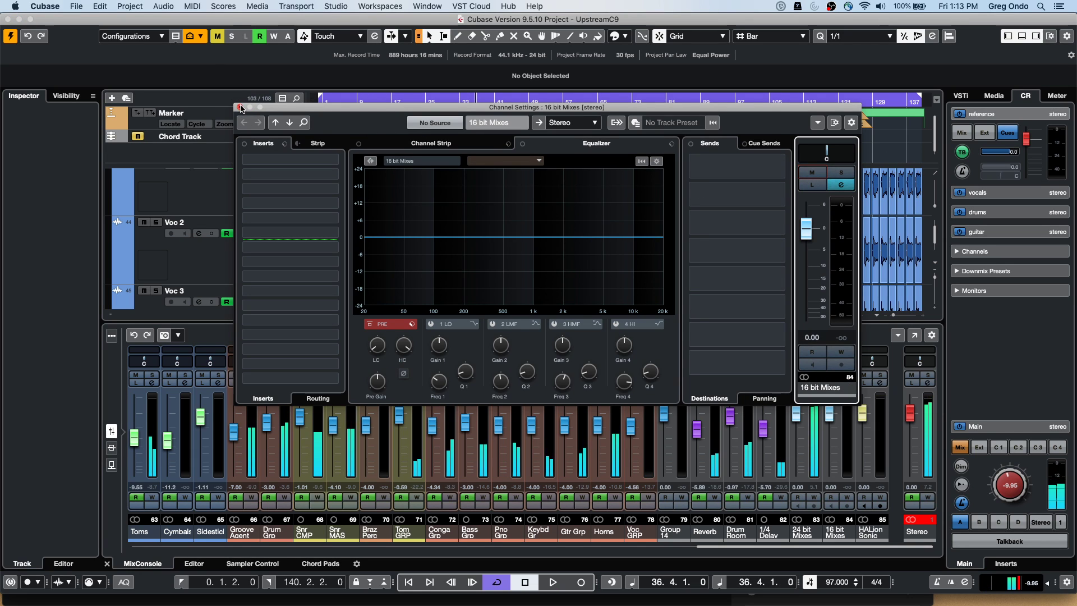
click(239, 107)
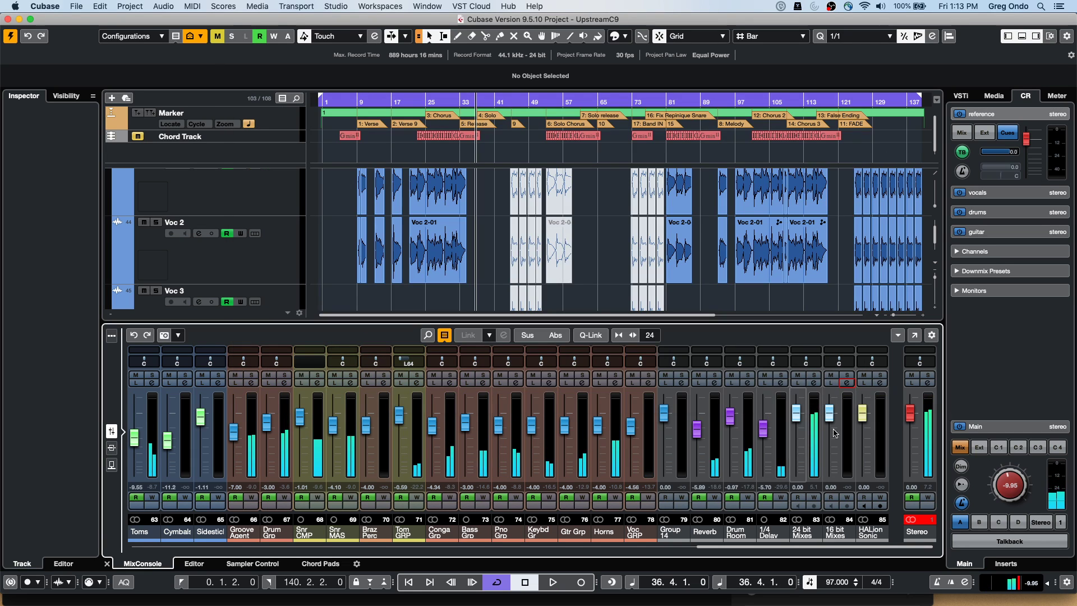
Set the 24 bit Mixes channel output routing to No Bus
click(814, 384)
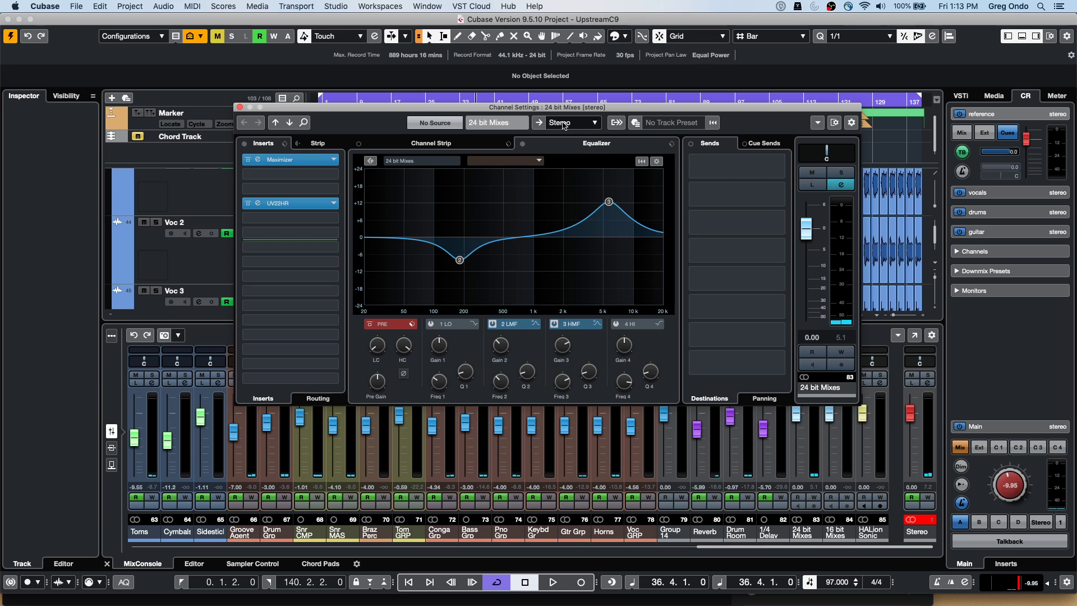
click(585, 125)
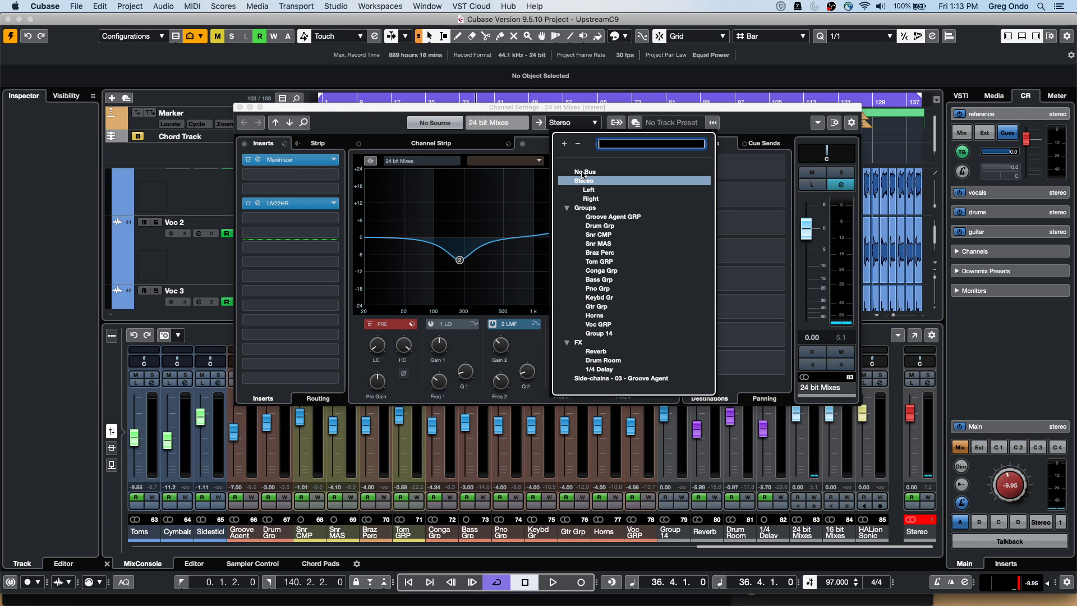
click(582, 172)
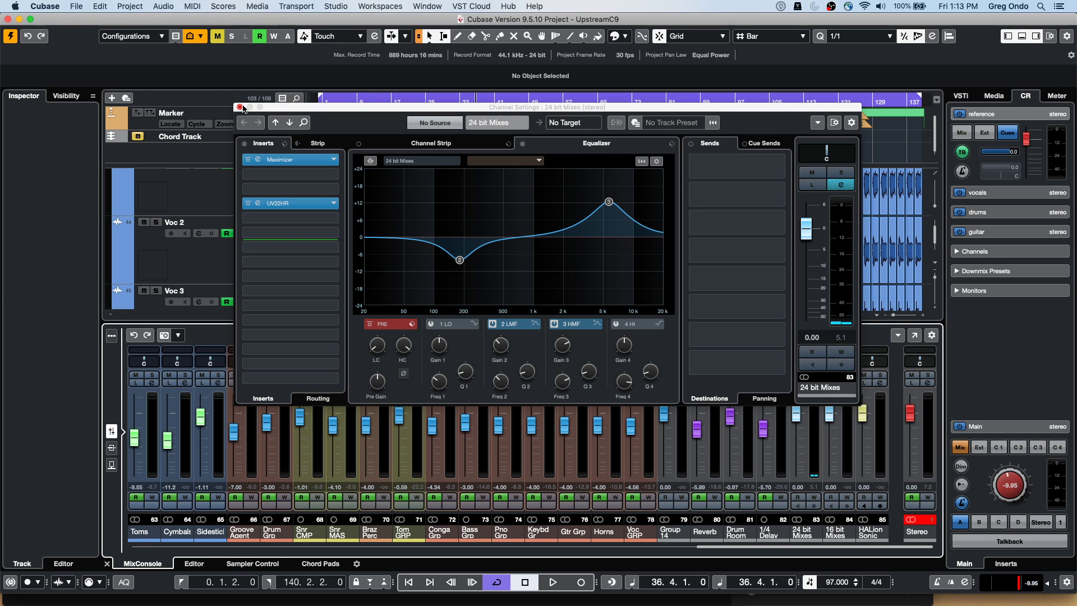
click(240, 107)
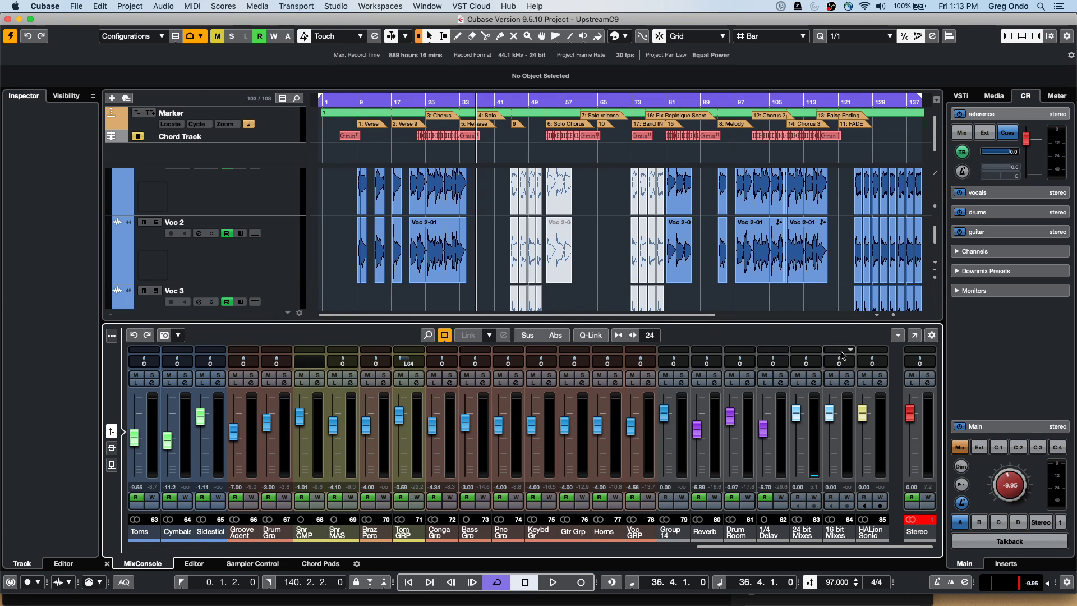
Open the MixConsole full-screen, collapse the Strip rack, and add the Cue Sends rack
click(913, 336)
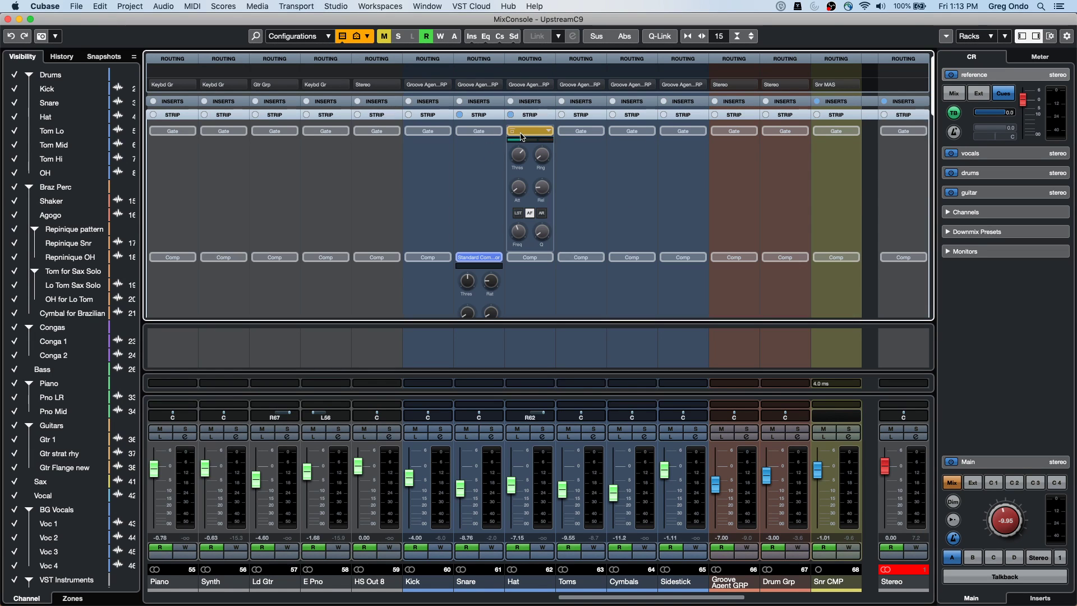
scroll(482, 116, down, 3)
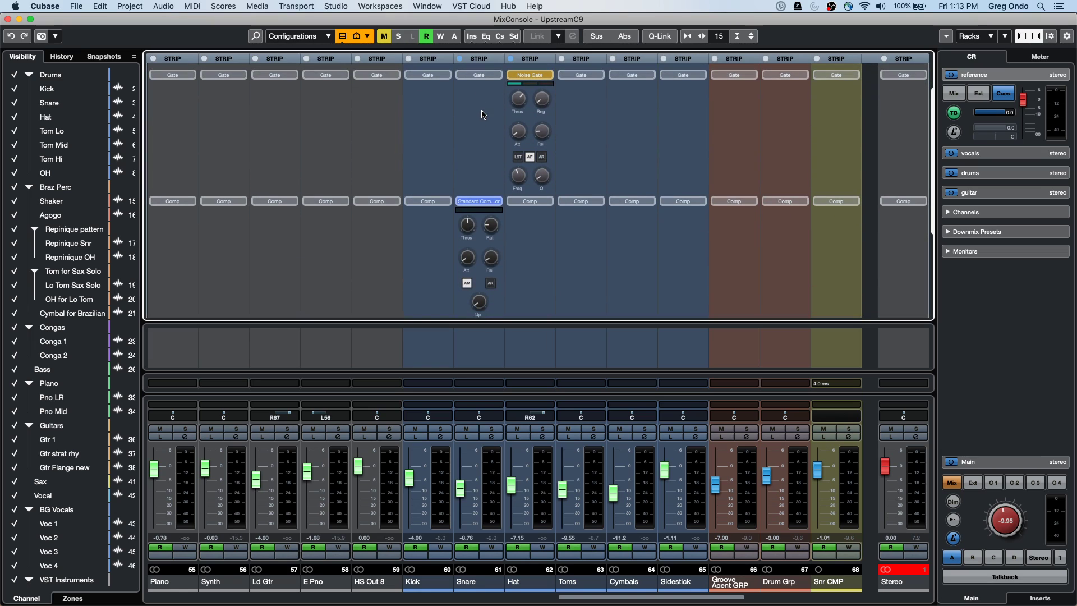
click(481, 60)
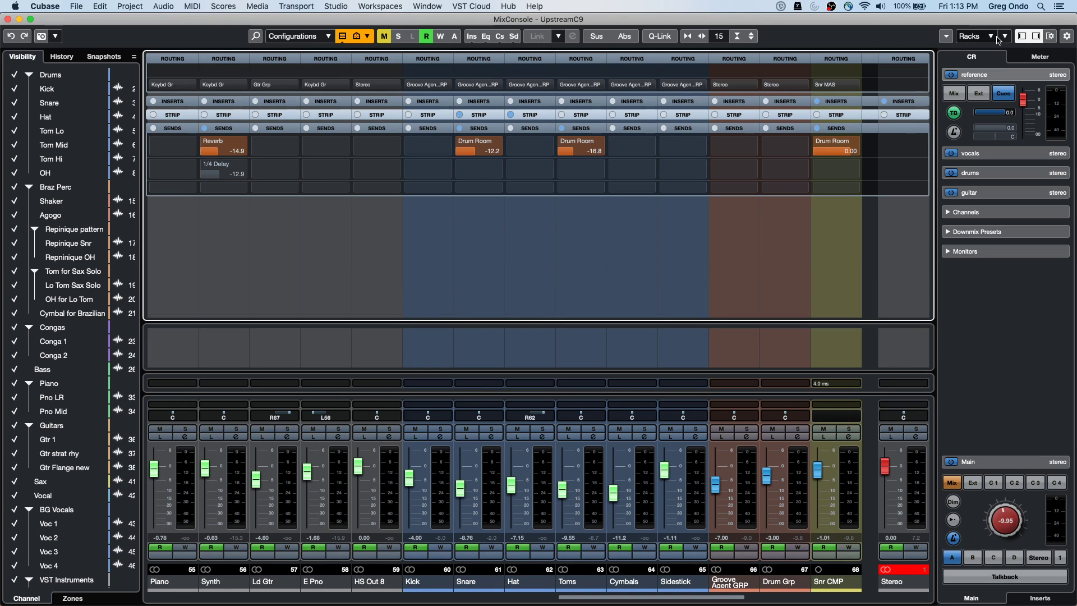
click(992, 37)
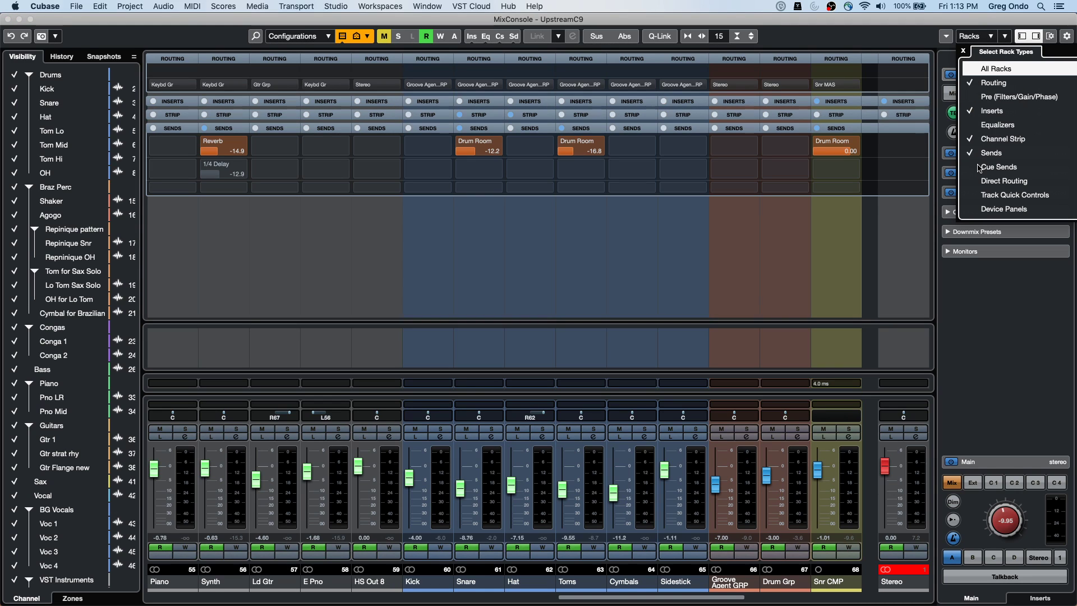
click(978, 167)
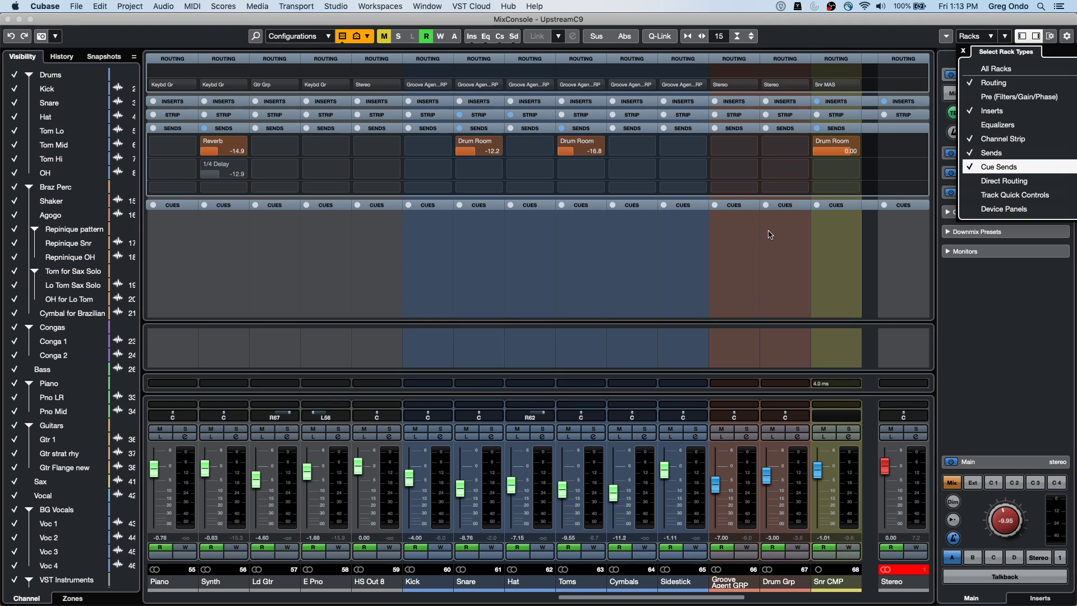
click(758, 234)
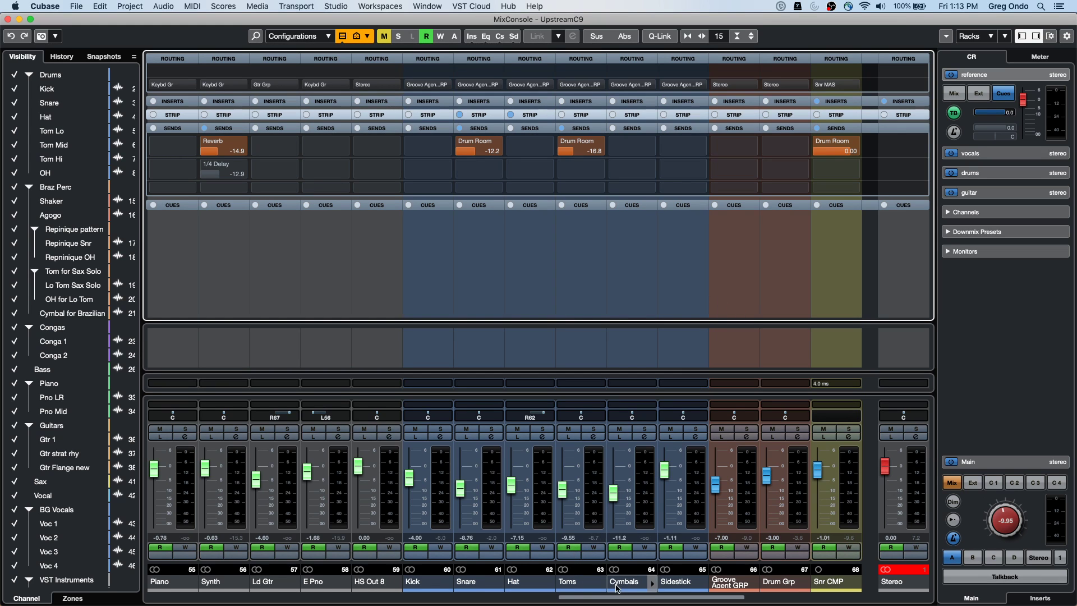
drag(616, 596, 775, 603)
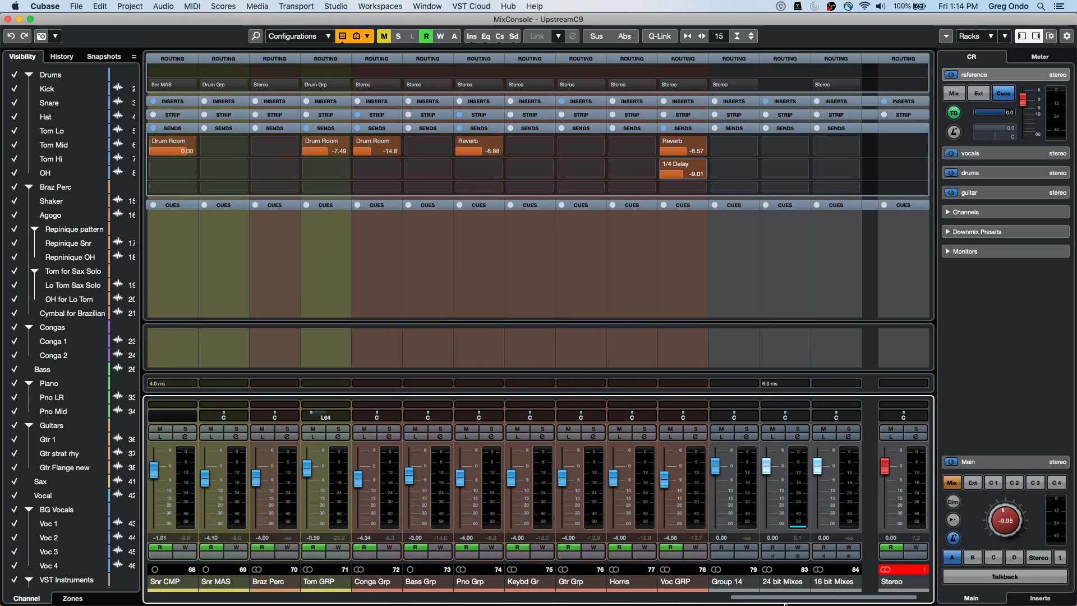
Swap the sends rack for cue sends and activate 24 bit Mixes' reference cue, then view its Channel Settings
mouse_move(801, 151)
click(736, 129)
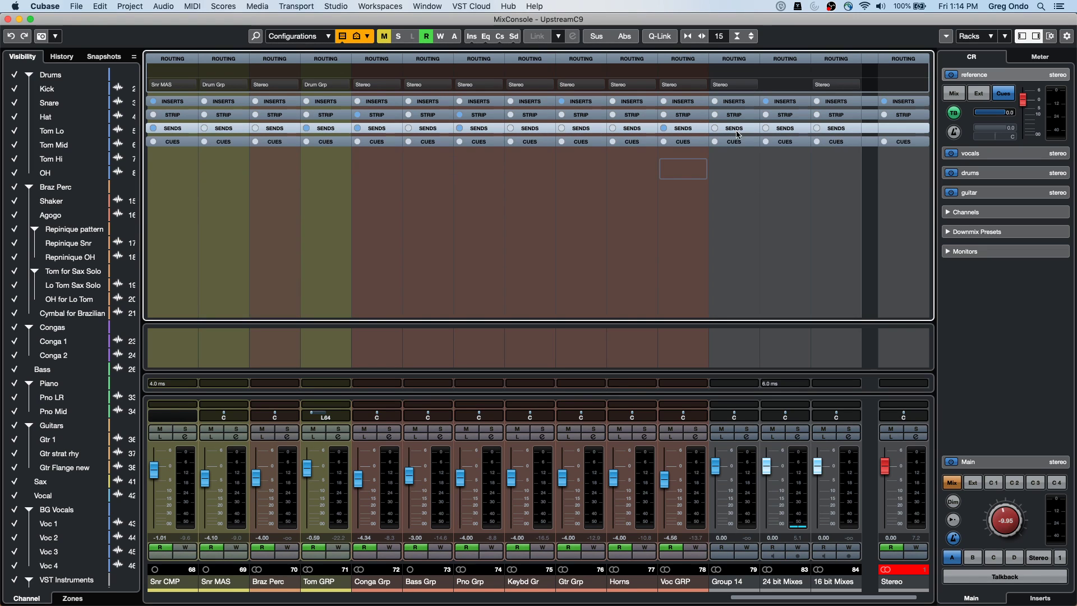
click(735, 144)
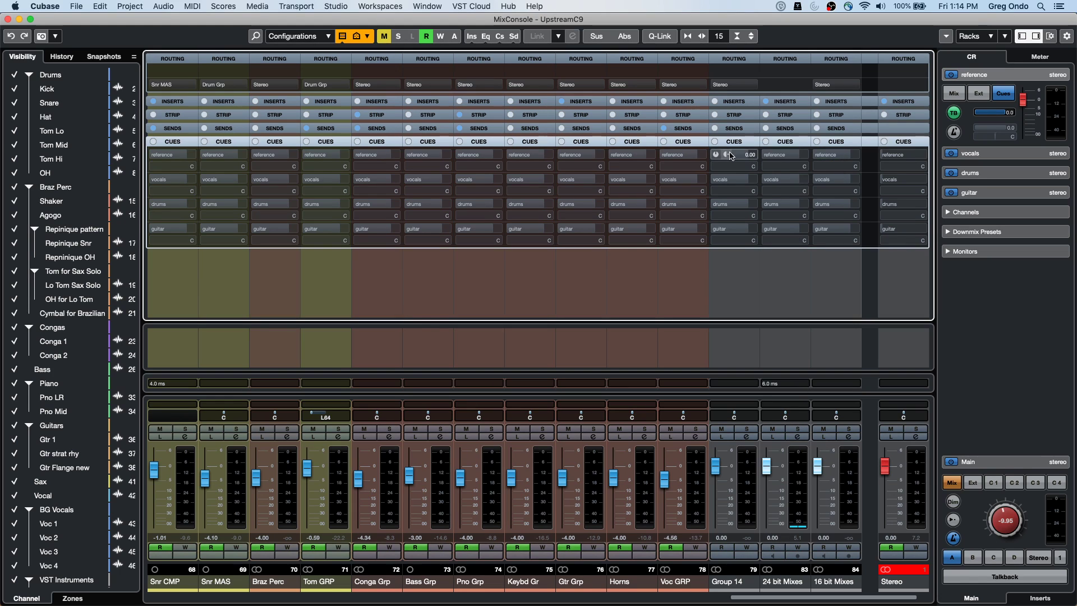
click(789, 162)
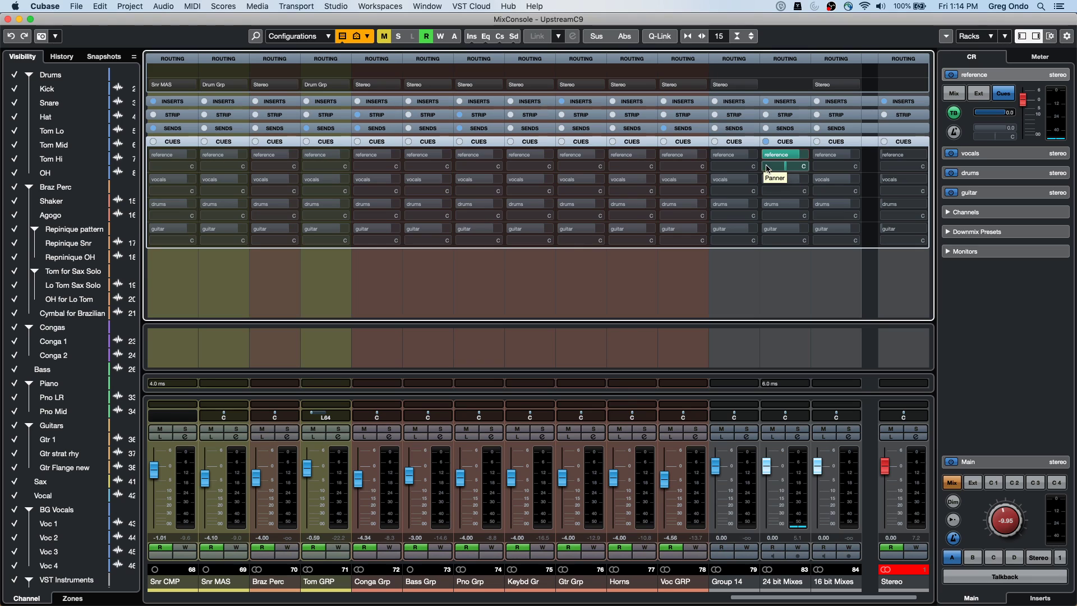
mouse_move(768, 159)
click(797, 436)
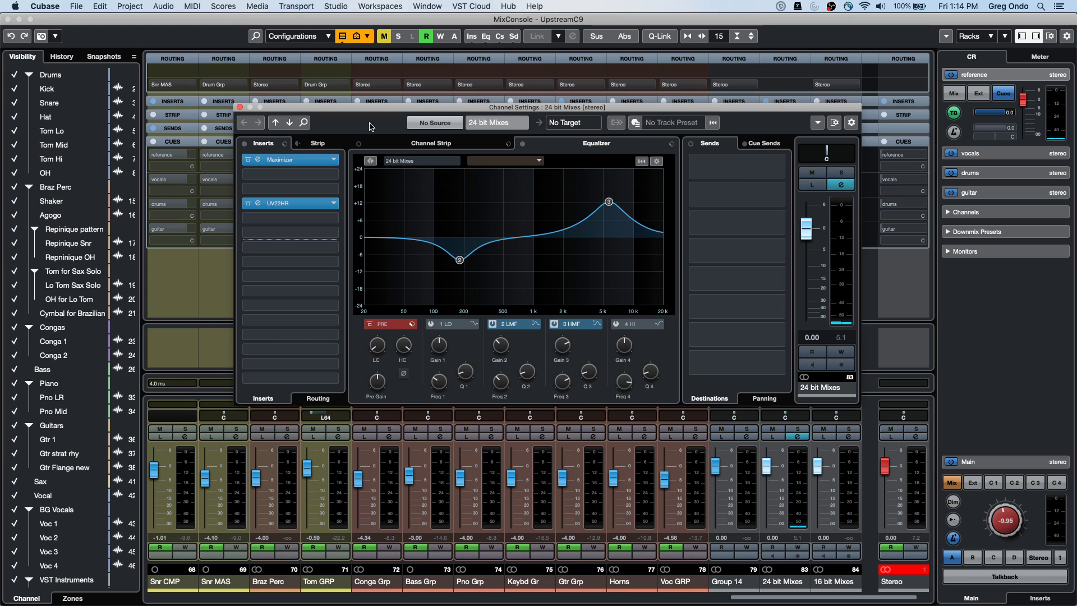
click(240, 107)
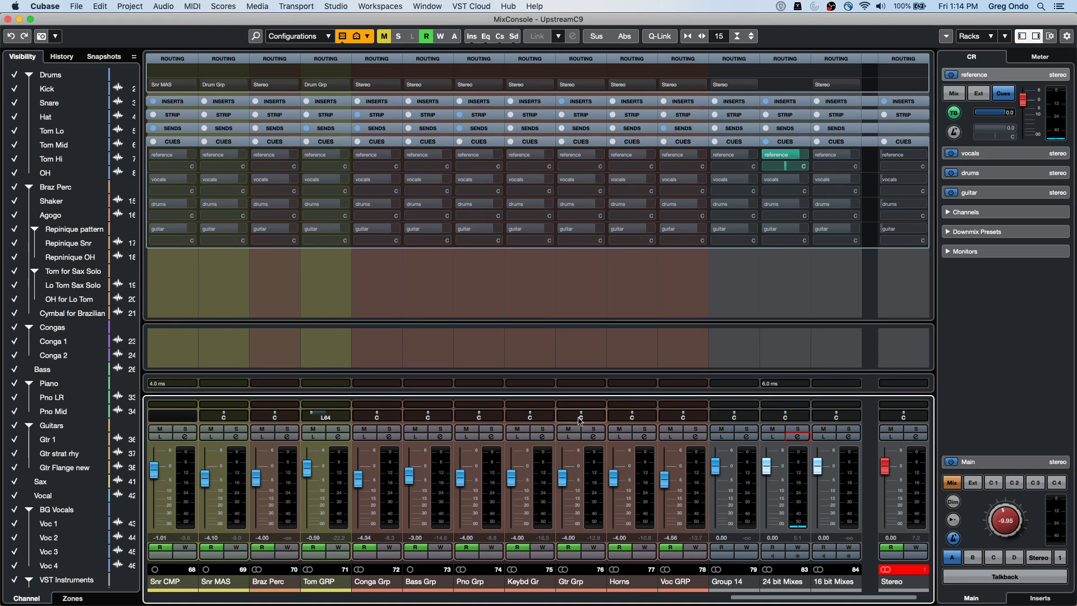
click(916, 438)
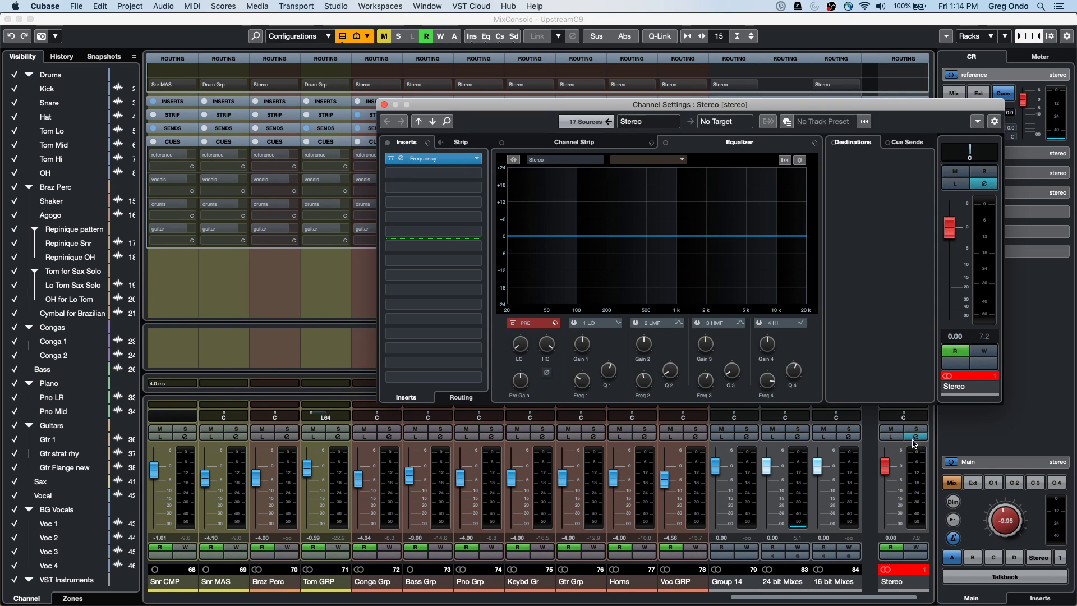
click(384, 105)
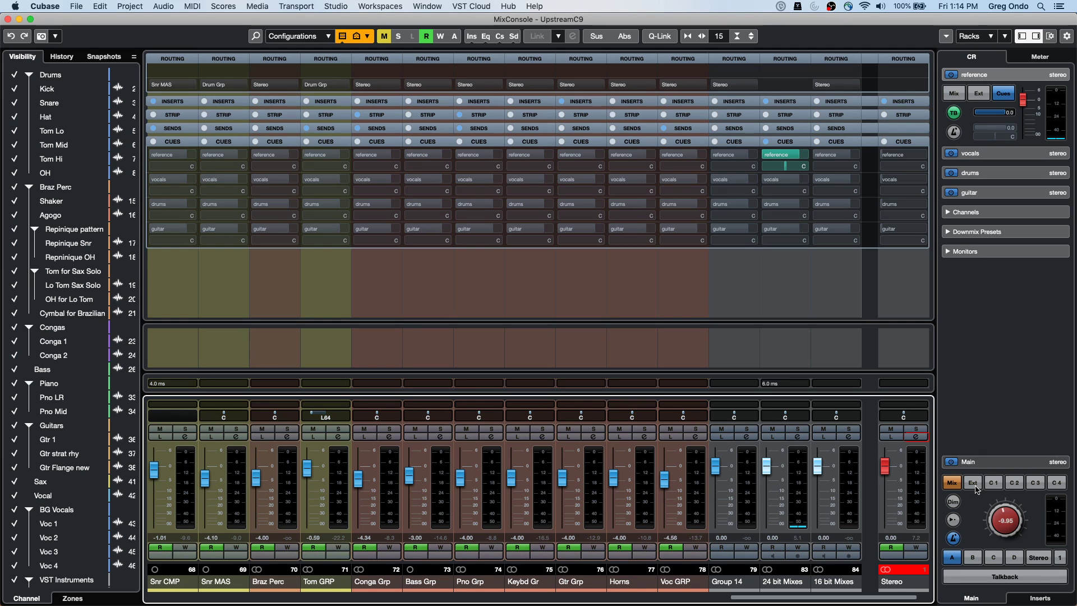
key(space)
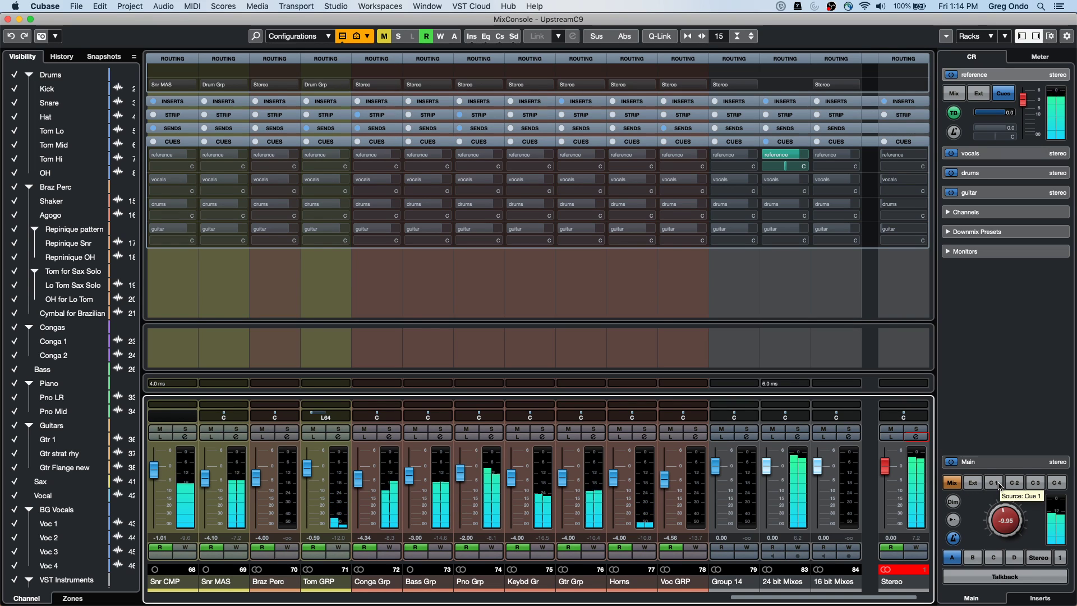
click(994, 483)
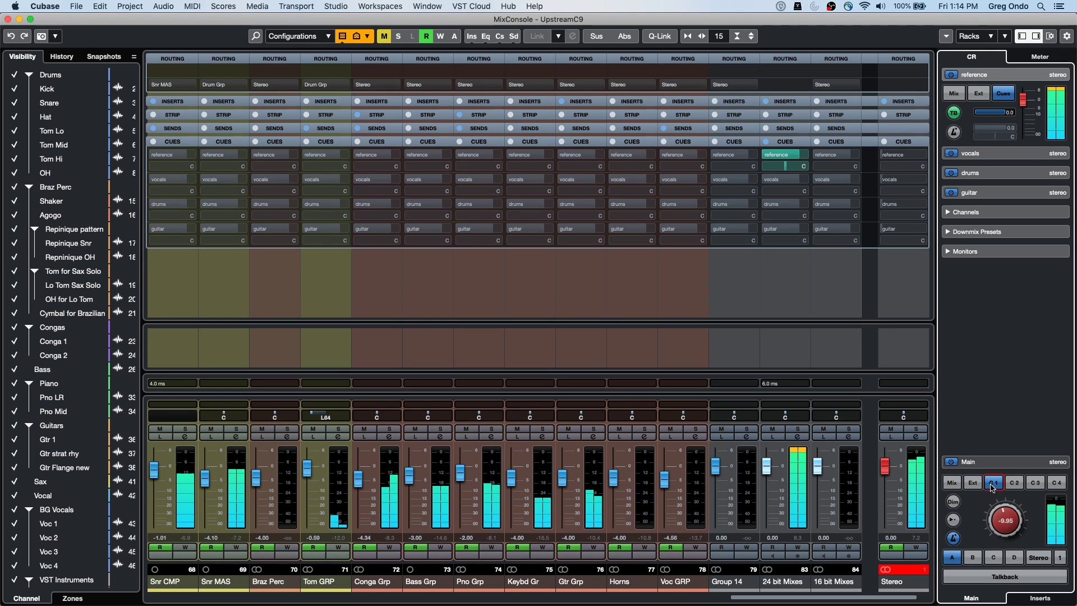
click(993, 487)
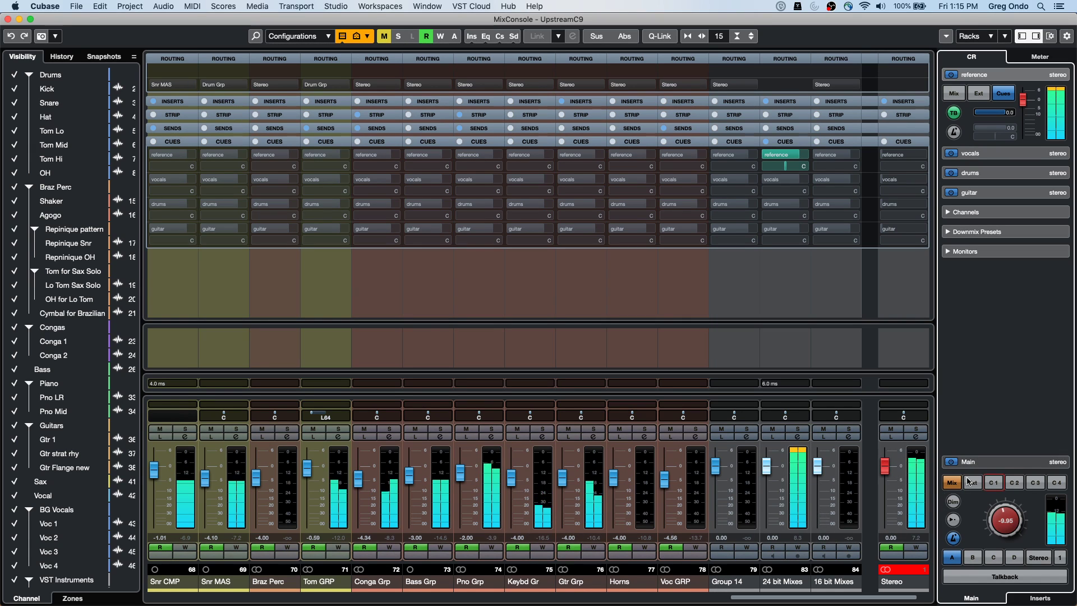
click(993, 483)
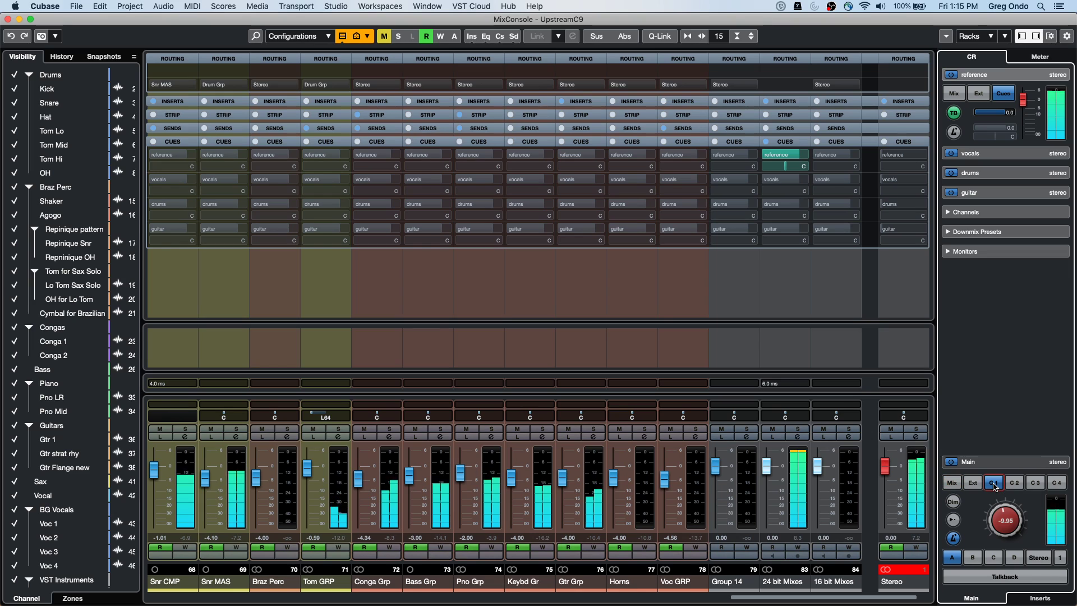
click(993, 484)
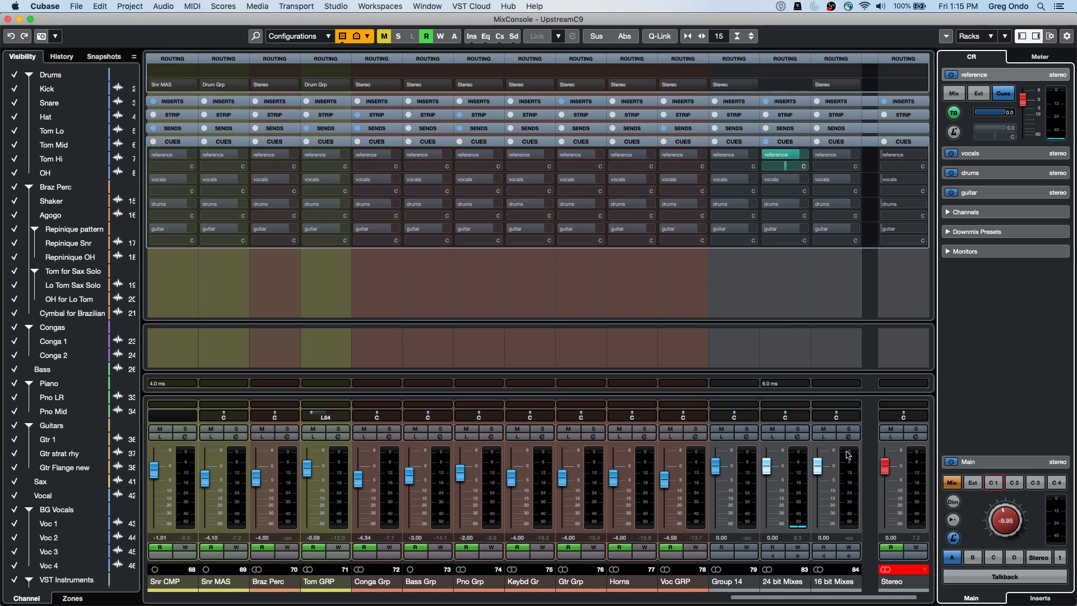
click(797, 437)
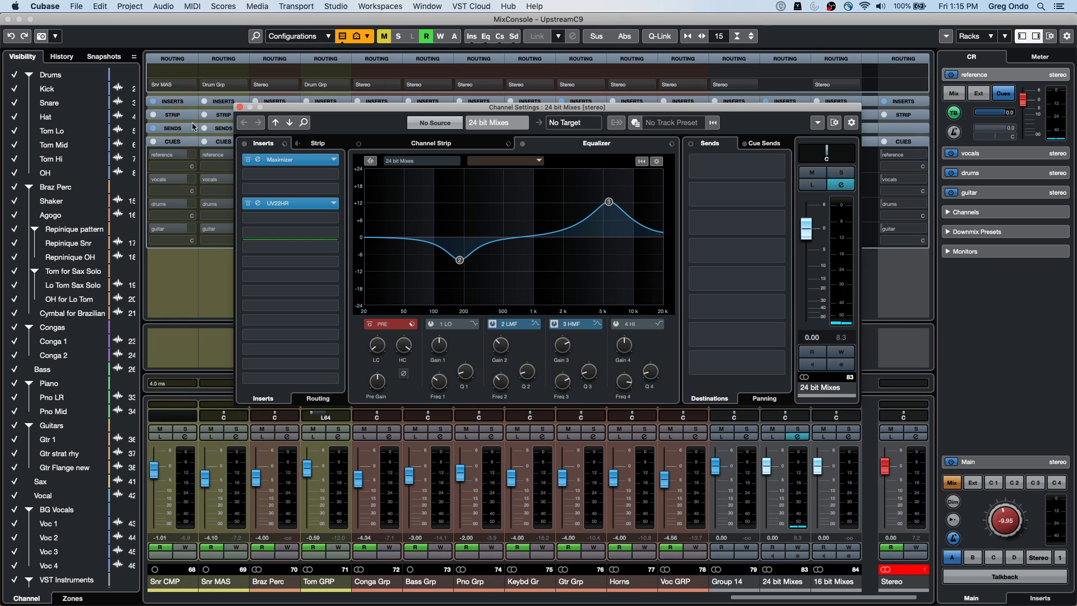
click(240, 107)
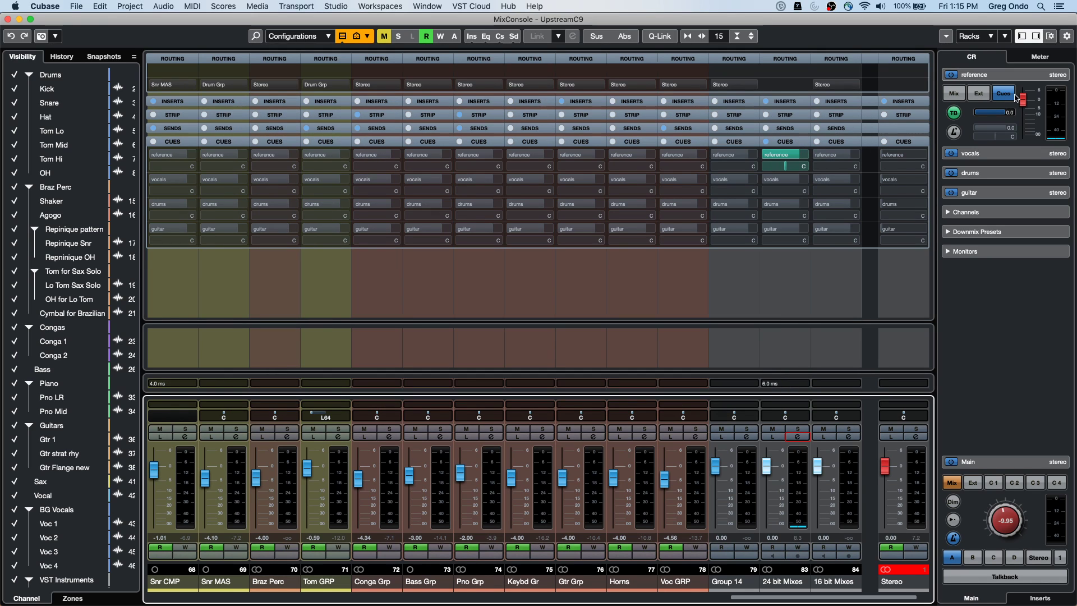
mouse_move(778, 158)
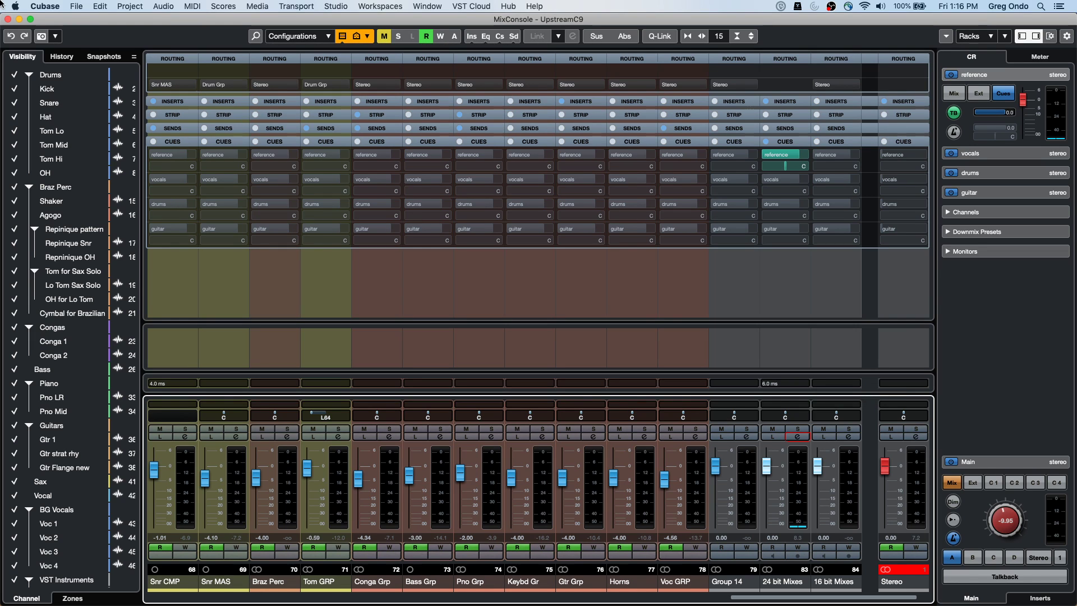
Return from the mixer to the project and place the playhead at bar 17
click(7, 20)
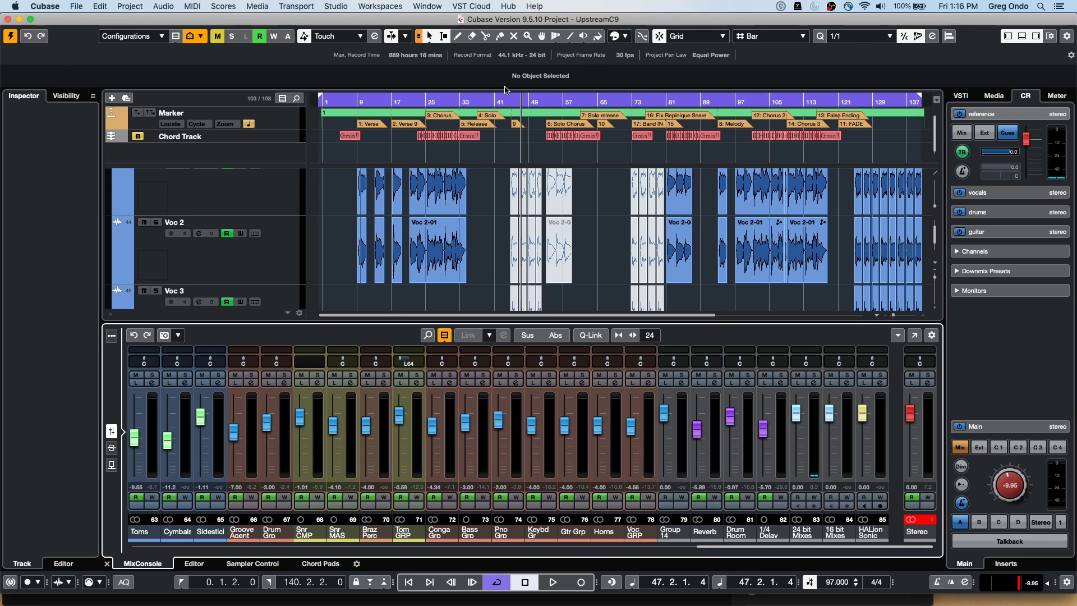
click(483, 105)
click(447, 105)
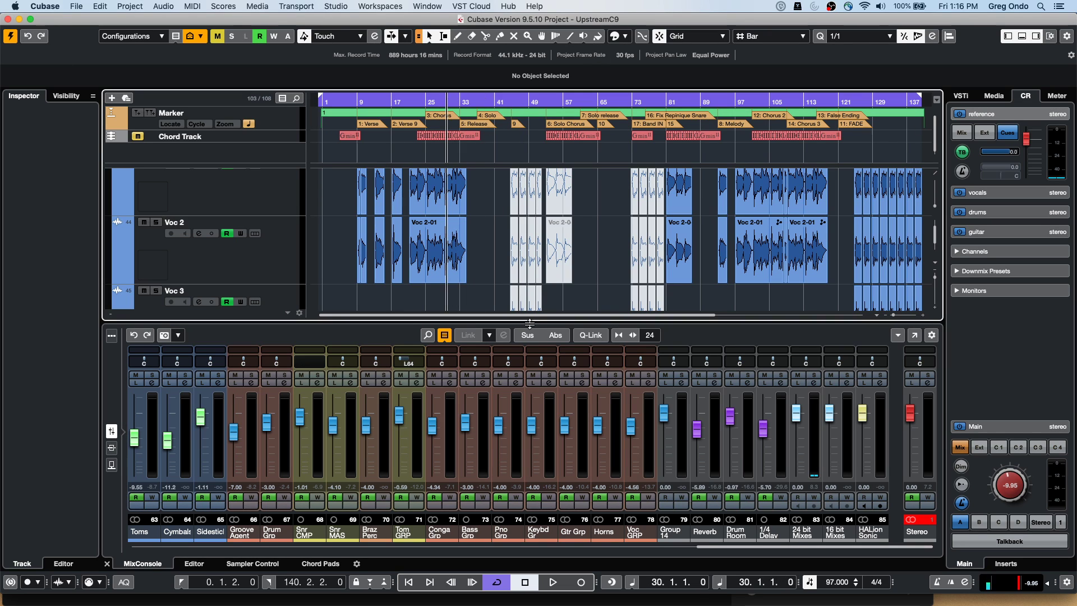
scroll(504, 285, down, 1)
scroll(504, 285, down, 10)
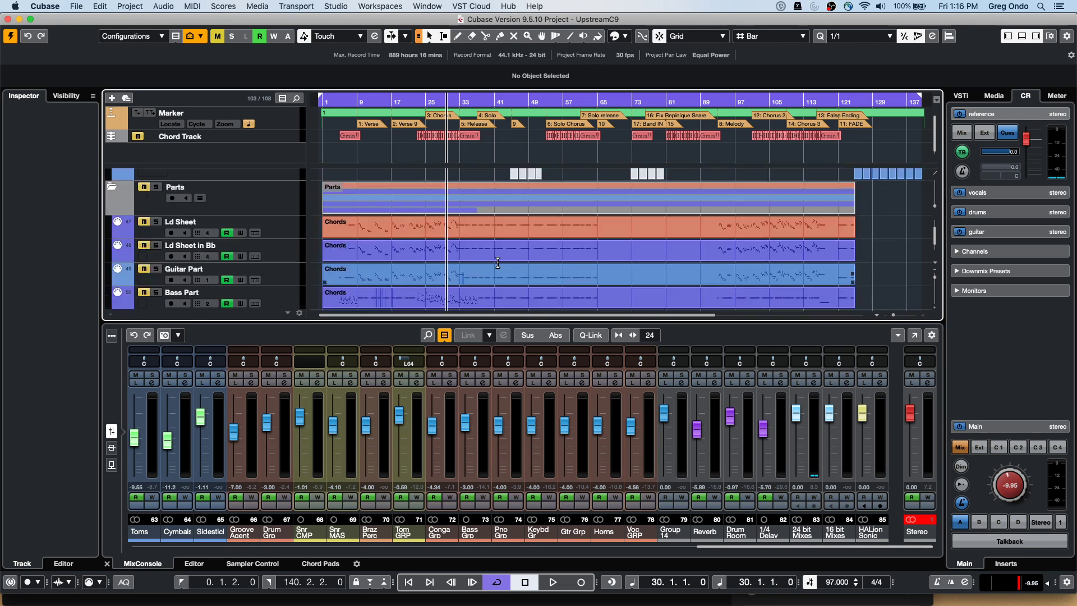
scroll(501, 265, up, 10)
scroll(500, 266, down, 10)
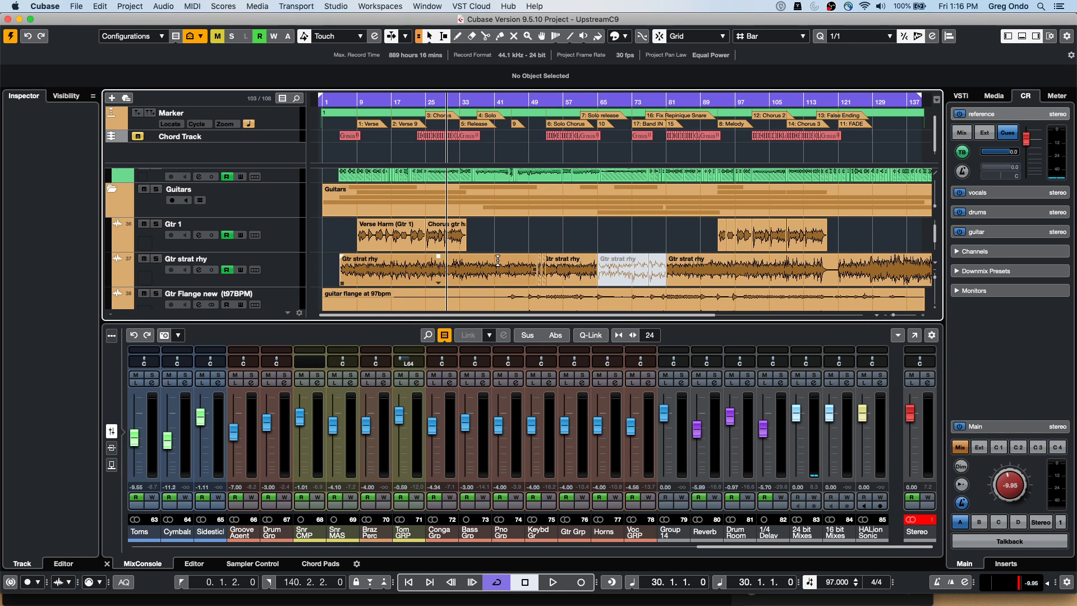
click(391, 101)
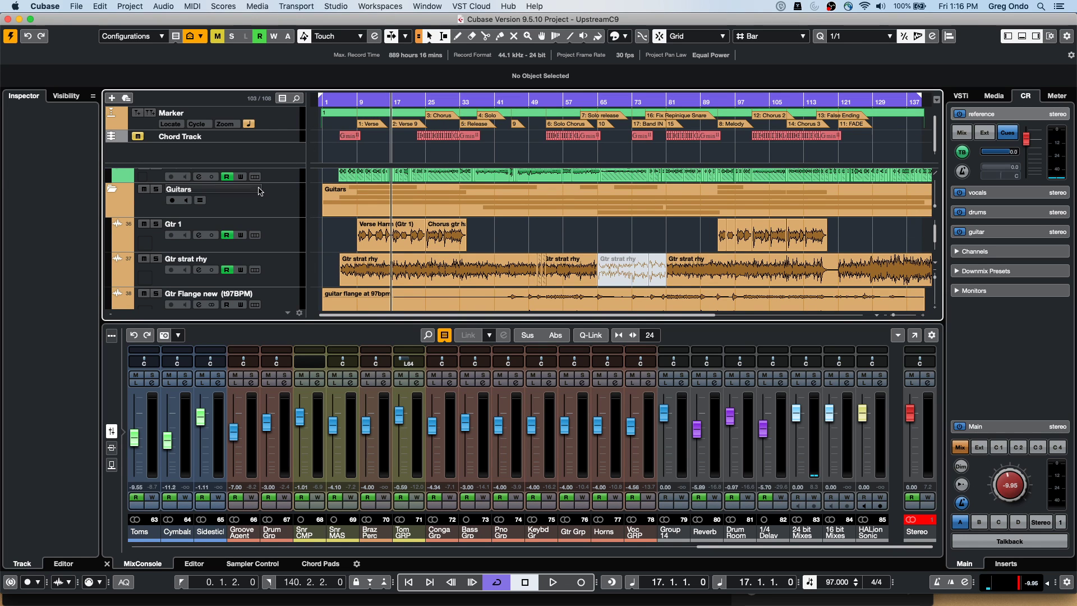
Play with Gtr 1 soloed, then solo Gtr strat rhy and raise the Control Room level to -2.62
click(156, 225)
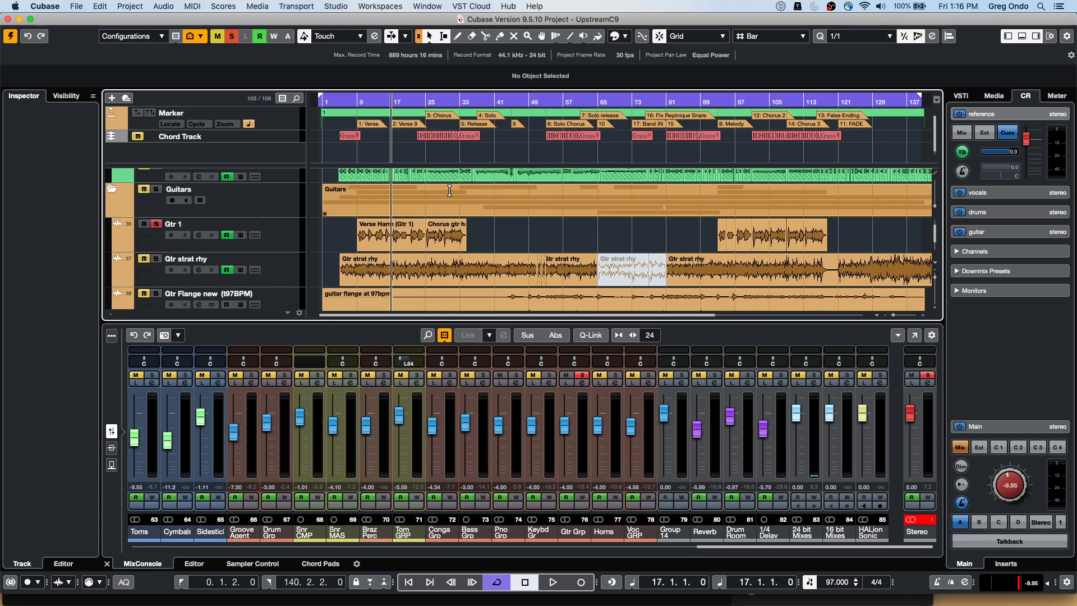
key(space)
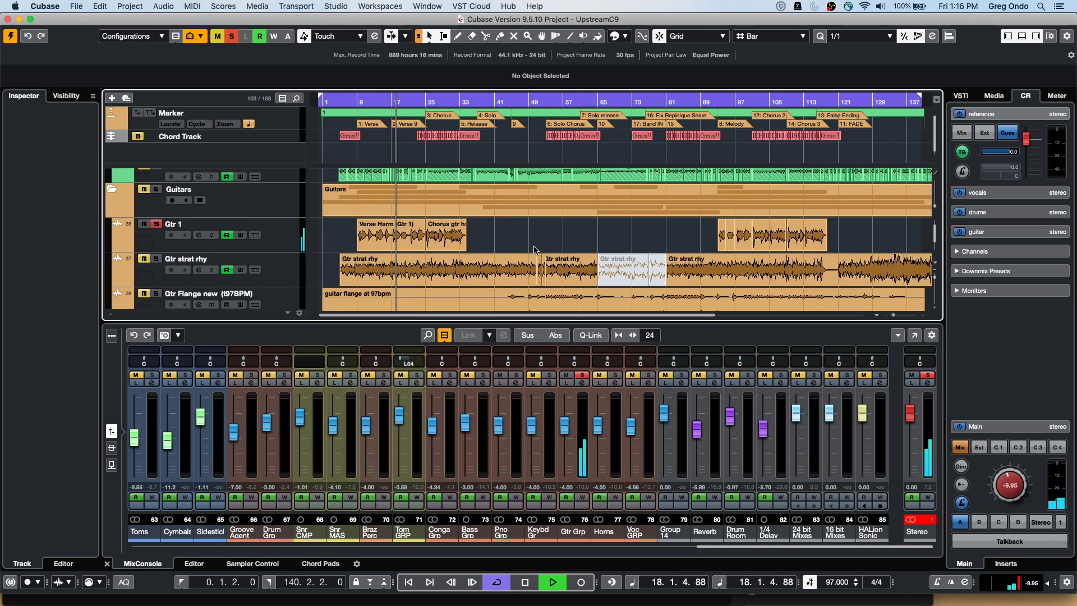
click(156, 258)
click(157, 225)
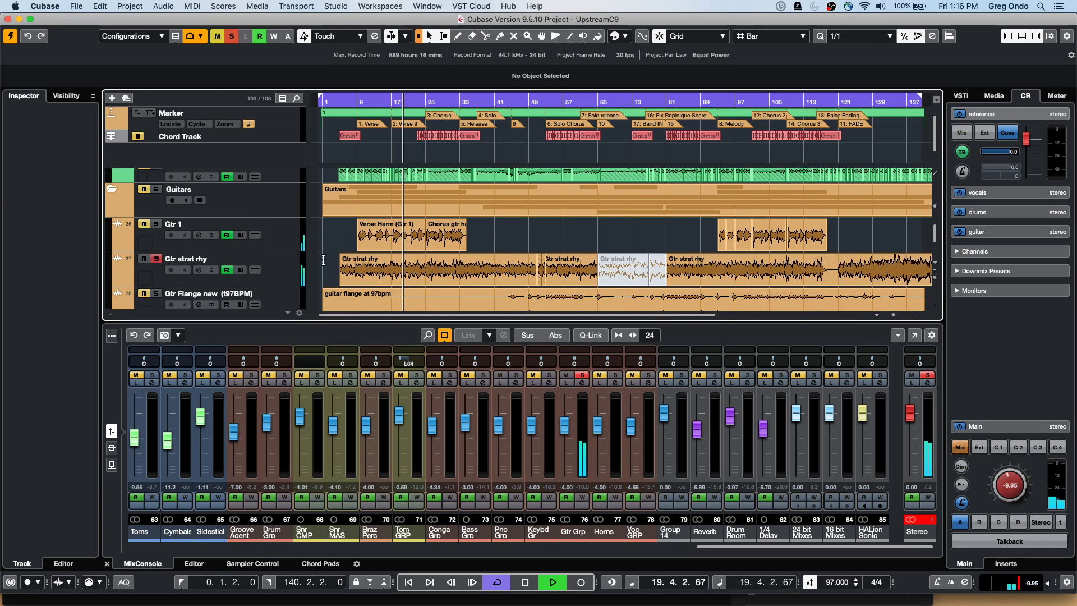
drag(1012, 484, 1017, 463)
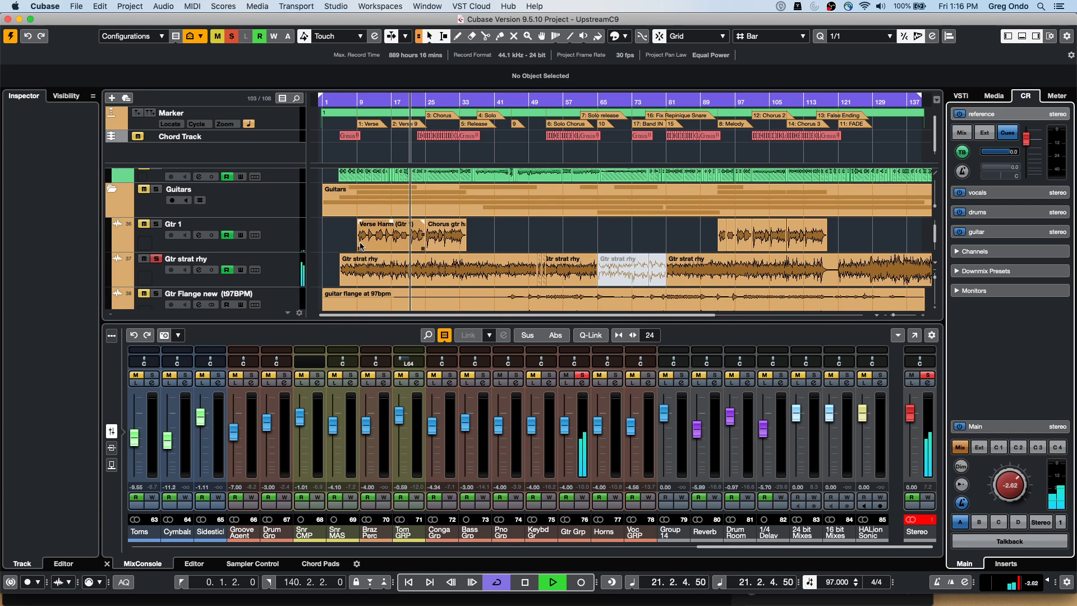
key(space)
Select the first Gtr strat rhy event, starting at bar 5
scroll(314, 256, down, 1)
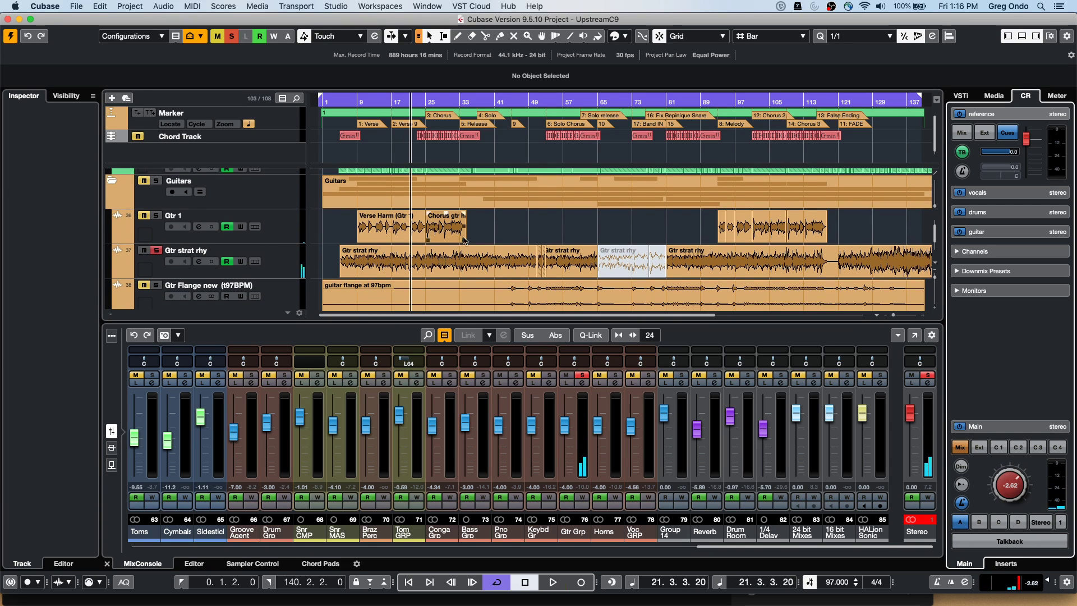
click(367, 257)
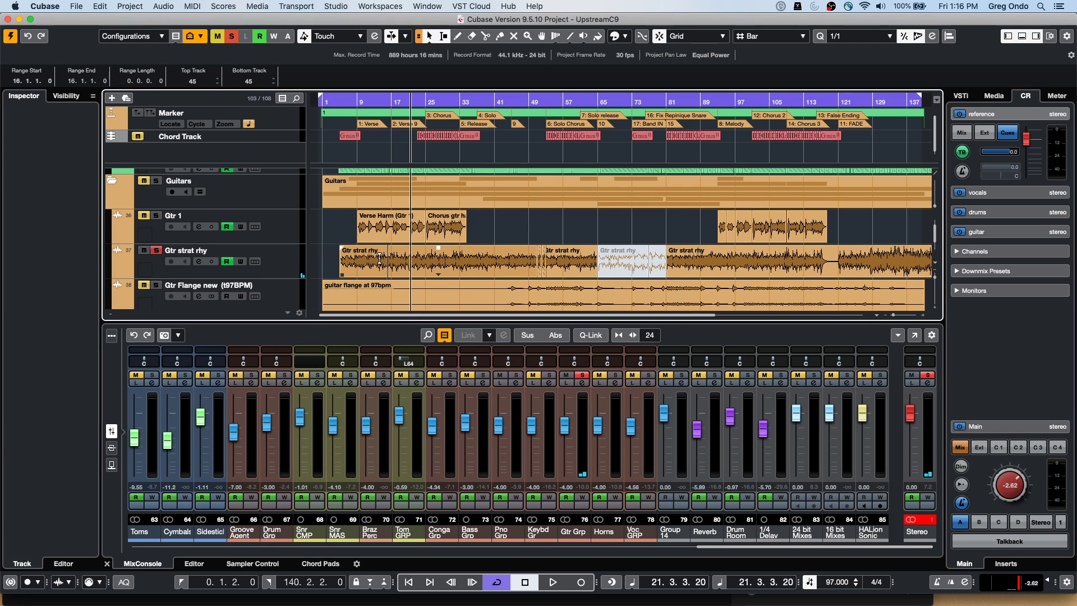
click(383, 265)
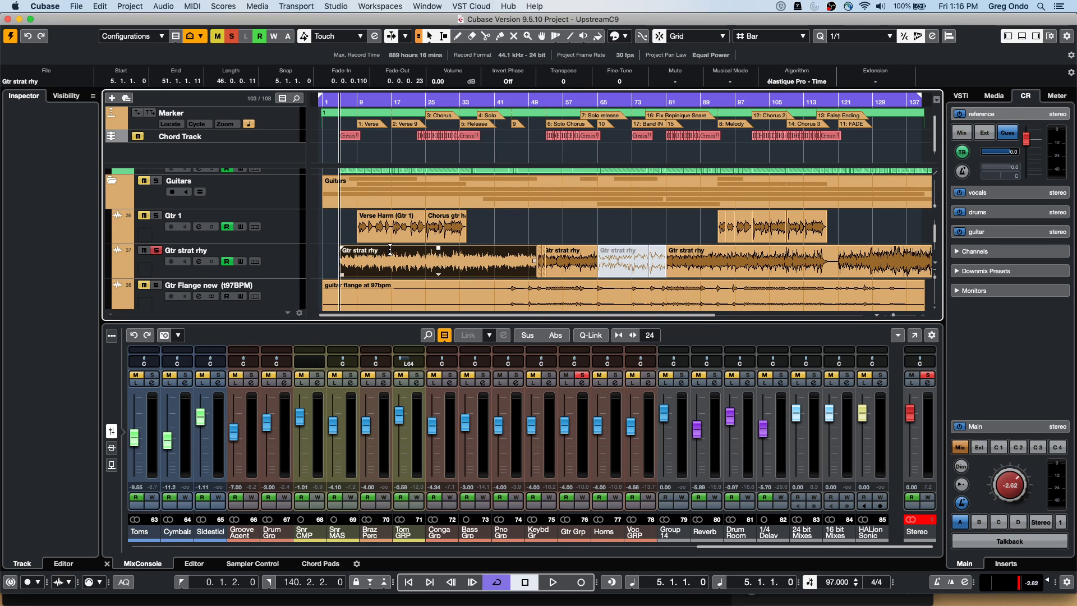
While playing, set the first Gtr strat rhy event's Transpose to -8 in the info line
key(space)
scroll(573, 83, down, 4)
scroll(573, 83, down, 3)
scroll(574, 84, down, 1)
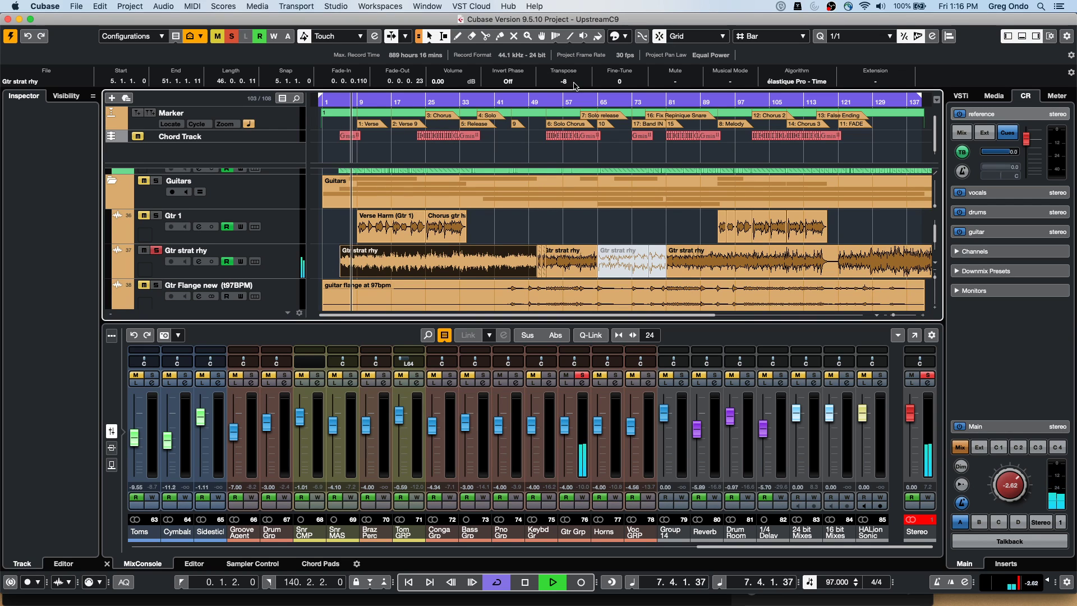
scroll(575, 85, up, 7)
scroll(574, 85, up, 6)
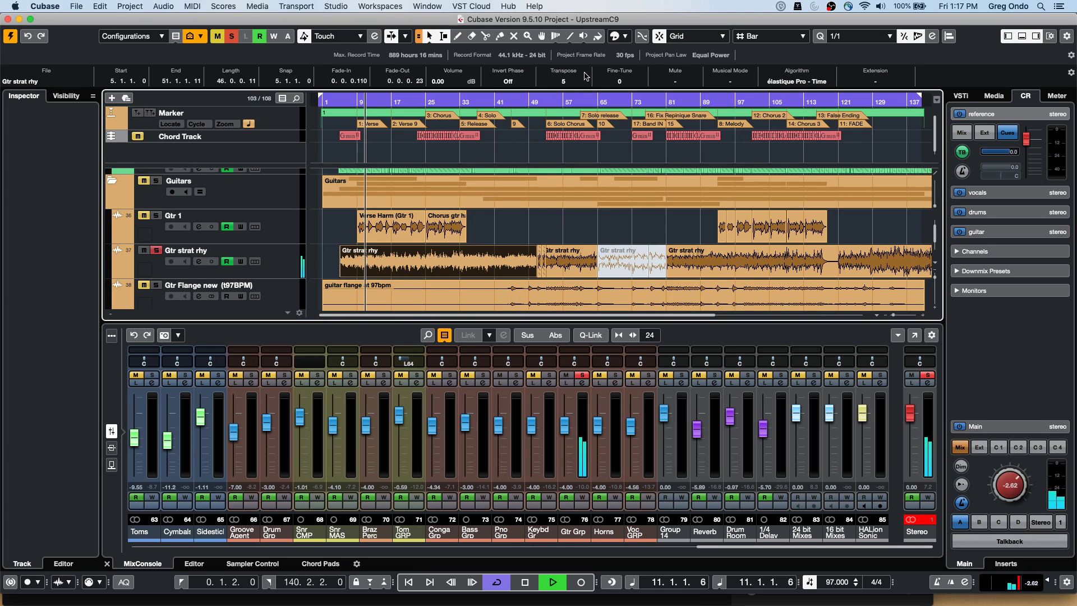
scroll(568, 83, down, 2)
scroll(571, 84, down, 4)
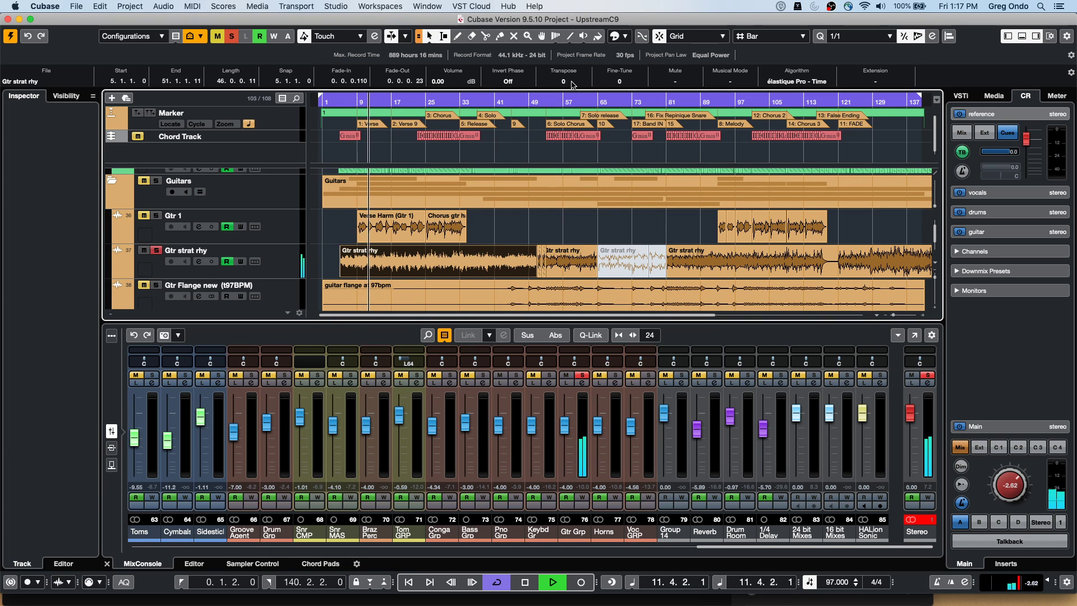
scroll(576, 84, down, 4)
scroll(576, 85, down, 3)
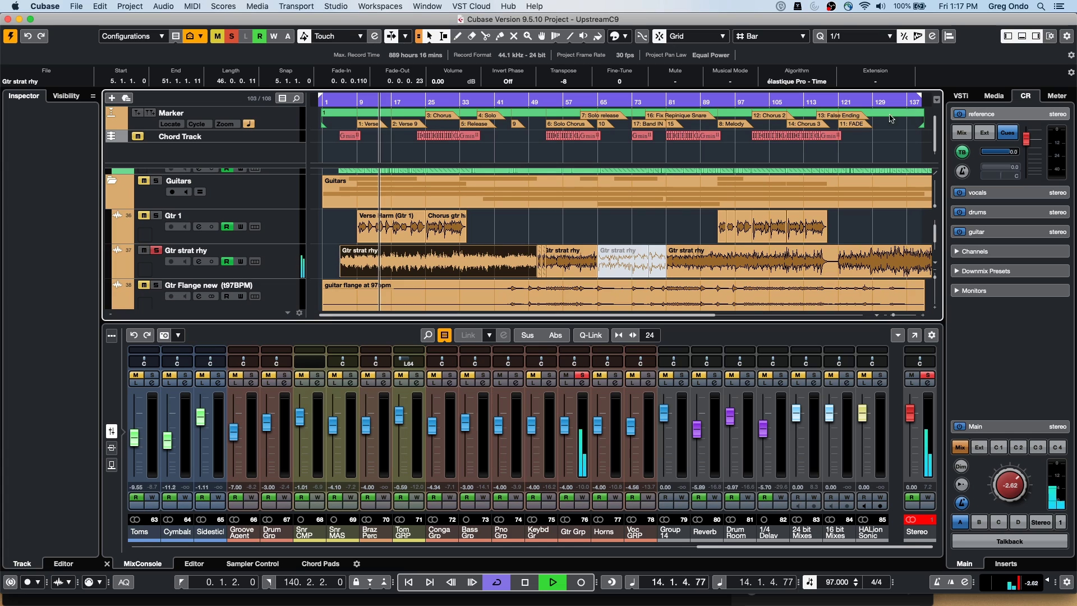
Stop playback and bring up the list of time-stretch algorithms
key(space)
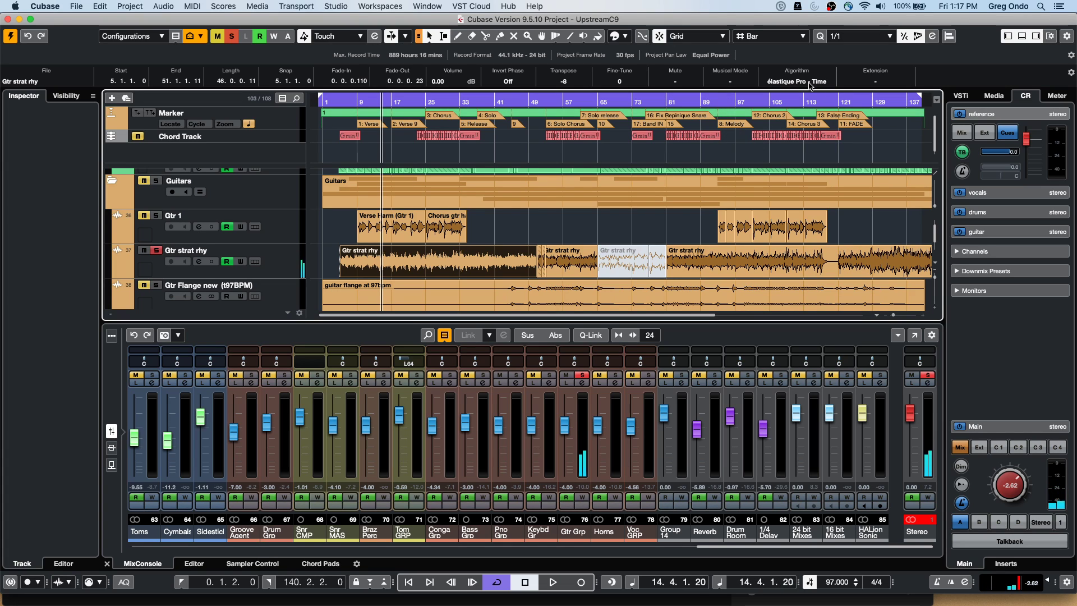
click(797, 83)
mouse_move(809, 86)
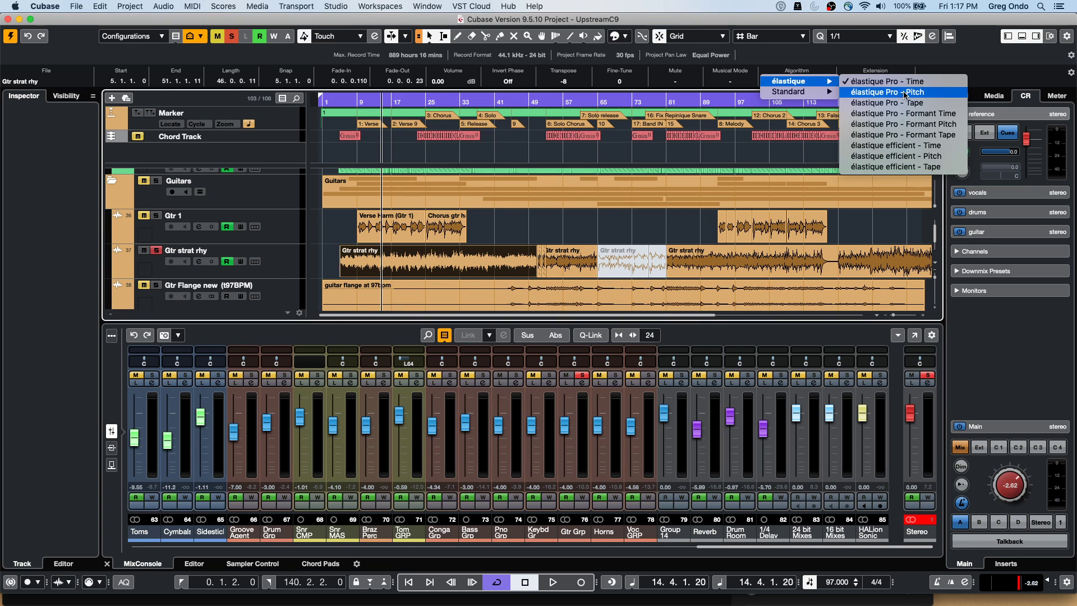
Set the event's algorithm to élastique Pro - Pitch, then browse the algorithm list without changing it
click(915, 93)
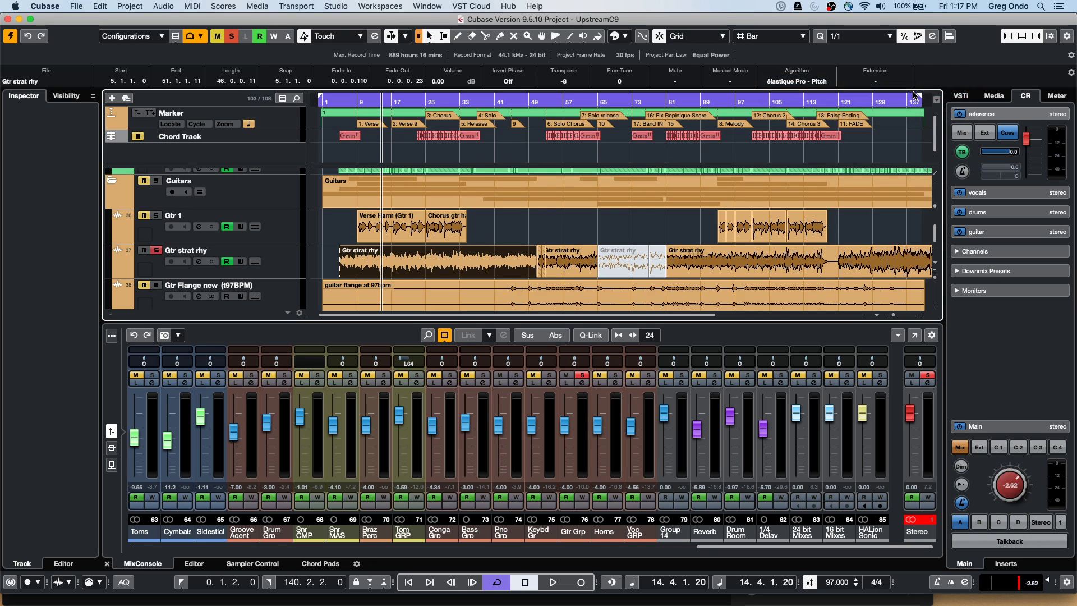
click(820, 82)
mouse_move(816, 92)
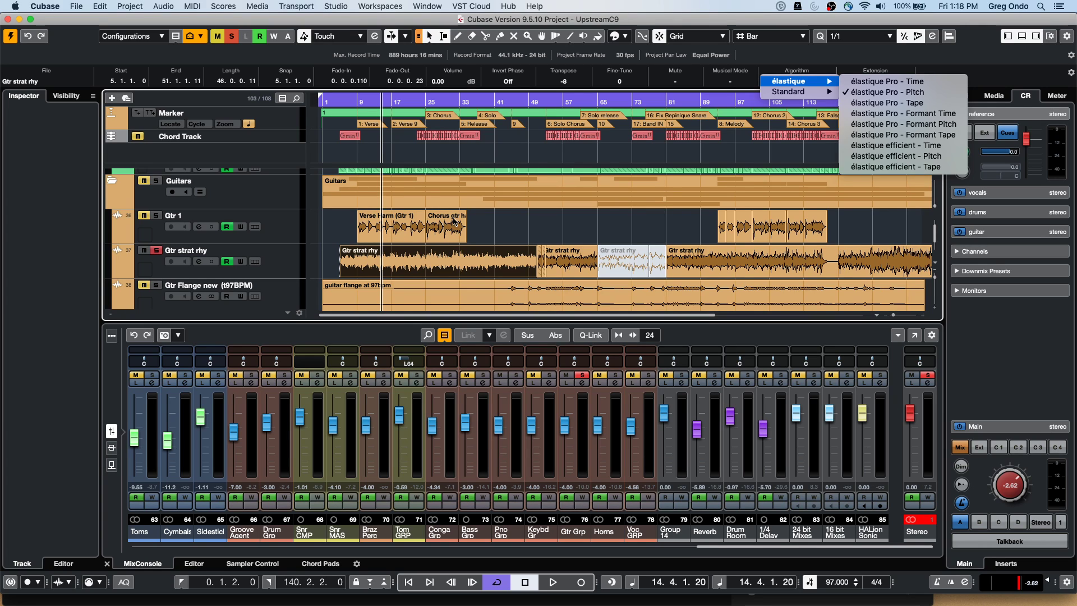
click(420, 230)
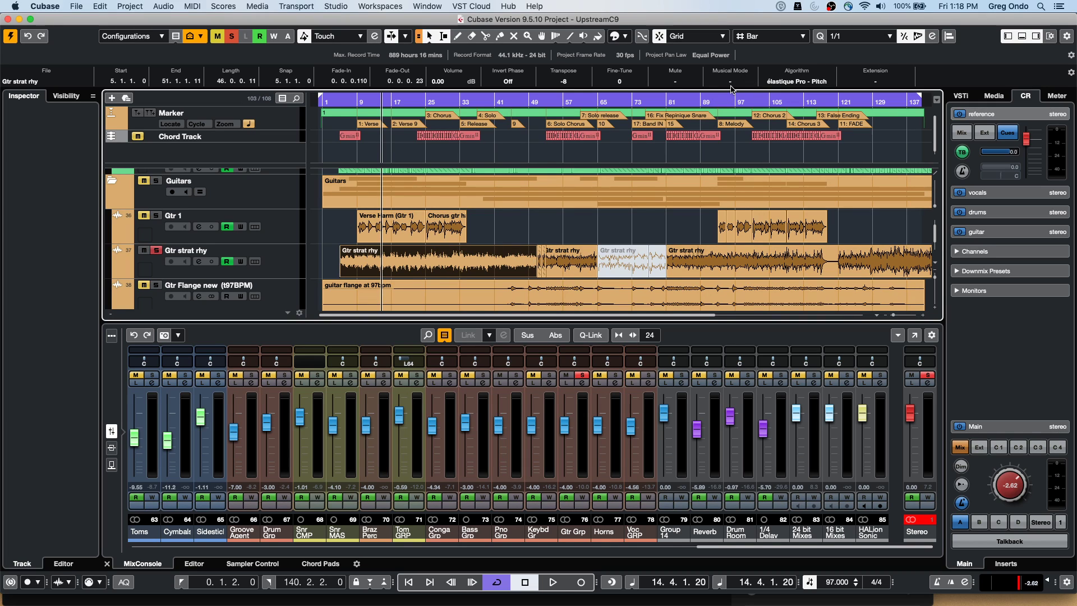
click(780, 83)
mouse_move(784, 82)
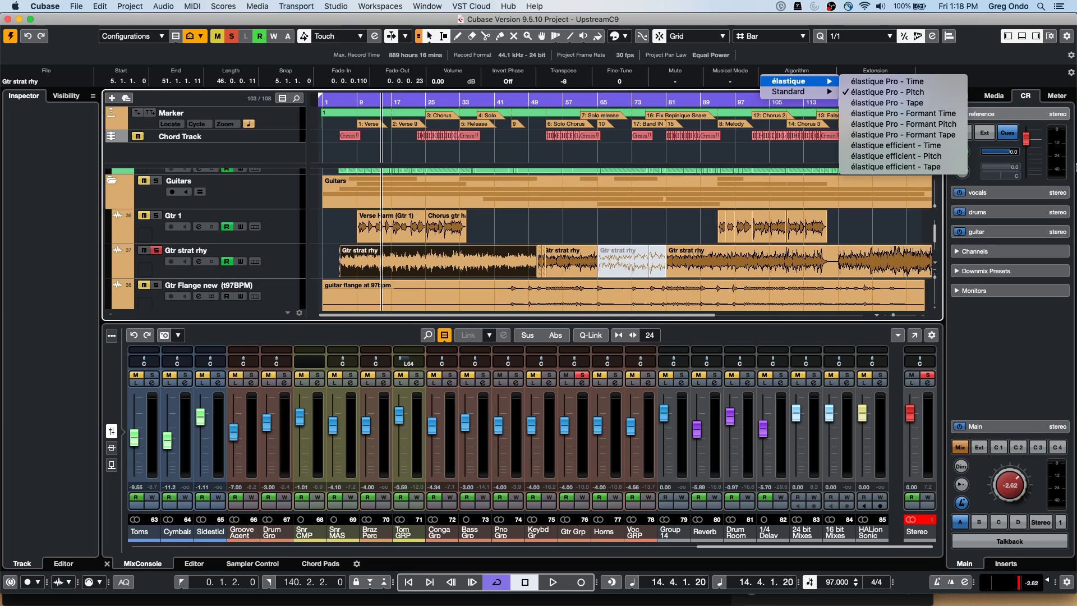
click(994, 343)
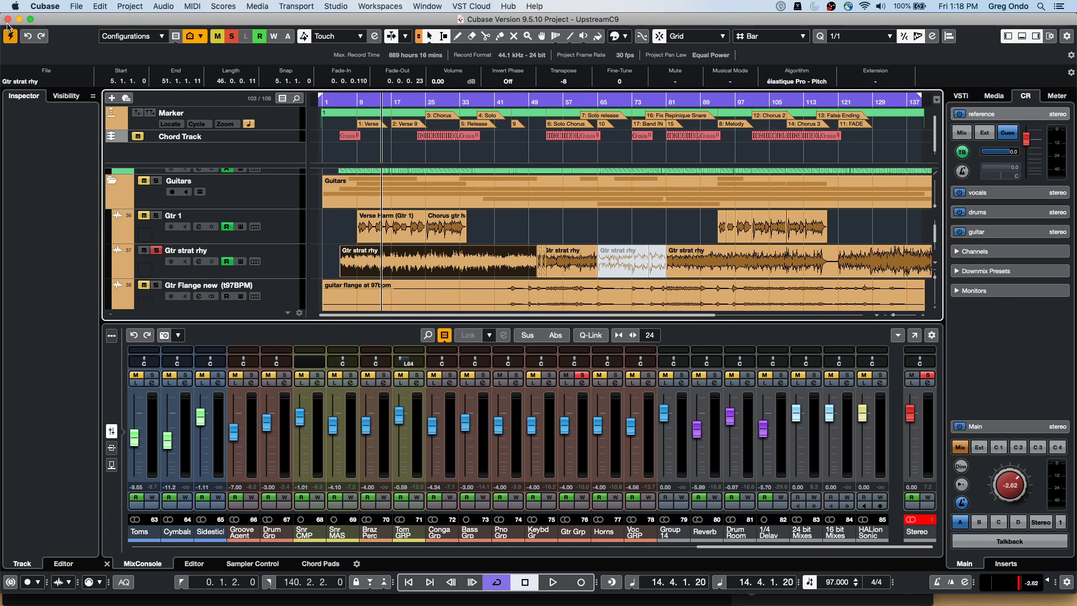
Bring the Untitled1 project to the front from the Window menu and nudge its window into place
click(427, 6)
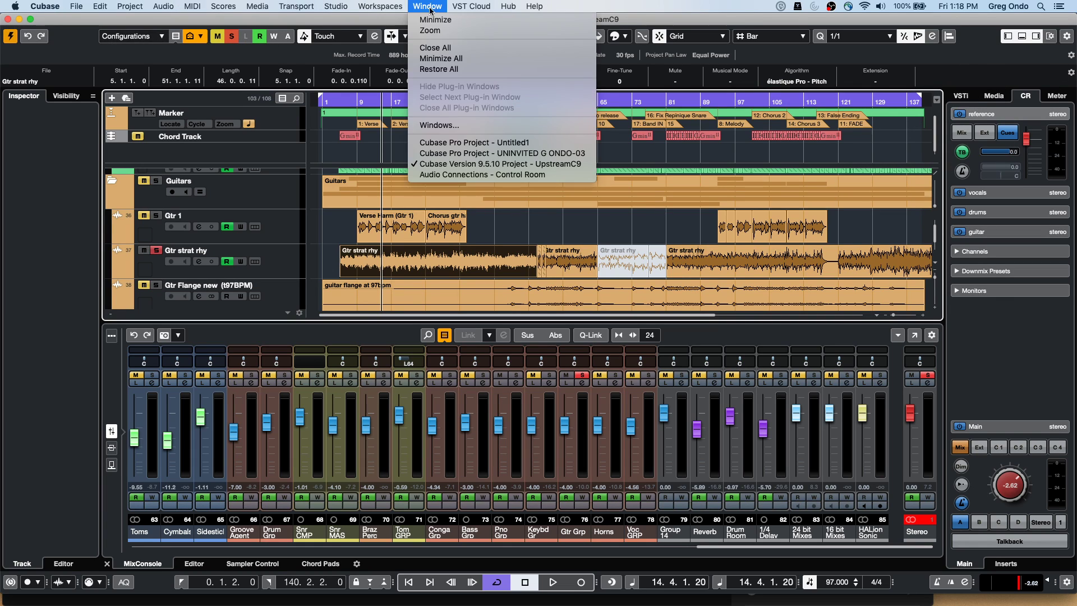
click(446, 142)
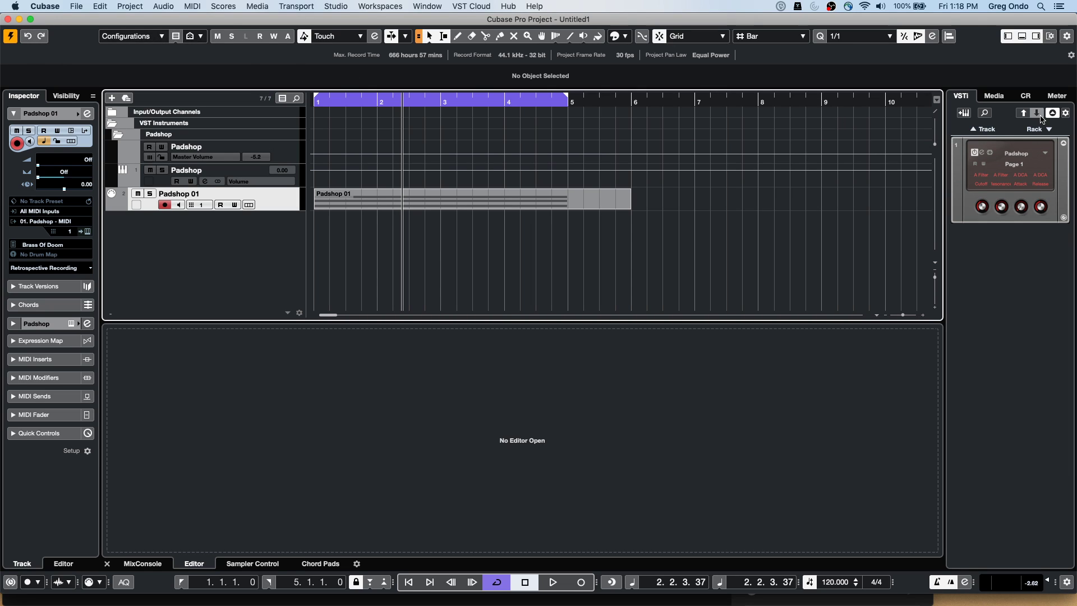
drag(65, 25, 93, 24)
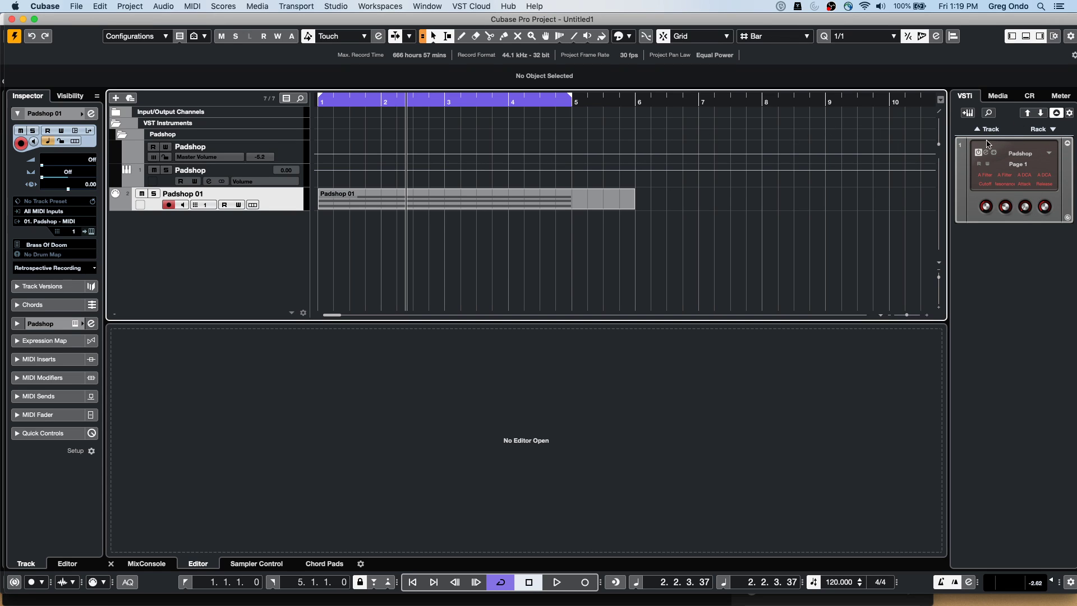
Add Groove Agent SE from the Drum category to the rack and create its MIDI track
click(1046, 133)
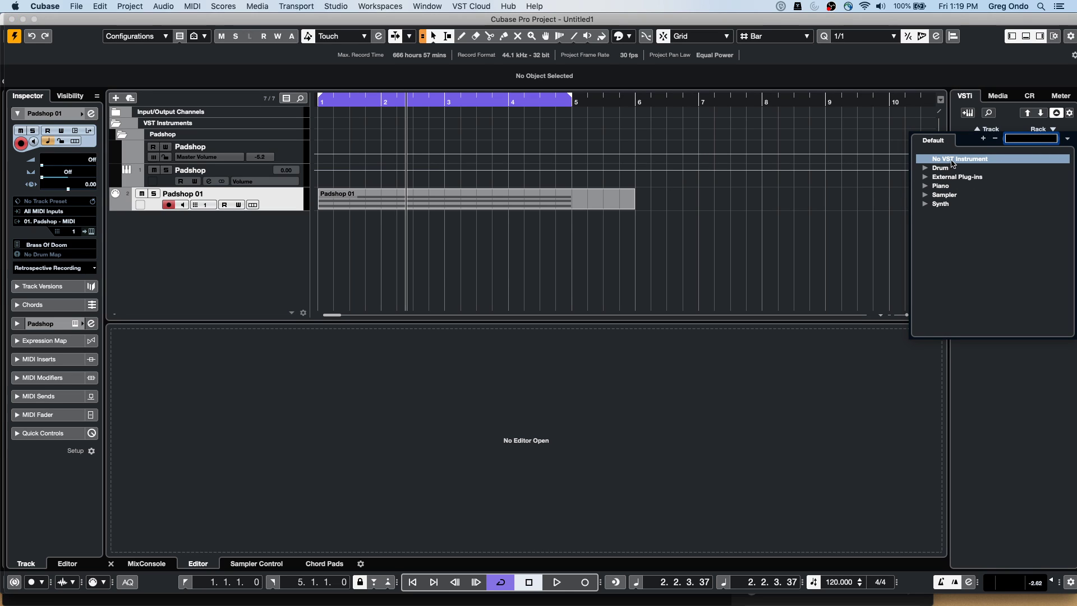
click(925, 168)
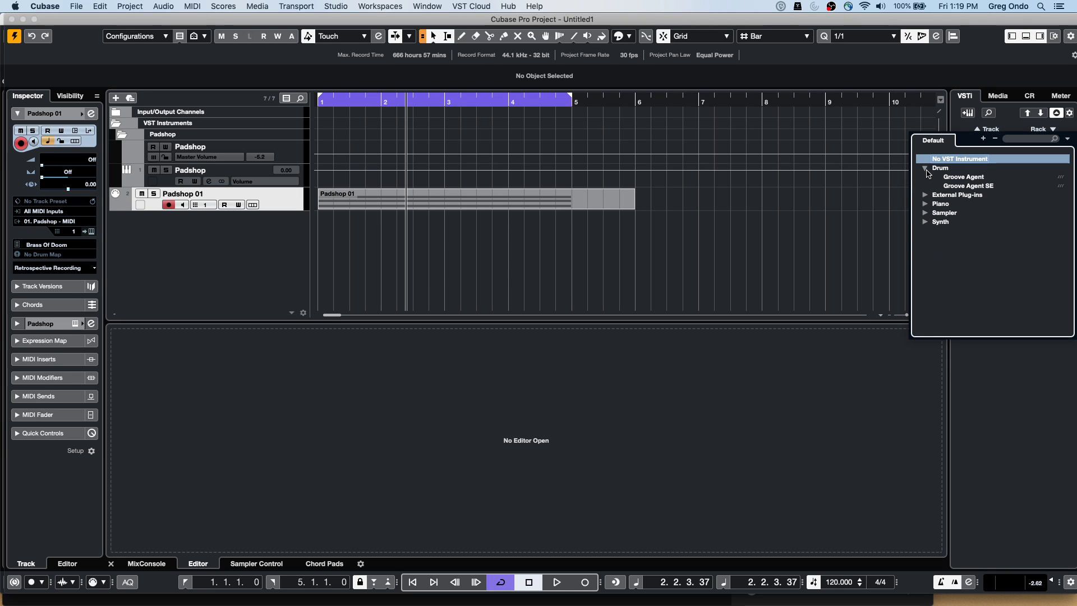
click(981, 187)
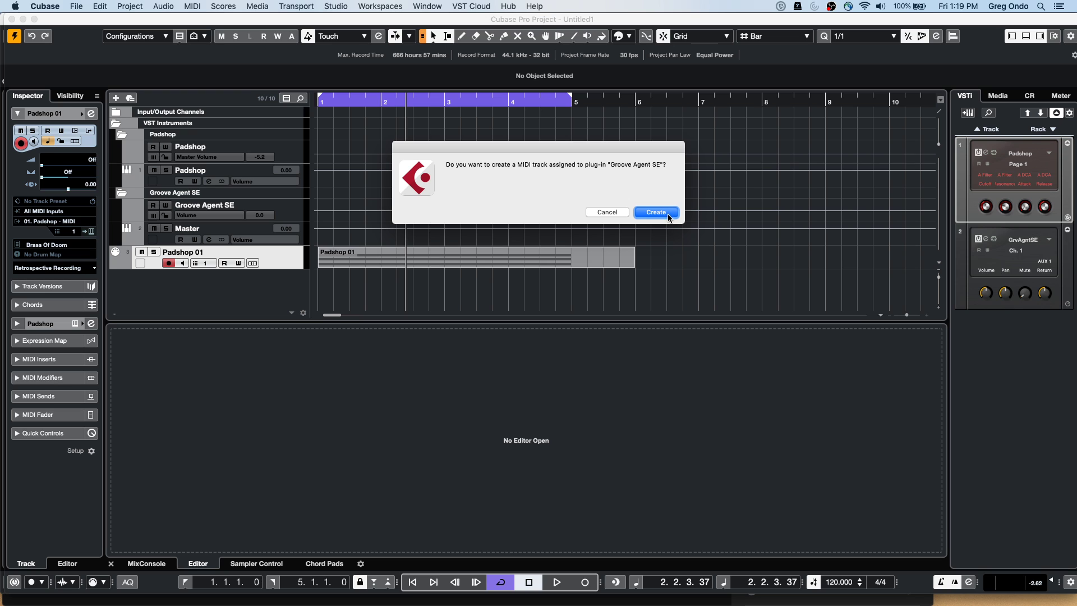
click(656, 212)
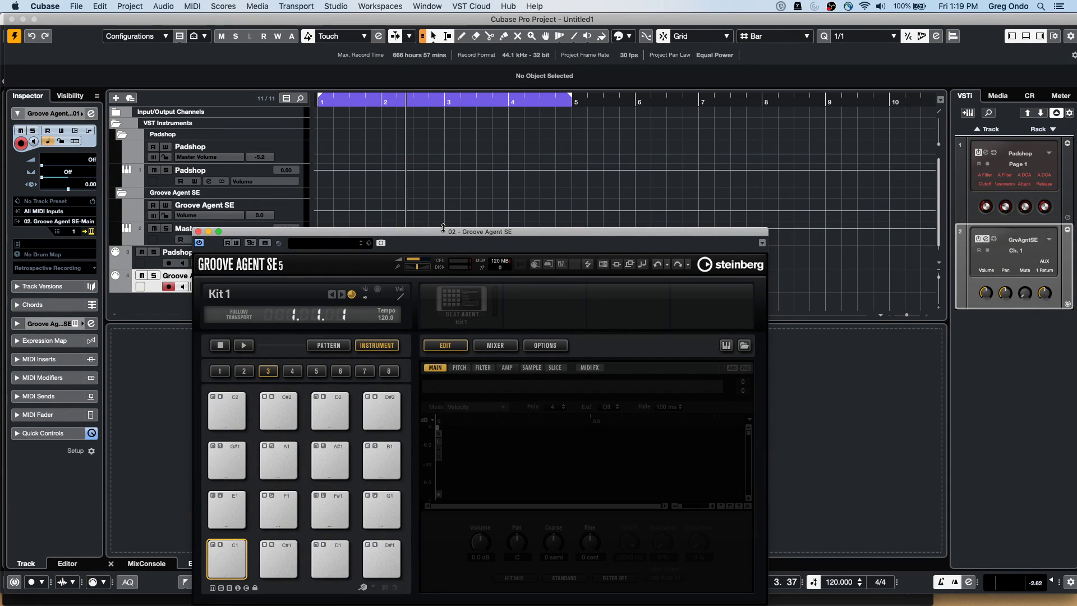
From Loops & Samples > Drum Loops, load 02 097 Drums-b, 01 Rock Grooves 140 and 02 90bpm dry onto pads G1, A#1, B1
drag(442, 233, 546, 128)
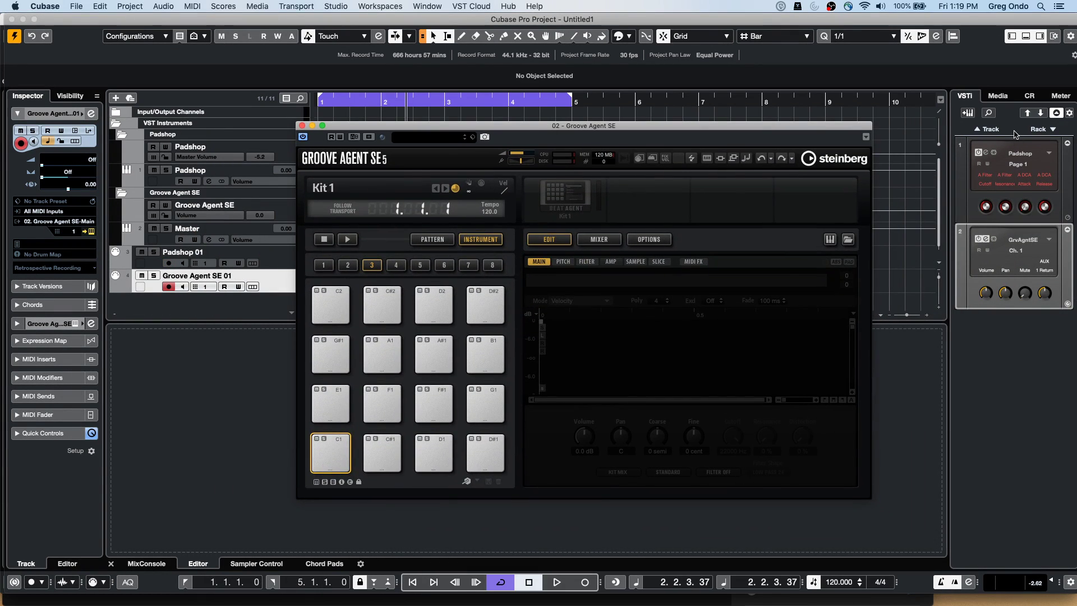
click(1004, 97)
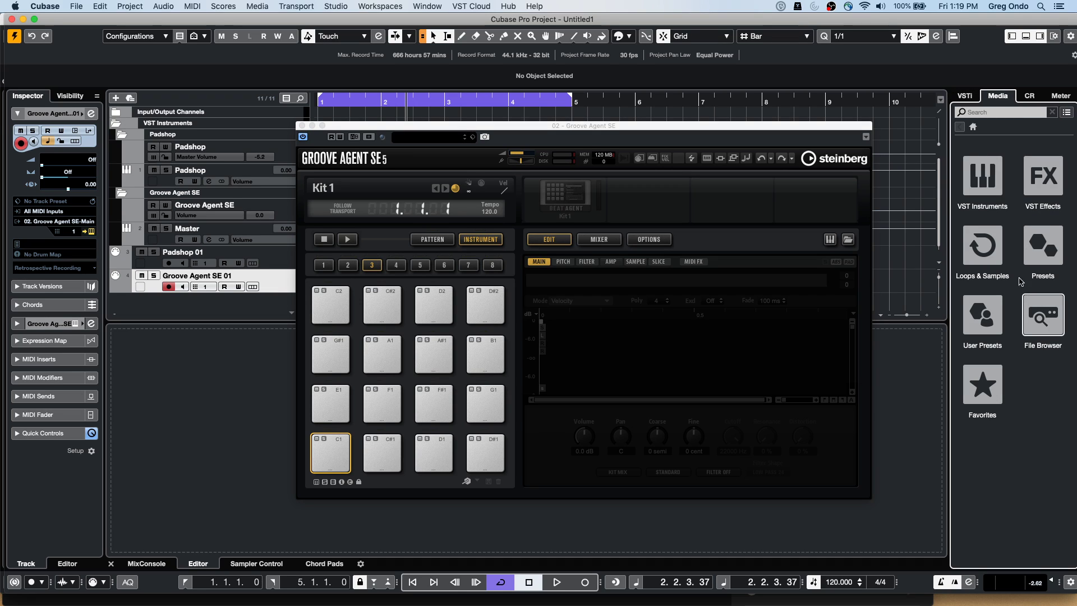
click(994, 236)
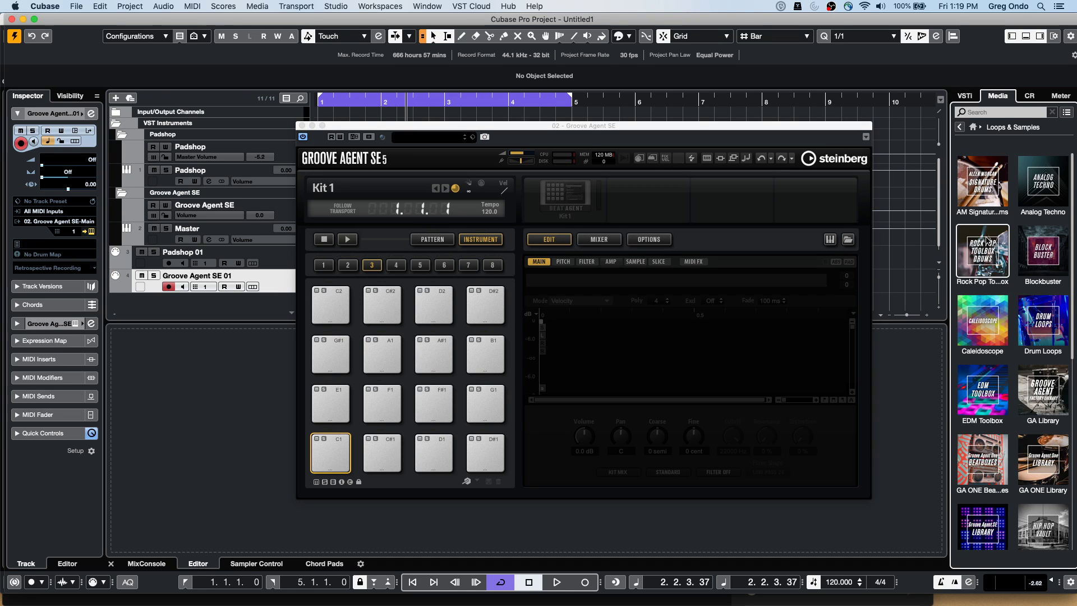
click(1064, 315)
drag(1004, 393, 487, 405)
drag(1004, 350, 433, 354)
drag(990, 446, 486, 359)
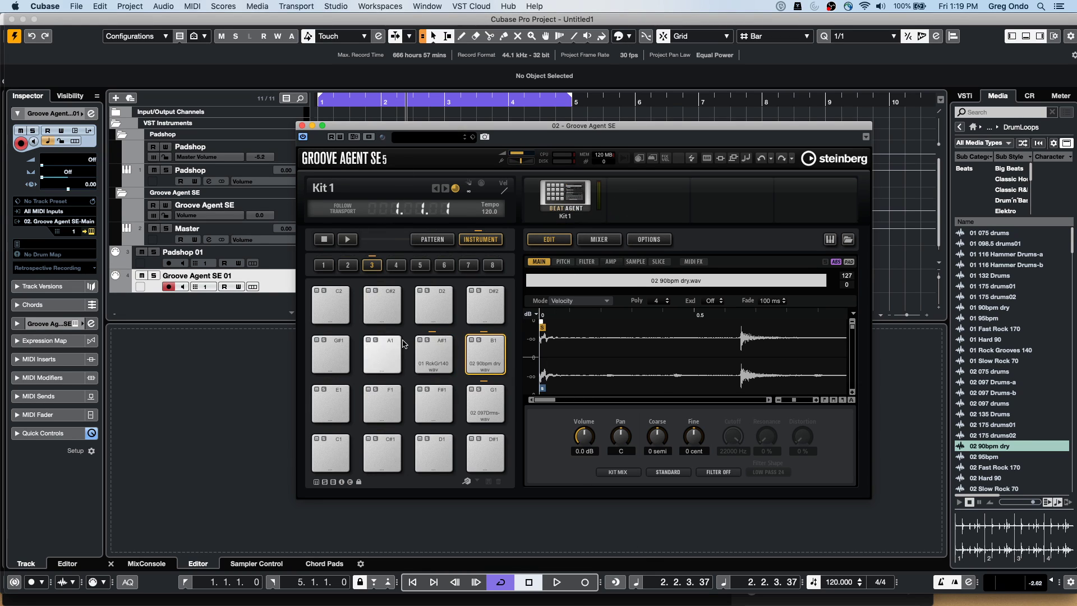
click(558, 207)
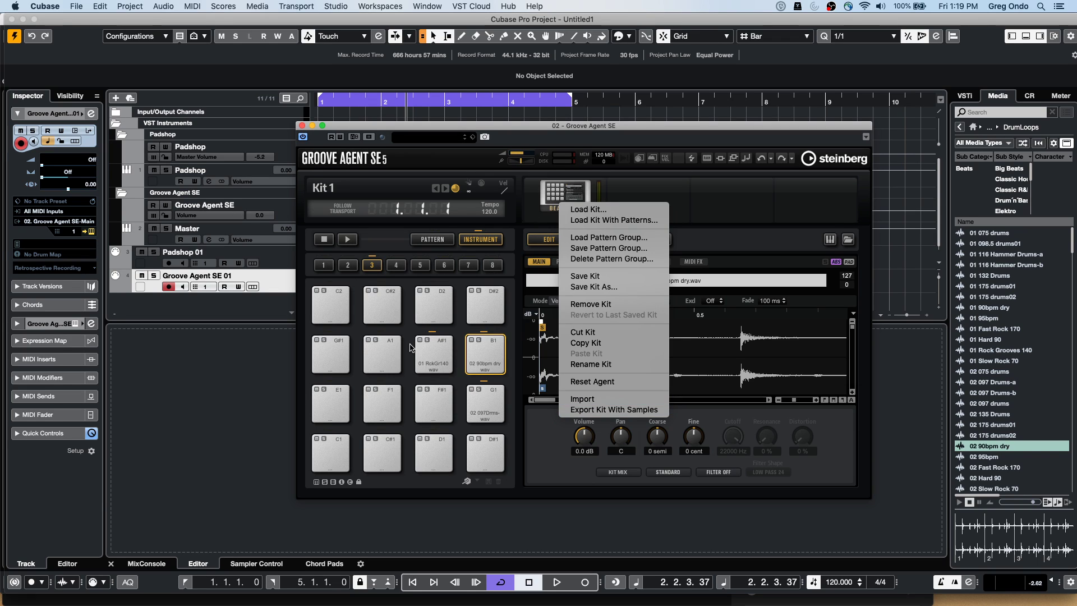
key(Escape)
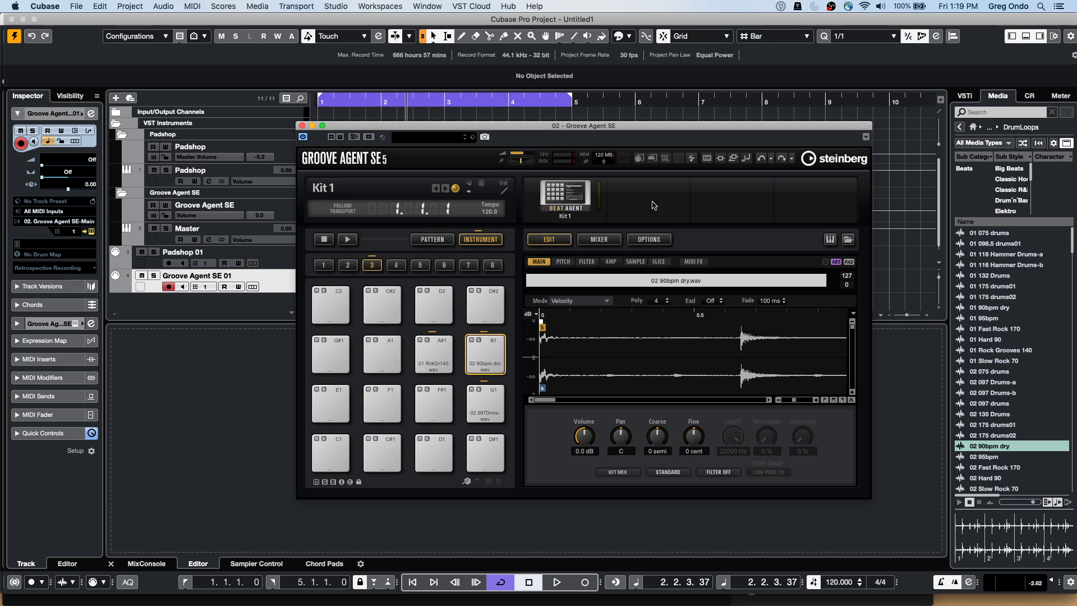
click(568, 193)
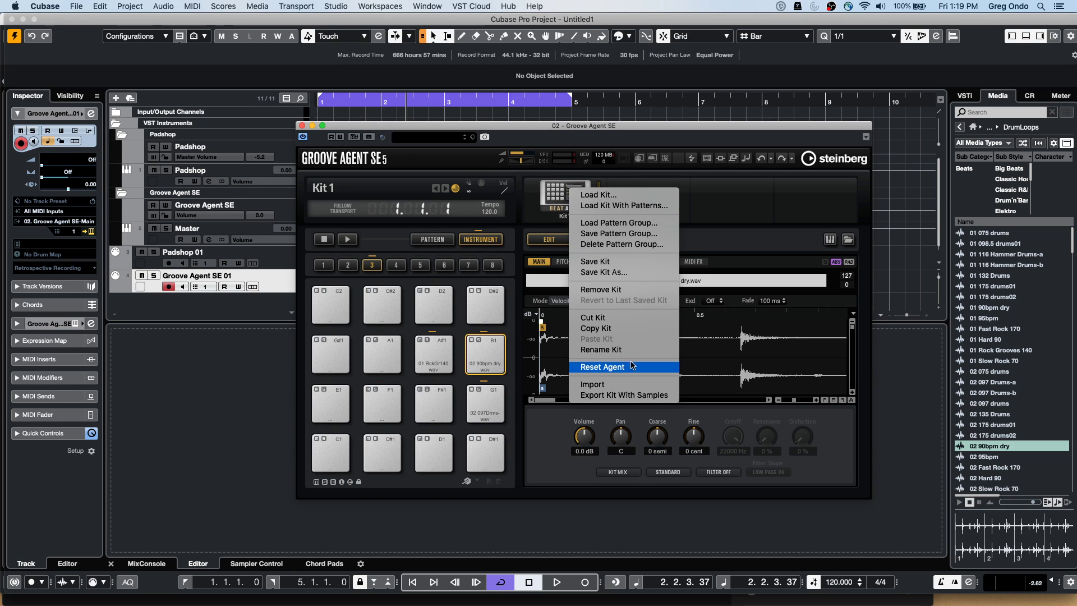
click(638, 395)
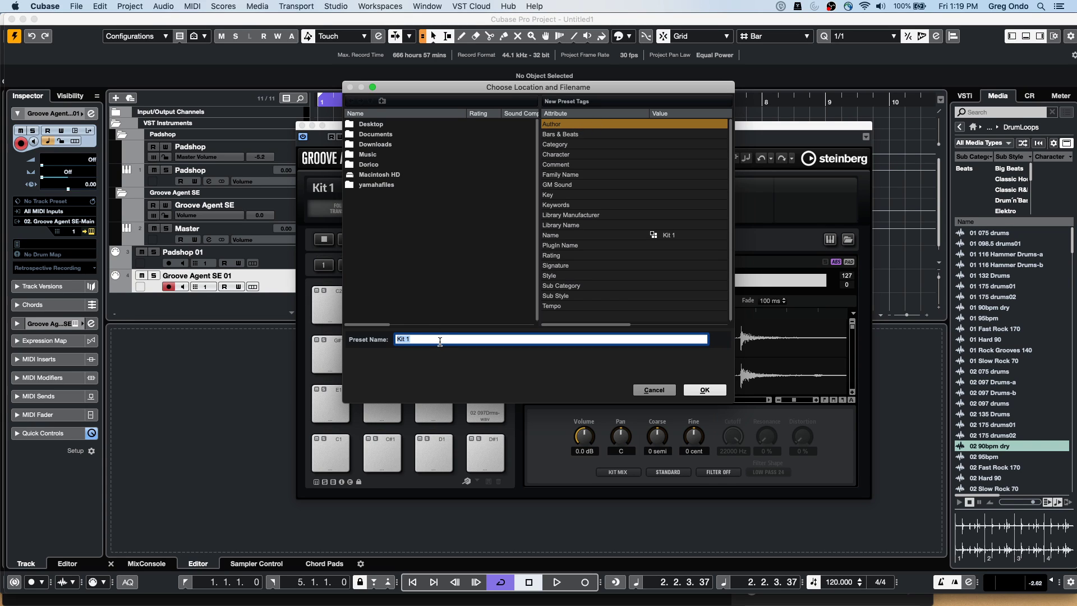
text(hangout)
click(568, 156)
click(696, 158)
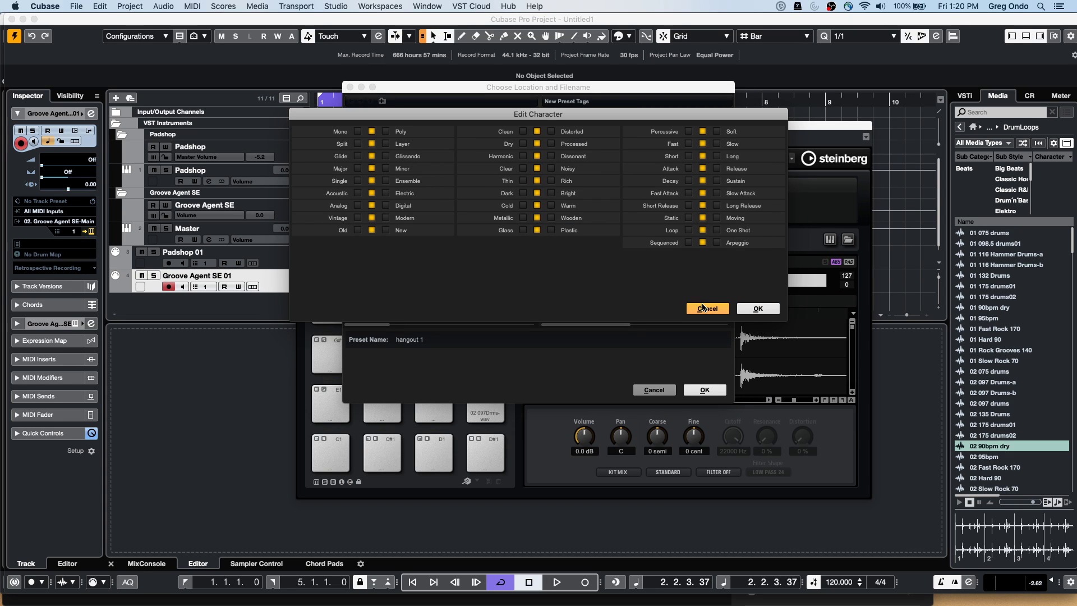
click(705, 308)
click(705, 389)
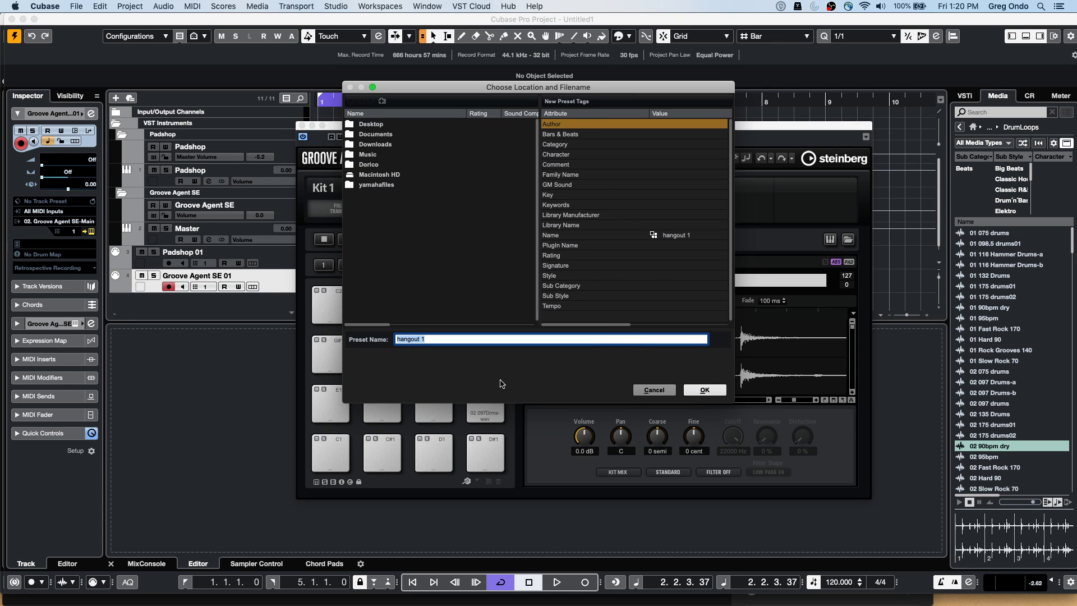
click(446, 373)
click(705, 392)
click(683, 240)
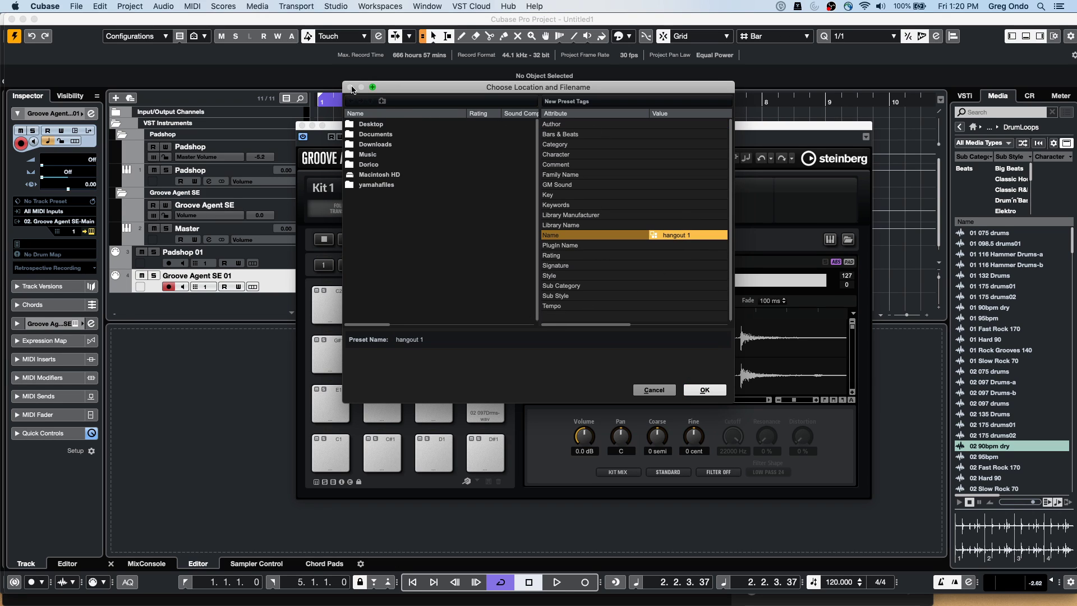
Cancel the kit export and search Groove Agent SE's kit presets for 'hang'
click(654, 390)
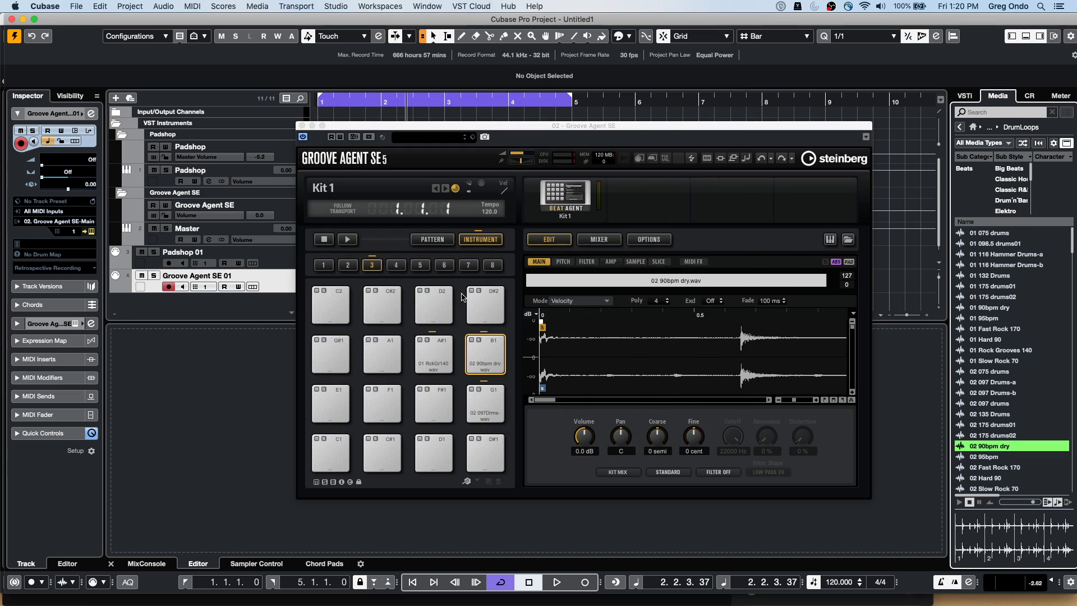
click(457, 140)
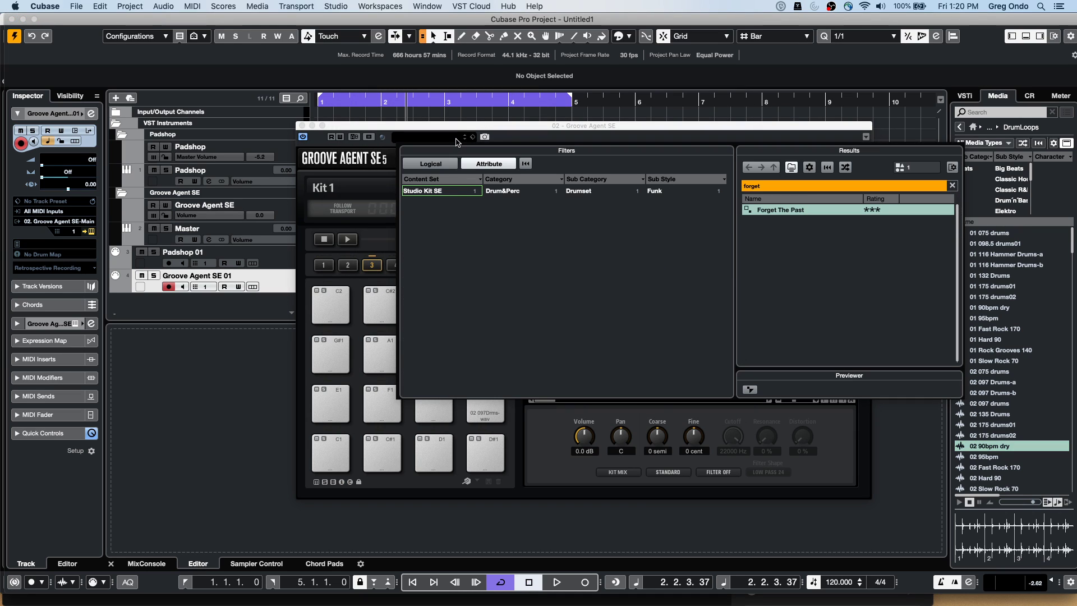
double_click(760, 185)
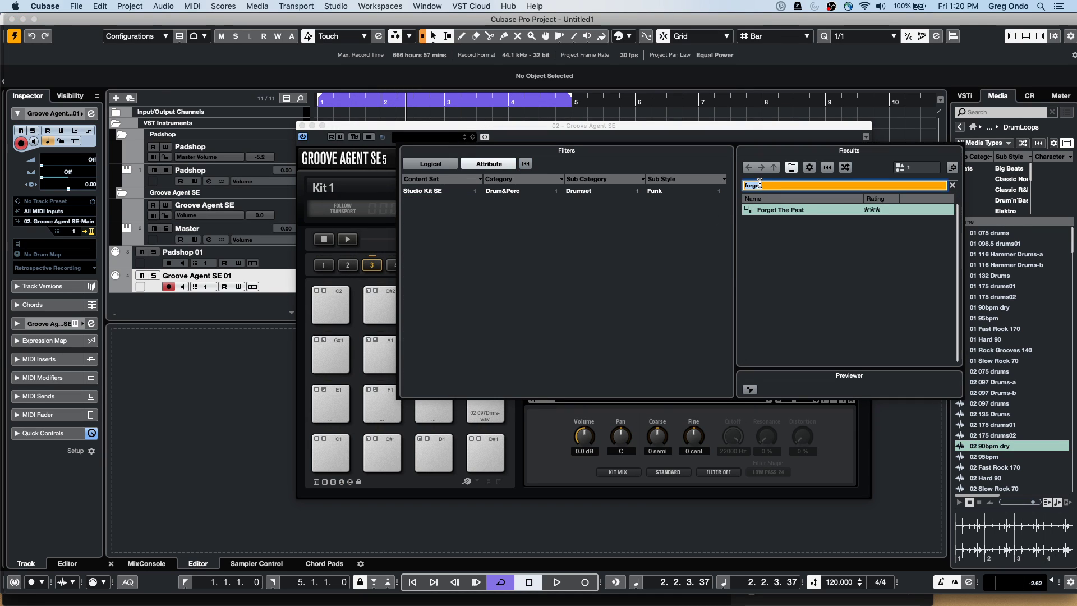
text(hang)
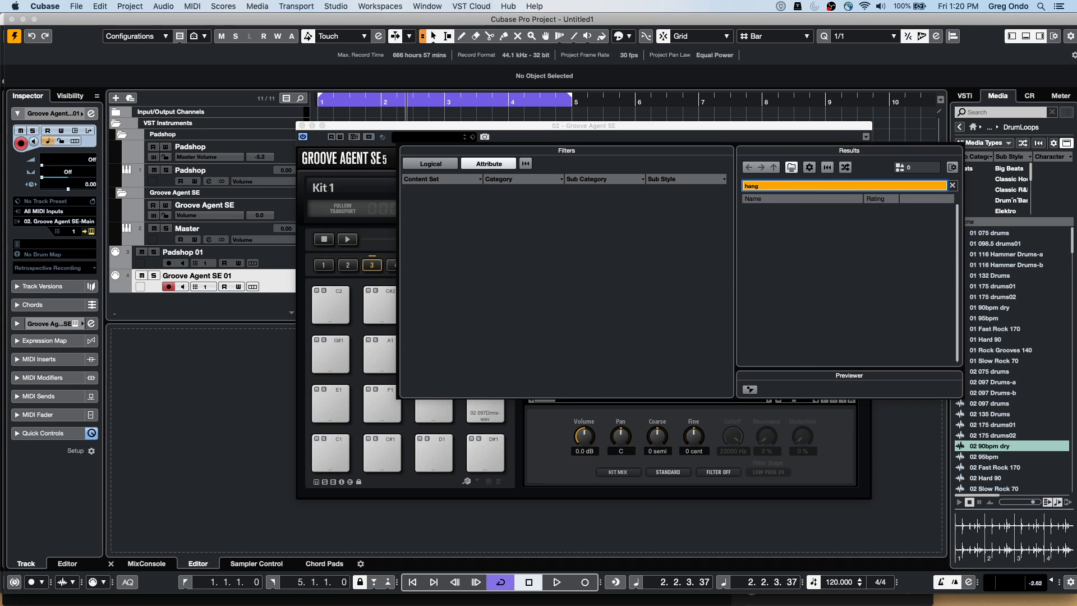
Close the preset browser, then name a kit export with samples 'hang' and cancel it
click(573, 133)
right_click(567, 193)
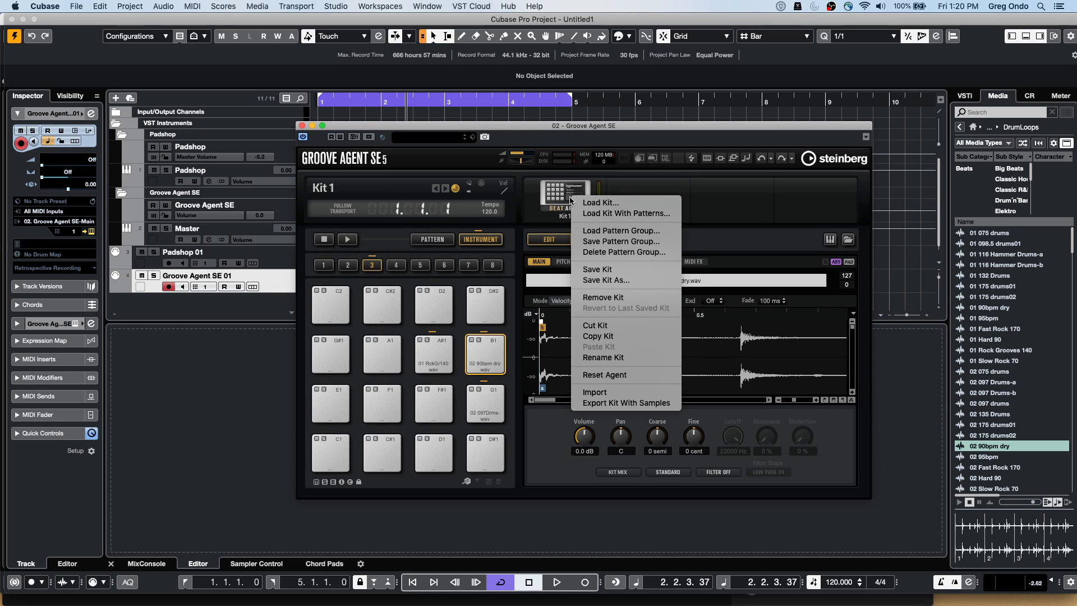
click(617, 406)
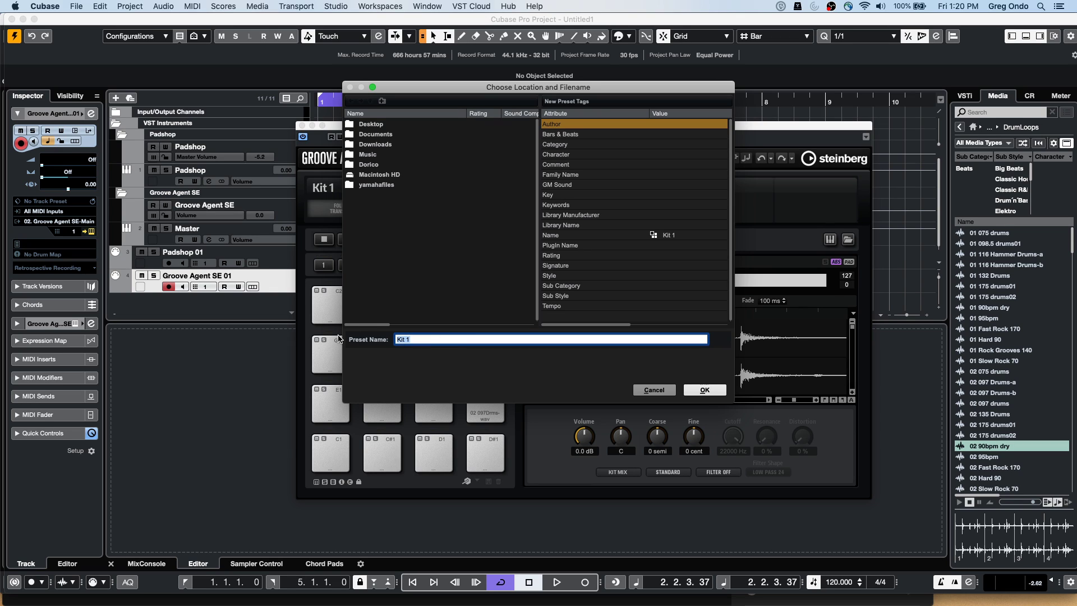
text(hang)
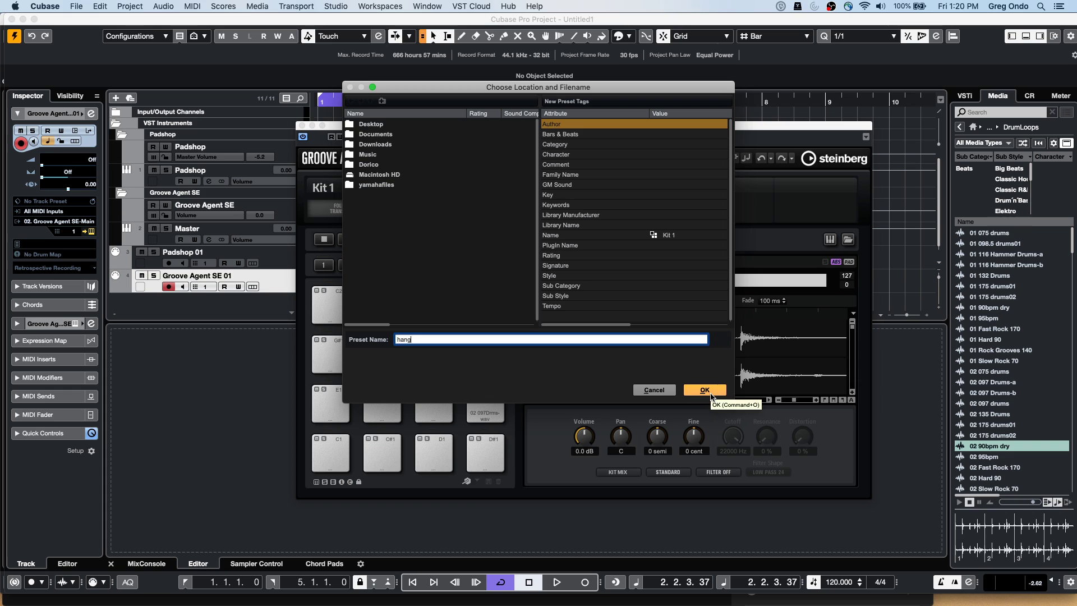
click(708, 392)
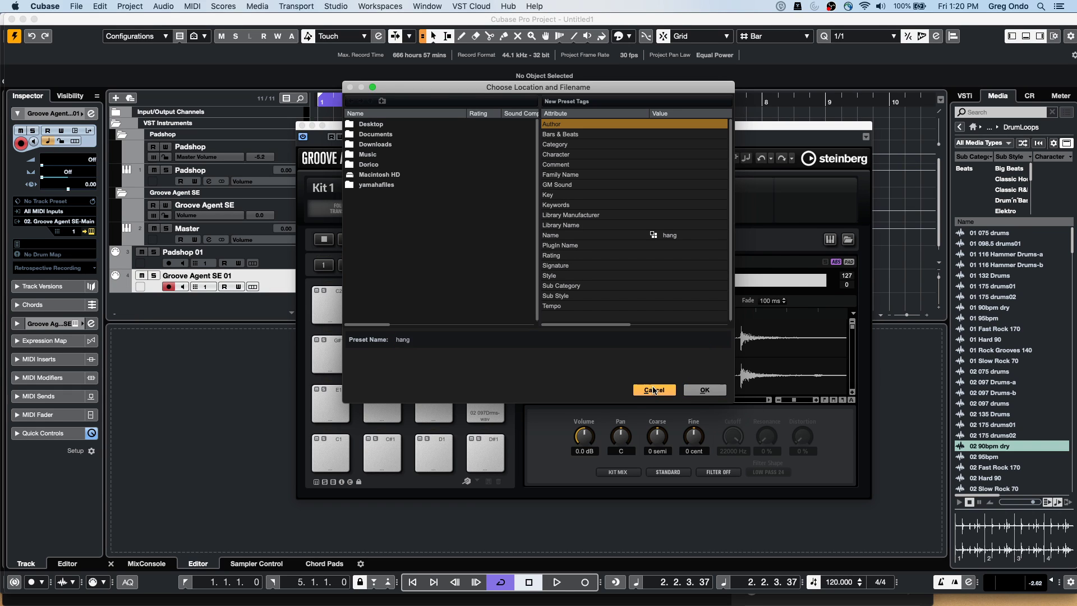
click(705, 390)
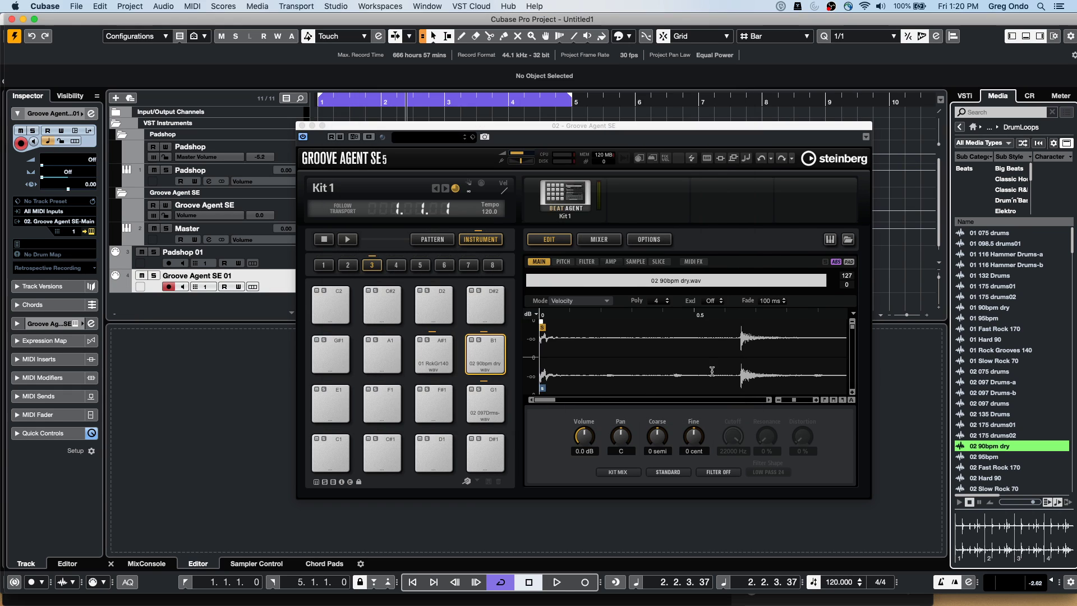
Dismiss the kit options and add HALion 6 from the Sampler category to the VSTi rack
click(567, 197)
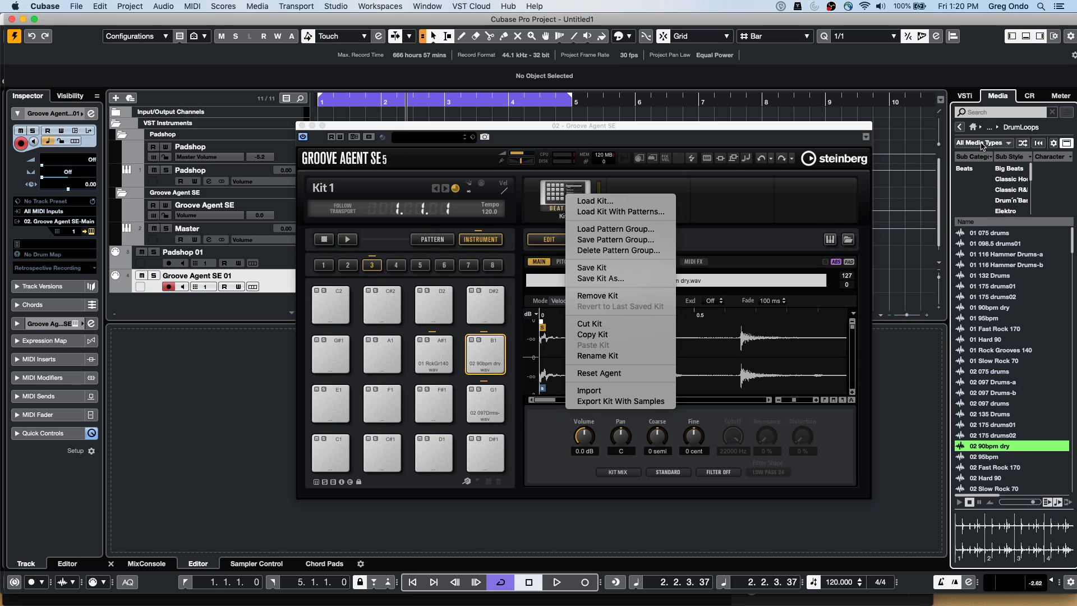
click(964, 98)
click(957, 102)
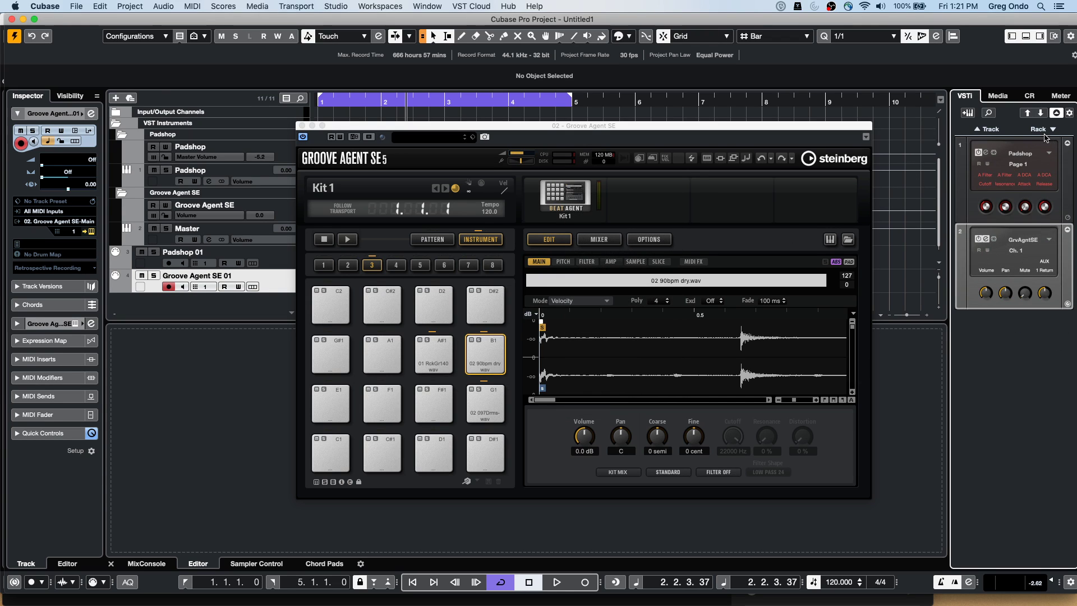
click(1051, 132)
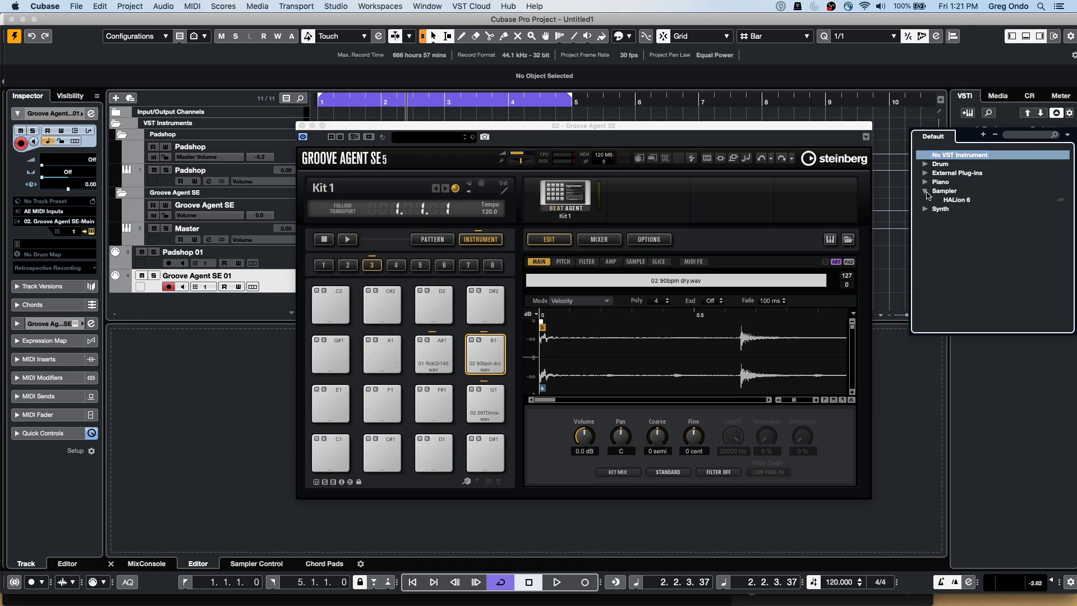
click(950, 205)
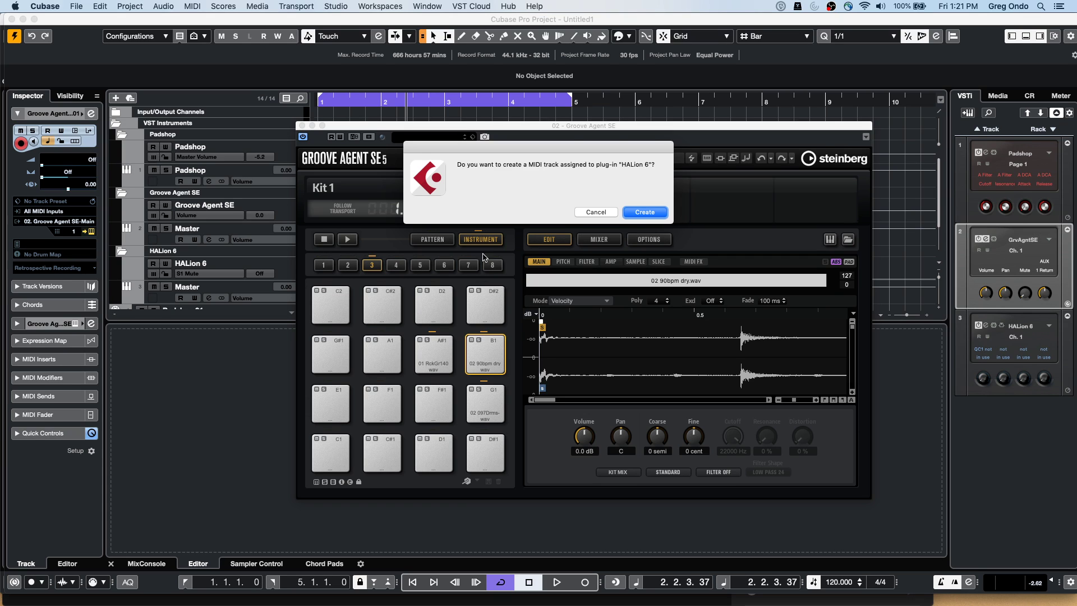
Create the HALion 6 MIDI track and load the 02 Slow Rock 70 drum loop into its first slot
click(633, 215)
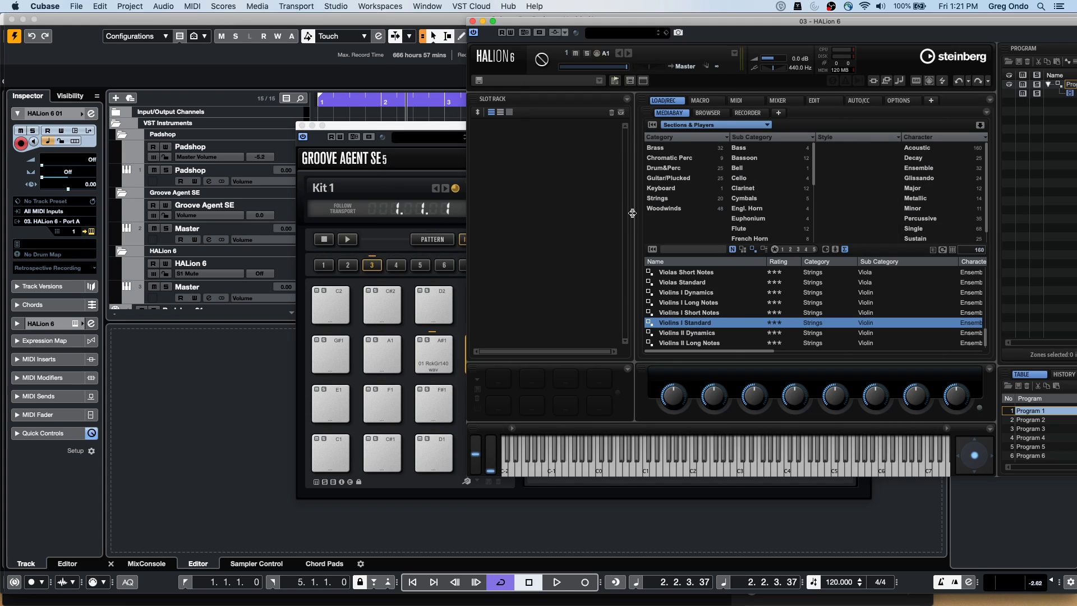
drag(623, 25, 319, 21)
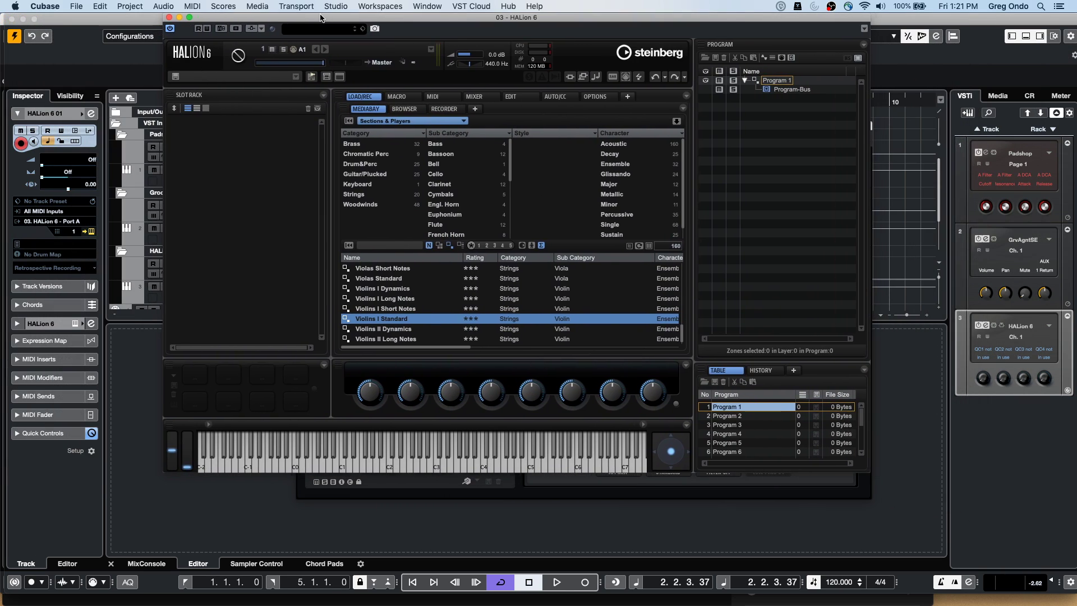
click(998, 96)
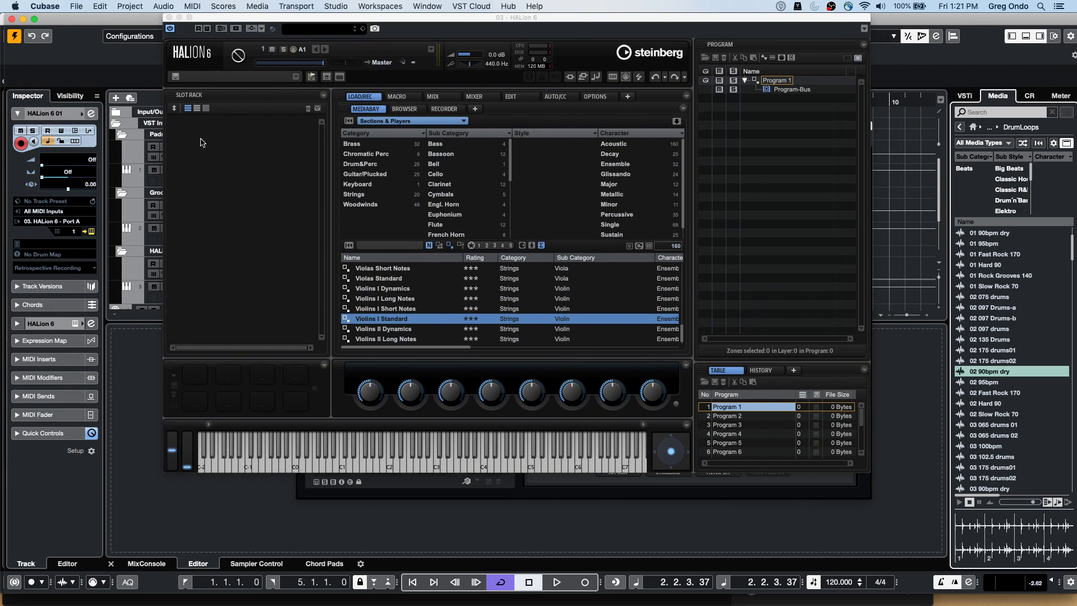
drag(1026, 413, 252, 201)
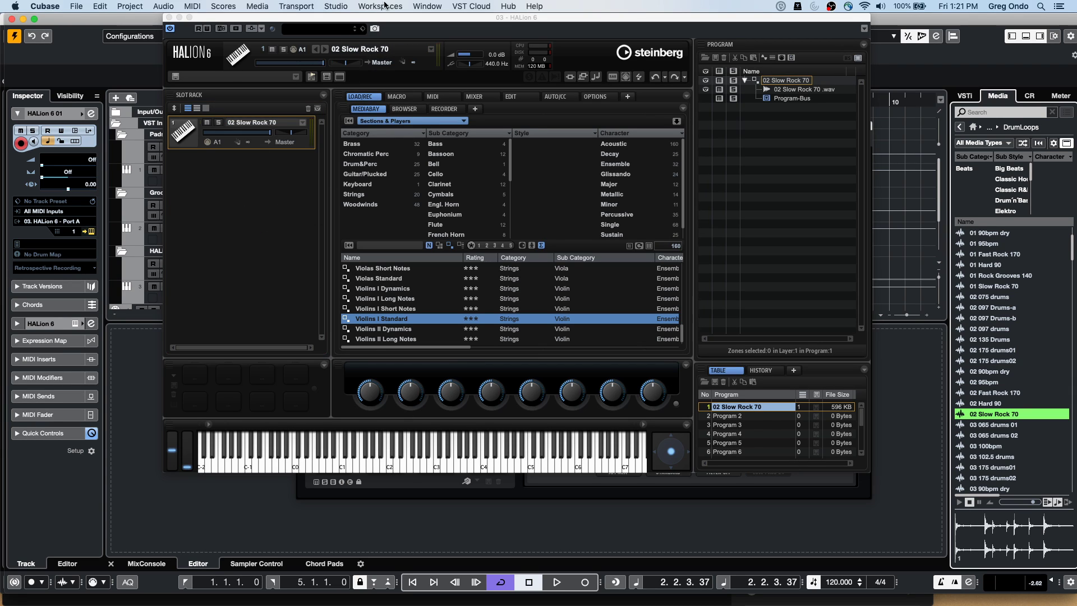
click(348, 31)
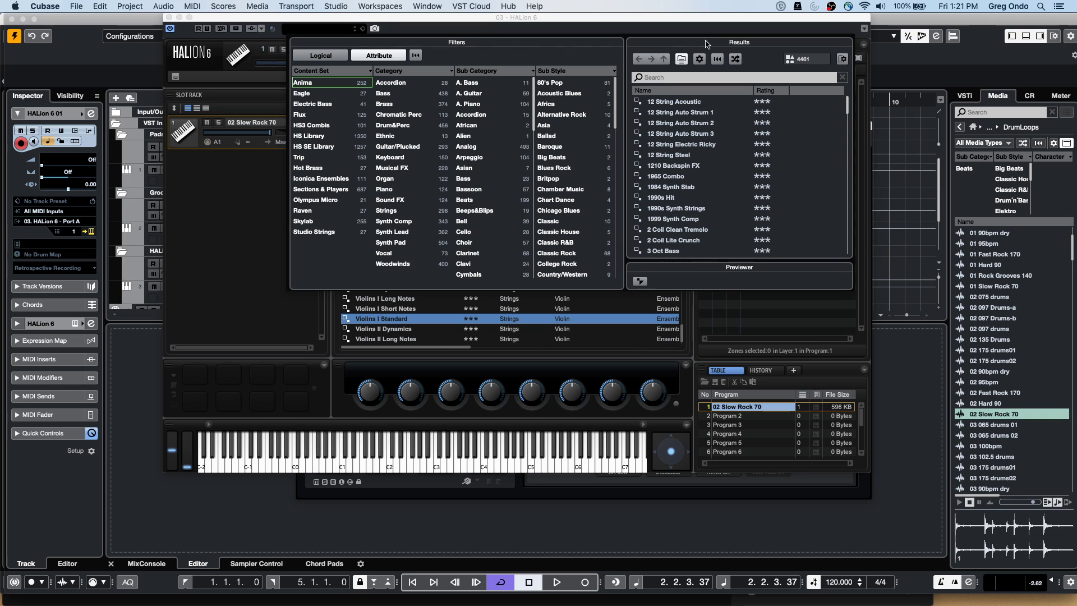
click(379, 35)
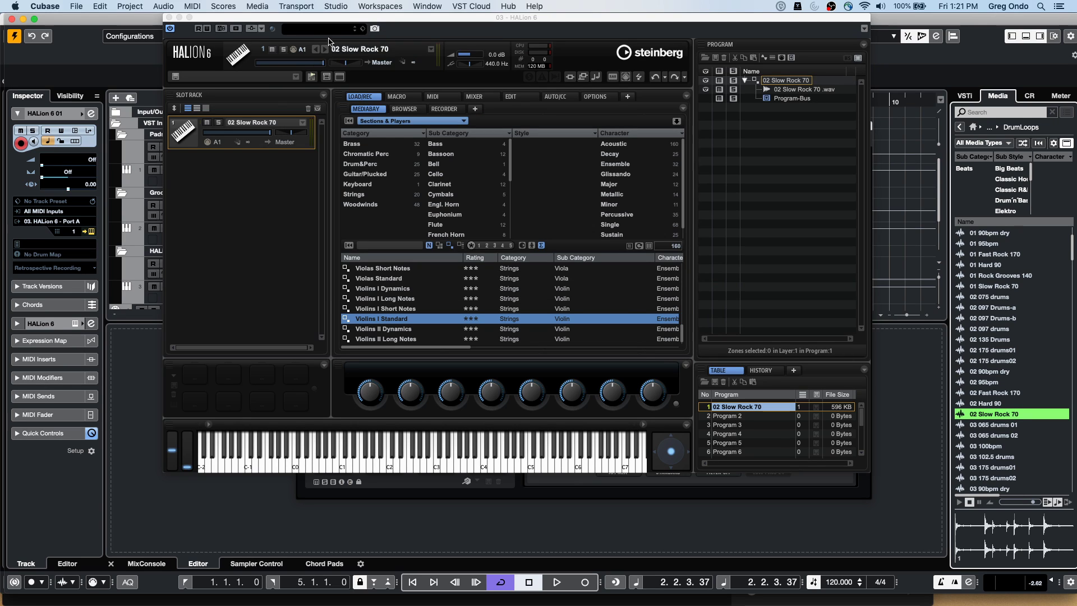
Save HALion's 02 Slow Rock 70 program under the new preset name 'hang', then close the HALion window
right_click(261, 122)
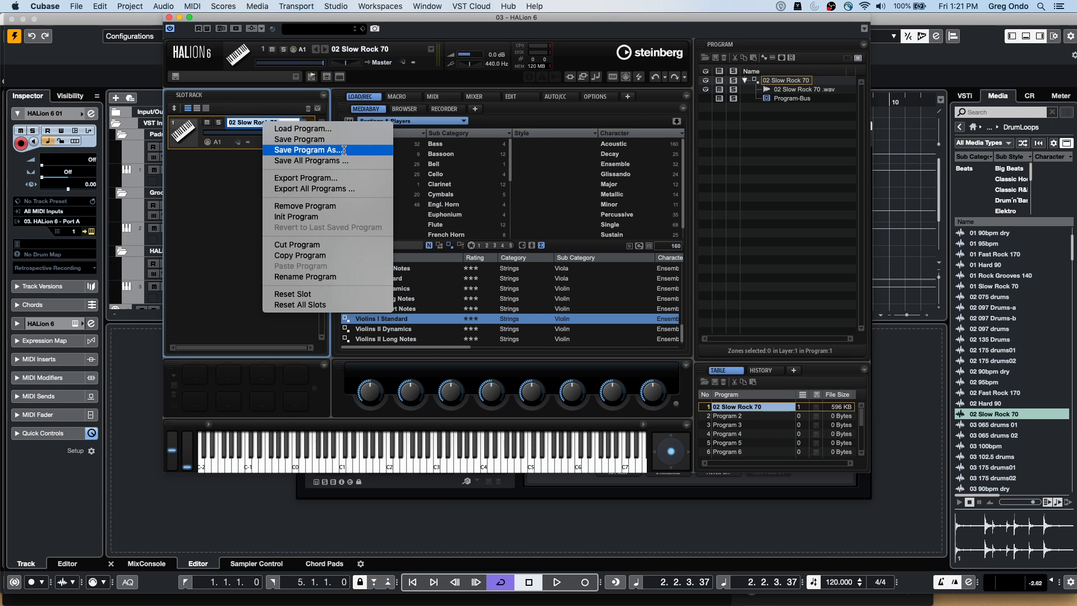
click(343, 150)
click(492, 350)
key(super+a)
text(hang)
key(Return)
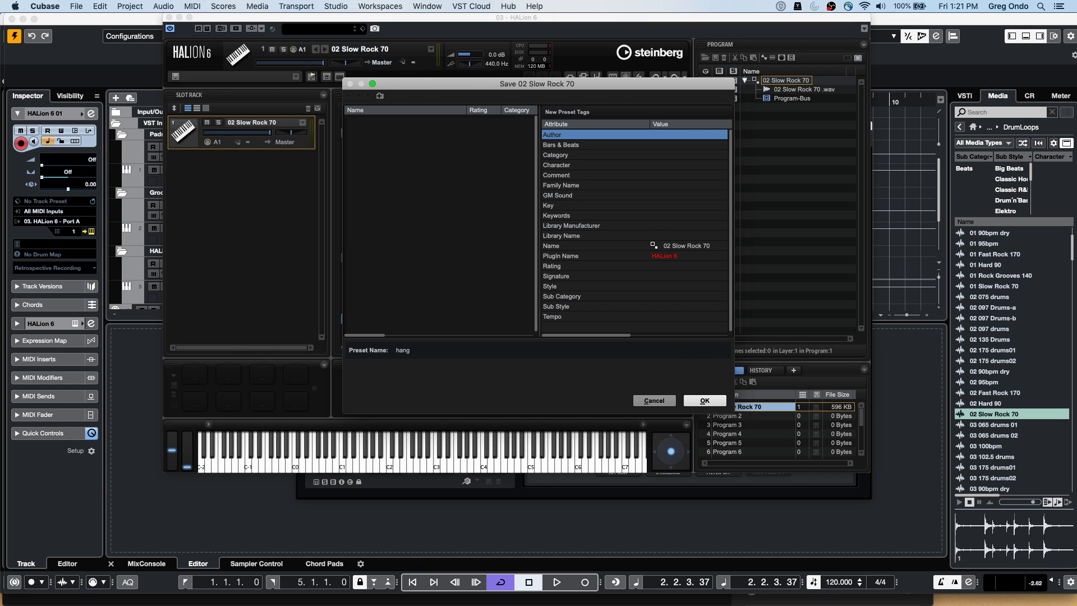
click(705, 401)
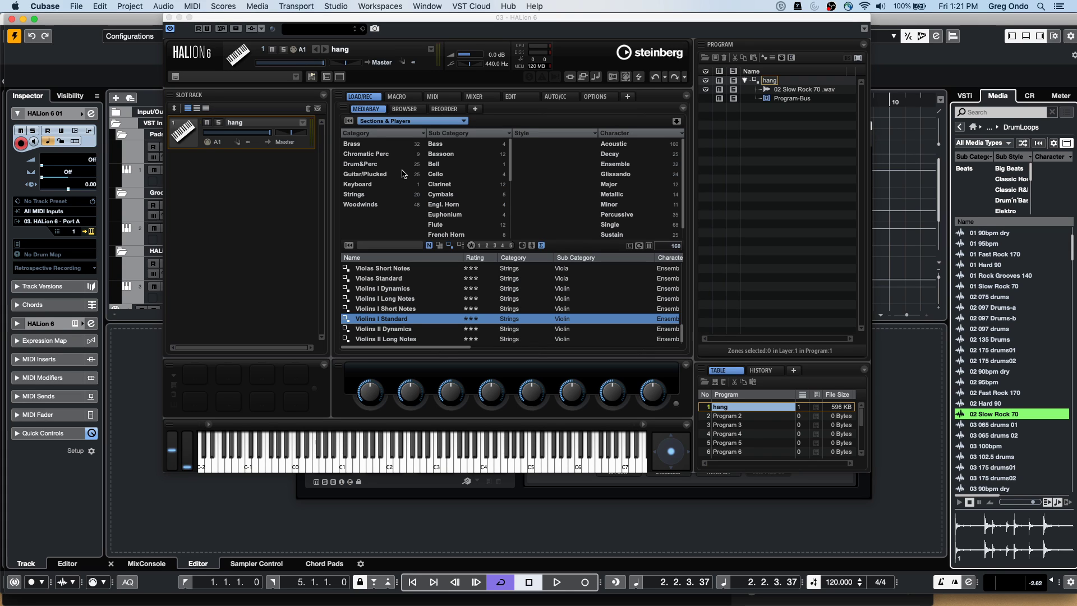
click(169, 18)
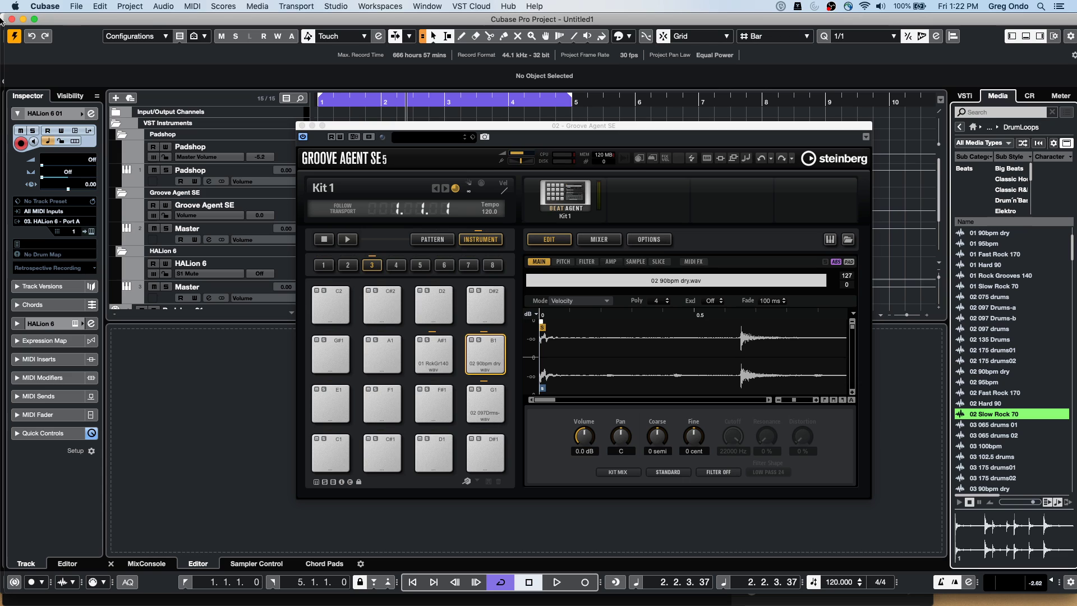
Open the Groove Agent SE 01 instrument and load the Forget The Past kit
click(301, 126)
scroll(342, 194, down, 3)
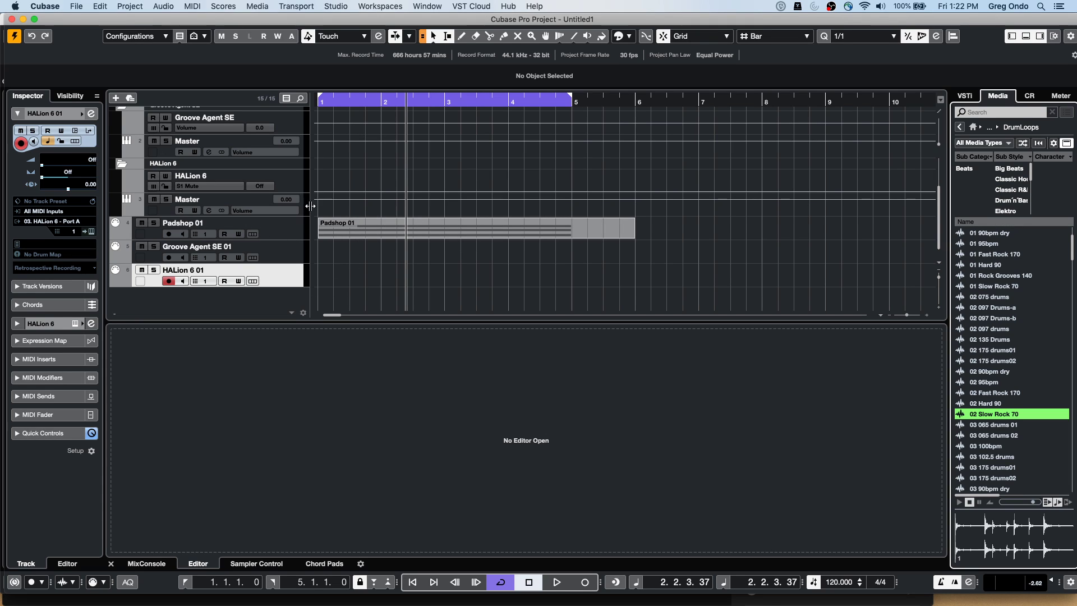
click(287, 253)
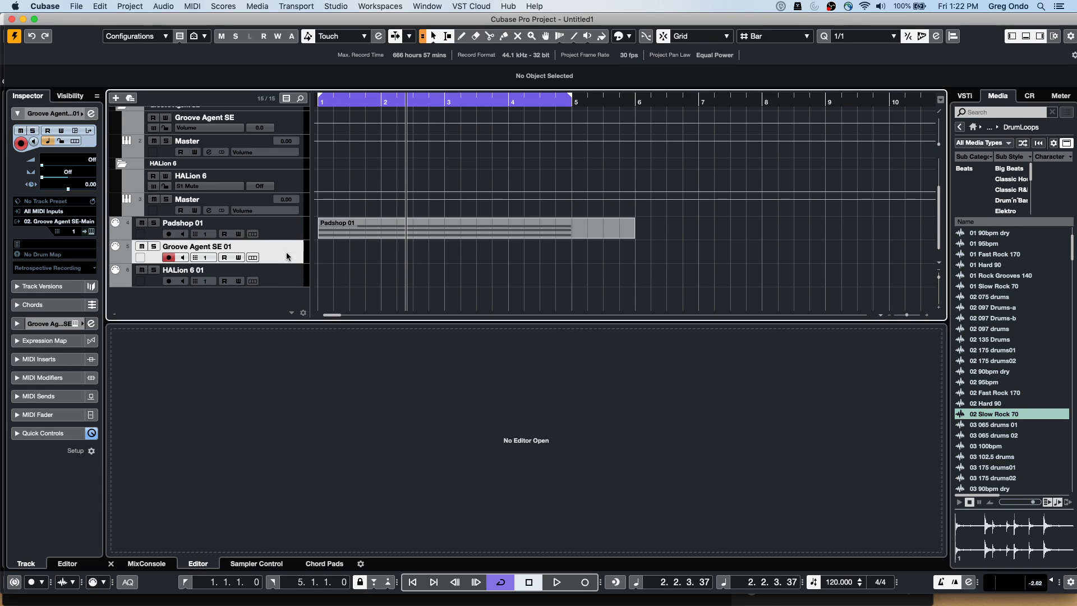
click(92, 231)
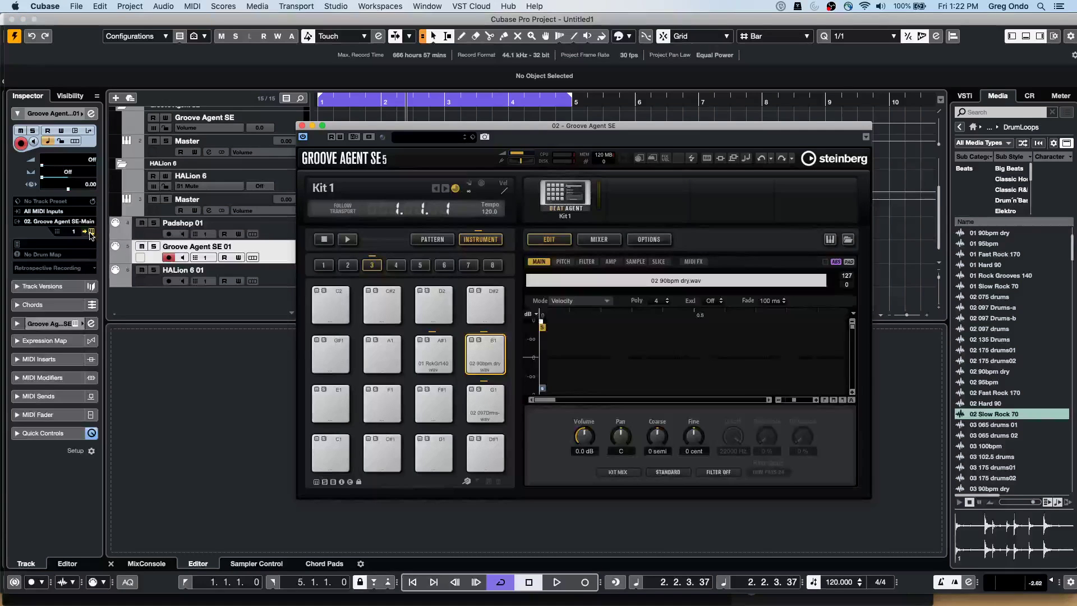
click(566, 203)
click(606, 215)
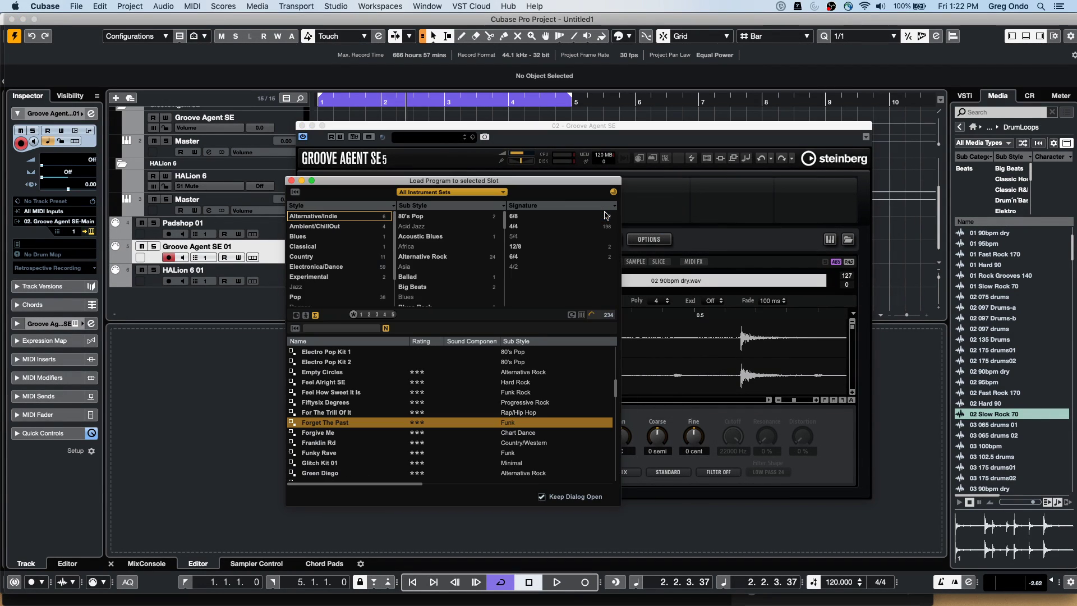
double_click(328, 423)
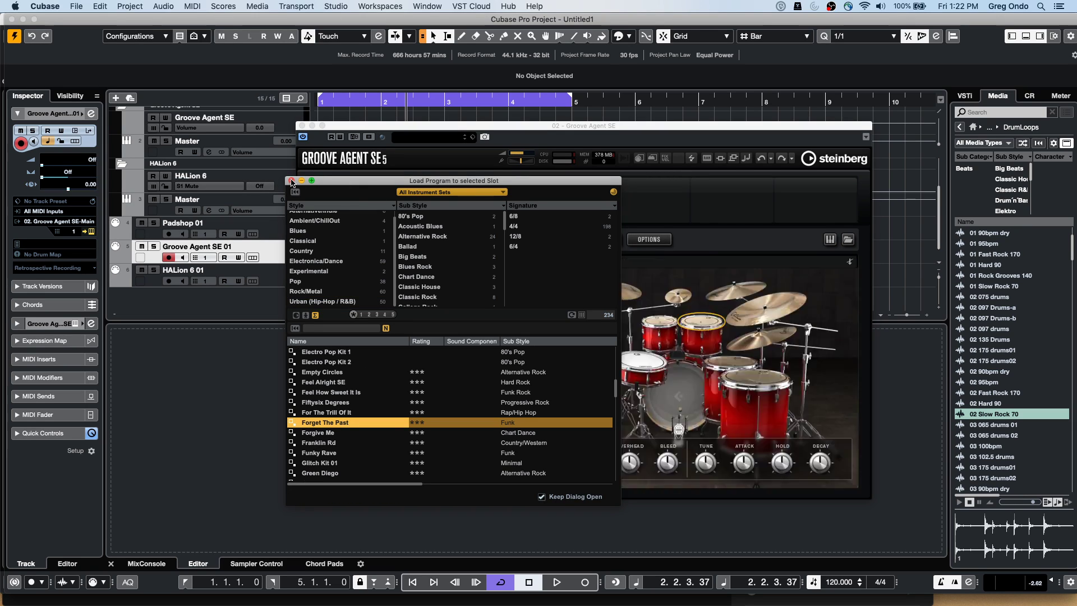
Start the drum pattern and switch the pads to play the Main 1 pattern
click(291, 182)
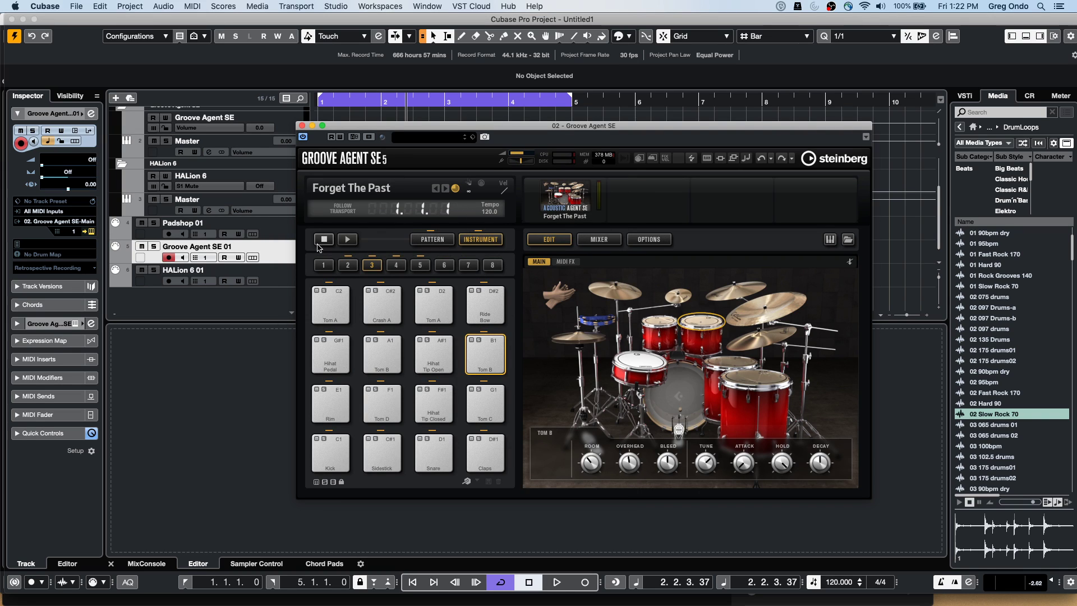
click(347, 239)
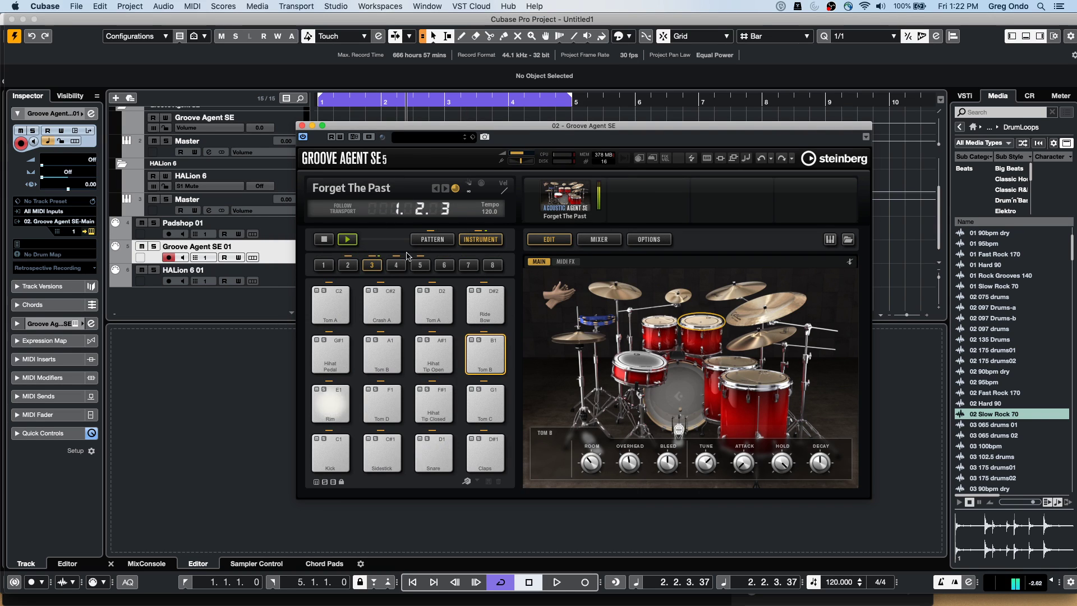
click(432, 238)
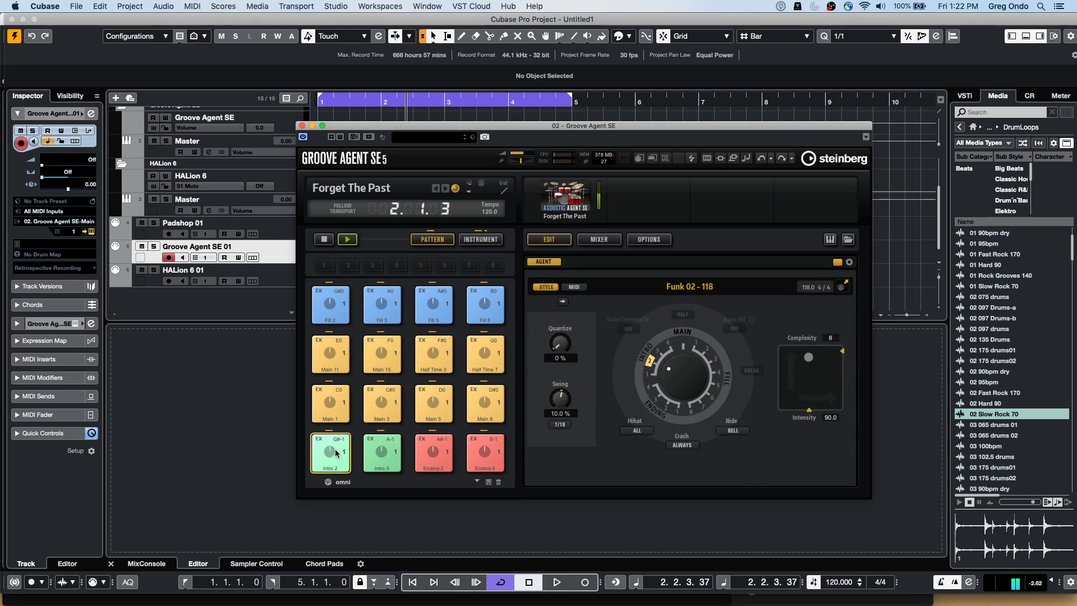
click(335, 414)
drag(444, 127, 682, 89)
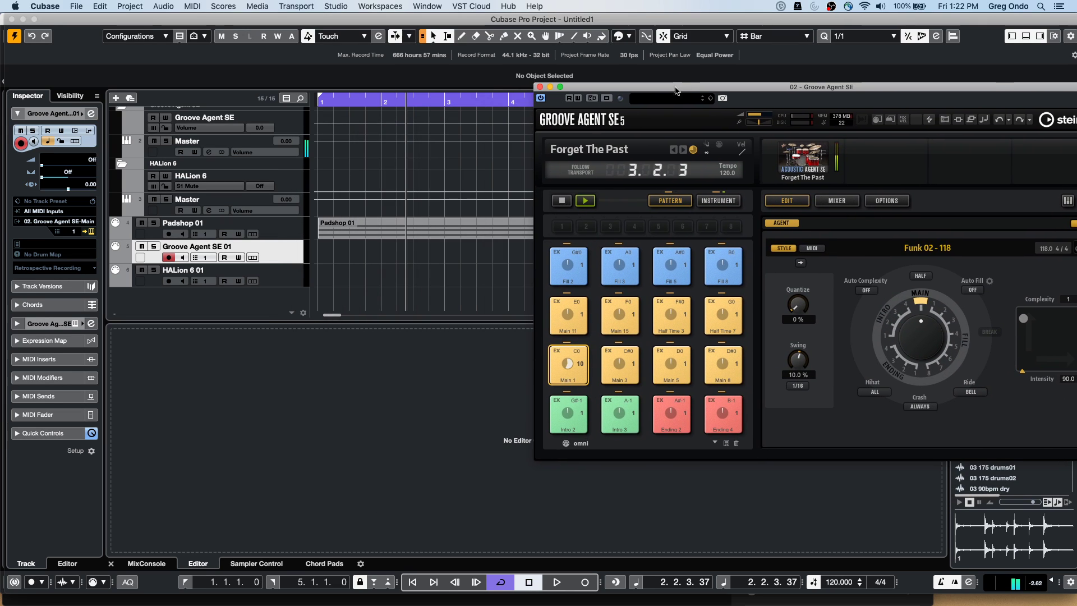
click(308, 256)
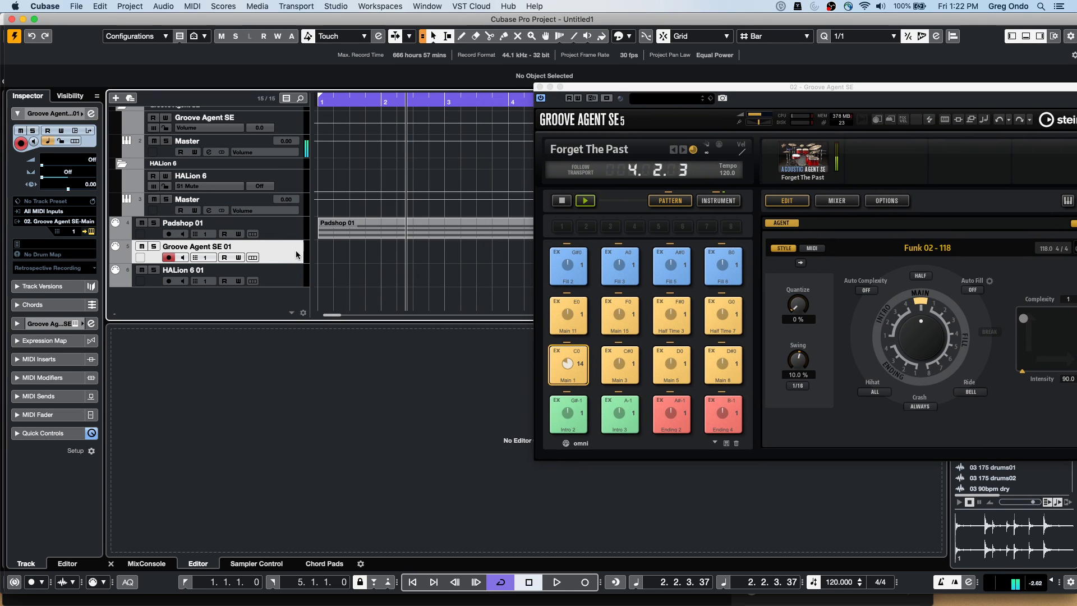
Add an Audio 01 track with Stereo In as its input
right_click(296, 254)
mouse_move(446, 257)
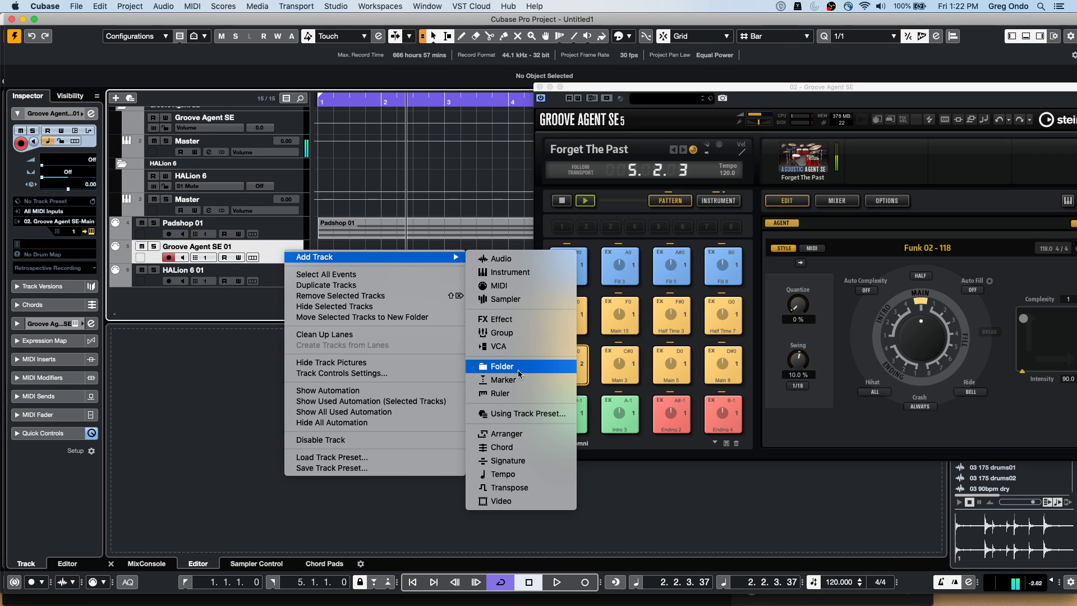
click(260, 245)
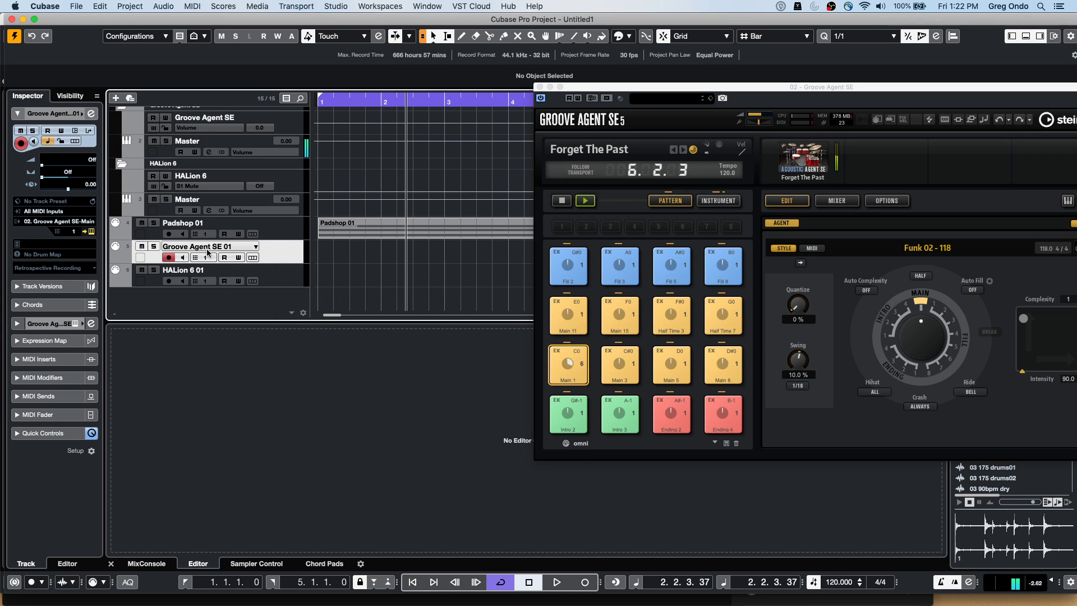
right_click(281, 257)
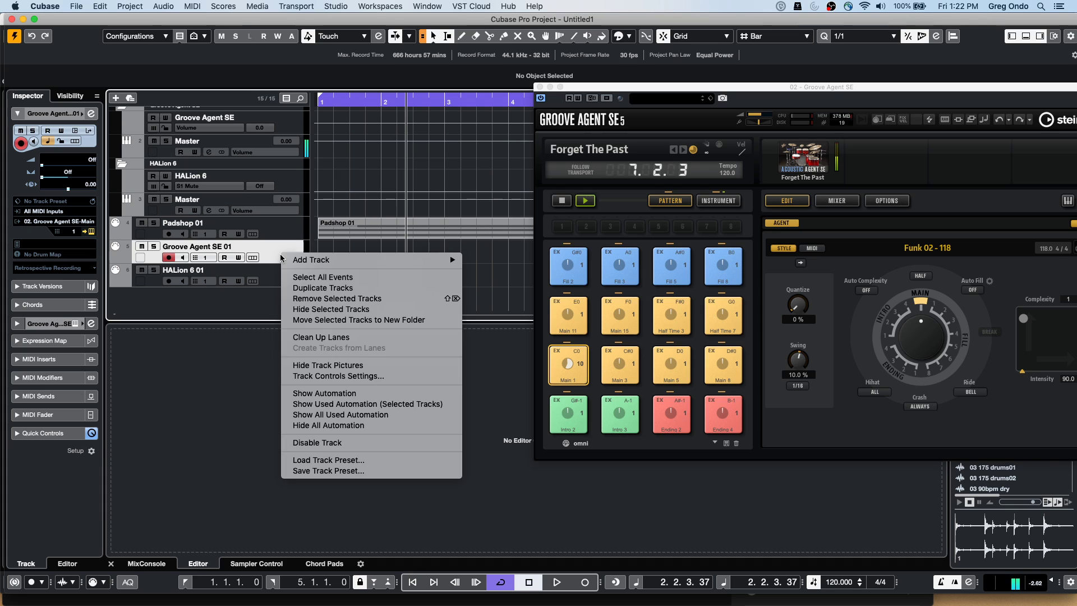
mouse_move(315, 260)
click(480, 262)
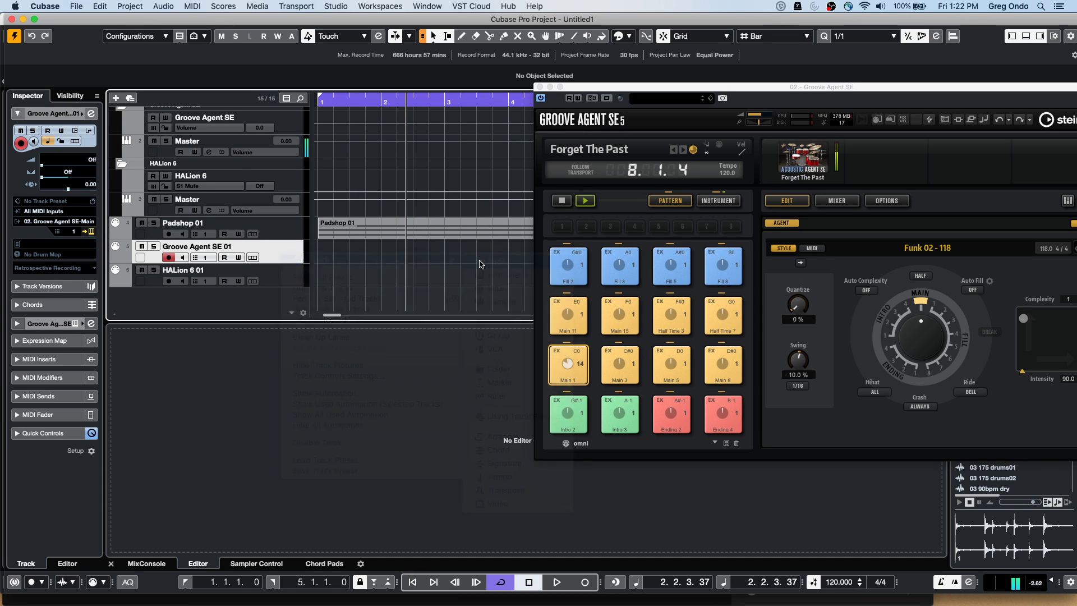
click(367, 233)
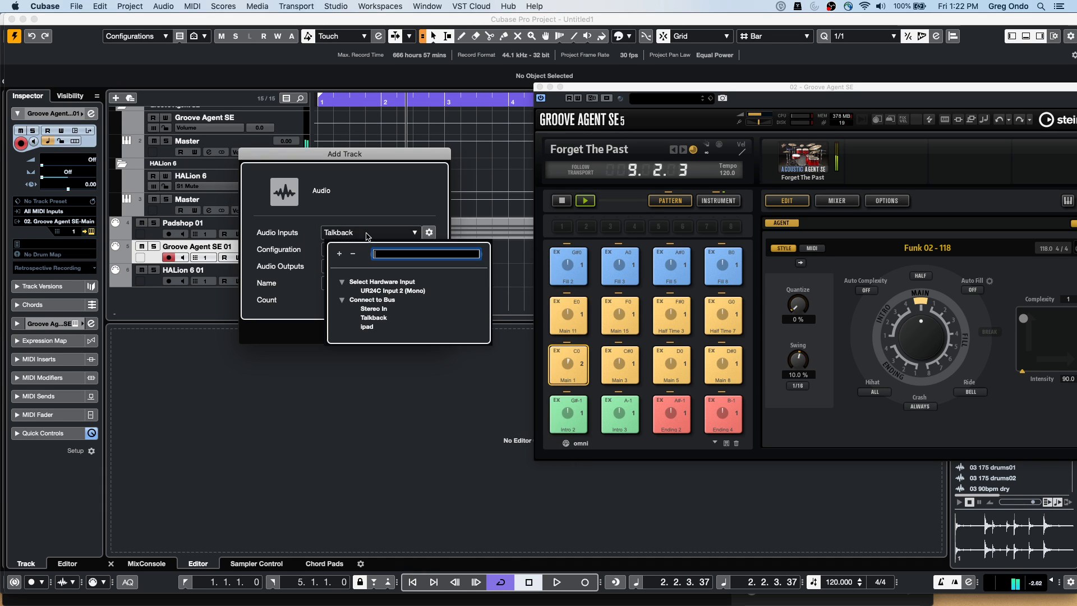
click(386, 309)
click(402, 331)
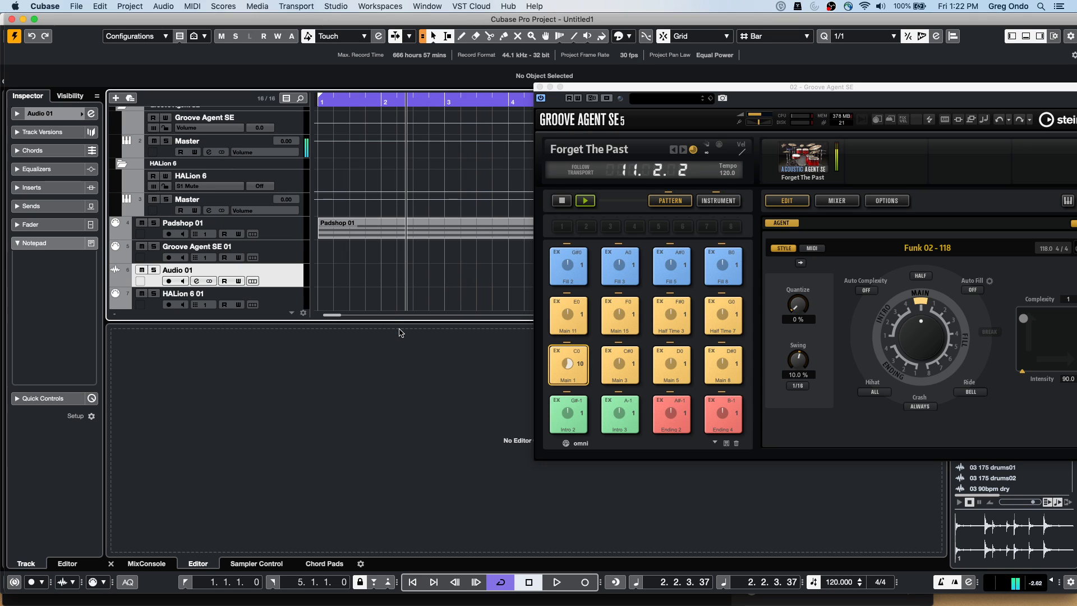
Start adding a Group track from the Groove Agent SE 01 track's context menu
click(288, 258)
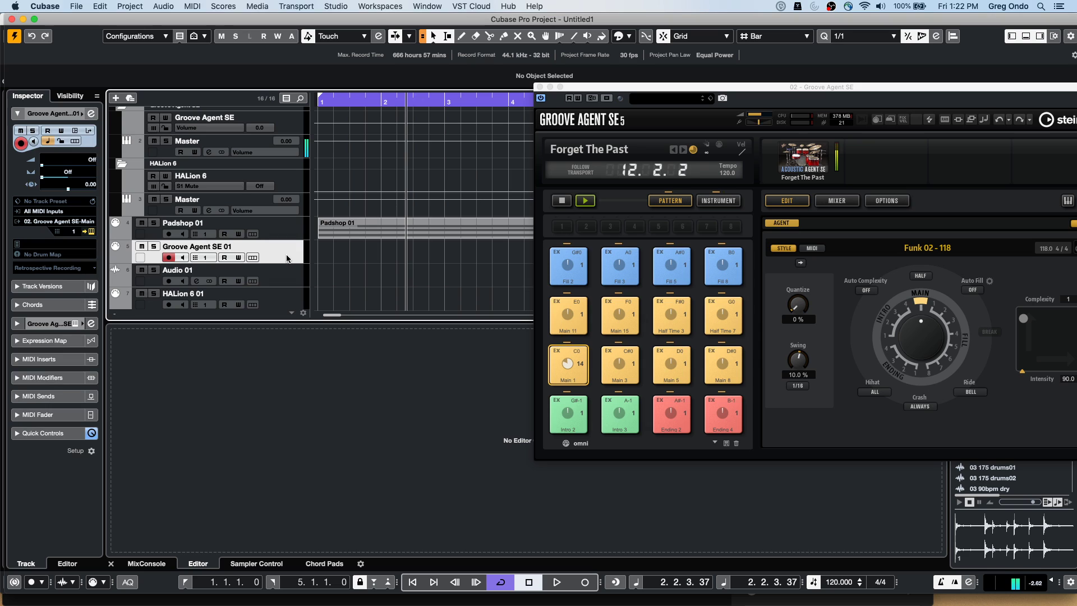
scroll(283, 234, down, 1)
scroll(286, 247, up, 5)
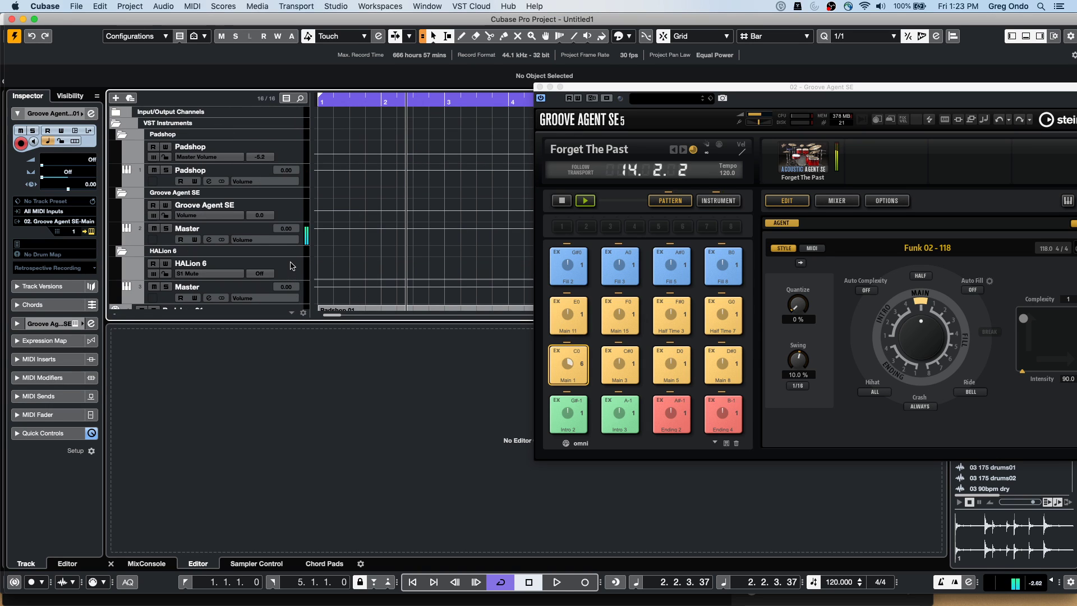
scroll(291, 260, down, 4)
right_click(291, 239)
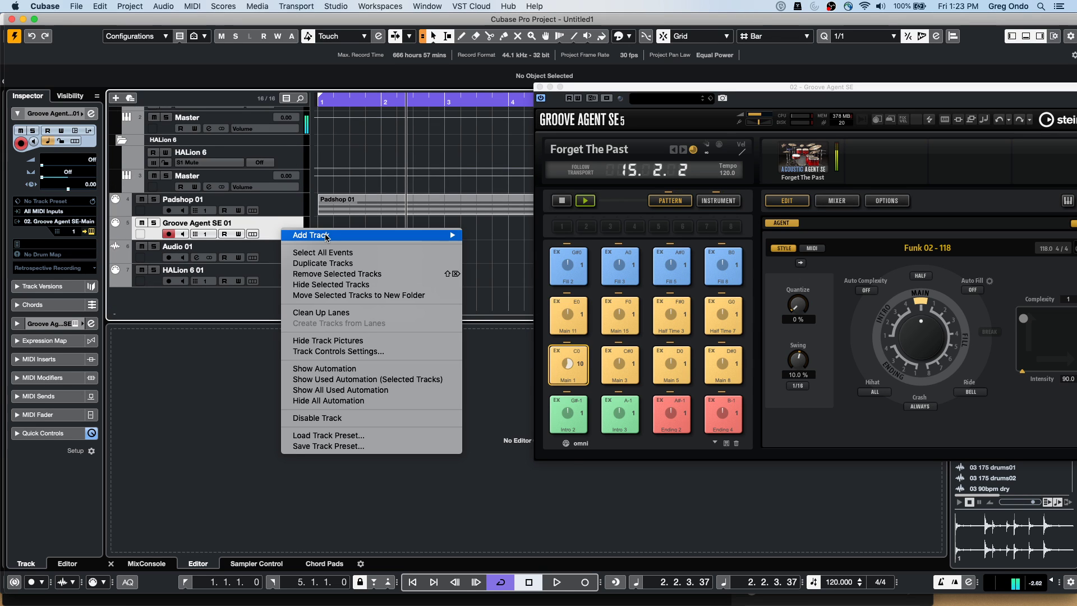
mouse_move(432, 235)
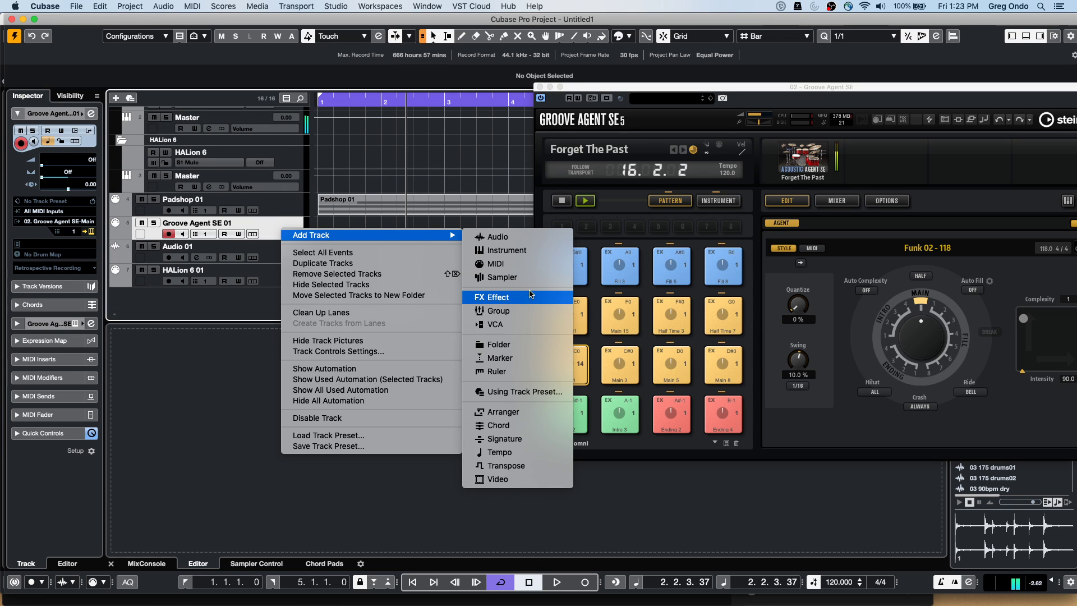
click(525, 310)
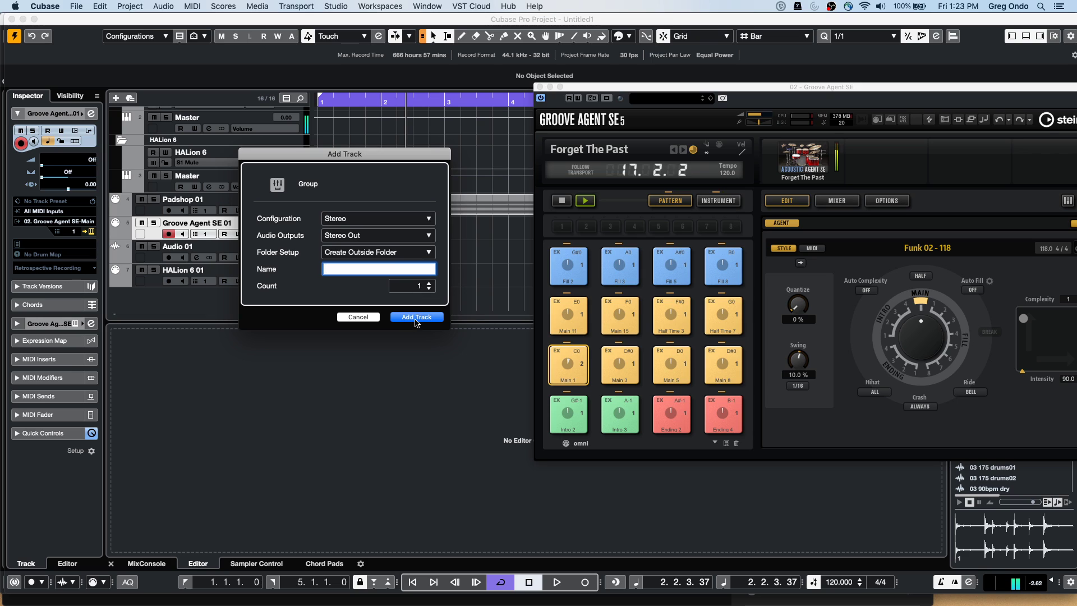
Create the Group 1 track and stop the Groove Agent drum pattern
click(417, 318)
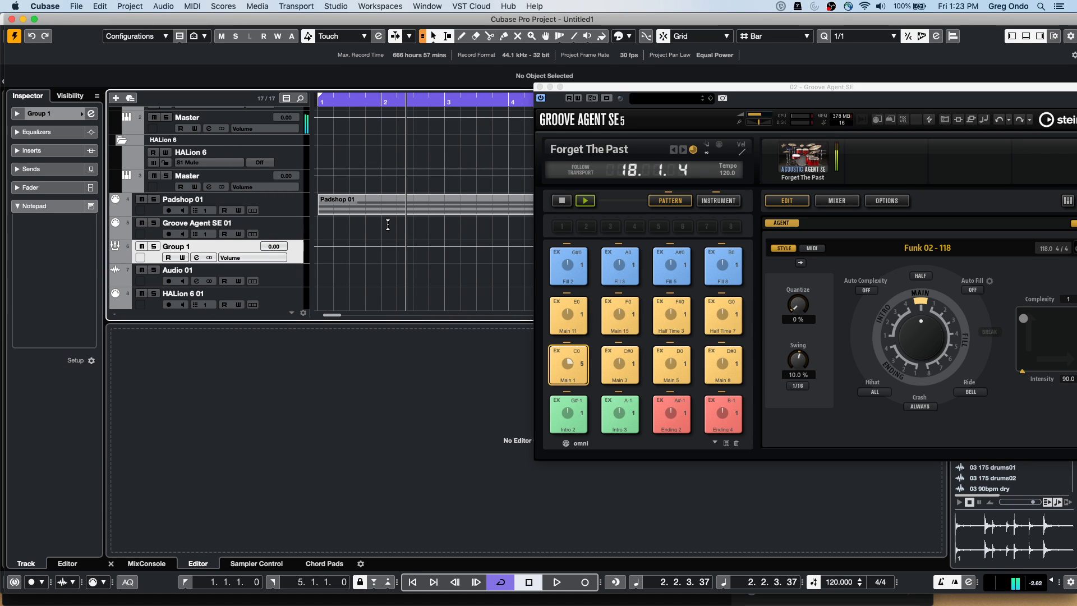
key(space)
key(space)
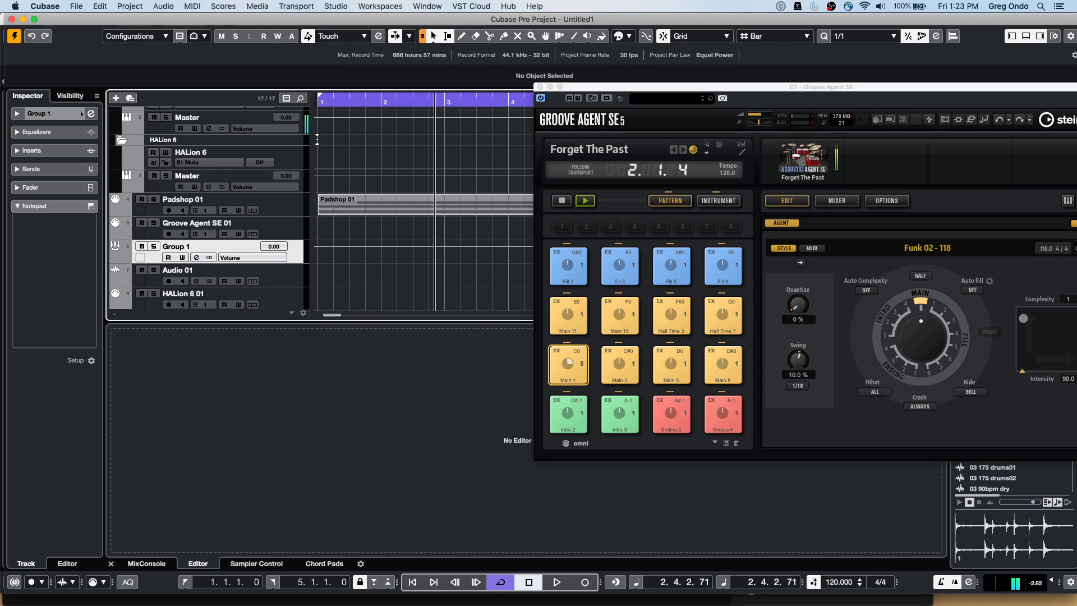
click(561, 200)
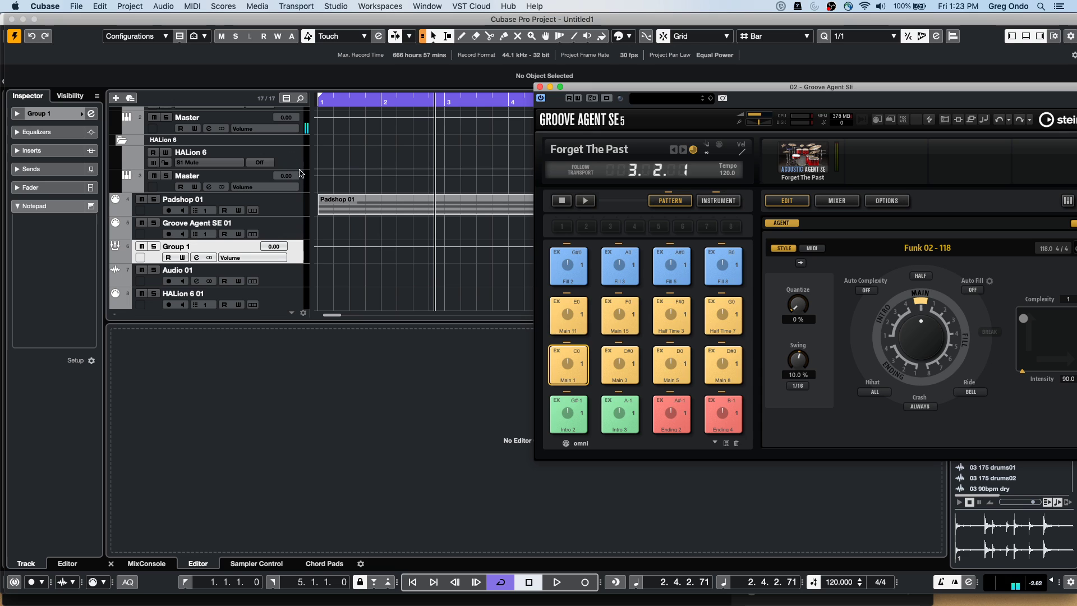
scroll(297, 171, down, 1)
scroll(348, 202, up, 5)
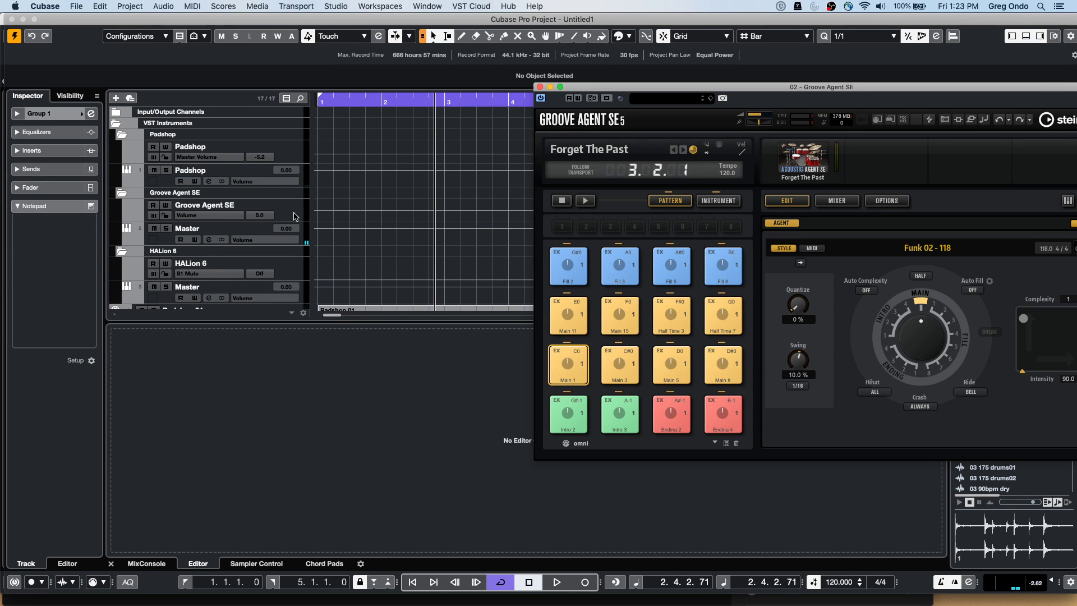
Add an active send from Groove Agent SE's Master channel to Group 1
click(162, 242)
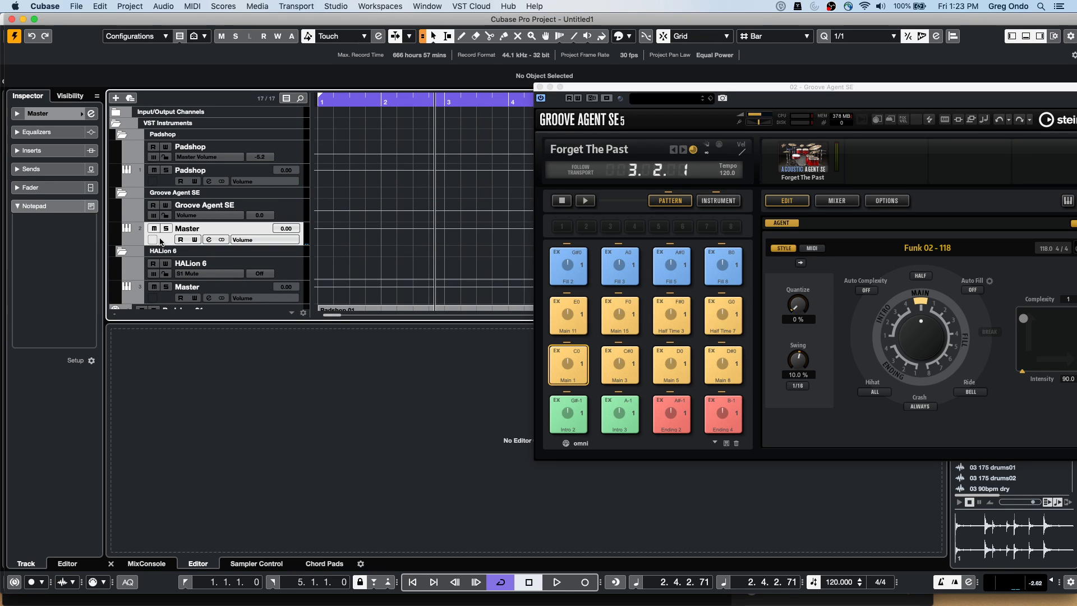
click(91, 113)
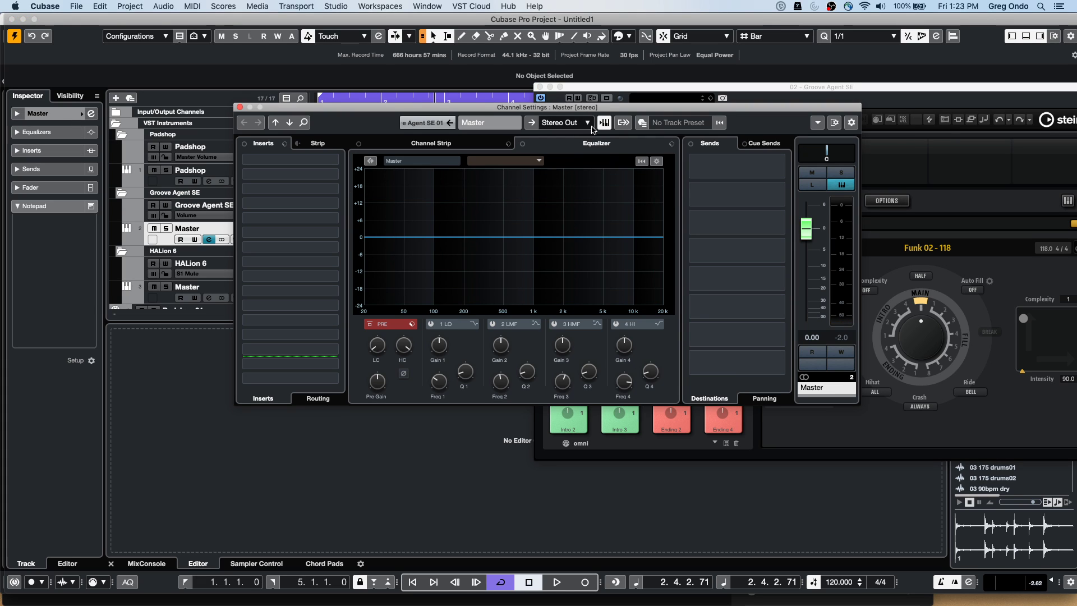
click(760, 171)
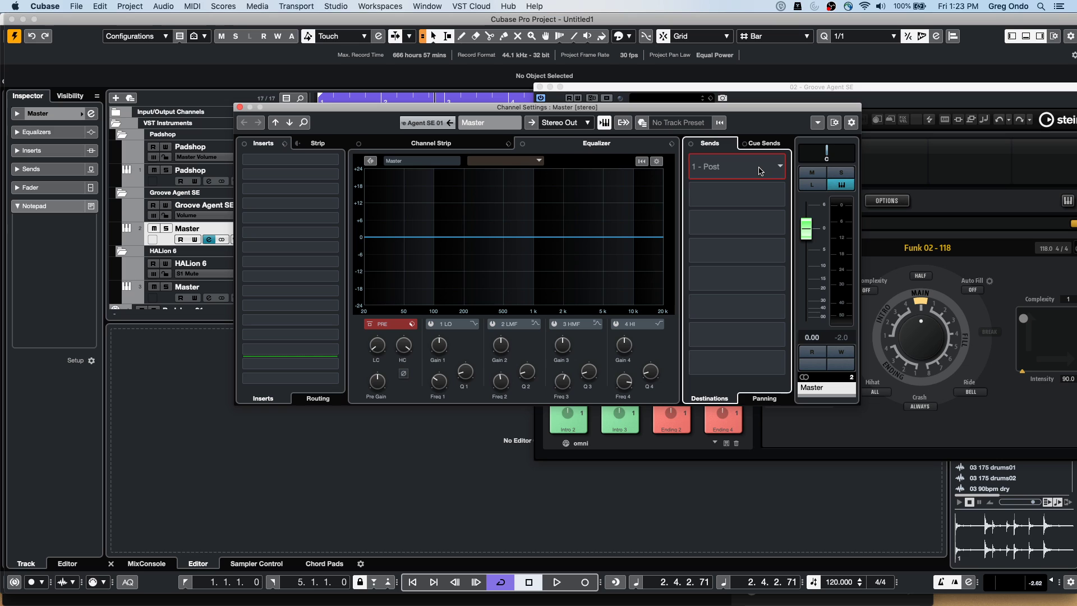
click(760, 171)
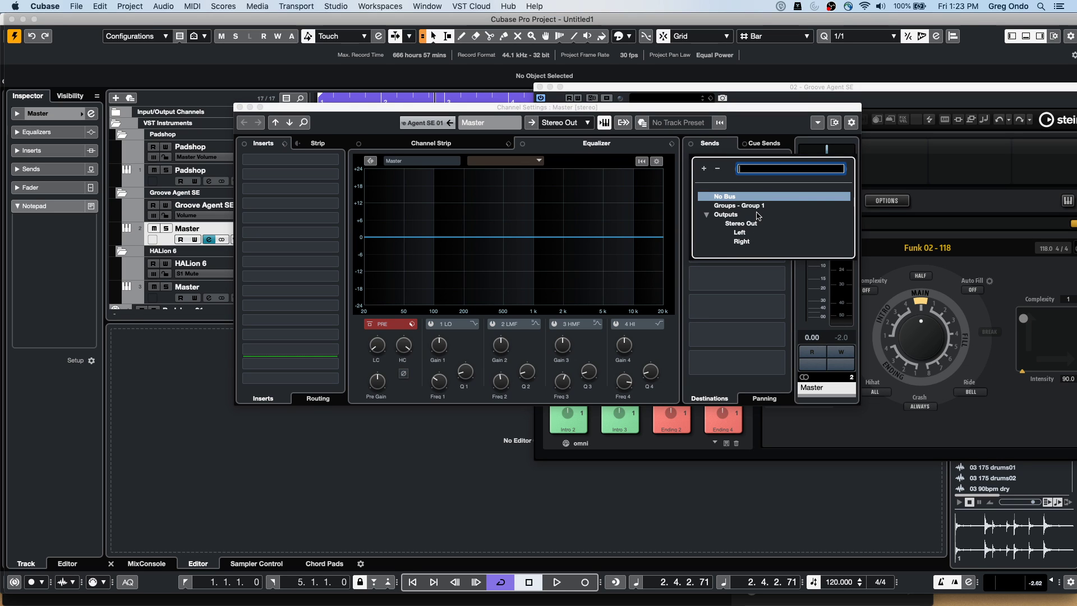
click(739, 206)
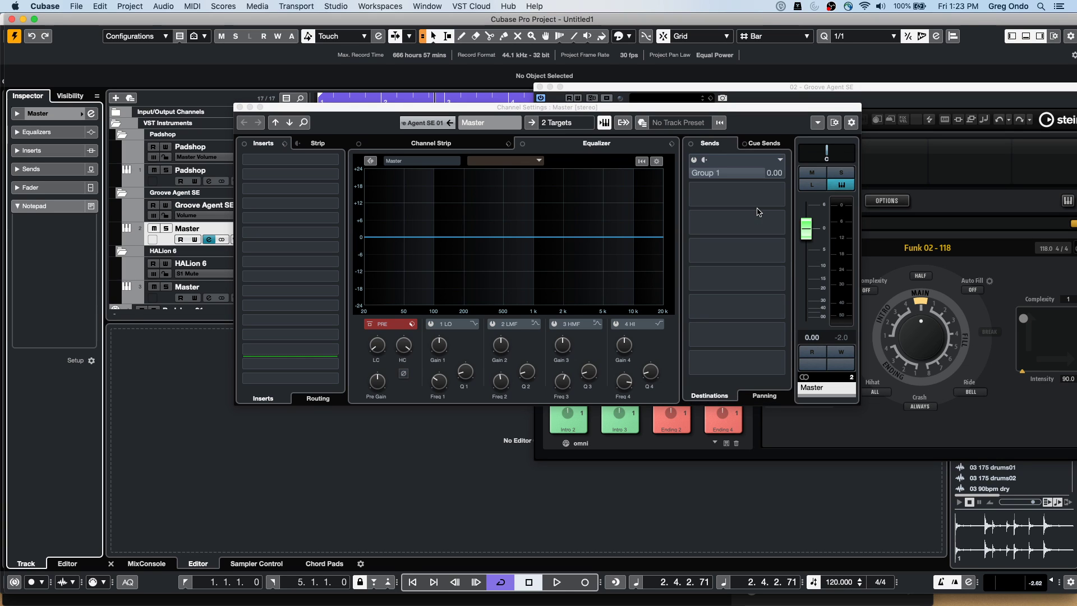
click(694, 160)
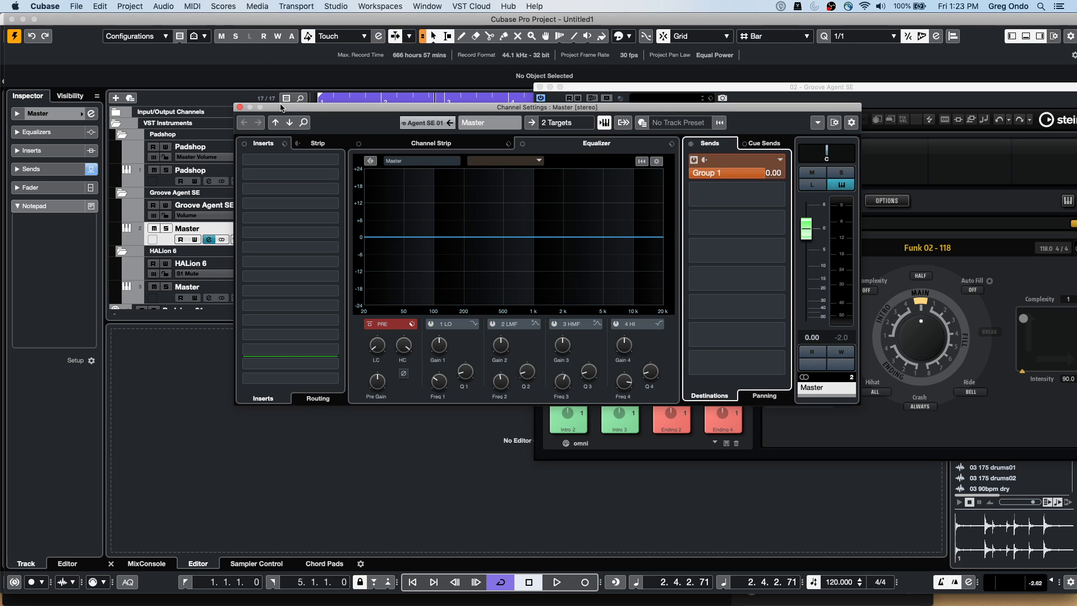
drag(282, 108, 447, 99)
scroll(398, 220, down, 5)
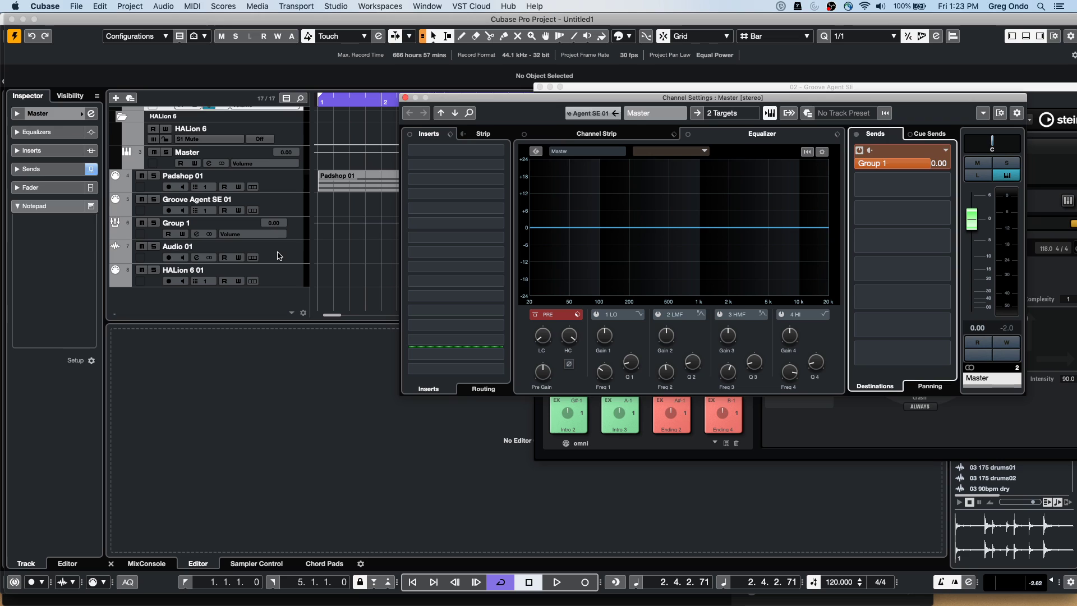
Set Audio 01's input to Group 1 and arm it for recording
click(137, 247)
click(65, 116)
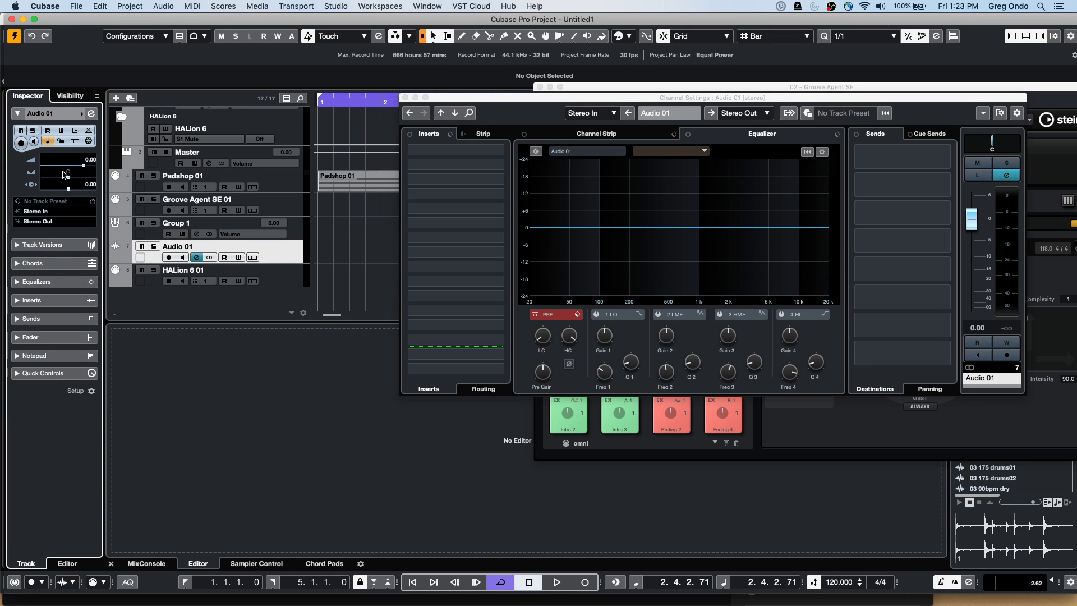
click(54, 213)
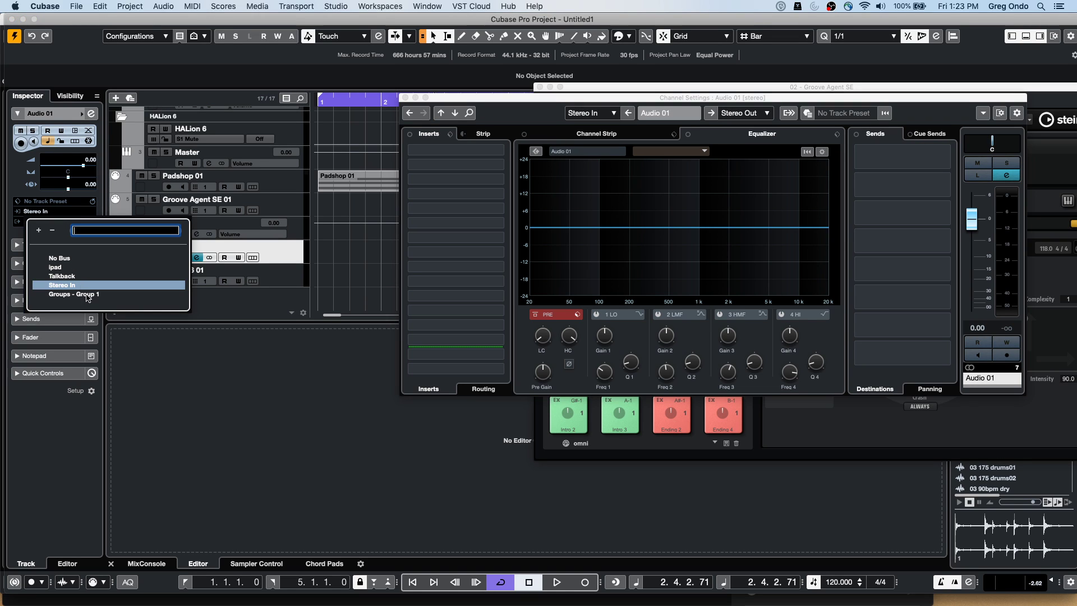
click(84, 294)
click(169, 256)
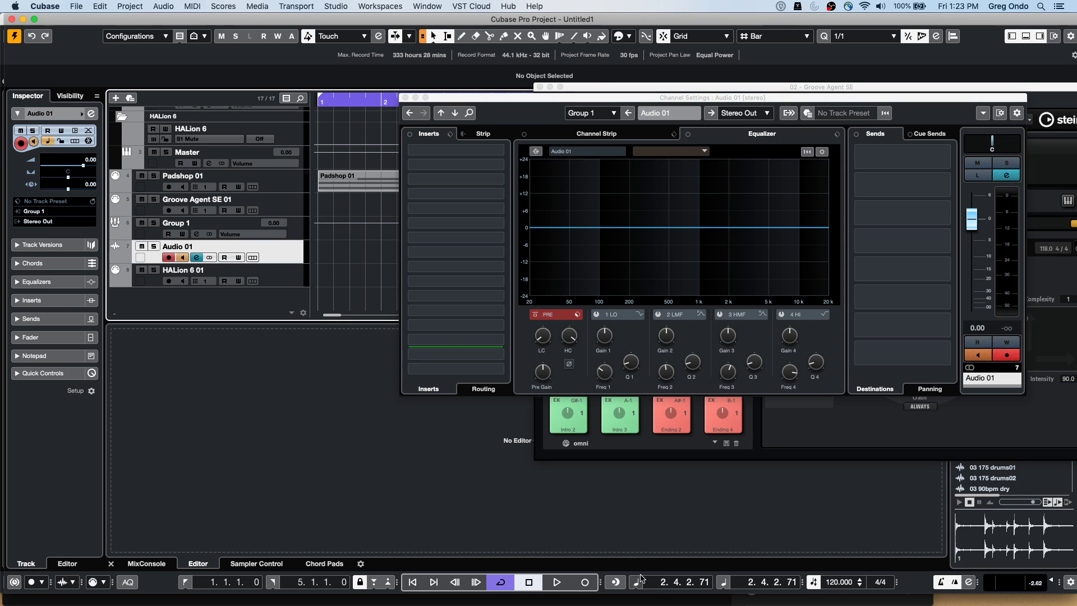
Record the Groove Agent pattern into Audio 01 as two takes with Padshop 01 muted
key(KP_Multiply)
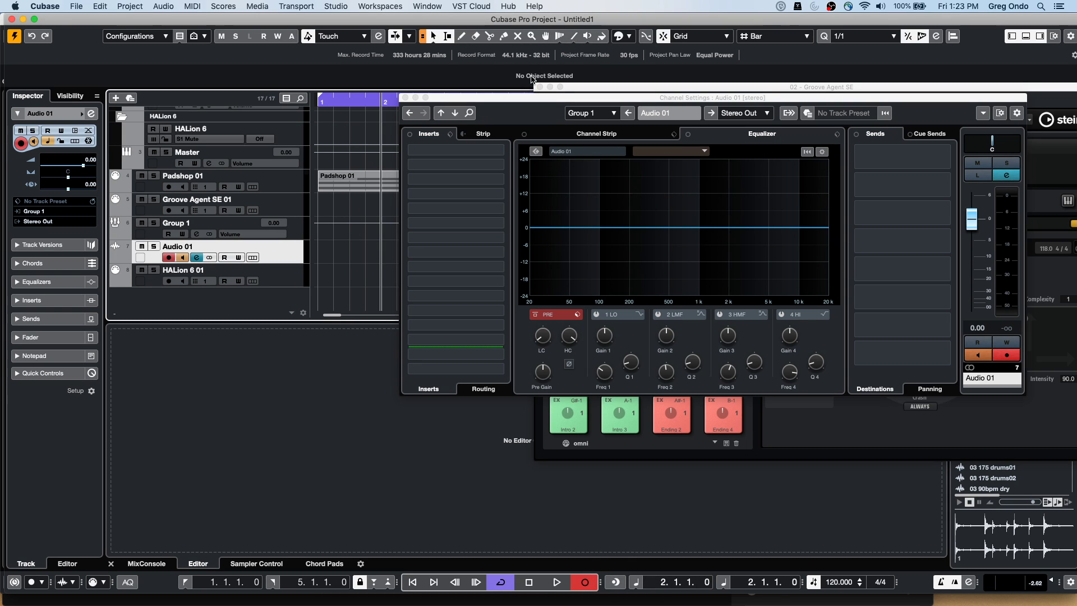
drag(529, 98, 581, 284)
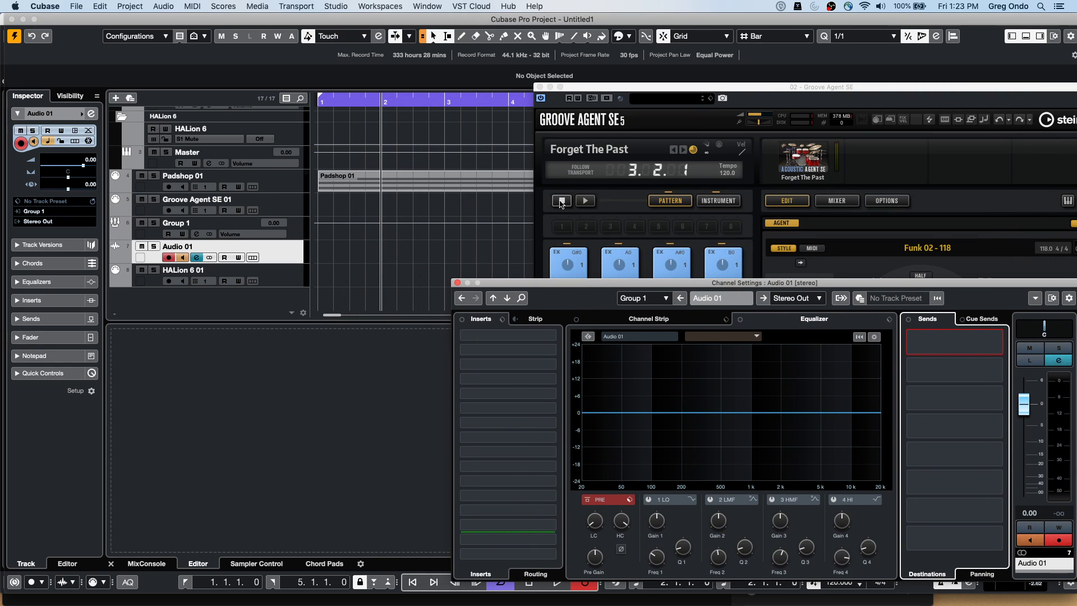
click(585, 201)
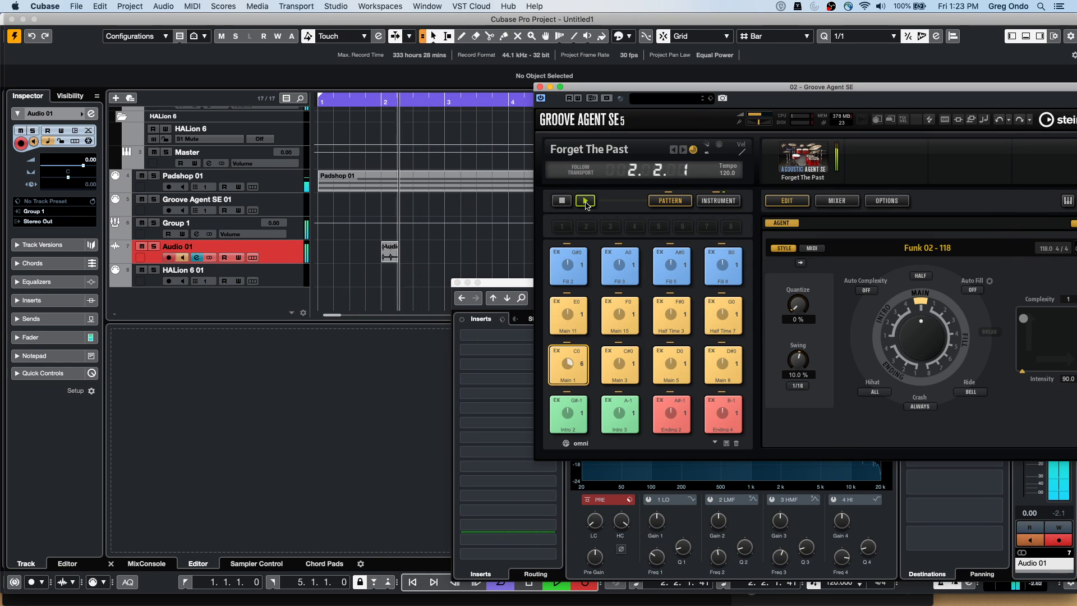
click(142, 176)
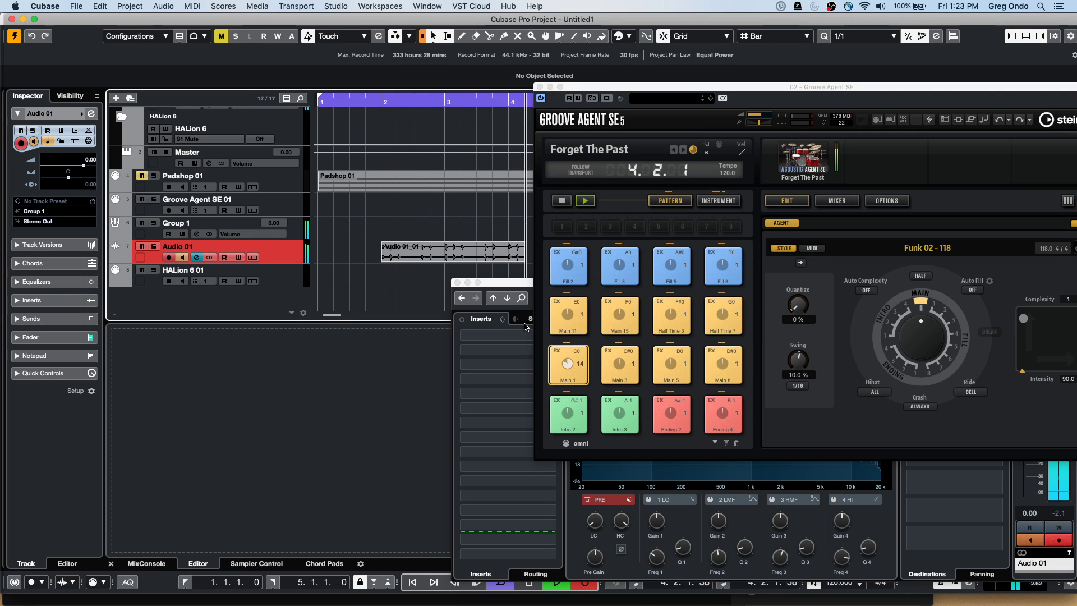
key(space)
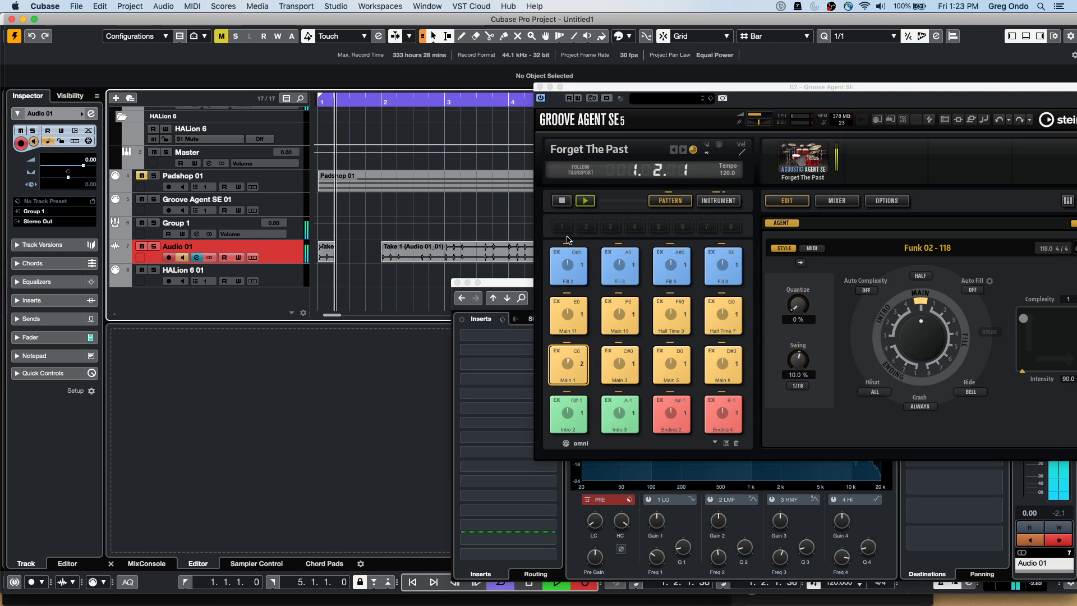
key(space)
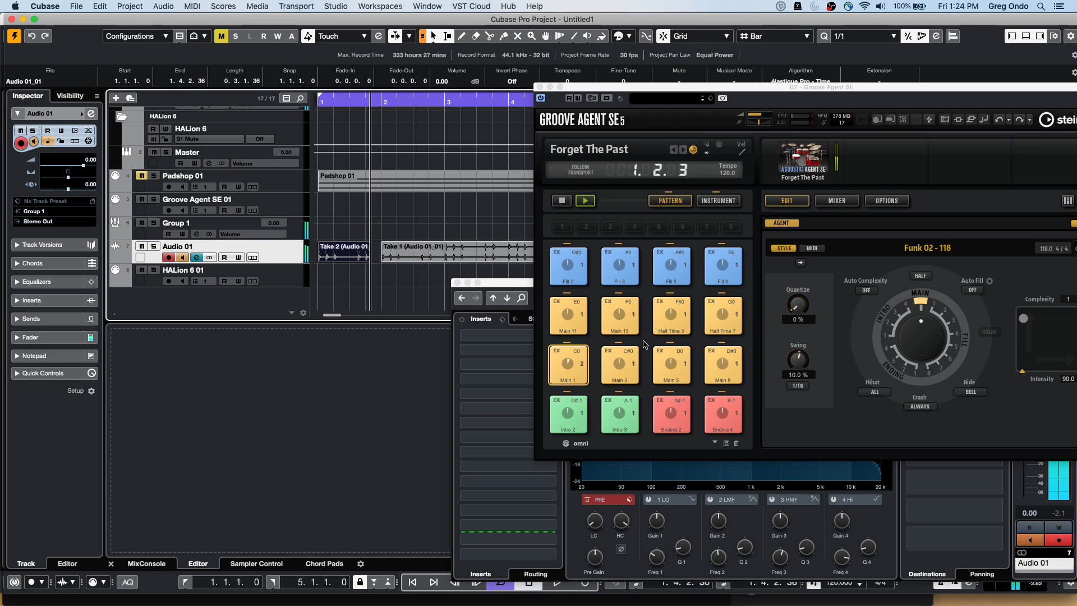
click(561, 200)
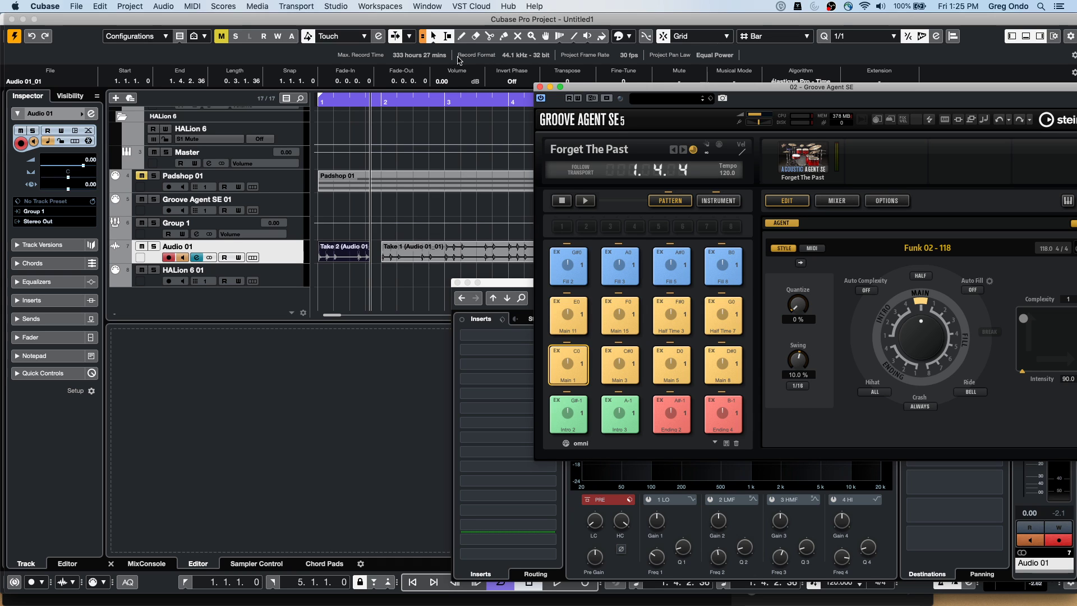
Zoom the arrangement out and close the Groove Agent SE and Channel Settings windows
drag(392, 107, 178, 35)
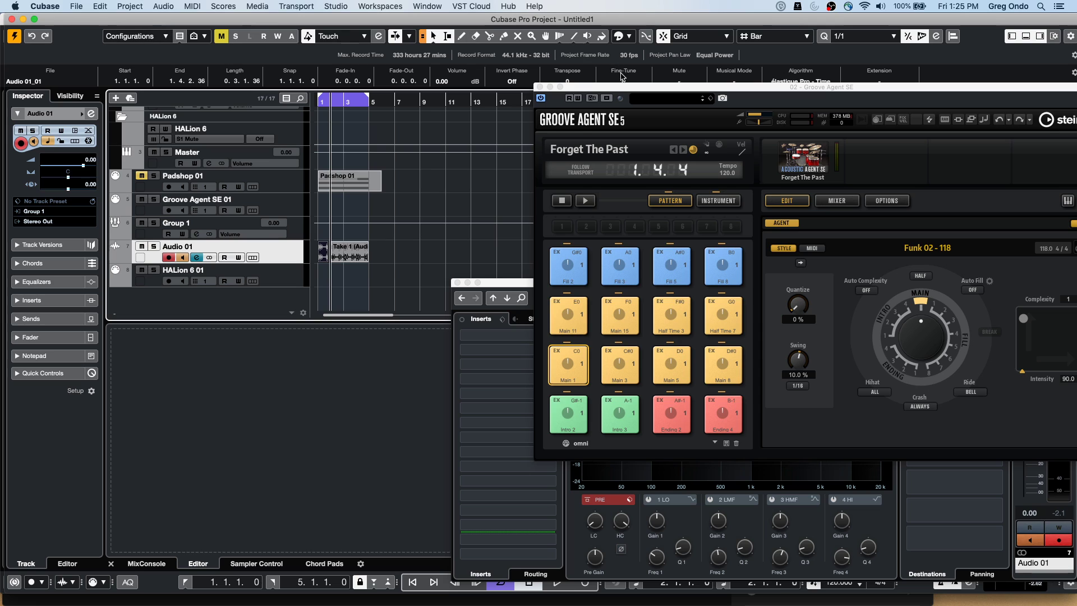
click(540, 87)
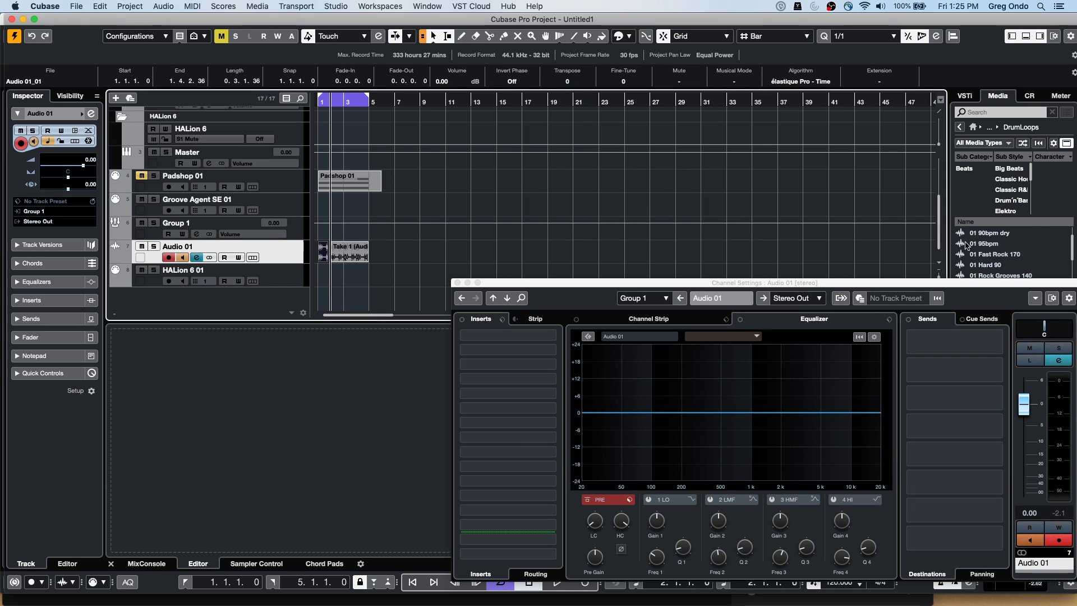
click(457, 283)
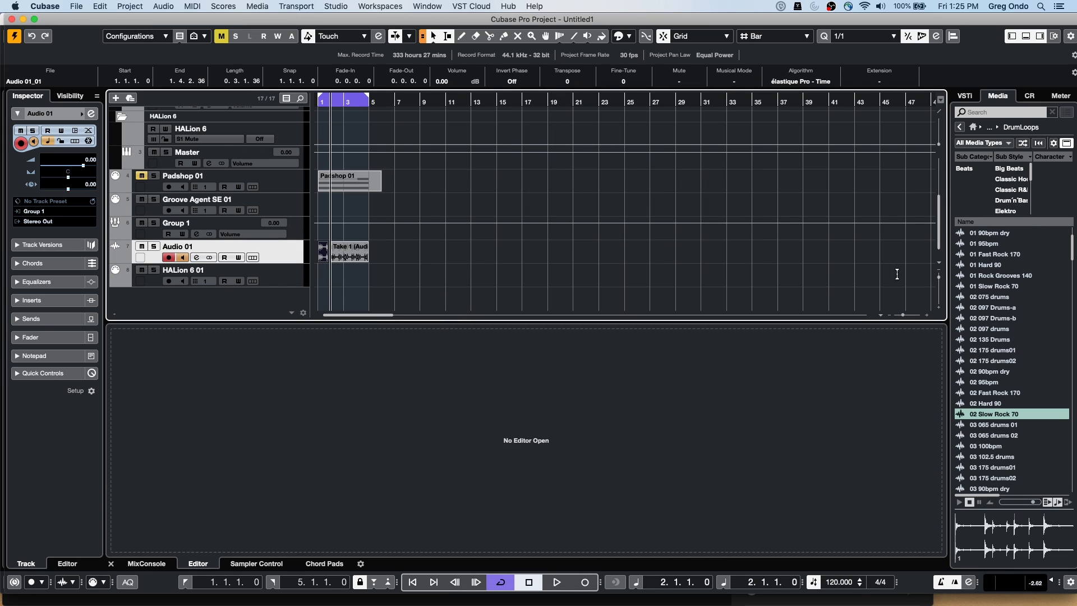
Open the Caleidoscope loop collection and try placing Atmo 06_AM near bar 12
click(959, 127)
click(982, 322)
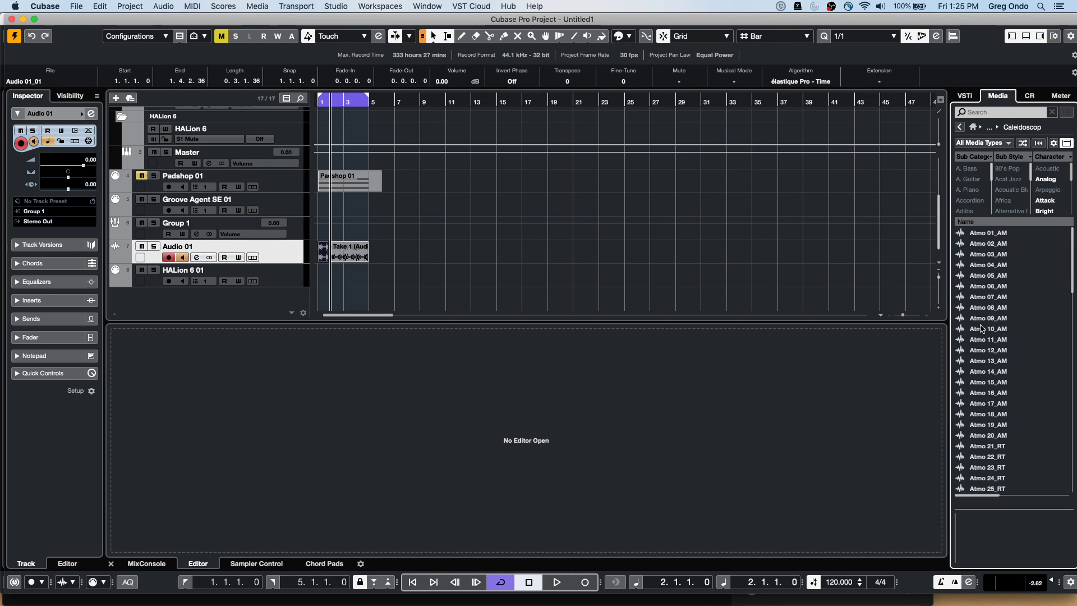
drag(995, 287, 483, 190)
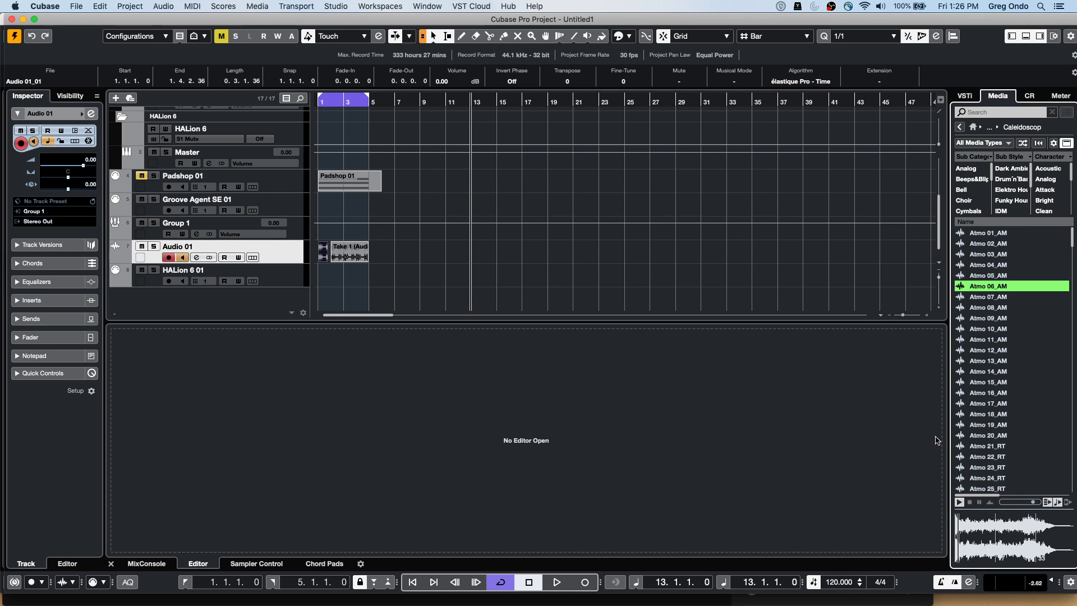
drag(991, 287, 455, 180)
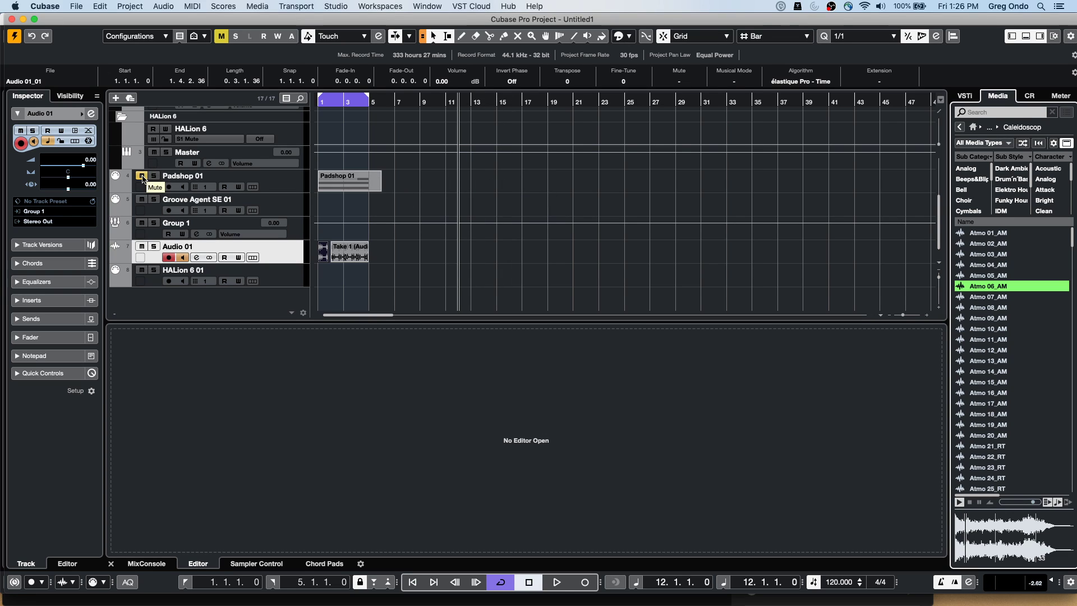
click(959, 503)
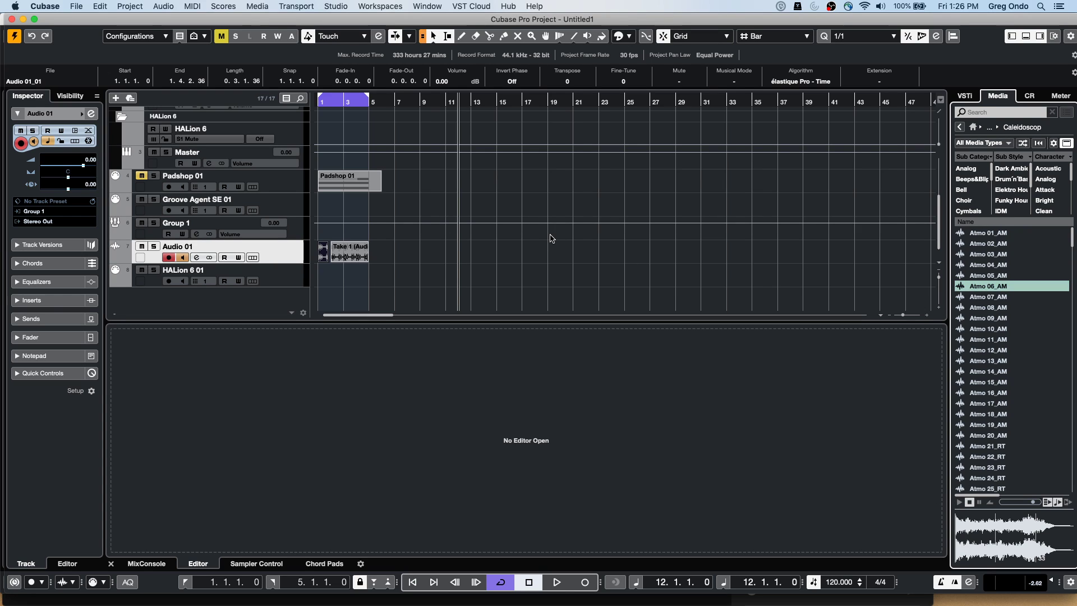
Place Atmo 21_RT on Audio 01 at bar 10 and lower its fader to -15.3 dB
drag(999, 450, 436, 252)
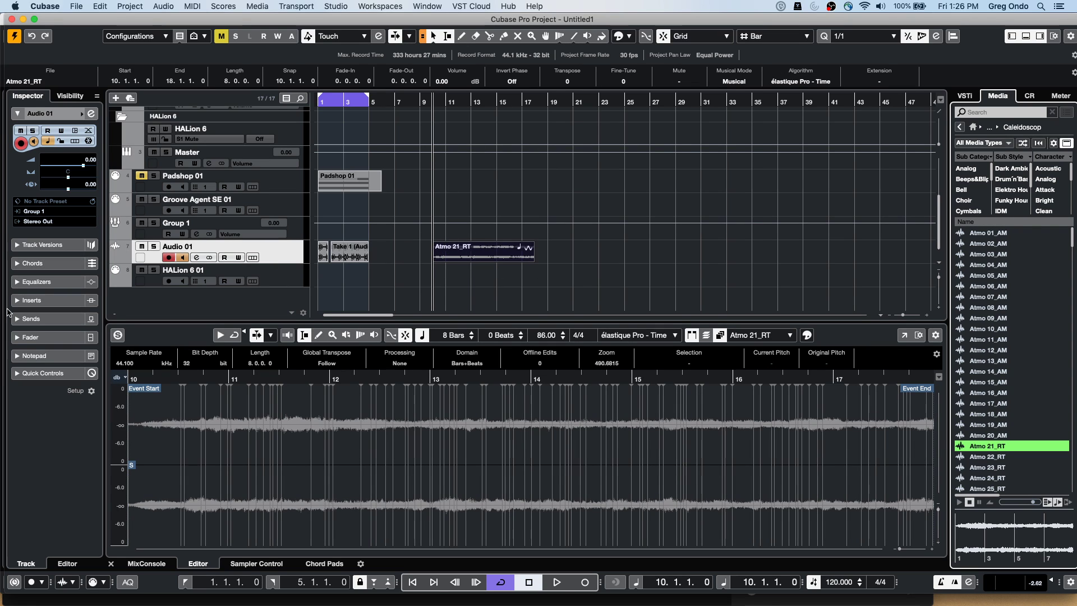
click(16, 337)
drag(35, 312, 34, 361)
Set the loop locators around the Atmo 21_RT event and play it
click(278, 245)
click(440, 103)
click(437, 103)
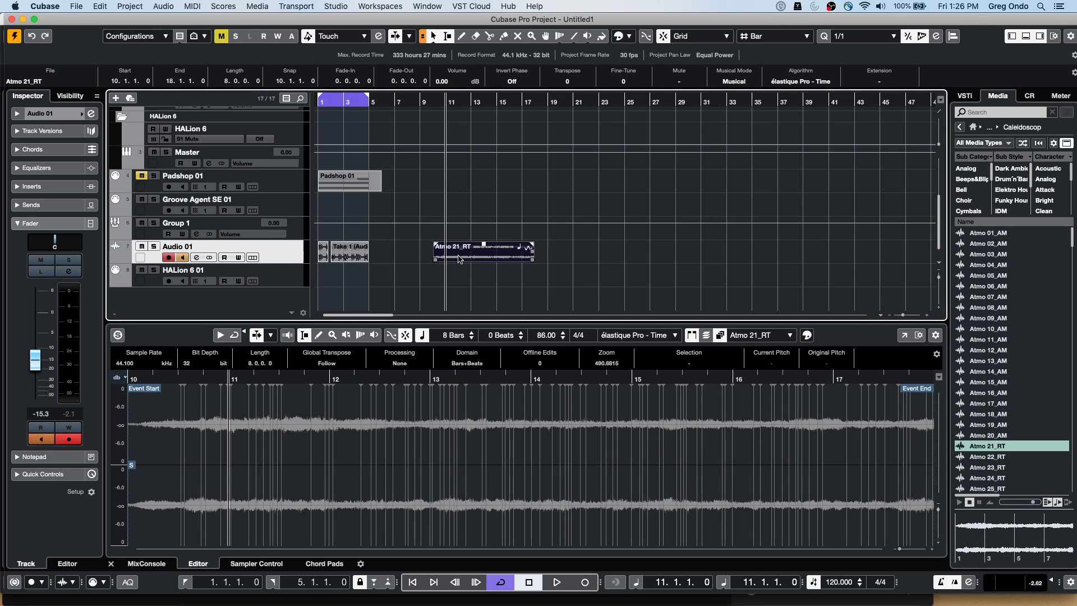
key(p)
key(space)
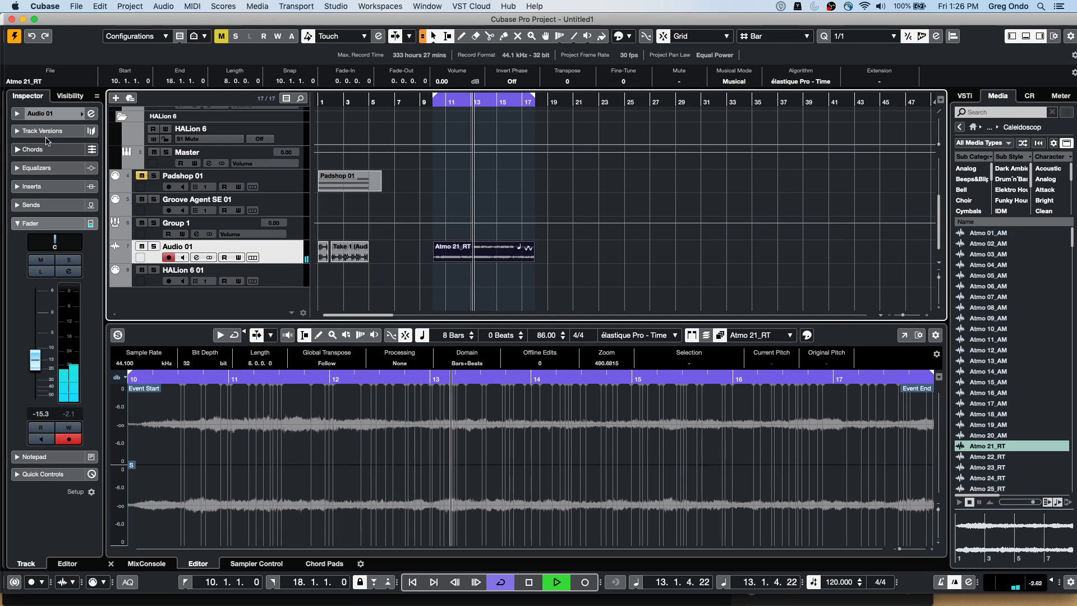
Insert AutoPan in Audio 01's first insert slot by searching 'pan' in the effect list
click(66, 186)
click(68, 208)
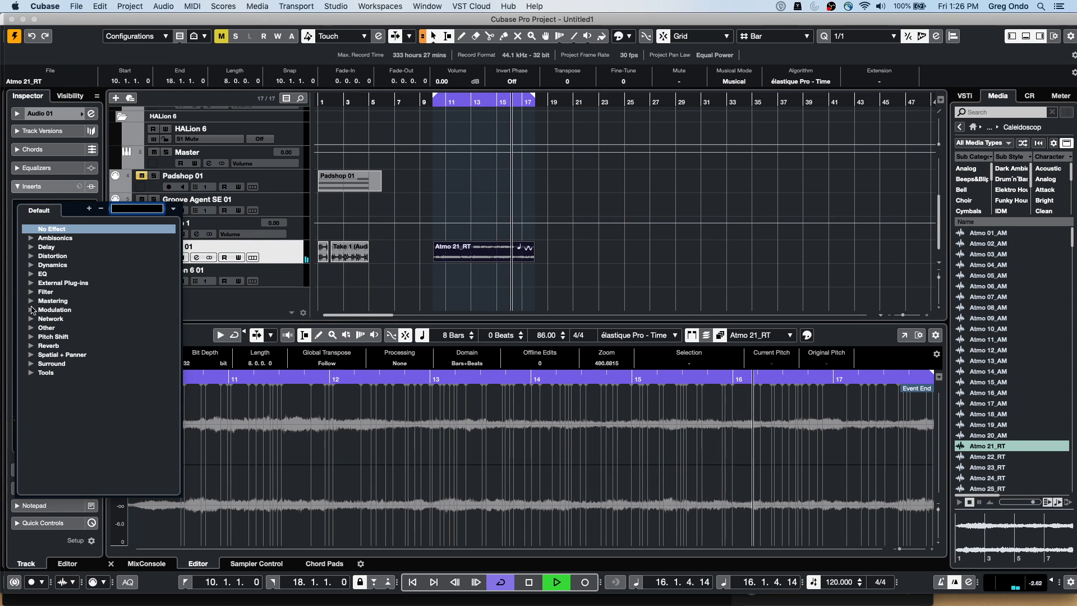
click(31, 354)
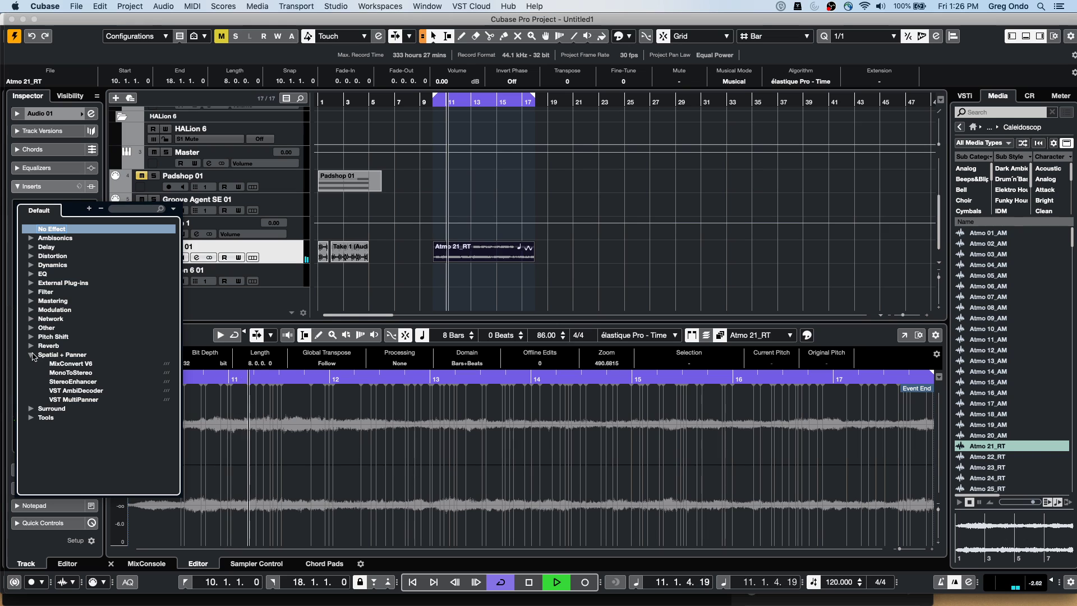
click(31, 354)
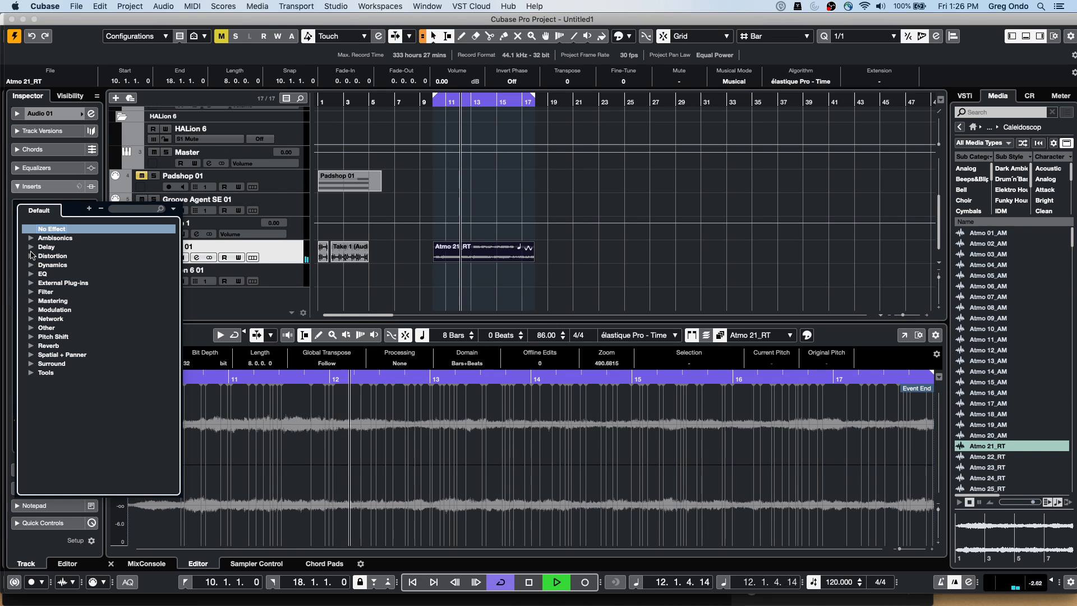
click(116, 210)
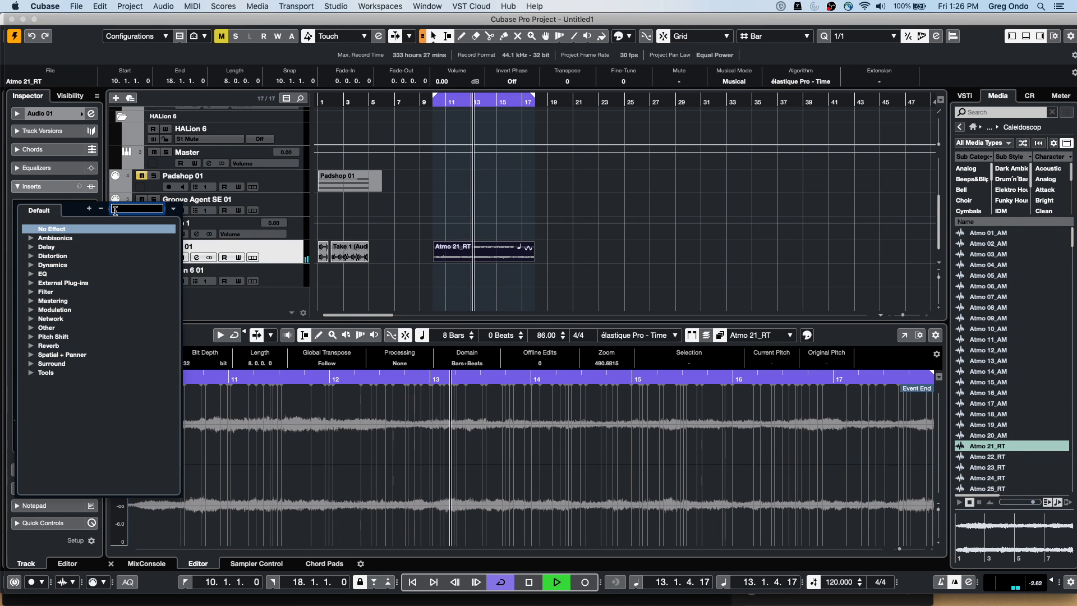
text(pan)
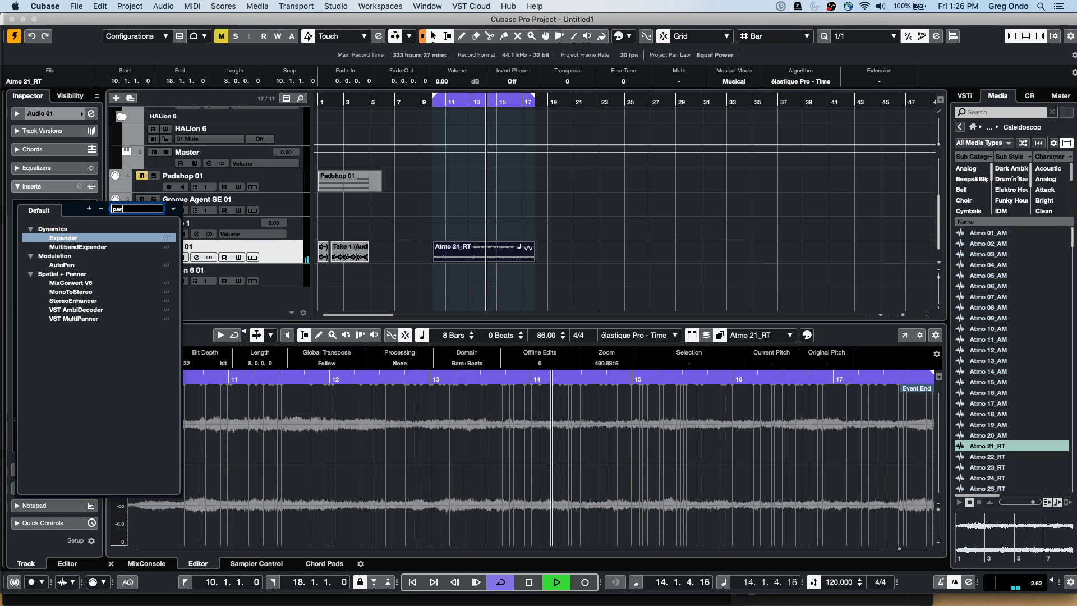
click(74, 264)
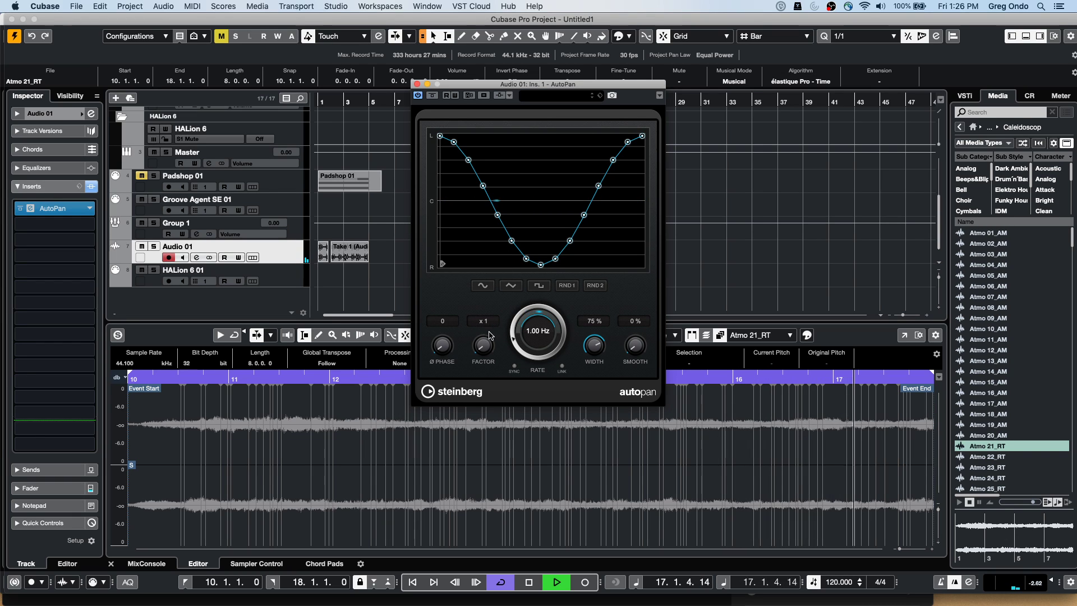
Audition the triangle and random pan shapes, settling on the sine wave
click(530, 288)
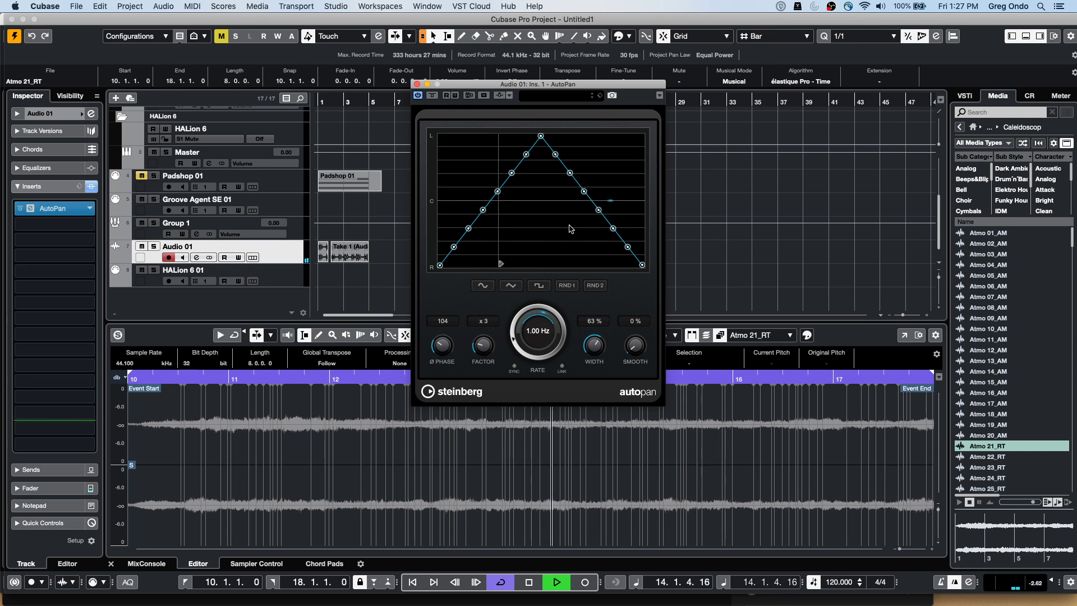
click(567, 285)
click(596, 286)
click(510, 285)
click(483, 285)
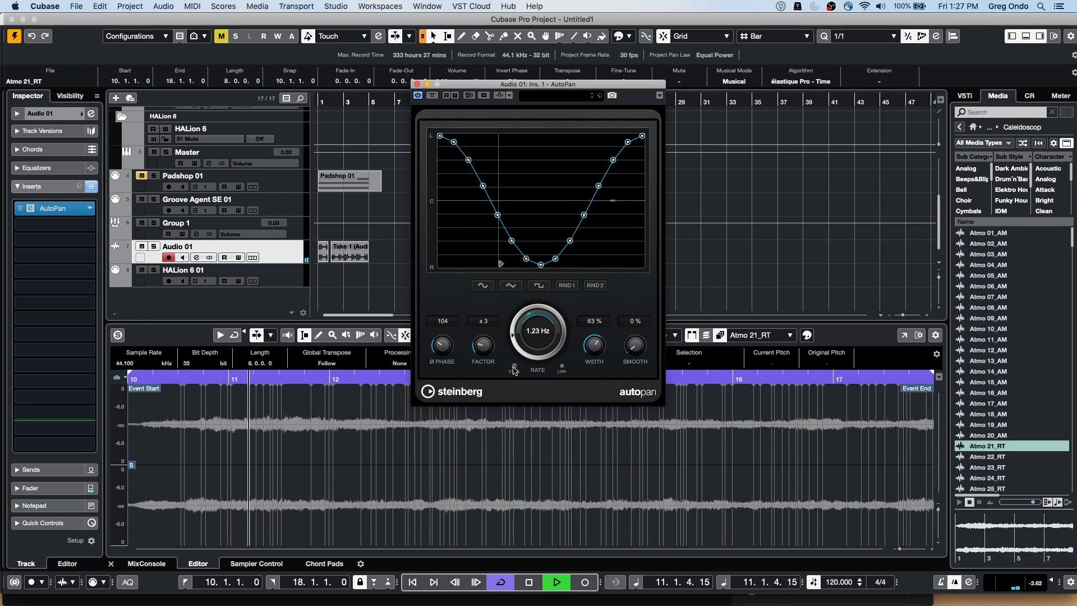
Sync the AutoPan rate to tempo at 1/1, stop playback, and close the panel
click(514, 366)
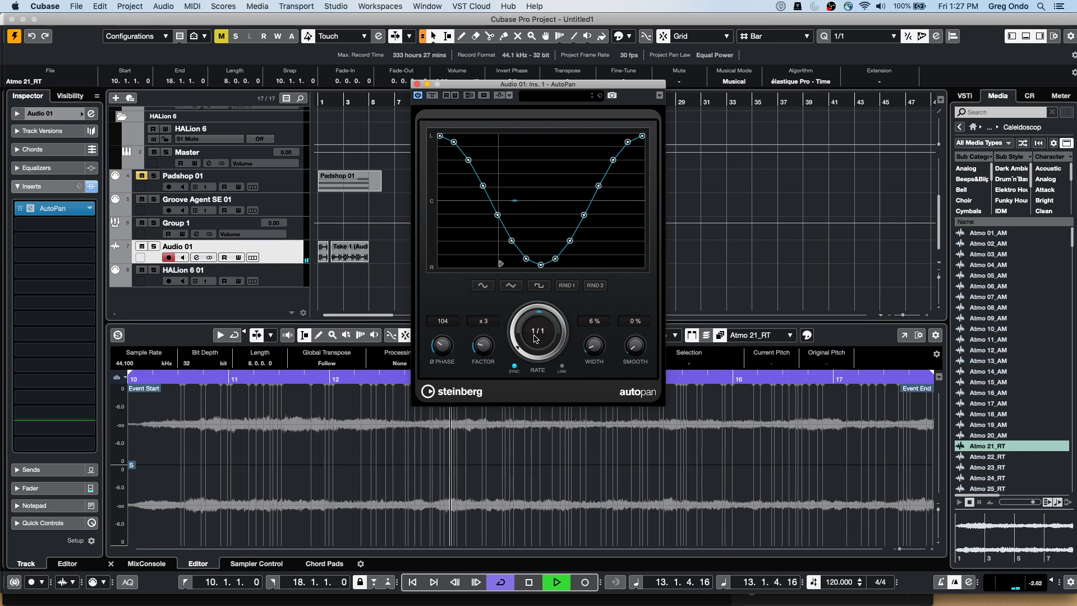
drag(536, 313, 538, 297)
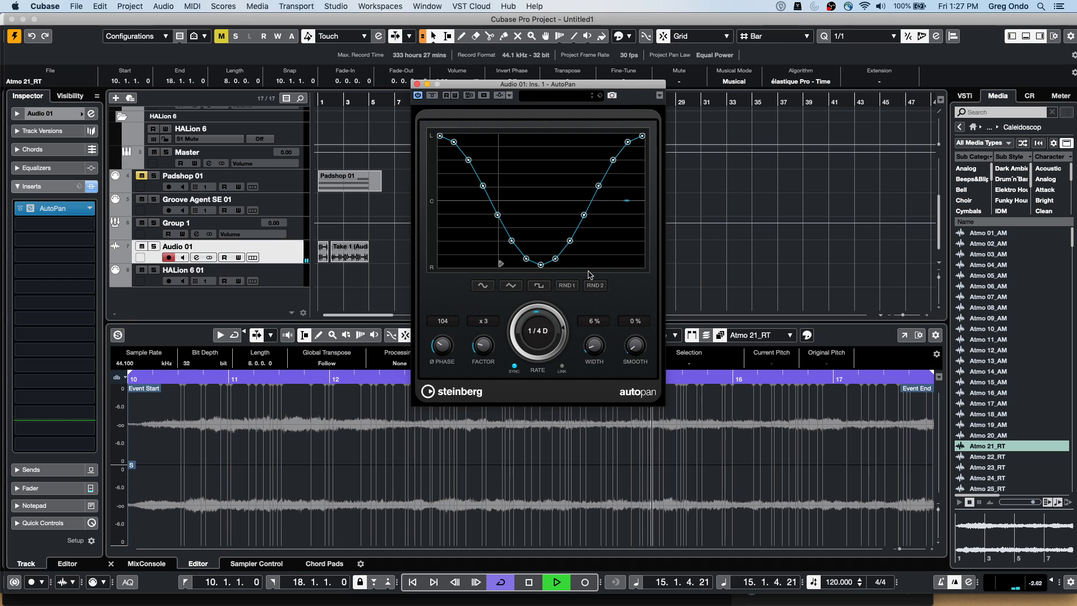
drag(538, 324, 486, 377)
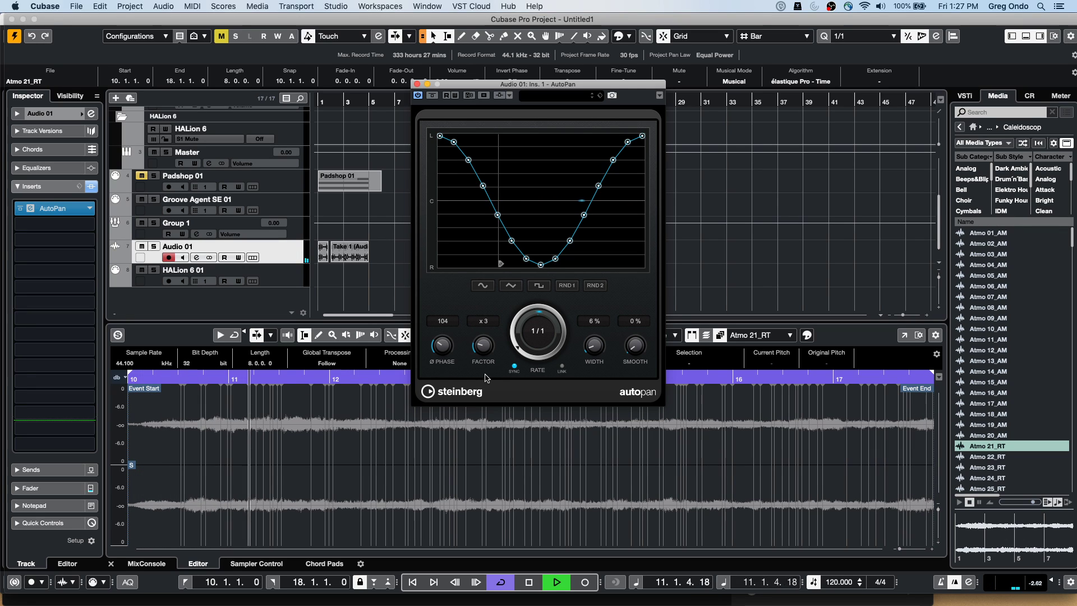
key(space)
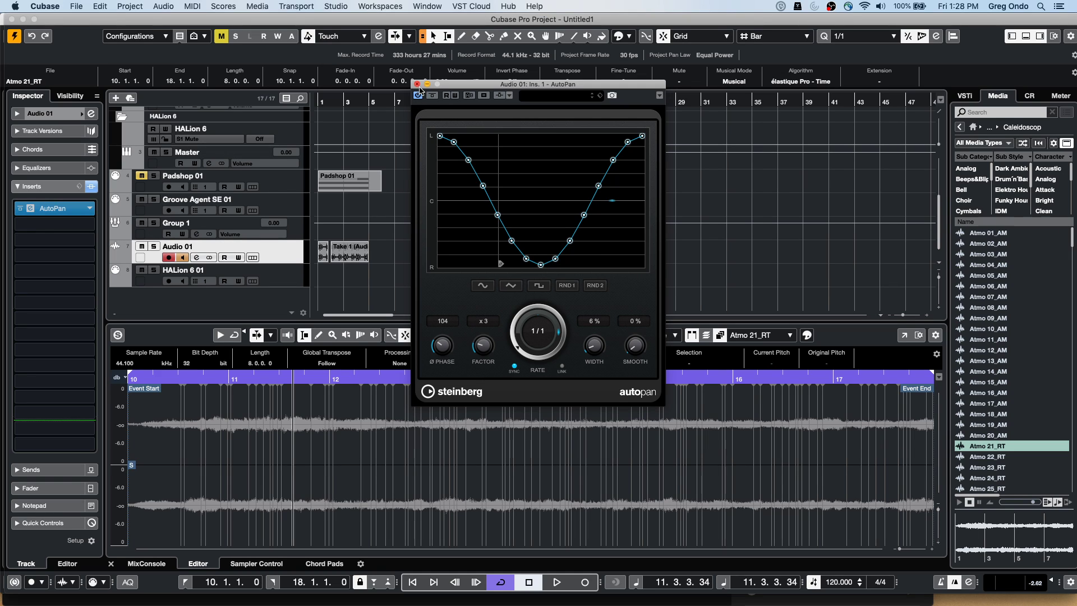
click(417, 84)
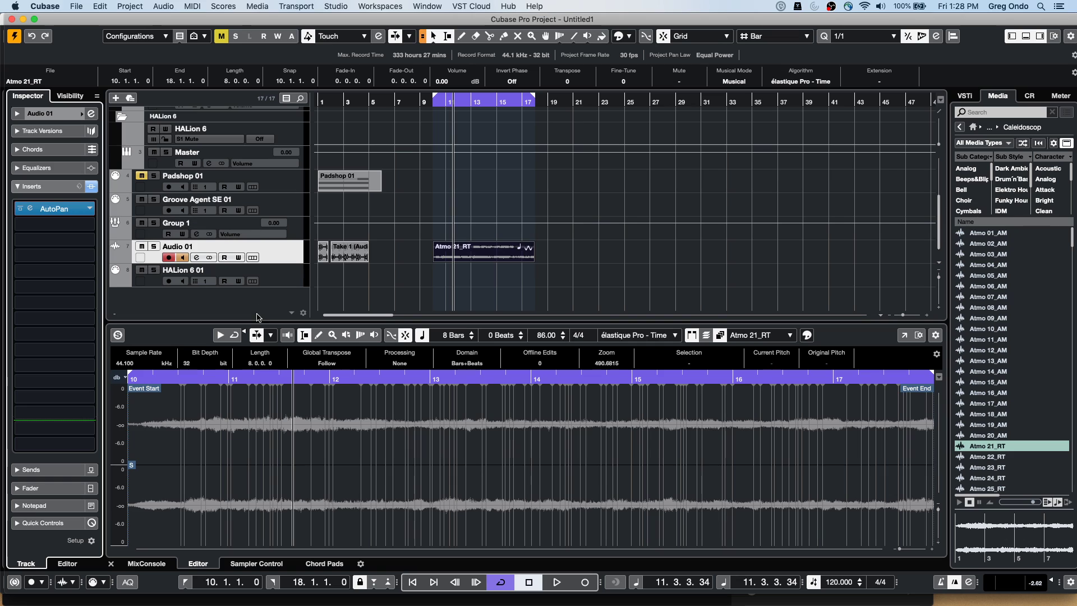
On Padshop 01's MIDI Modifiers, set the first Random row to Pitch, ranging -13 to 13
click(298, 190)
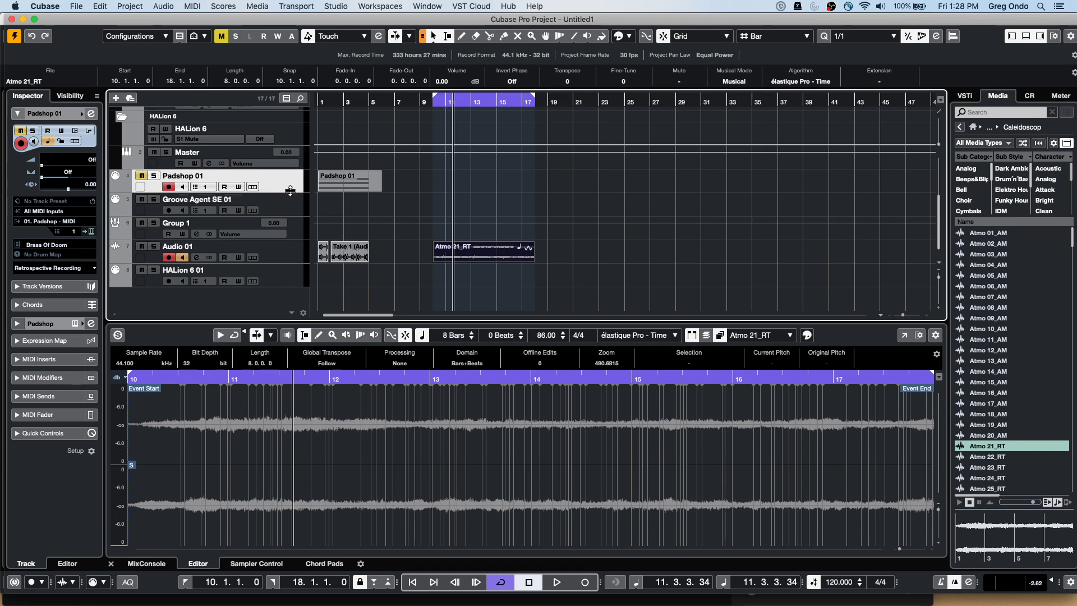
click(73, 379)
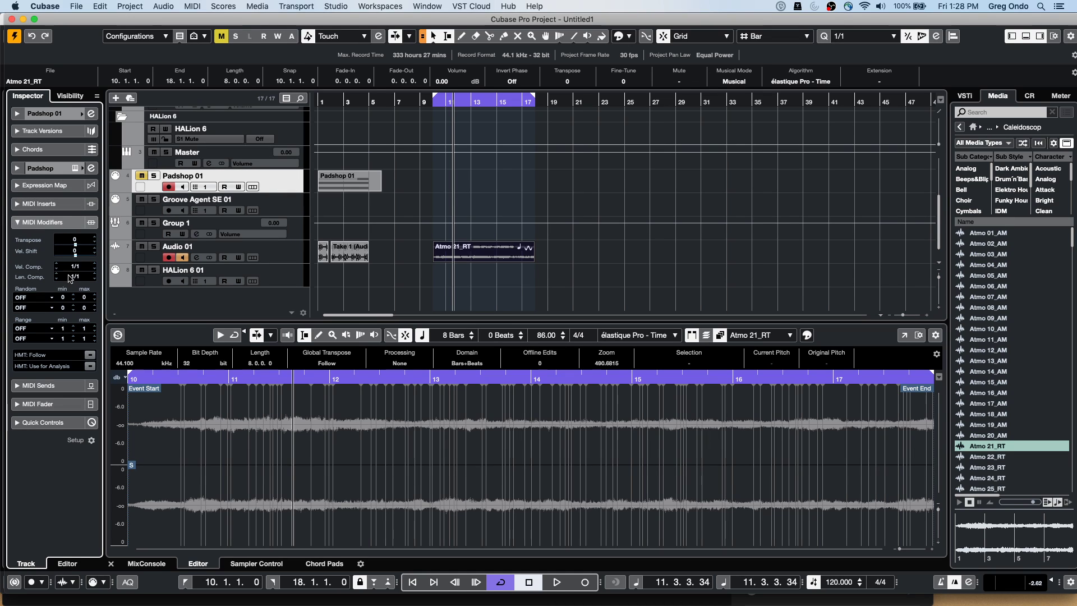
click(33, 297)
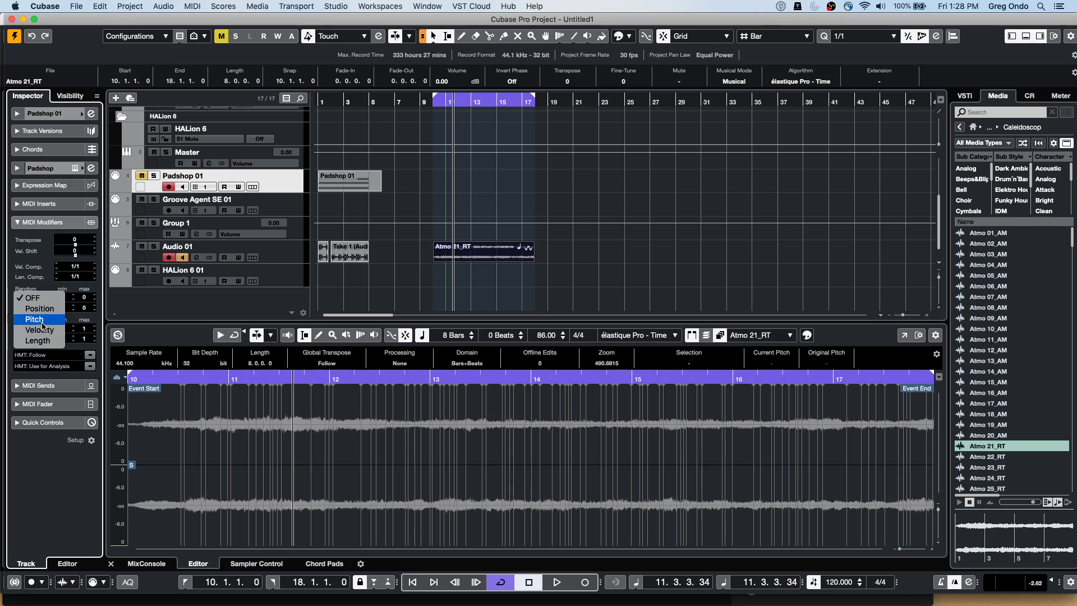
click(44, 321)
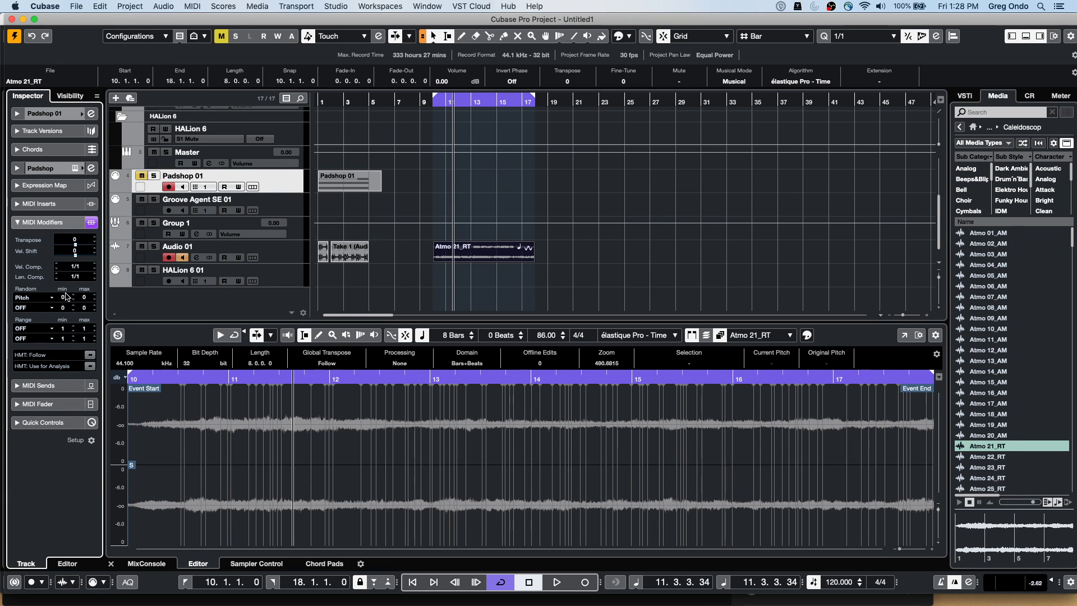
scroll(65, 297, down, 7)
scroll(88, 298, down, 6)
scroll(91, 280, down, 2)
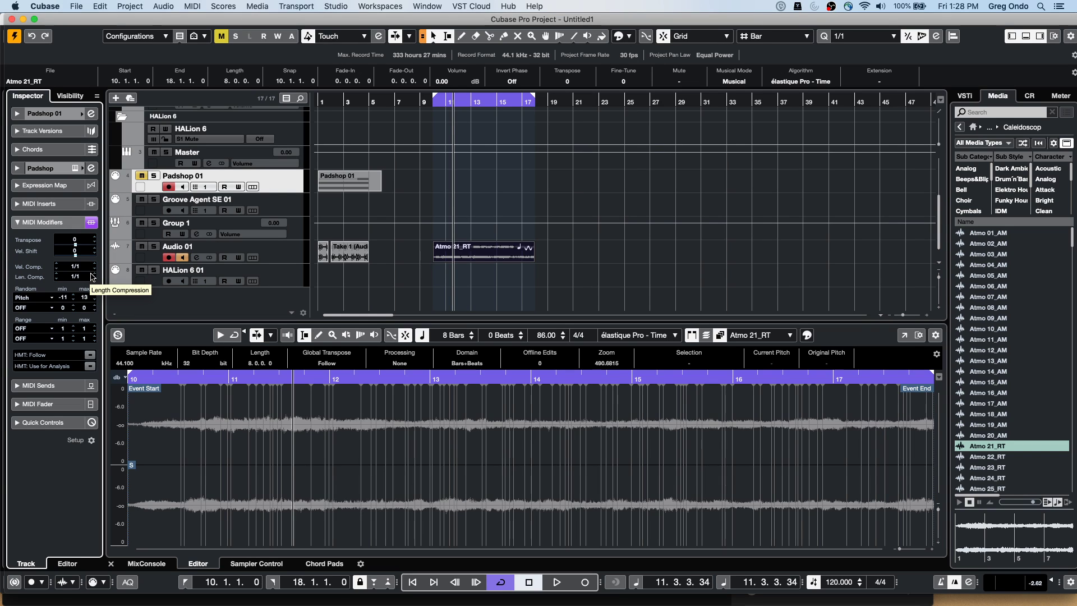
scroll(65, 298, down, 3)
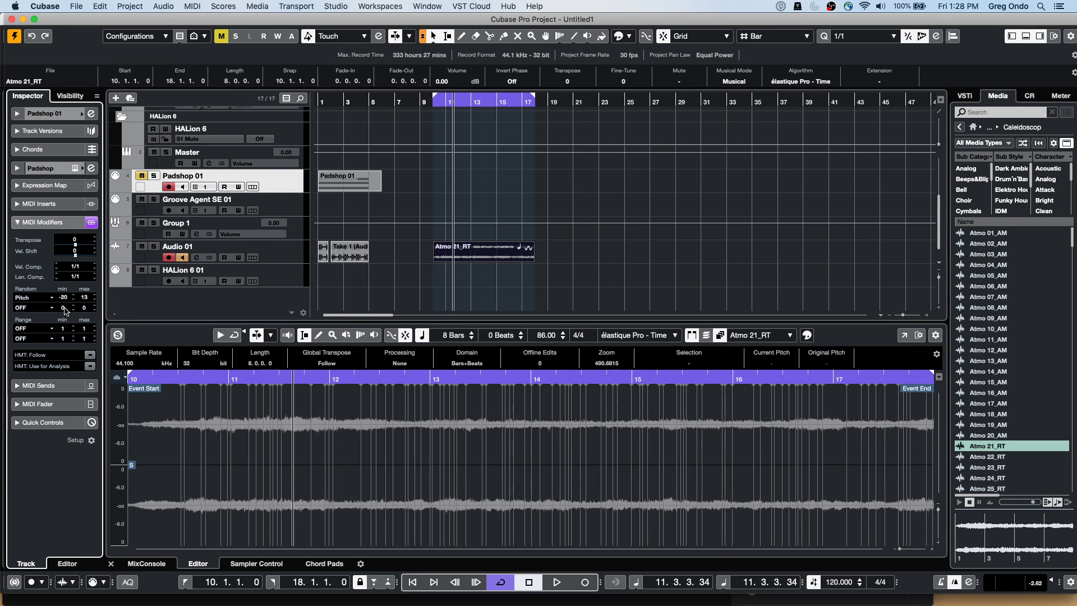
scroll(64, 297, up, 4)
Set the second Random row to Position, ranging from -80 to 60
click(34, 307)
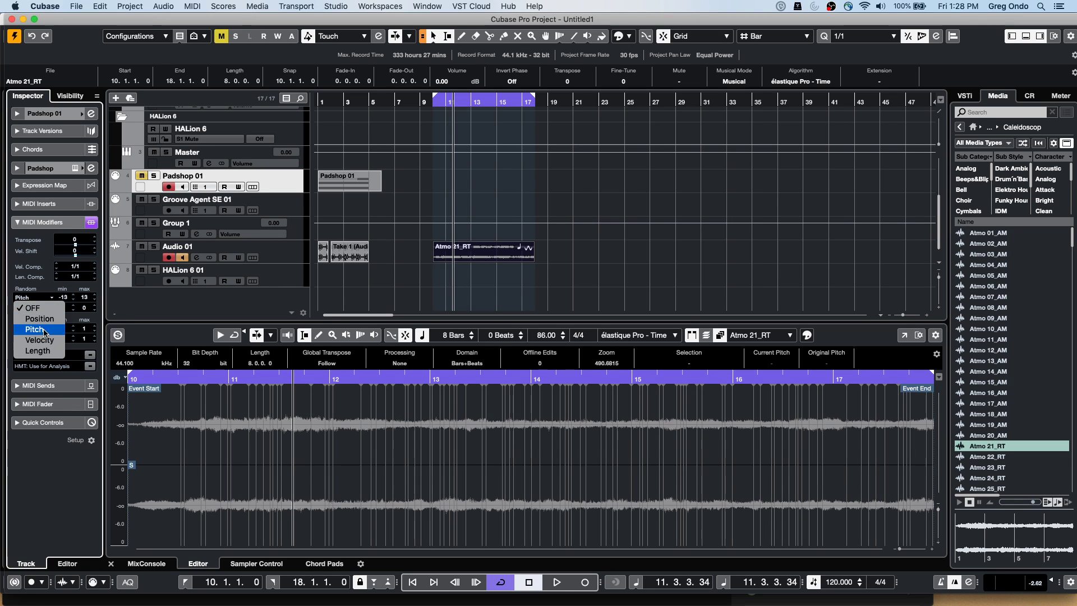
click(40, 318)
scroll(63, 308, down, 15)
scroll(84, 307, up, 15)
drag(88, 287, 90, 282)
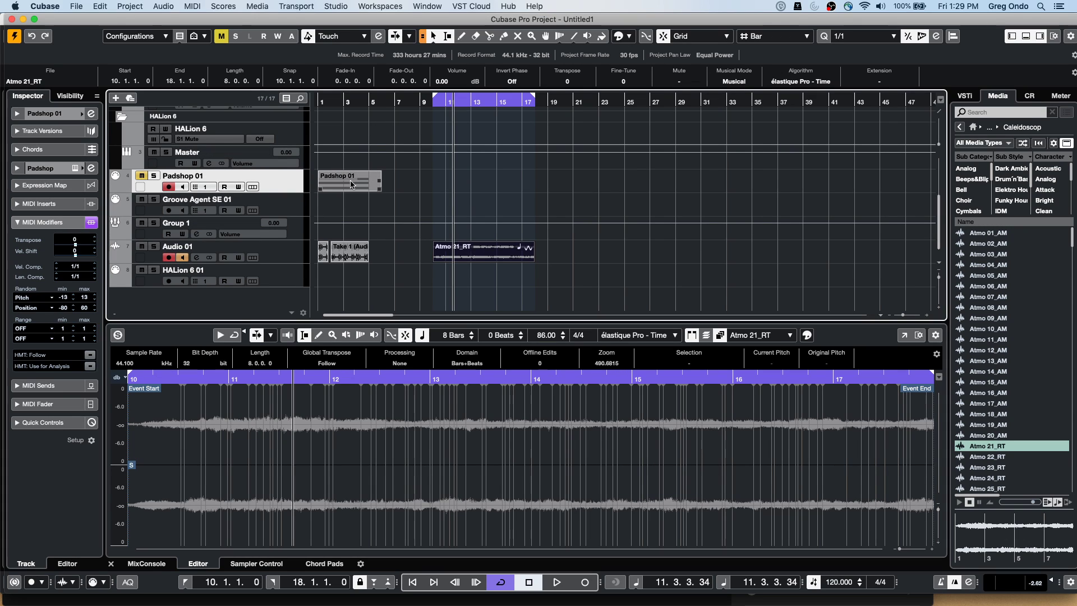
Return to the project start, unmute Padshop 01, and lower its channel fader in Channel Settings
key(Home)
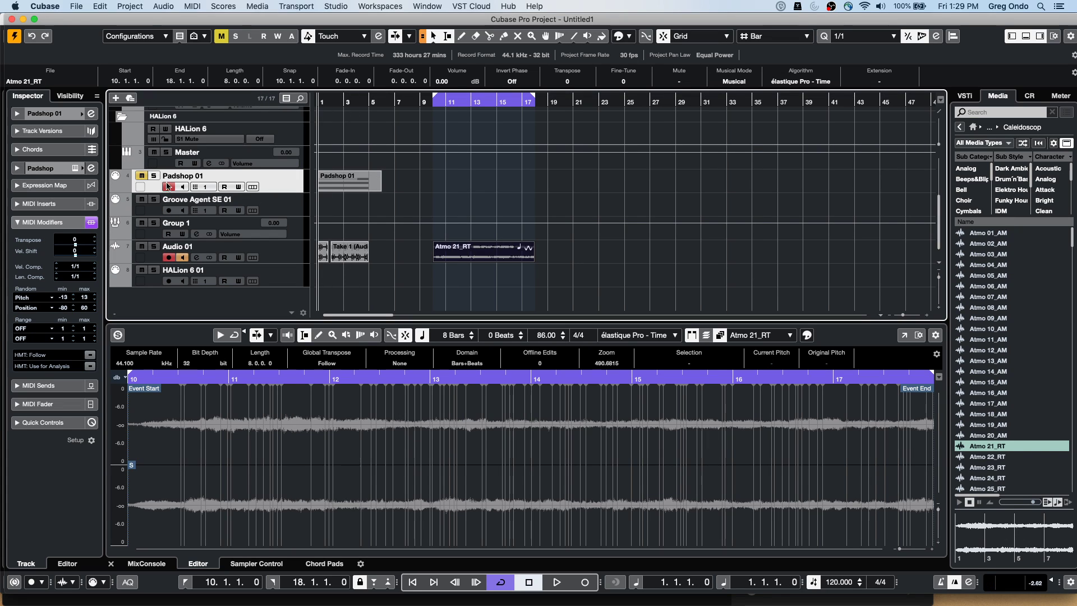
click(142, 175)
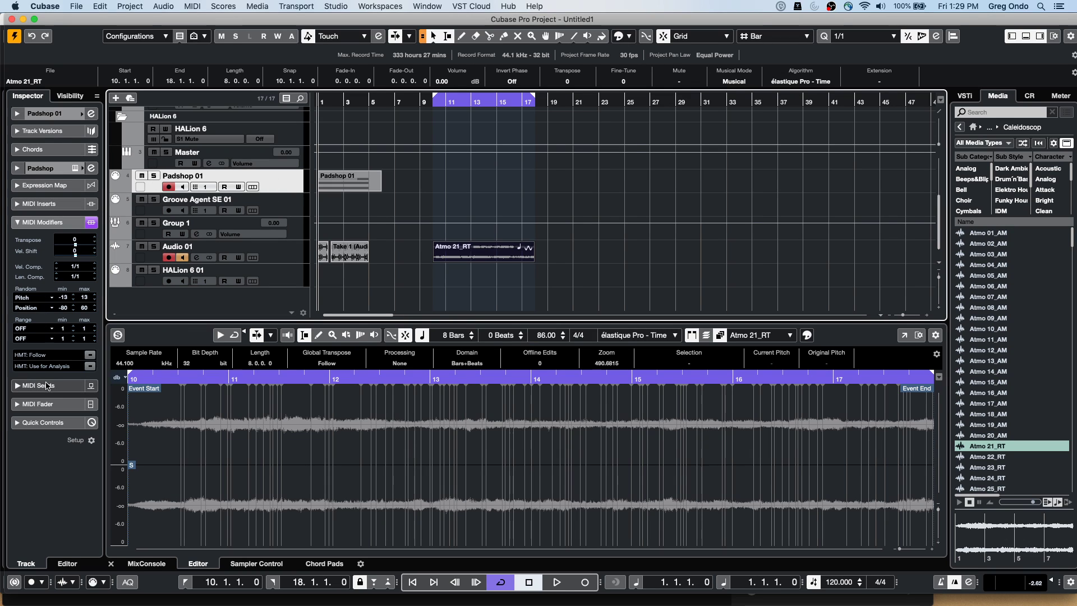
click(18, 168)
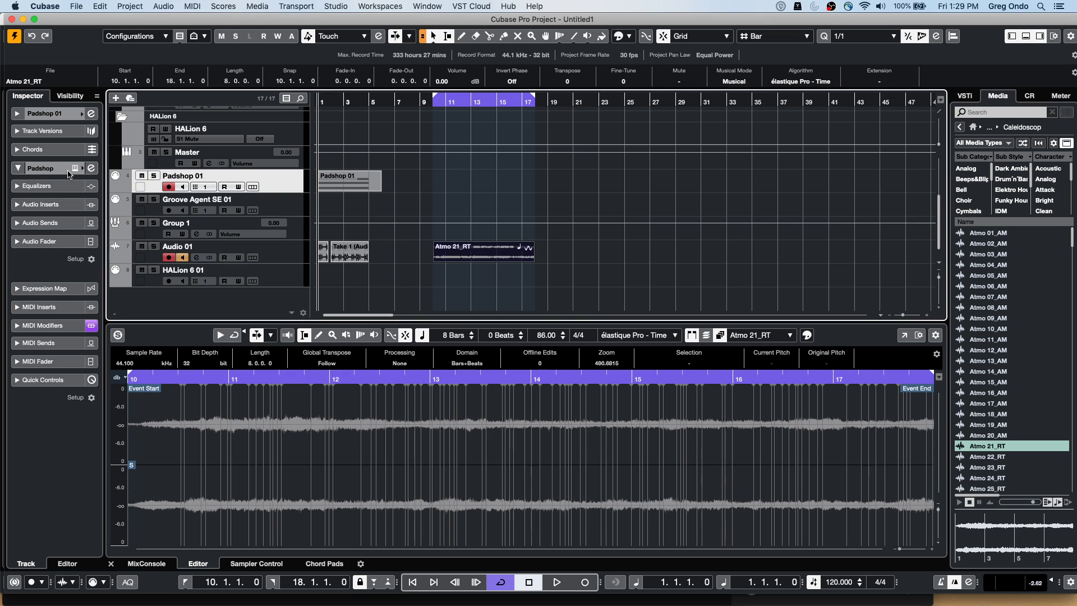
click(91, 168)
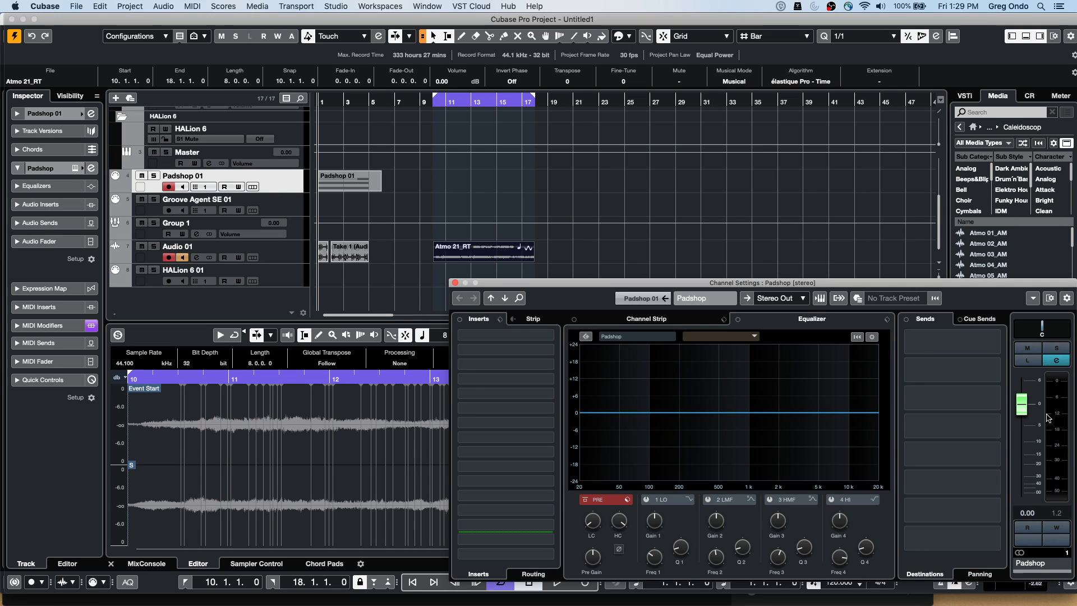
drag(1021, 404, 1022, 438)
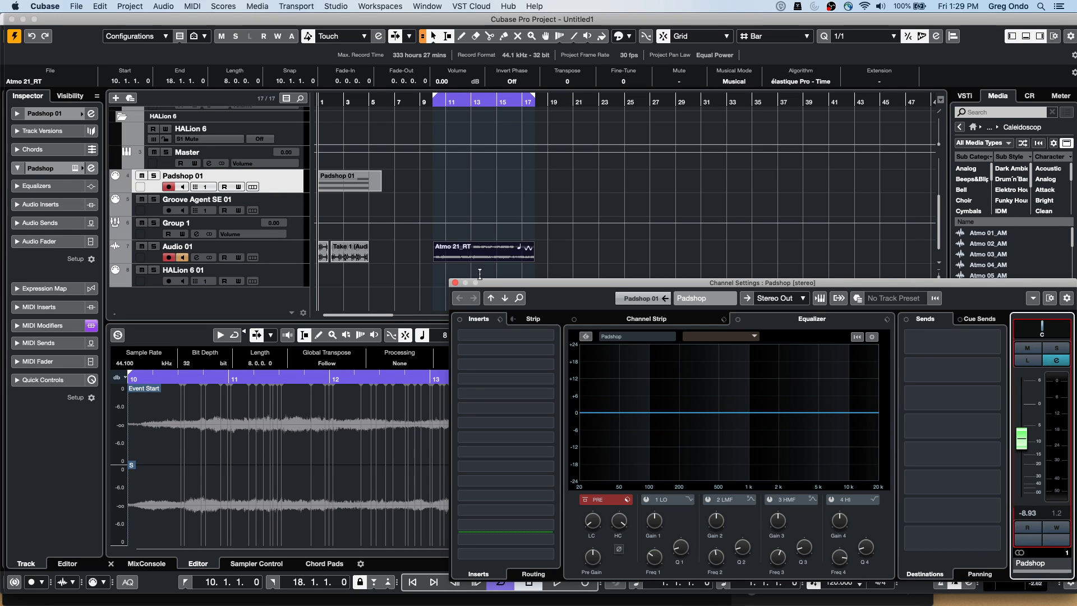
Solo Padshop 01 and play it while pulling the fader down to about -18.3 dB
click(153, 176)
key(space)
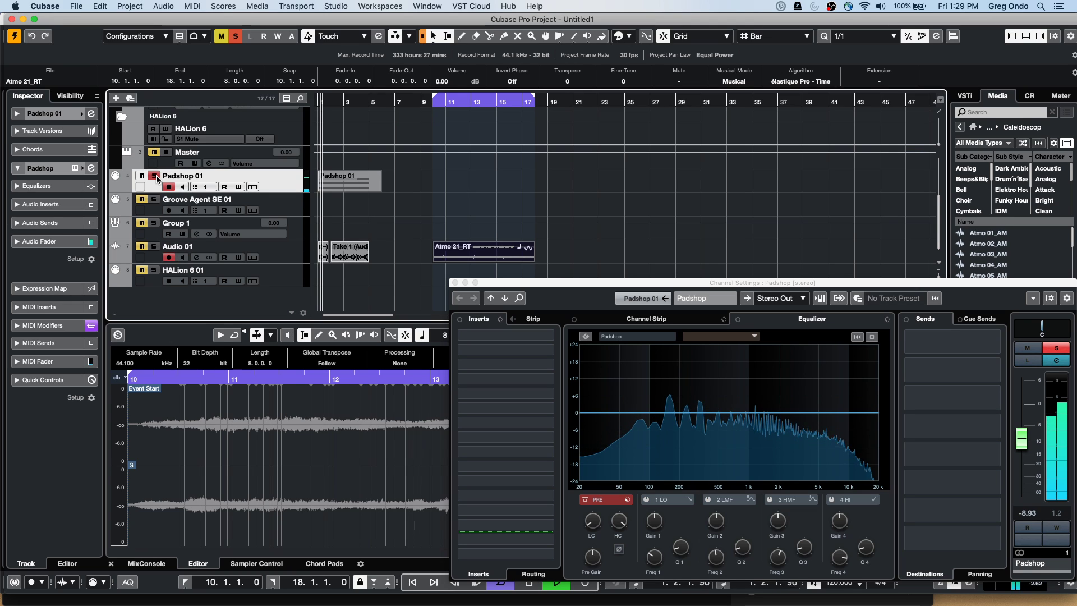
drag(1022, 438, 1022, 467)
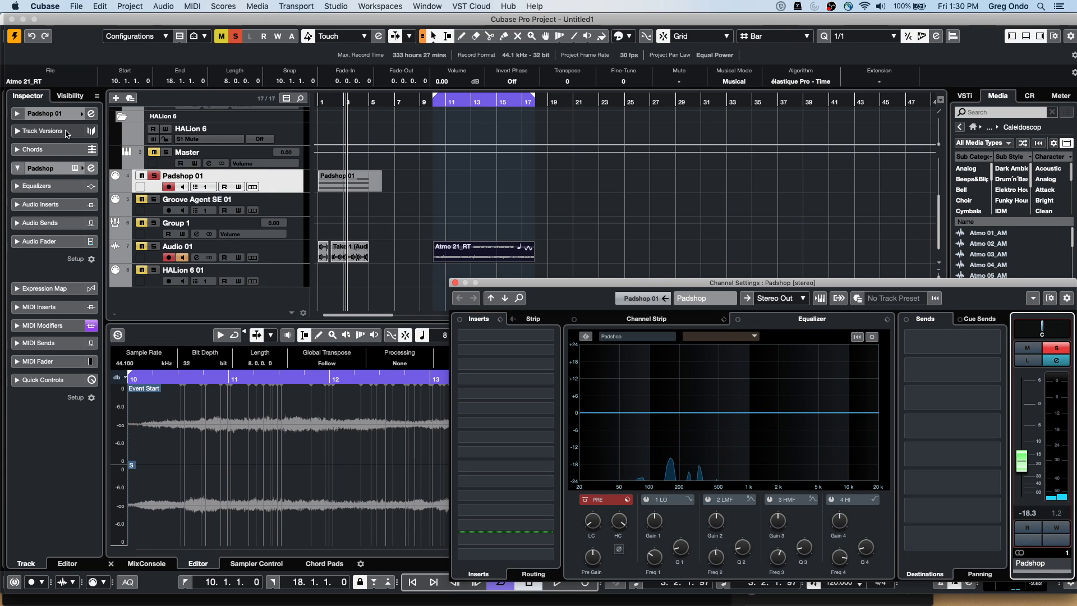
click(51, 113)
Open the Padshop 2 panel on Brass Of Doom, enable the Auto LFO MIDI insert, and open its editor
click(90, 231)
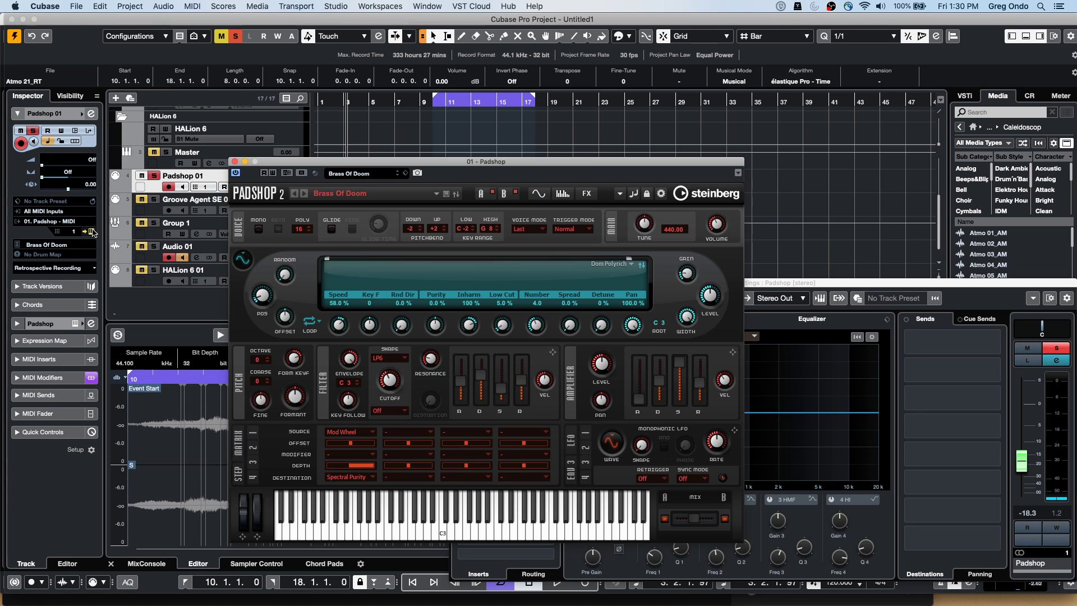
drag(392, 162, 507, 75)
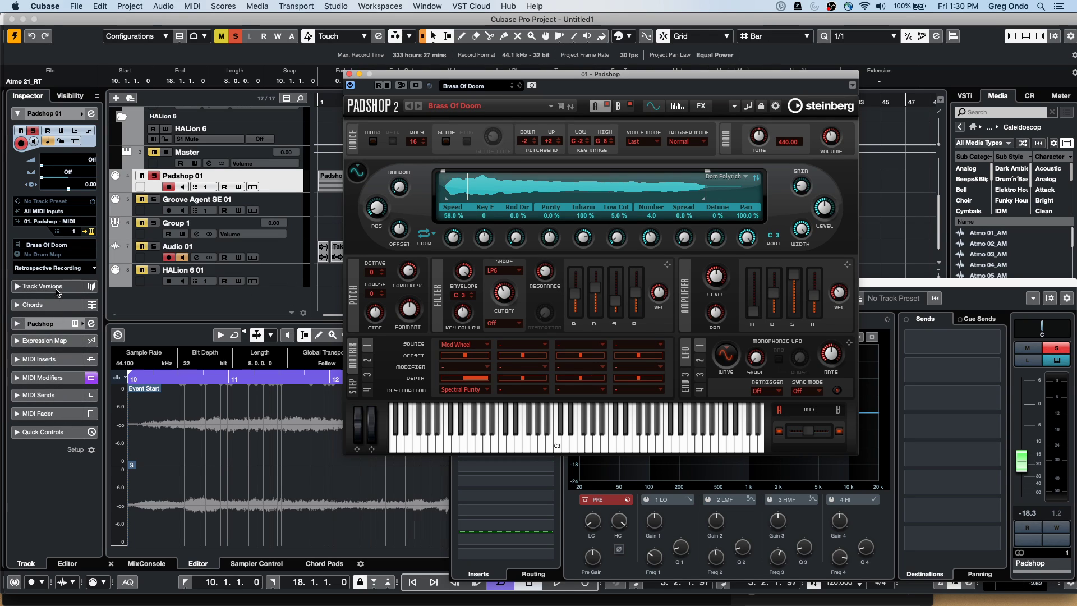
click(54, 359)
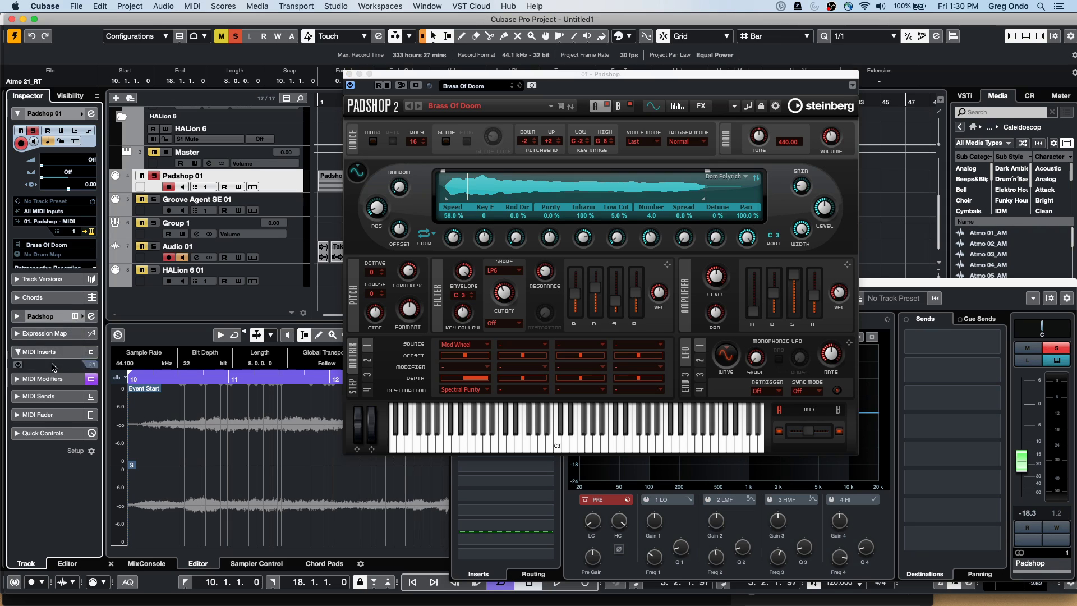
click(18, 216)
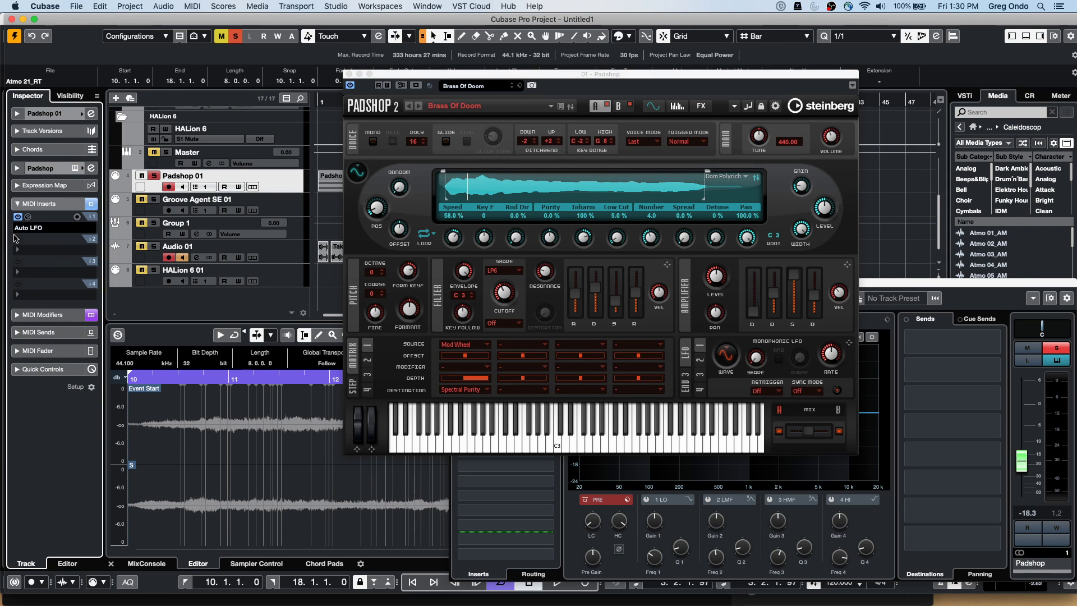
click(39, 229)
click(47, 228)
click(47, 228)
click(28, 217)
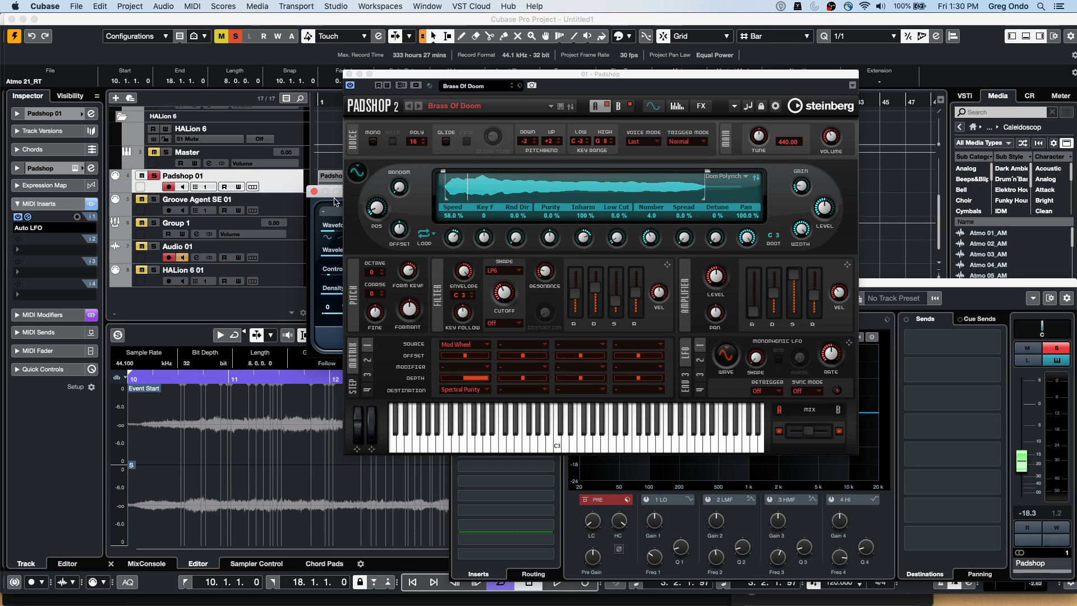
Set Padshop's Spectral Speed Key Follow knob to Learn CC from the Auto LFO
drag(407, 76, 562, 82)
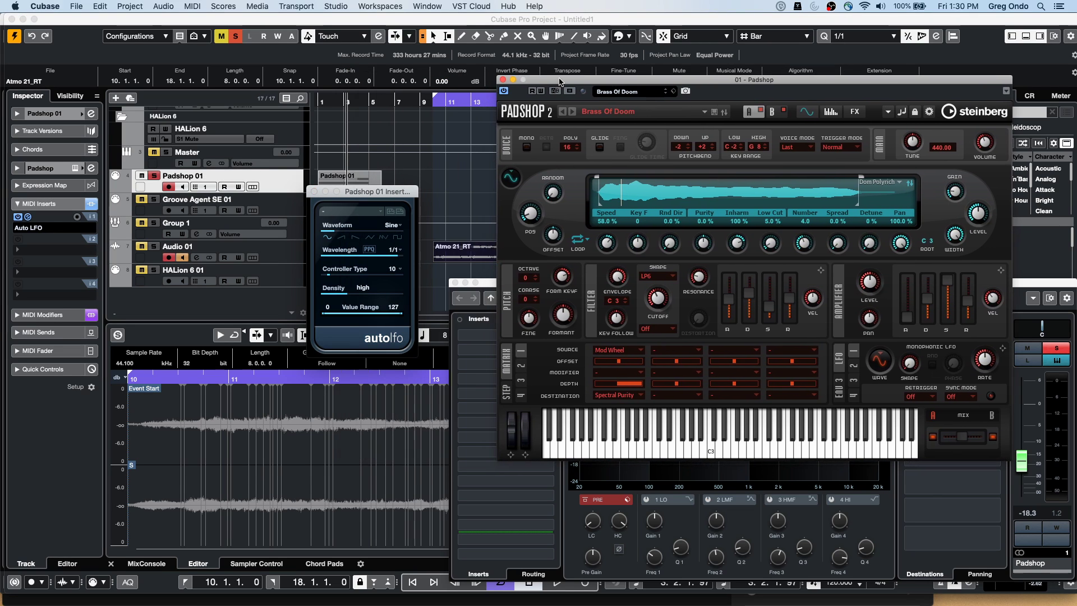
drag(377, 192, 314, 185)
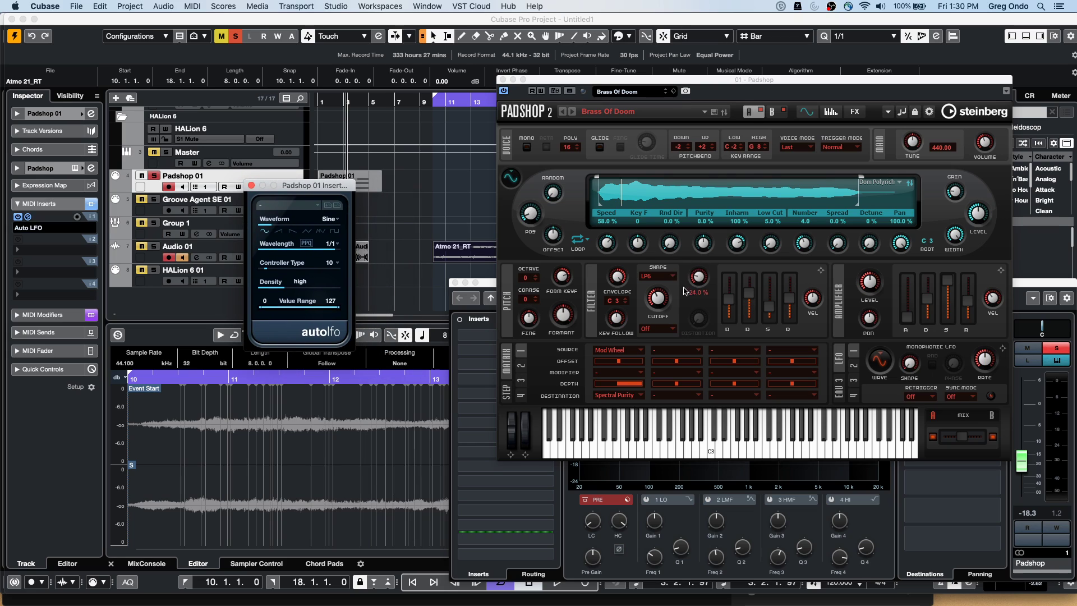
right_click(638, 243)
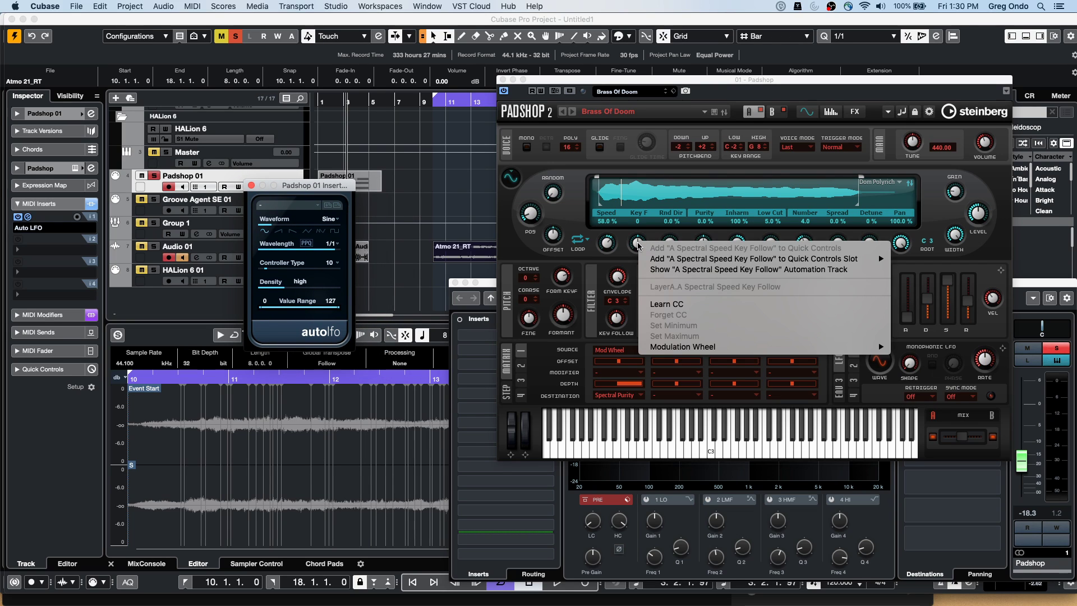
click(660, 304)
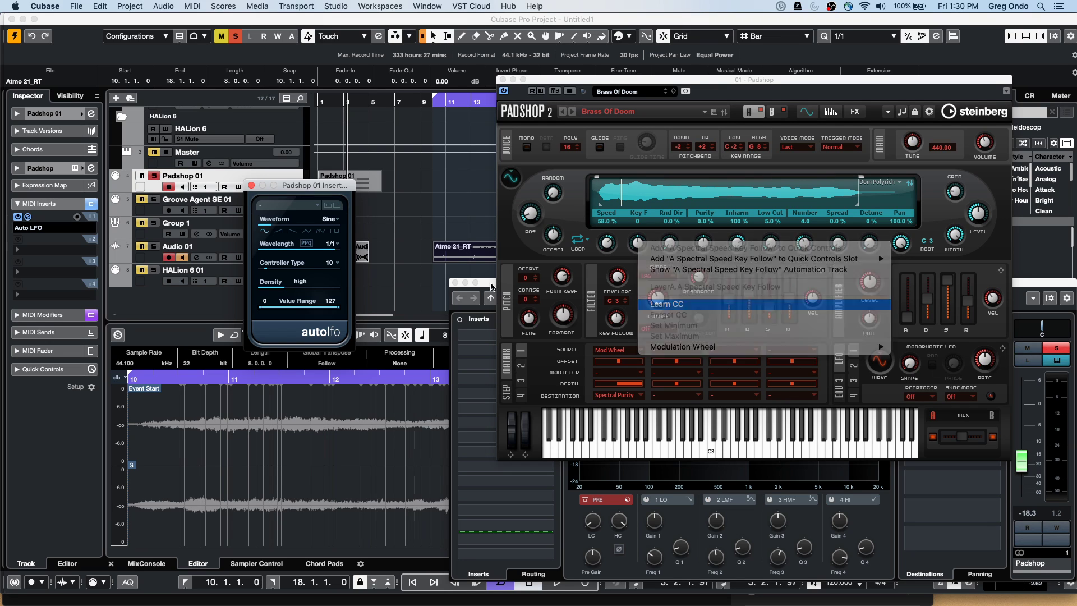
Keep the Auto LFO on controller 10 Pan, set wavelength to 1/2, and close it
click(335, 265)
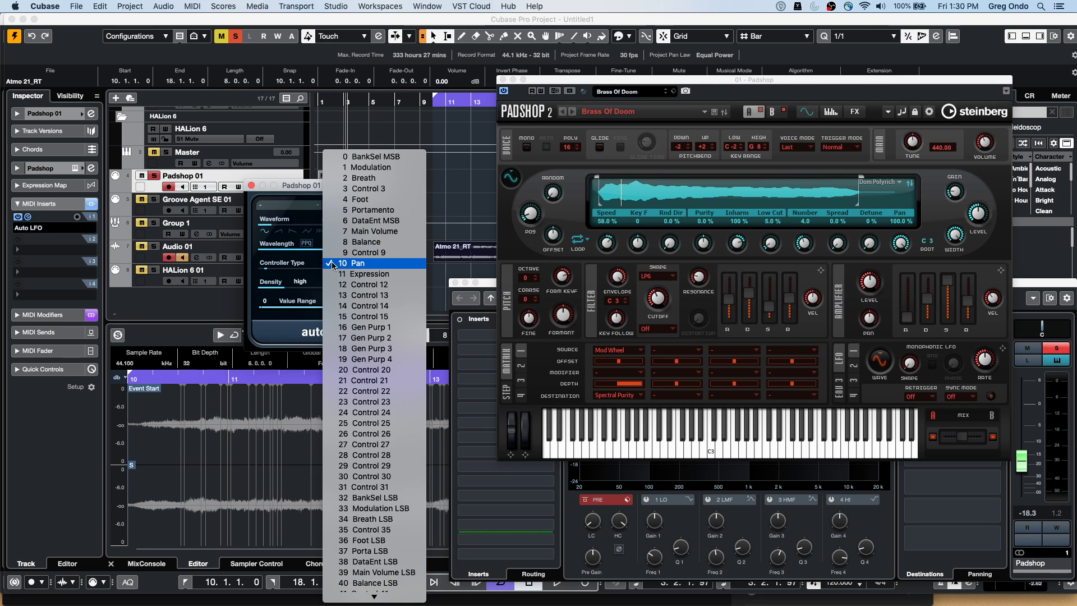
click(378, 263)
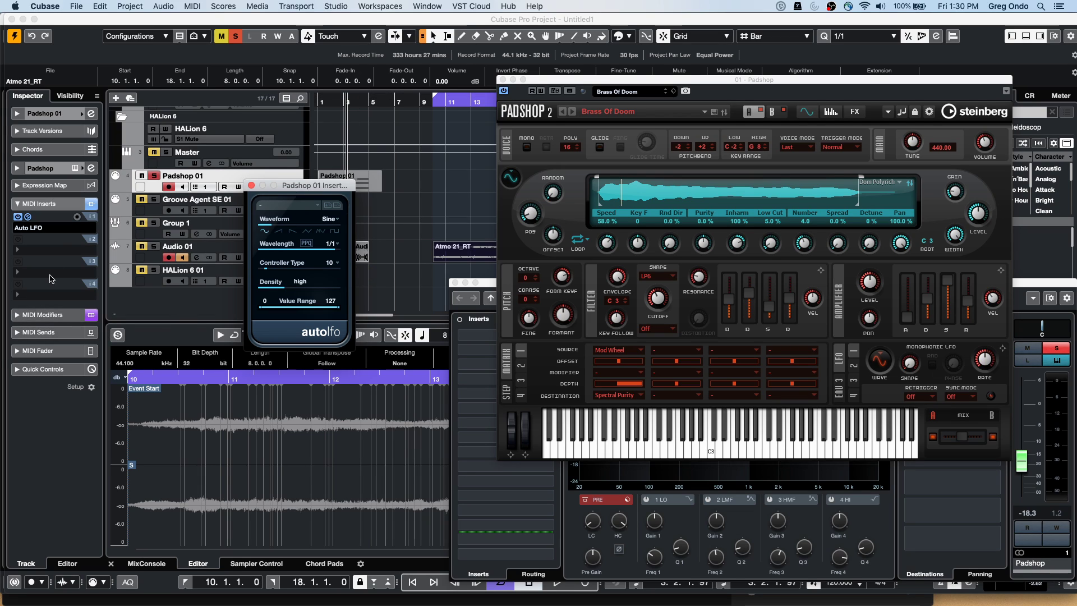
click(332, 245)
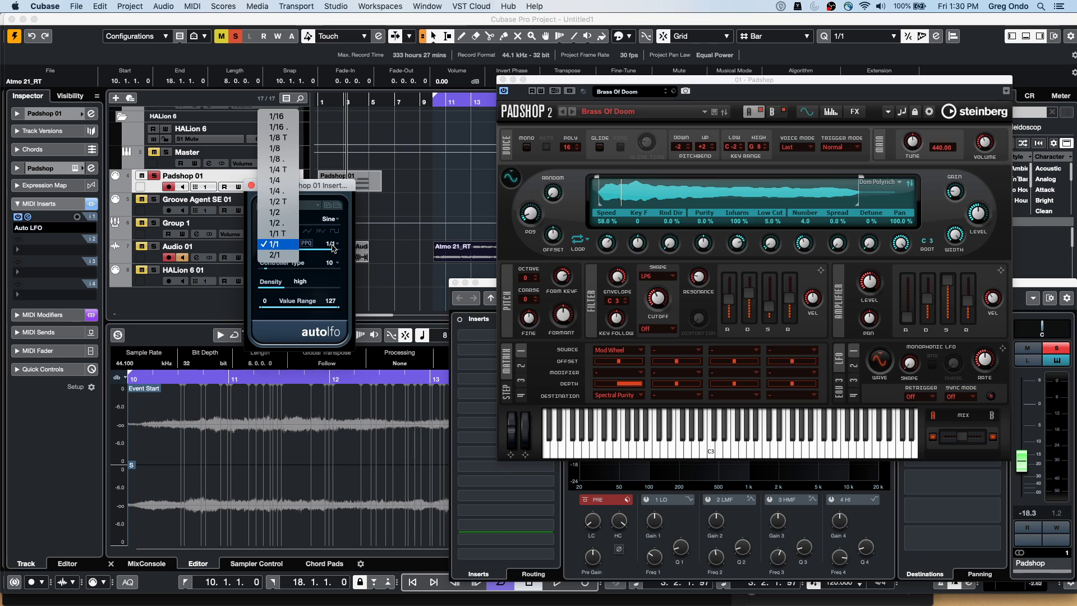
click(279, 226)
click(252, 185)
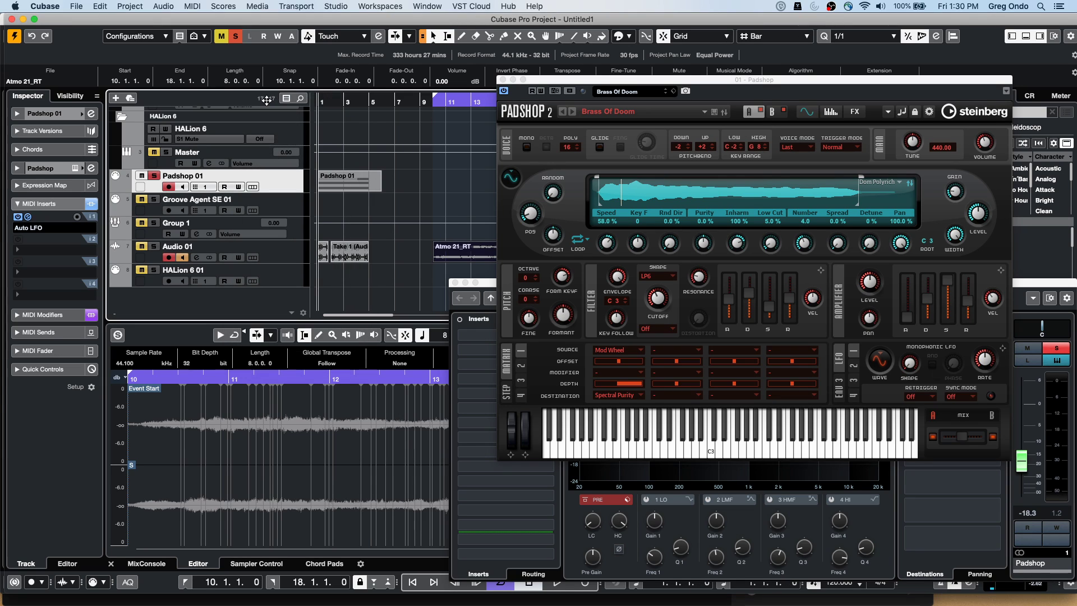
After a brief playback, set Padshop's Spectral Random Direction knob to Learn CC
key(space)
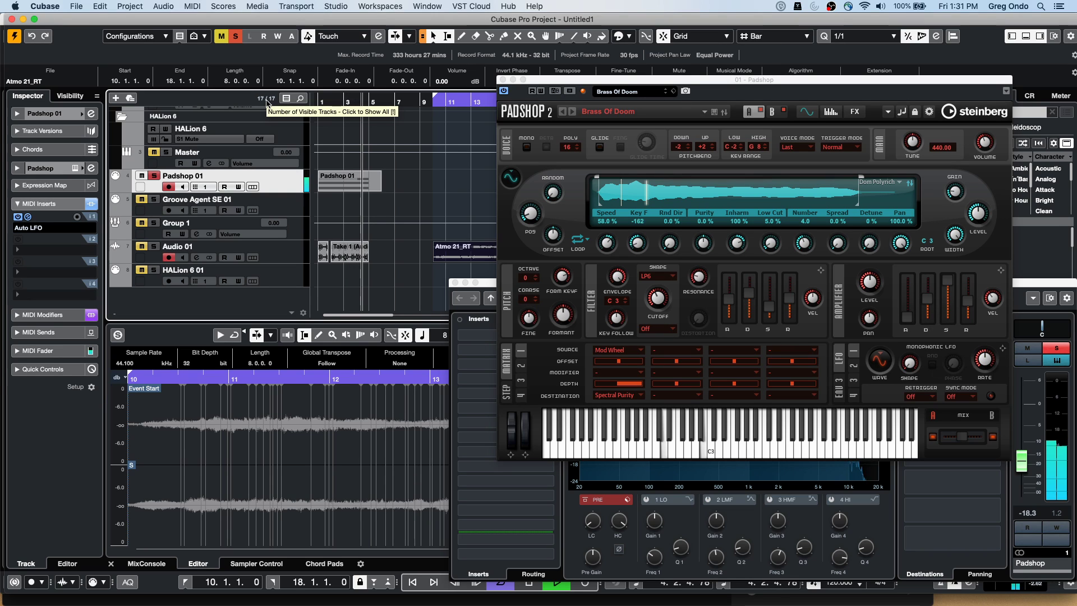
key(space)
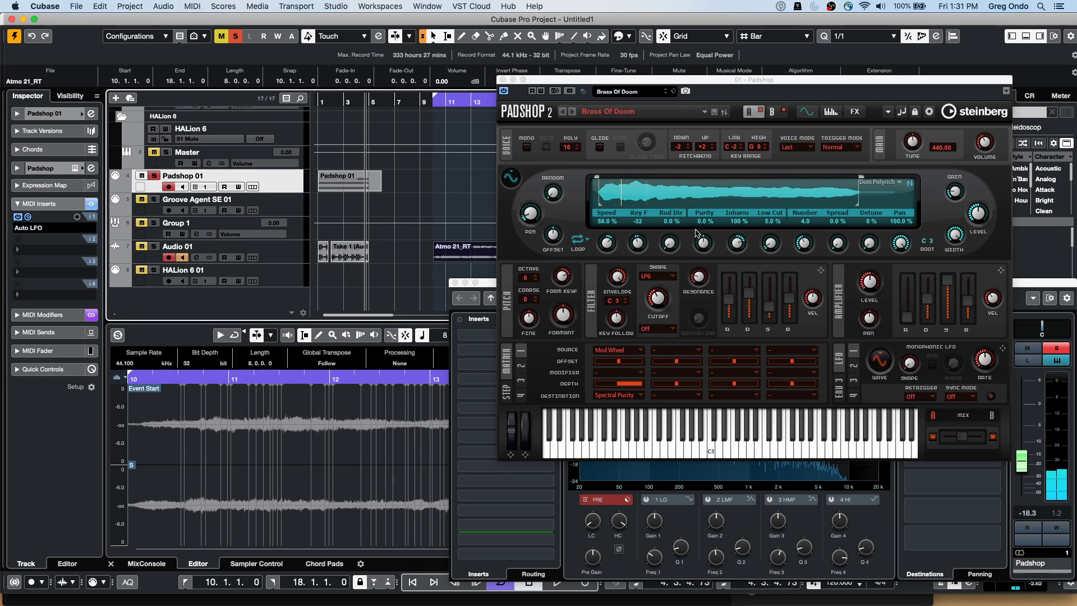
right_click(675, 246)
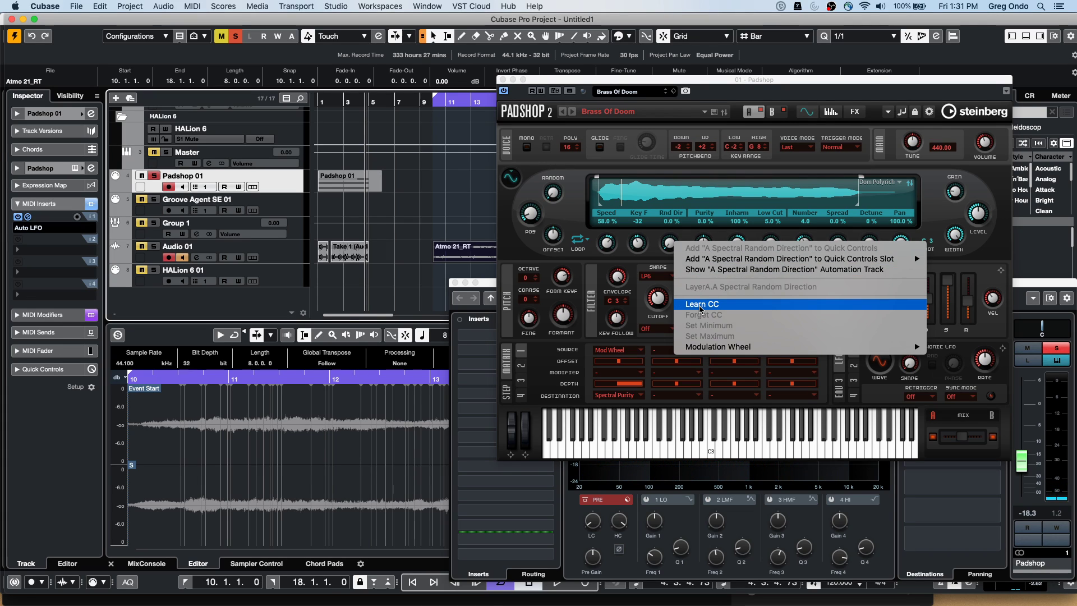
click(700, 308)
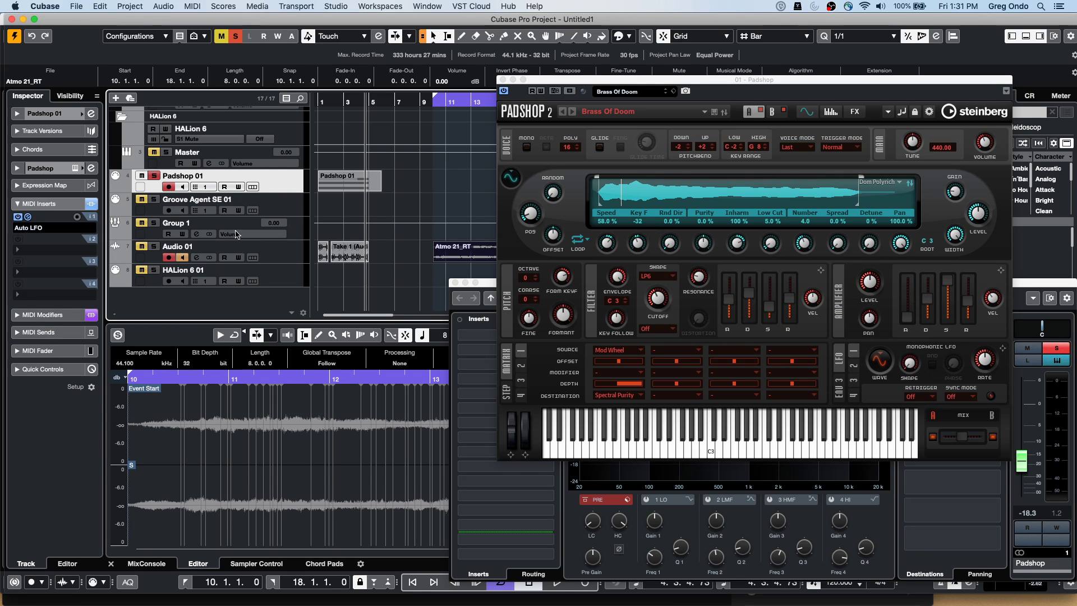
Give the Auto LFO a Ramp waveform at 1/2 on CC 10 with a 25–105 value range
click(29, 217)
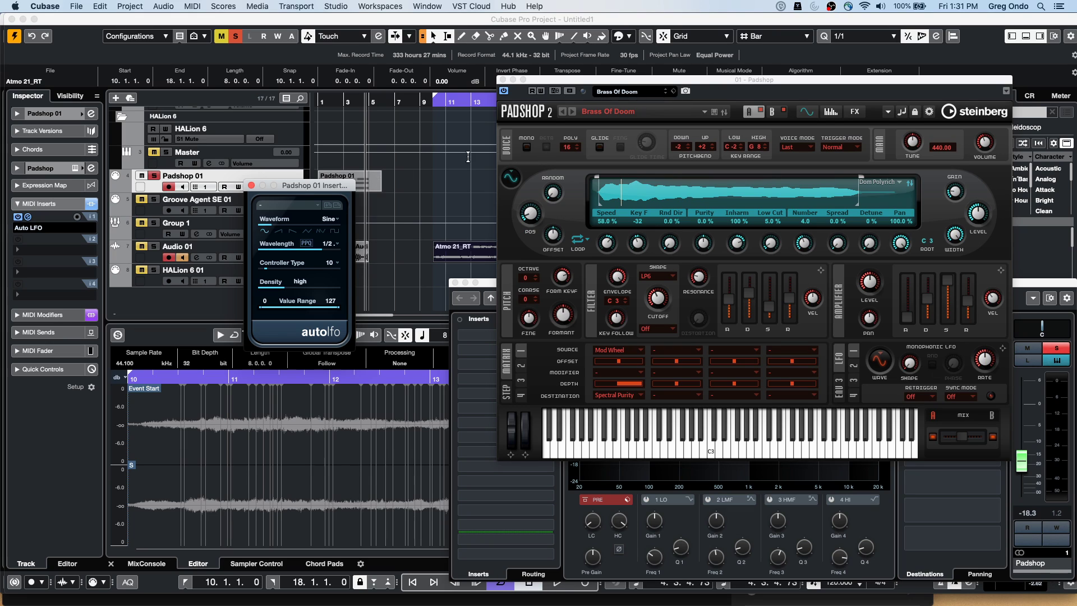
click(283, 230)
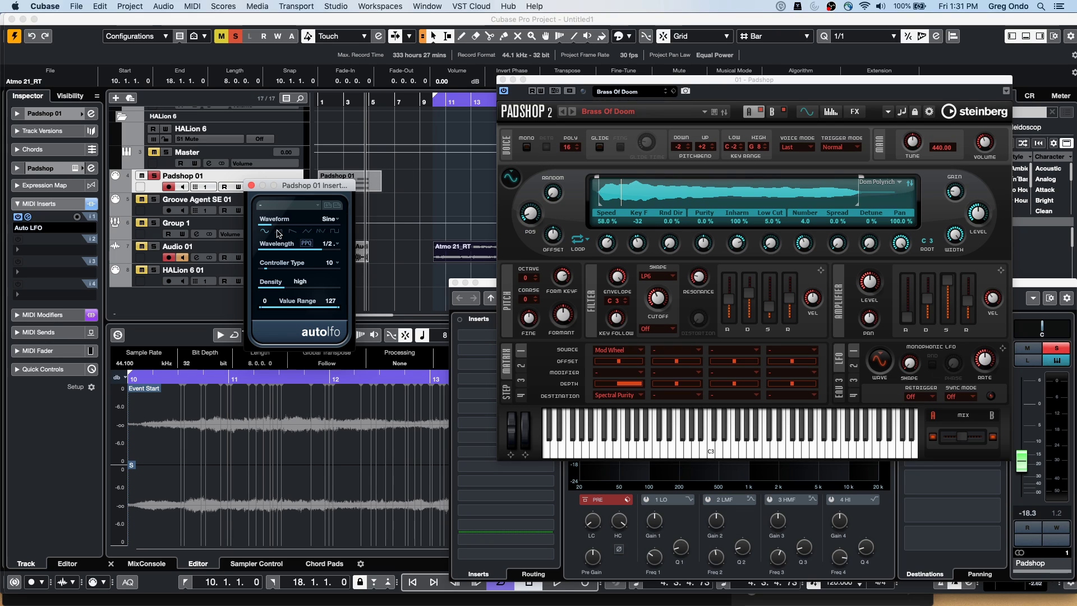
click(344, 249)
click(278, 235)
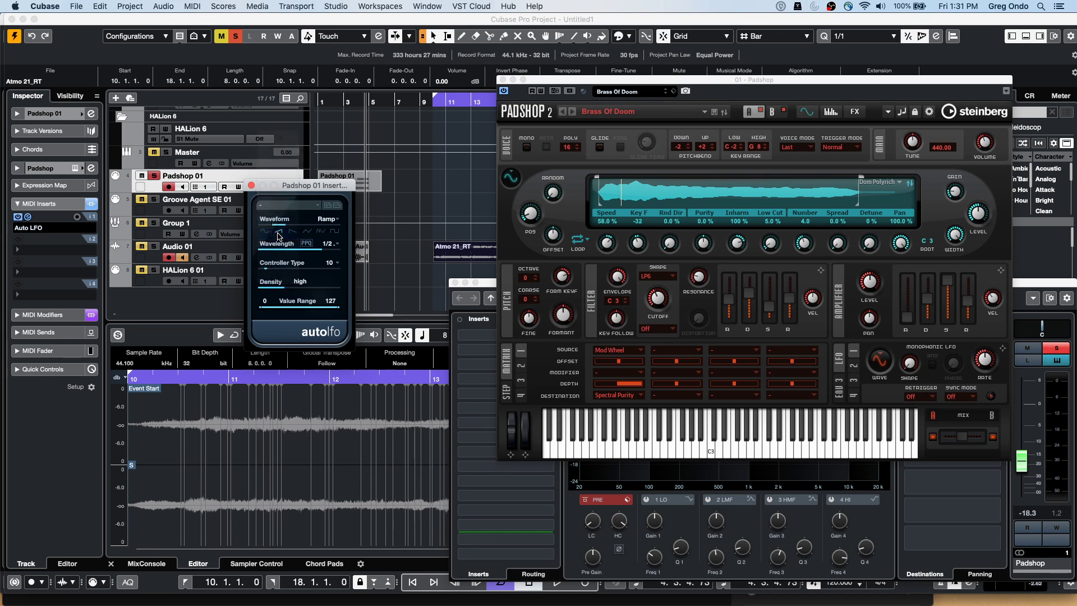
click(332, 263)
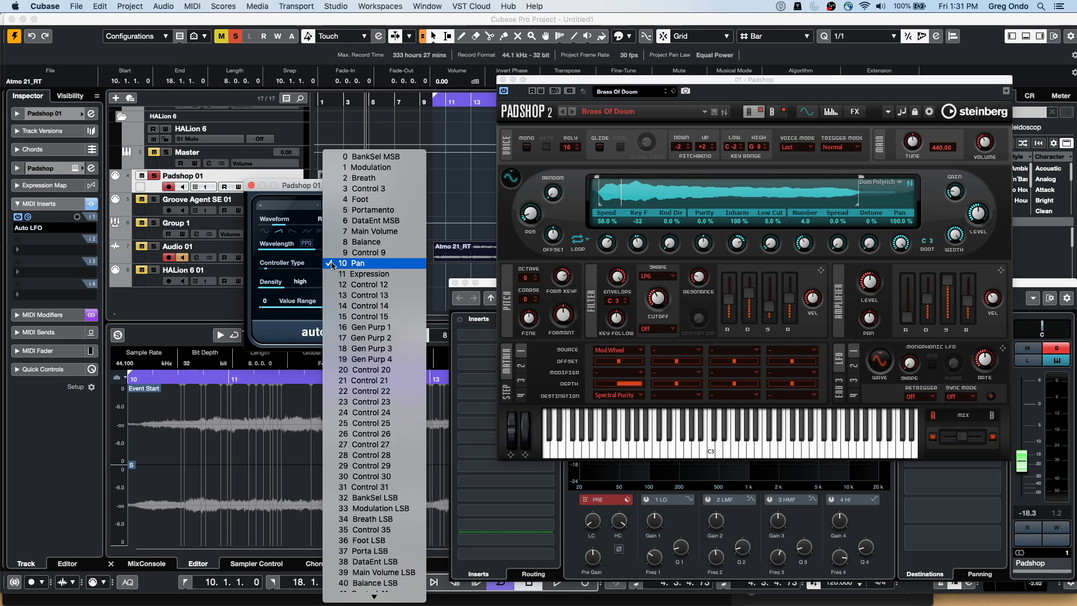
click(269, 295)
mouse_move(317, 310)
mouse_down()
mouse_move(280, 308)
mouse_move(302, 307)
mouse_up()
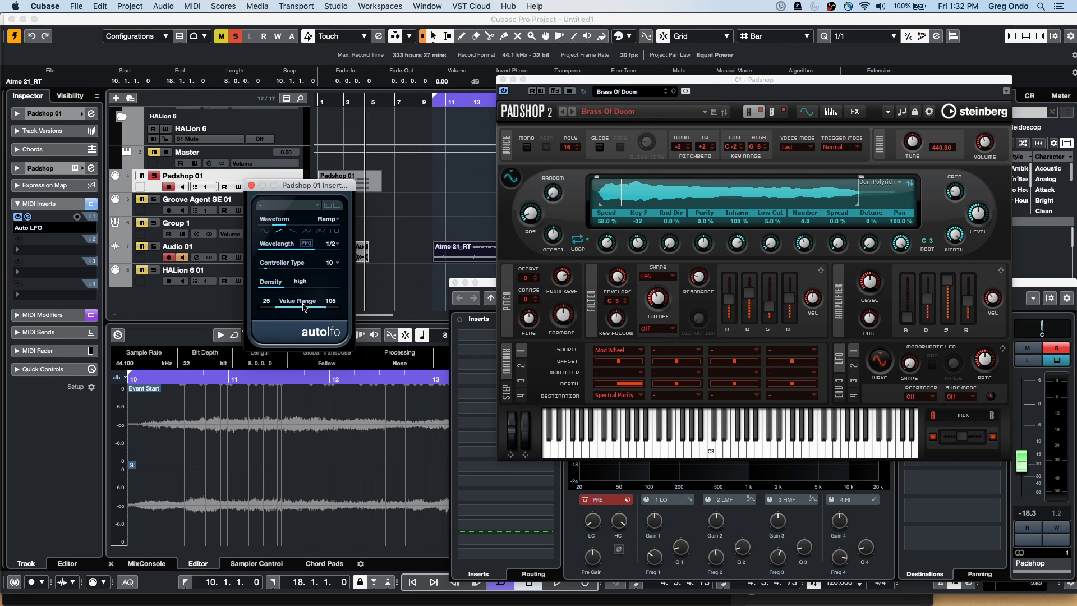
Close the Auto LFO window, then view the HALion 6 and Group 1 track context menus
click(382, 93)
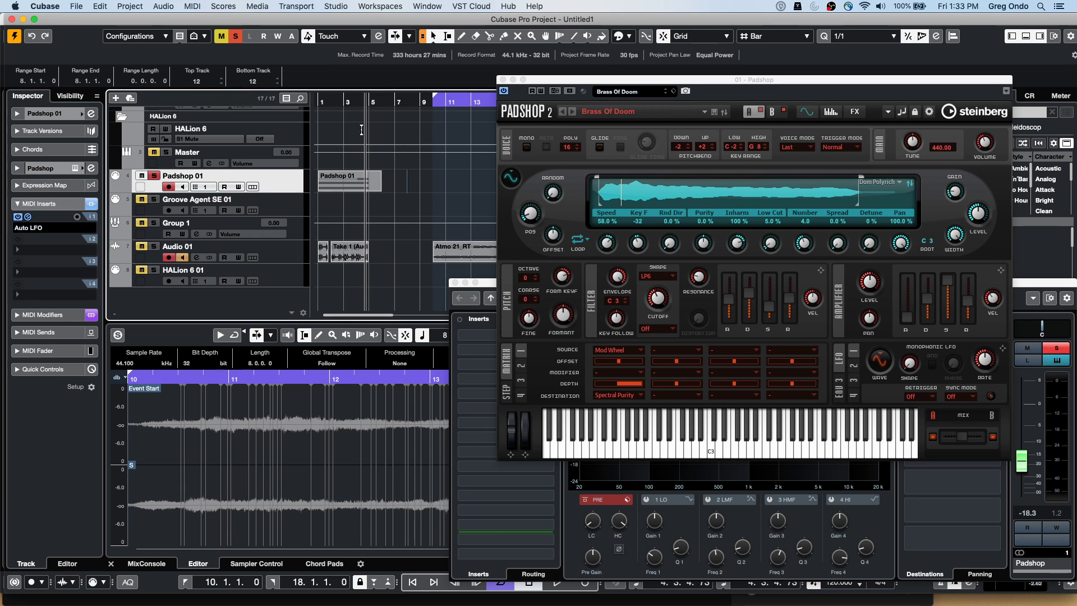
right_click(285, 134)
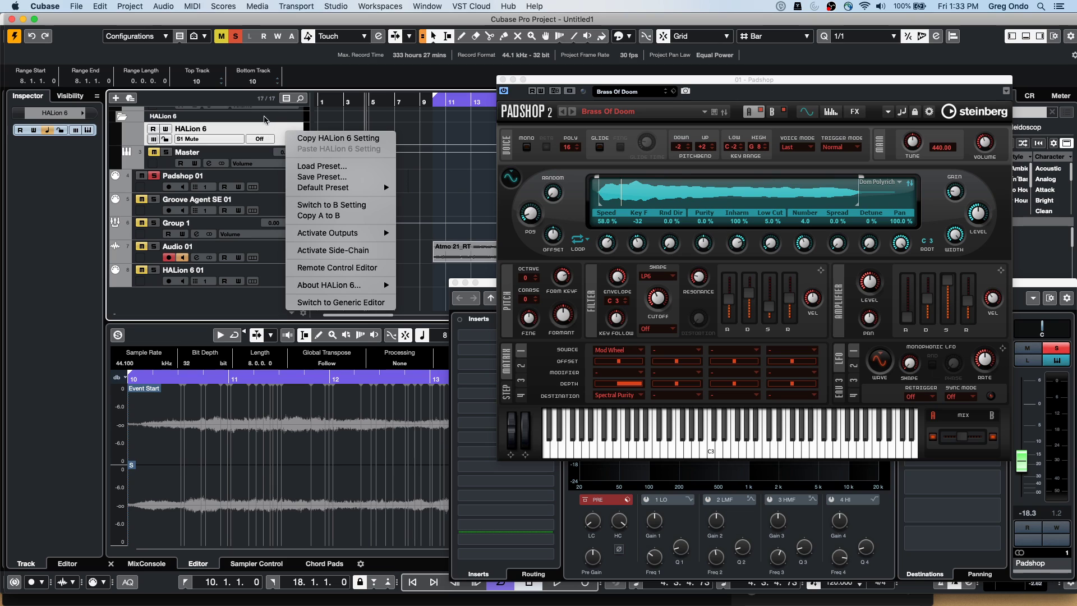
click(256, 225)
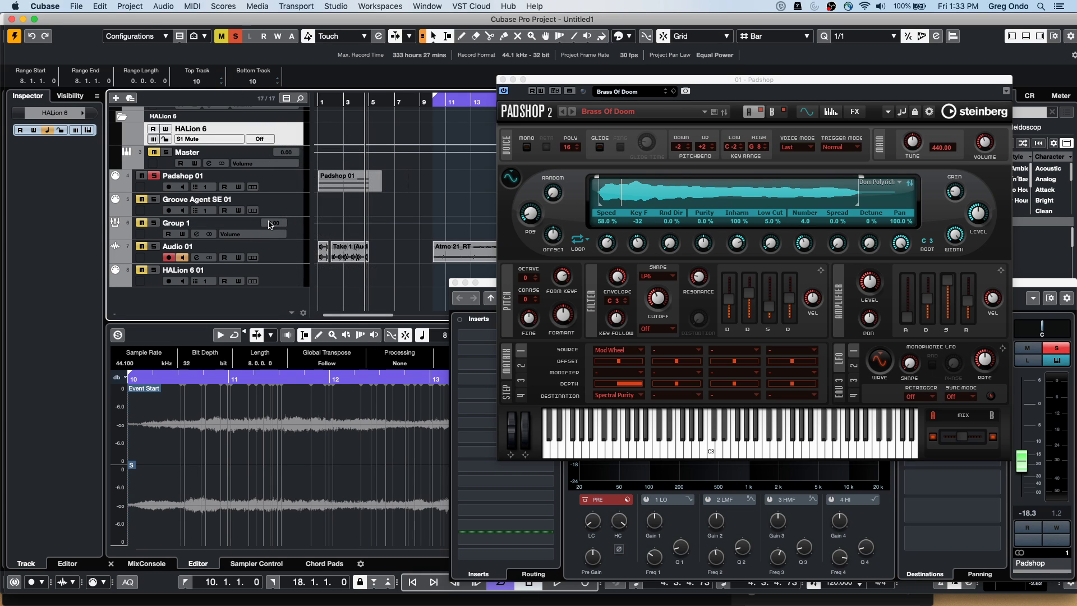
right_click(296, 226)
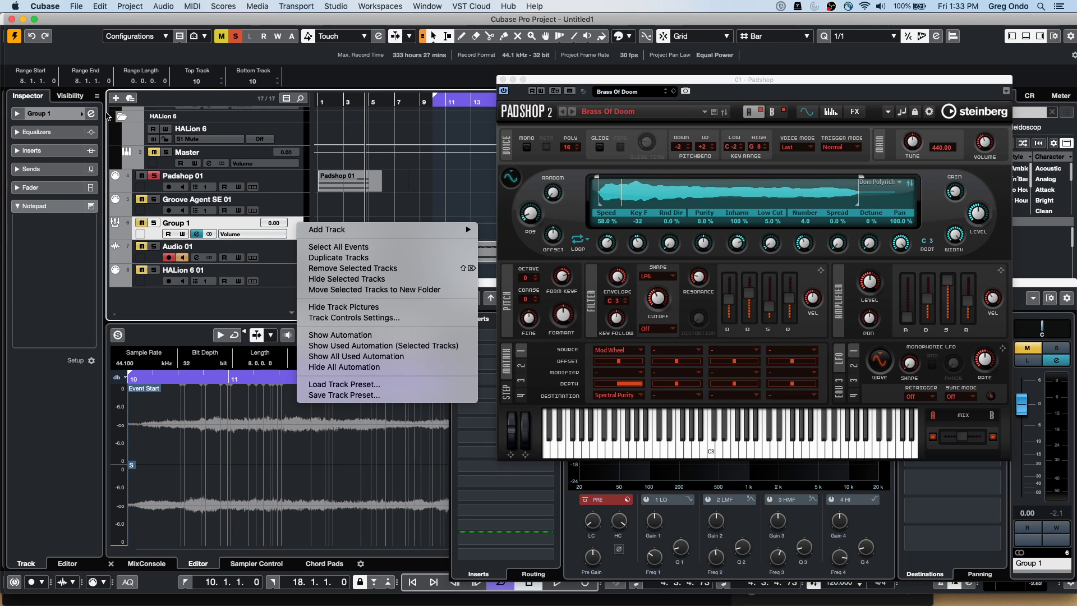
Add a Signature track to the project from More Tracks
click(116, 98)
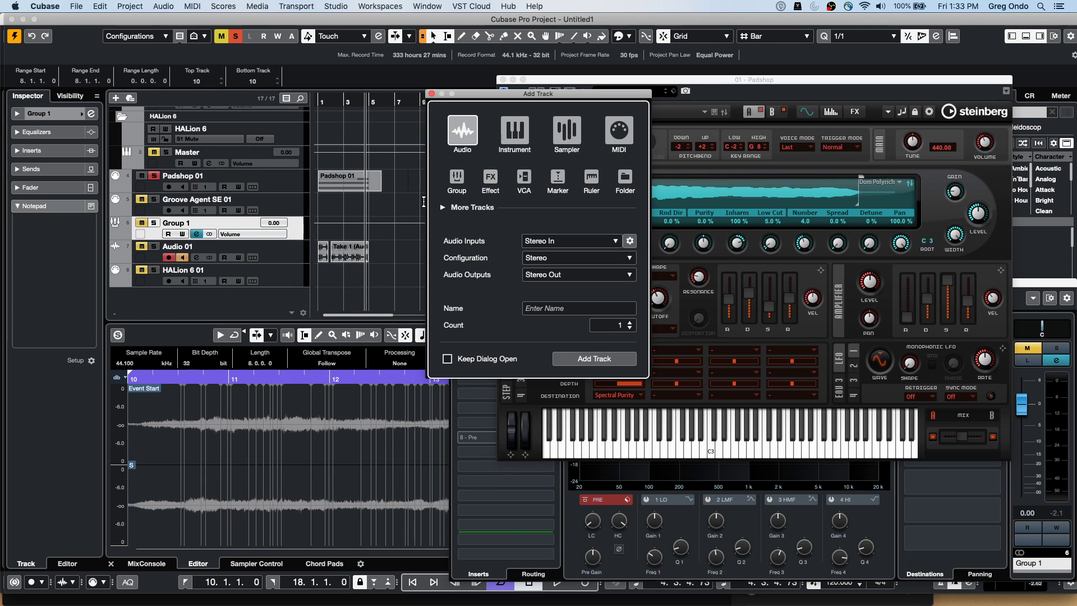
click(453, 209)
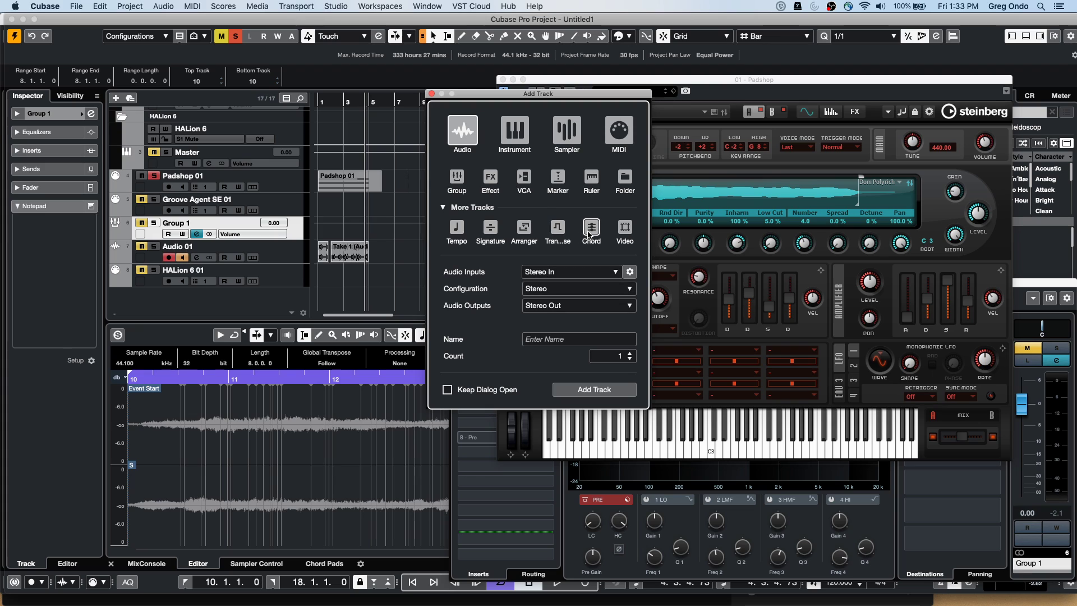
click(490, 227)
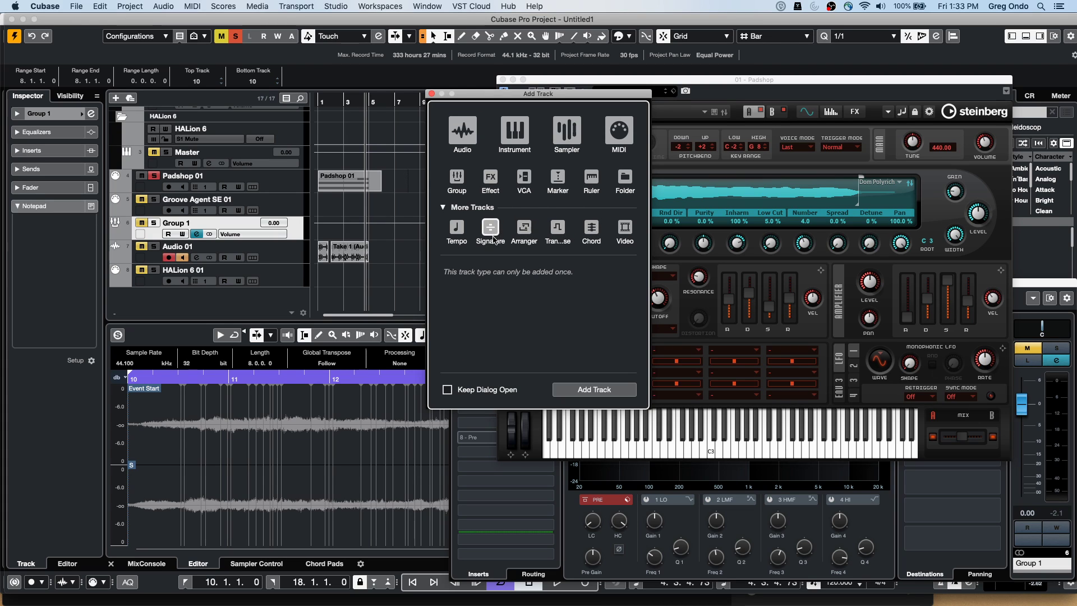
click(583, 389)
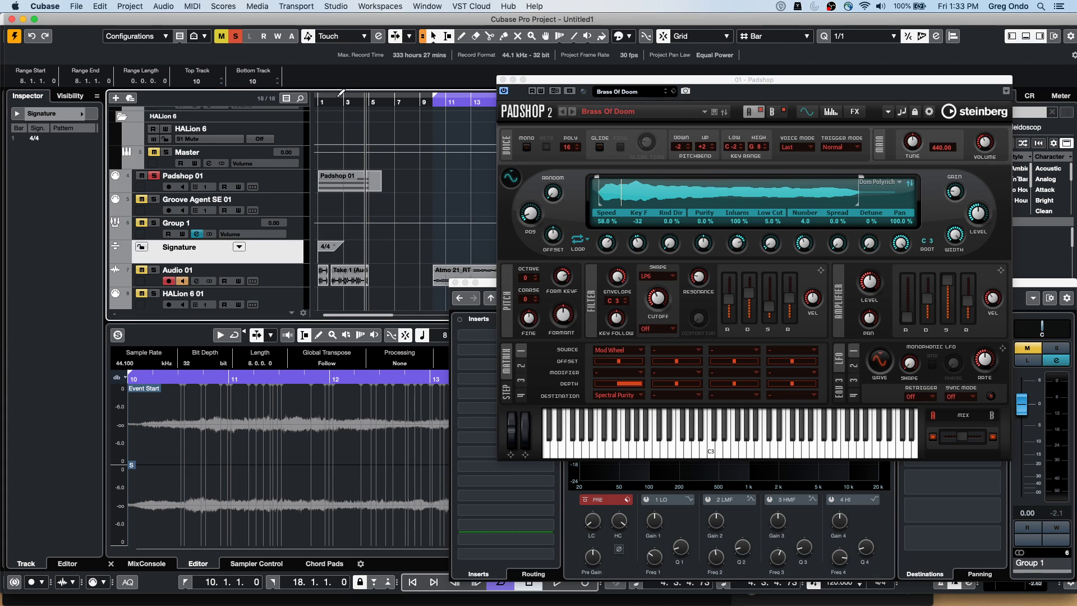
Zoom in on bars 3–4 and switch to the Draw tool
drag(339, 108, 342, 168)
right_click(386, 253)
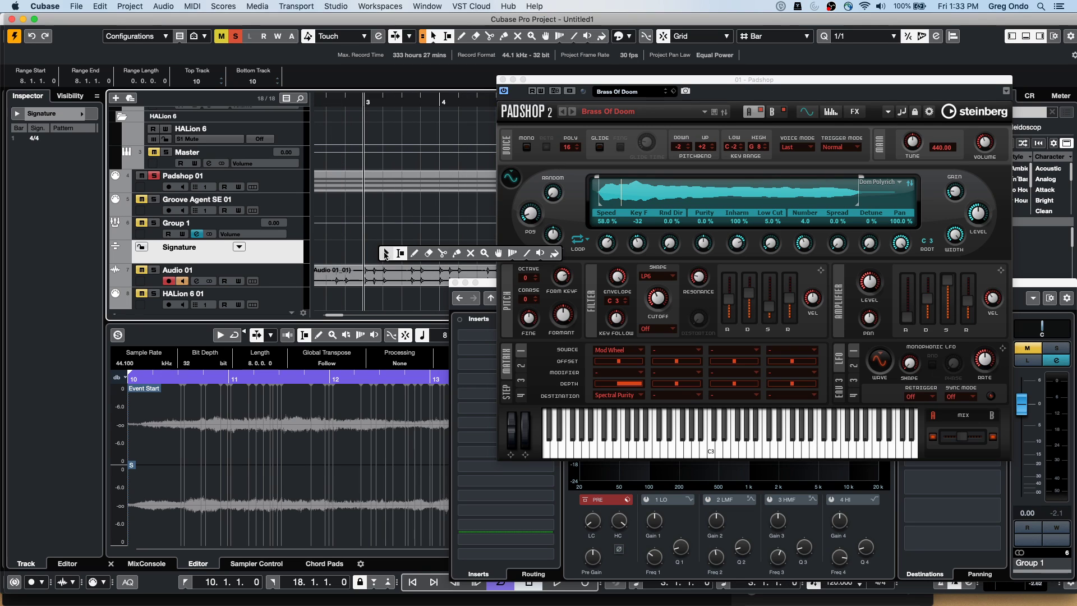
click(413, 252)
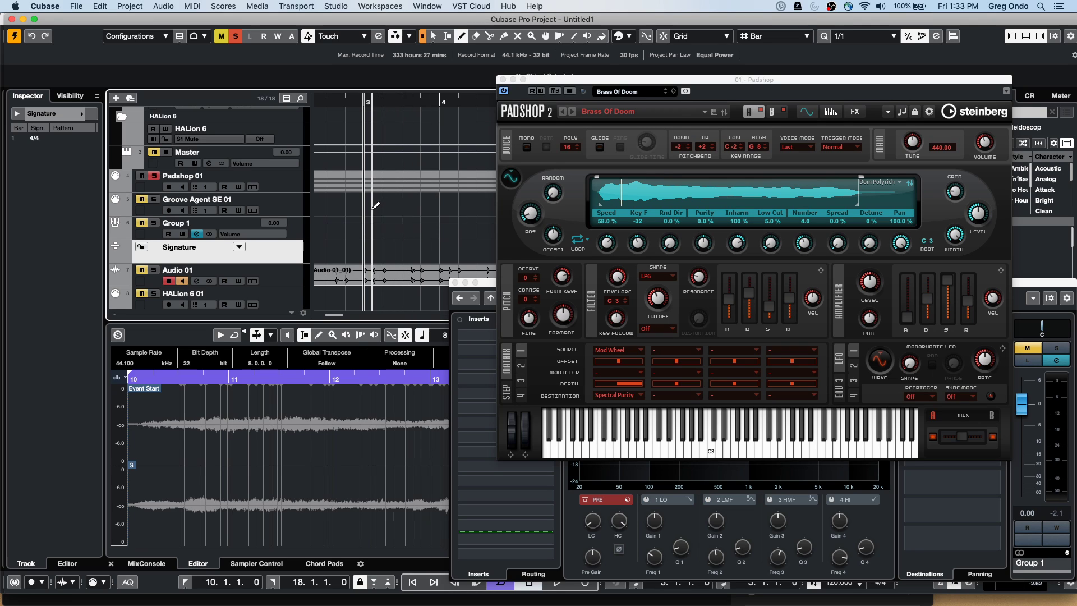
Draw signature events at bars 3 and 4, then return to the Object Selection tool
click(391, 247)
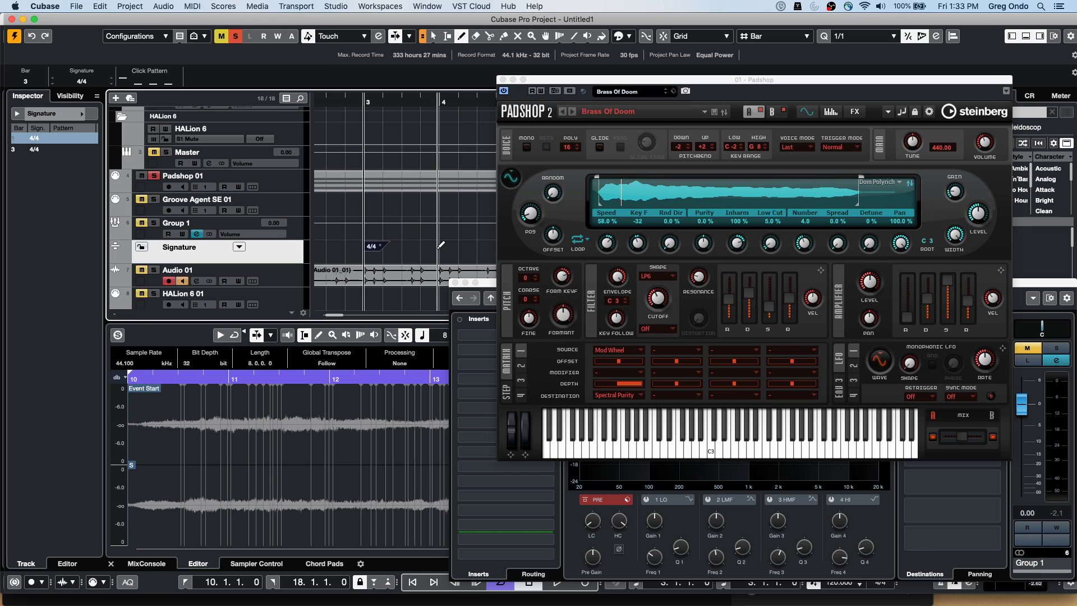
click(454, 248)
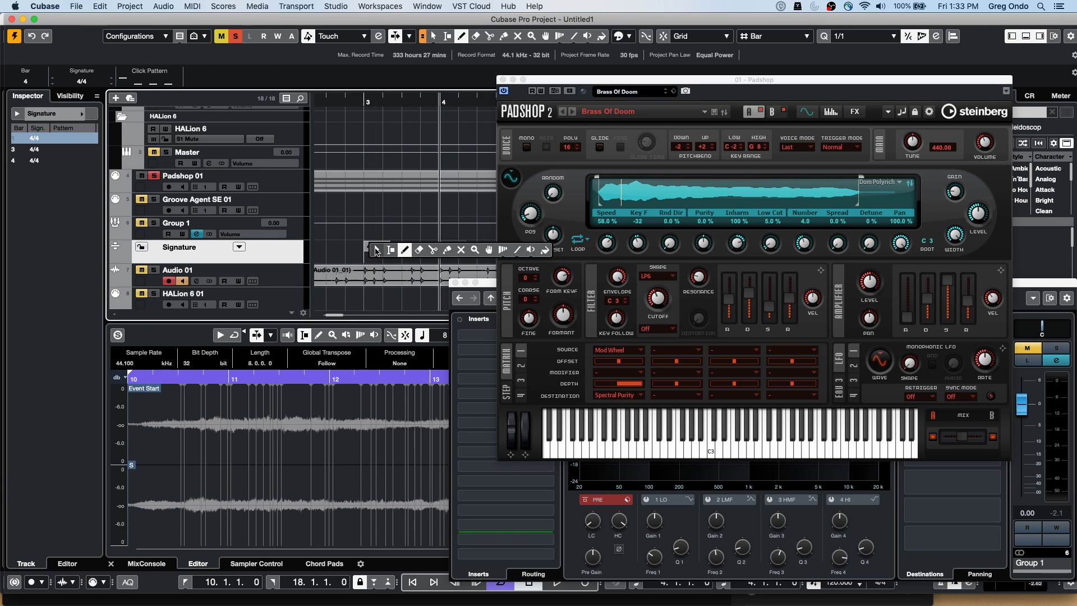
key(1)
Change the bar-3 signature event to 3/4 and briefly view its click pattern
click(375, 247)
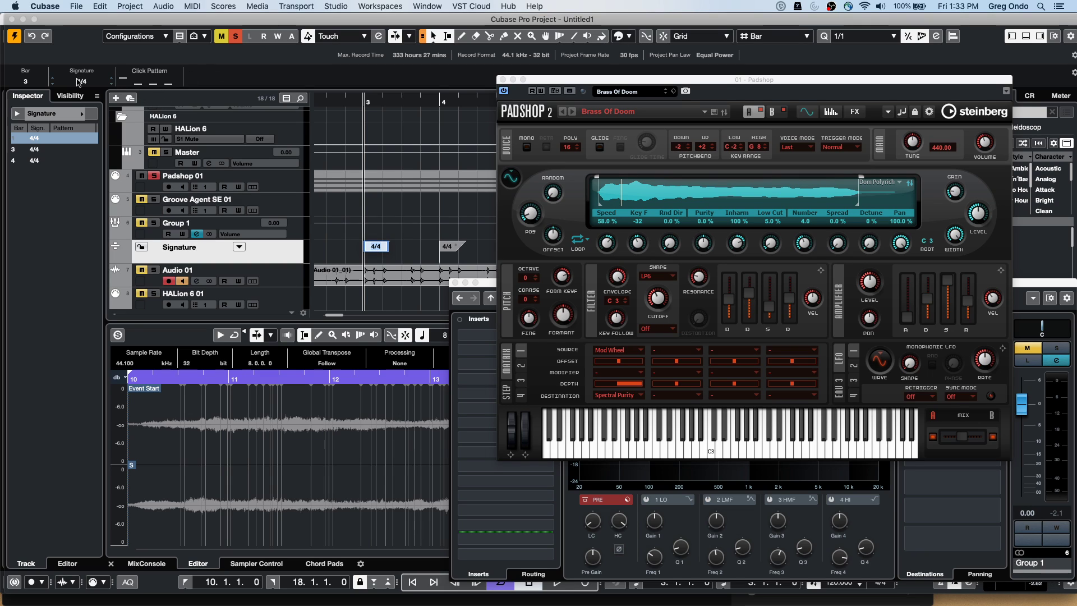
click(81, 81)
text(3/4)
key(Return)
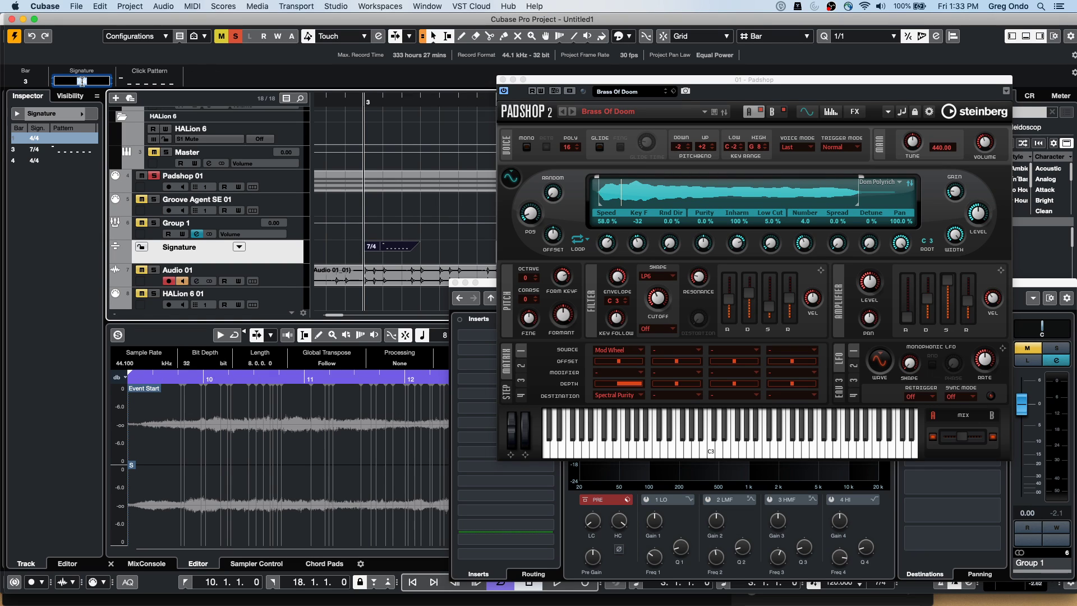
click(135, 84)
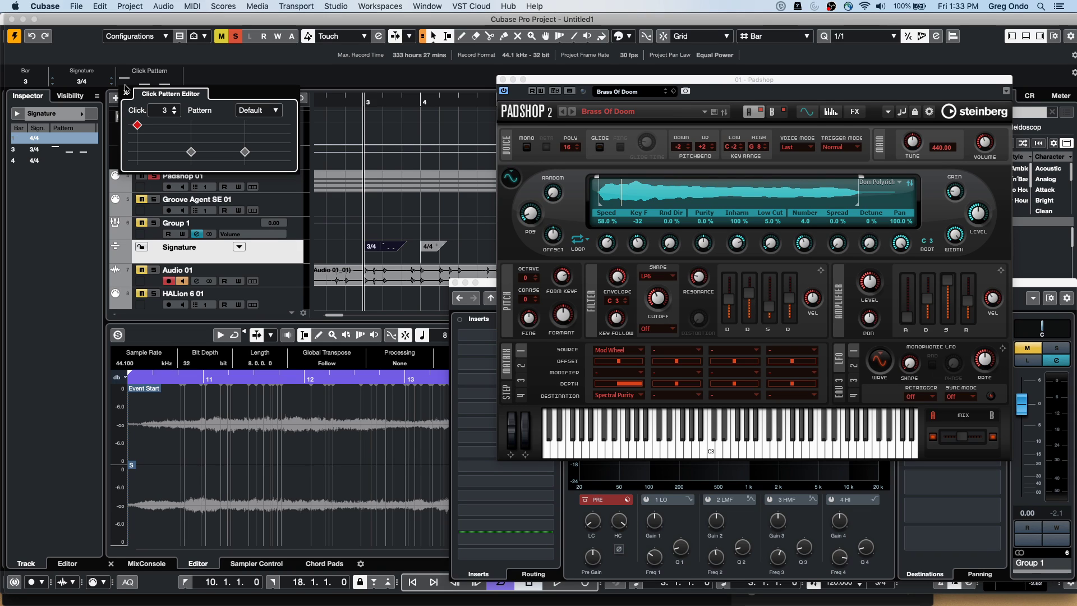
click(338, 246)
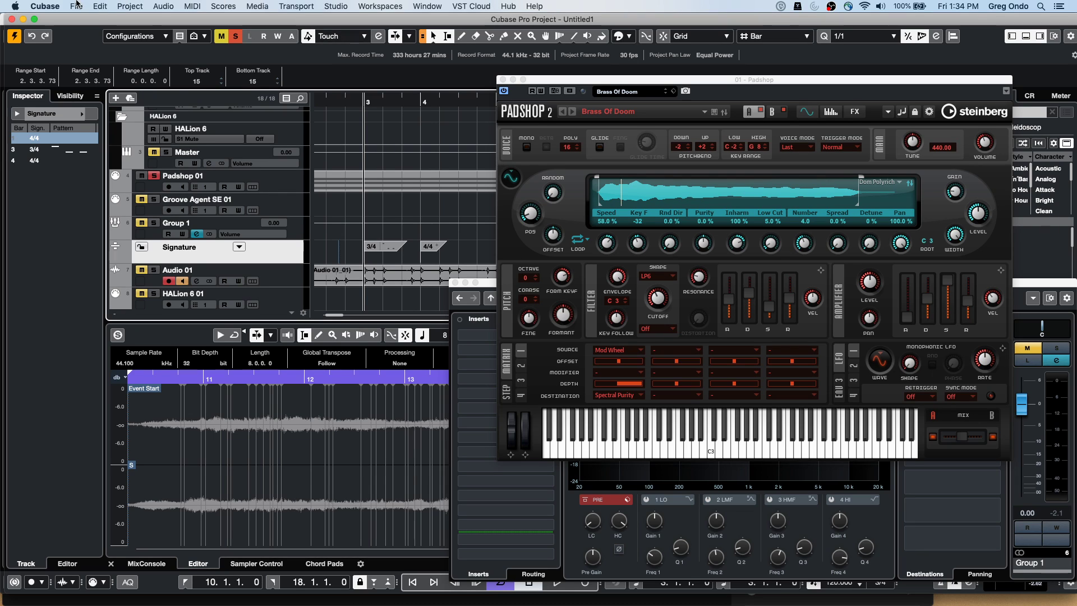
Open 'Amos Moses - GO' from File > Recent Projects and activate it
click(76, 6)
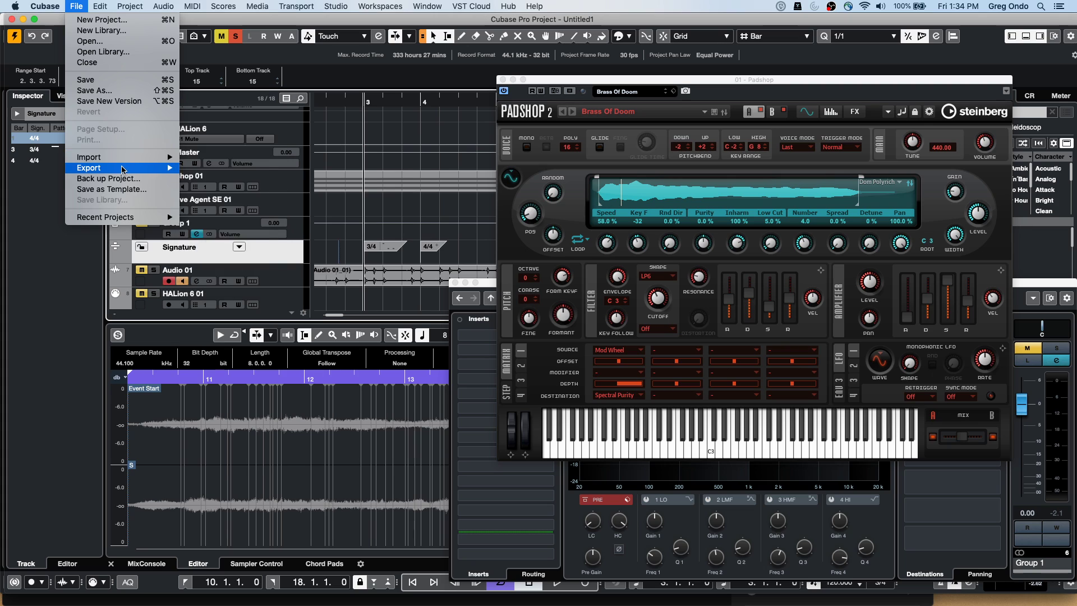
mouse_move(122, 170)
mouse_move(163, 217)
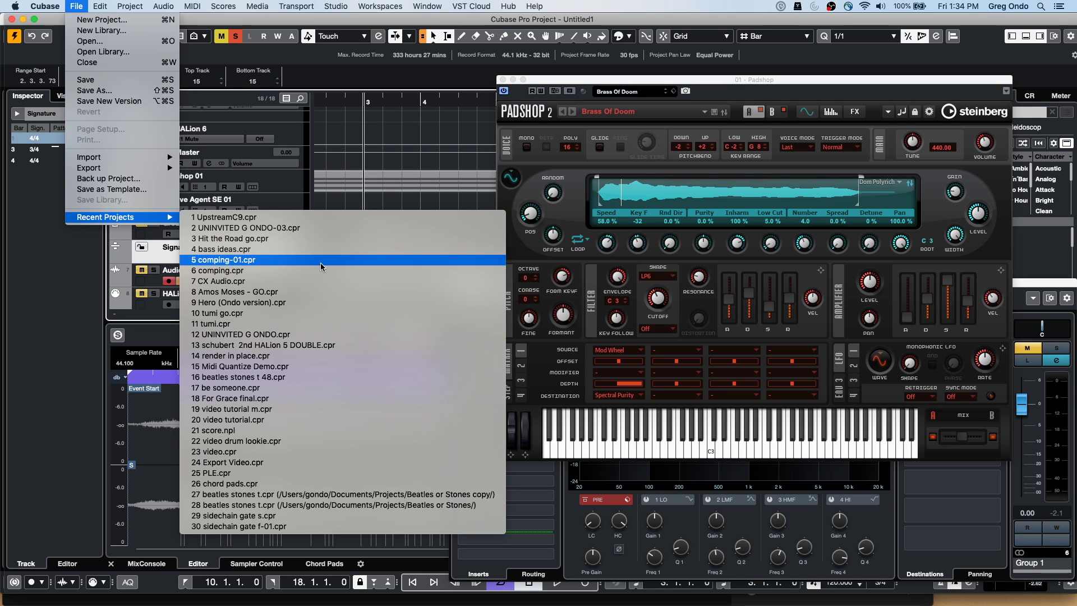
click(324, 285)
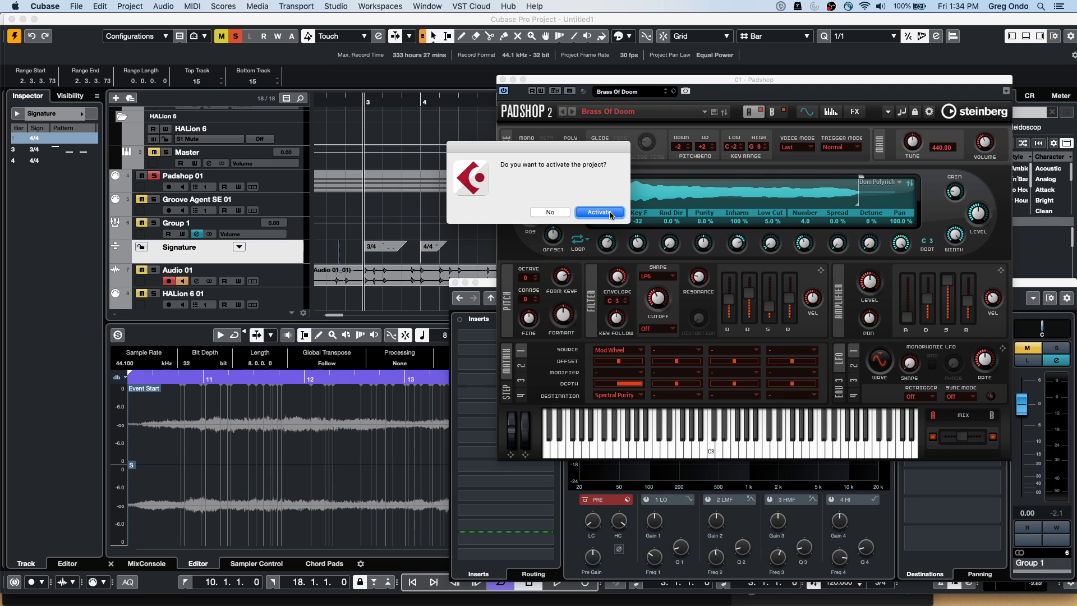
click(599, 212)
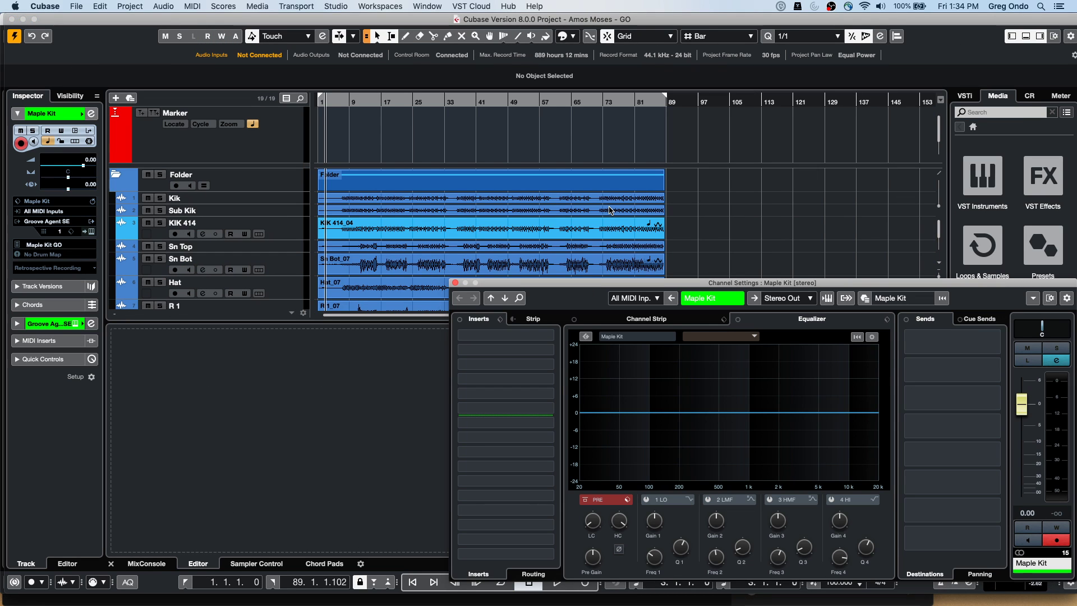
Close the Maple Kit channel settings and hide the lower zone so all tracks show
click(455, 282)
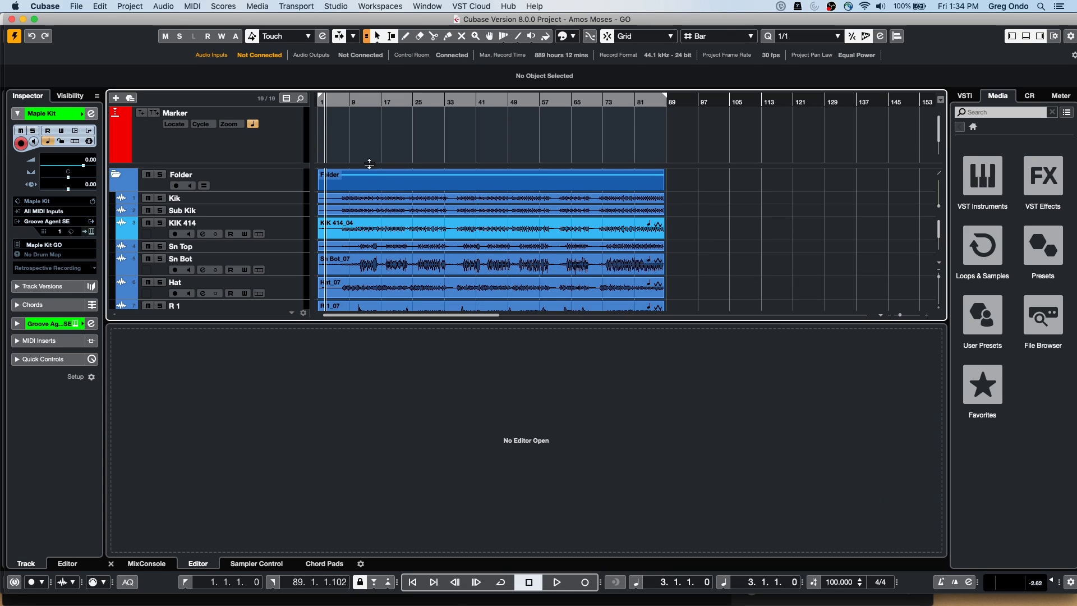
click(366, 104)
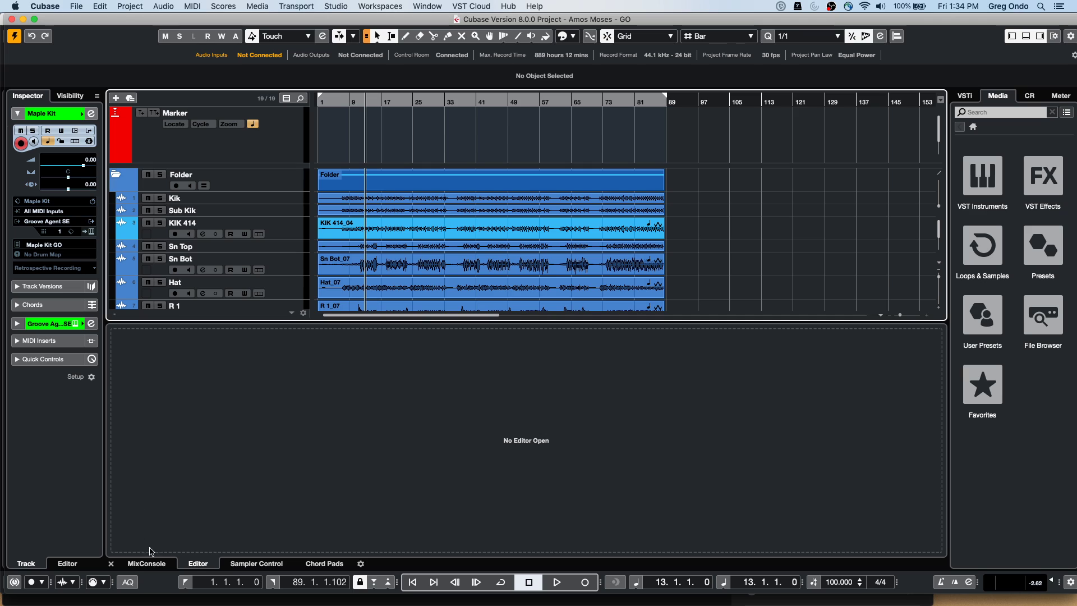
click(1026, 36)
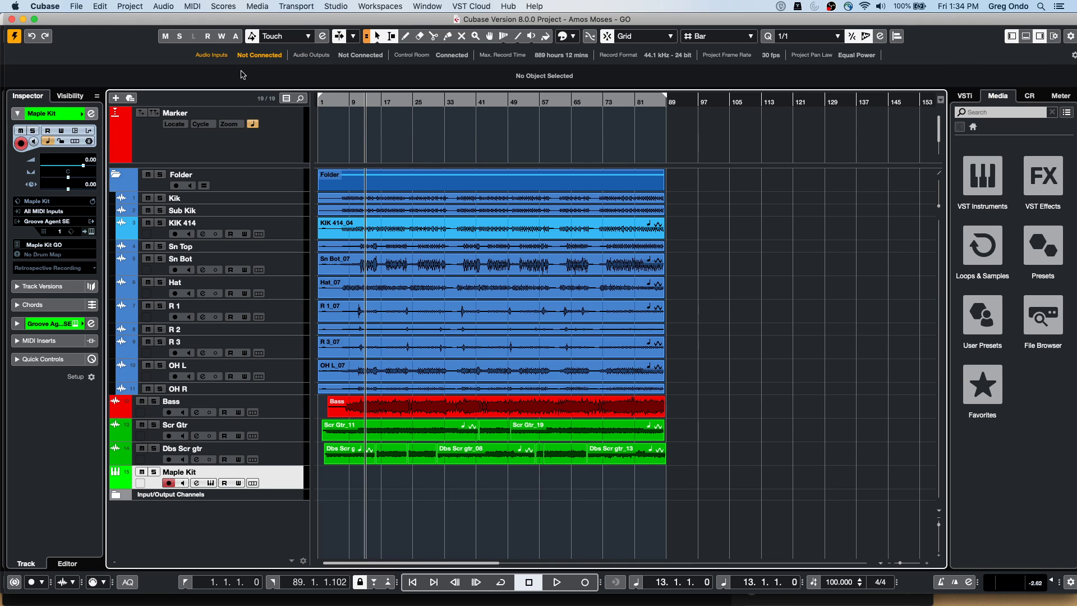
Try several range selections, ending with a range across all tracks from bar 16 to about 29
drag(365, 176, 376, 176)
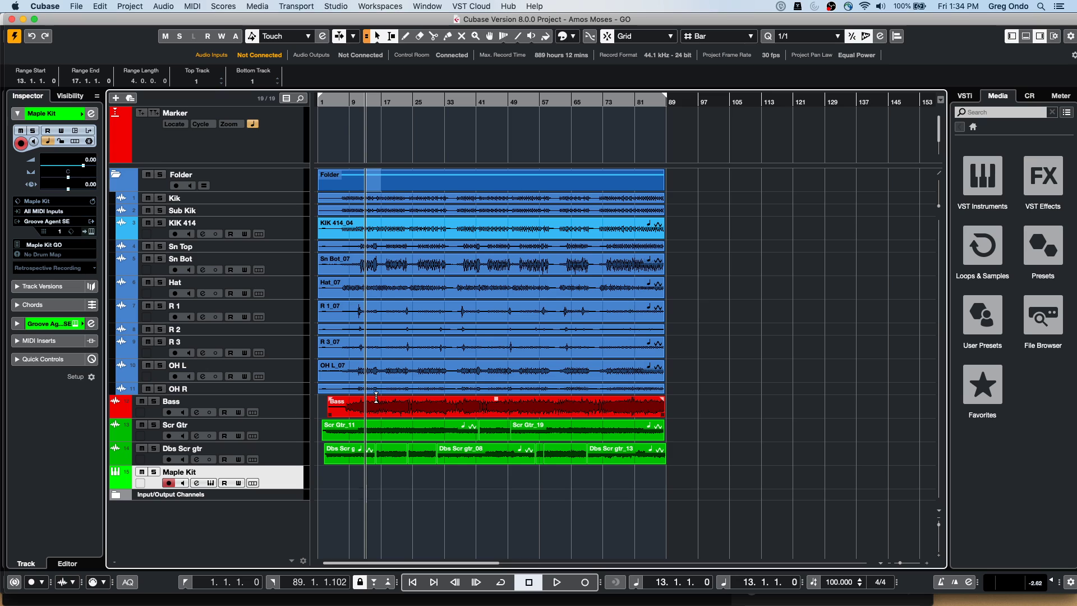
drag(376, 396, 429, 399)
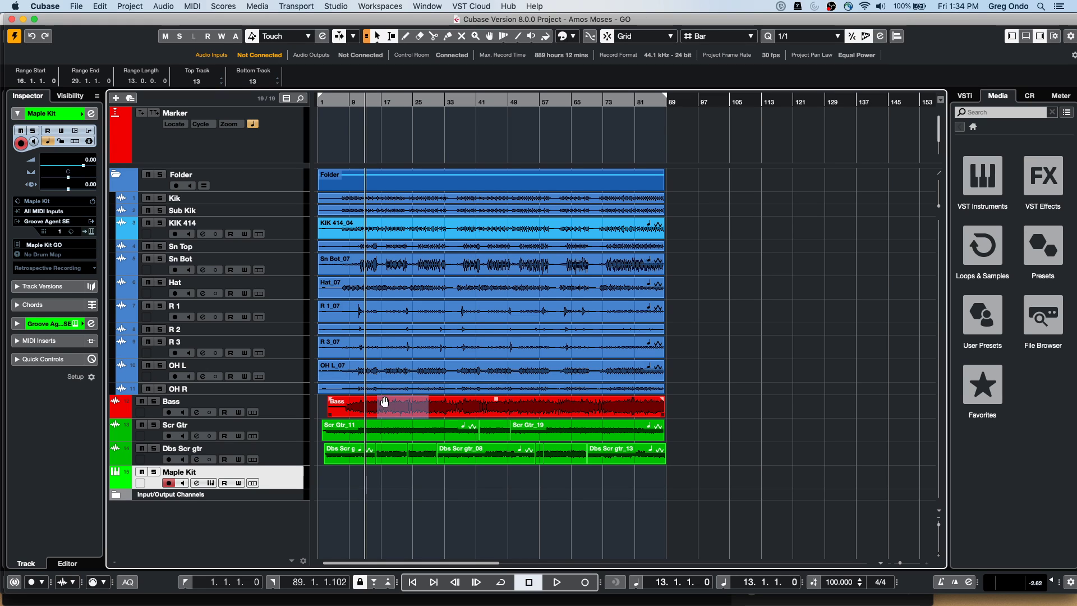
click(376, 103)
drag(377, 103, 381, 103)
drag(382, 177, 405, 181)
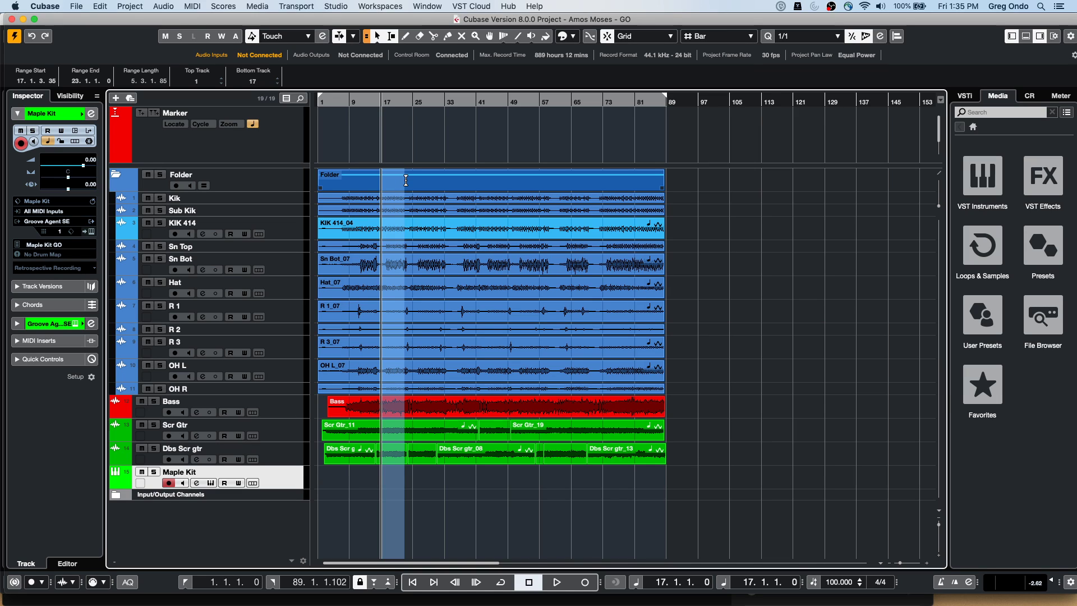
drag(406, 180, 407, 185)
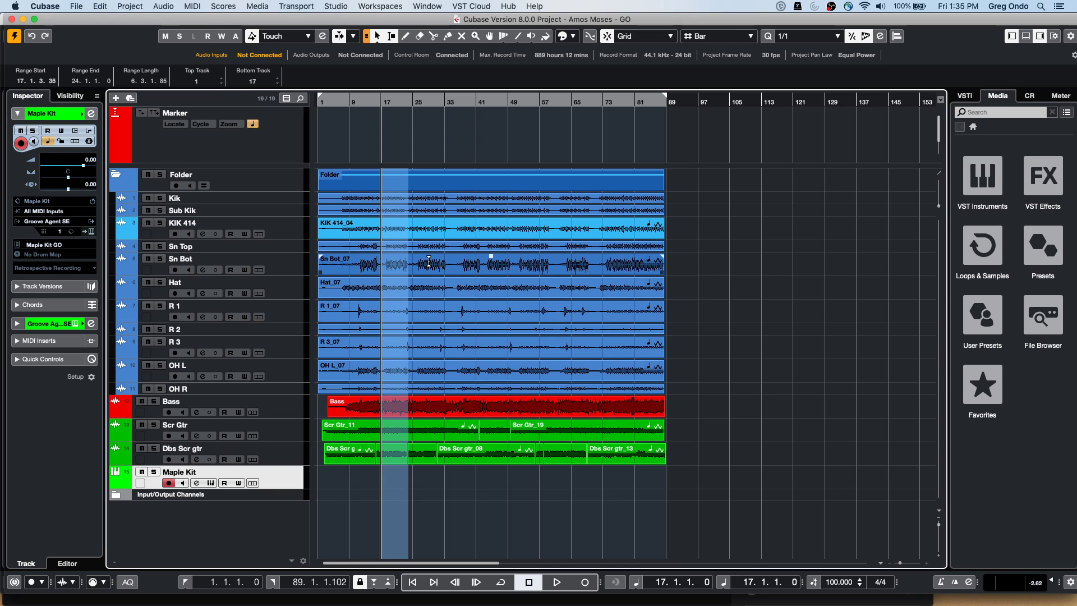
drag(429, 261, 400, 261)
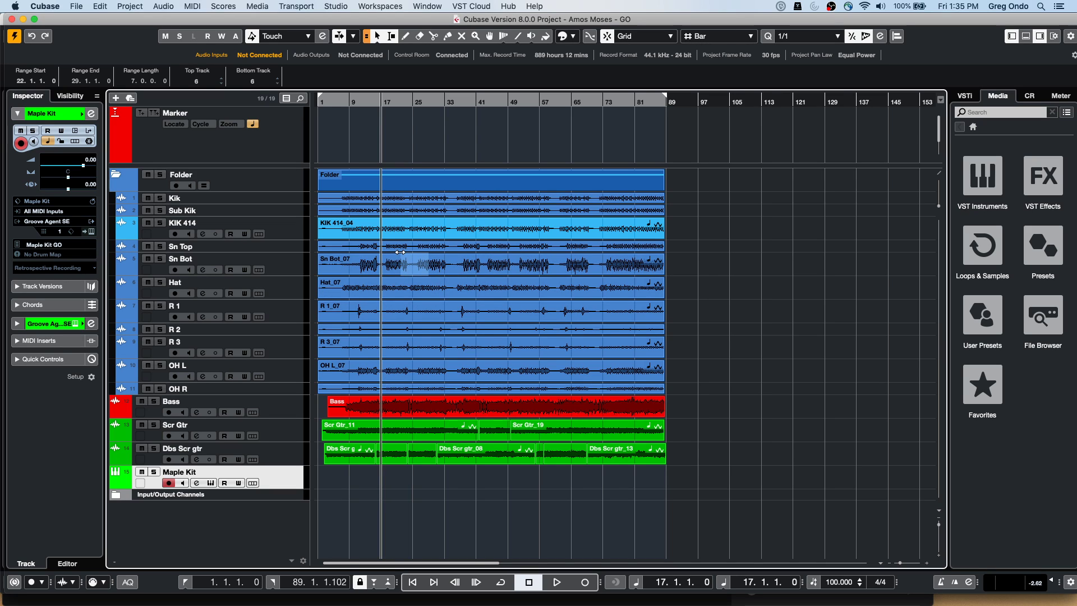
click(379, 177)
drag(379, 177, 432, 180)
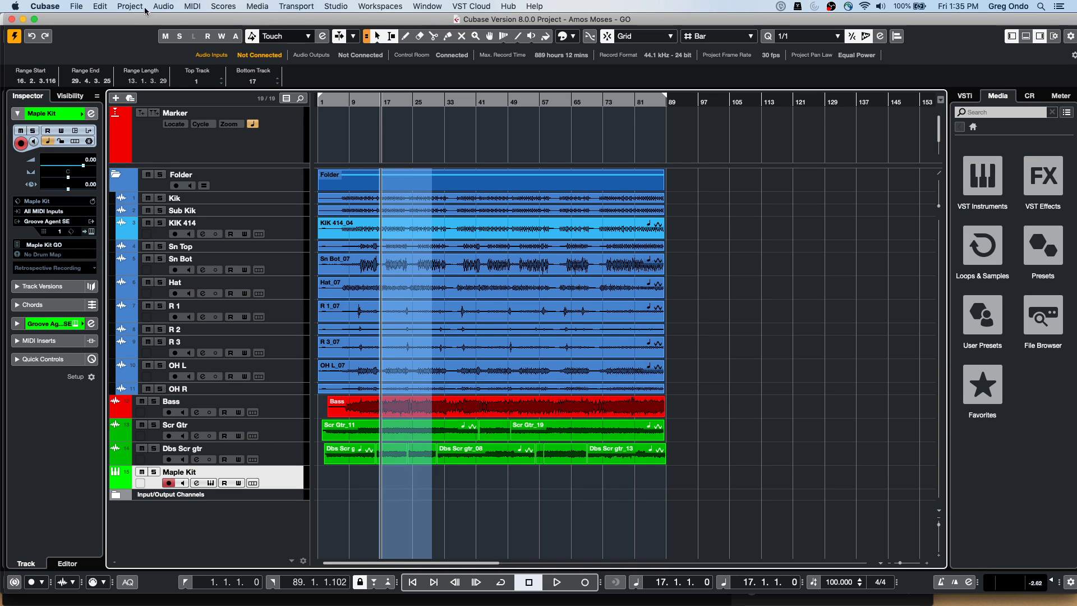
click(99, 8)
mouse_move(108, 123)
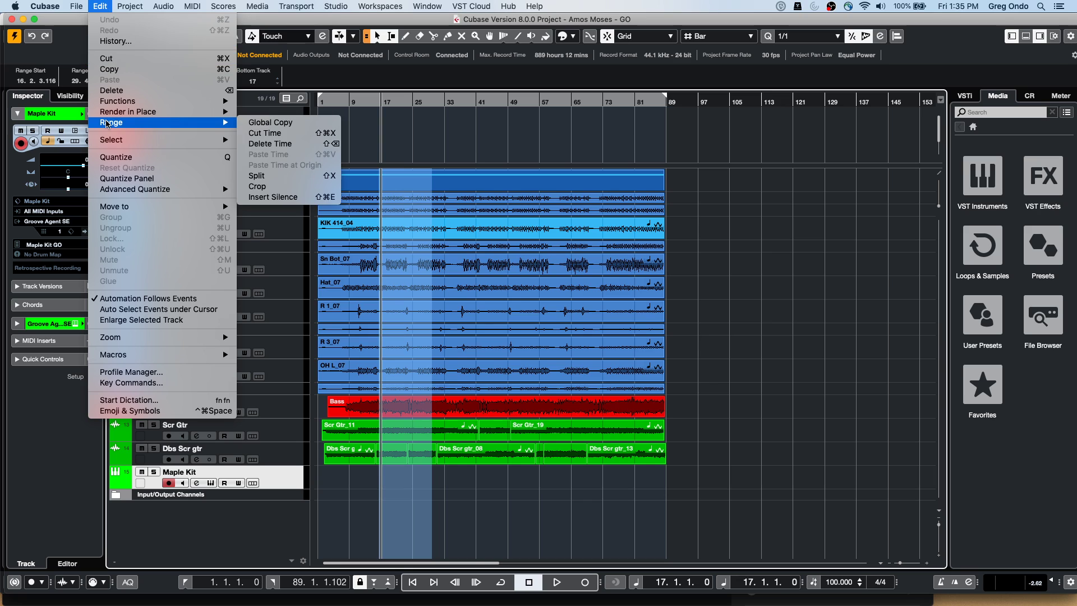
click(251, 125)
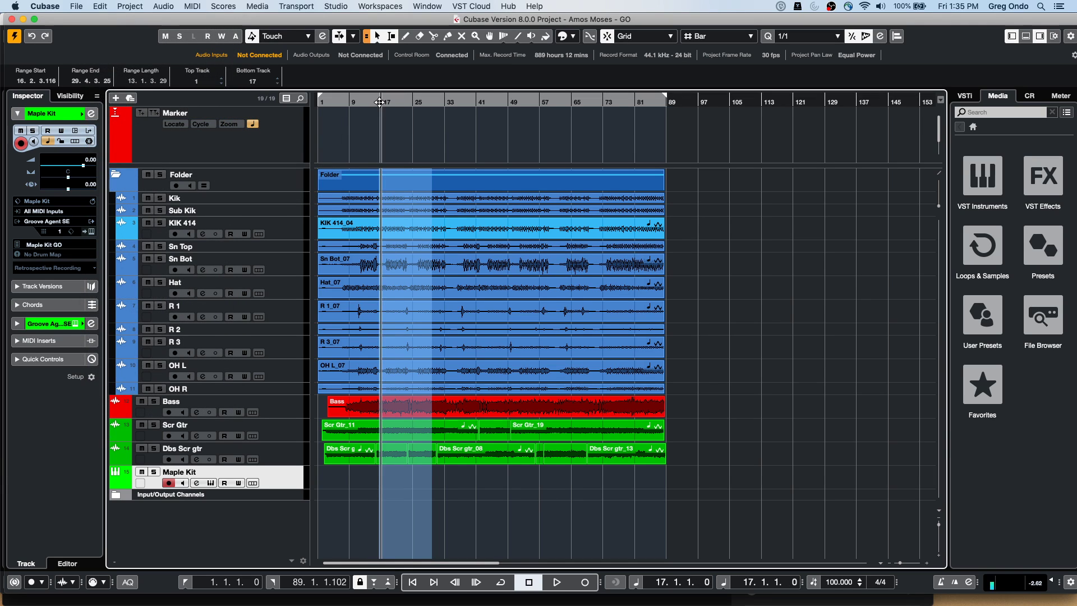
click(131, 7)
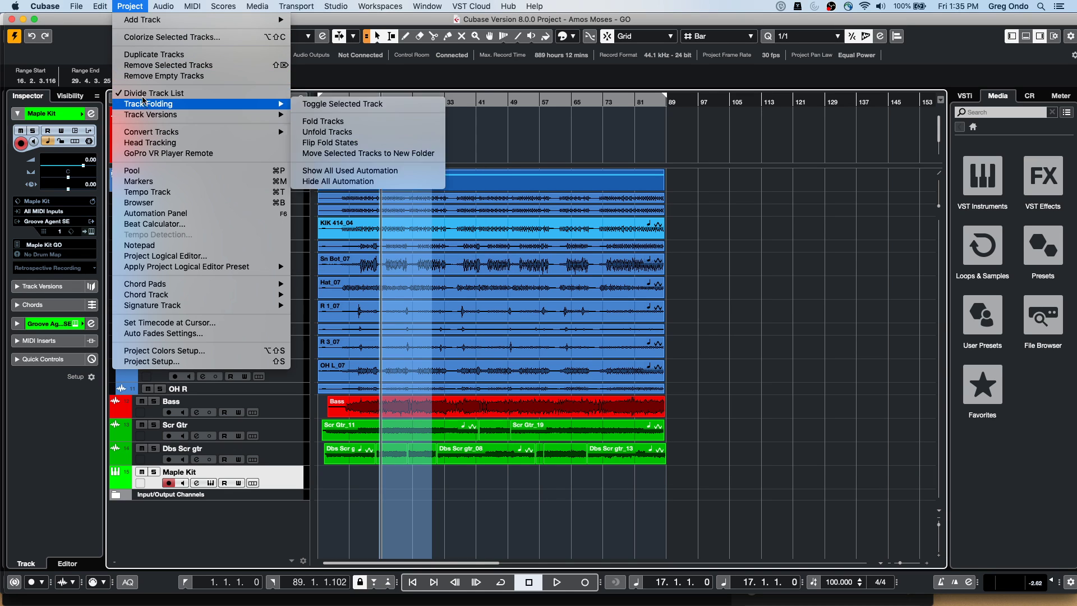
mouse_move(100, 6)
mouse_move(114, 123)
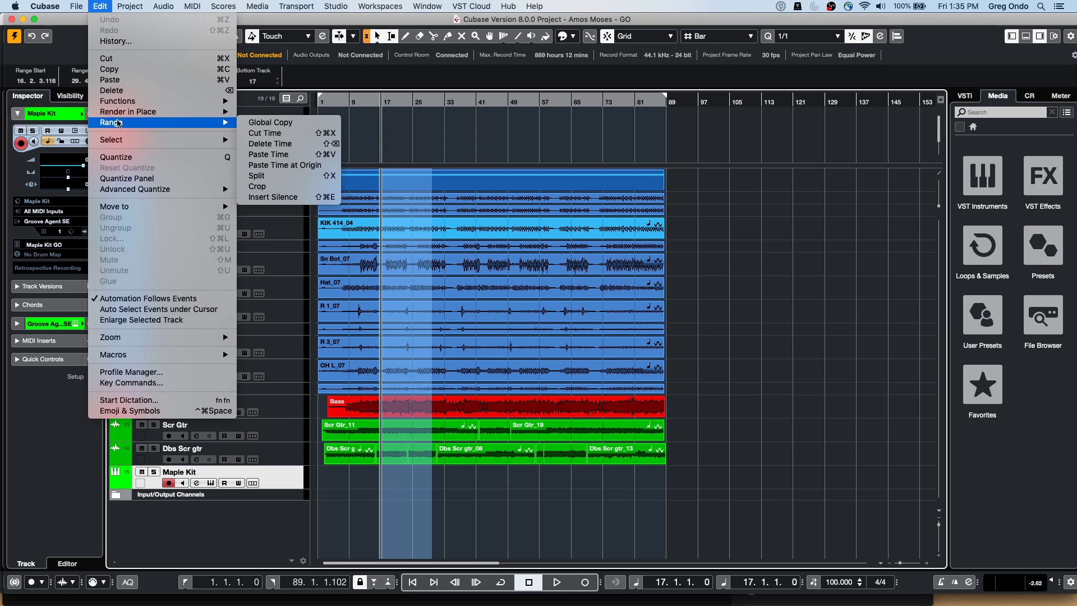
mouse_move(169, 142)
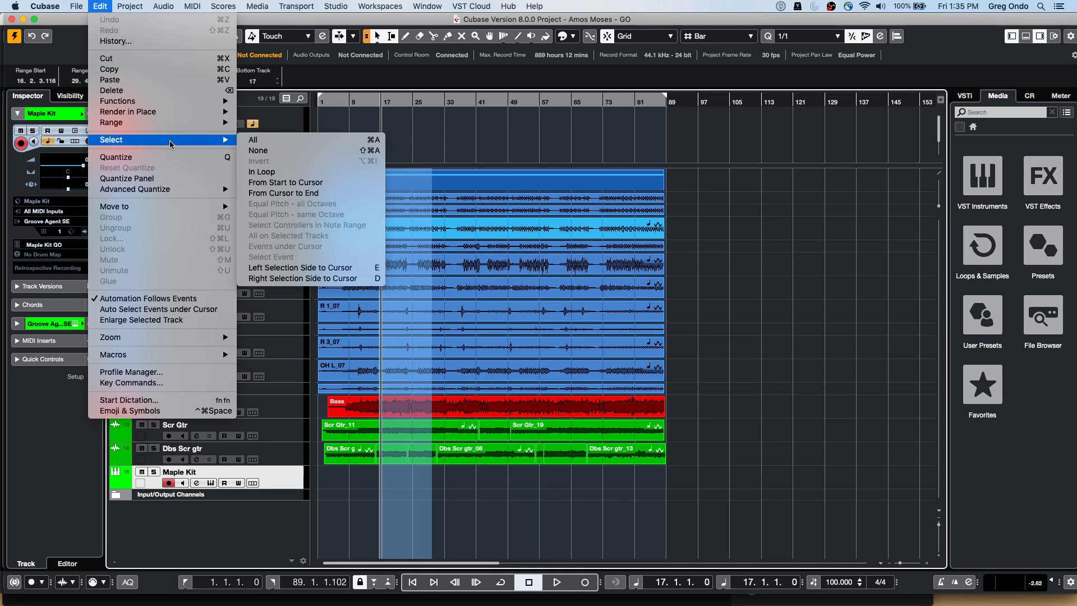
mouse_move(179, 123)
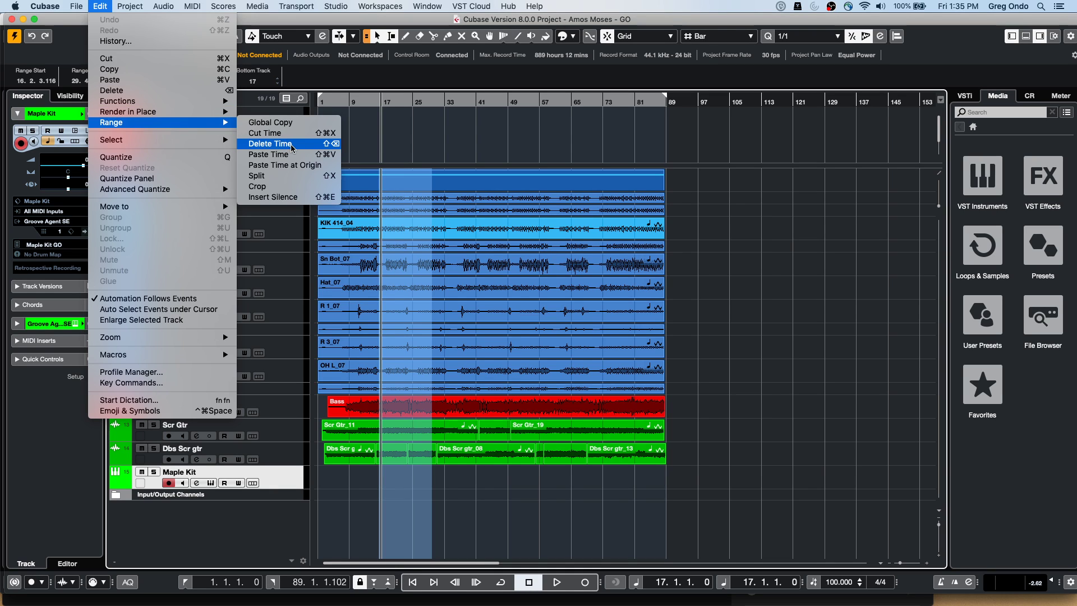
click(269, 155)
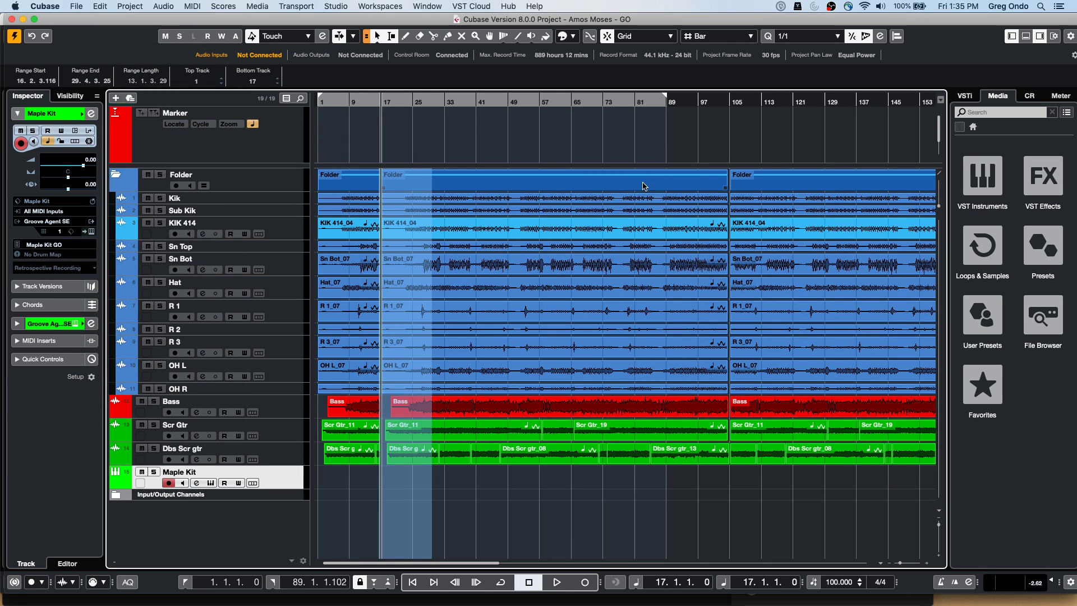
key(super+z)
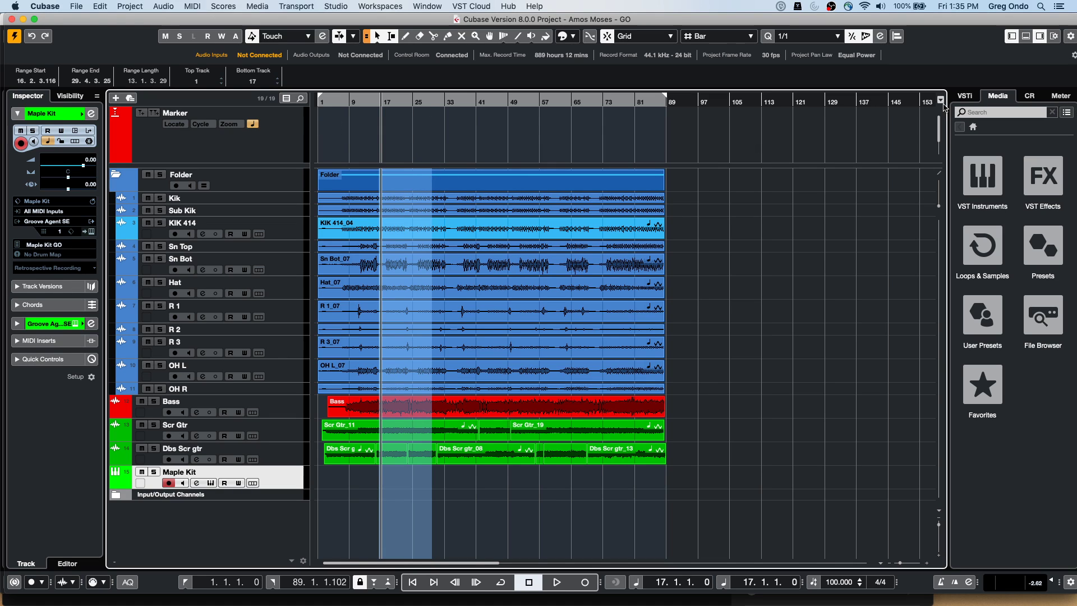
Turn off Divide Track List, place the cursor at bar 34, and range-select bars 23–49 across all tracks
click(940, 177)
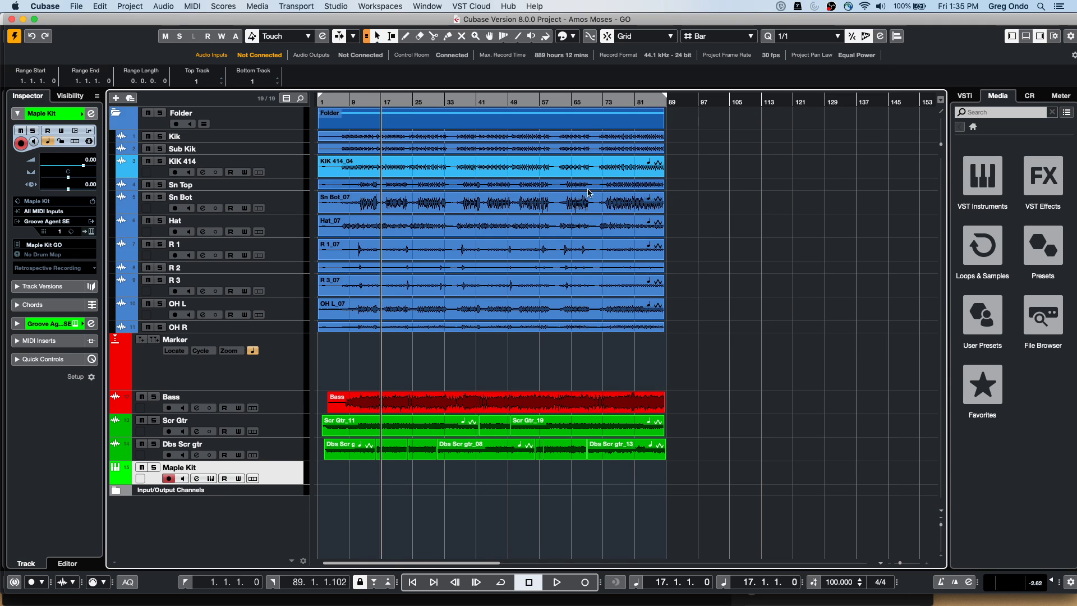
drag(381, 443, 449, 258)
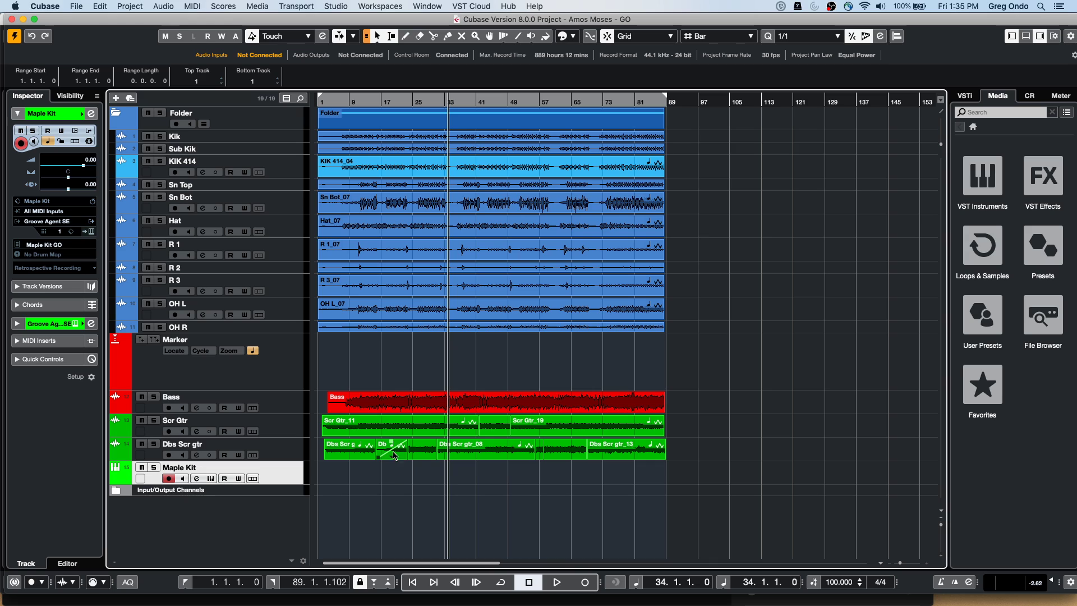
drag(408, 439, 510, 443)
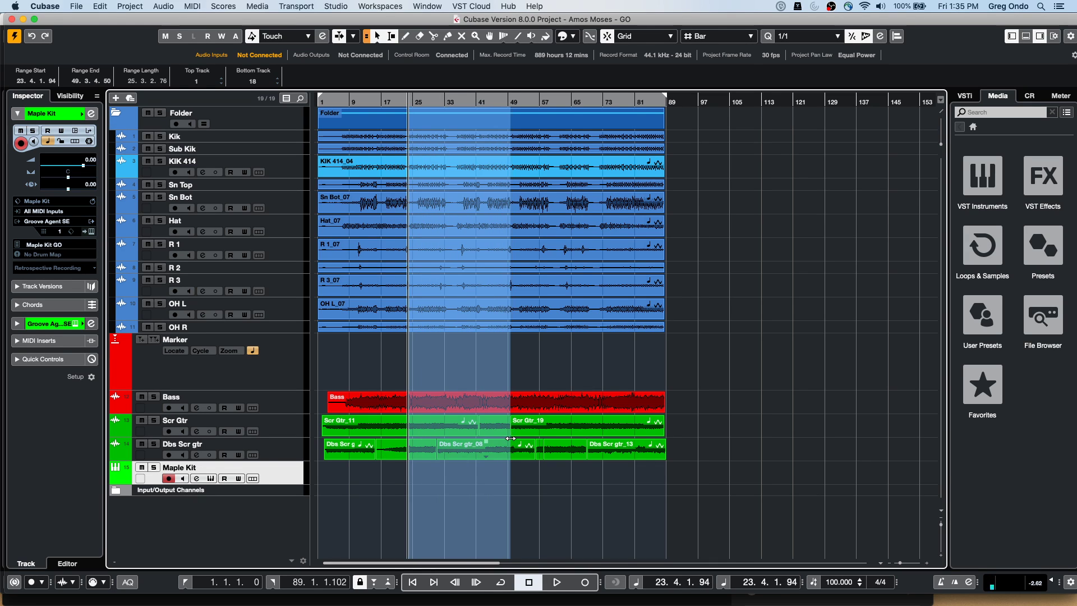
click(102, 7)
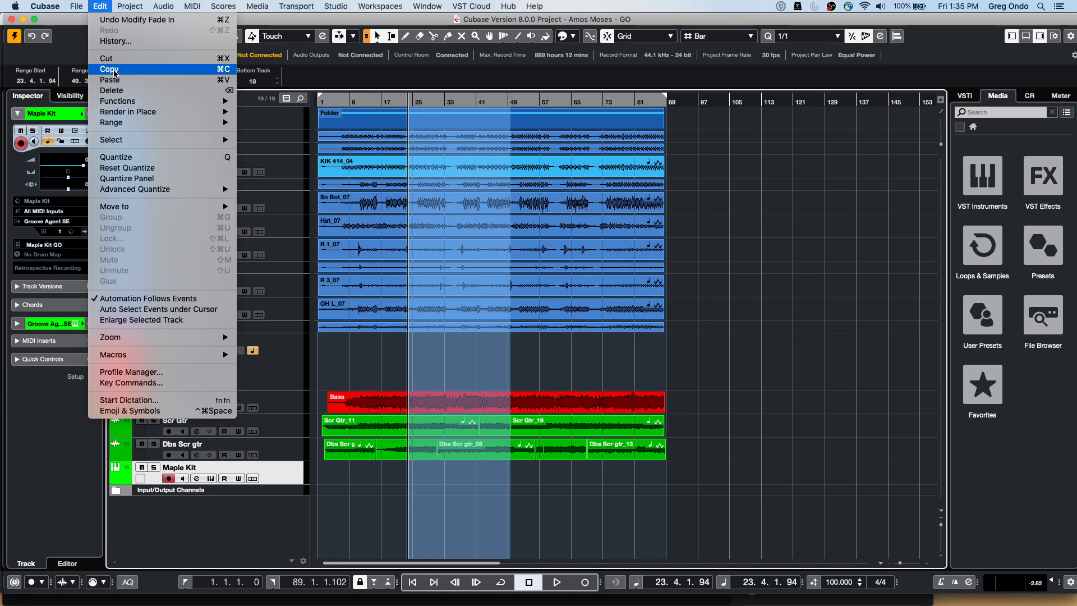
Copy the selected range and paste it at bar 24
click(114, 69)
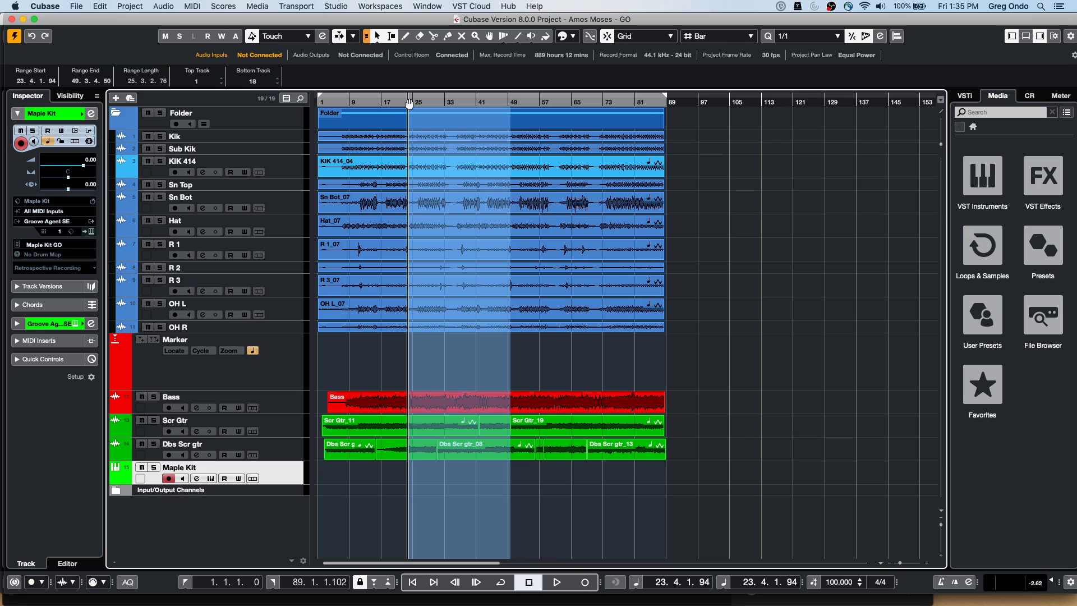
click(410, 100)
click(409, 99)
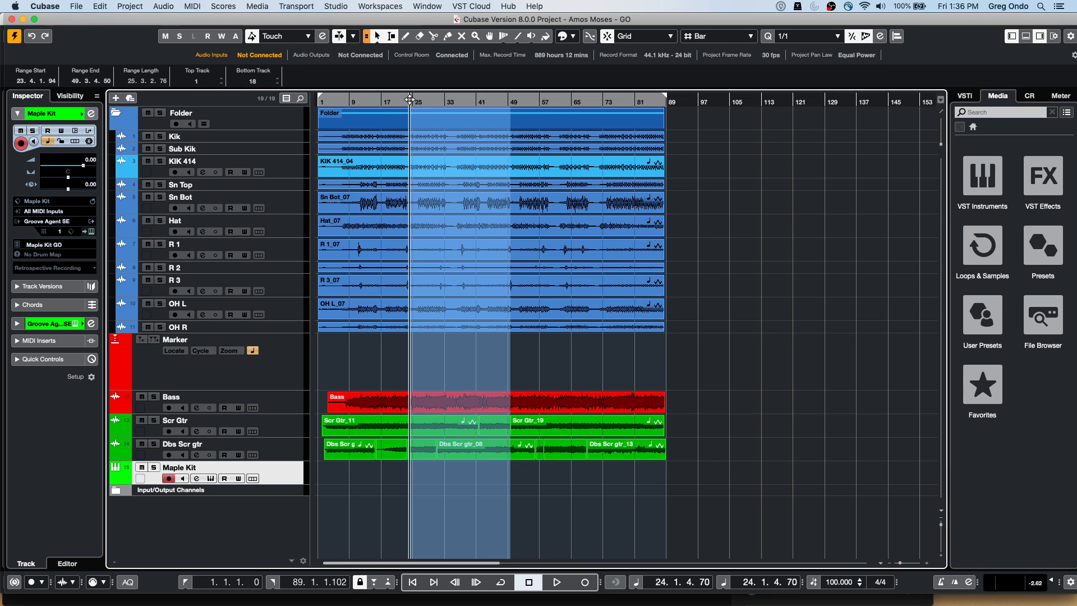
click(108, 5)
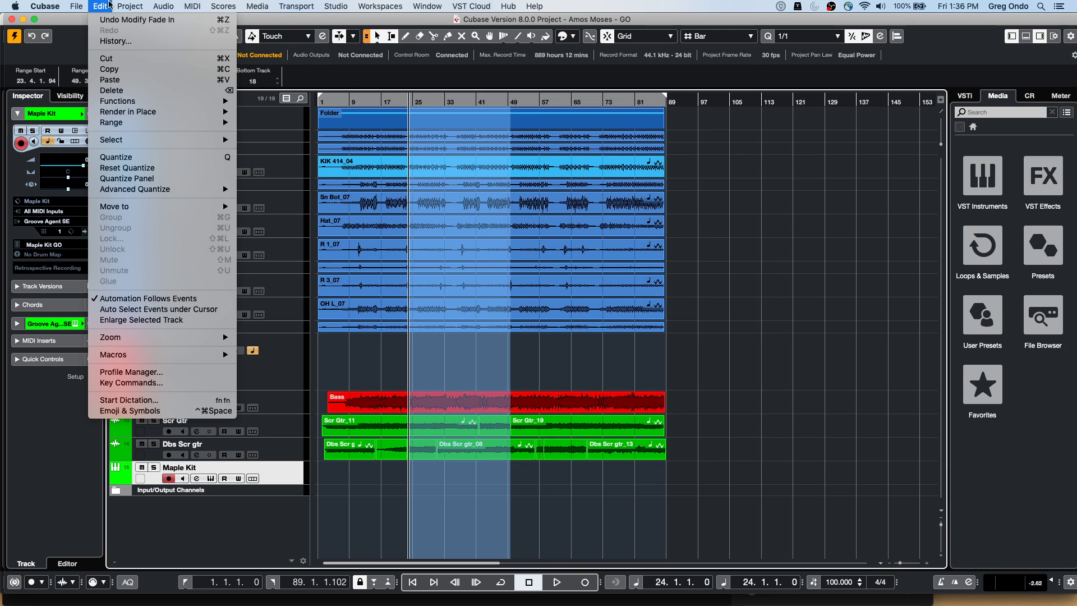
click(113, 79)
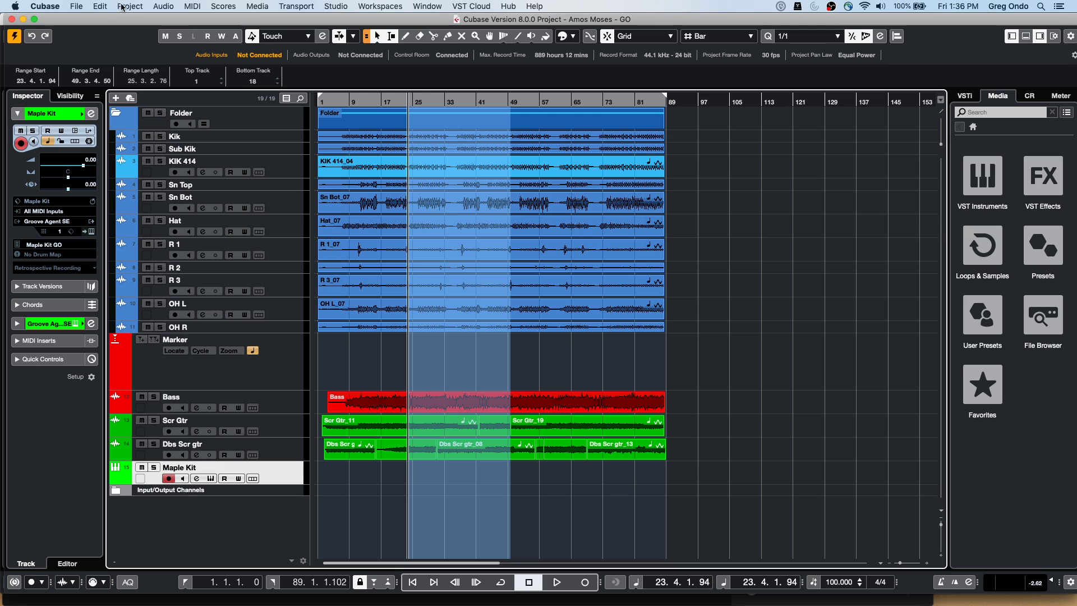
Apply Range > Paste Time at Origin, then undo it with Cmd+Z
click(100, 6)
mouse_move(140, 123)
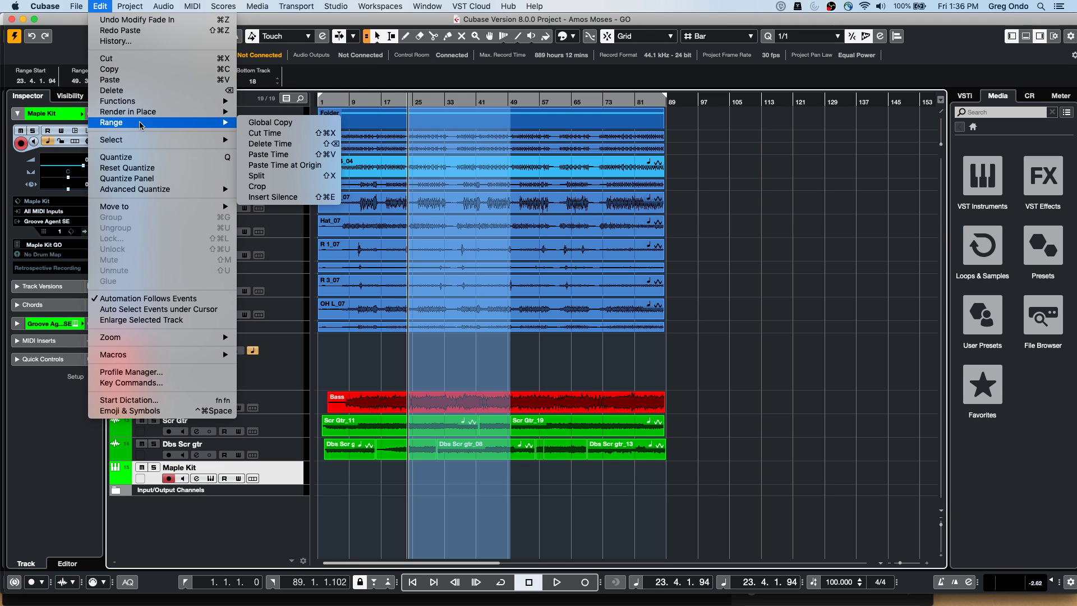
click(315, 171)
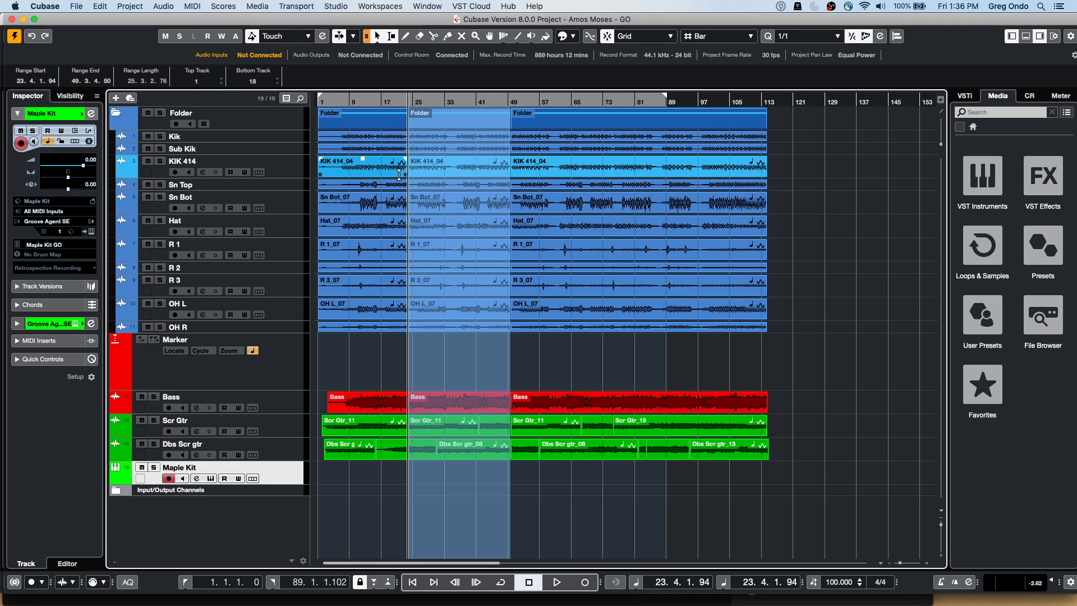
key(super+z)
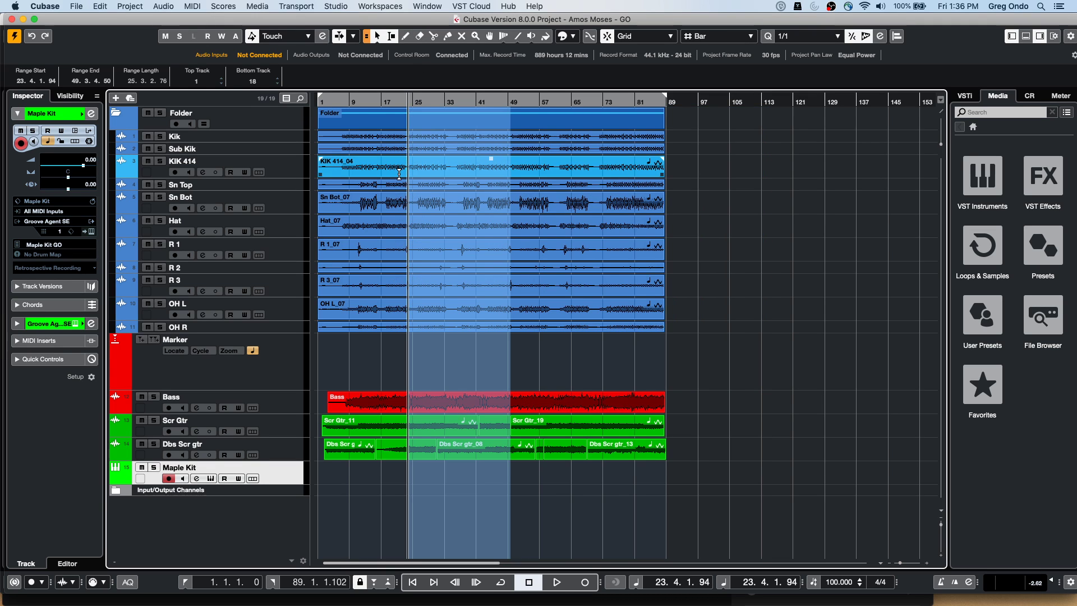
Redo Paste Time at Origin so the arrangement extends to bar 113, then browse the Edit menu
key(super+shift+z)
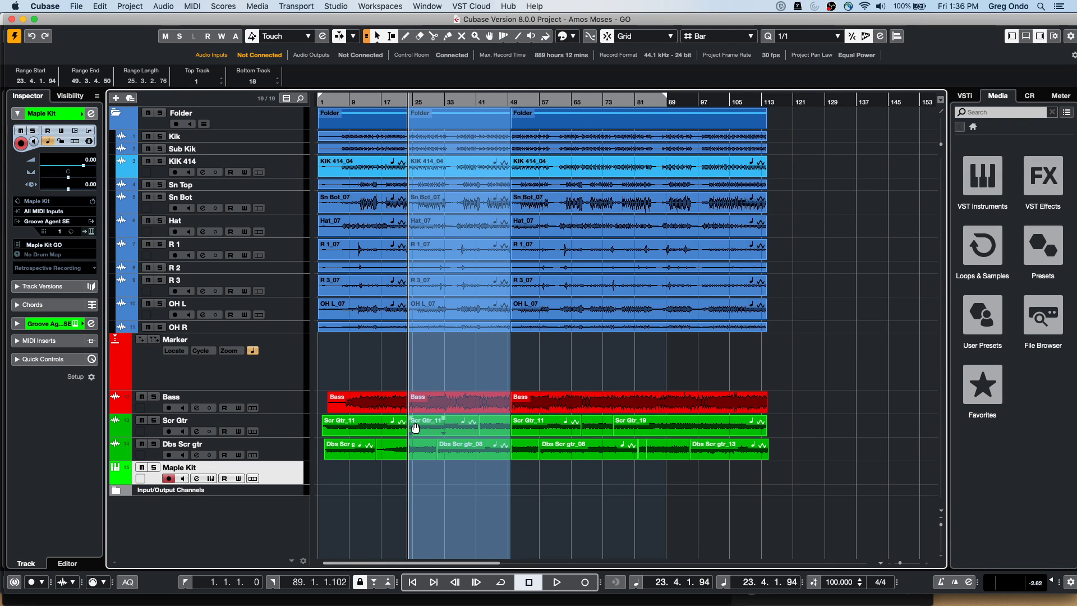
click(104, 7)
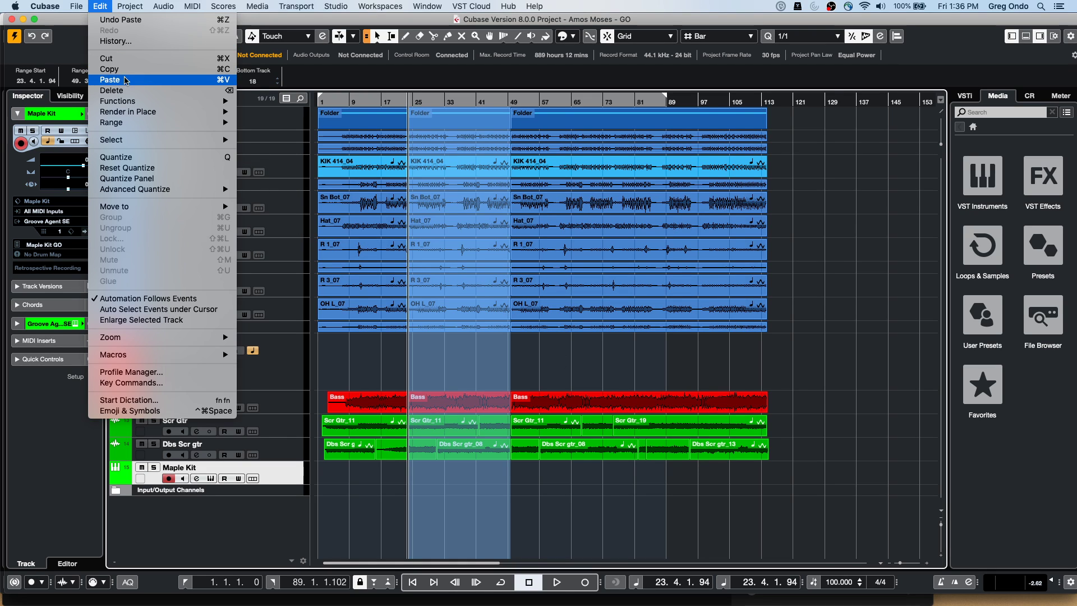
mouse_move(130, 123)
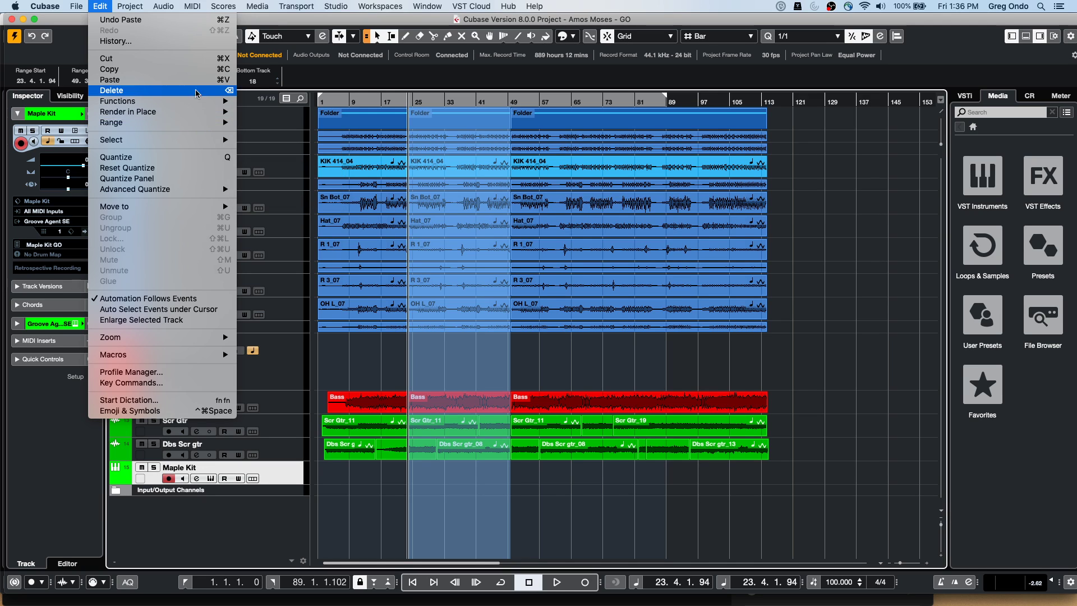
mouse_move(199, 114)
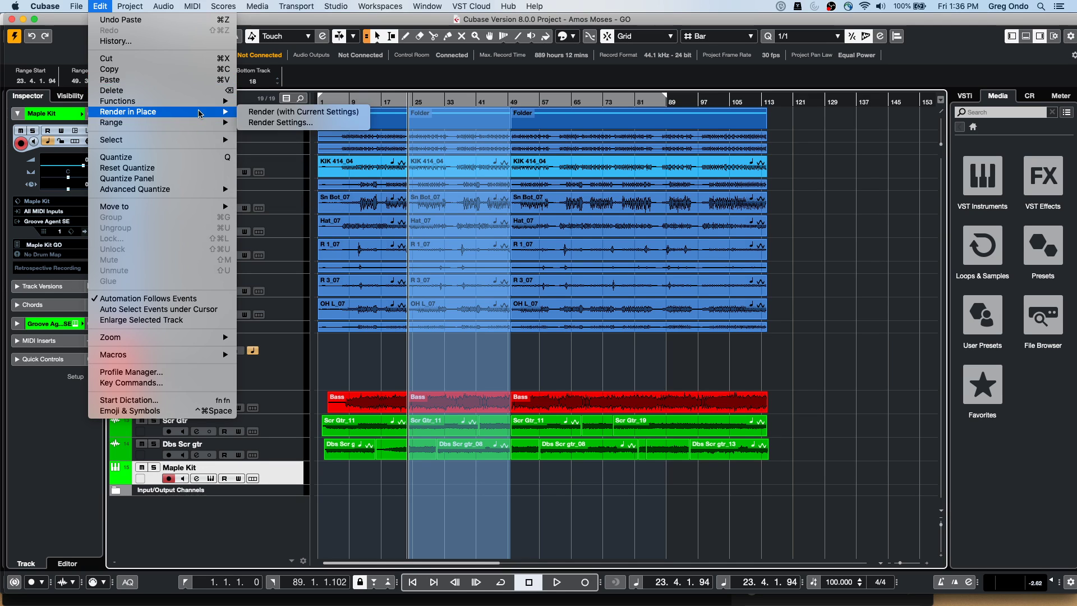
click(540, 305)
Select the OH L_07 event and check the Edit menu's last undo entry
click(540, 304)
click(102, 6)
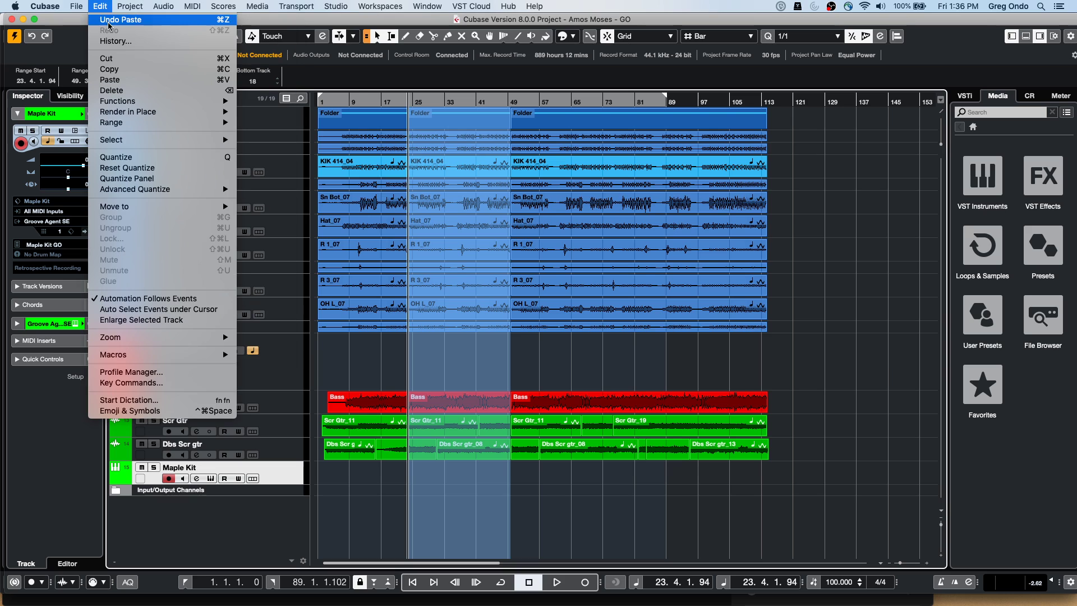
click(432, 146)
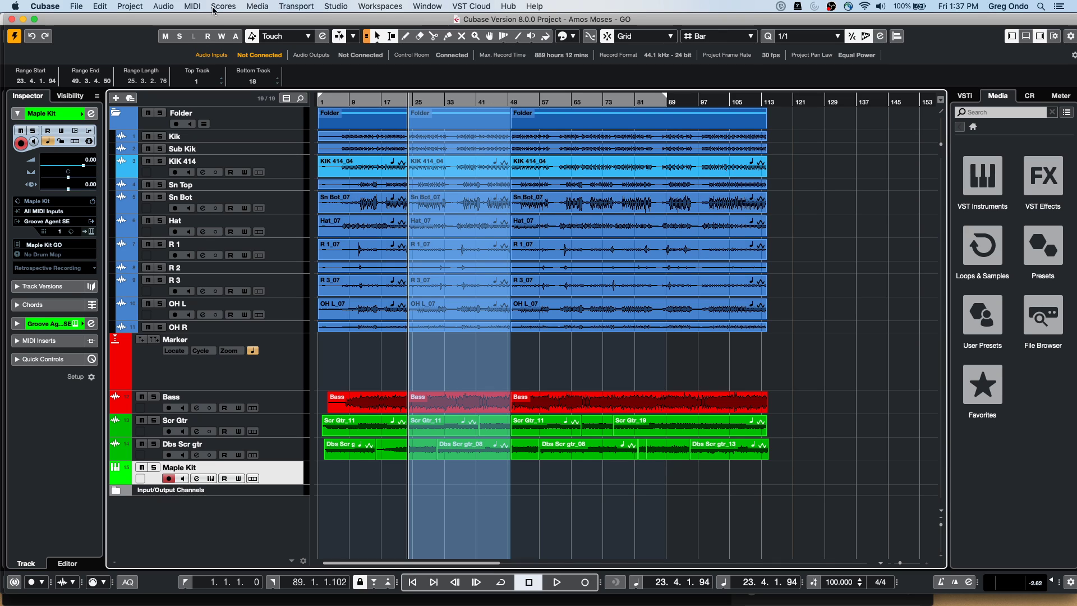
click(78, 7)
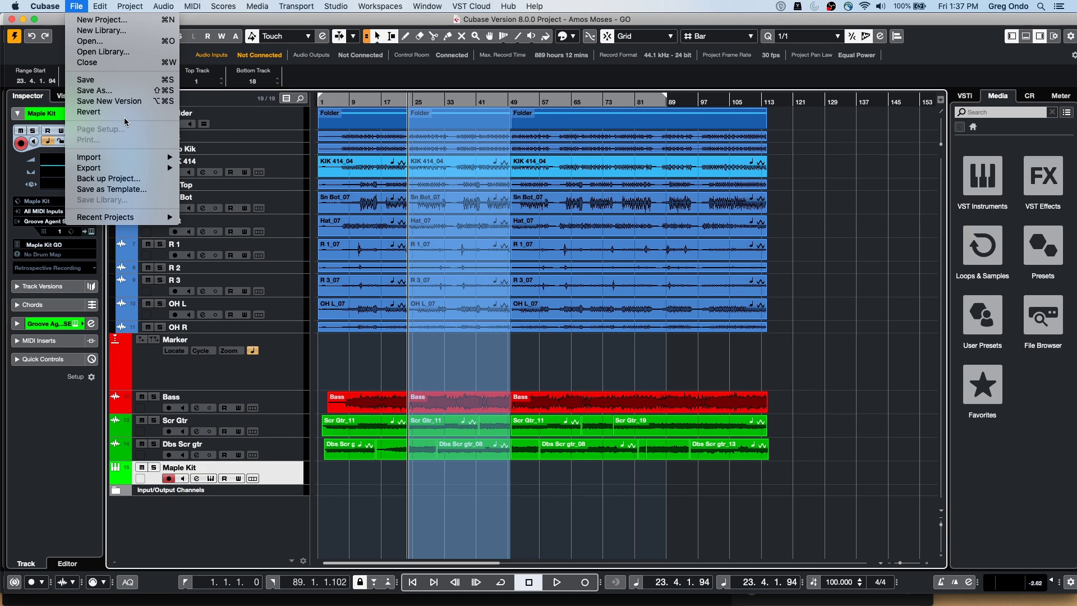
Use File > Save as Template and name the new preset 'Hangout march 27'
click(129, 195)
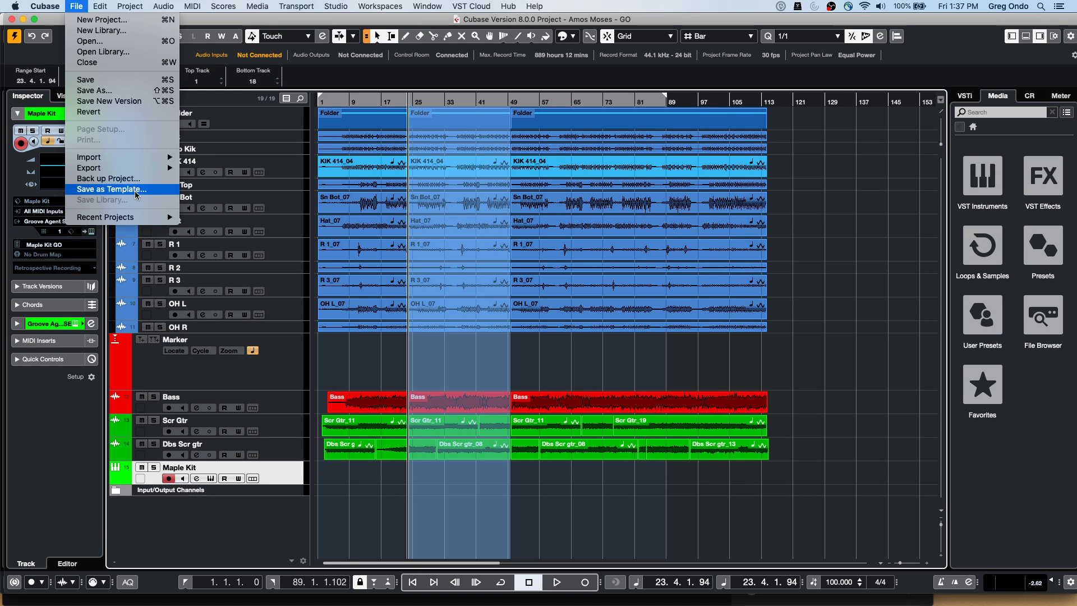
click(134, 191)
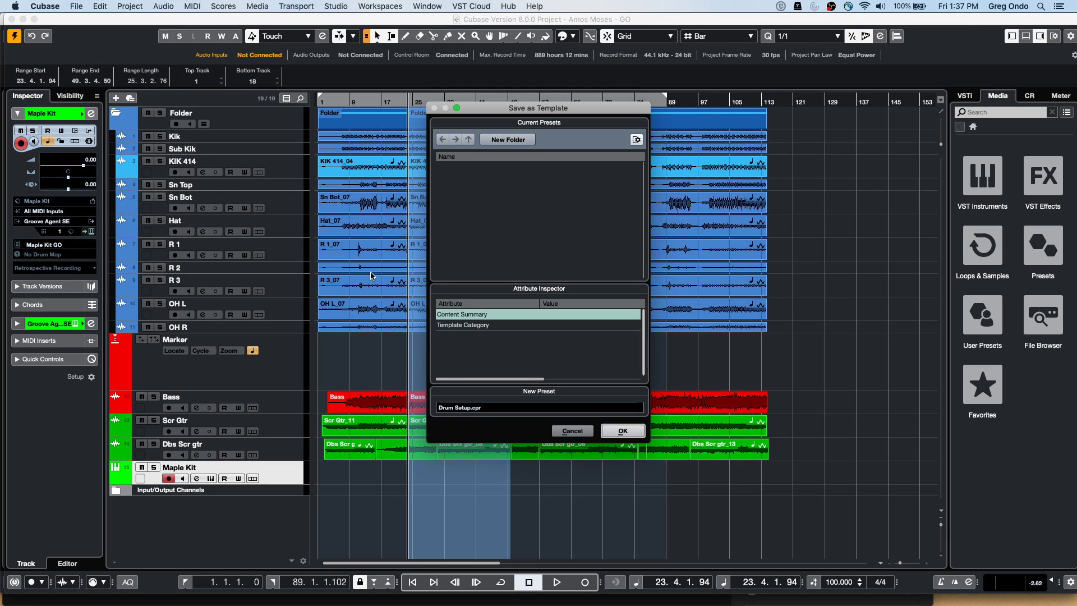
click(494, 404)
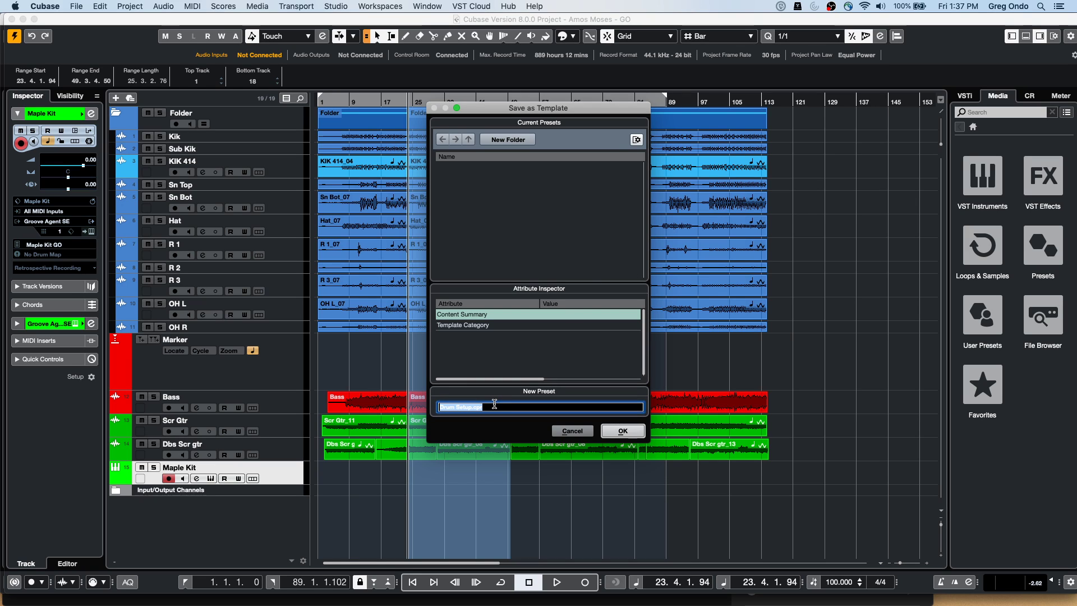
text(Hangout march 27)
click(612, 432)
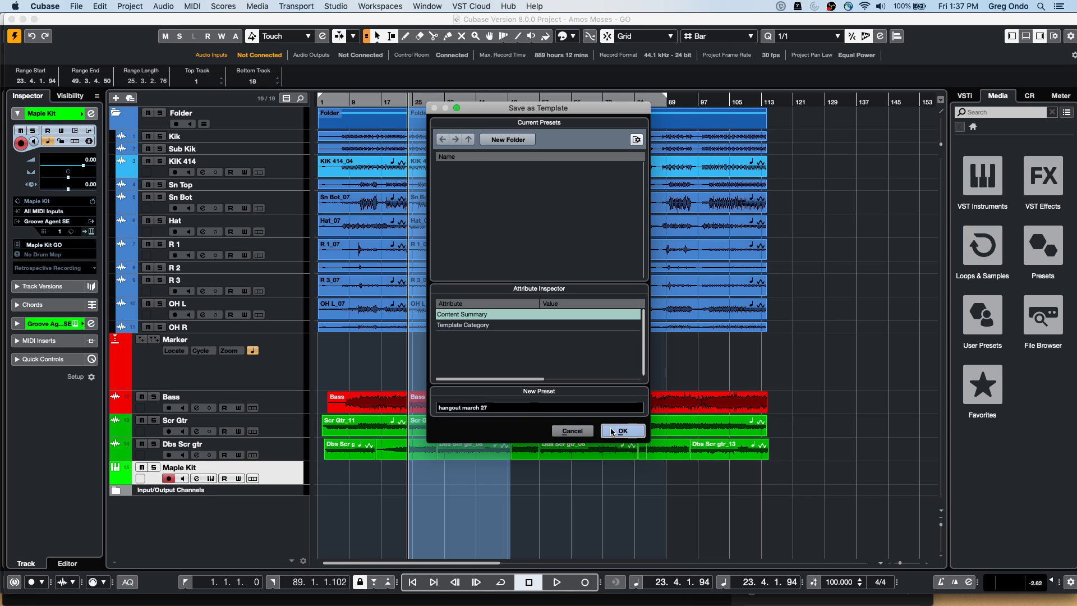
Check the hangout march 27 template in the Steinberg Hub, cancel, then show File > Import
click(77, 7)
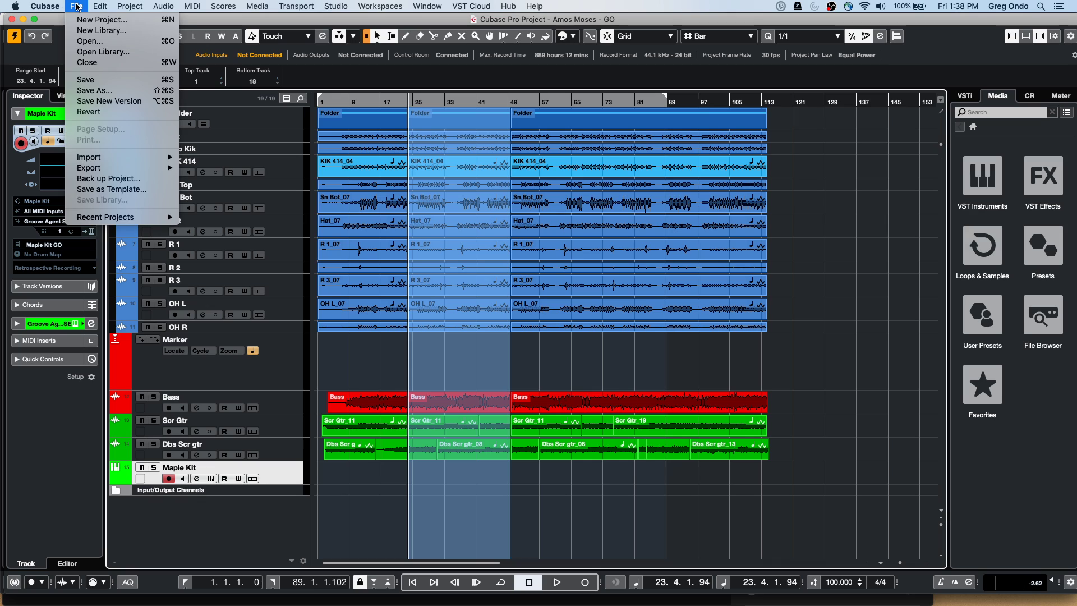
click(98, 20)
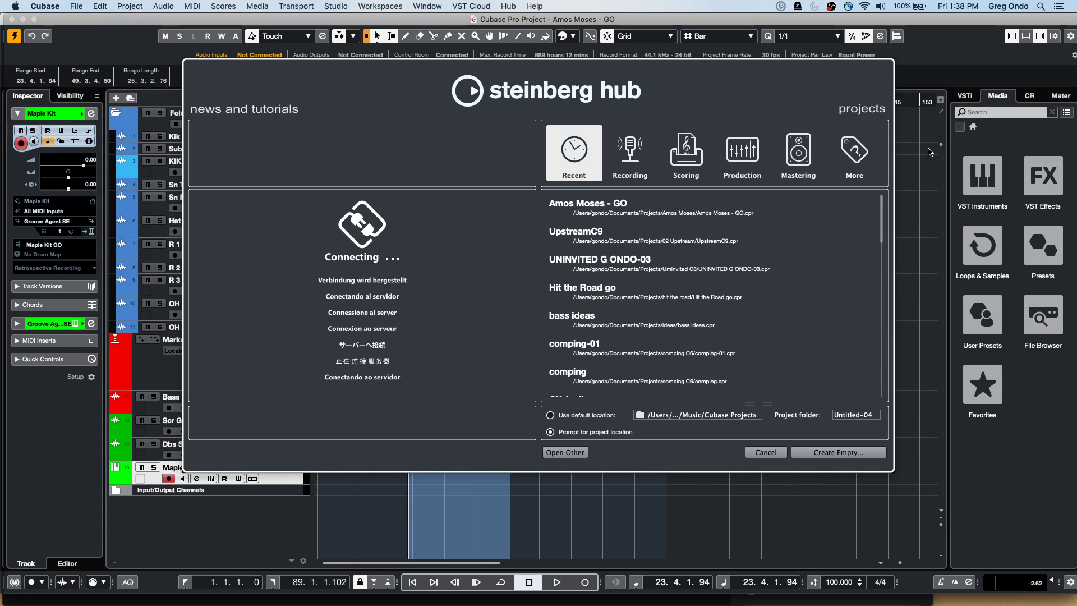
click(848, 152)
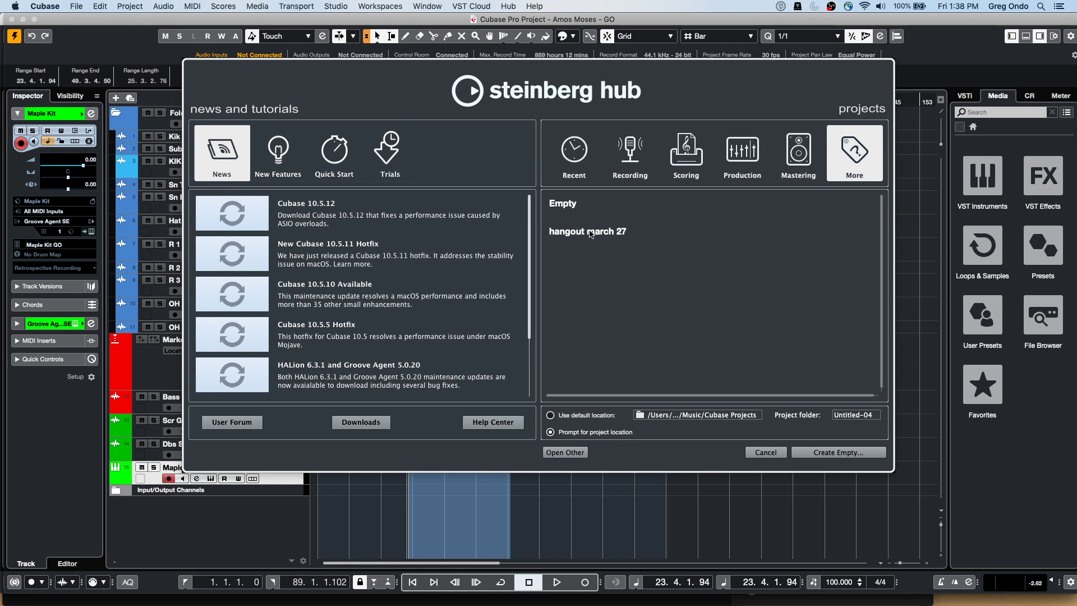
click(761, 458)
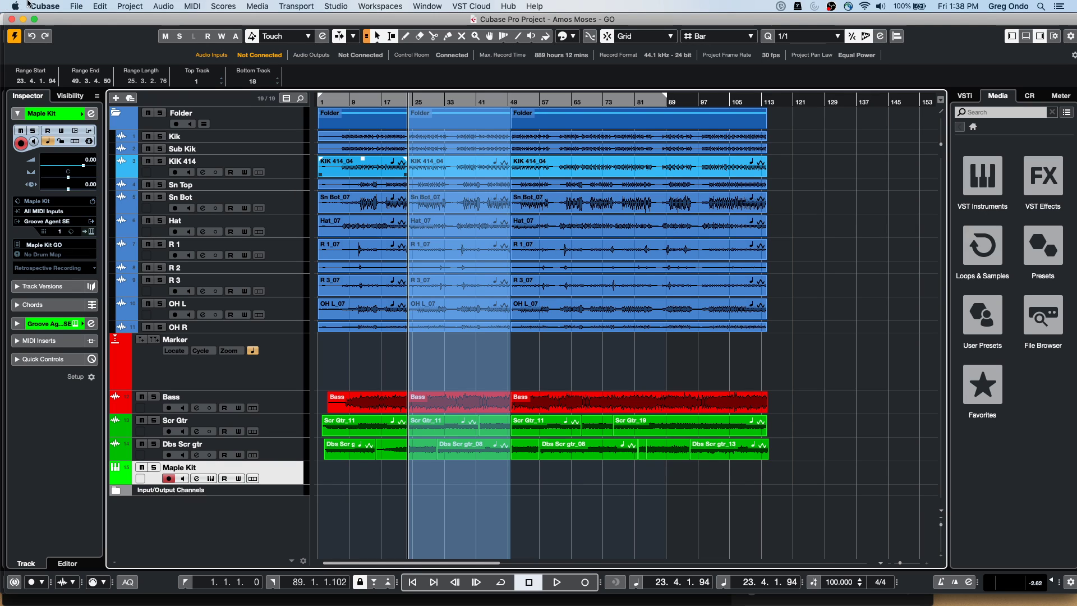
click(77, 6)
mouse_move(165, 158)
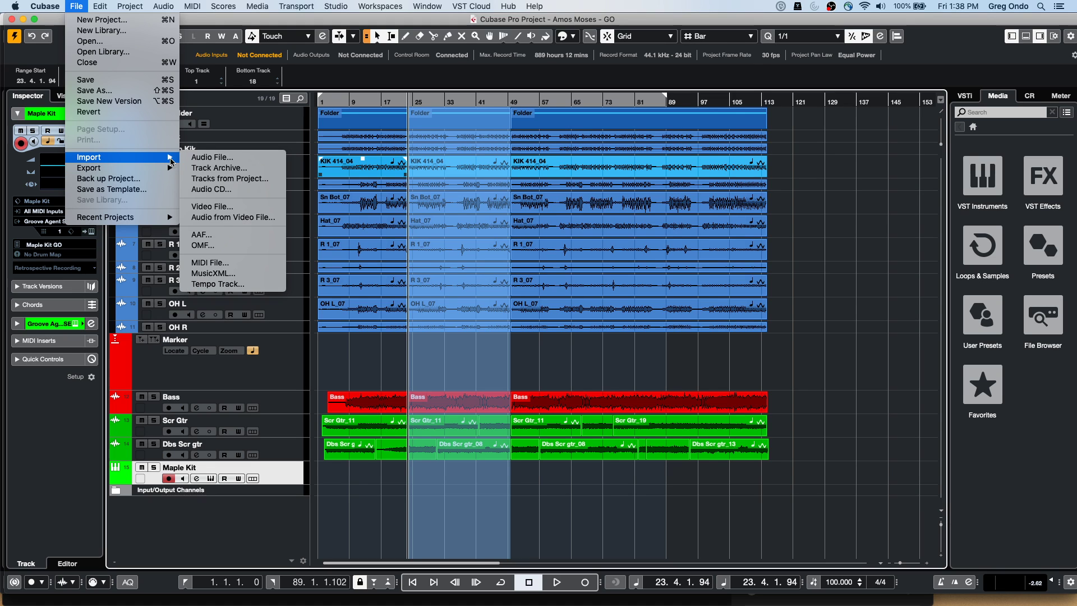
click(230, 178)
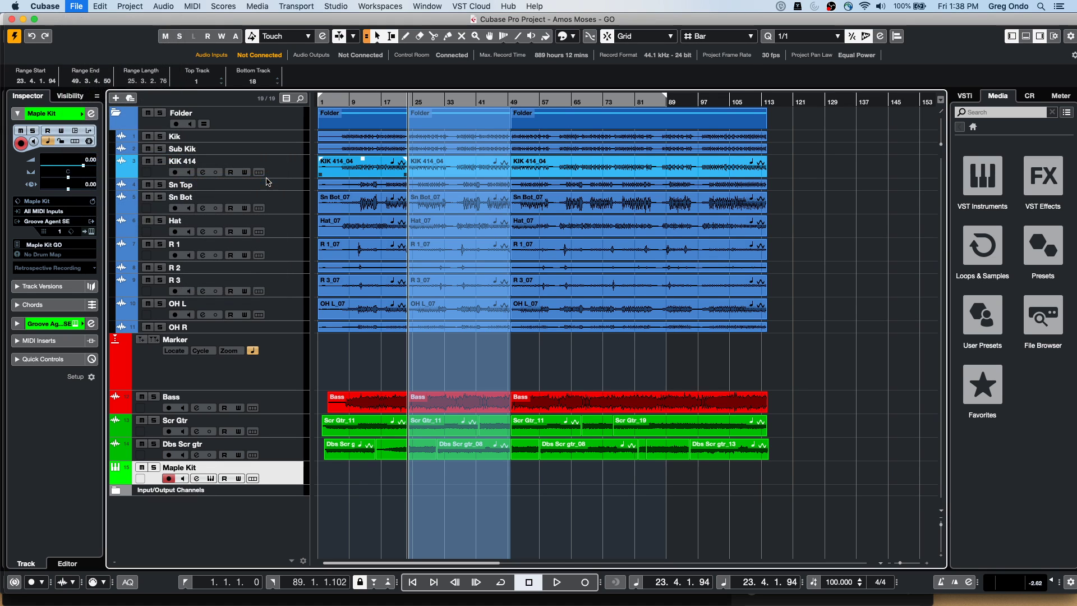
scroll(430, 289, down, 1)
scroll(430, 288, down, 5)
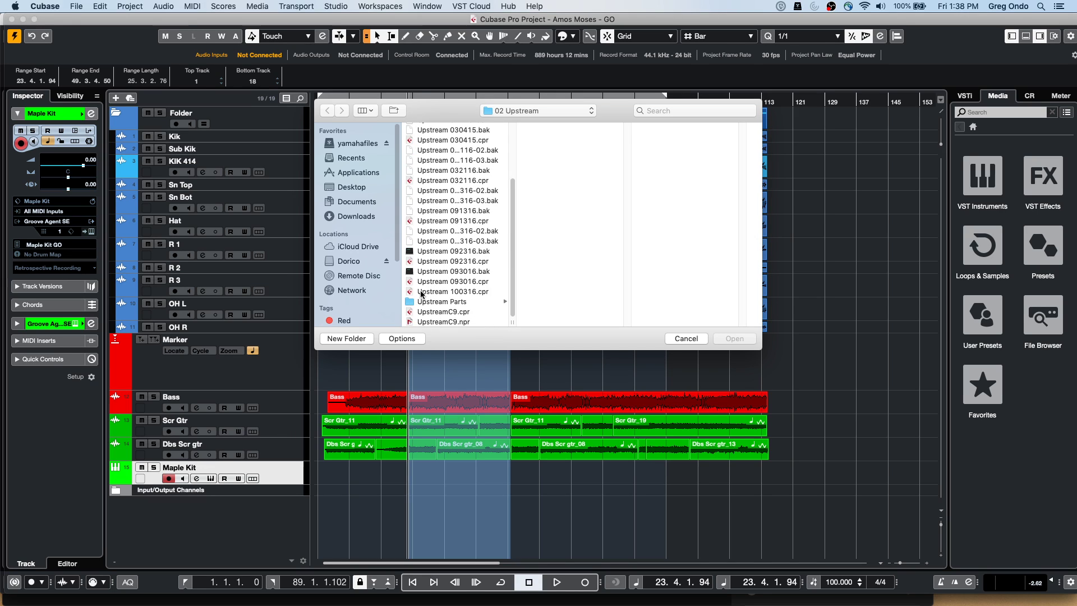
click(443, 312)
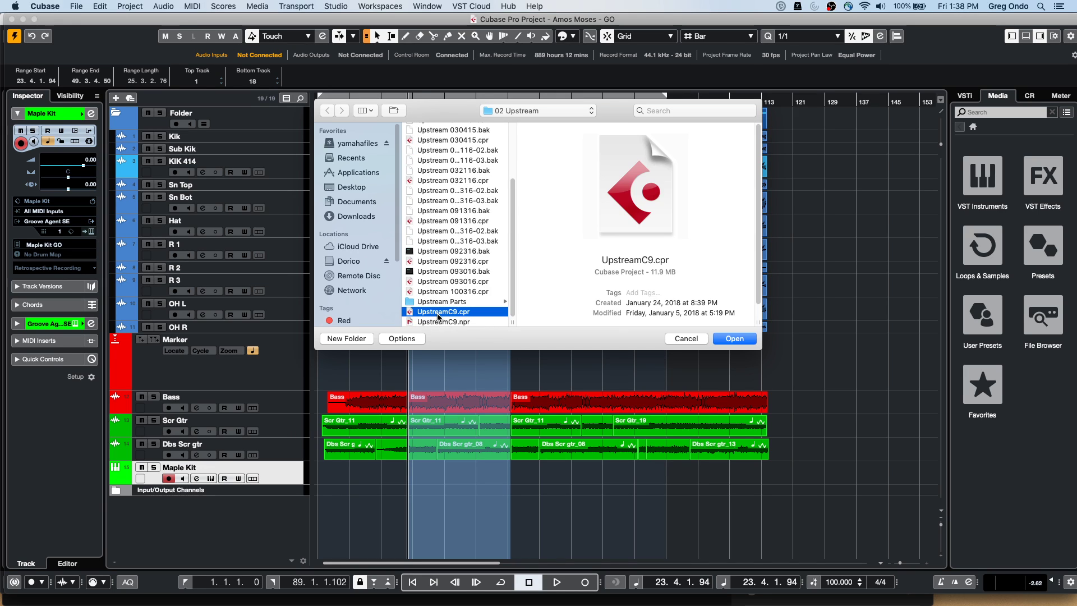
click(745, 343)
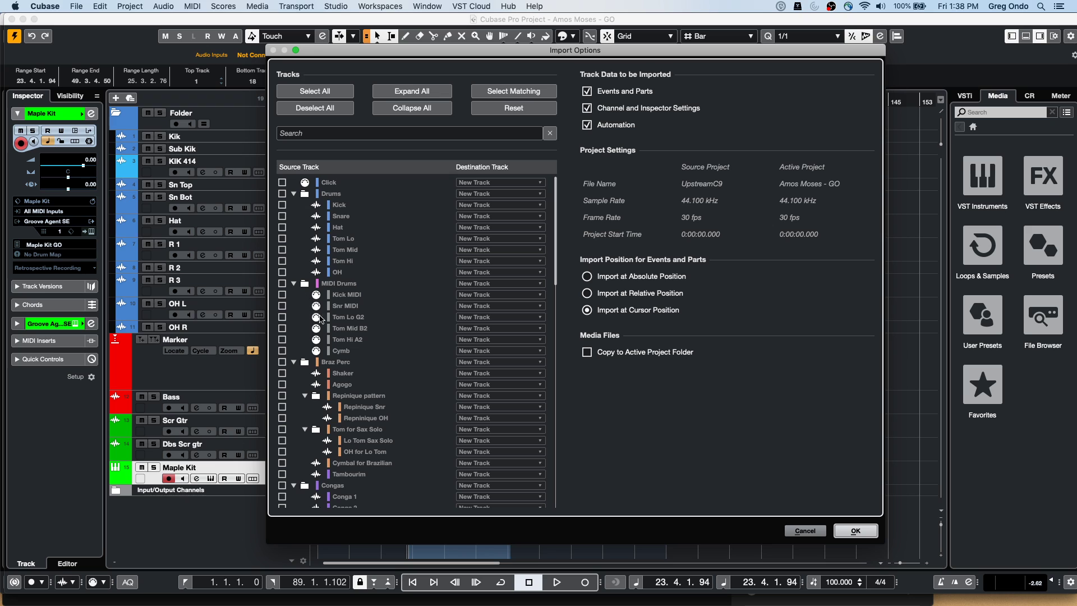
scroll(336, 317, down, 10)
scroll(343, 317, down, 6)
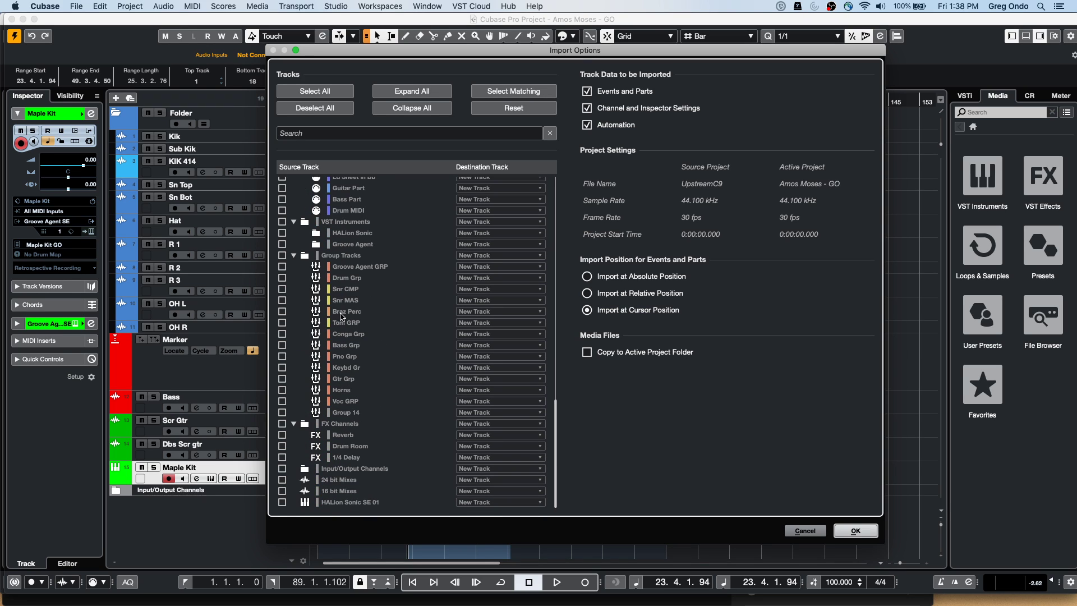
click(805, 529)
click(75, 7)
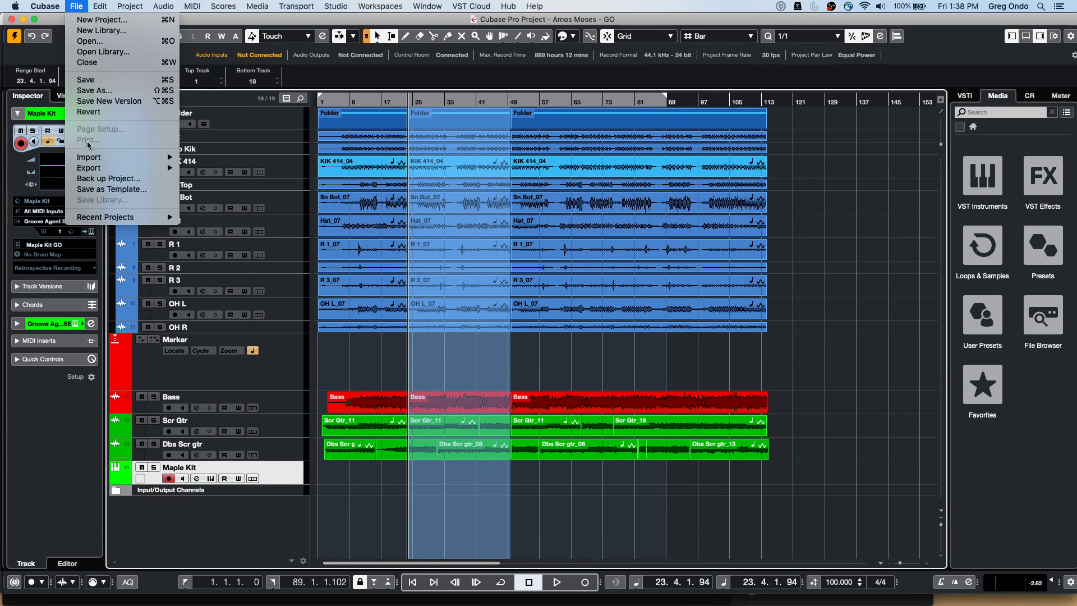
Start a new project but cancel the Hub, browse File > Import, then show the Window menu's project list
click(84, 20)
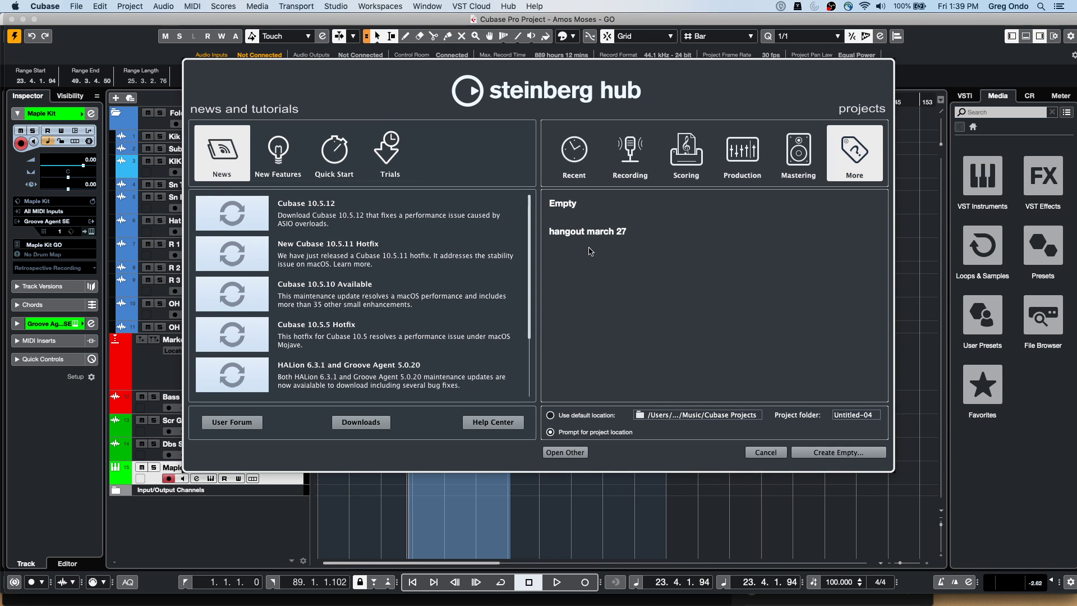
click(748, 450)
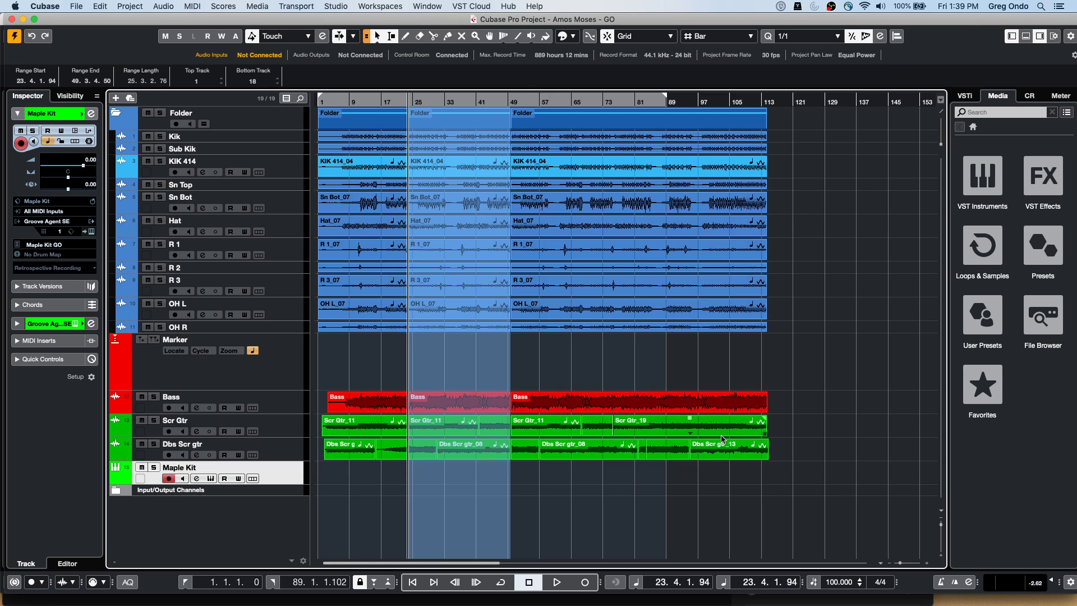
click(77, 7)
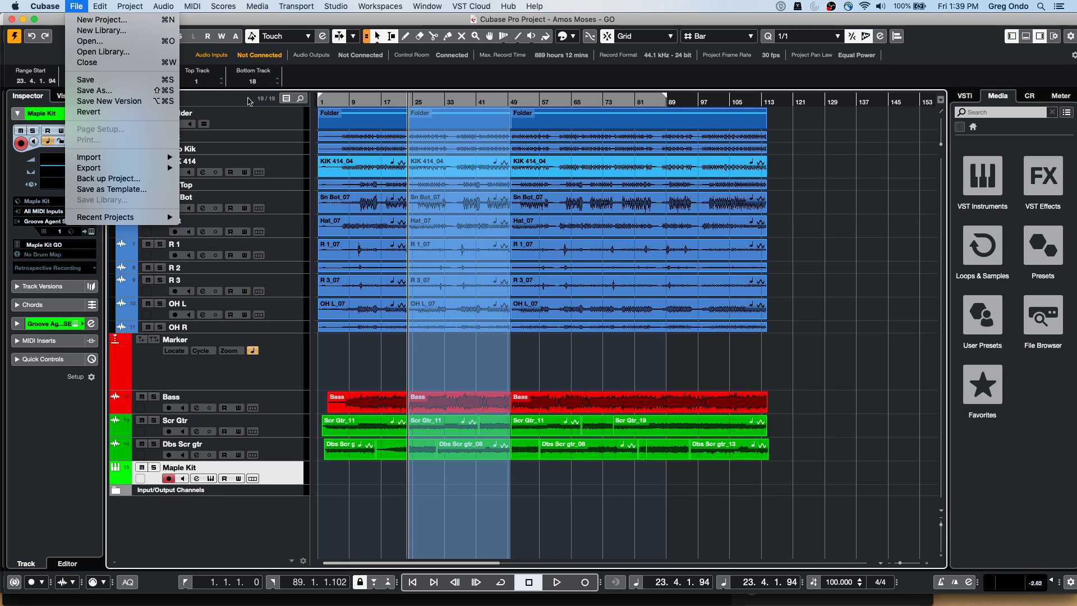
click(78, 7)
click(83, 8)
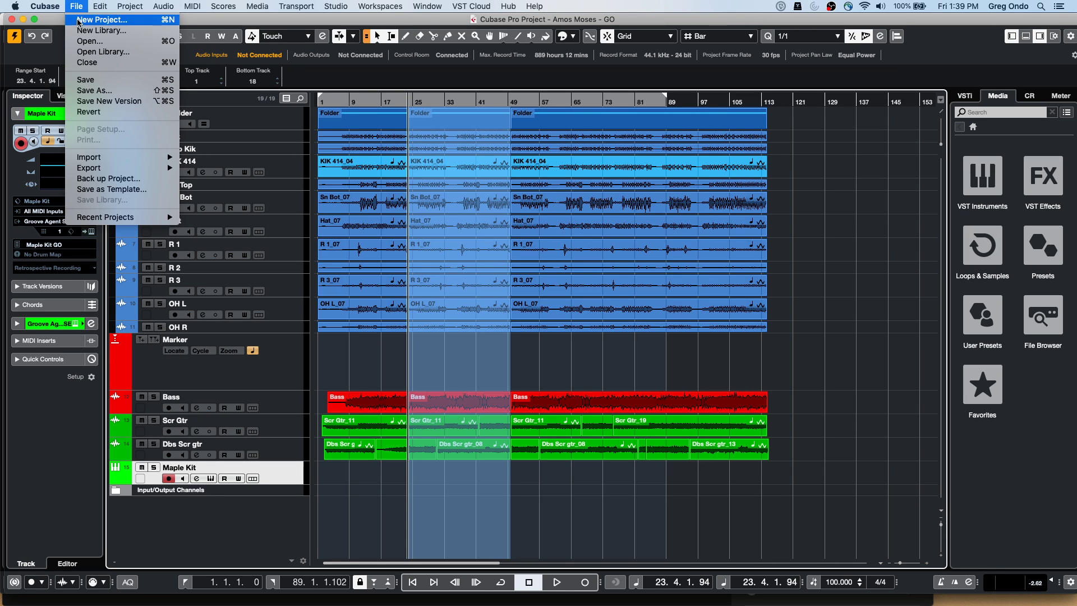
mouse_move(130, 158)
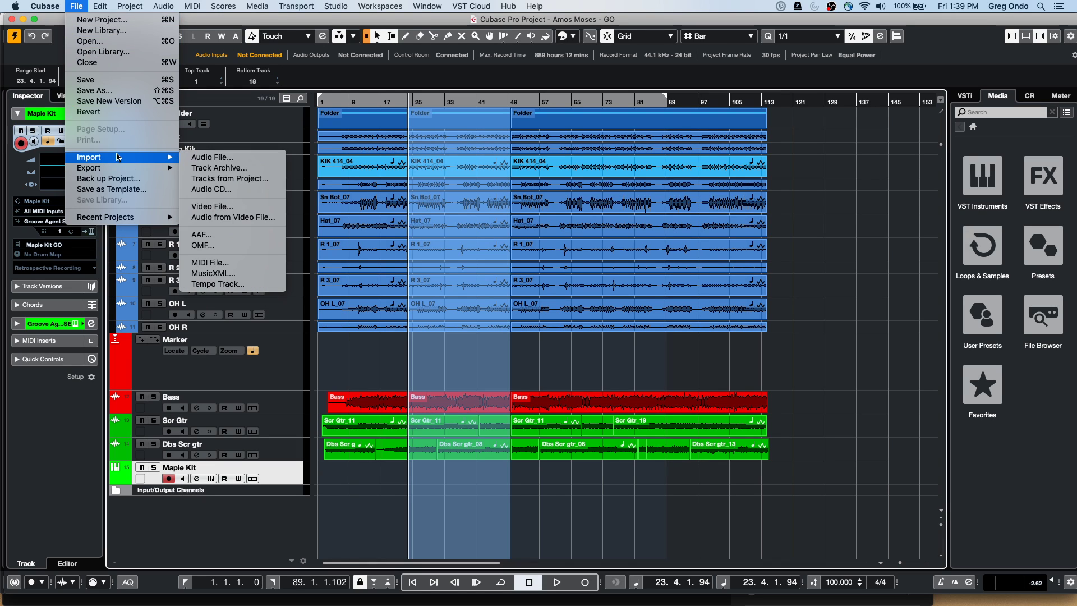
mouse_move(430, 9)
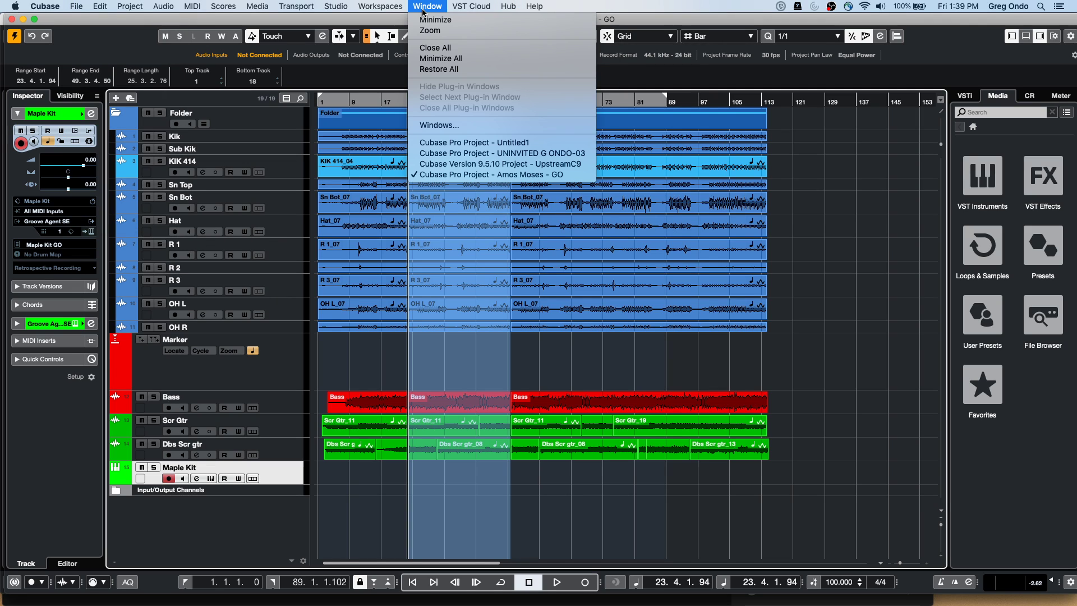
Switch to the UpstreamC9 project window, make it the active project, and open the File menu
click(456, 164)
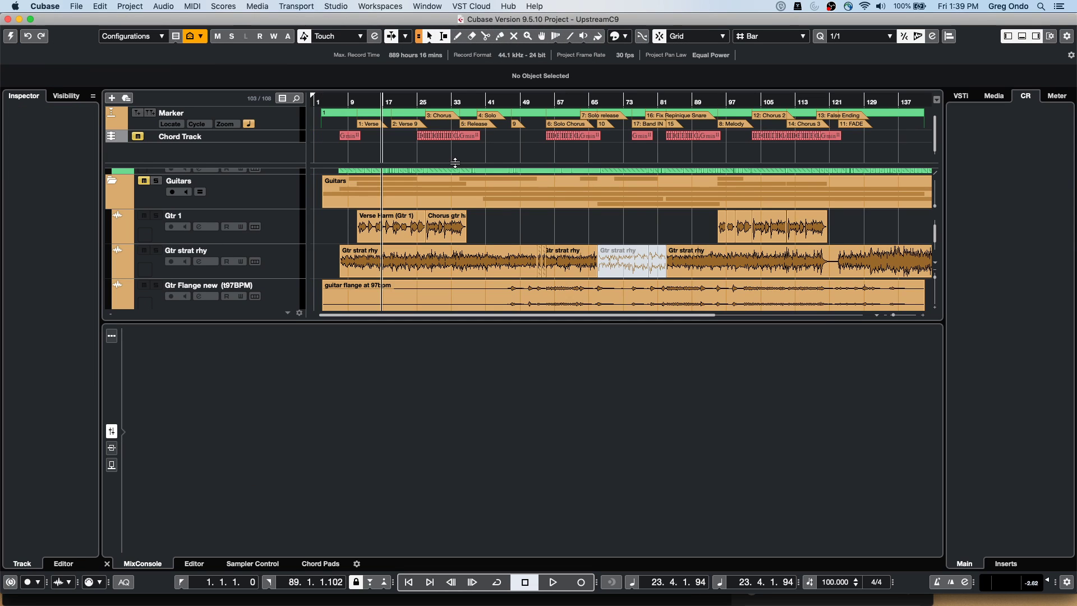
click(12, 36)
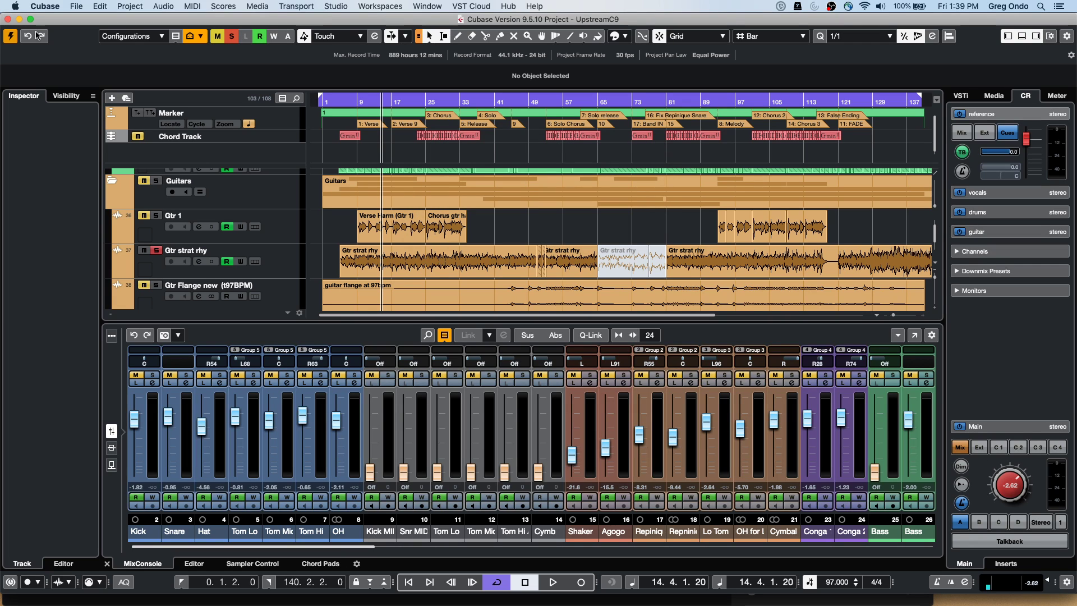
click(76, 7)
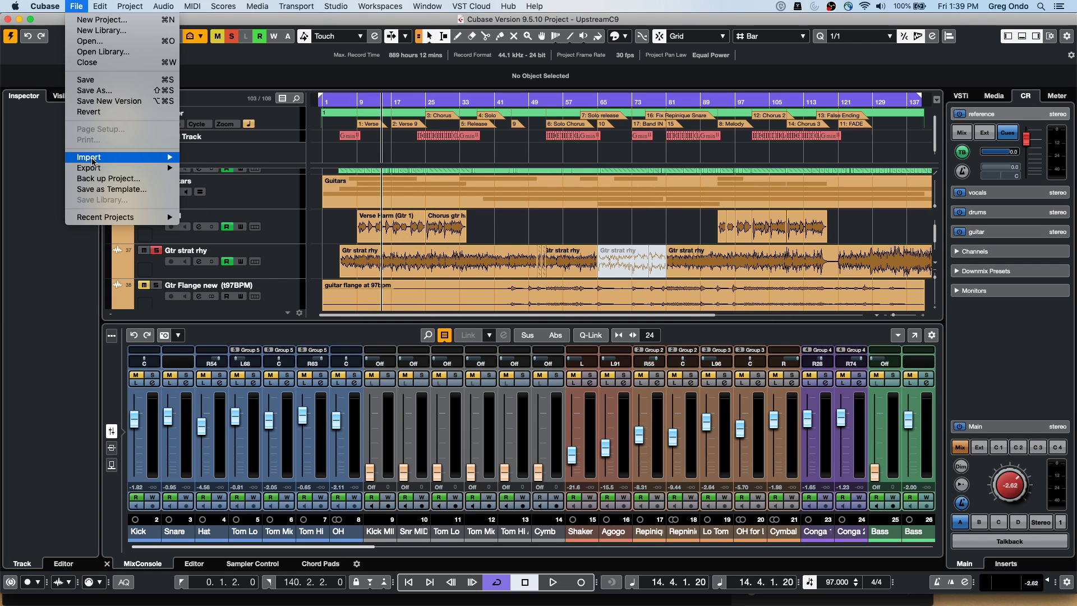
Choose Revert and confirm it for UpstreamC9, then close the Resolve Missing Files dialog without resolving
click(114, 114)
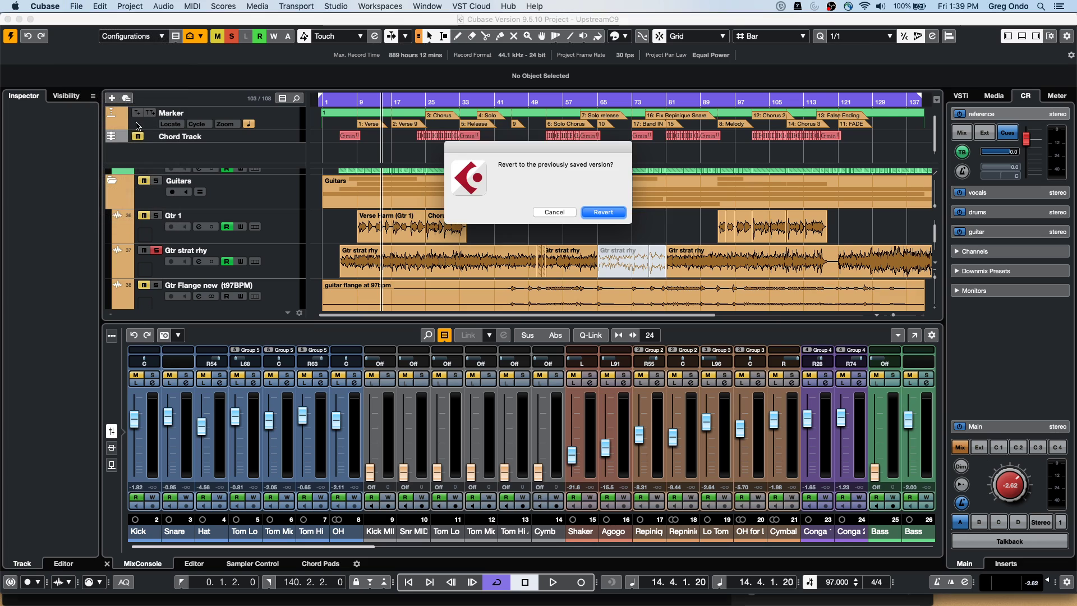
click(611, 213)
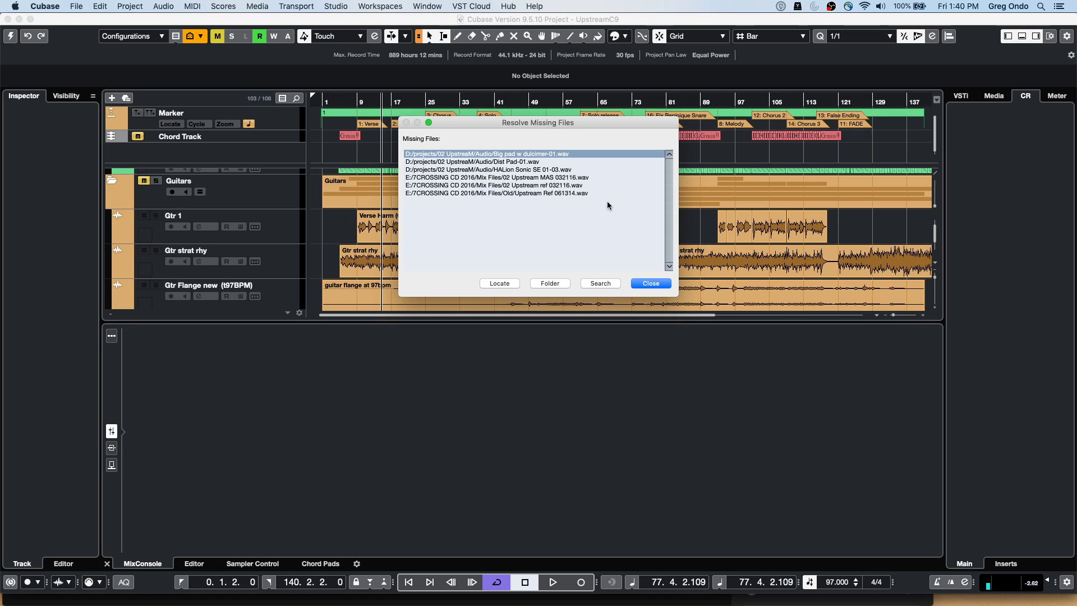
click(650, 283)
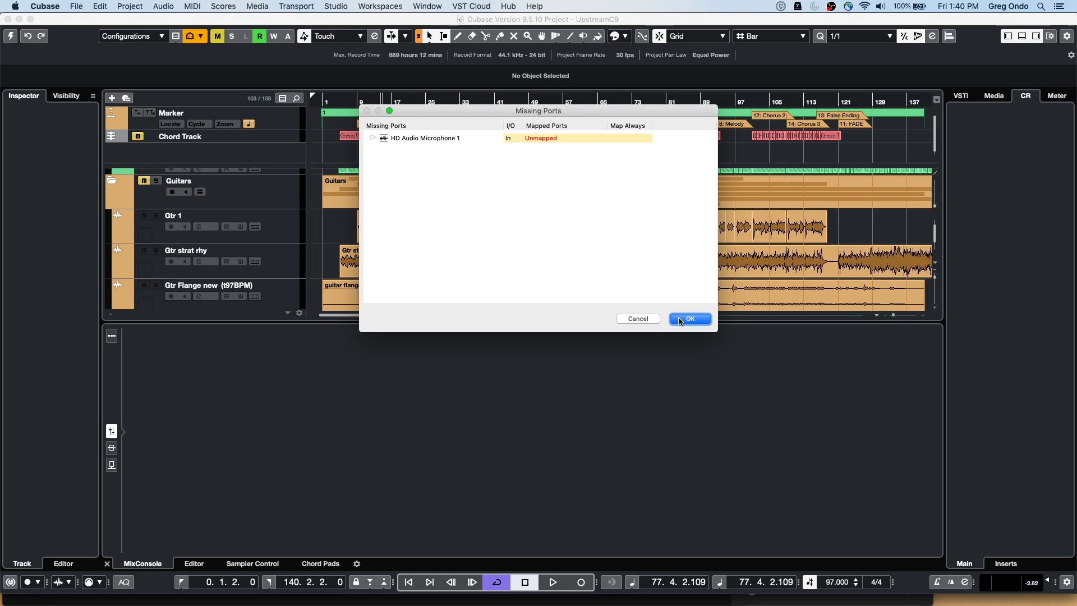
Accept the unmapped HD Audio Microphone 1 port, then scroll the track list down to the Ld Sheet tracks
click(680, 320)
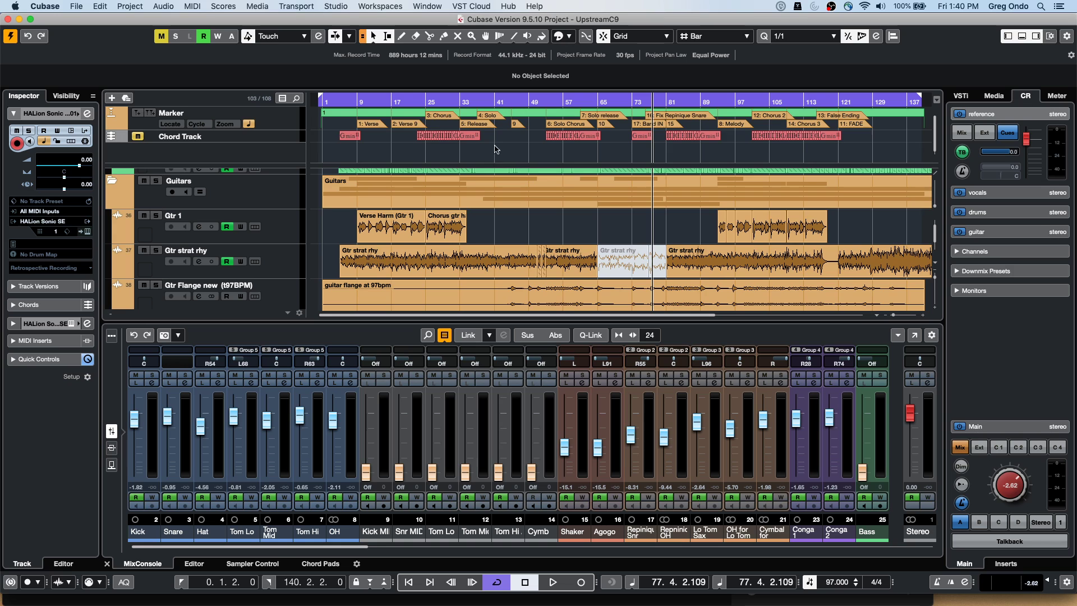
scroll(493, 234, down, 8)
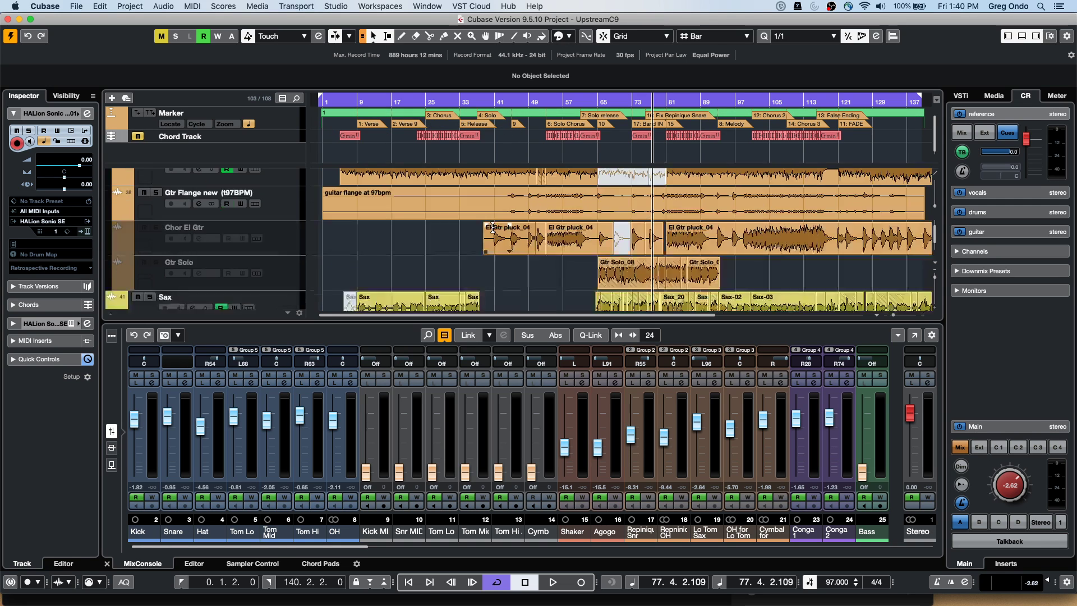
scroll(492, 227, down, 10)
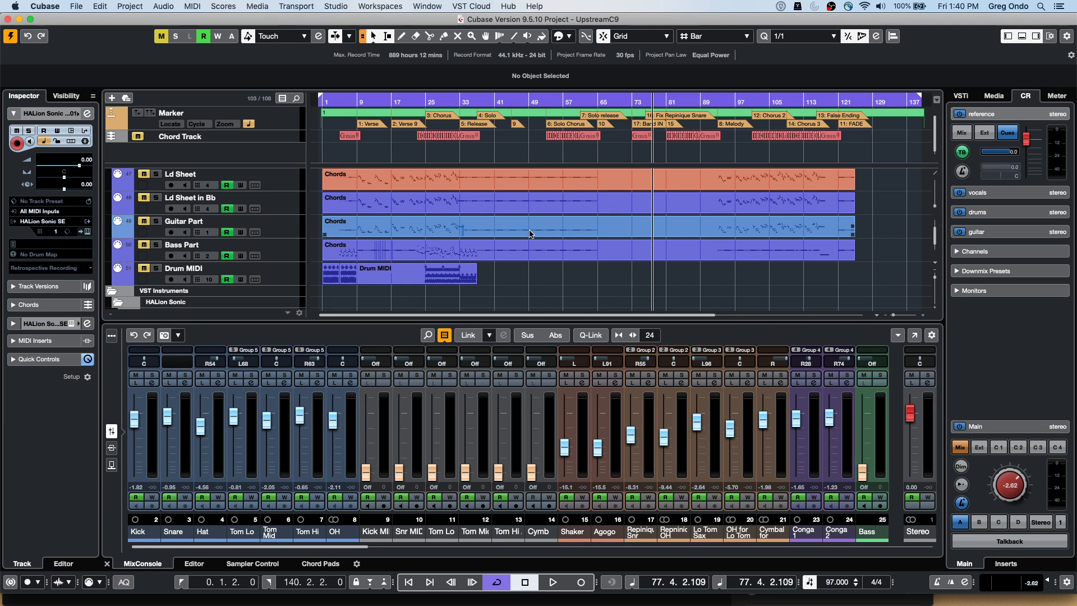
Select the Ld Sheet Chords part and look through the Scores menu without choosing a command
click(402, 180)
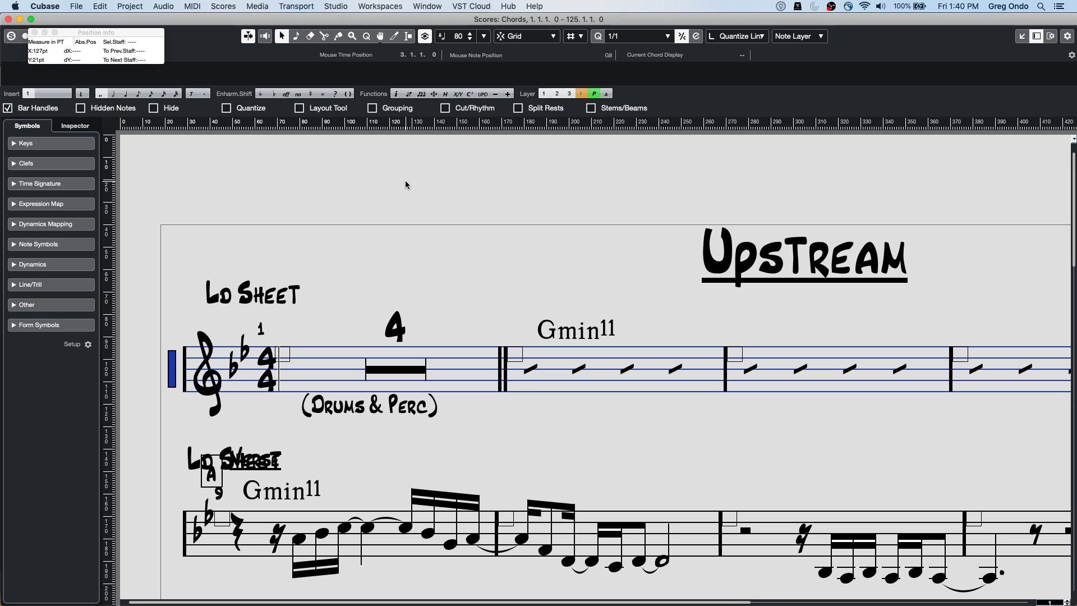
click(191, 7)
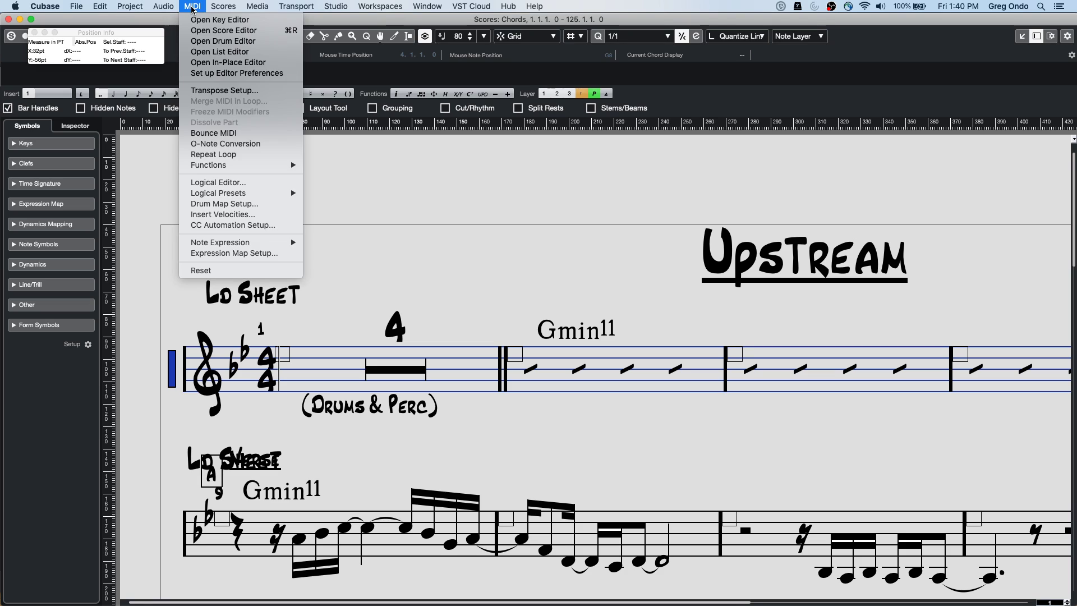
mouse_move(224, 7)
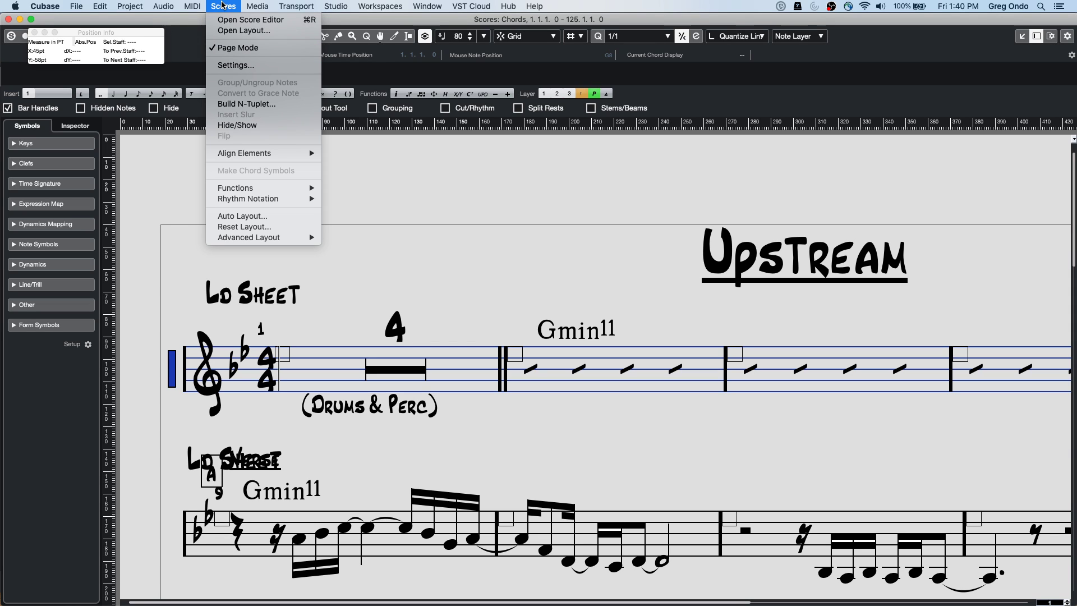
click(561, 308)
Scroll through the Upstream lead-sheet score, then close the File menu with Esc
scroll(562, 307, down, 15)
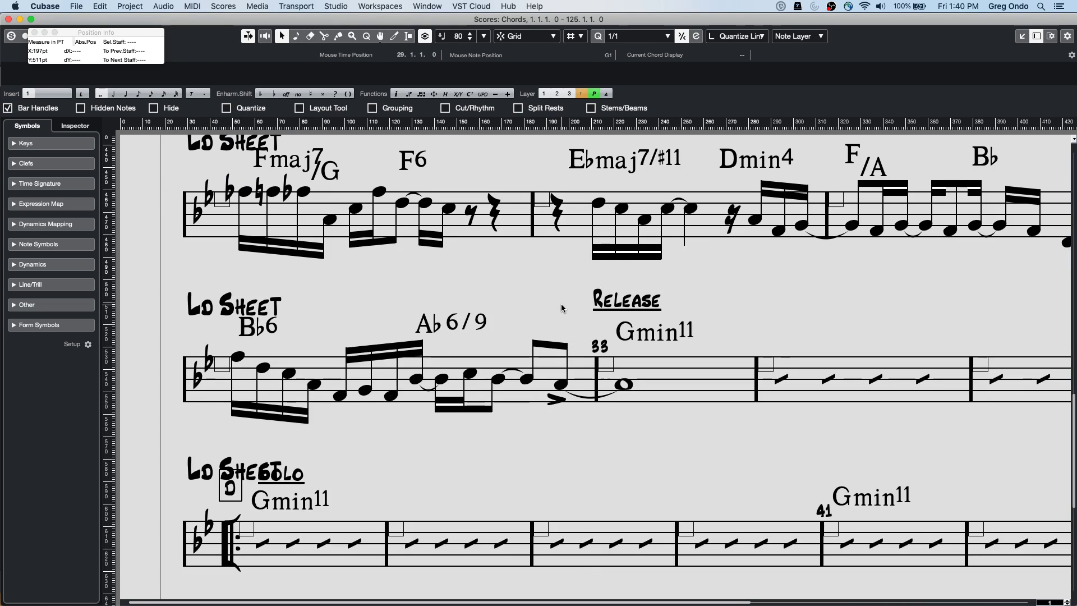
scroll(637, 339, down, 10)
scroll(637, 341, up, 10)
scroll(636, 339, down, 3)
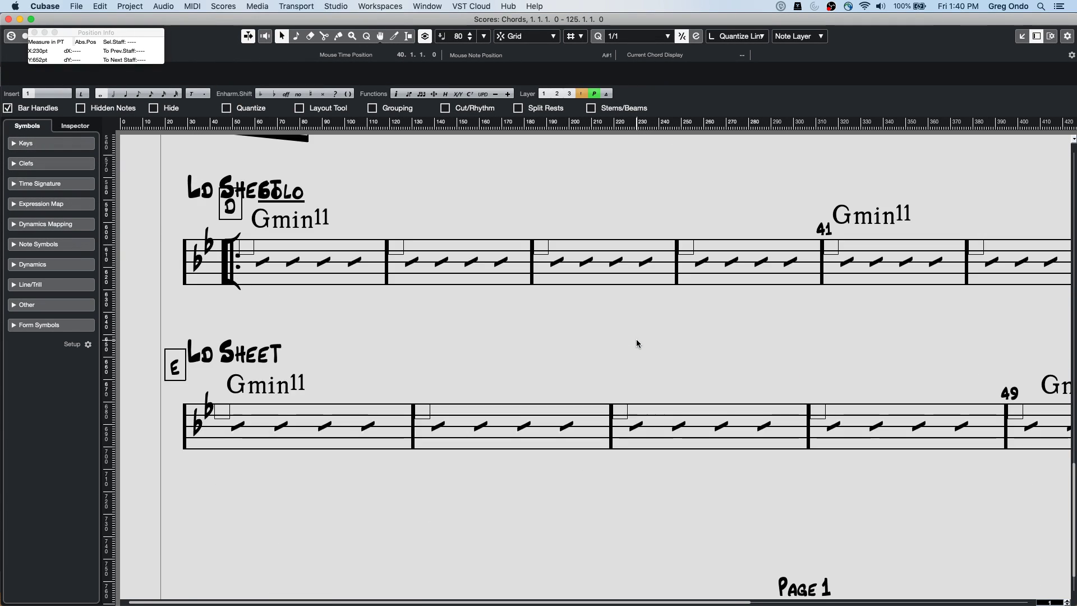
scroll(636, 340, down, 6)
scroll(636, 340, up, 5)
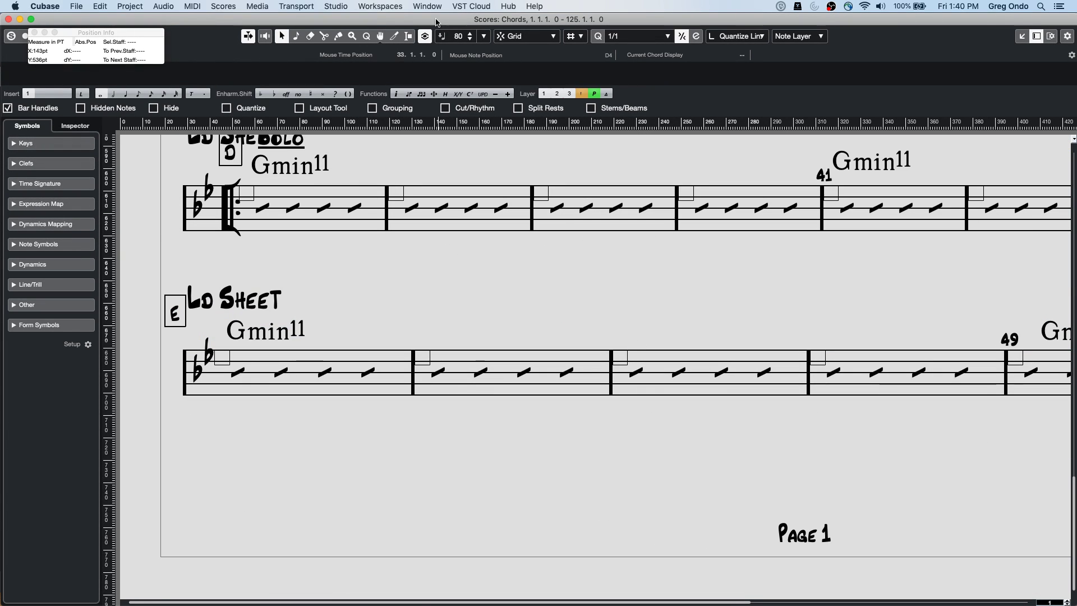
click(77, 6)
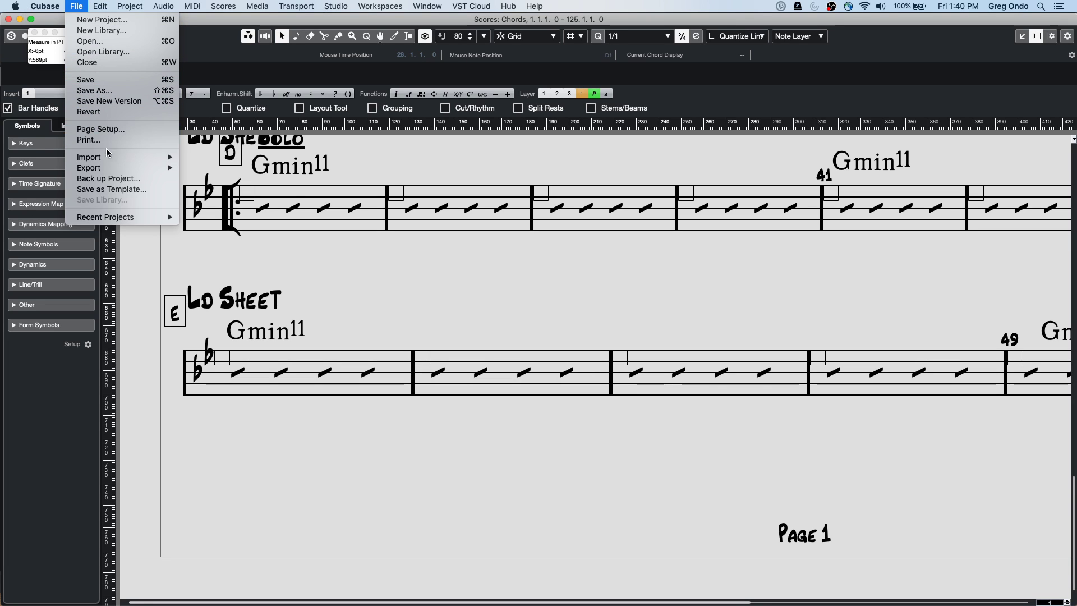
key(Escape)
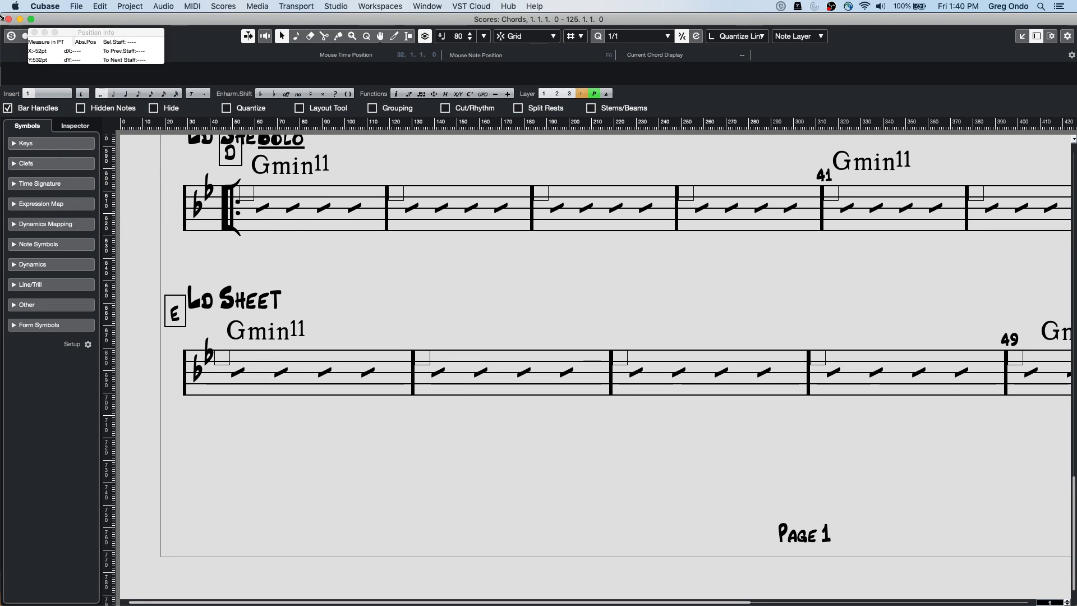
Close the Chords score, scroll up to the Bass tracks, and select the Bass MIDI part at bar 37
click(8, 19)
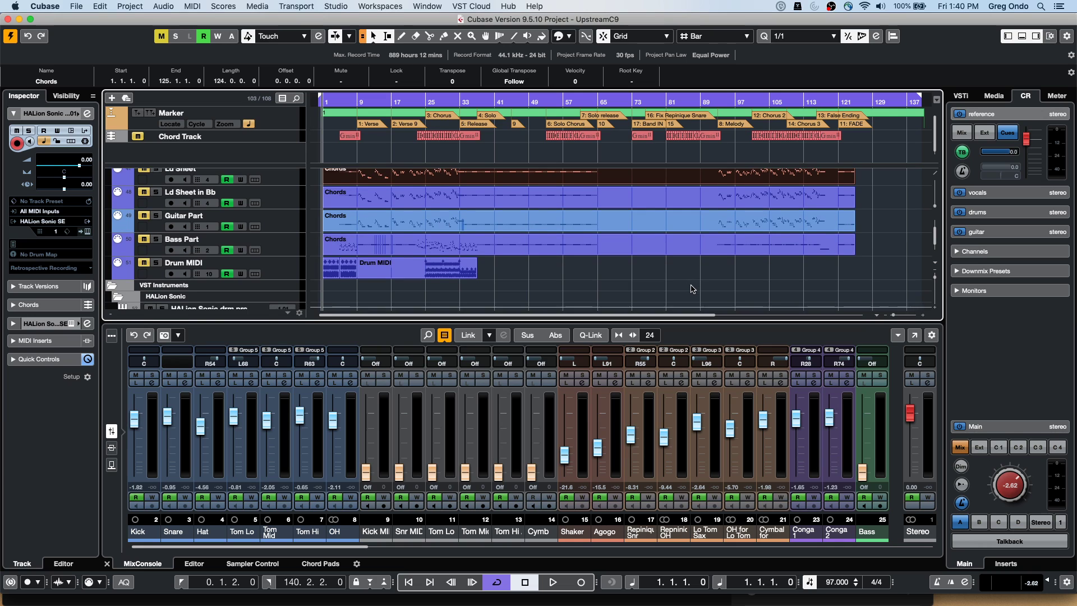
scroll(692, 289, up, 5)
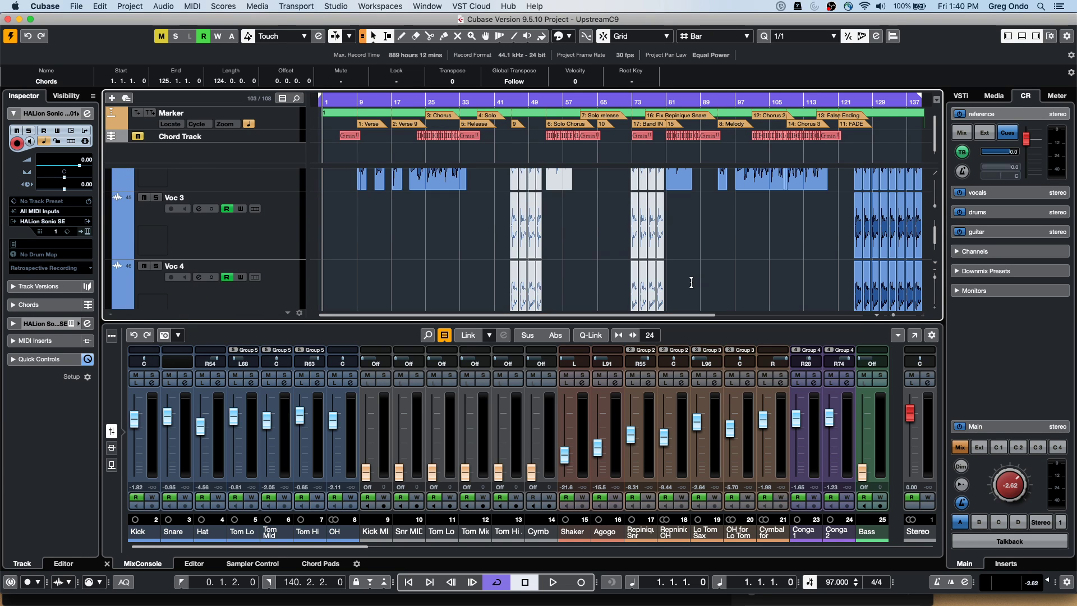
scroll(692, 282, up, 3)
scroll(693, 286, up, 8)
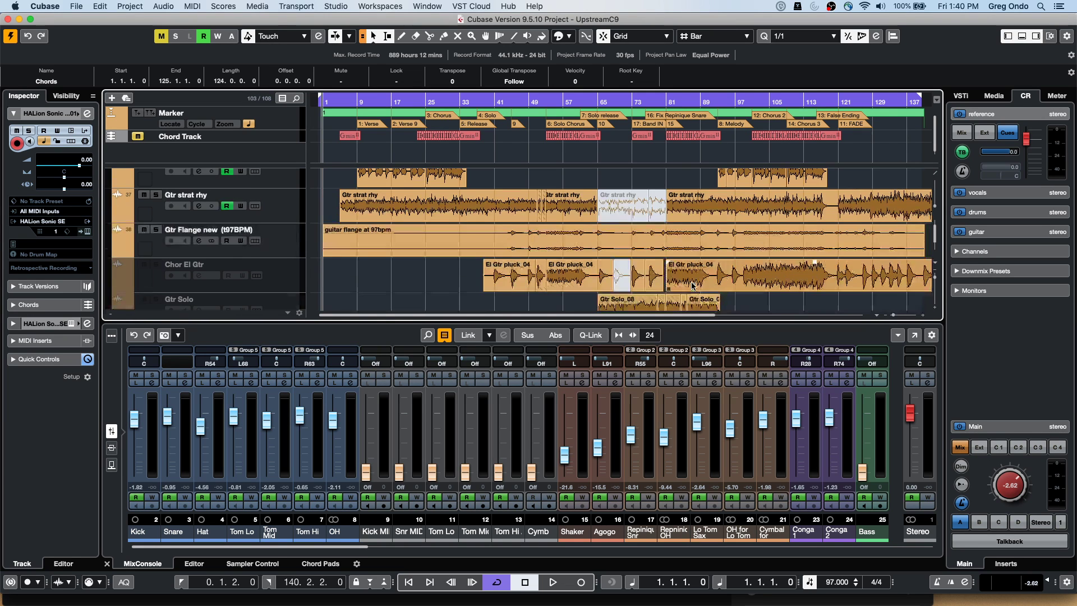
scroll(693, 286, up, 4)
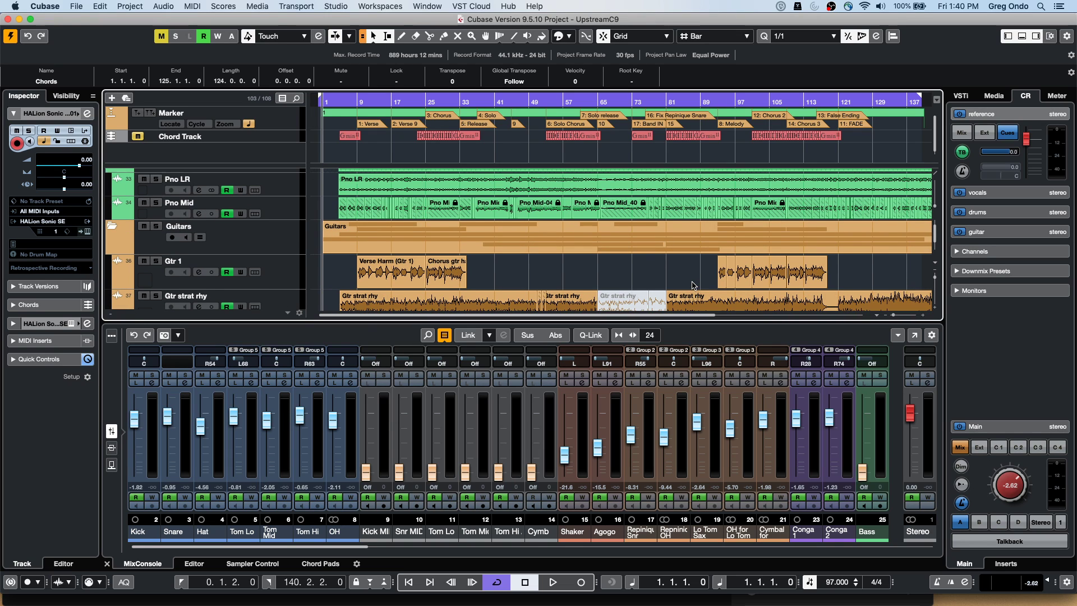
scroll(691, 282, up, 3)
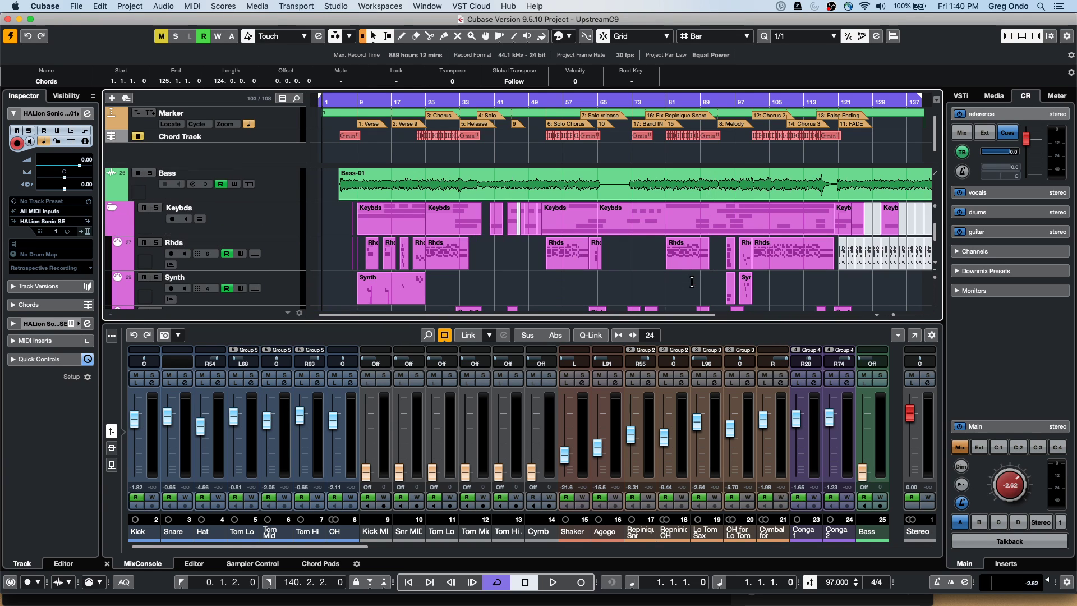
scroll(691, 281, up, 2)
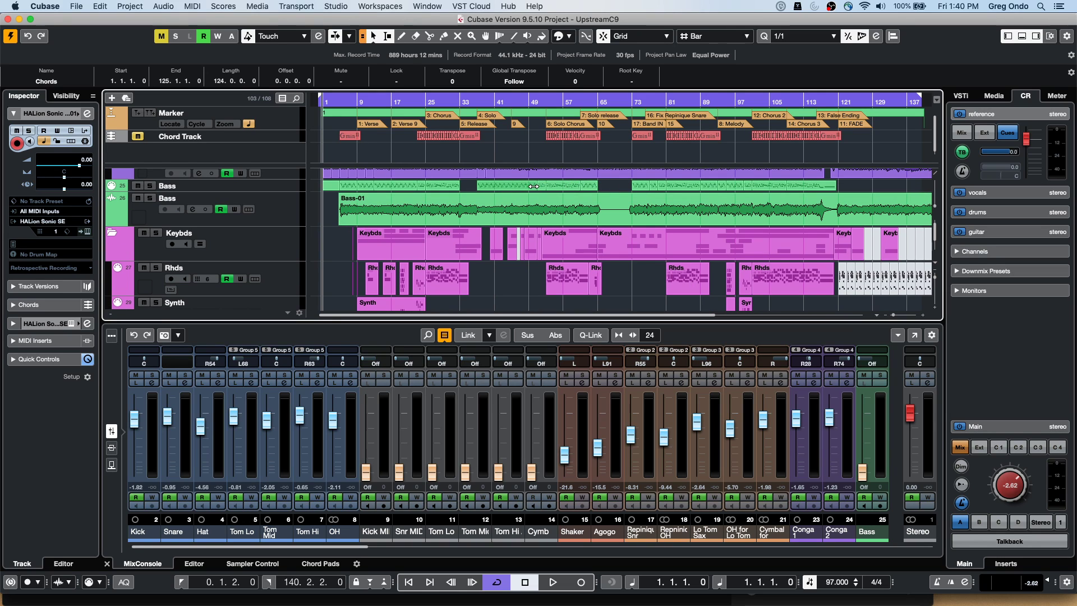
click(534, 184)
drag(606, 188, 487, 192)
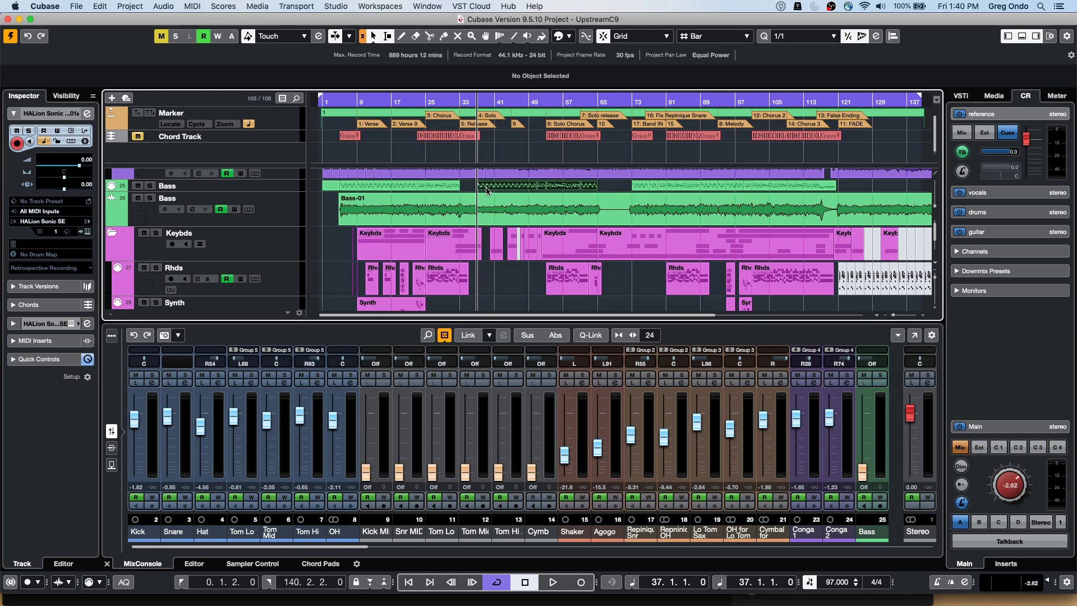
Open the selected Bass part as a score with the shortcut, look it over, and close it
key(super+r)
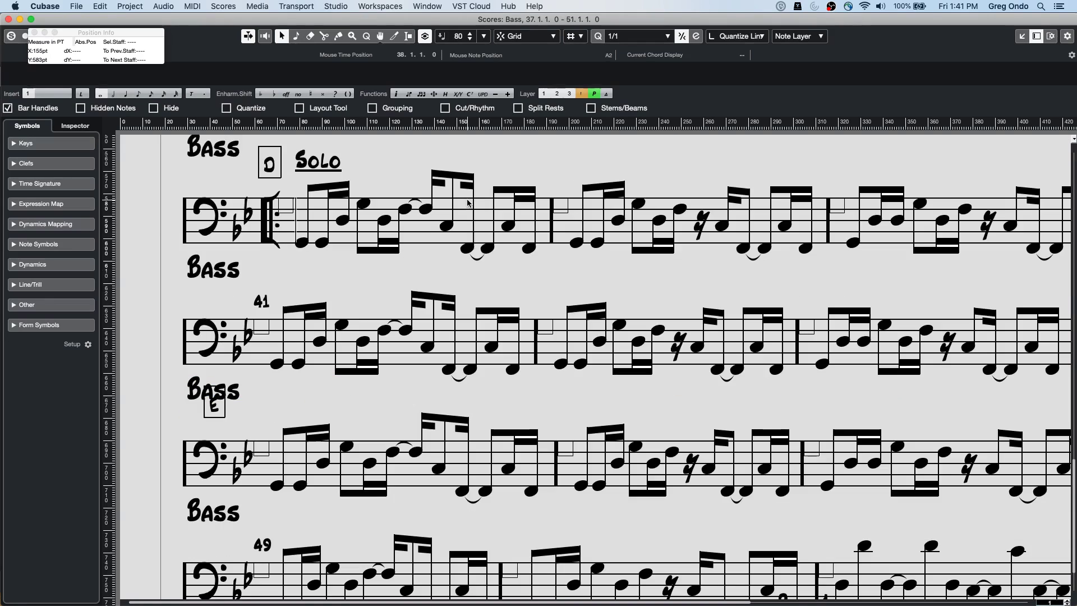
scroll(471, 208, up, 3)
scroll(477, 223, down, 1)
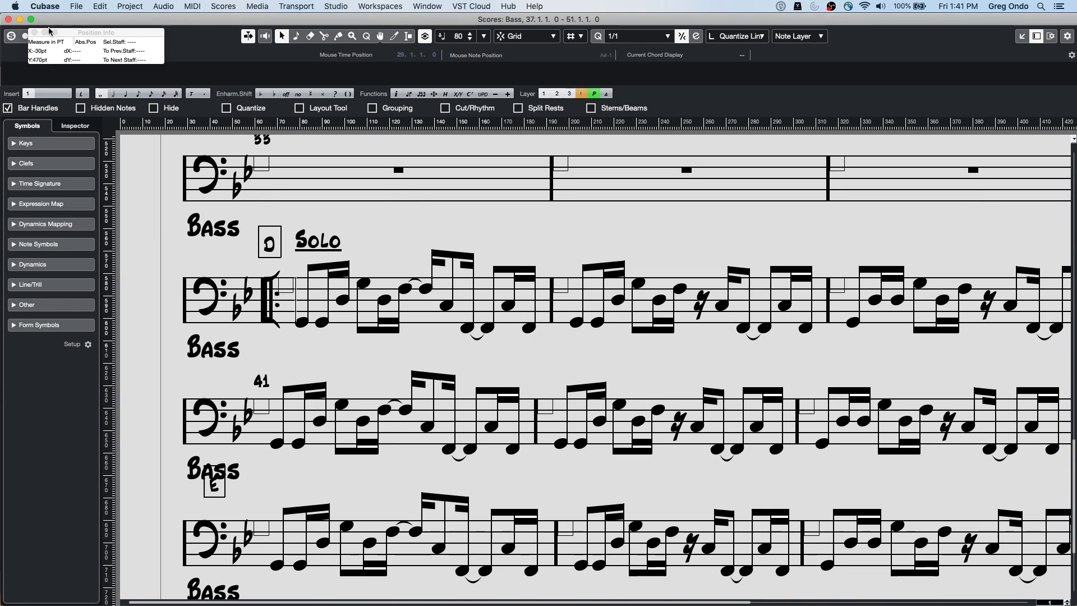
click(9, 19)
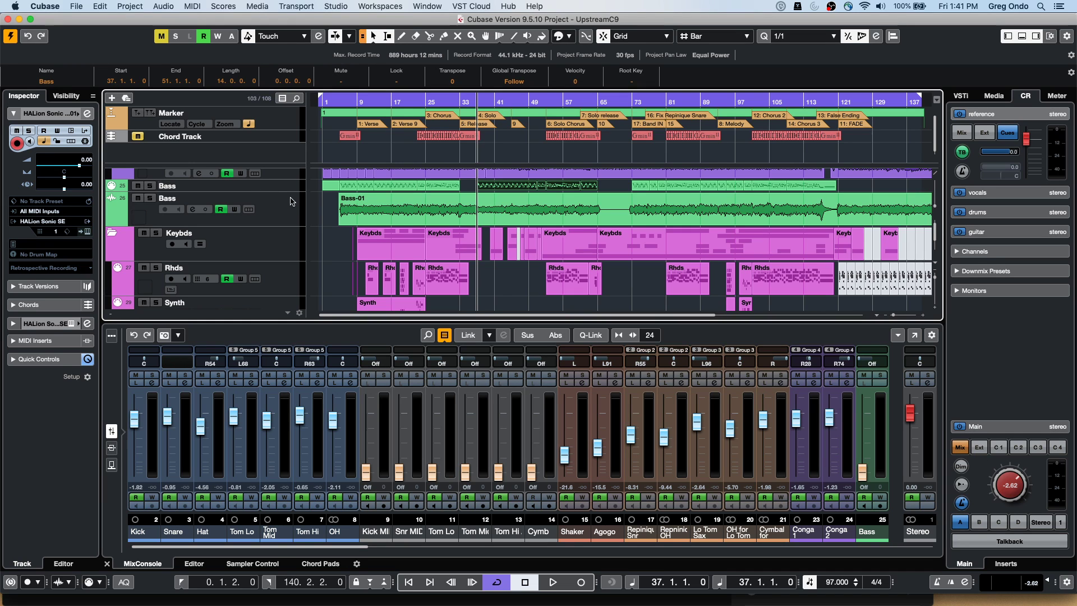
Reopen the Bass part via Scores > Open Score Editor, scroll the notation, then close it
click(237, 6)
click(238, 19)
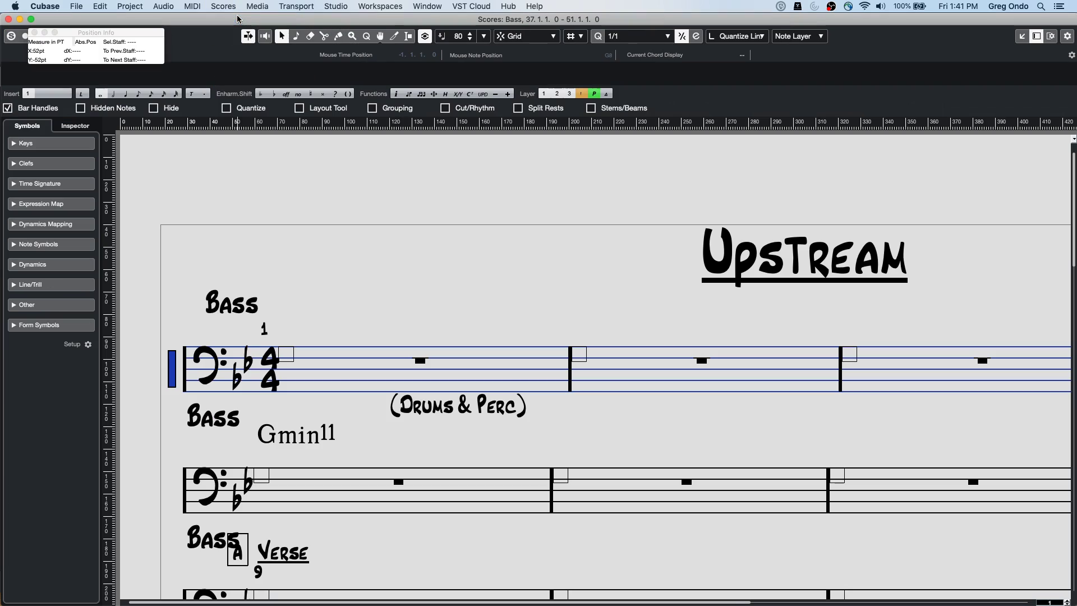
scroll(311, 300, down, 5)
scroll(311, 297, down, 5)
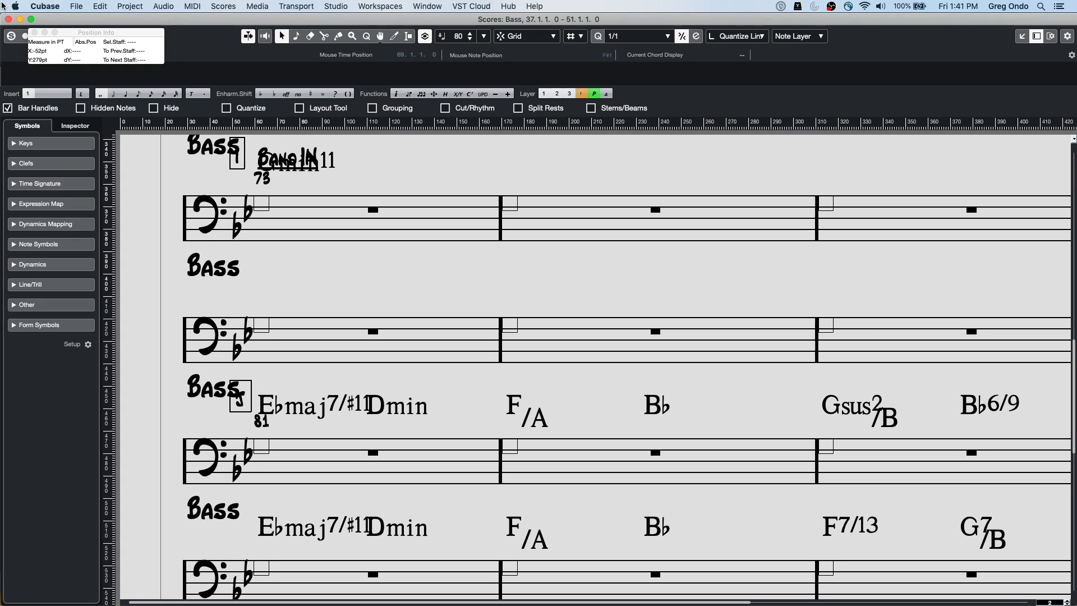
click(9, 19)
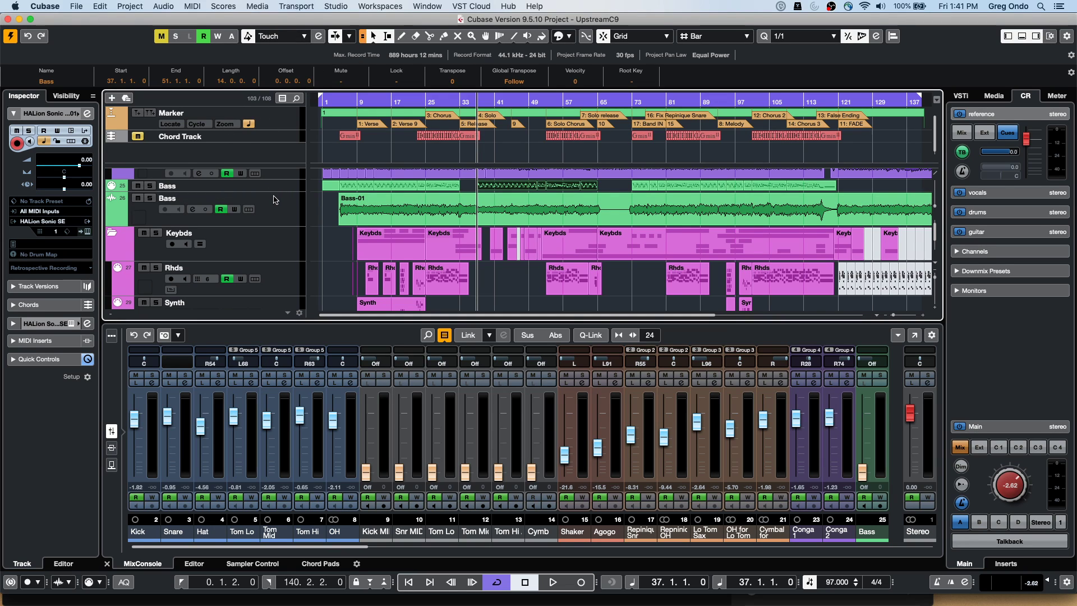
Make the Bass MIDI track taller and open its bar-37 part as notation
drag(275, 192, 274, 203)
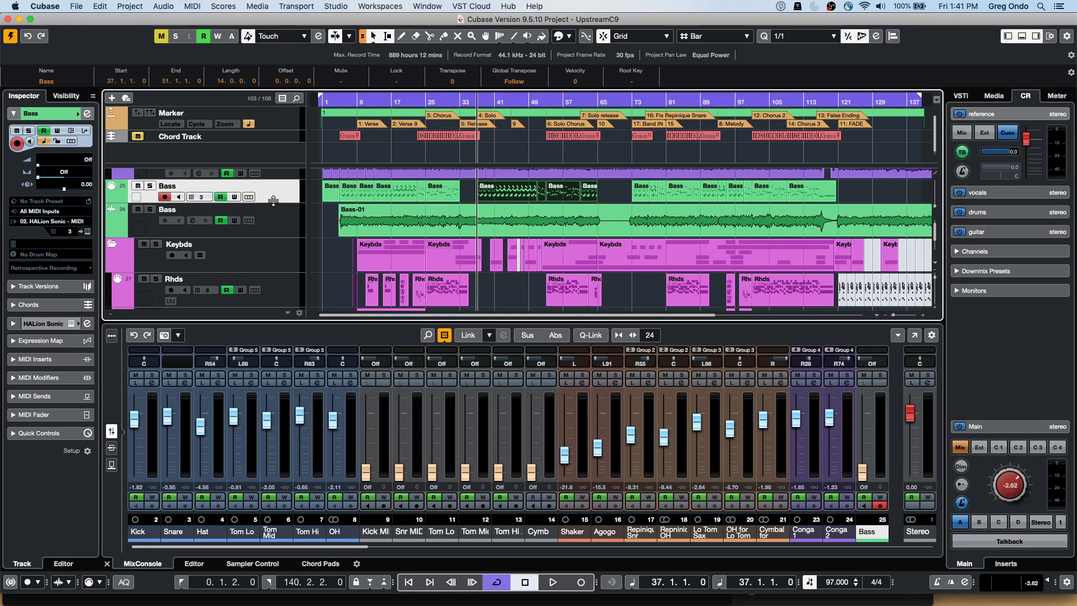
click(499, 194)
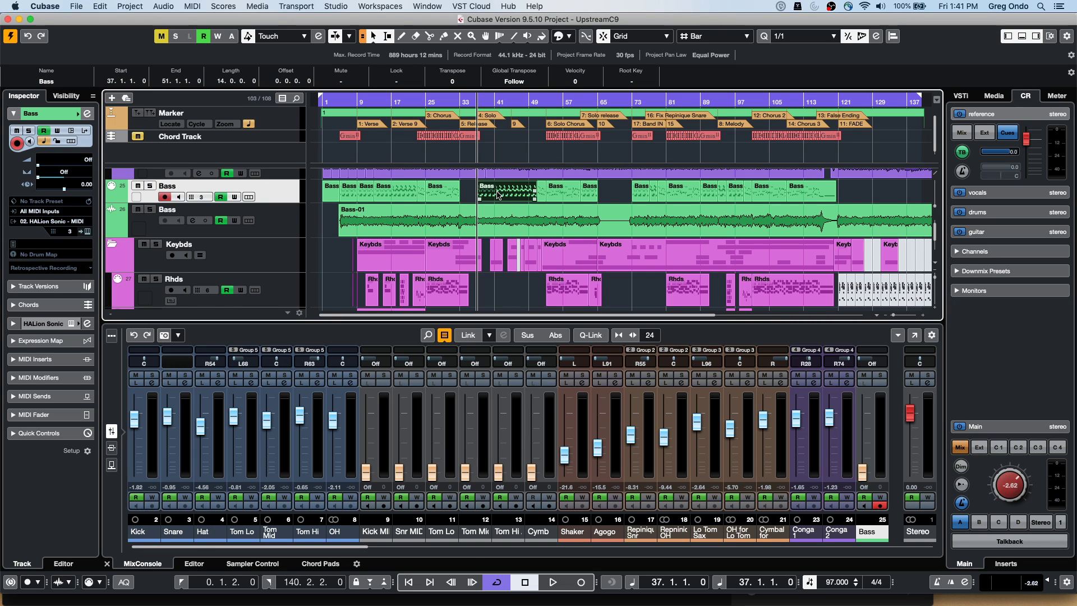
double_click(497, 194)
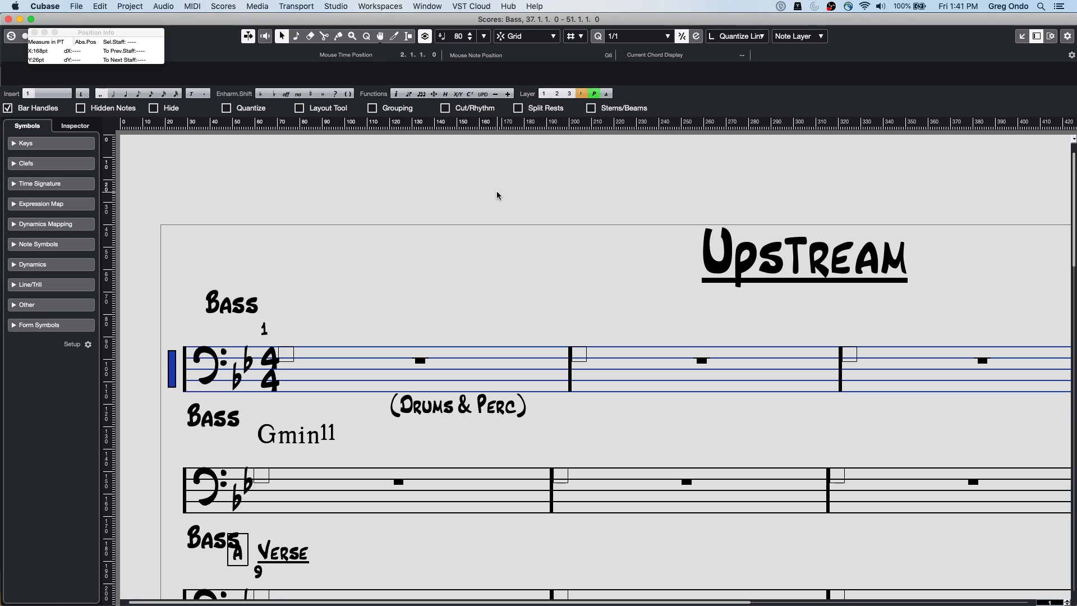
double_click(172, 370)
drag(351, 177, 371, 117)
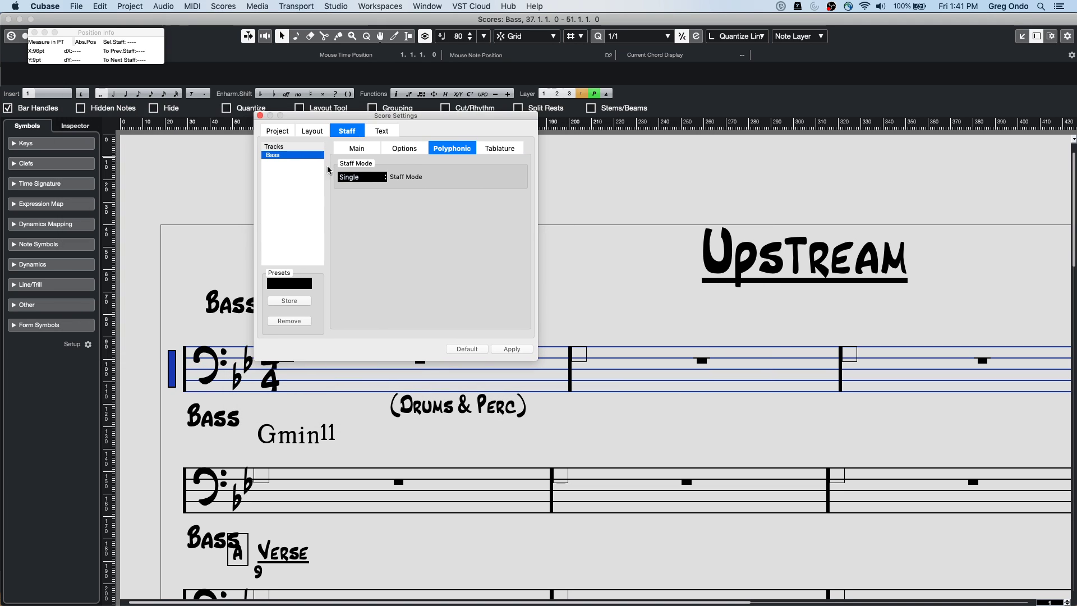
click(362, 148)
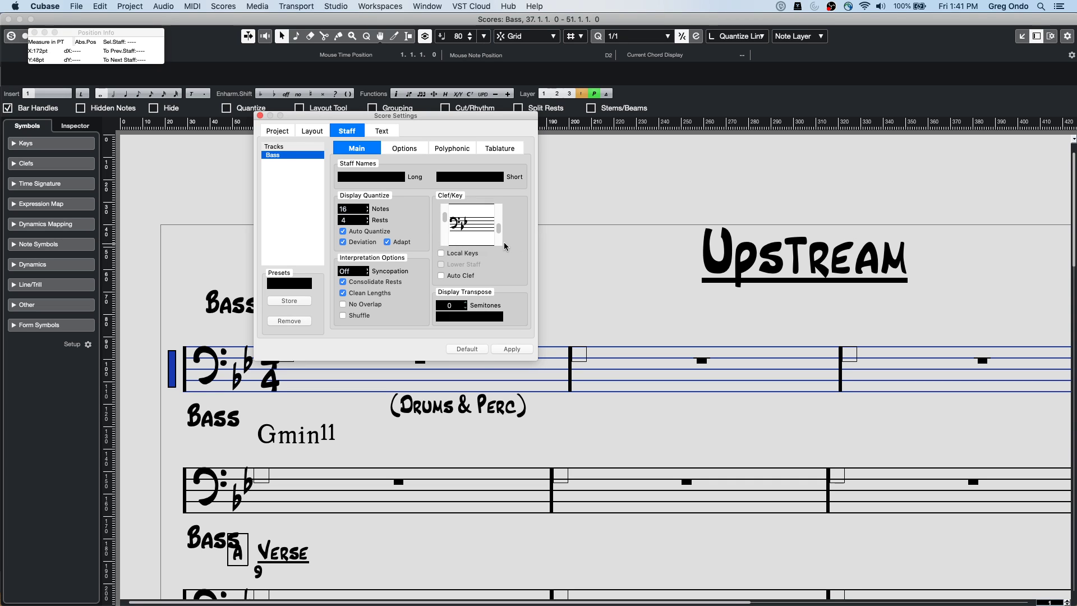
scroll(500, 241, down, 4)
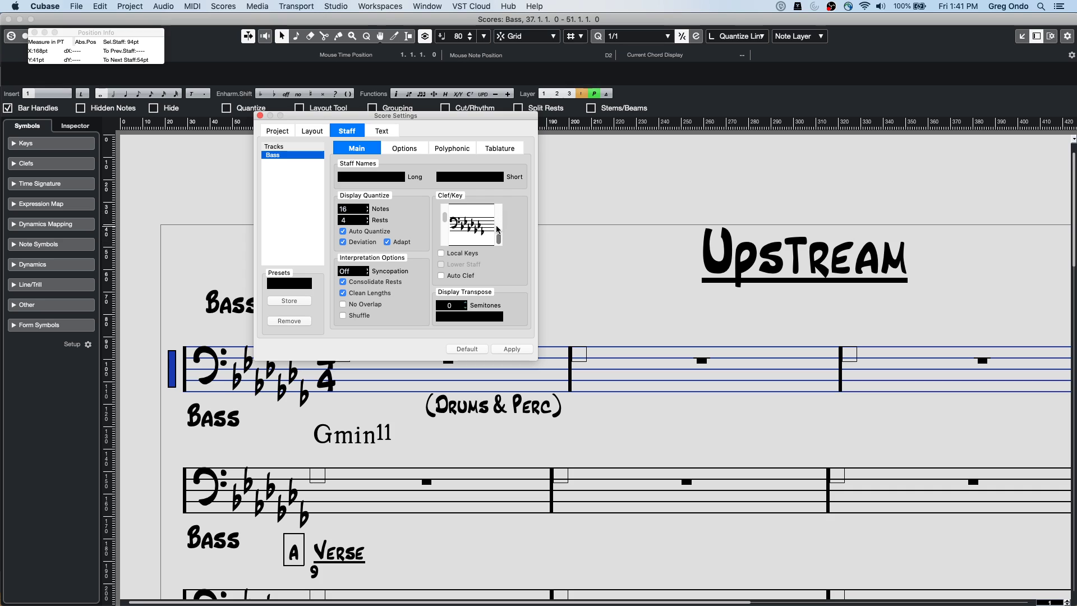
scroll(498, 230, up, 5)
scroll(499, 229, down, 1)
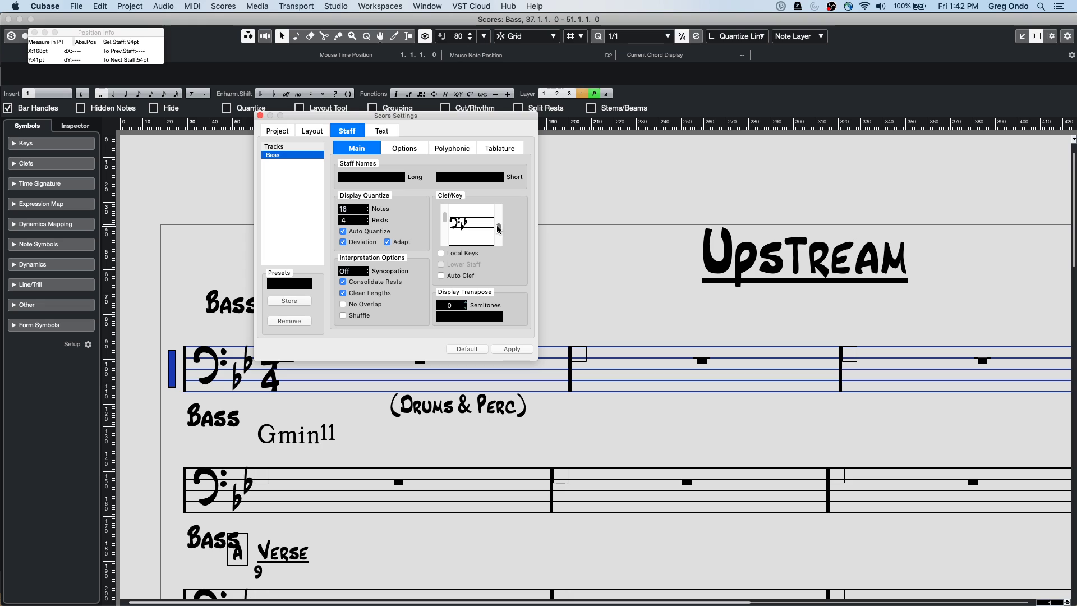
click(498, 227)
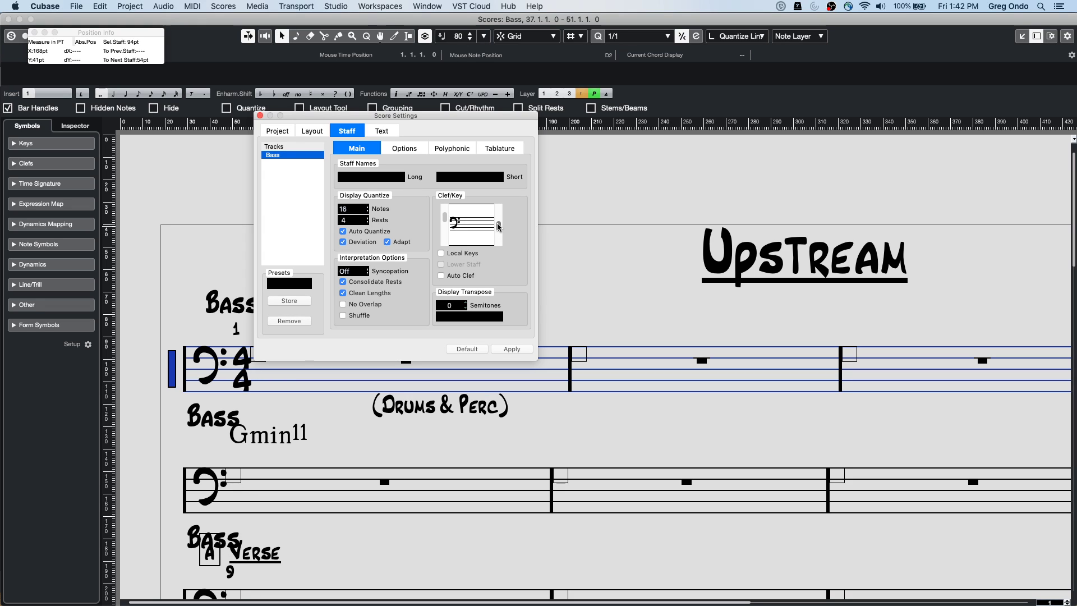
click(498, 227)
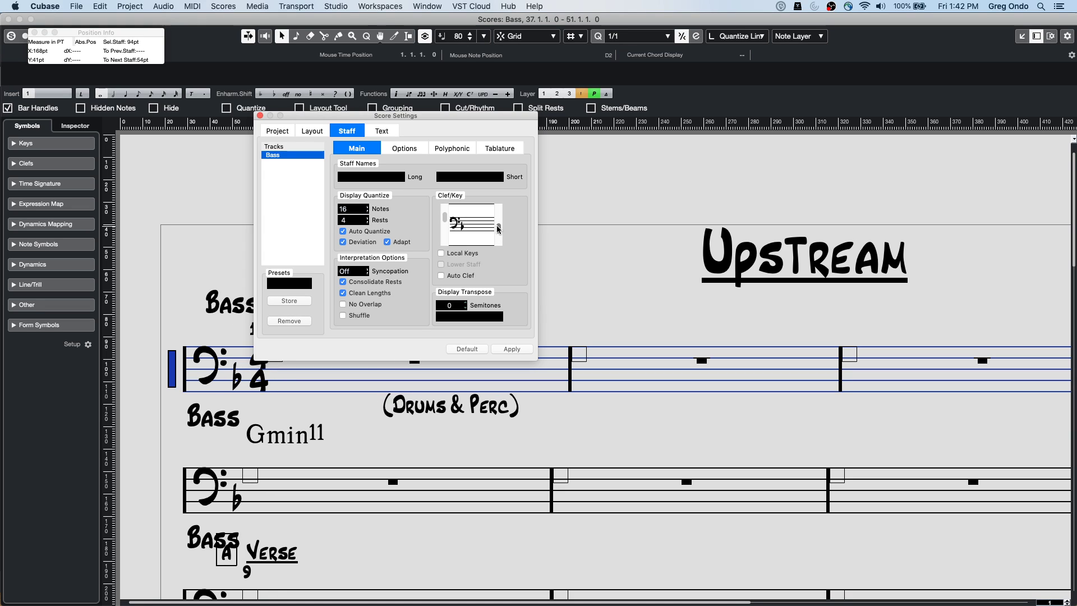
click(497, 227)
scroll(587, 306, down, 15)
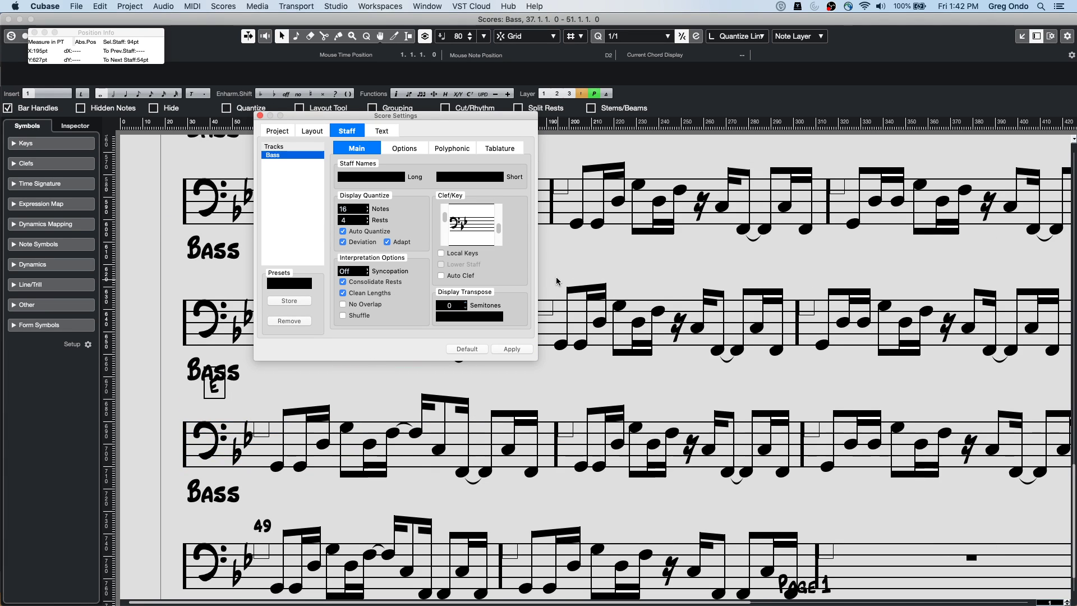
drag(503, 231, 499, 224)
click(511, 350)
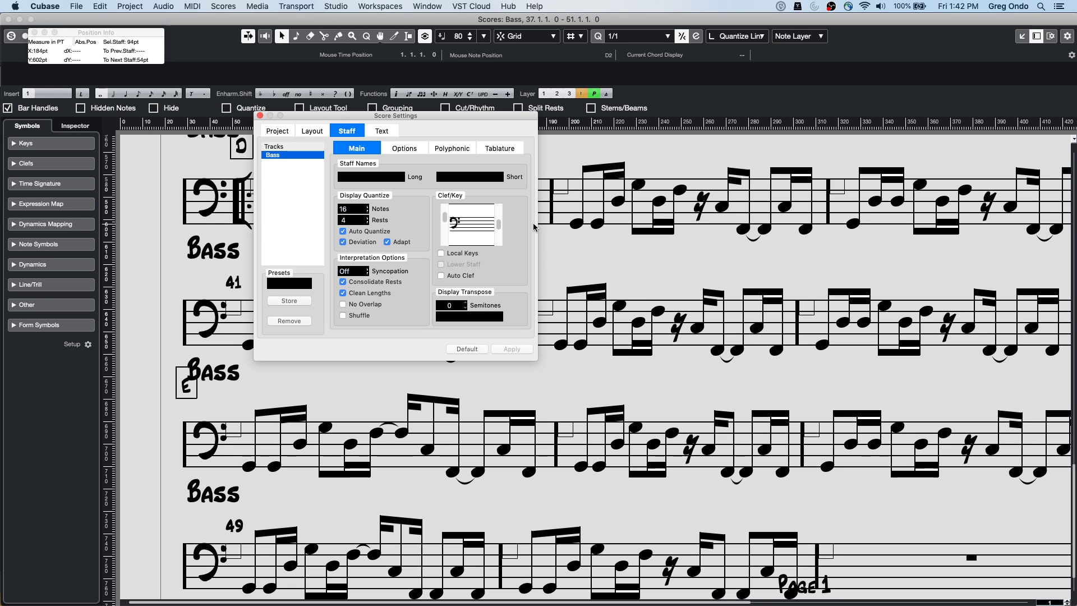
scroll(544, 372, up, 15)
scroll(544, 372, down, 15)
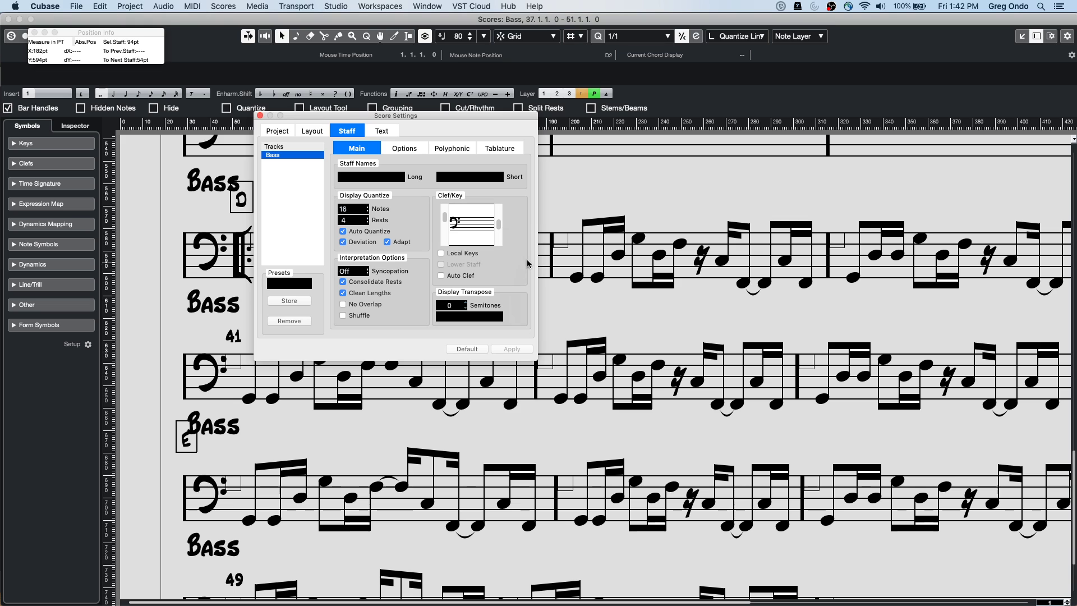
click(498, 223)
mouse_move(498, 223)
mouse_down()
mouse_move(499, 213)
mouse_move(499, 231)
mouse_up()
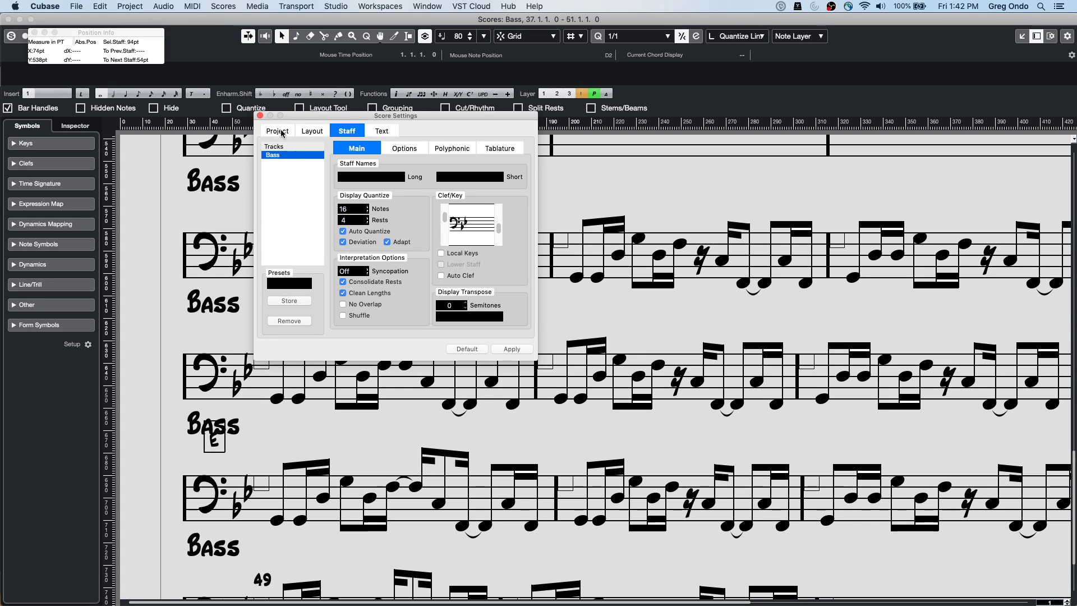
click(260, 116)
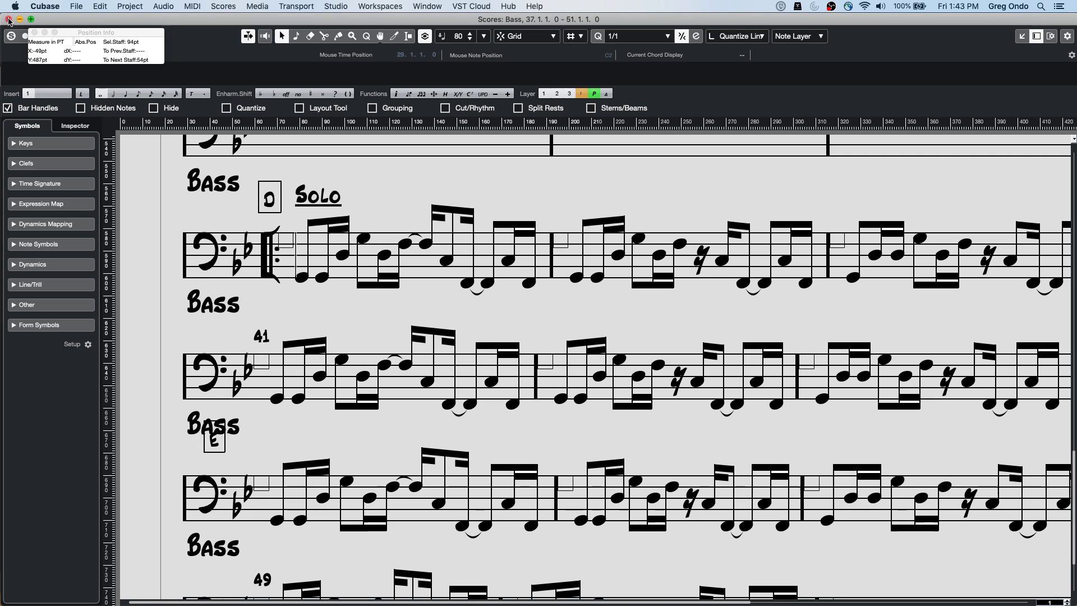
Close the Bass score, play from bar 37, and lower the Control Room Main level to -10.7 dB
click(8, 19)
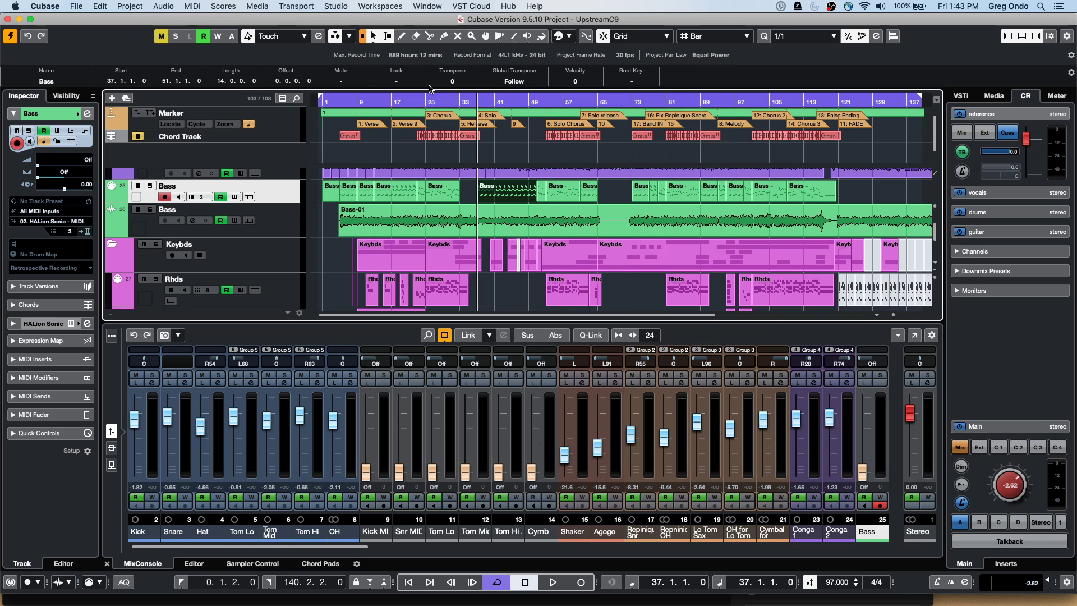
key(space)
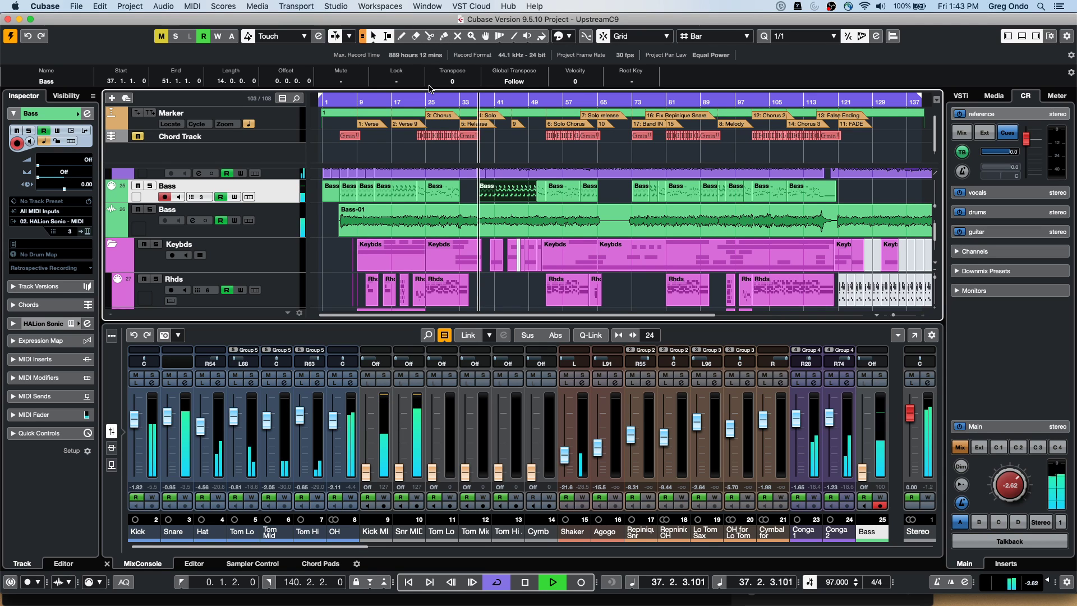
drag(1005, 485, 1001, 498)
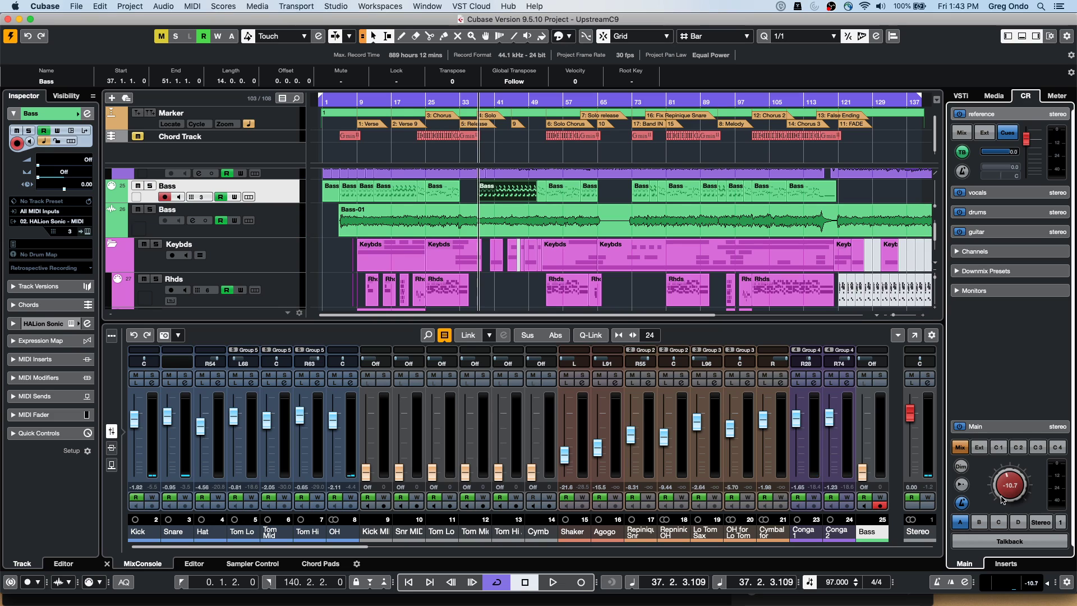
Restart playback and switch the downmix between Mono and Stereo several times, ending on Stereo
key(space)
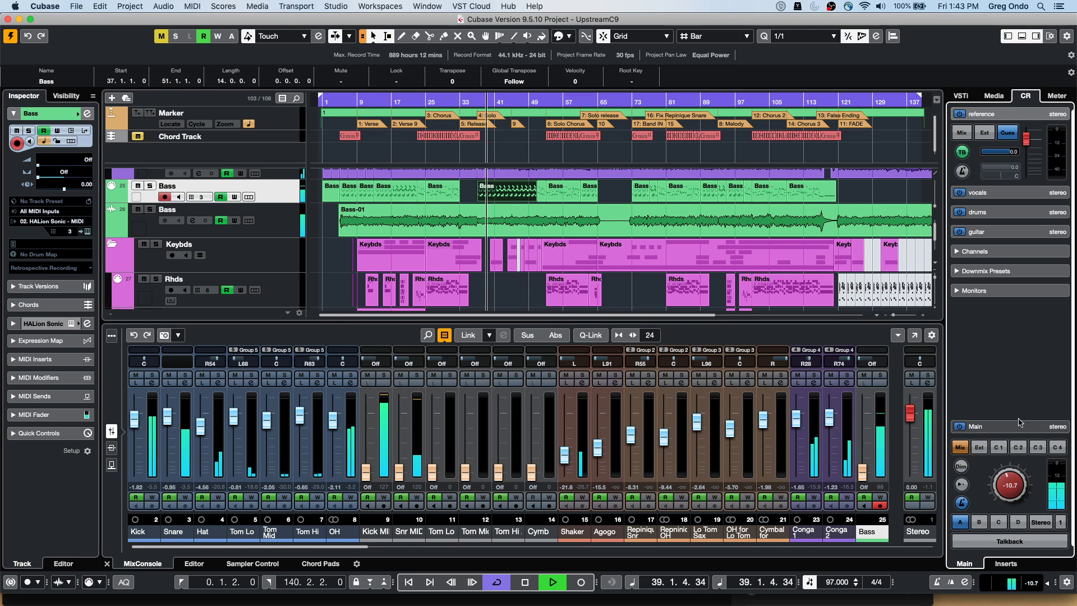
click(1003, 272)
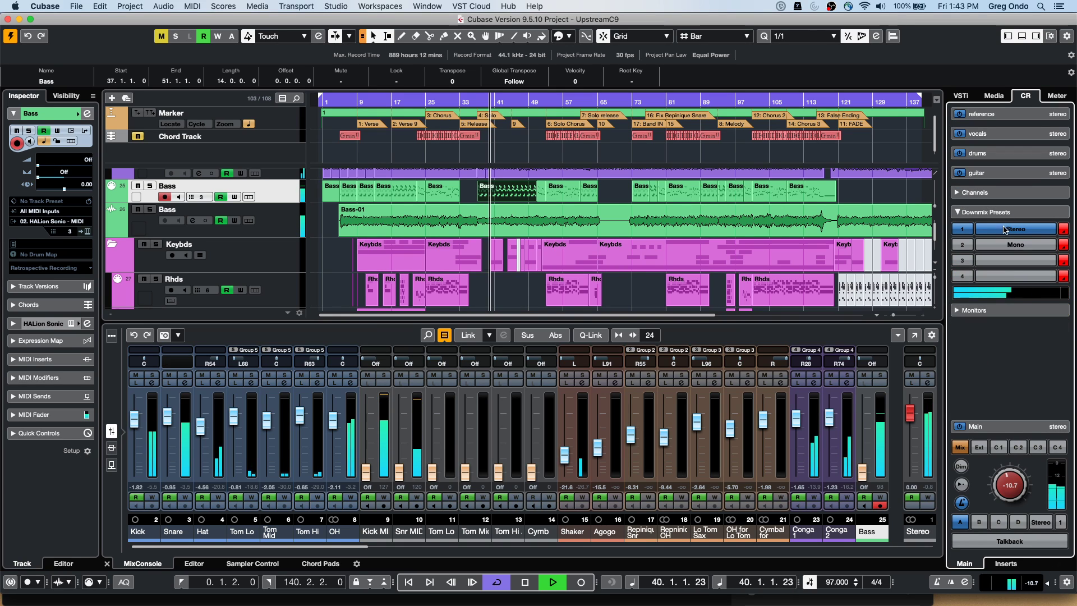
click(1015, 244)
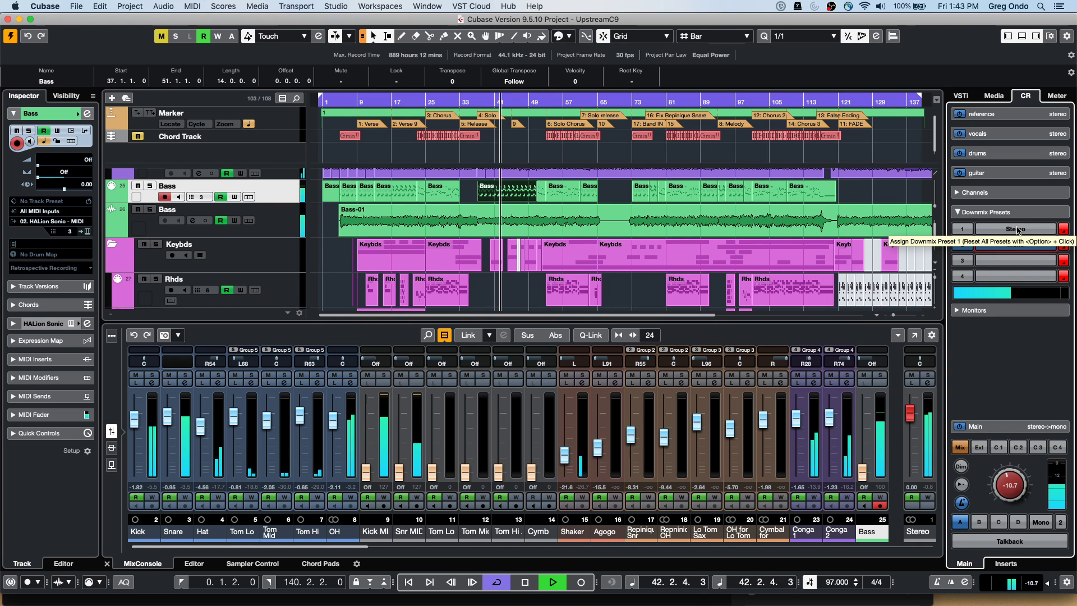
click(1015, 229)
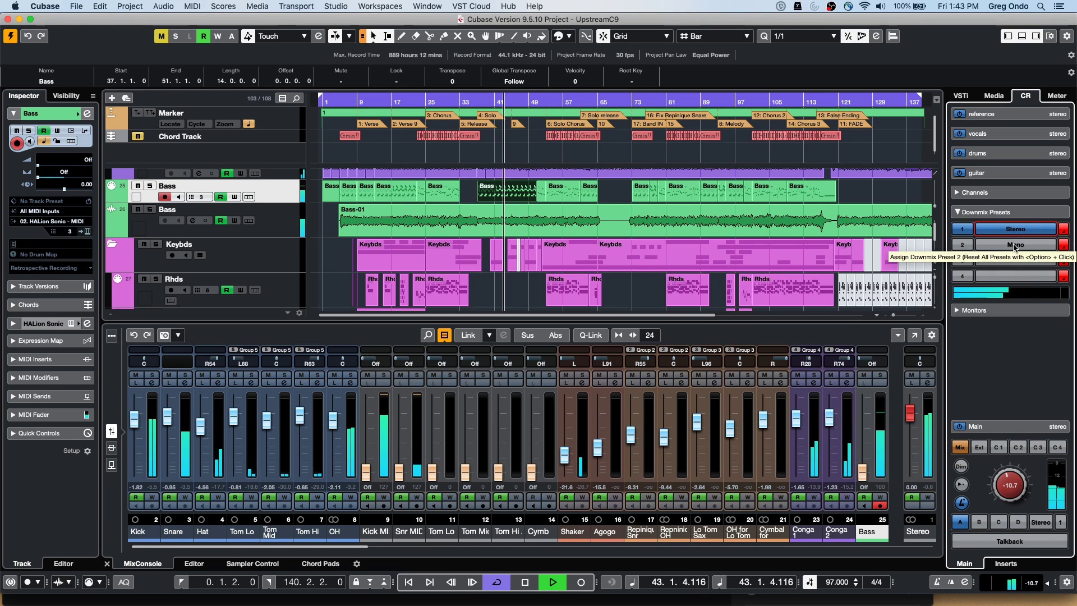
click(1014, 246)
click(1018, 231)
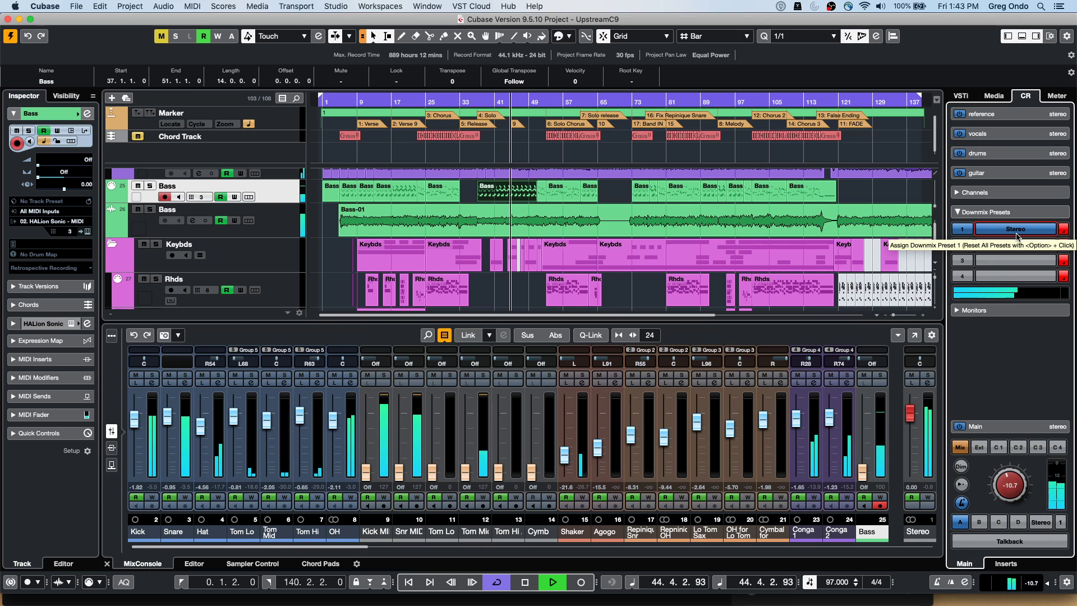
click(1016, 247)
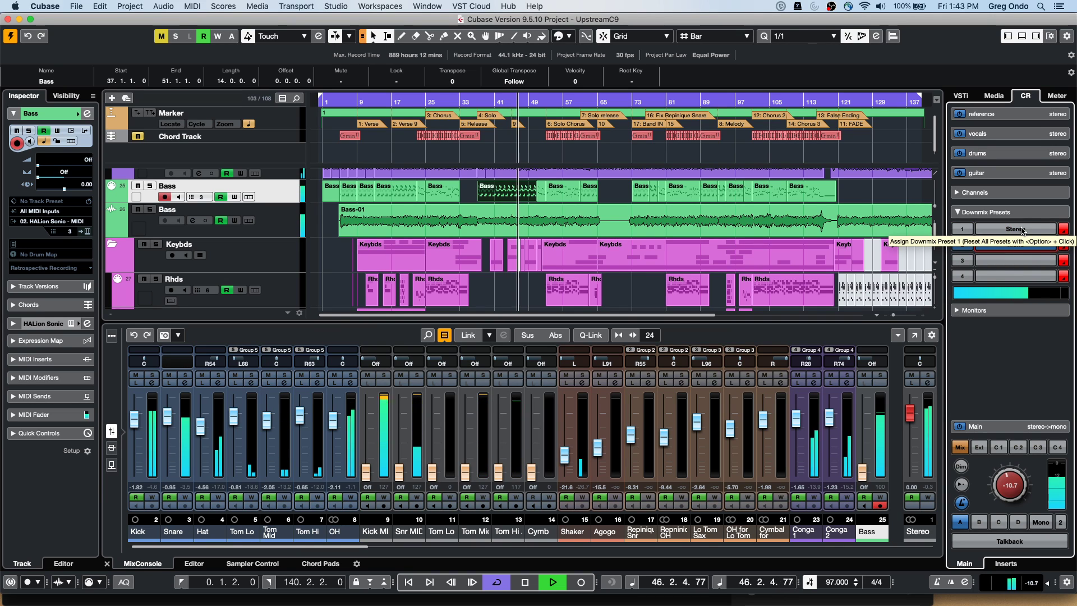
click(1016, 229)
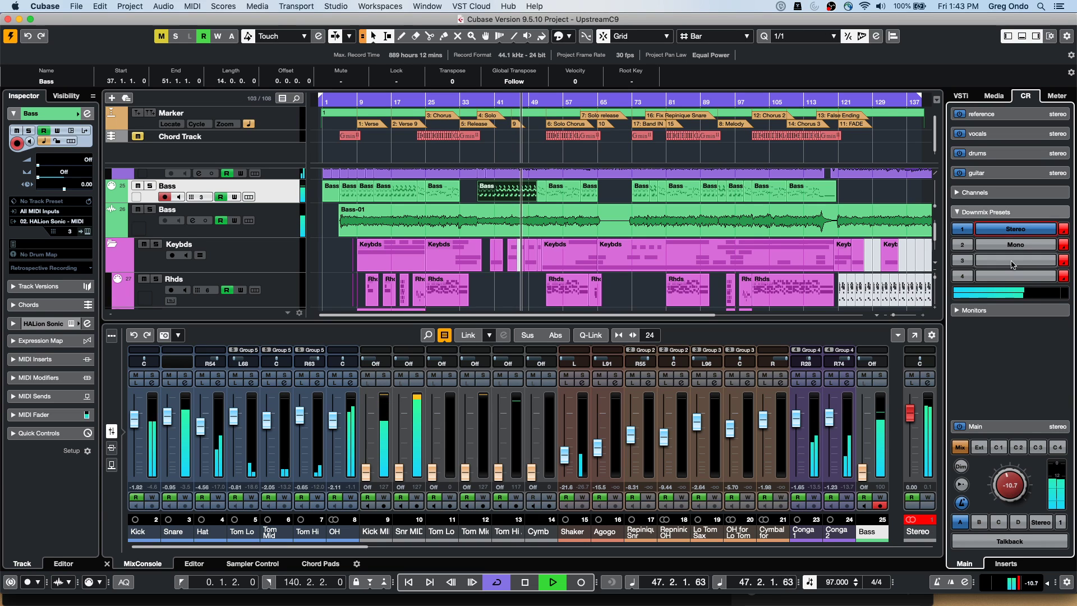
Show the Monitors section, stop playback near bar 50, and expand the Control Room Channels section
click(1006, 310)
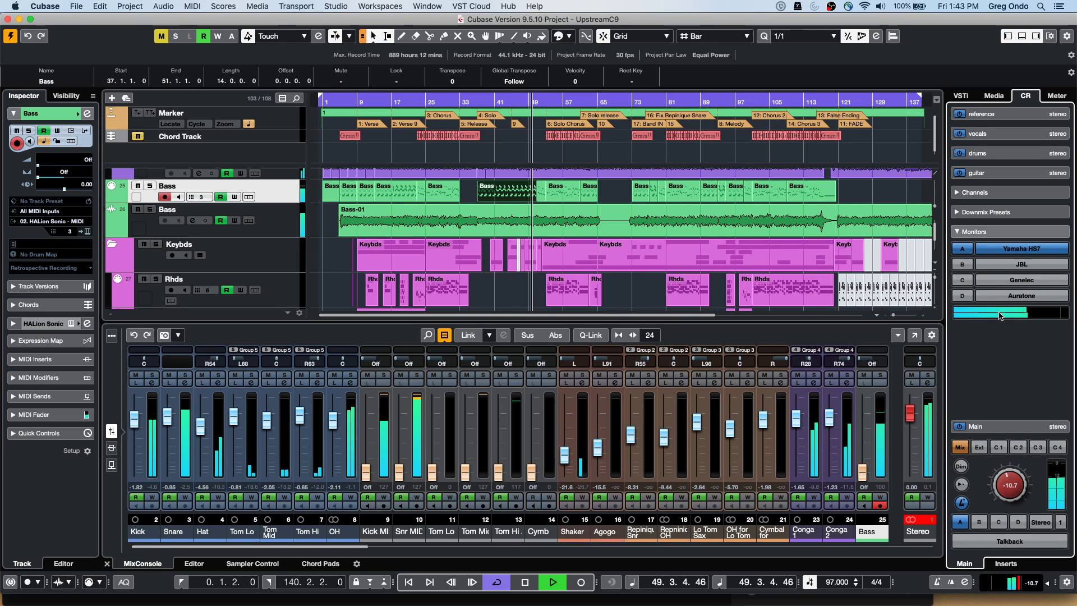
key(space)
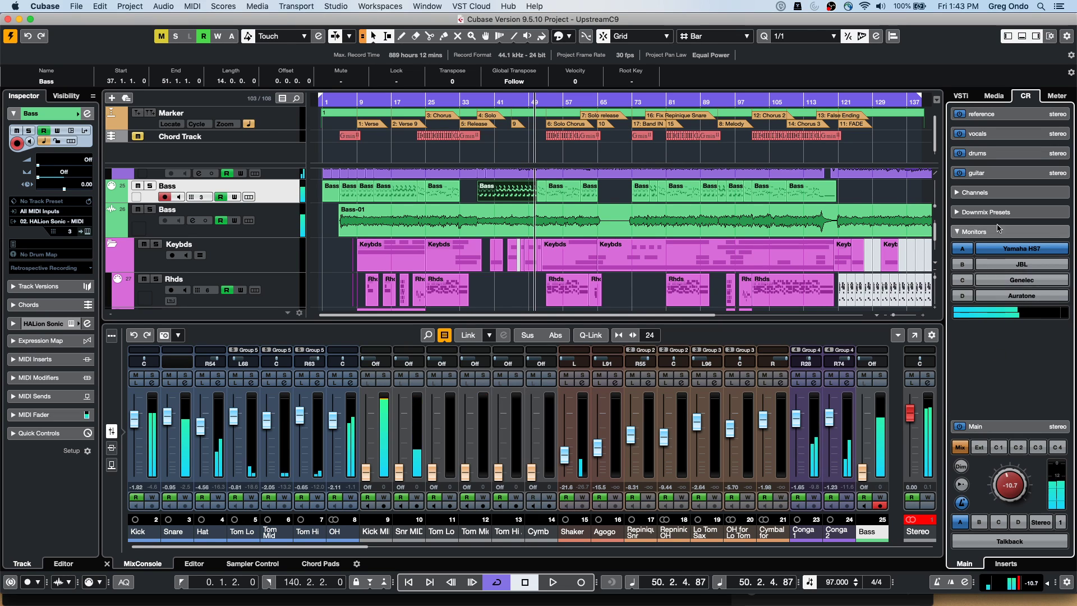
click(1018, 213)
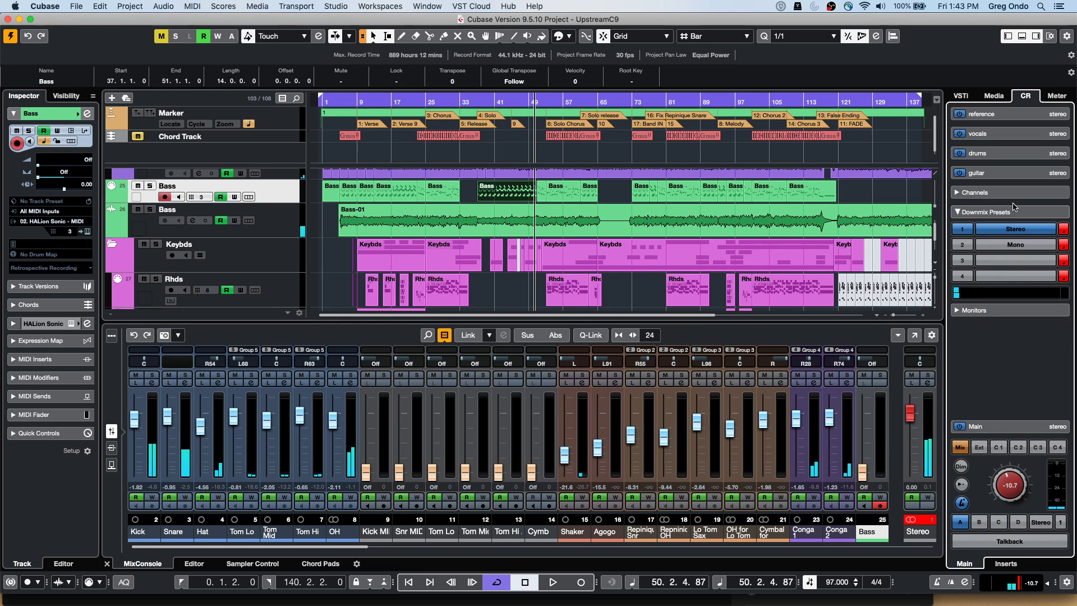
click(1005, 195)
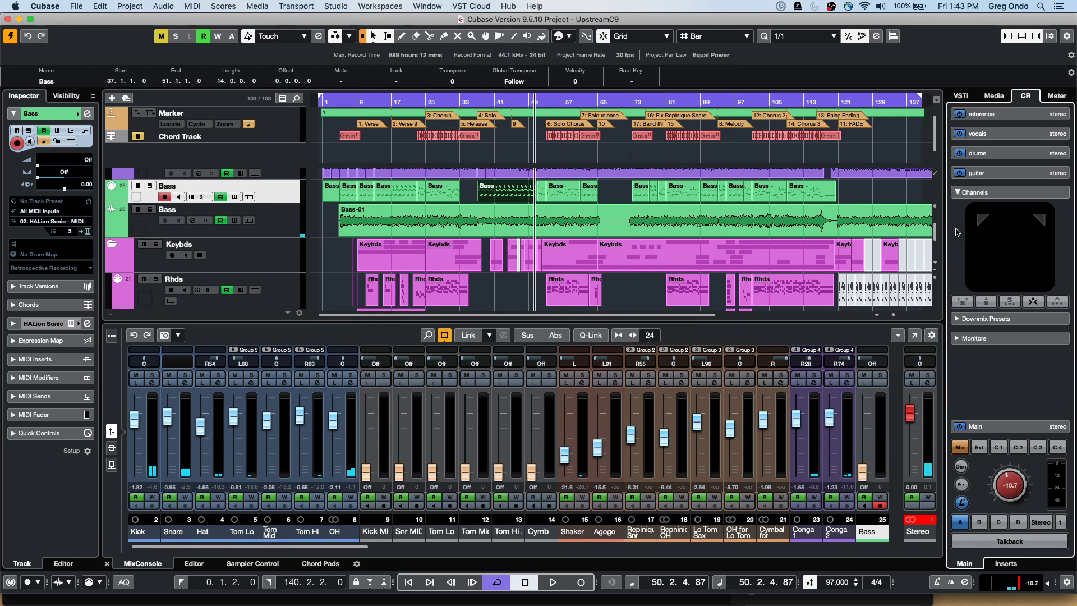
alt+click(984, 225)
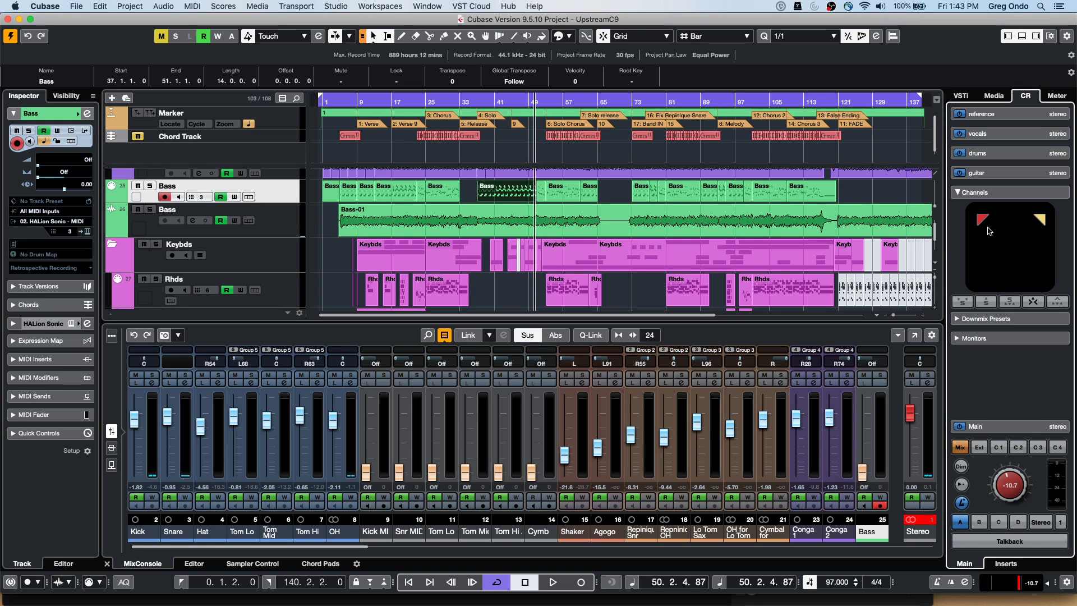
key(space)
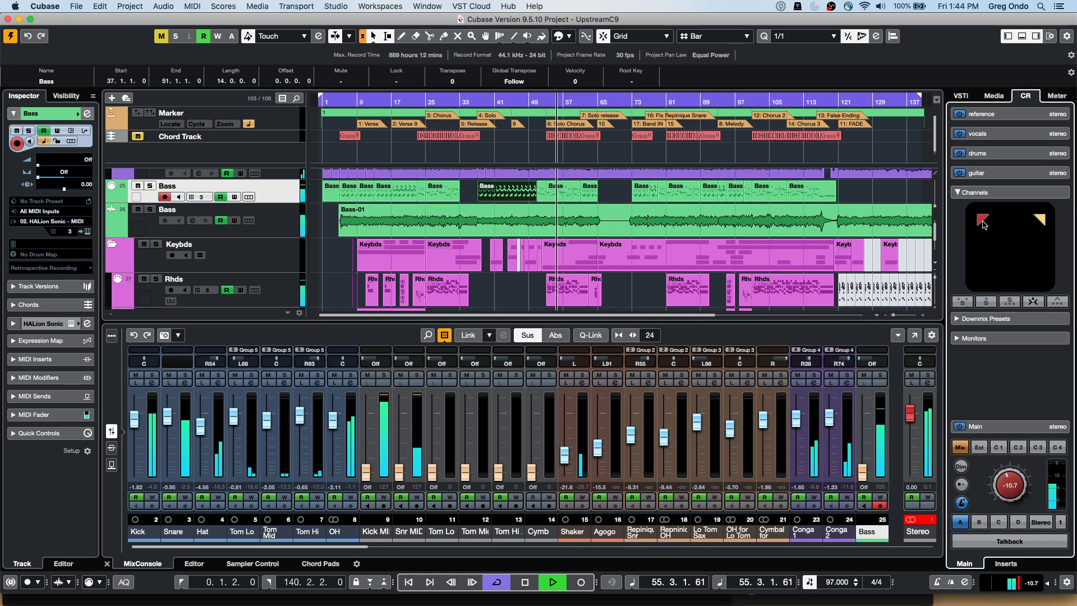
right_click(1042, 221)
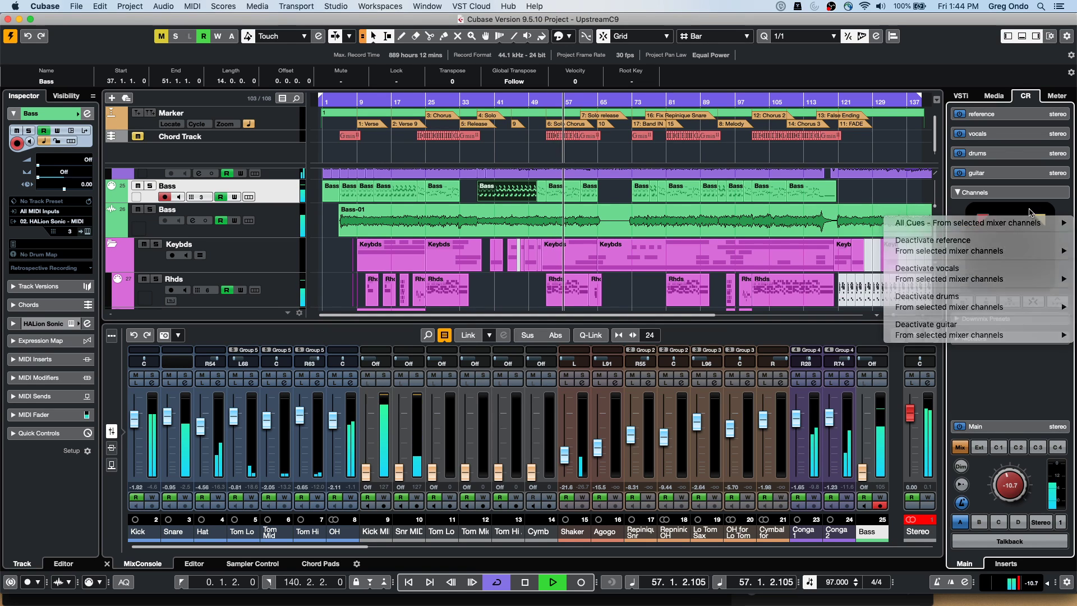
key(Escape)
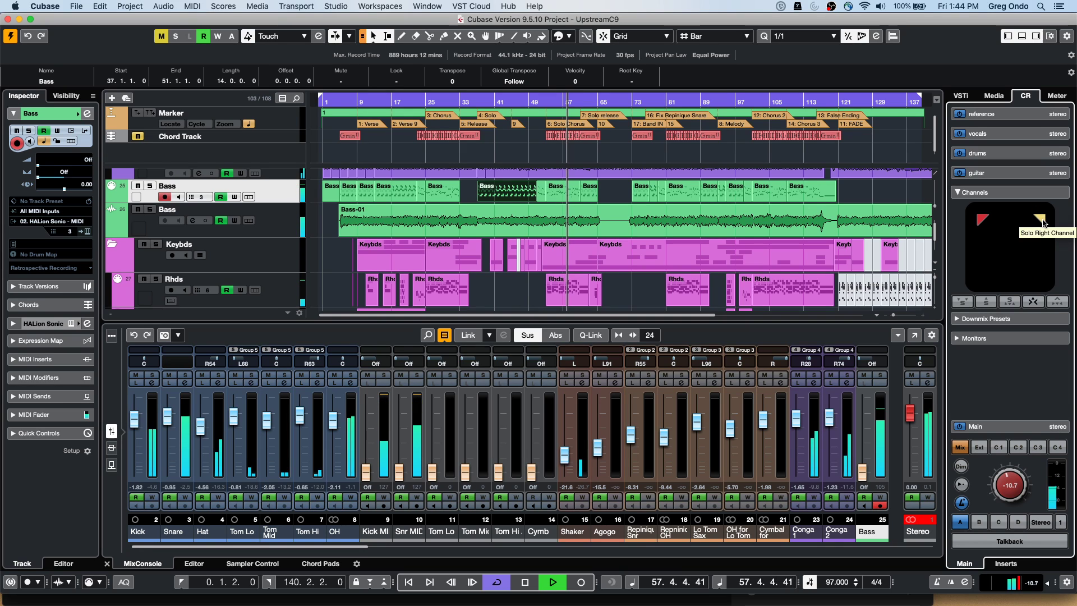
click(1042, 222)
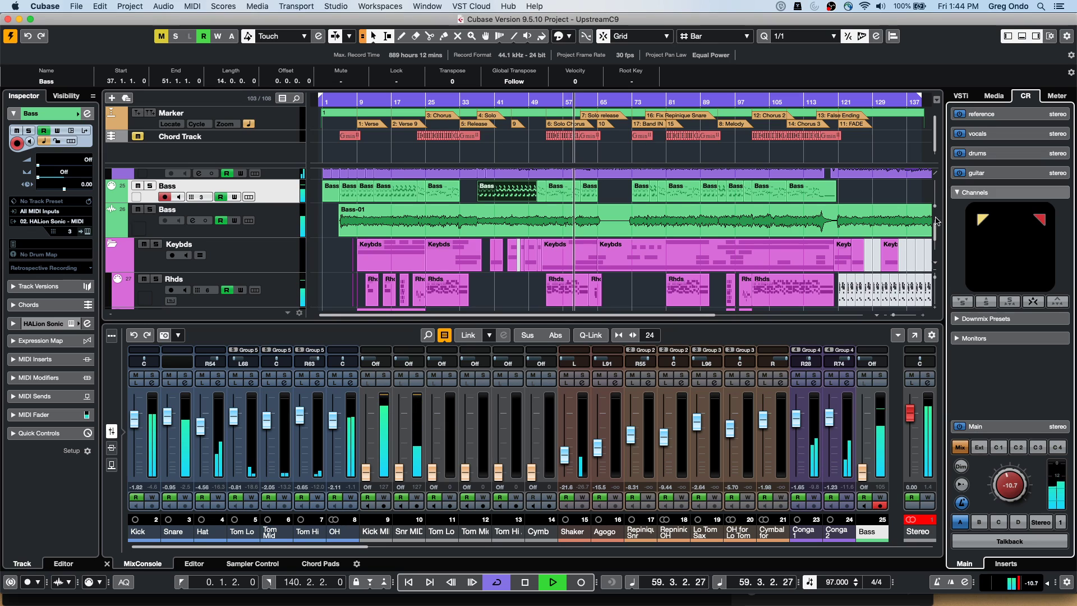
click(984, 222)
click(1045, 223)
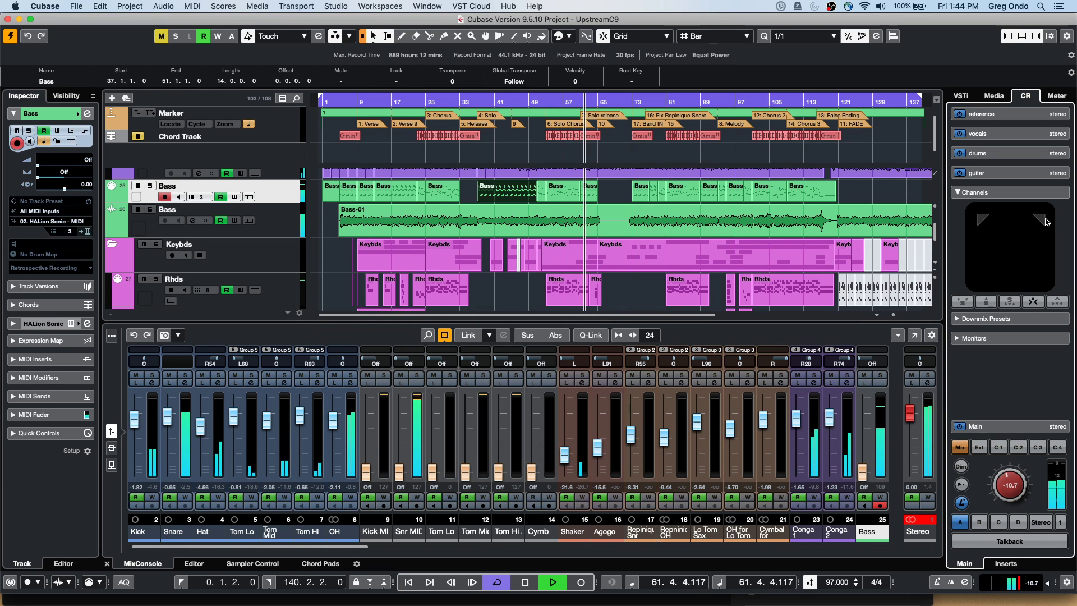
right_click(1044, 224)
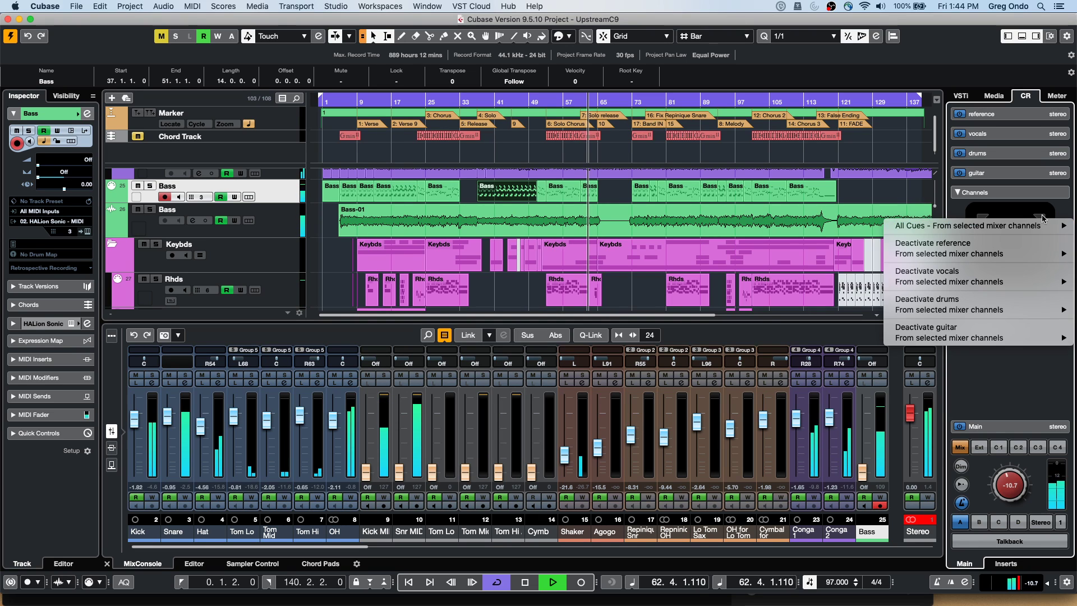
click(1047, 222)
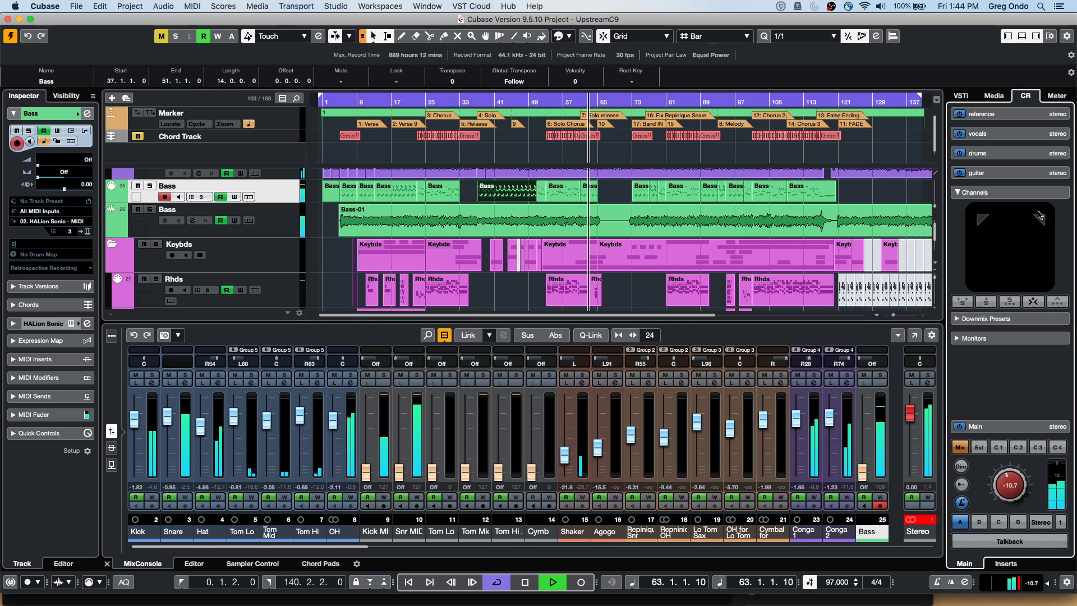
click(982, 222)
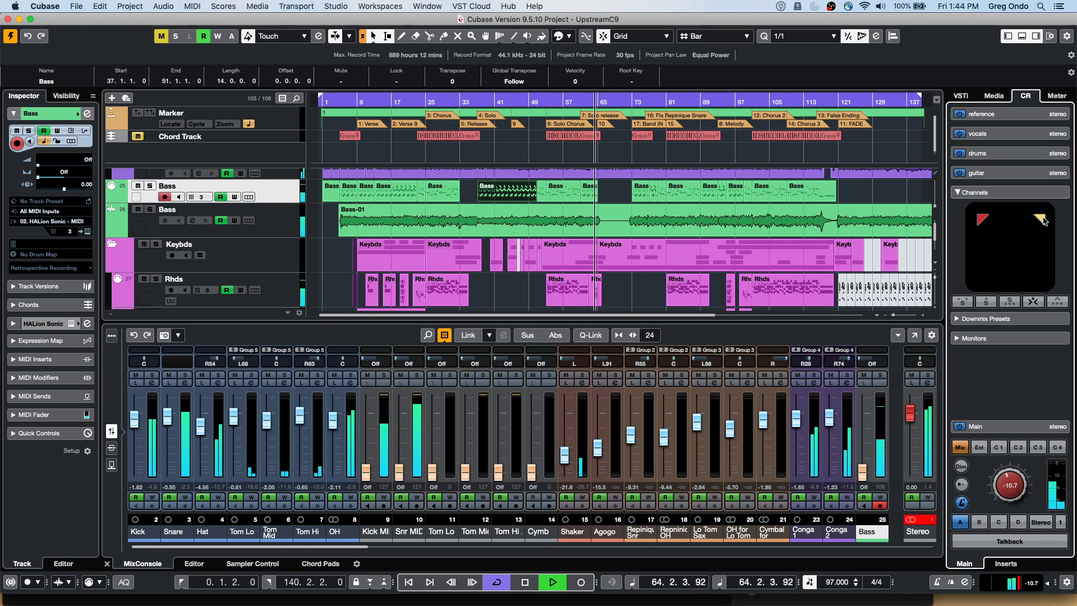
click(1001, 193)
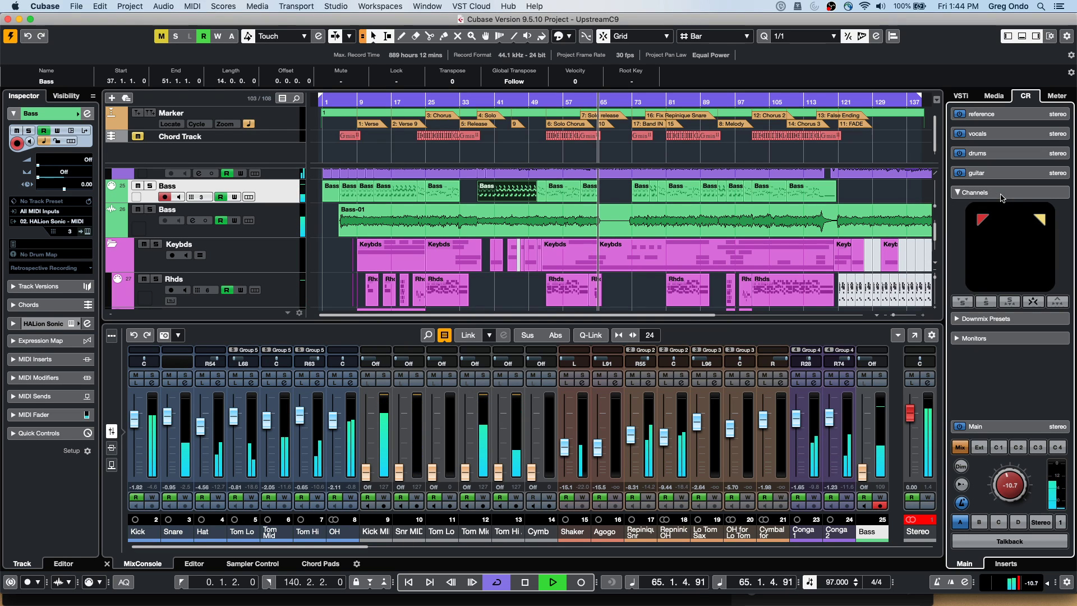
click(1002, 194)
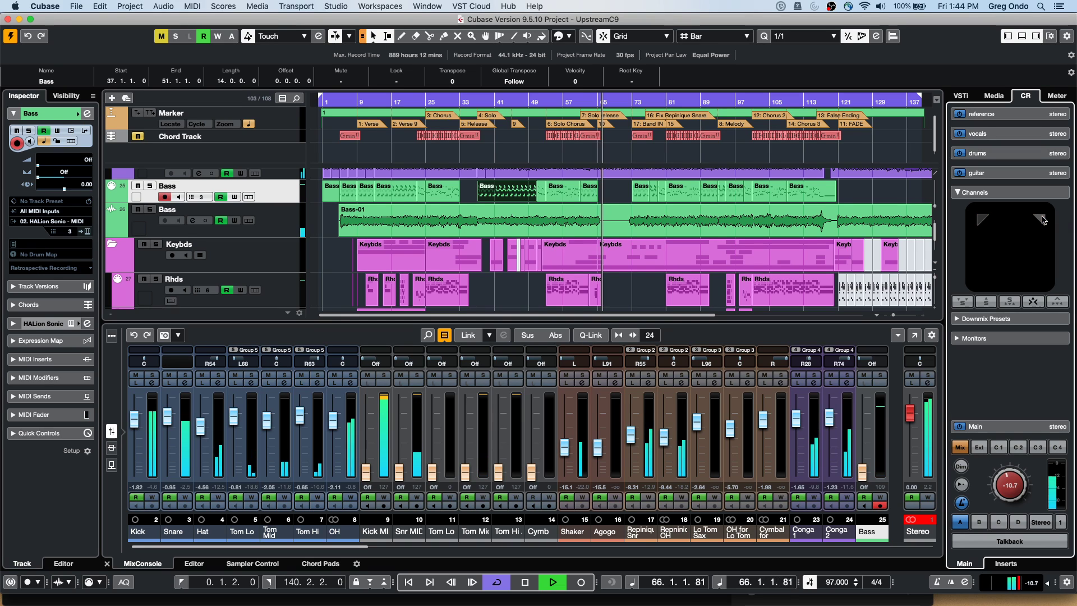
key(space)
Drag in the ruler to place the project cursor at bar 27
drag(447, 100, 434, 100)
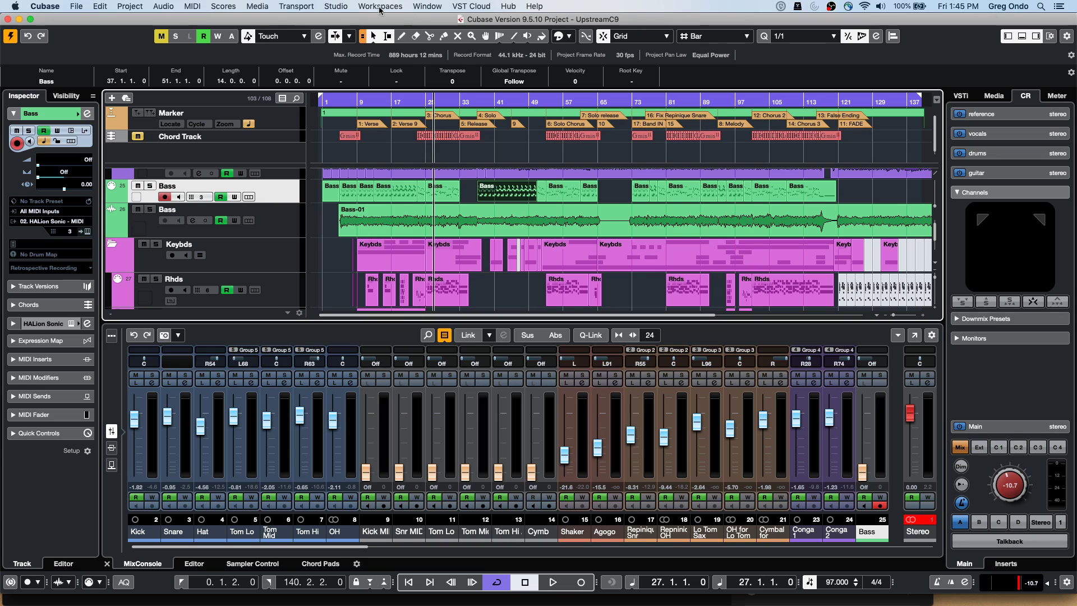
Open Studio > Audio Connections on the Control Room tab
click(352, 8)
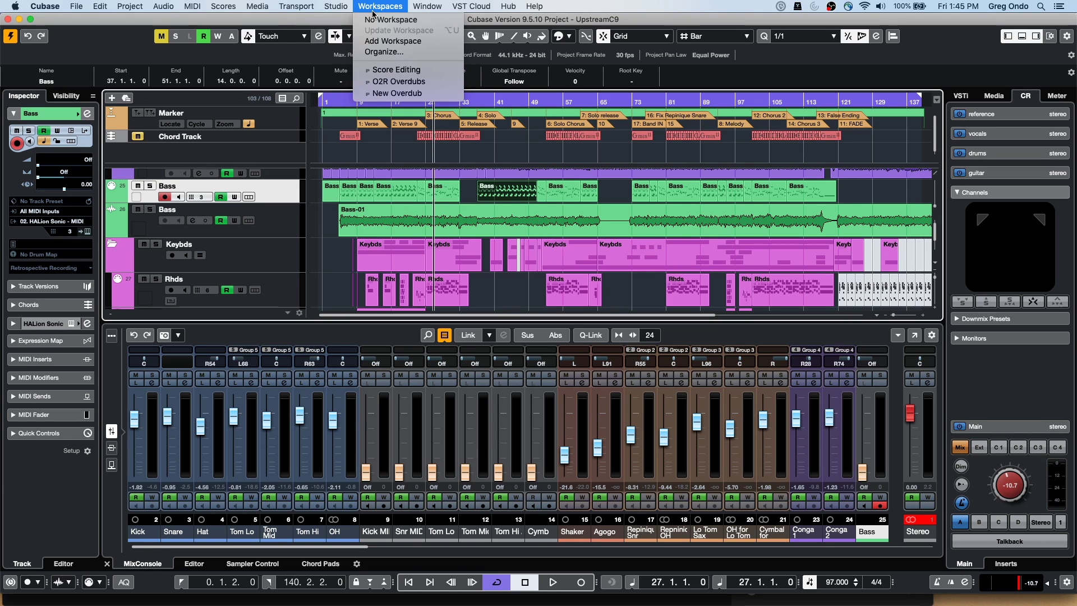
click(339, 20)
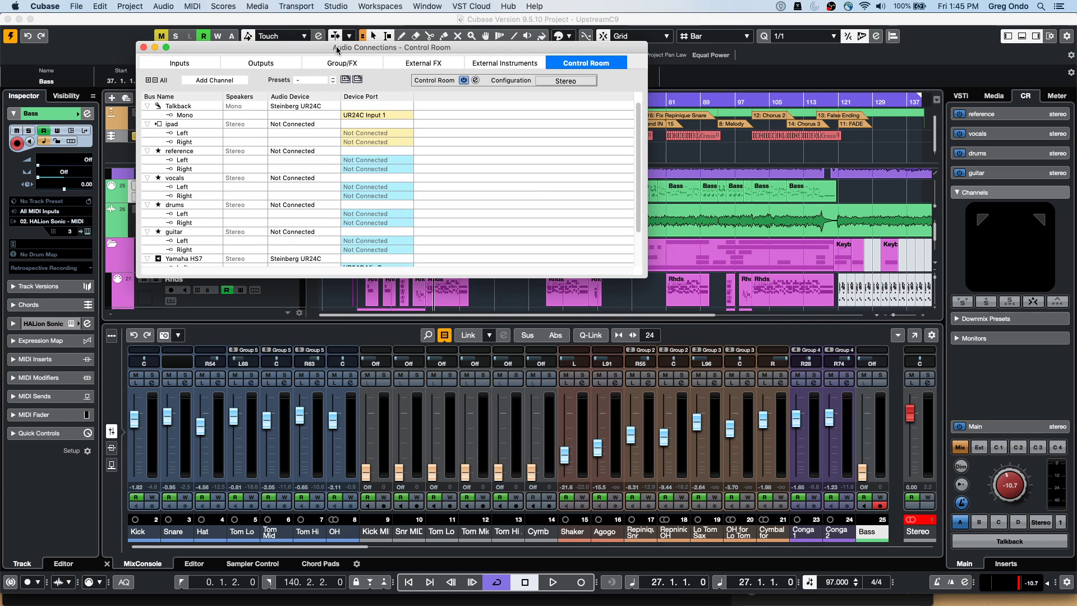
right_click(223, 180)
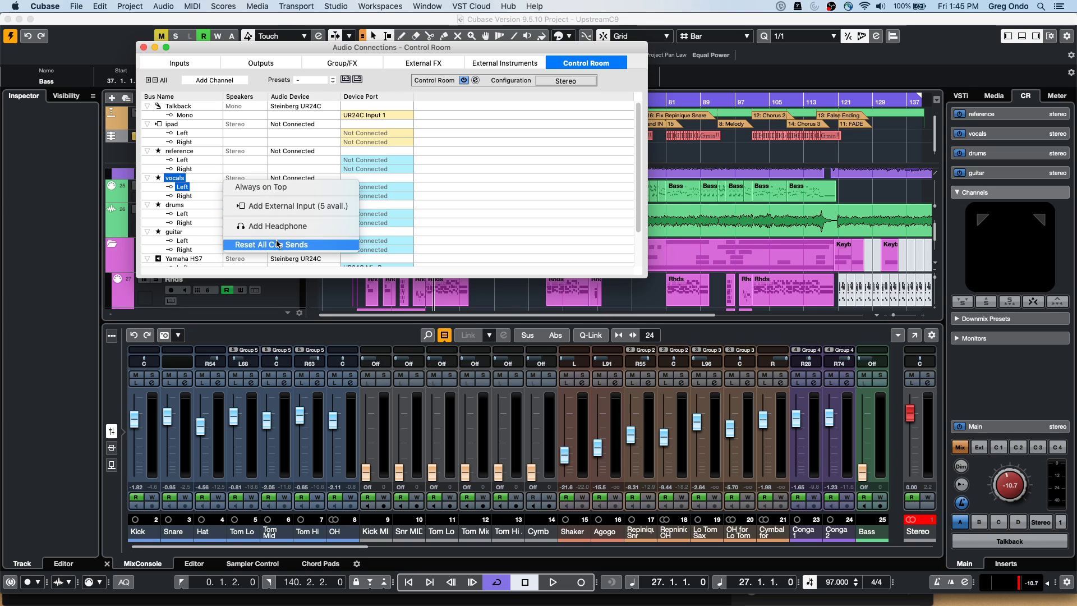
click(558, 219)
Remove the Auratone monitor and confirm the removal
scroll(207, 222, down, 3)
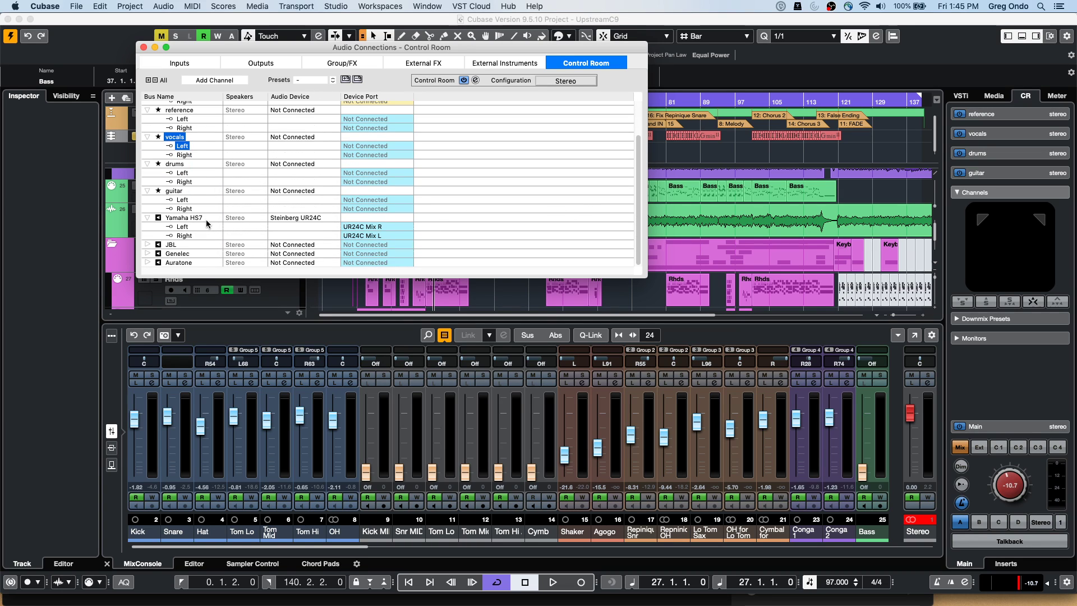
right_click(186, 263)
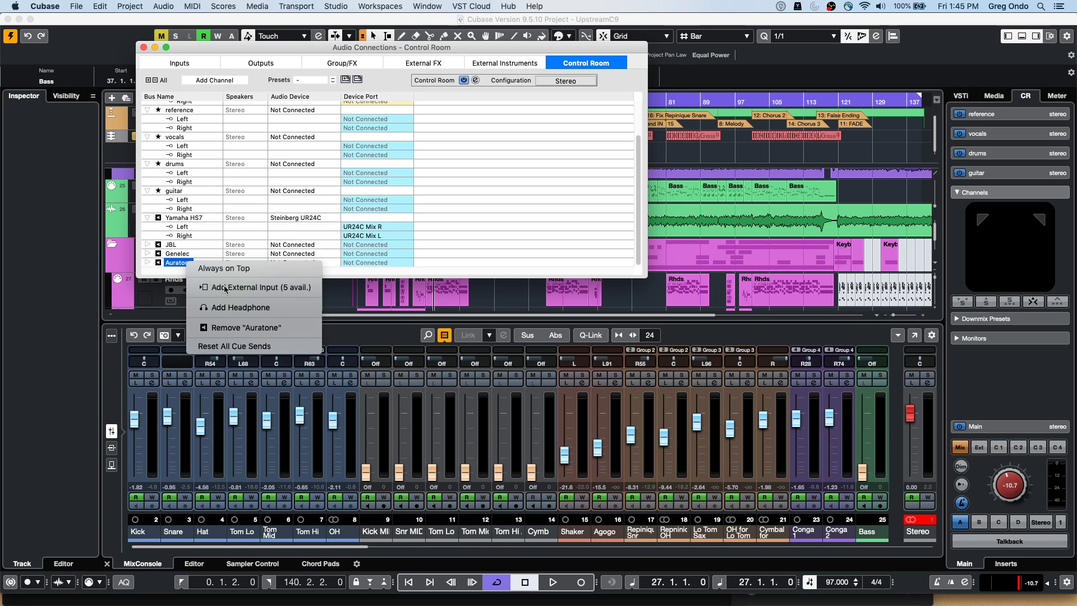
click(221, 160)
key(Delete)
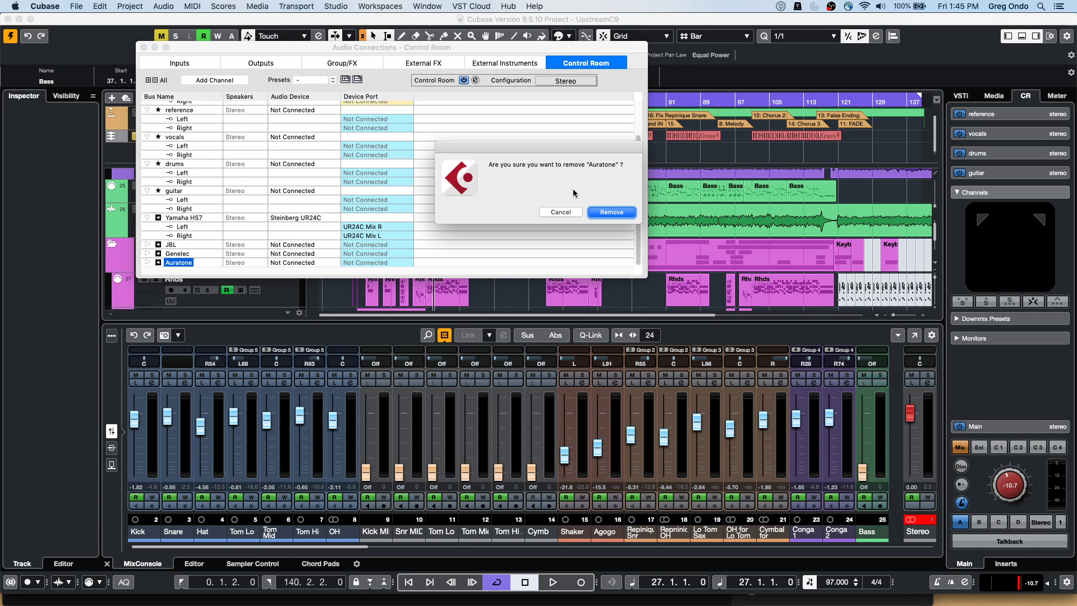
click(611, 211)
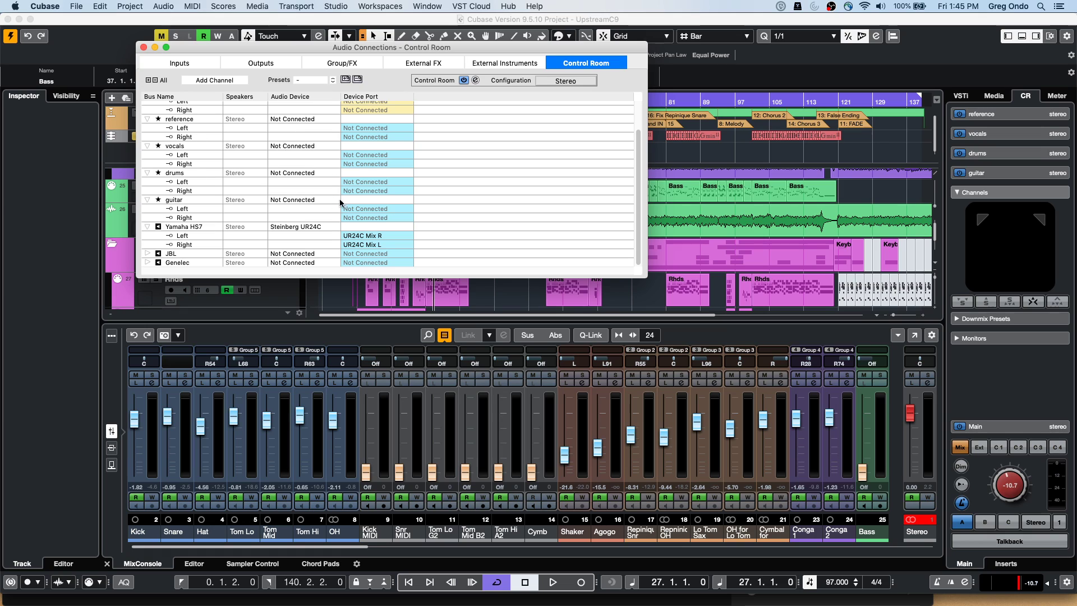
Add a Mono-configuration monitor named 'Auratone' to the Control Room connections
right_click(224, 210)
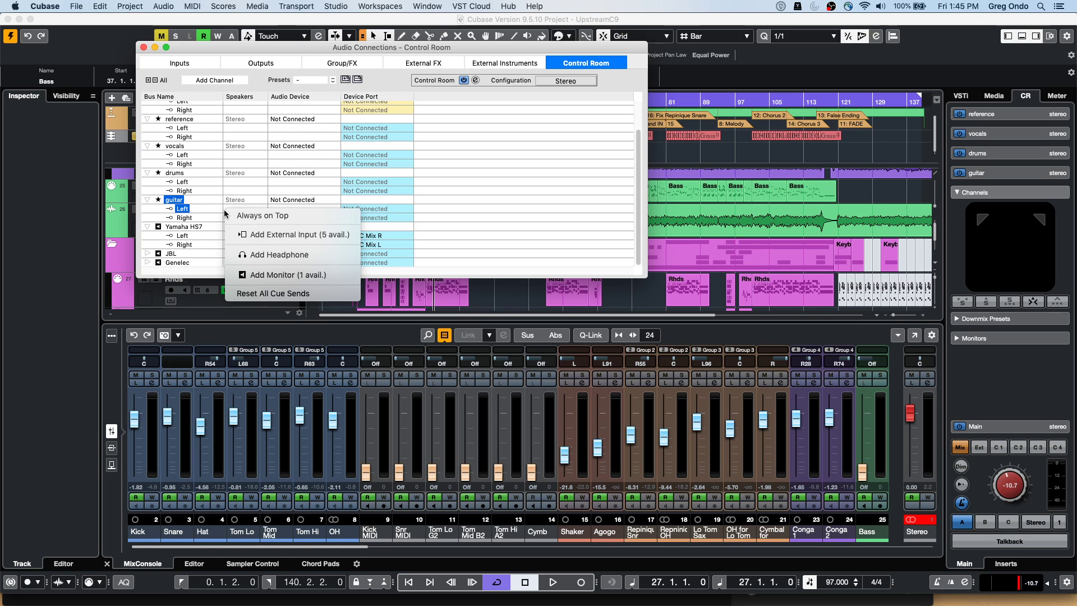
click(271, 275)
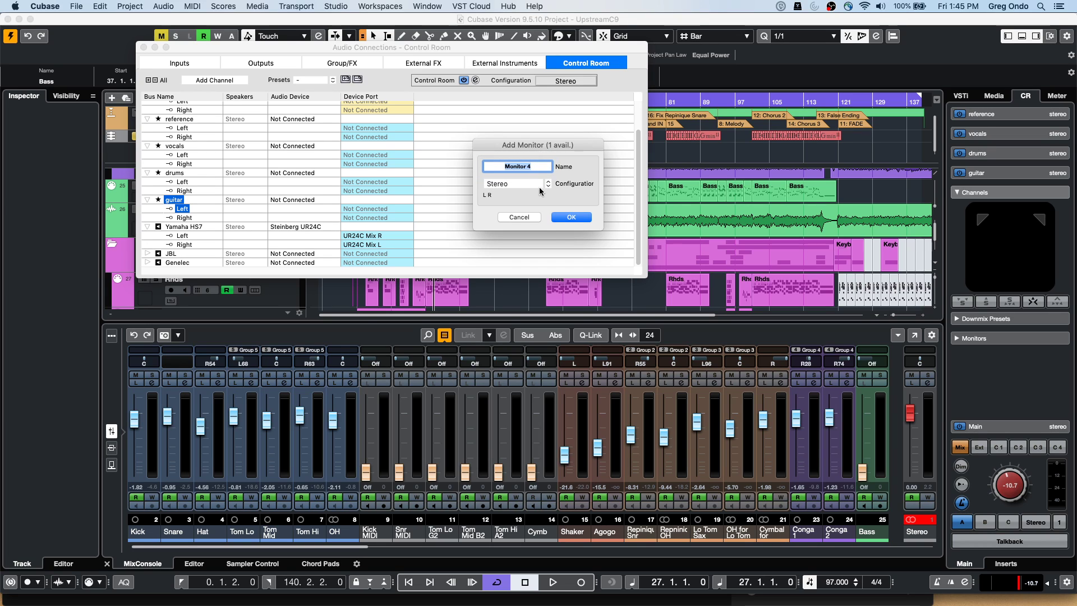
click(539, 185)
click(506, 174)
triple_click(531, 167)
text(Au)
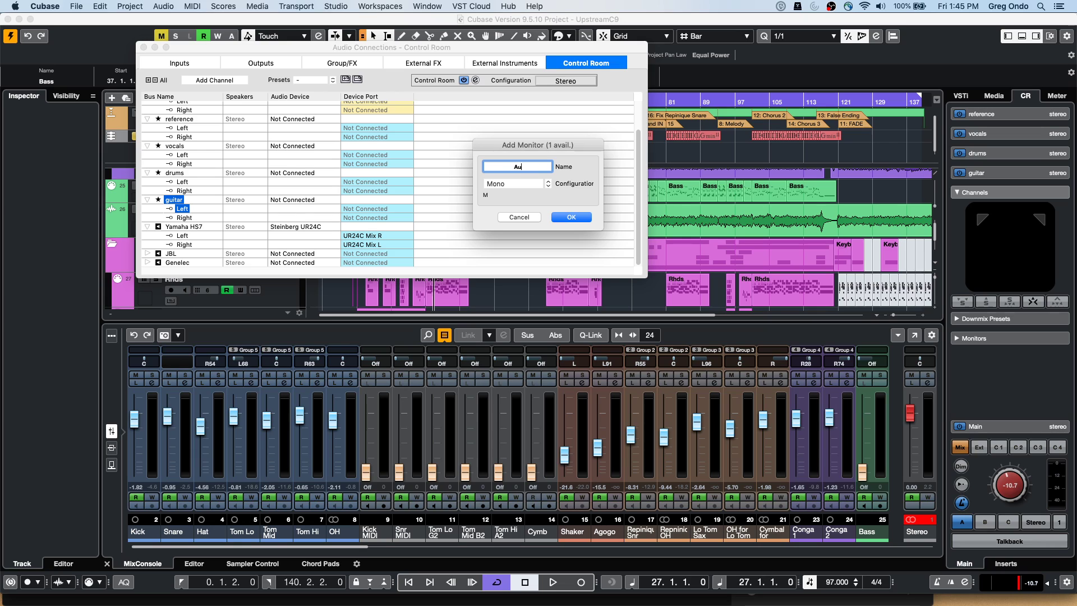
text(ratone)
key(Tab)
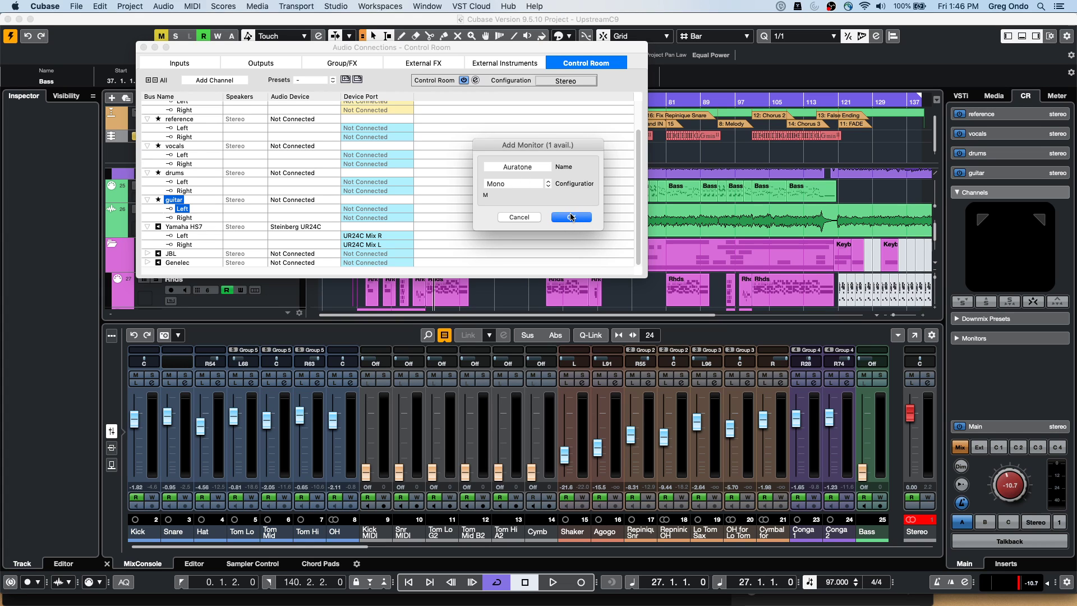
click(571, 217)
scroll(219, 191, down, 2)
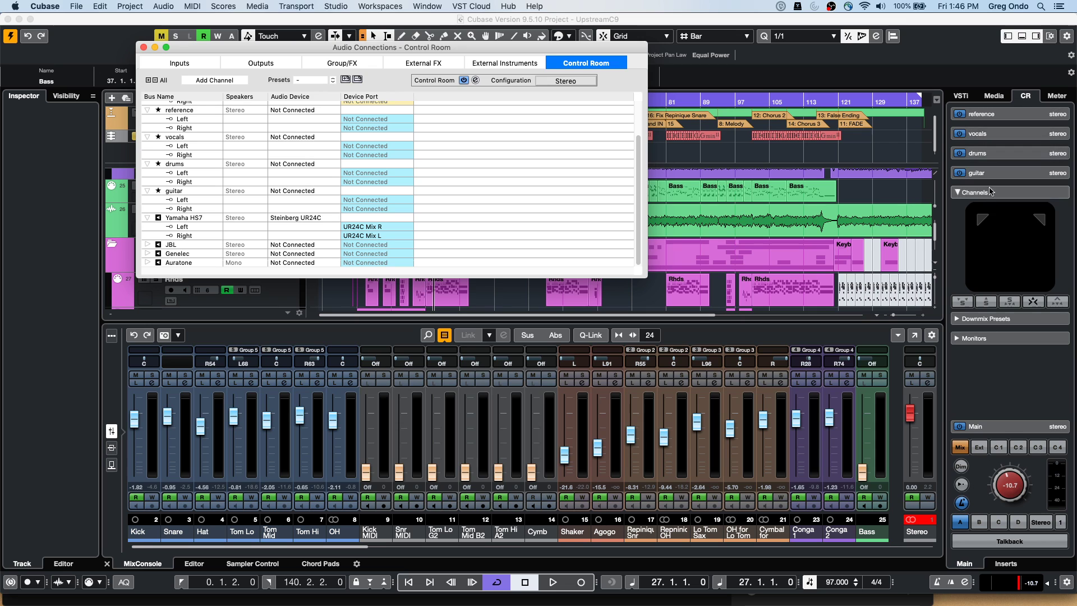
Expand Monitors and switch through Auratone, Genelec, Yamaha HS7, JBL and Genelec, ending on Yamaha HS7
click(983, 339)
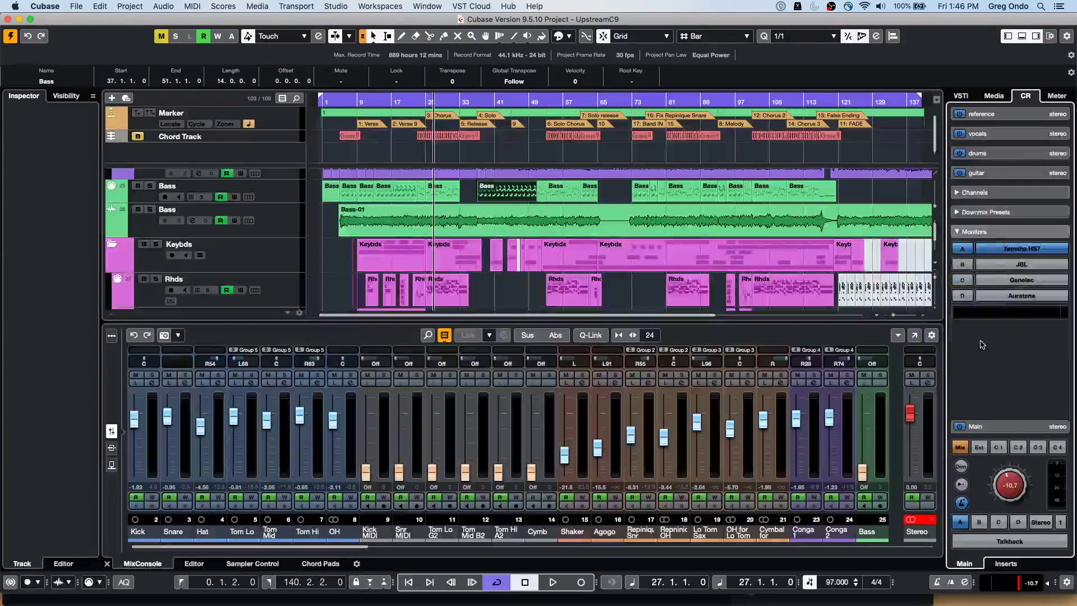
click(1026, 296)
click(1028, 283)
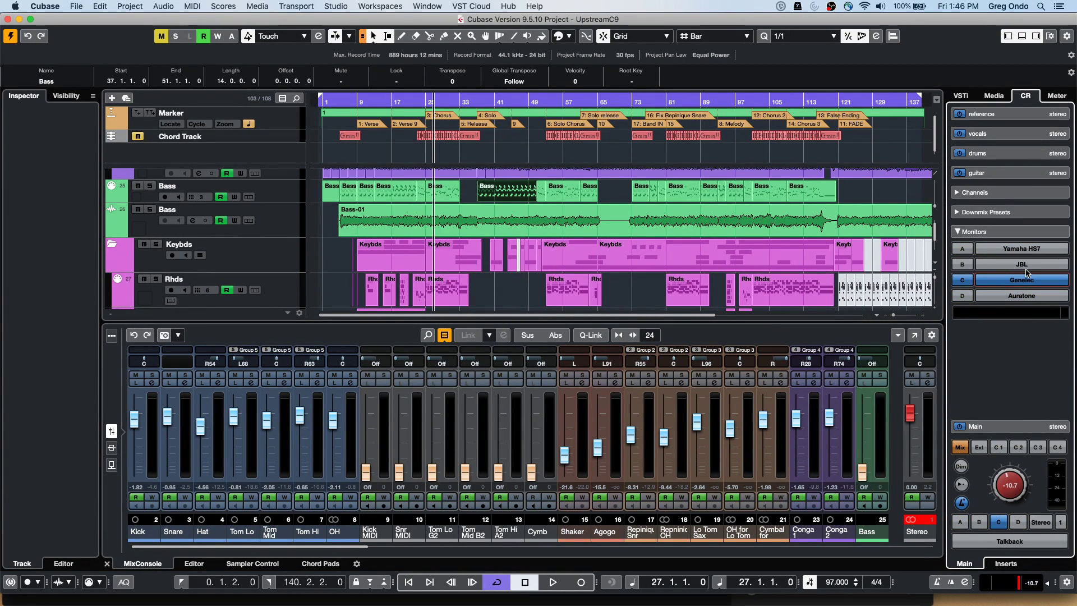
click(1021, 248)
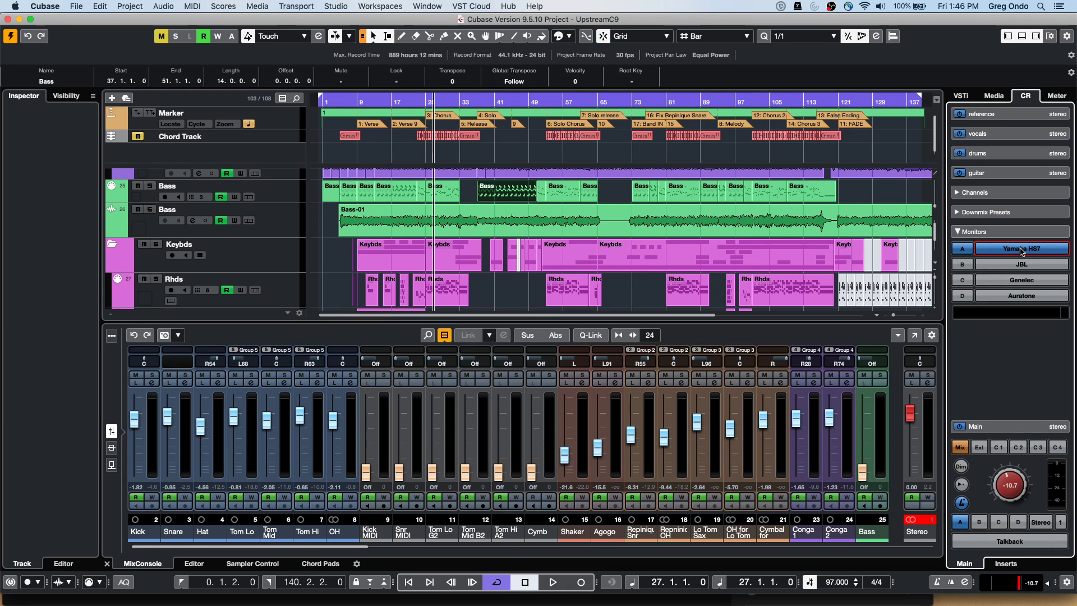
click(1022, 264)
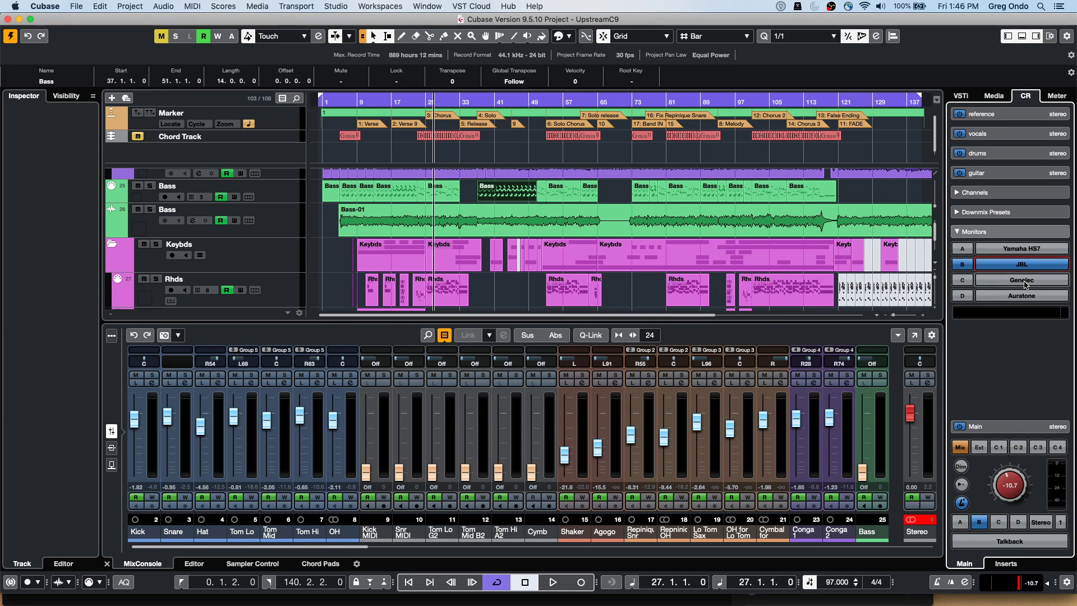
click(1024, 284)
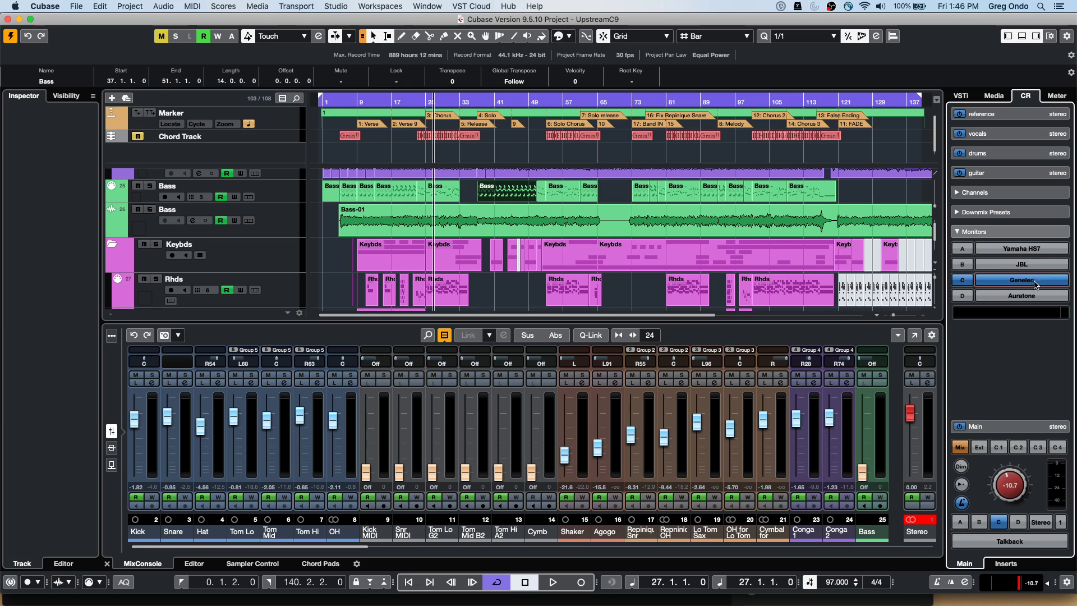
click(1033, 252)
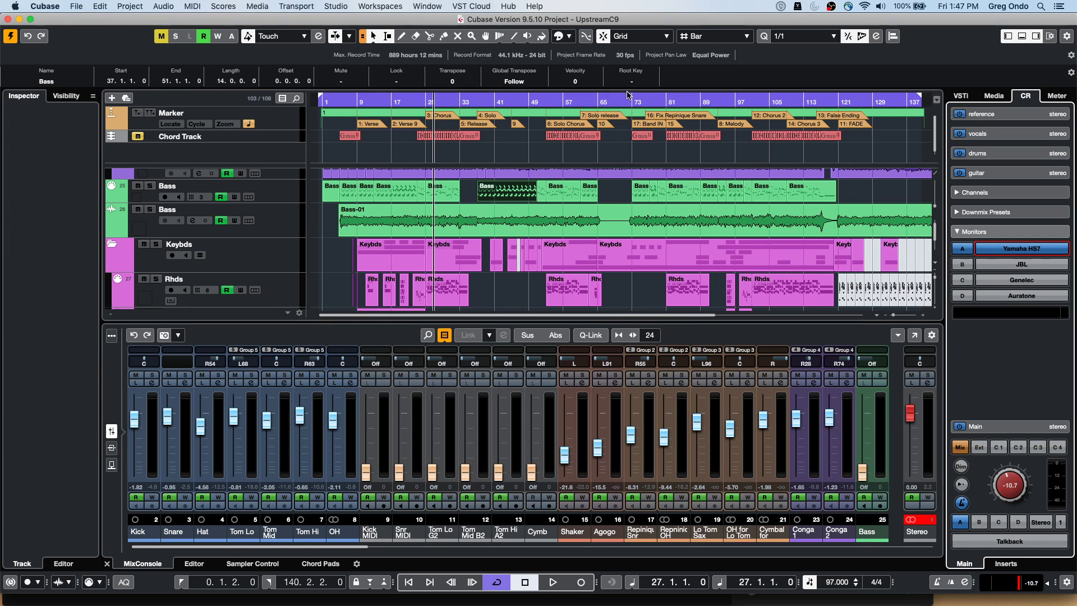
click(76, 6)
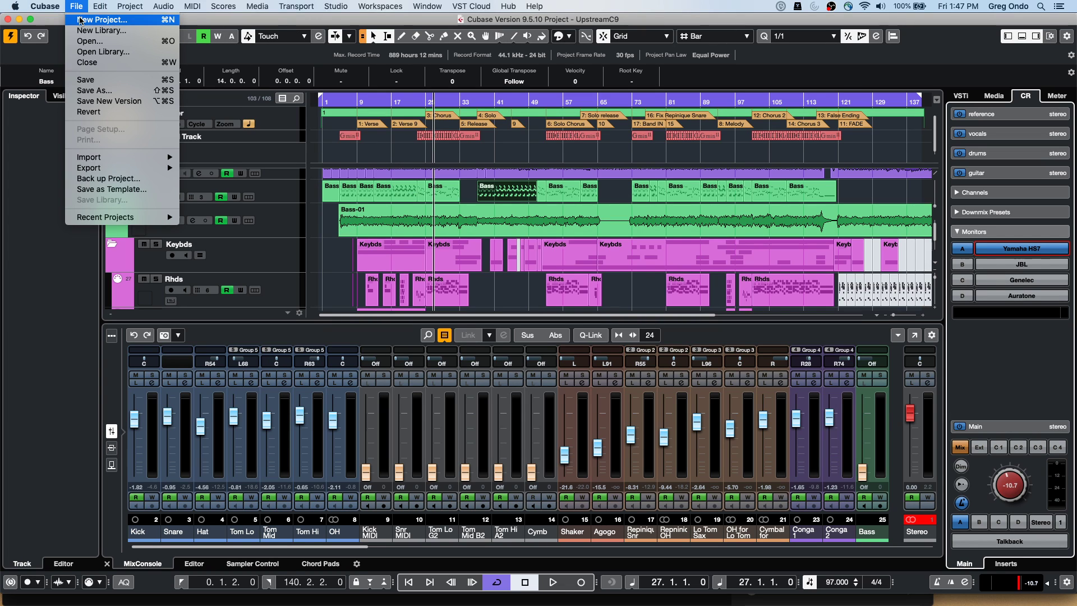
Create a new empty project in the default folder
click(82, 20)
click(836, 453)
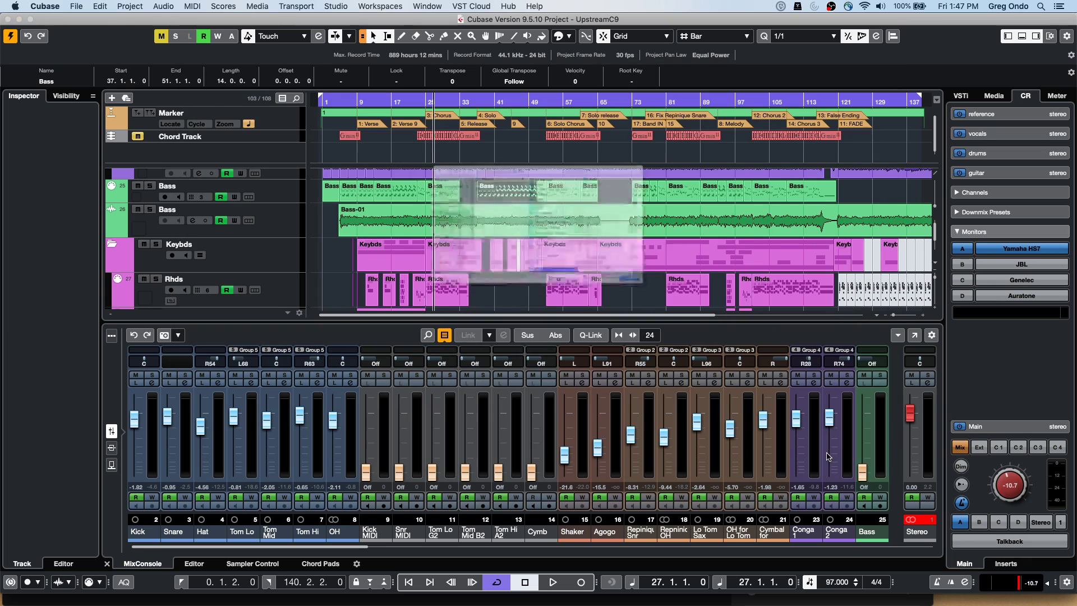
click(741, 339)
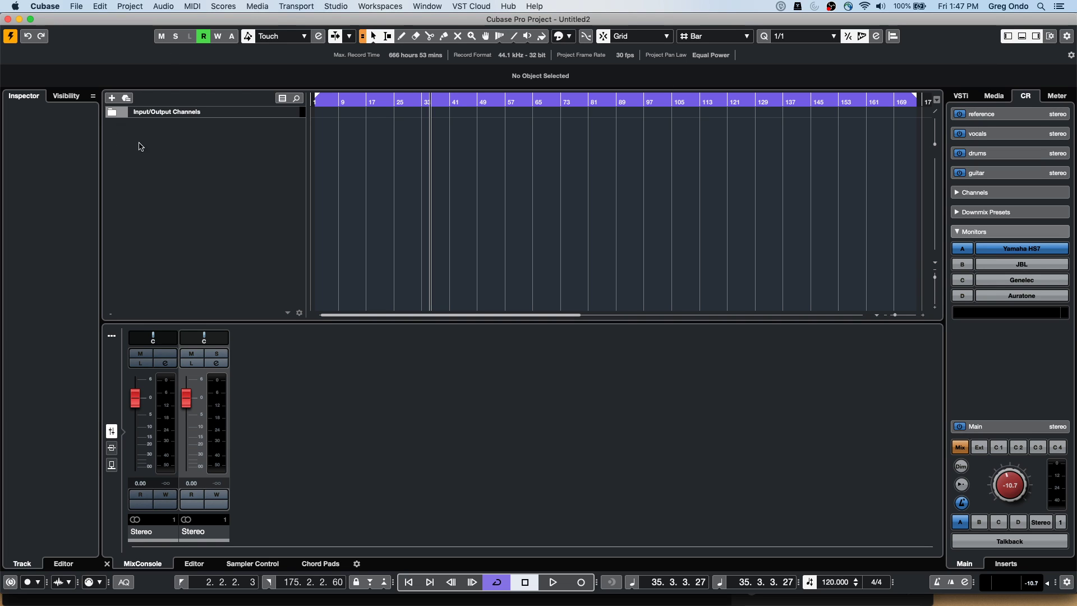
Add an instrument track using Groove Agent SE from the Drum category
right_click(186, 152)
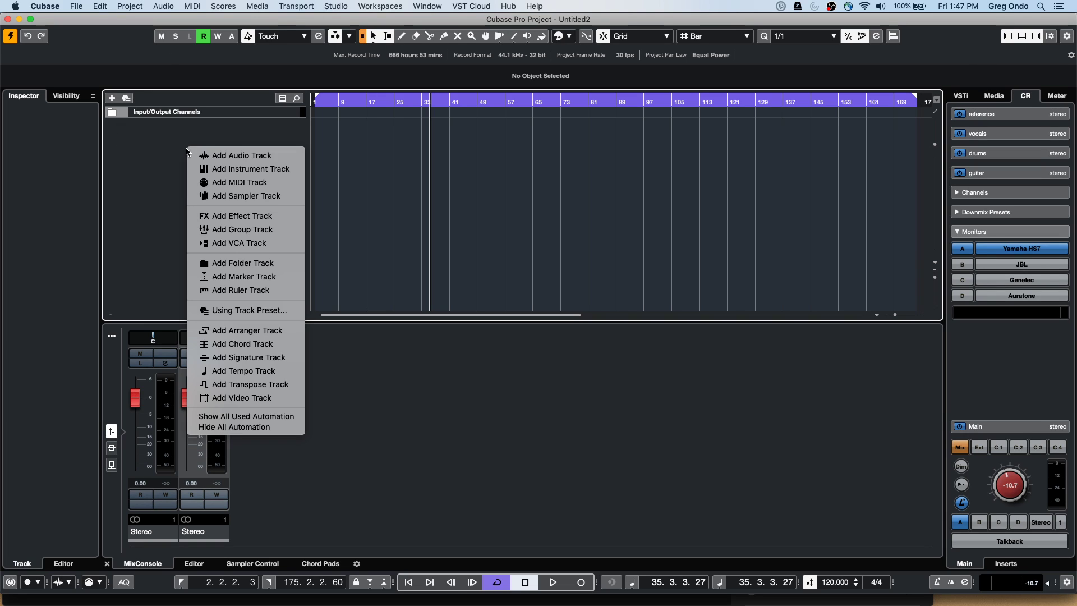
click(264, 168)
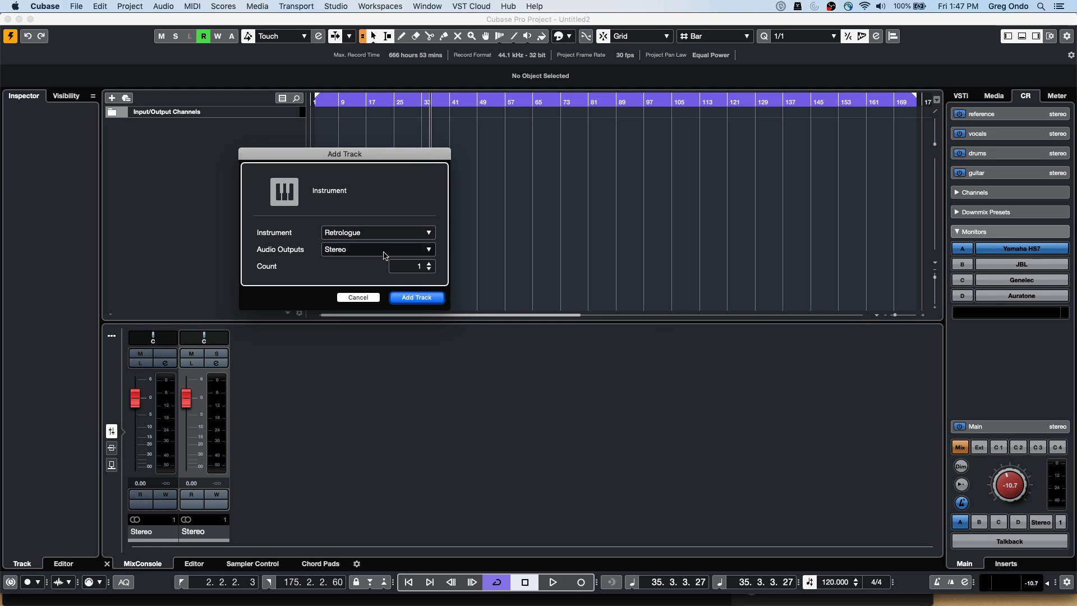
click(387, 233)
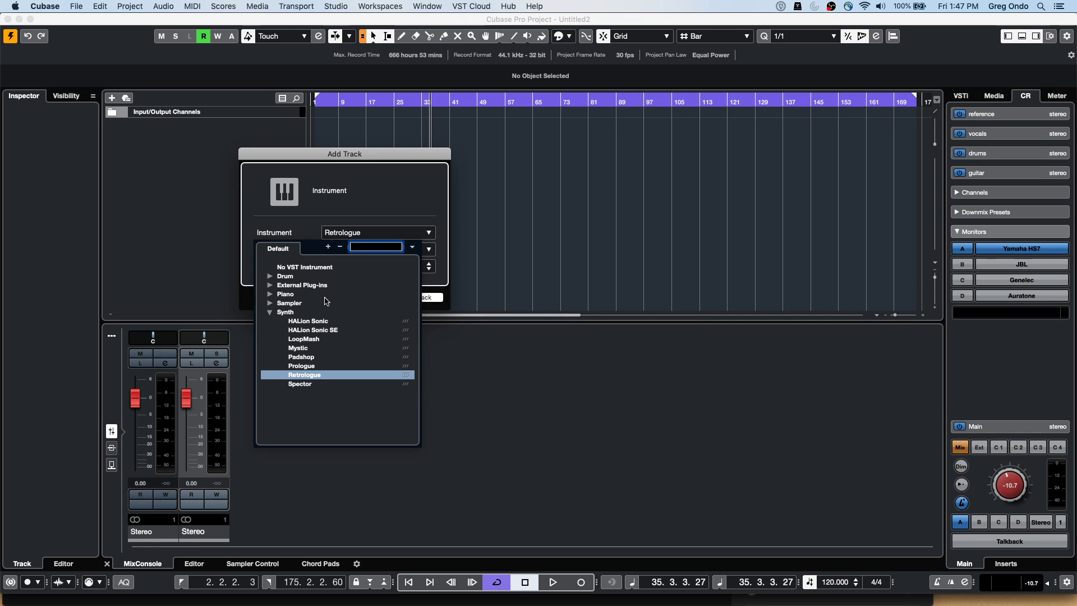
click(271, 277)
click(330, 295)
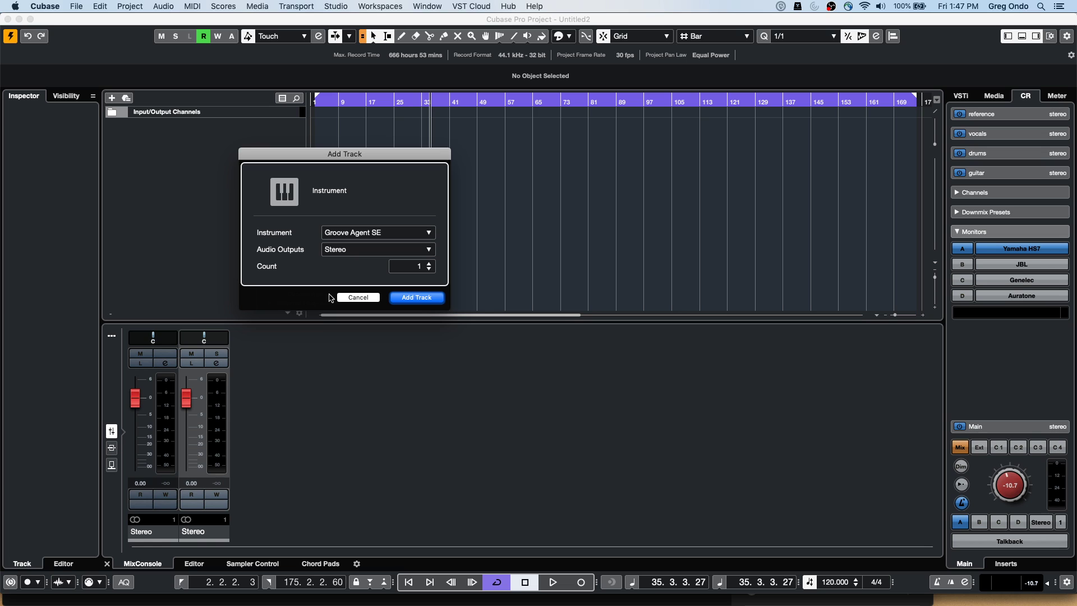
click(440, 299)
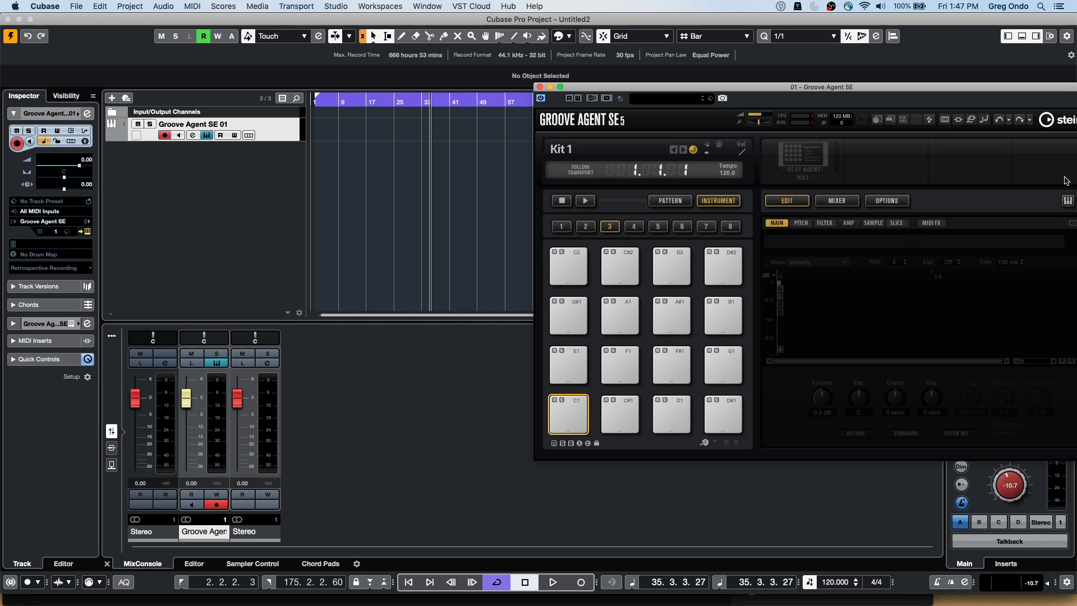
Load Urban Ballads Kit 01 with patterns, searching 'urban' across all sets
drag(669, 88, 482, 81)
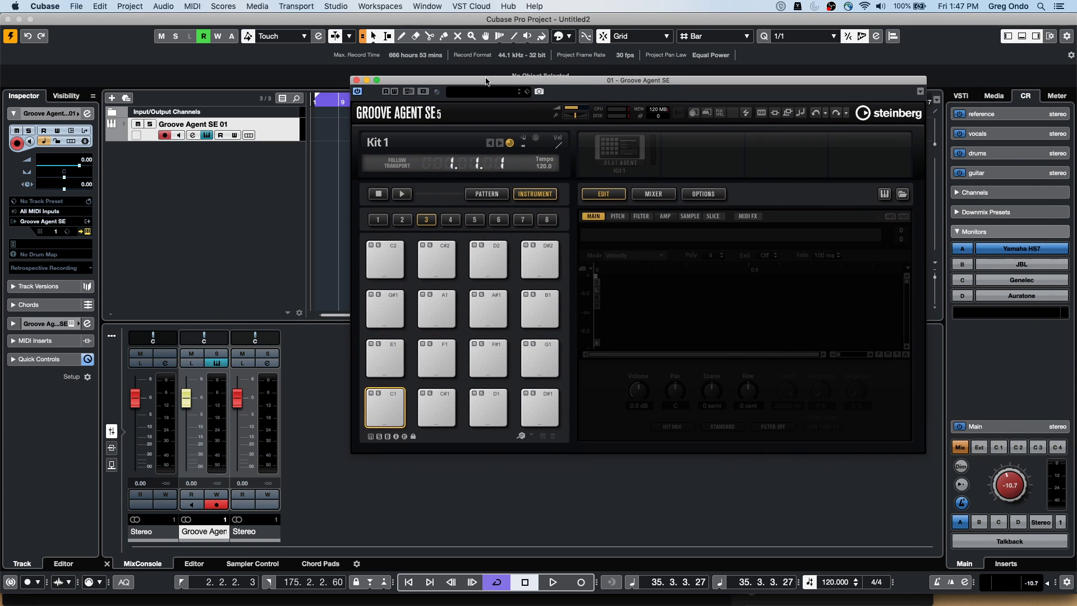
right_click(633, 158)
click(657, 173)
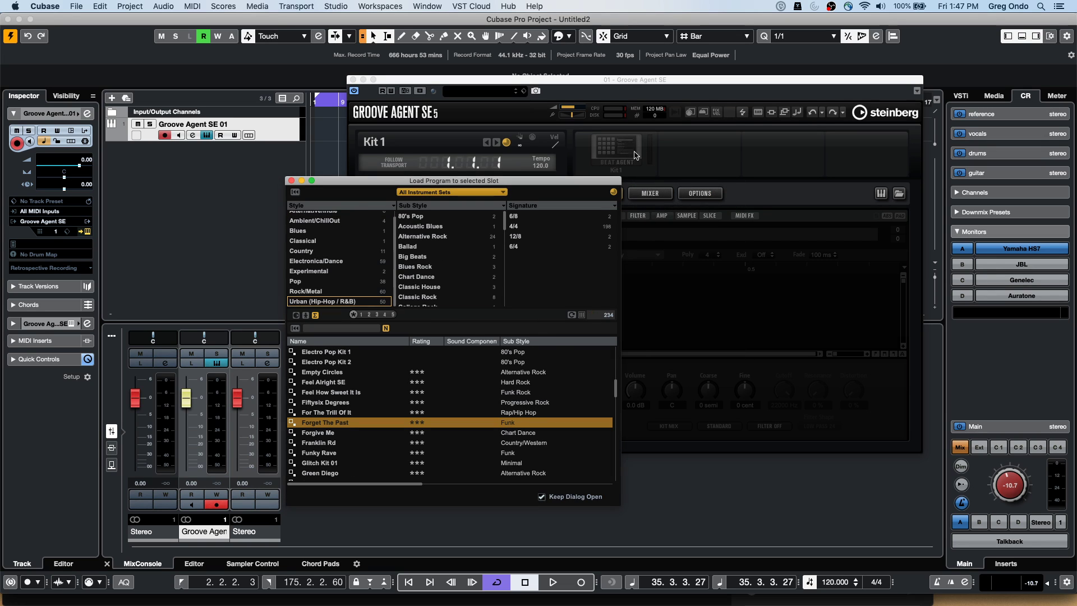
click(440, 194)
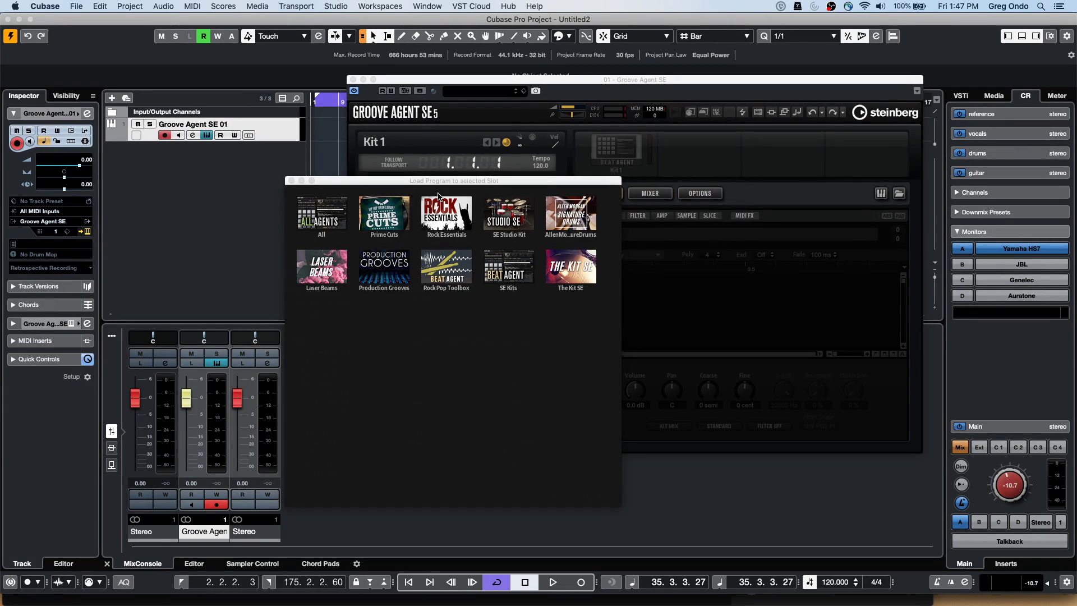
click(310, 222)
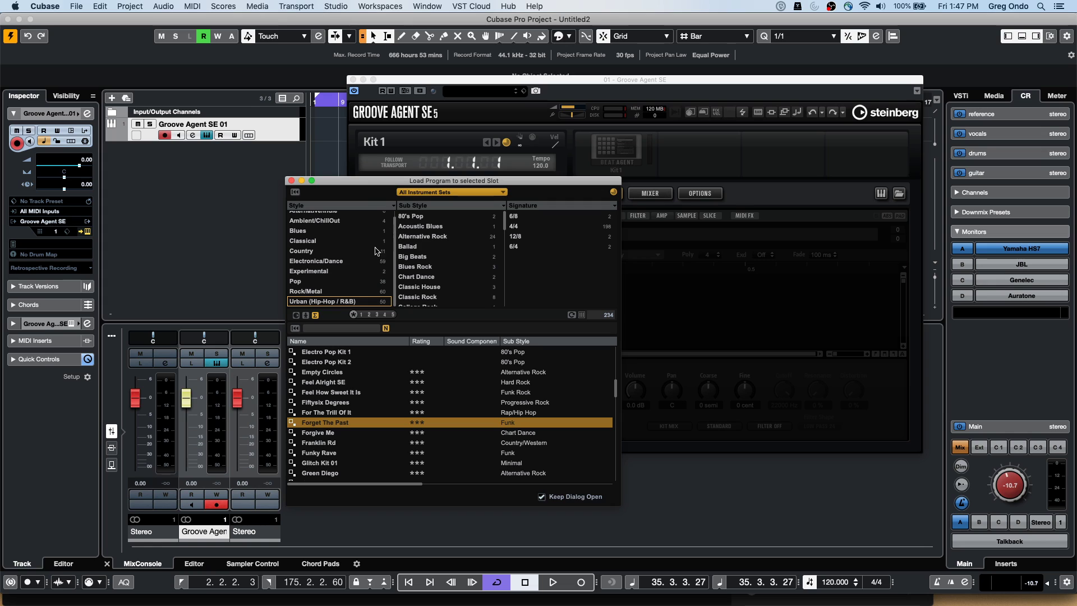
click(338, 329)
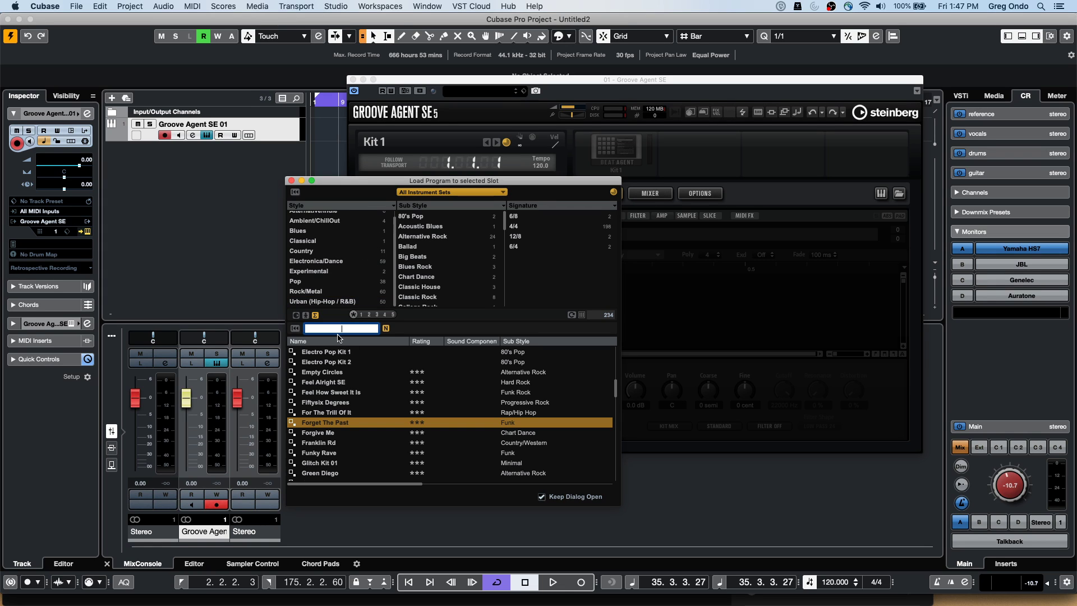
text(urba)
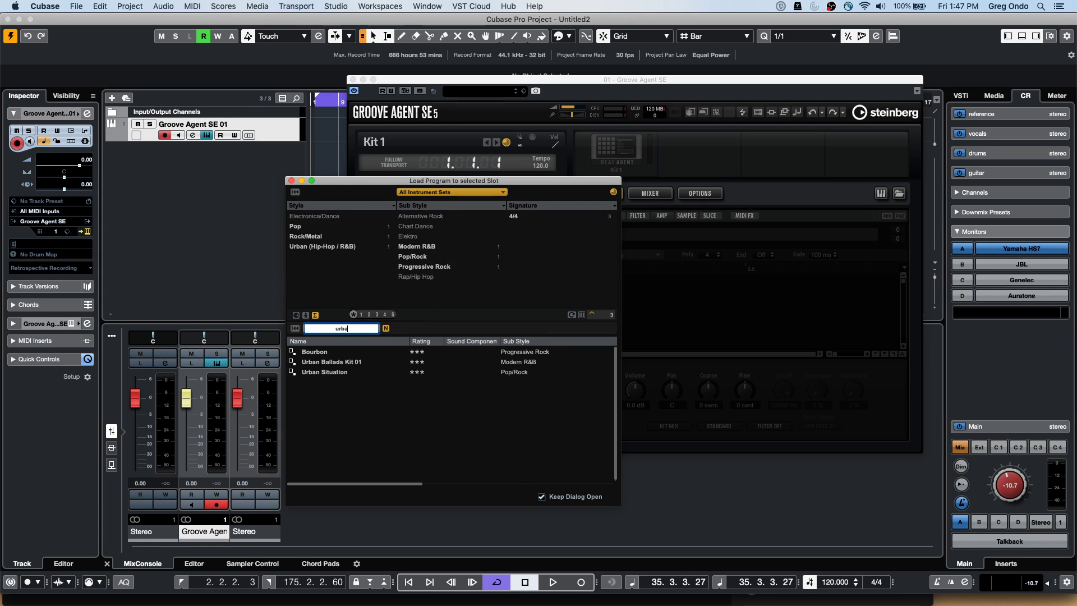
text(n t)
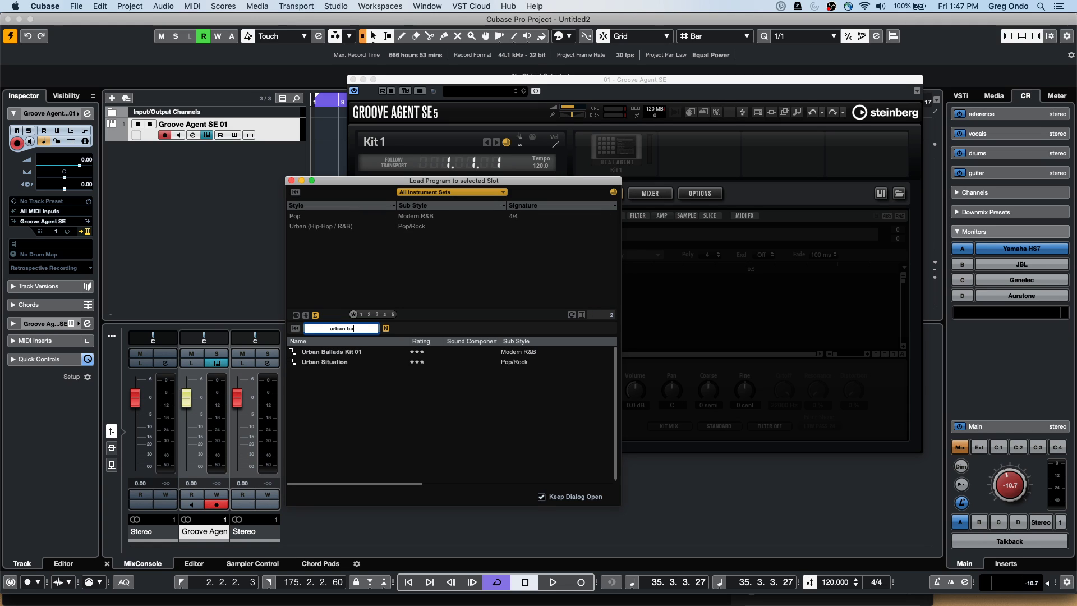
click(354, 352)
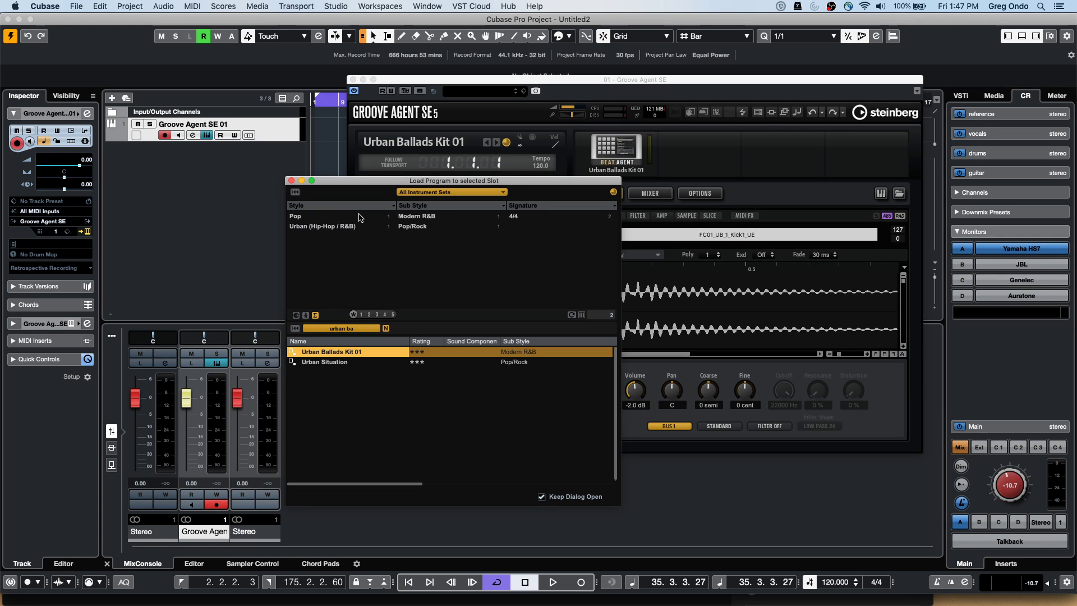
click(291, 180)
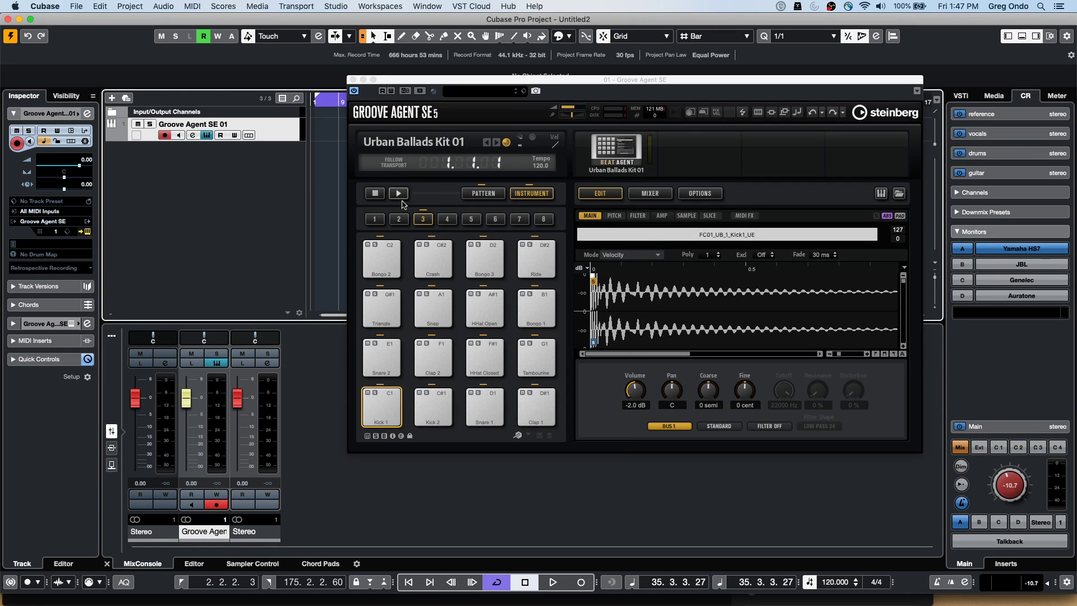
Audition the kit's Break and Groove 4 patterns
click(483, 193)
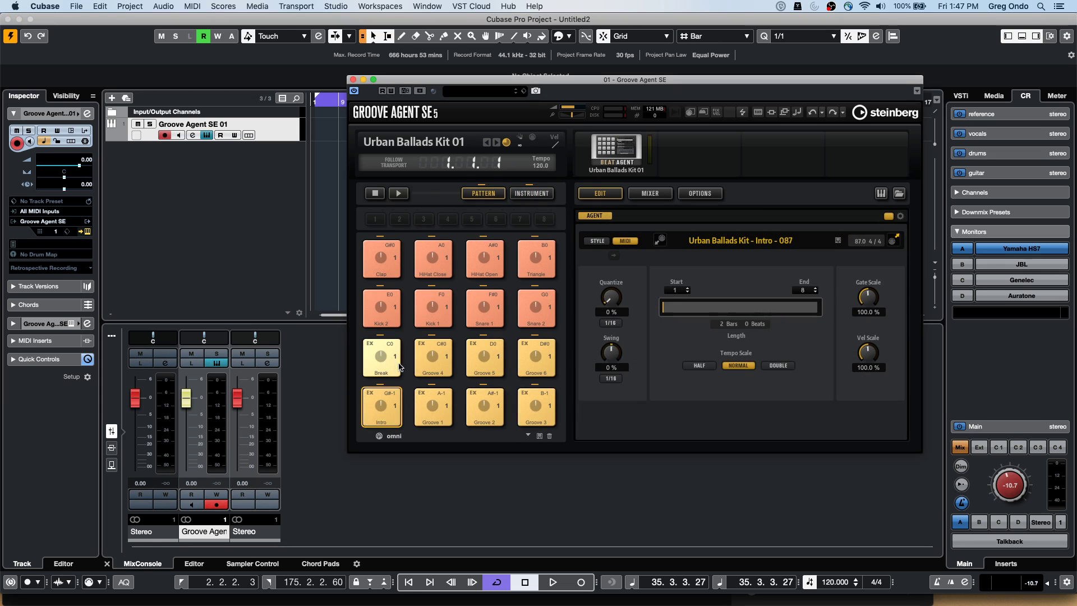
click(397, 369)
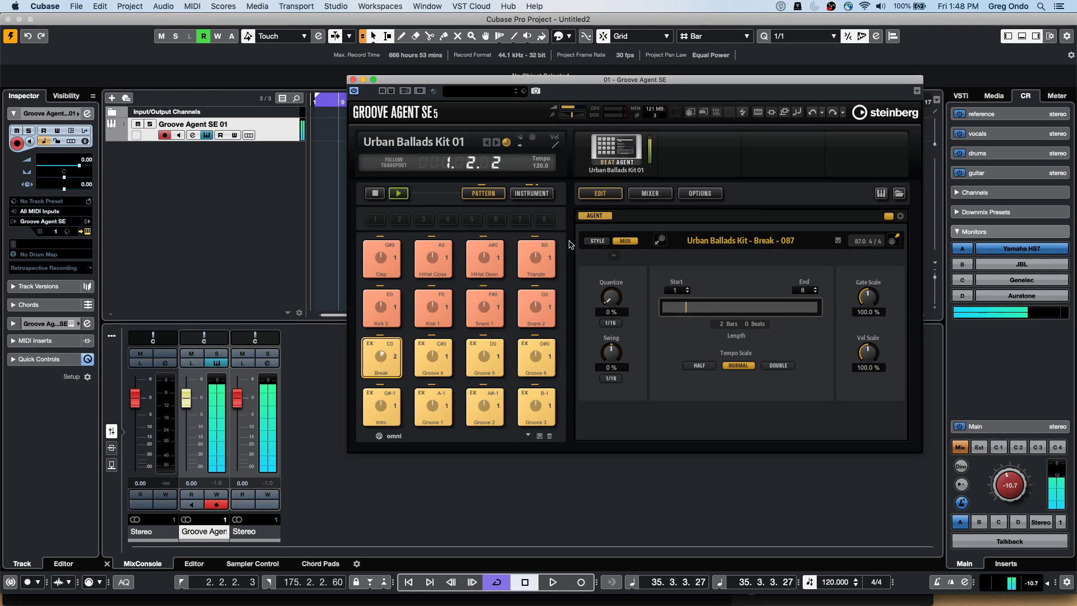
click(433, 359)
scroll(834, 587, down, 11)
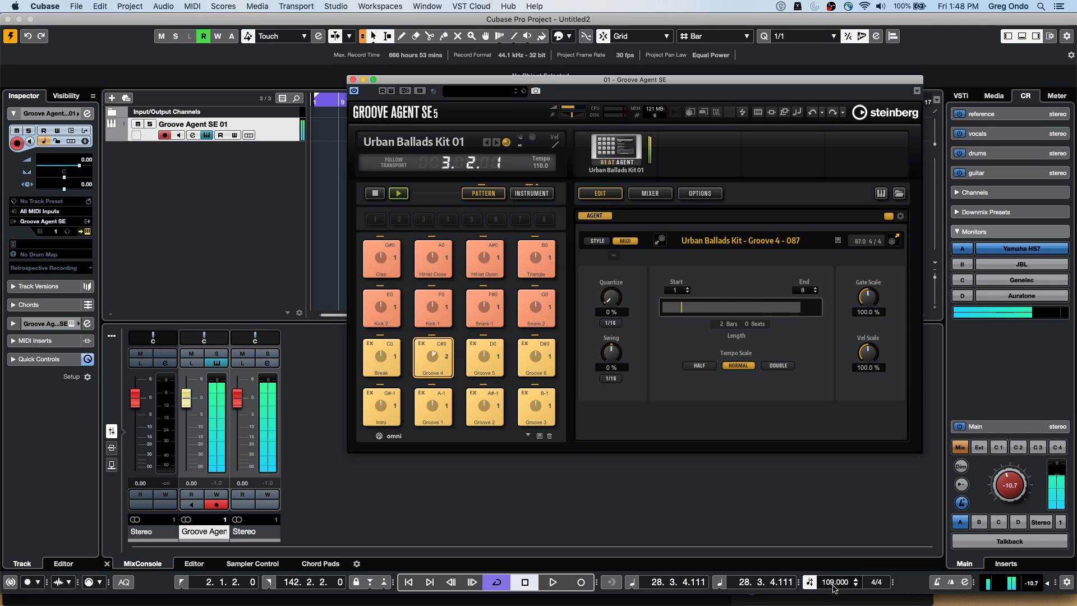
scroll(835, 584, down, 18)
scroll(839, 581, down, 9)
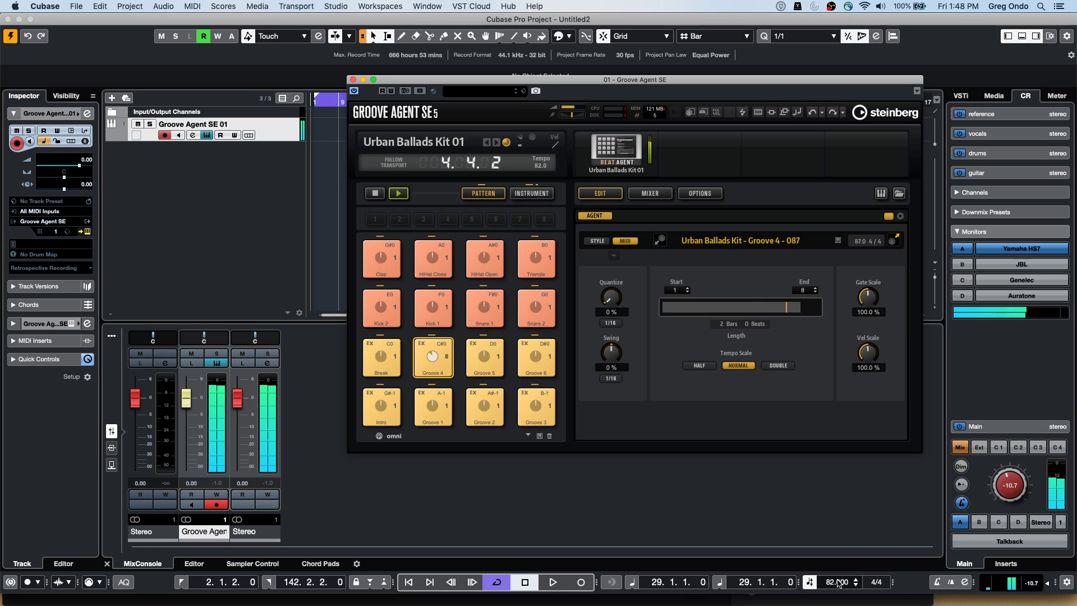
Select Kick 2 in the instrument view and start project playback
click(531, 193)
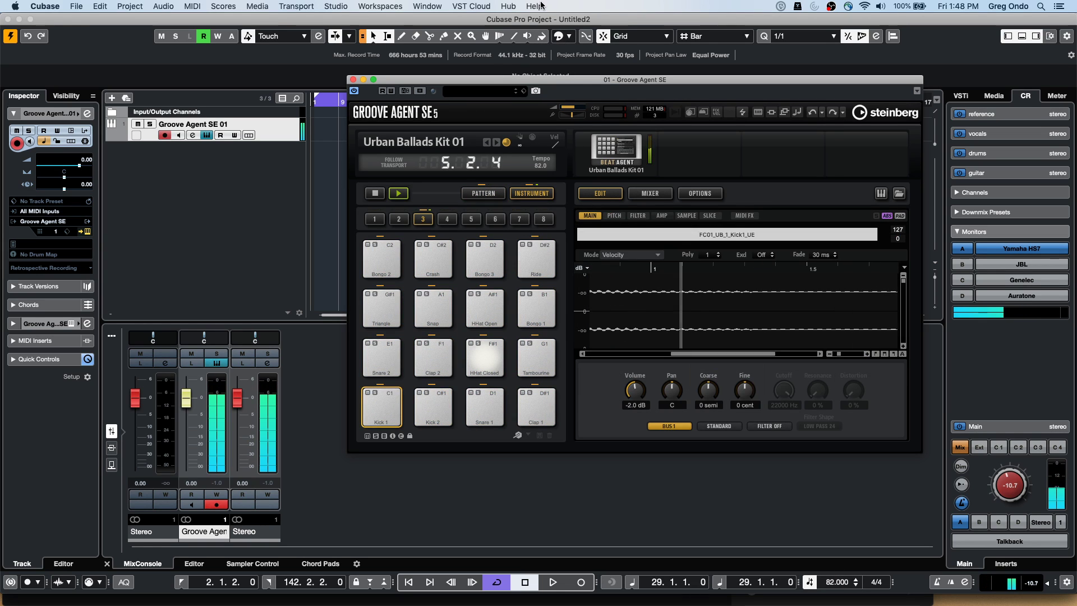
click(424, 415)
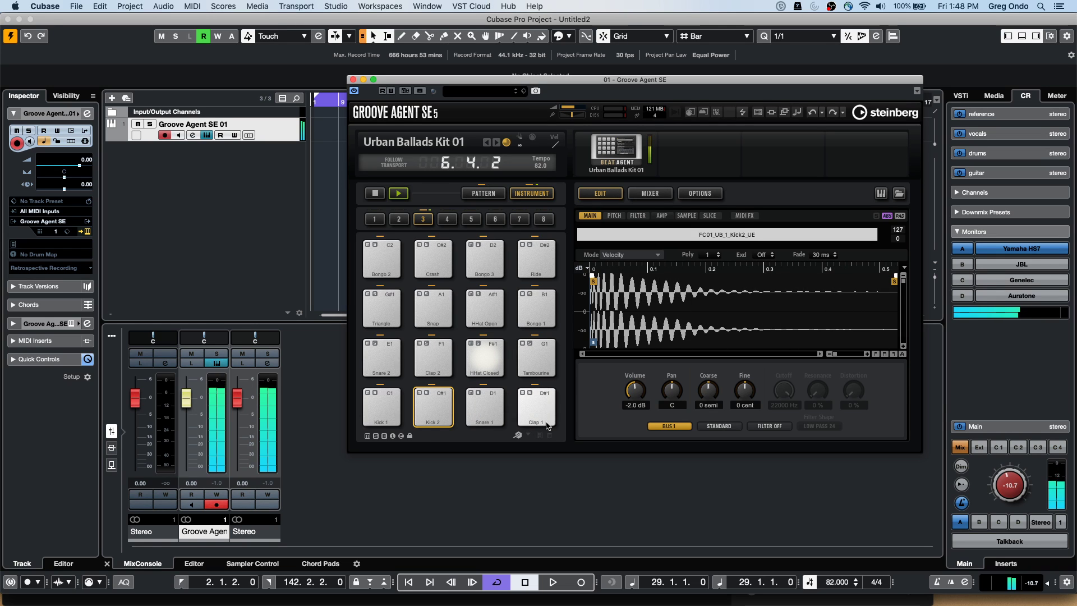
click(509, 510)
key(space)
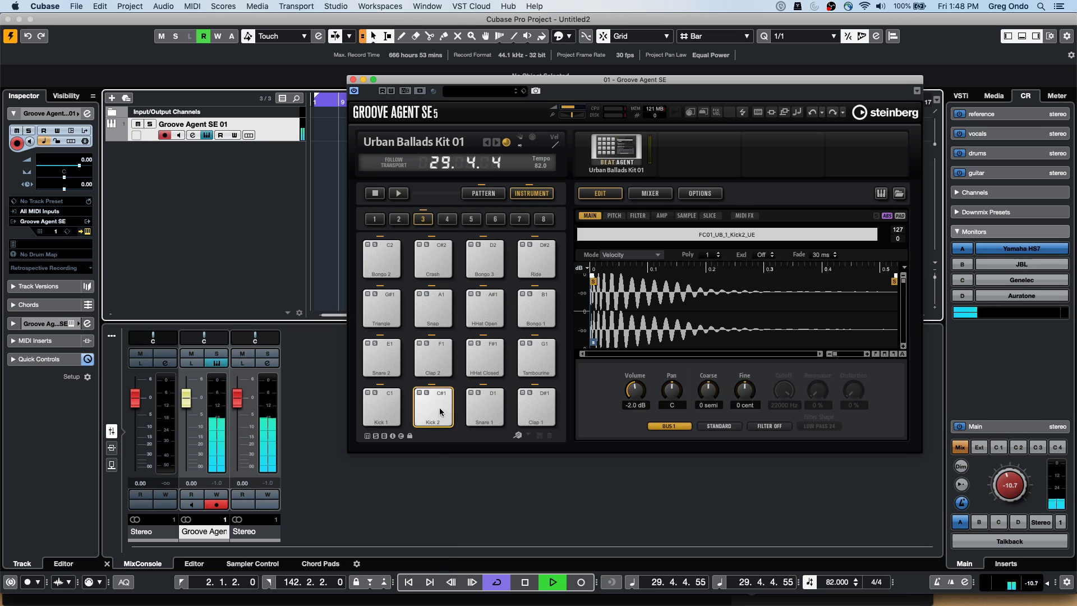
Set Kick 2's pitch Env Amount to 60, reshape the envelope points and audition it
click(615, 215)
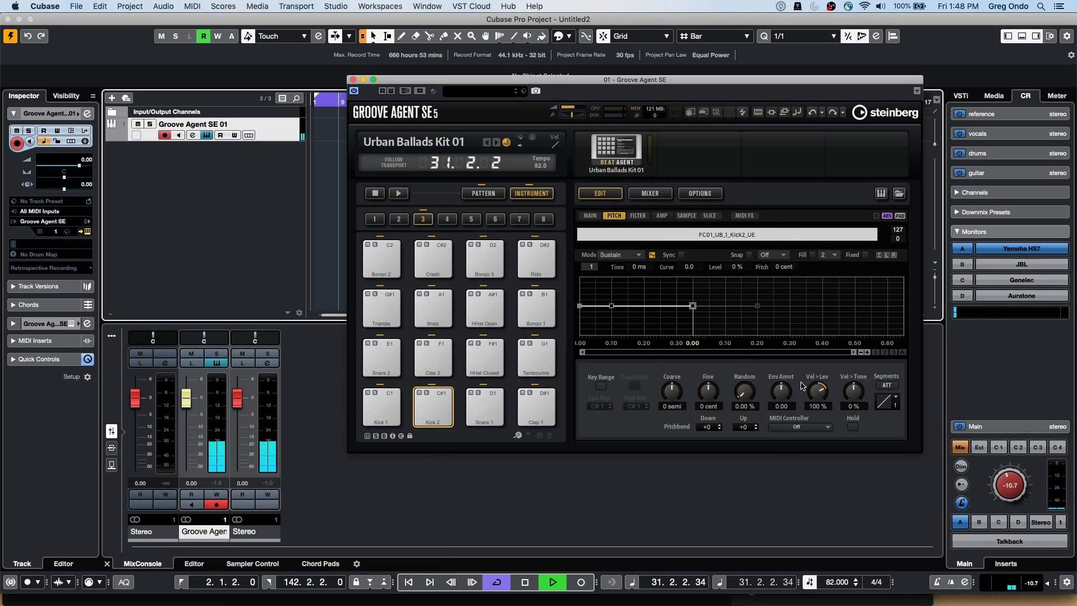
drag(780, 391, 791, 352)
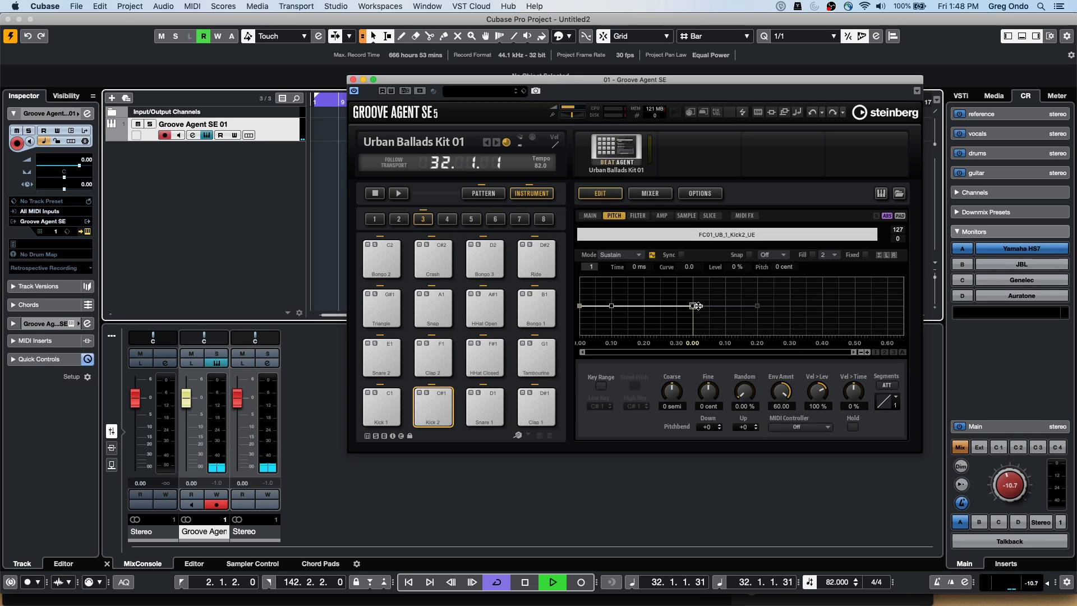
drag(695, 306, 697, 284)
drag(611, 307, 612, 331)
click(445, 403)
click(445, 402)
click(444, 404)
click(444, 405)
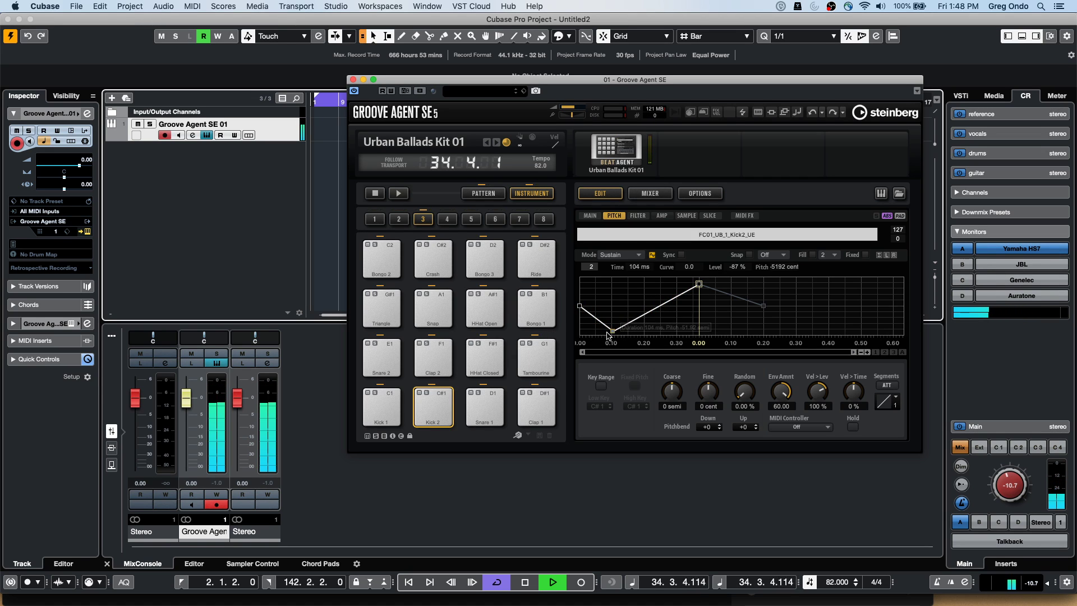
Add a peak point, curve the envelope segments and lower the first point to -40%
double_click(599, 323)
drag(601, 324, 609, 288)
drag(660, 322, 667, 323)
drag(706, 284, 658, 316)
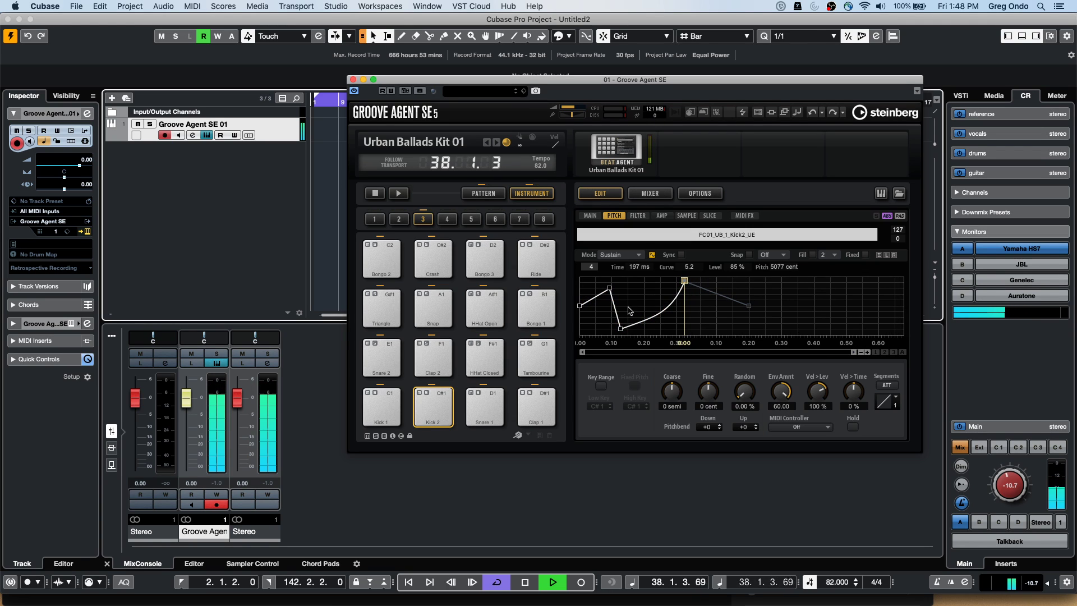
drag(617, 308, 591, 287)
click(610, 289)
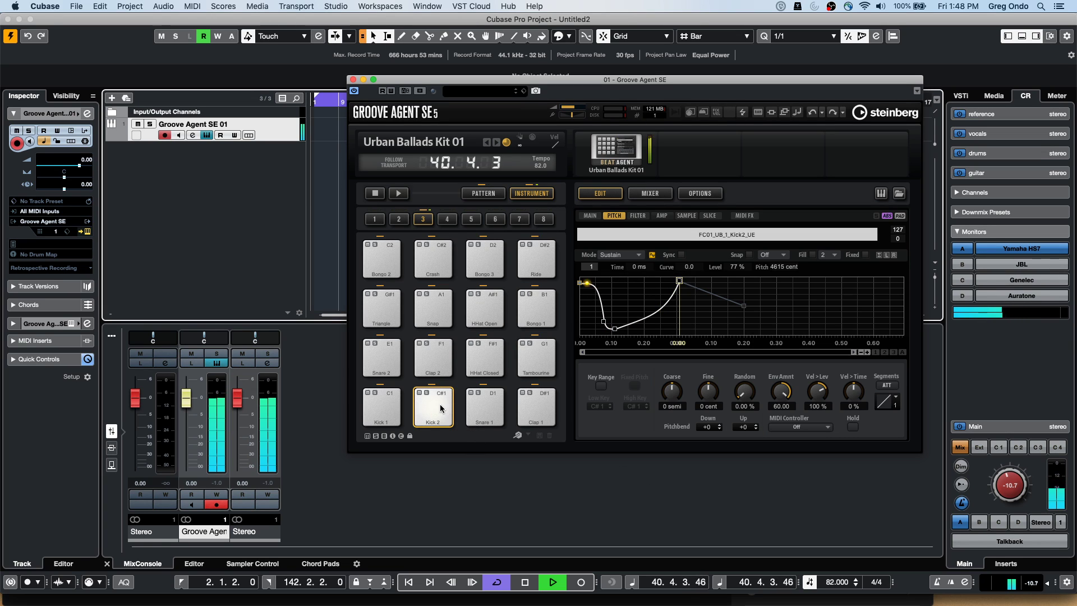
drag(584, 280, 579, 317)
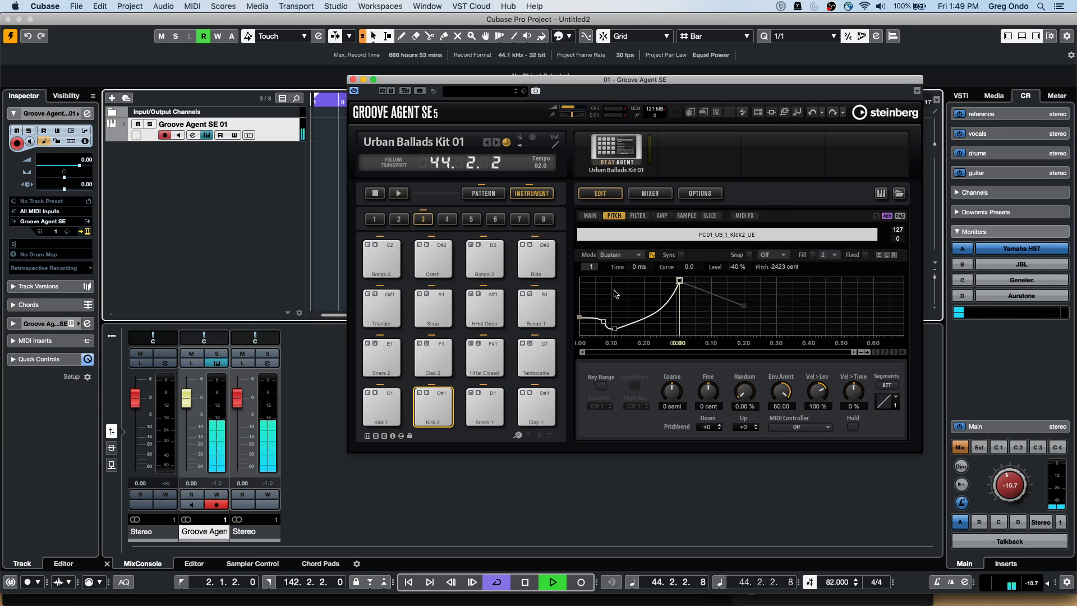
Keep Sustain mode, set Random pitch to 40% and Vel > Lev to 112%
click(624, 256)
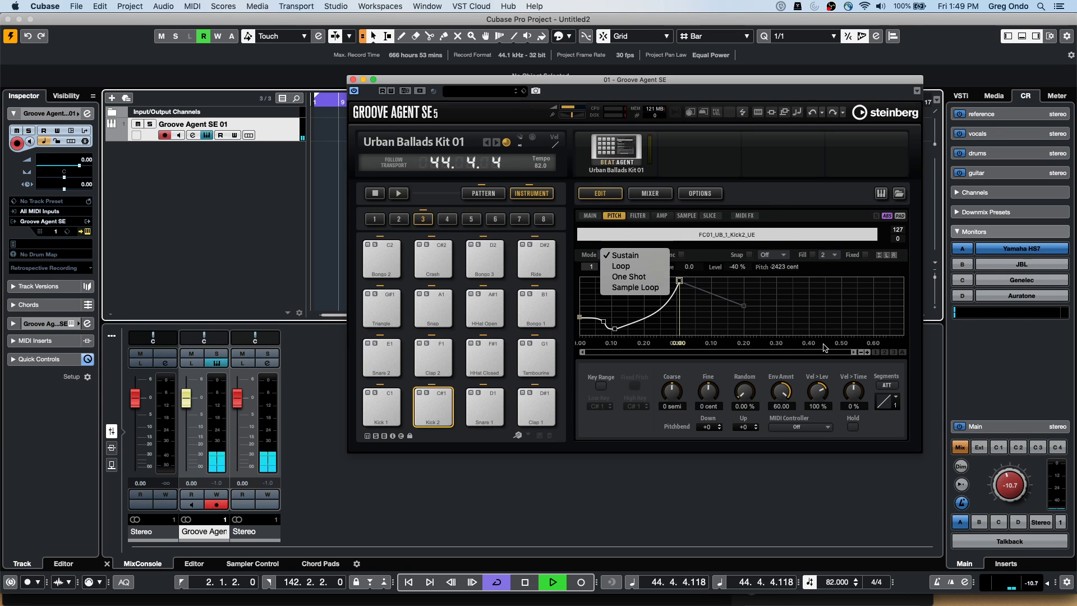
click(625, 256)
drag(749, 387, 749, 353)
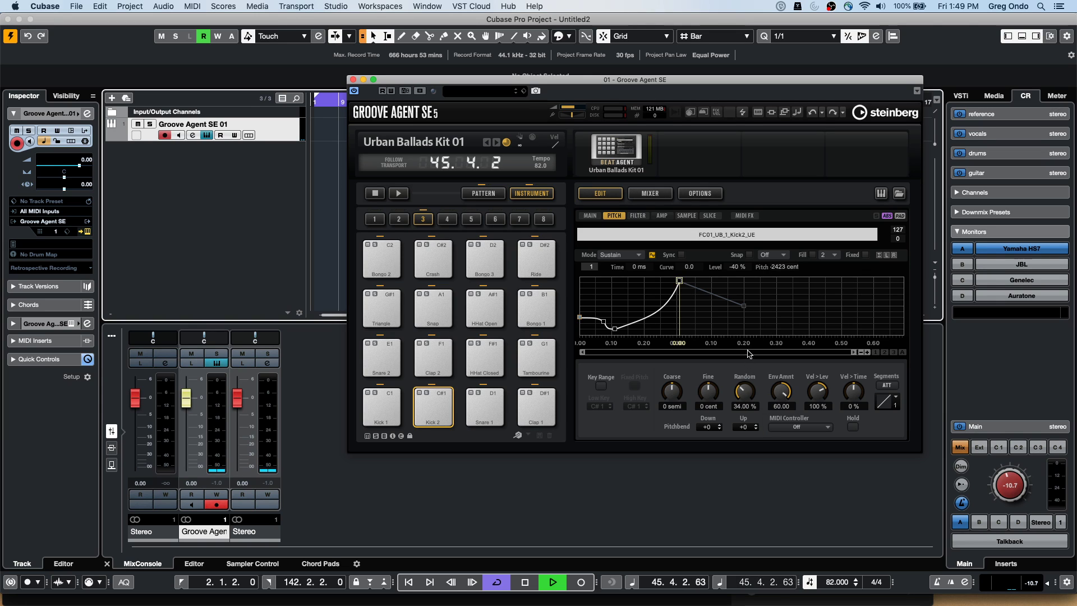
click(813, 428)
click(851, 430)
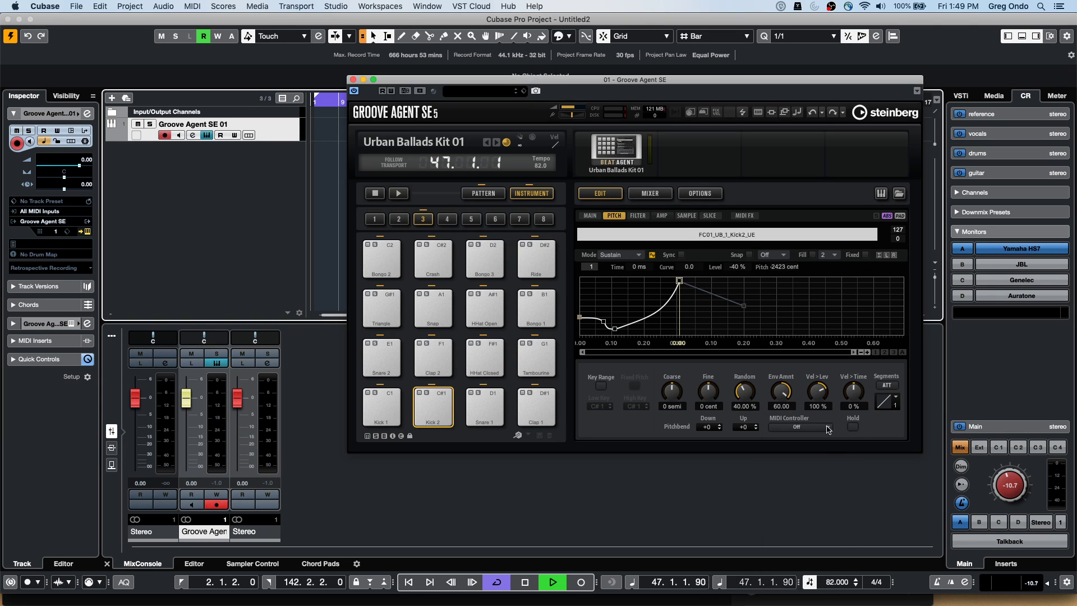
click(893, 398)
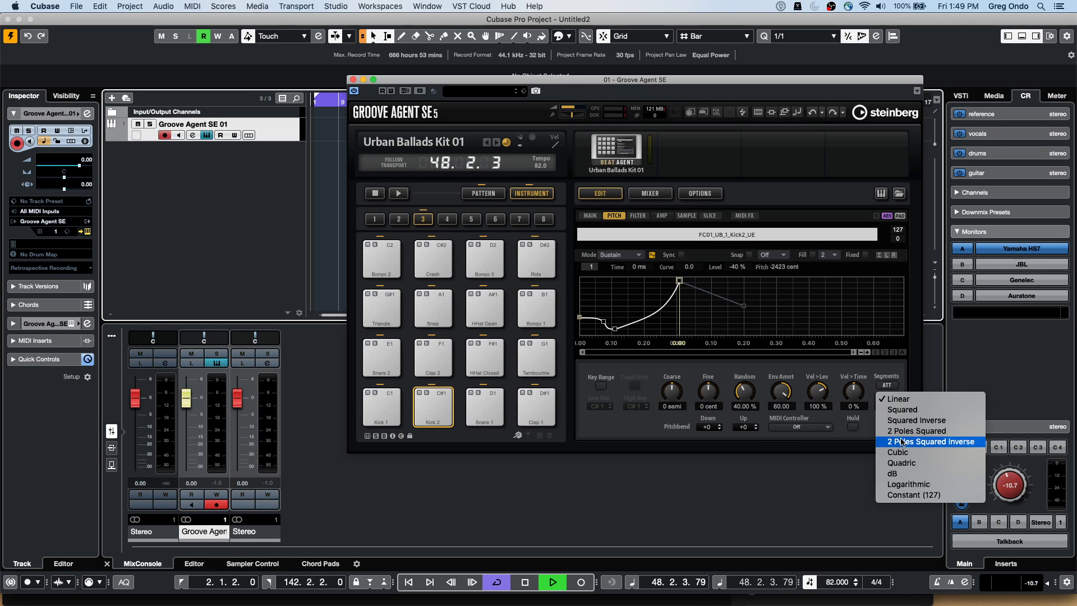
click(855, 393)
drag(821, 391, 828, 392)
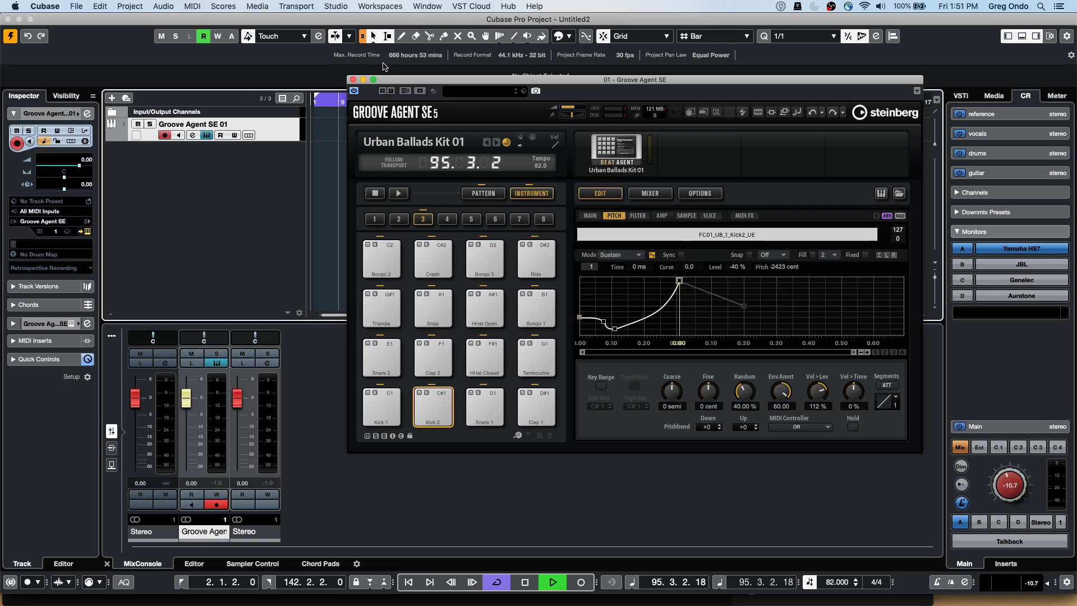
Stop project playback near bar 95
key(space)
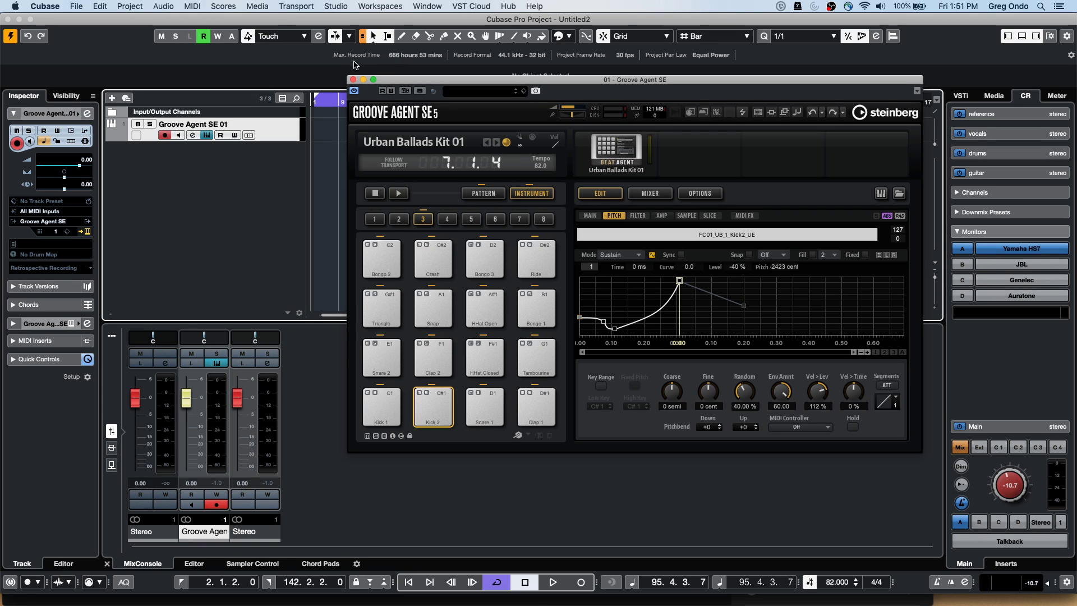
Close Groove Agent SE and add an audio track, Audio 01, below it
click(353, 79)
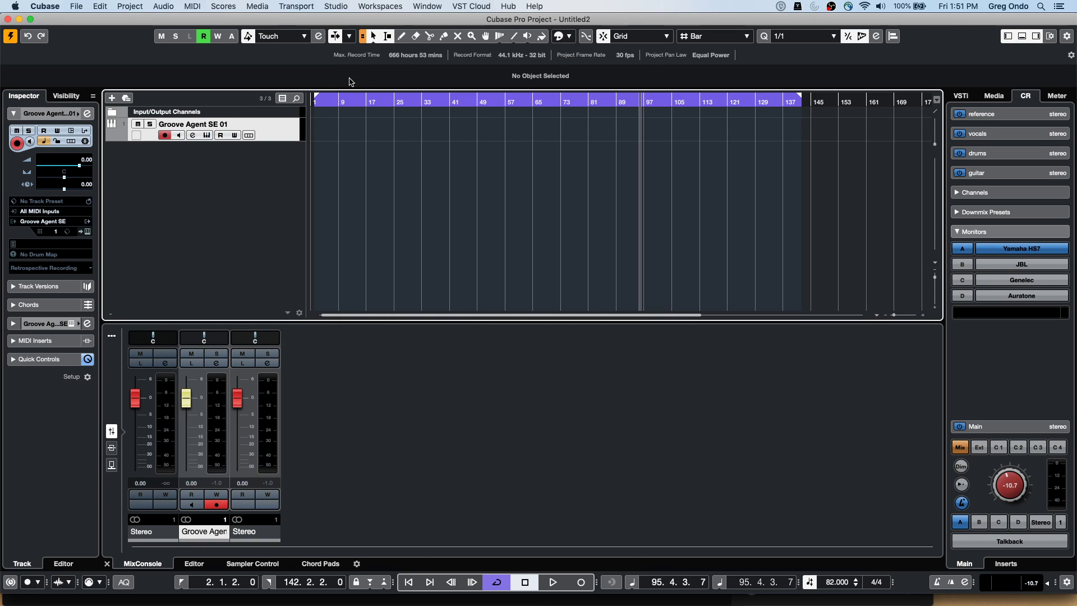
right_click(231, 167)
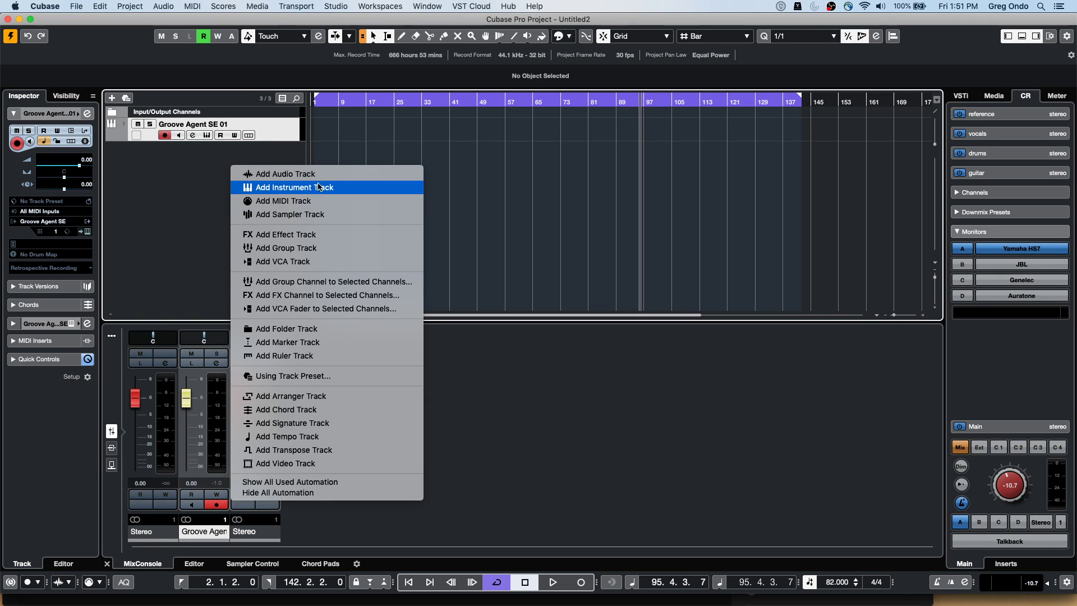
click(346, 175)
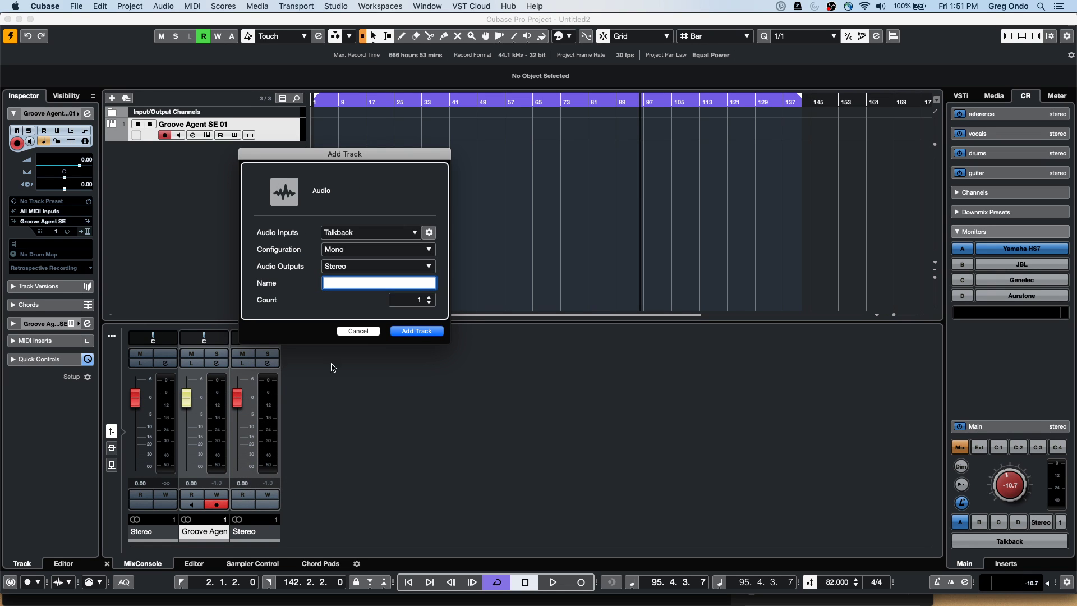
click(416, 331)
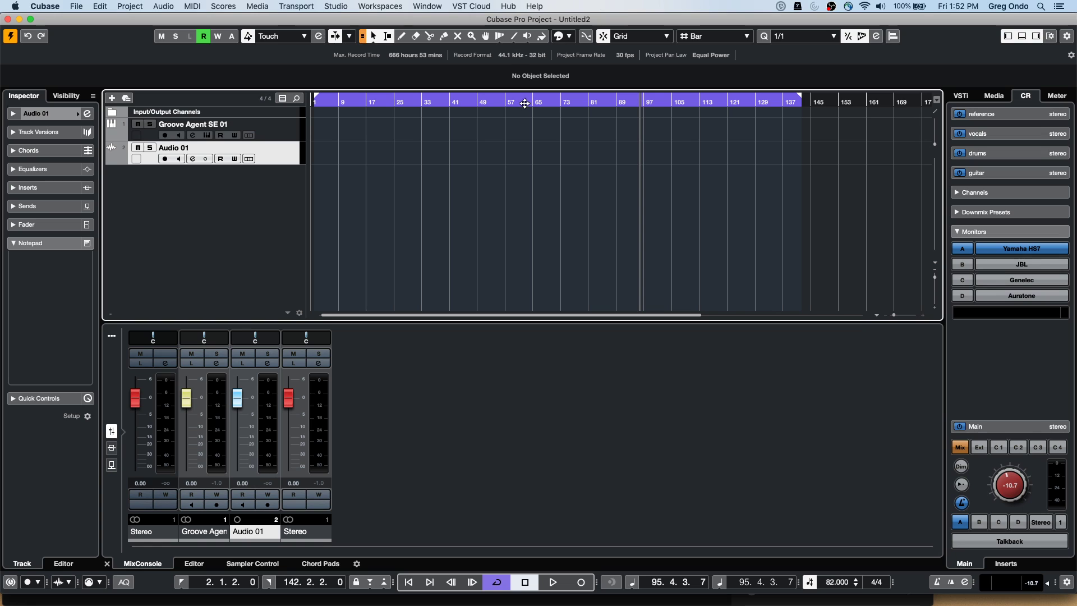
click(76, 6)
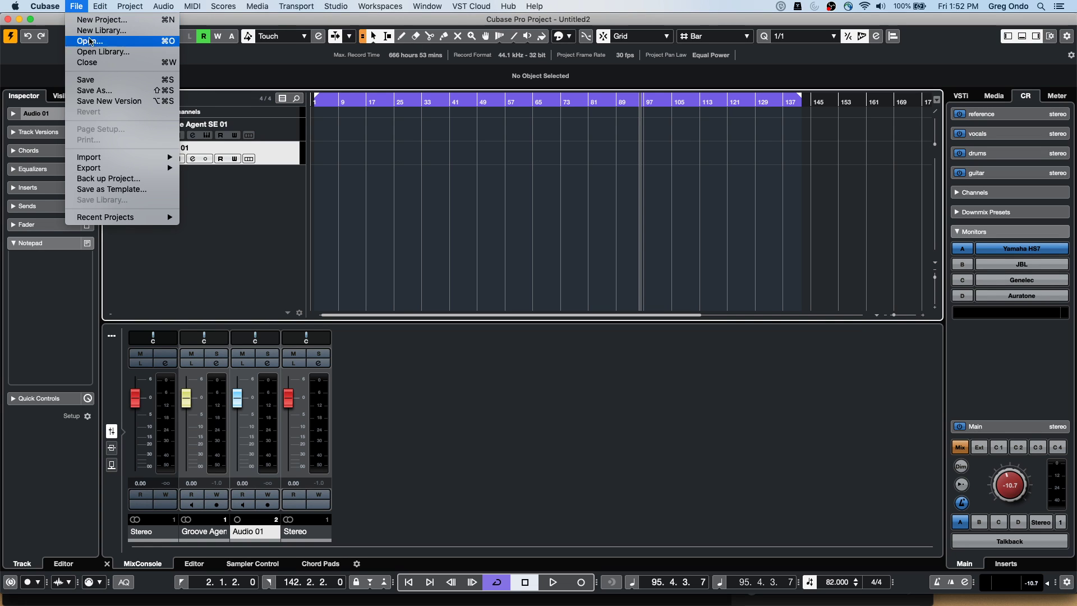
Review the Record > Audio preferences, then turn on Audio 01's monitoring and record enable
mouse_move(33, 5)
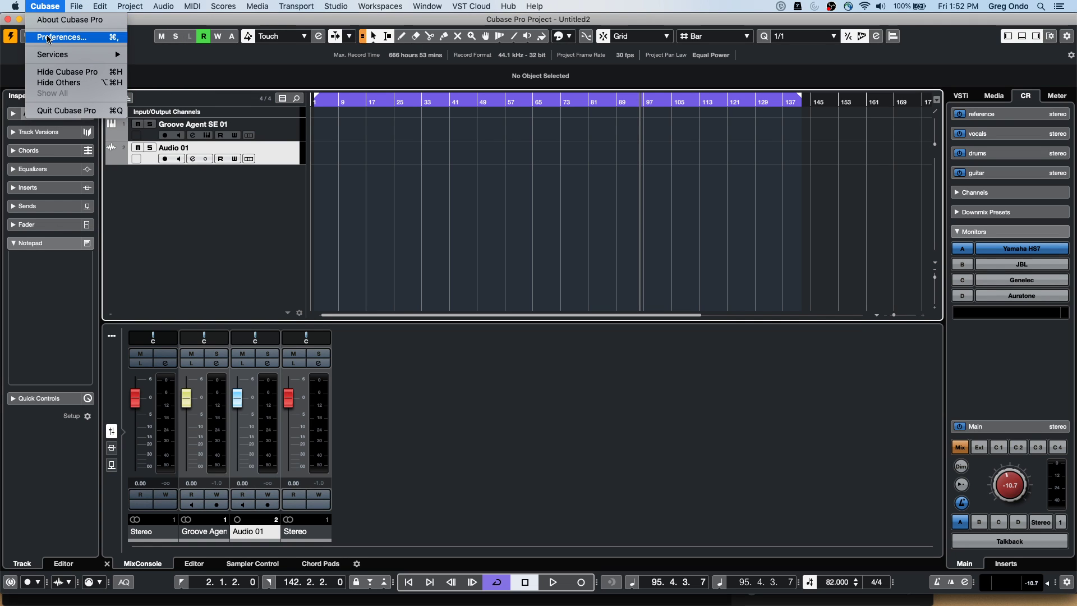
click(62, 37)
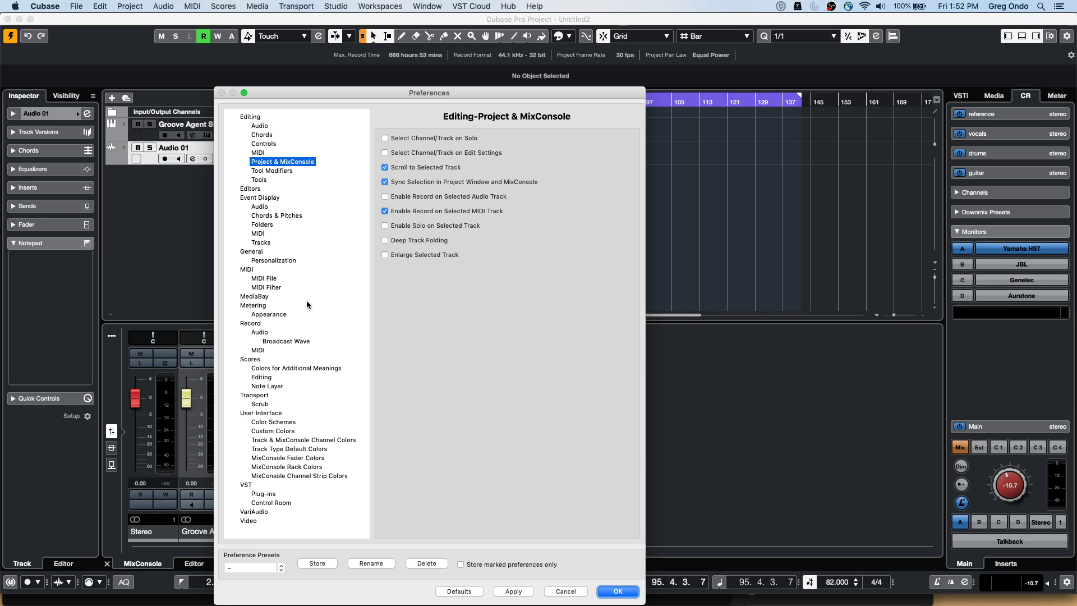
click(261, 332)
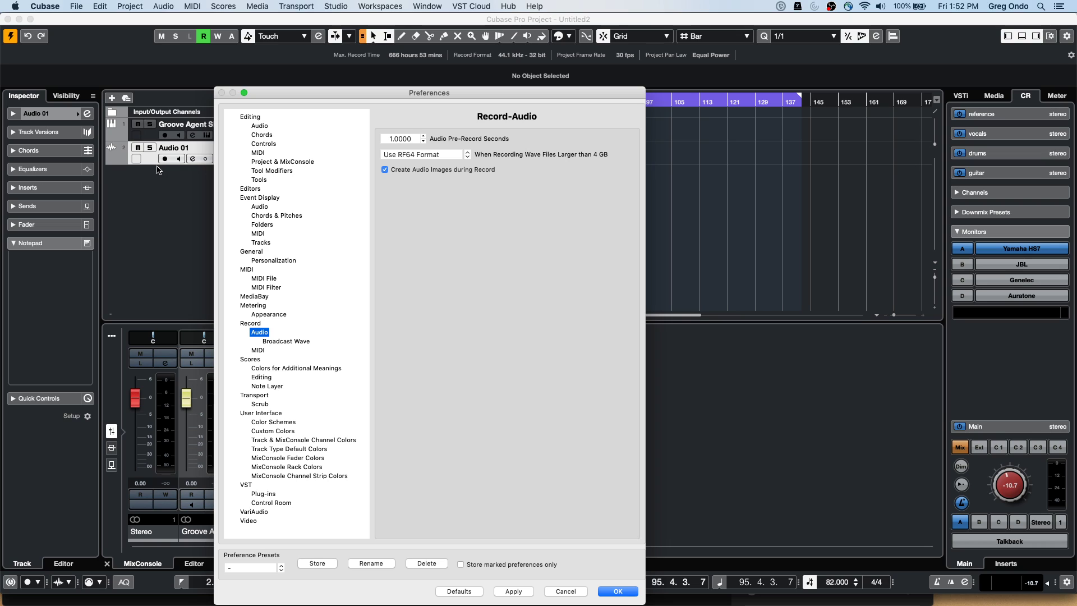
click(628, 593)
click(178, 159)
click(165, 159)
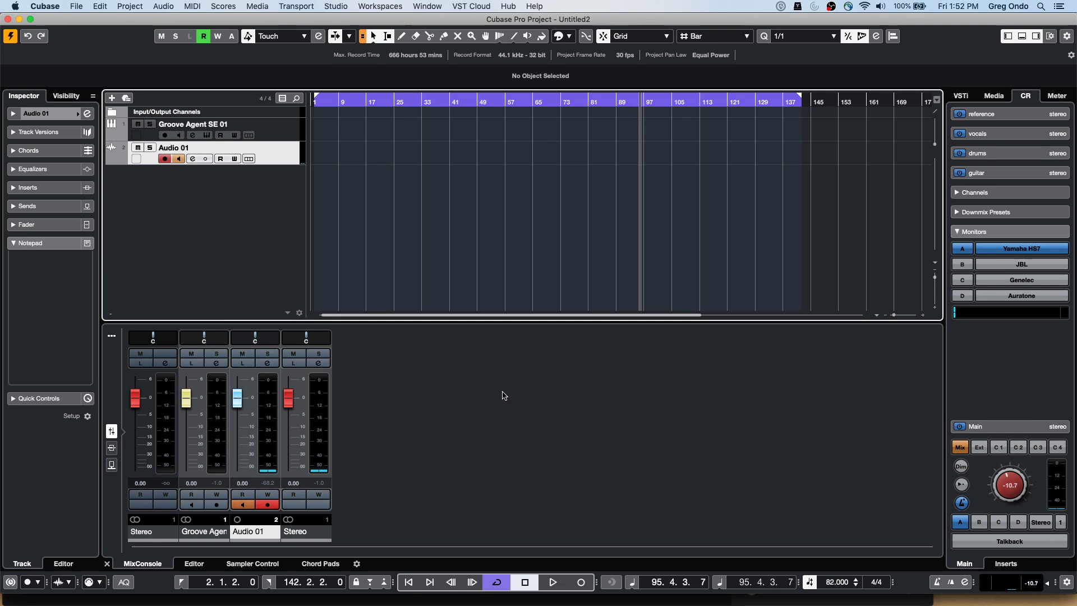
Play the song and record a first take, Audio 01_04, on Audio 01, zoomed in on the recording
click(554, 583)
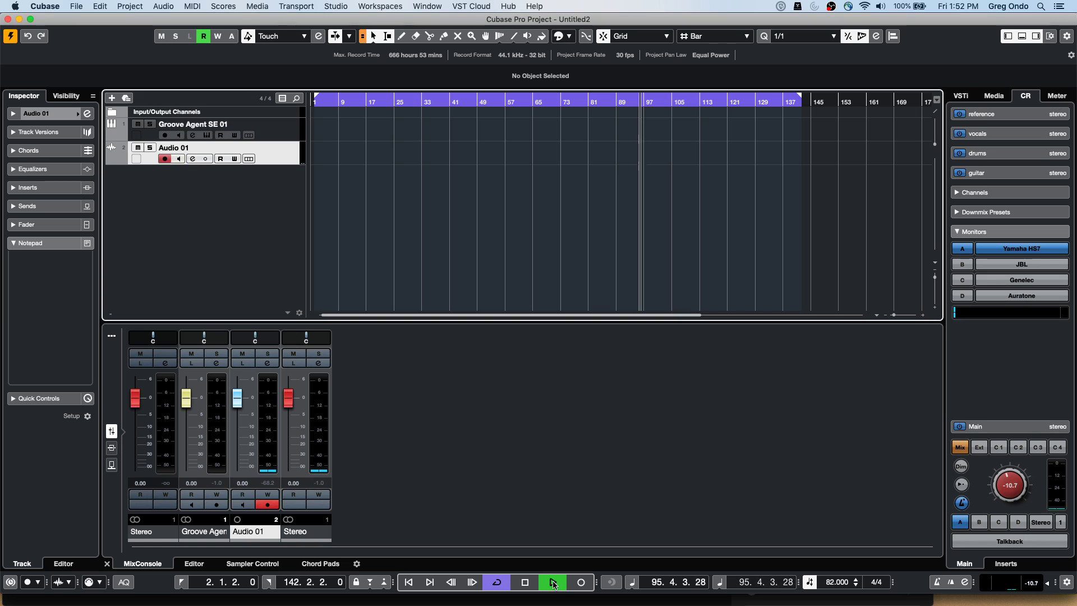
click(579, 583)
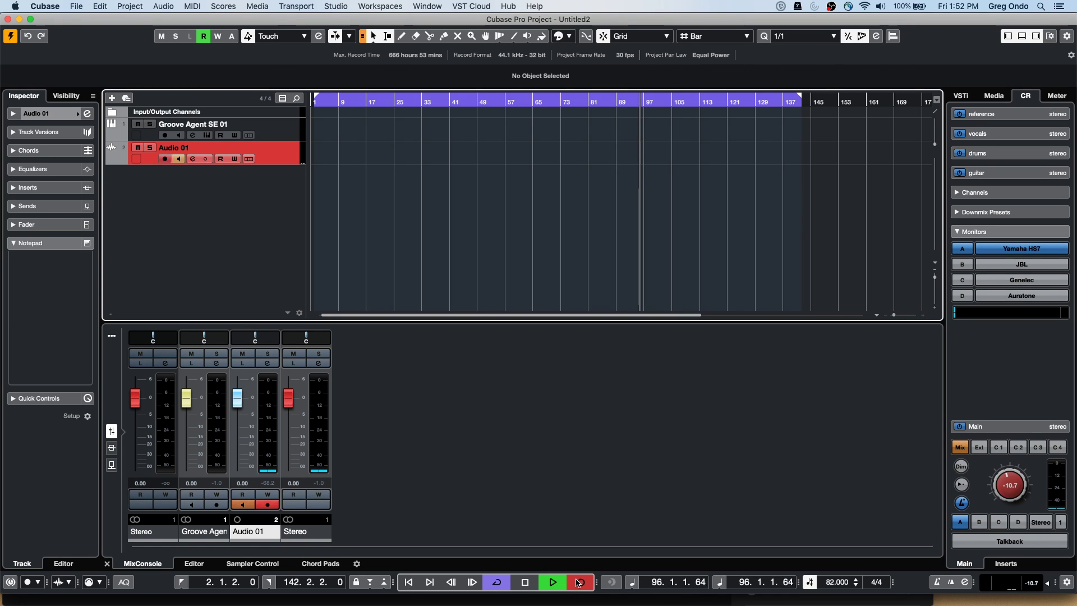
key(h)
key(h)
key(h)
key(h)
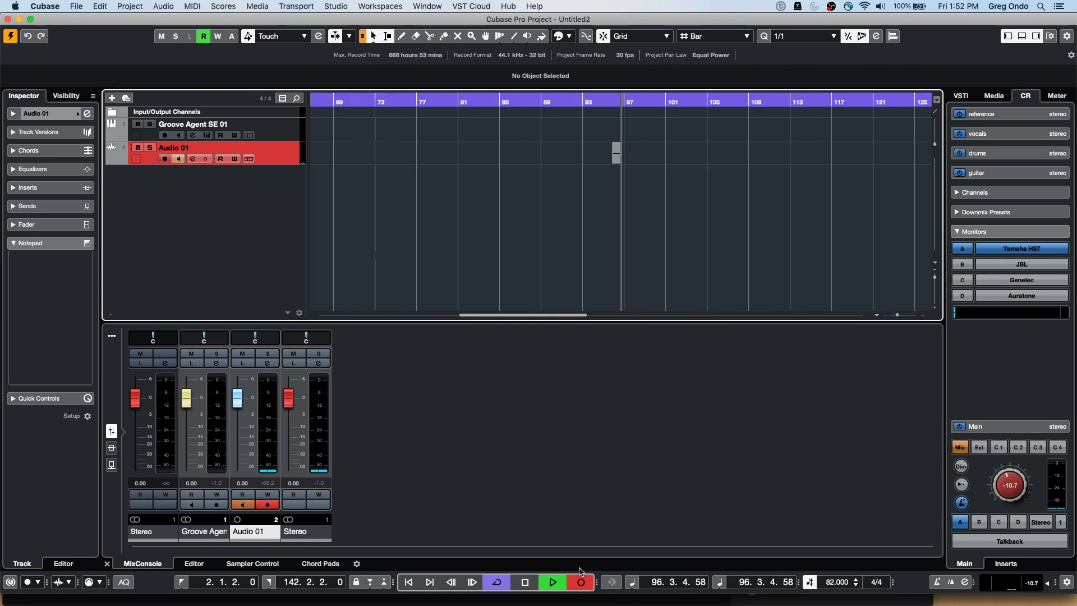
key(h)
key(h)
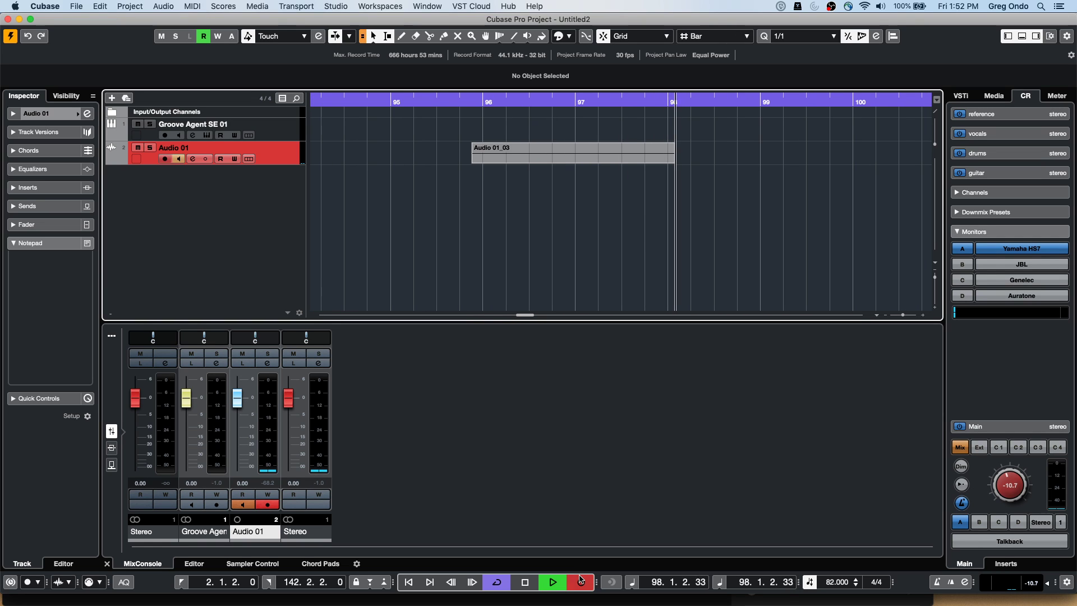
click(581, 582)
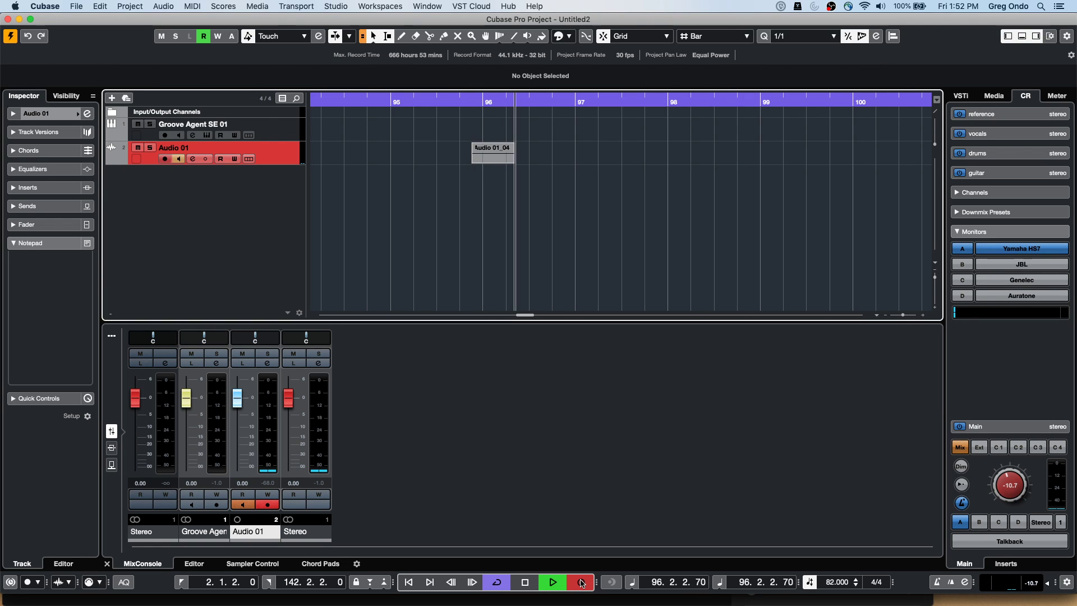
click(581, 582)
Enable constrained delay compensation, delete the Audio 01_04 take, and return to bar 95
click(10, 582)
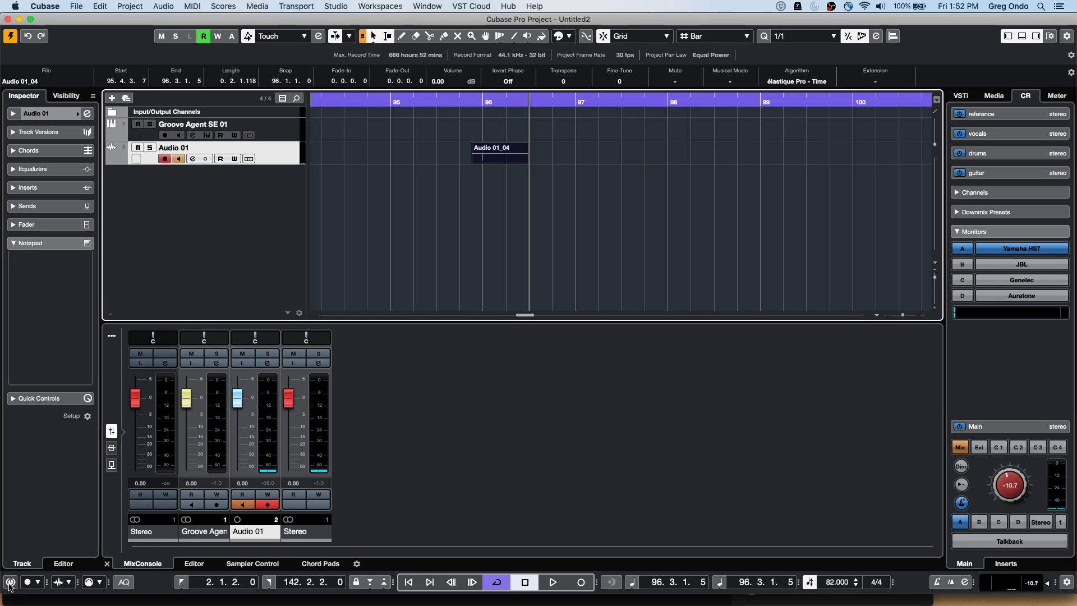
click(37, 583)
key(Delete)
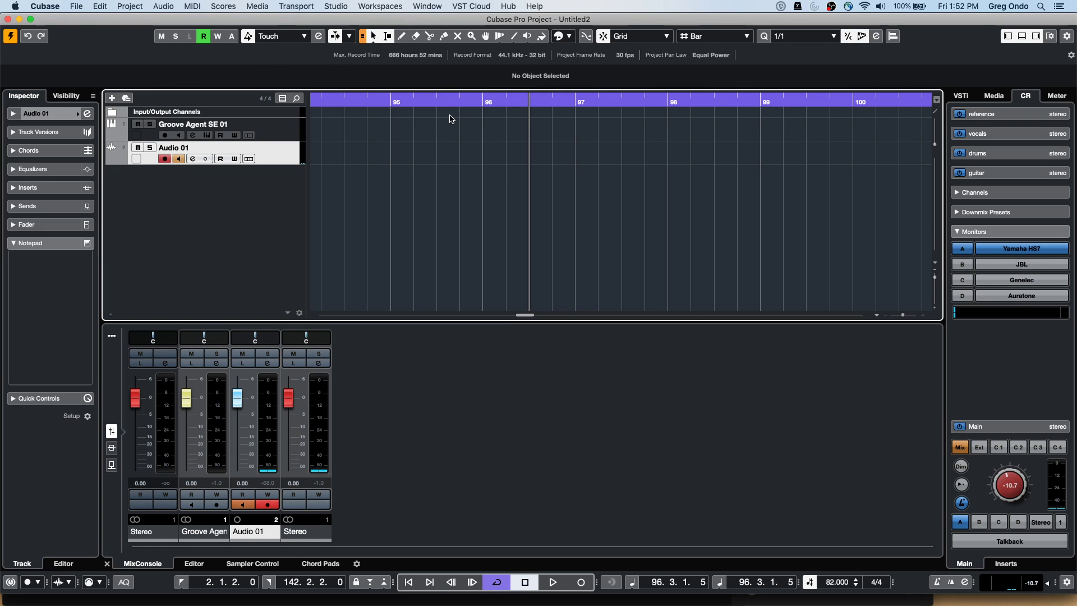
click(392, 102)
Play from bar 95 and punch in and out for a series of short takes
click(552, 582)
click(580, 582)
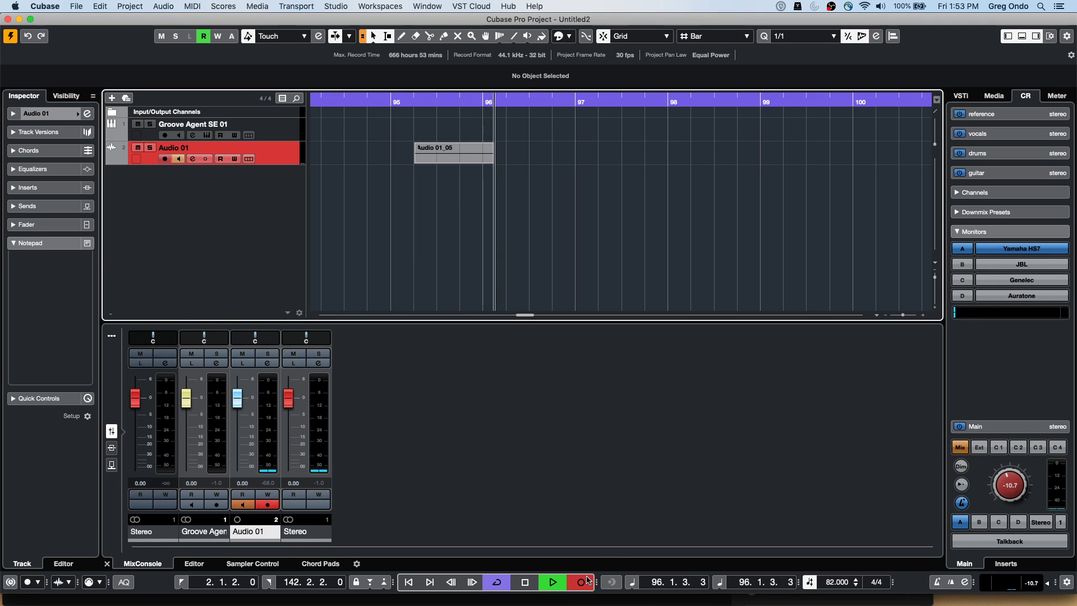
click(585, 582)
click(584, 582)
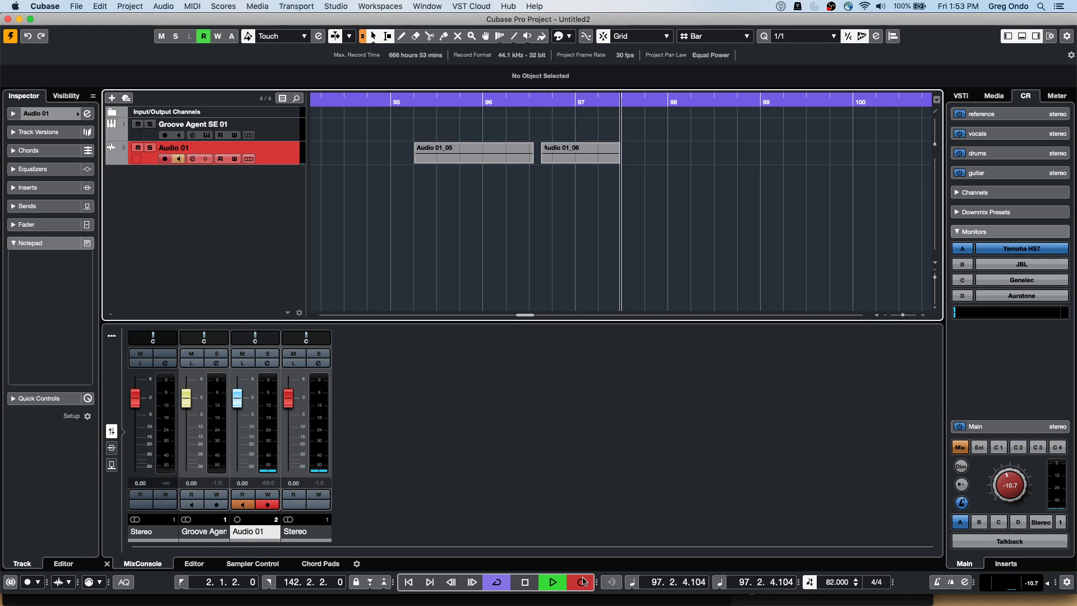
click(583, 581)
click(583, 582)
click(583, 582)
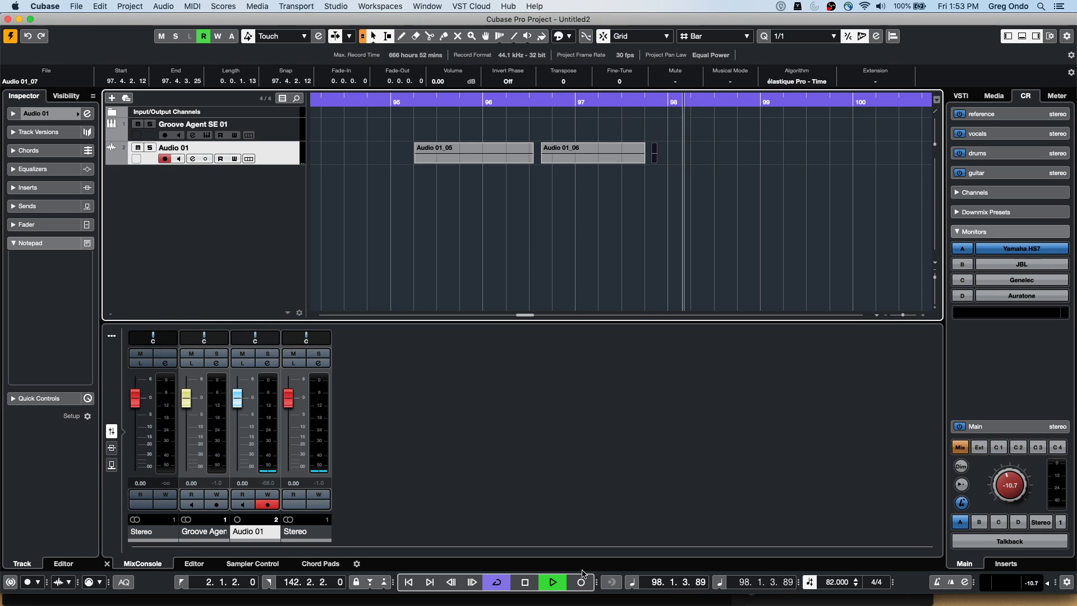
click(584, 582)
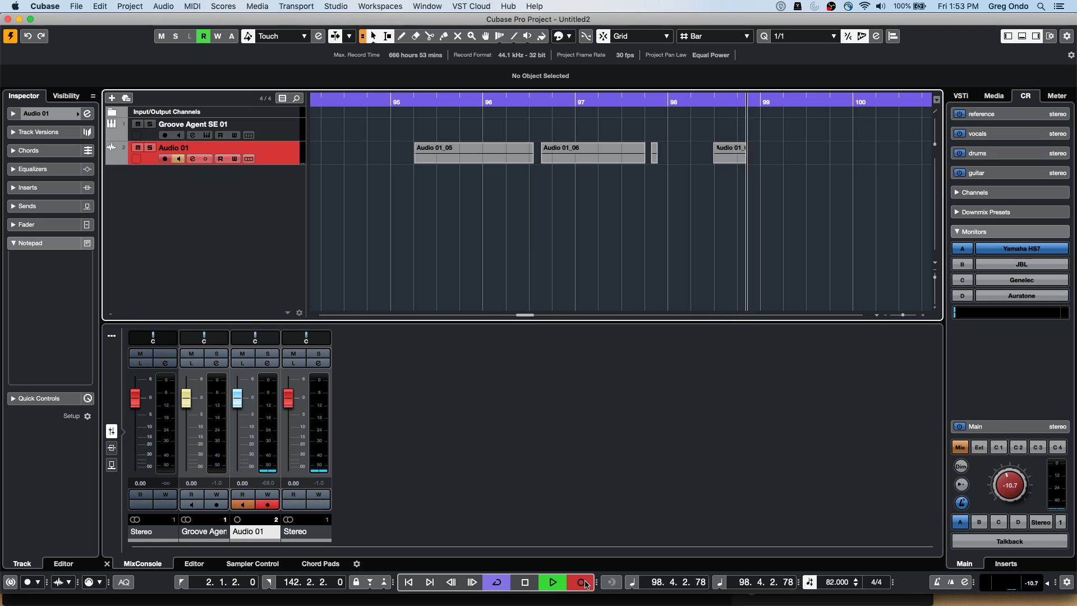
click(583, 582)
click(583, 582)
click(584, 582)
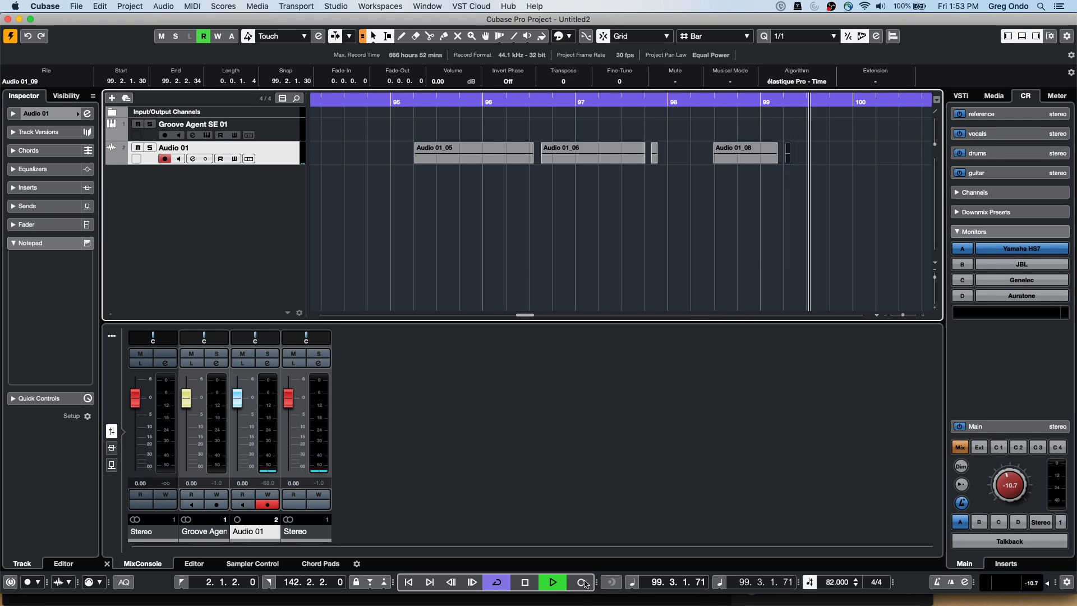
click(583, 581)
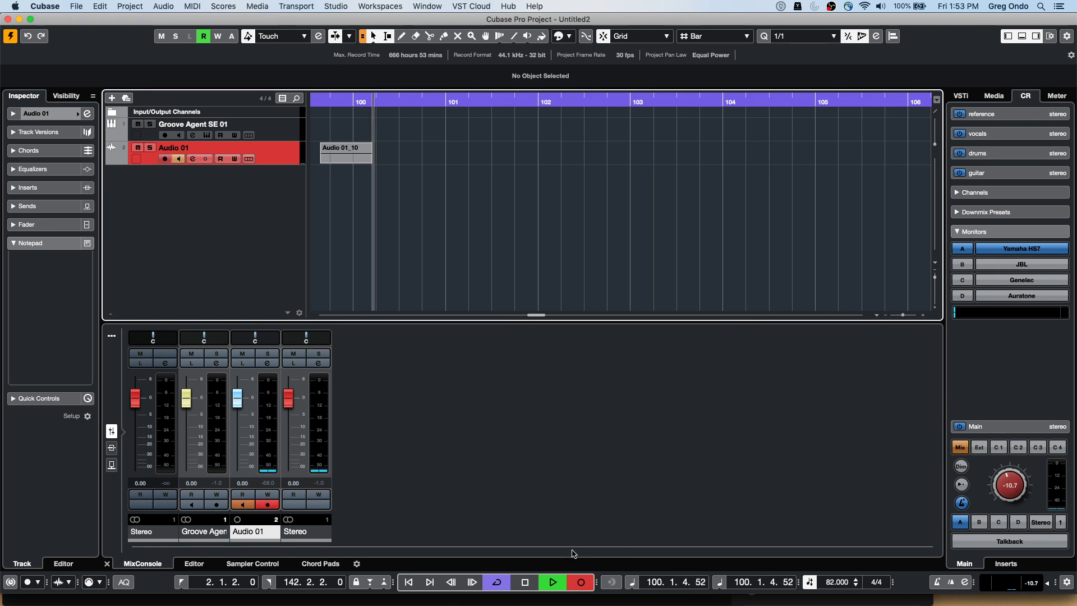
Punch in more short takes up to Audio 01_12, leaving a longer take recording
click(573, 581)
click(574, 581)
click(574, 581)
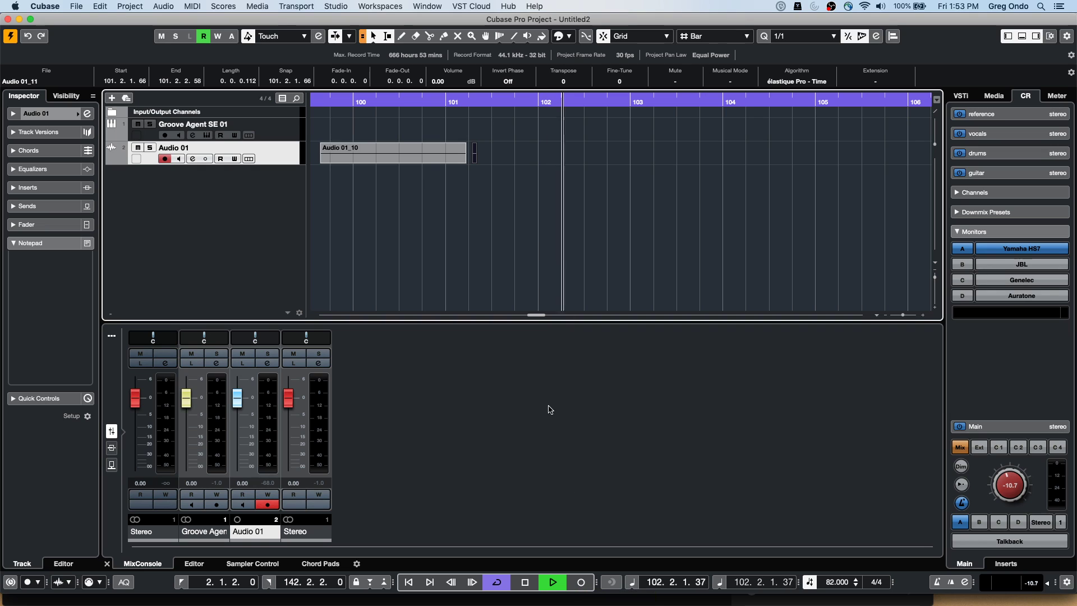
click(582, 584)
click(582, 582)
click(582, 582)
click(582, 581)
click(583, 582)
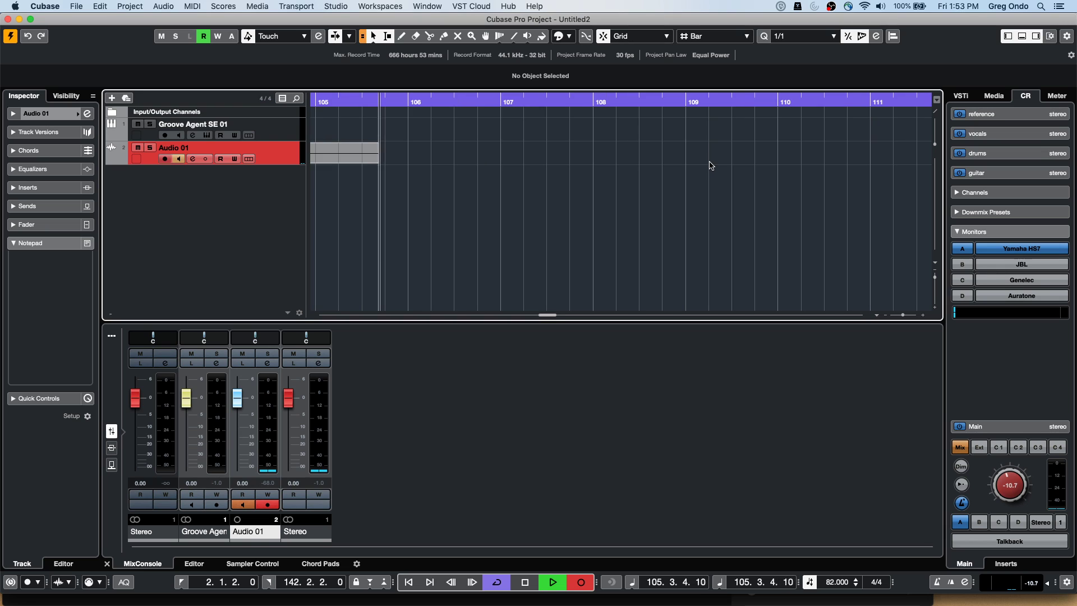
Zoom out on the recent takes, raise Audio 01_12's volume, and adjust Audio 01_13's start and Audio 01_12's end
key(g)
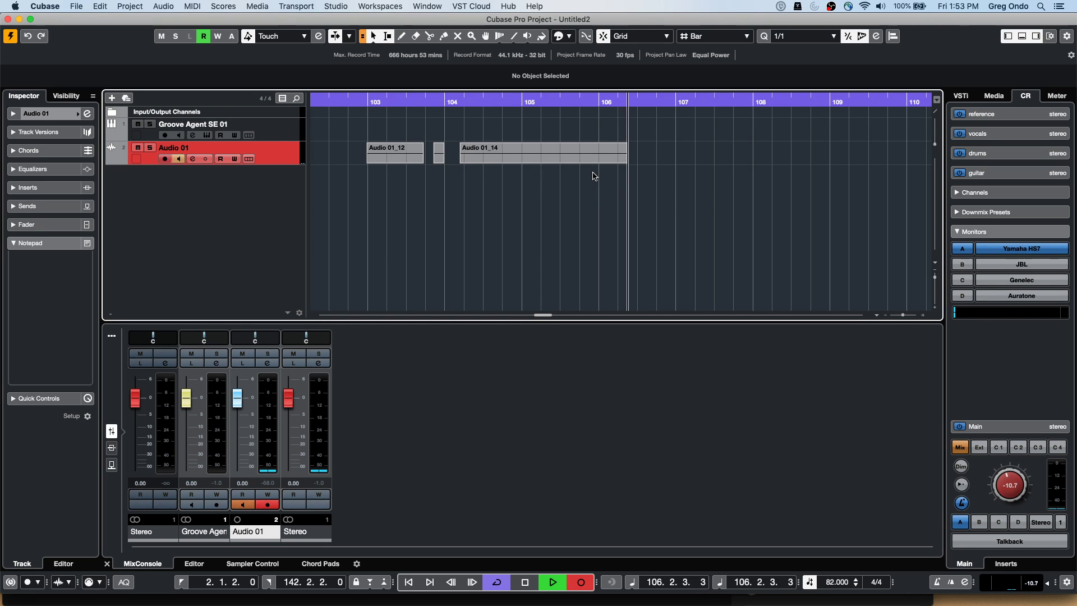
key(g)
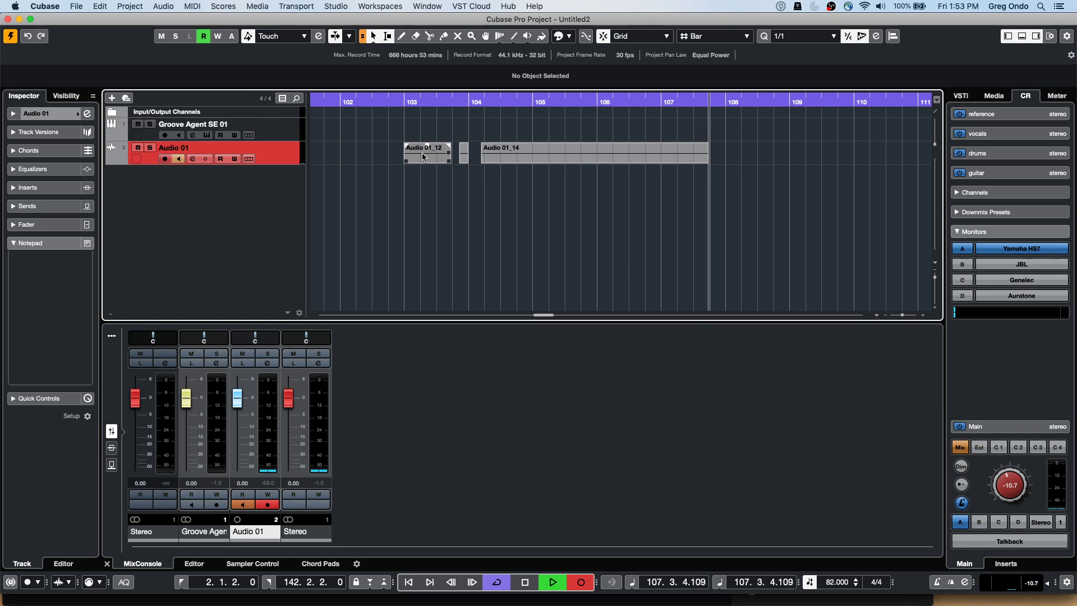
drag(426, 144, 431, 115)
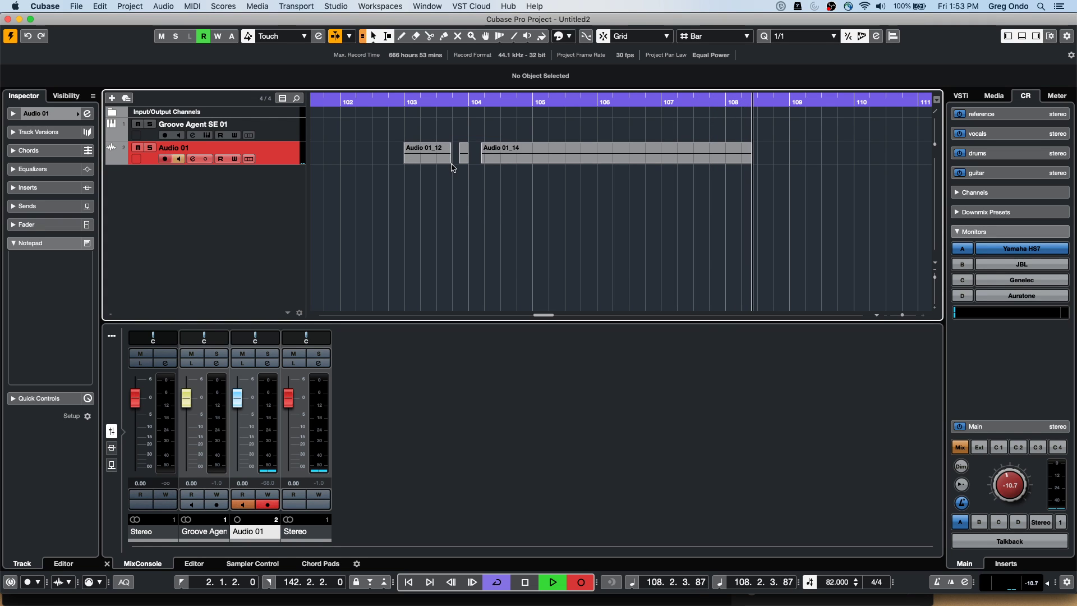
drag(461, 161, 438, 160)
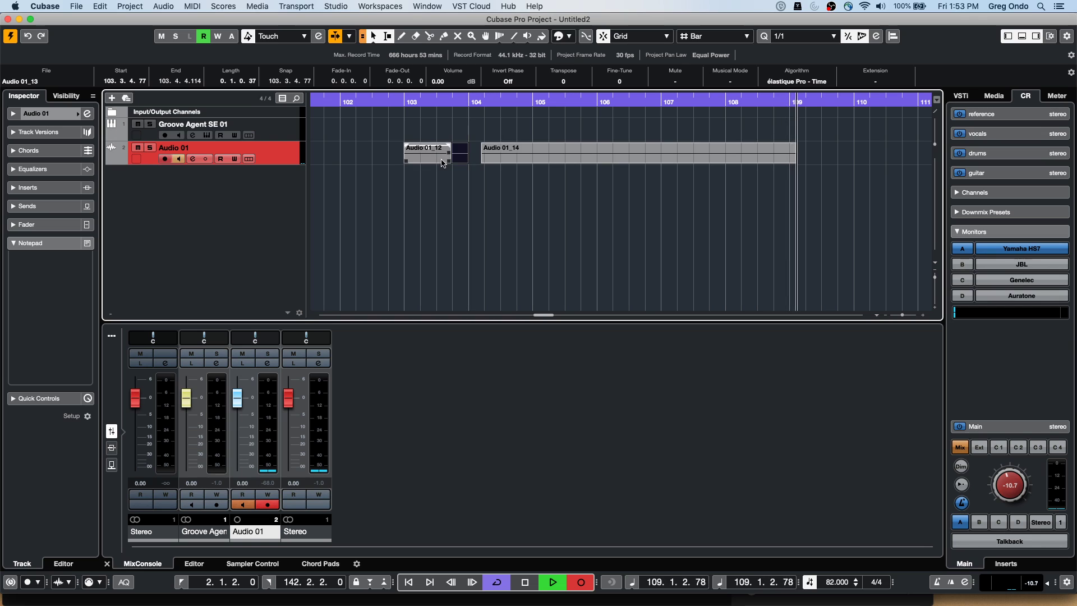
click(475, 165)
drag(450, 160, 465, 158)
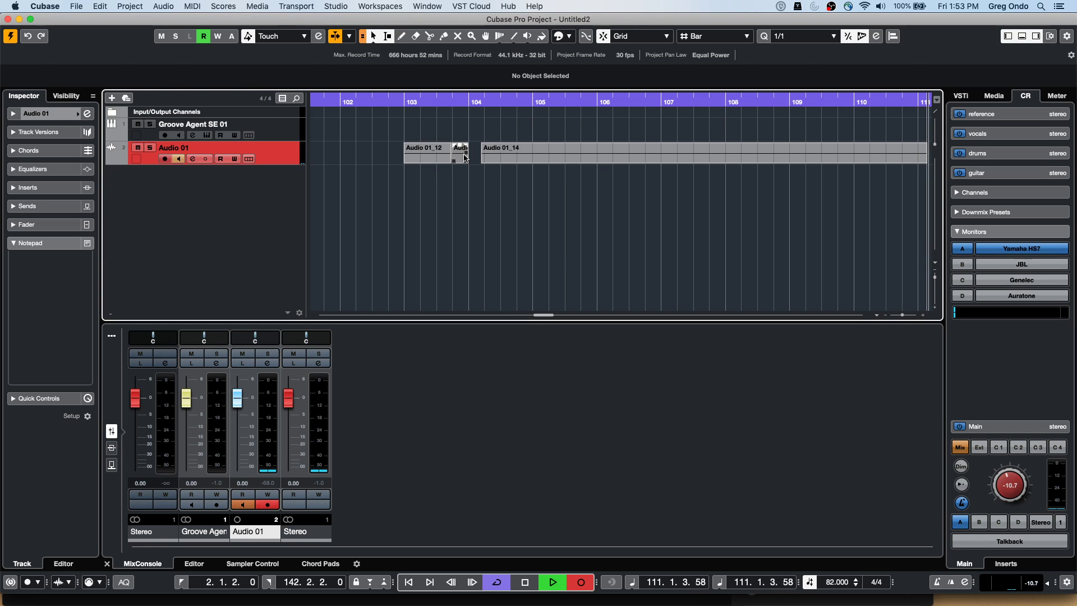
Stop recording, zoom in on bars 103–106, and delete the long Audio 01_14 take
key(space)
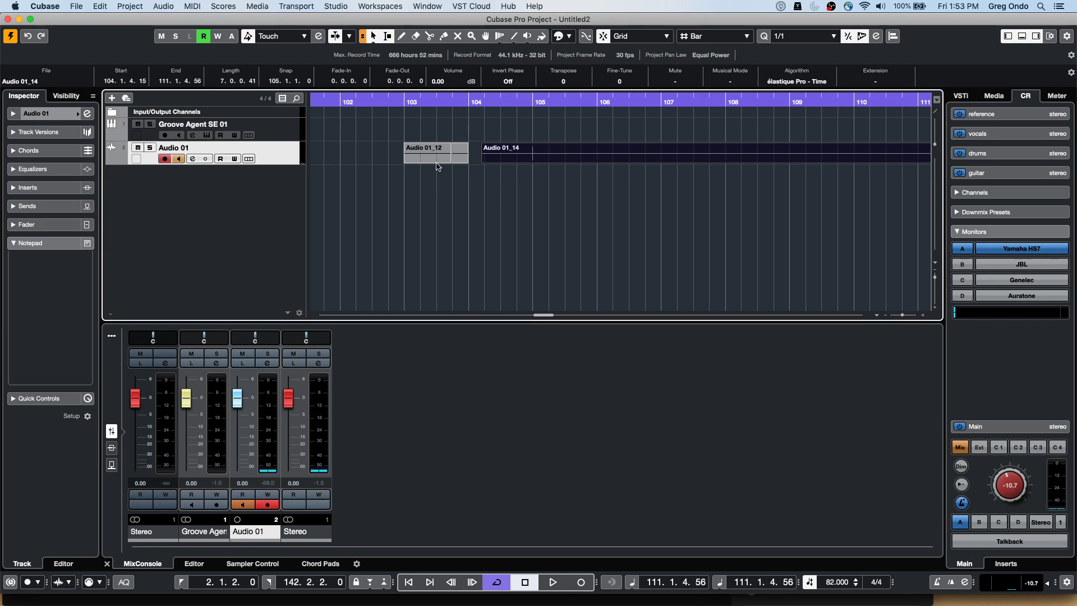
click(462, 160)
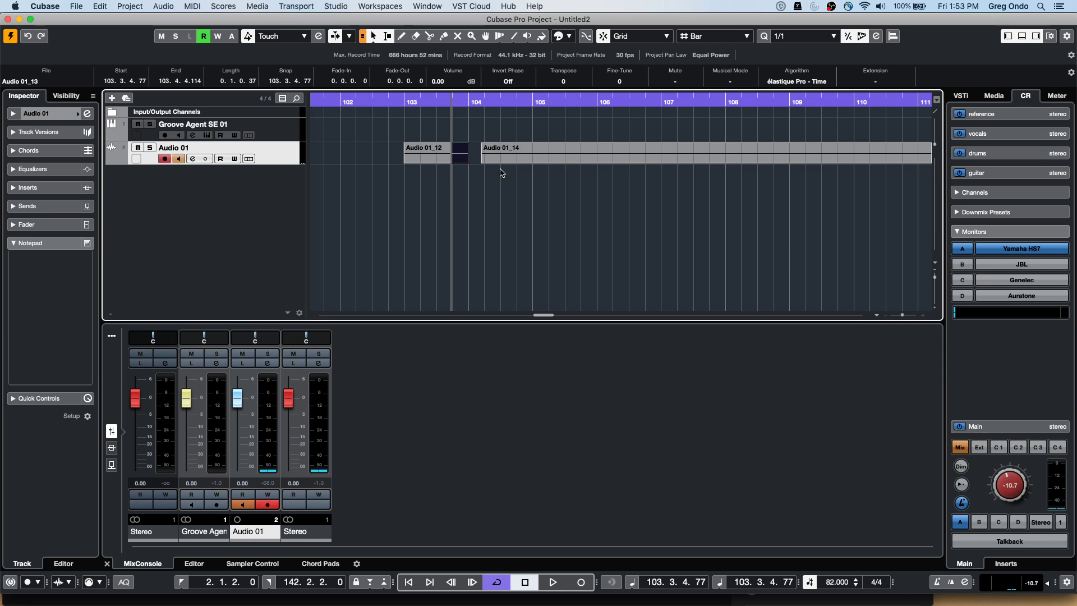
drag(453, 110, 447, 144)
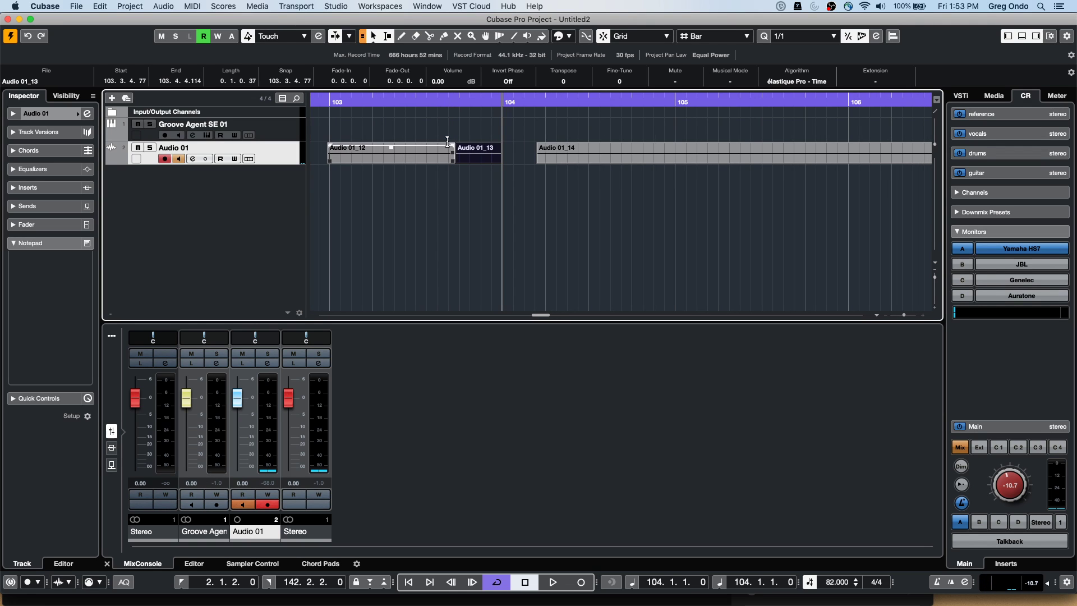
key(super+z)
key(super+z)
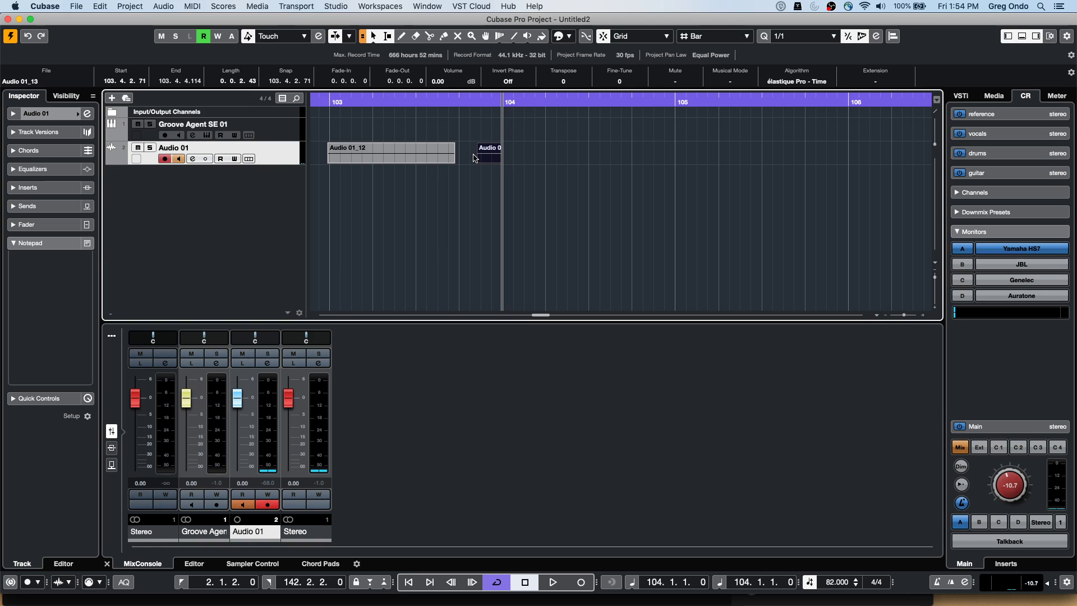
Shrink Audio 01_13 to almost nothing and trim Audio 01_12's left edge to bar 103
mouse_move(478, 163)
mouse_down()
mouse_move(493, 163)
mouse_move(471, 166)
mouse_up()
key(super+z)
click(462, 192)
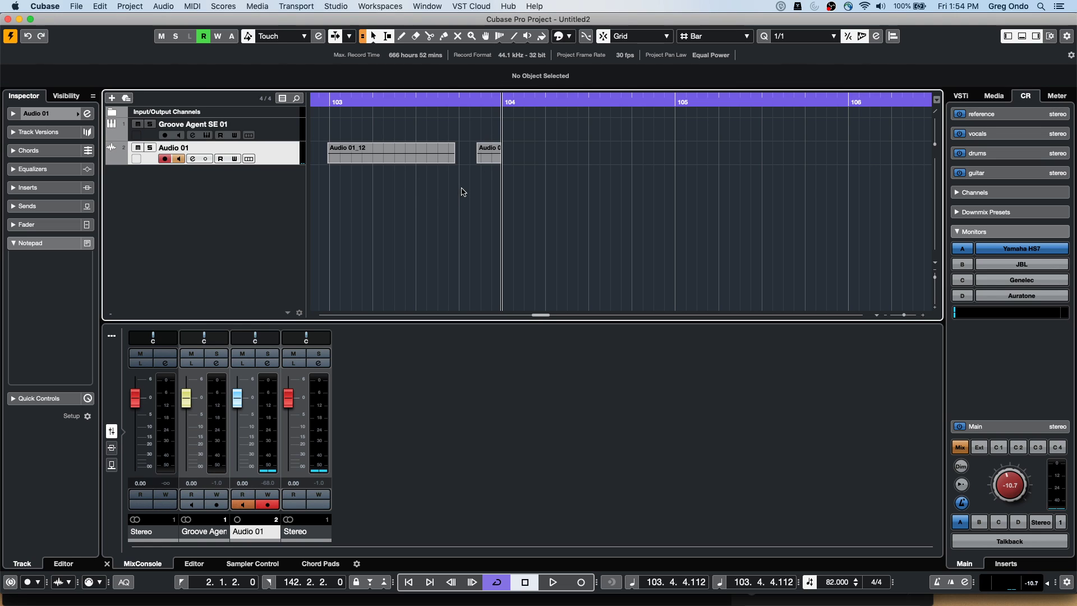
drag(478, 161, 449, 165)
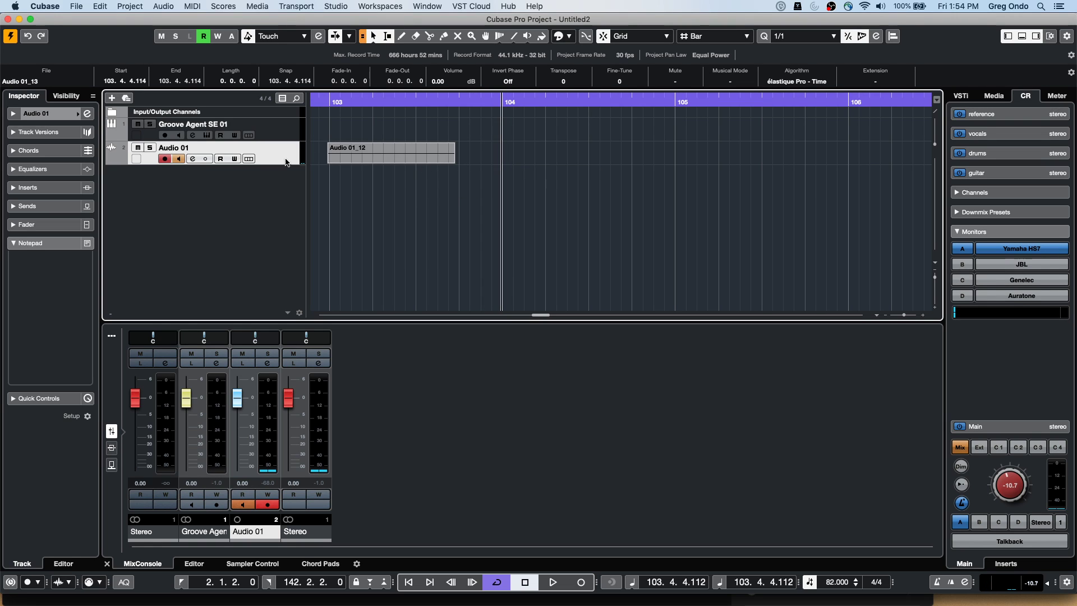
drag(330, 162, 316, 162)
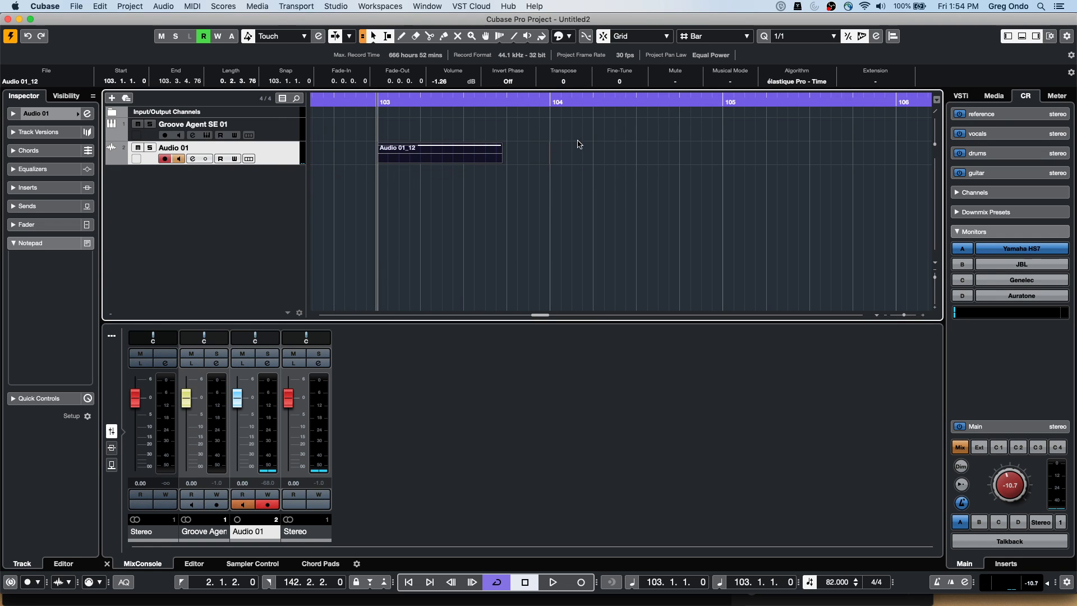
Play from bar 103 and punch in and out for short takes Audio 01_15 through Audio 01_17
click(552, 584)
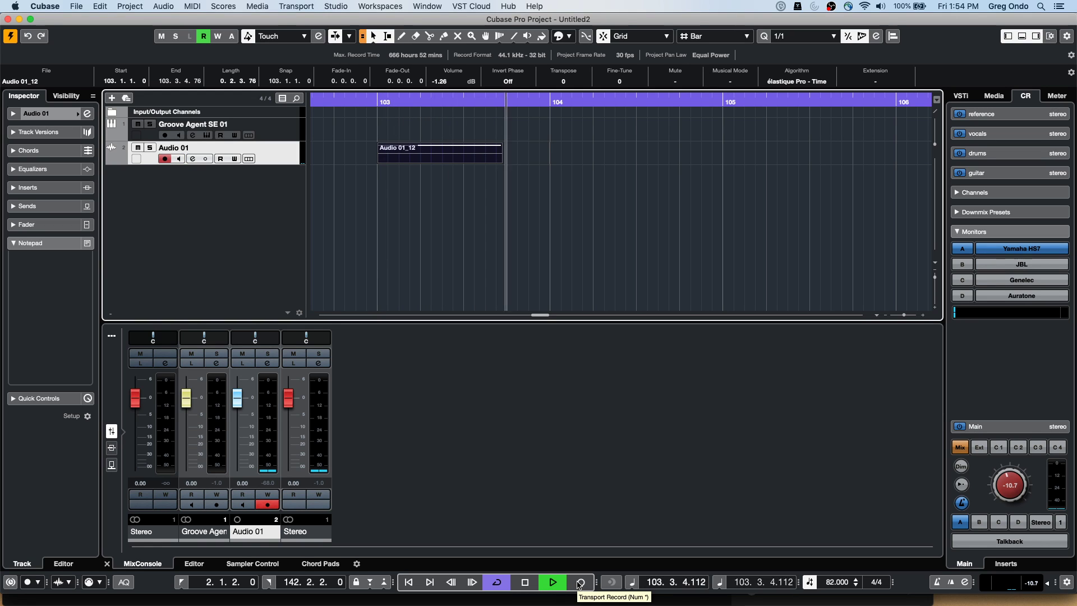
click(579, 585)
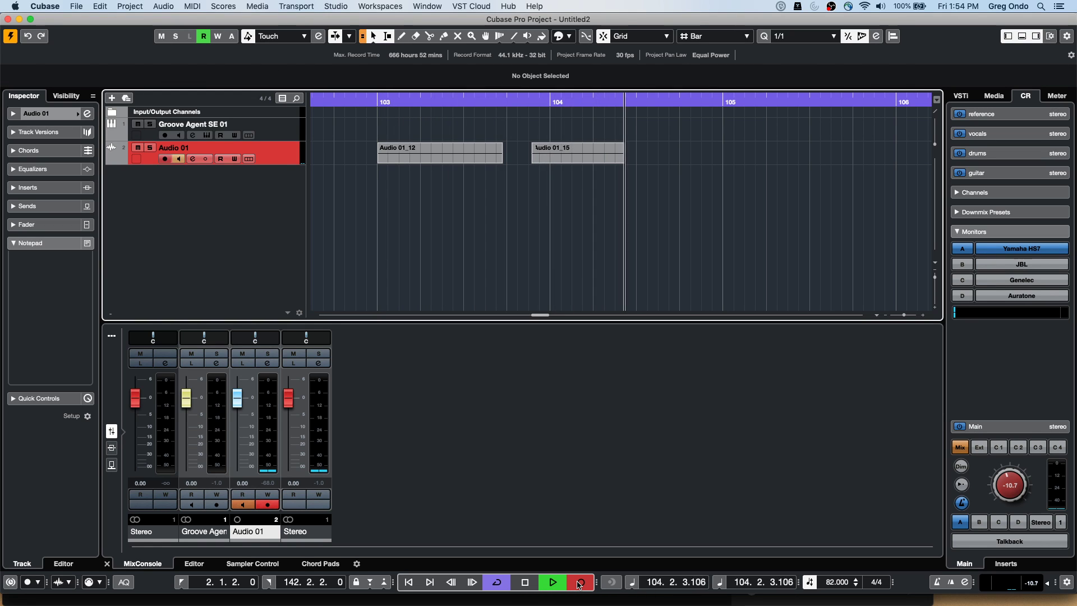
click(579, 585)
click(579, 585)
click(579, 585)
click(579, 585)
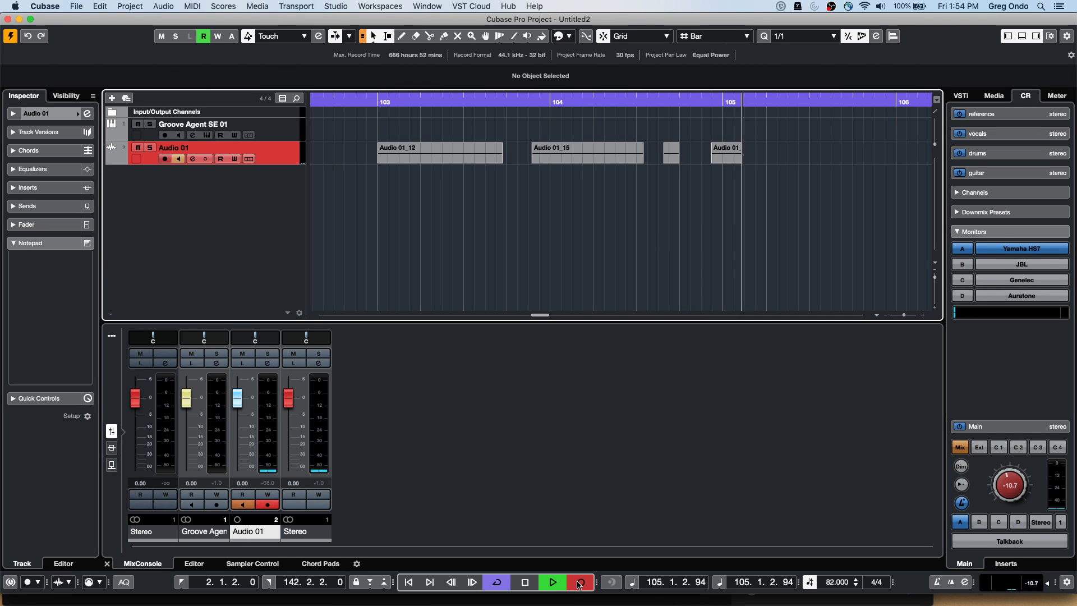
click(579, 585)
click(579, 585)
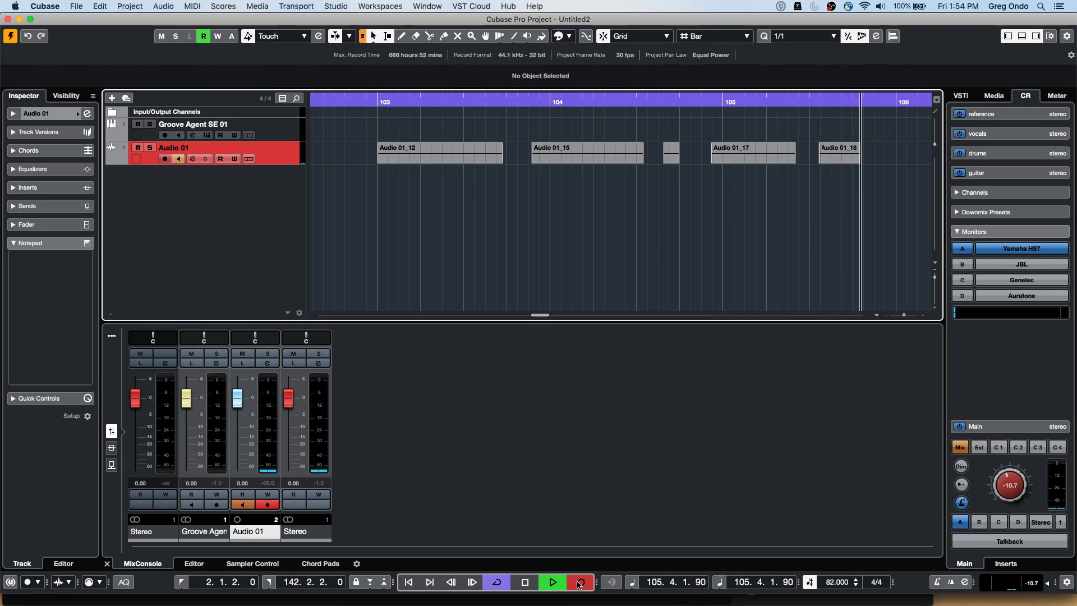
Finish Audio 01_18, record Audio 01_19, select Audio 01_18, and stop the transport
click(581, 583)
click(581, 583)
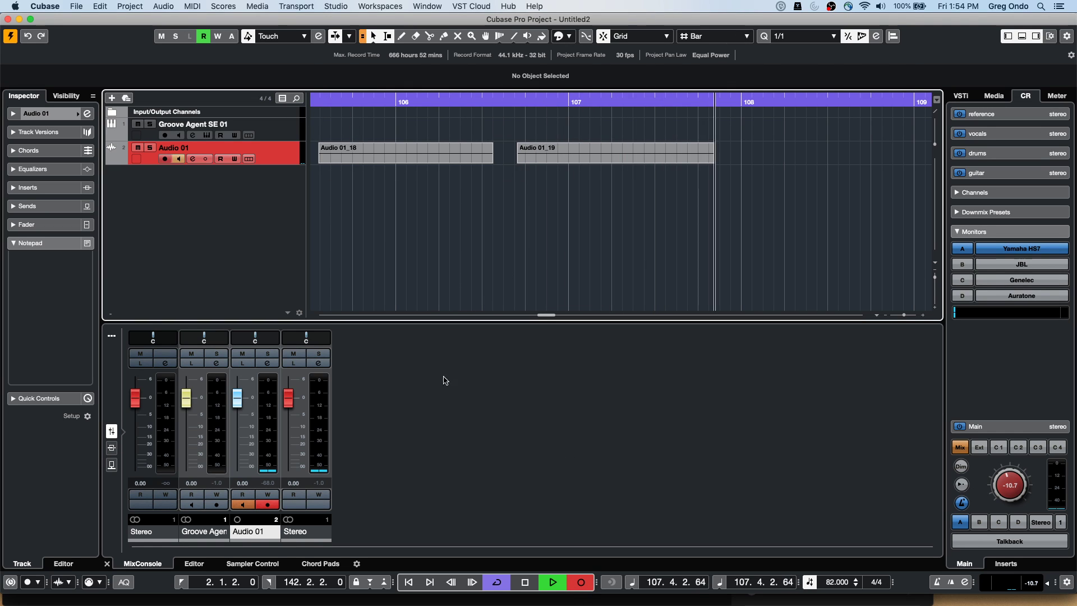
key(h)
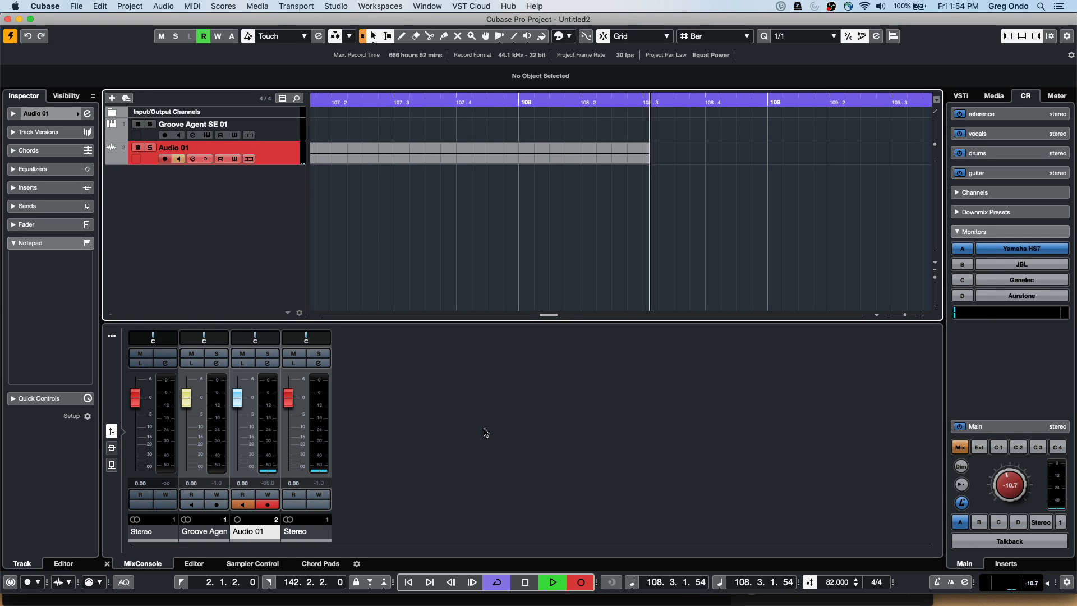
key(g)
key(g)
key(g)
key(g)
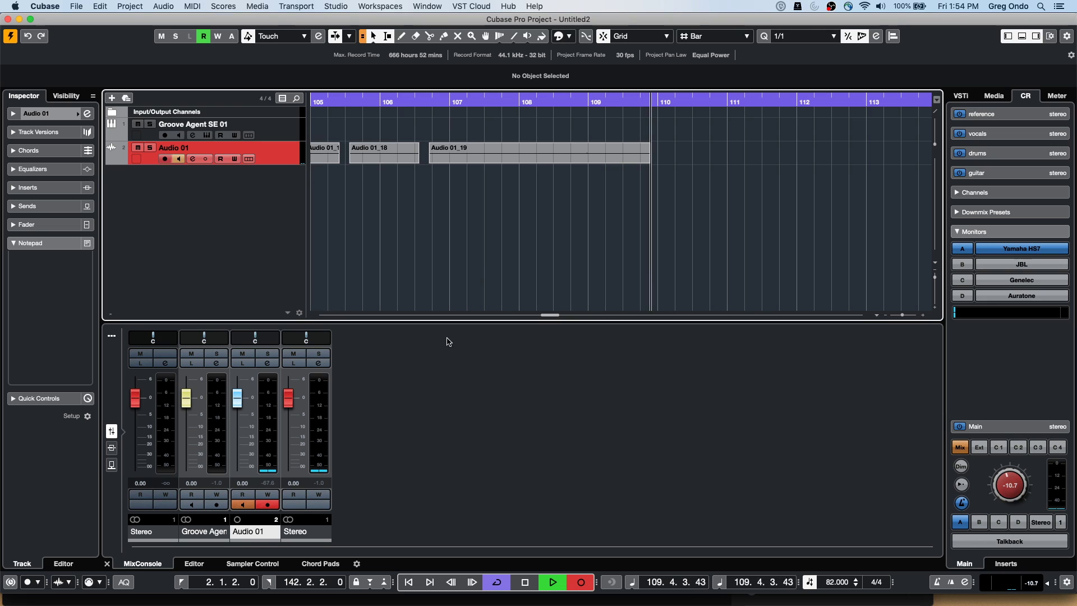
click(357, 161)
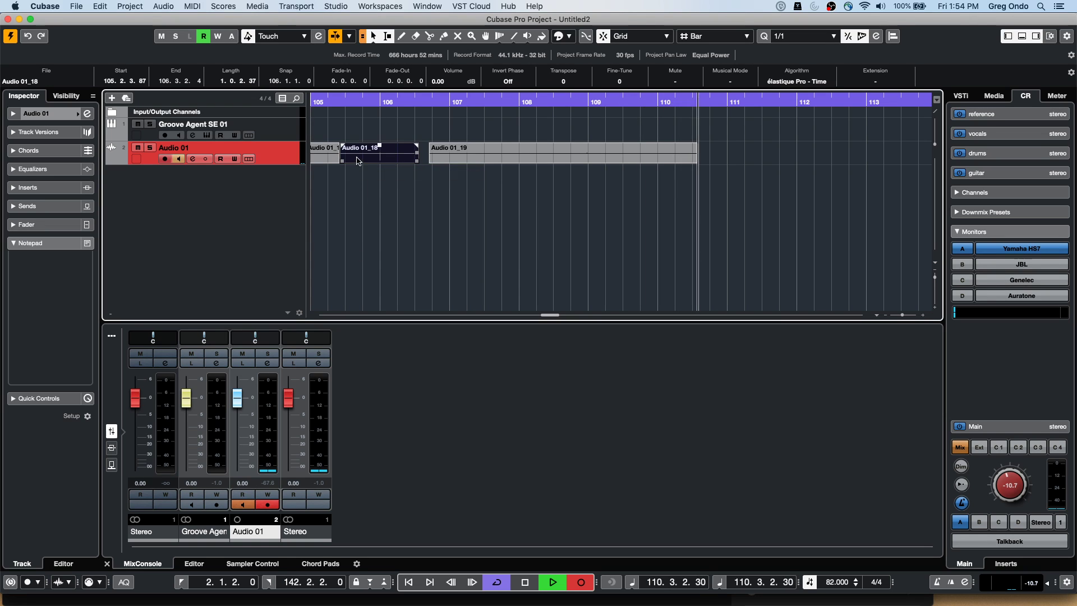
key(space)
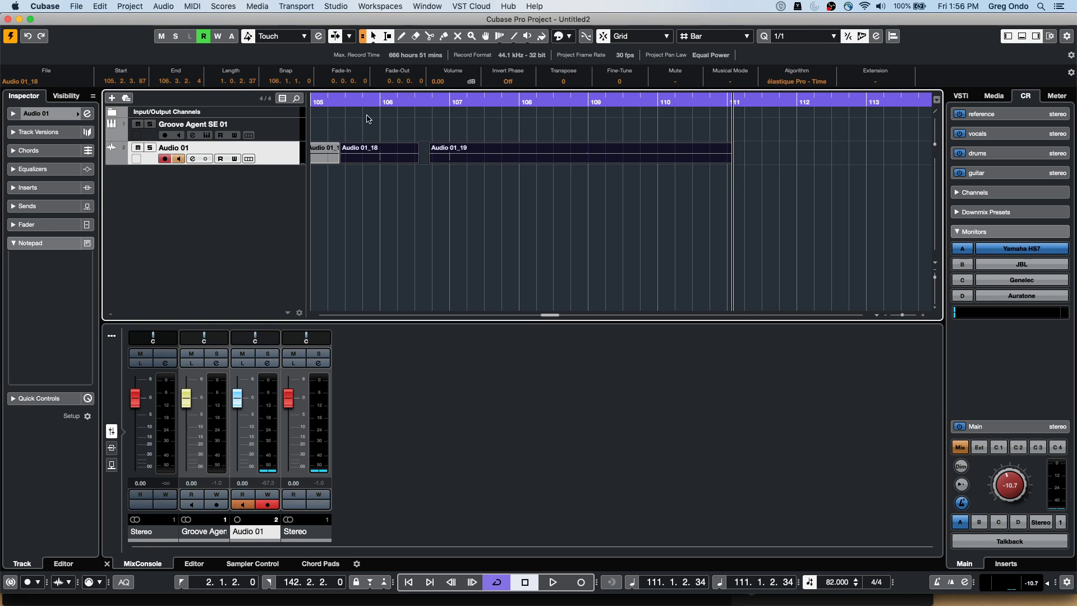
Drag the ruler back to bar 93, then load Amos Moses - GO.cpr from Recent Projects
drag(355, 101, 302, 104)
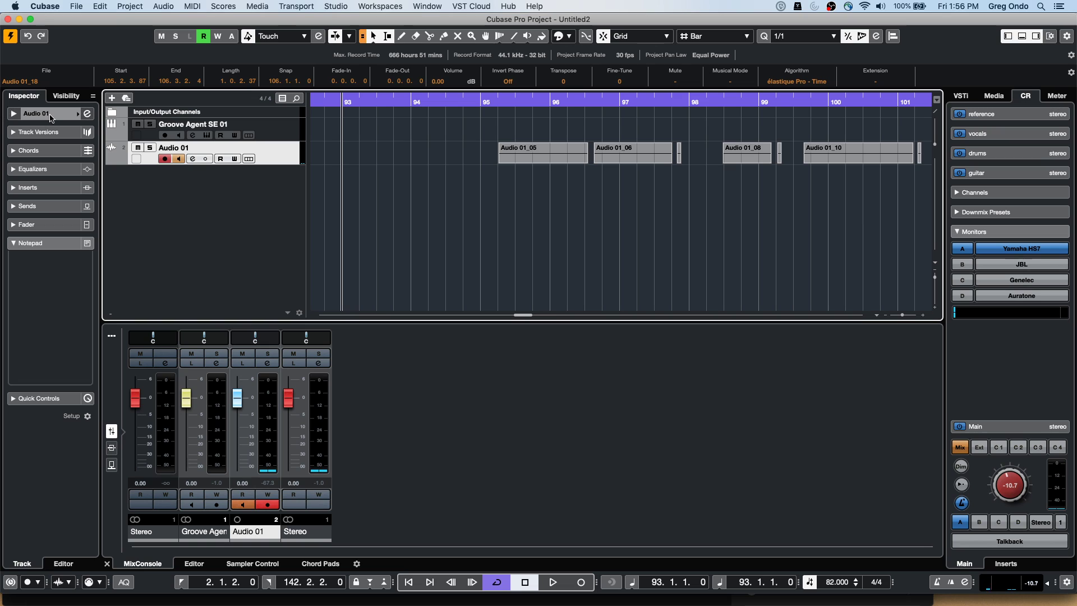
click(76, 6)
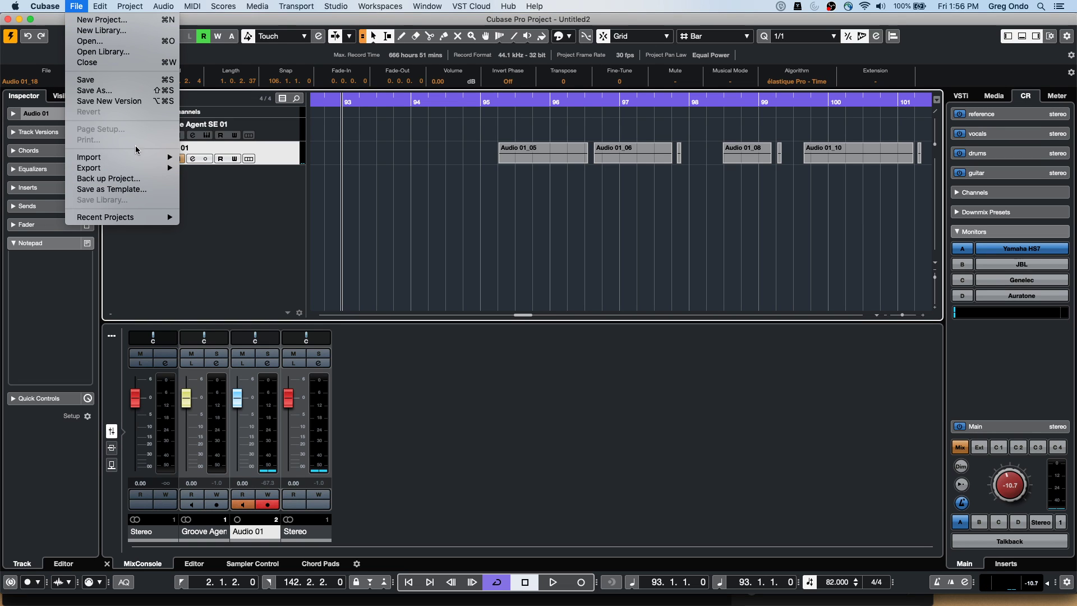
mouse_move(171, 168)
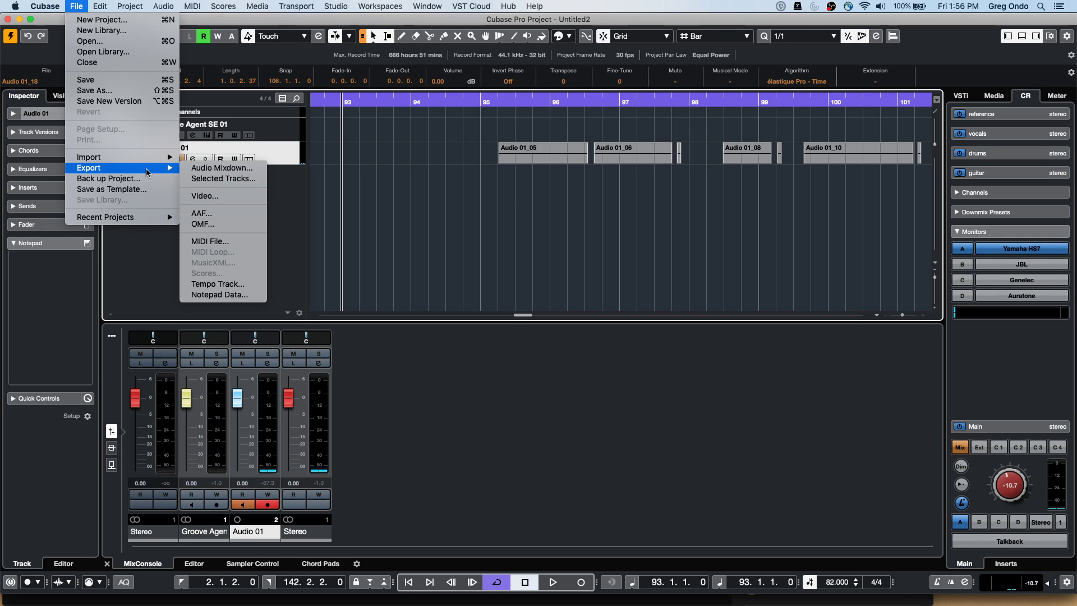
mouse_move(132, 218)
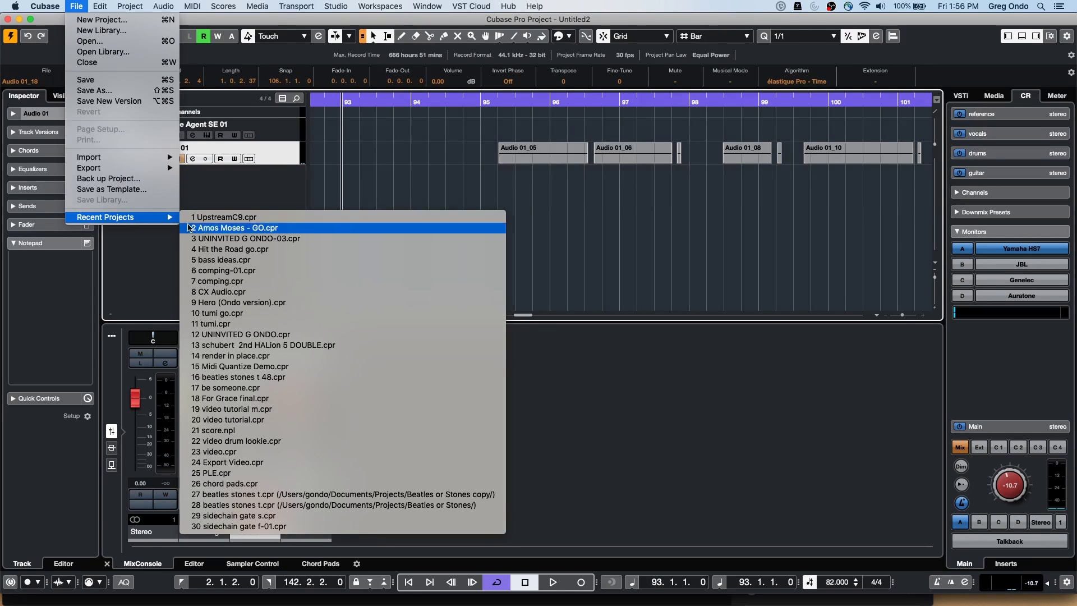
click(261, 228)
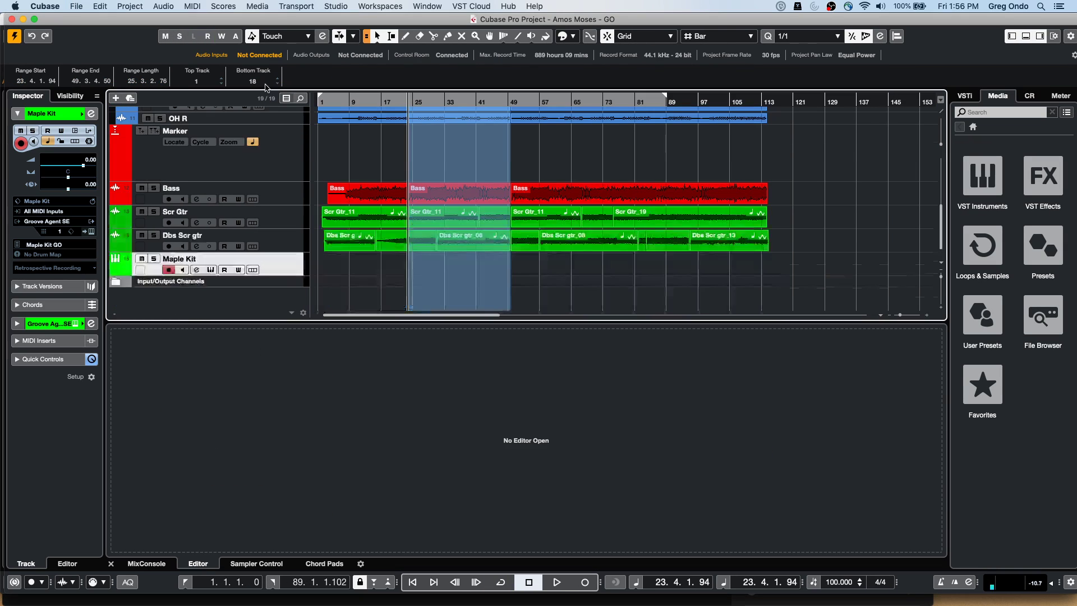
Revert Amos Moses - GO to its last saved version and show the MixConsole below the tracks
click(75, 6)
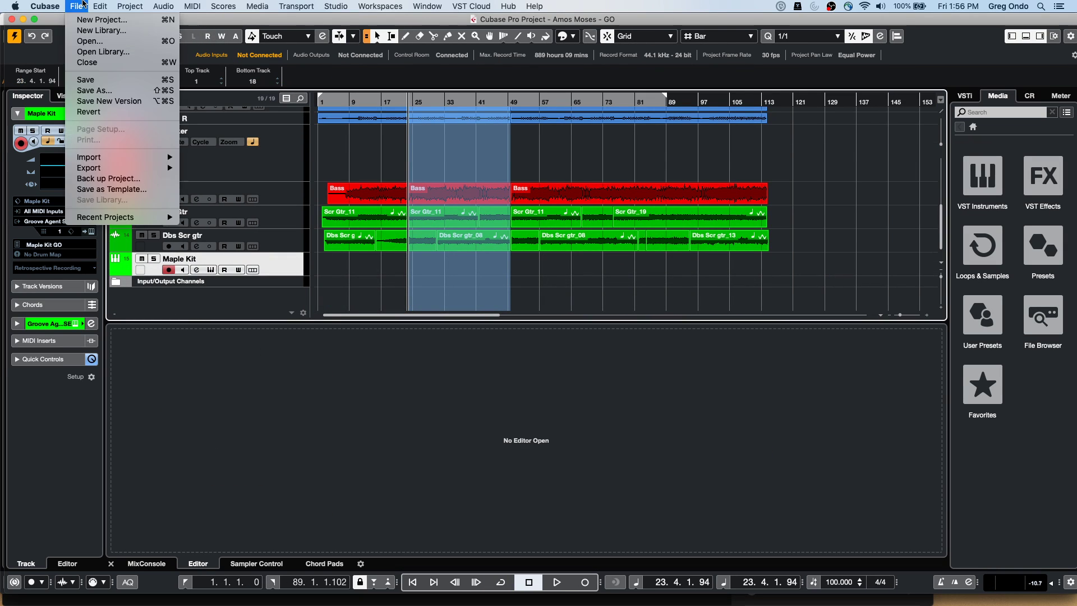
click(100, 113)
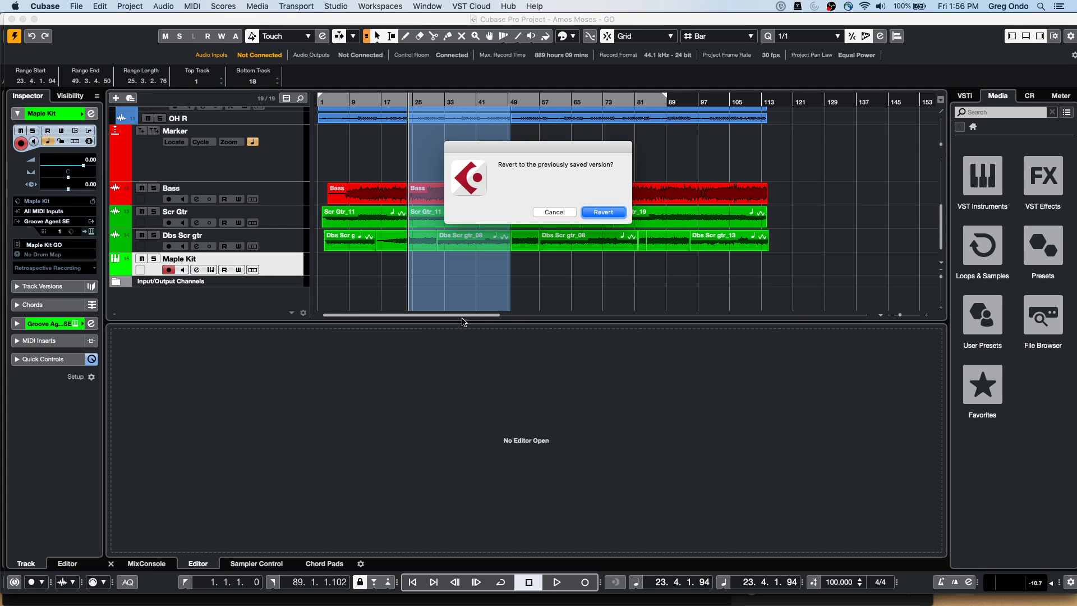
click(619, 211)
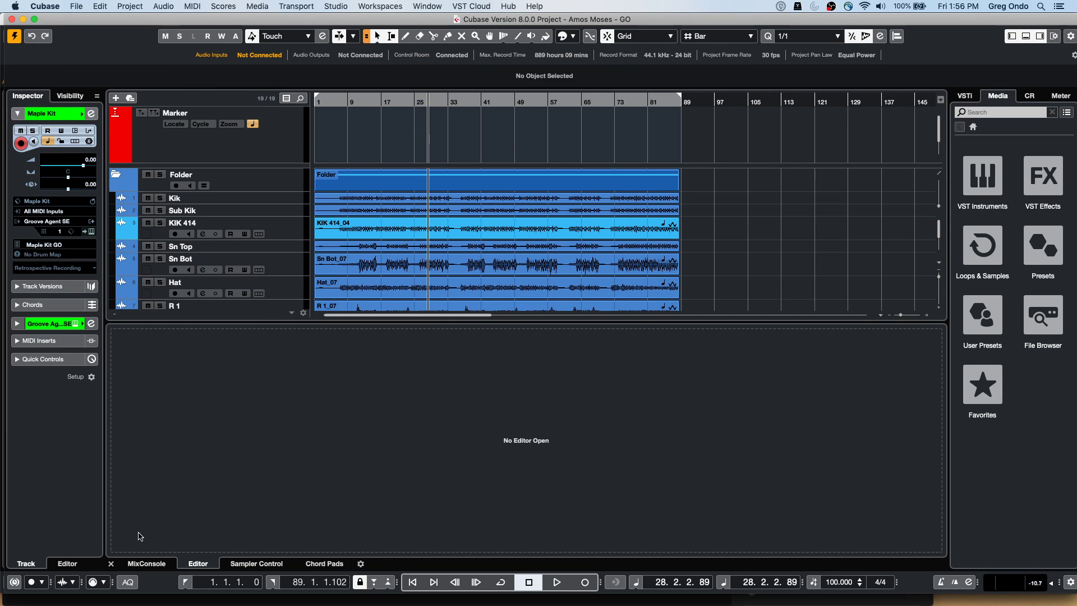
click(147, 563)
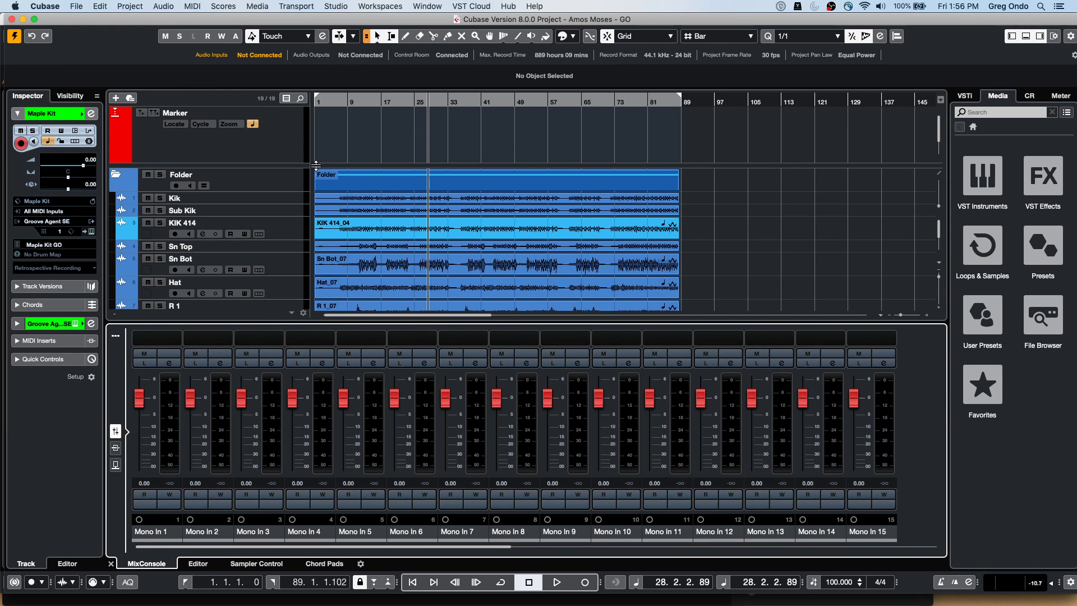
Select the Kik, Sub Kik and KIK 414 tracks, then dismiss the insert effect list unused
shift+click(287, 230)
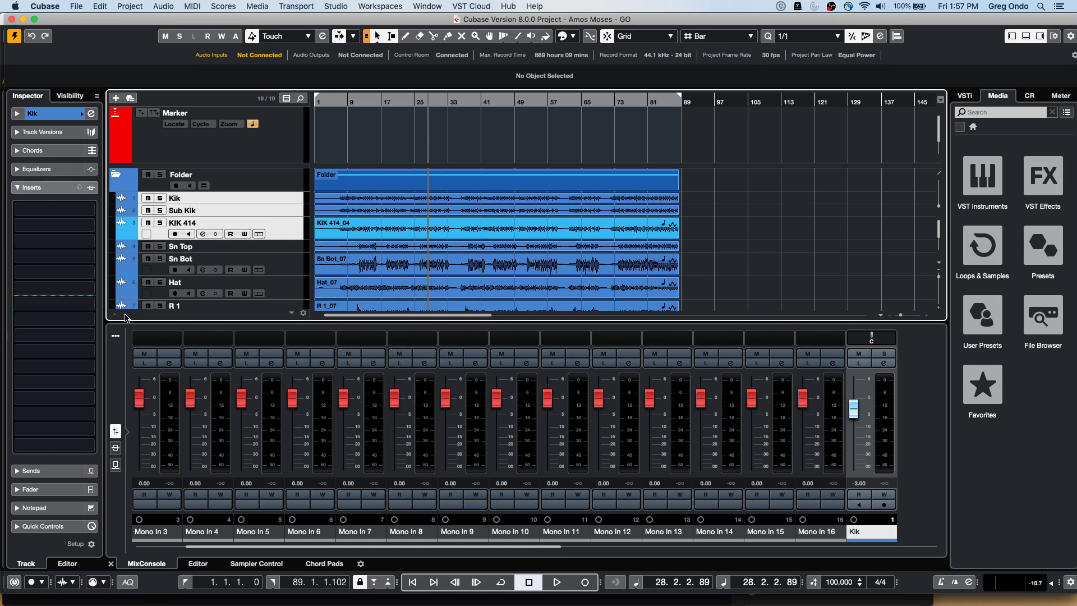
click(89, 209)
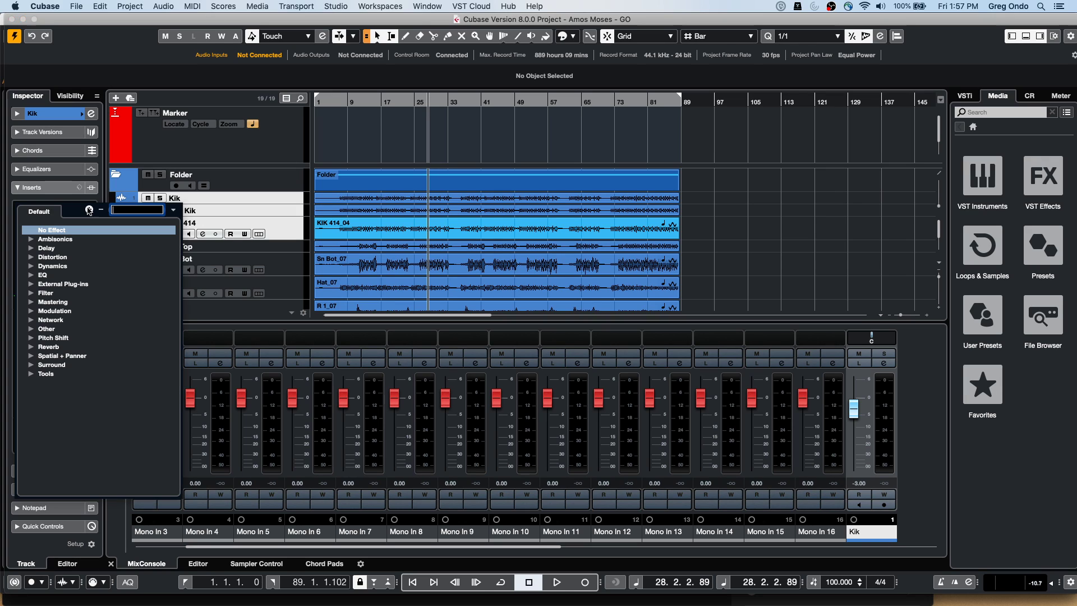
click(283, 227)
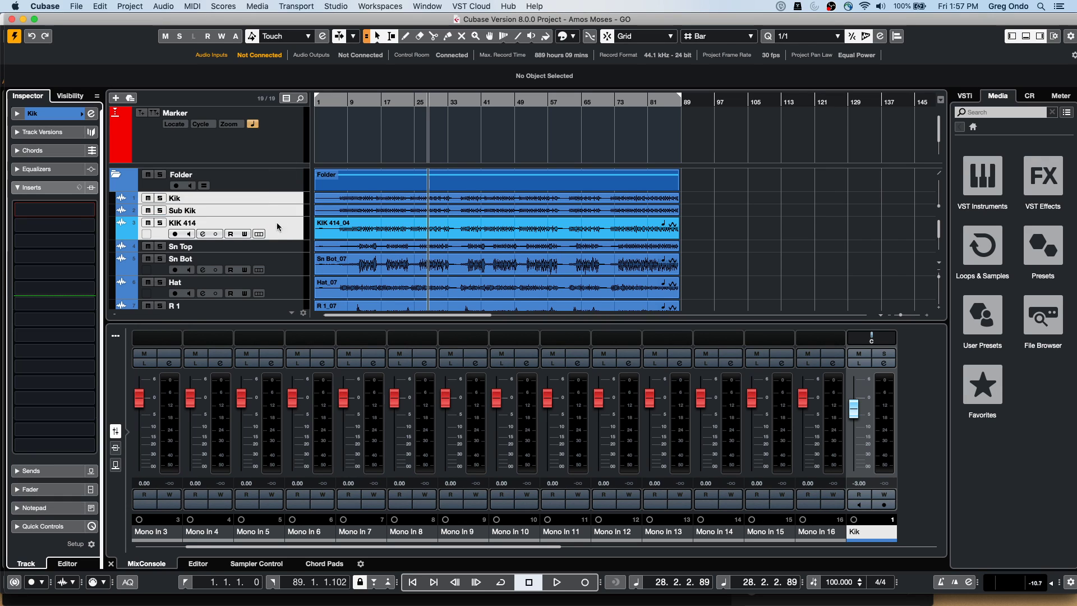
Open and close the Audio Mixdown export settings, then browse the Project and Edit menus
click(77, 6)
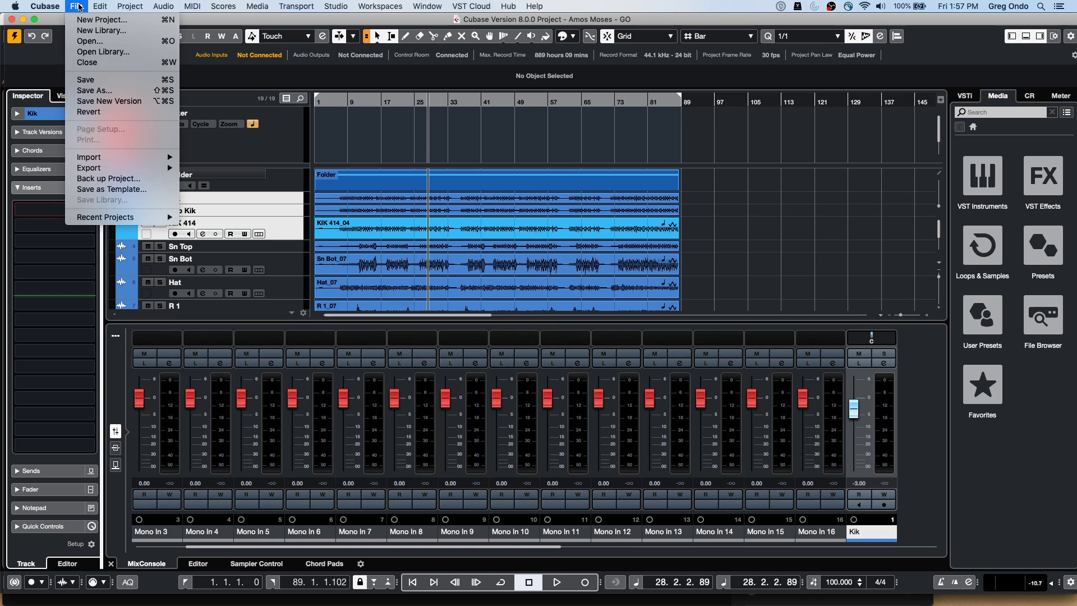
mouse_move(98, 168)
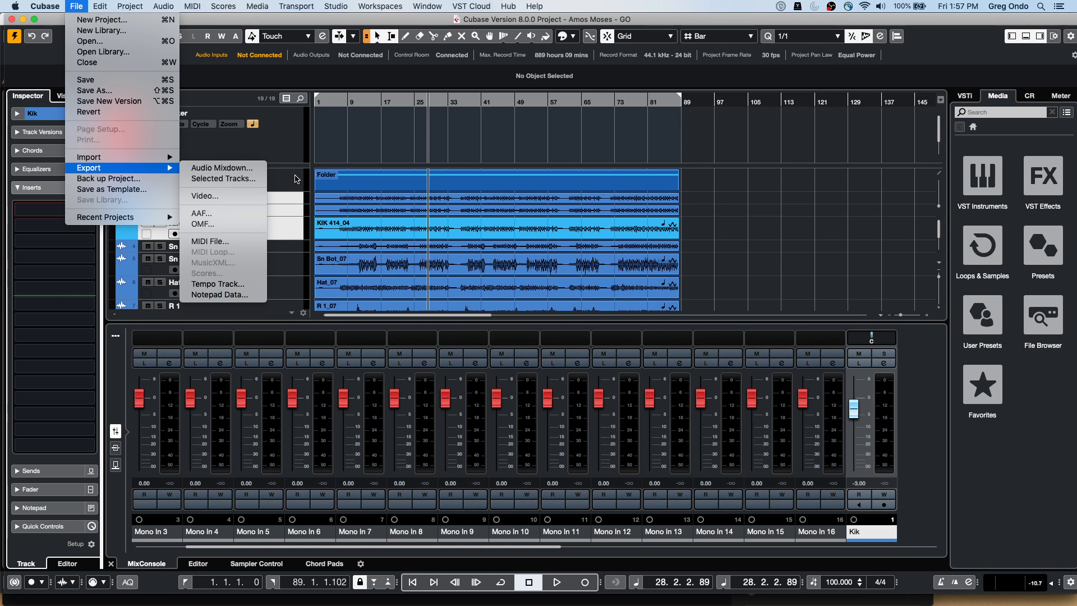
click(223, 167)
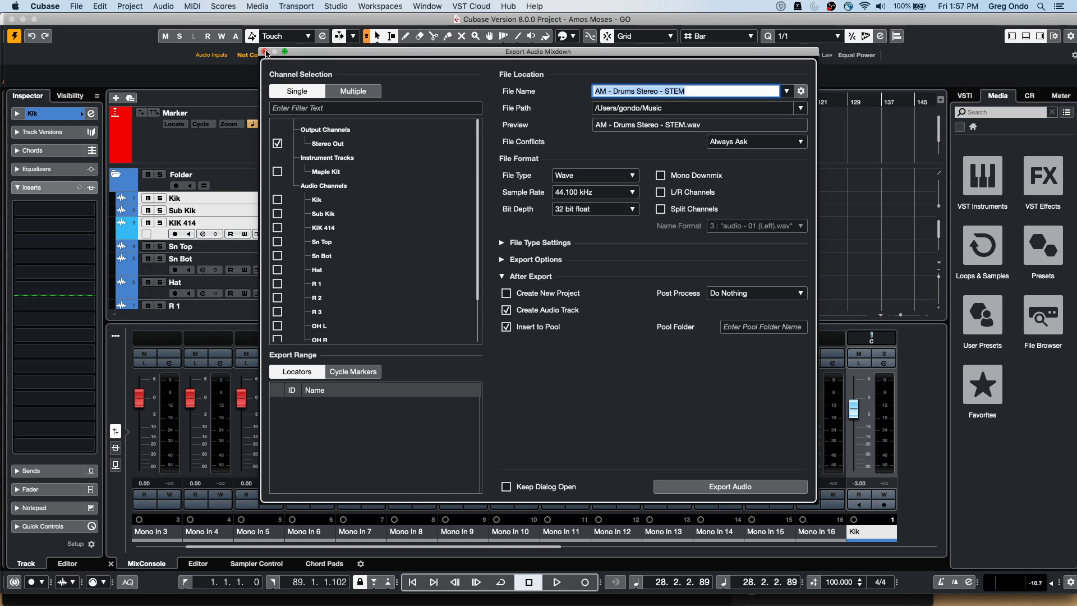
click(264, 51)
click(130, 7)
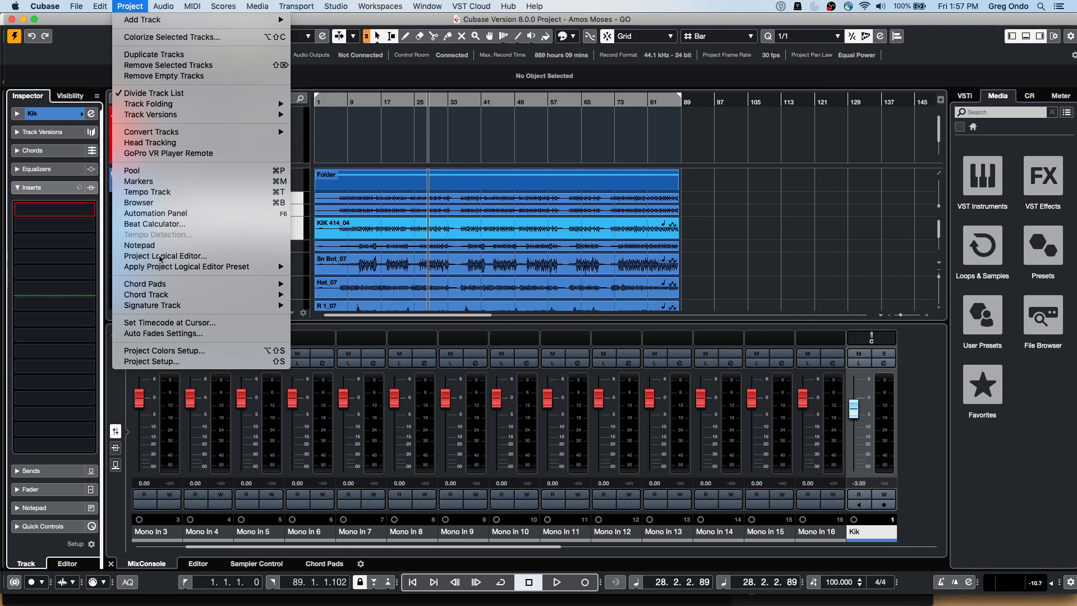
click(342, 205)
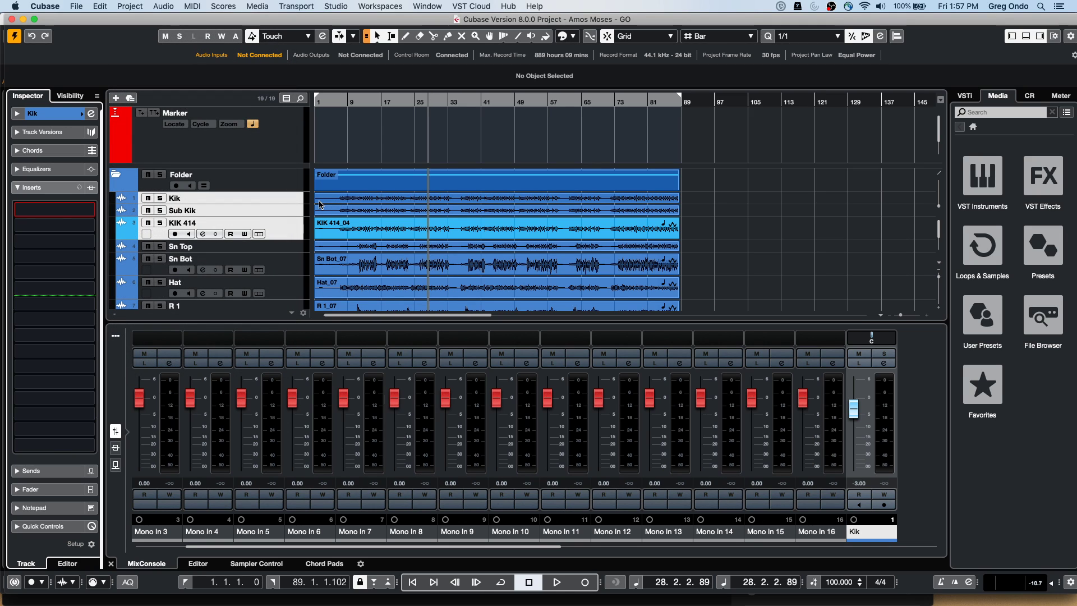
click(101, 6)
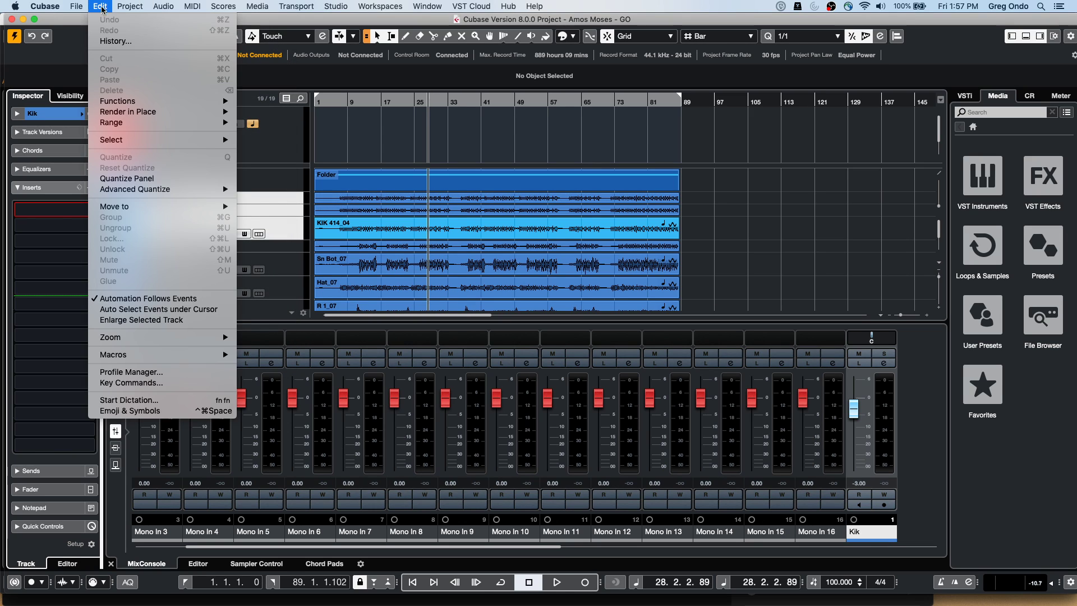
Open the Project Logical Editor, move it aside, and add a second filter line matching MIDI
mouse_move(130, 6)
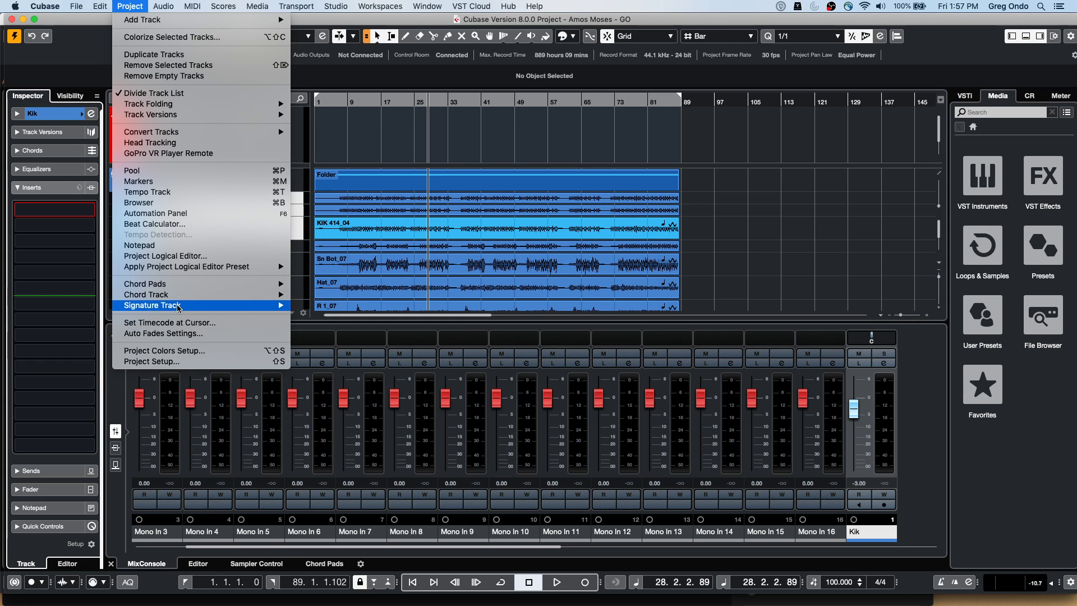
click(166, 256)
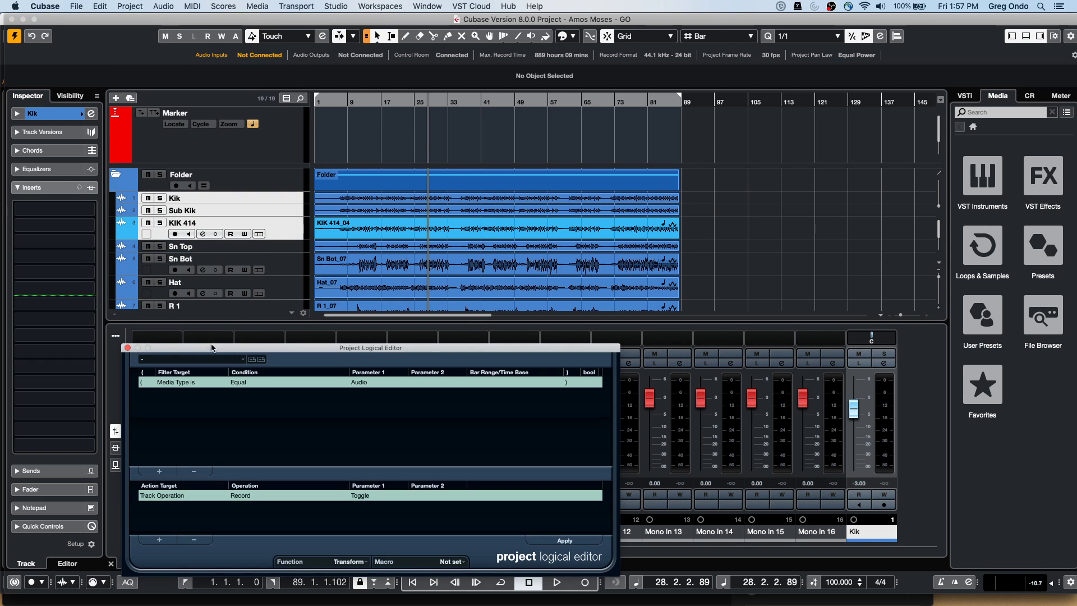
drag(253, 351, 497, 153)
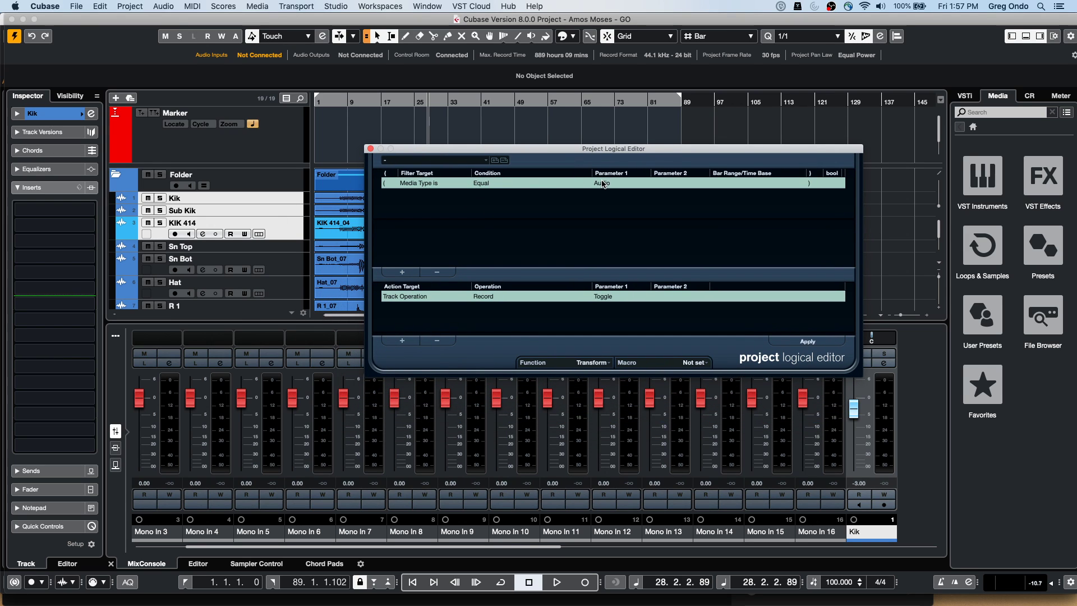
click(402, 273)
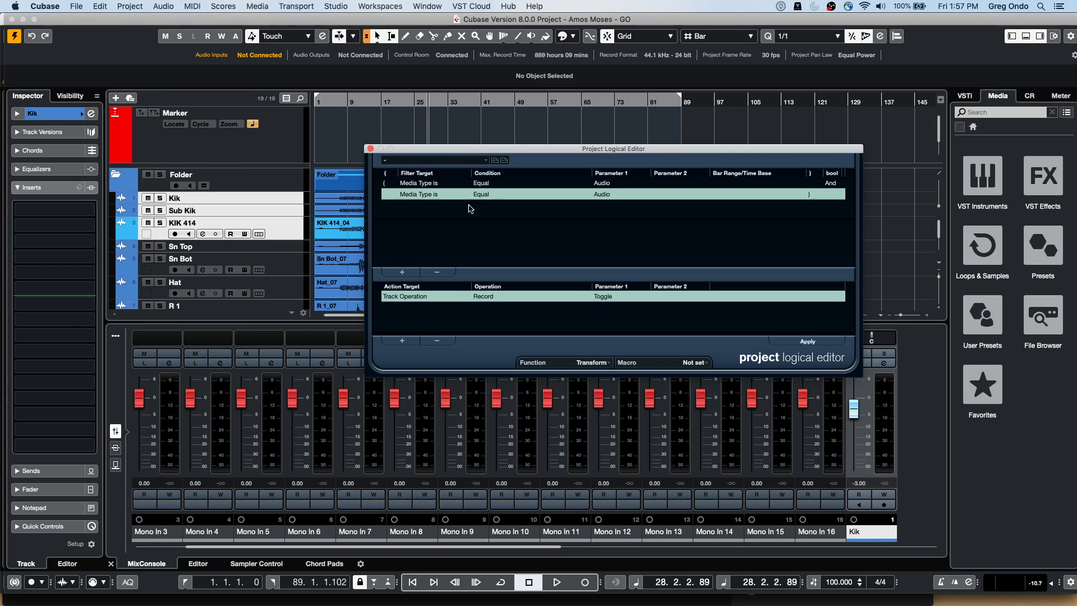
click(599, 195)
click(603, 207)
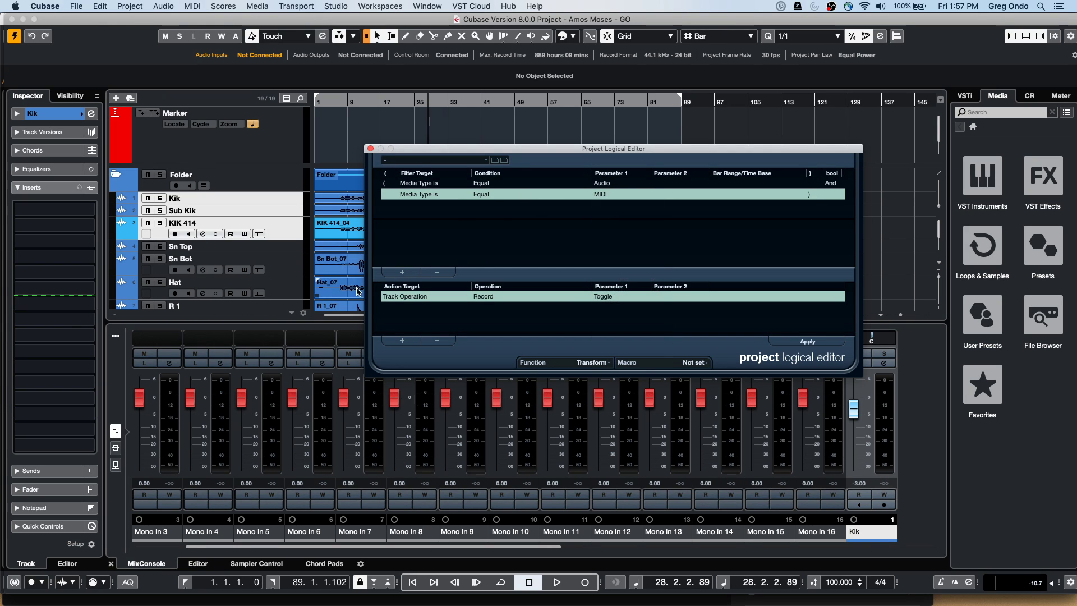
Add a third filter line requiring the property 'Event is selected' to be not set
click(413, 273)
click(426, 205)
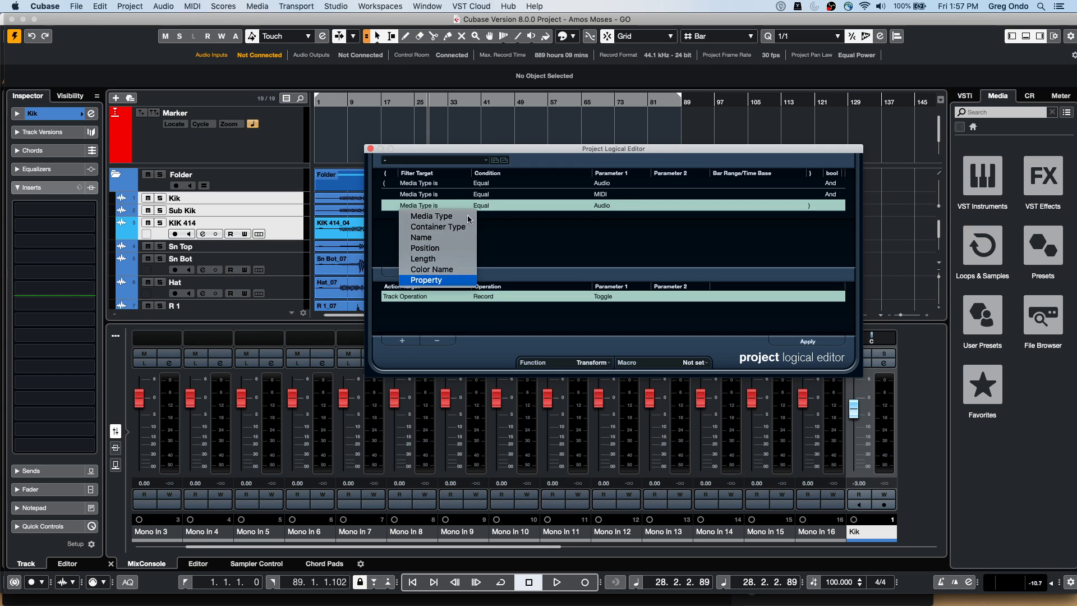
click(443, 280)
click(486, 209)
click(498, 218)
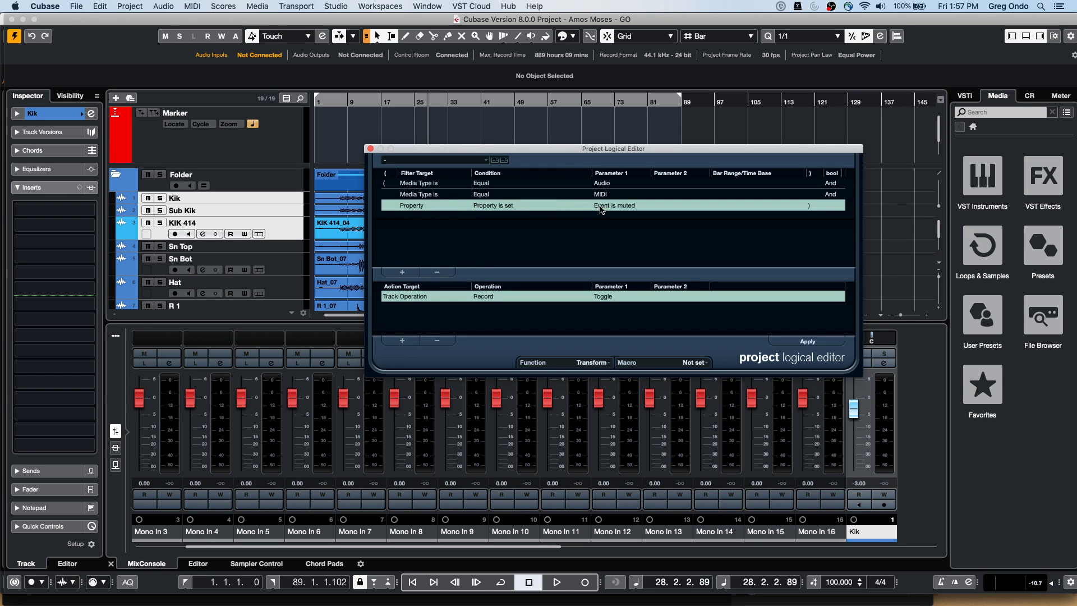
click(605, 207)
click(634, 227)
click(613, 207)
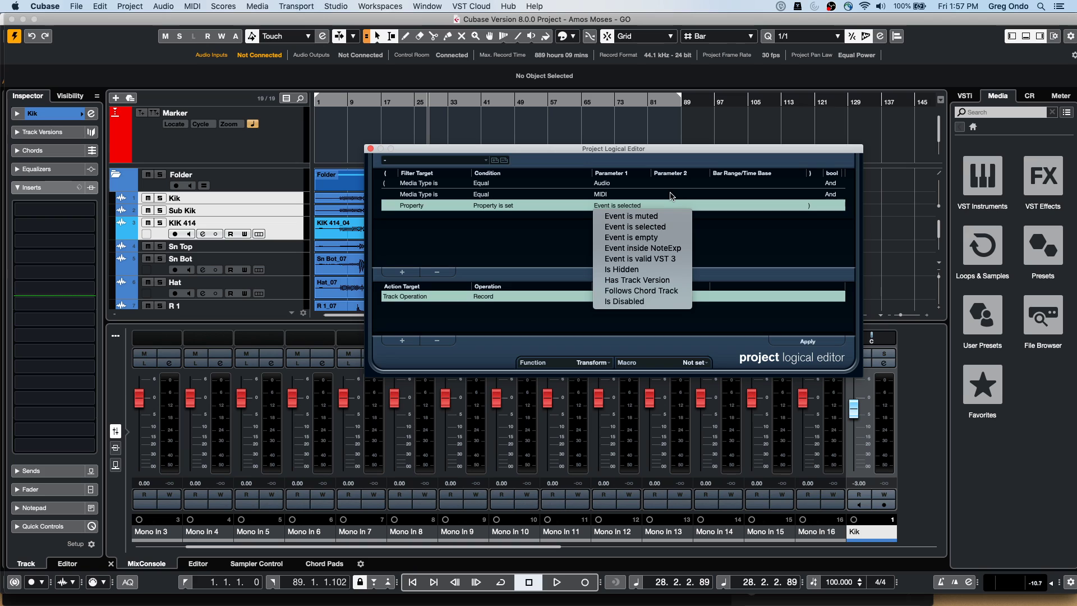
click(514, 206)
click(517, 227)
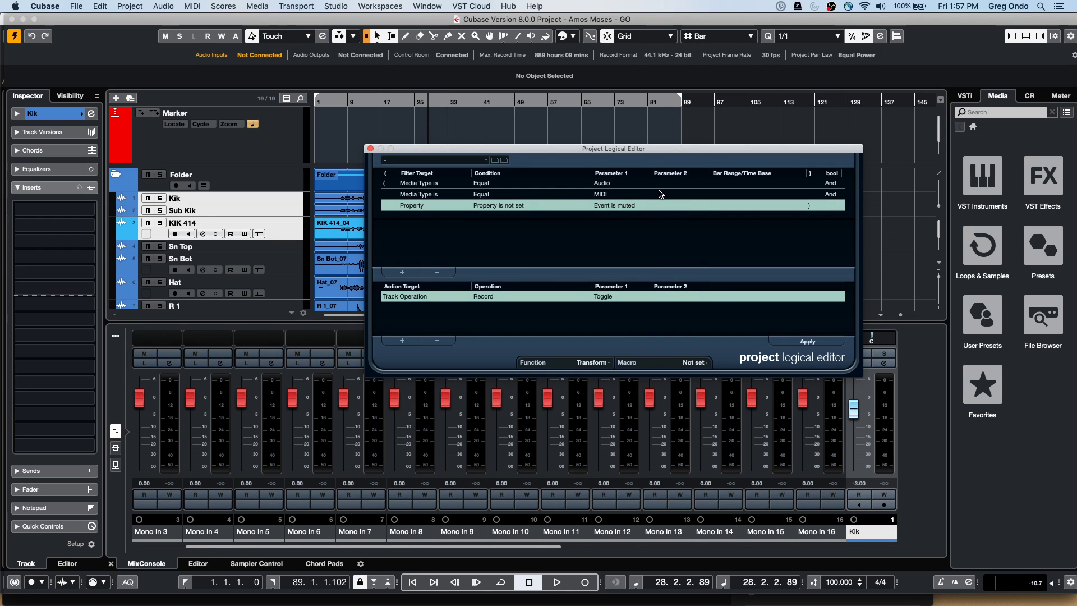
Toggle the Track Operation action's Record parameter to Disable and back to Enable
click(422, 297)
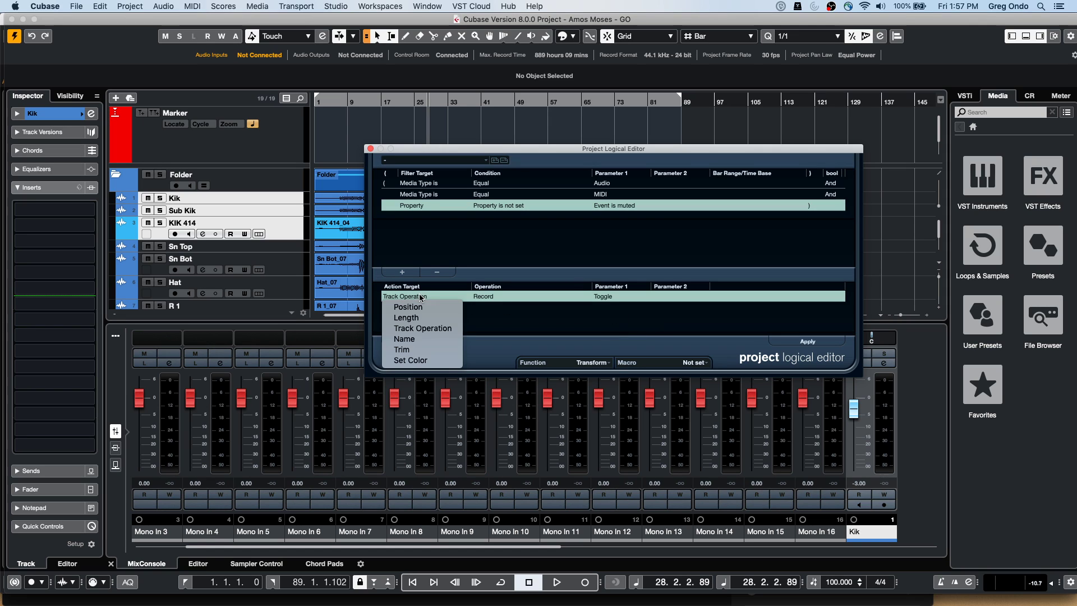
click(424, 330)
click(502, 297)
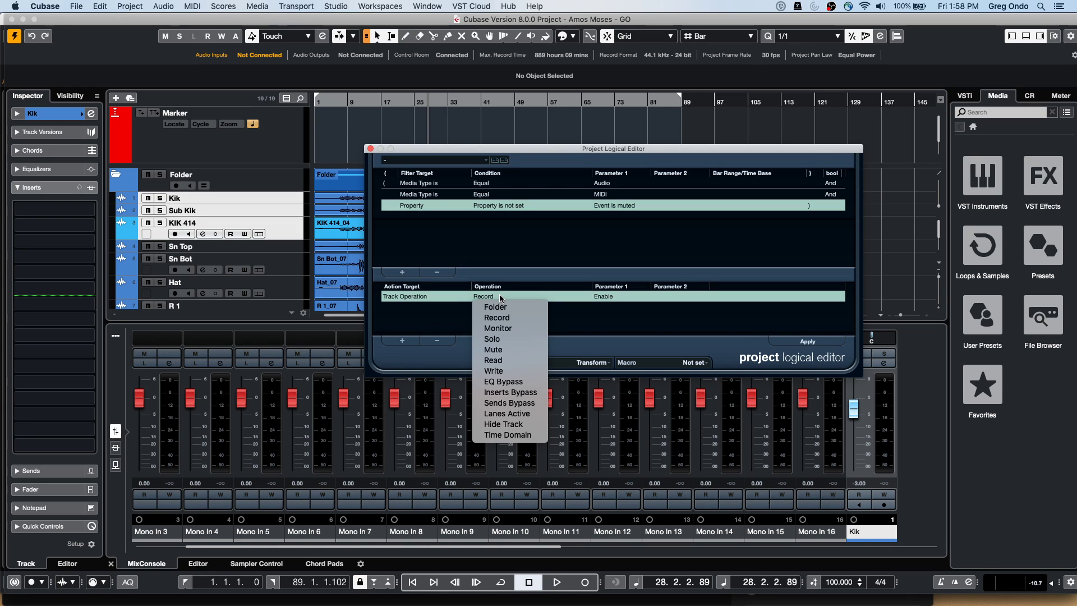
click(615, 295)
click(616, 295)
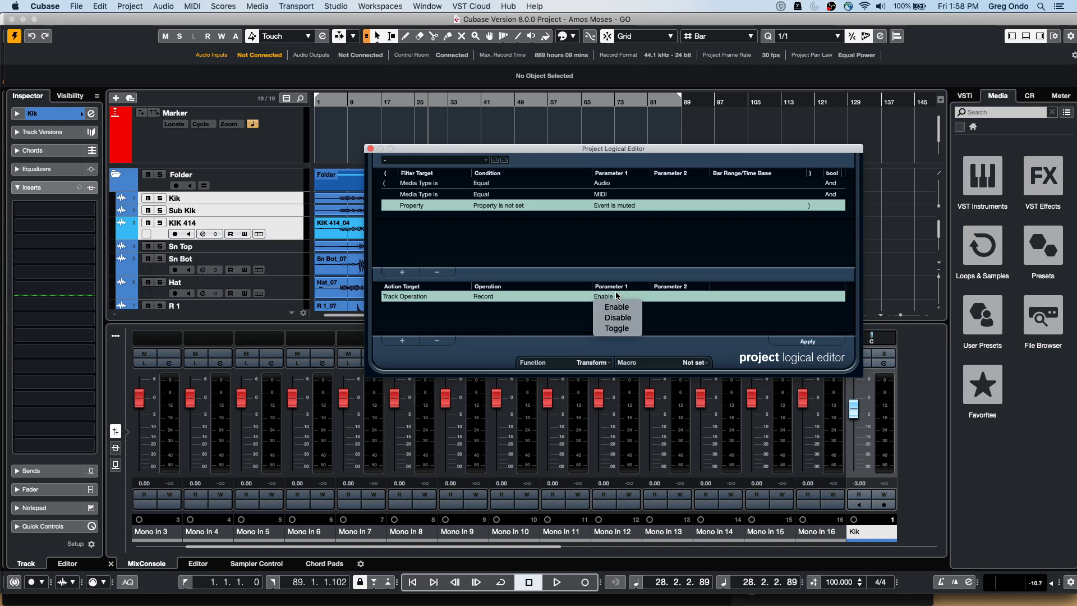
click(618, 318)
click(484, 299)
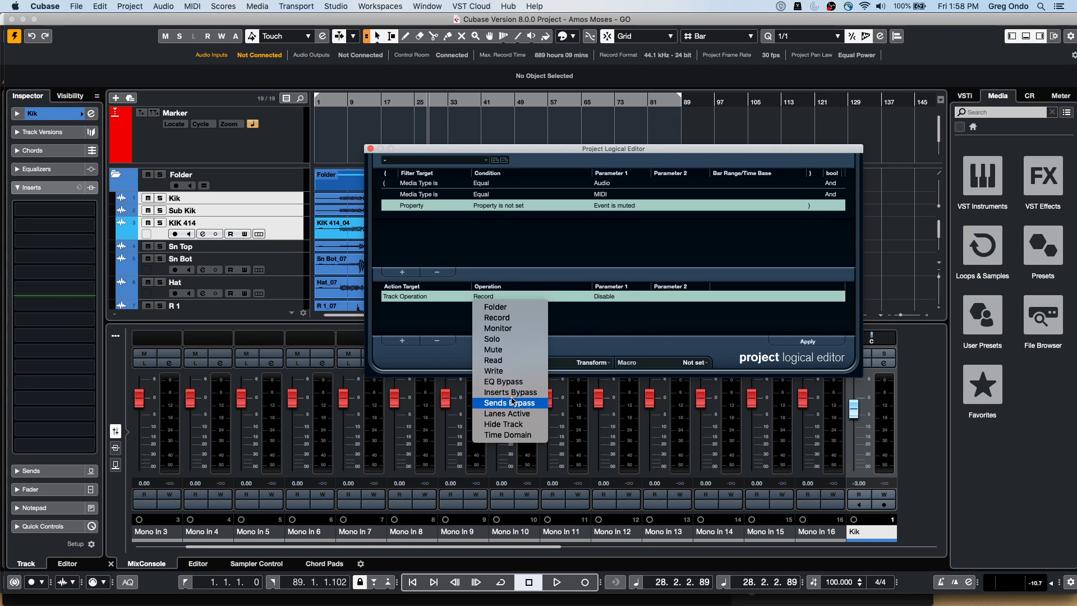
click(429, 297)
click(417, 296)
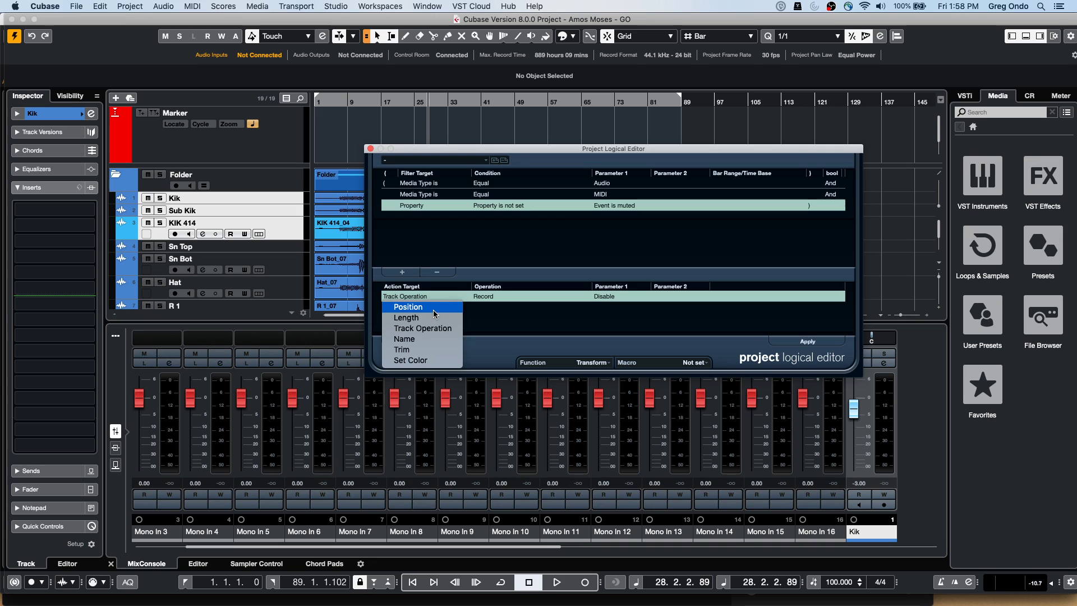
click(474, 316)
click(496, 298)
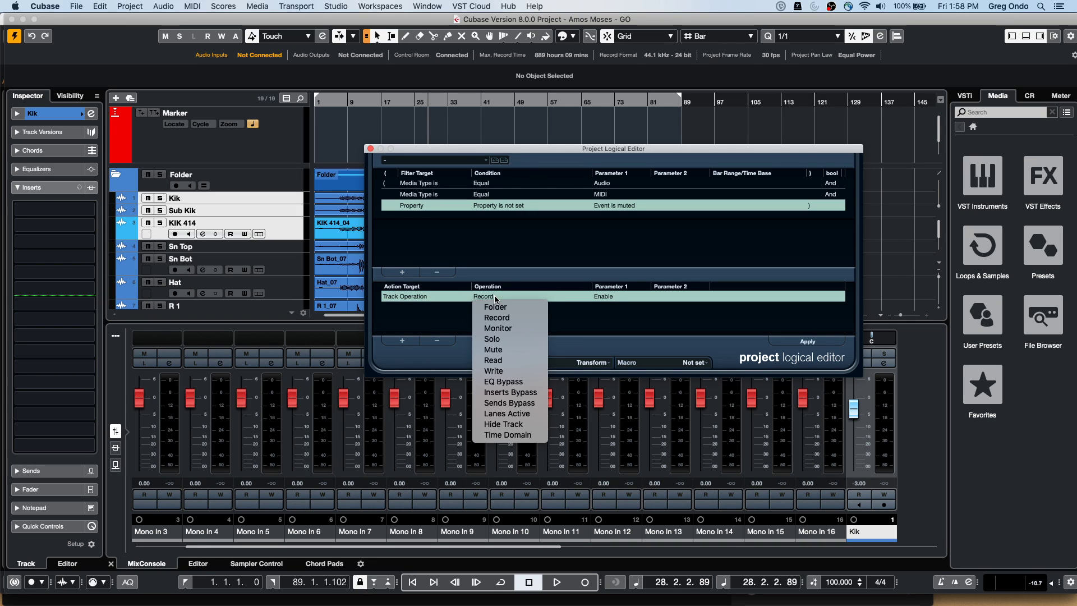
click(600, 325)
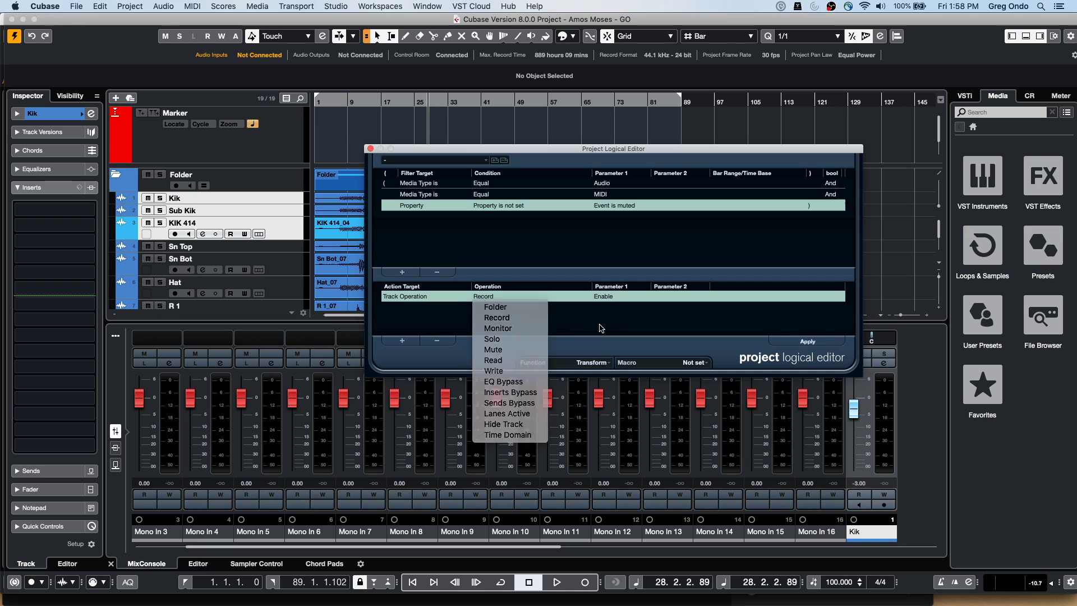
Delete the Track Operation action row and choose the 'disable tracks' macro
click(447, 341)
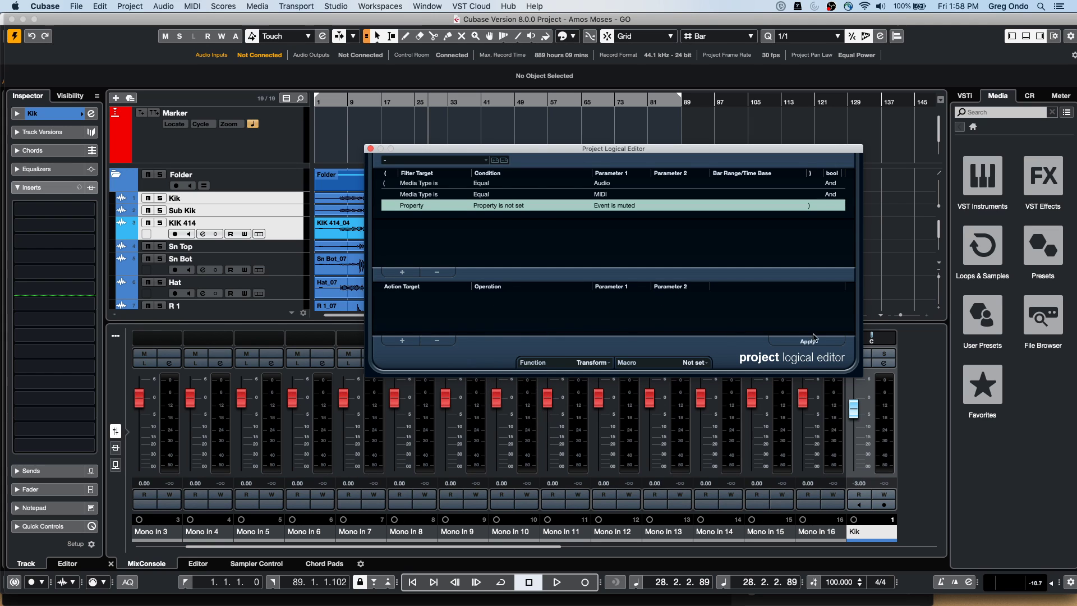
click(693, 362)
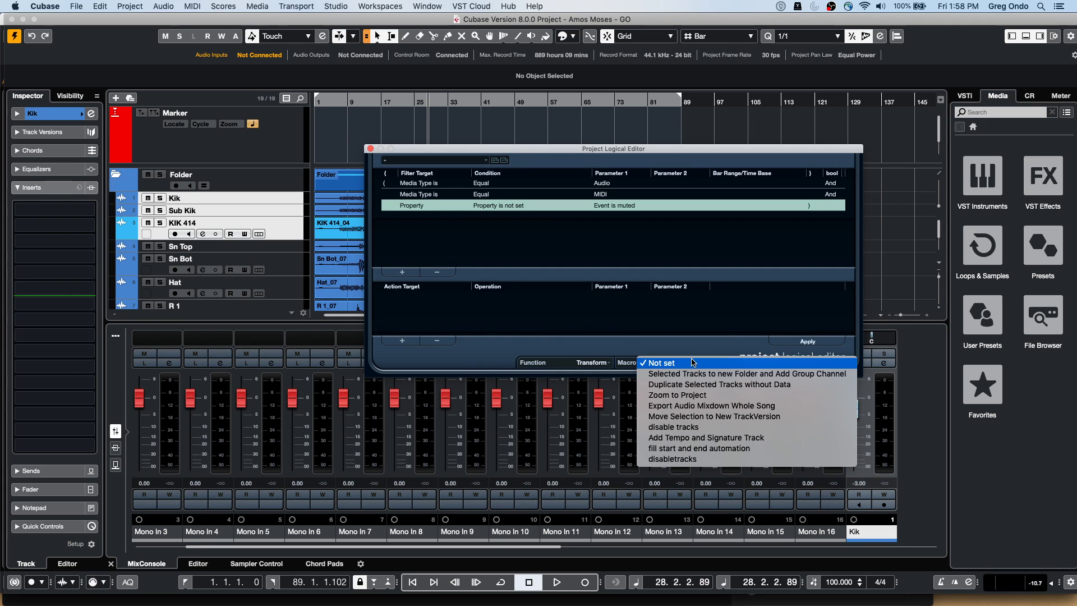
click(692, 429)
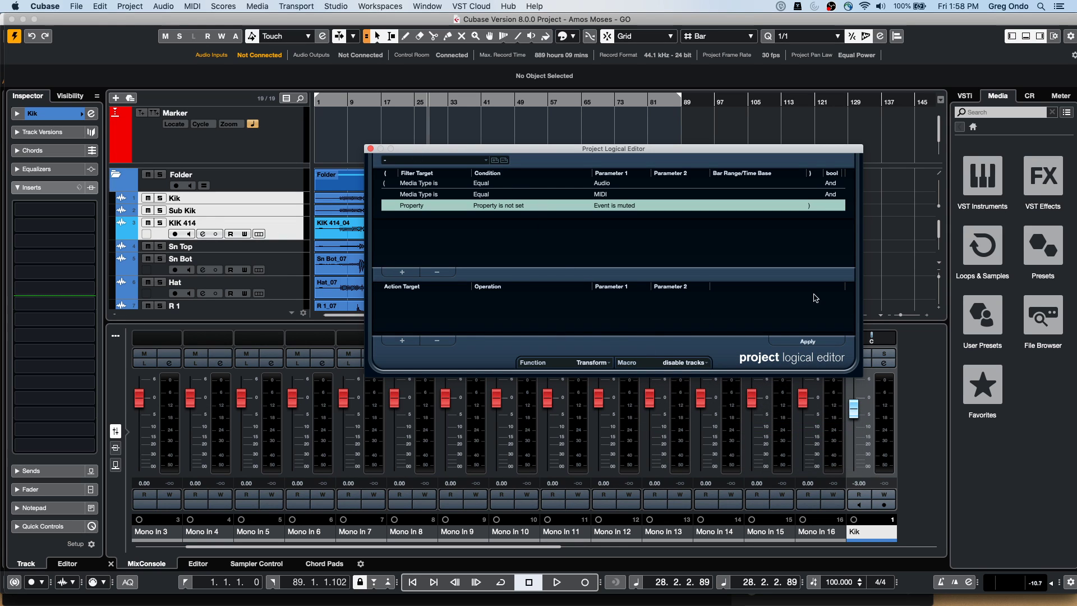
Apply the editor to disable the kick tracks, then remove the Audio and MIDI filter lines
click(809, 342)
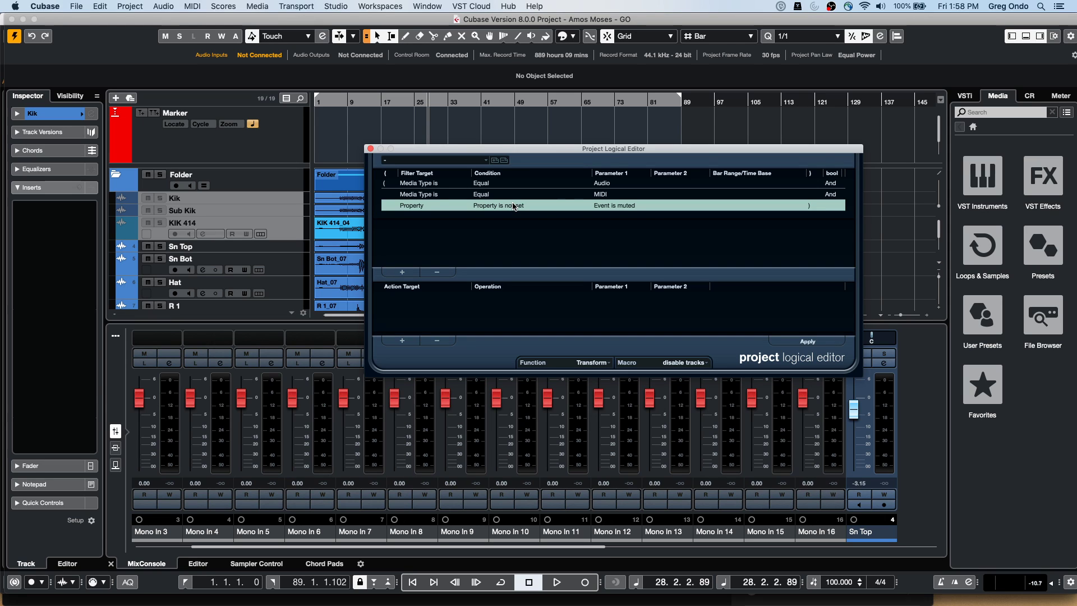
click(606, 188)
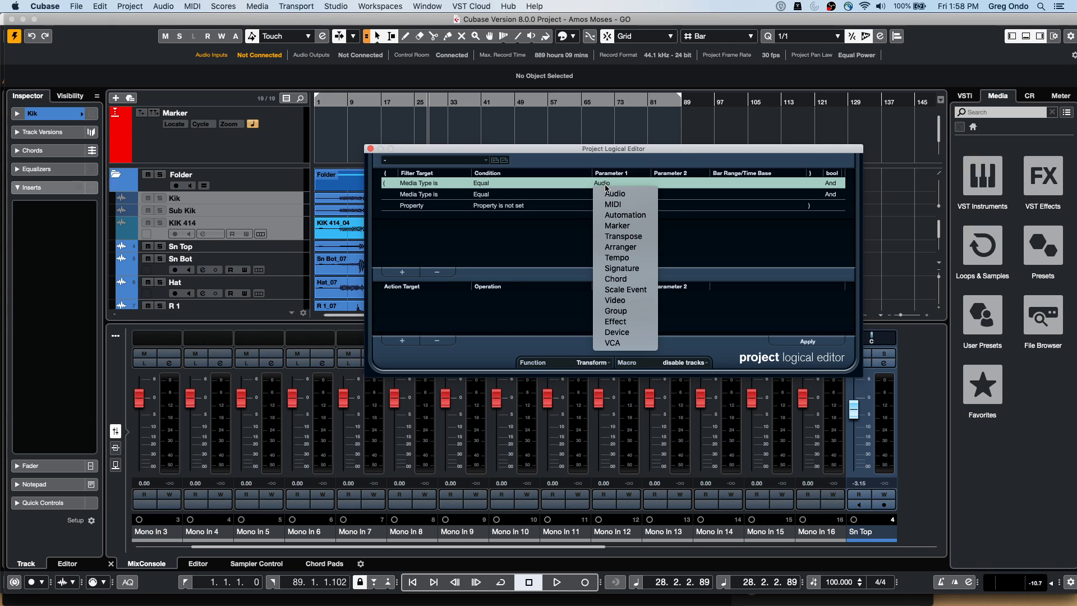
click(507, 220)
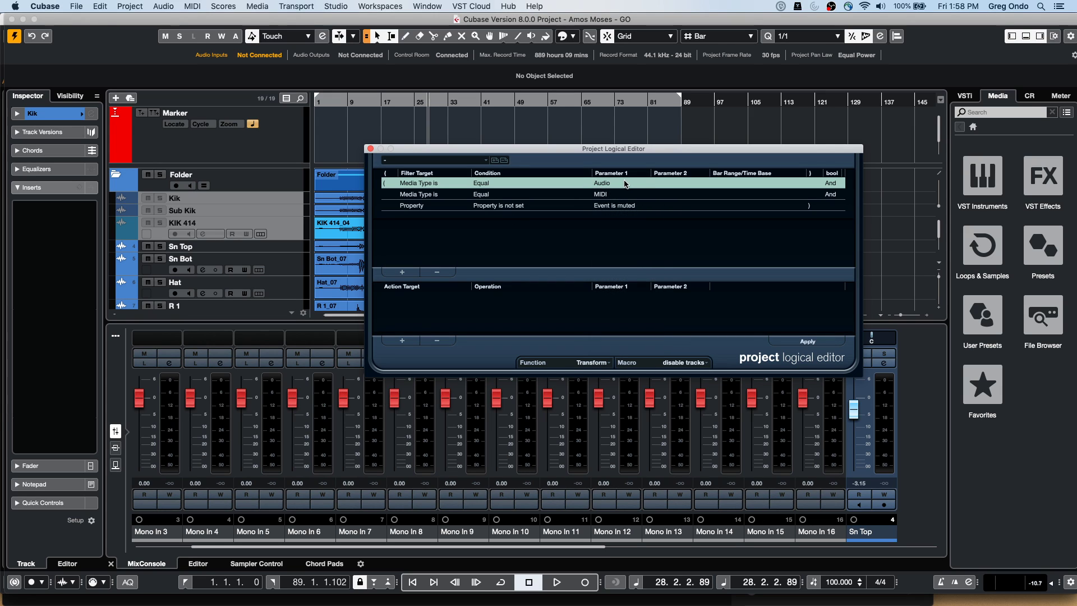
click(434, 273)
click(435, 272)
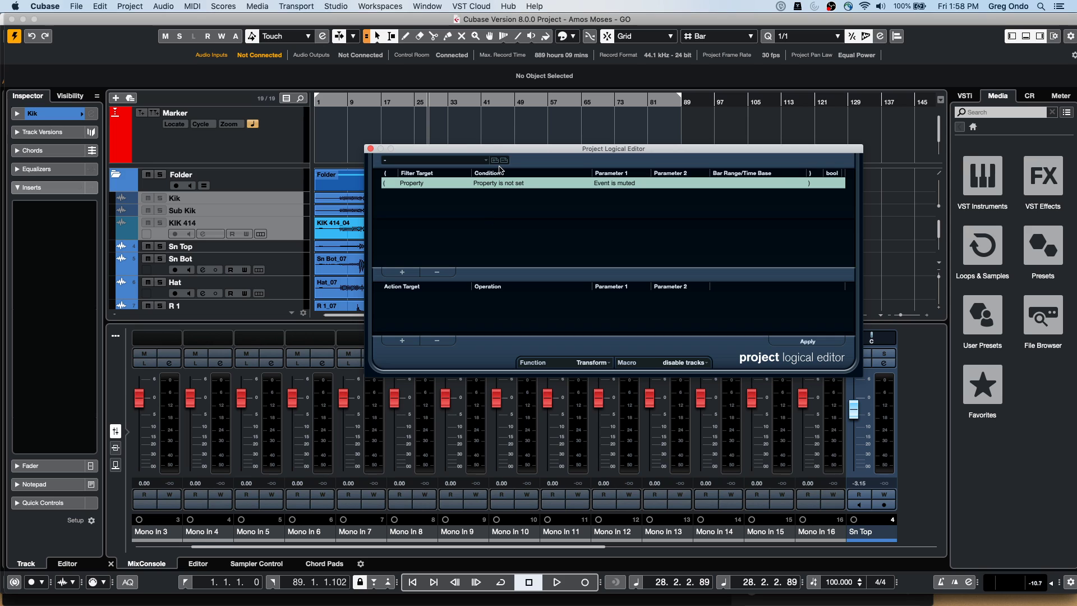
Set the remaining filter to 'Event is selected' with the condition Property is set
click(617, 184)
click(624, 203)
click(513, 185)
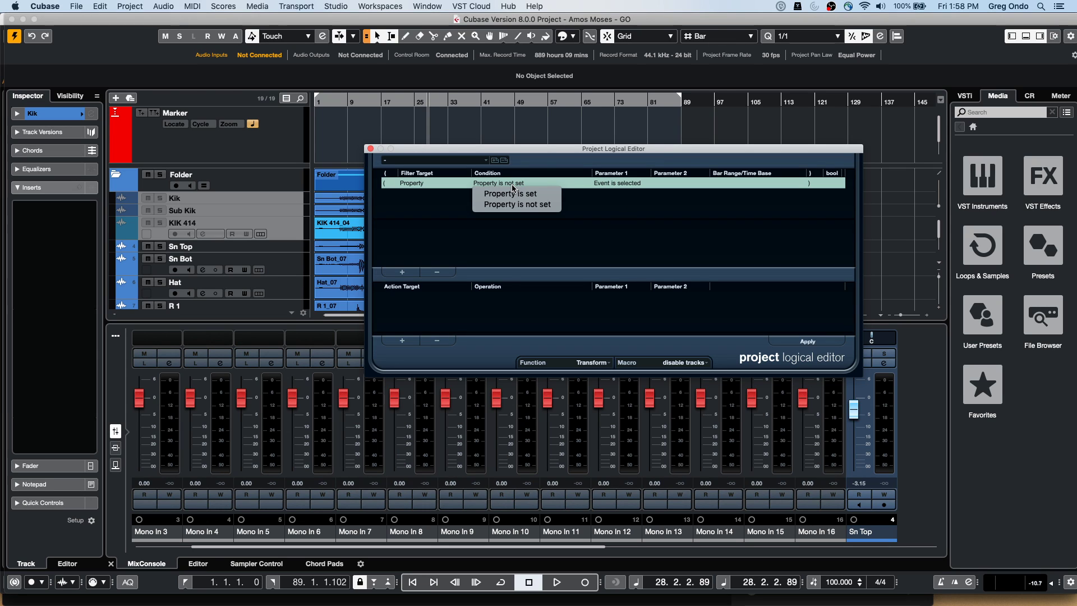
click(513, 196)
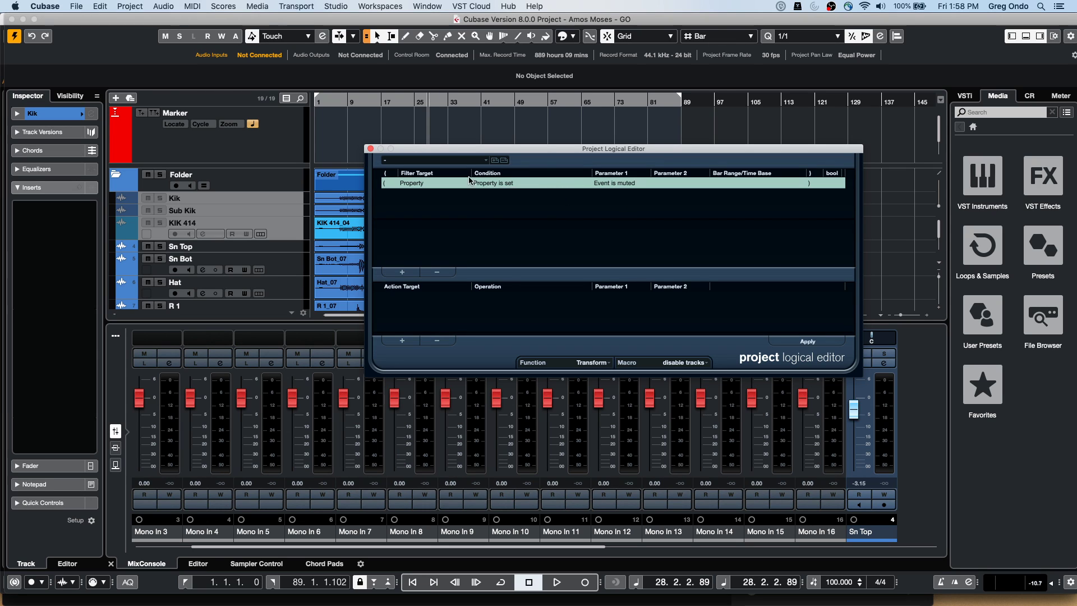
Clear the range selection and select the Sn Top, KIK 414 and Sub Kik tracks
click(407, 132)
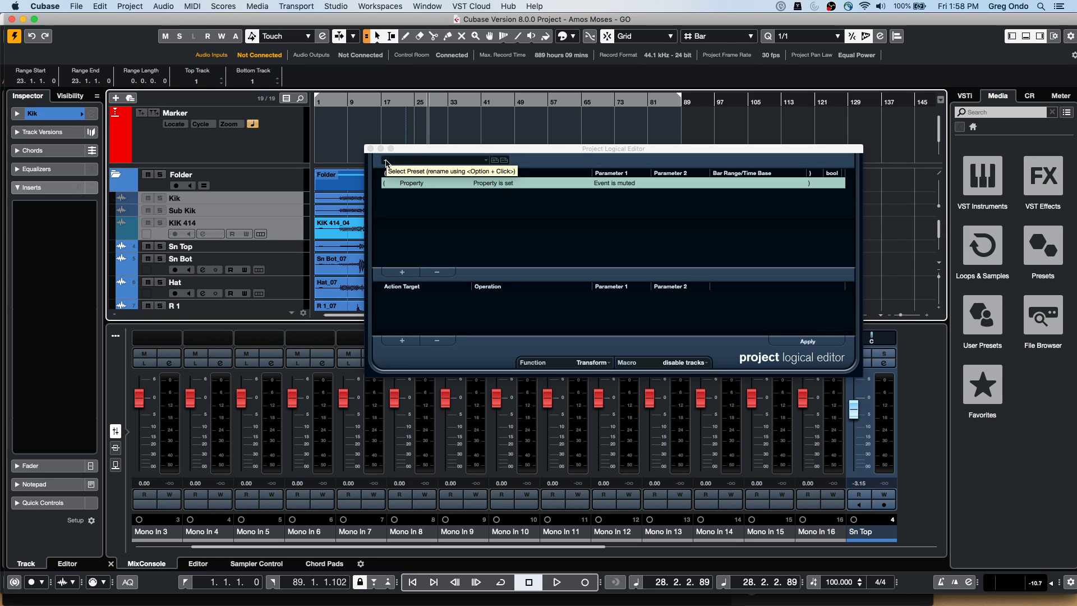
click(340, 144)
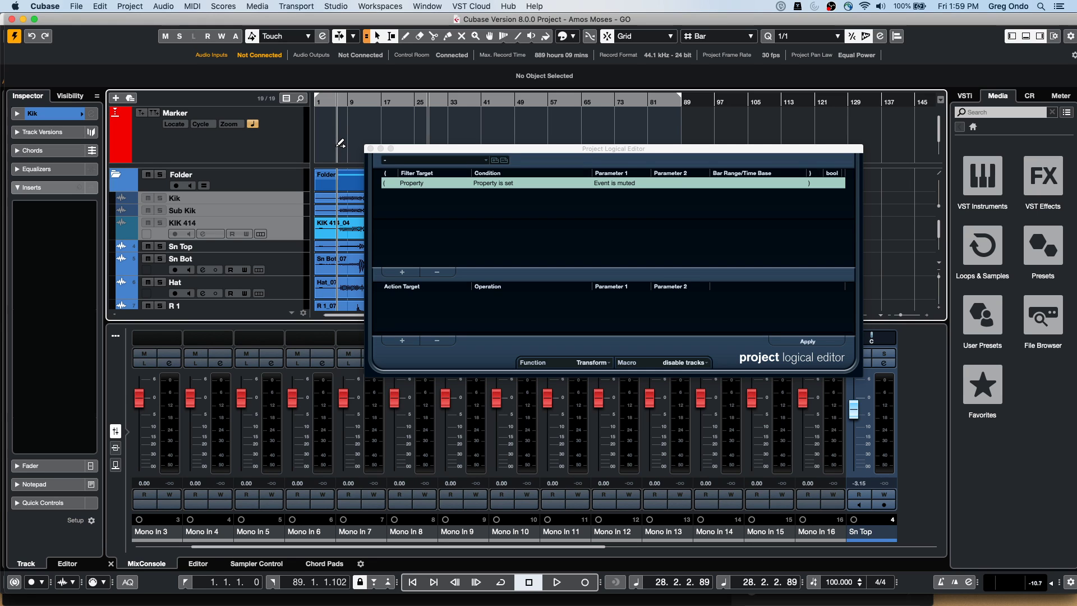
click(275, 252)
scroll(285, 248, down, 3)
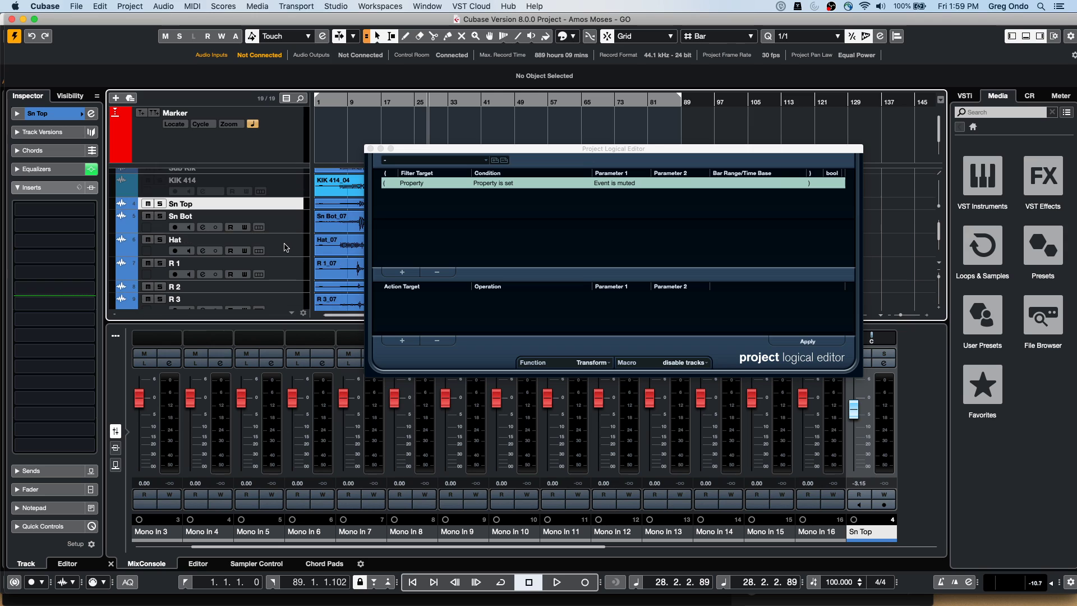
scroll(286, 248, up, 2)
click(289, 213)
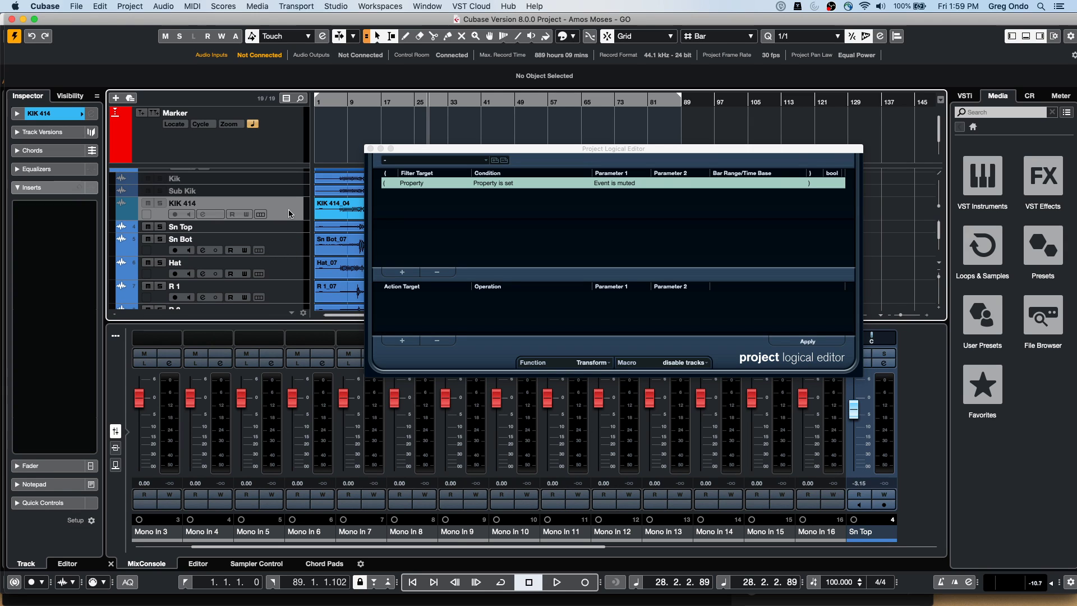
click(290, 188)
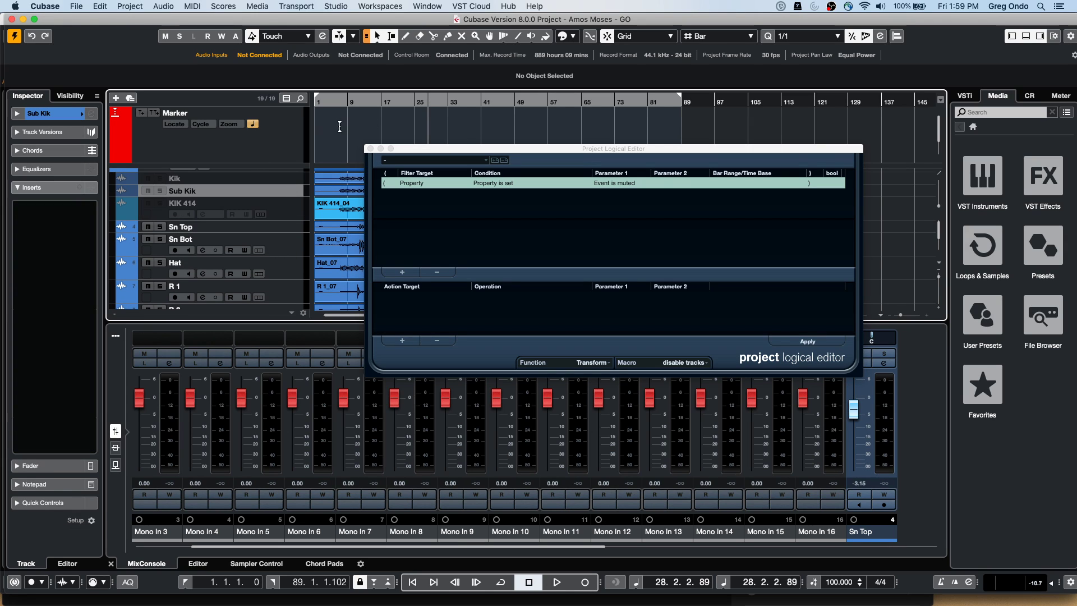
Revert the project to its last saved version
click(76, 7)
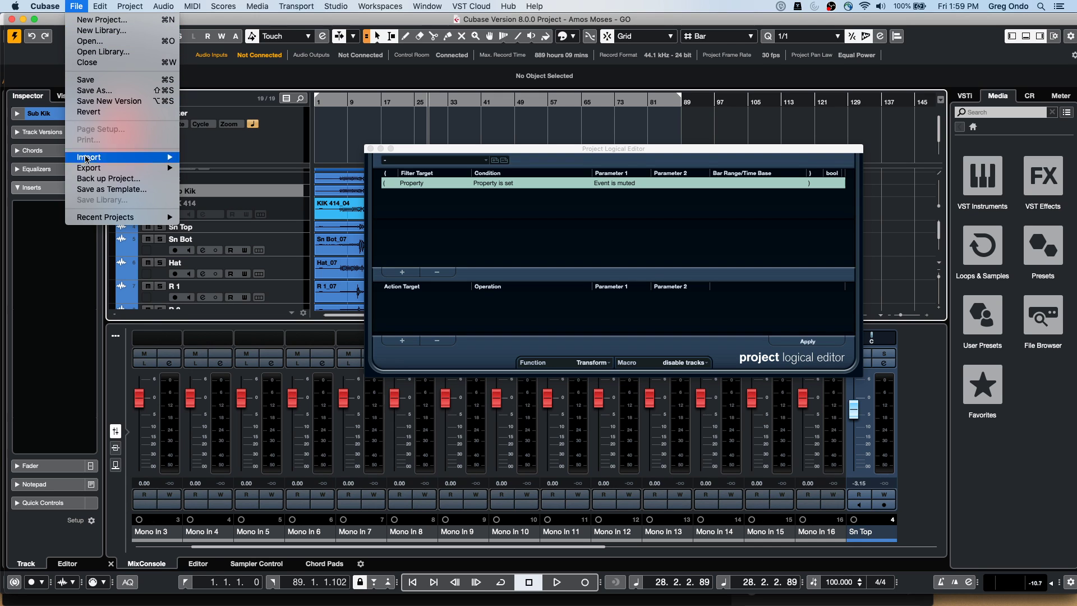
click(101, 112)
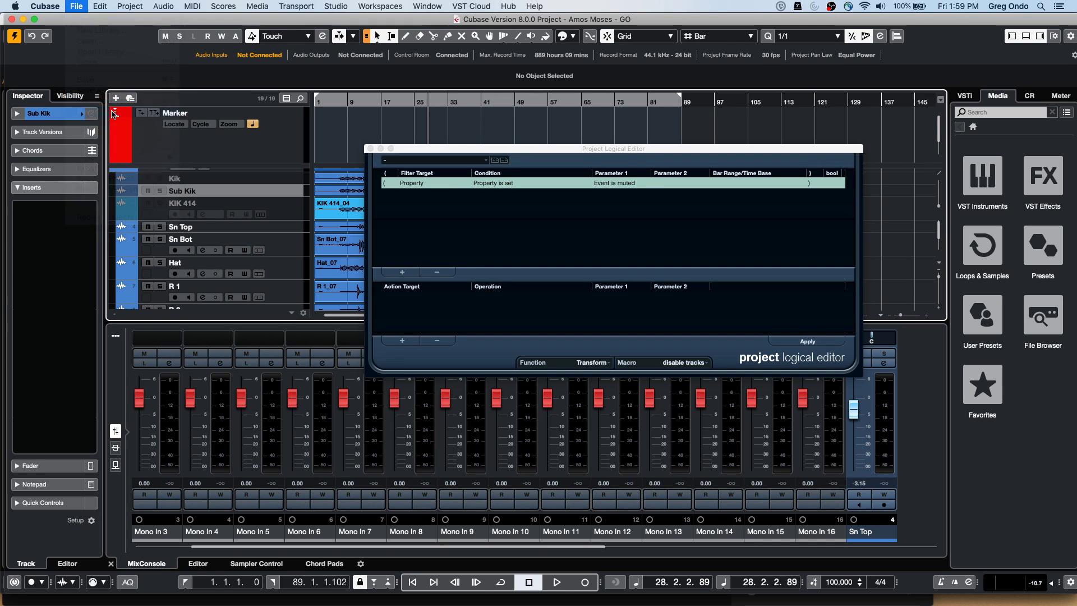
click(602, 212)
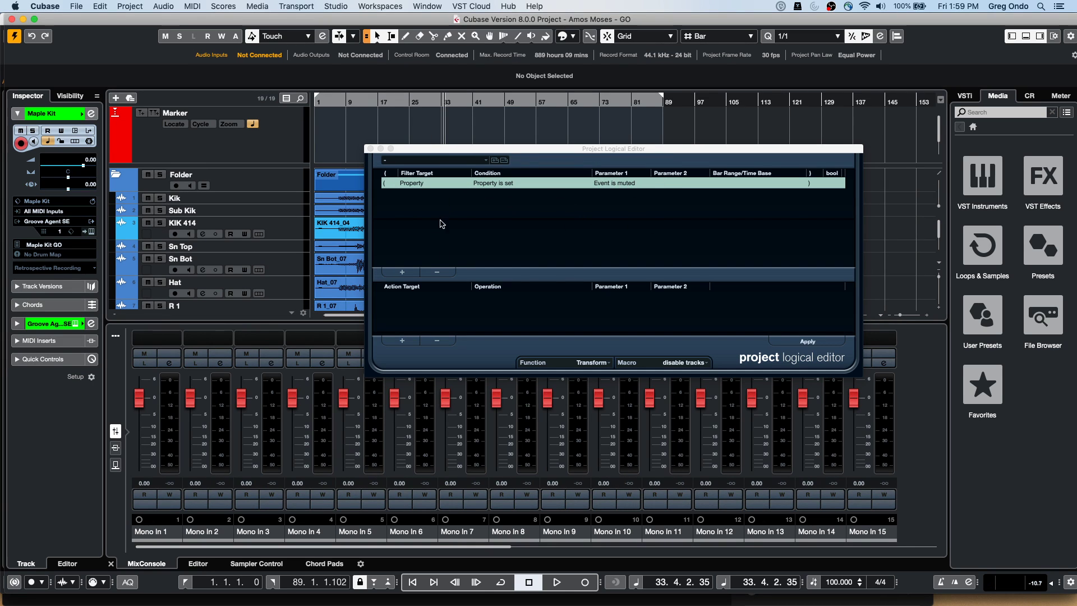
Select Kik through KIK 414, set 'Event is selected' to Property is not set, and apply
click(295, 200)
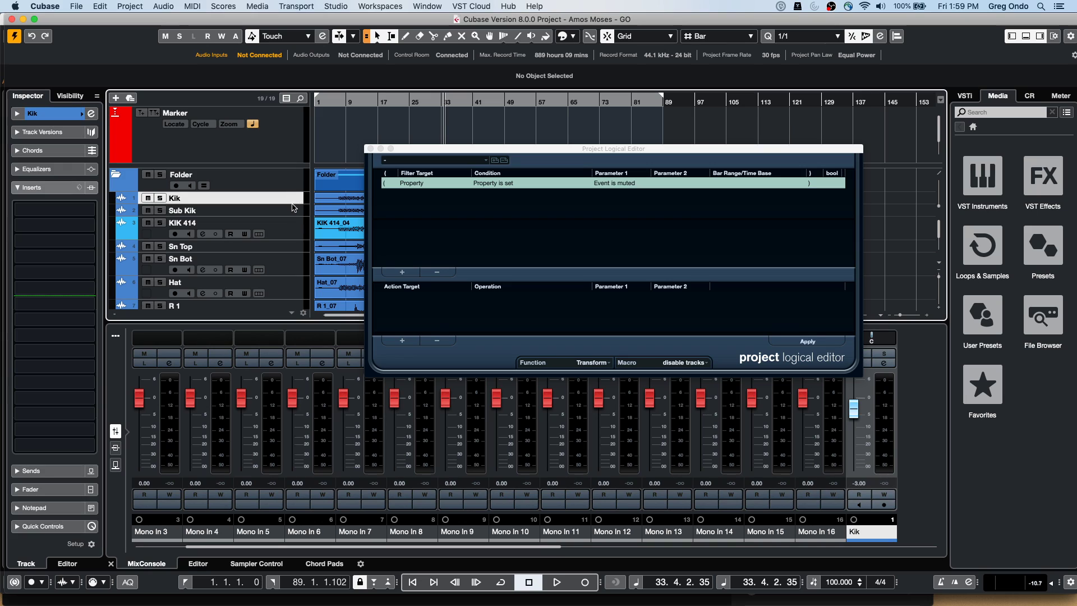
shift+click(277, 228)
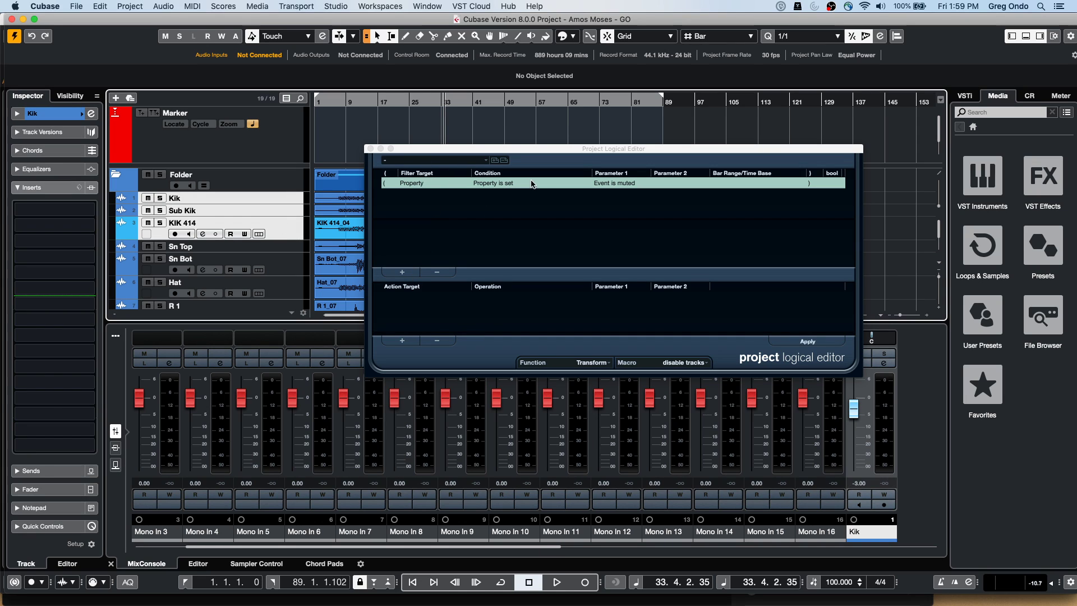
click(638, 183)
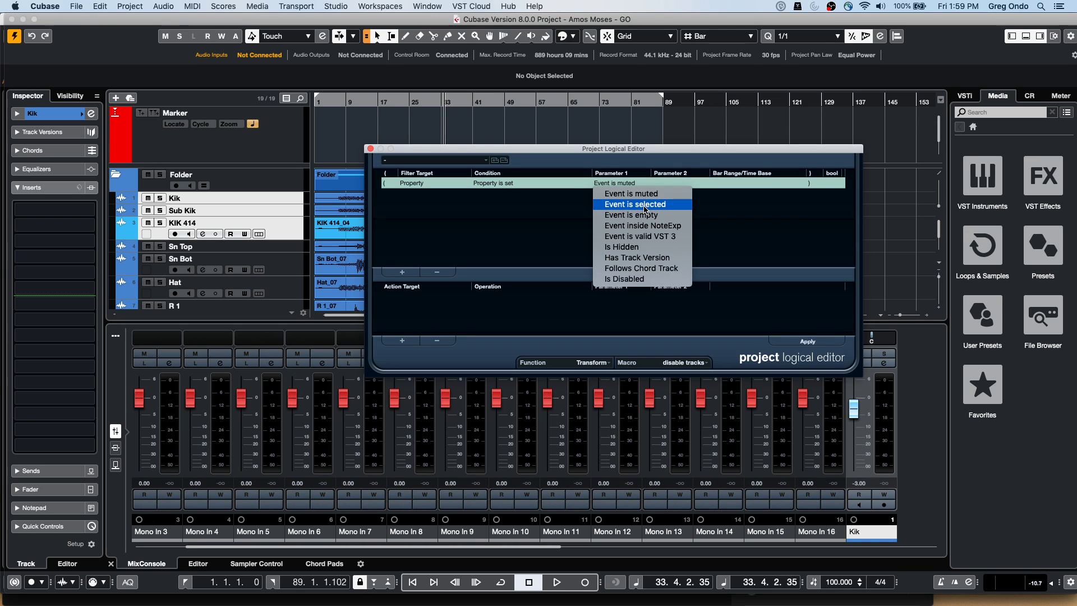
click(644, 209)
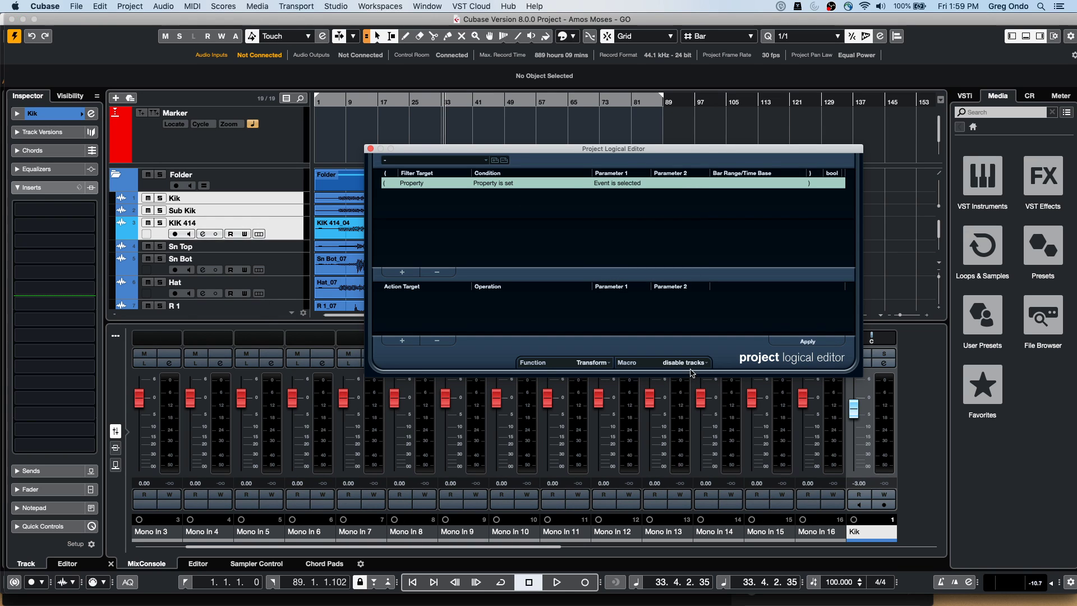
click(506, 185)
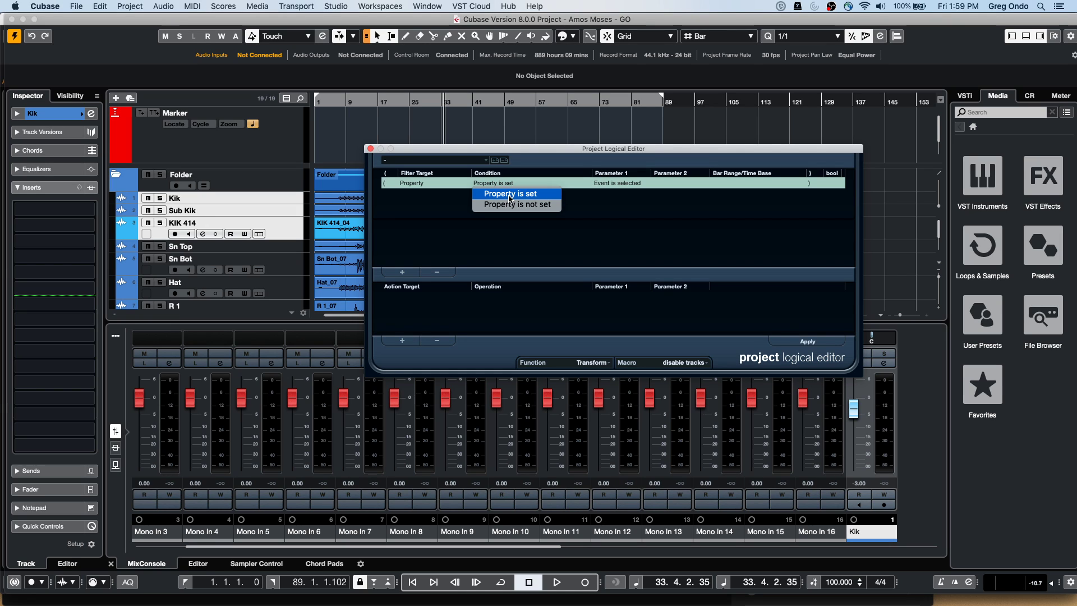
click(510, 204)
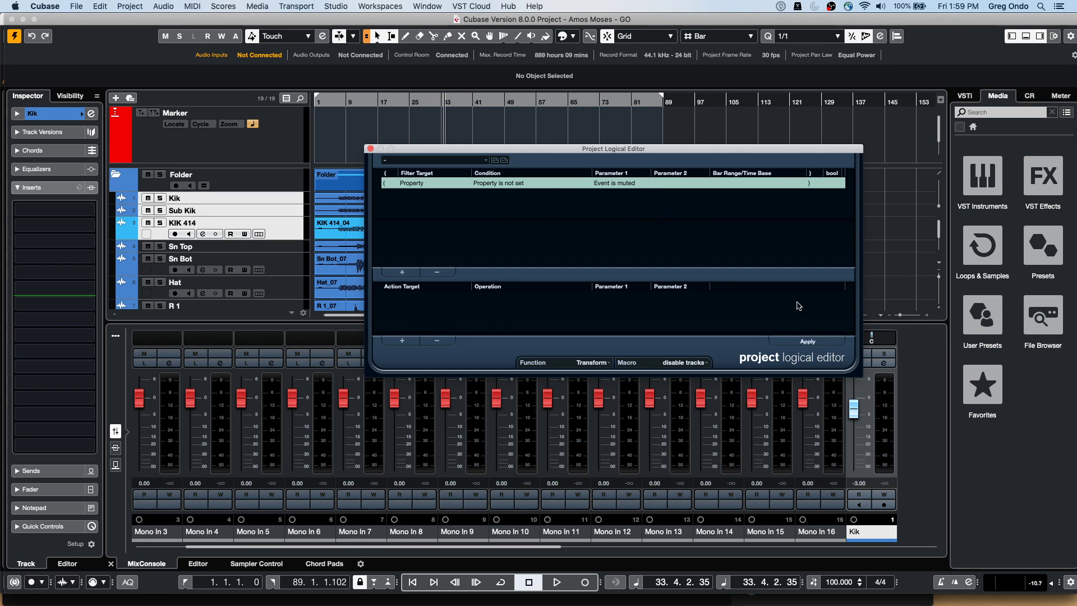
click(806, 341)
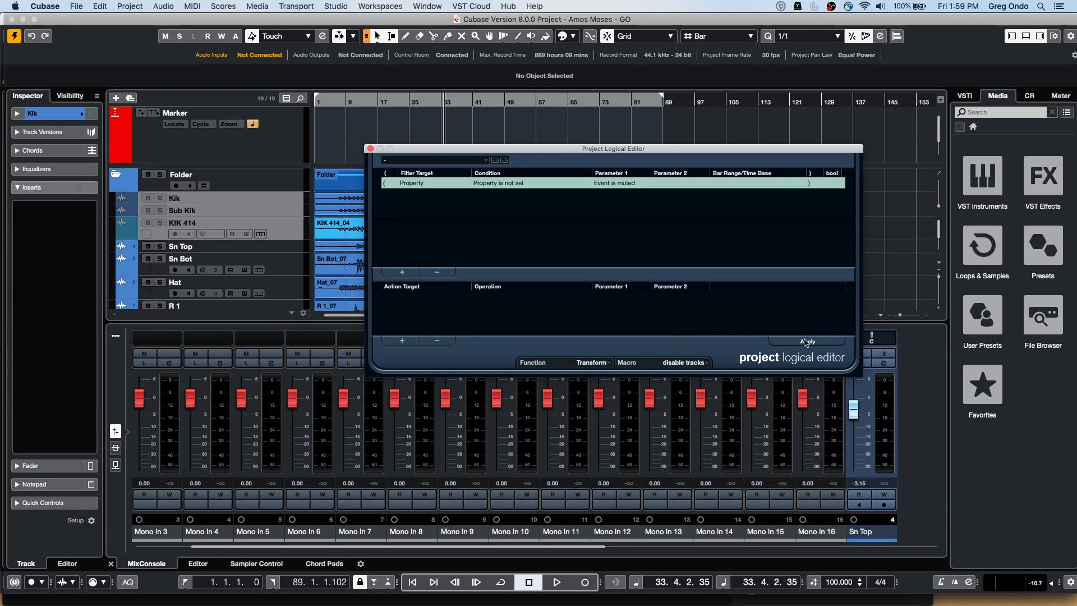
Re-run the editor with Property is set, then with 'Event is selected' not set, disabling the kick tracks
click(508, 183)
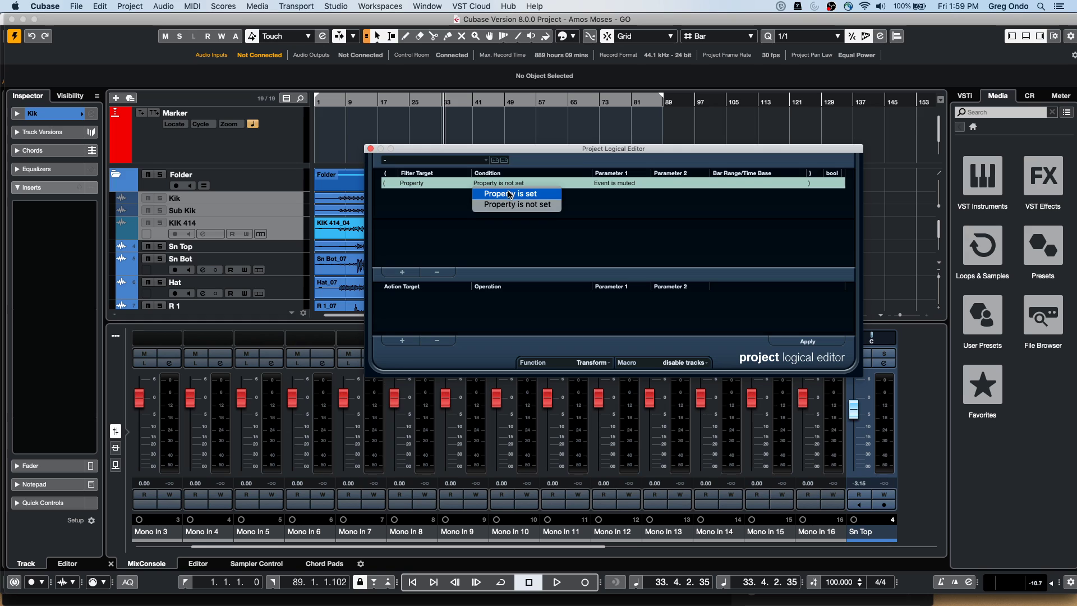
click(508, 194)
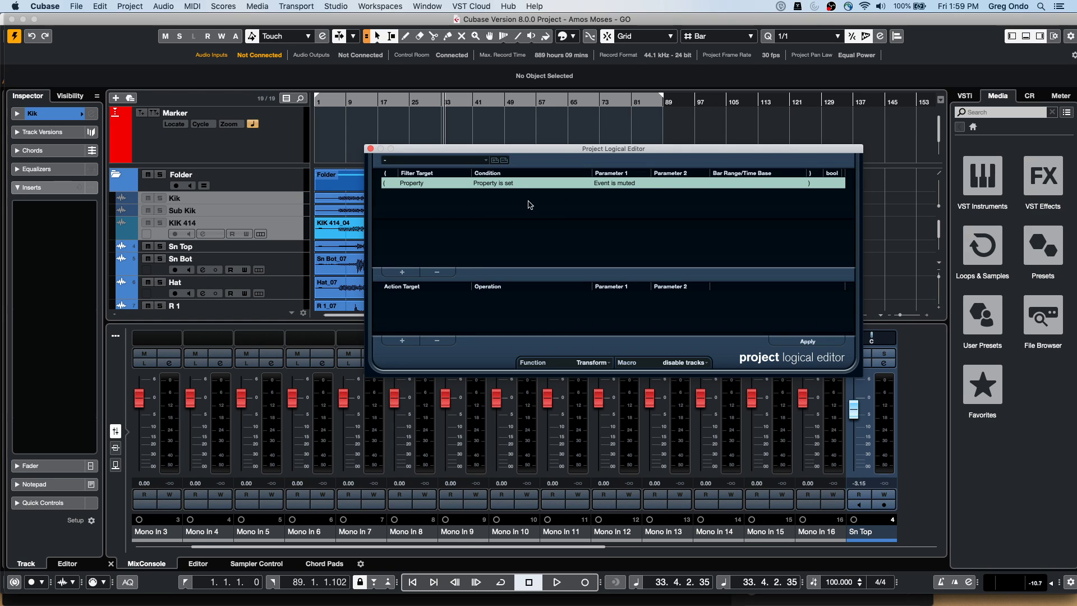
click(813, 343)
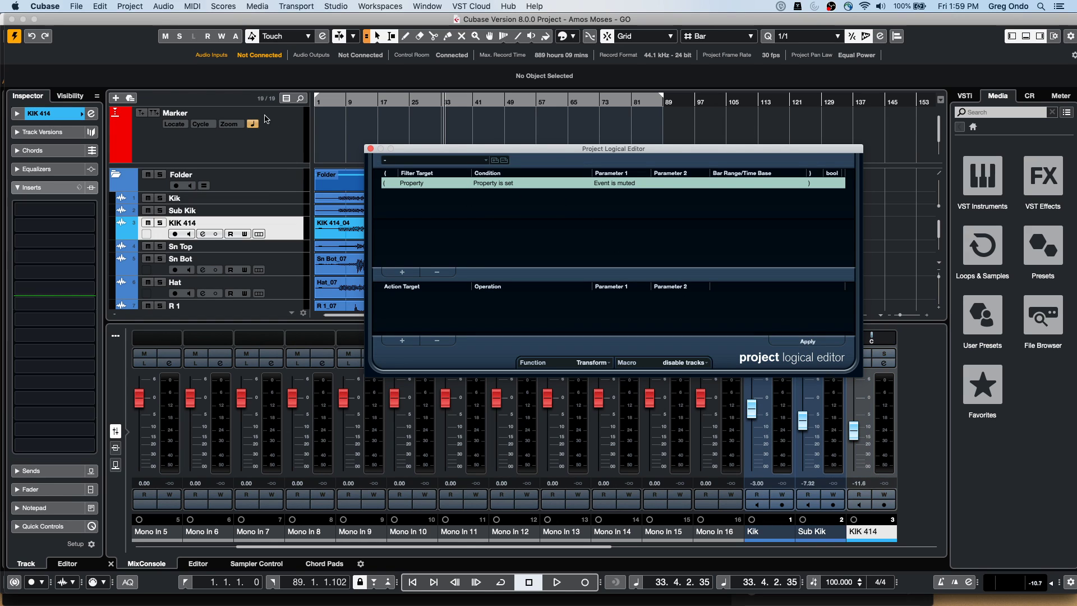
click(633, 184)
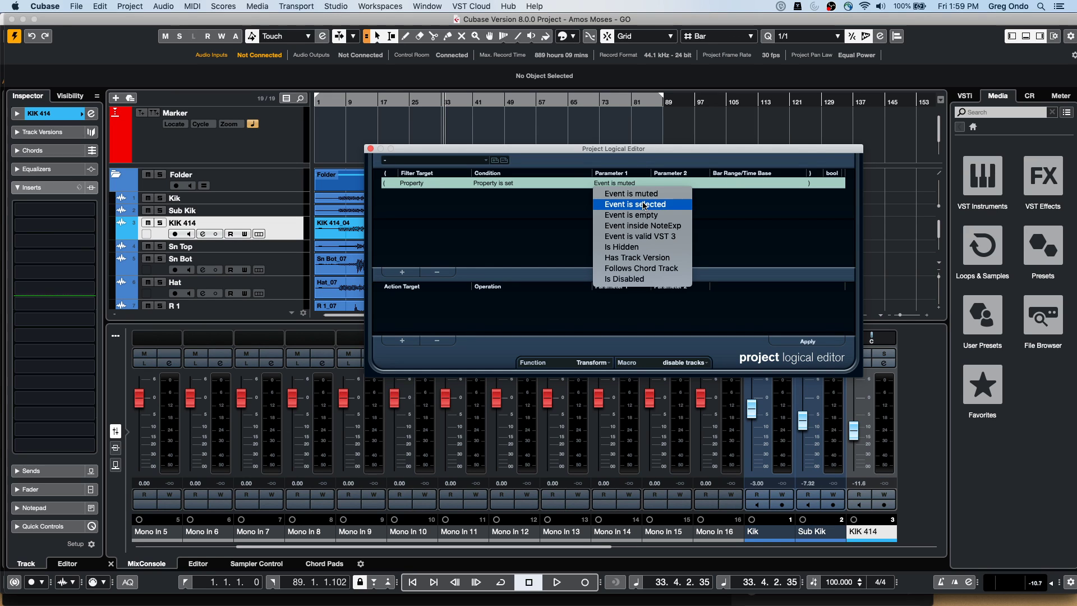
click(645, 206)
click(508, 184)
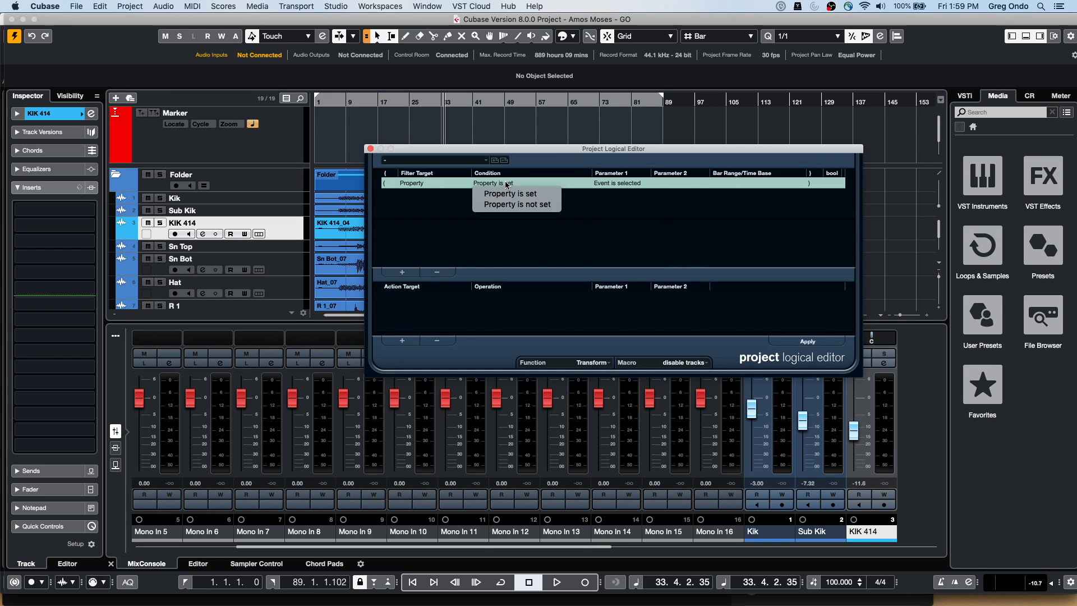
click(523, 204)
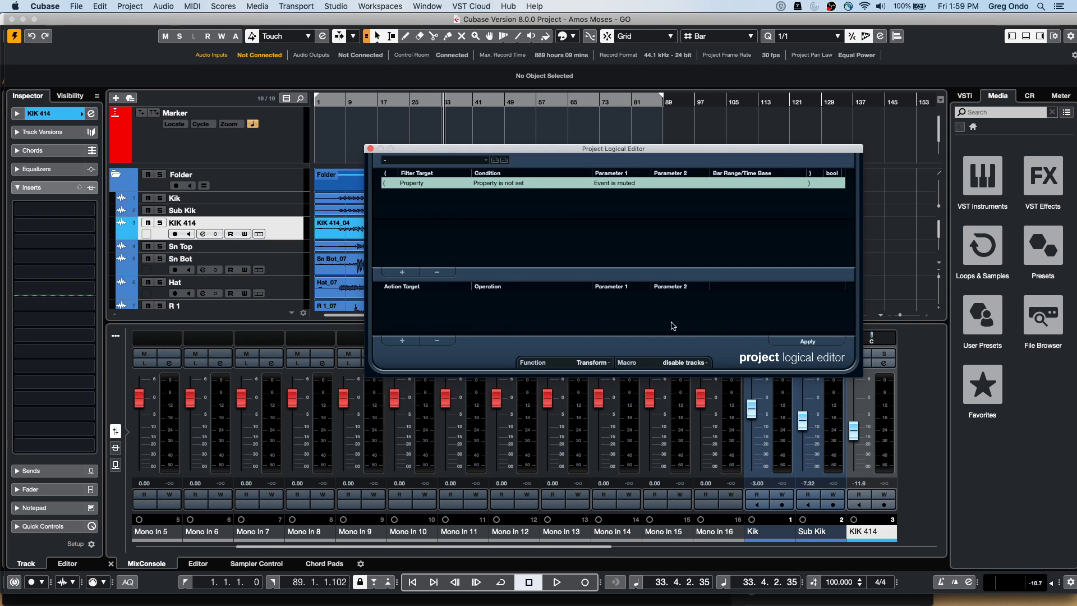
click(807, 341)
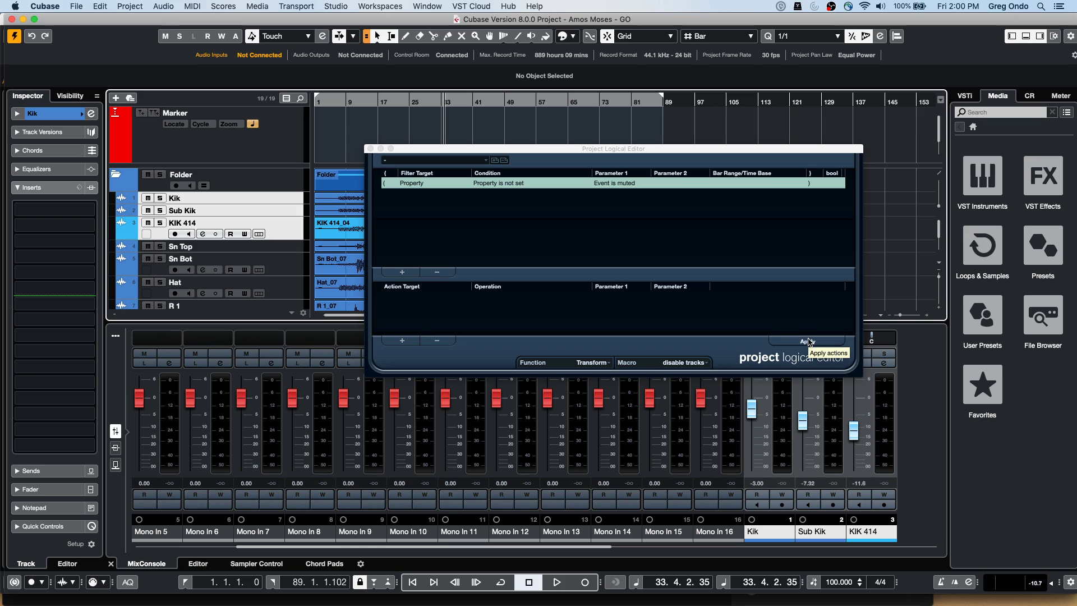
click(808, 342)
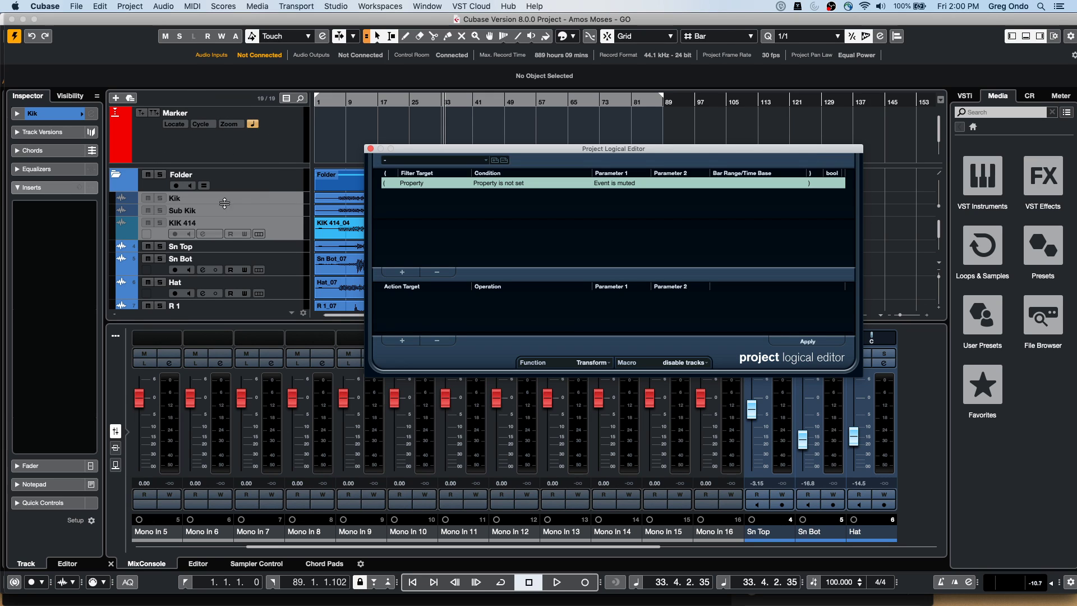
Re-enable KIK 414, reselect the three kick tracks, set Property is set, and apply
right_click(279, 202)
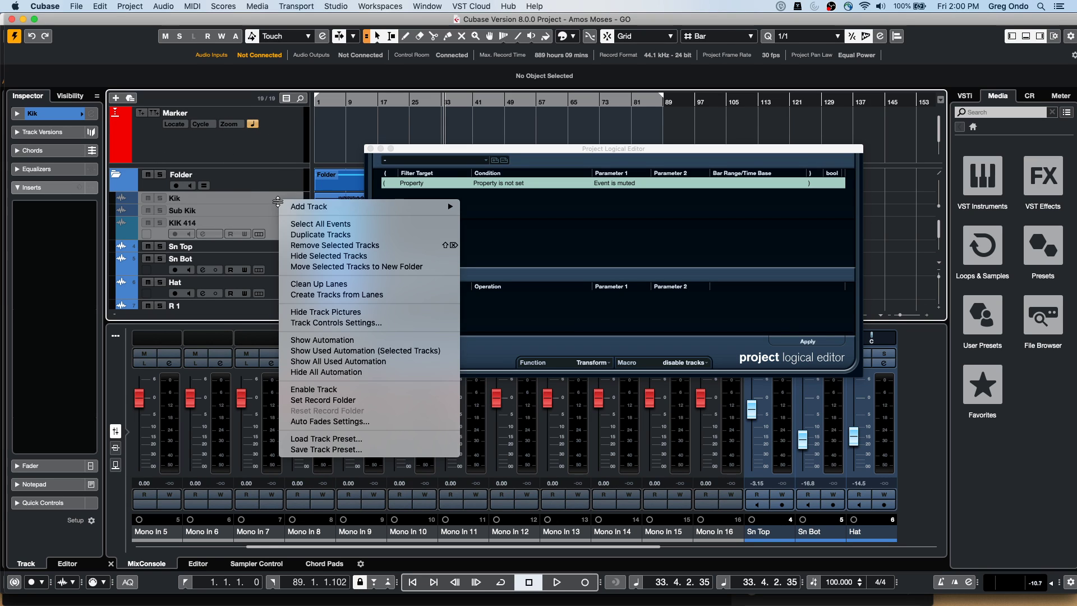
click(338, 390)
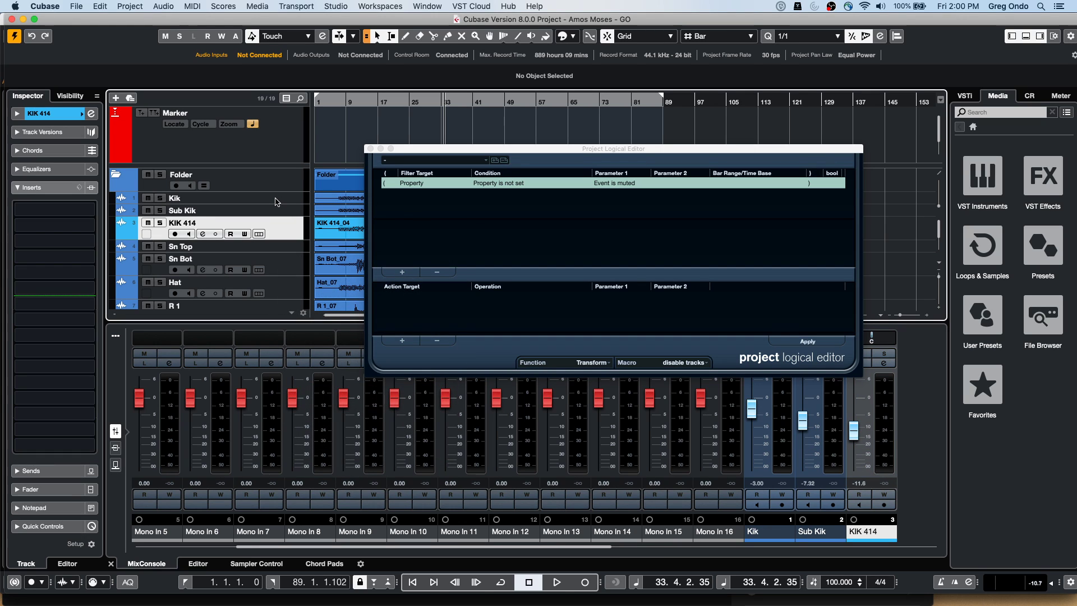
shift+click(276, 201)
click(522, 183)
click(511, 194)
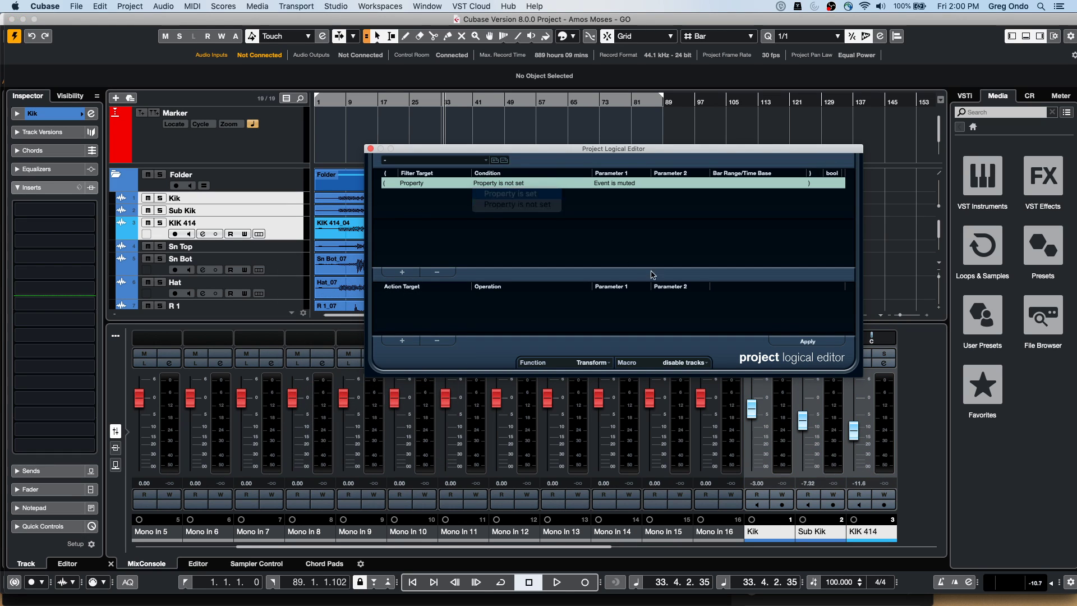
click(805, 342)
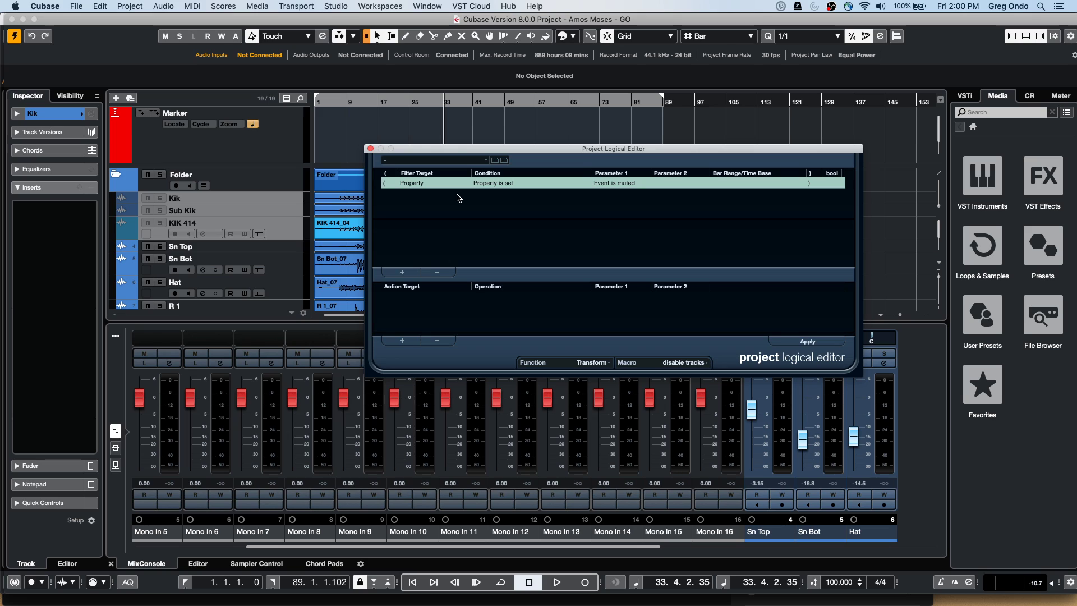
Add a second filter line, check its Filter Target list, and close the Project Logical Editor
click(402, 272)
click(425, 195)
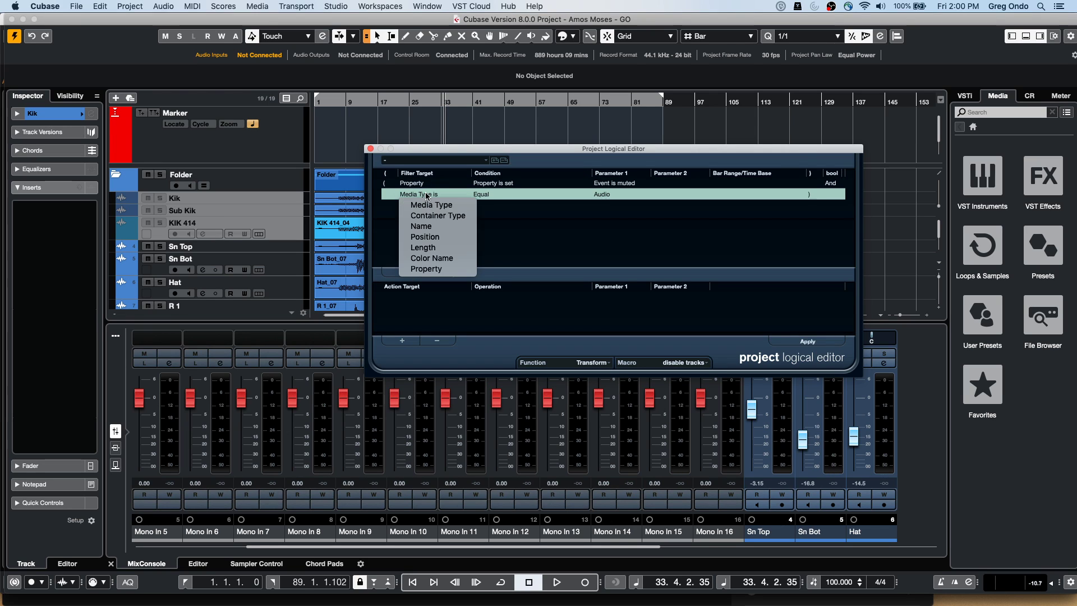
click(623, 201)
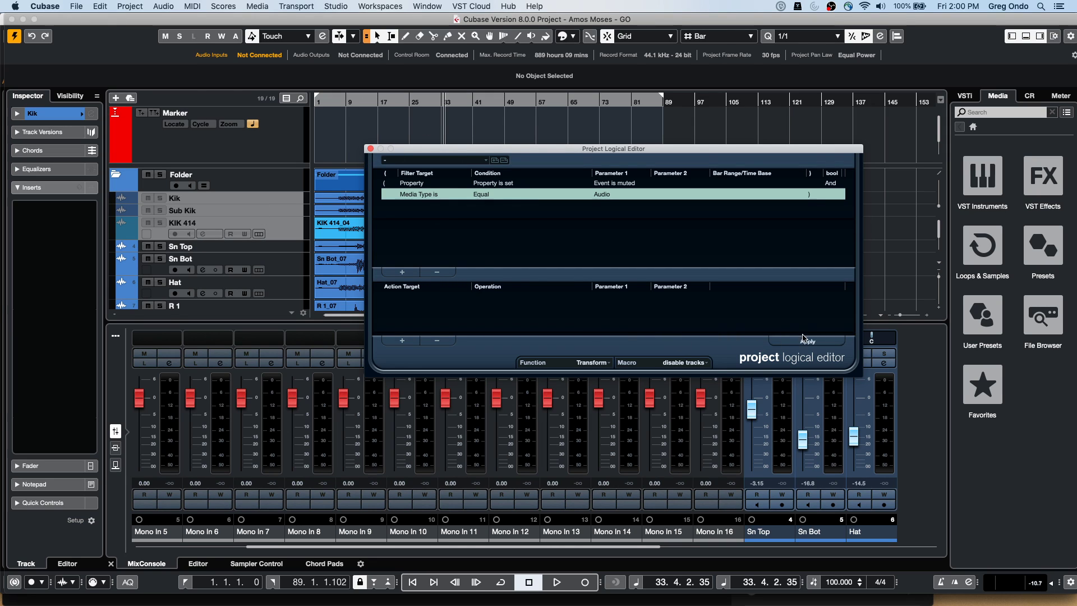
click(370, 149)
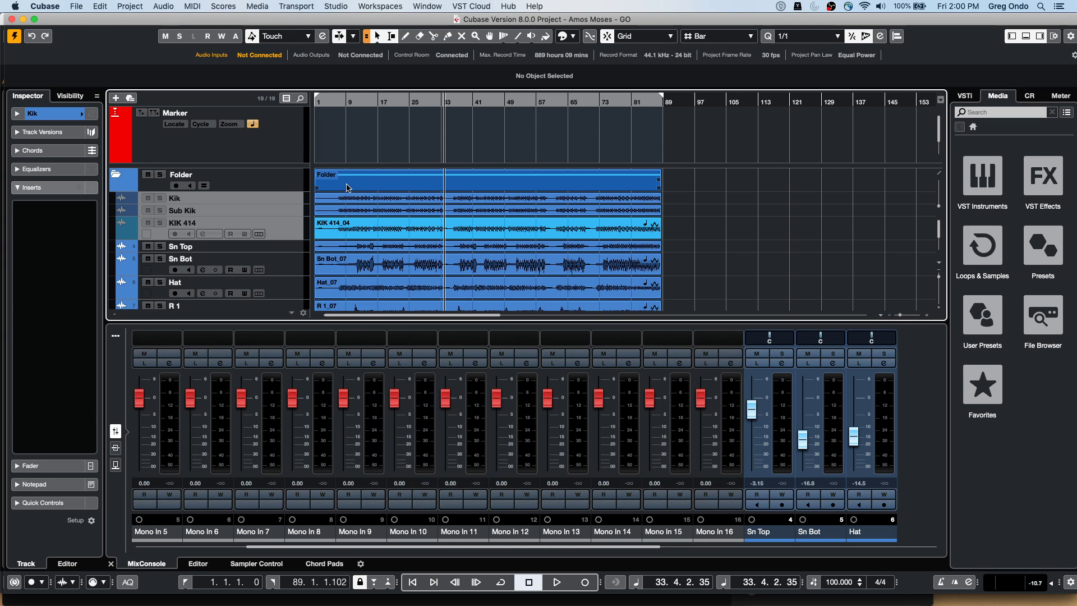
Add a Chord Track to Amos Moses - GO and switch to the draw tool
right_click(276, 136)
mouse_move(324, 141)
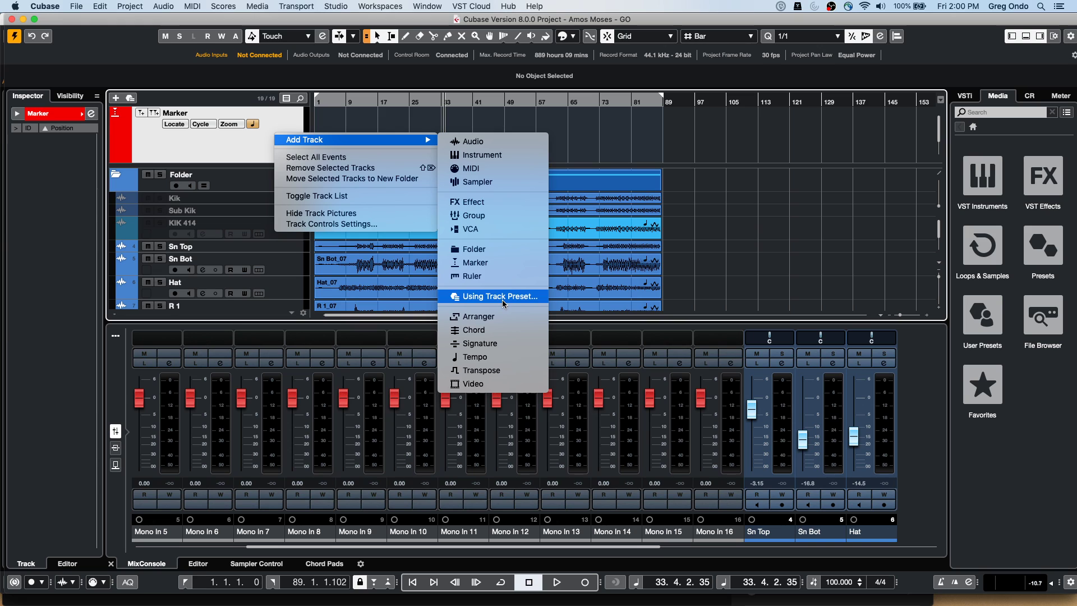
click(499, 330)
right_click(377, 150)
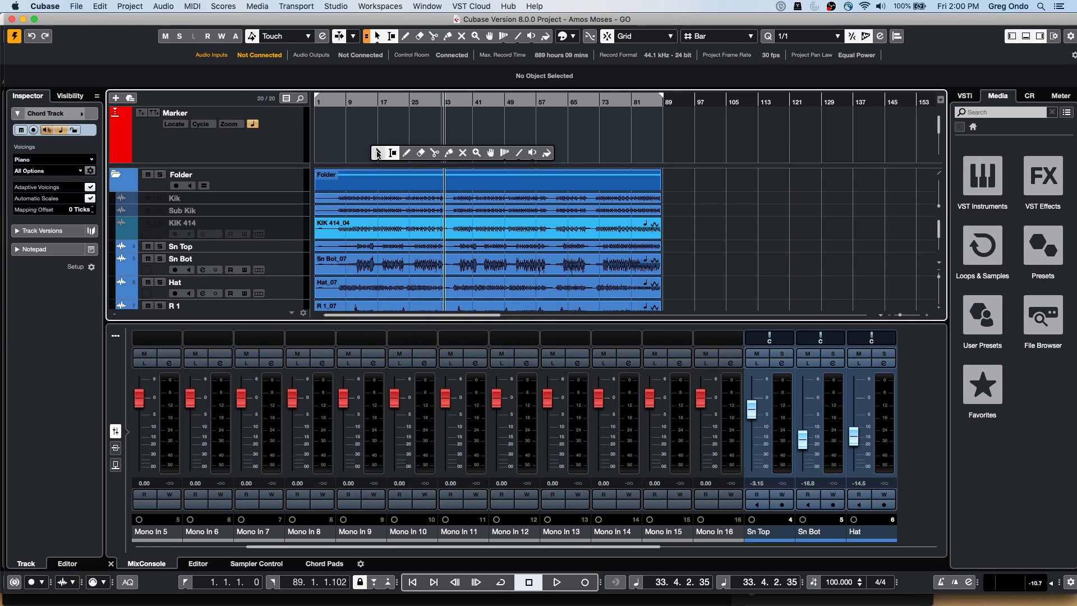
click(406, 153)
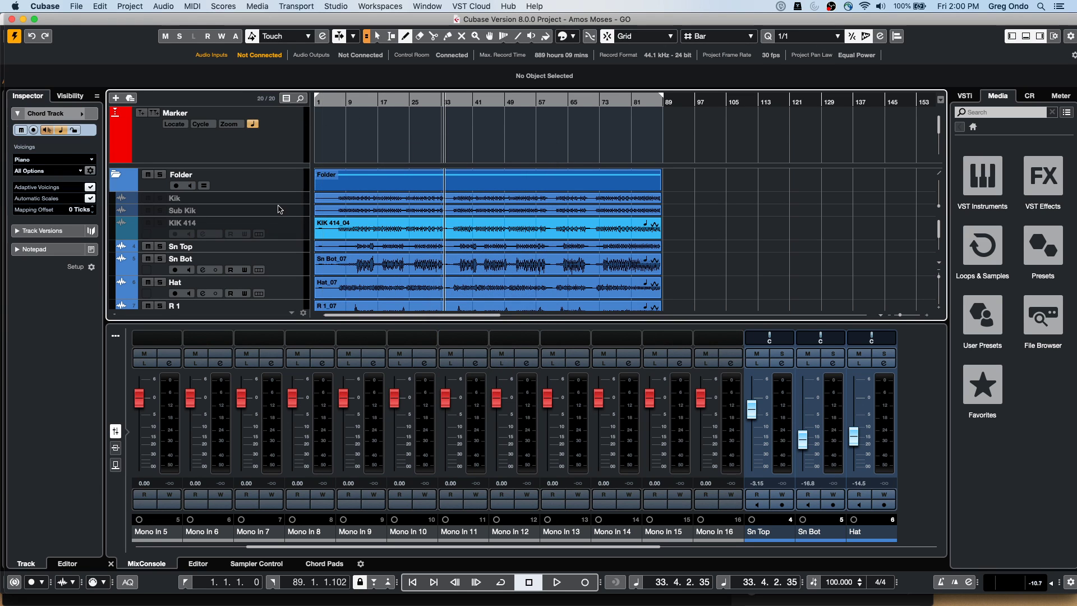
scroll(278, 209, down, 5)
scroll(279, 210, down, 2)
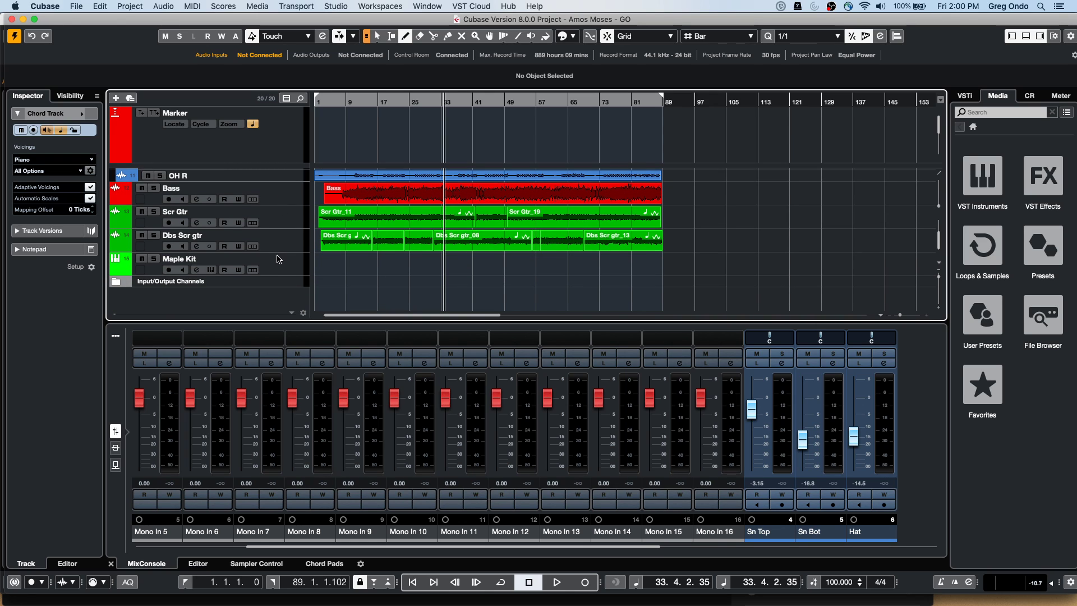
Create a new empty project, Untitled3, in the default project folder
click(76, 6)
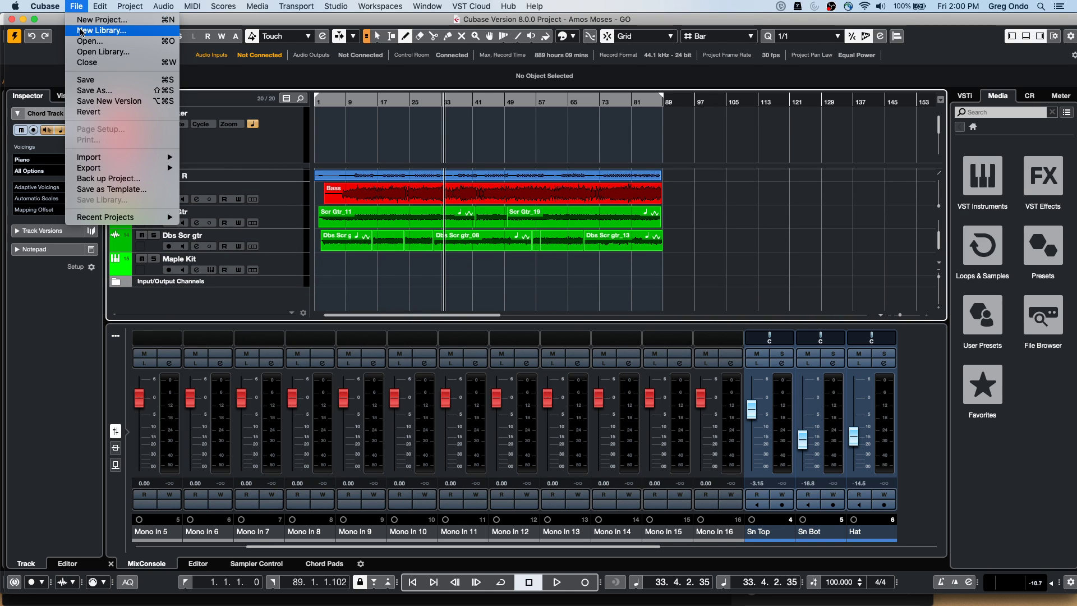
click(85, 21)
key(Return)
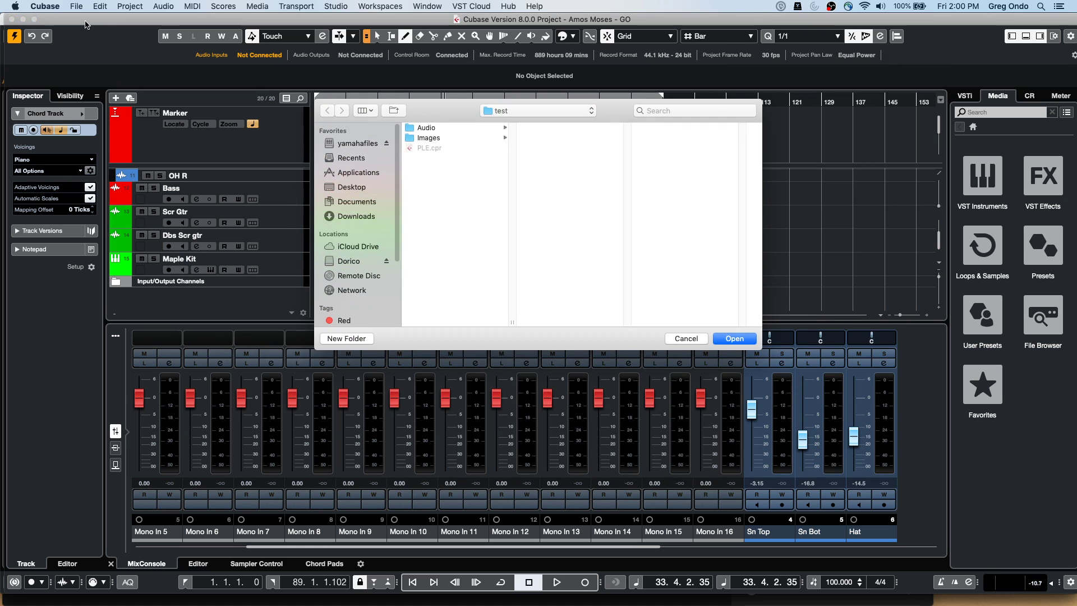
key(Return)
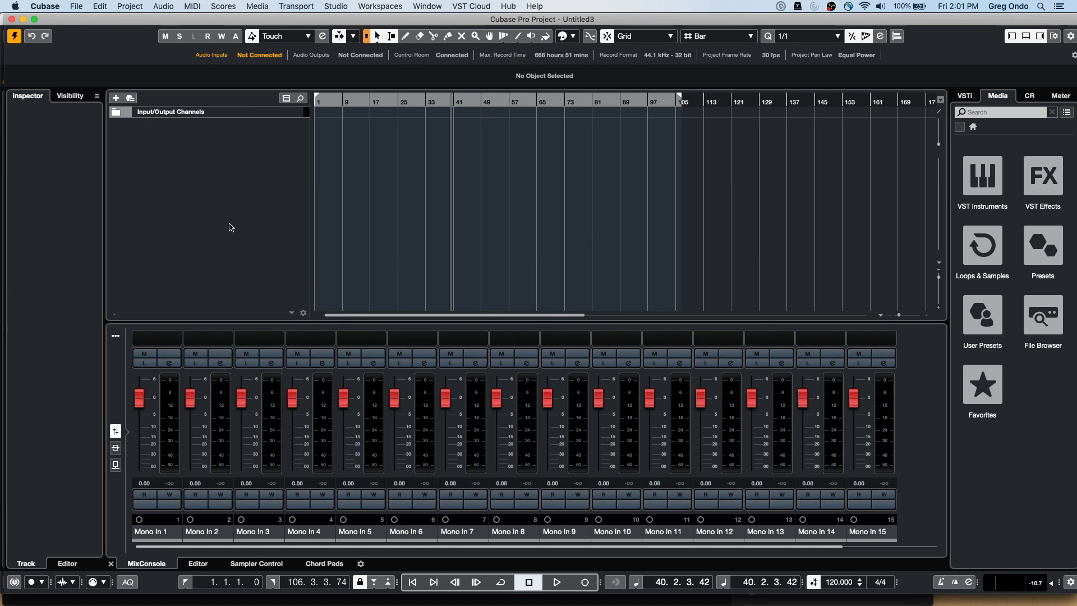
Add a Chord Track to Untitled3 and switch to the draw tool
right_click(222, 131)
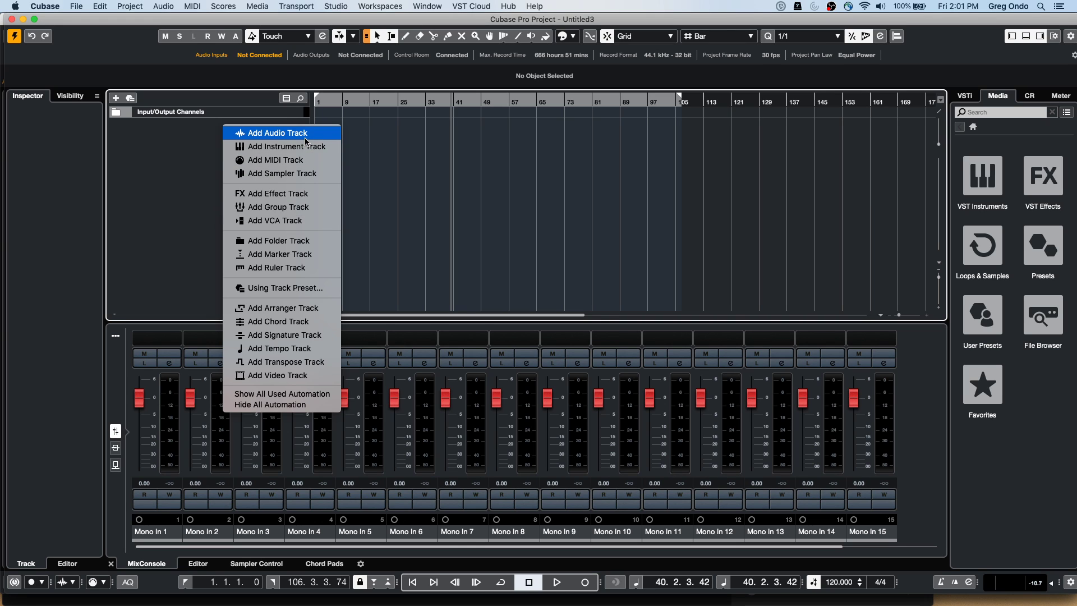
click(309, 323)
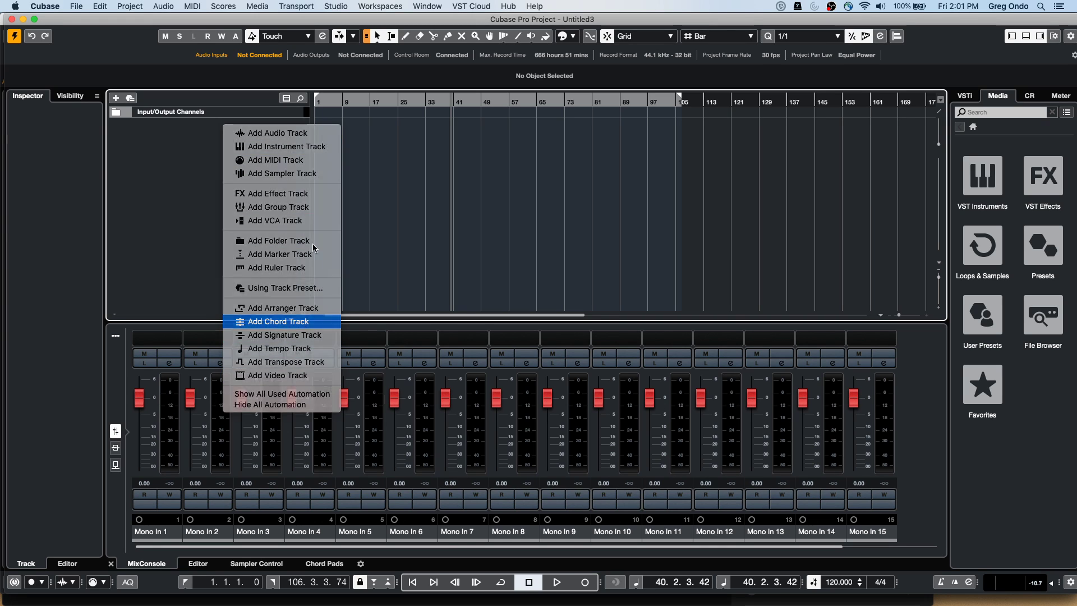
right_click(360, 136)
click(388, 137)
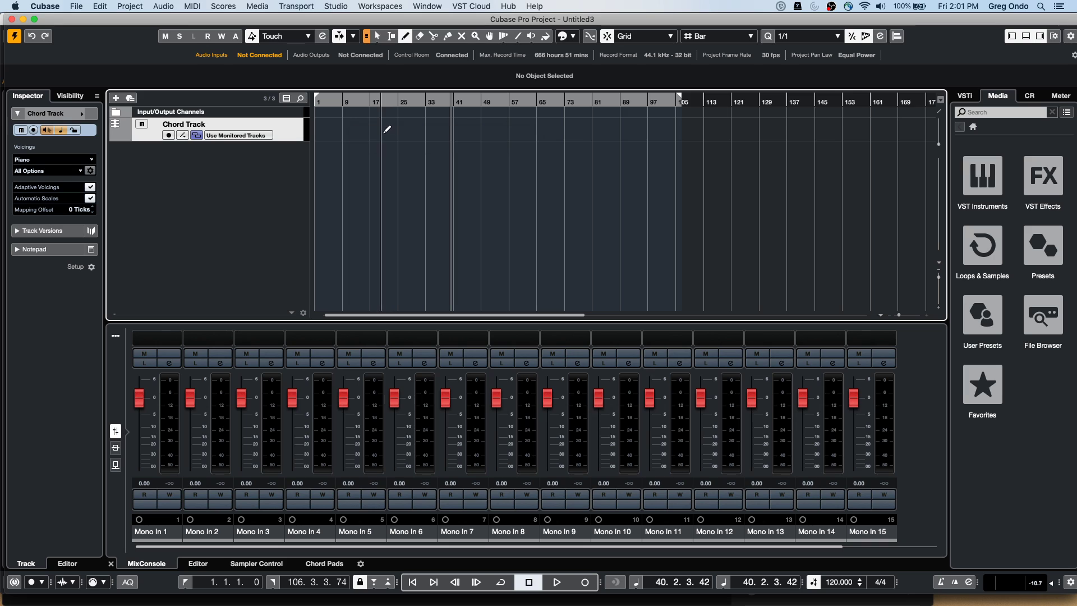
Draw a chord event at bar 17 and set it to C with a ♭5 tension
click(377, 129)
key(1)
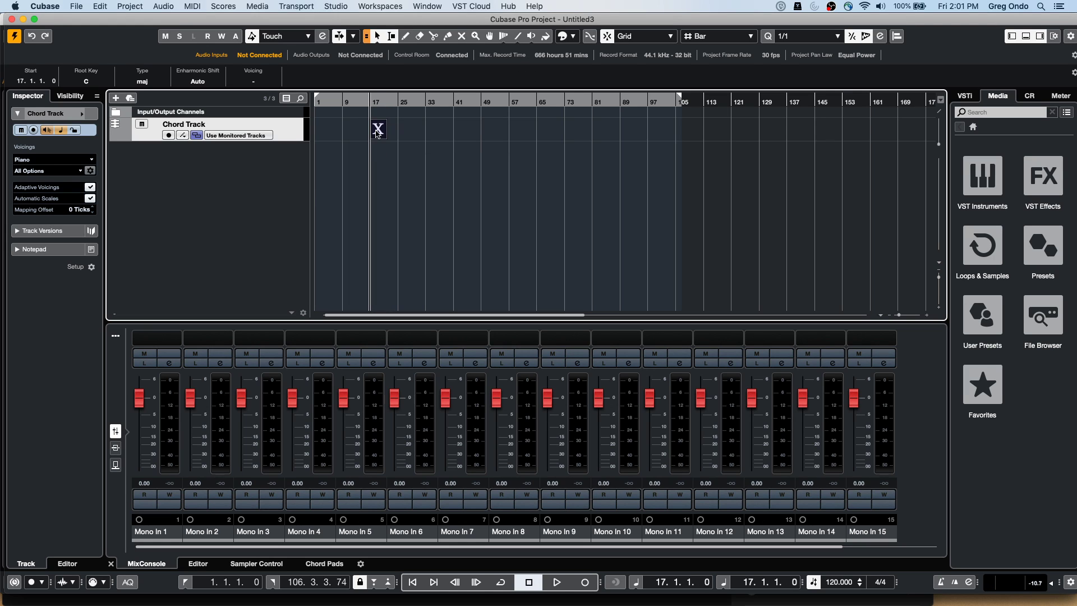
double_click(377, 130)
click(317, 168)
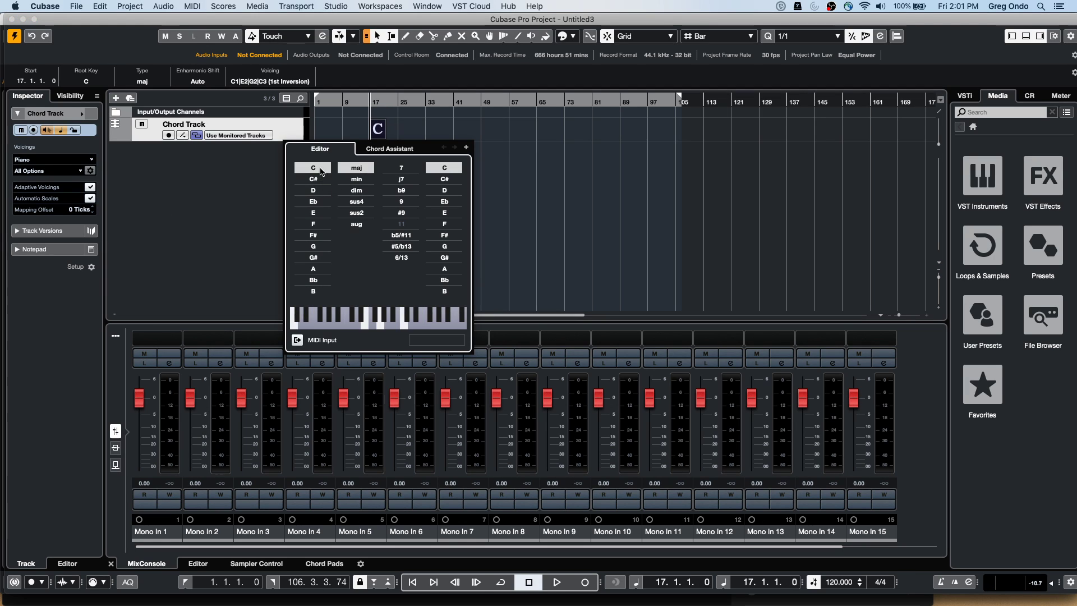
click(400, 235)
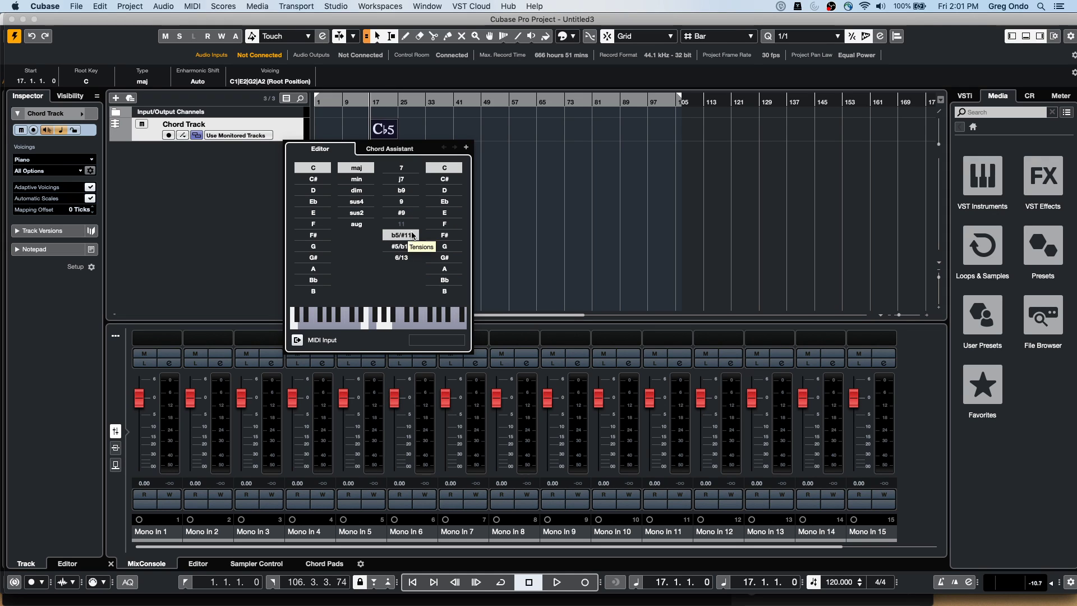
click(244, 174)
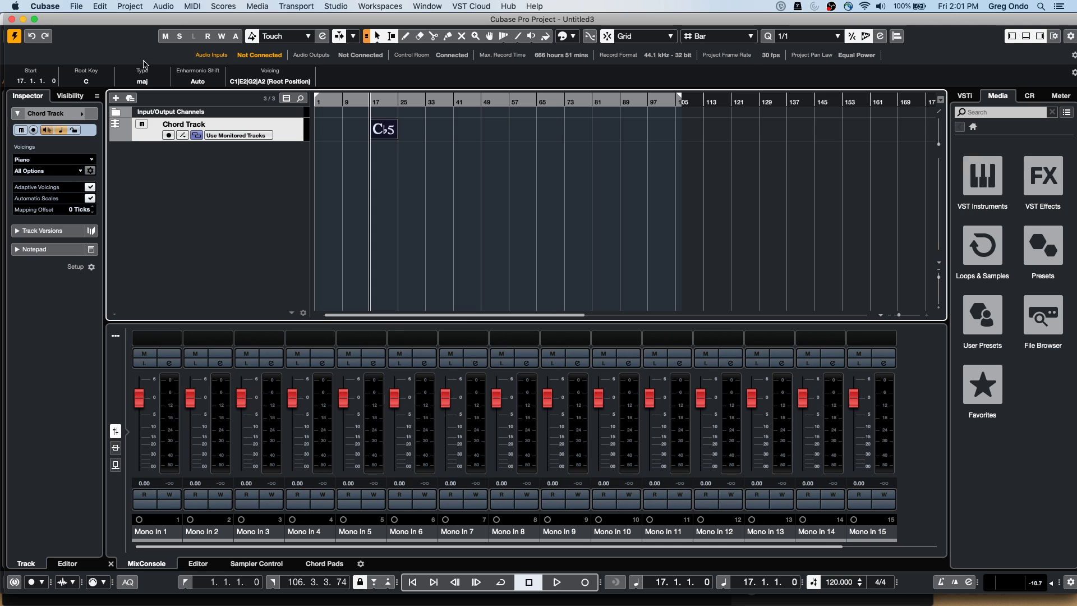
click(78, 6)
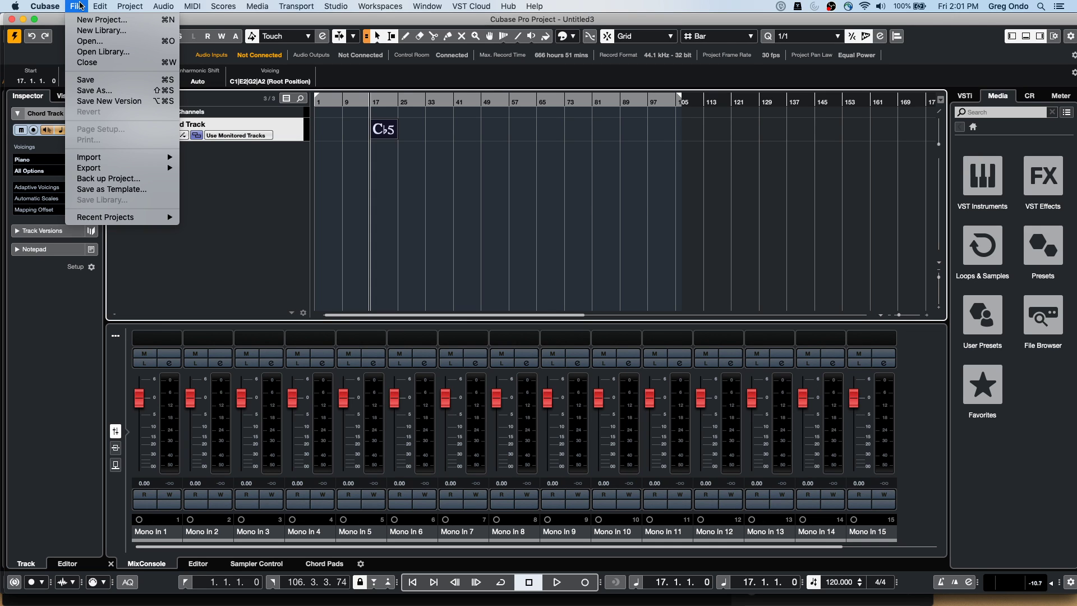
mouse_move(56, 6)
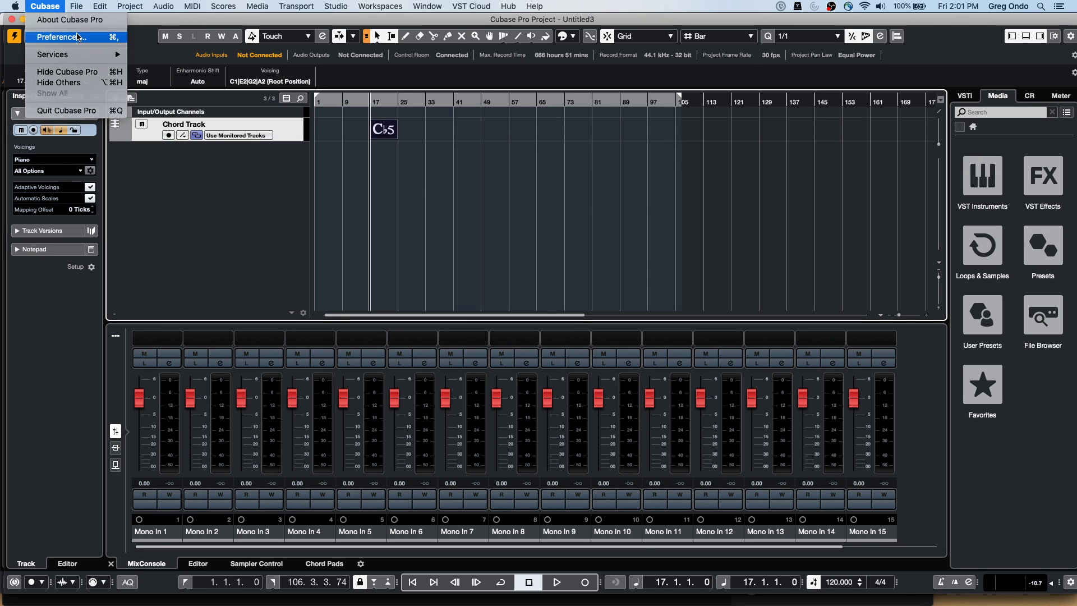
click(79, 37)
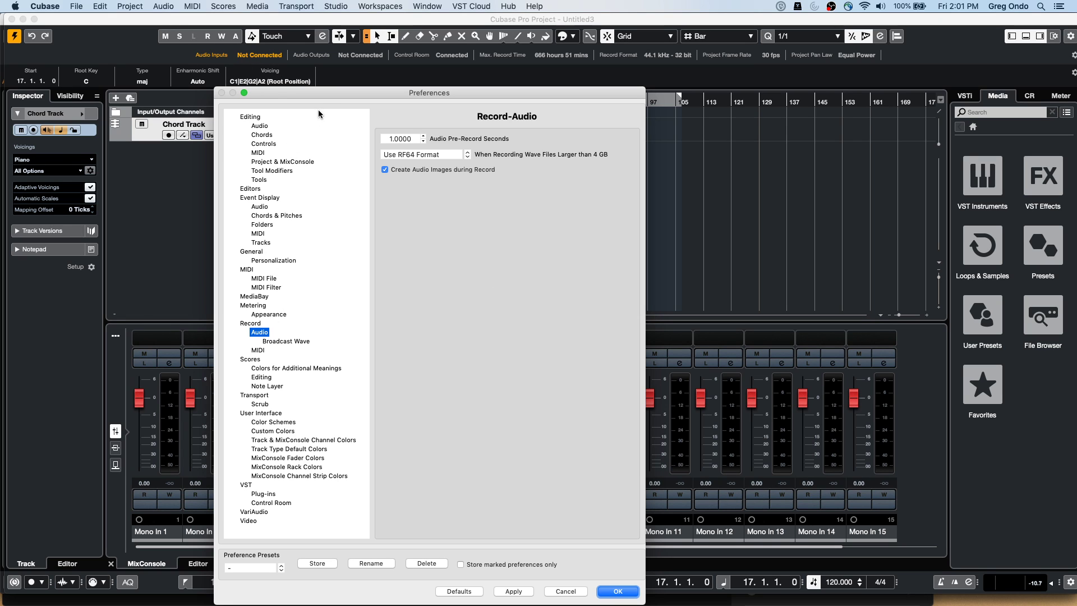
drag(318, 97, 361, 223)
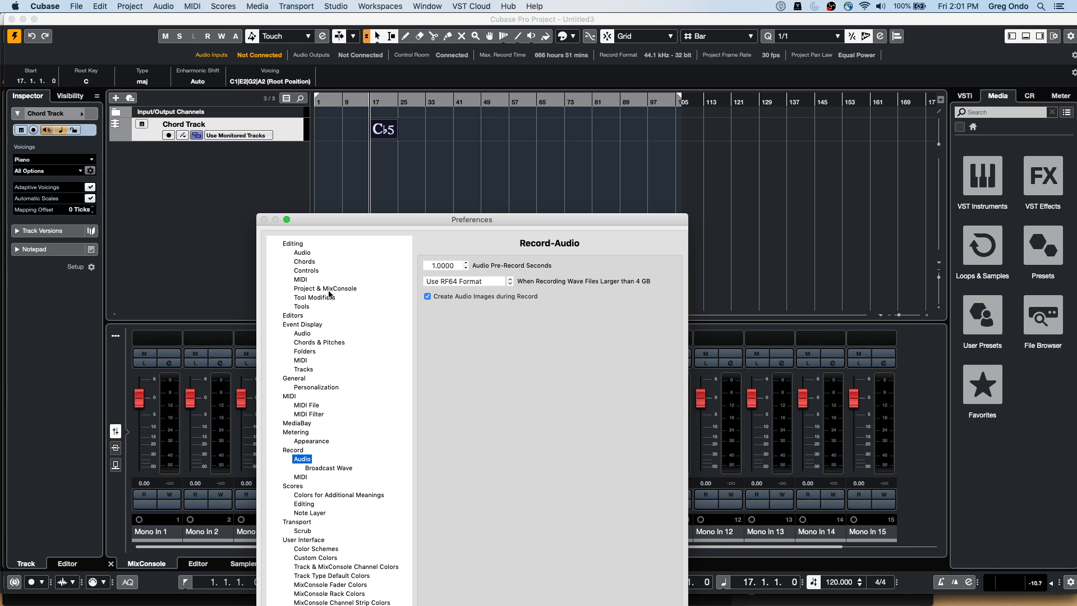
click(318, 342)
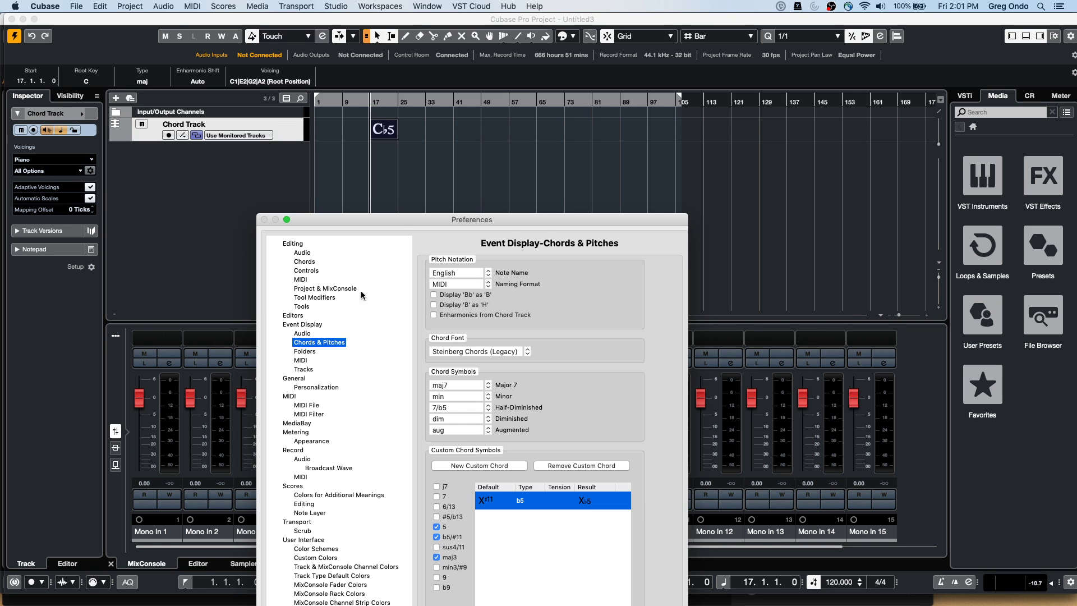
drag(397, 225, 359, 115)
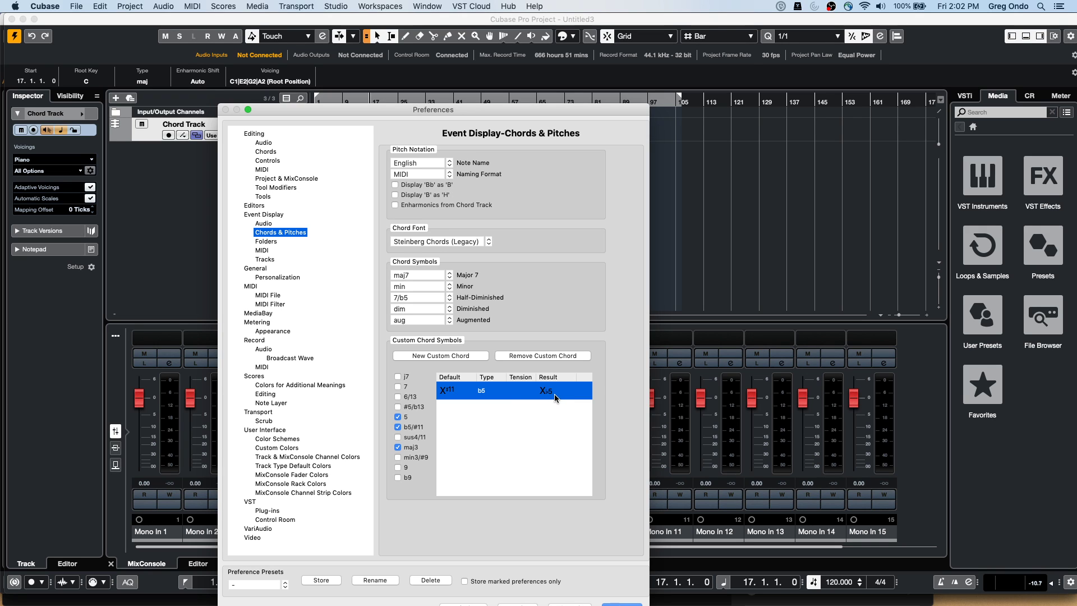
drag(274, 111, 538, 98)
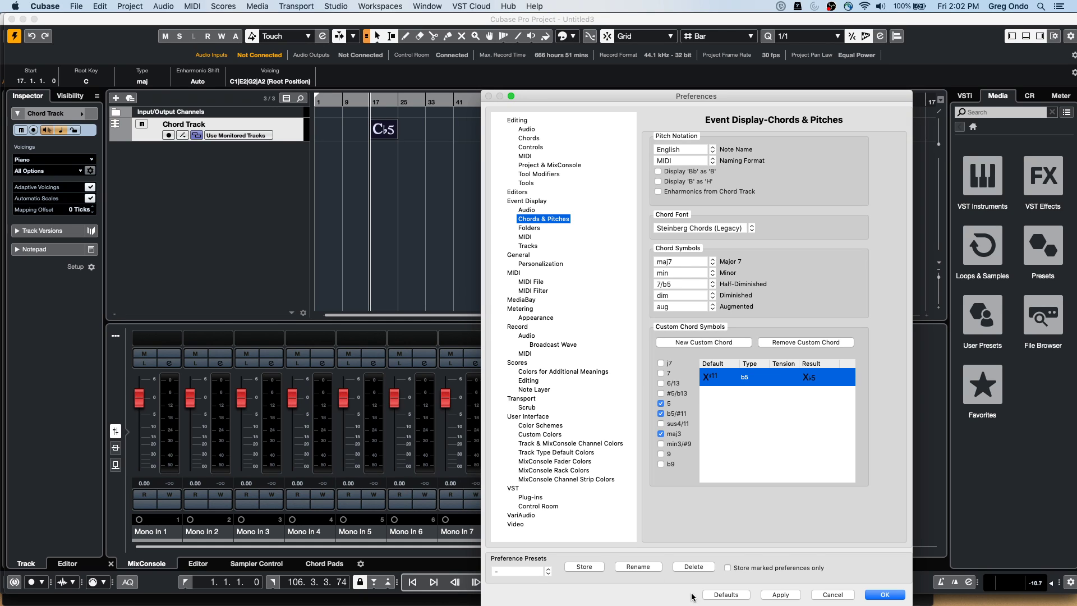
click(889, 593)
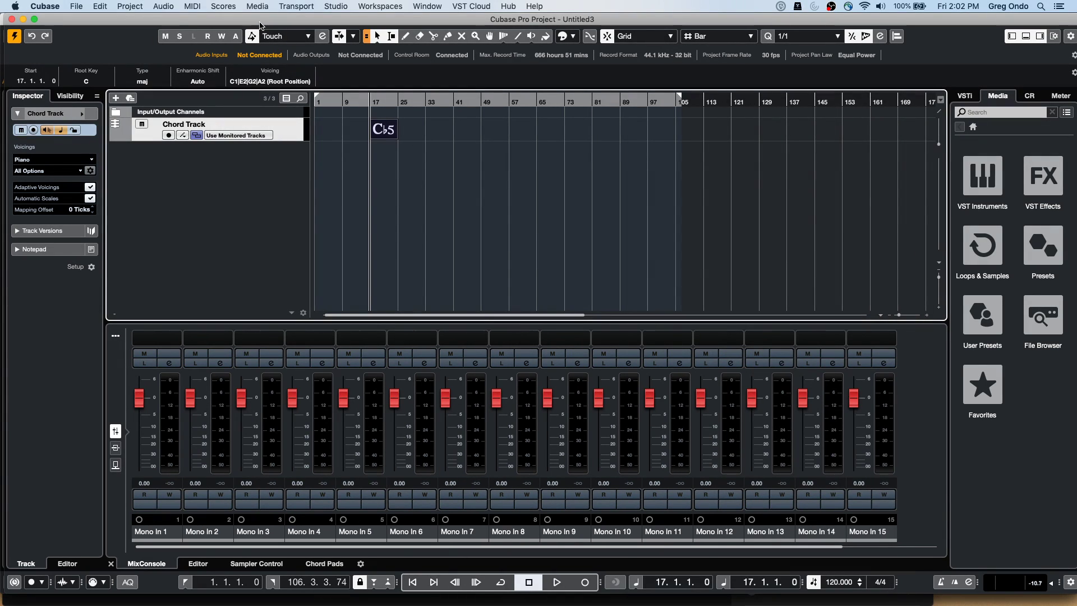
click(56, 7)
click(61, 37)
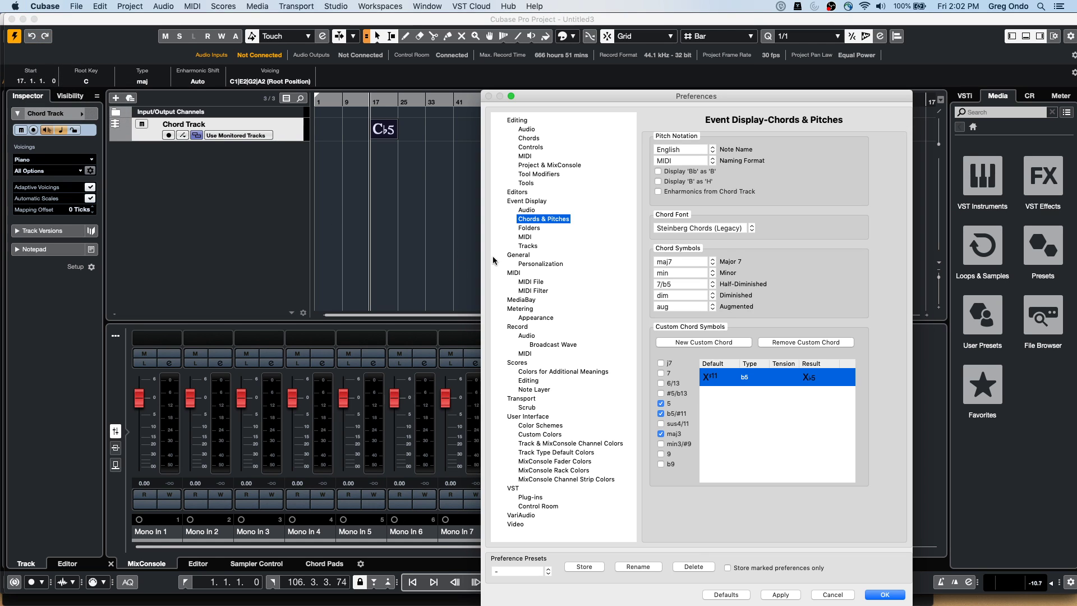
drag(544, 93, 193, 16)
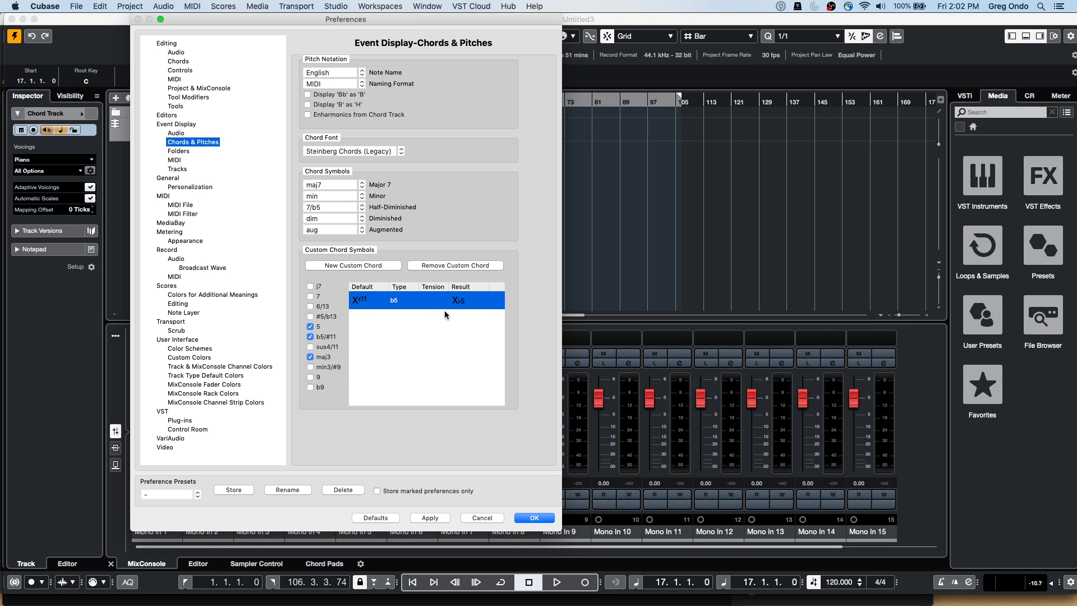
click(535, 518)
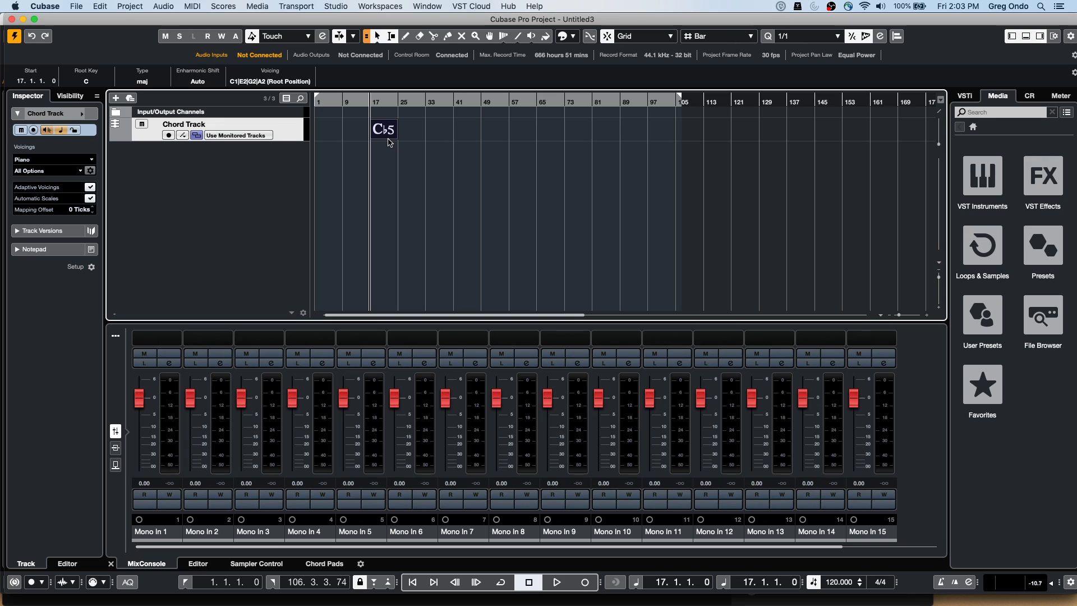
Open the recent project 'be someone' and activate it
click(77, 6)
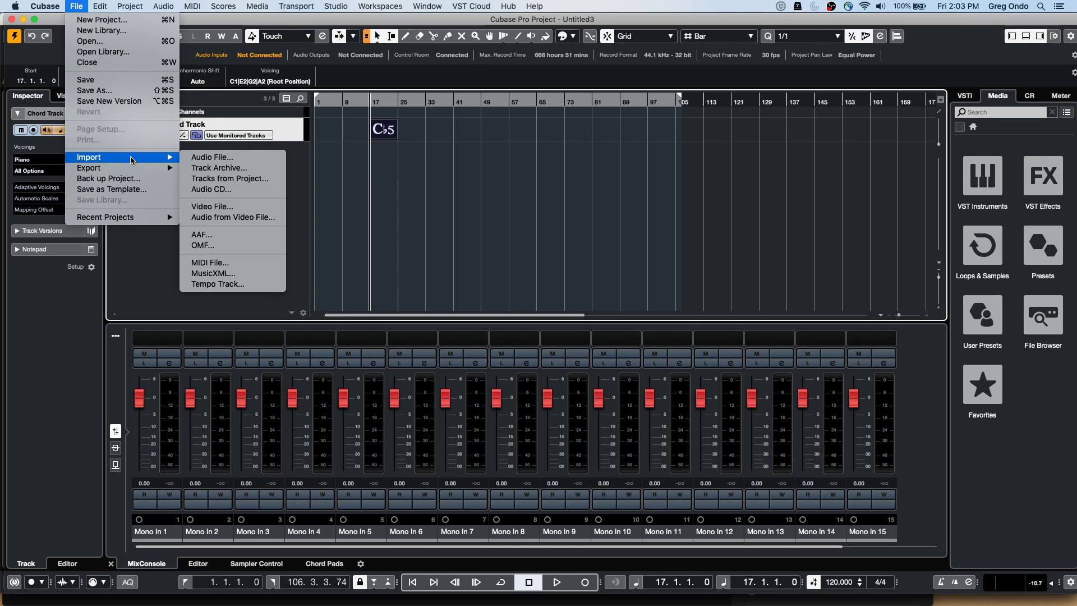
mouse_move(131, 166)
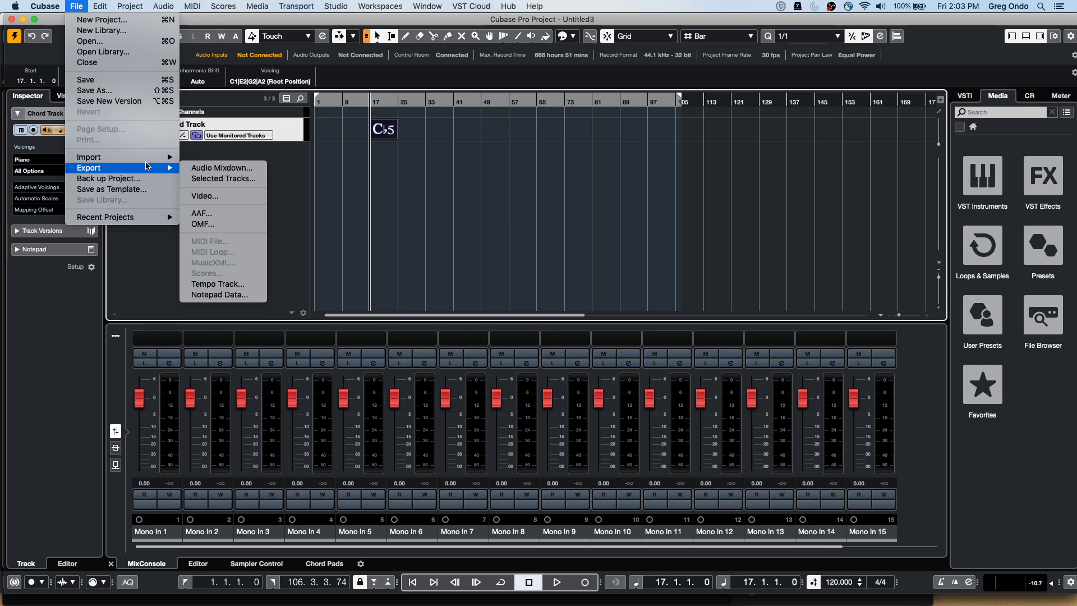
mouse_move(140, 219)
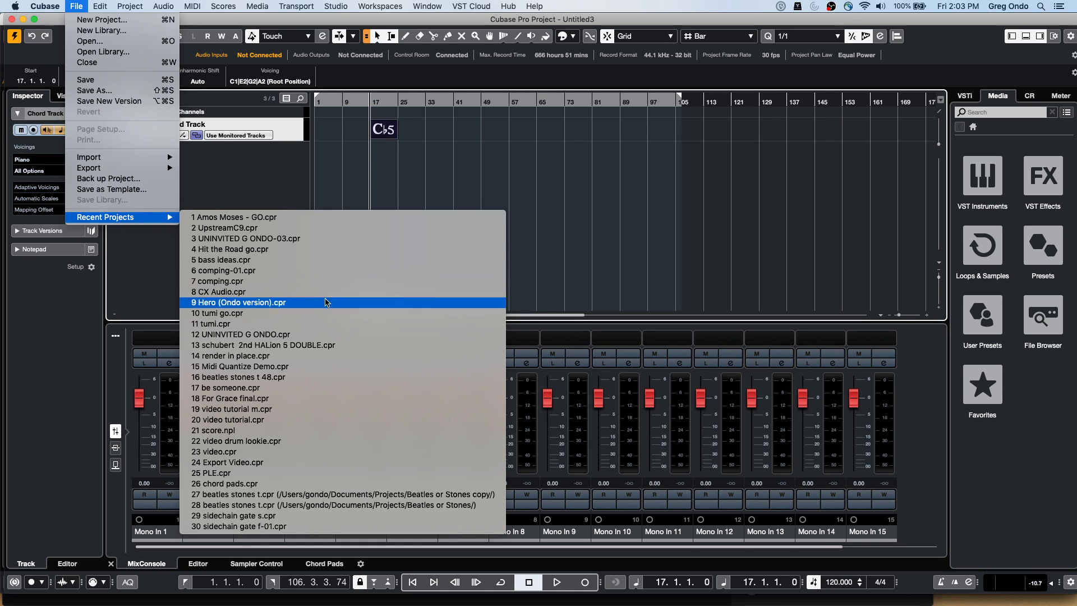
click(288, 388)
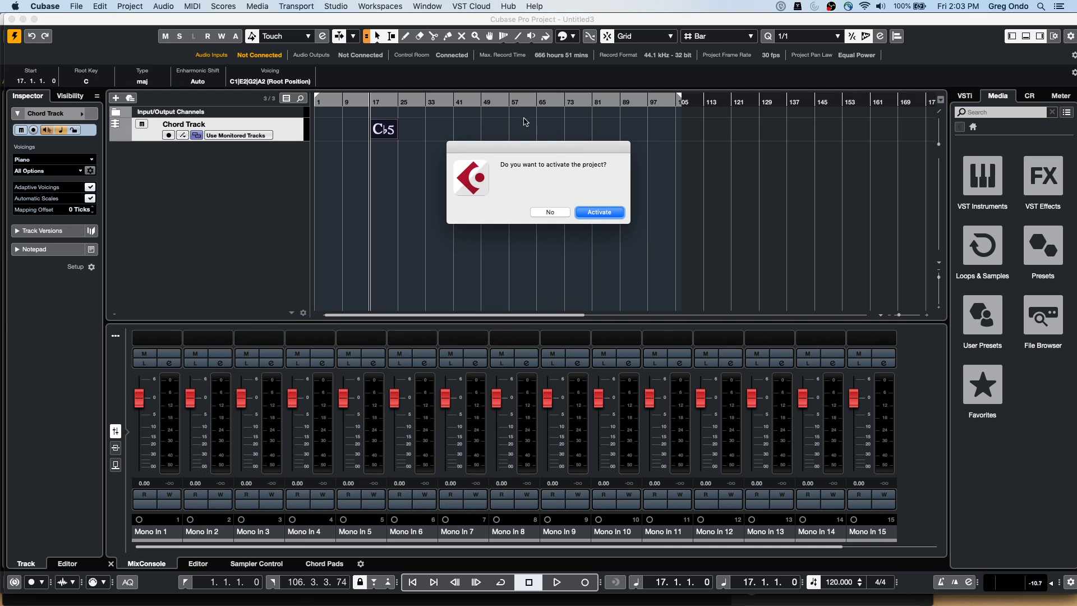
click(594, 211)
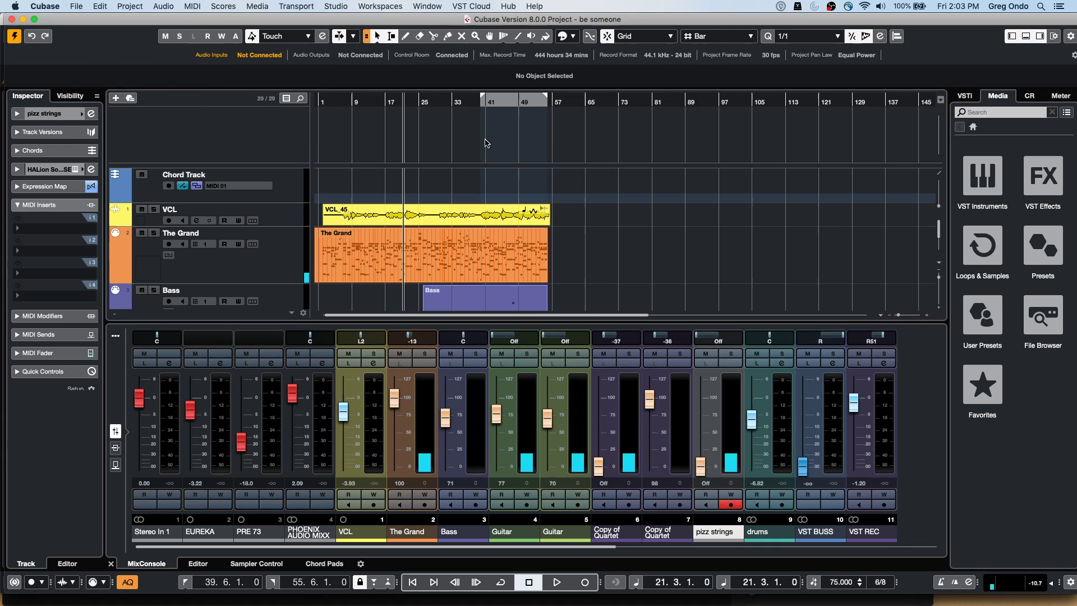
Show The Grand's MIDI part in the lower-zone Score Editor and close the position info window
click(336, 264)
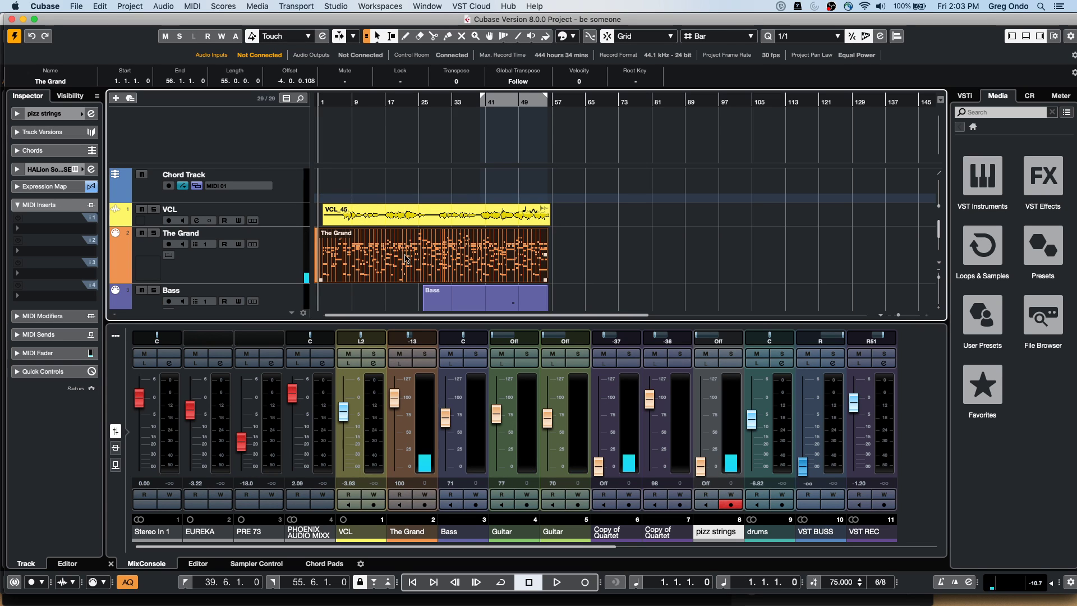
double_click(382, 273)
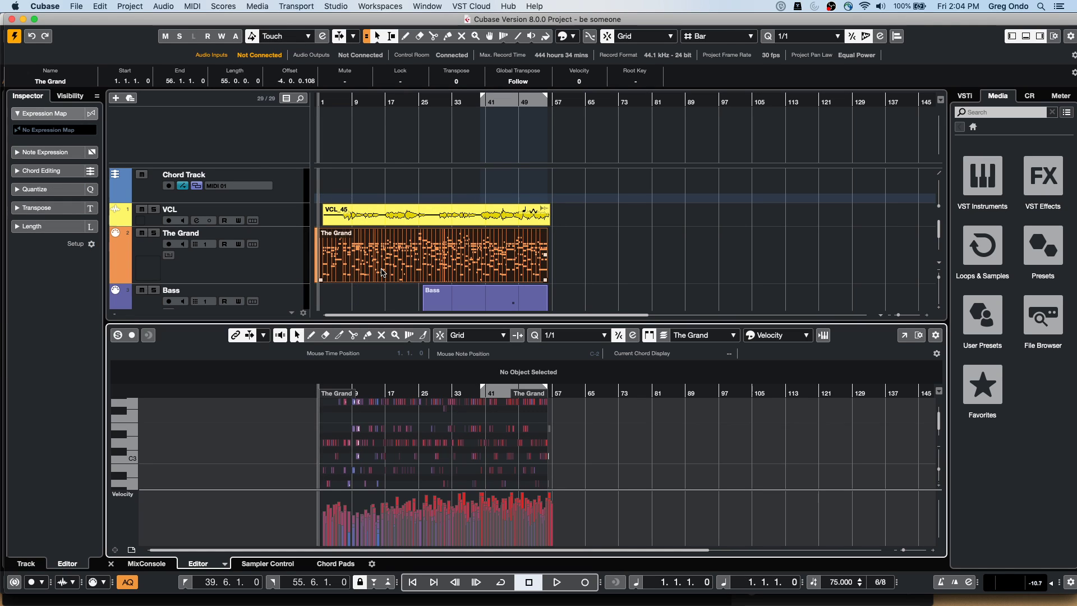
click(232, 561)
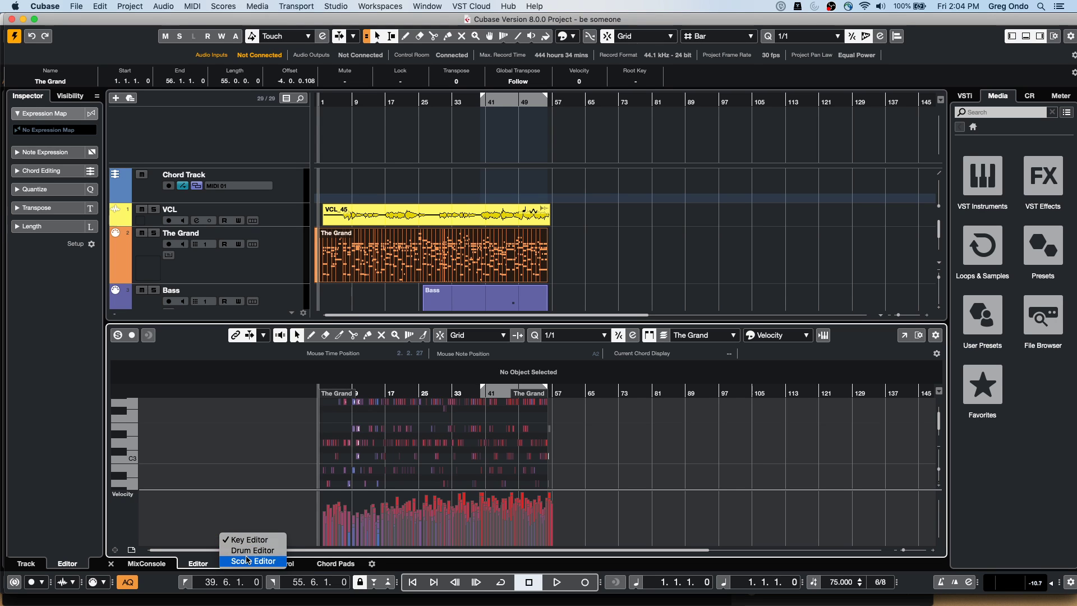
click(248, 560)
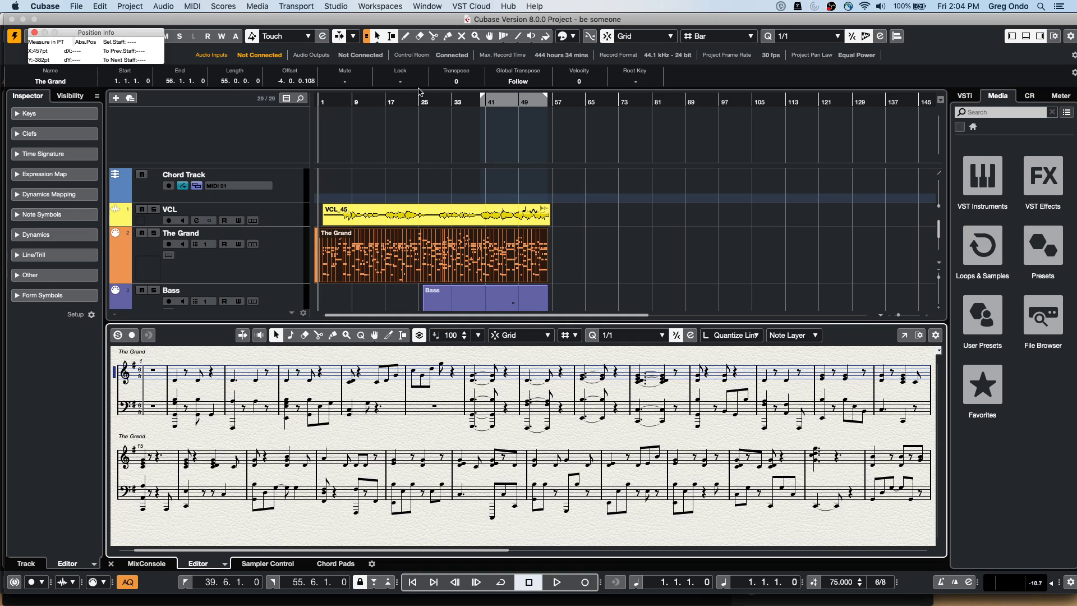
click(33, 33)
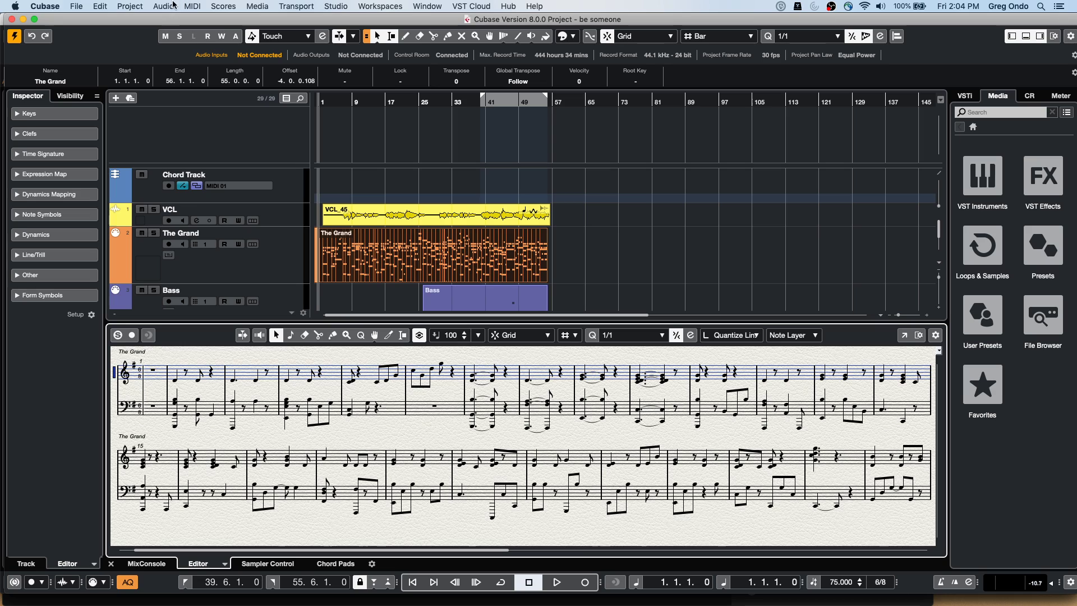
click(135, 5)
mouse_move(180, 297)
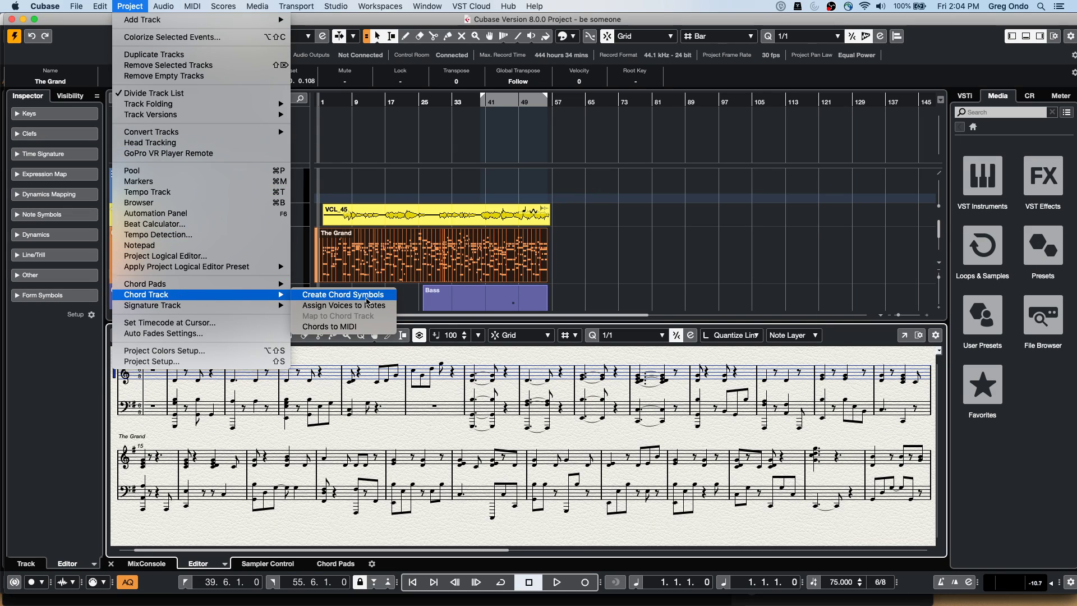
Create chord symbols from The Grand part with Include Bass Notes ticked
click(343, 294)
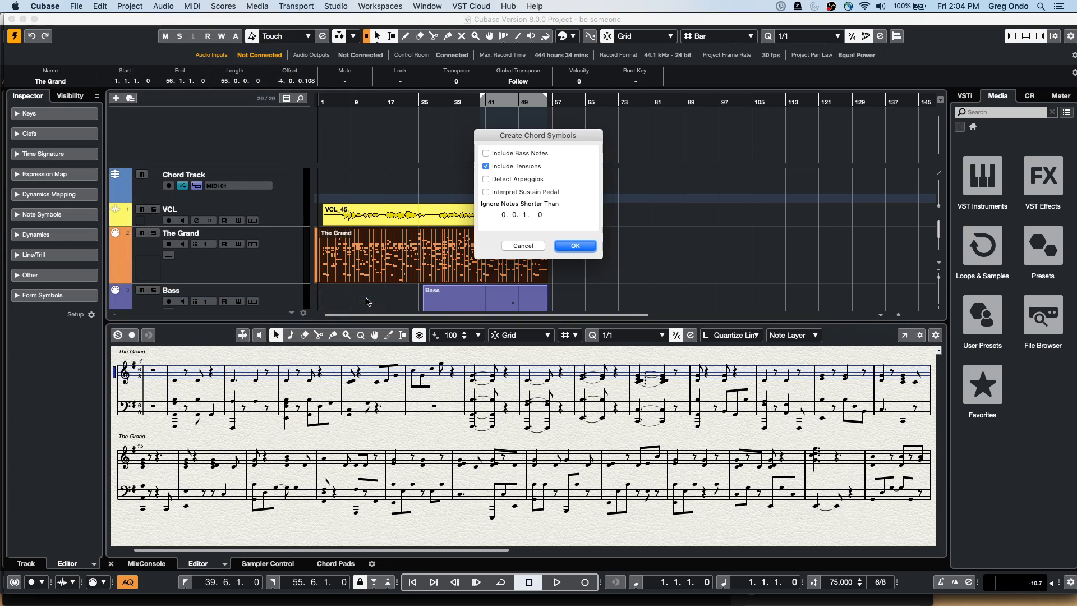
click(491, 155)
click(559, 248)
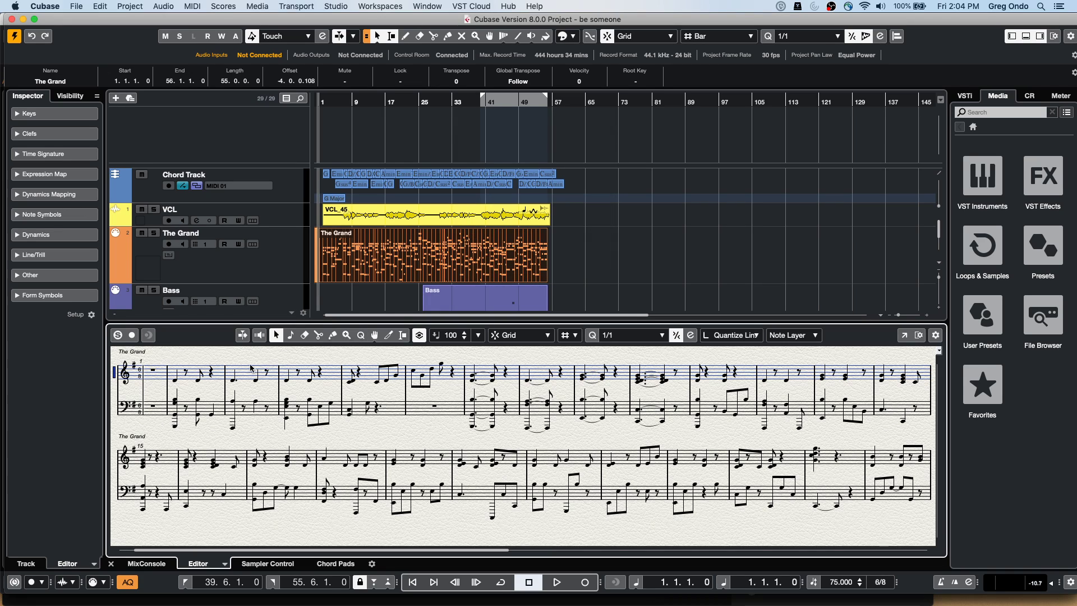
Redo the generated chord events on the Chord Track and open the score in a full window
scroll(681, 253, down, 2)
scroll(649, 248, up, 2)
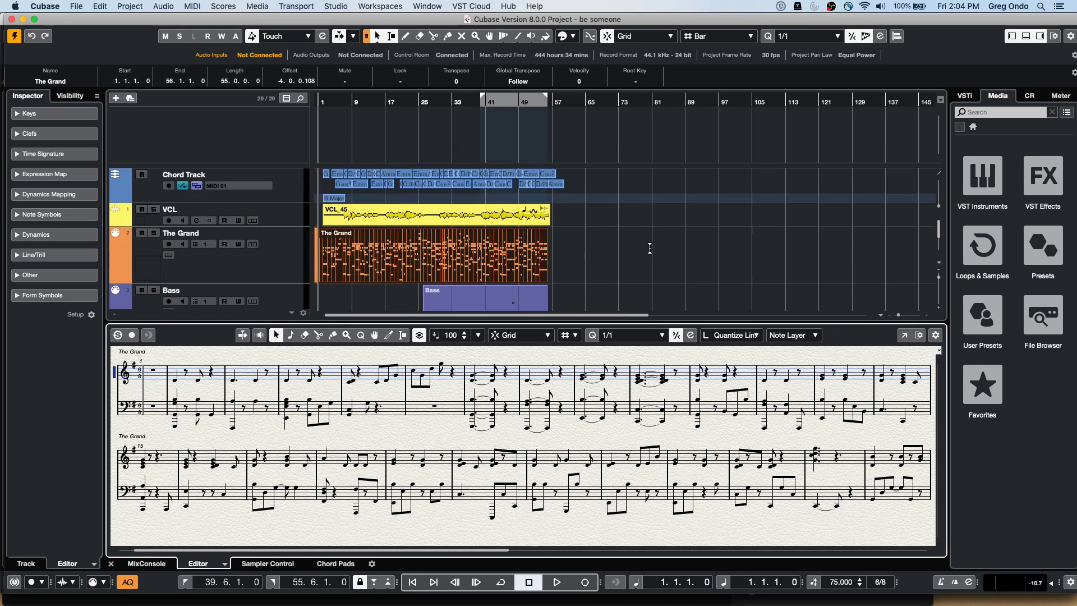
click(316, 100)
scroll(317, 140, up, 5)
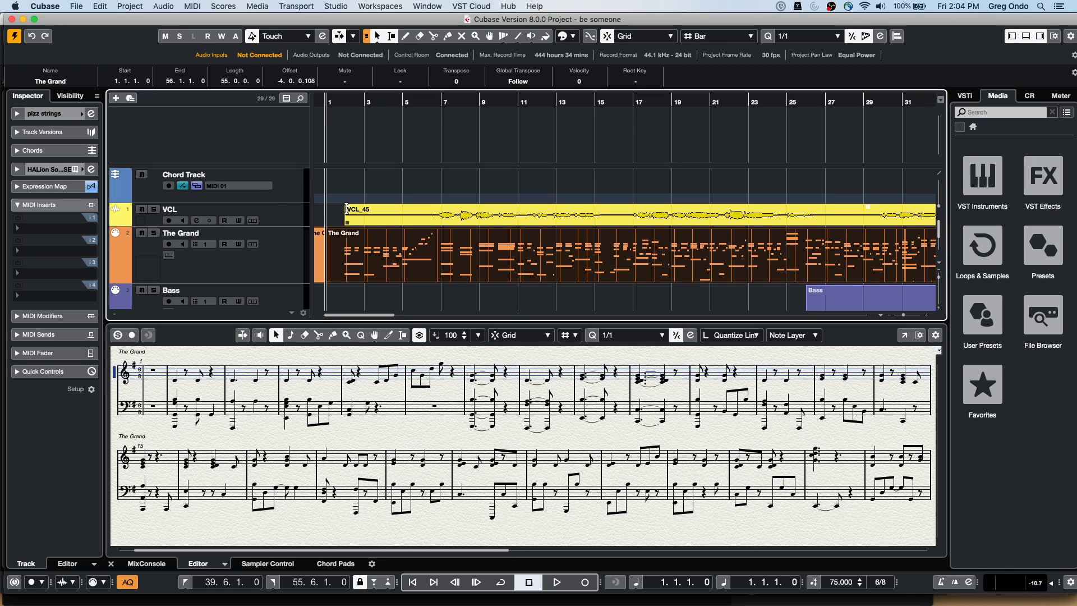
key(super+shift+z)
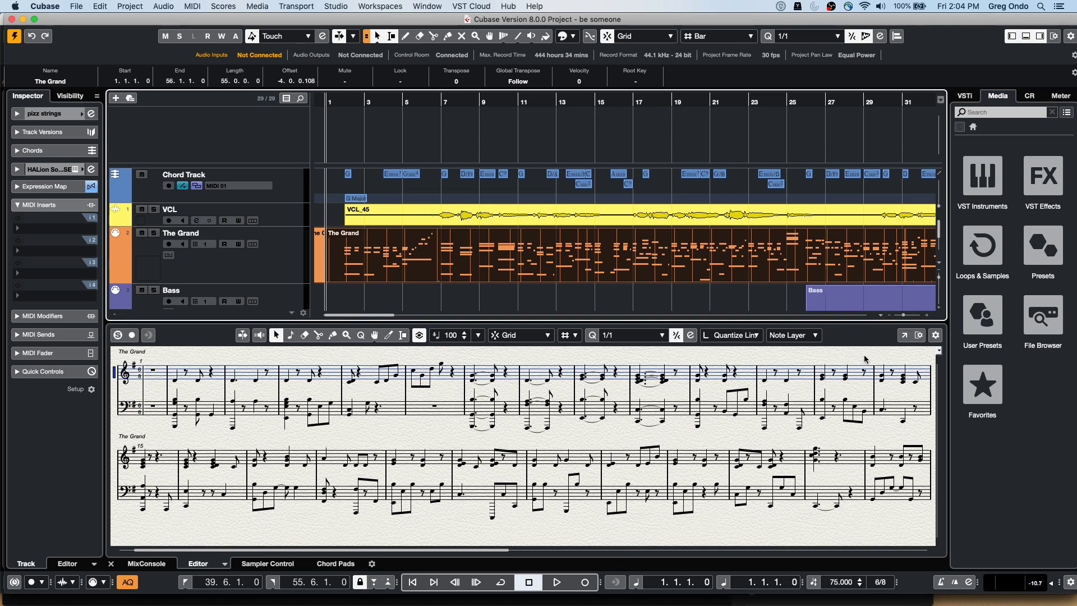
click(902, 336)
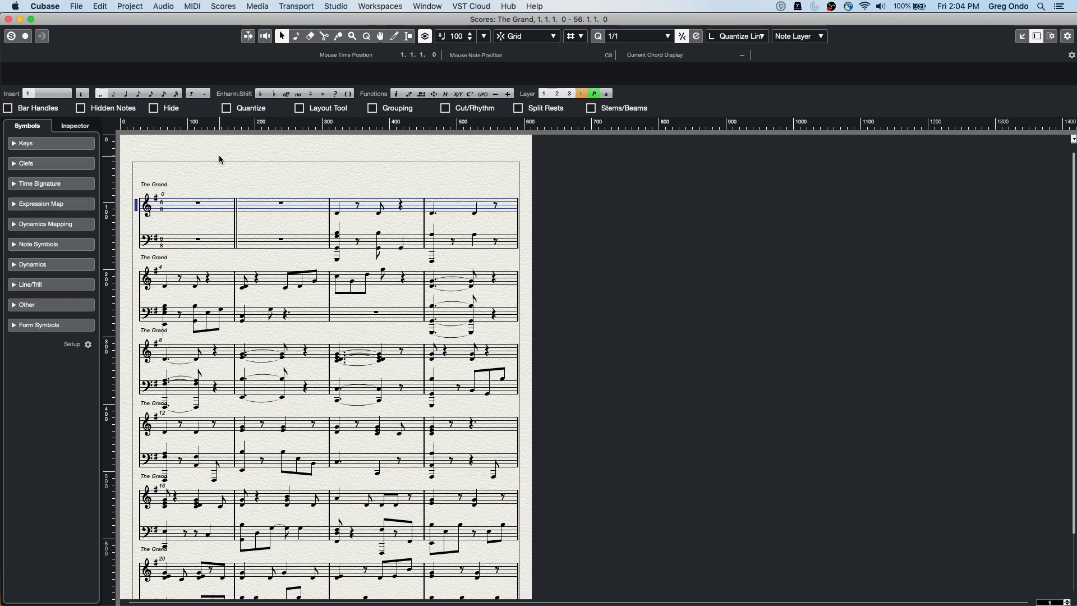
Show the chord track symbols (G, Emin7, Gsus4, D/F♯) above the Grand's piano staves
click(220, 6)
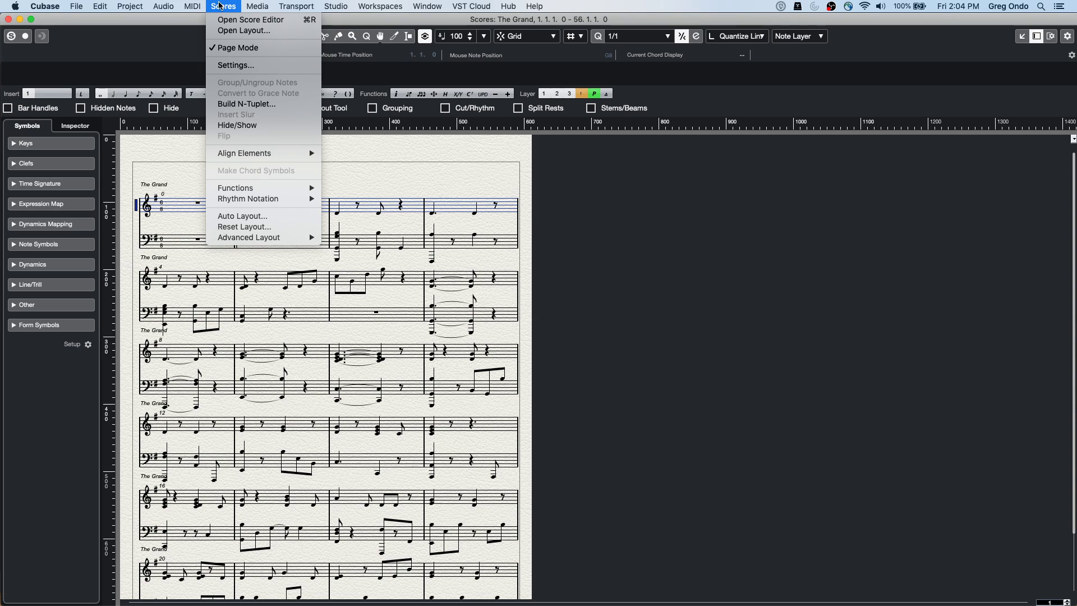
mouse_move(251, 236)
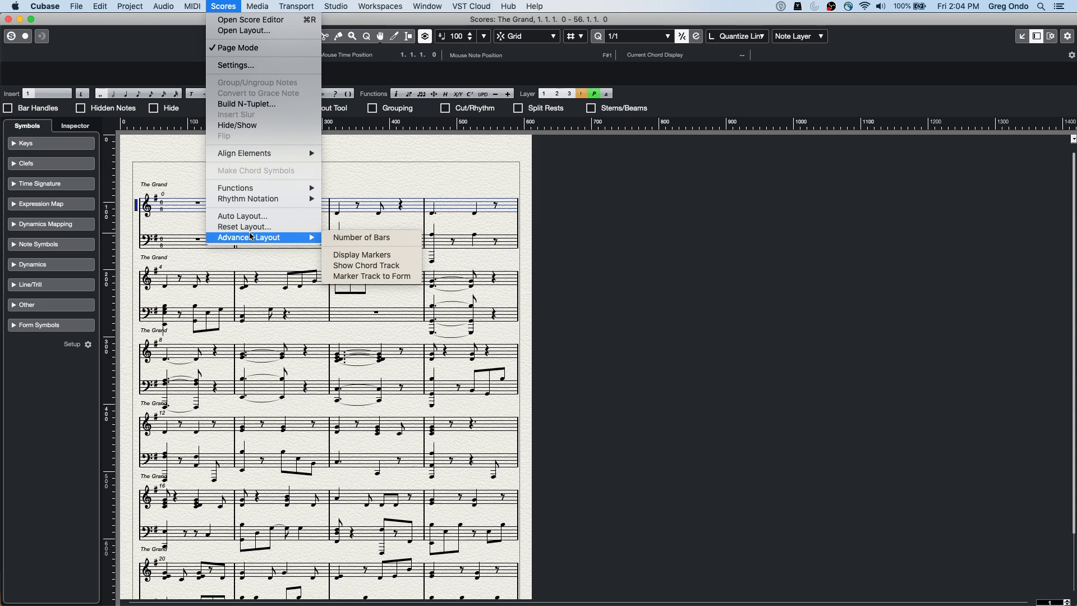
click(400, 267)
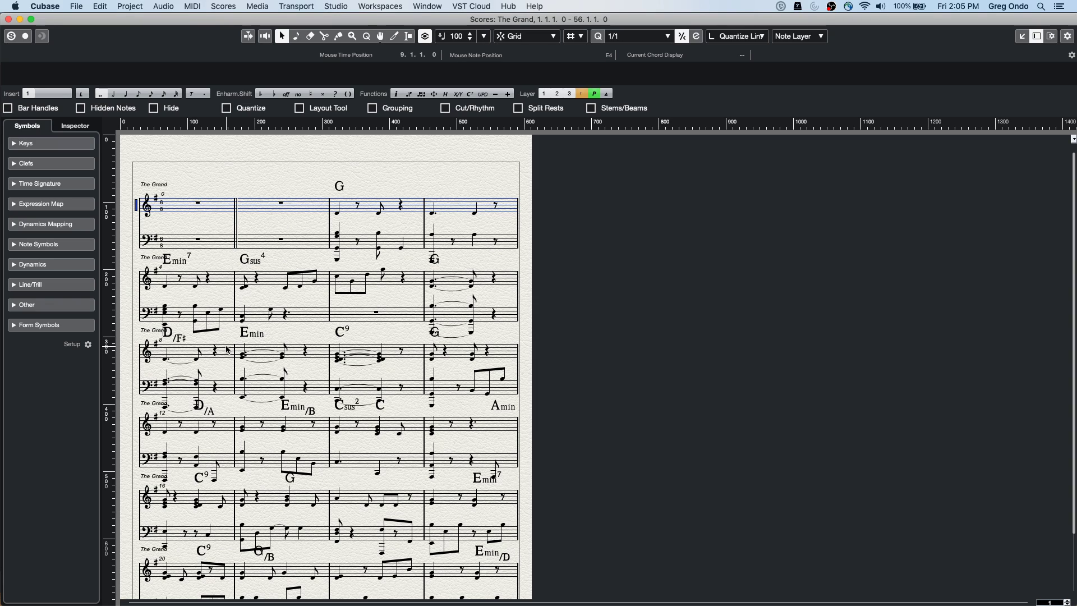
Close the score window and open the recent project comping-01.cpr
click(8, 20)
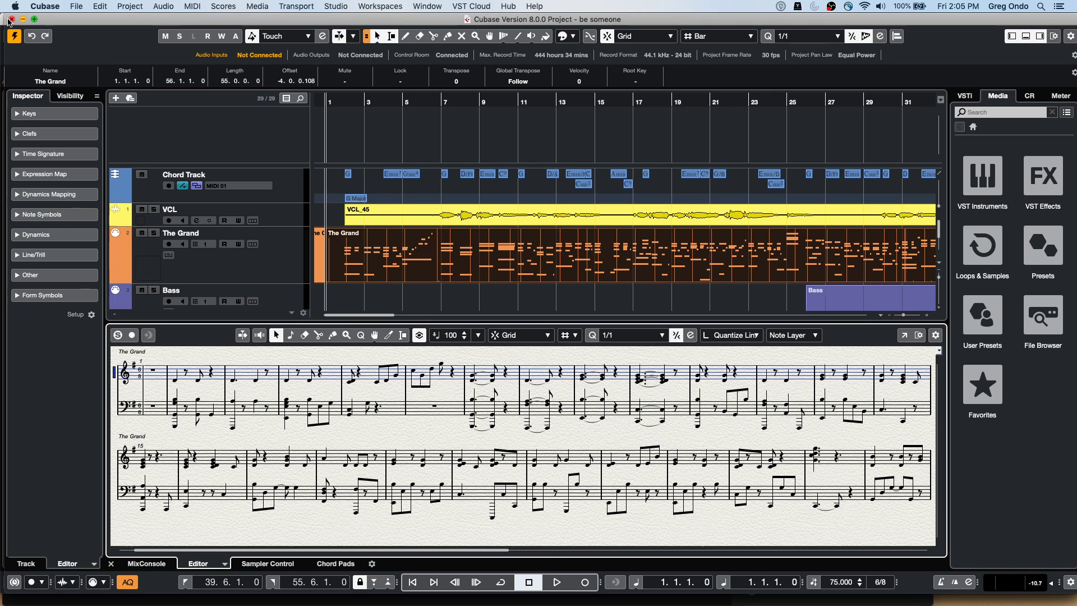
click(76, 6)
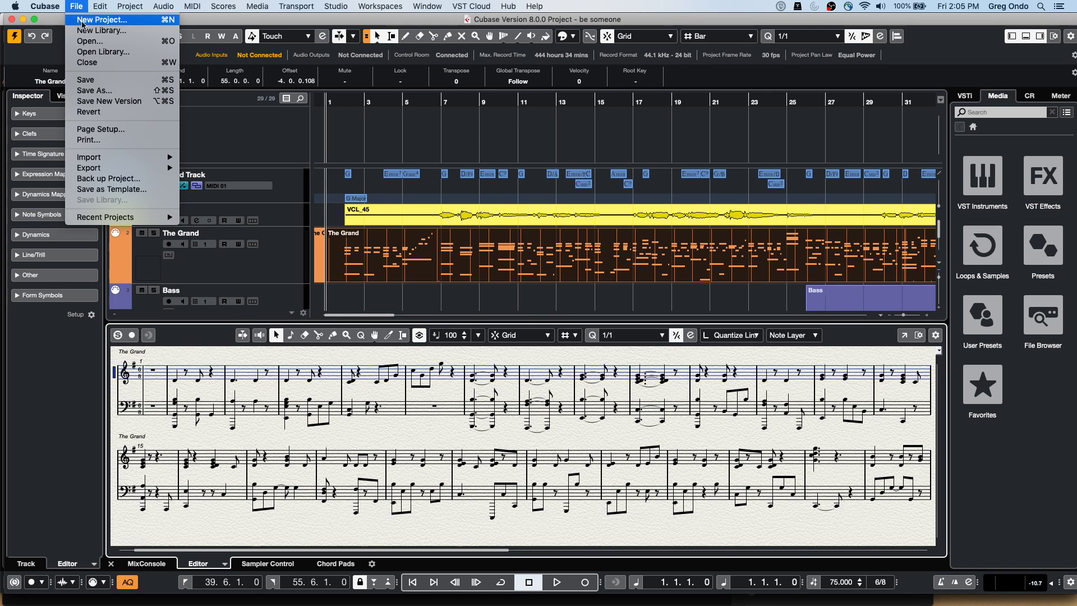
mouse_move(114, 219)
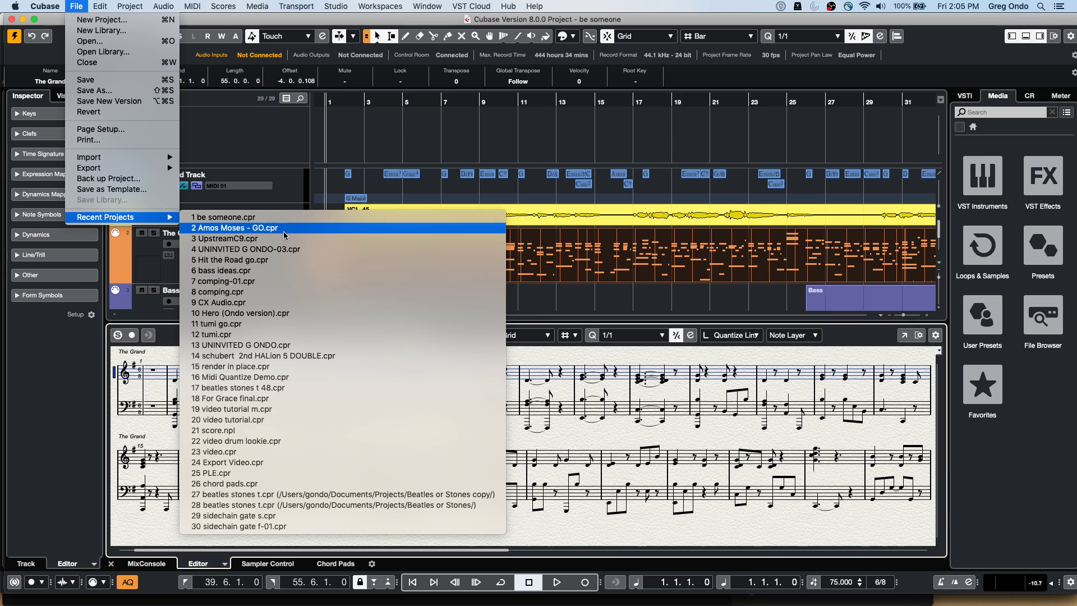
click(283, 281)
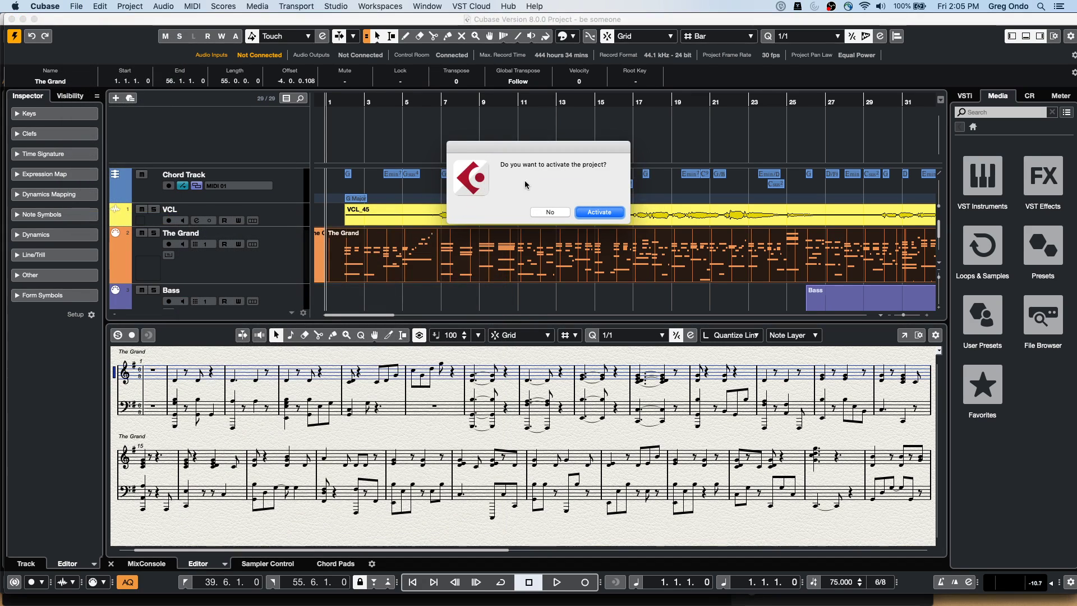
Activate comping-01 and dismiss the missing plug-in and missing files warnings
click(606, 212)
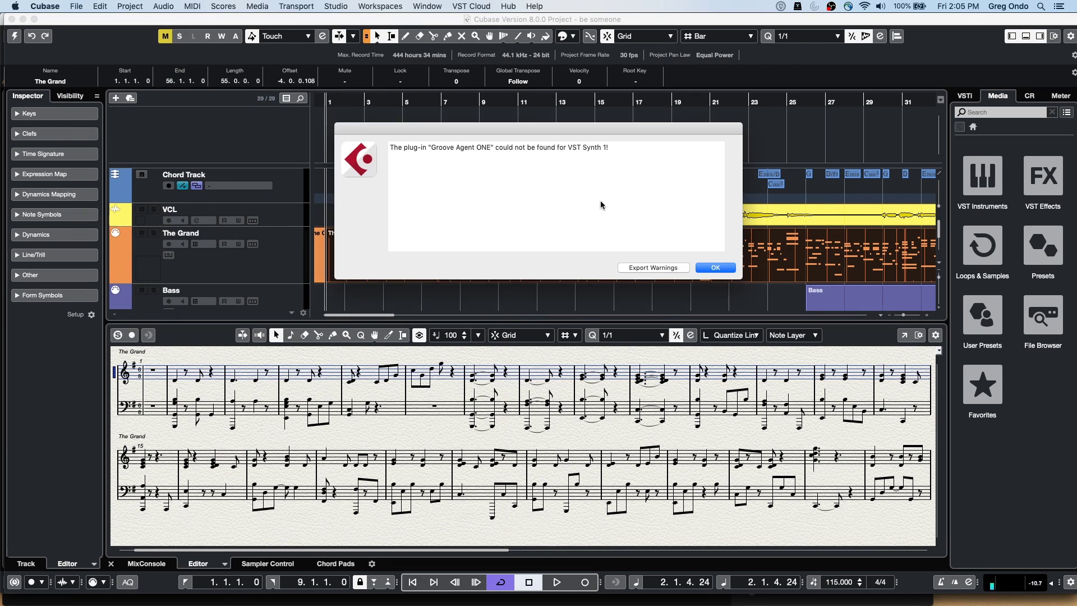
click(715, 268)
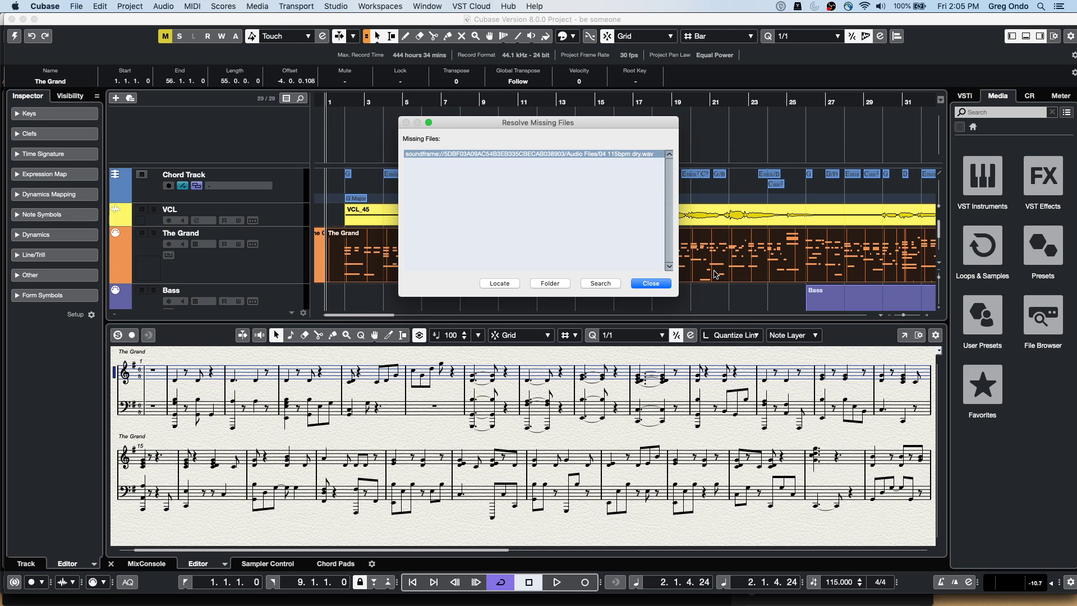
click(651, 283)
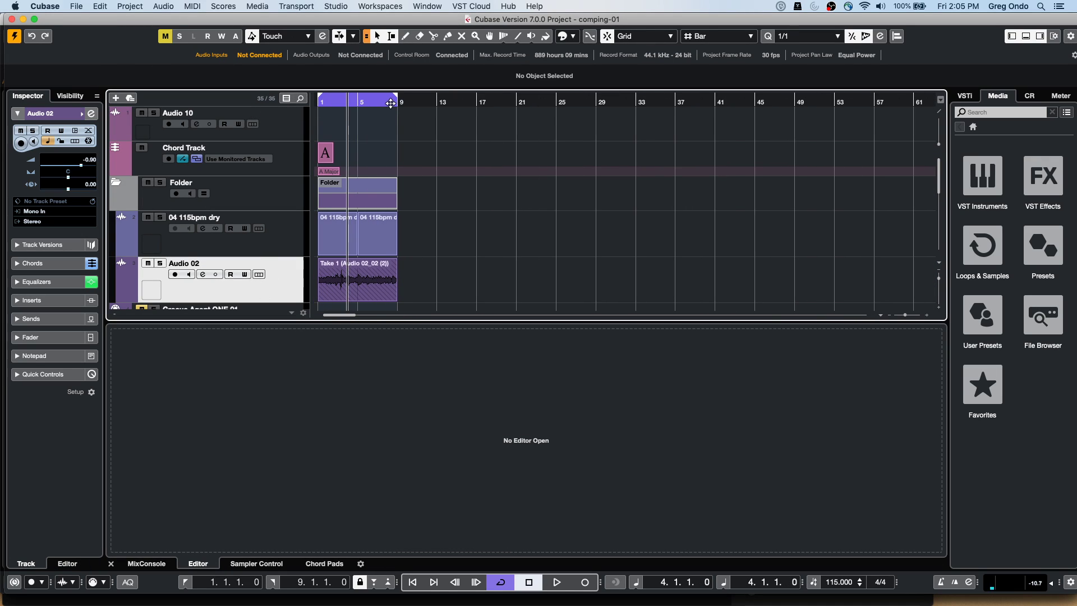
Zoom in on the first bars, show Audio 02's take lanes and switch to the Comp tool
key(h)
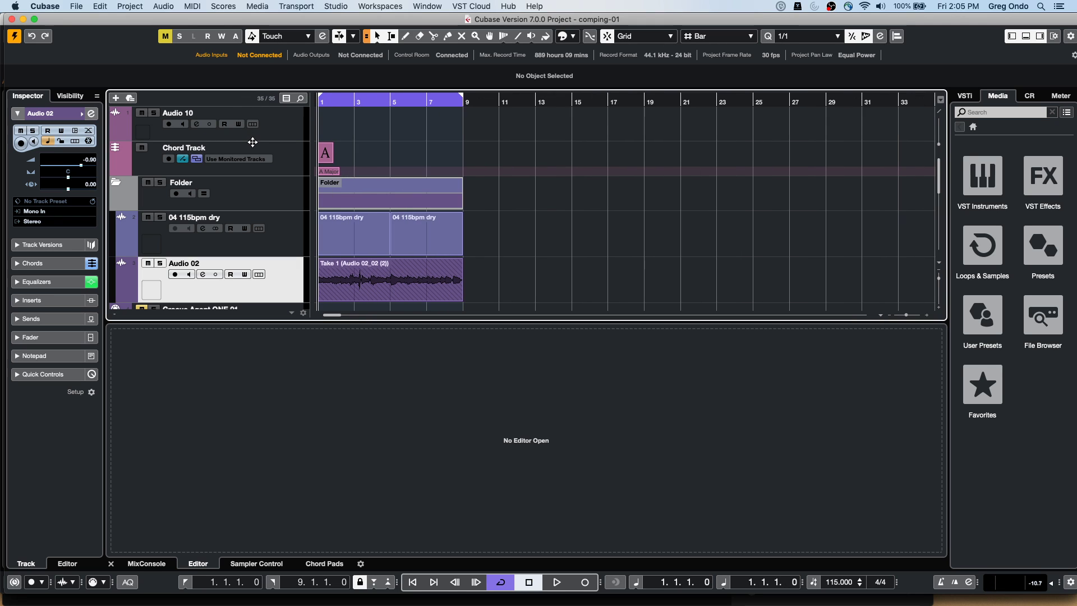
click(259, 275)
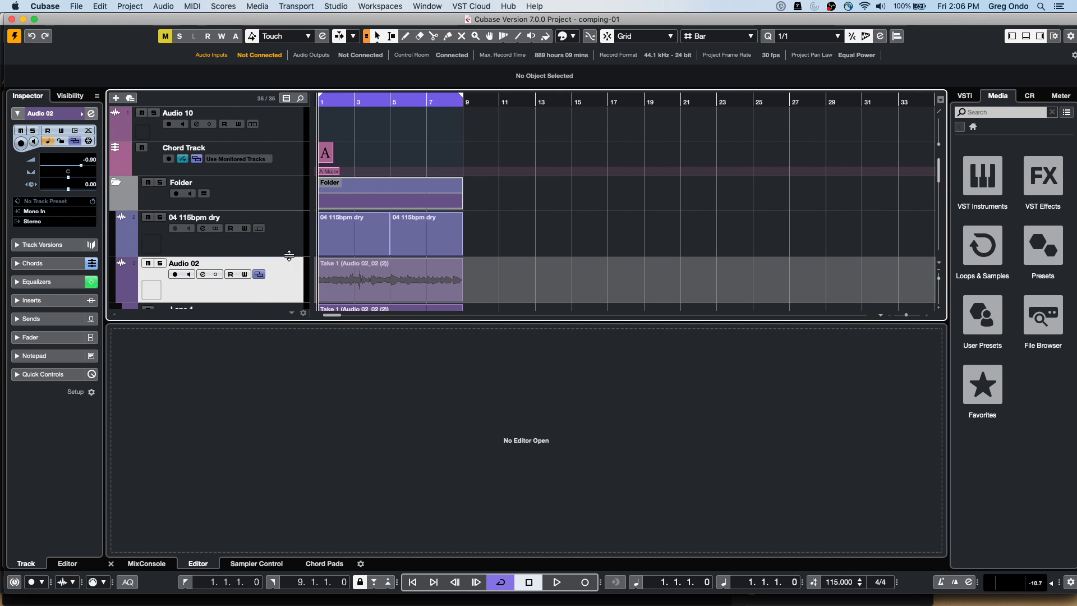
scroll(579, 209, down, 2)
scroll(579, 209, down, 4)
scroll(579, 214, up, 2)
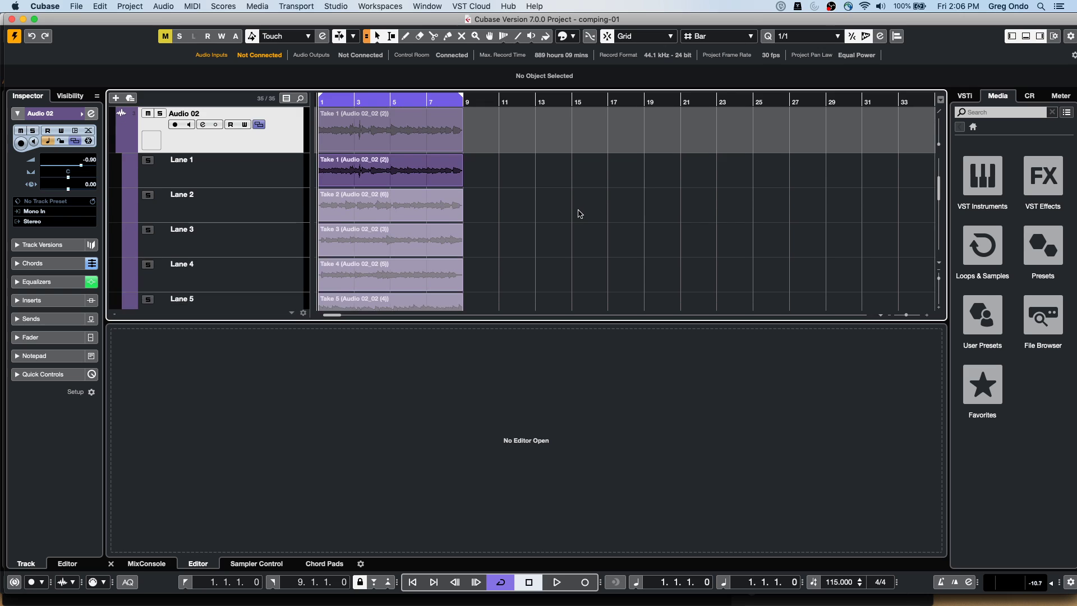
right_click(348, 208)
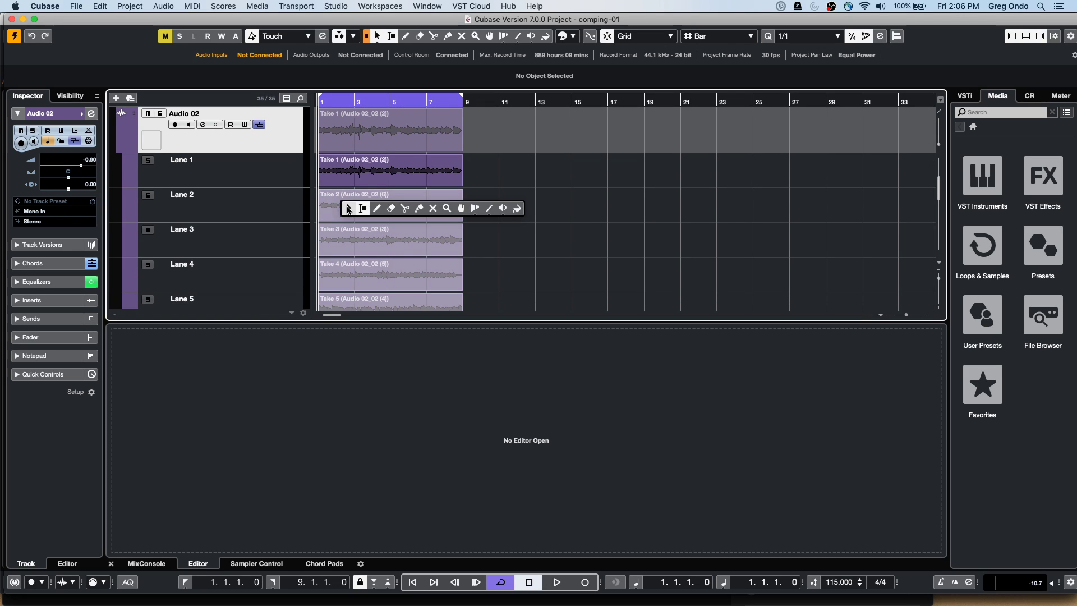
click(461, 209)
Build a rough comp: Take 4 at bars 5–6, Take 3 at 7–9, Take 6 at 3–5, Take 2 first bar
drag(338, 210, 398, 207)
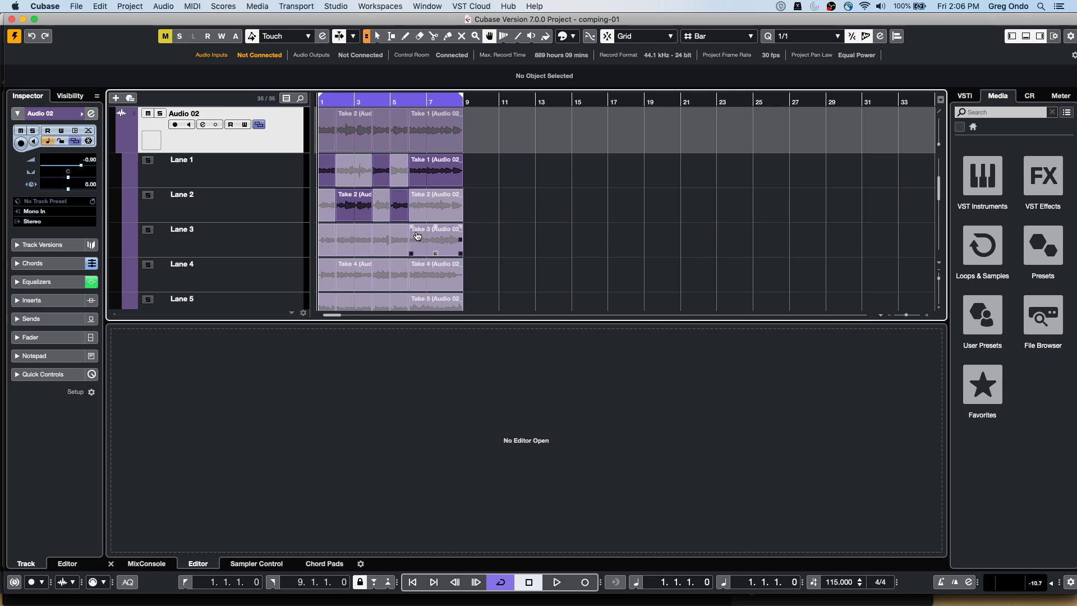
click(393, 277)
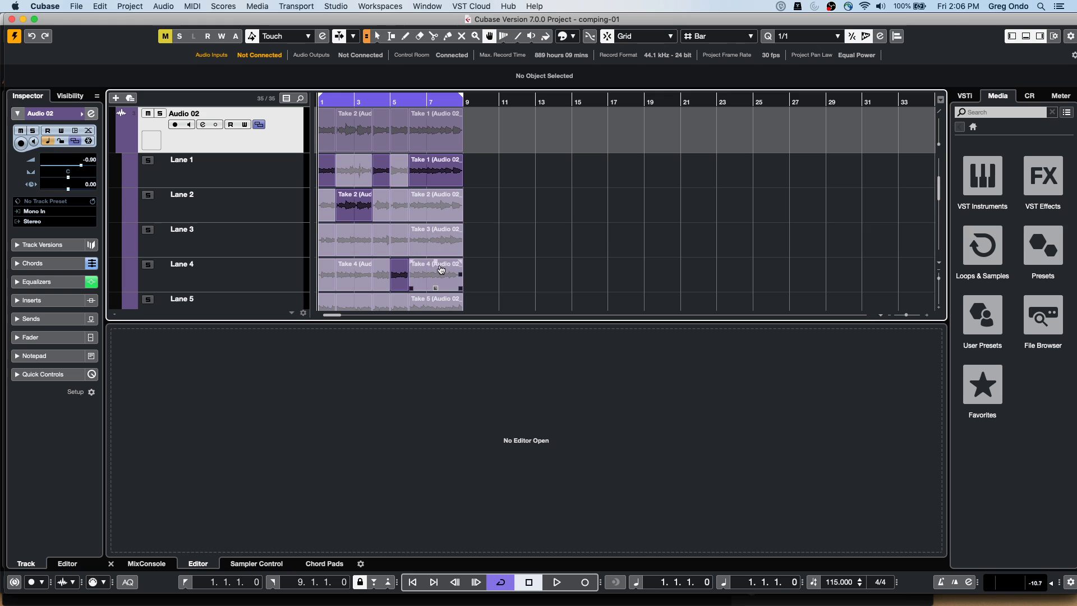
click(446, 241)
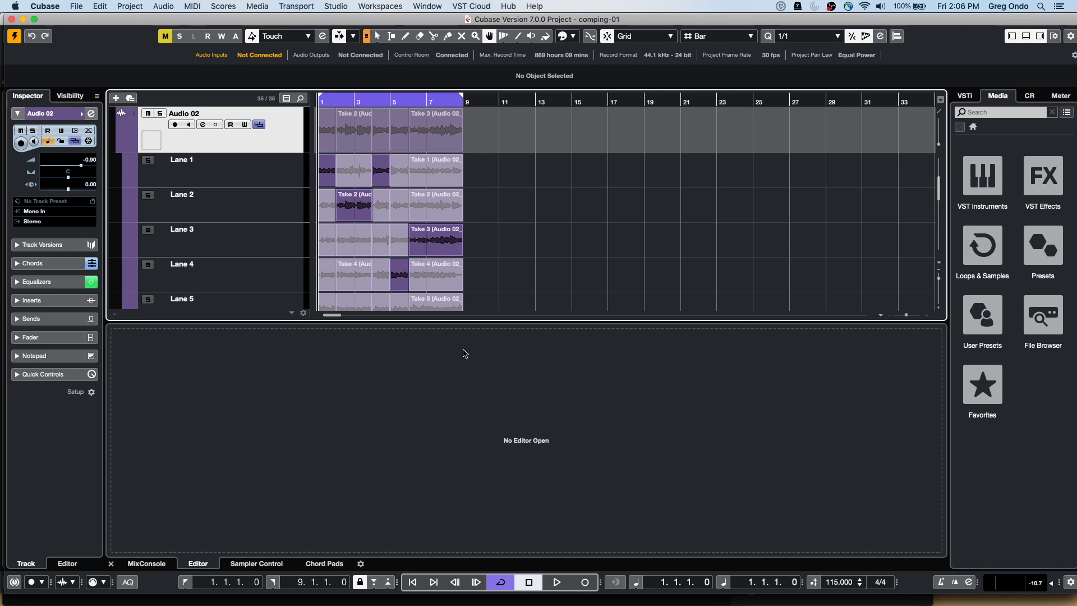
click(1024, 37)
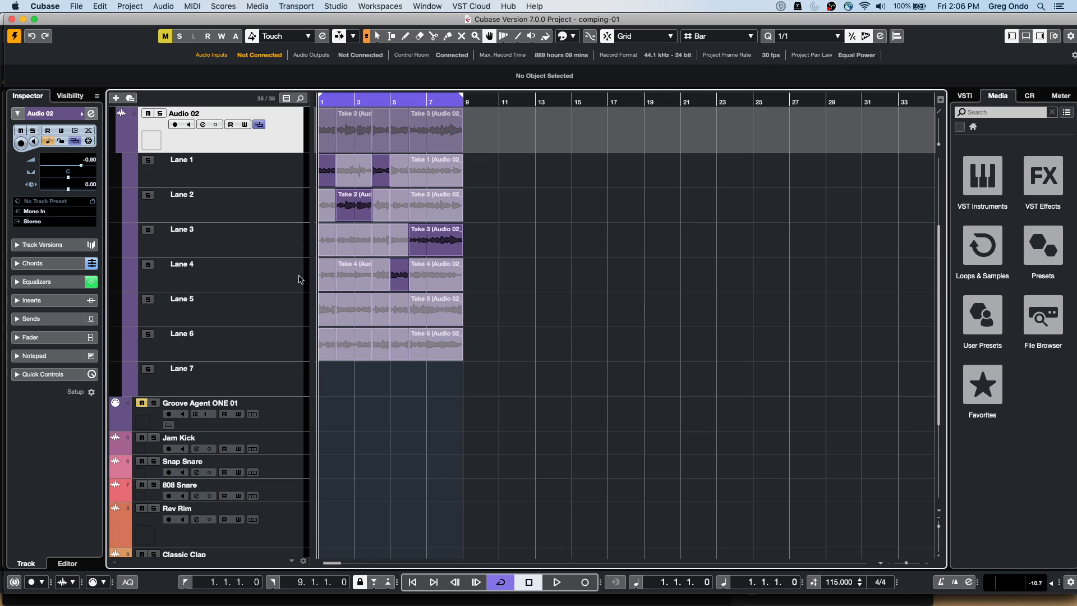
click(363, 340)
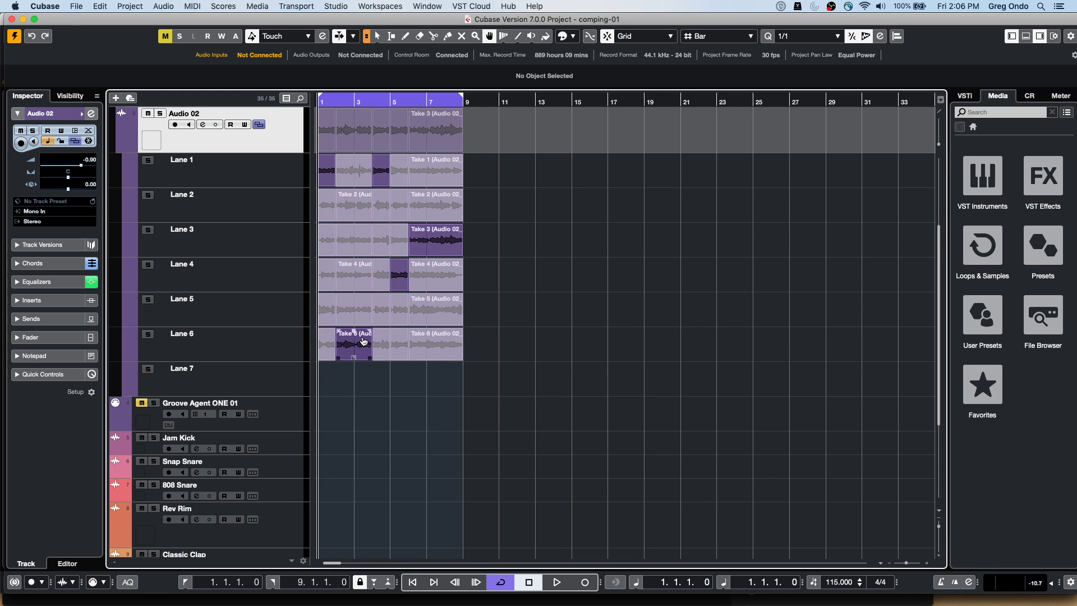
click(328, 271)
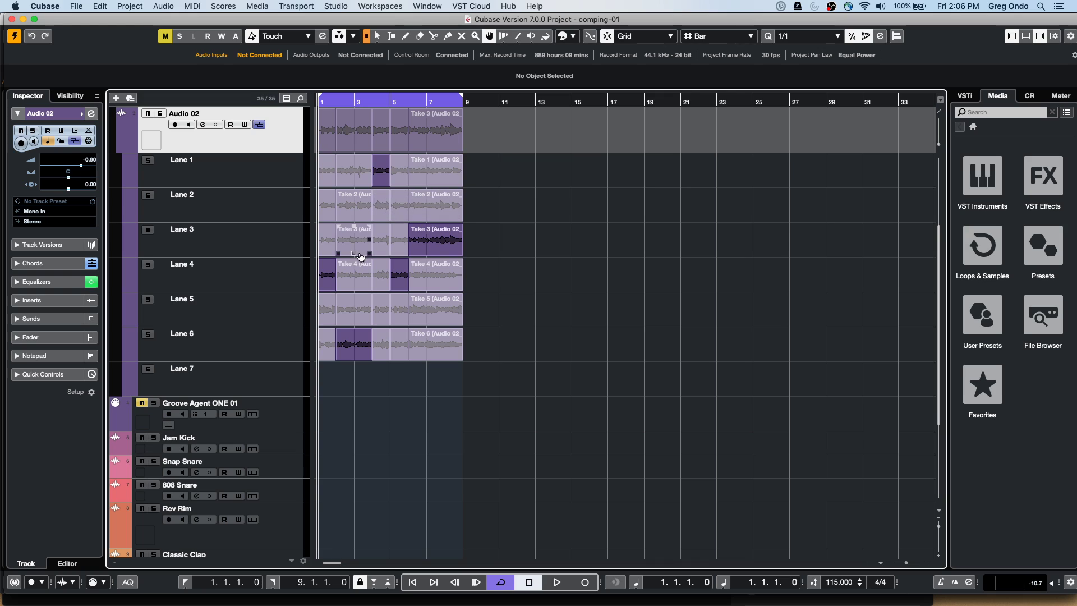
click(327, 202)
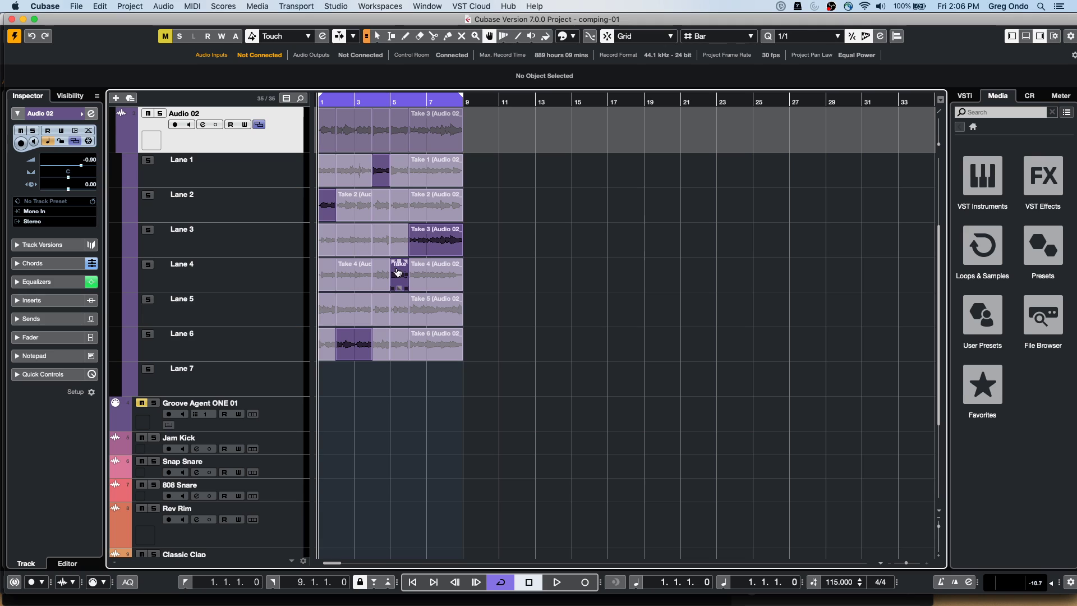
Undo the last take choice and loop bar 5, comparing Lane 2's and Lane 3's takes
key(super+z)
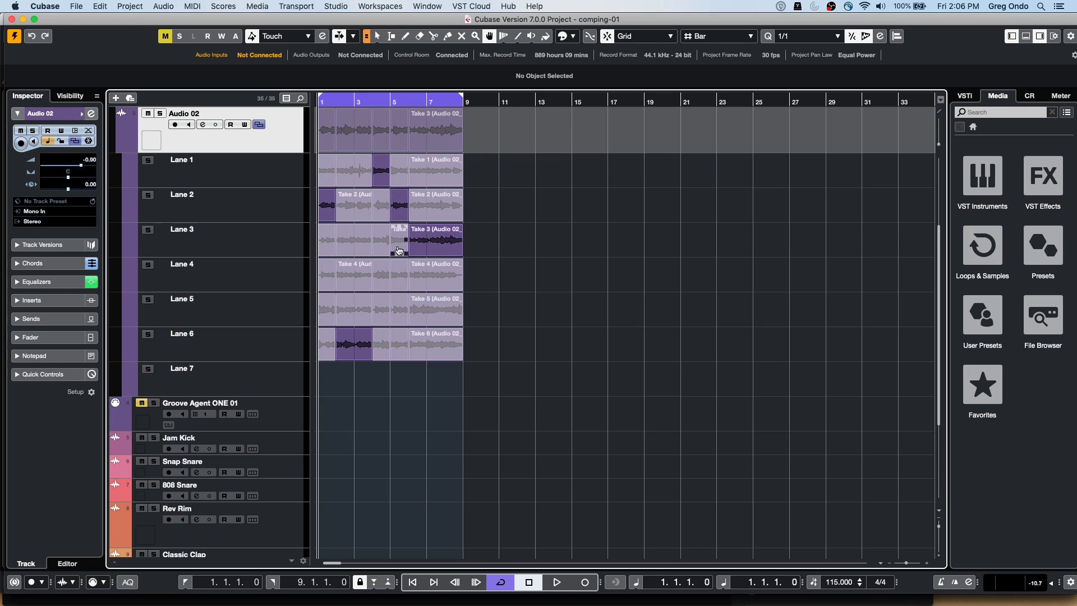
key(1)
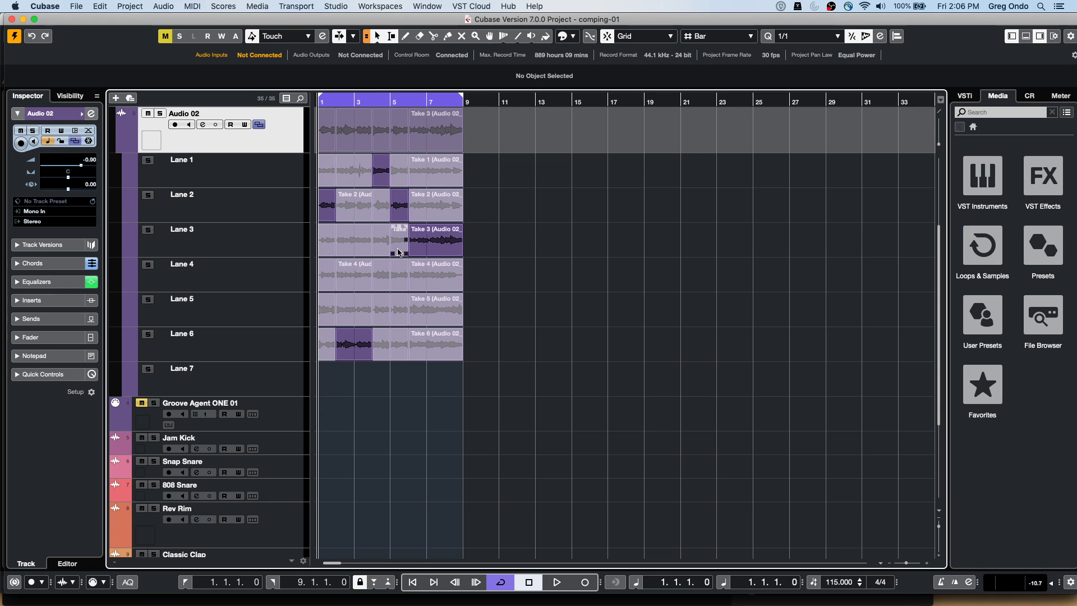
click(401, 210)
key(p)
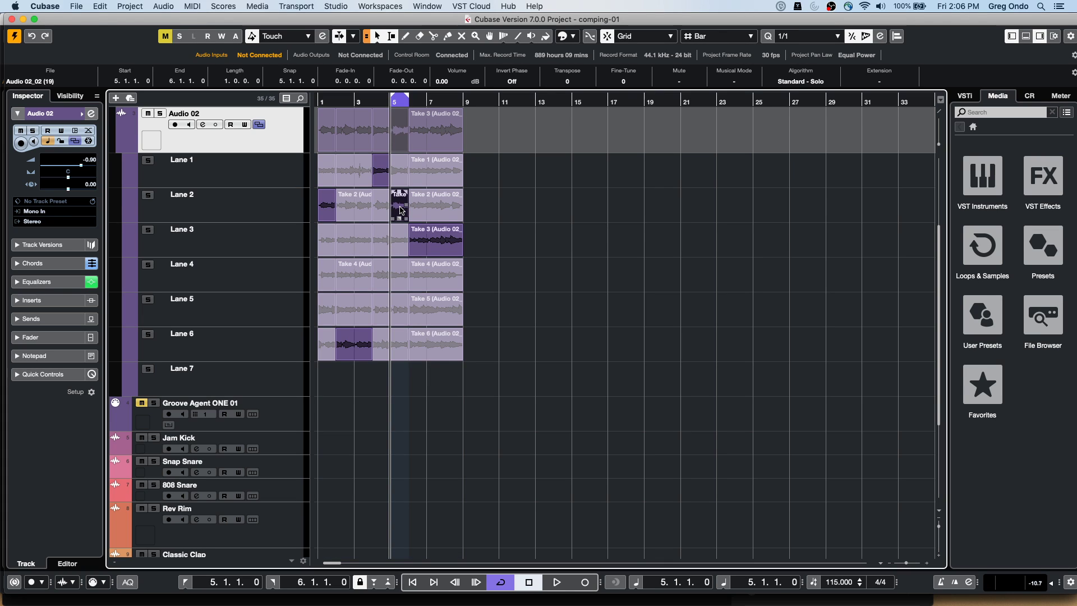
key(space)
click(398, 236)
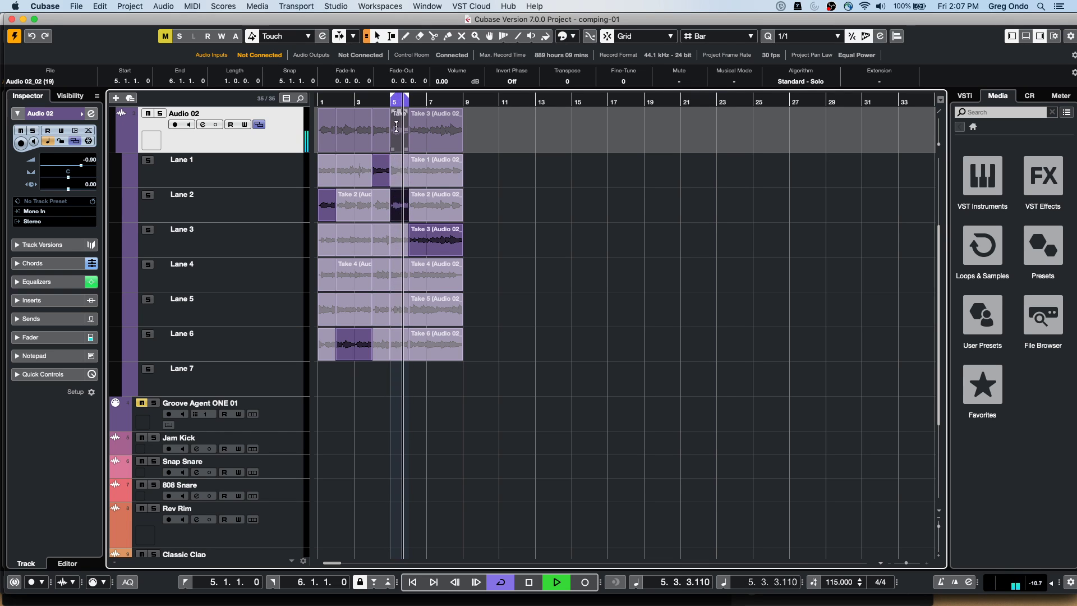
key(space)
click(402, 217)
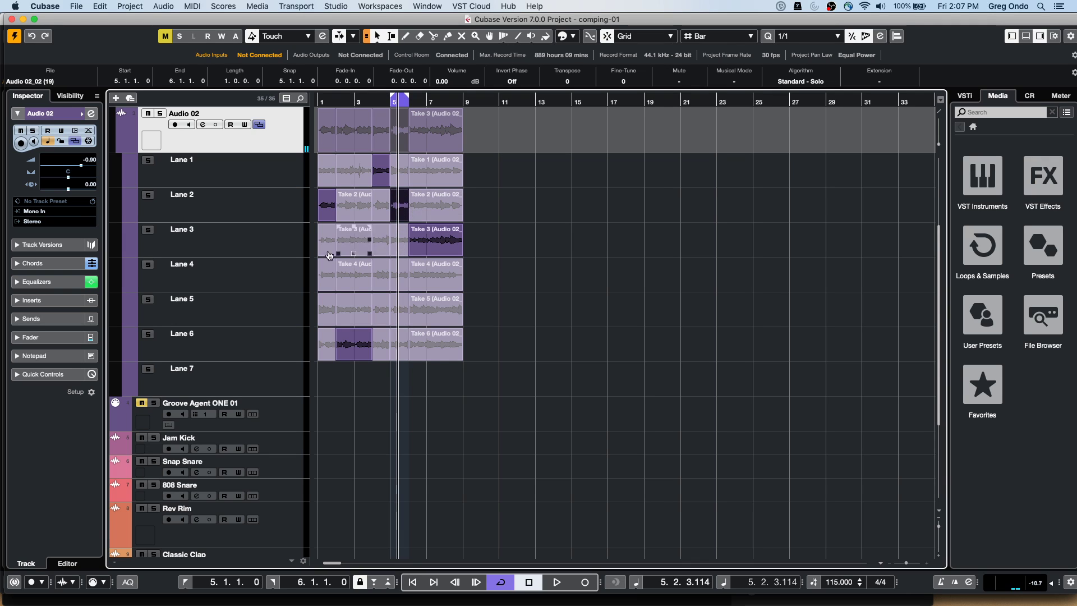
With the Comp tool, try Lanes 3 and 4 at bar 5 and settle on Lane 2's take
right_click(393, 241)
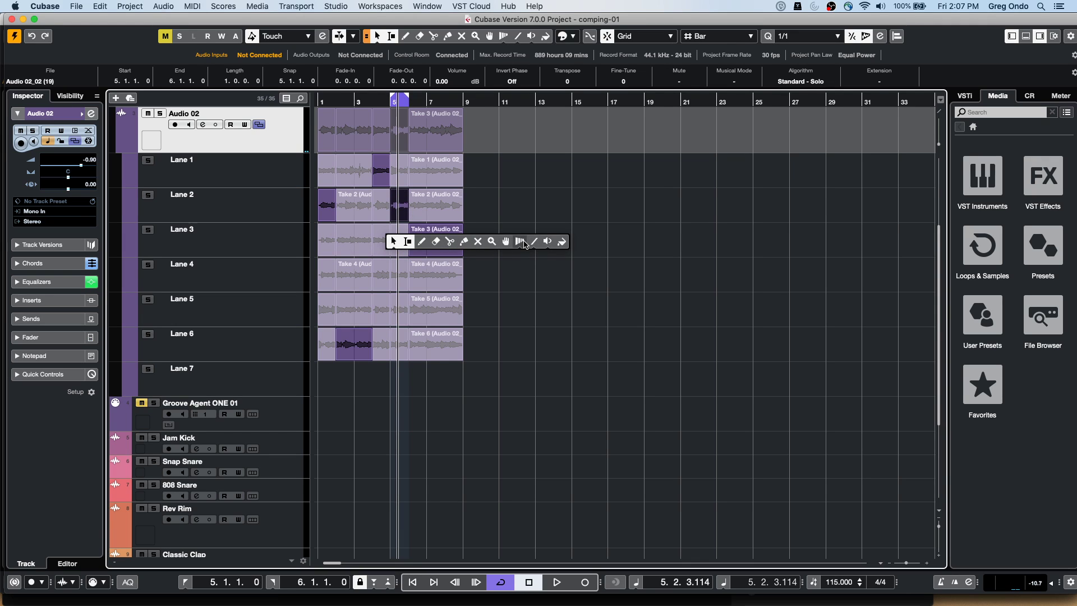
click(505, 241)
click(401, 241)
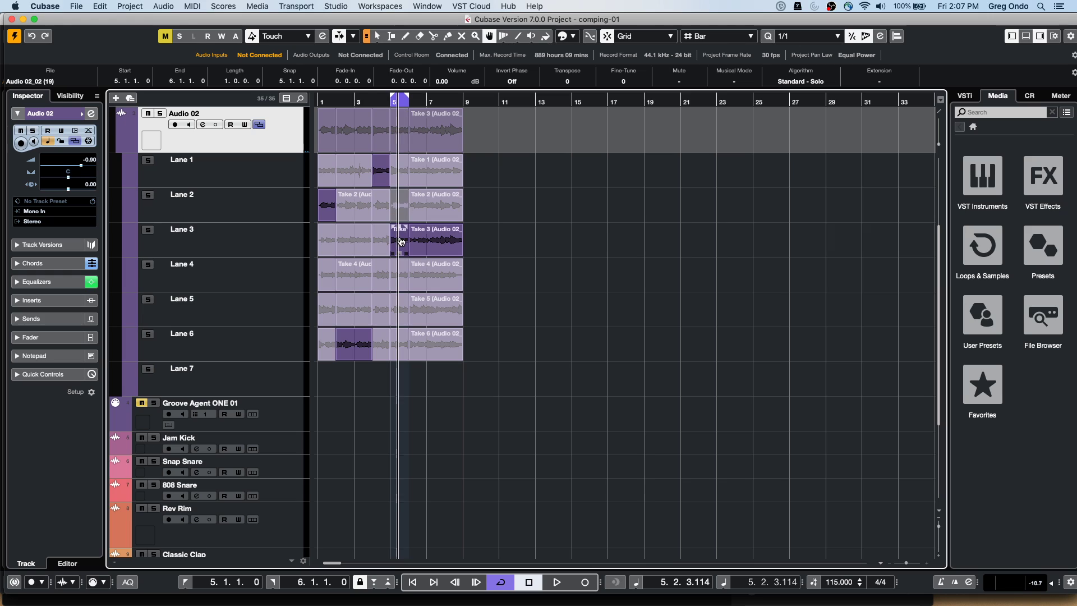
click(399, 276)
click(402, 209)
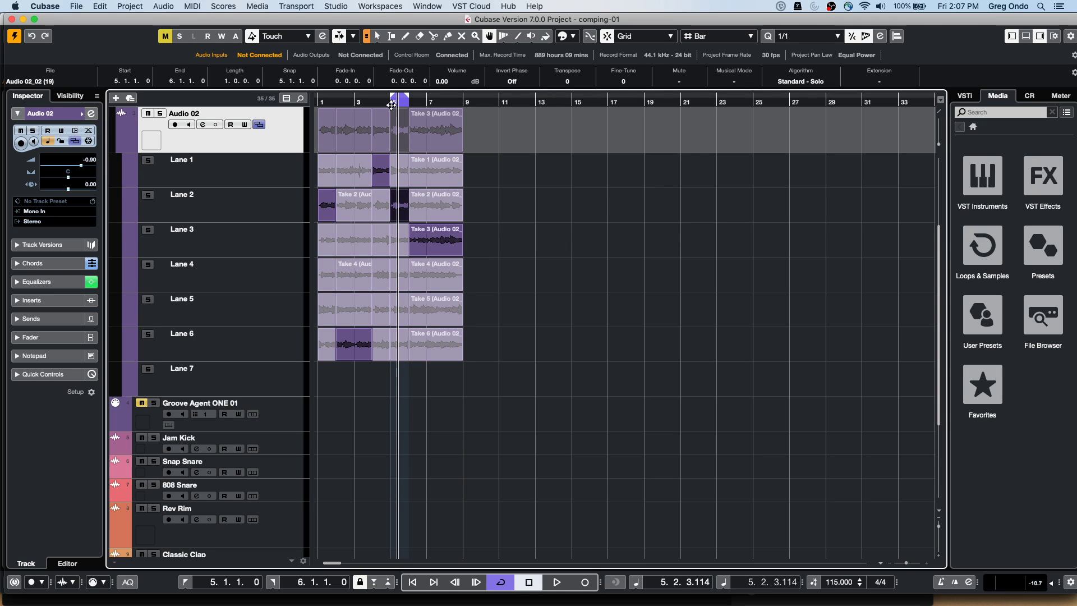
click(400, 214)
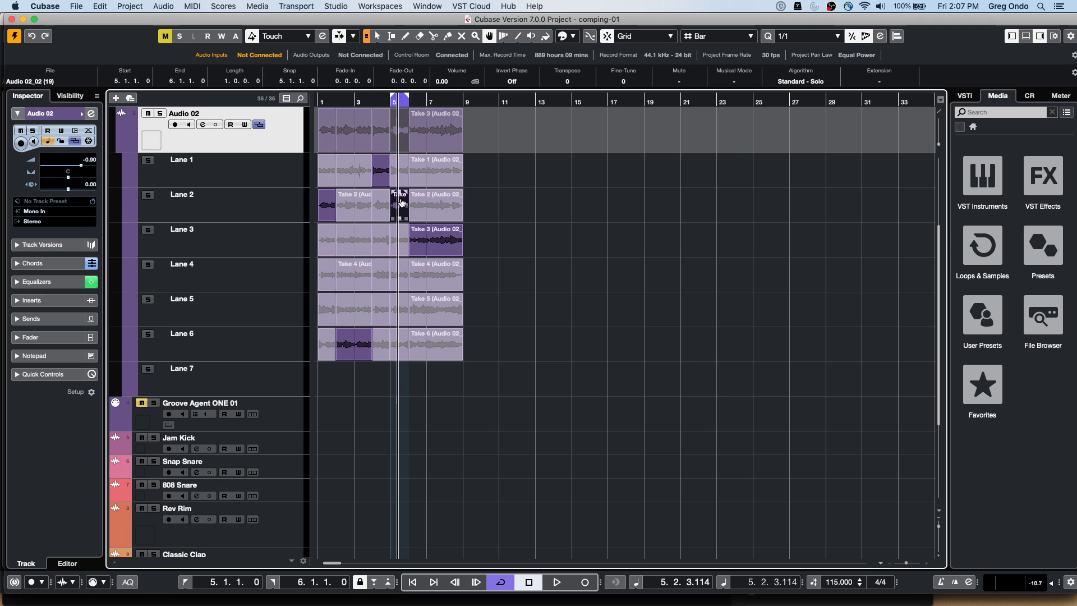
click(377, 101)
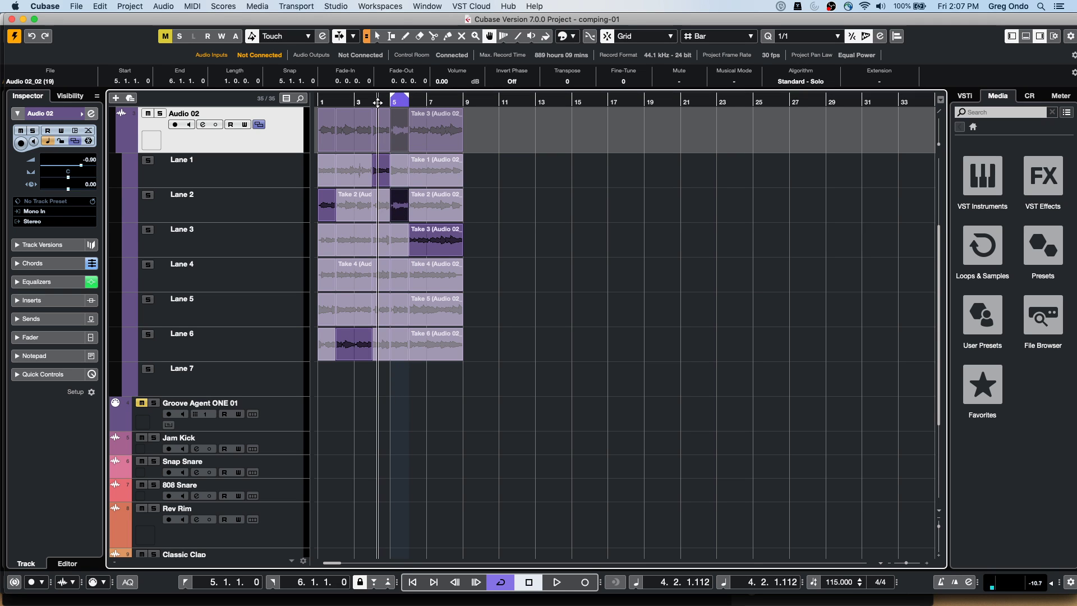
Set the cycle range to bars 4–5 from Lane 1's bar-4 take and switch to the Comp tool
scroll(377, 121, up, 4)
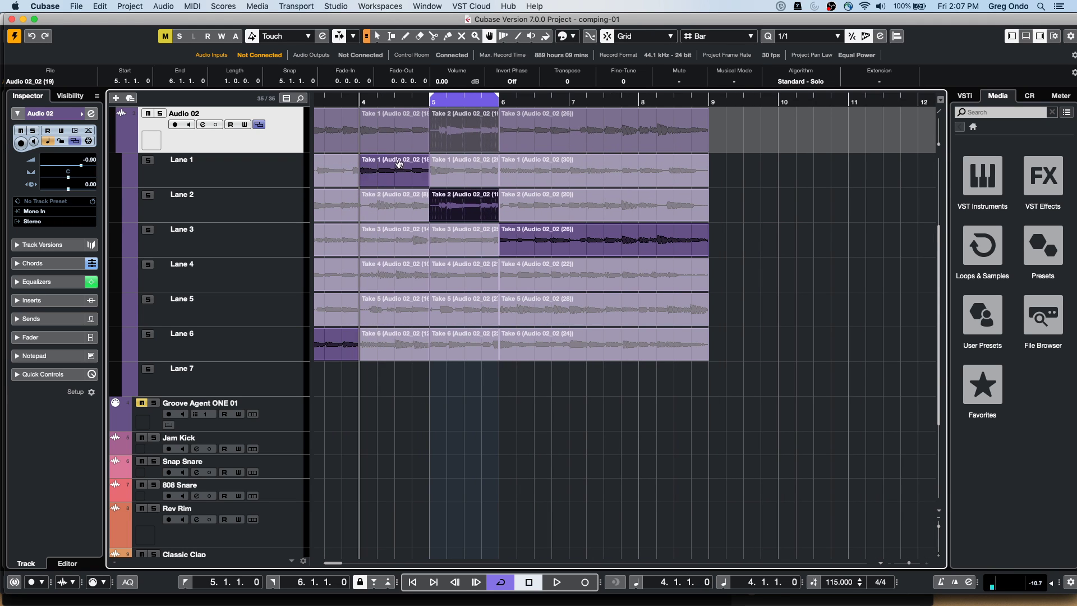
right_click(456, 205)
click(456, 204)
click(386, 185)
click(404, 179)
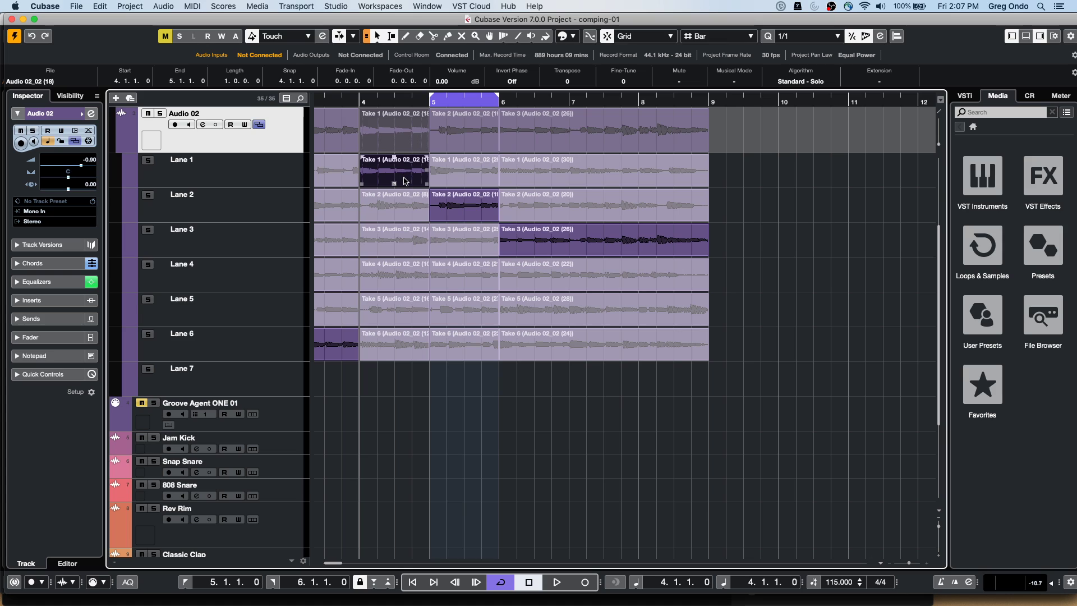
key(p)
click(461, 199)
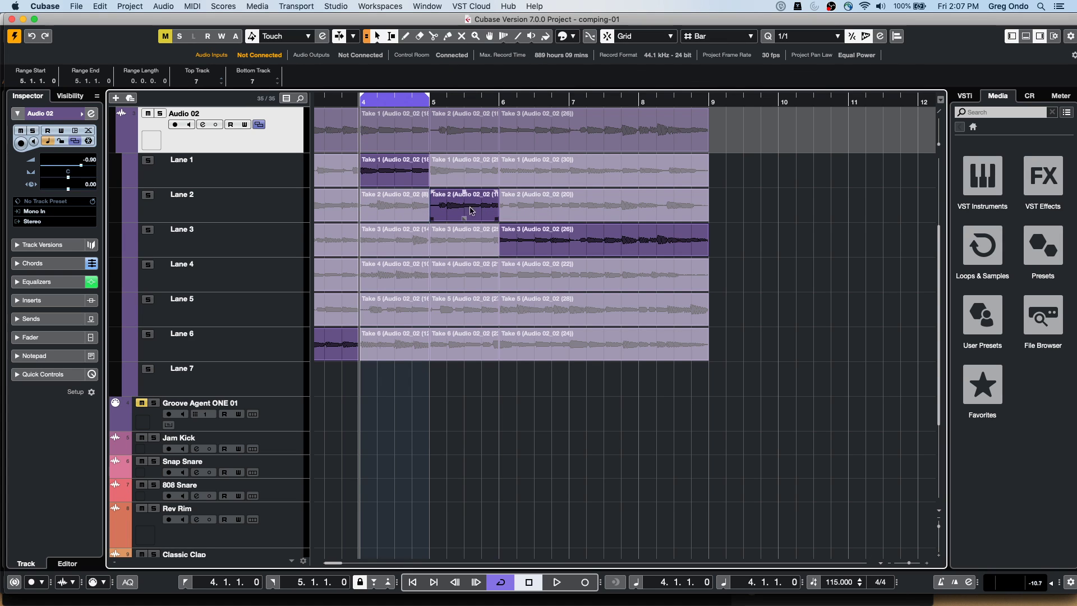
click(394, 178)
right_click(395, 178)
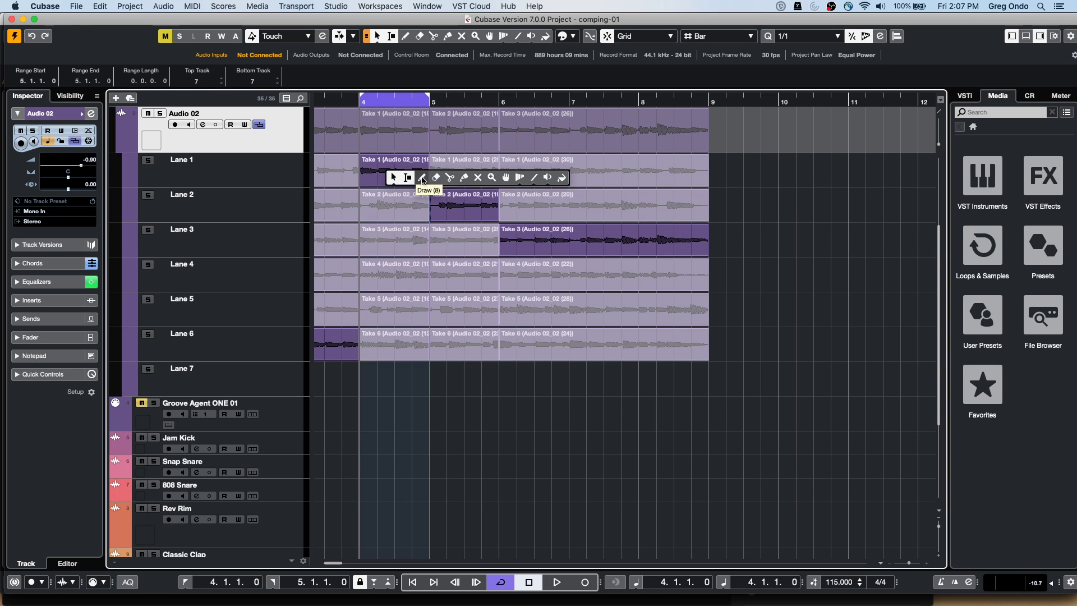
click(506, 179)
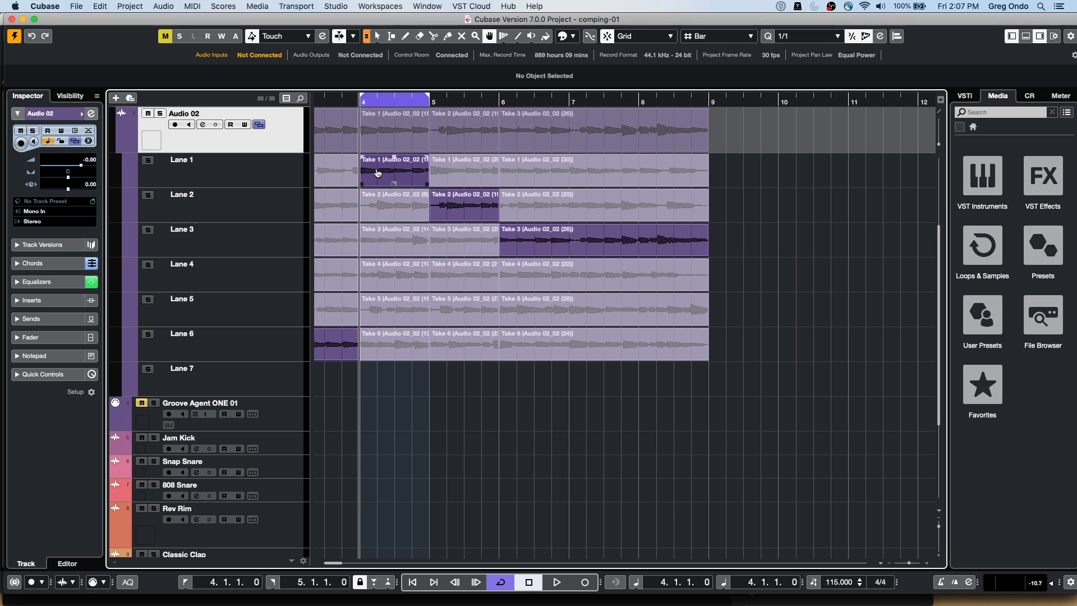
Audition each lane's take, Lanes 1 through 6, at bar 4
click(371, 174)
click(372, 201)
click(369, 241)
click(371, 279)
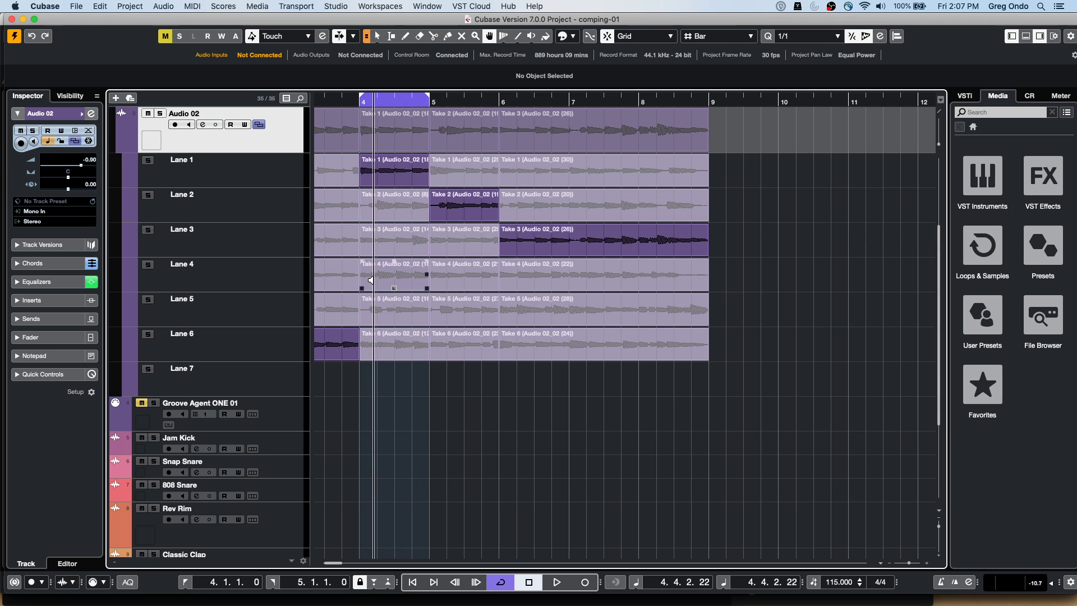
click(372, 292)
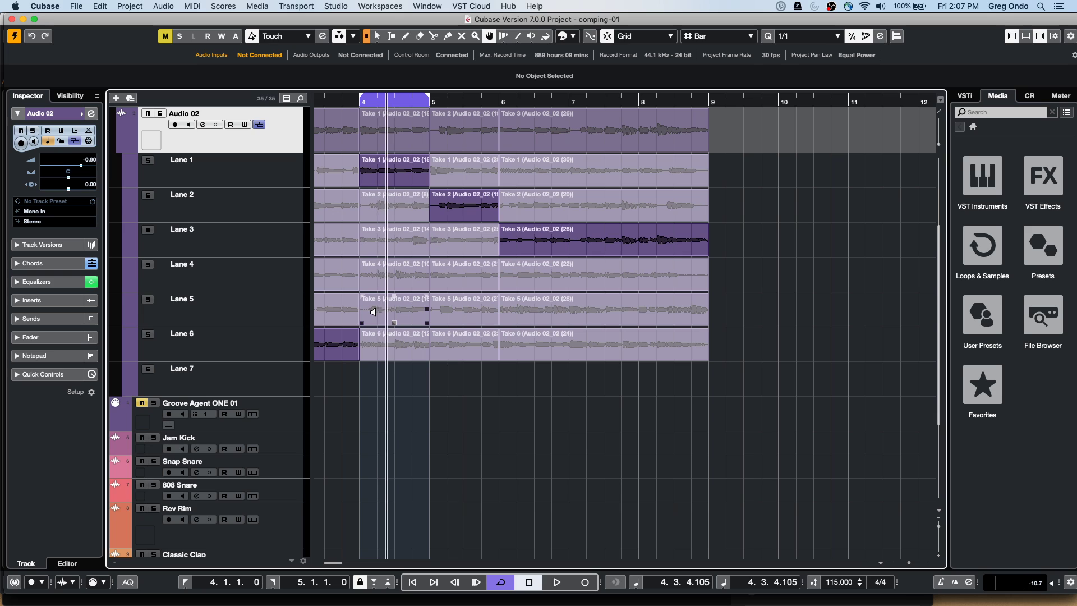
click(371, 345)
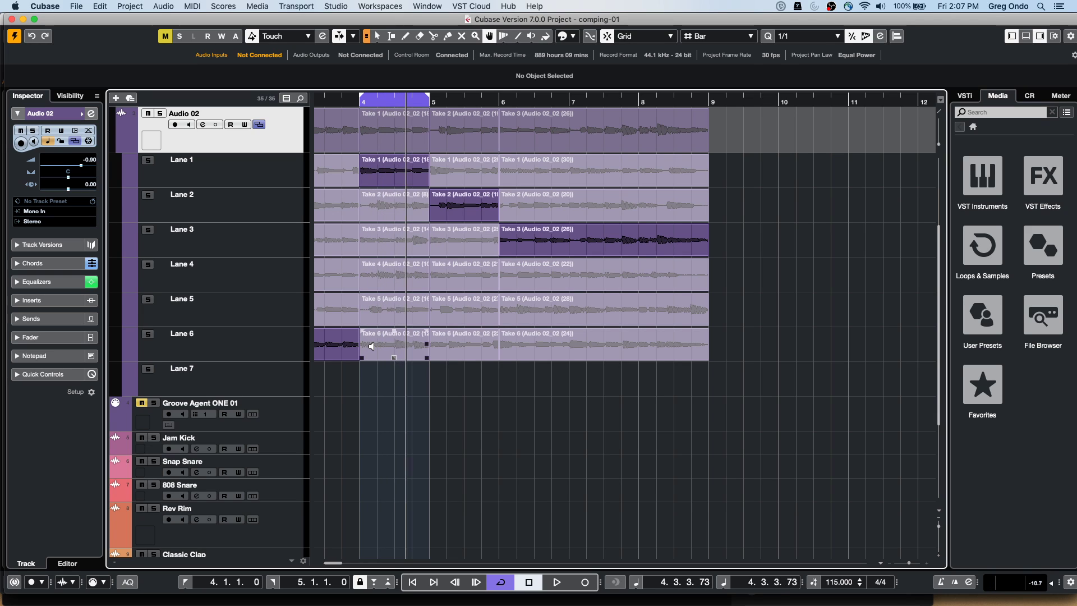
click(381, 308)
click(379, 282)
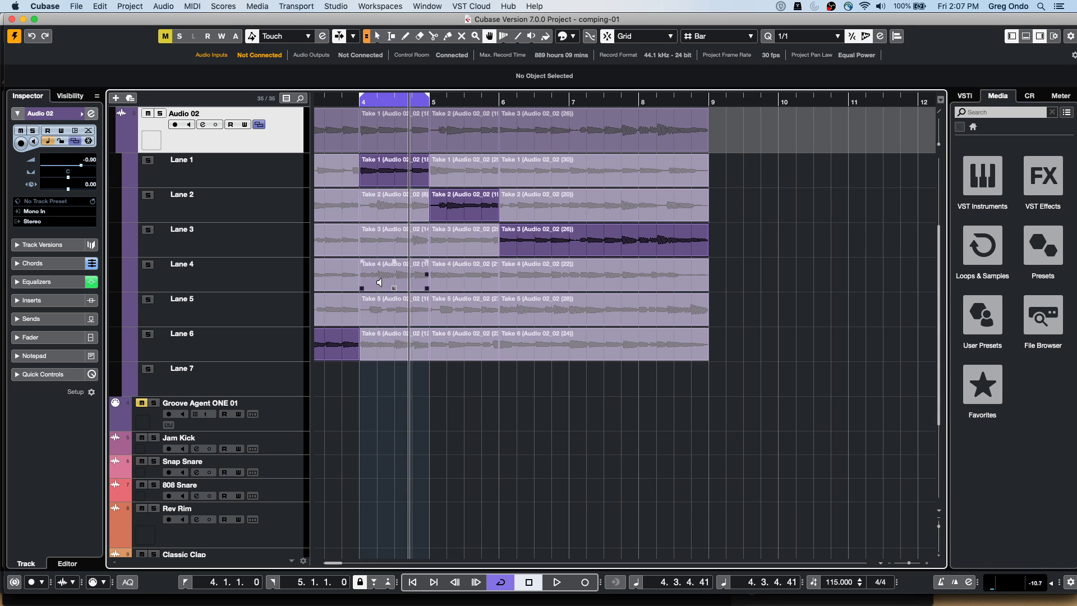
Try Lane 4's take at bar 4, then re-audition and settle on Lane 3's take
click(384, 279)
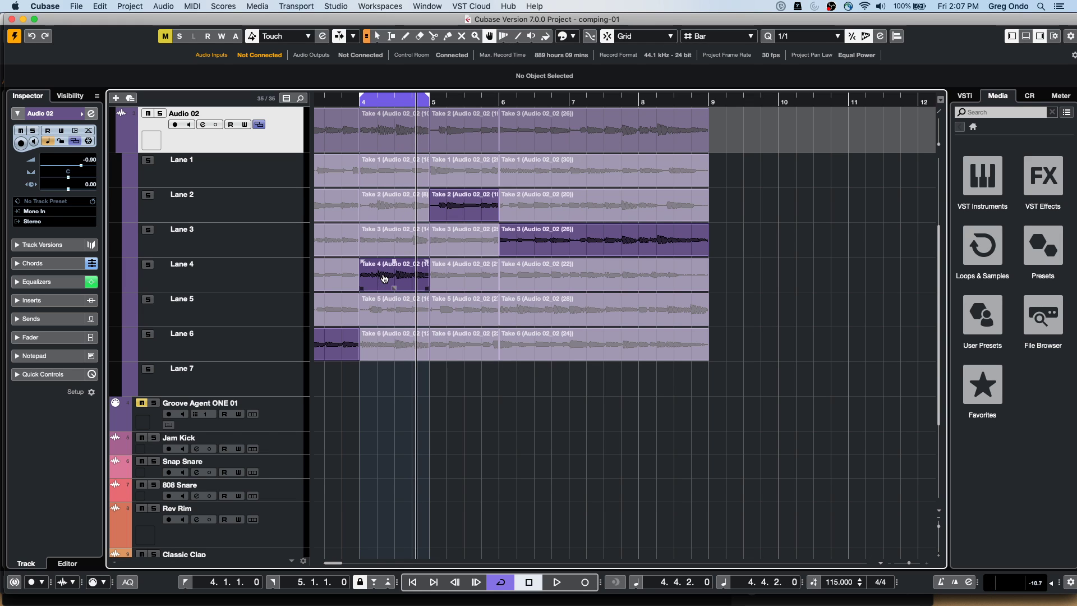
click(377, 234)
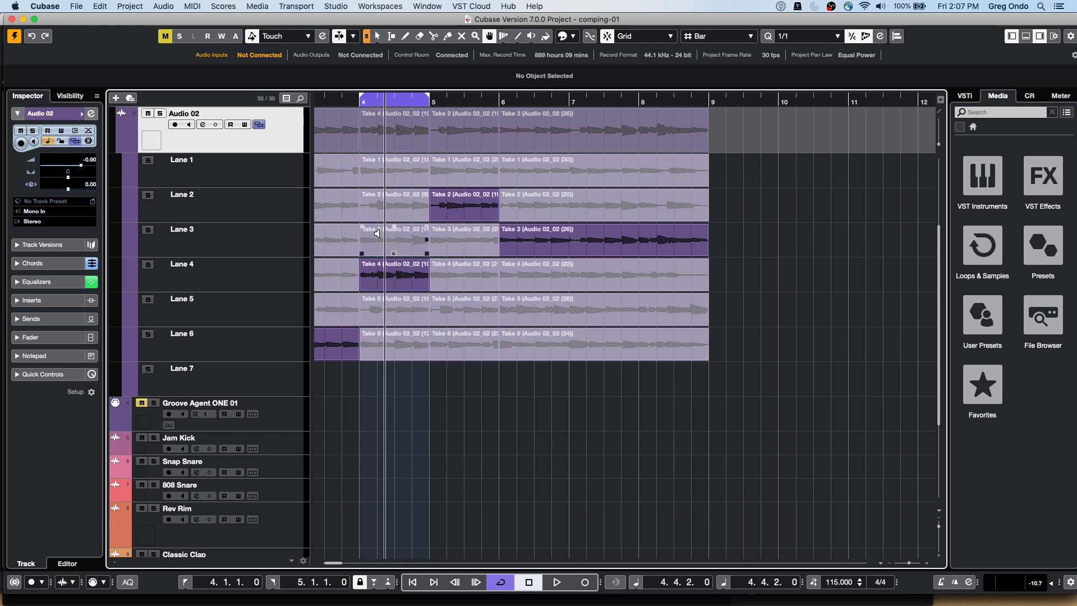
click(371, 197)
click(371, 172)
click(365, 238)
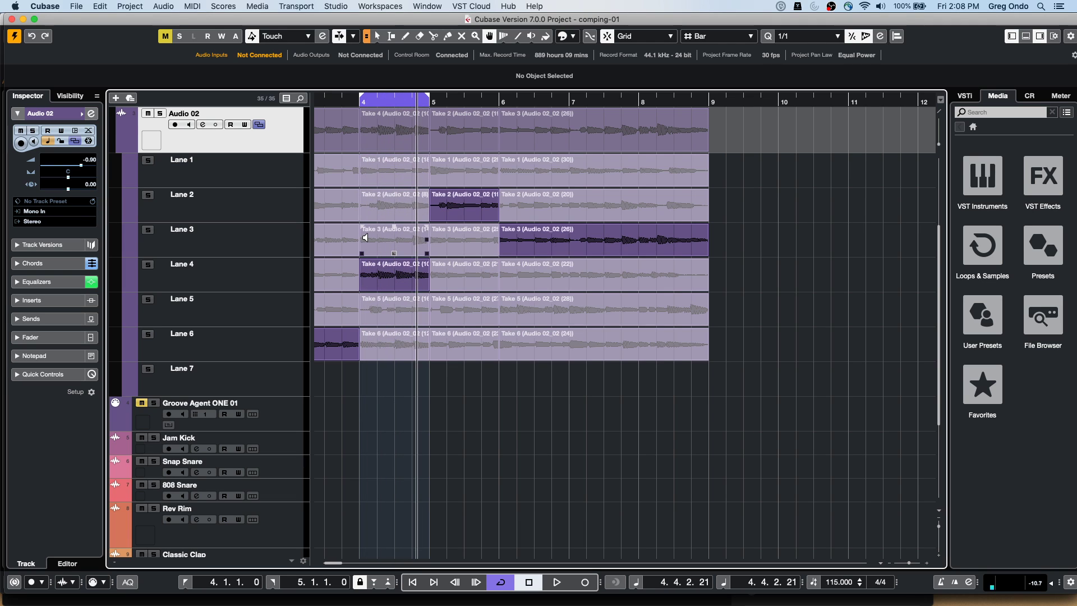
click(379, 239)
click(344, 282)
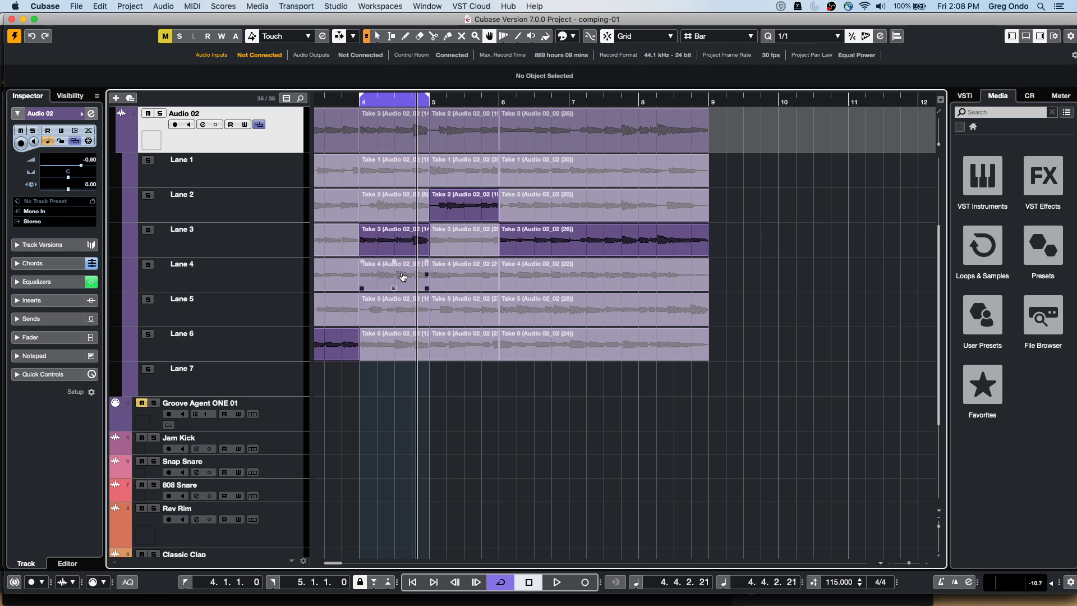
click(395, 252)
drag(384, 240, 395, 240)
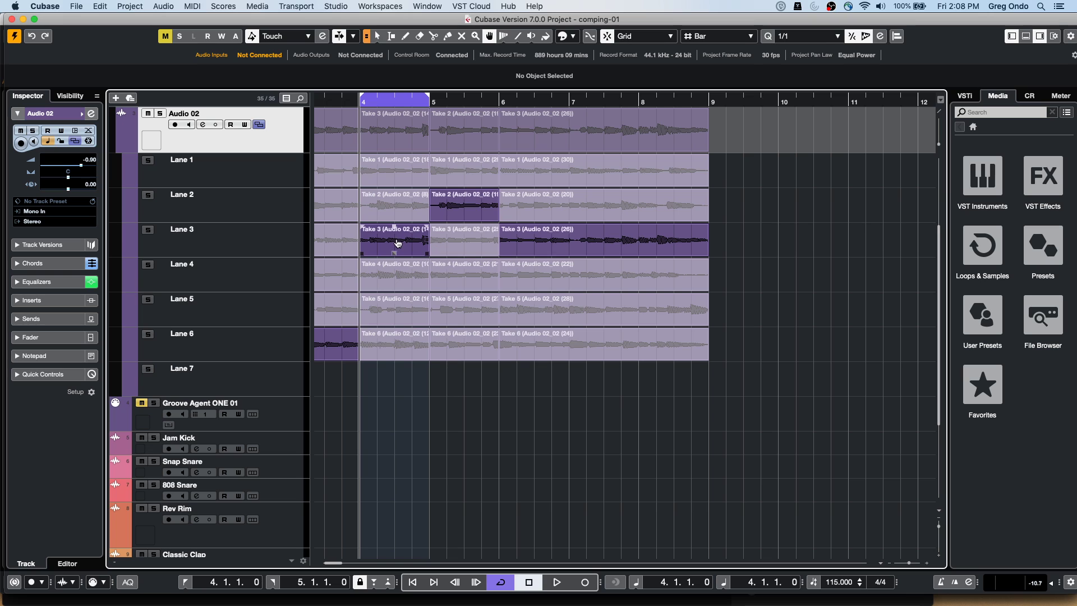
right_click(394, 241)
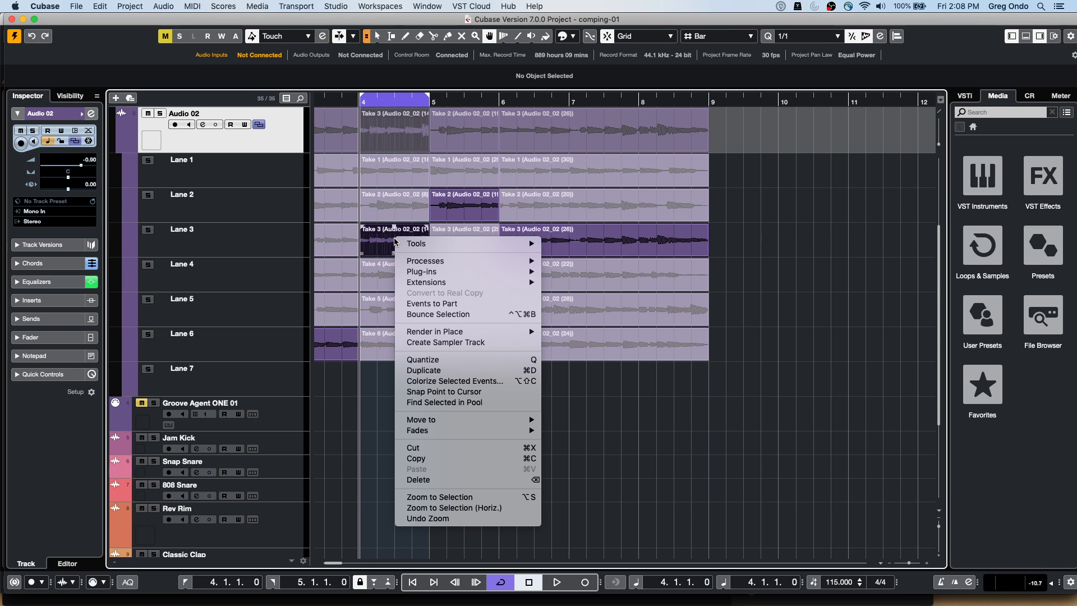
click(583, 273)
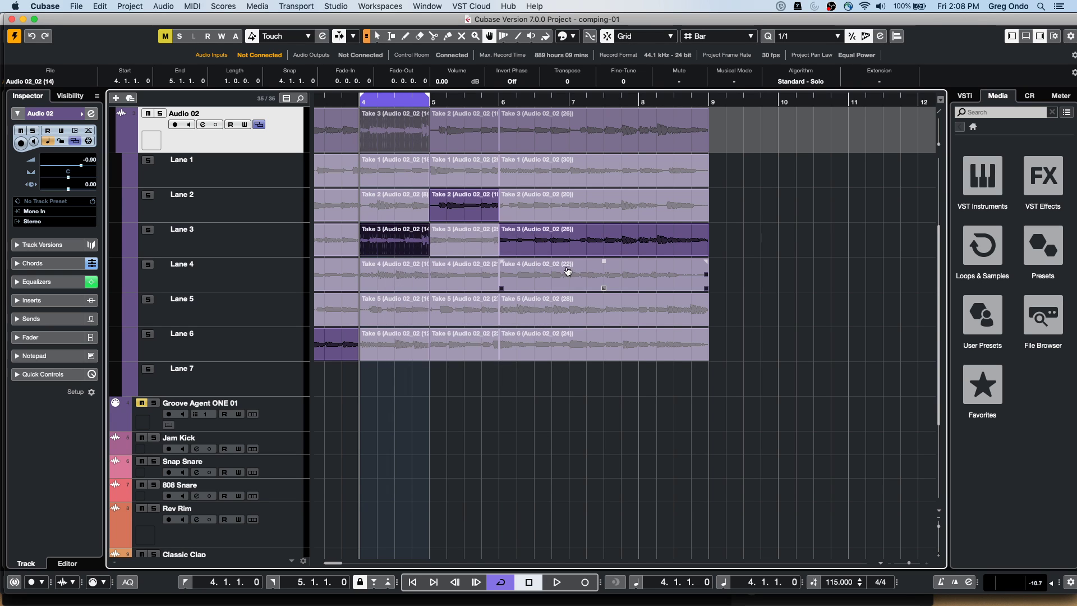
right_click(563, 272)
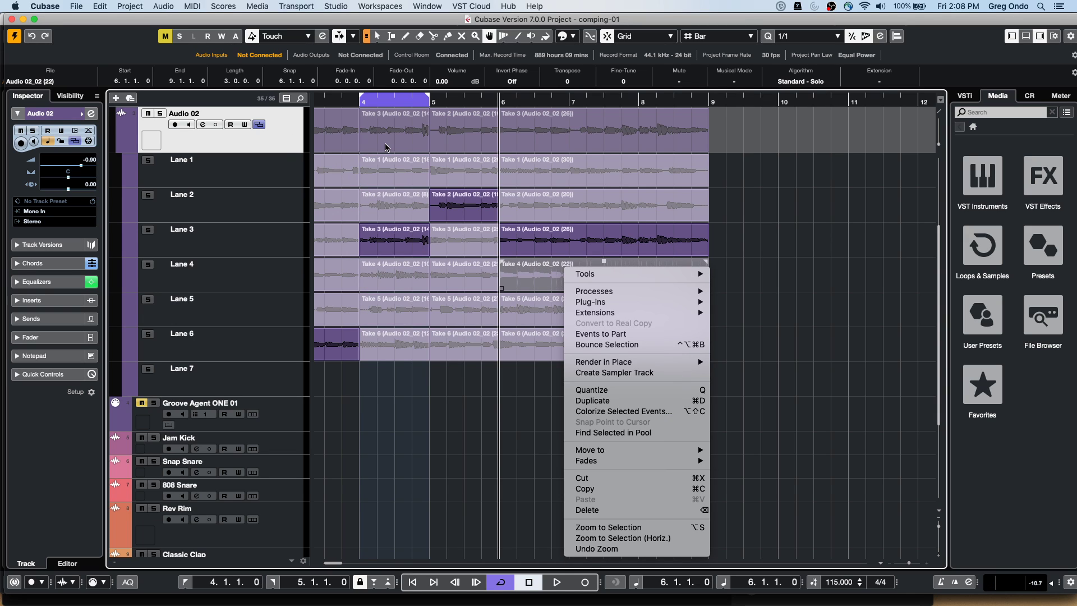
click(370, 203)
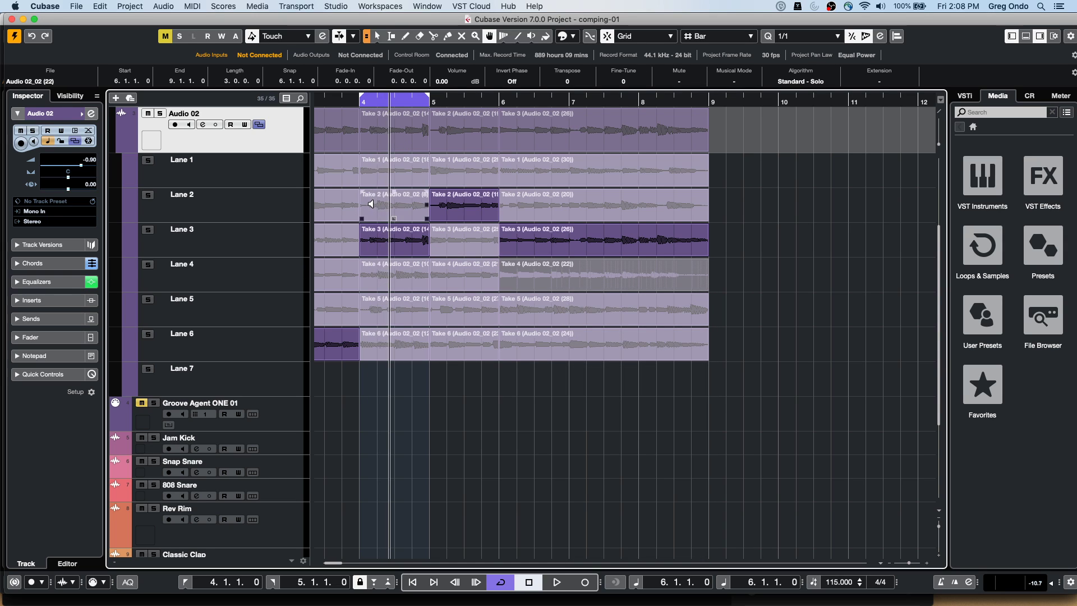
click(379, 204)
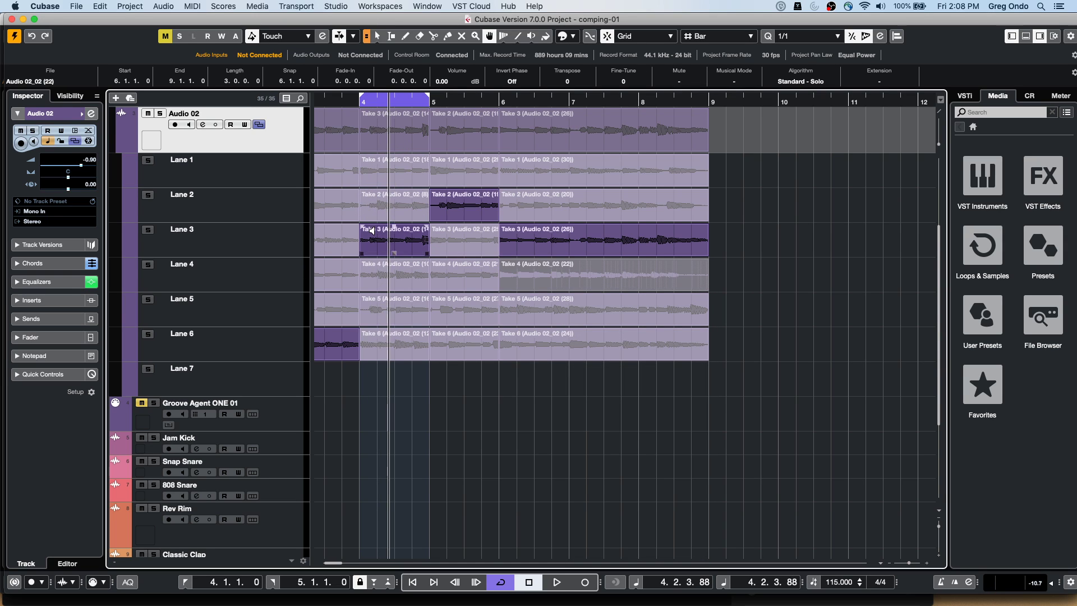
click(369, 289)
click(373, 310)
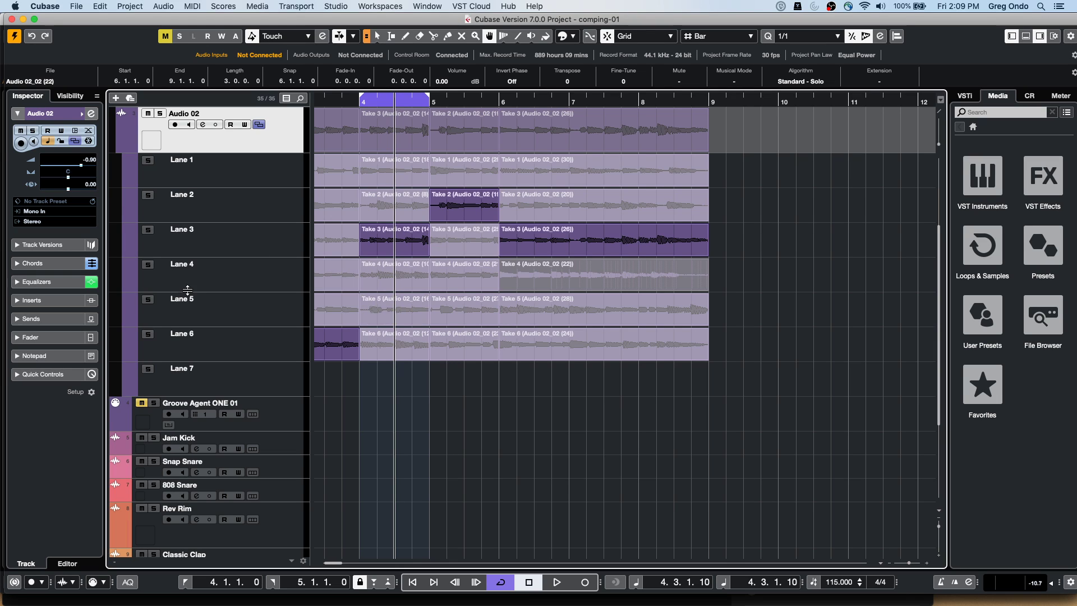
click(295, 7)
mouse_move(255, 6)
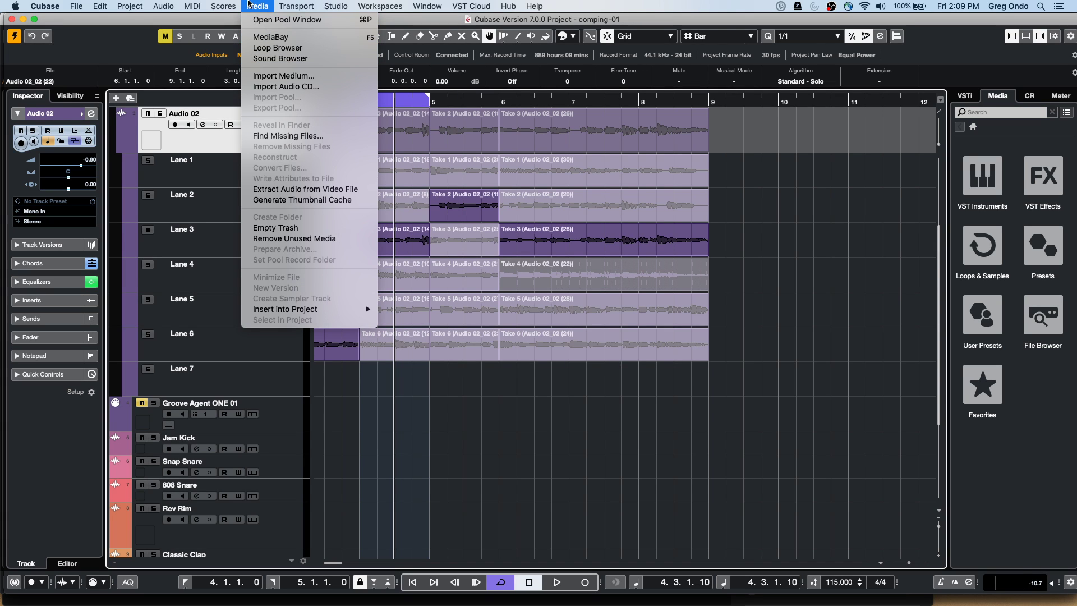
mouse_move(338, 7)
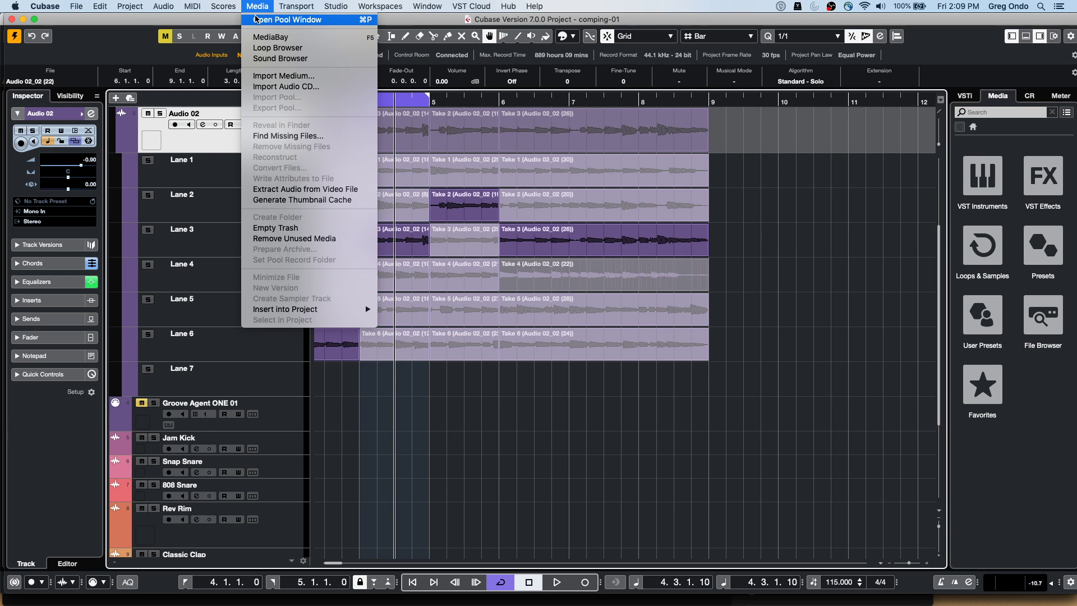
click(256, 20)
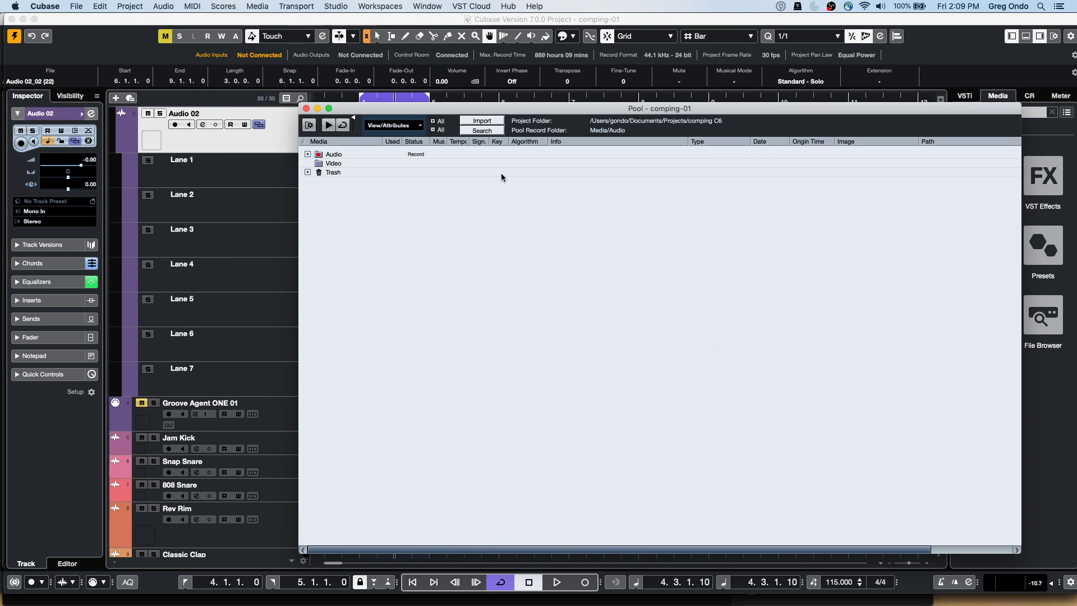
click(306, 109)
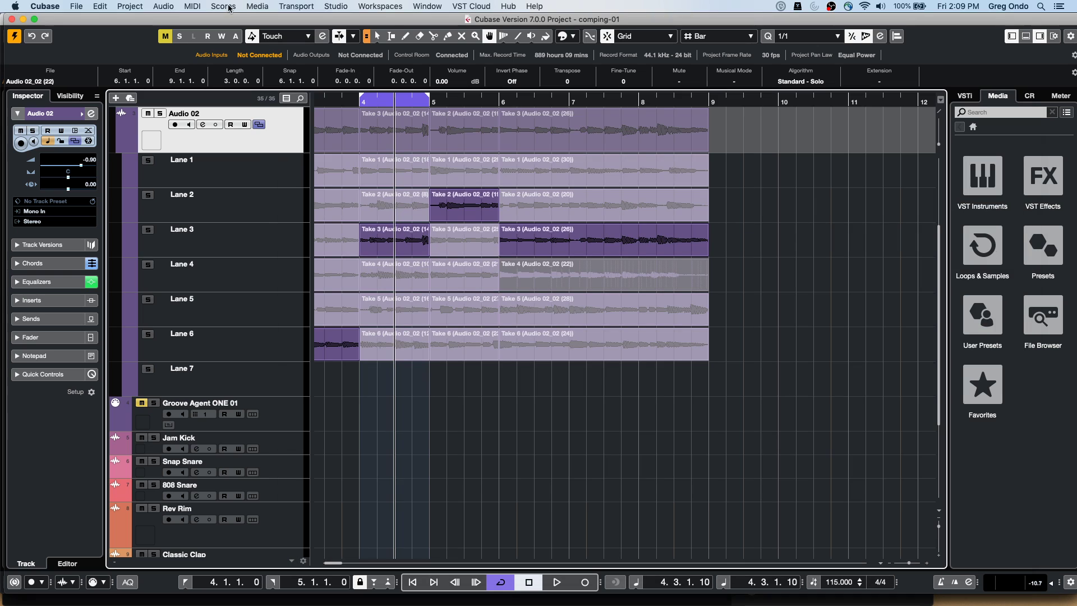
click(257, 6)
click(275, 33)
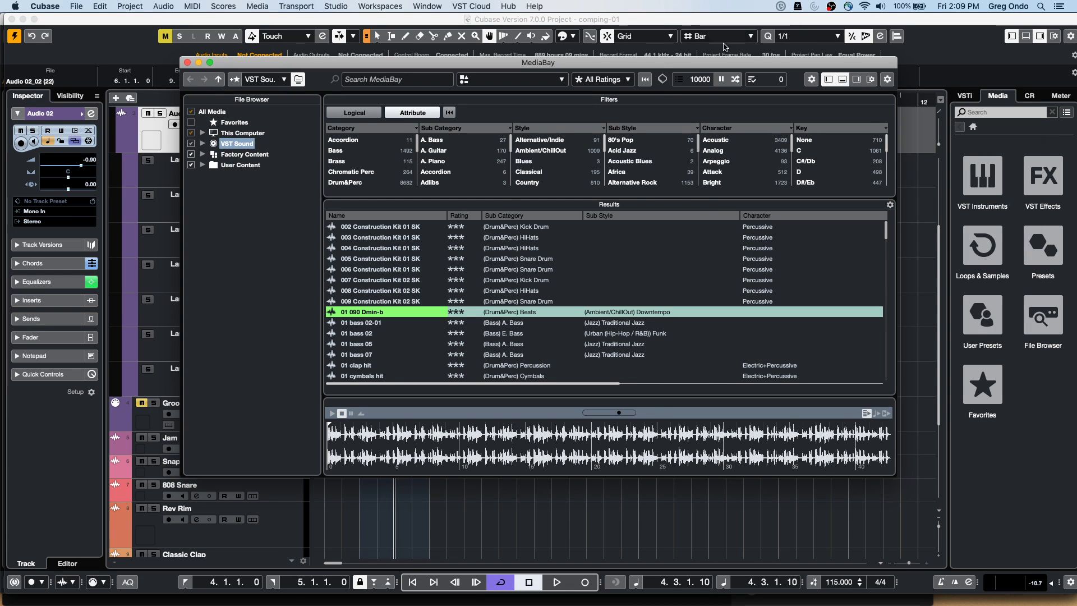
drag(817, 68, 751, 60)
right_click(823, 74)
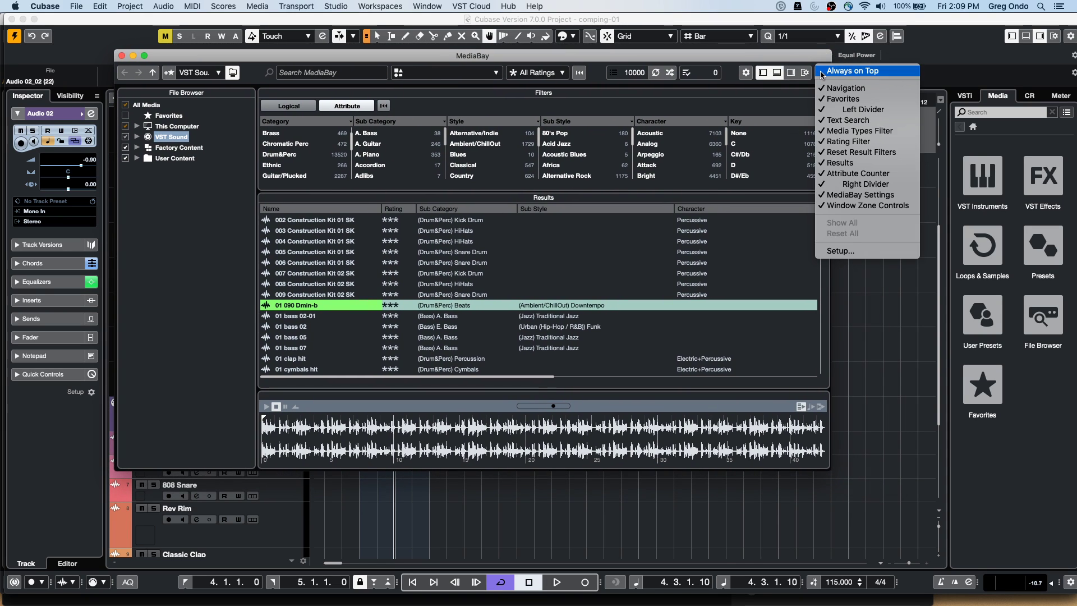
click(822, 73)
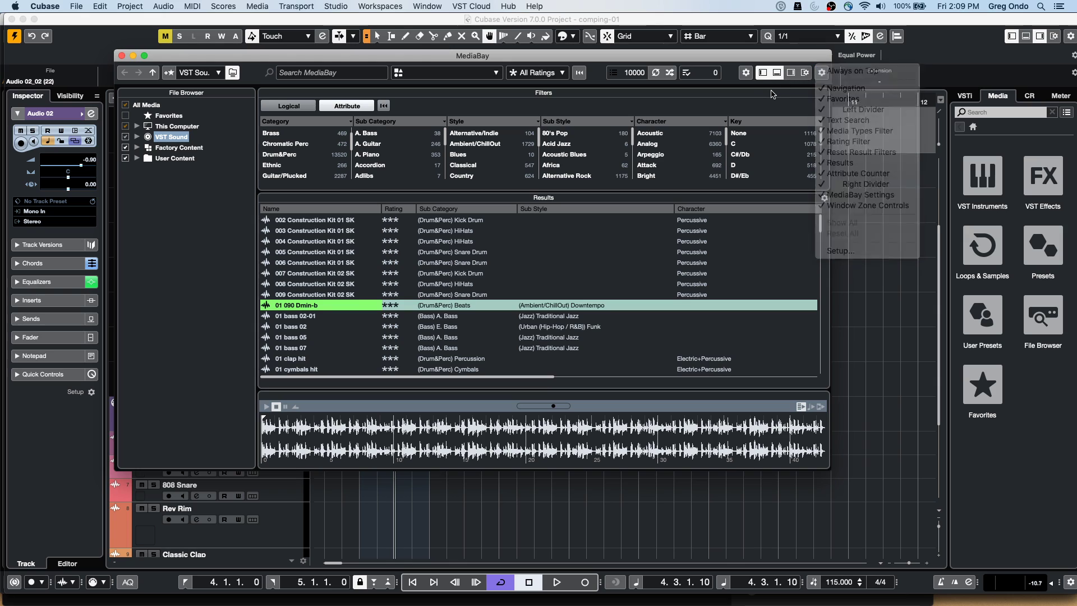
click(805, 75)
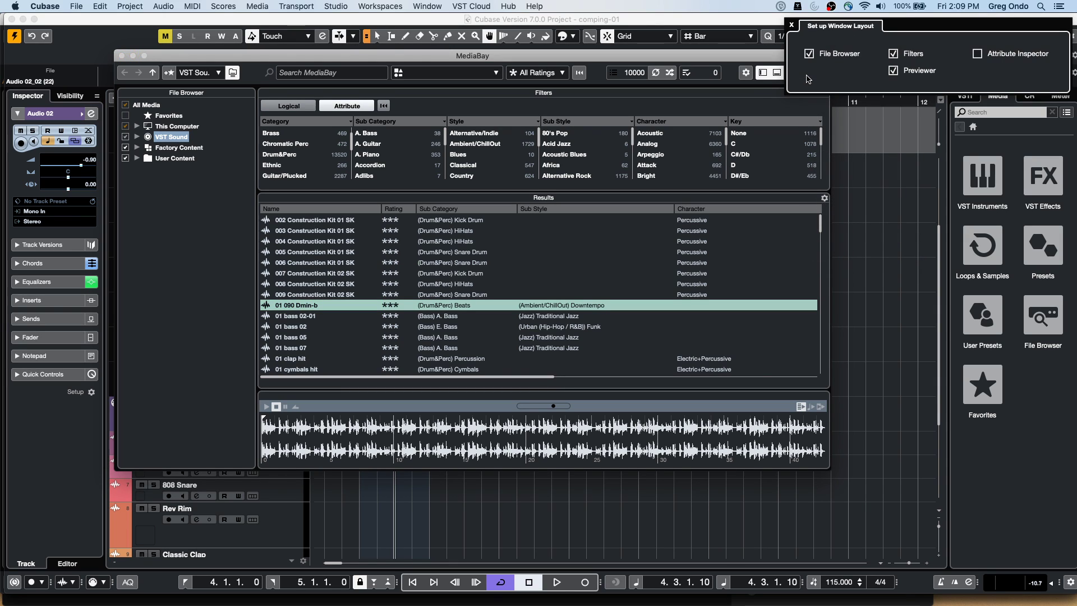
click(977, 54)
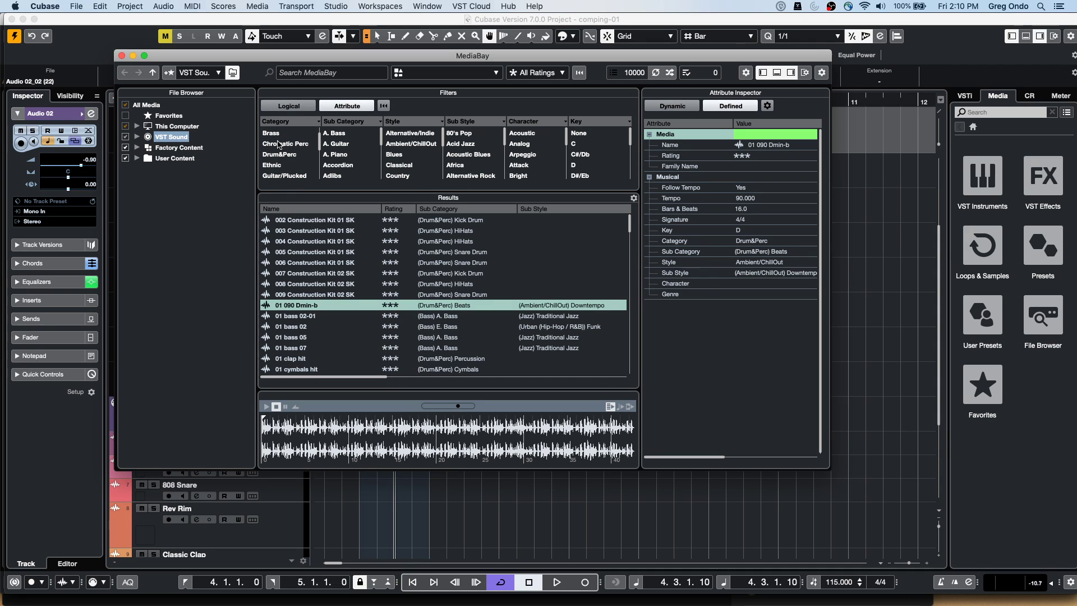
scroll(279, 145, up, 1)
scroll(279, 145, down, 3)
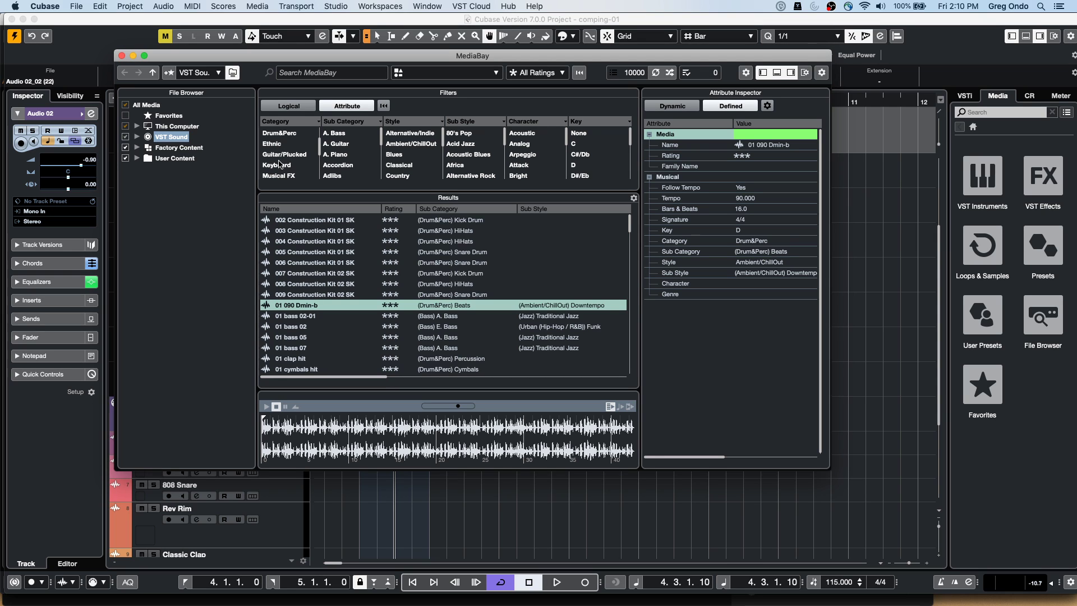
click(279, 165)
click(350, 144)
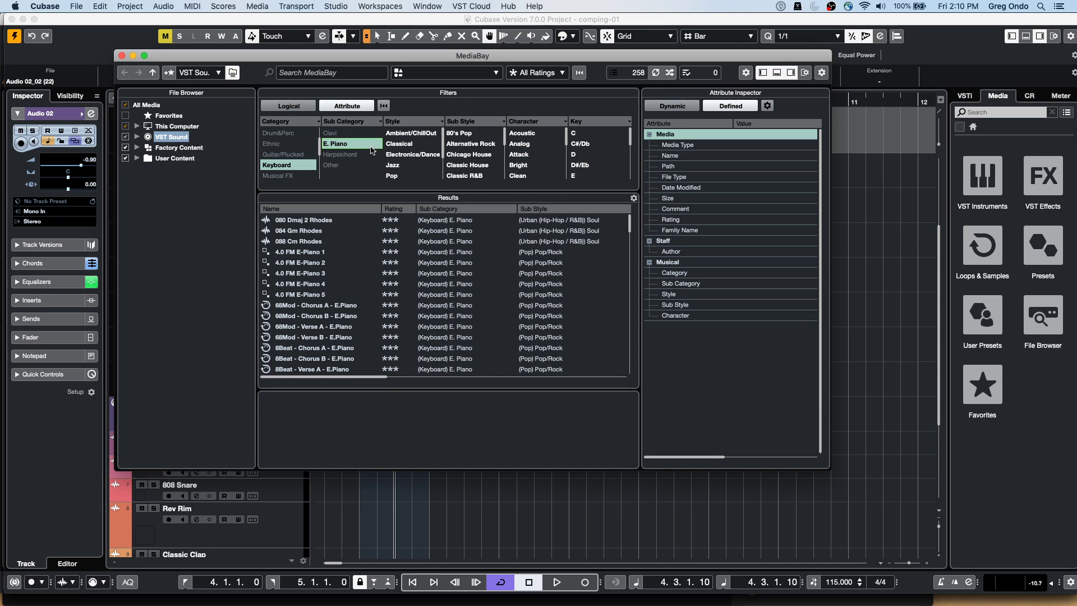
click(338, 144)
click(288, 165)
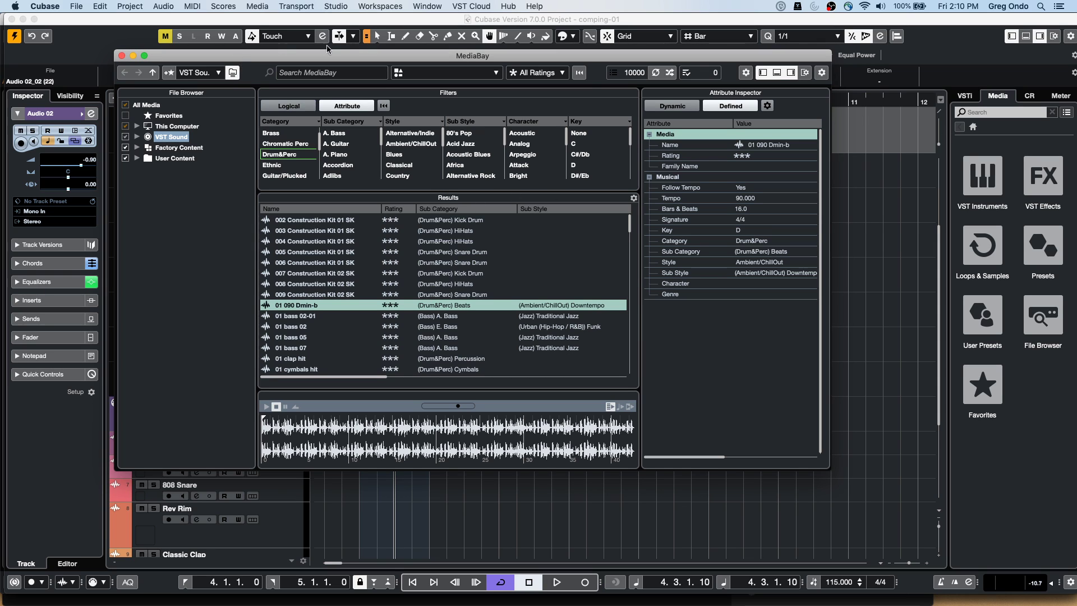
click(384, 106)
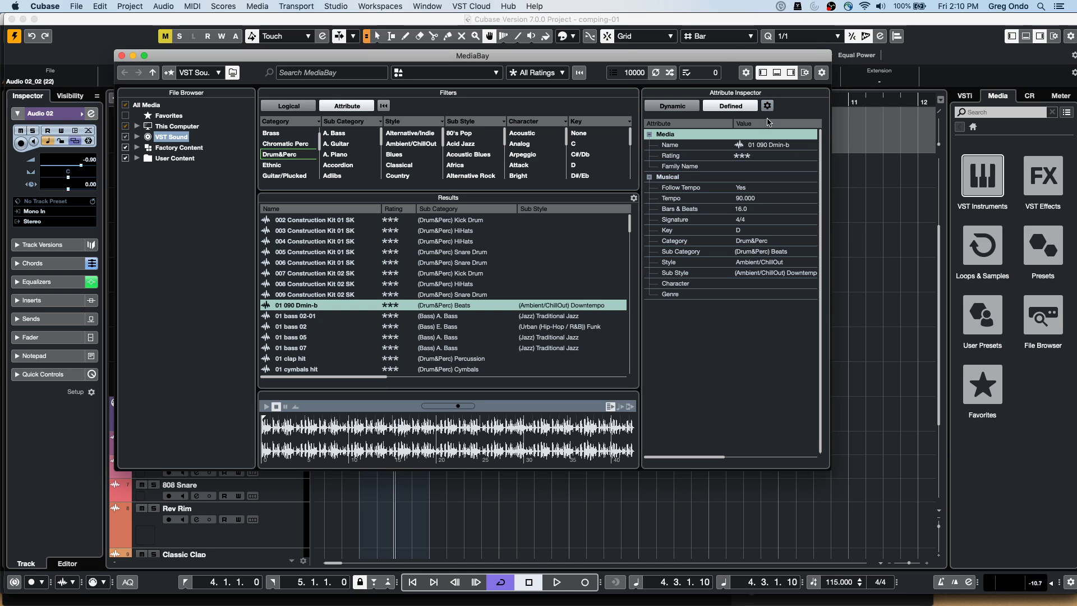
click(805, 74)
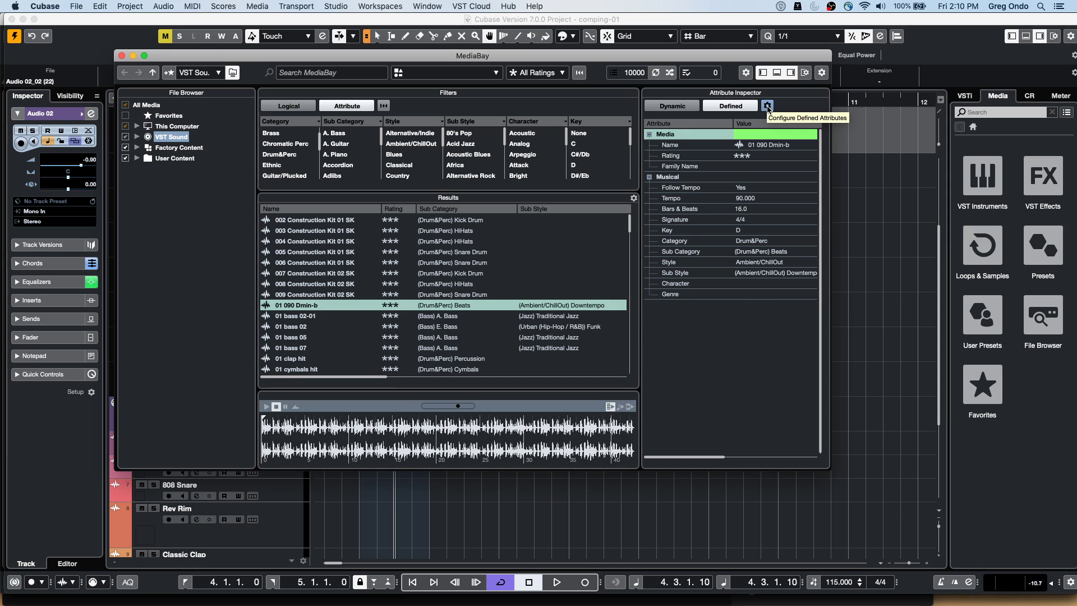
Open the Attribute Inspector settings and look through the available attribute groups
click(767, 107)
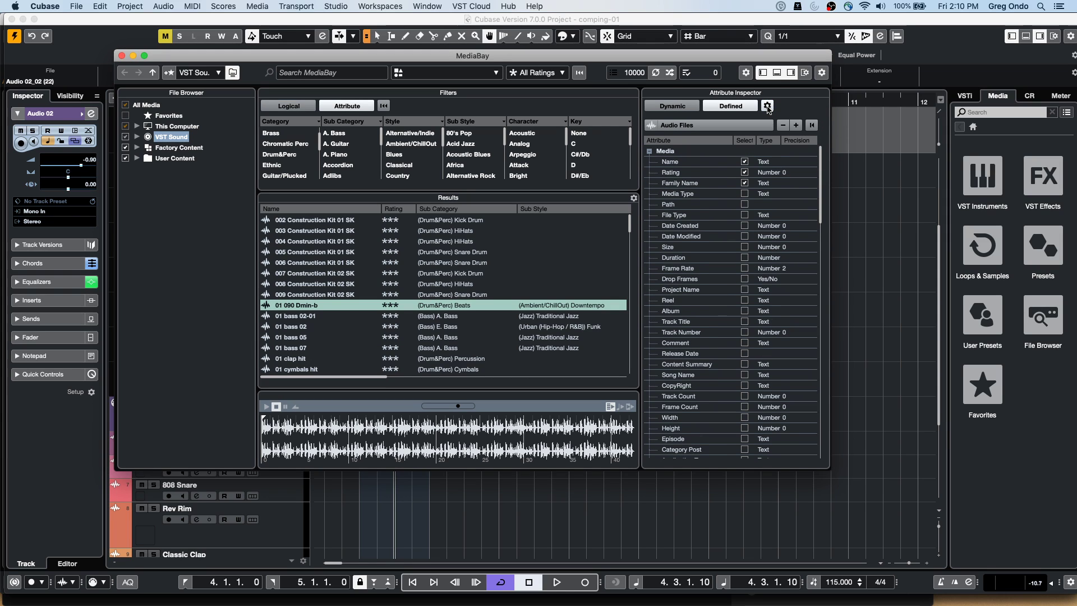
click(795, 126)
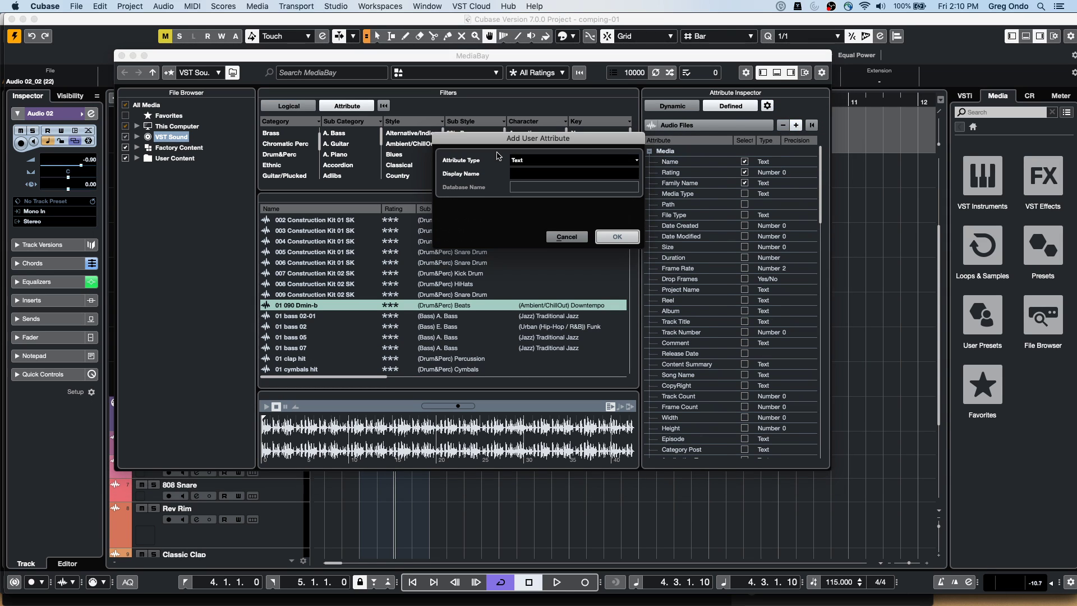
click(566, 237)
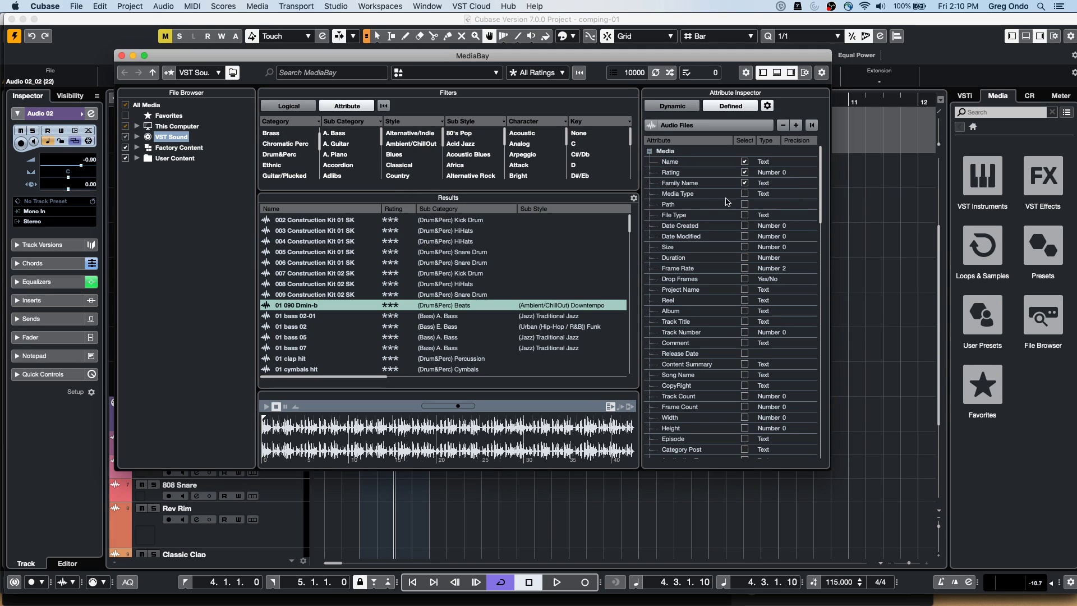
mouse_move(817, 173)
mouse_down()
mouse_move(820, 386)
mouse_move(817, 166)
mouse_up()
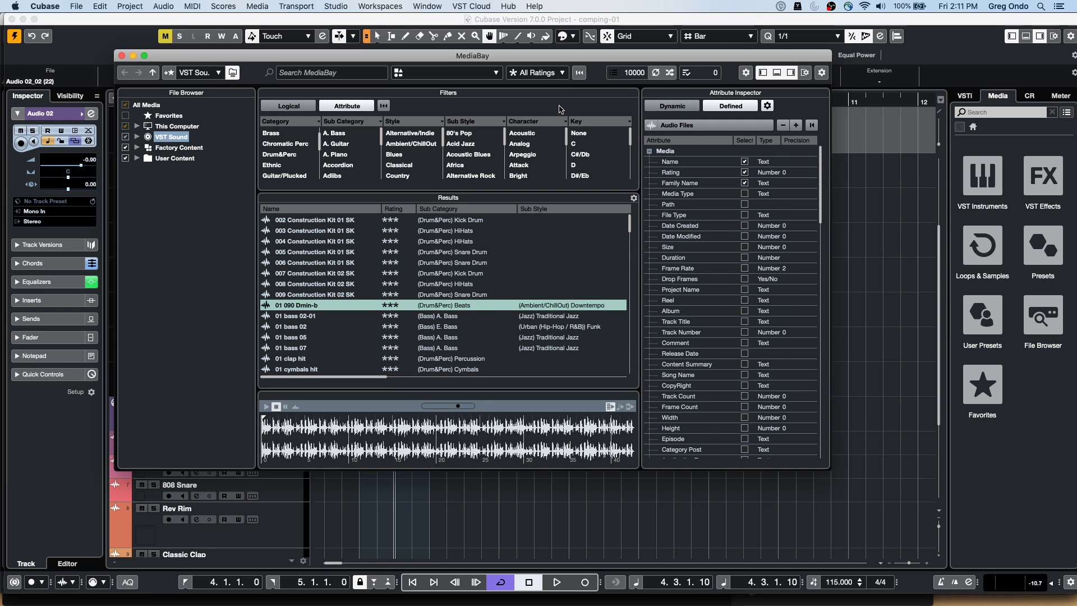
click(504, 124)
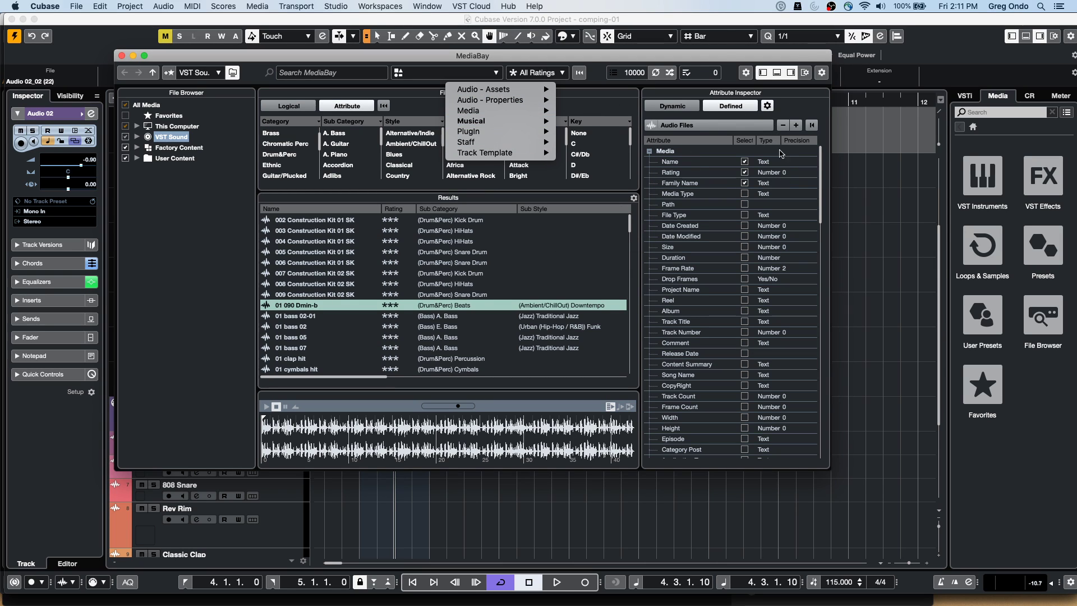
click(799, 127)
Add a new user attribute of type Text named 'sucks'
click(796, 126)
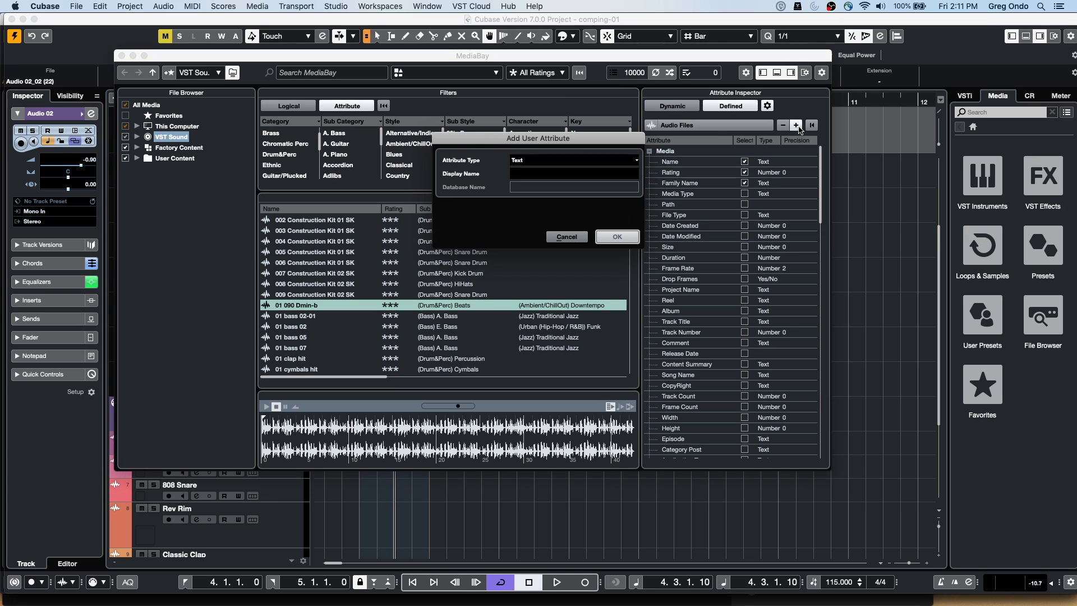
click(548, 161)
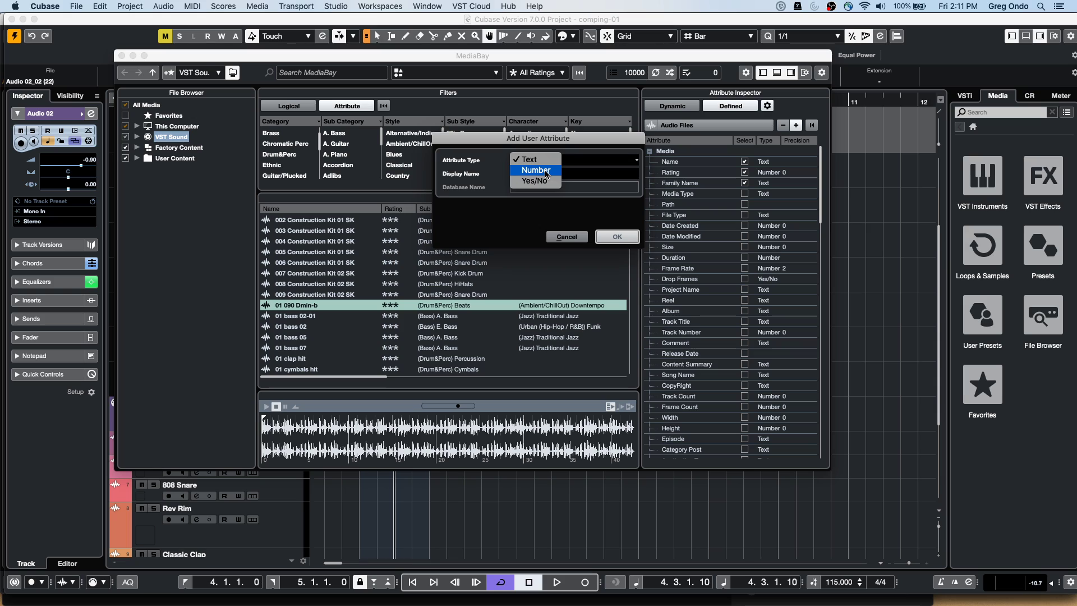
click(547, 159)
click(536, 172)
text(s)
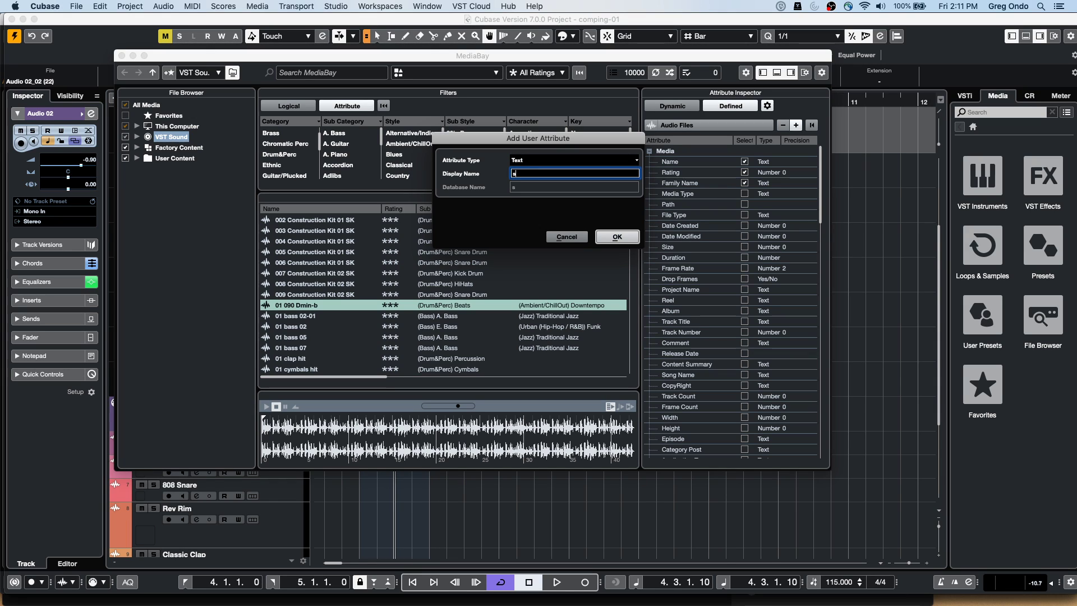
text(ucks)
click(612, 240)
click(613, 240)
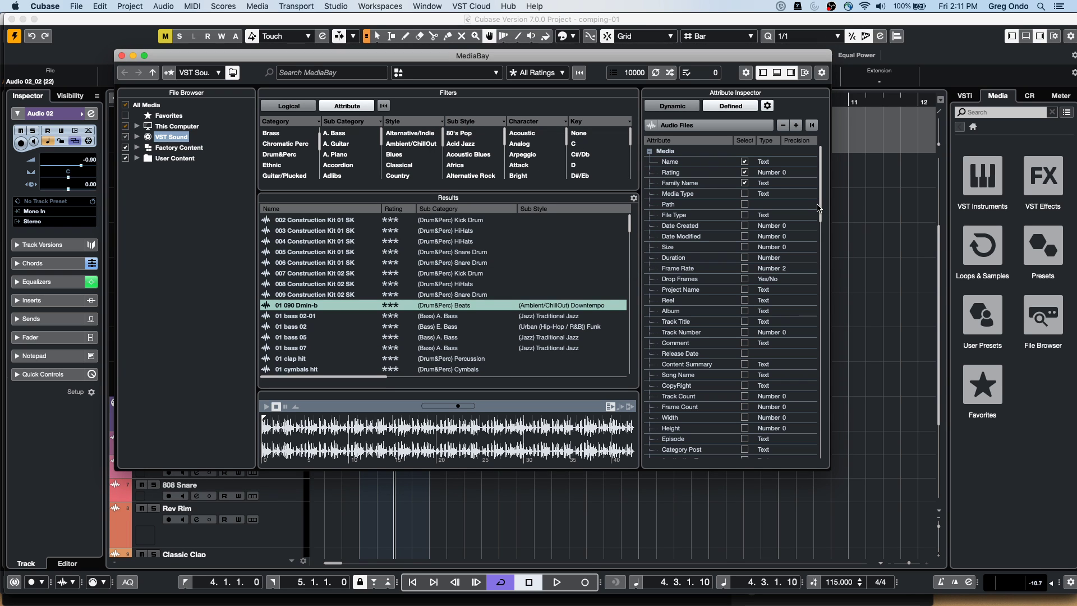
Enable the sucks attribute under the Various group and close the MediaBay
scroll(818, 207, down, 20)
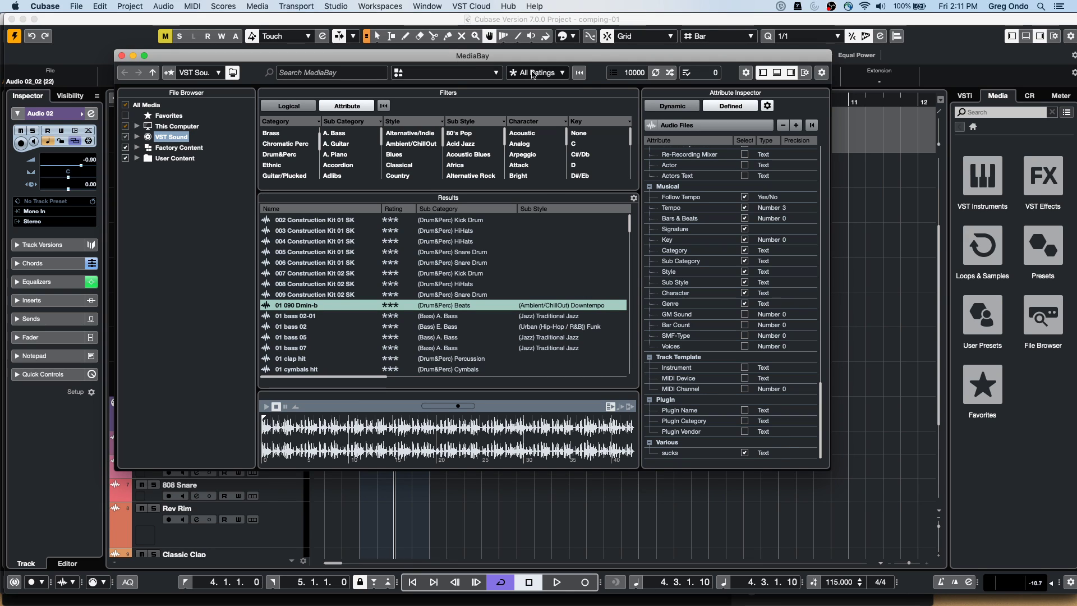
click(600, 121)
mouse_move(645, 163)
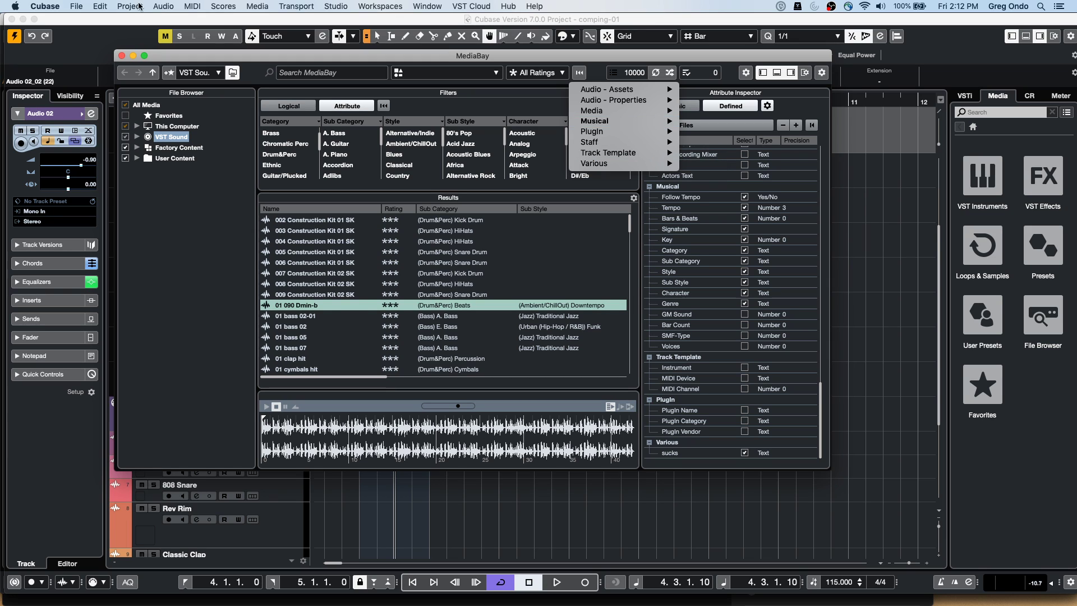
click(122, 56)
click(122, 55)
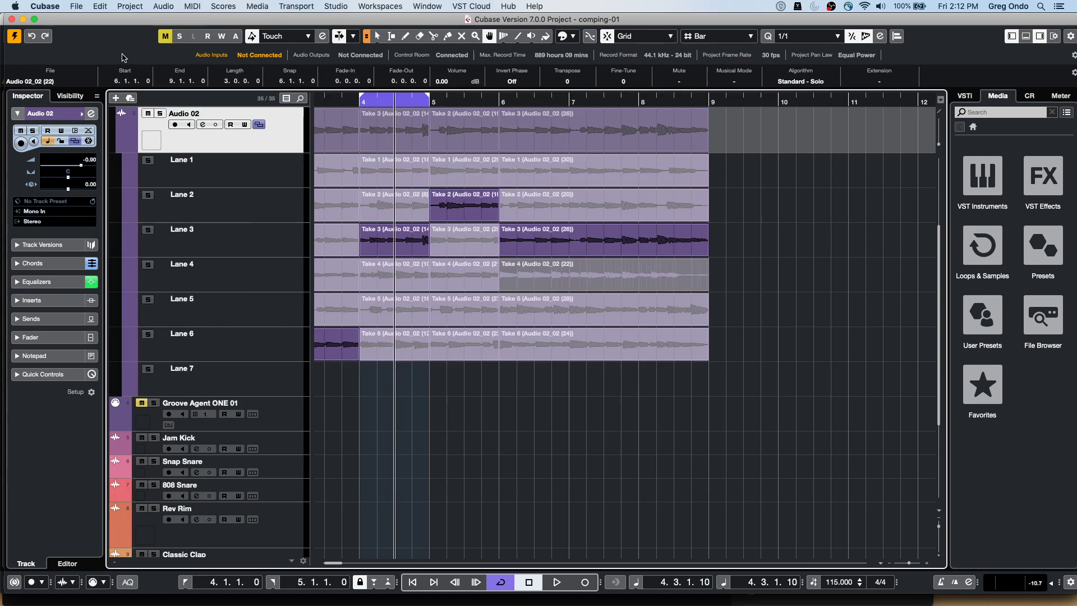
Collapse Audio 02's lanes and drag Atmo 21_RT from the Caleidoscope loops into the project at bar 4
click(343, 102)
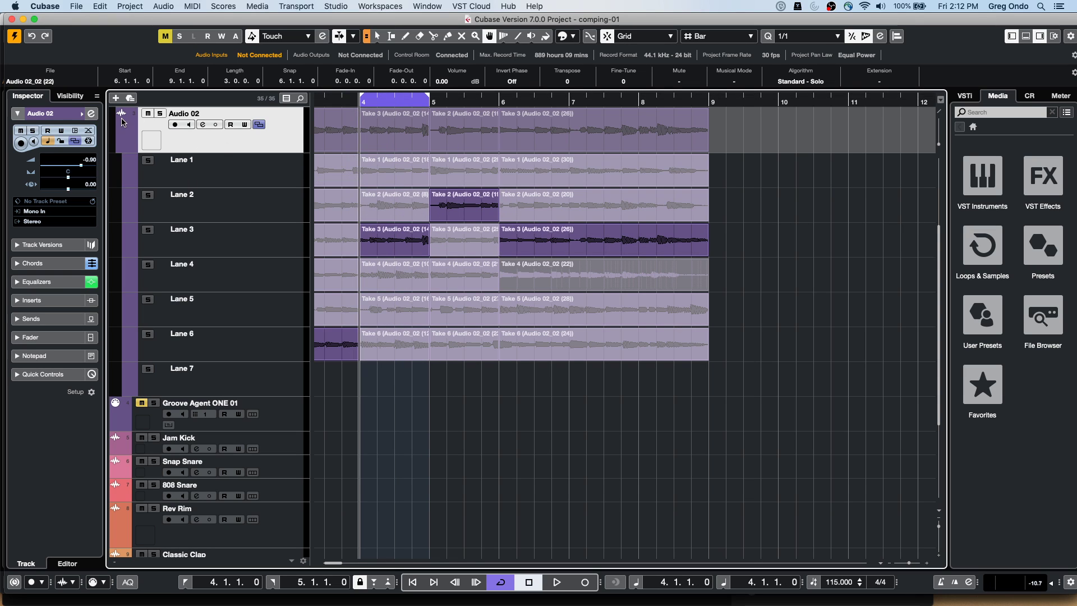
click(258, 124)
click(986, 178)
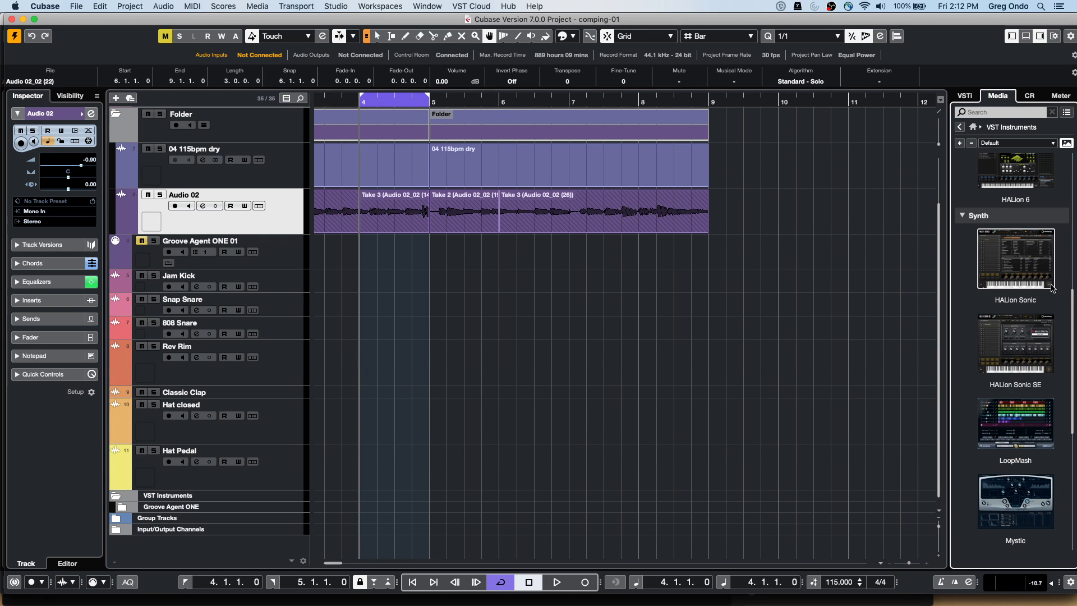
click(965, 96)
click(998, 95)
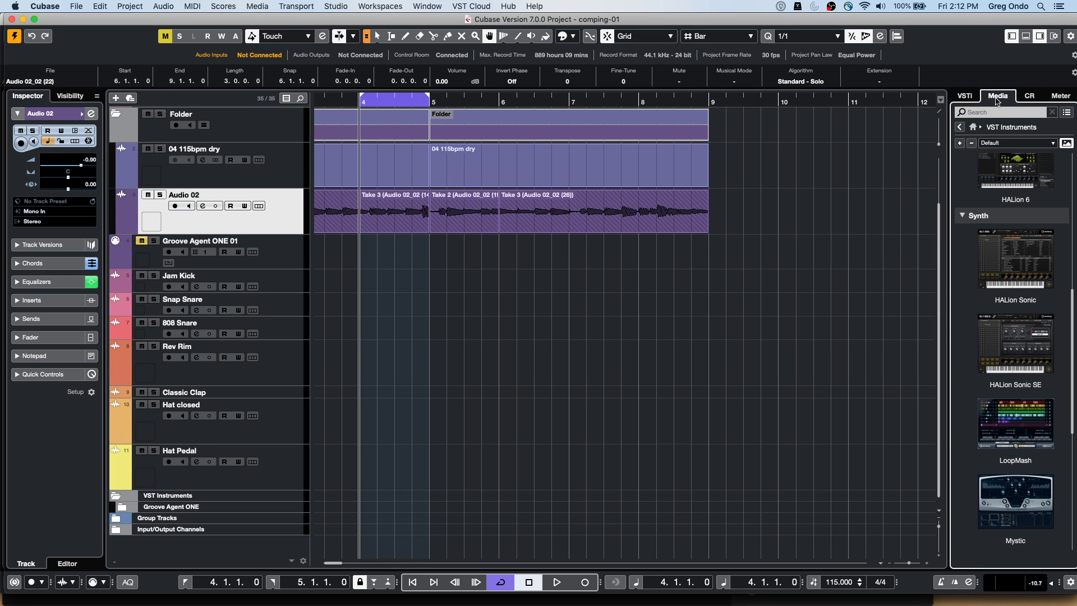
click(973, 126)
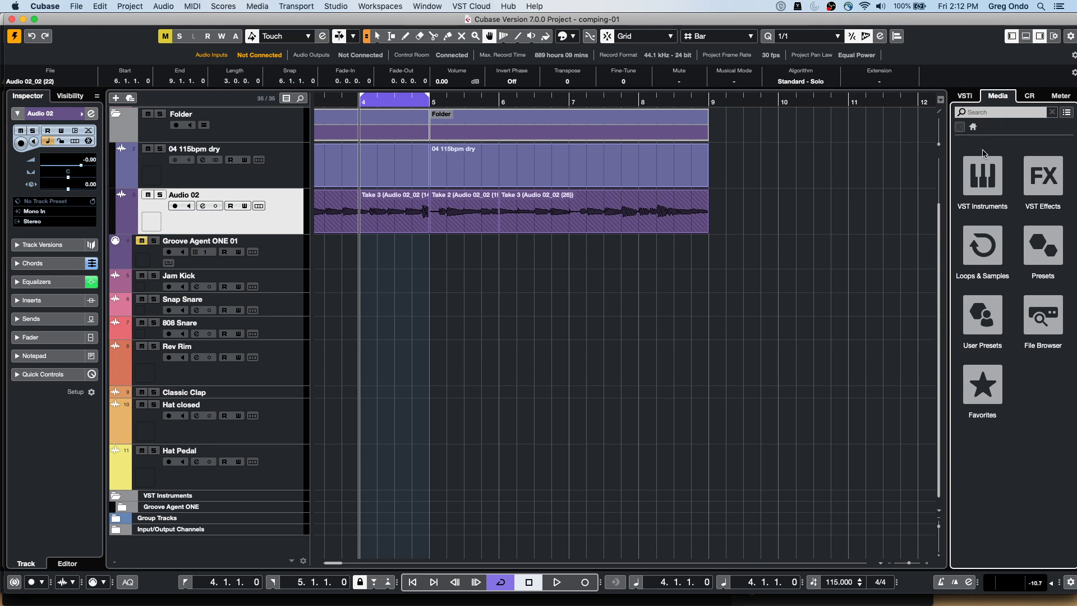
click(983, 246)
click(995, 335)
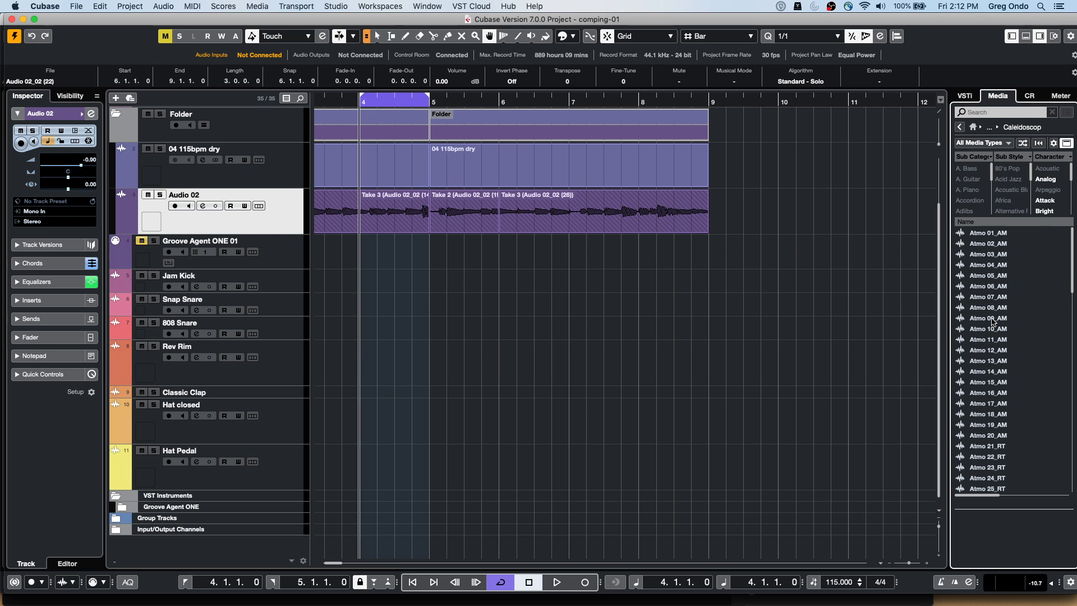
drag(989, 450, 190, 281)
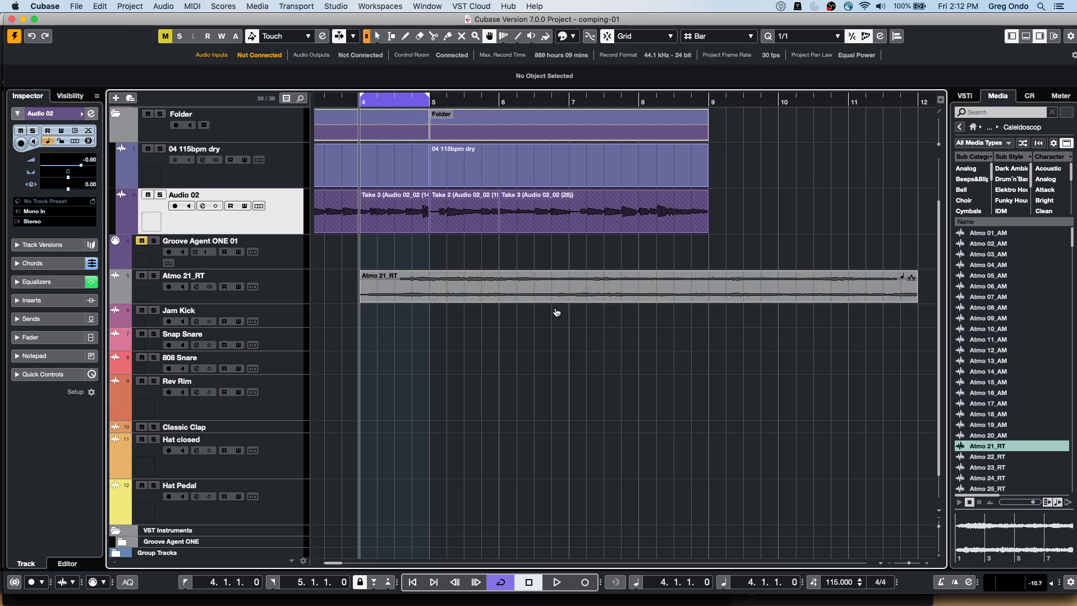
Show Atmo 21_RT's inserts in the lower-zone MixConsole and load ModMachine in the first slot
click(262, 287)
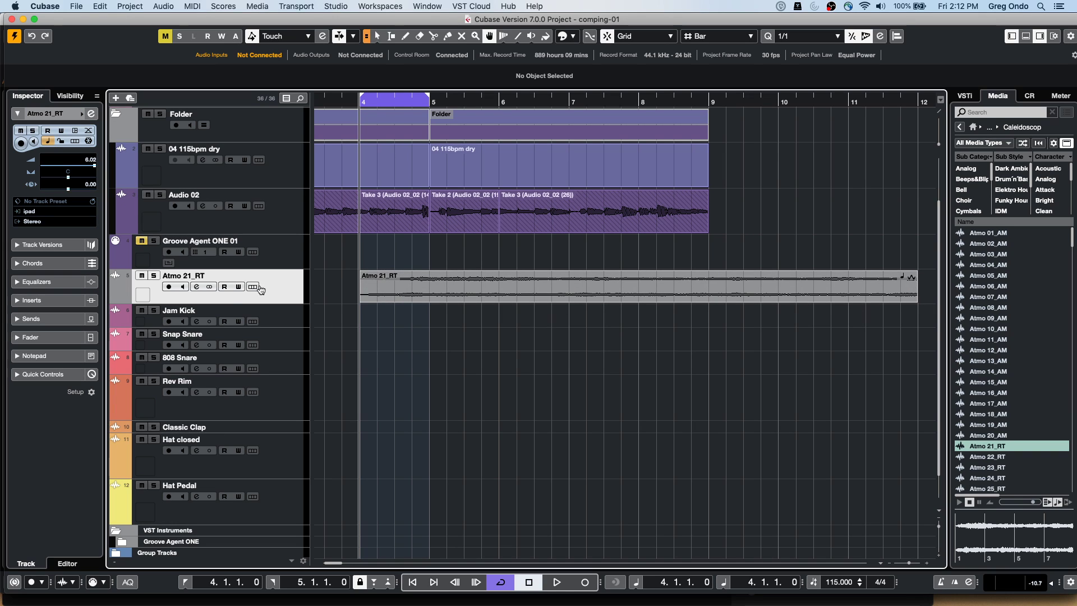
click(1026, 36)
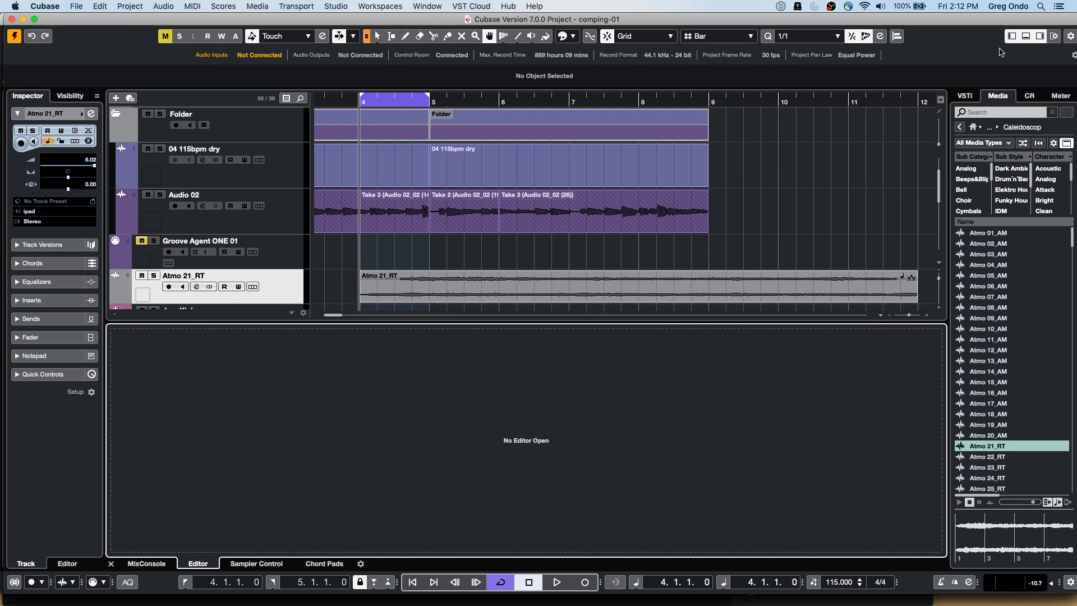
click(147, 563)
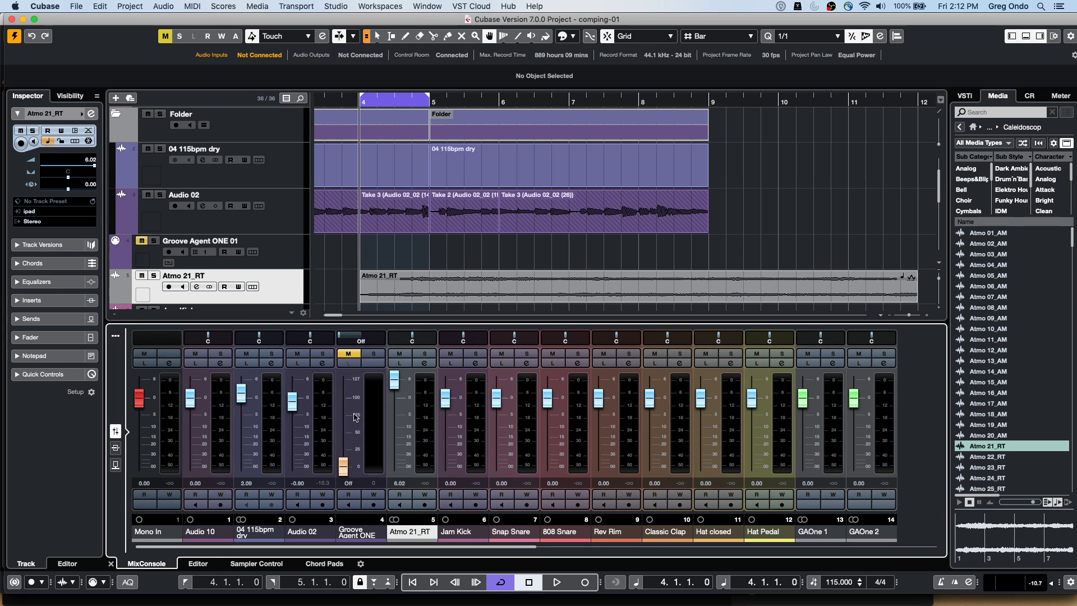
click(116, 448)
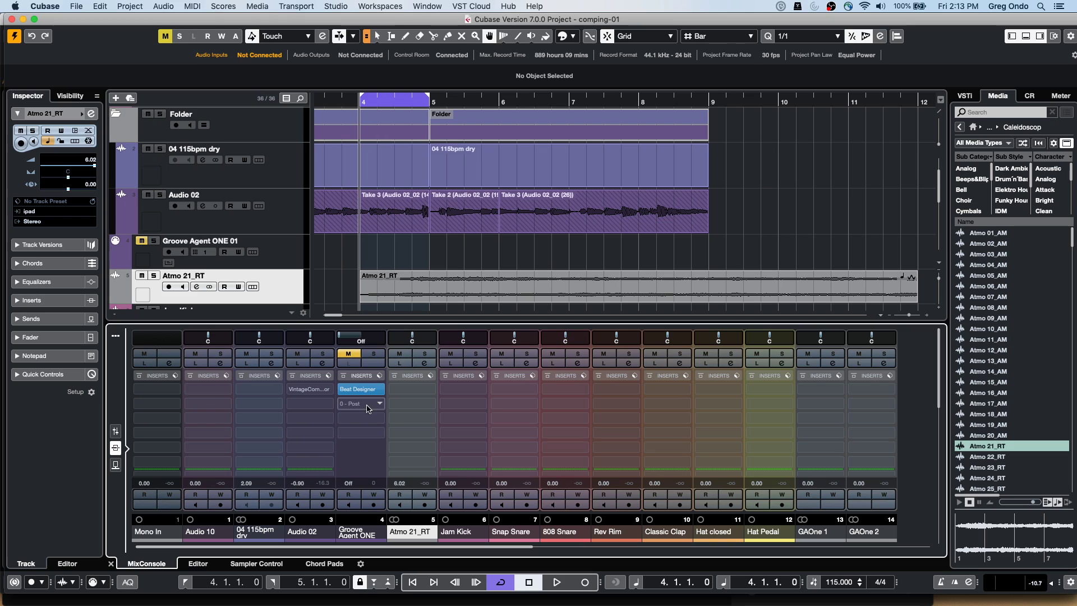
mouse_move(382, 391)
click(282, 287)
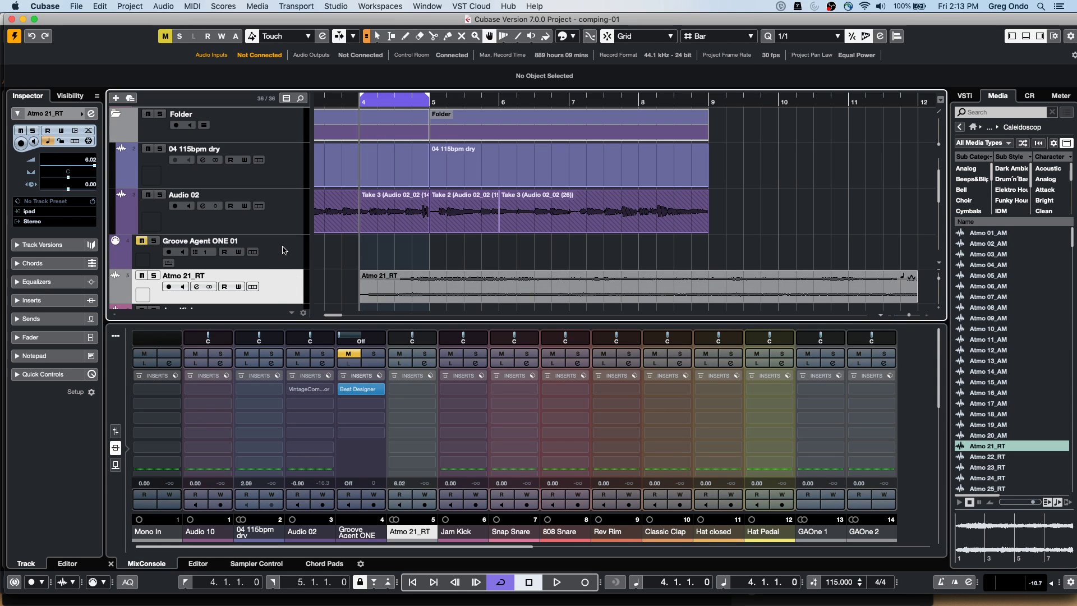
click(433, 390)
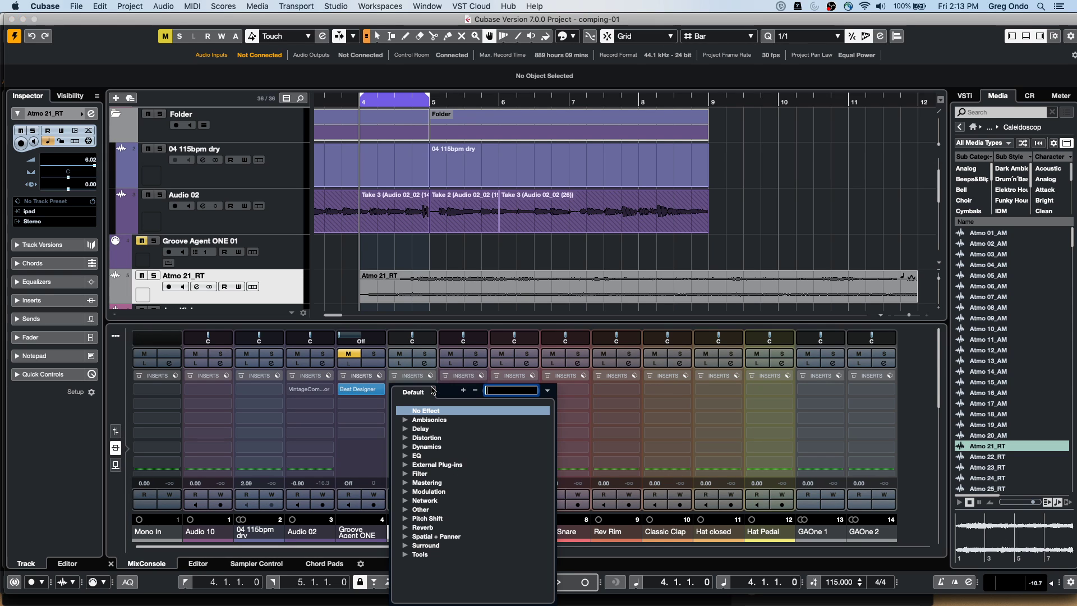
click(405, 429)
click(441, 438)
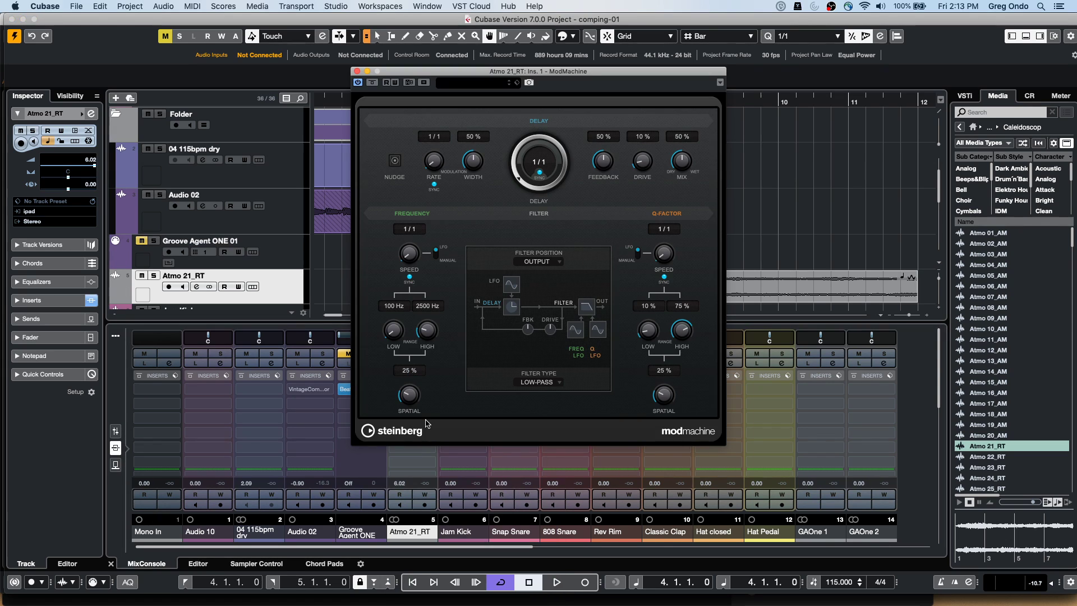
click(356, 71)
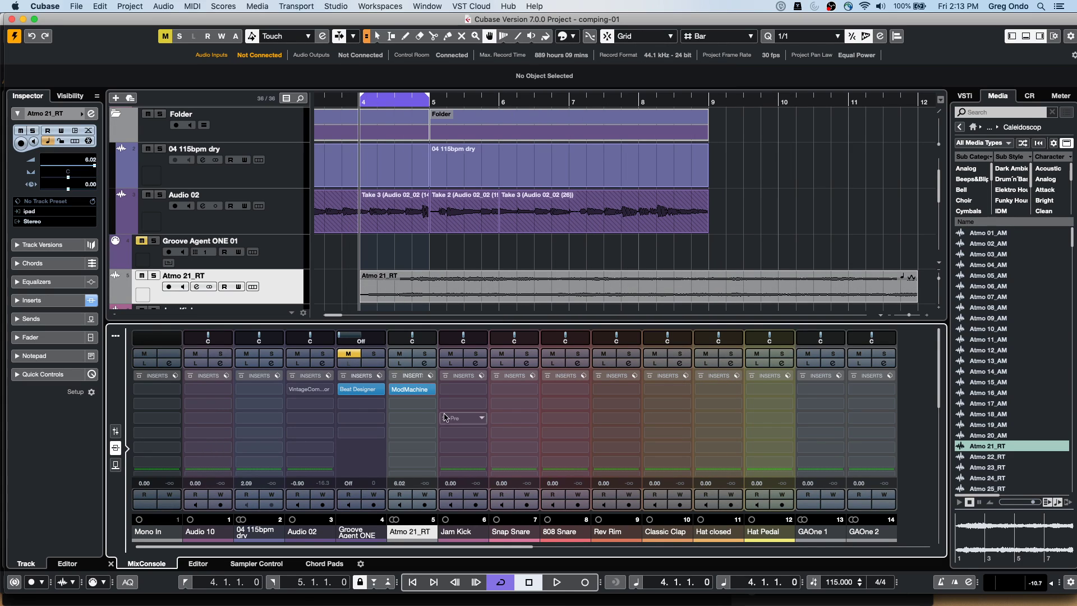
Add GEQ-10 in insert slot 2 with the 63 Hz and 250 Hz bands lowered
click(426, 389)
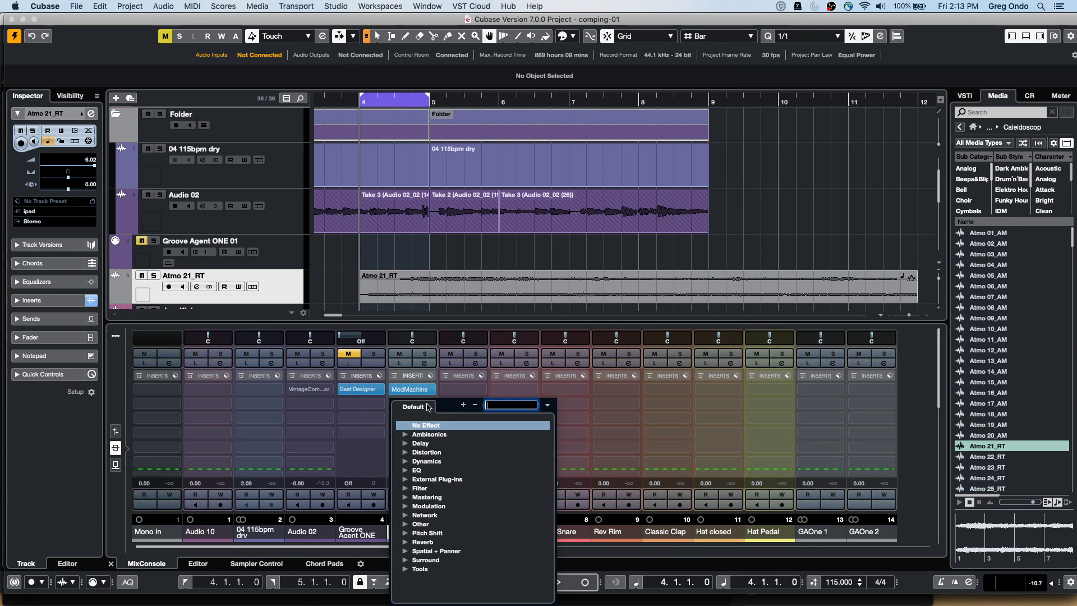
click(405, 471)
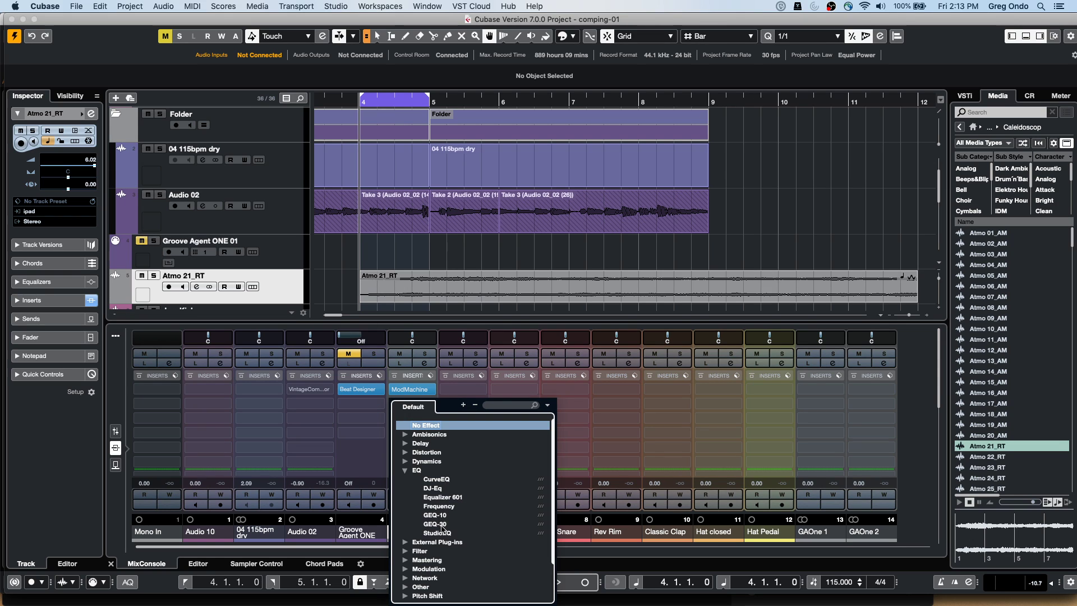
click(443, 516)
drag(460, 216, 511, 196)
click(433, 117)
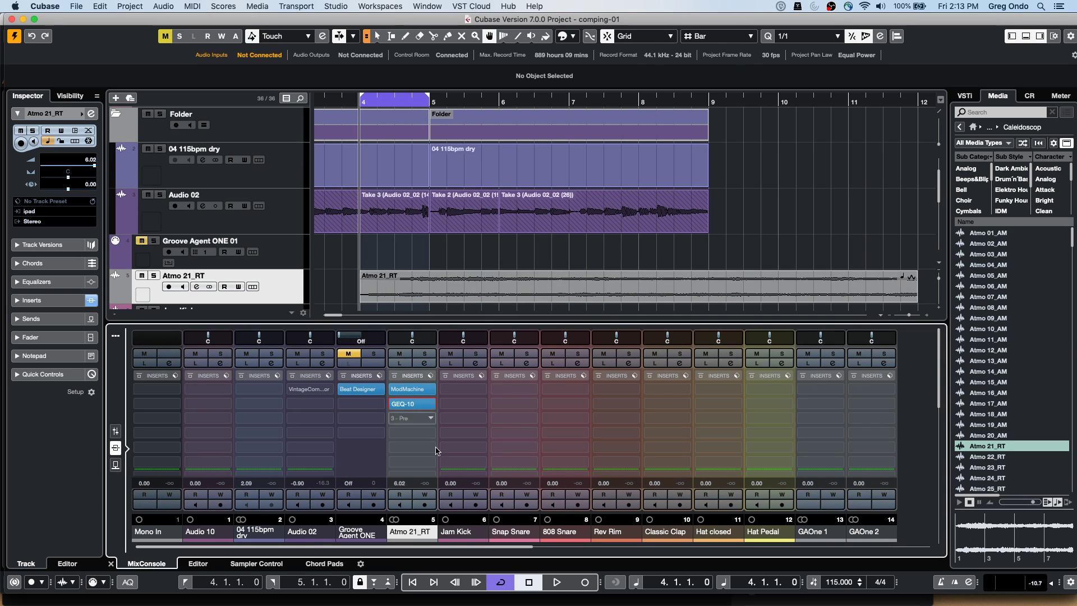
Add AutoPan in insert slot 3 and Phaser in slot 4, then close their editors
click(432, 419)
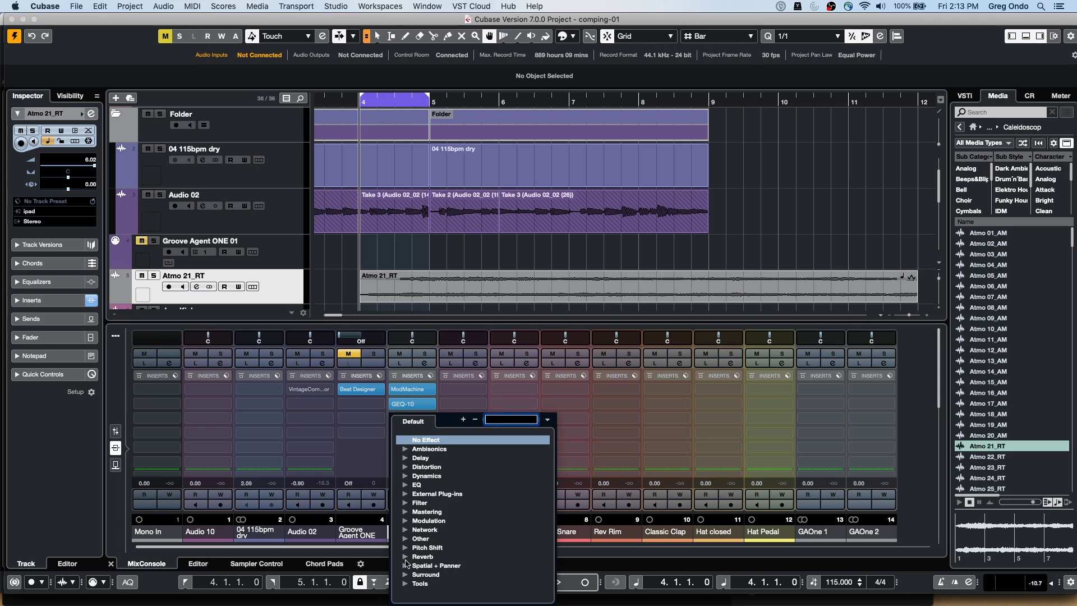
click(406, 520)
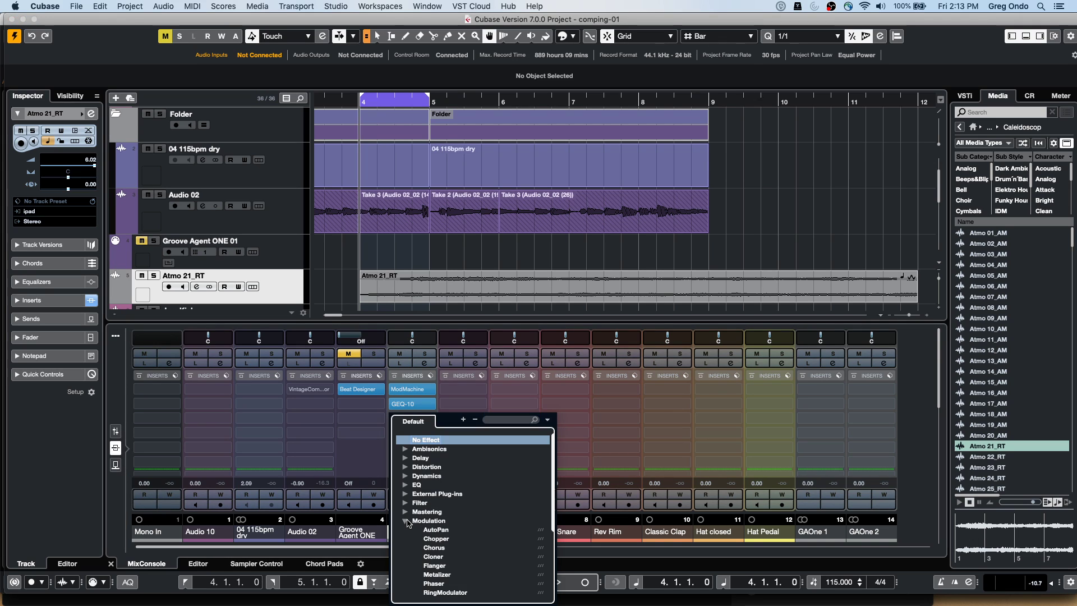
click(436, 529)
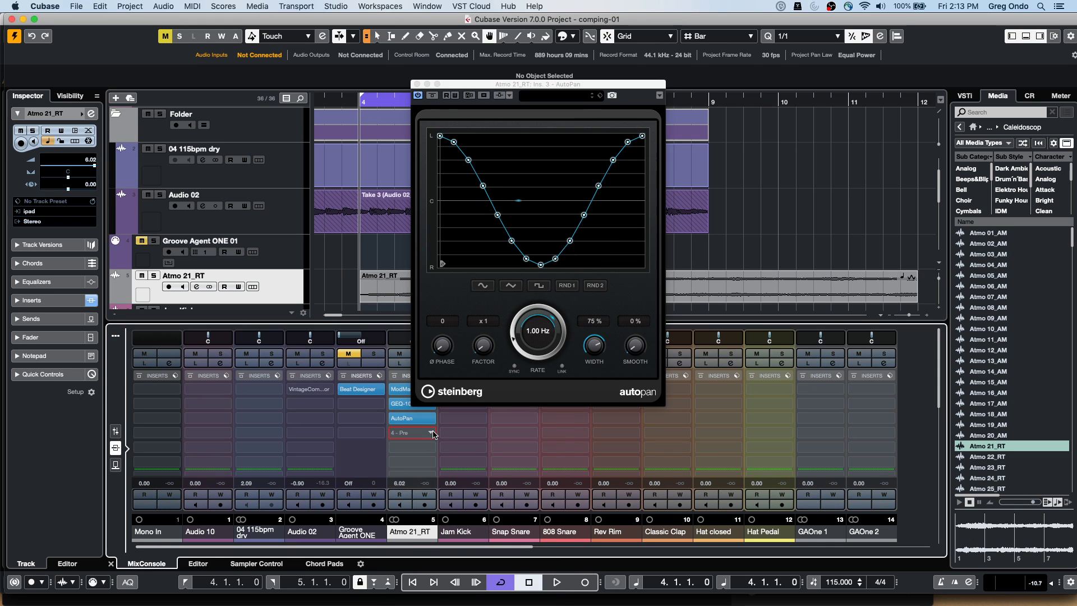
click(412, 432)
click(406, 535)
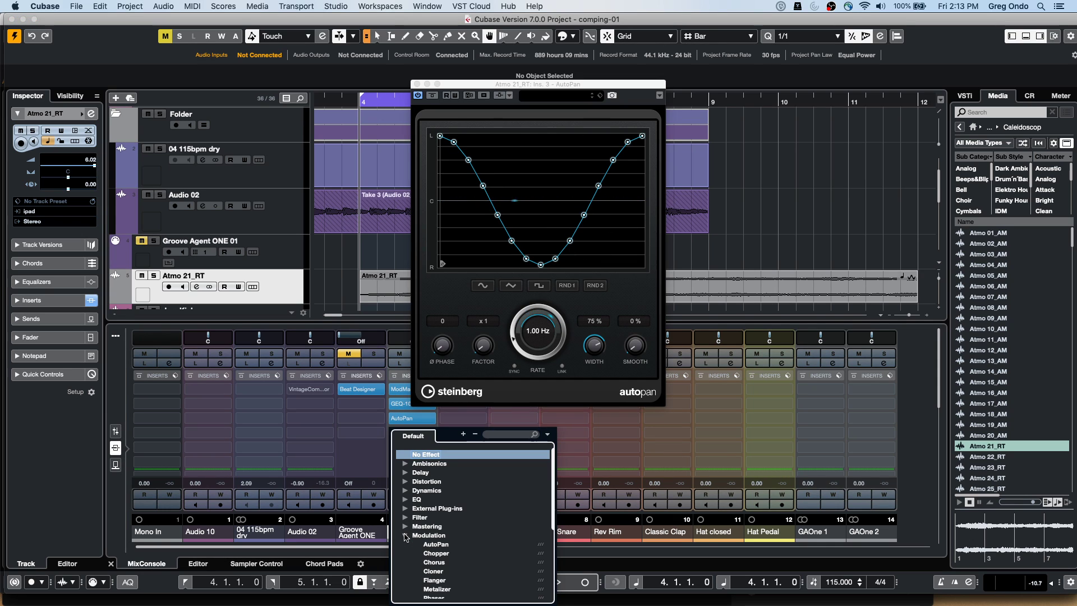
scroll(443, 571, down, 1)
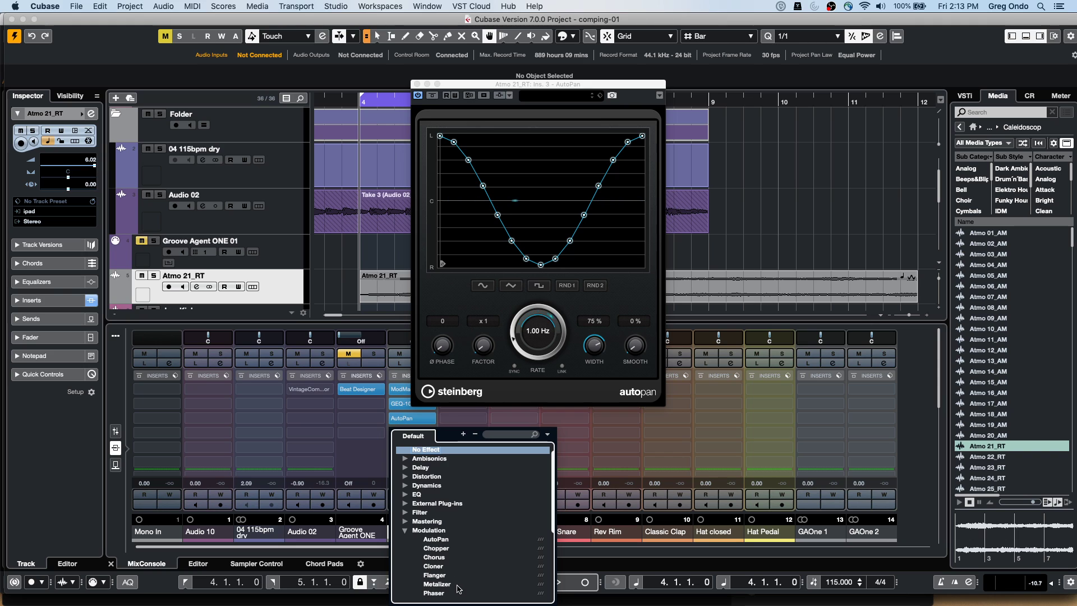
click(443, 593)
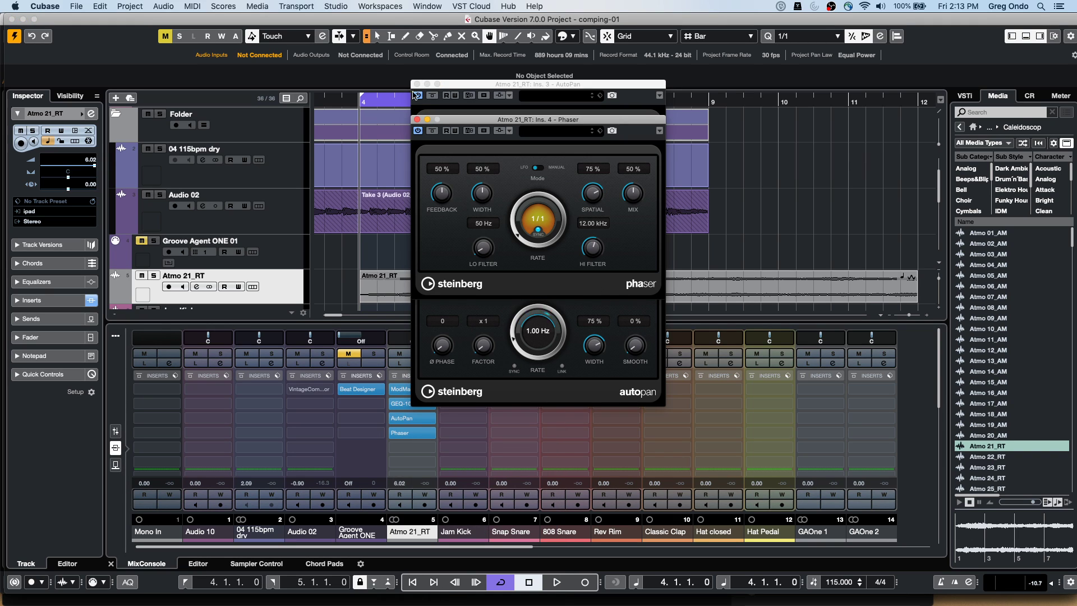
click(417, 120)
click(416, 84)
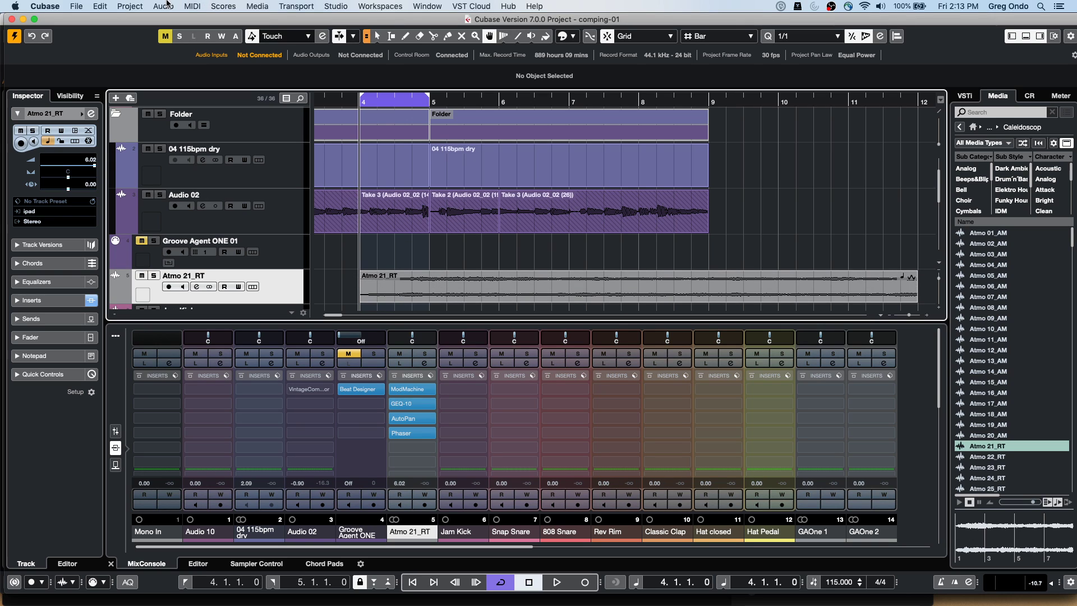
right_click(456, 260)
Select the Atmo 21_RT audio event and open Direct Offline Processing for it
click(457, 260)
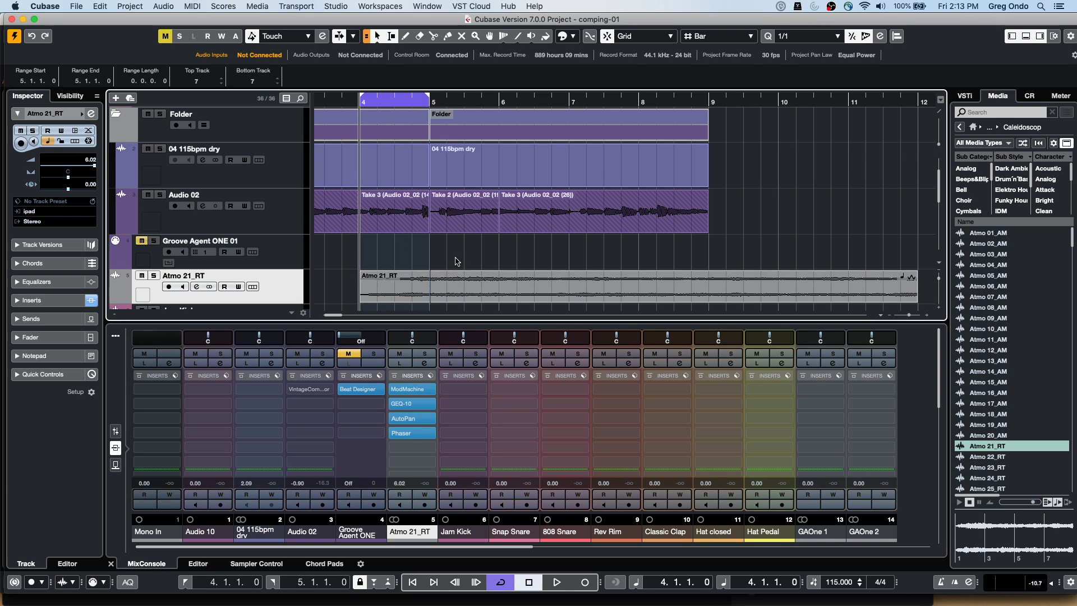
click(465, 300)
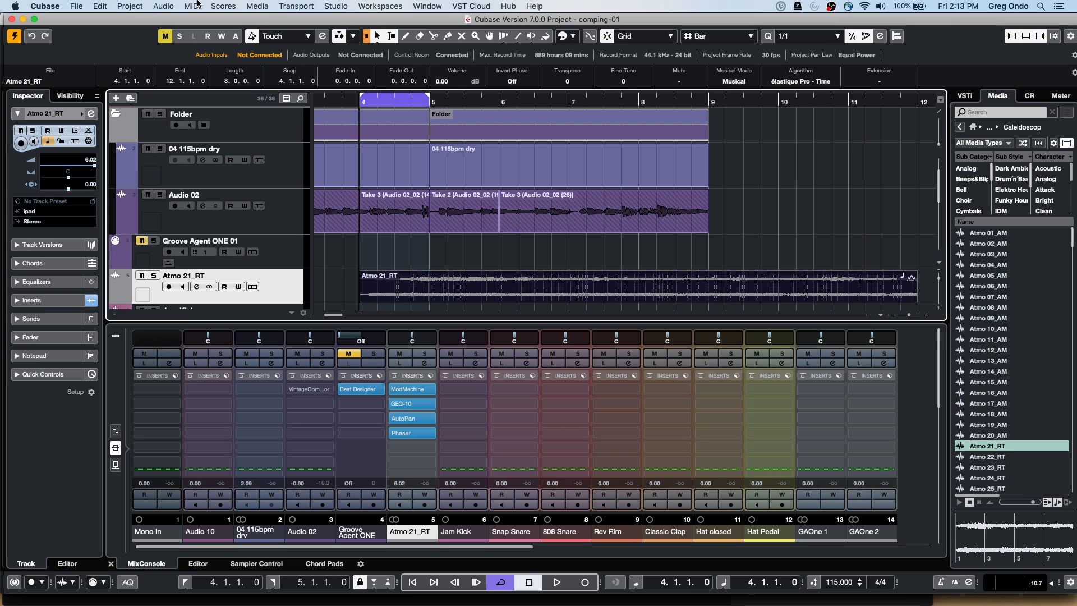
click(166, 6)
click(185, 73)
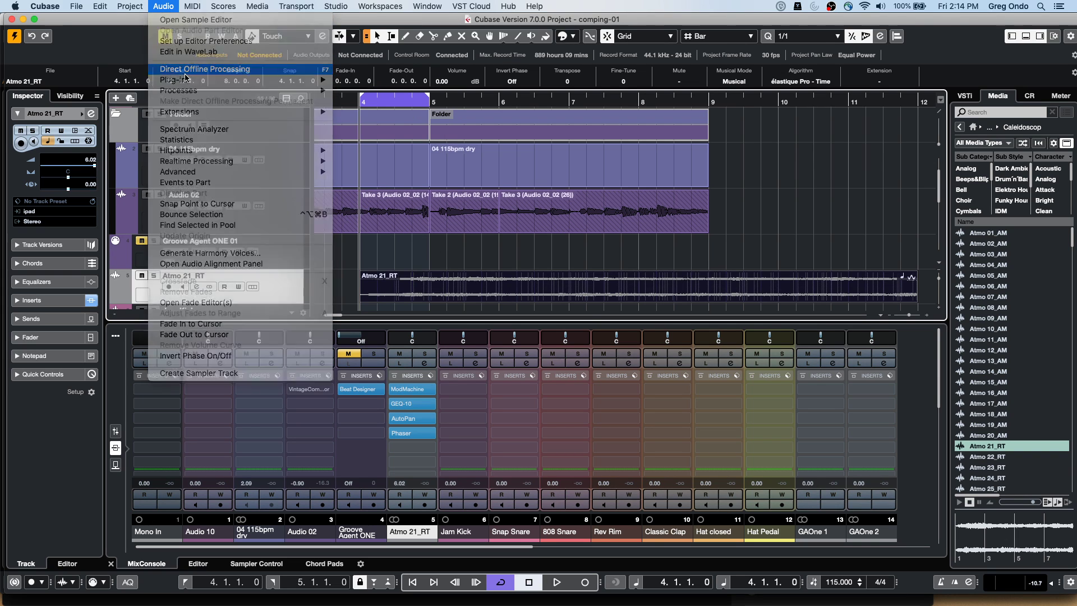
drag(589, 114, 652, 122)
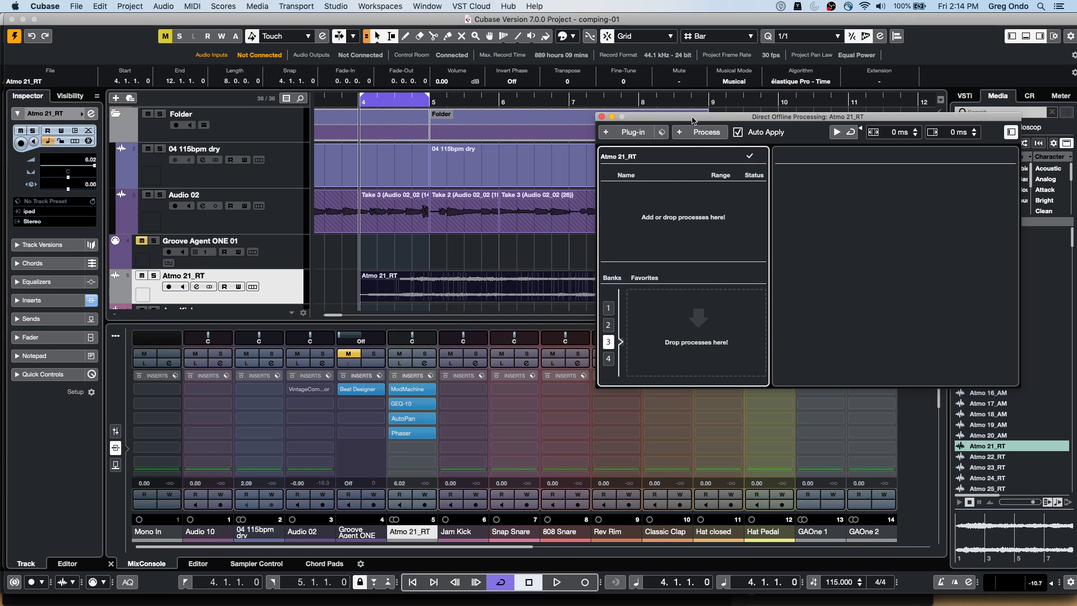
click(652, 135)
click(644, 140)
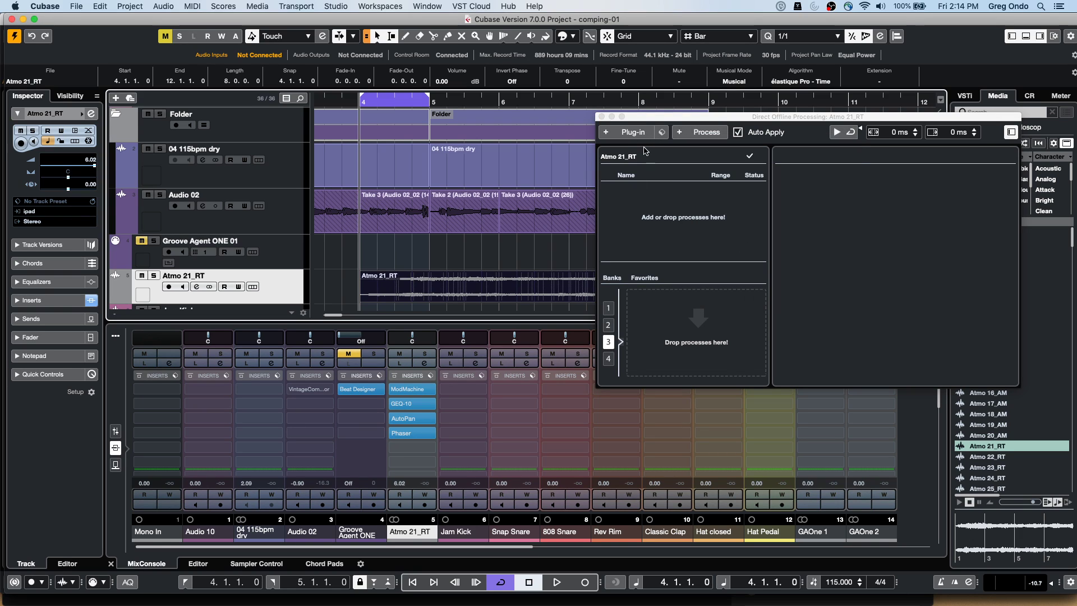
click(630, 134)
click(627, 217)
Transfer the channel's four inserts into Direct Offline Processing and bypass the original inserts
drag(431, 377, 654, 231)
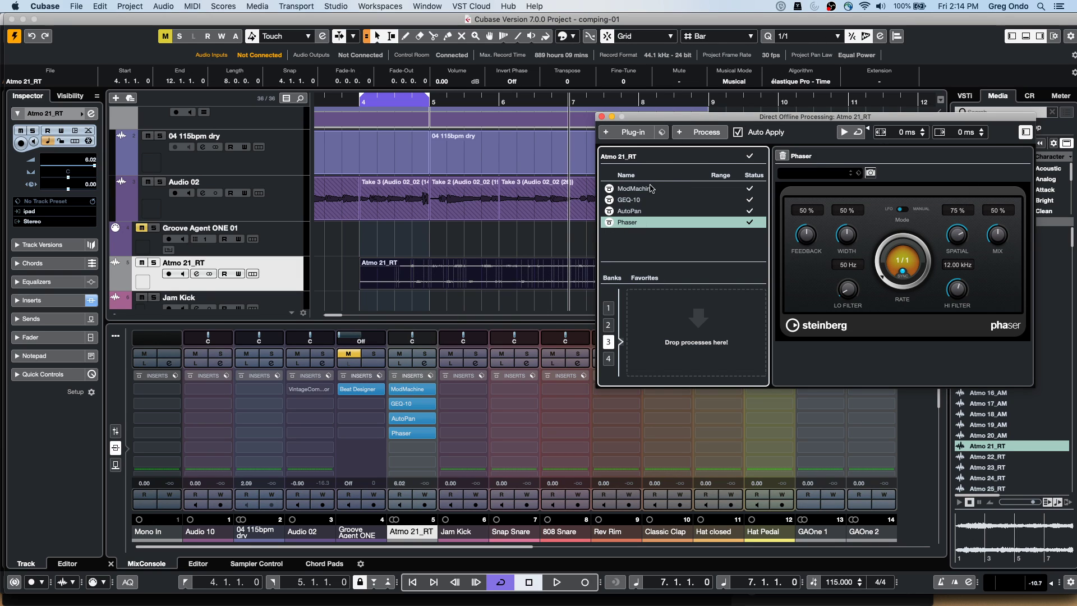
click(394, 376)
click(394, 376)
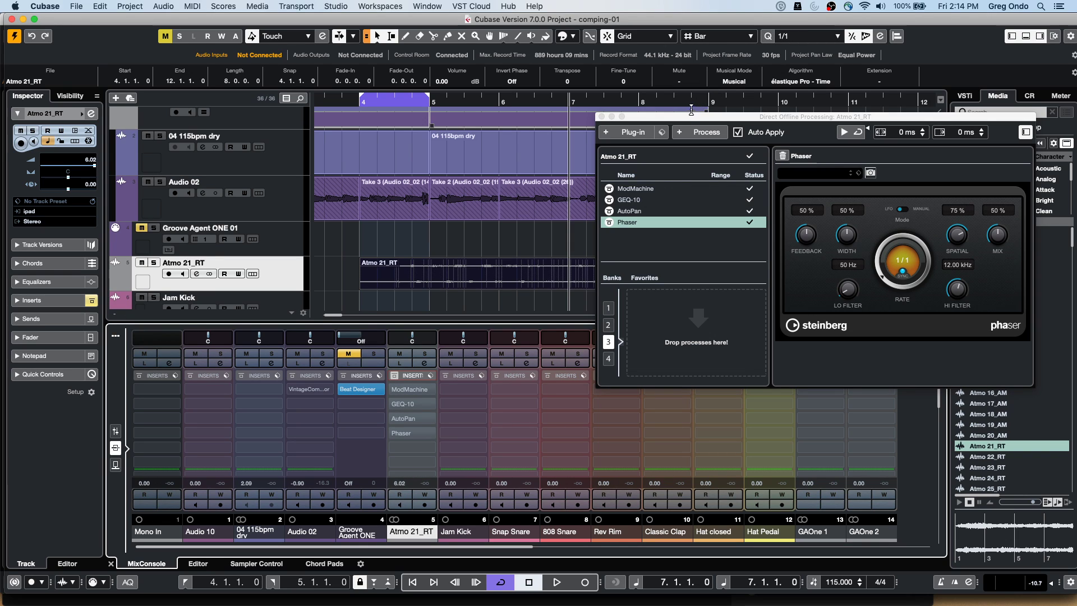
drag(694, 117, 554, 139)
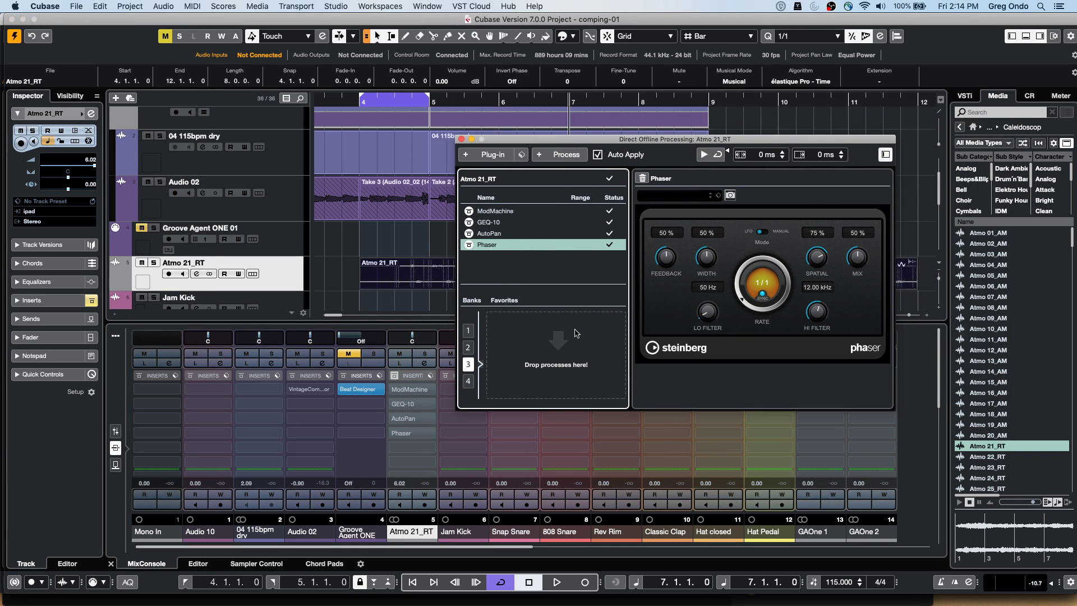
Delete the GEQ-10 process from the Atmo 21_RT event's offline processes
click(508, 224)
right_click(496, 223)
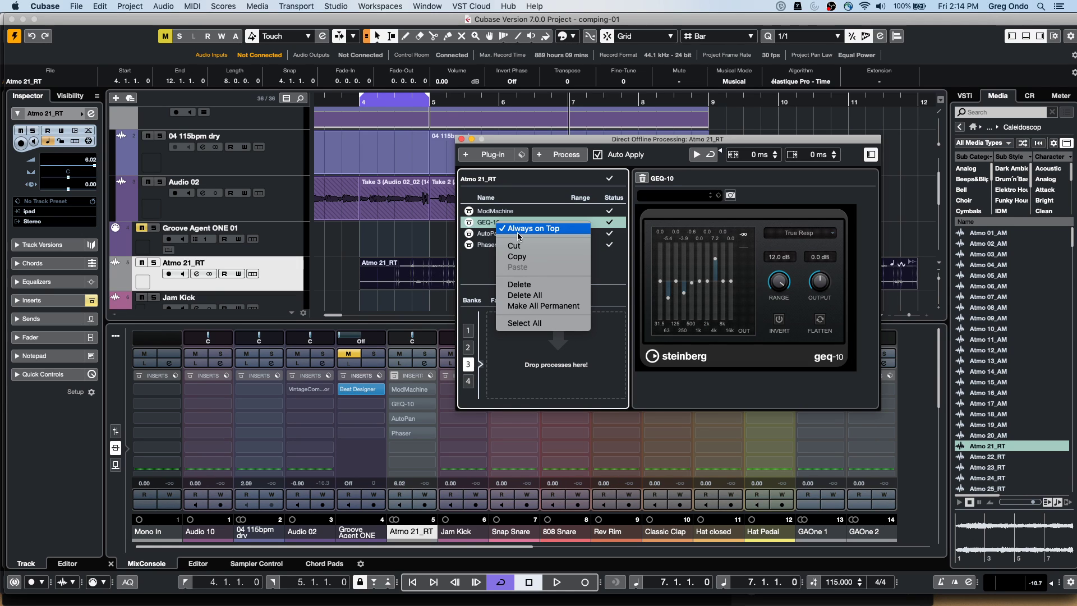
click(543, 285)
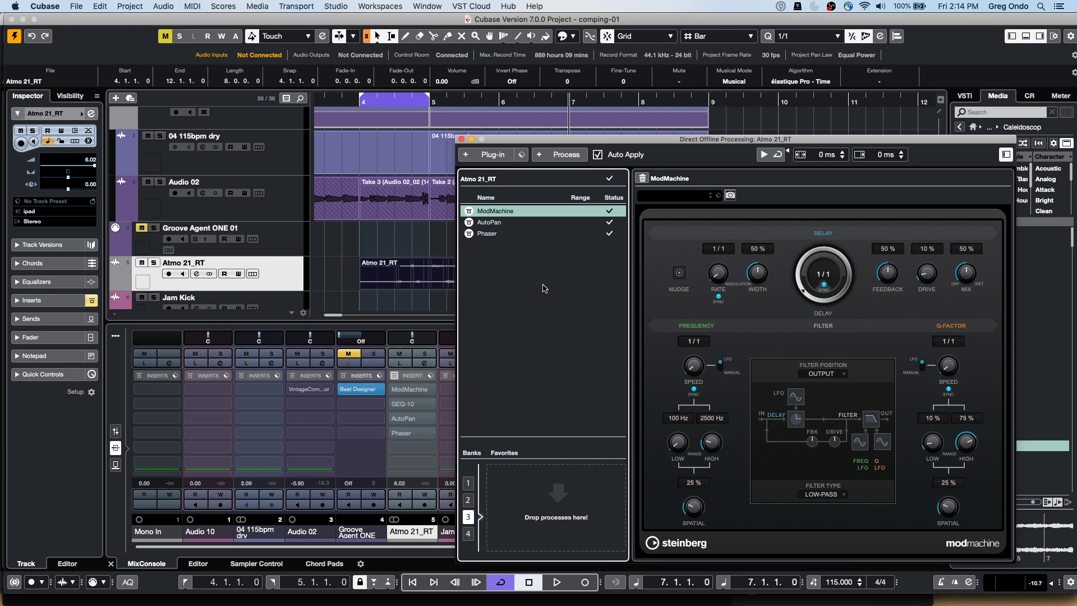
Set the AutoPan process rate to tempo sync at 1/4 T
click(490, 222)
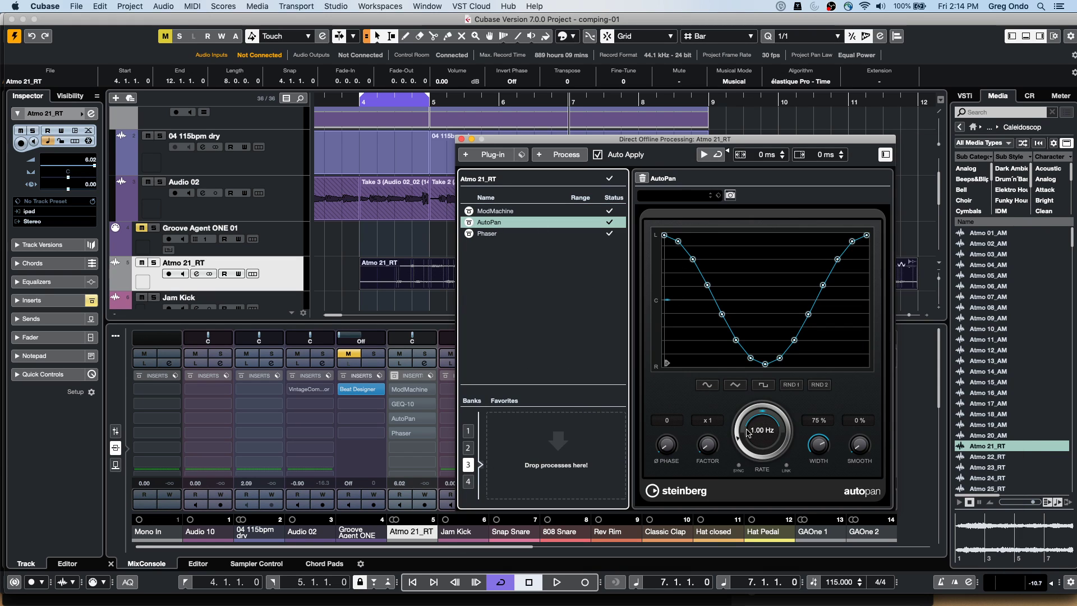
click(738, 465)
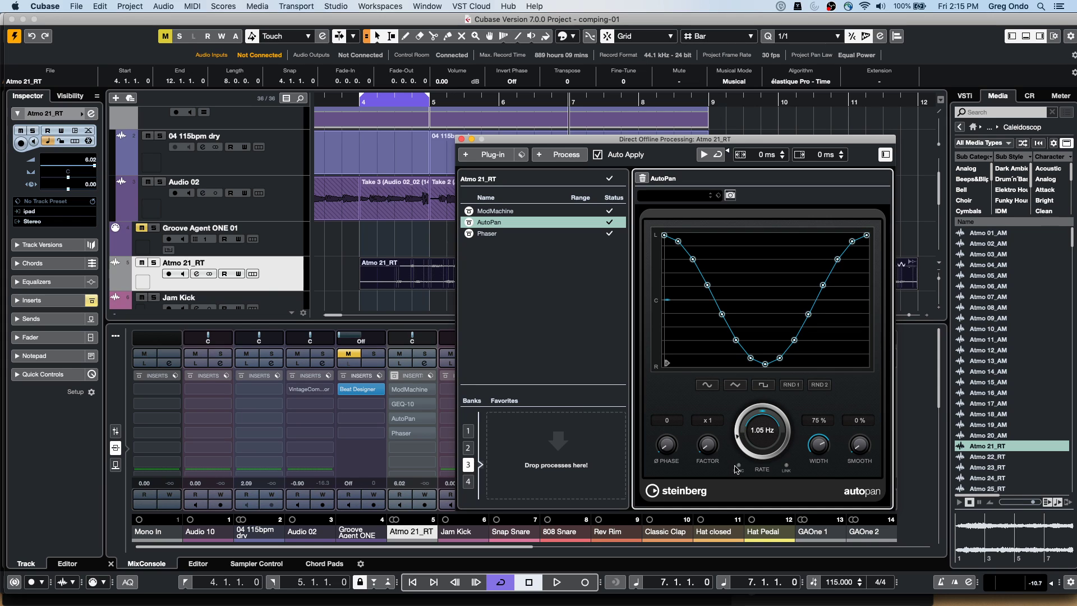
drag(742, 431, 761, 399)
Delete all remaining offline processes from the event
mouse_move(383, 395)
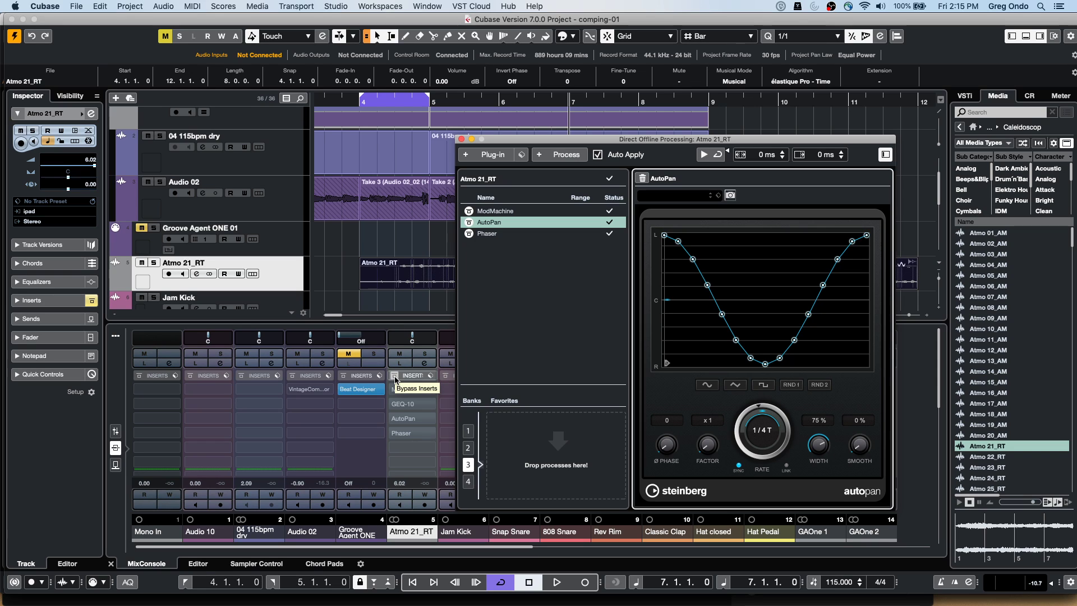
right_click(490, 221)
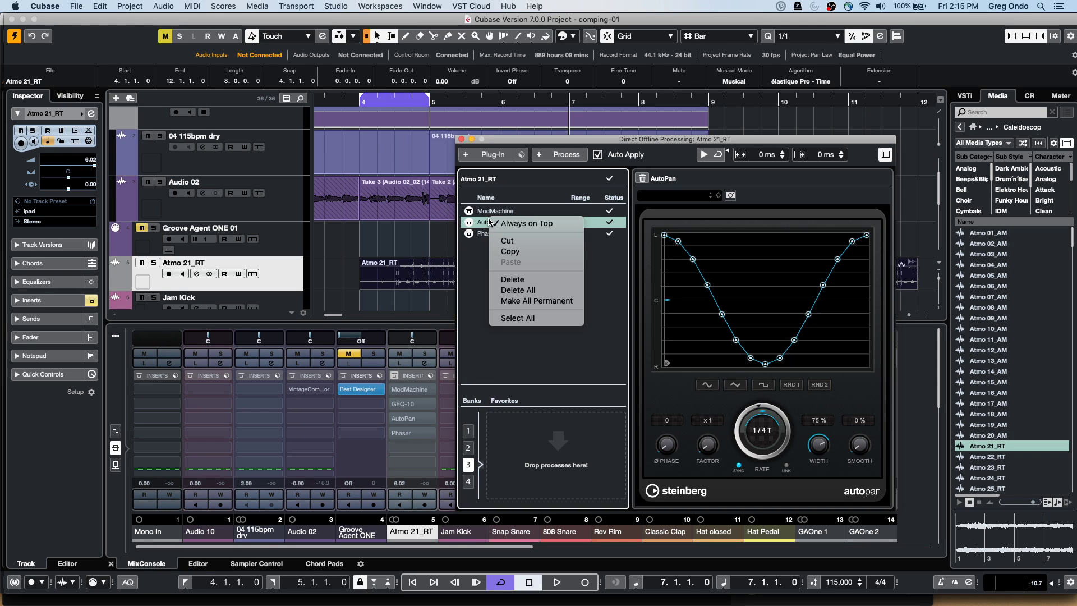
click(538, 290)
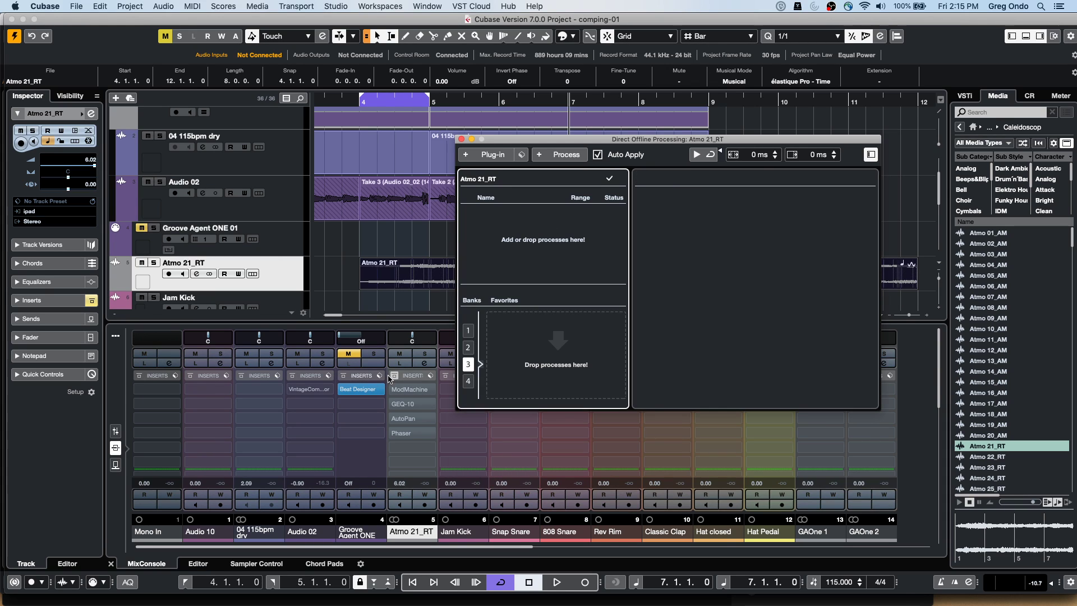
Toggle the channel's Bypass Inserts on and off to compare, leaving the inserts bypassed
click(393, 376)
click(394, 376)
click(393, 376)
click(394, 376)
click(394, 377)
click(393, 377)
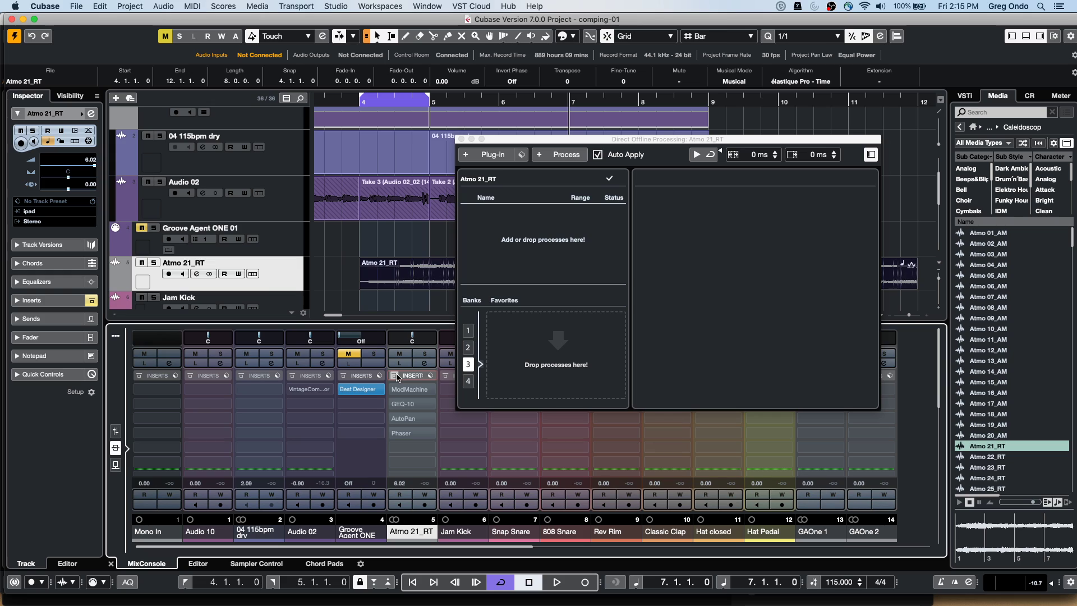
click(394, 376)
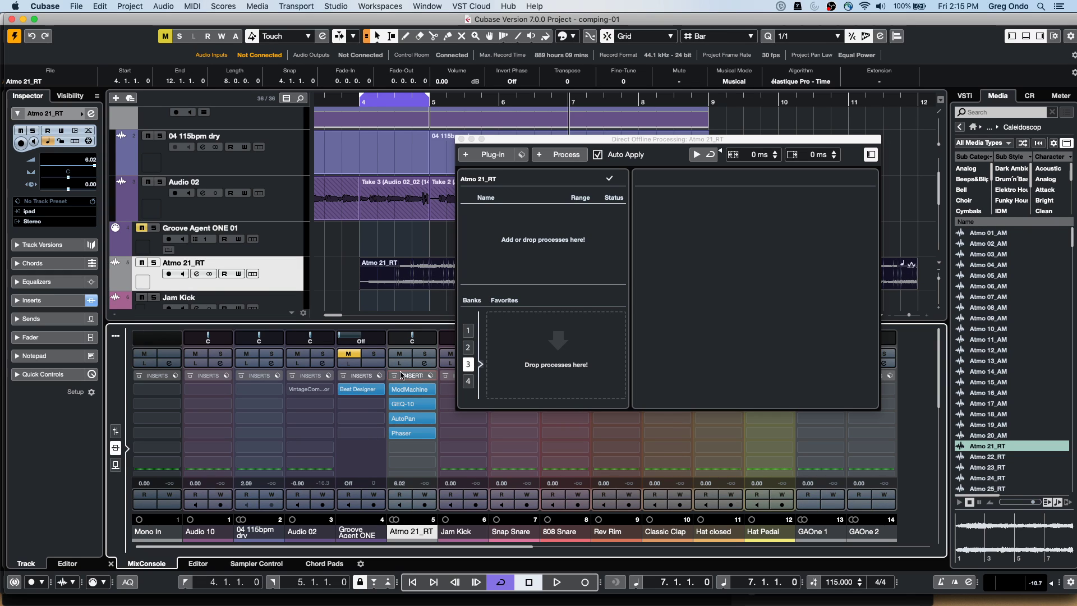
click(394, 376)
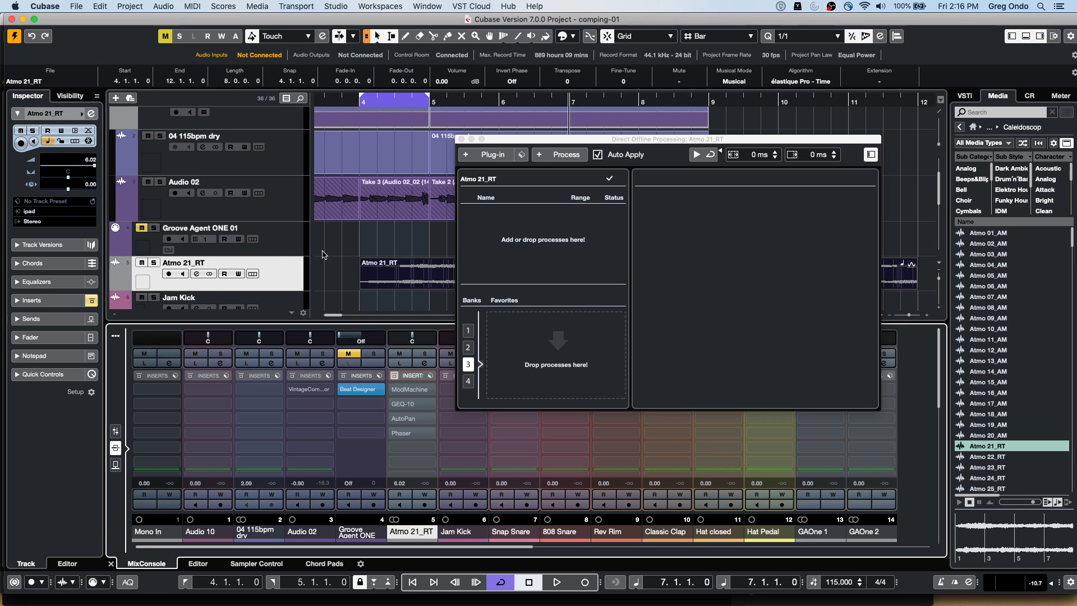
Close Direct Offline Processing and draw a MIDI part on Groove Agent ONE 01 spanning bars 4–7
click(281, 237)
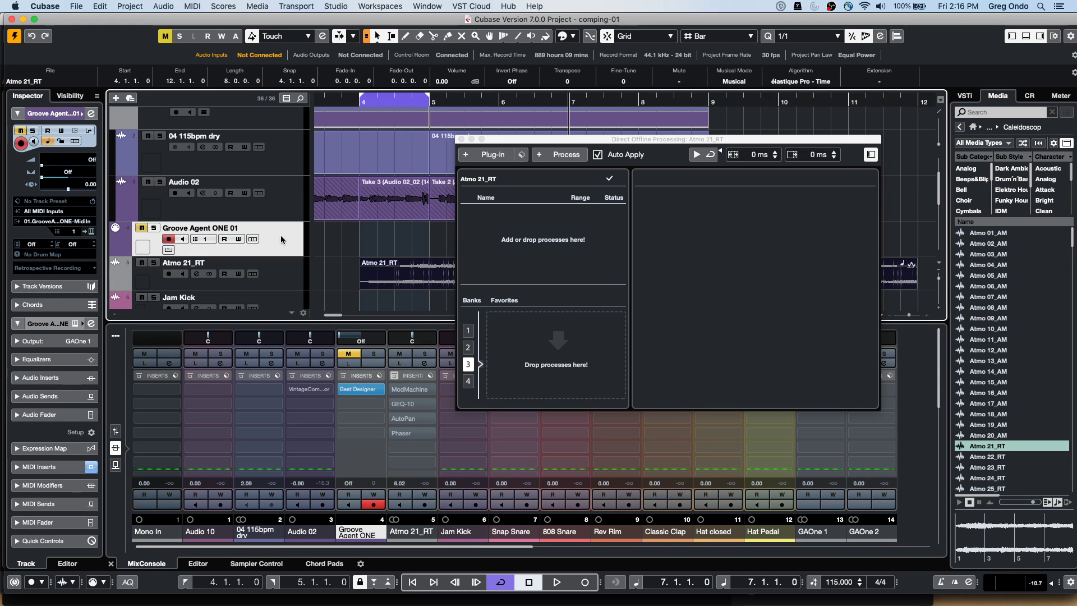
click(461, 140)
right_click(399, 243)
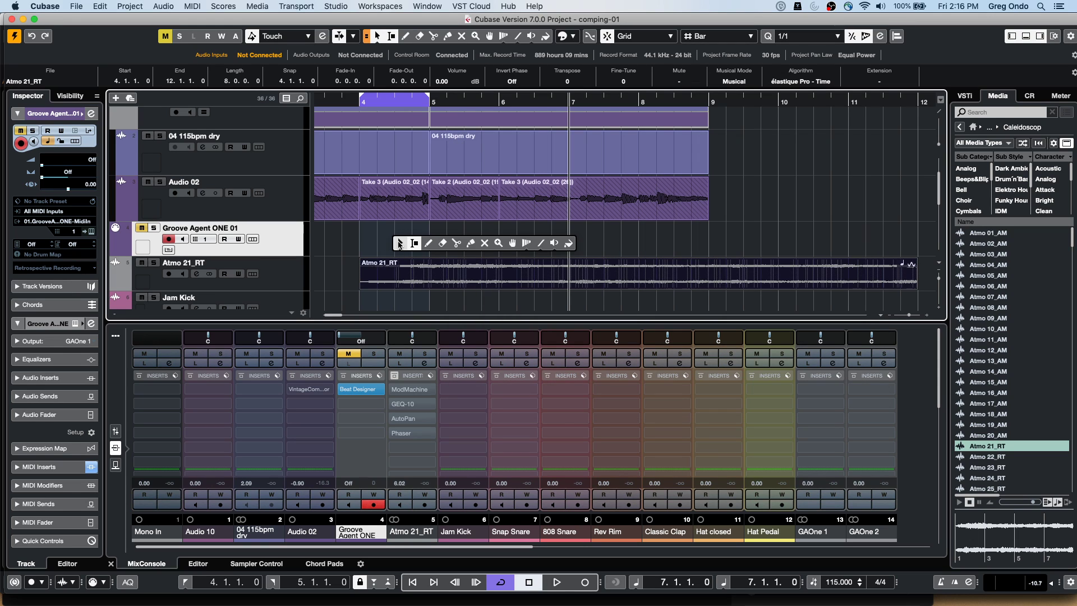
click(428, 243)
drag(392, 241, 569, 238)
Open the new part in an enlarged lower-zone editor switched to the Drum Editor
key(1)
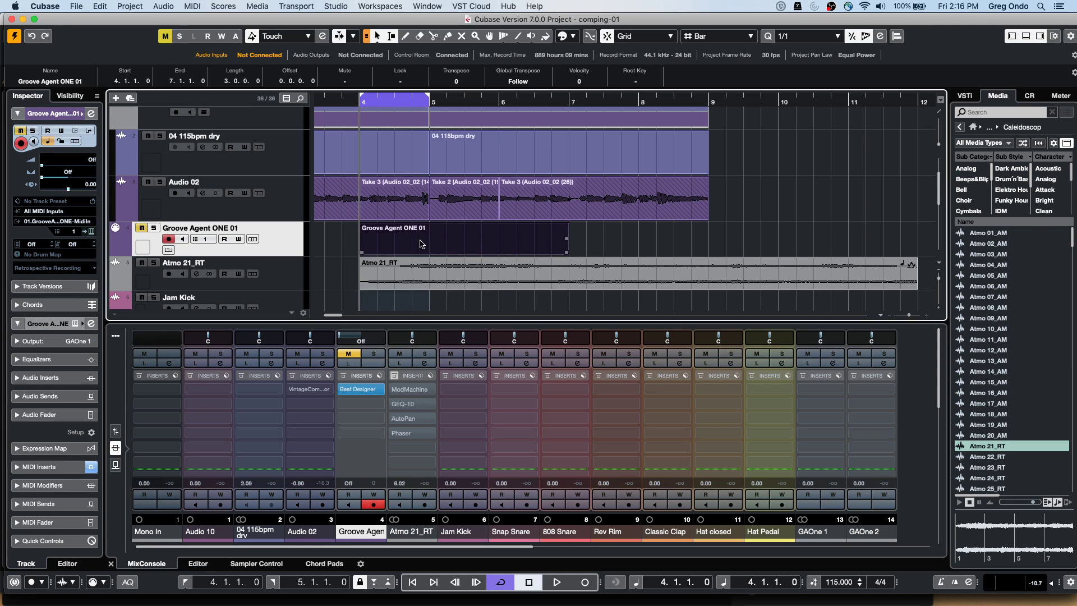
double_click(422, 243)
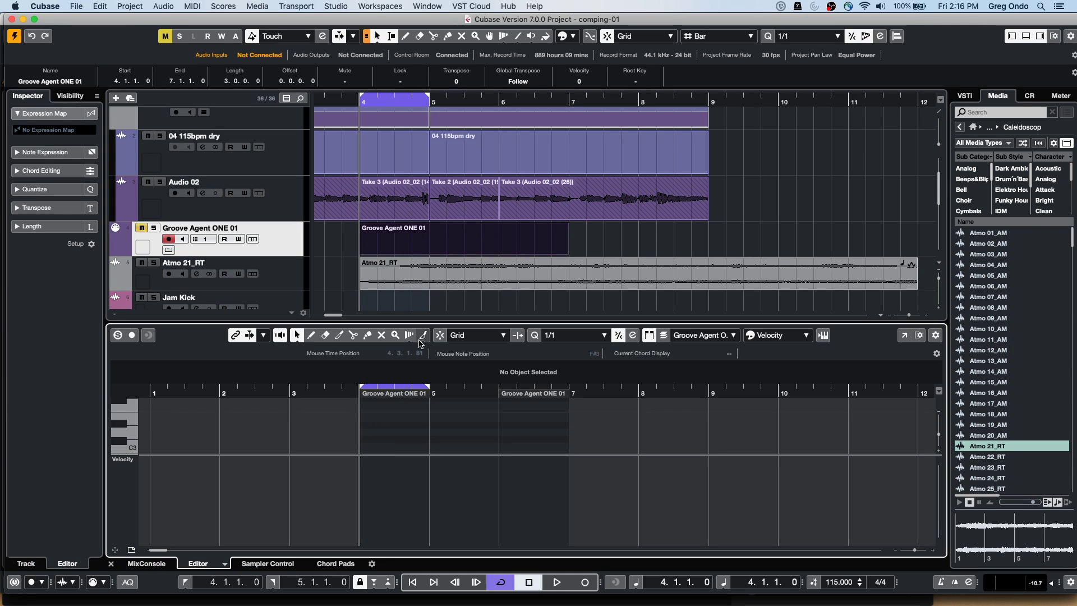
drag(428, 328, 448, 223)
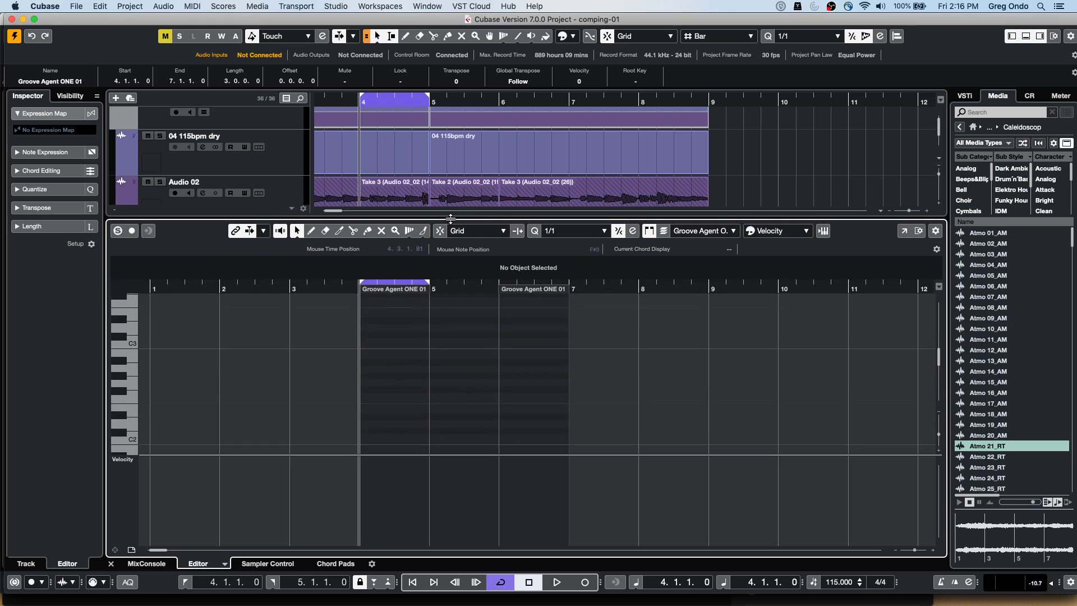
right_click(373, 392)
click(225, 563)
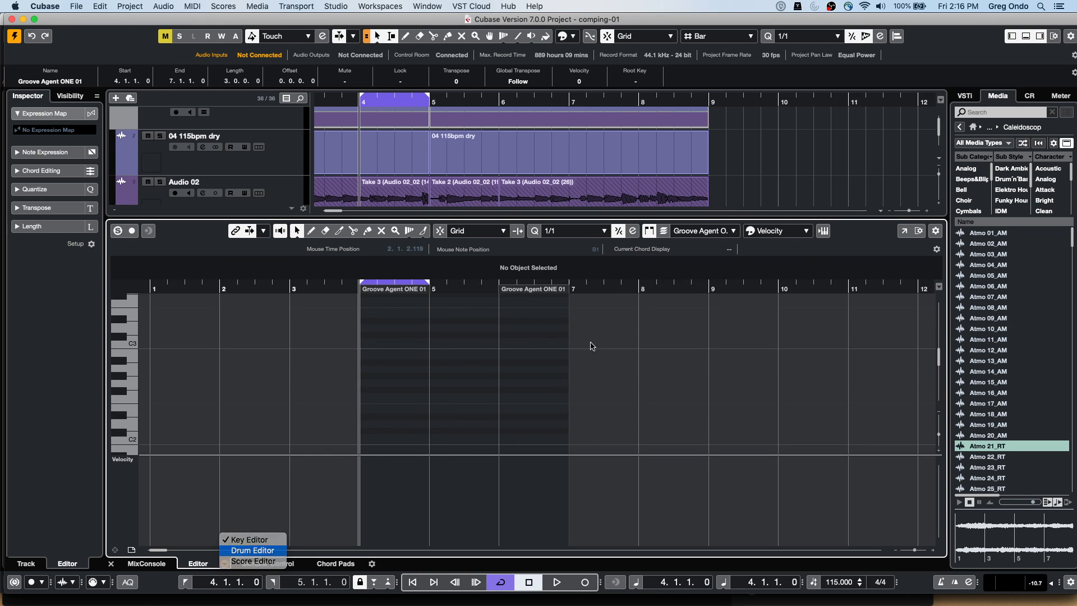
click(247, 550)
Paint rolls on Low Floor Tom, Hand Clap, Snare, Pedal Hi-Hat and High Floor Tom, ramping velocities upward
drag(373, 372, 426, 371)
mouse_move(398, 338)
mouse_down()
mouse_move(447, 339)
mouse_move(484, 322)
mouse_up()
drag(422, 422, 501, 422)
drag(374, 405, 442, 406)
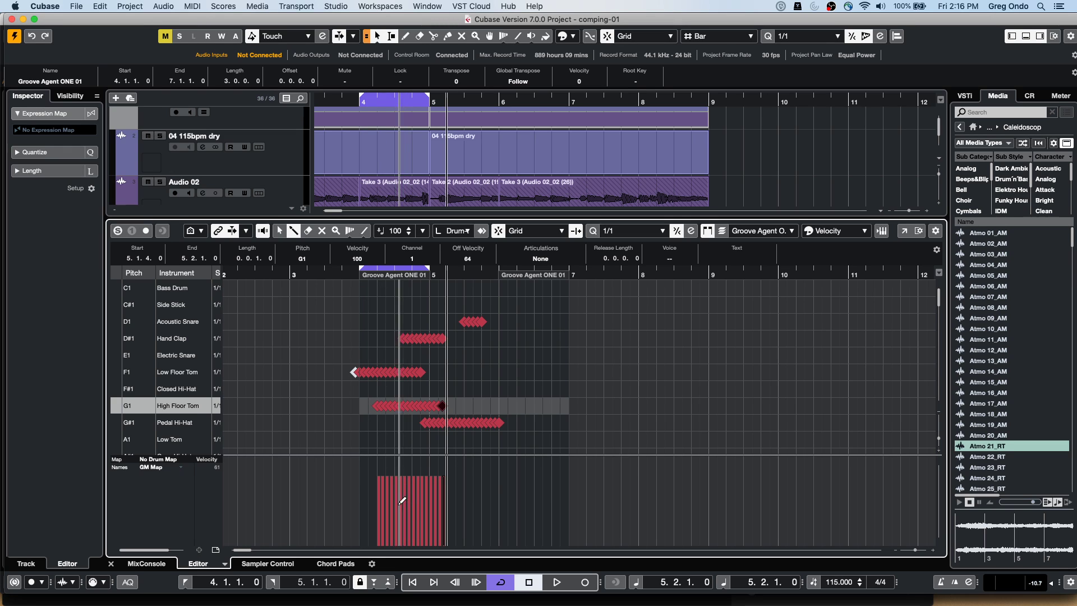
mouse_move(384, 493)
mouse_down()
mouse_move(460, 490)
mouse_move(387, 501)
mouse_move(392, 511)
mouse_move(454, 449)
mouse_up()
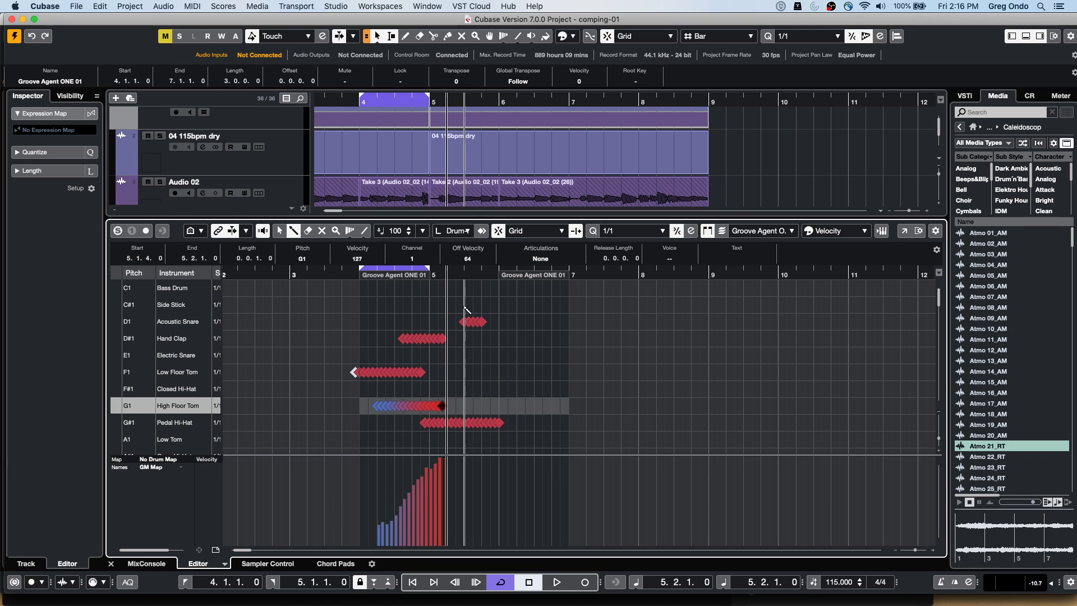
Open the MIDI Logical Editor and set its function to Select
click(258, 7)
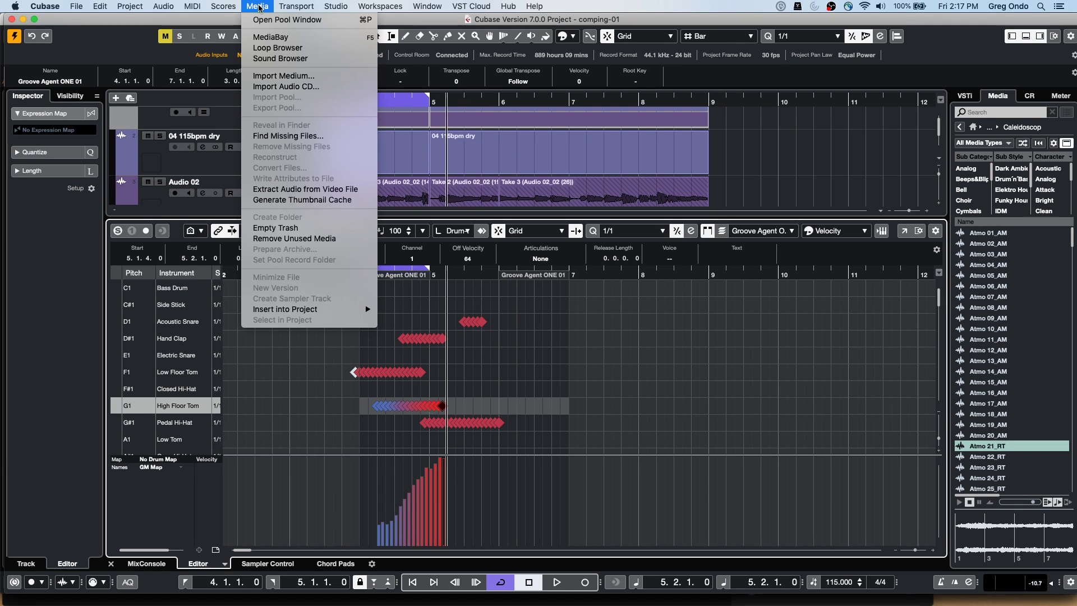
mouse_move(195, 9)
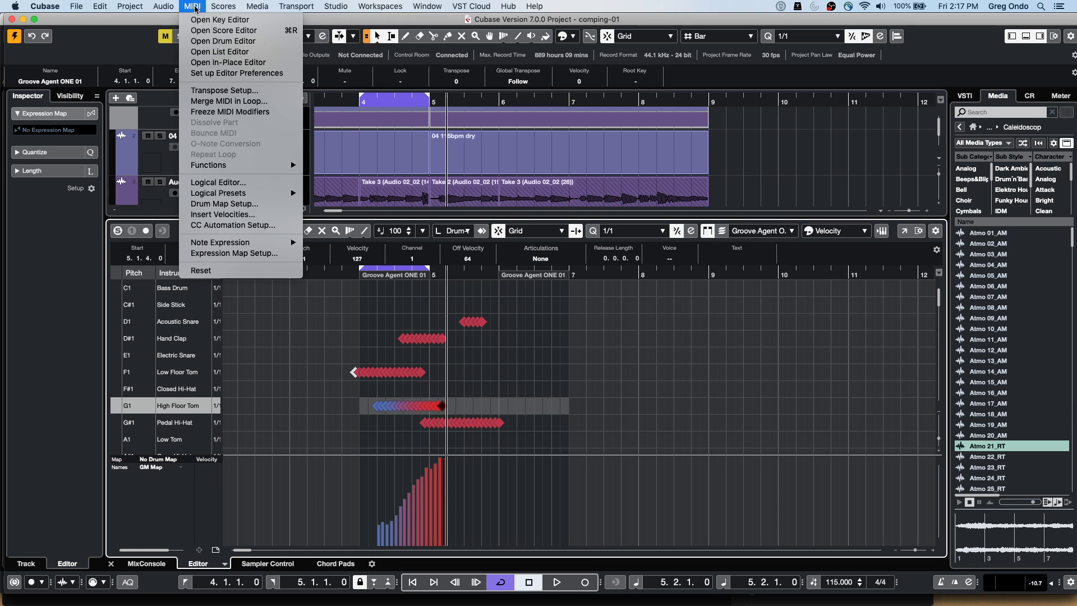
click(290, 187)
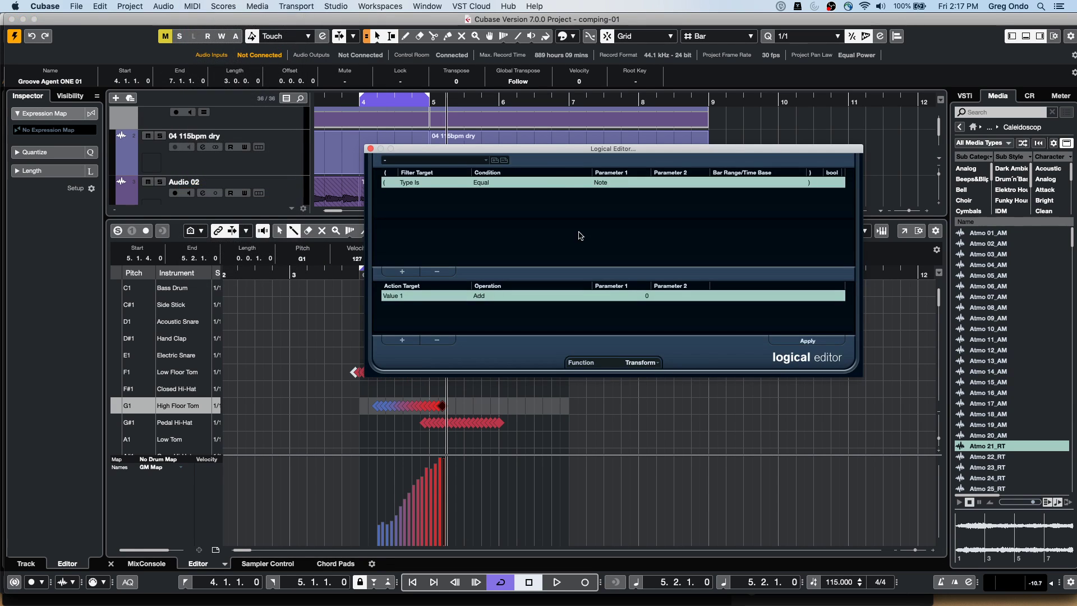
click(642, 363)
click(628, 416)
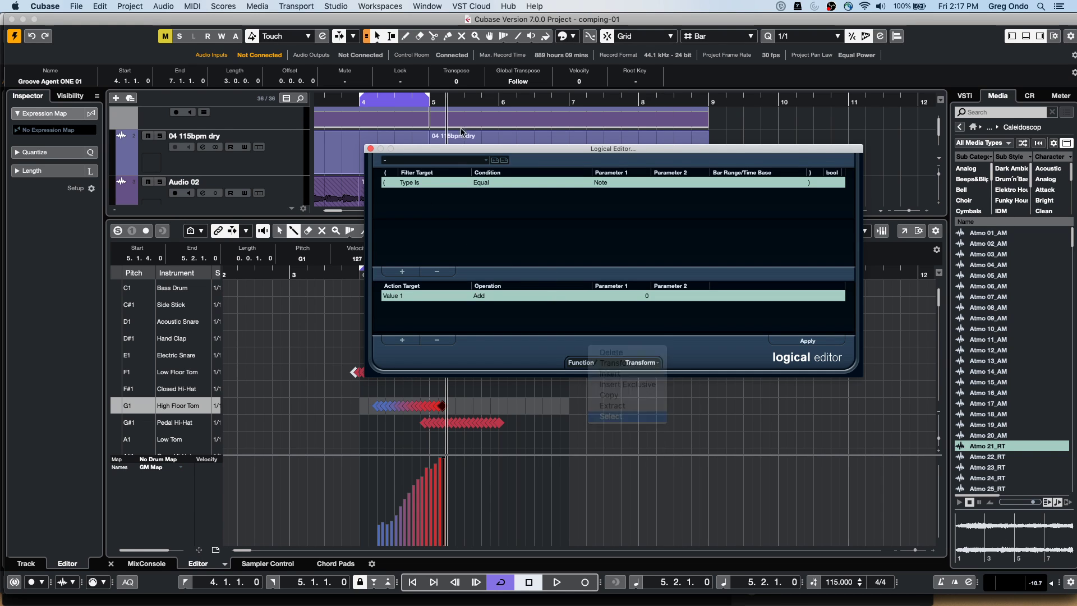
click(488, 185)
click(640, 188)
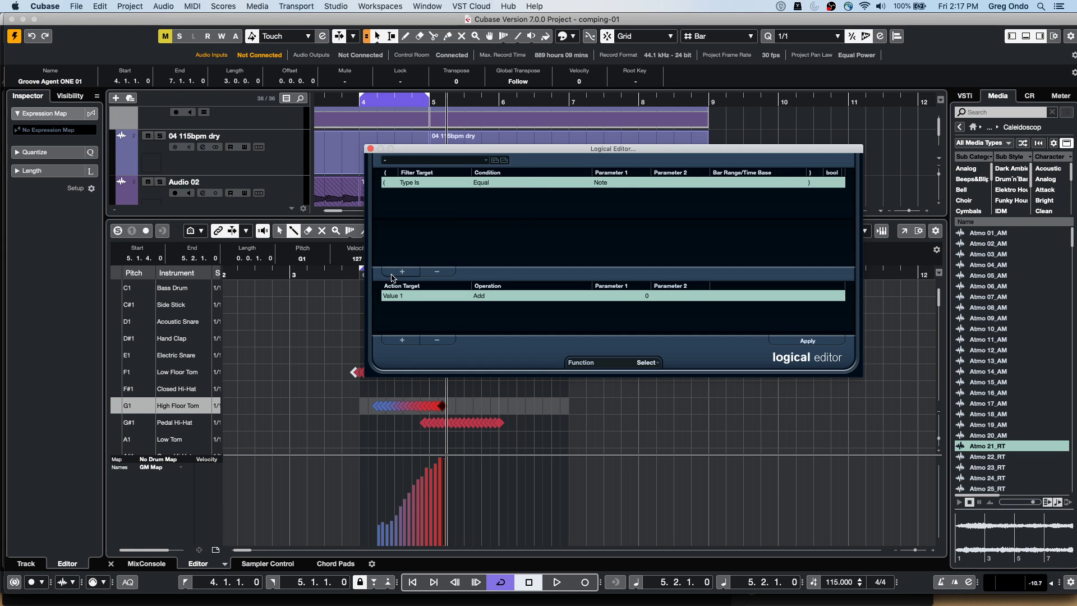
Add a filter line for velocity inside range 45 to 100, removing the action line
click(402, 271)
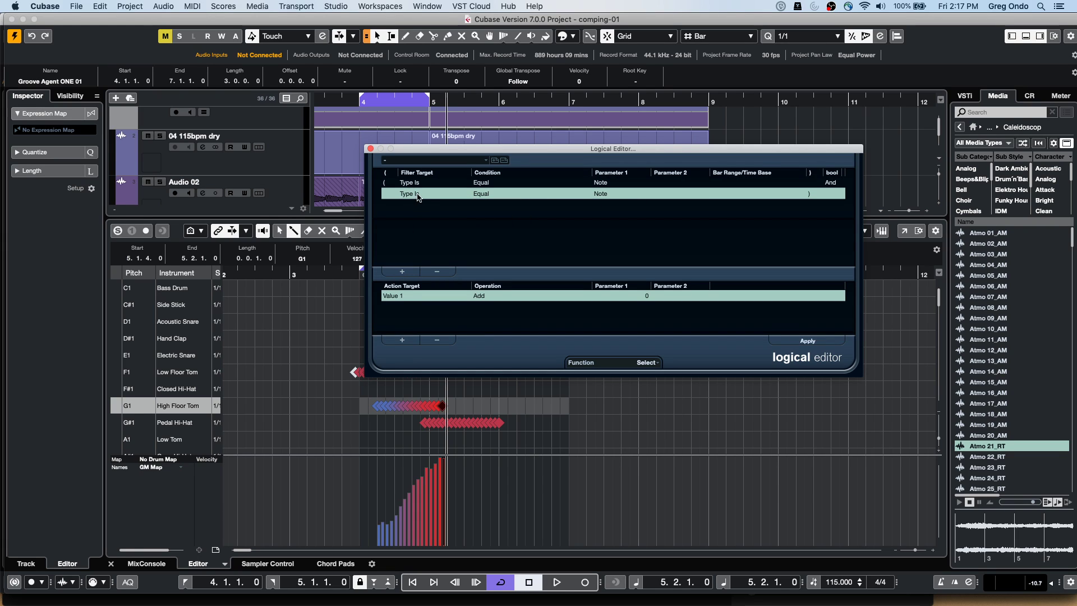
click(418, 195)
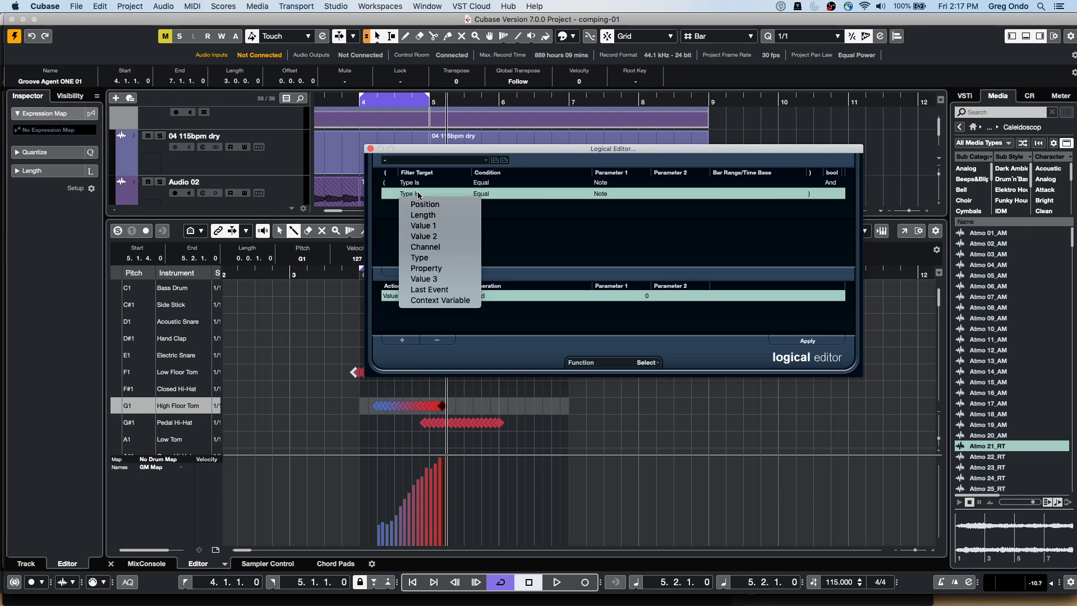
click(443, 237)
click(485, 194)
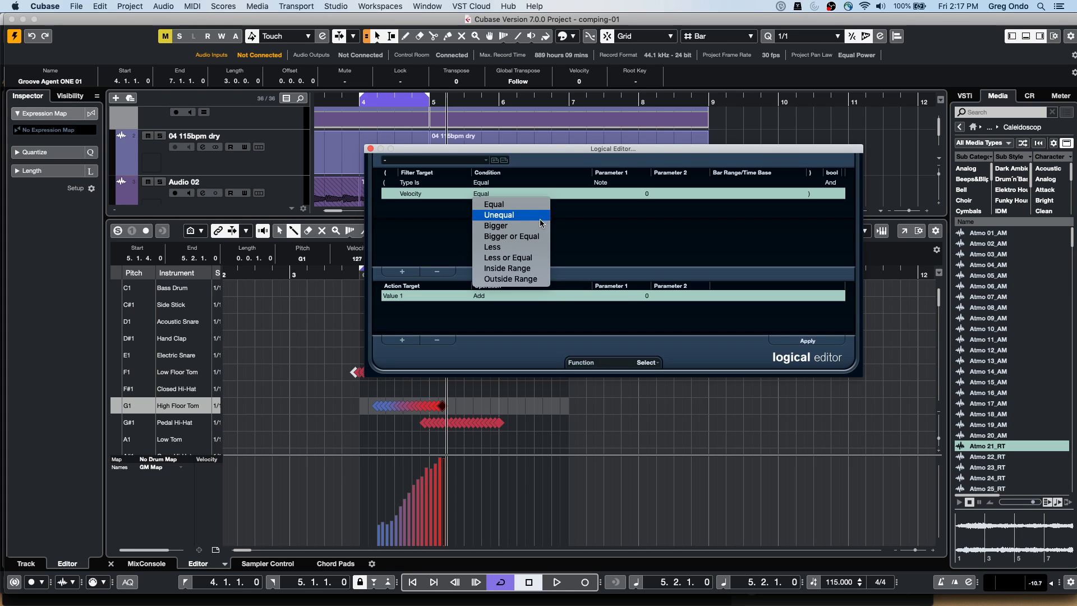
click(529, 268)
click(650, 194)
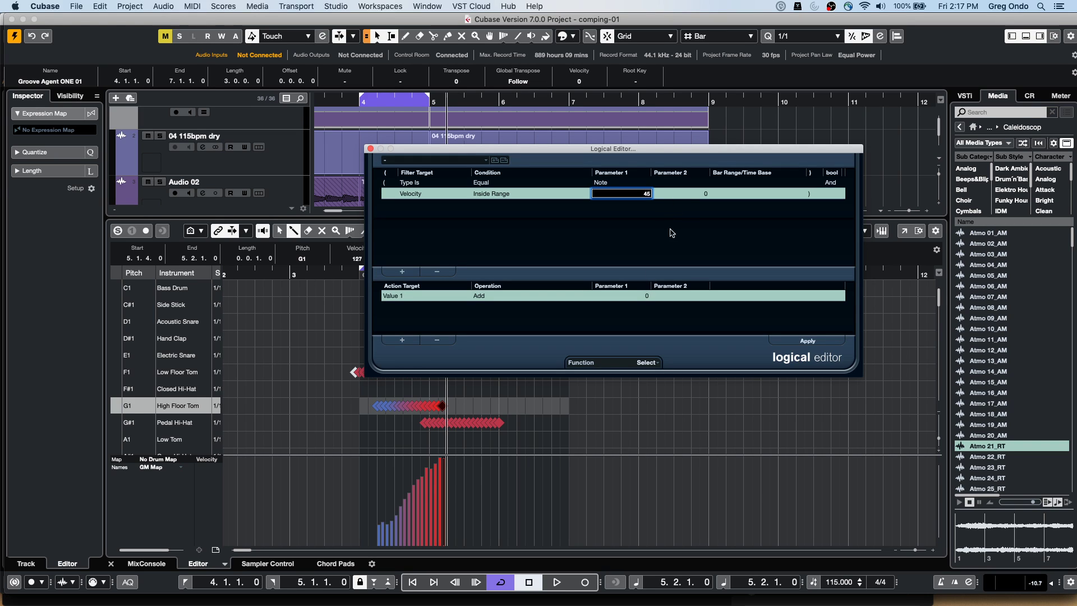
click(708, 191)
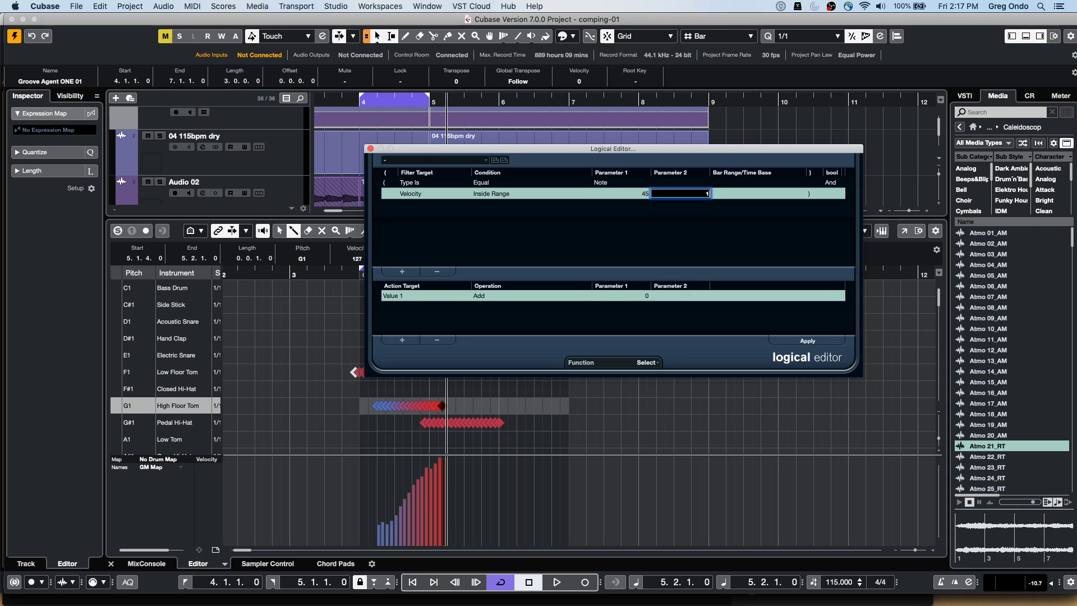
text(100)
key(Return)
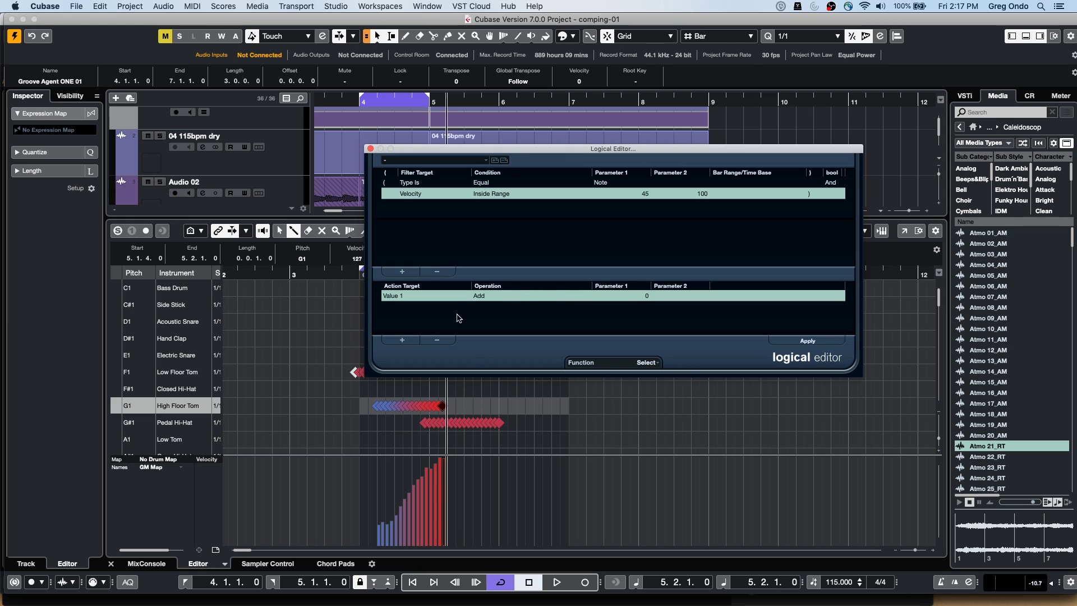
click(437, 340)
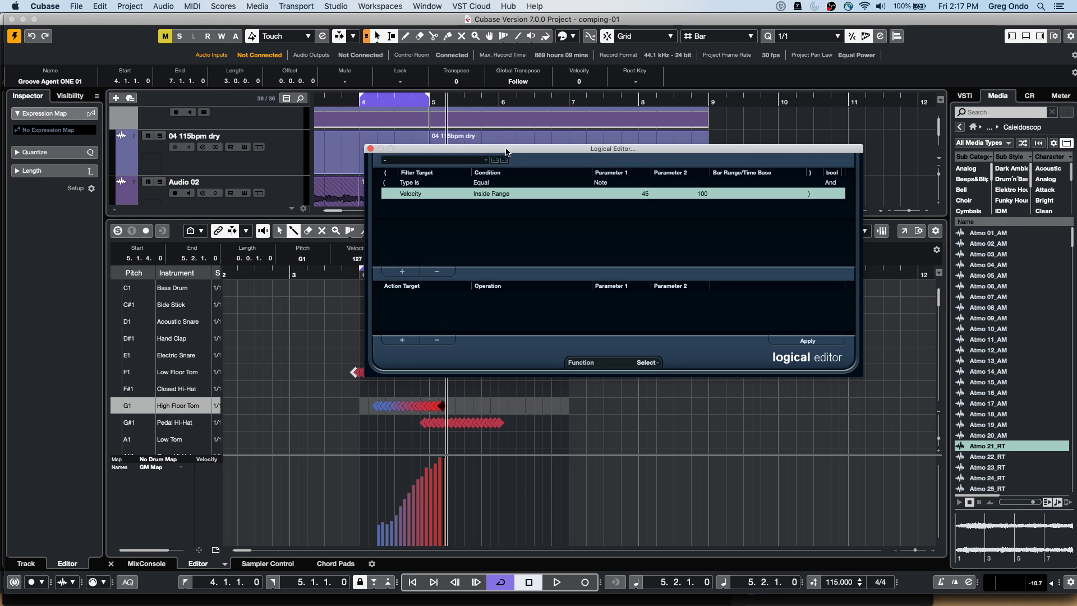
drag(503, 157, 638, 261)
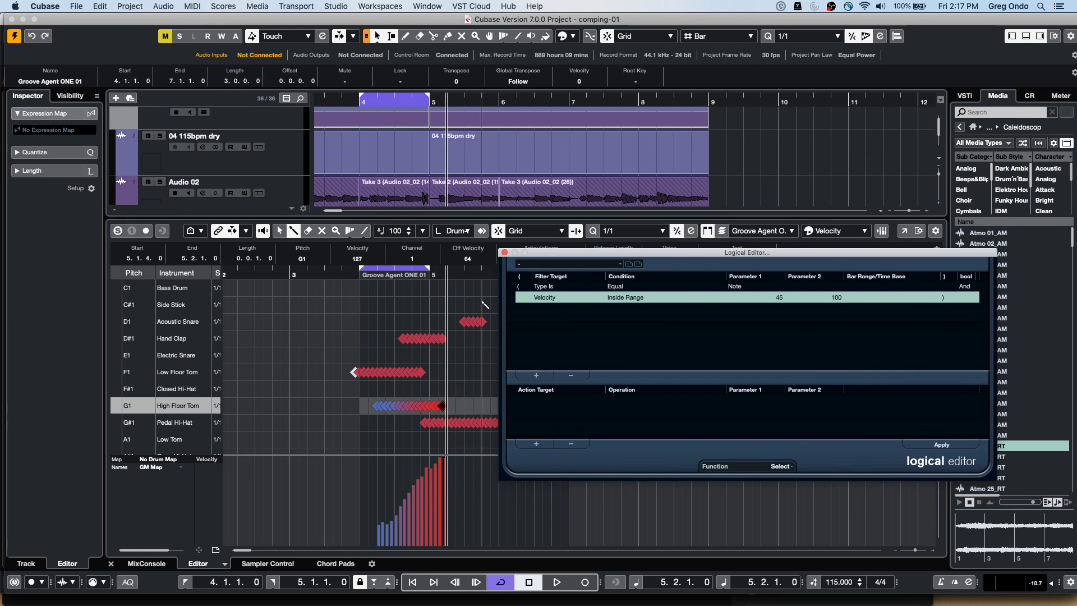
Apply the rule to select velocity 45–100 notes, then scale their velocities down
click(940, 444)
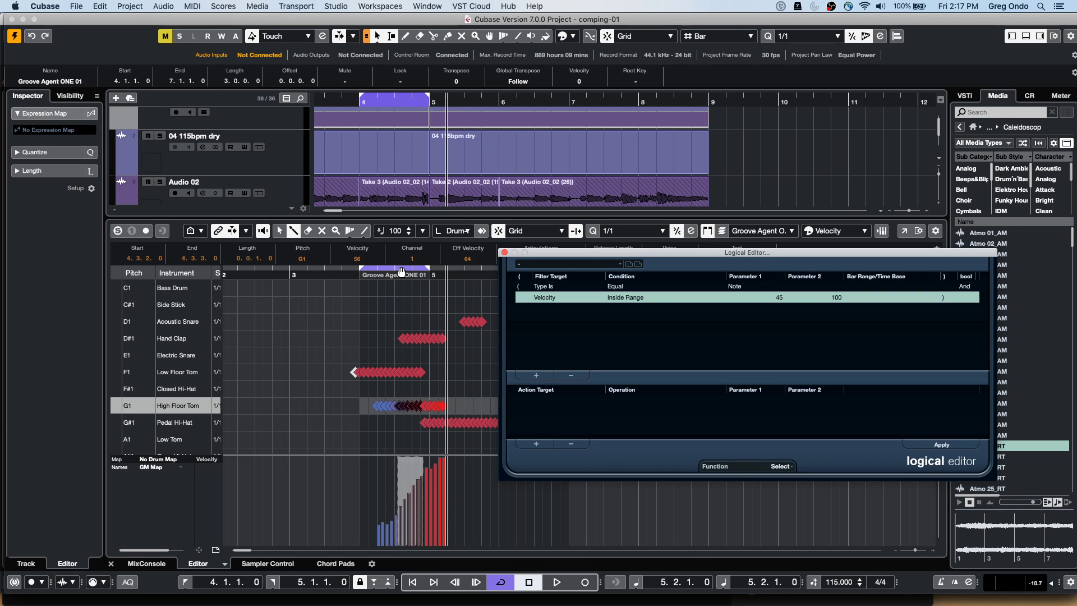
drag(458, 271, 271, 364)
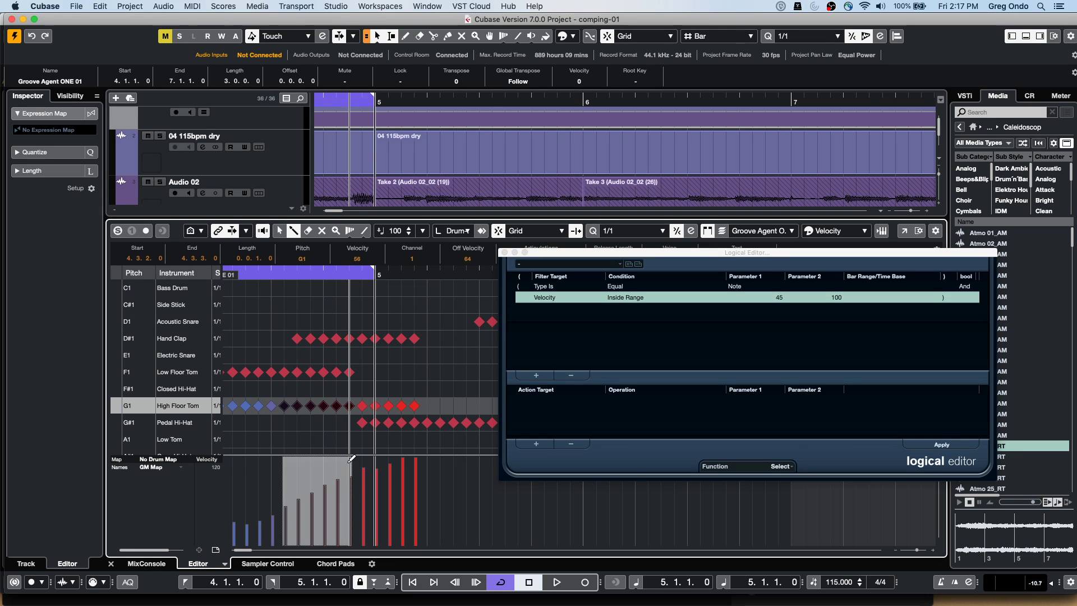
key(1)
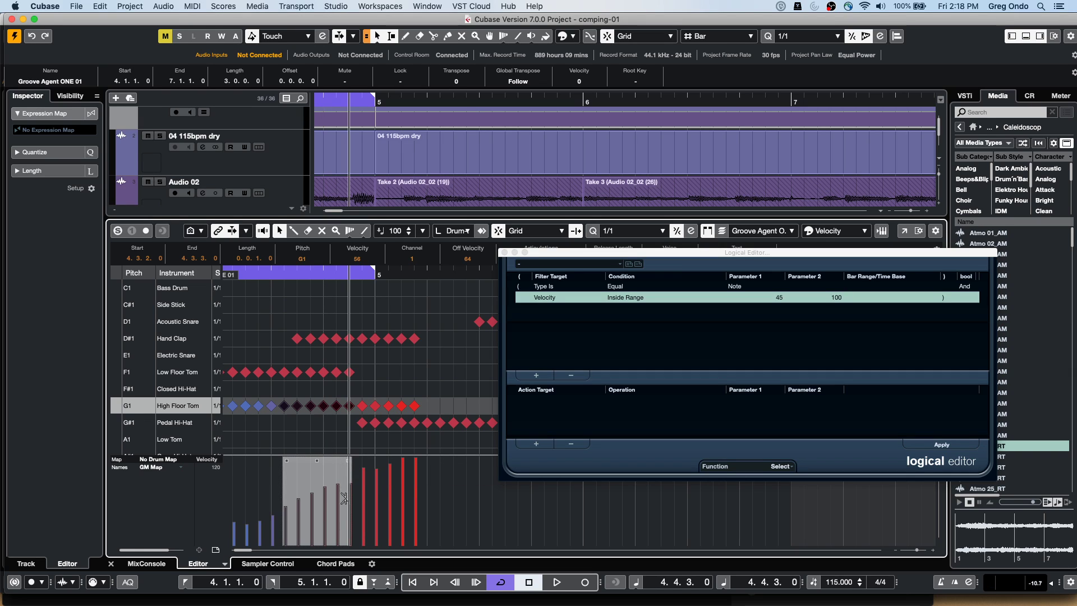
drag(317, 461, 345, 463)
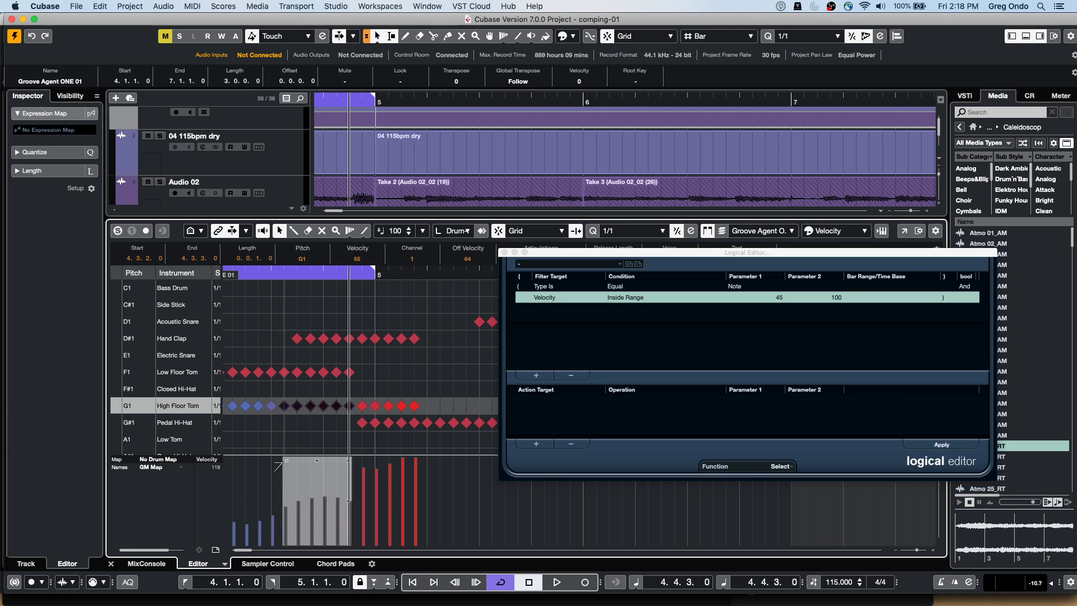
drag(276, 465, 277, 501)
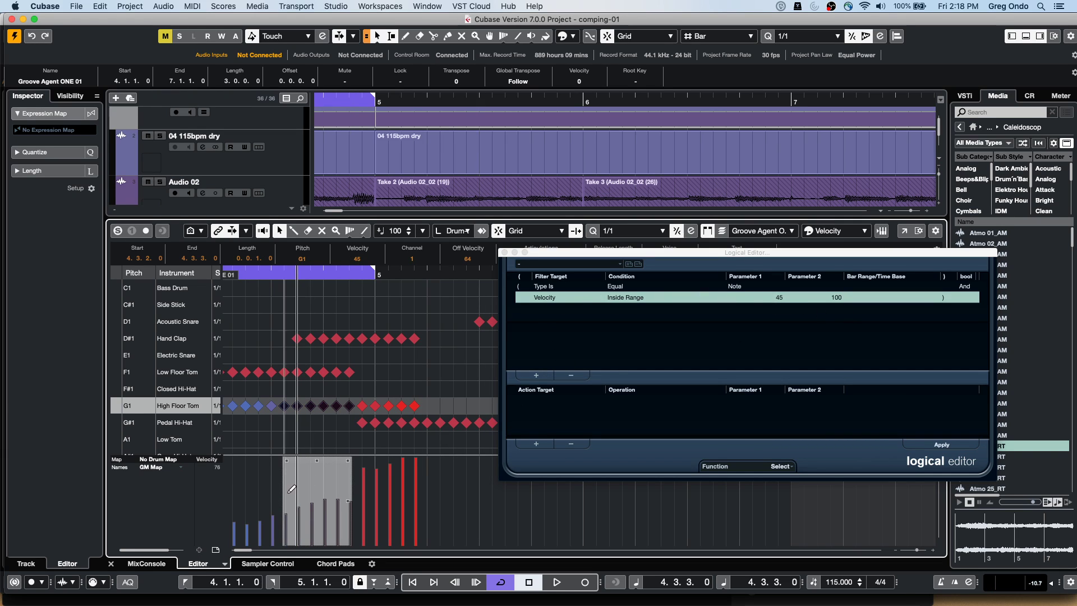
mouse_move(307, 503)
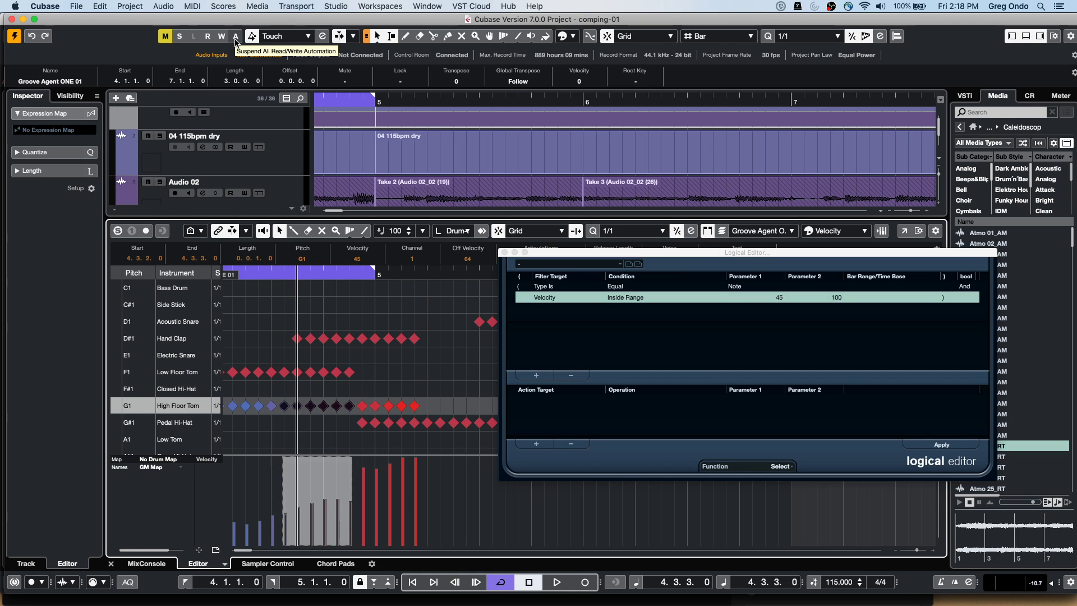
Close the Logical Editor, zoom out to the whole arrangement, and browse the File menu
click(504, 251)
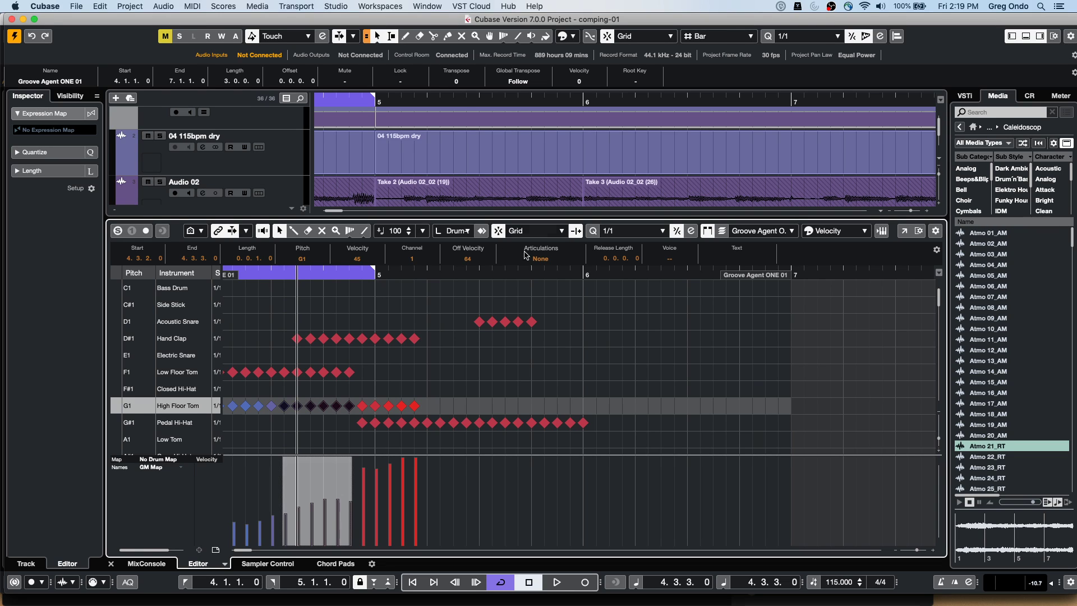
drag(385, 101, 298, 3)
click(77, 6)
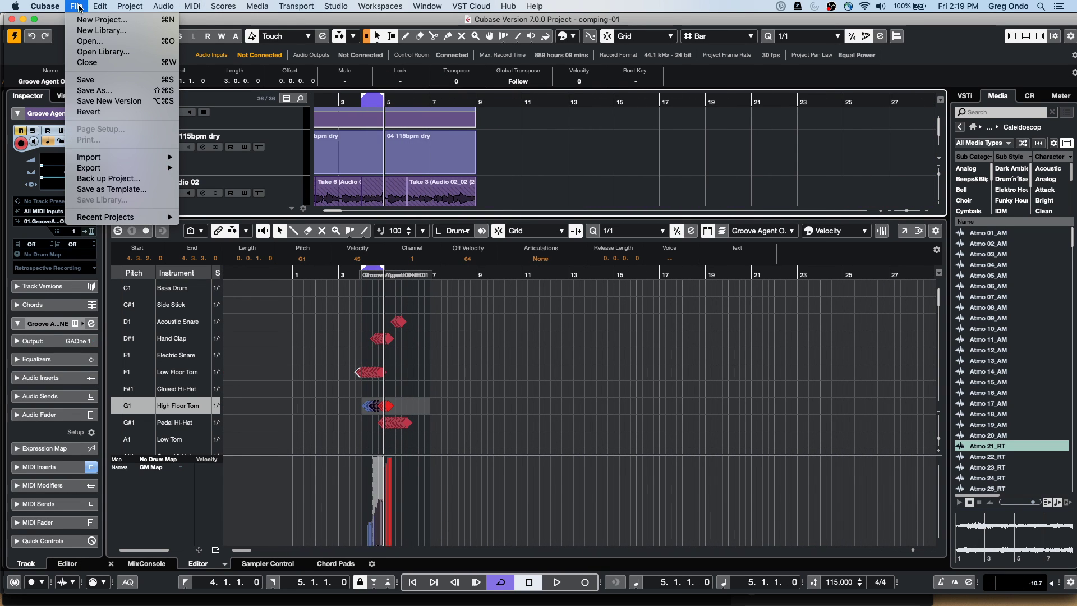
mouse_move(122, 167)
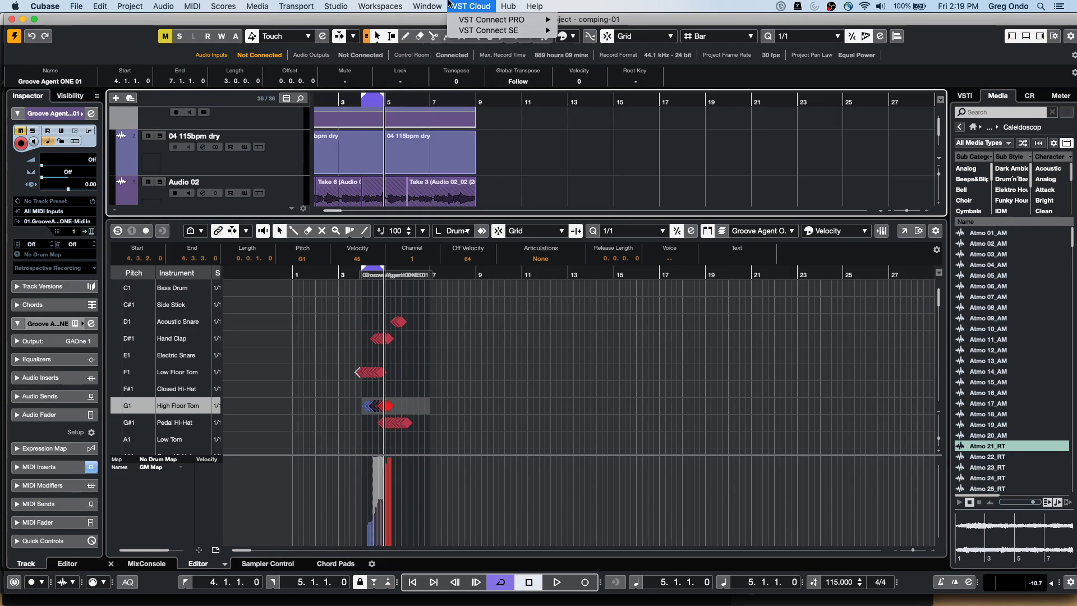
Bring the other project forward, hide the mixer, zoom to bars 1–105 and start playback
mouse_move(427, 6)
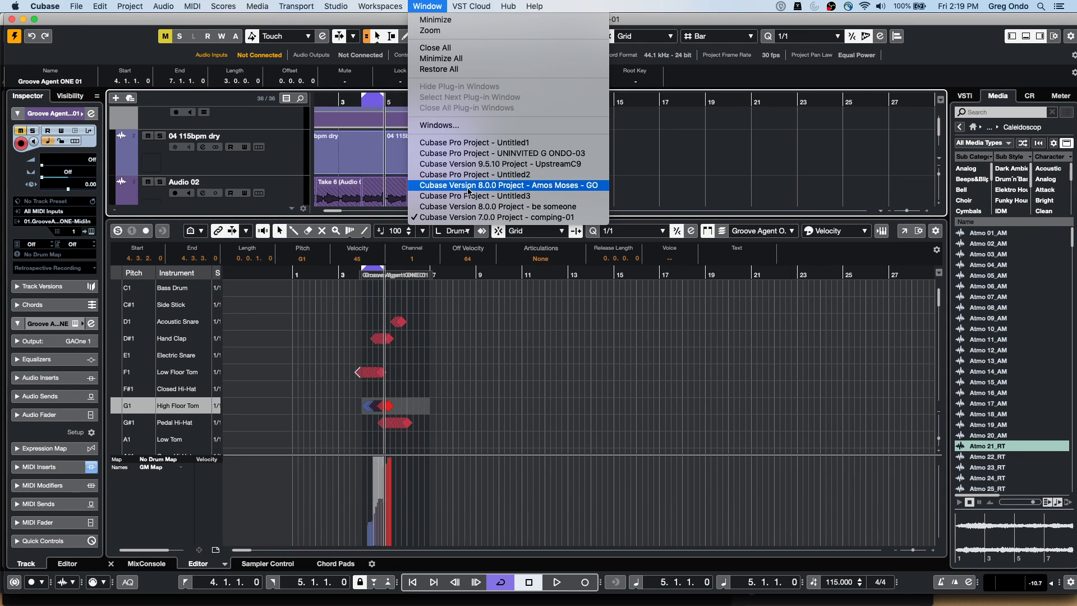
click(467, 186)
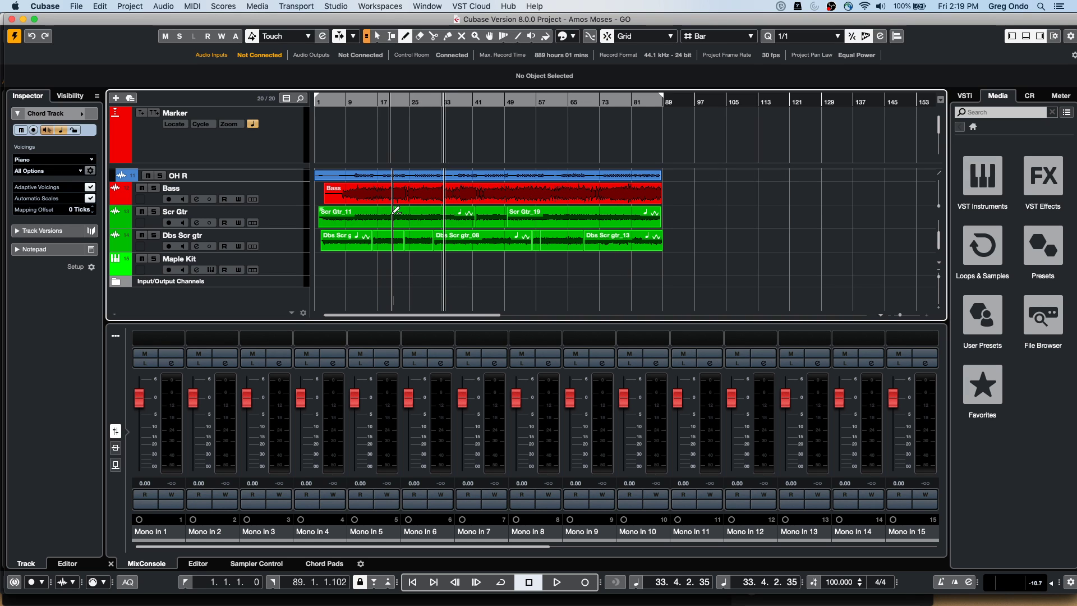
scroll(393, 211, up, 10)
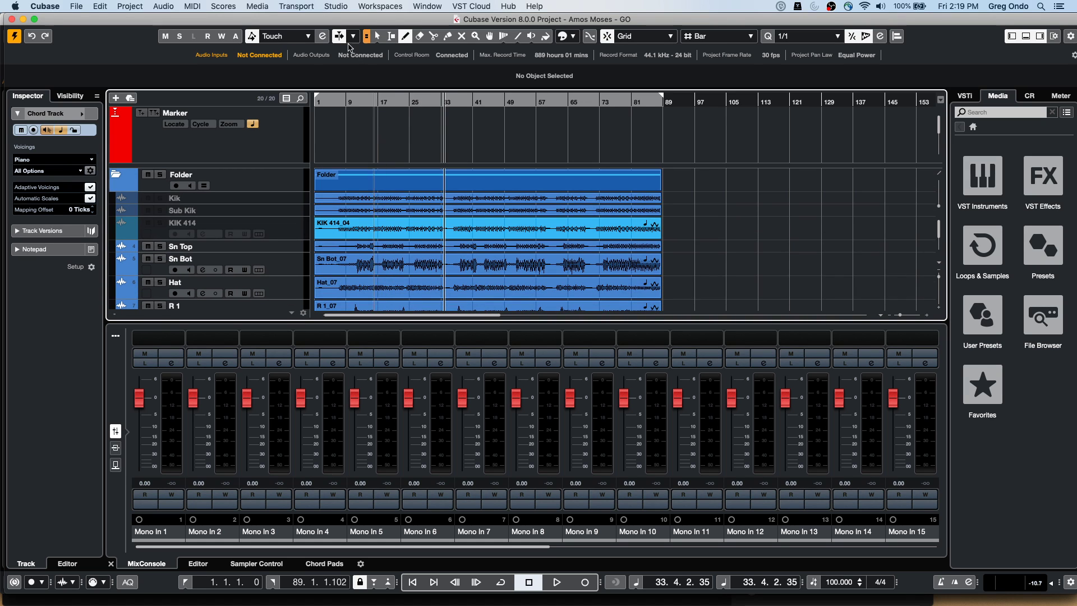
drag(325, 99, 315, 77)
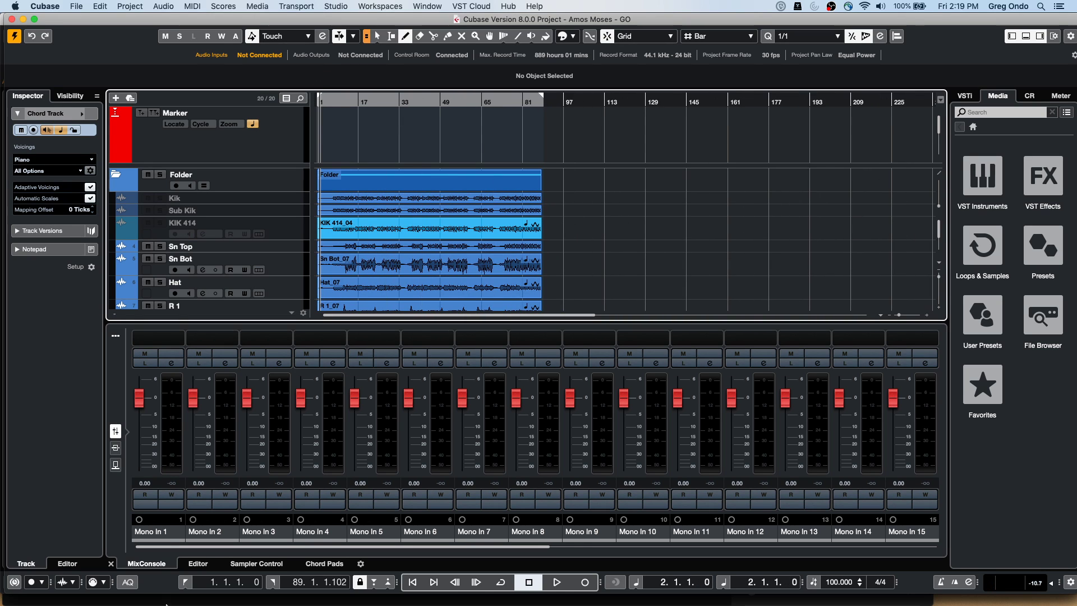
click(115, 335)
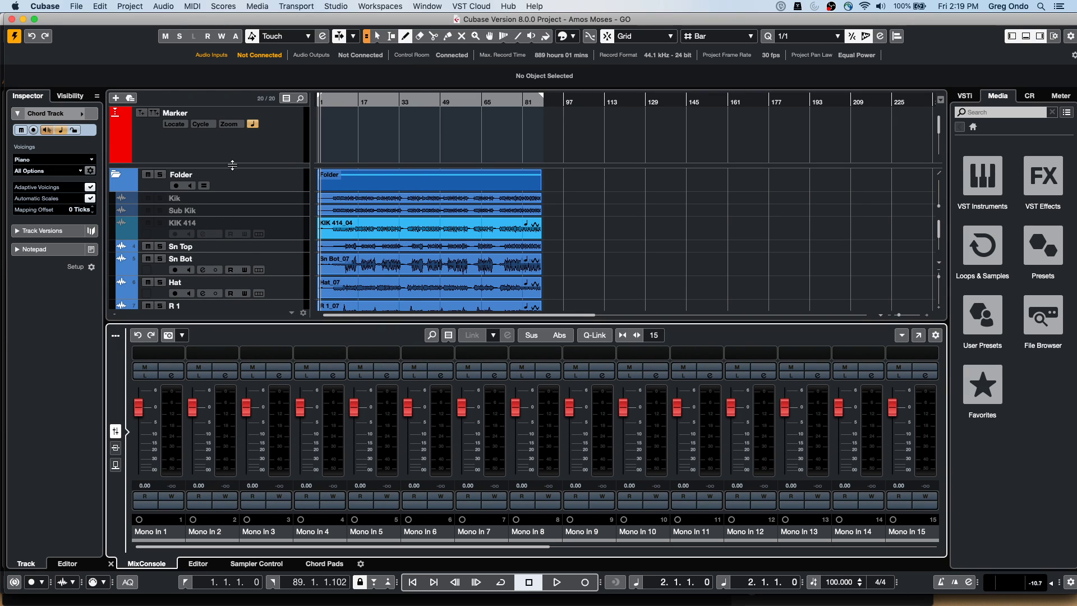
click(1026, 35)
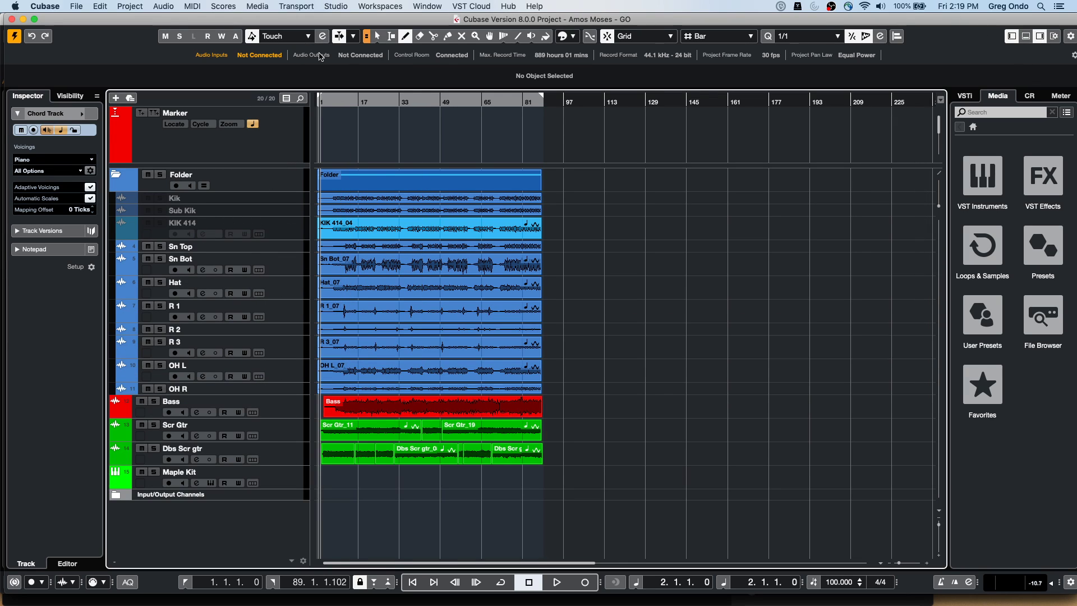
drag(329, 102, 371, 153)
key(space)
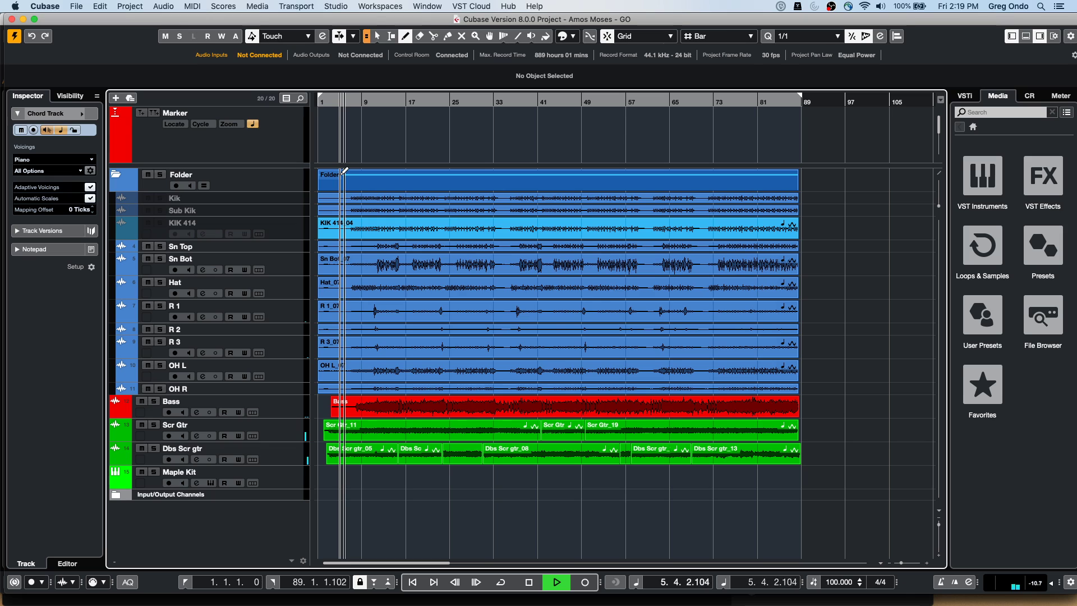
Re-enable the disabled Kik and Sub Kik tracks and select the Kik track
click(75, 7)
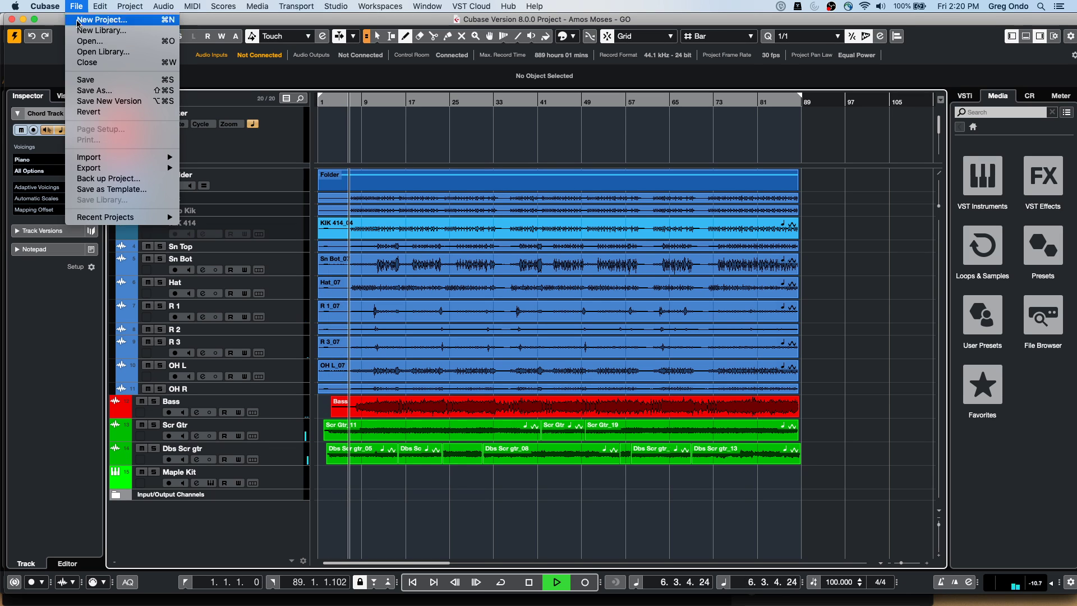
click(278, 229)
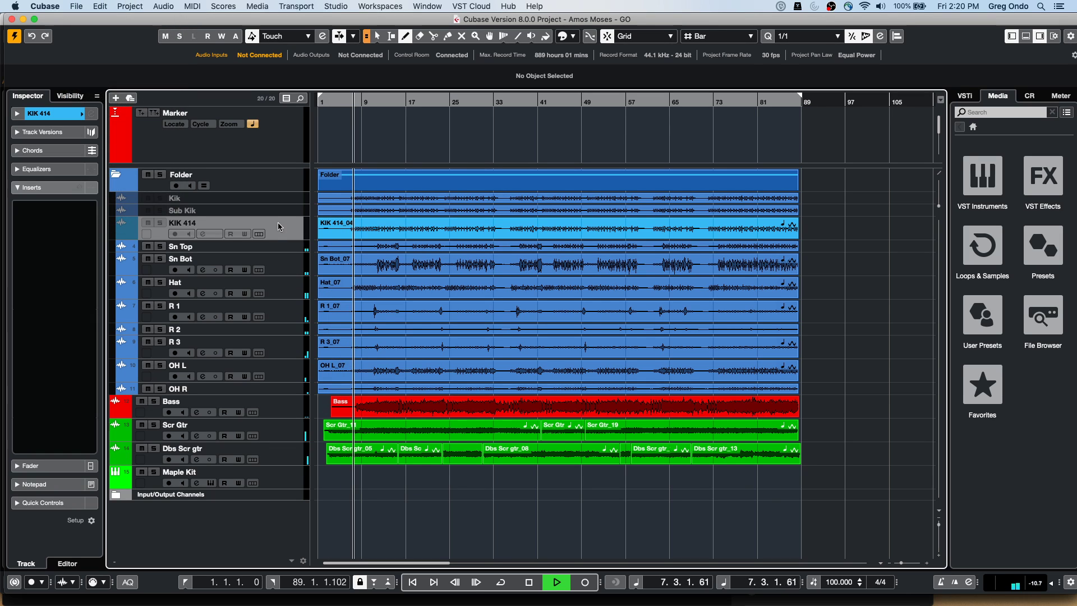
shift+click(284, 202)
right_click(283, 202)
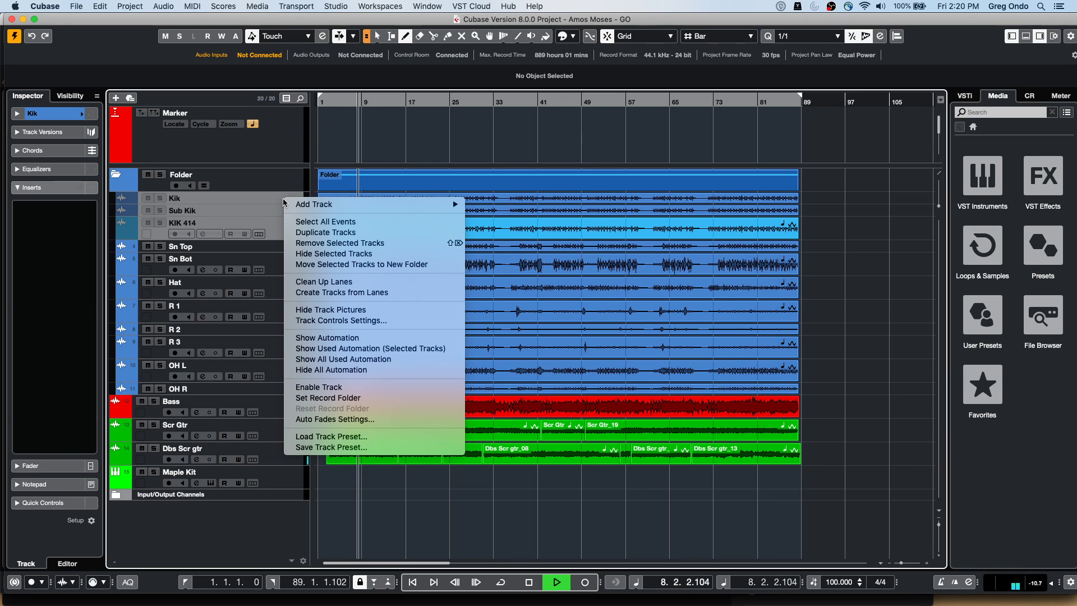
click(320, 387)
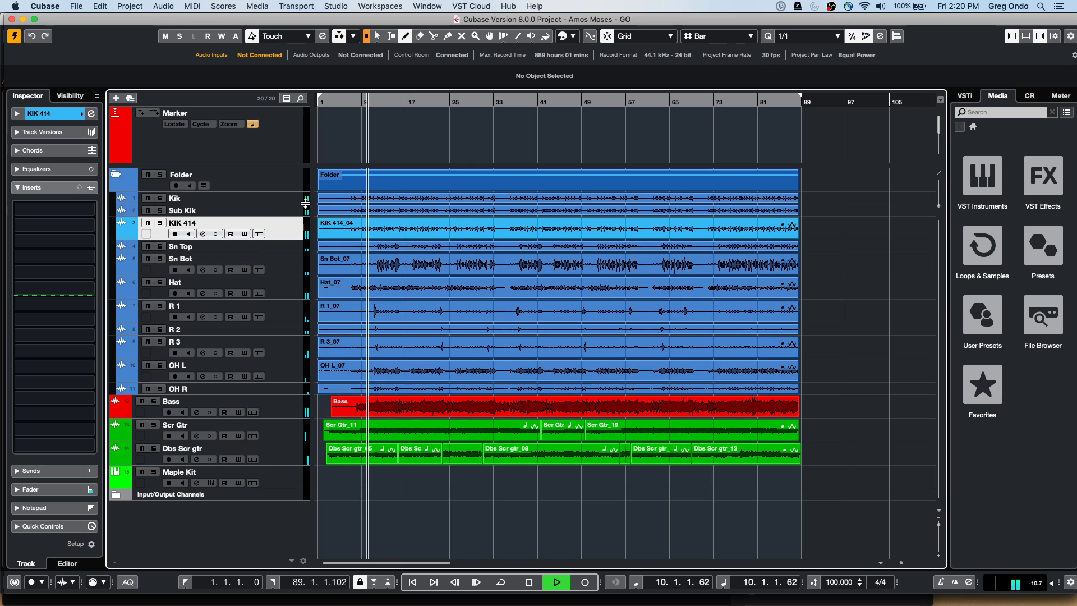
click(287, 199)
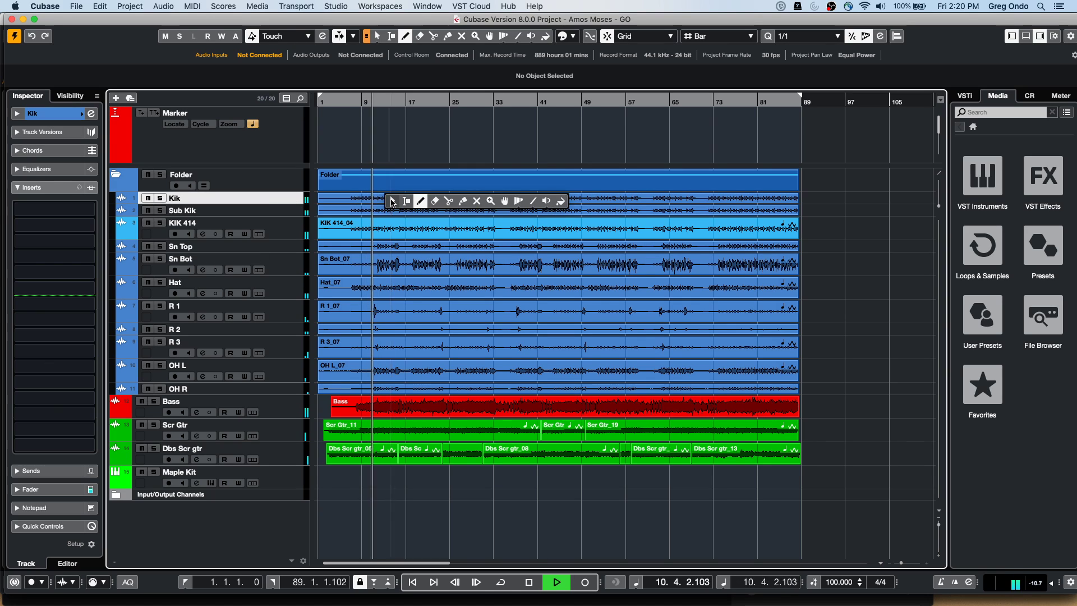
Set hitpoint thresholds to 7 for the Kik event and 14 for the Sn Top event
double_click(394, 197)
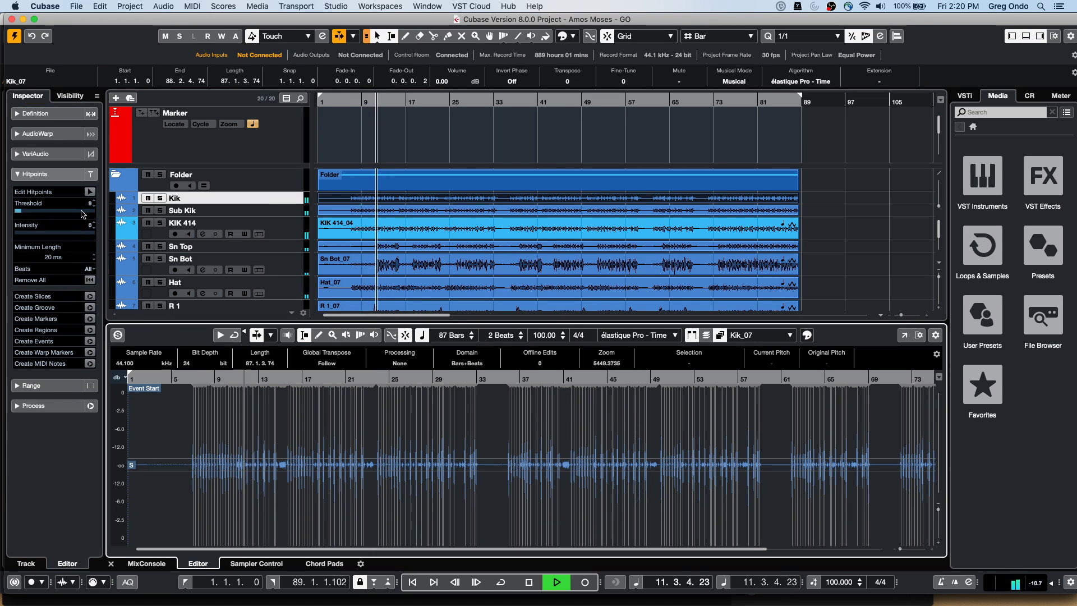
drag(22, 215, 20, 215)
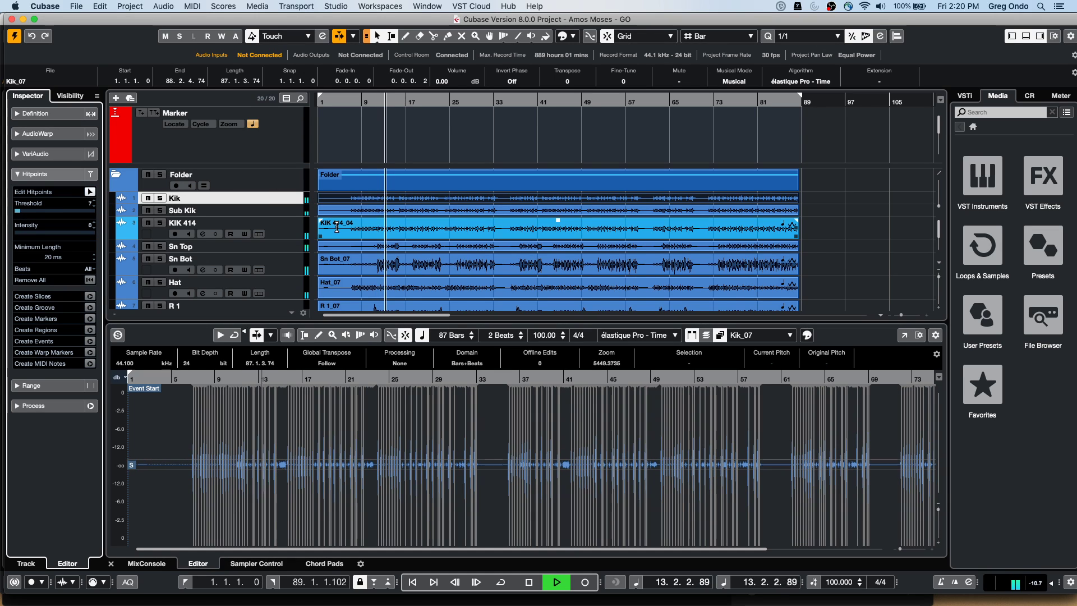
click(366, 250)
click(366, 250)
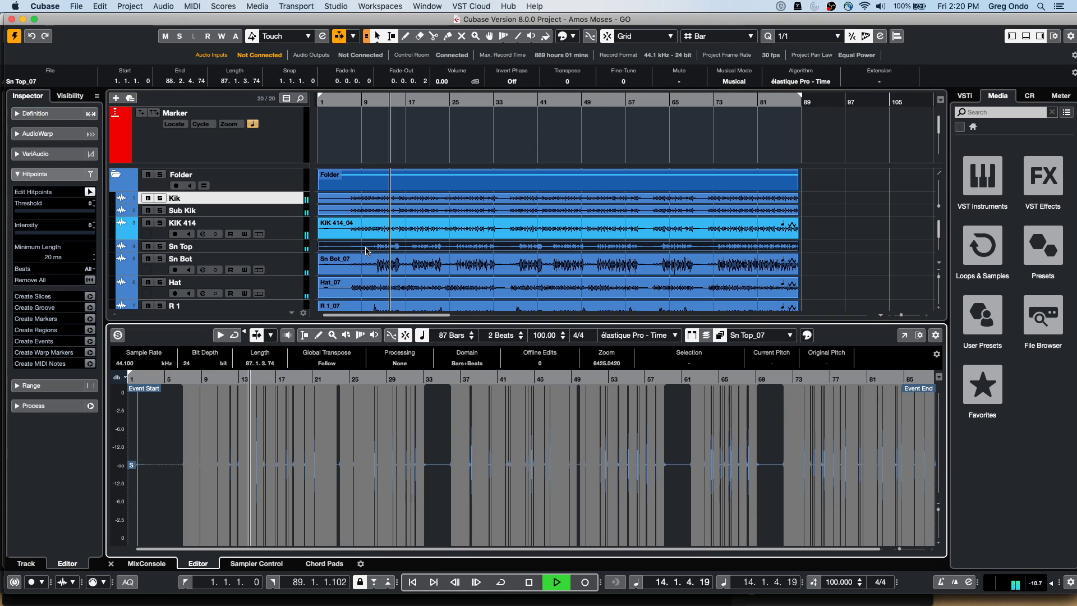
key(h)
key(h)
key(h)
key(h)
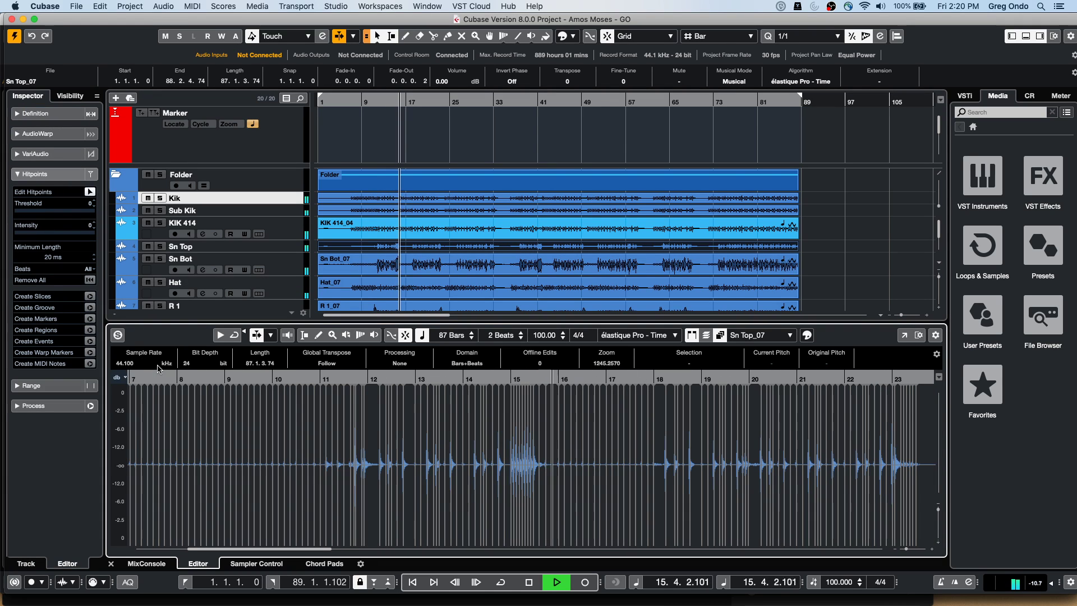
click(26, 211)
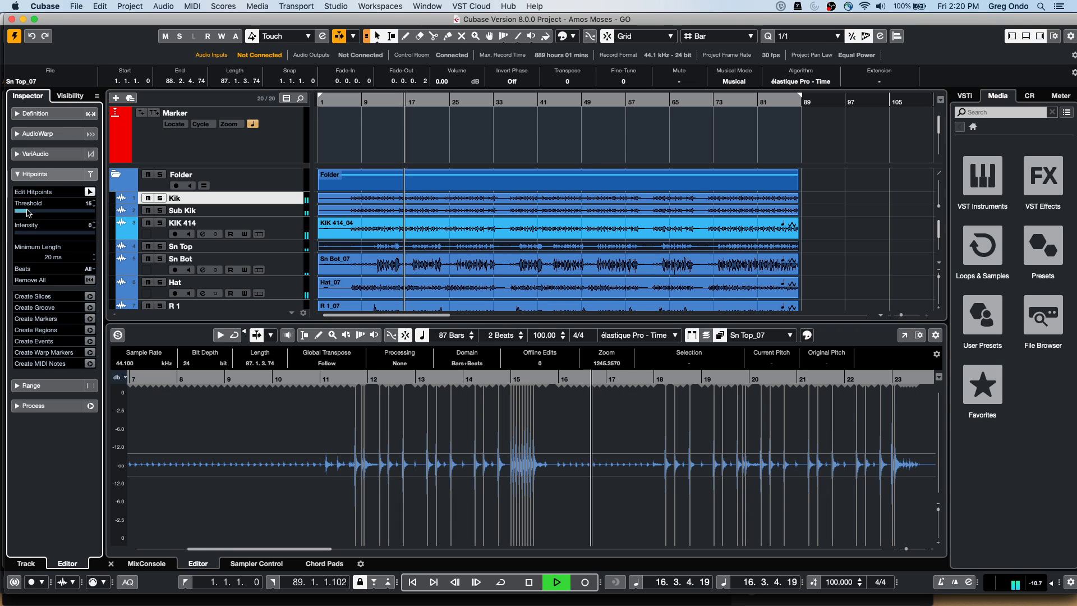
drag(26, 212, 33, 213)
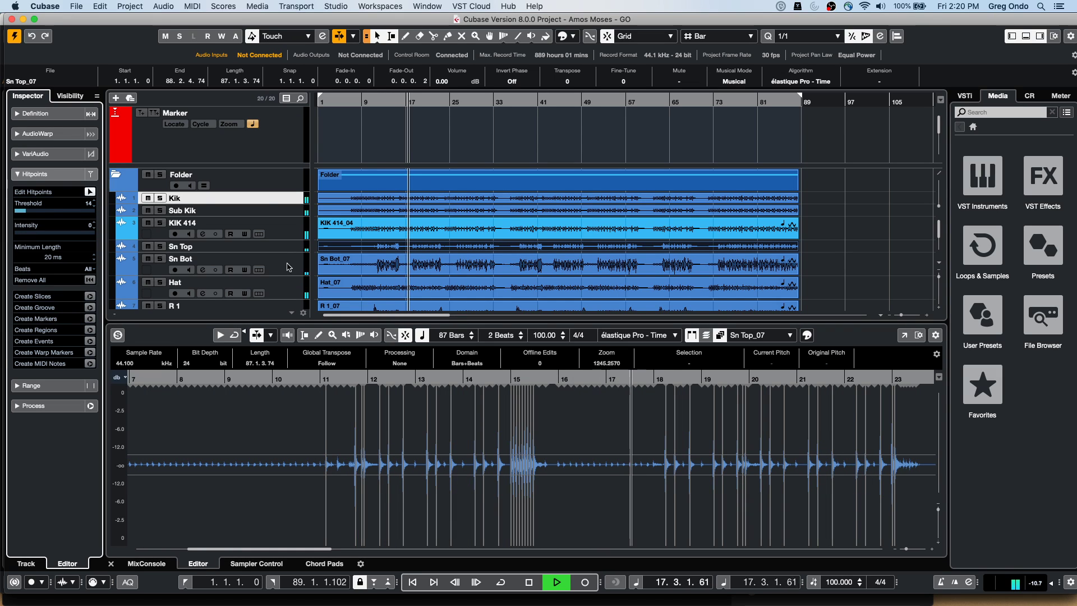
Set the Hat event's hitpoint threshold to 10 and enable Folder track group editing
click(364, 295)
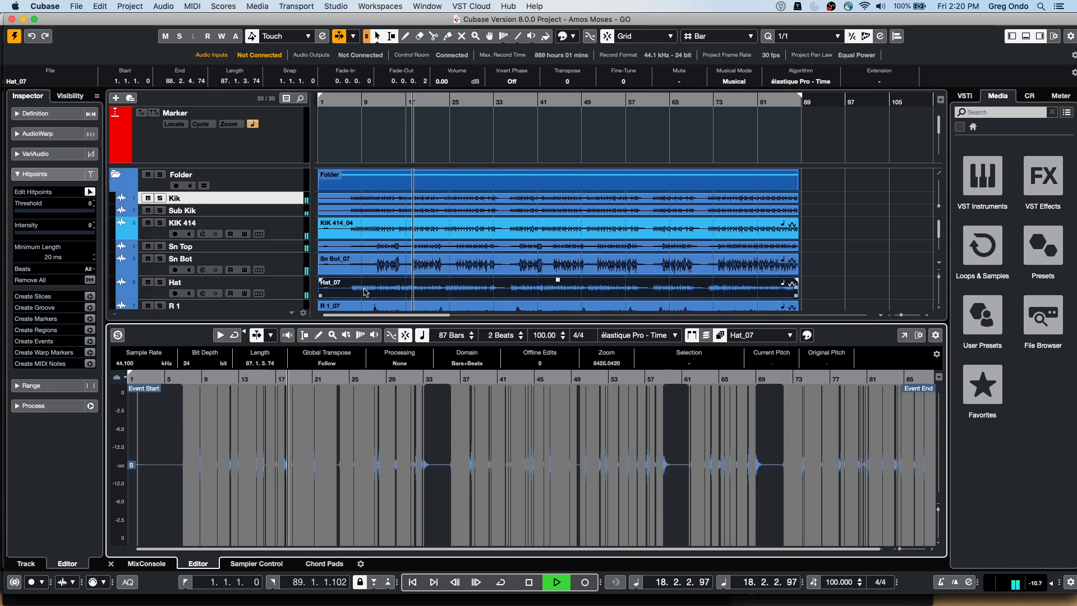
click(25, 212)
drag(25, 212, 22, 212)
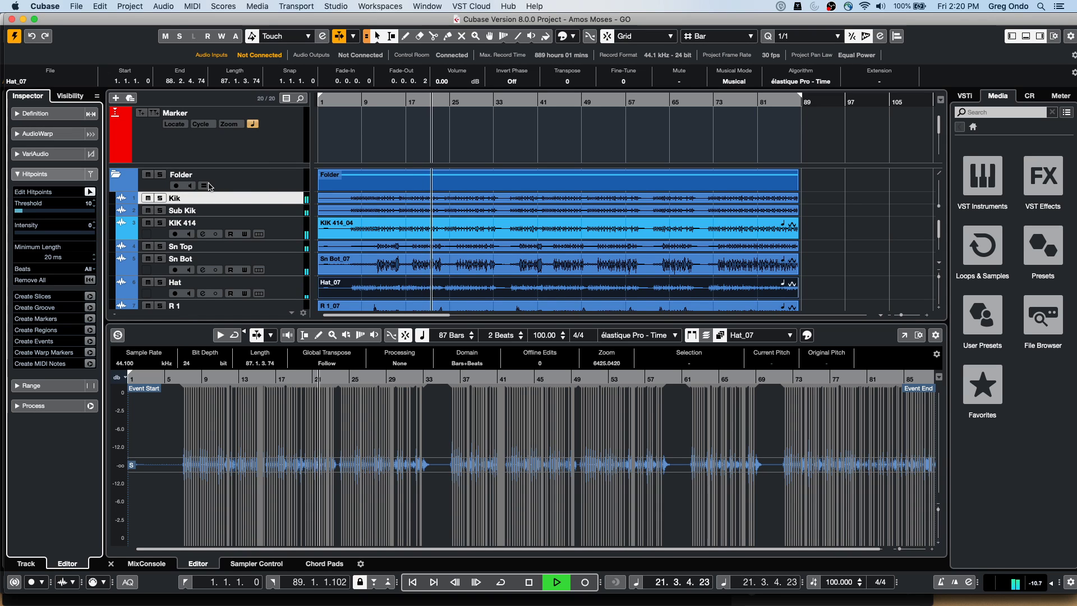
click(204, 185)
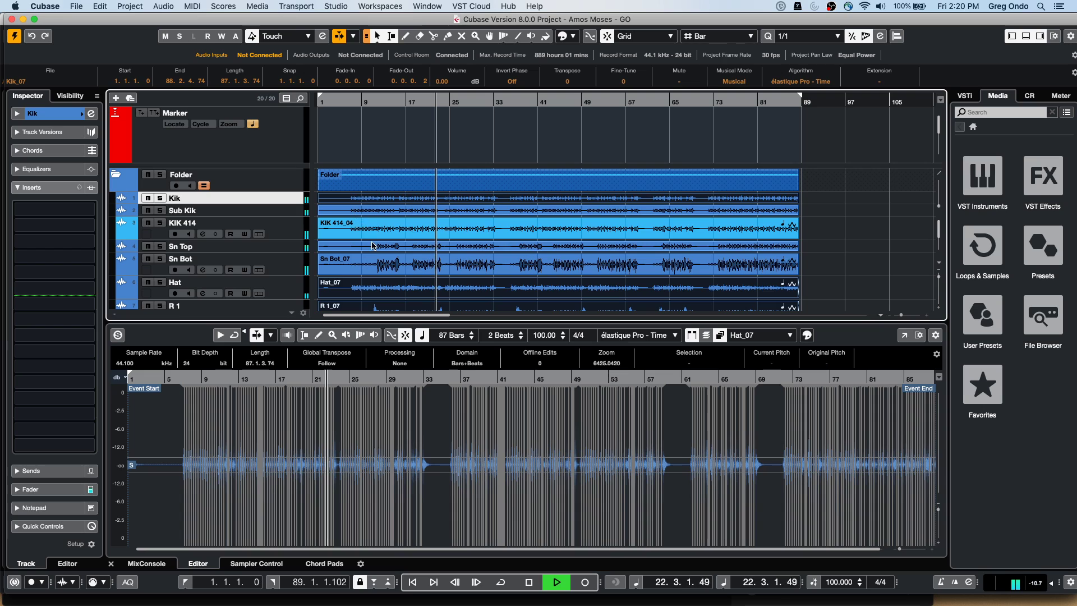
Stop playback, make the Folder track row taller, and show the Quantize Panel
click(368, 226)
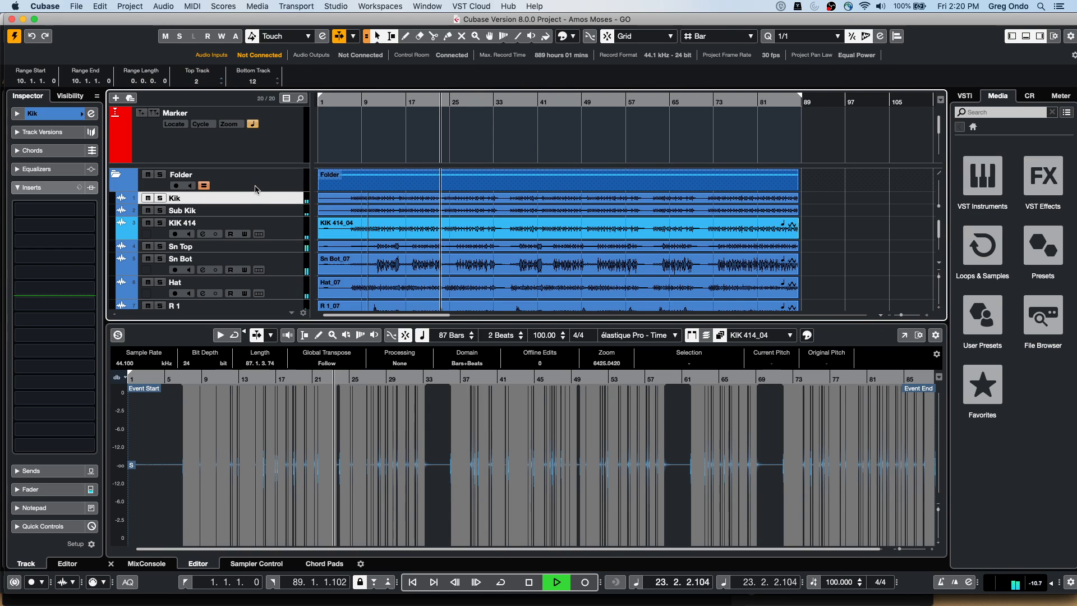
key(space)
click(228, 192)
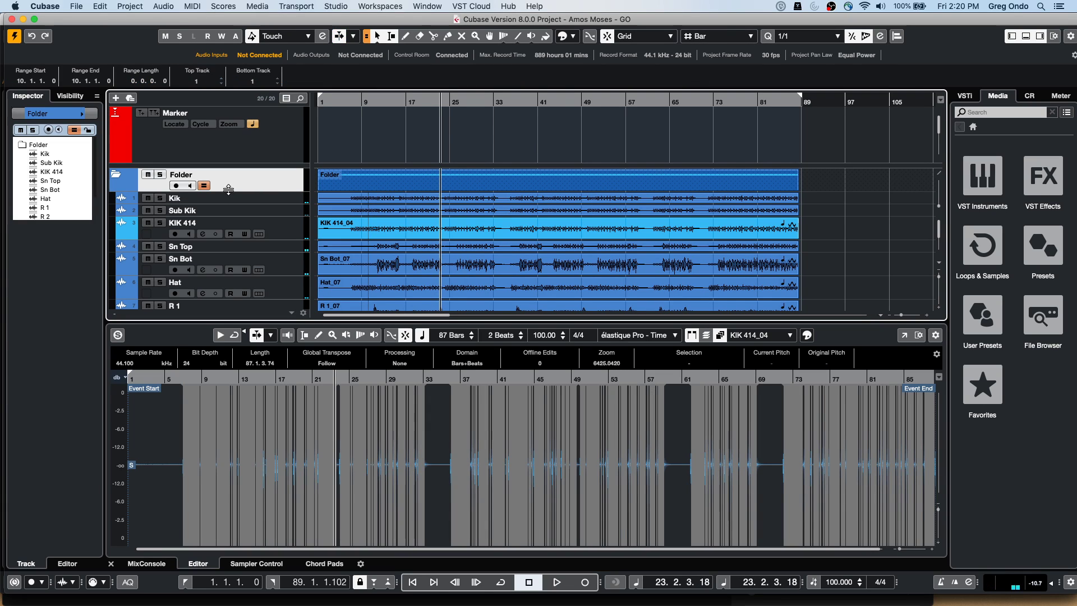
drag(228, 192, 225, 210)
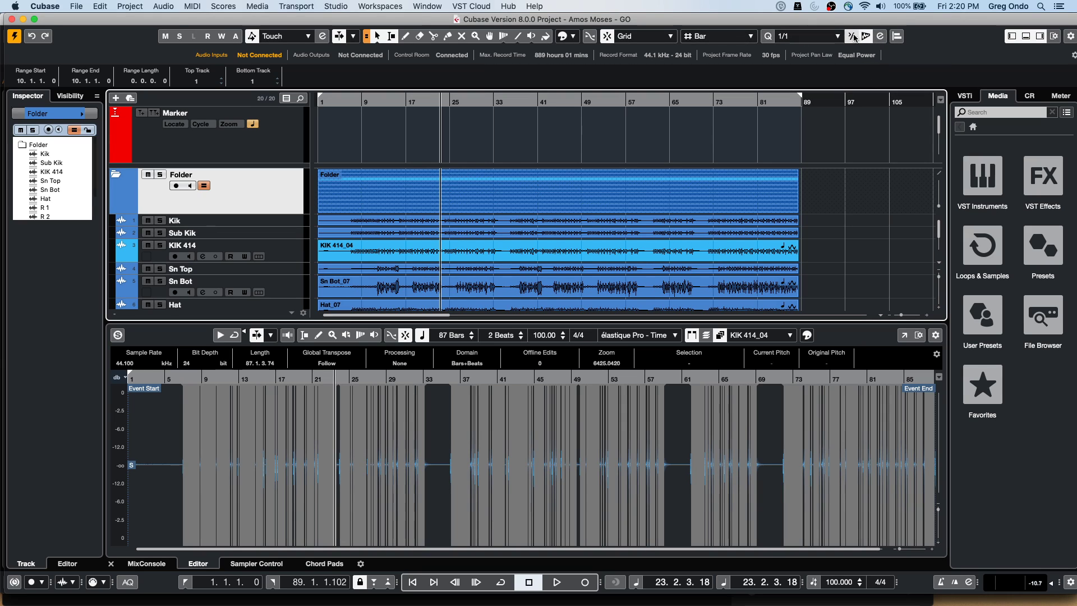
click(880, 37)
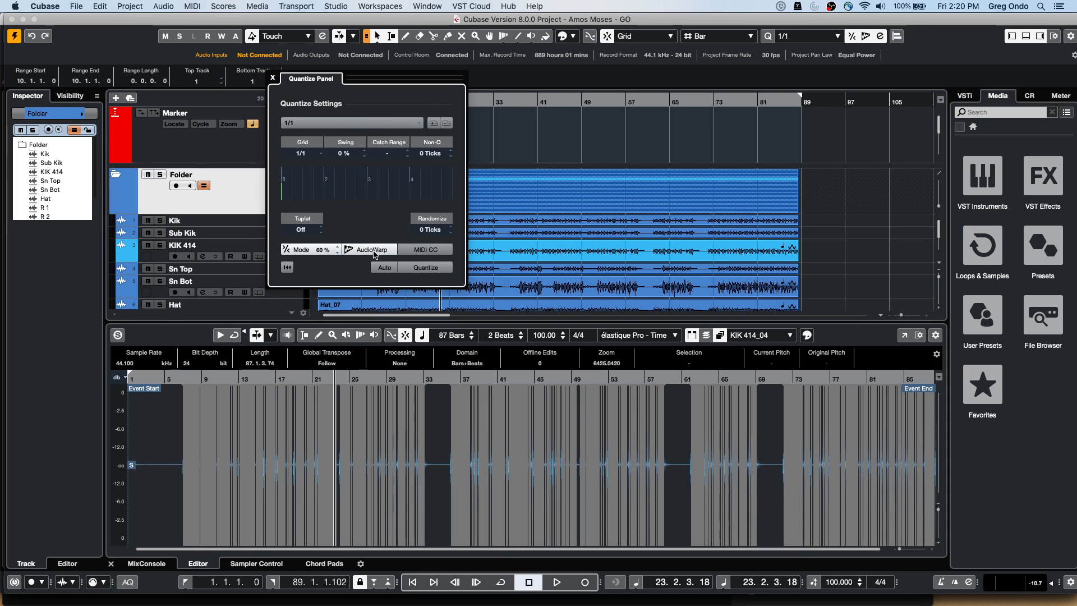
Set the quantize grid to 1/16 with auto quantize off, and quantize the kick events
click(372, 123)
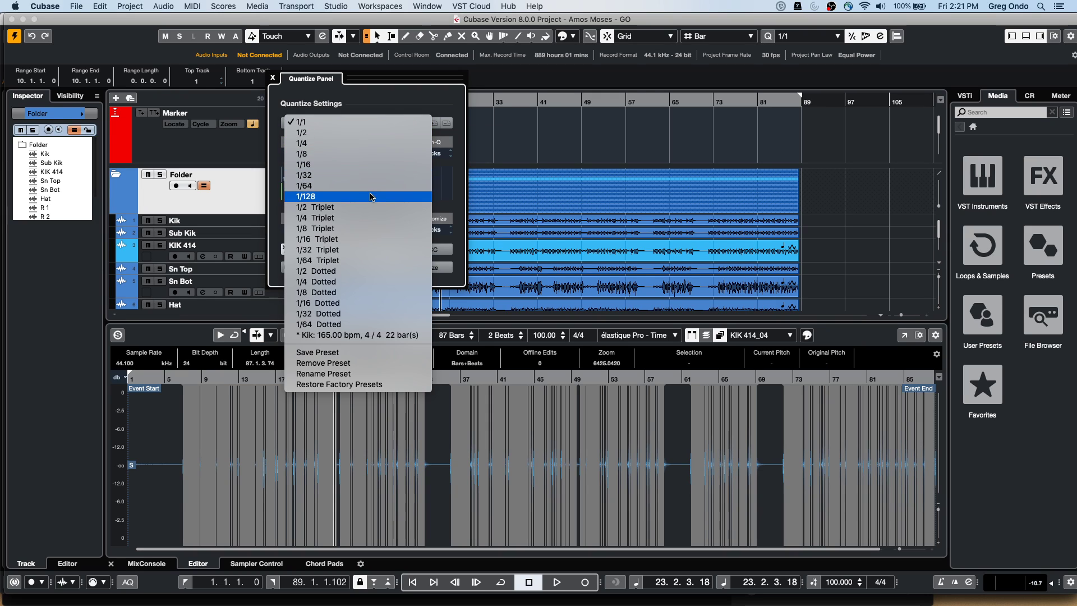
click(390, 163)
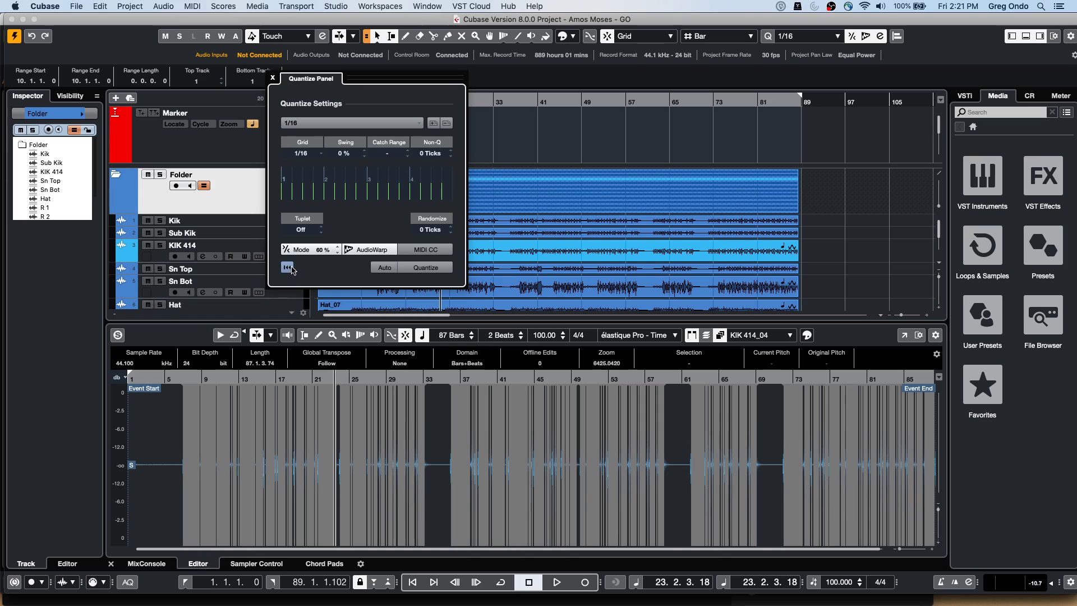
click(374, 270)
click(375, 273)
click(435, 269)
Zoom in around bar 32 and select all events in the Folder part
click(490, 102)
drag(489, 123, 488, 138)
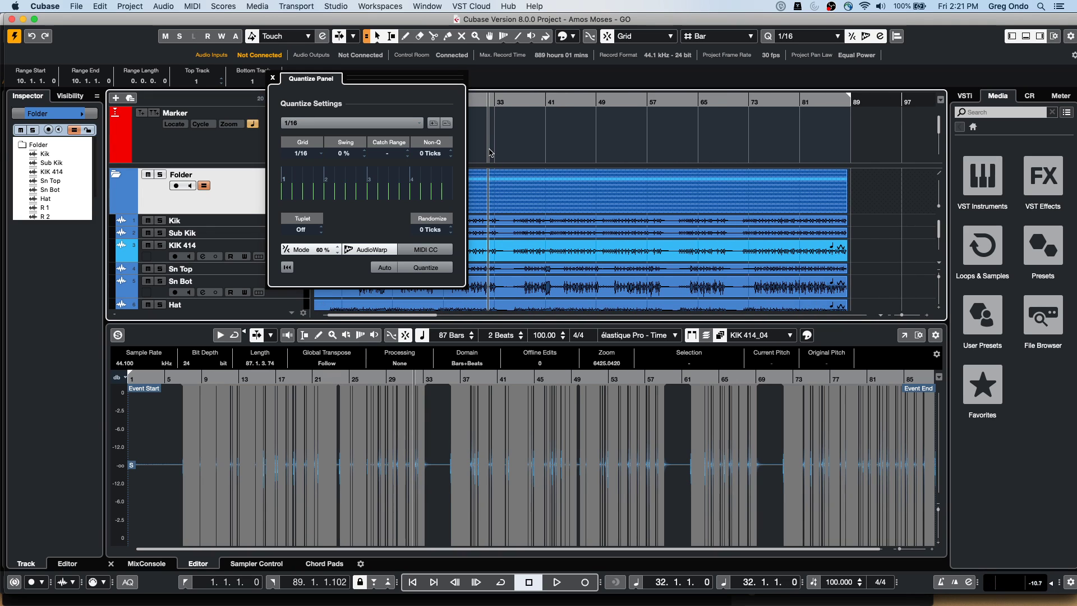
click(545, 213)
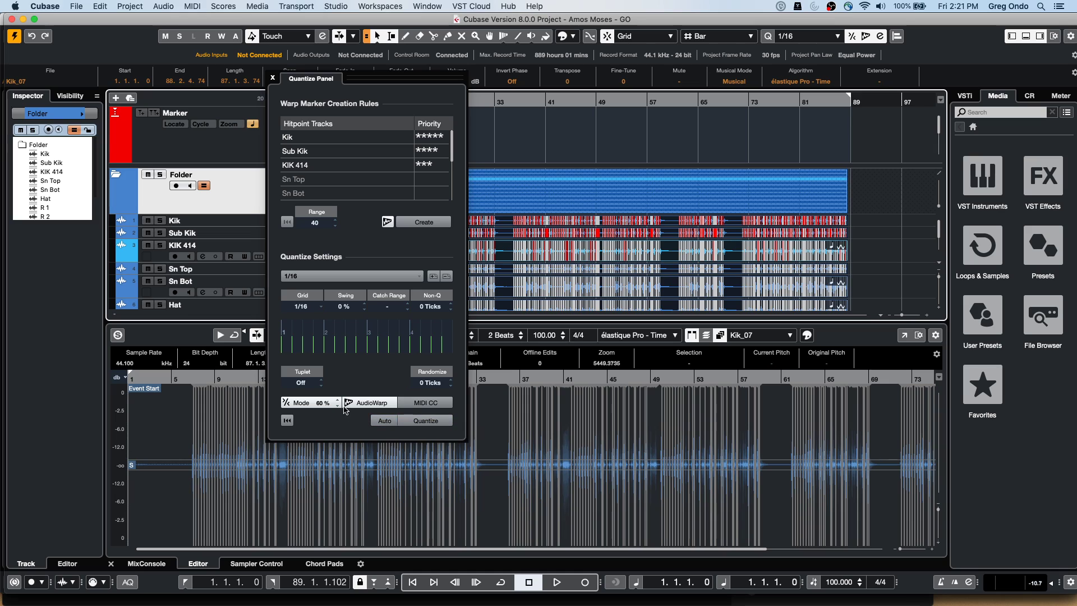
Quantize the folder's drum events and zoom in around bars 38–39 to inspect
click(420, 419)
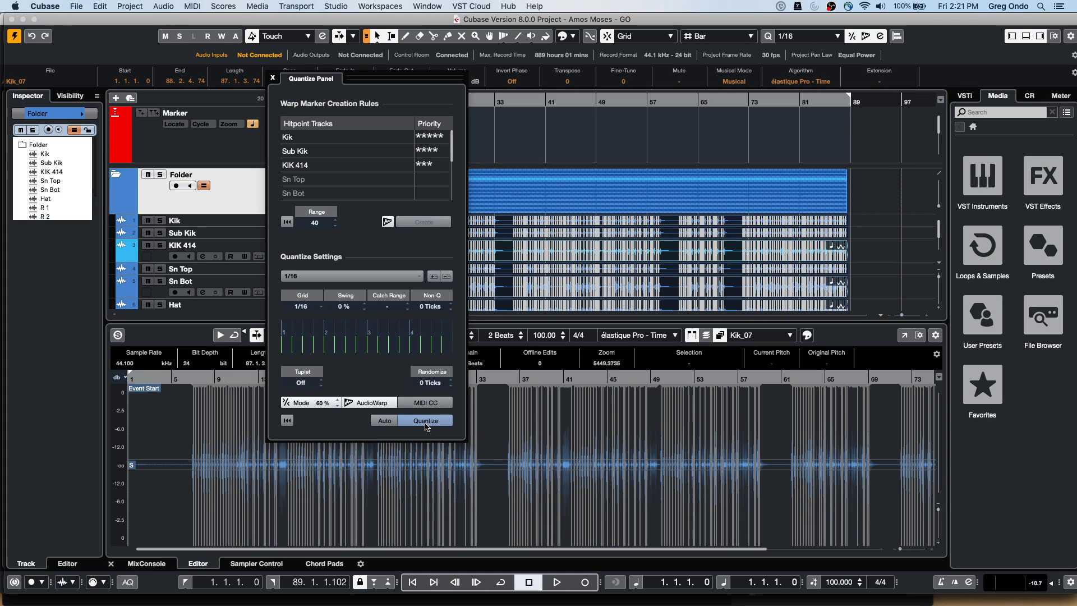
drag(540, 101, 540, 135)
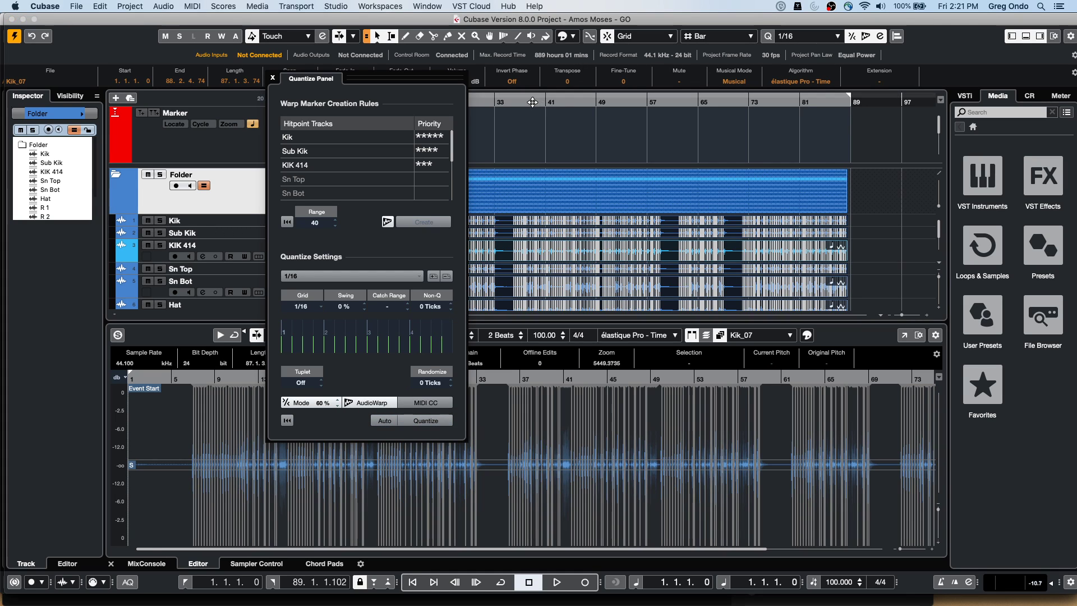
click(424, 422)
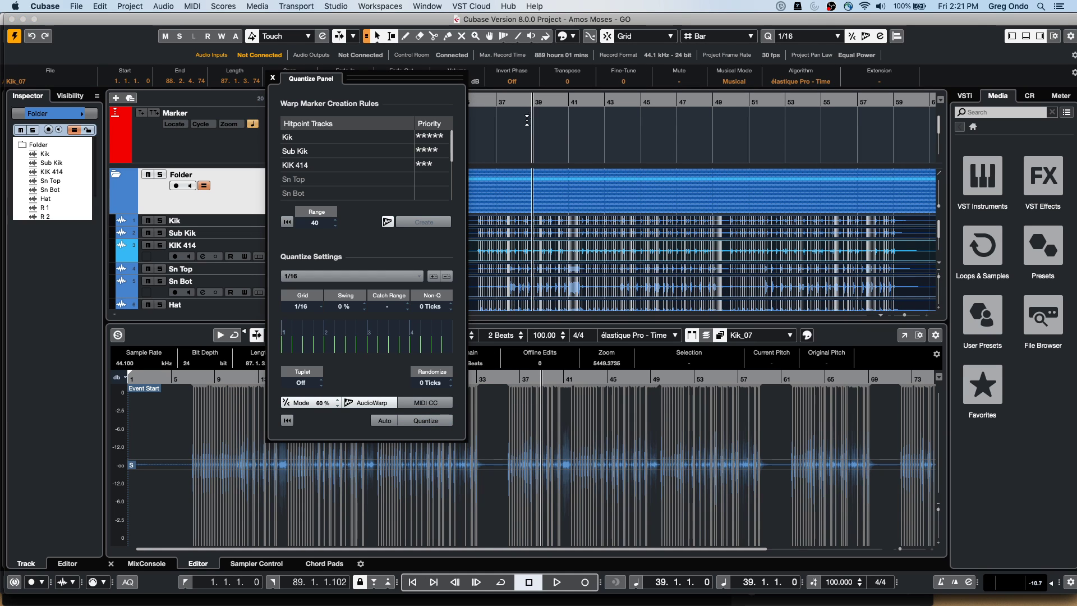
drag(525, 102, 534, 131)
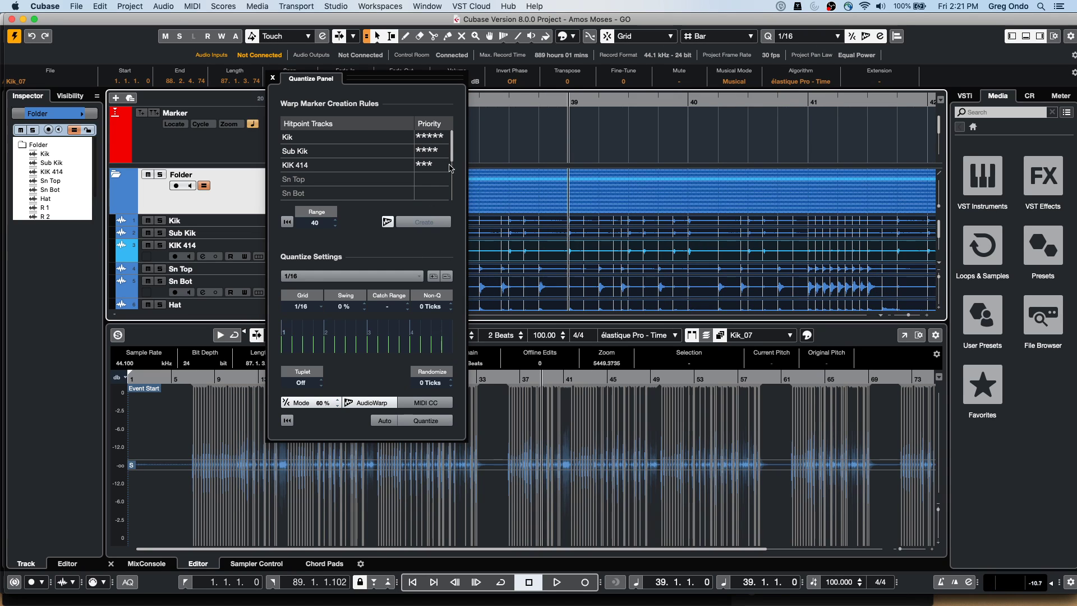
Set hitpoint priorities Kik 5, Sn Top 4, Hat 3, others off; quantize and switch to slicing
click(437, 151)
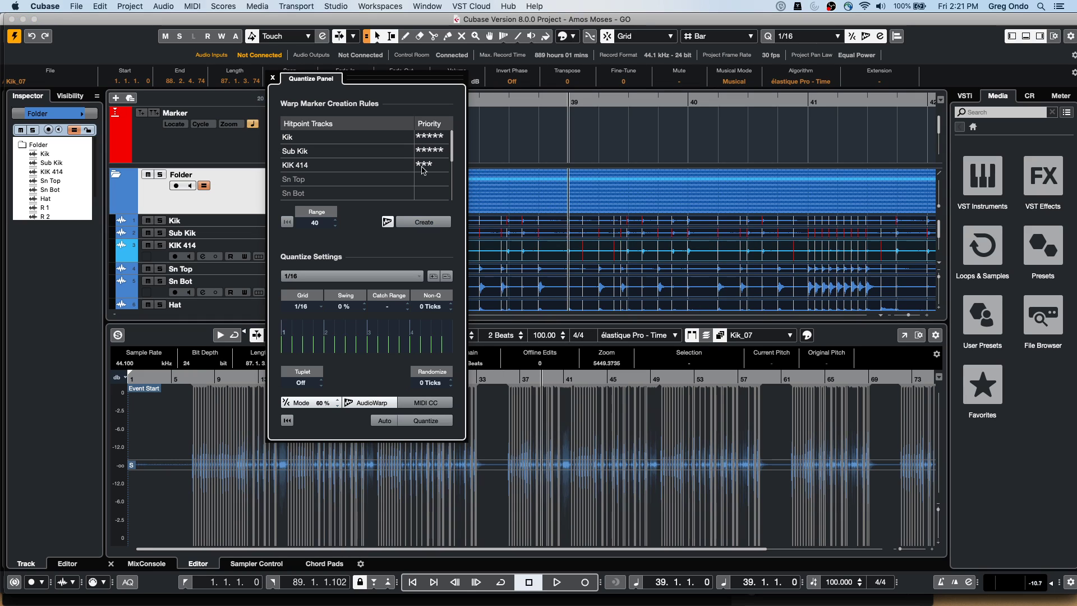
click(419, 152)
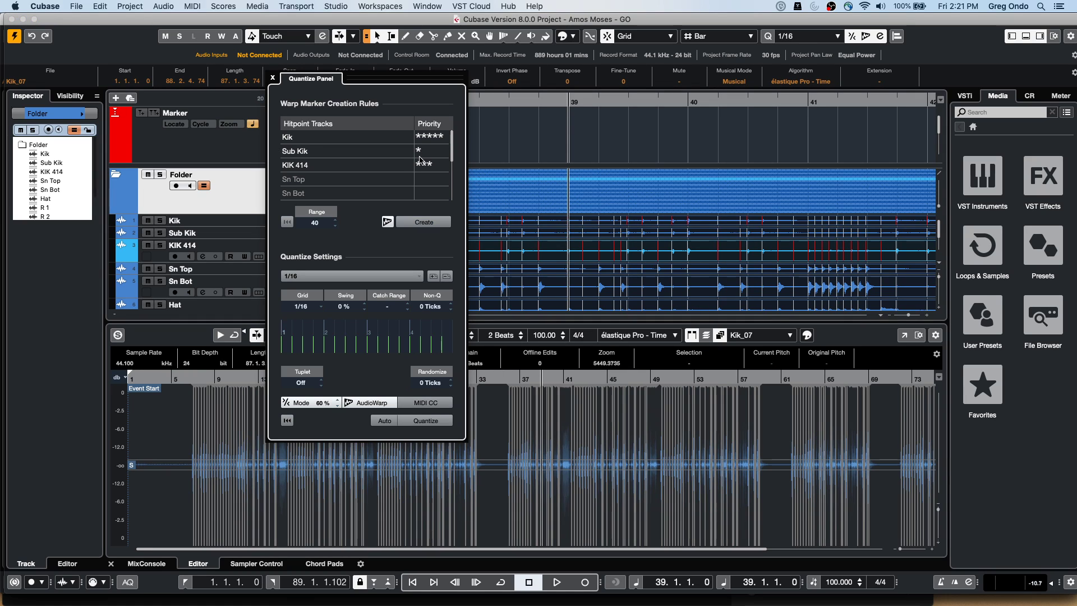
click(418, 153)
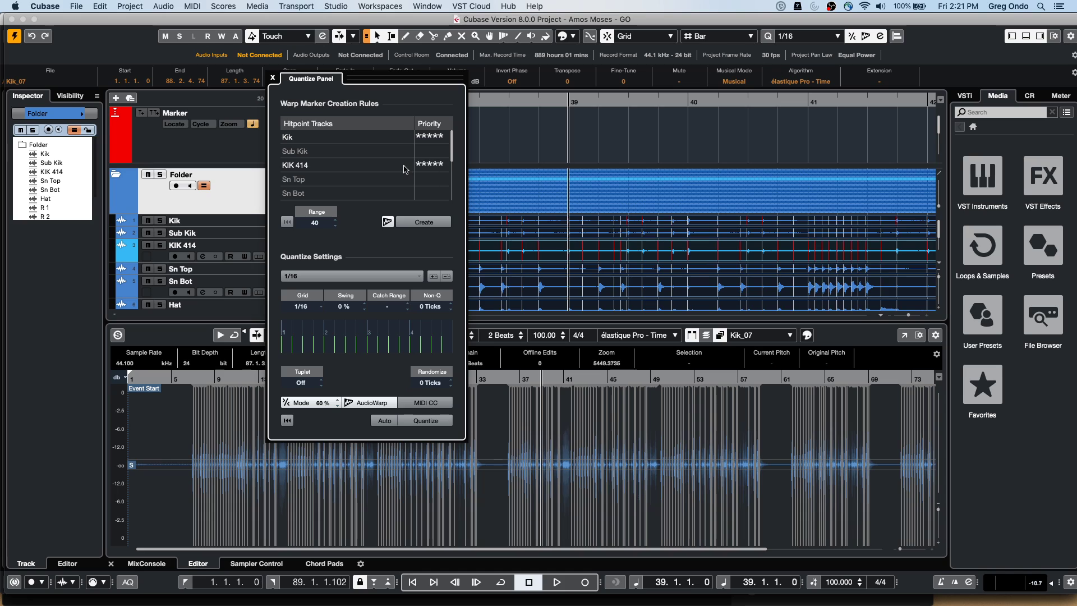
click(435, 181)
click(418, 165)
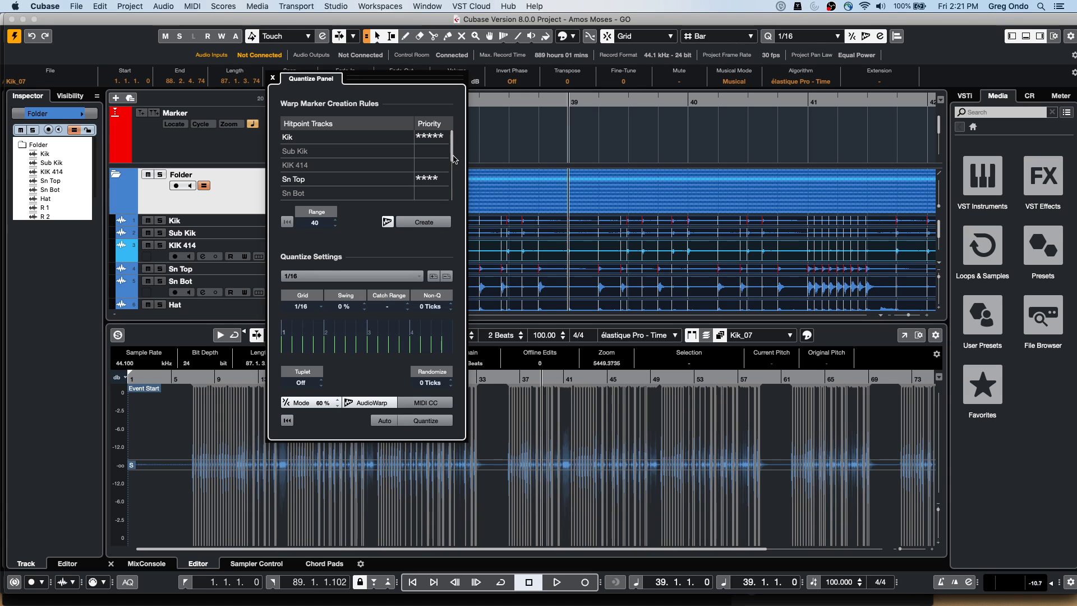
drag(451, 162, 452, 166)
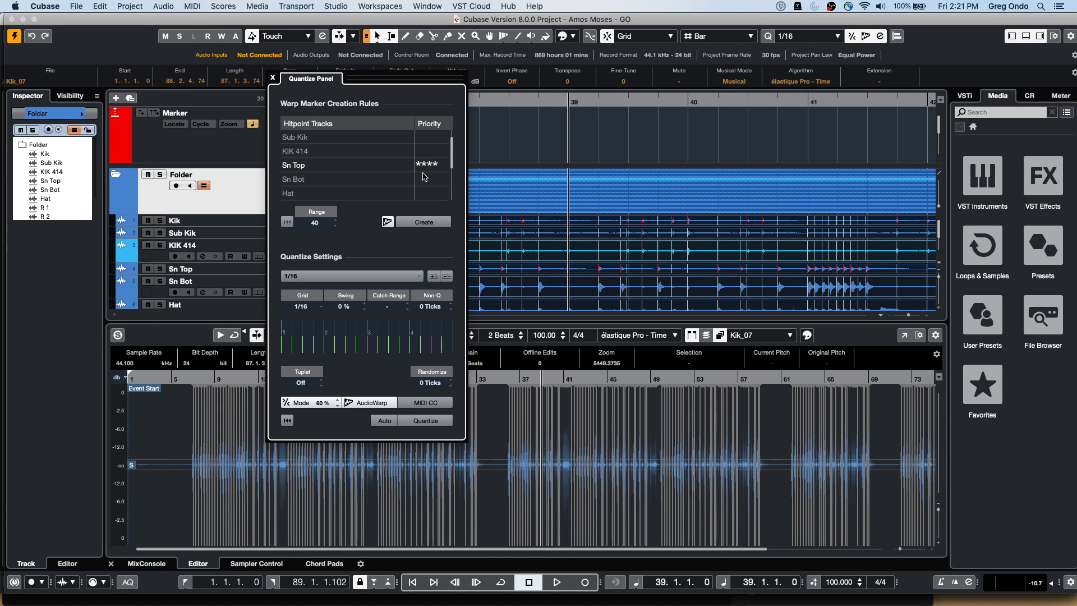
click(424, 193)
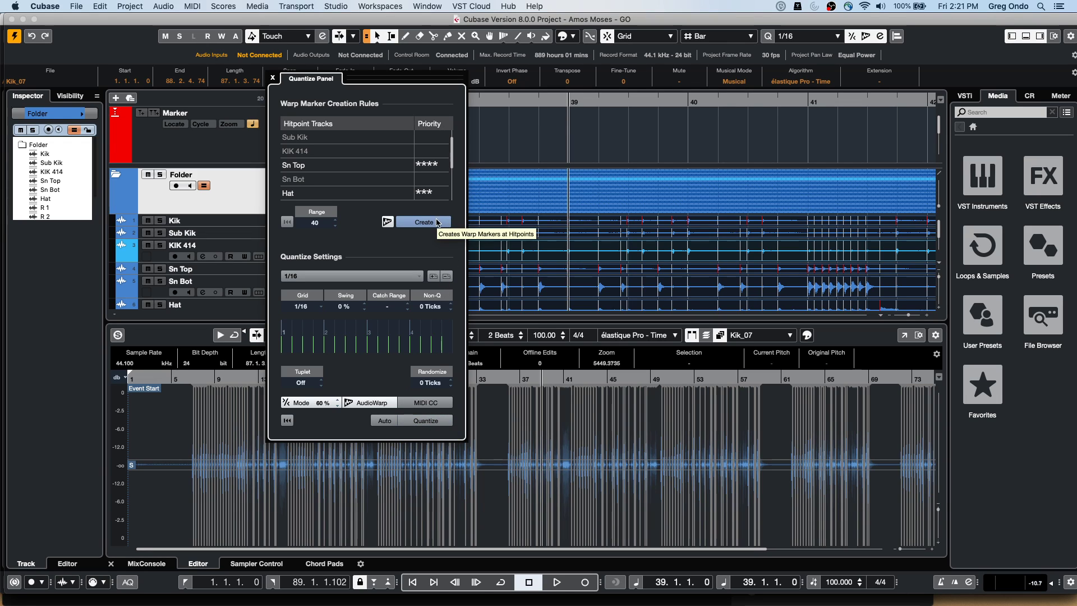
click(432, 422)
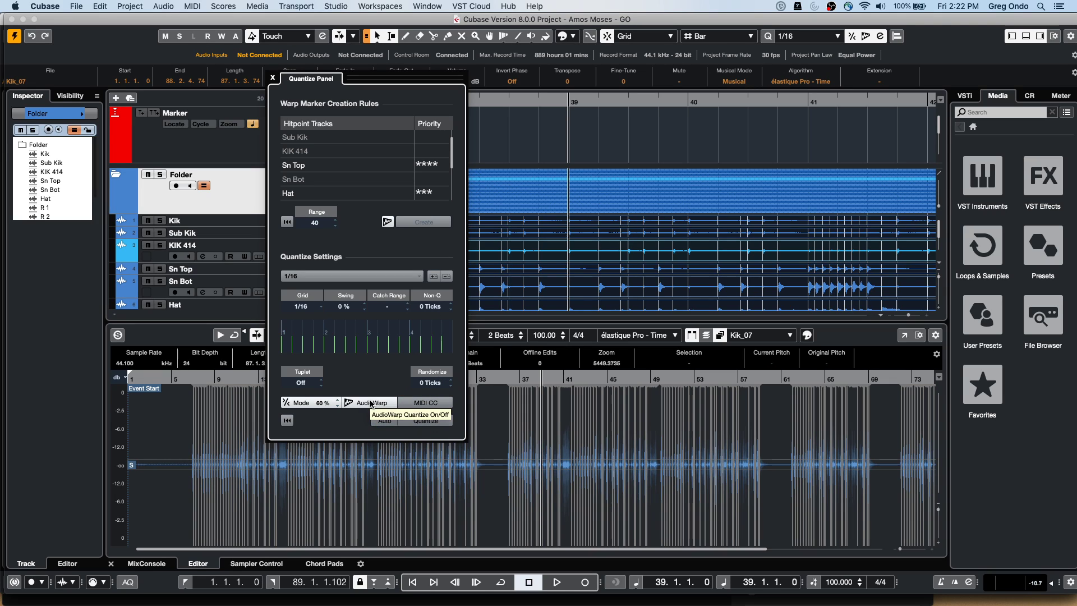
click(351, 399)
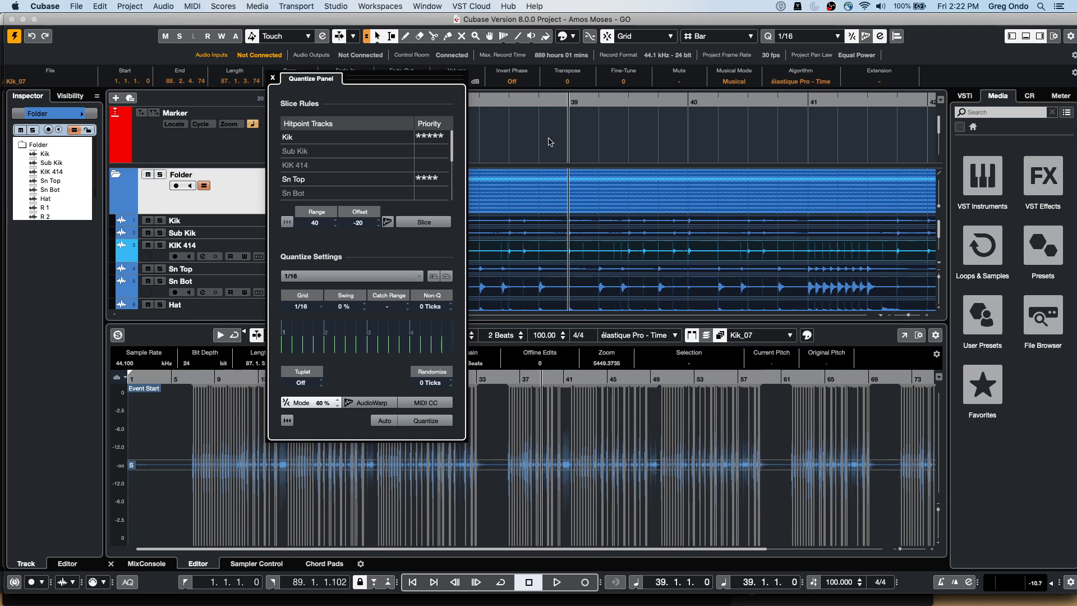
Slice the drum tracks at their hitpoints, discarding warp markers, and quantize the slices to the 1/16 grid
click(435, 225)
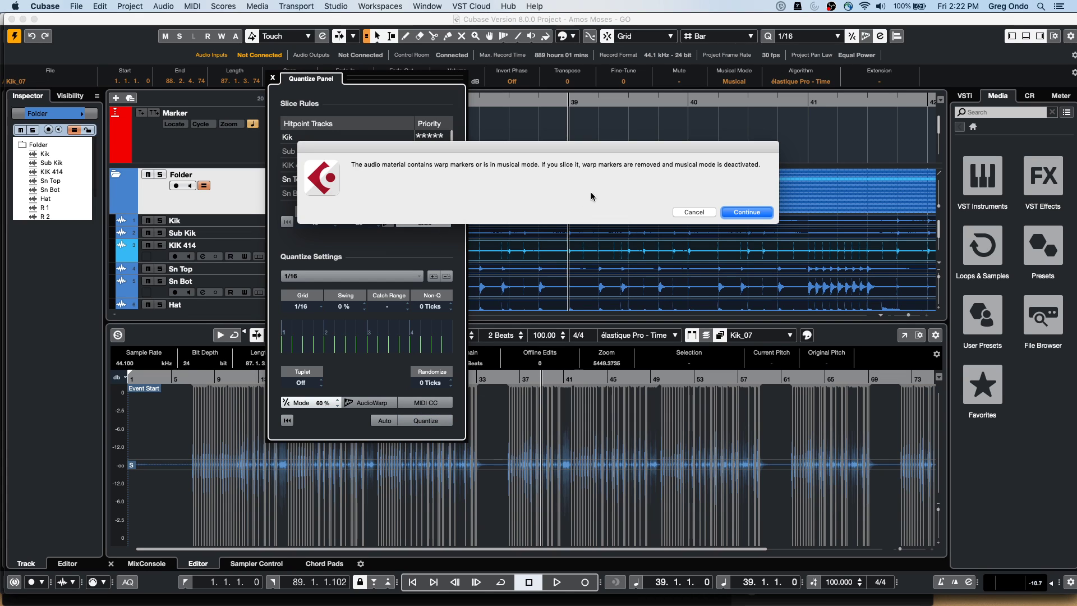
click(744, 212)
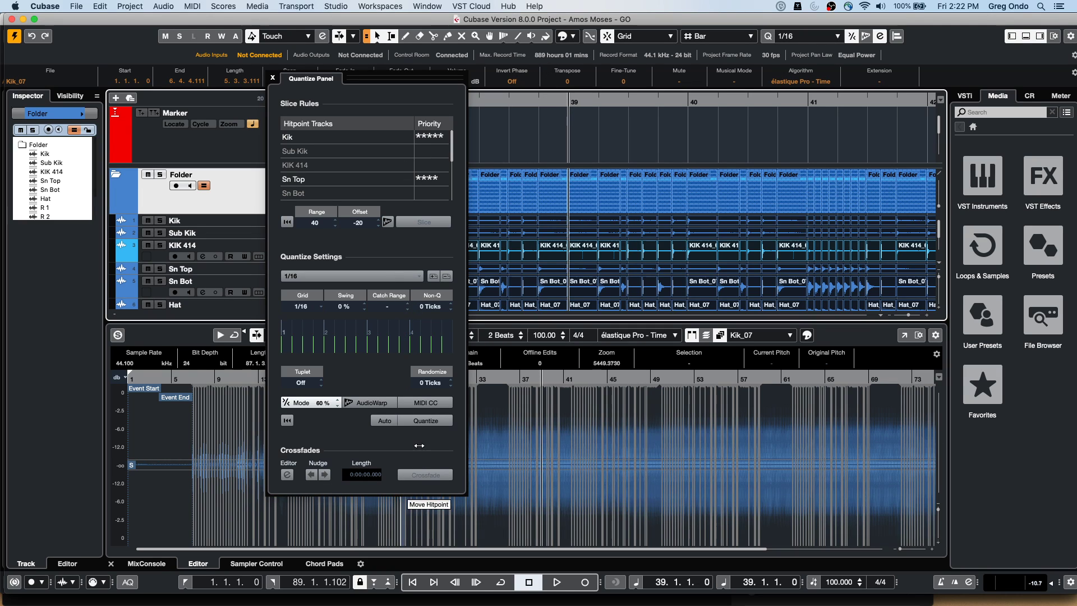
click(431, 421)
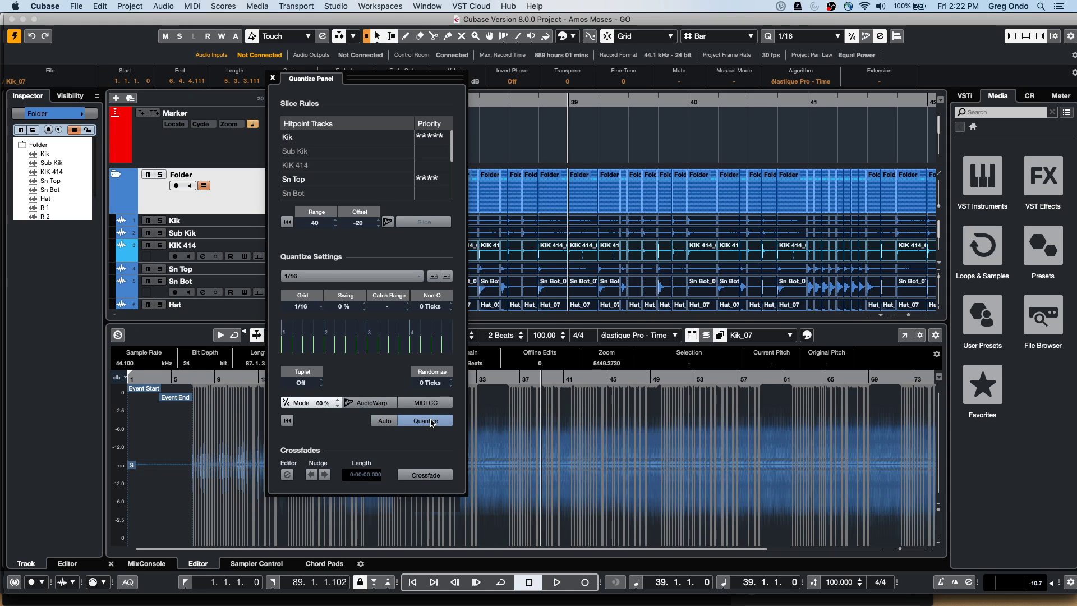
click(375, 403)
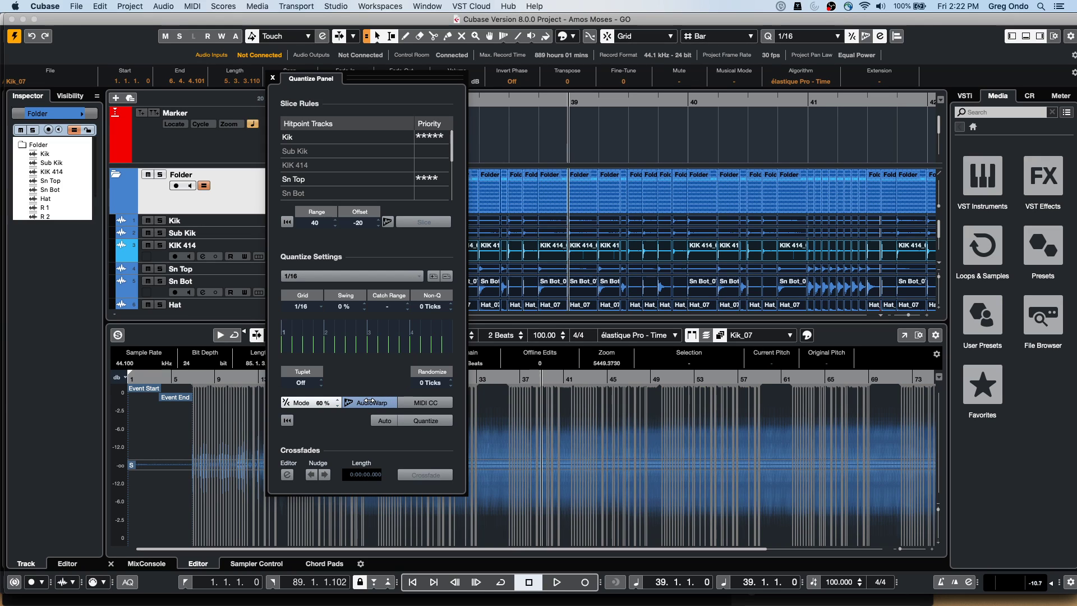
click(368, 403)
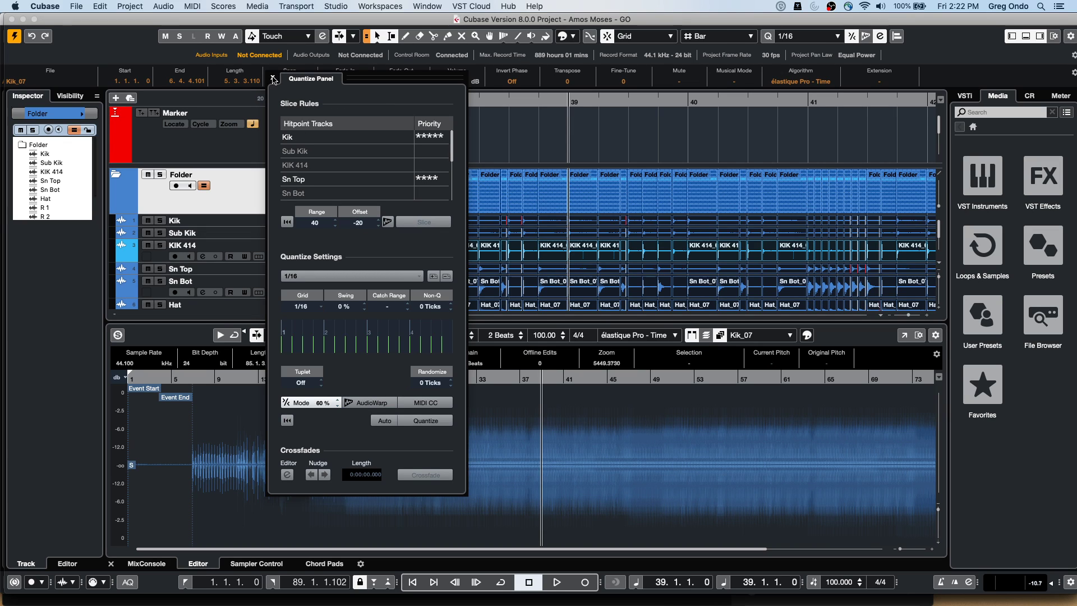
Close the Quantize Panel, keeping the sliced drum events around bars 37–41 in the project
key(Escape)
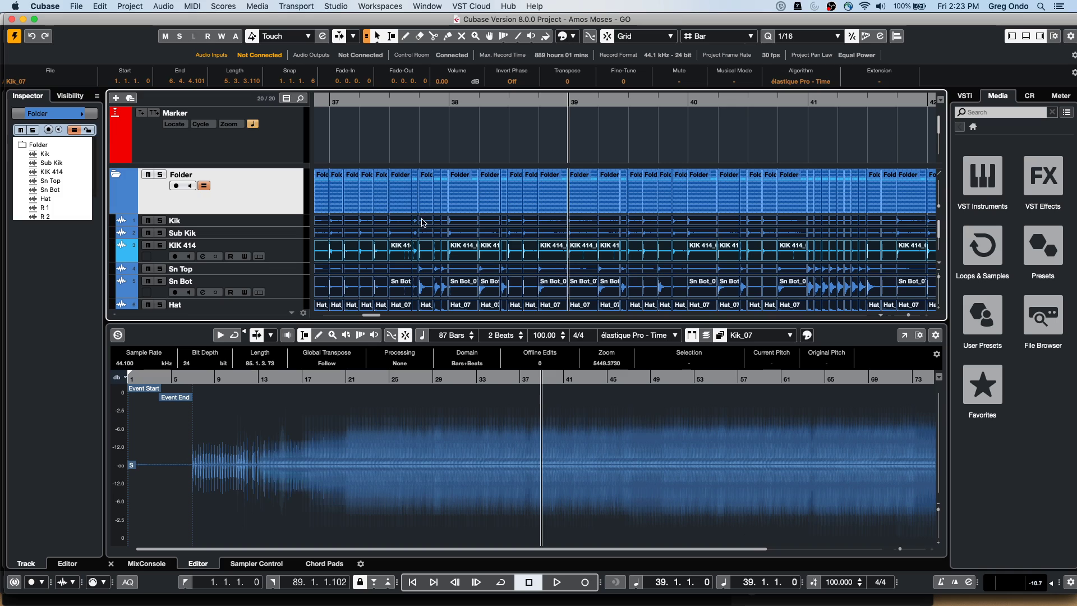
key(super+c)
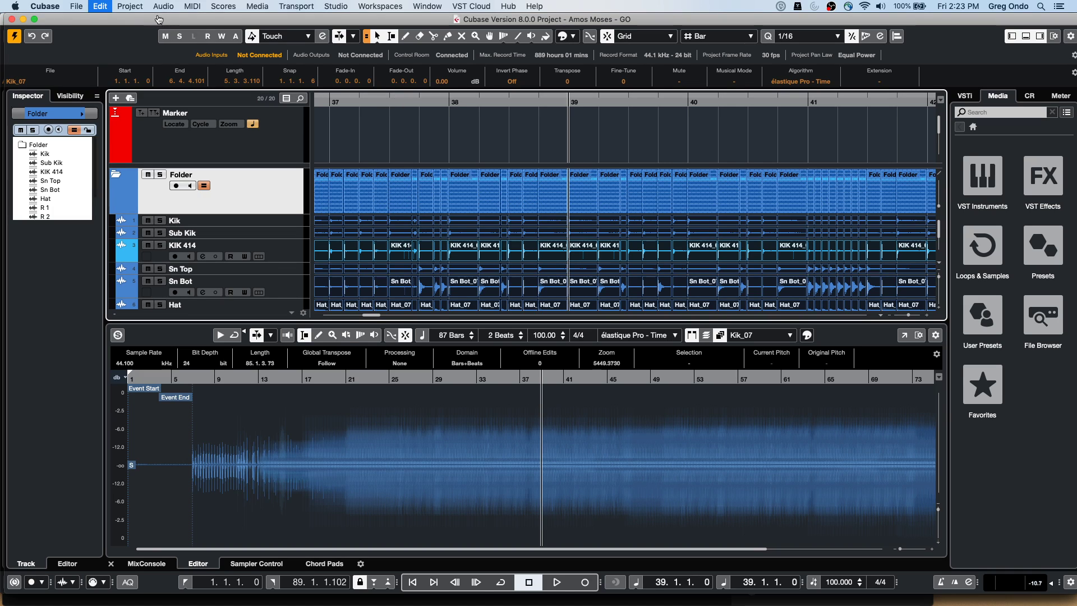
Revert to the last saved project, set the position to bar 13, and open Kik_07 in the Sample Editor
click(101, 6)
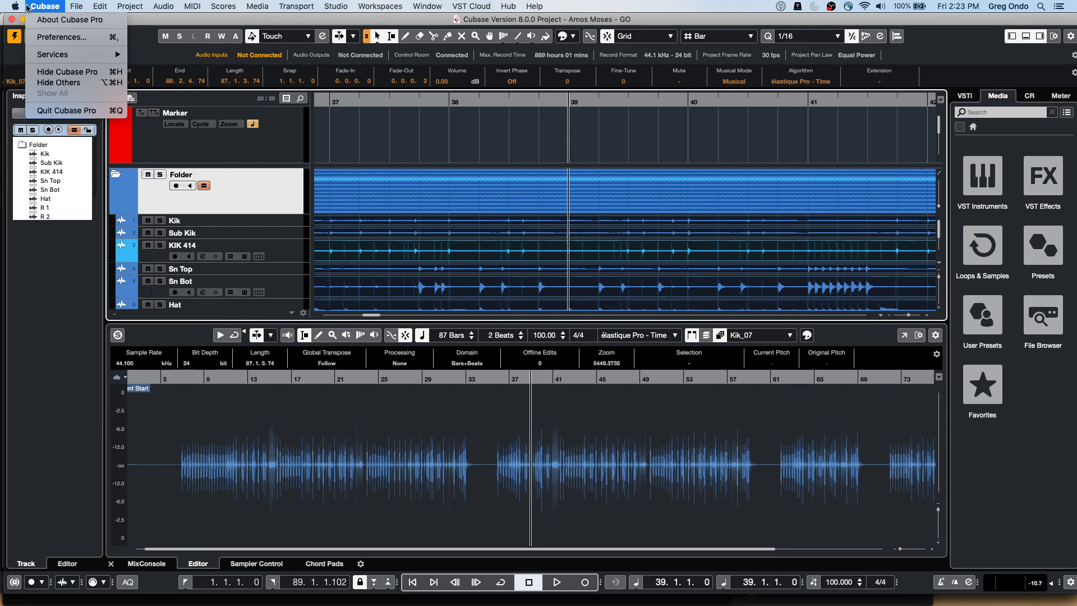
mouse_move(76, 6)
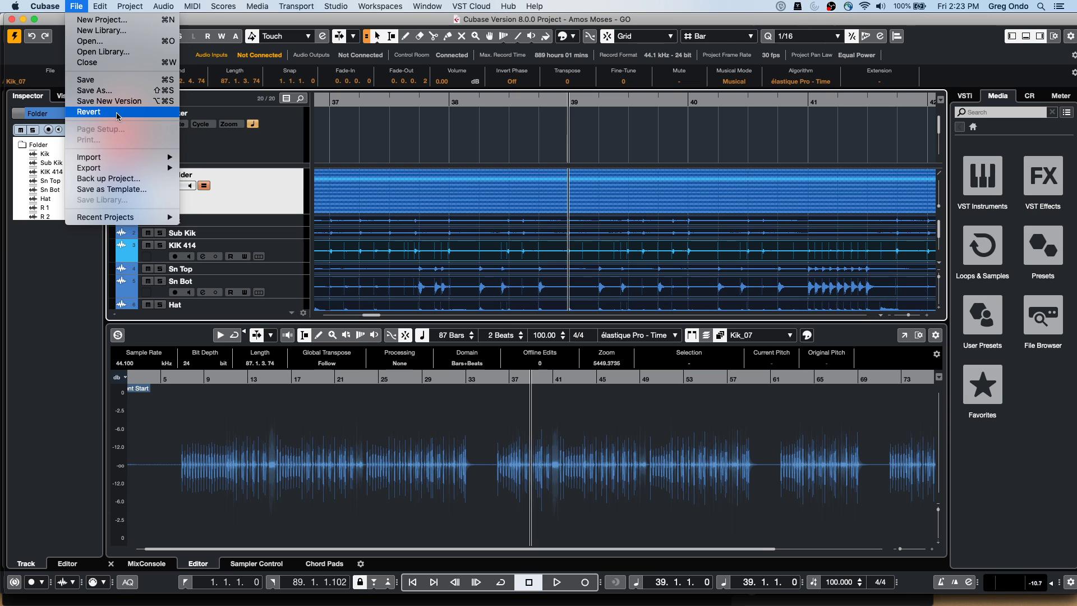
click(116, 113)
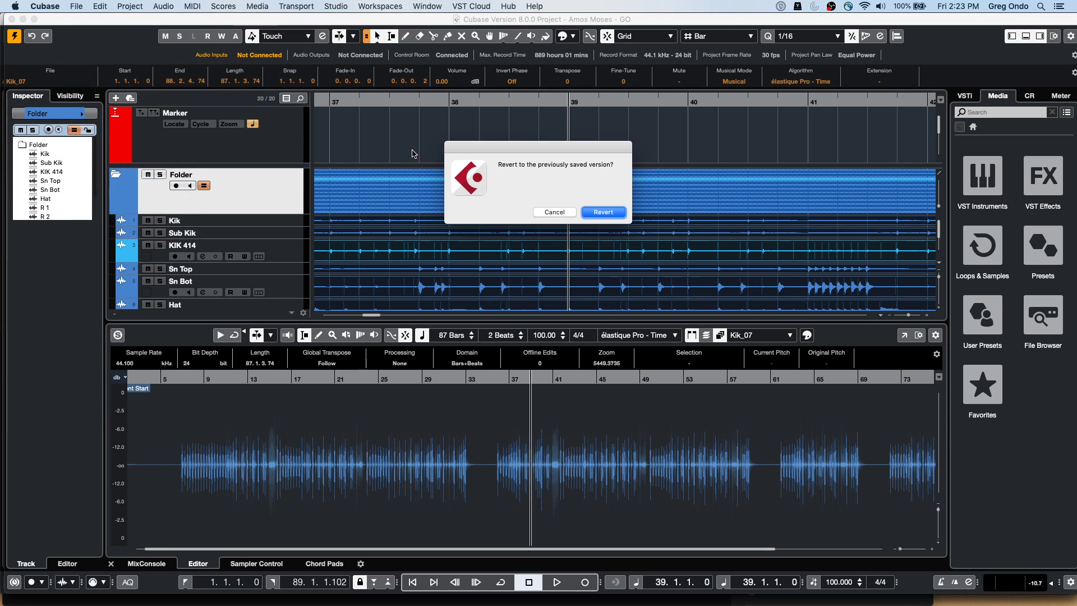
click(603, 215)
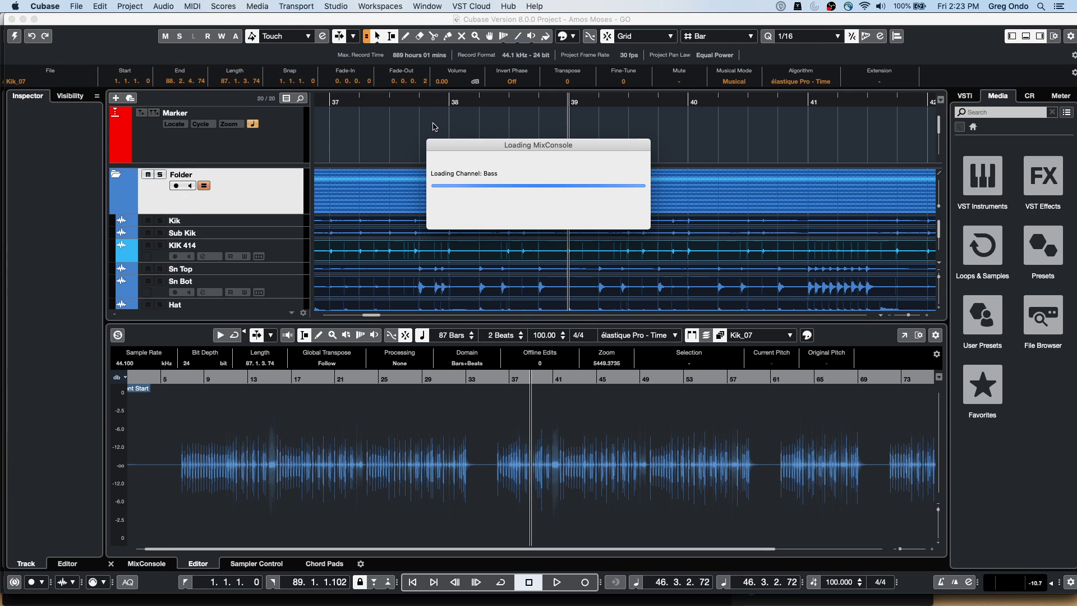
click(367, 101)
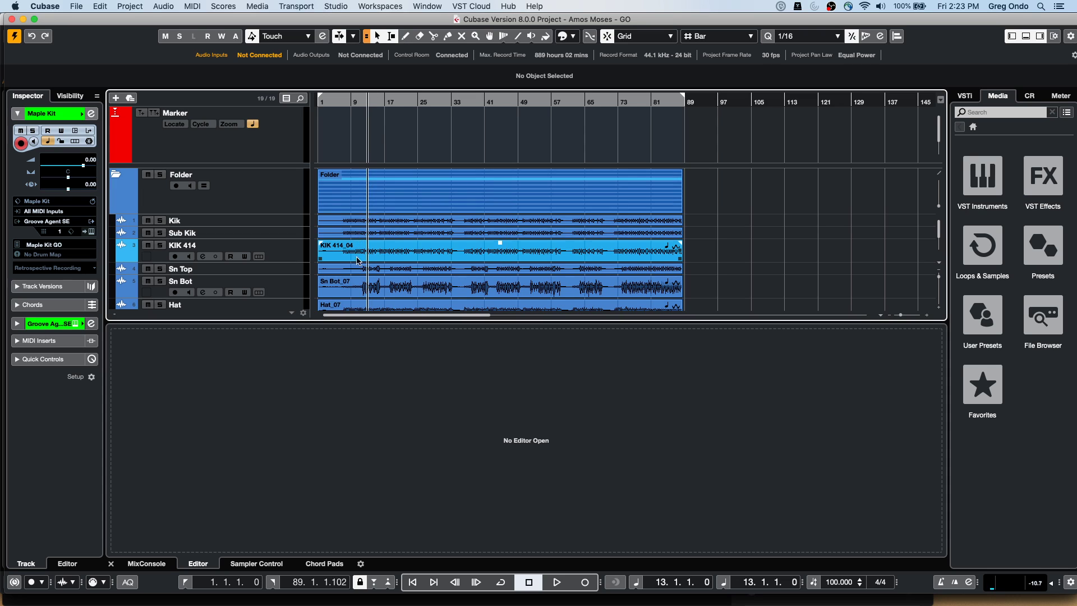
double_click(363, 225)
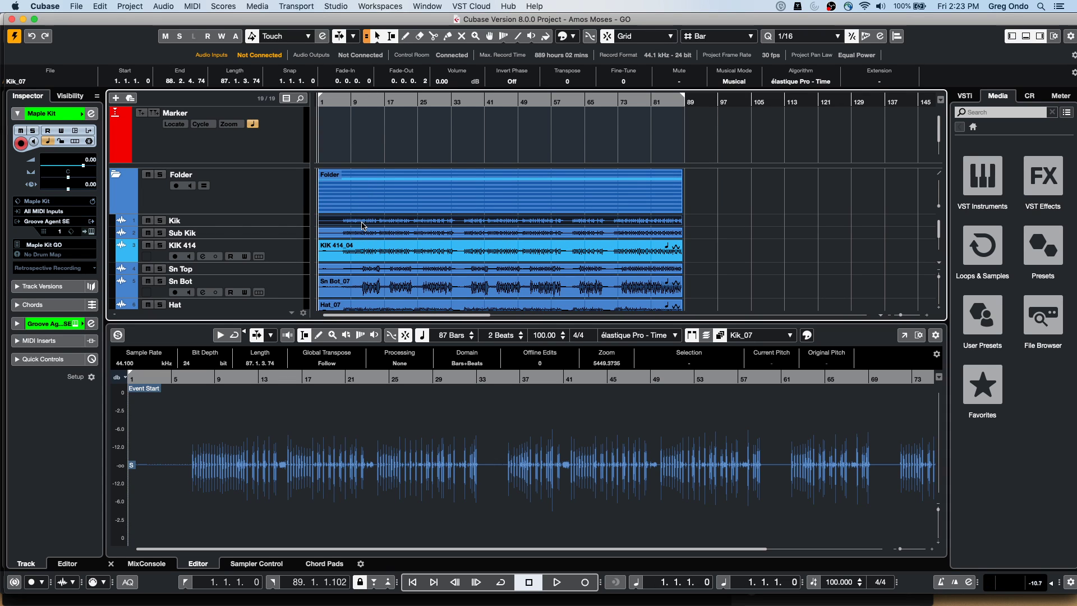
Turn off Musical Mode for the Kik_07 clip so tempo detection can run
click(130, 6)
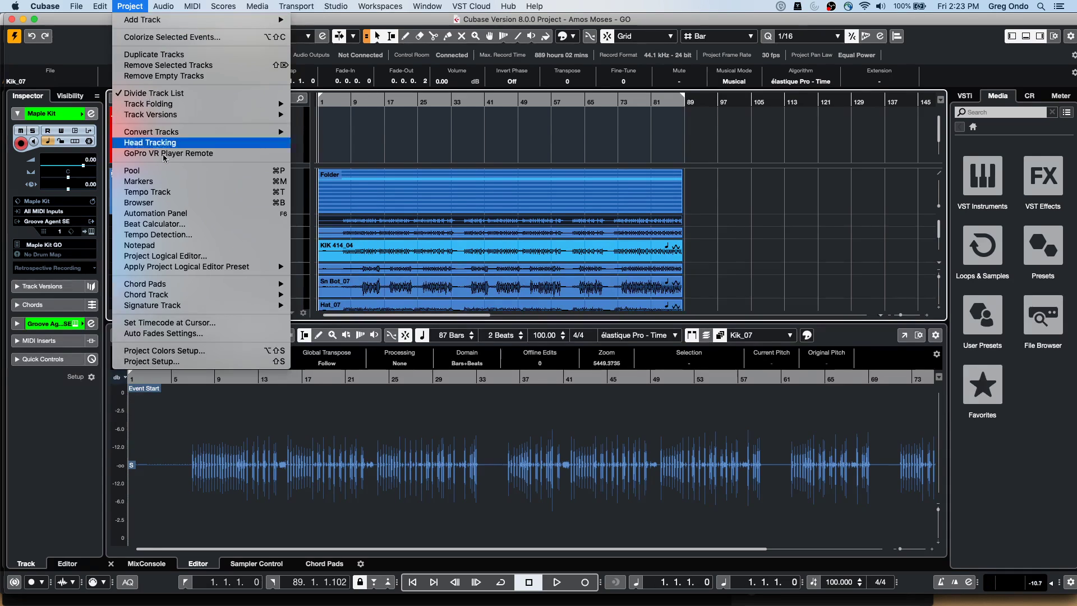
mouse_move(197, 306)
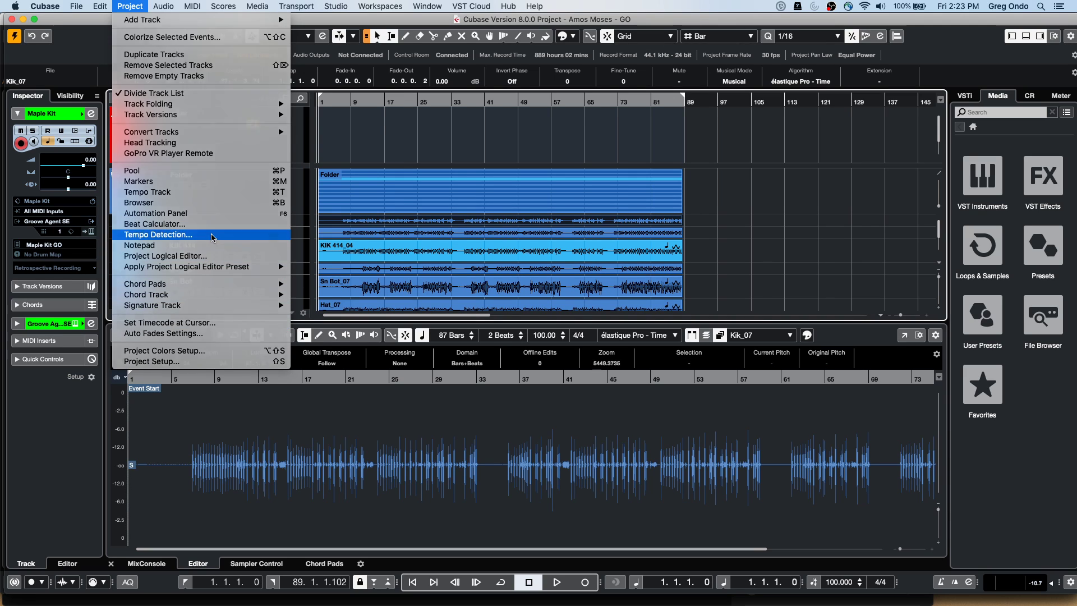
click(215, 235)
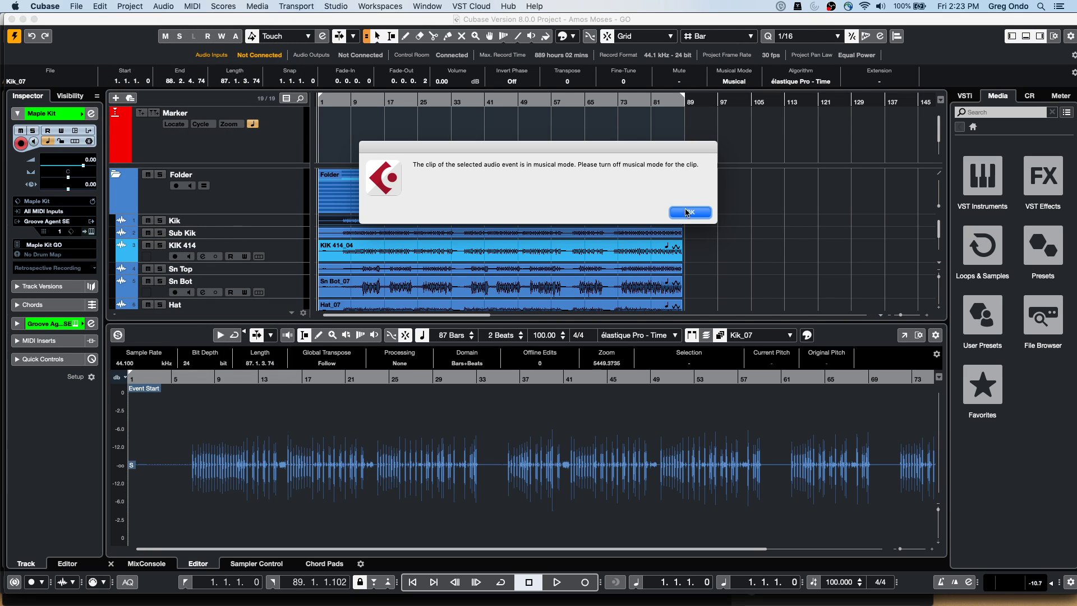
click(688, 212)
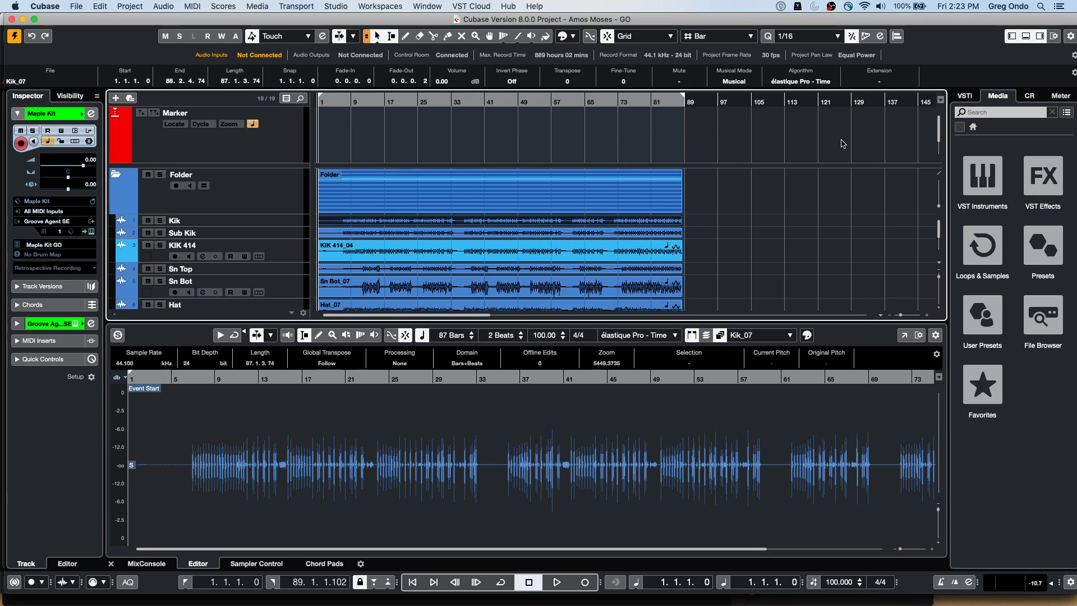
click(735, 82)
Analyze the kick clip's tempo, enlarge the resulting Tempo track, and zoom in on the timeline start
click(100, 7)
mouse_move(130, 7)
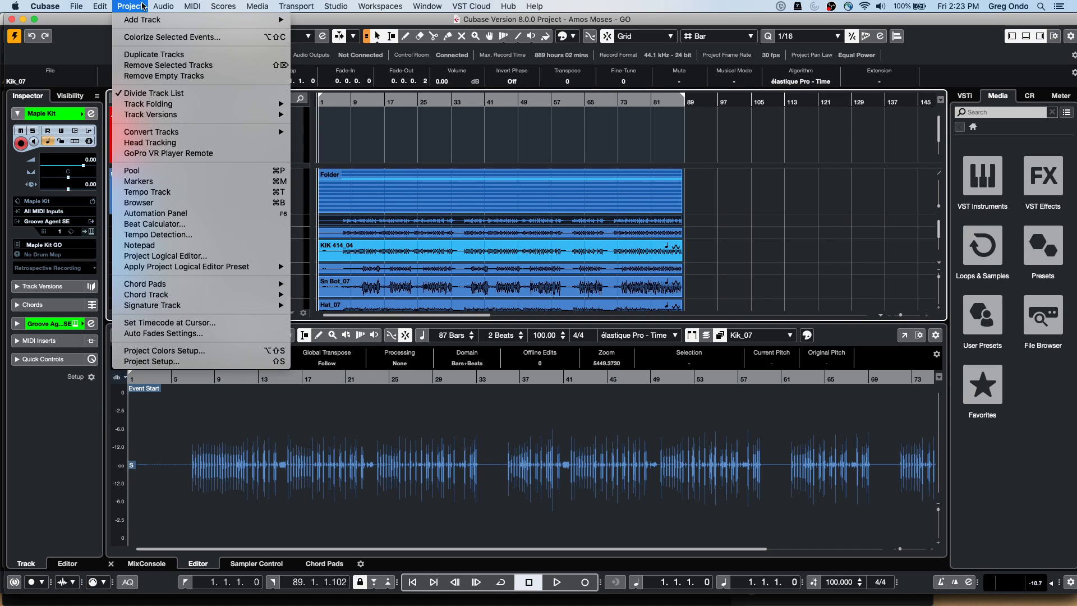
click(177, 234)
click(504, 309)
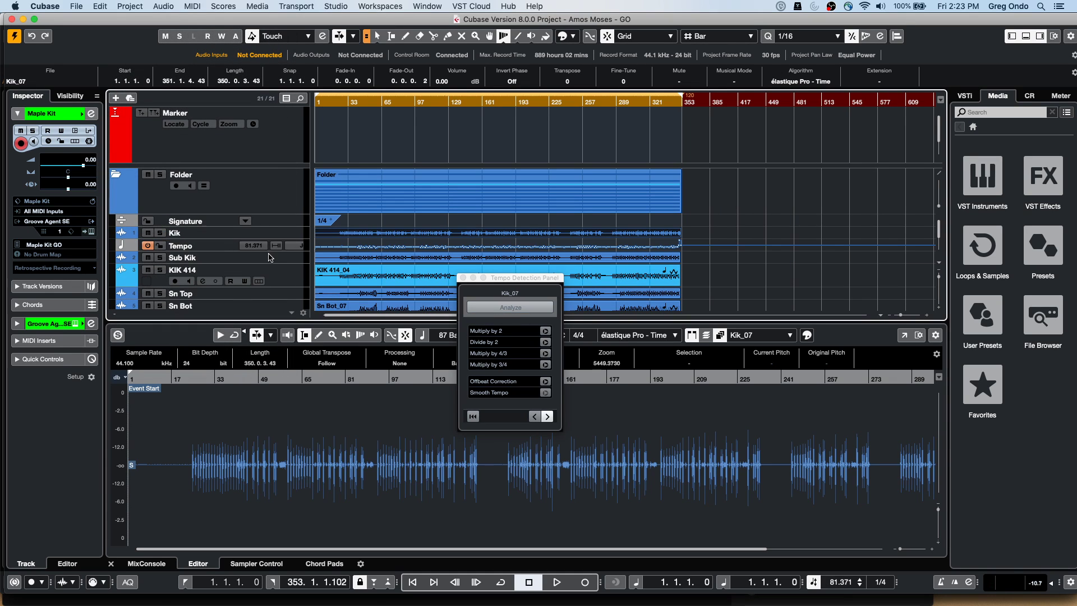
drag(271, 250, 272, 284)
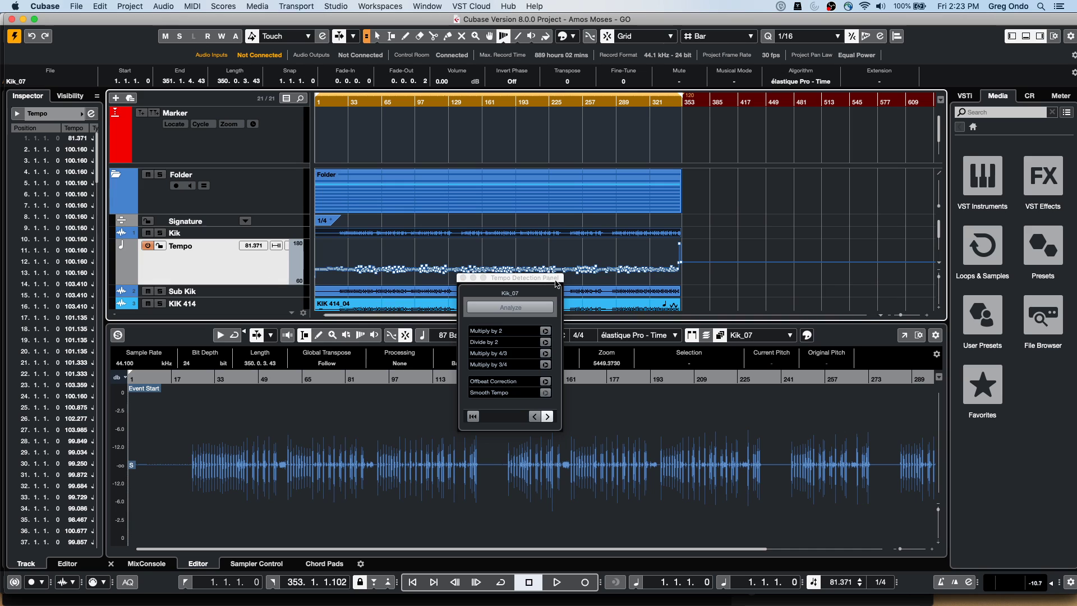
click(463, 277)
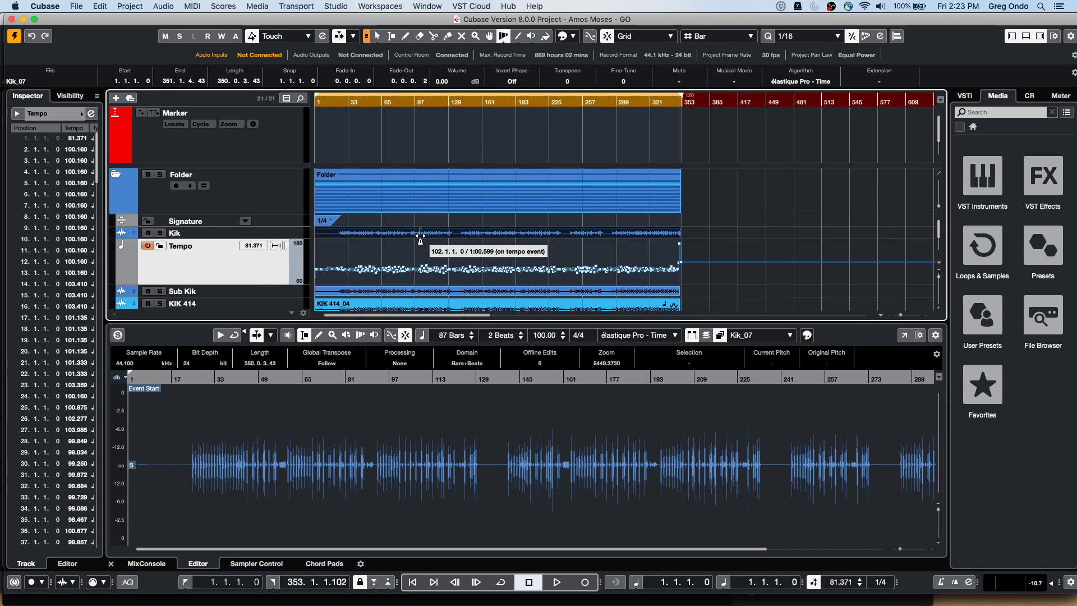
key(h)
key(h)
key(h)
key(h)
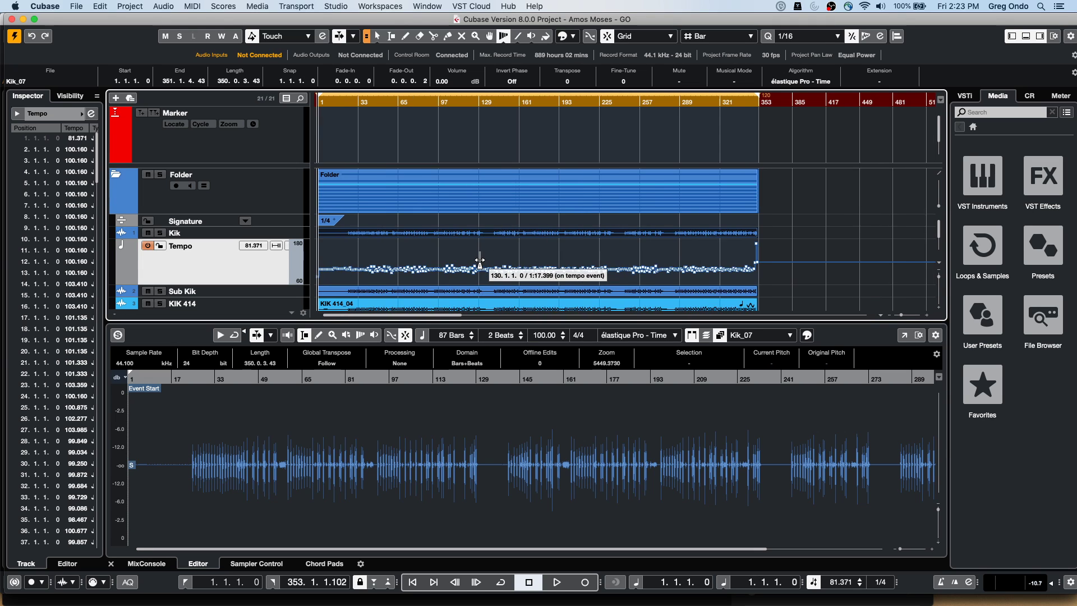
key(h)
key(h)
key(h)
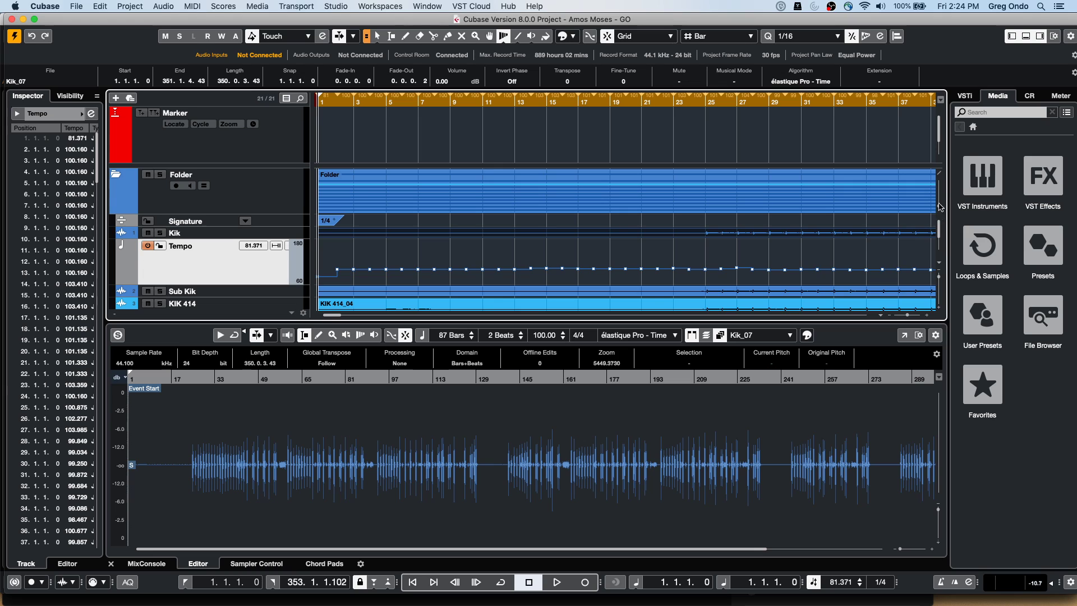
Shift the bar 13 warp point and add warp markers at bars 19, 21, 23 and 25 onto the kick hits
scroll(527, 168, down, 3)
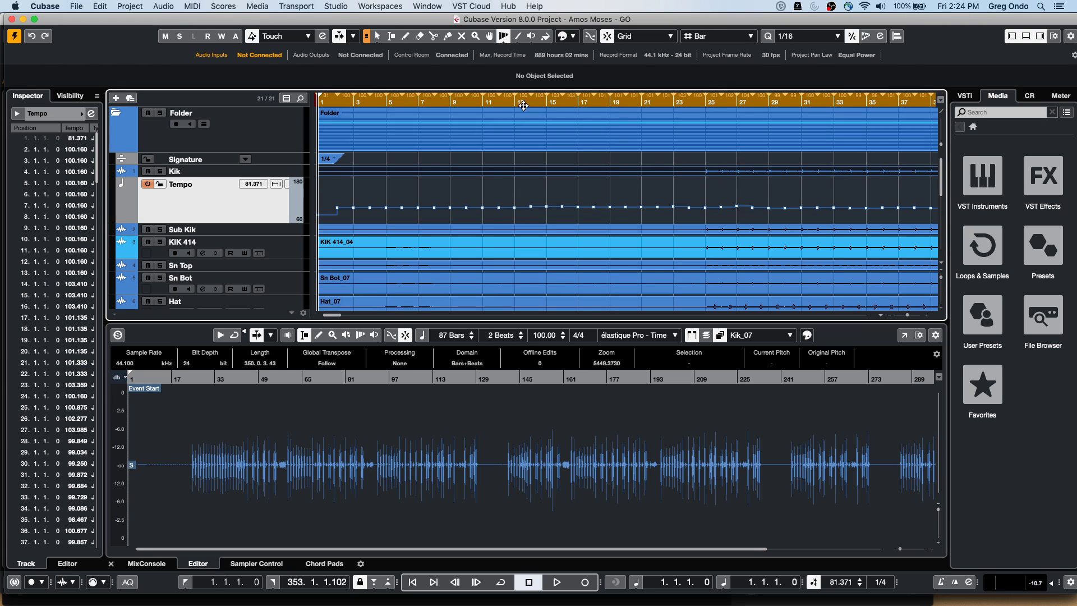
mouse_move(523, 112)
mouse_down()
mouse_move(514, 112)
mouse_move(578, 108)
mouse_up()
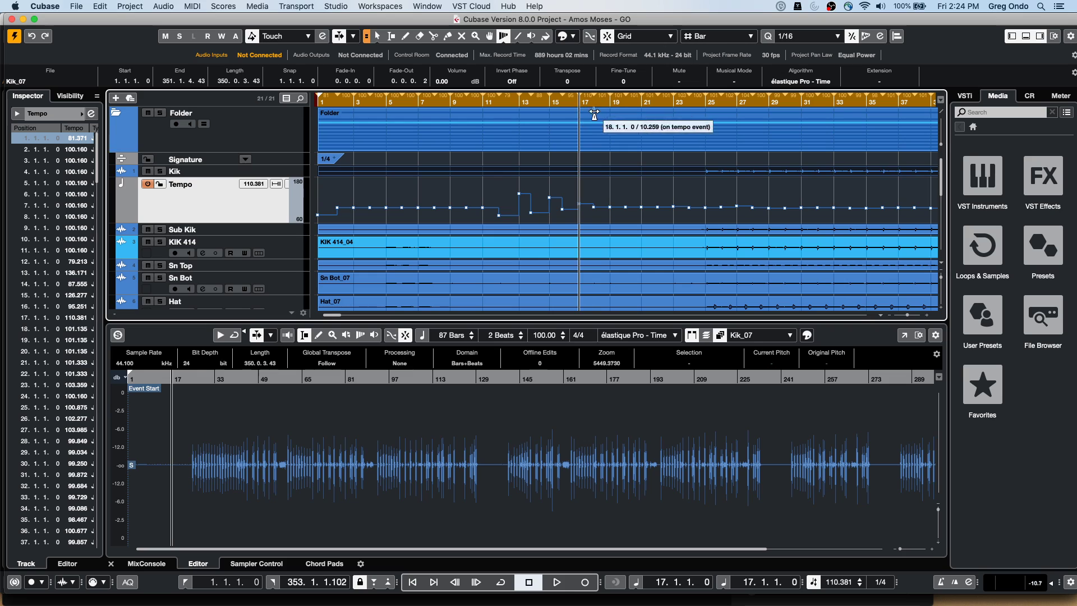
click(611, 110)
drag(612, 110, 609, 110)
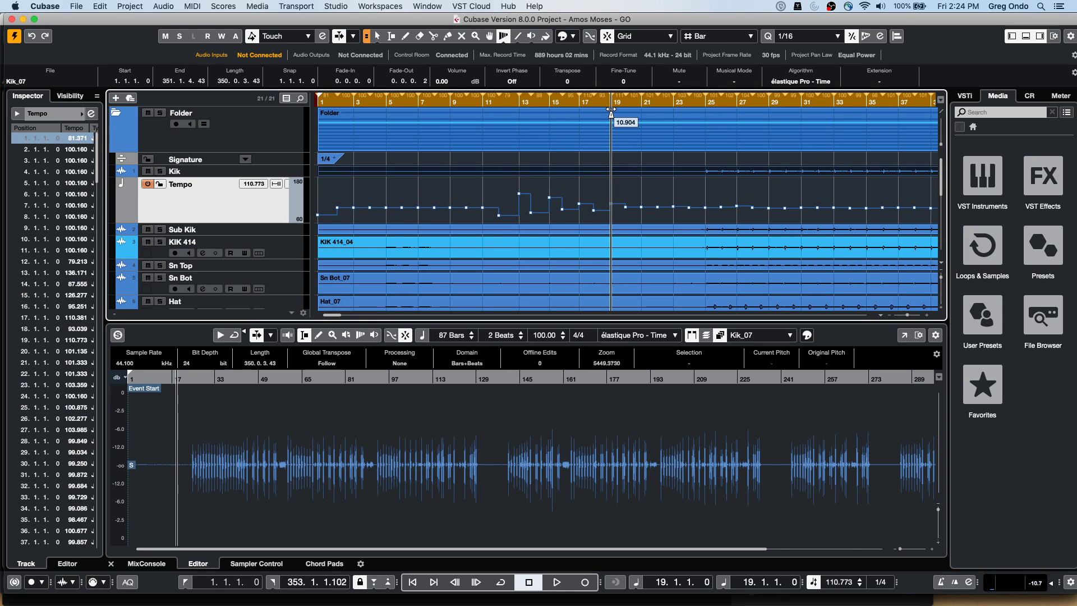
click(648, 110)
drag(648, 110, 706, 111)
click(675, 110)
click(715, 111)
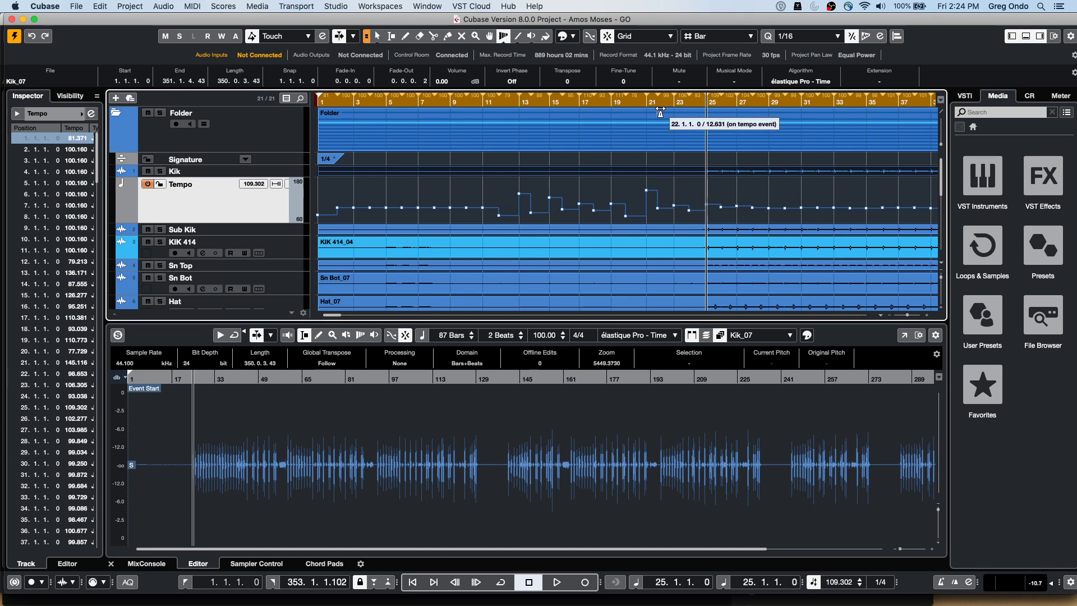
click(613, 113)
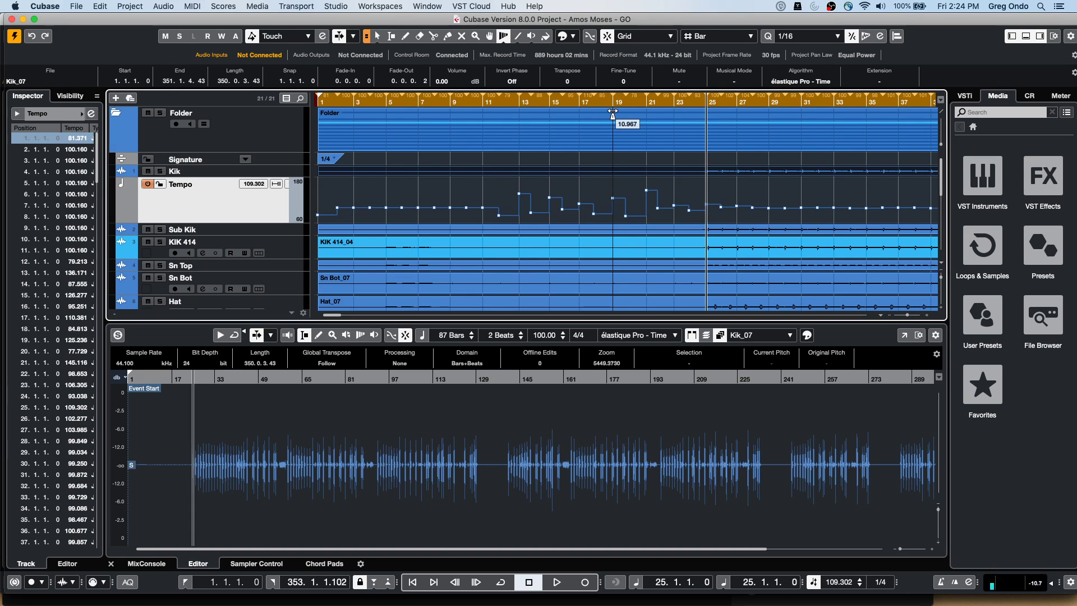
drag(610, 112, 608, 112)
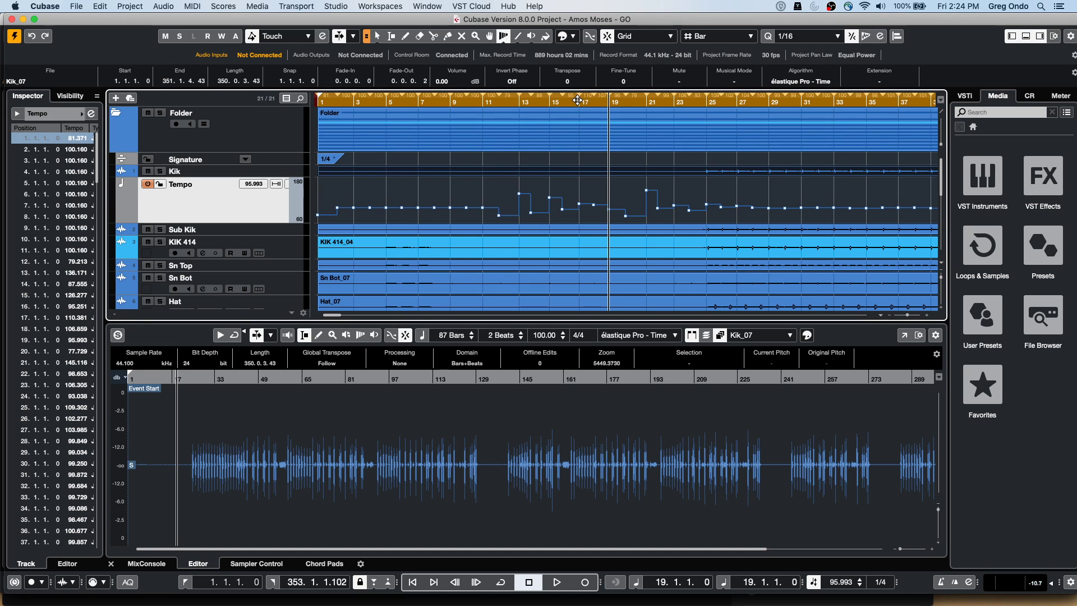
Drag tempo events so bar 21 rises to 152.822 and bar 28 reaches 170.659 BPM
right_click(578, 100)
click(513, 158)
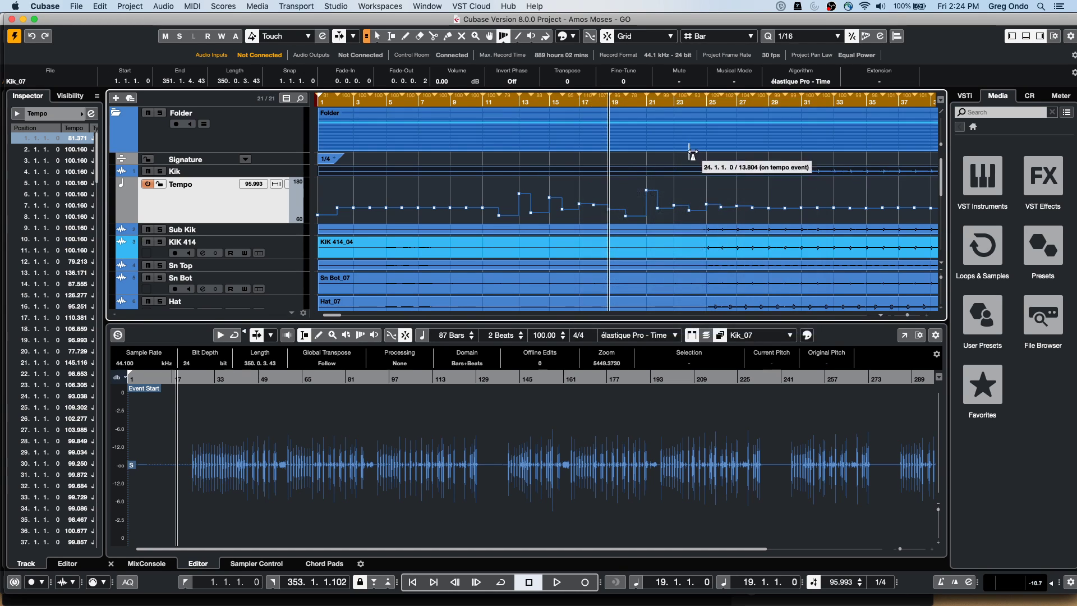
drag(643, 186, 711, 190)
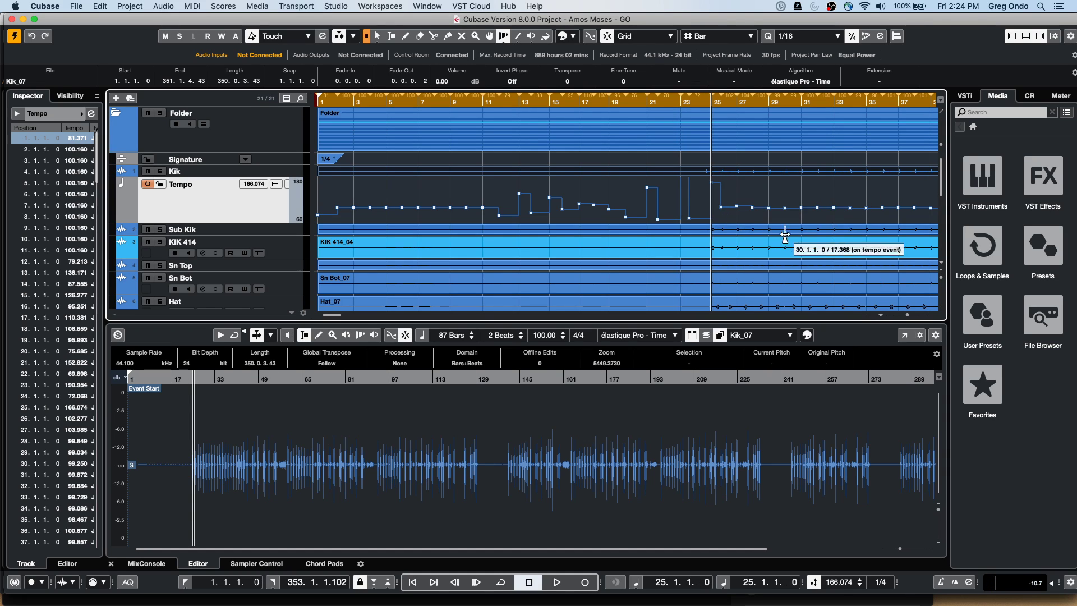
mouse_move(772, 189)
mouse_down()
mouse_move(762, 176)
mouse_move(762, 196)
mouse_up()
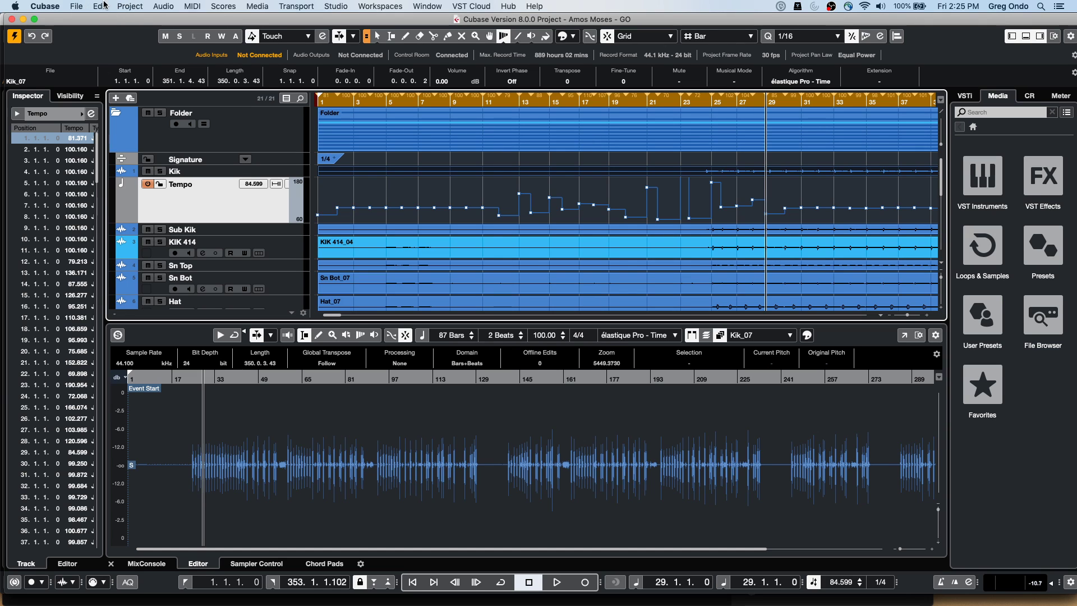
click(104, 6)
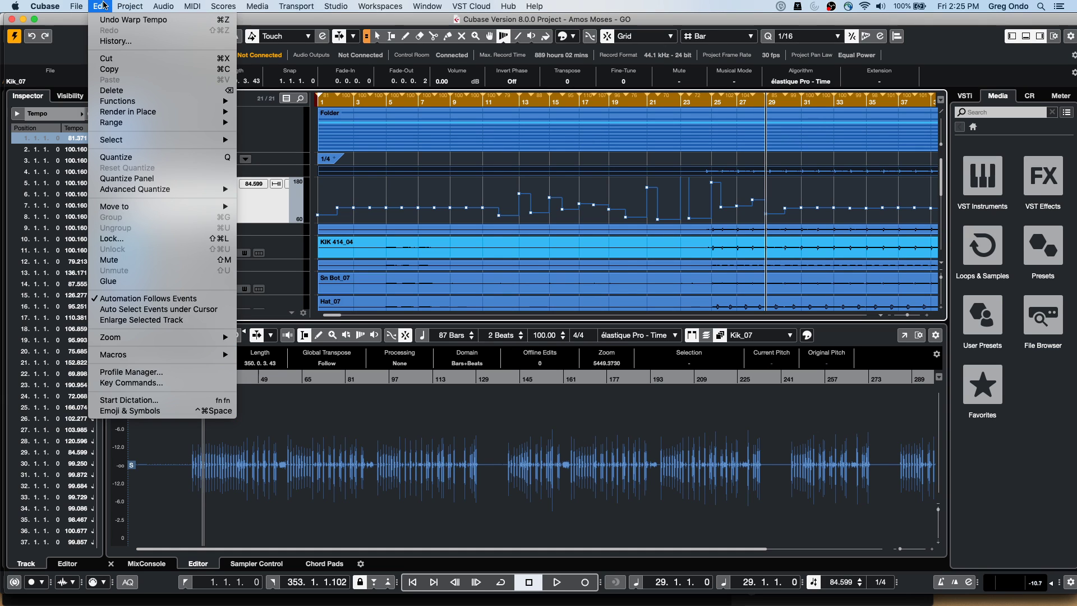
click(144, 372)
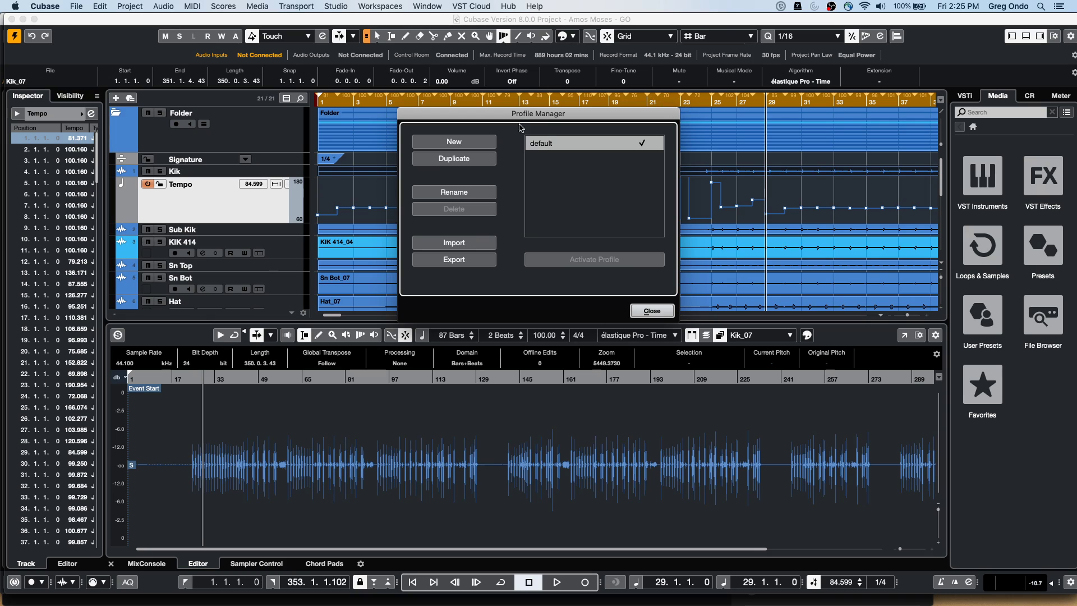
click(485, 141)
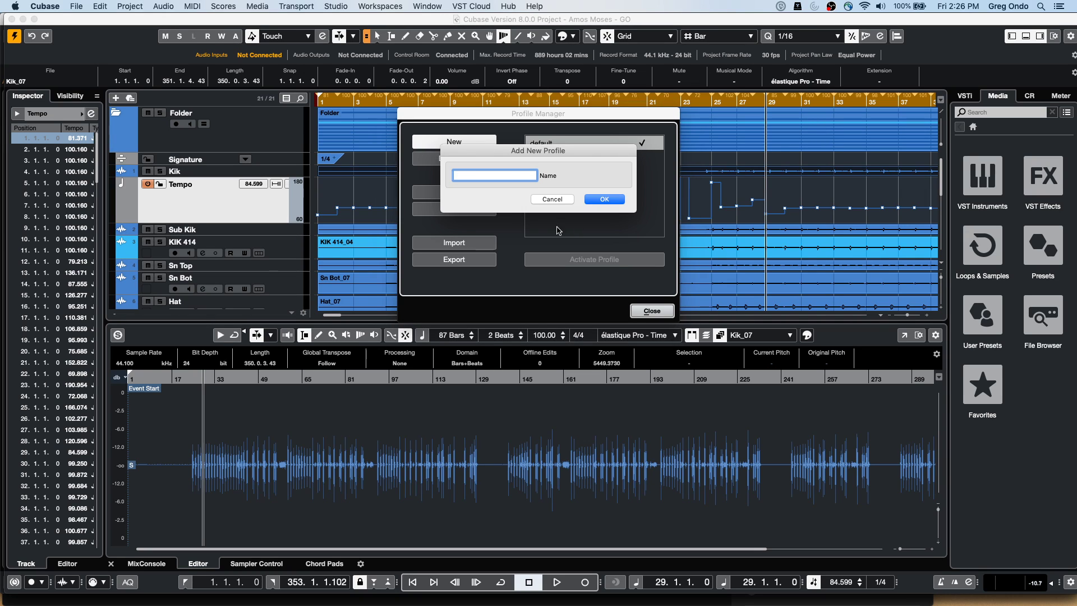
click(559, 200)
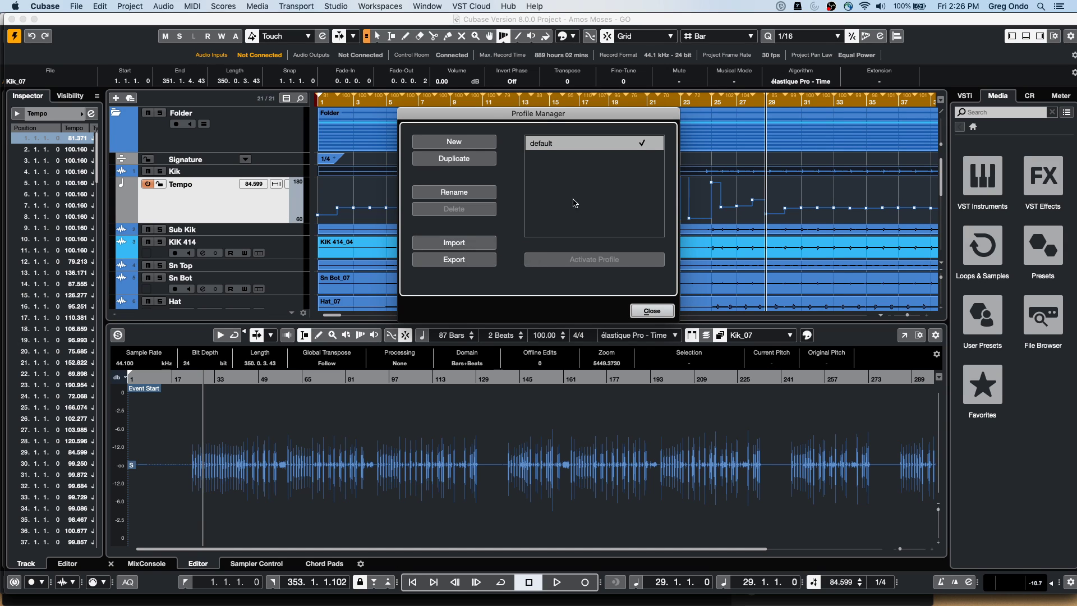
click(651, 310)
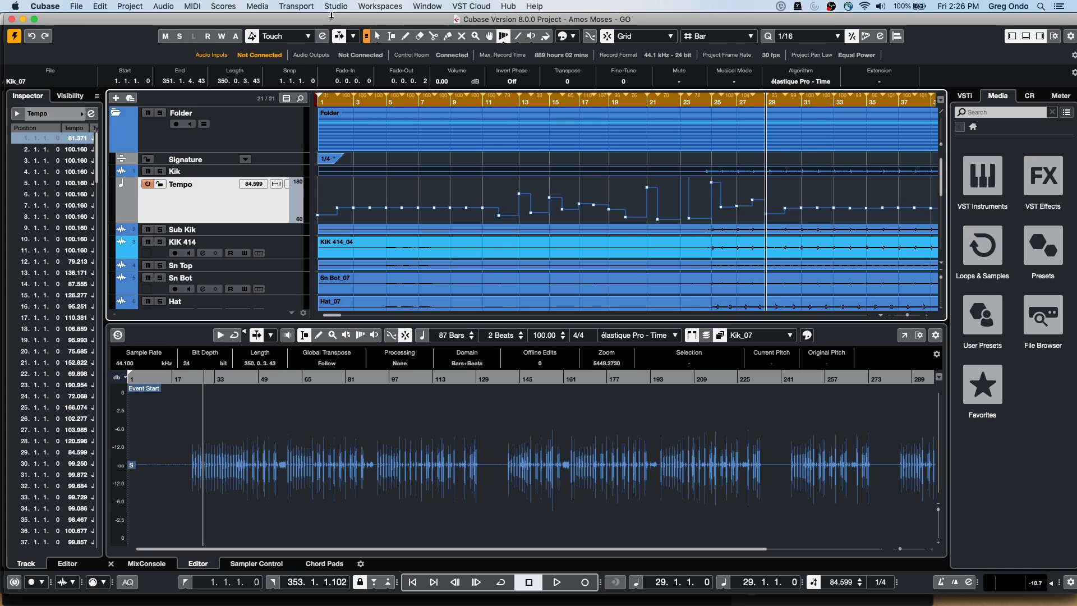
click(99, 7)
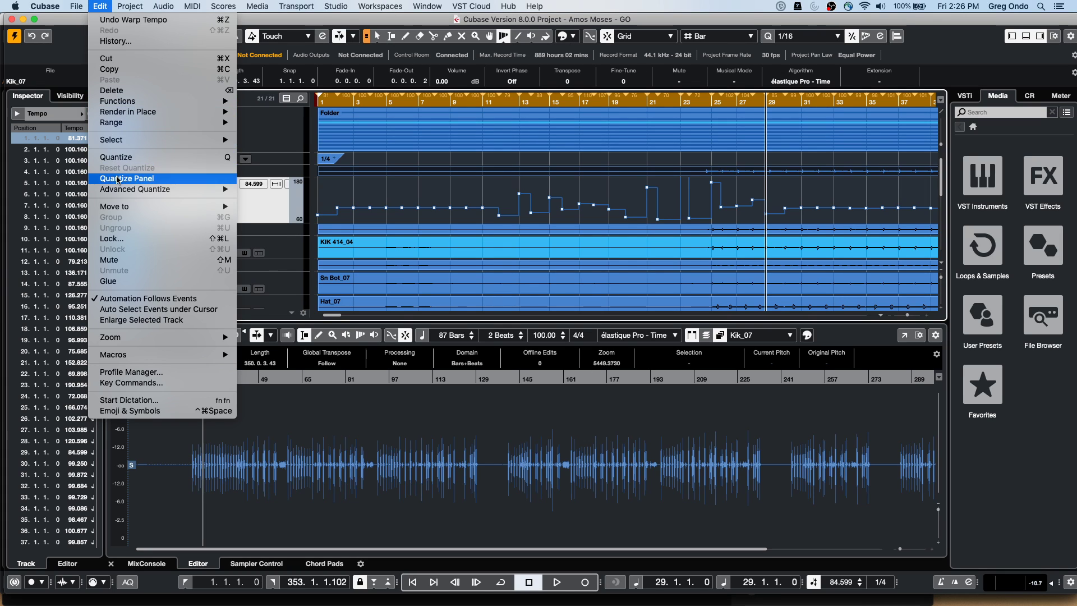
click(133, 372)
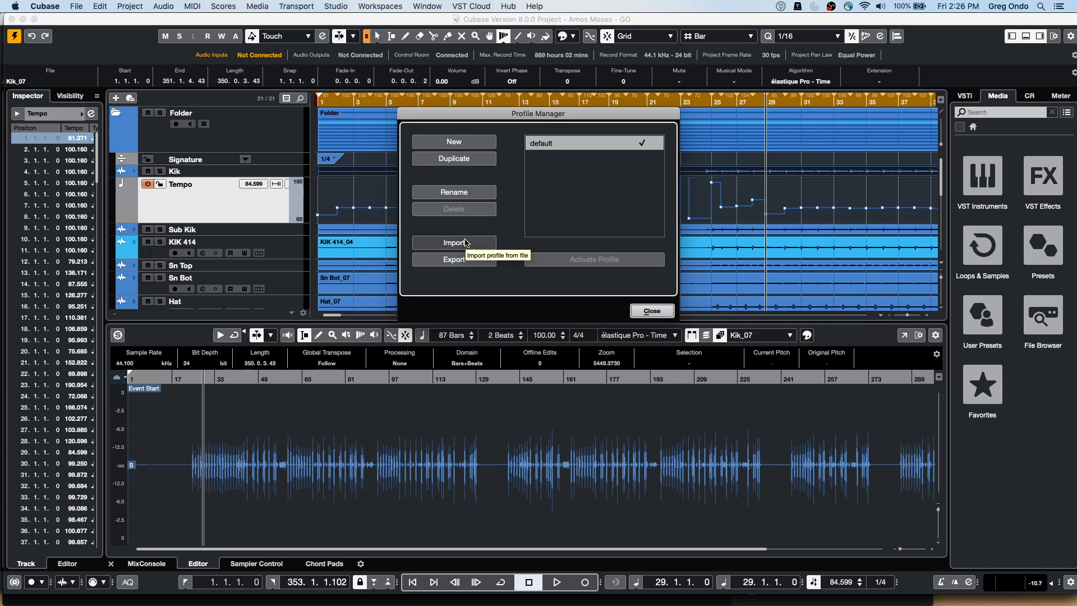
click(652, 311)
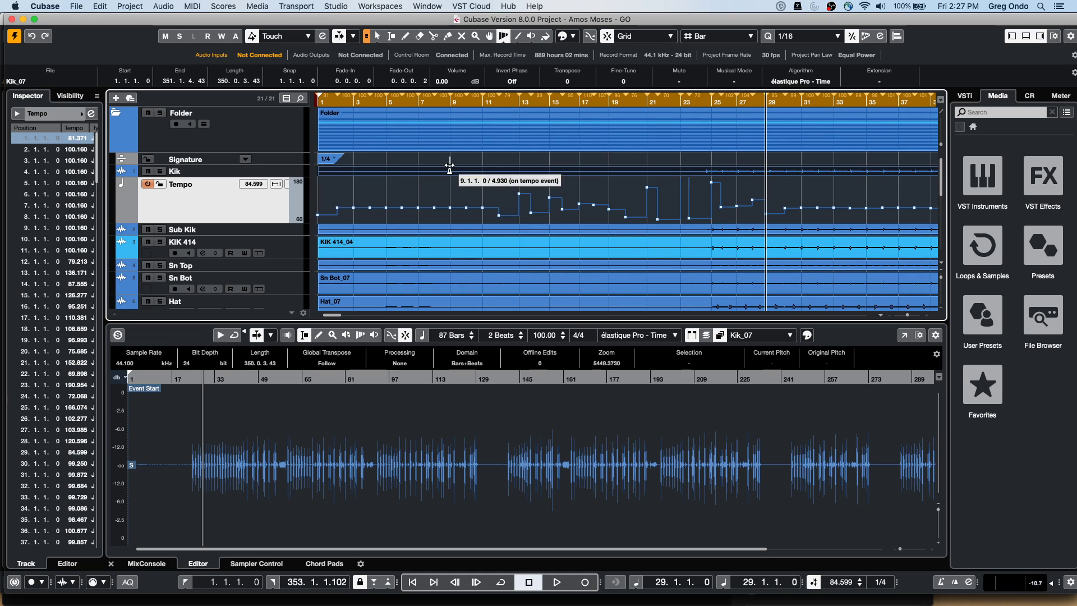
Switch to the UNINVITED G ONDO-03 project and activate it
click(74, 6)
mouse_move(424, 6)
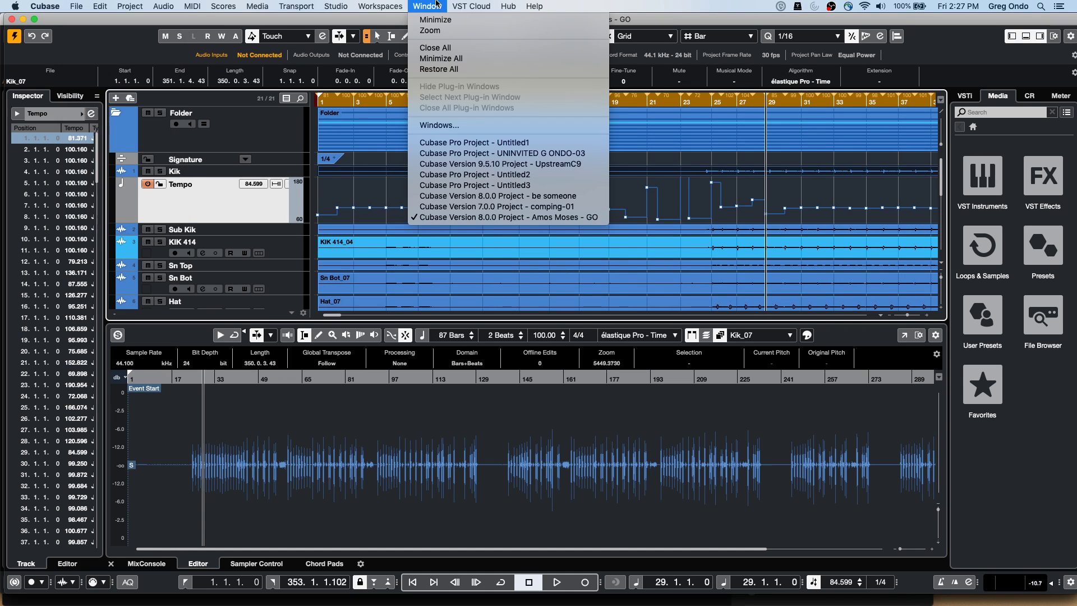
click(567, 153)
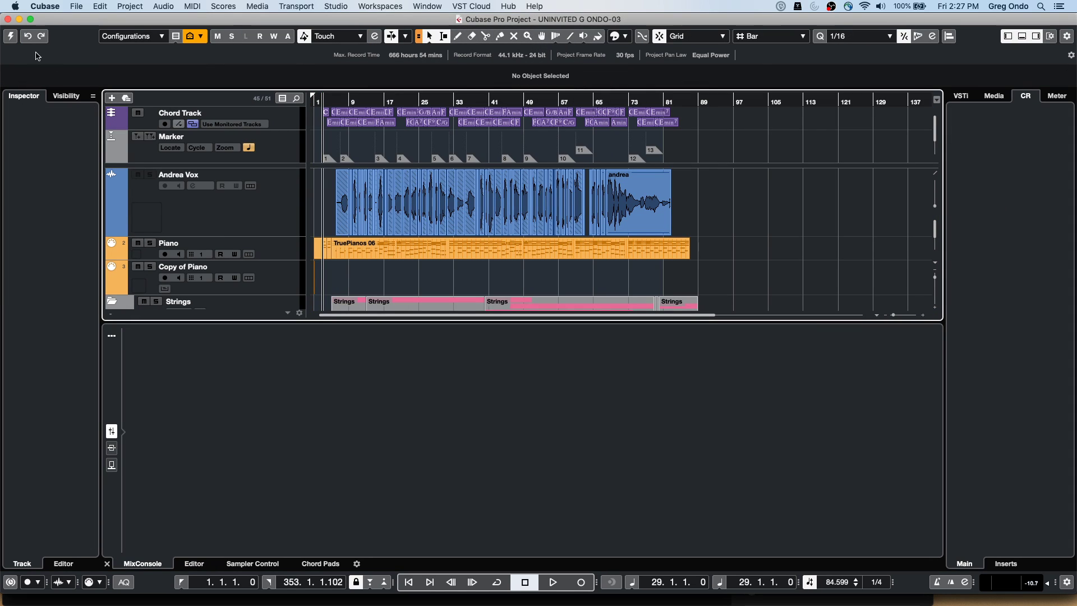
click(10, 36)
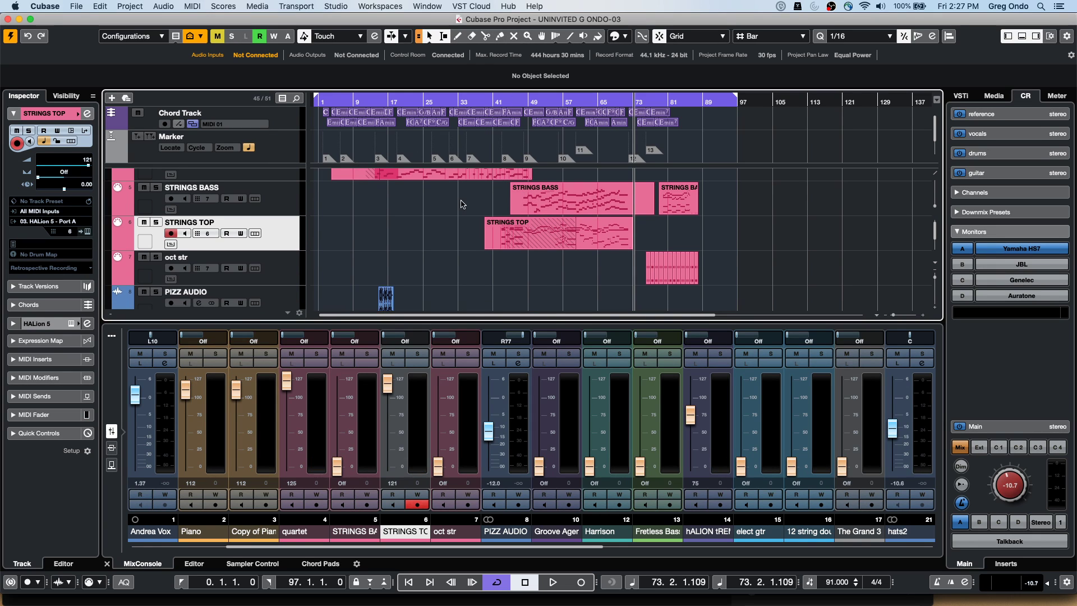
Select the two Harrison arp parts and two Fretless Bass parts spanning bars 41–57
scroll(460, 200, up, 2)
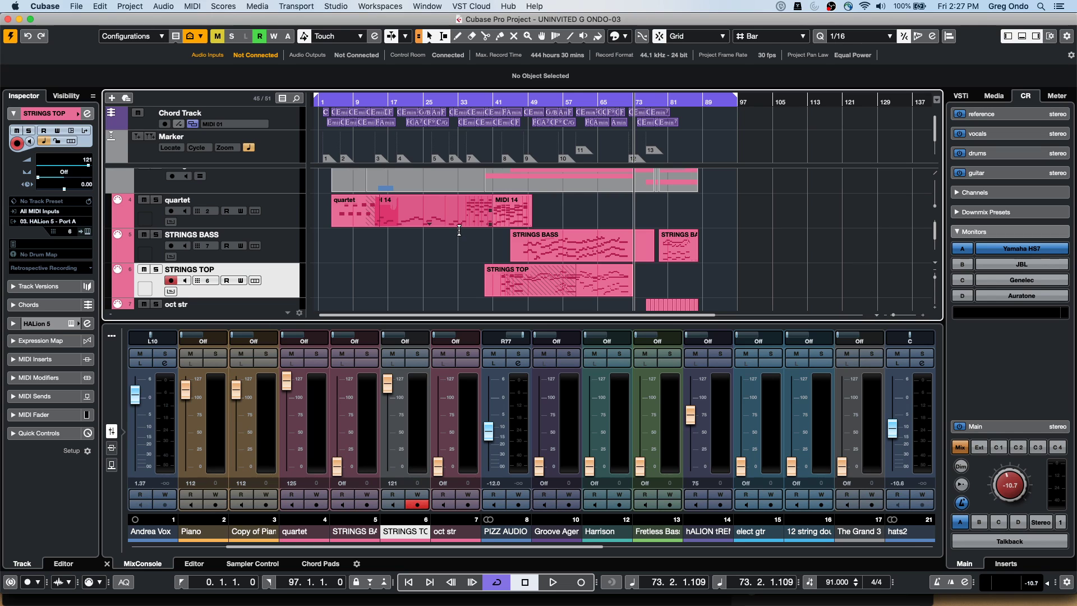
scroll(442, 240, down, 5)
click(442, 240)
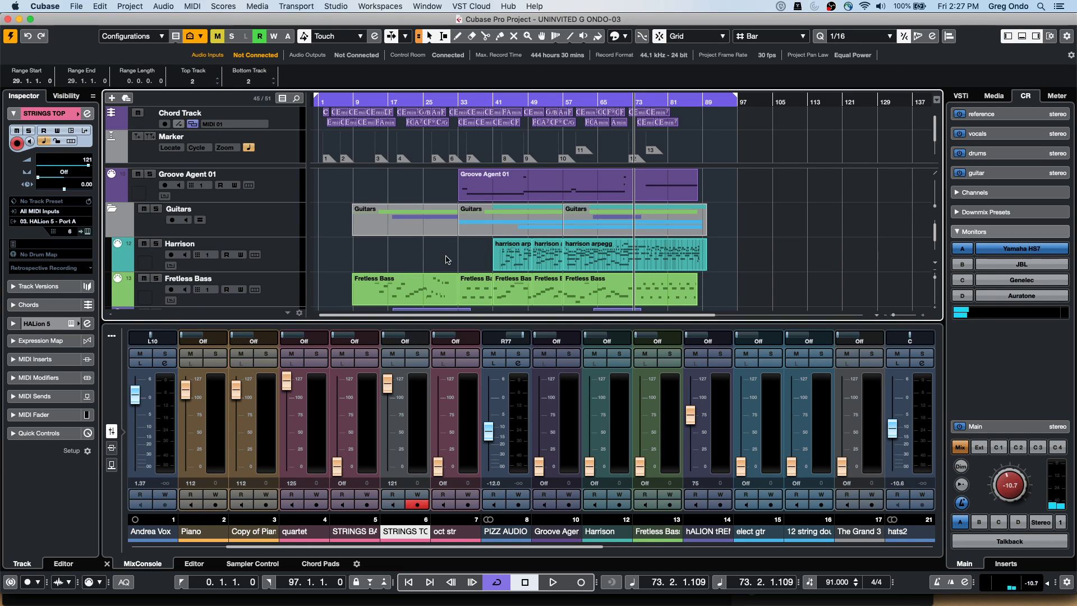
click(504, 262)
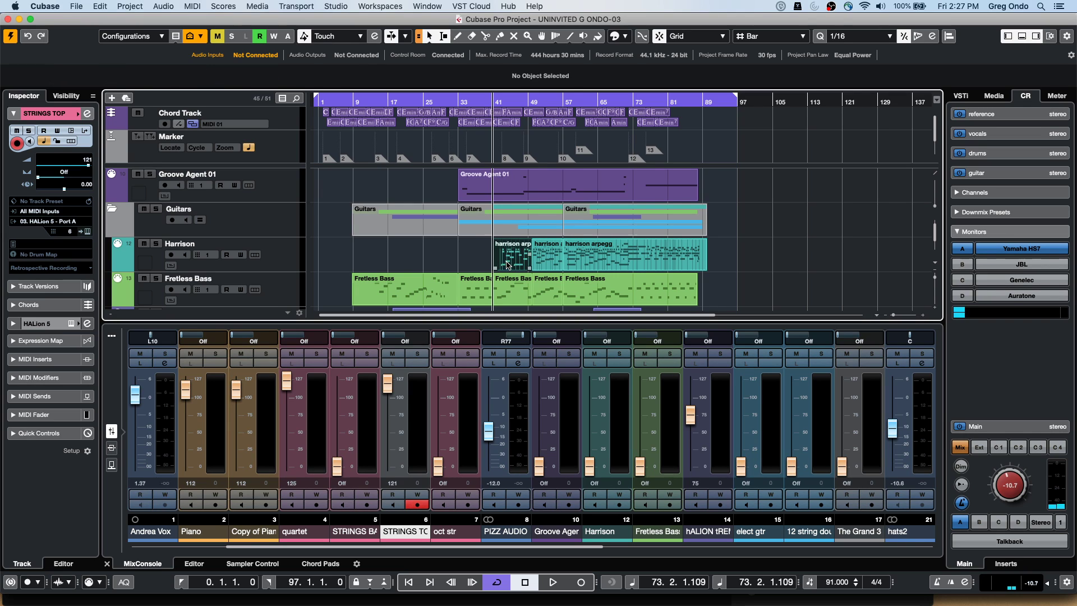
shift+click(517, 299)
shift+click(537, 296)
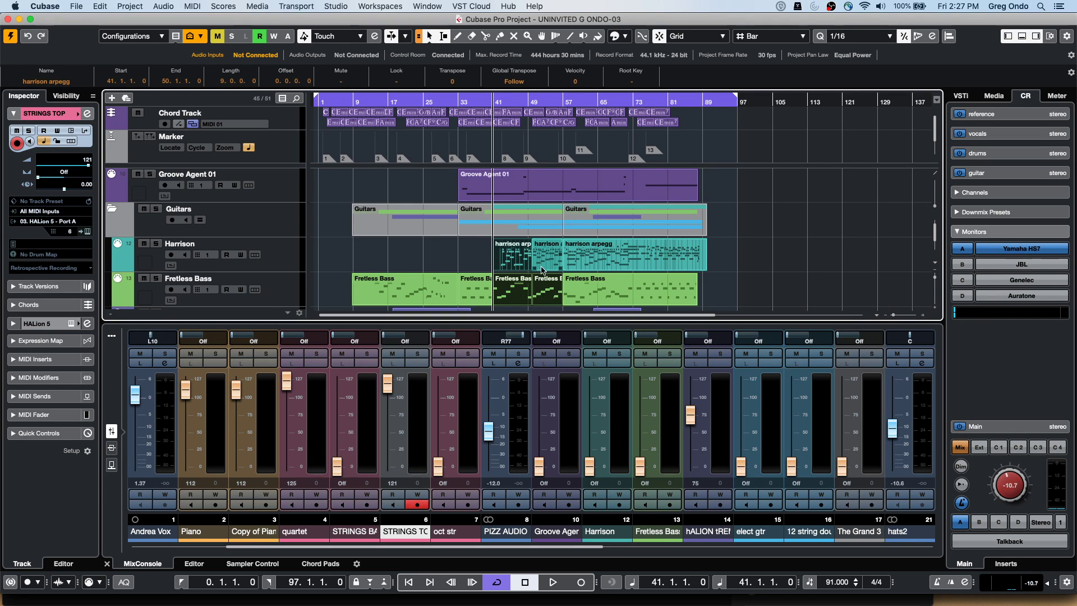
shift+click(543, 268)
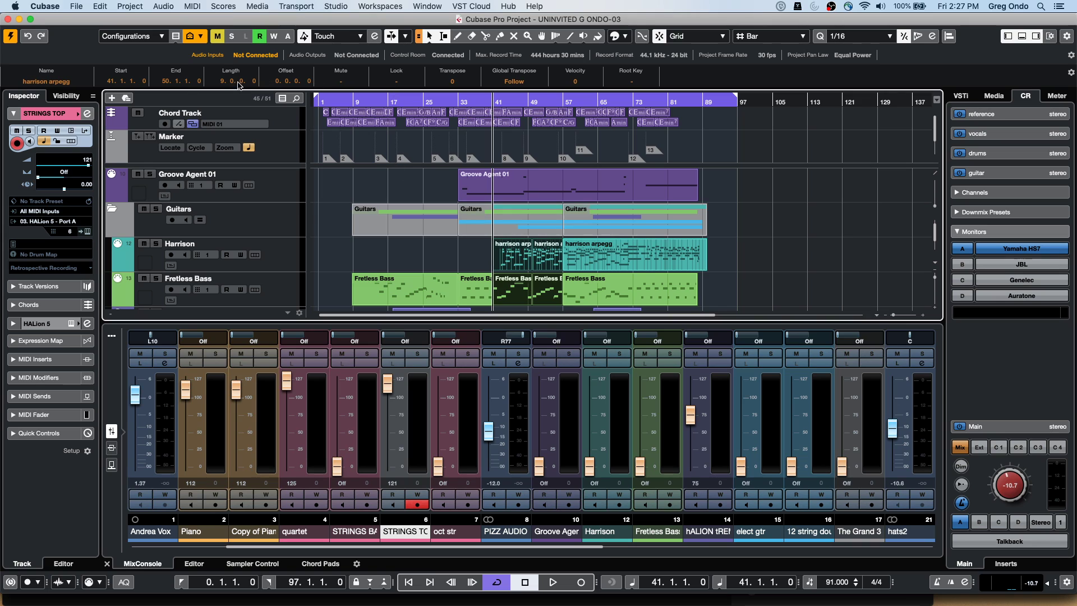
click(102, 6)
Render the selected parts in place with Dry processing into one audio event, muting the source events
mouse_move(150, 114)
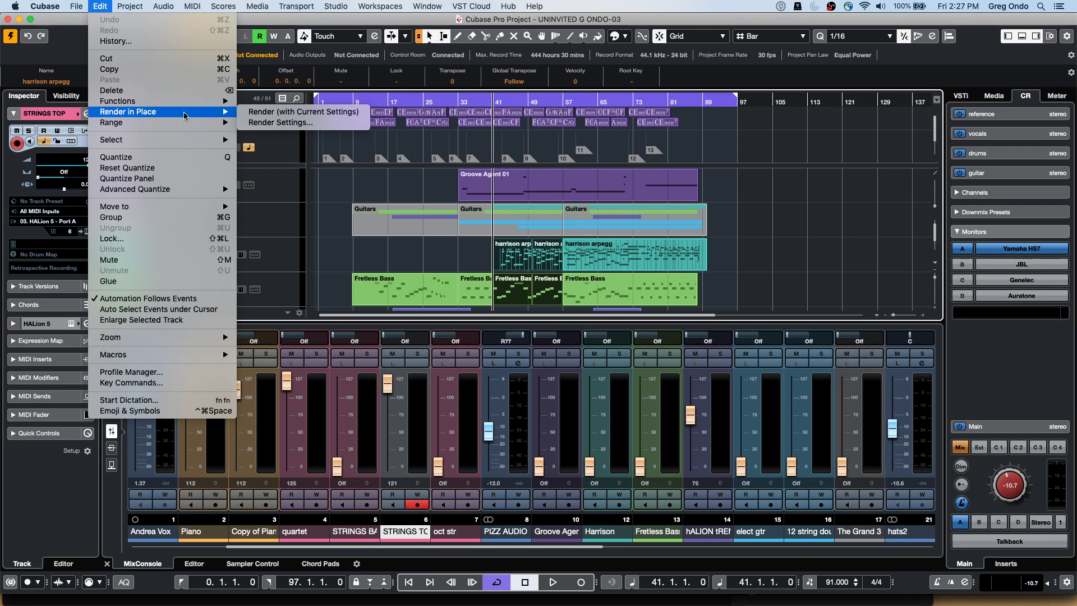
click(297, 122)
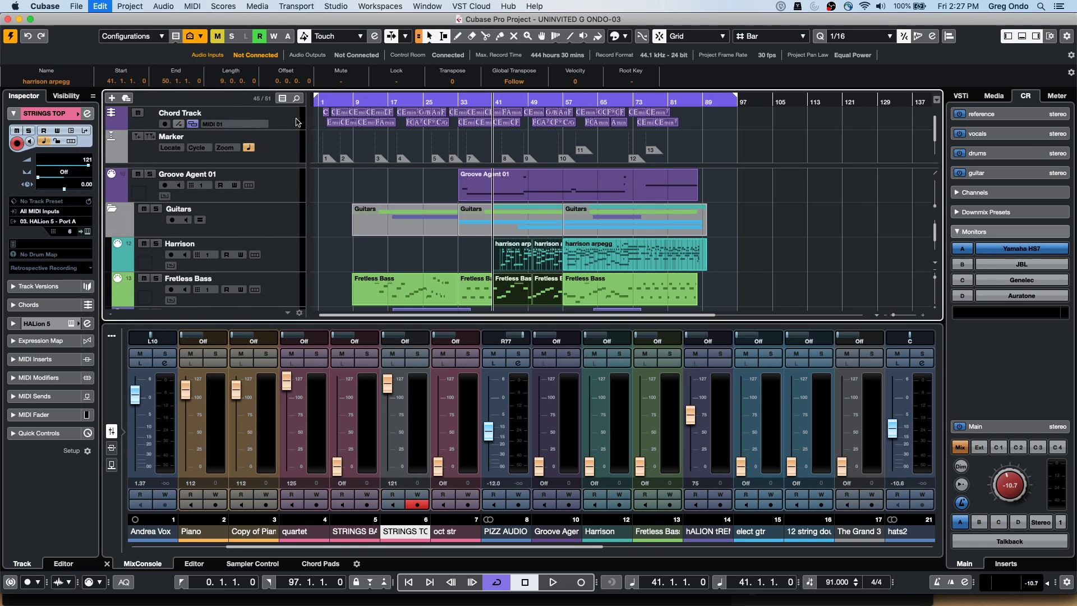
drag(537, 93, 348, 93)
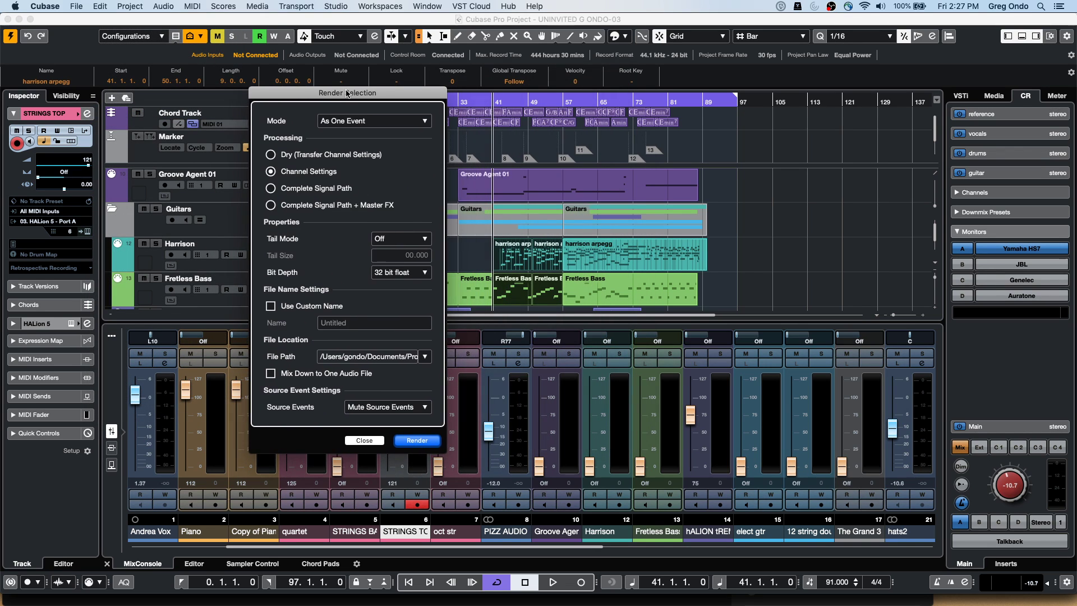
click(271, 156)
click(272, 171)
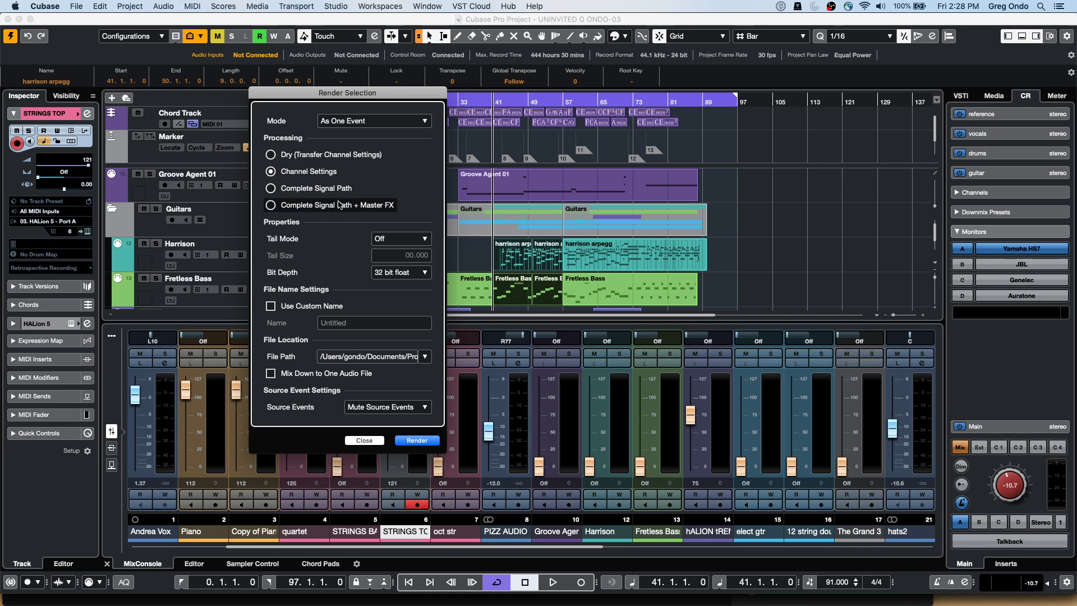
click(271, 155)
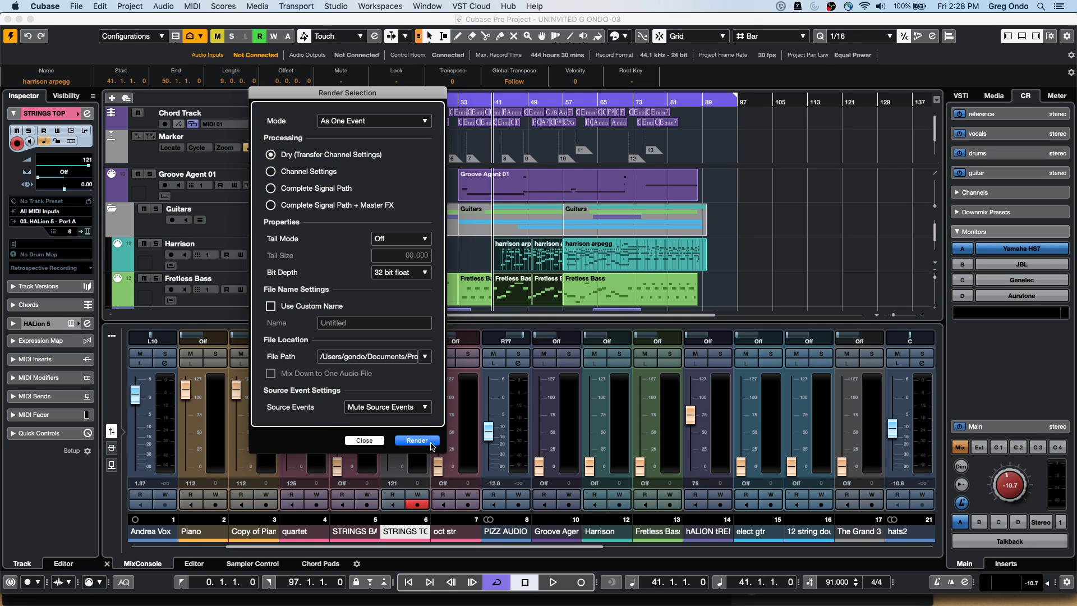
click(391, 408)
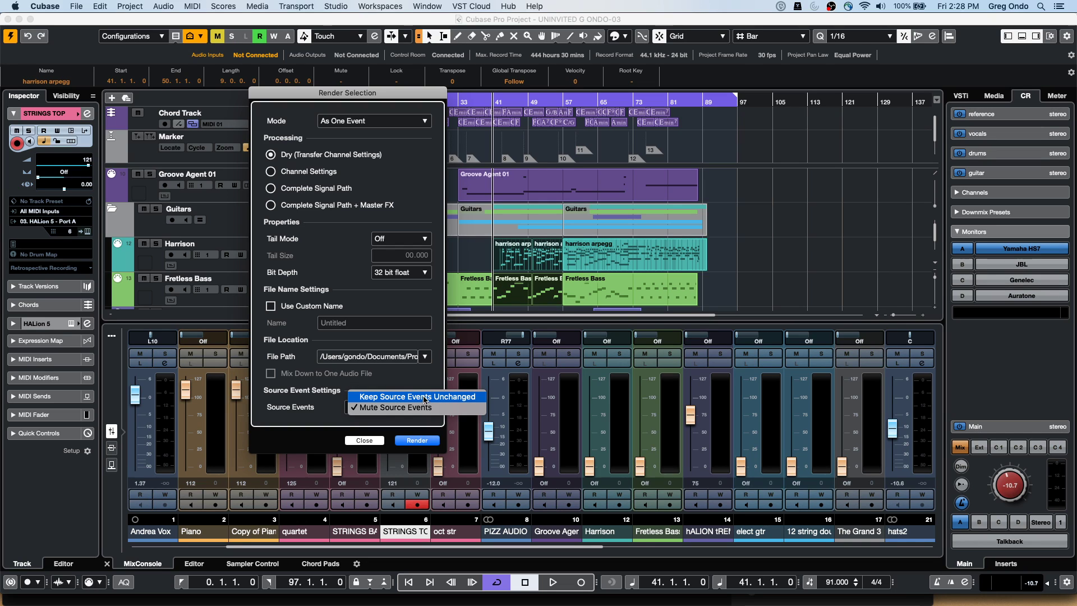
click(424, 441)
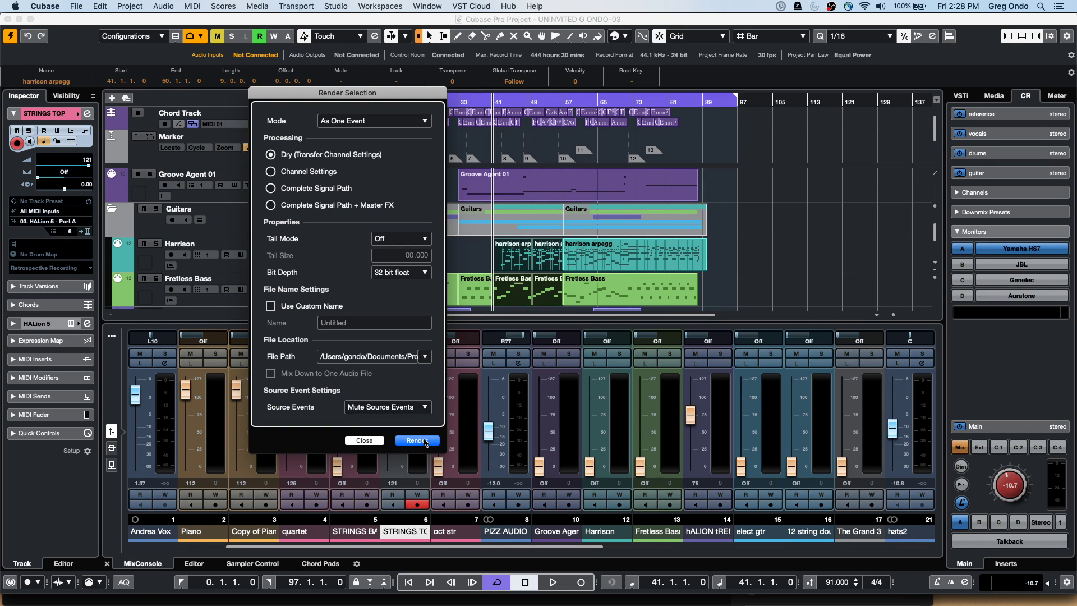
click(417, 440)
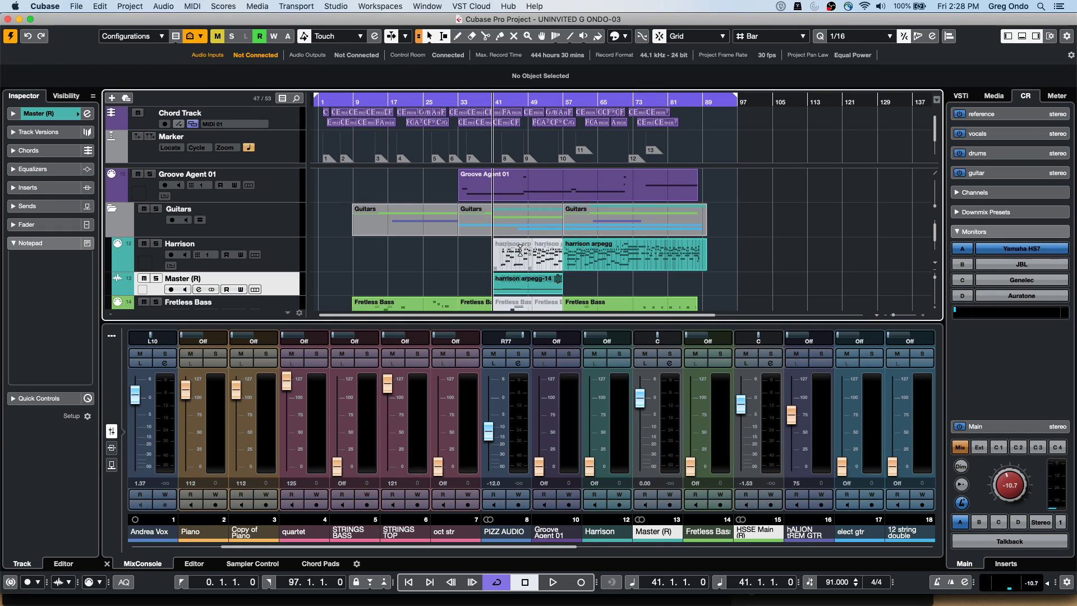
Scroll down to the hALION tREM GTR track and select it
scroll(443, 263, down, 3)
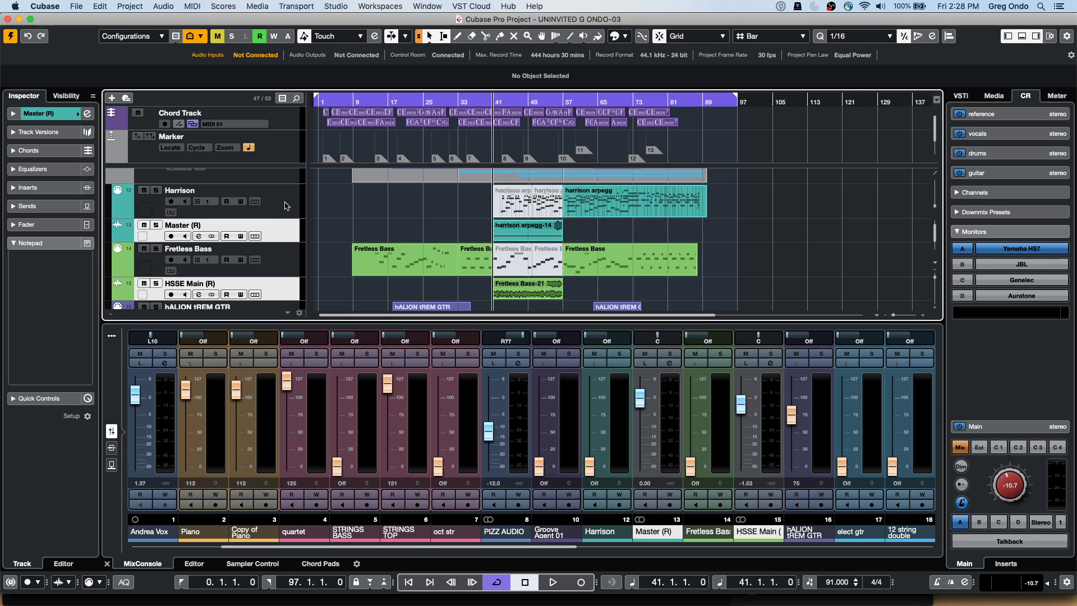
scroll(396, 227, down, 2)
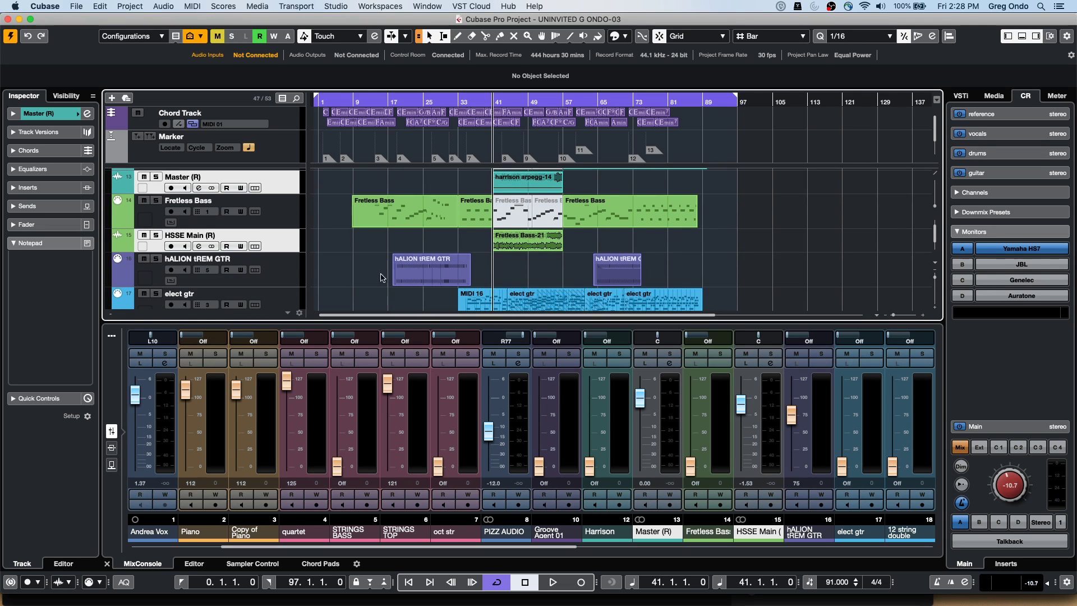
click(277, 272)
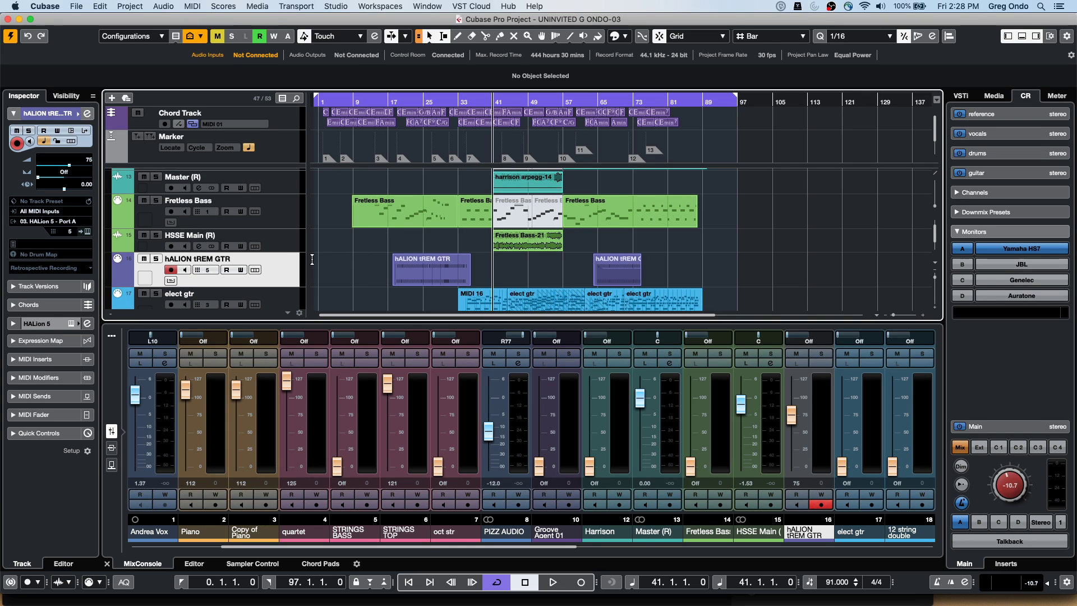
click(222, 6)
mouse_move(163, 6)
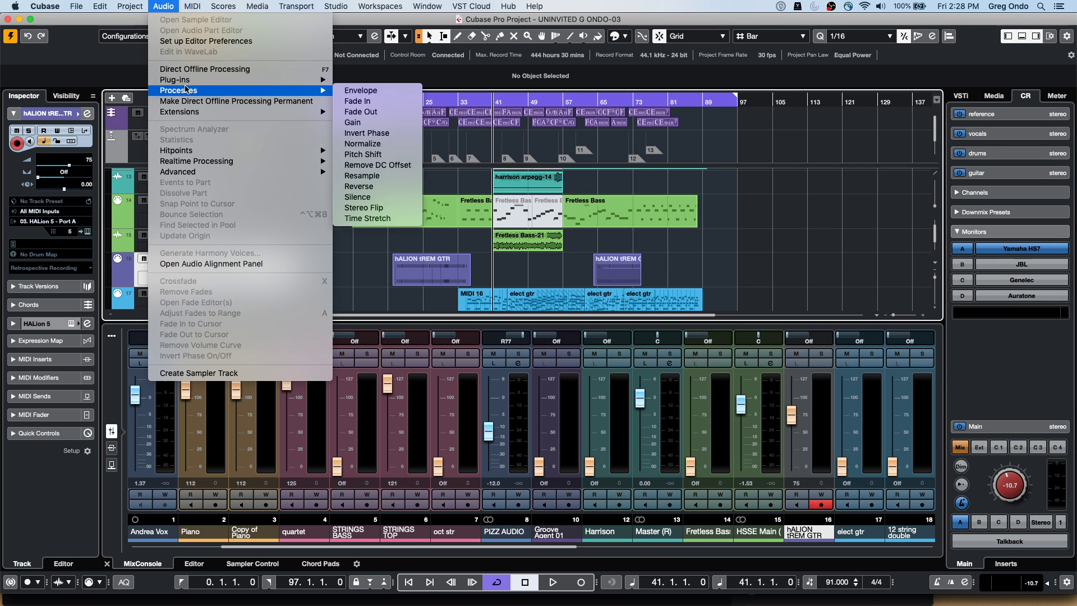
Set Render in Place to remove source tracks and render As Separate Events
mouse_move(99, 6)
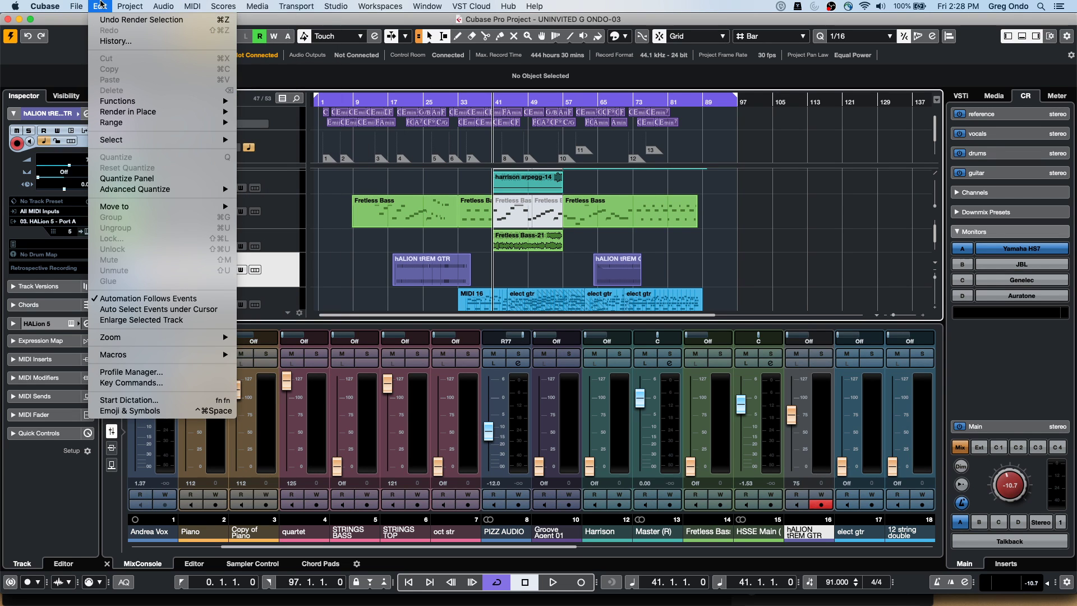
mouse_move(161, 110)
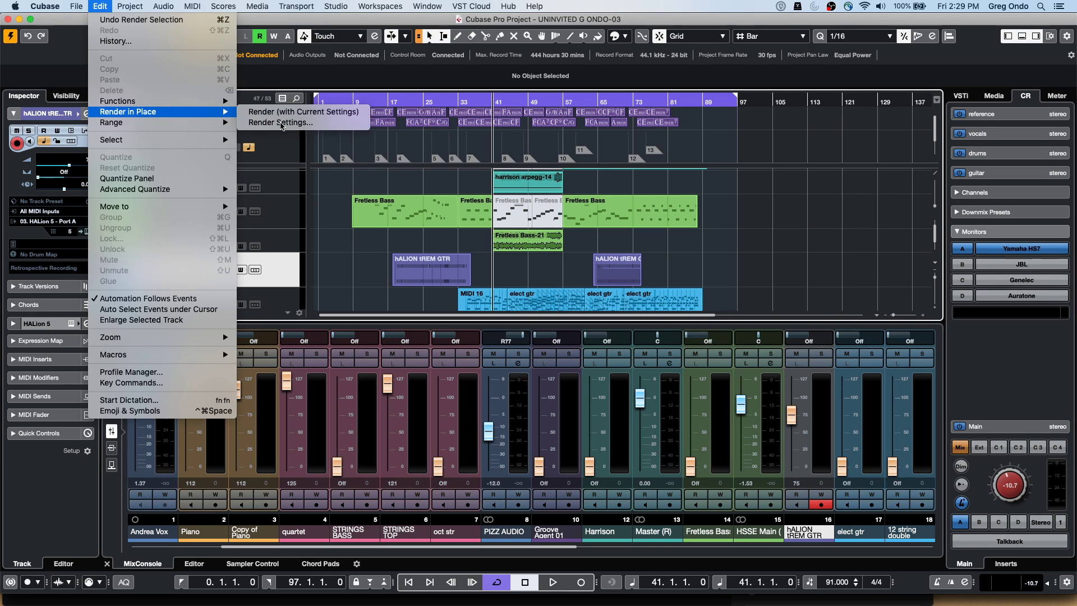
click(281, 122)
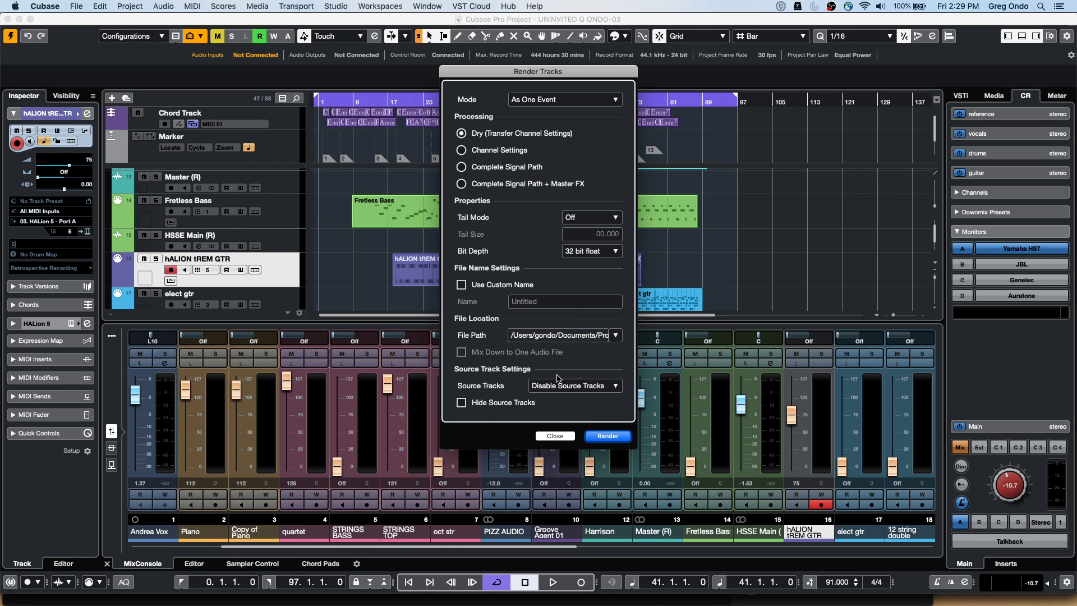
click(576, 386)
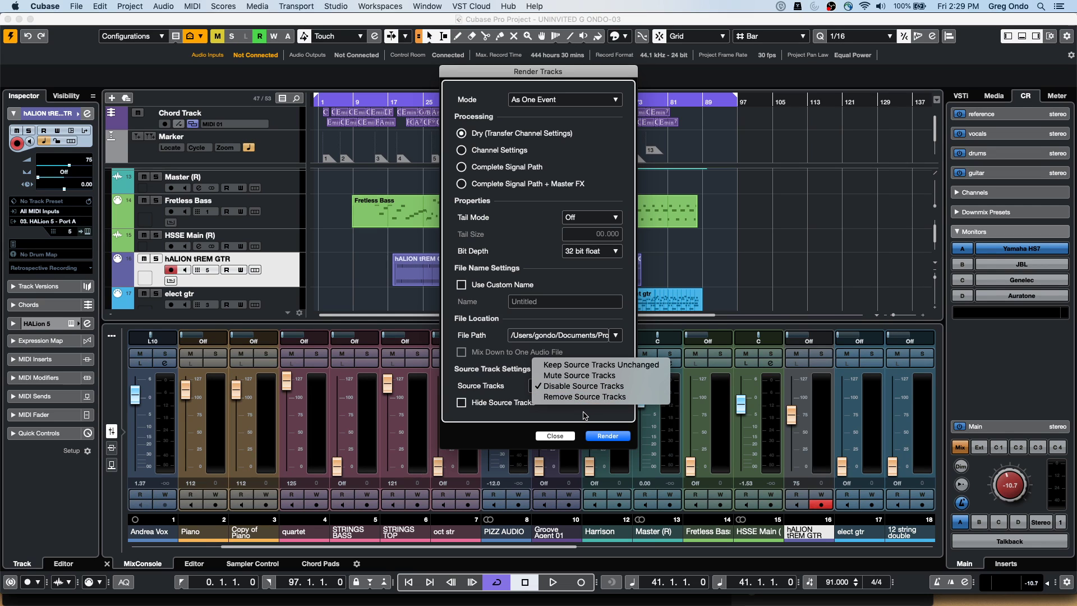
click(615, 396)
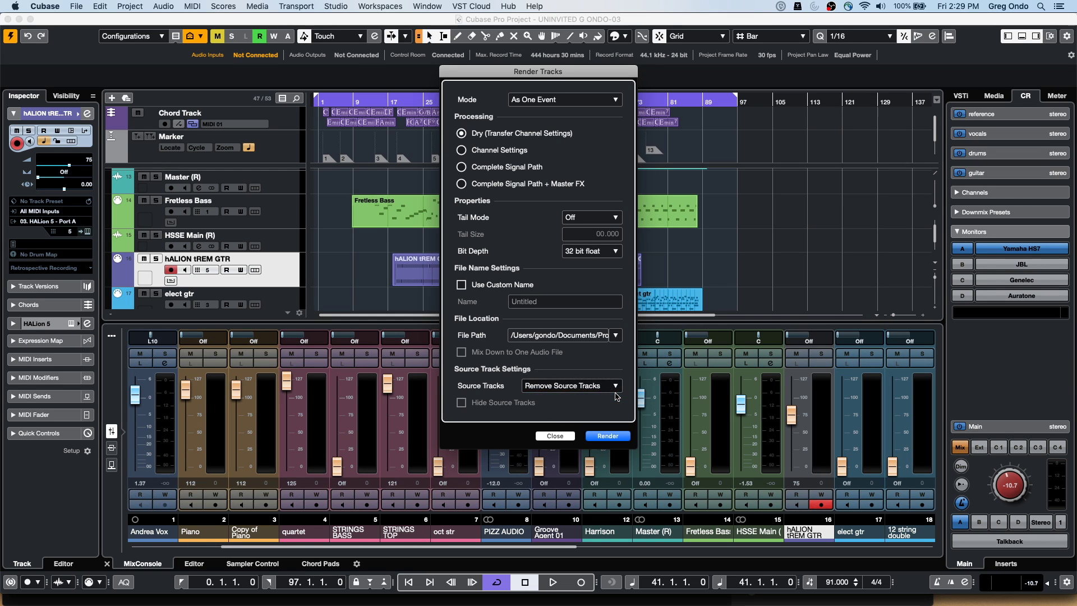
click(563, 99)
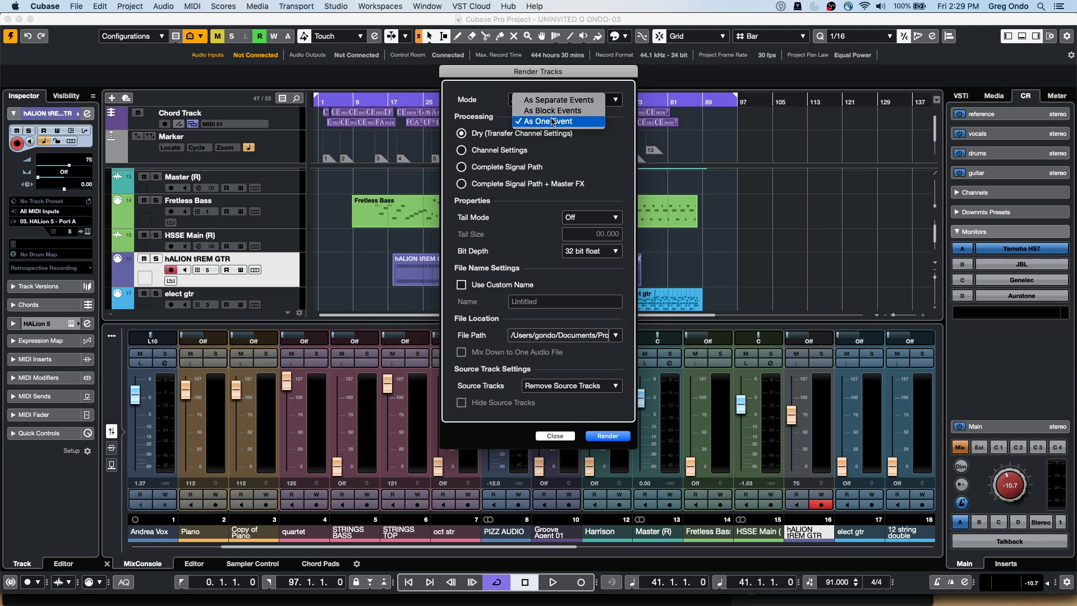
click(573, 101)
Render the hALION tREM GTR track, enlarge the new Master (R) 01 track, then undo the render
drag(524, 71, 844, 97)
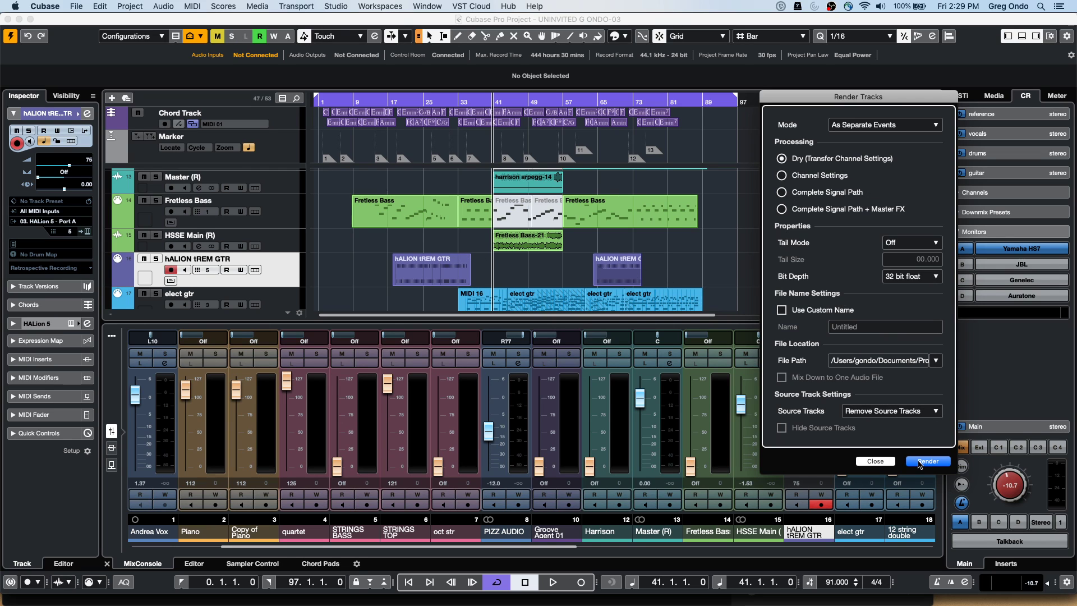
click(928, 461)
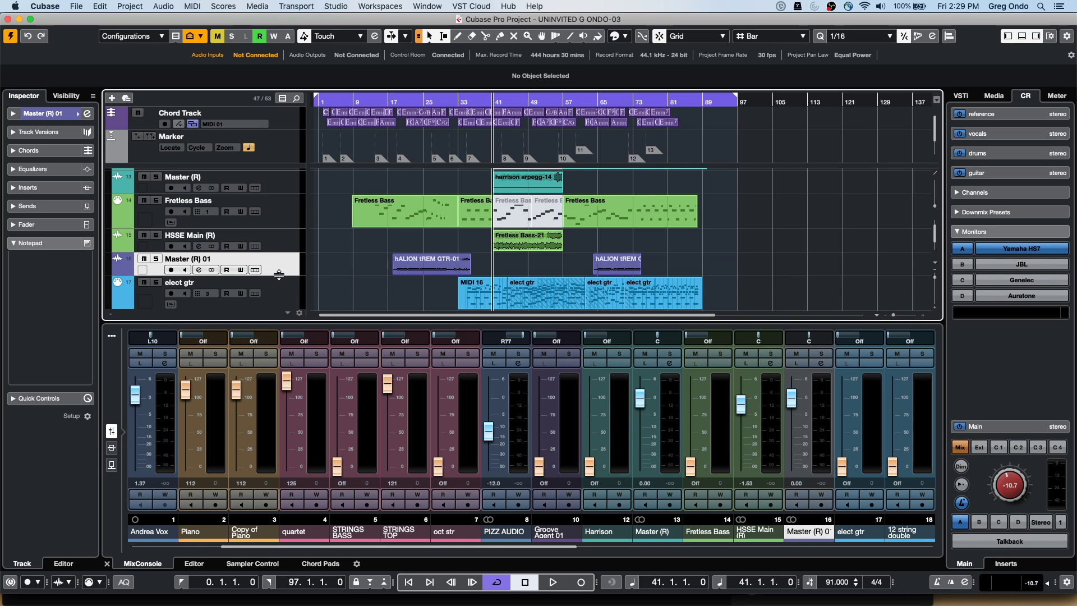
drag(279, 274, 277, 294)
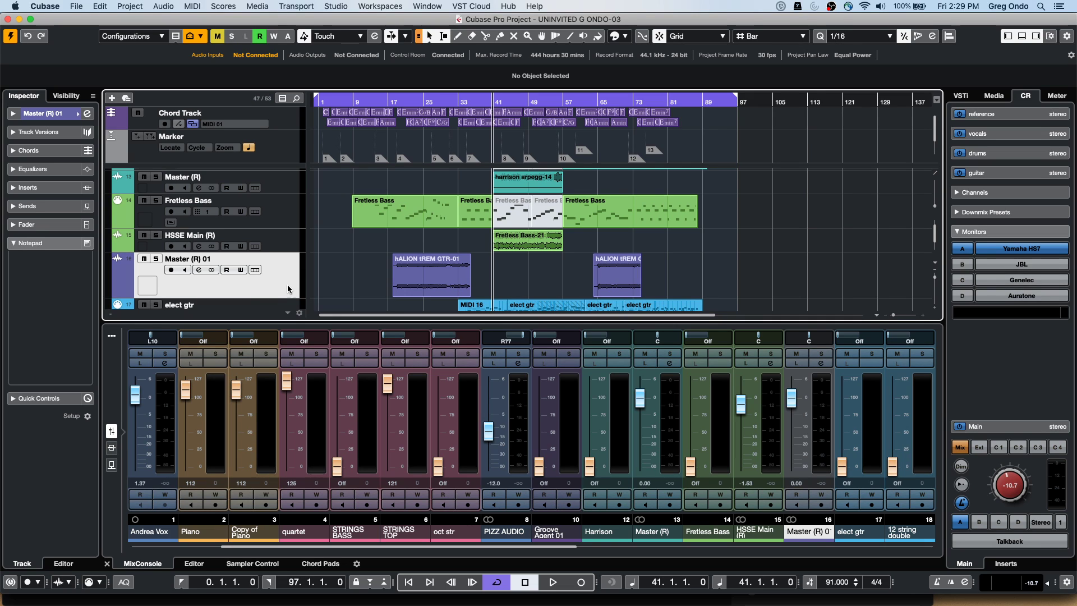
key(super+z)
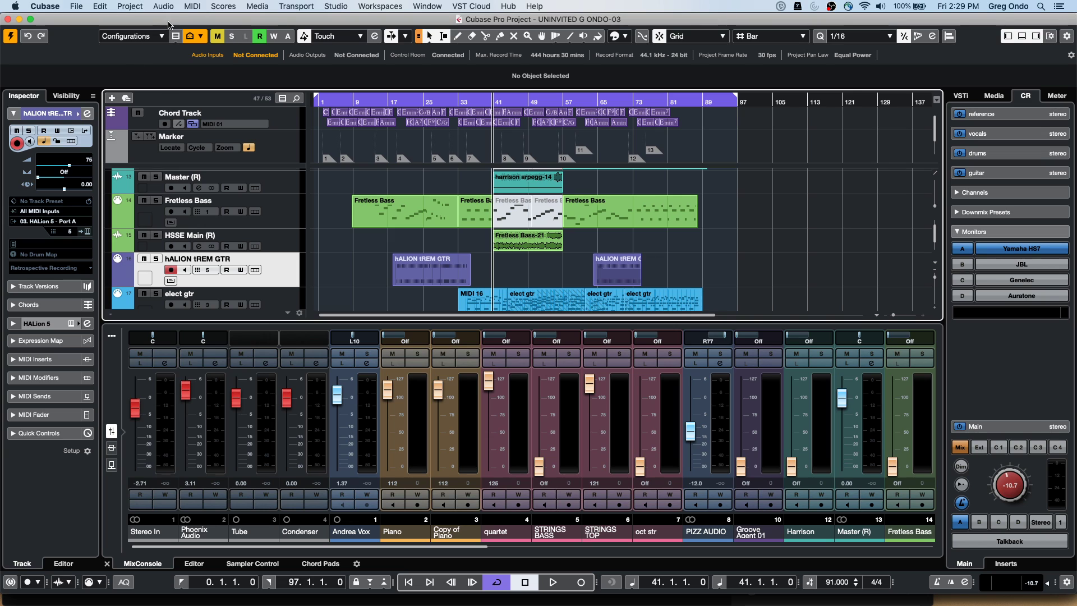
click(100, 6)
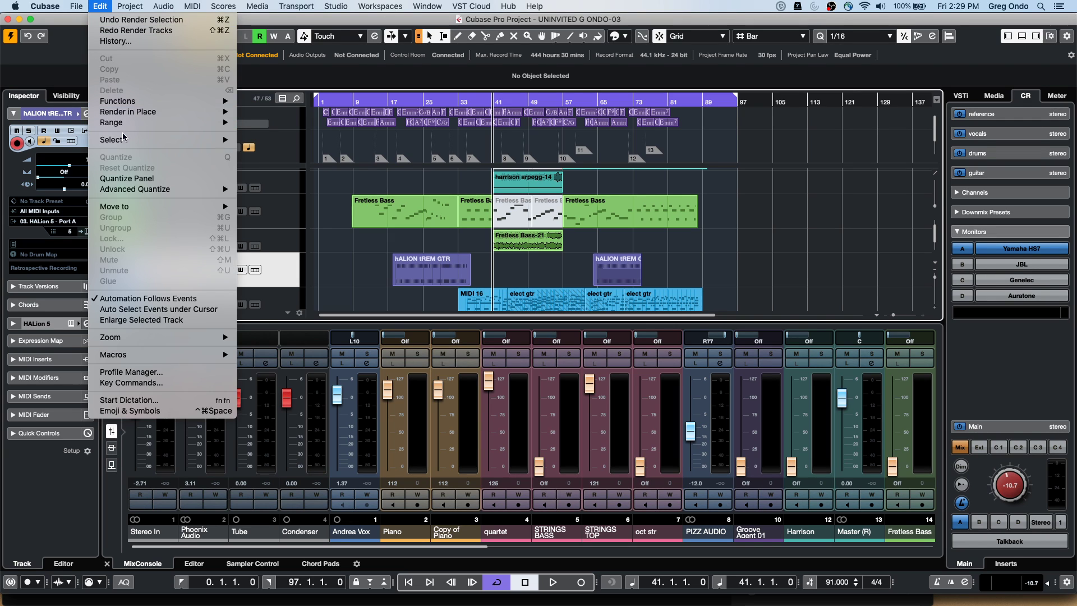
mouse_move(140, 111)
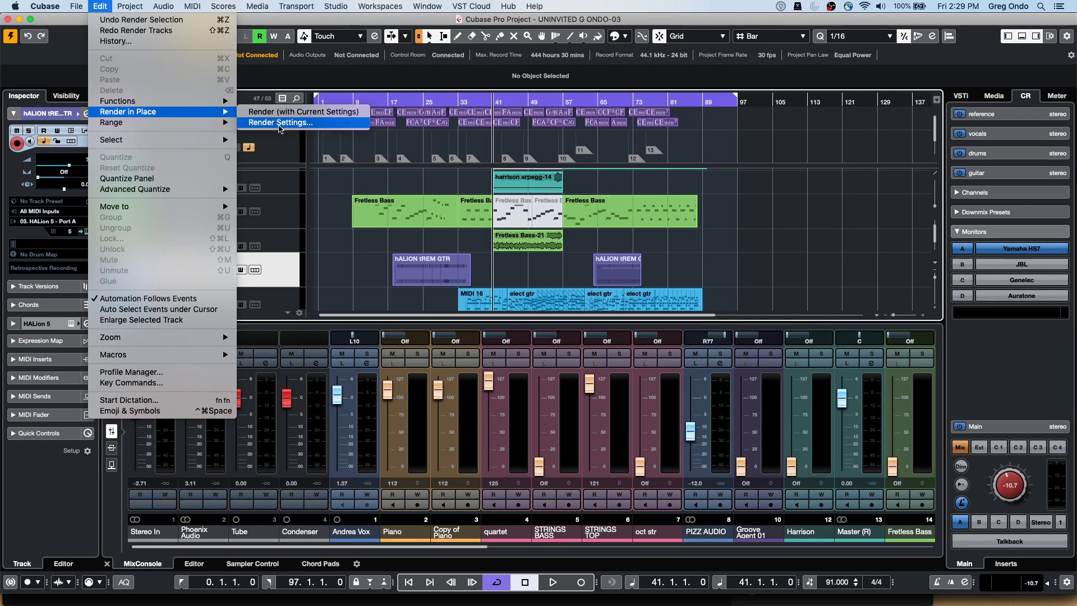
click(279, 123)
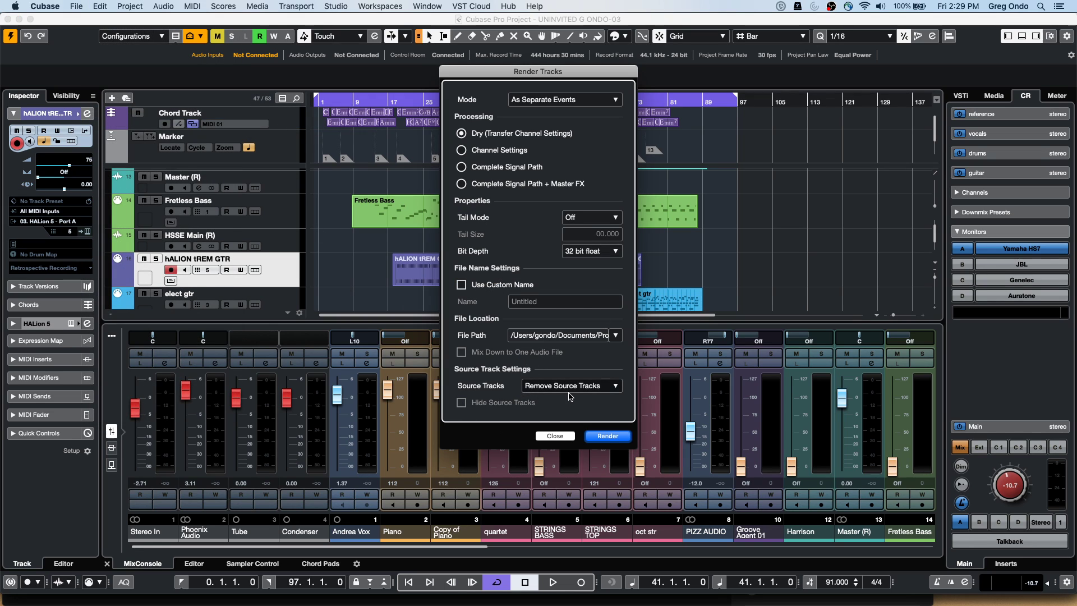
click(570, 387)
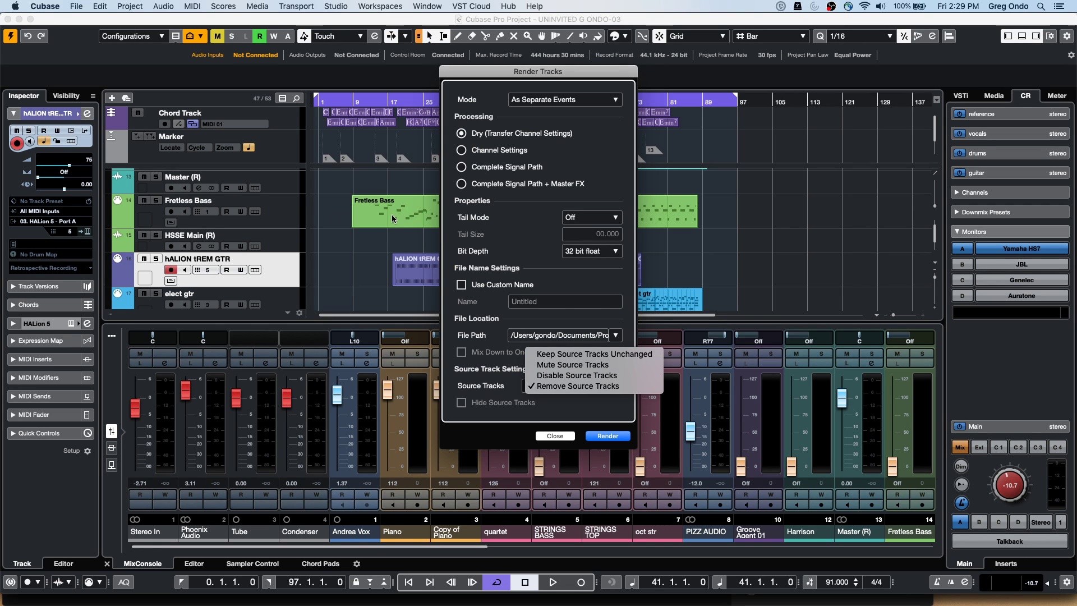
click(367, 230)
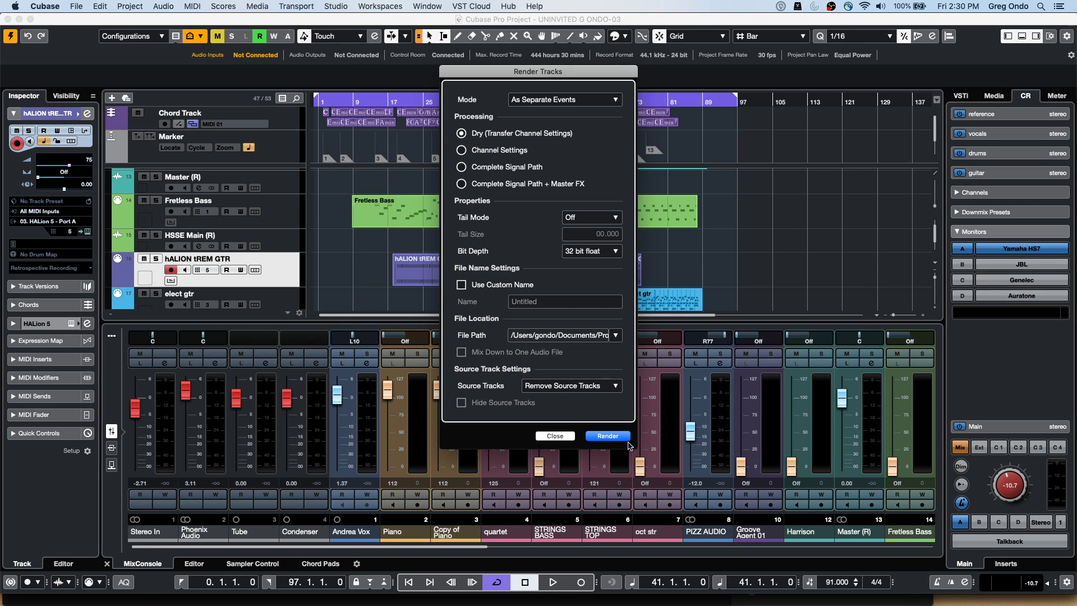
click(566, 437)
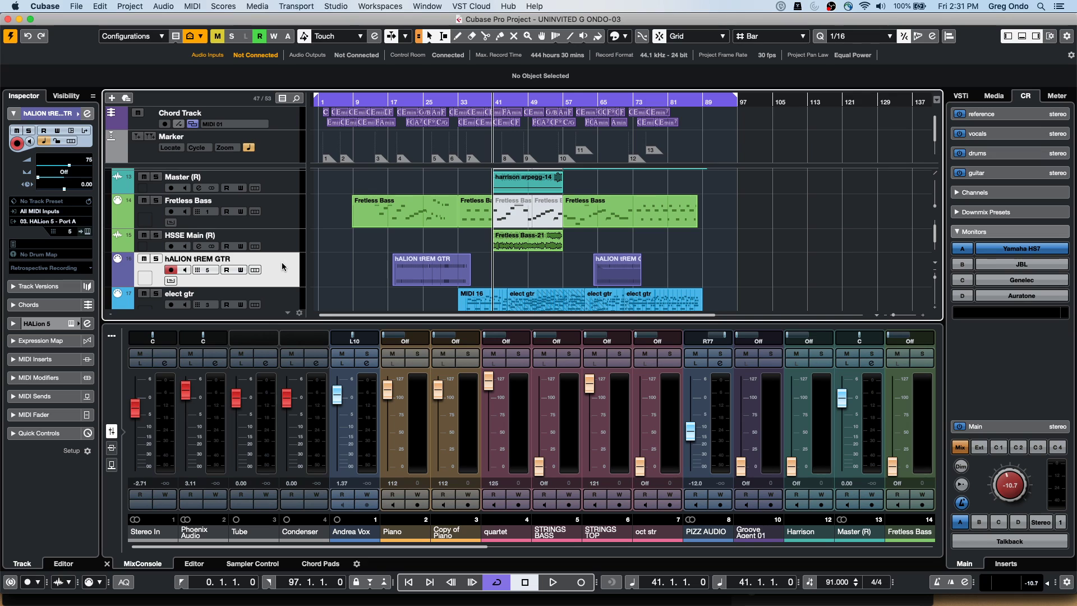
Add an FX channel track with the EQ > Frequency plug-in, then close its editor window
right_click(283, 267)
mouse_move(359, 271)
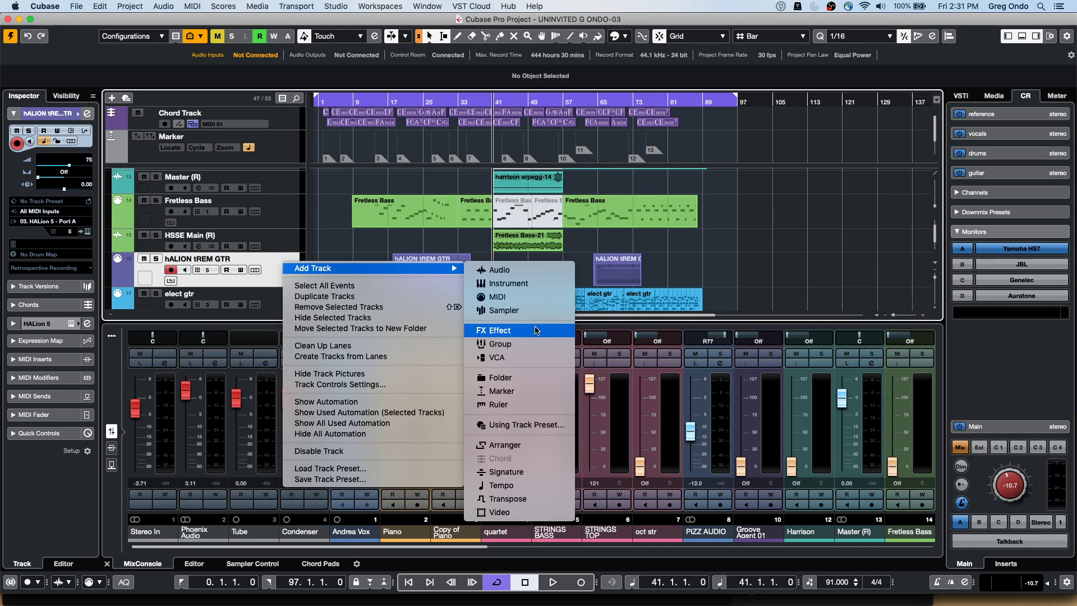
click(533, 331)
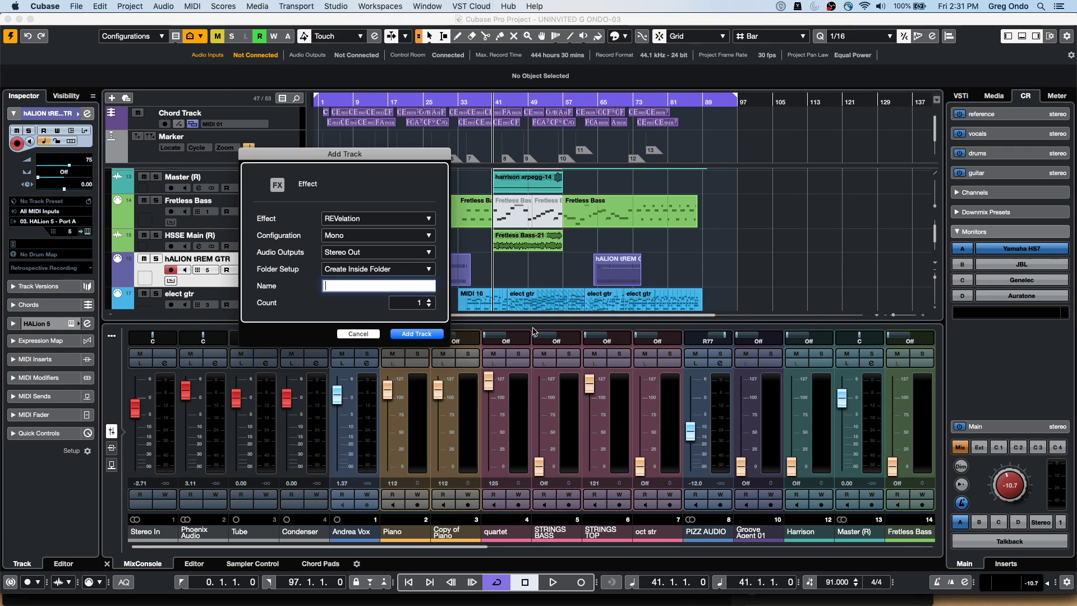
click(387, 221)
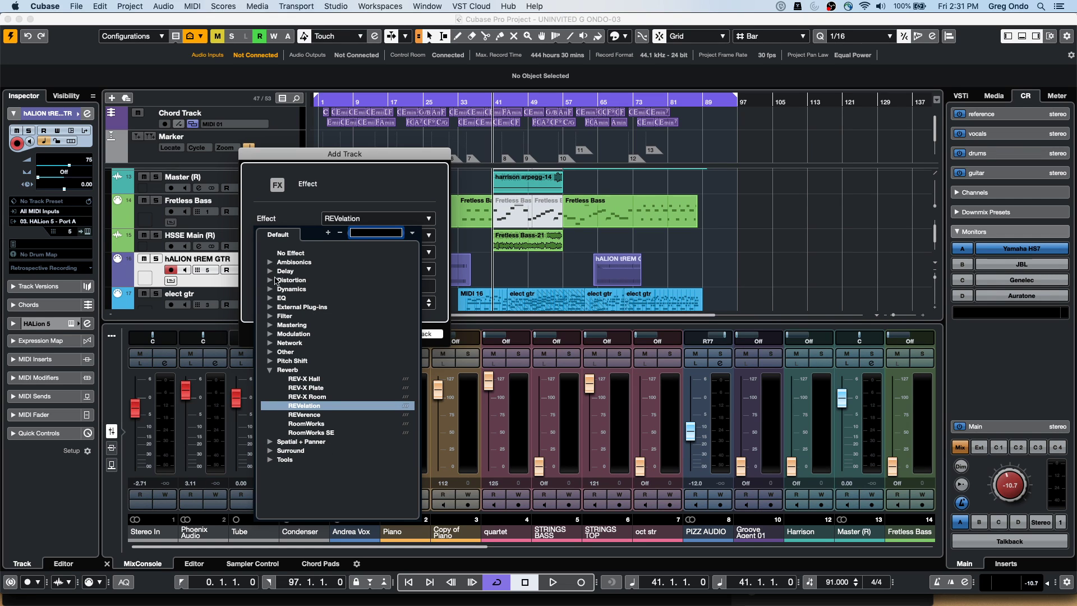
click(270, 298)
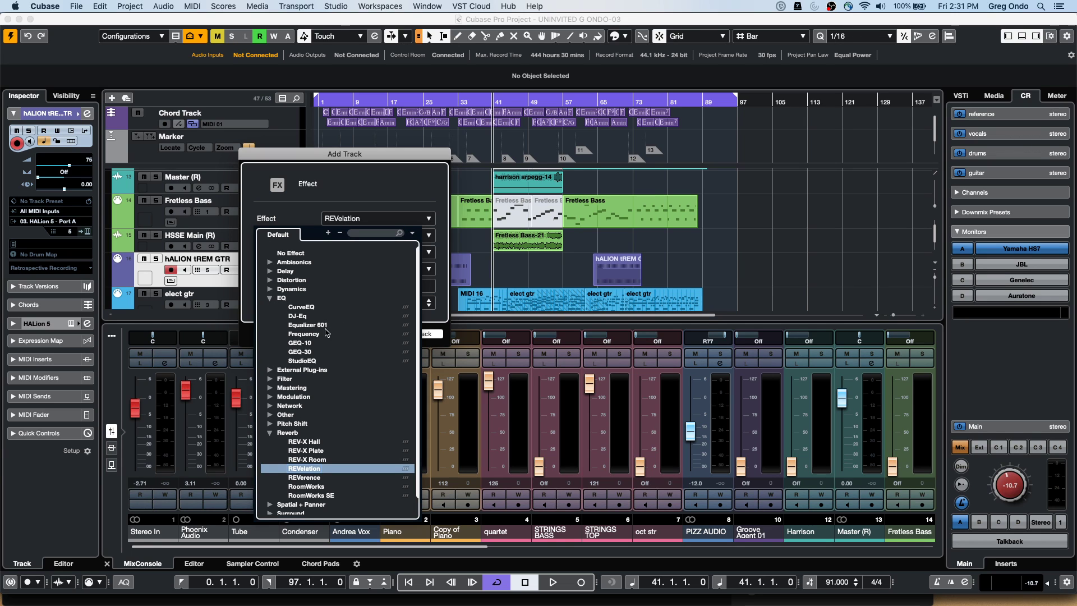
click(308, 334)
click(416, 334)
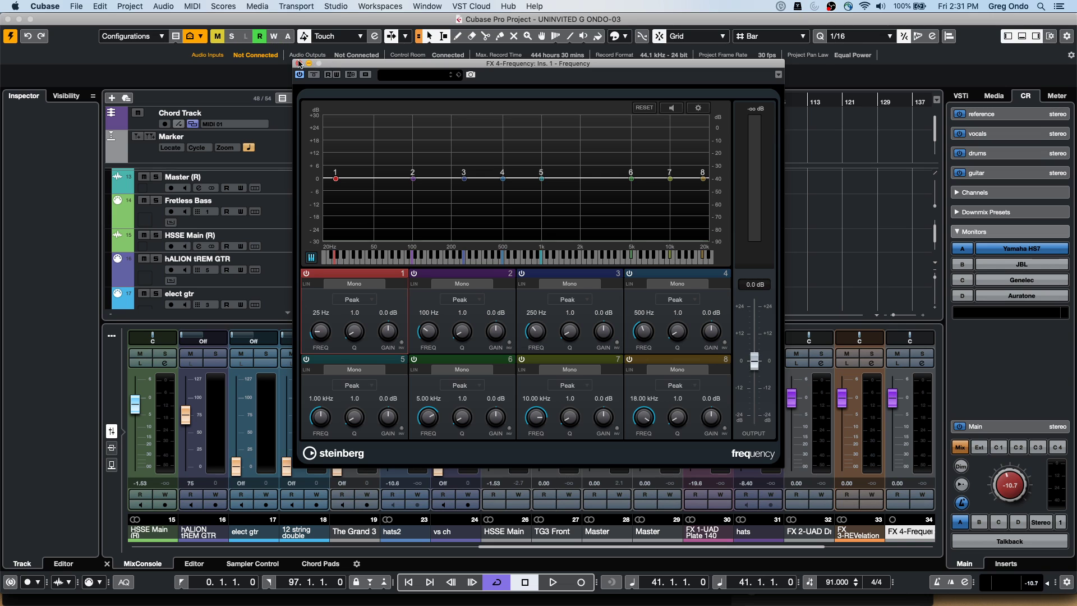
click(298, 63)
Expand the FX Channels folder and open the FX 4-Frequency channel settings window
scroll(237, 192, down, 15)
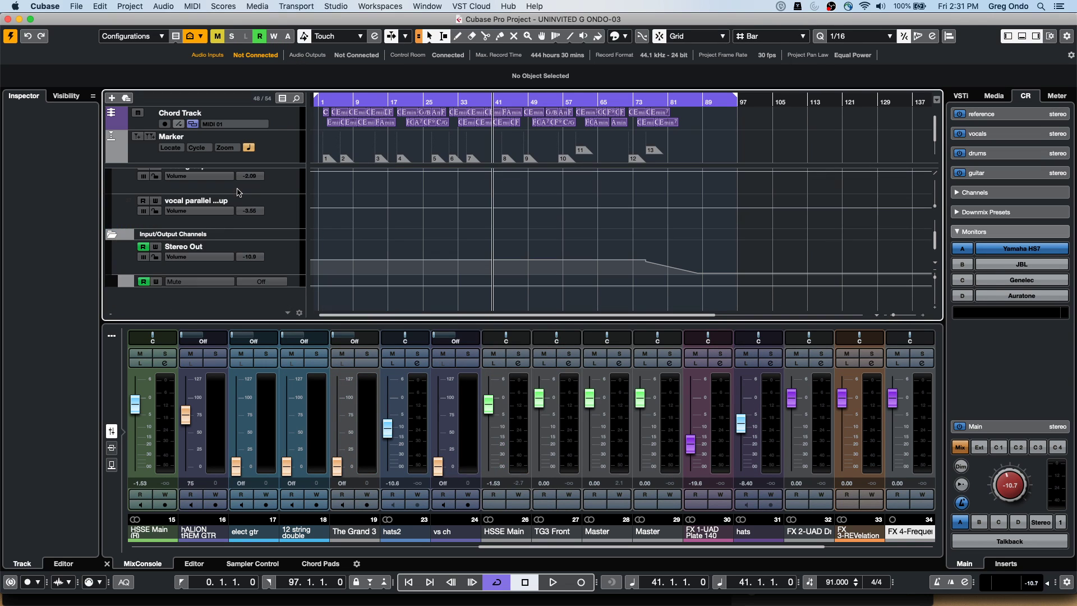
scroll(237, 191, up, 5)
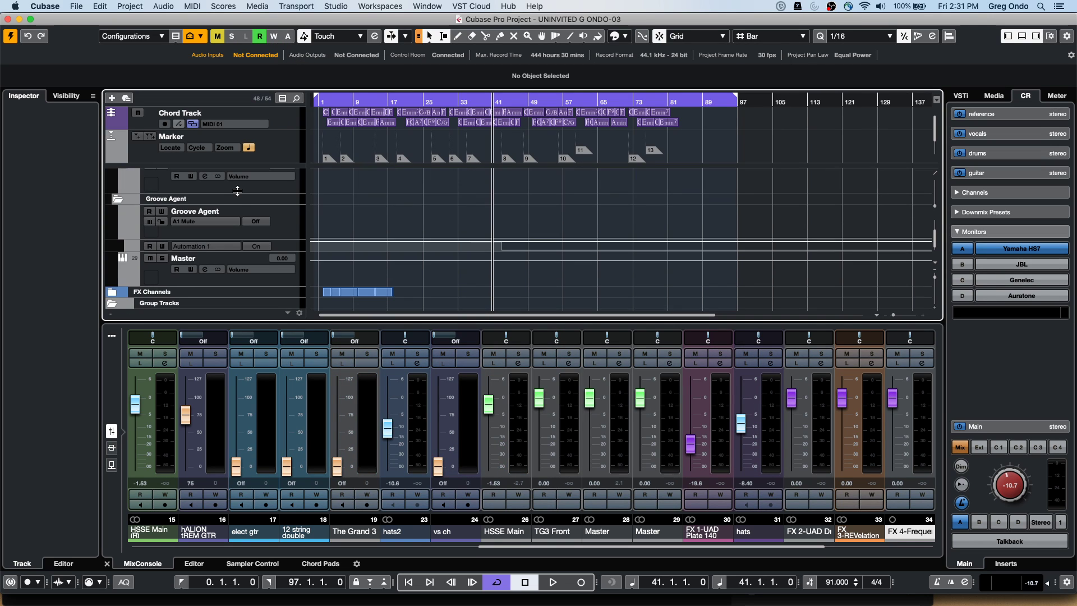
click(104, 293)
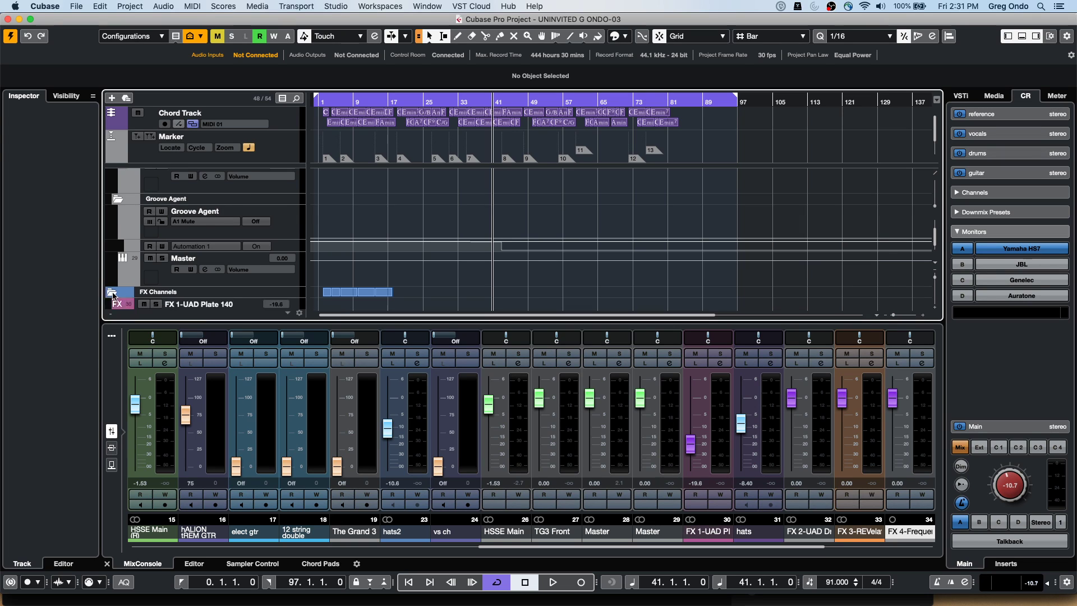
scroll(235, 247, down, 3)
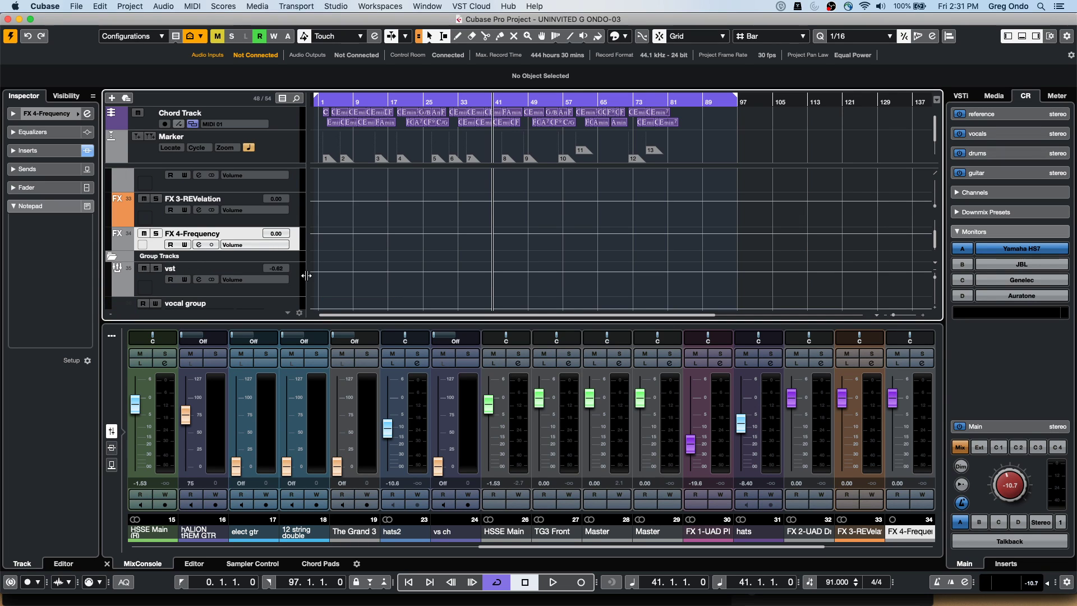
scroll(396, 264, down, 1)
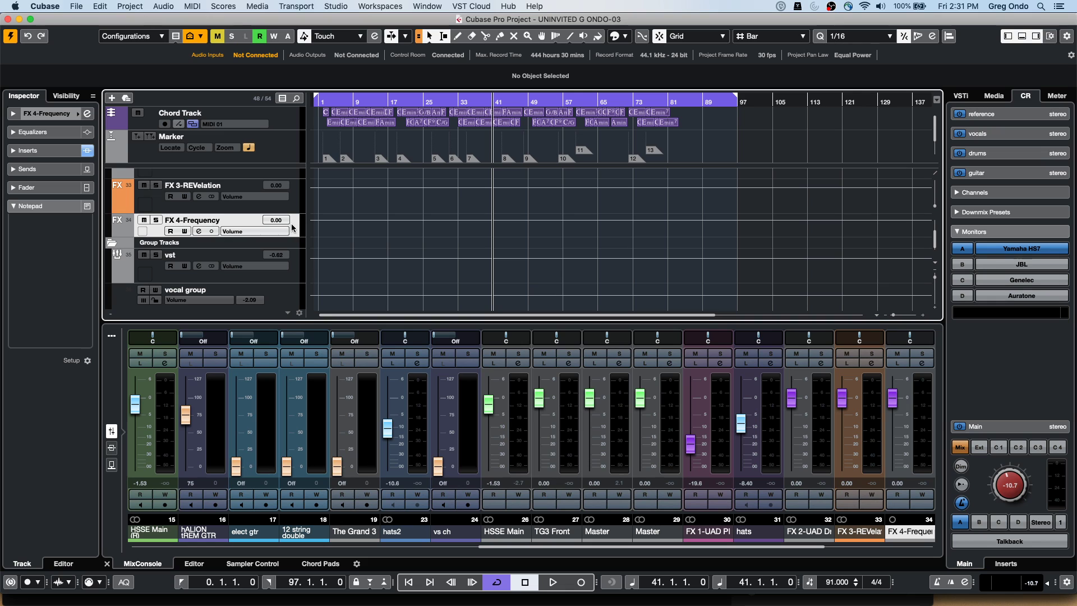
click(198, 231)
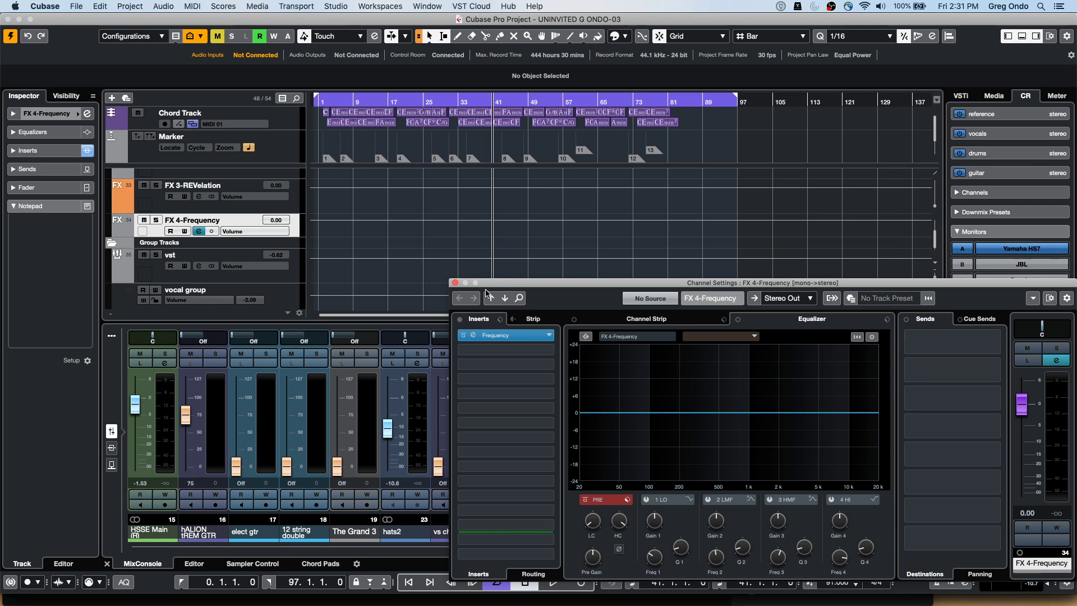
drag(517, 284, 387, 134)
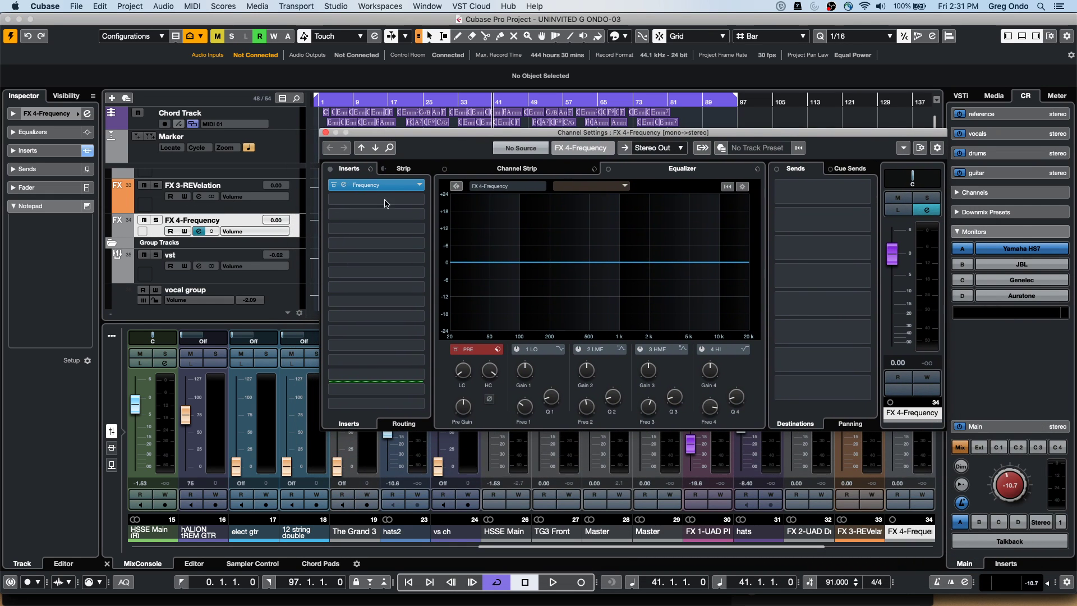
Load Modulation > AutoPan into insert slot 2, then open the Frequency EQ editor
click(415, 201)
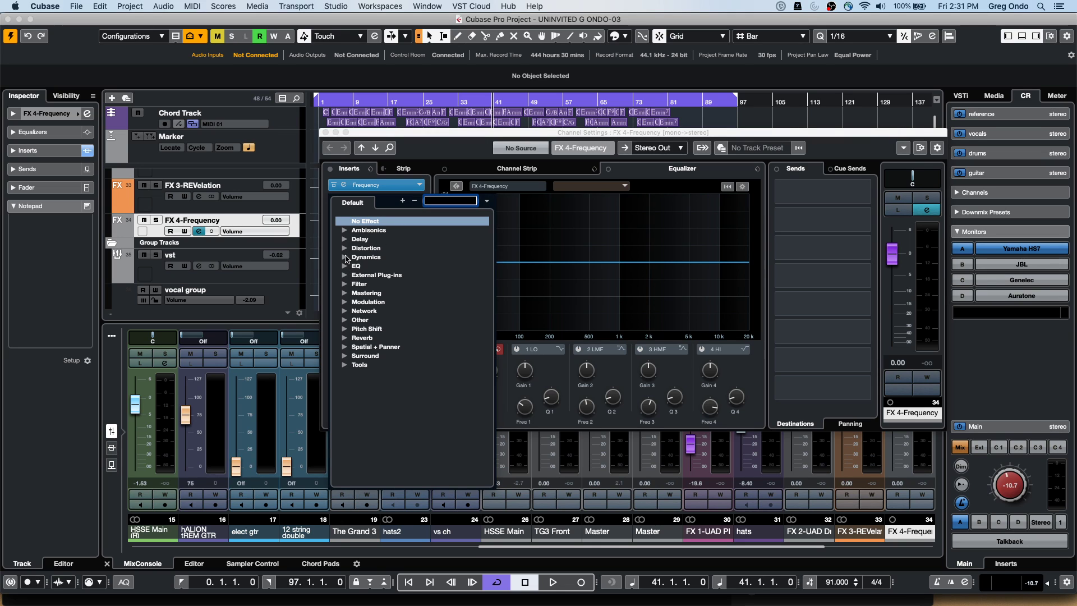
click(347, 303)
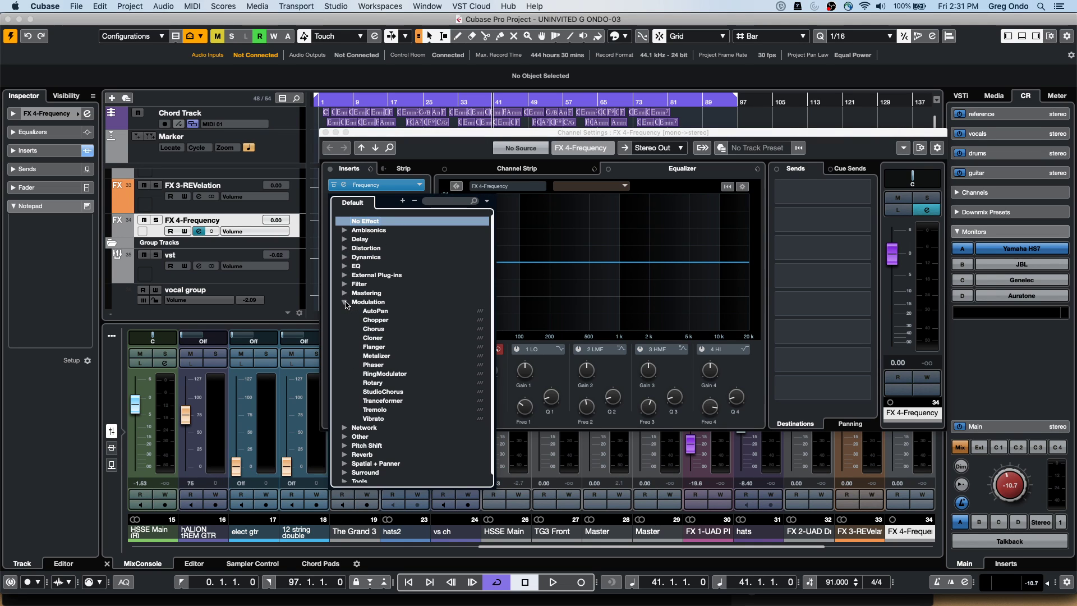
click(393, 312)
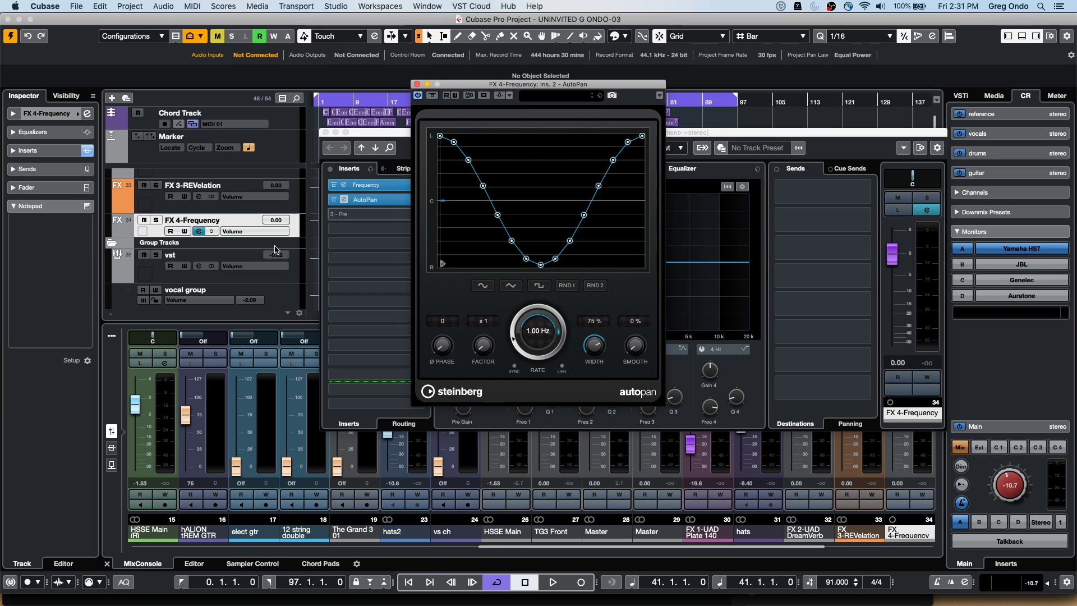
drag(457, 88, 479, 92)
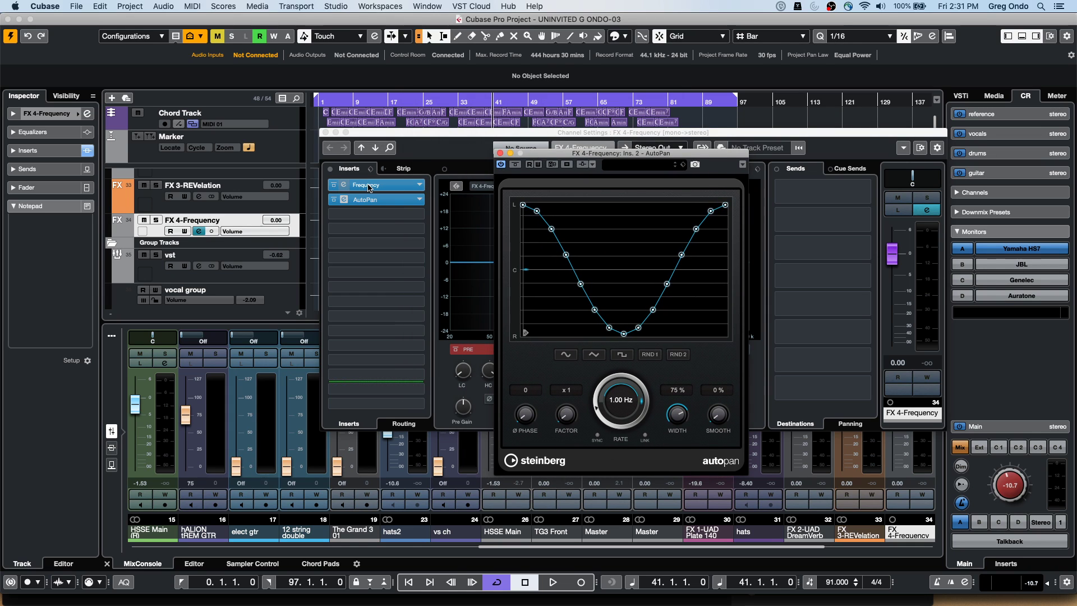
click(365, 184)
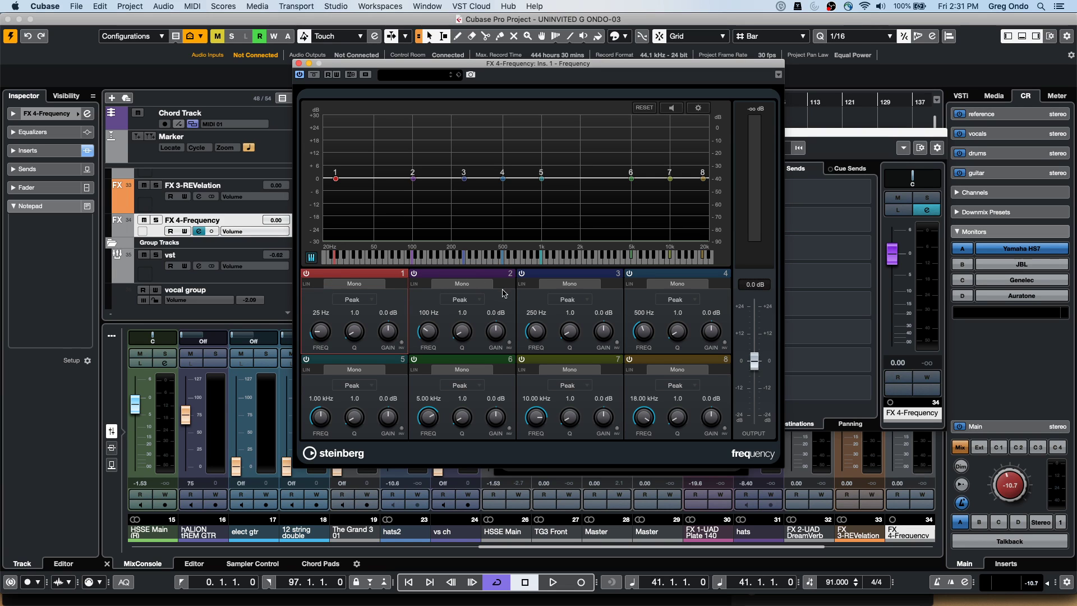
Boost band 4 by 18.1 dB at 391 Hz, keeping band 3 on as a 250 Hz Peak
click(528, 277)
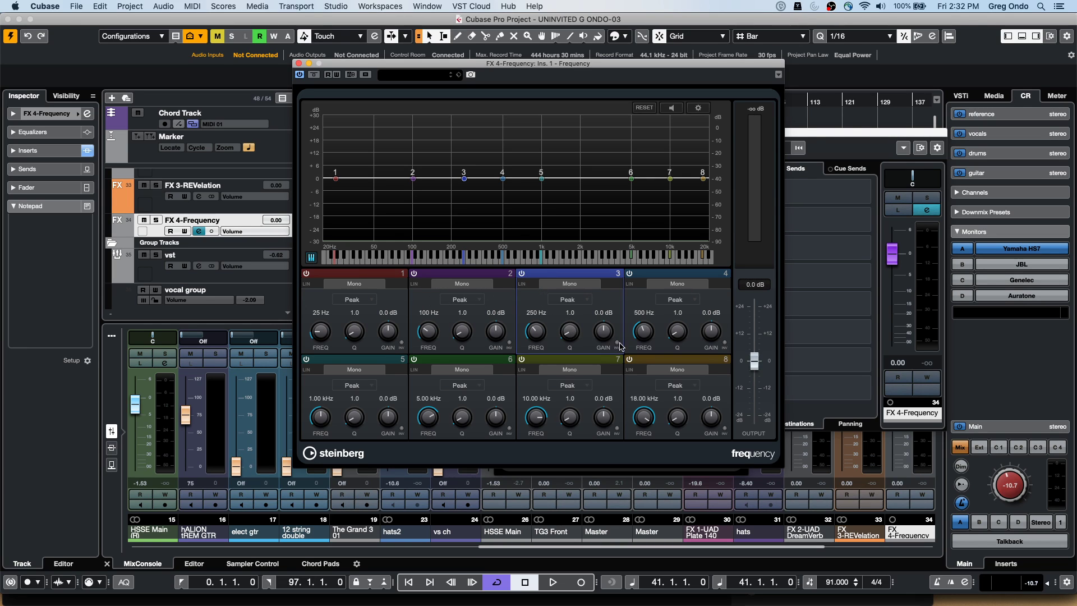
click(521, 273)
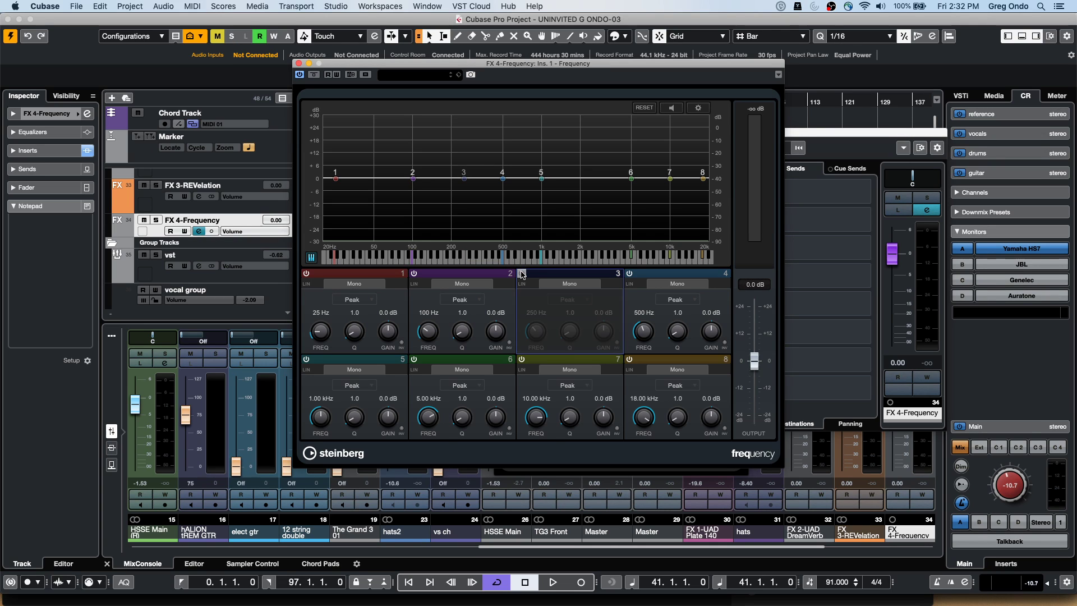
drag(503, 178, 489, 140)
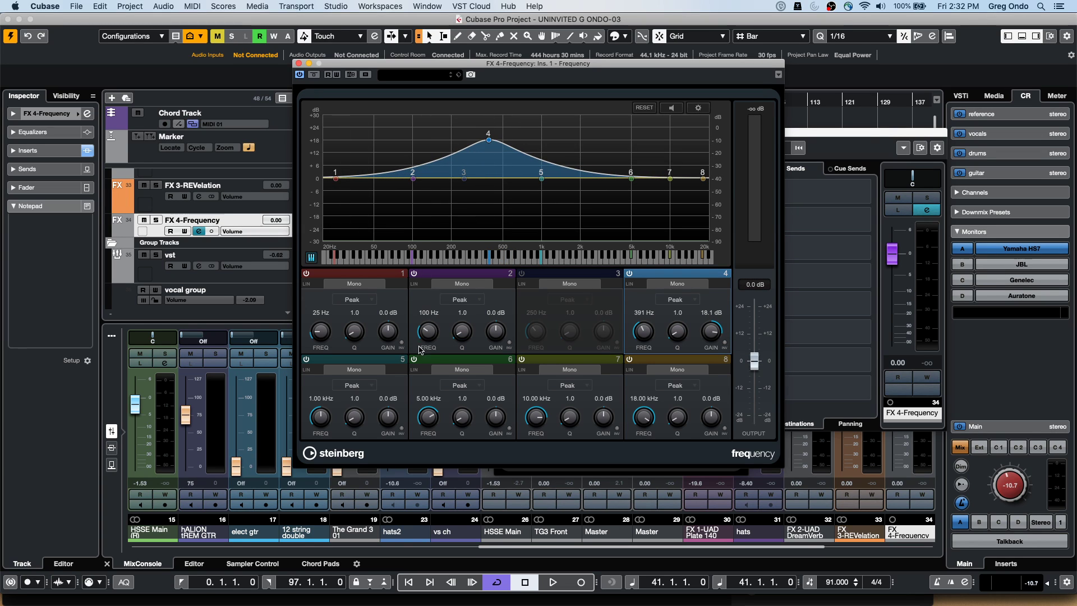
click(406, 373)
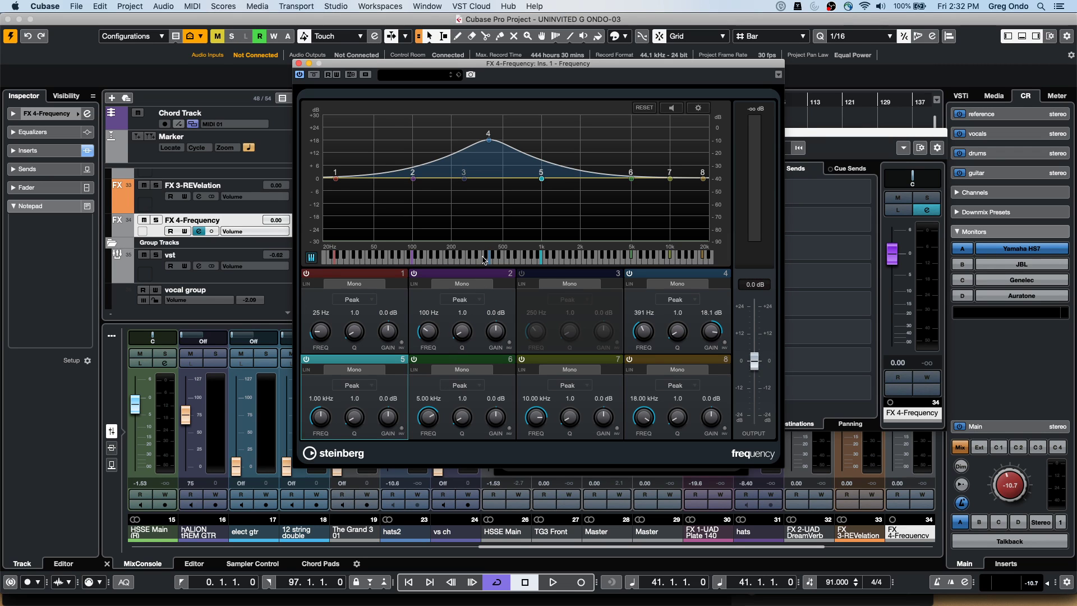
click(522, 274)
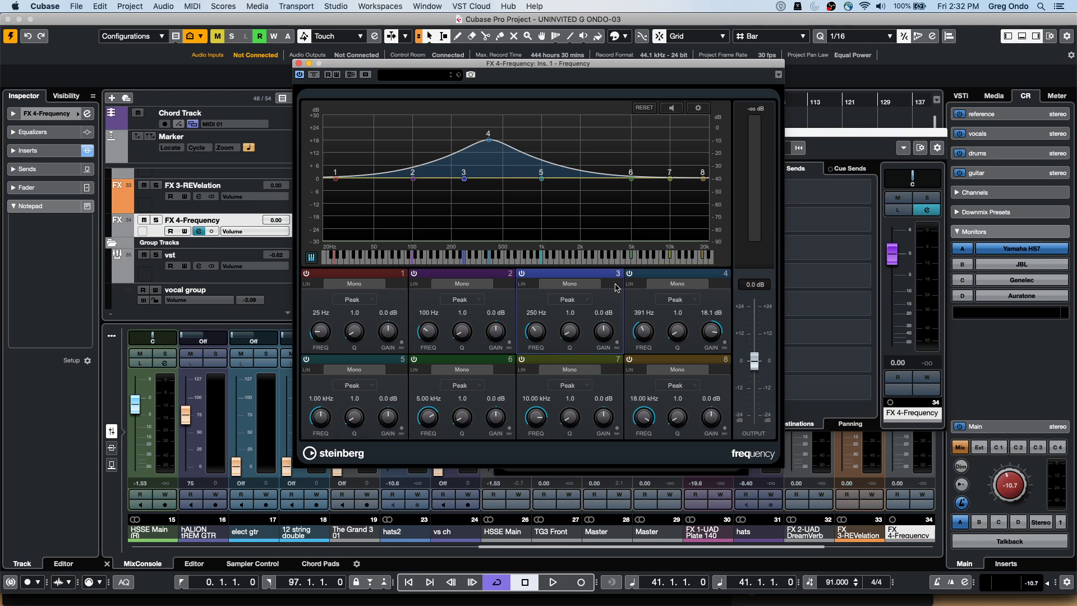
click(575, 300)
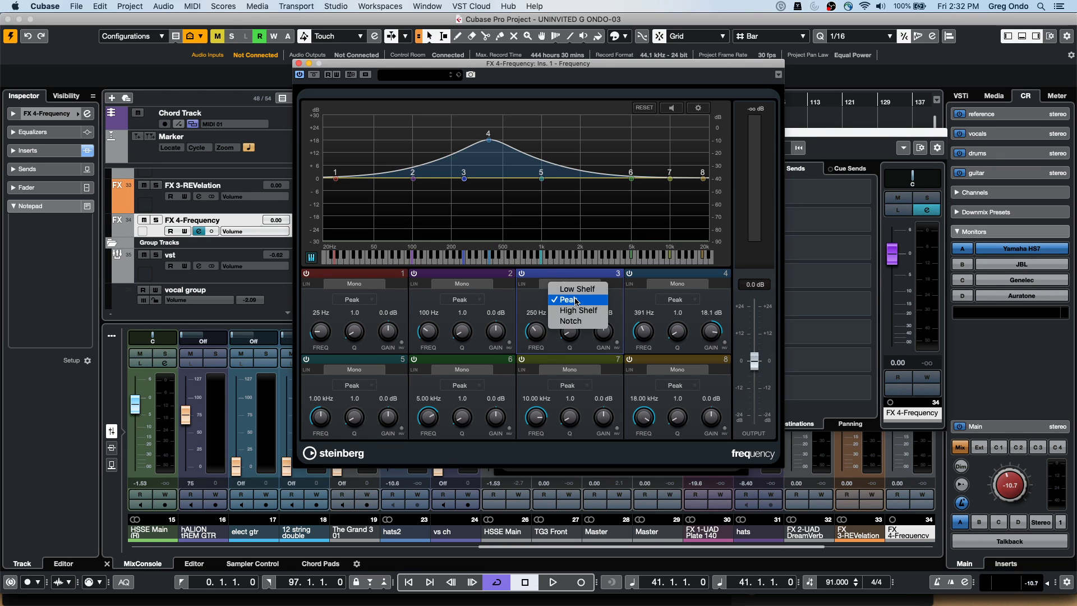
click(583, 305)
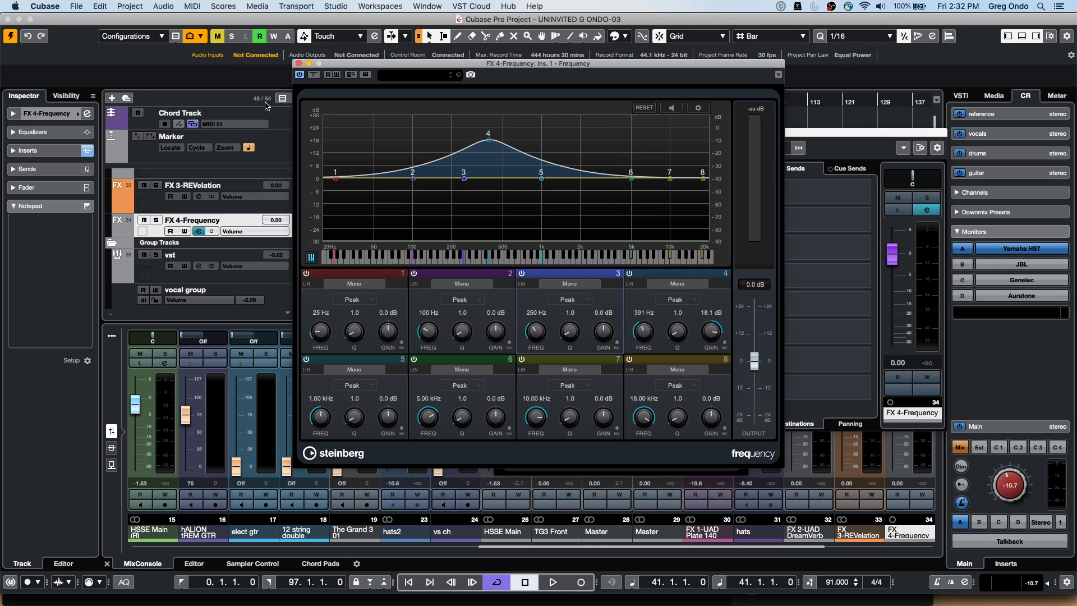
click(299, 63)
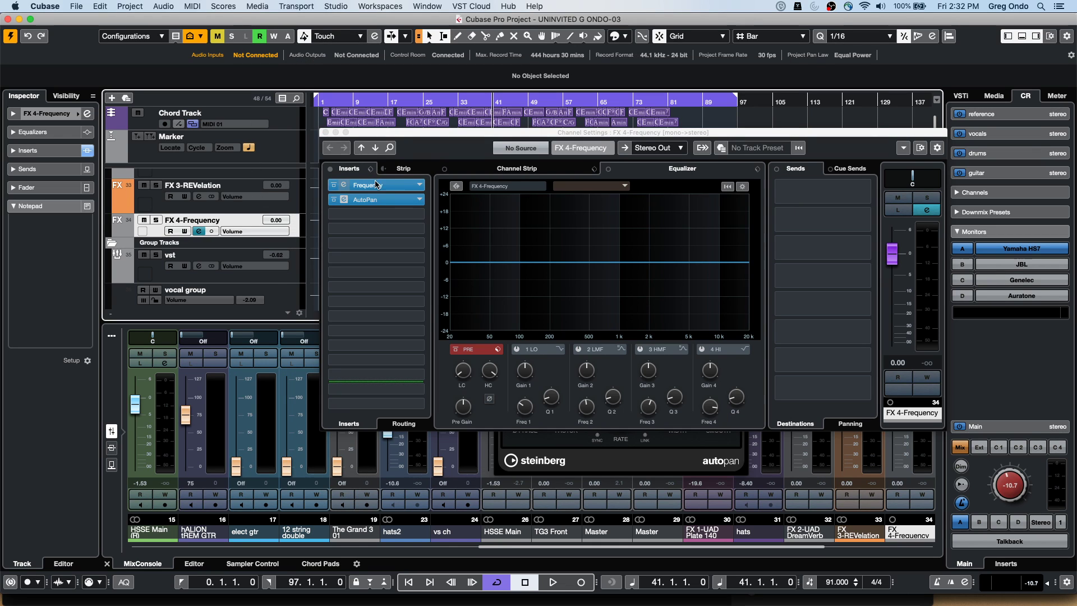
Swap insert 1 for Dynamics > MultibandCompressor and move its lowest crossover from 150 Hz to 573.9 Hz
click(419, 184)
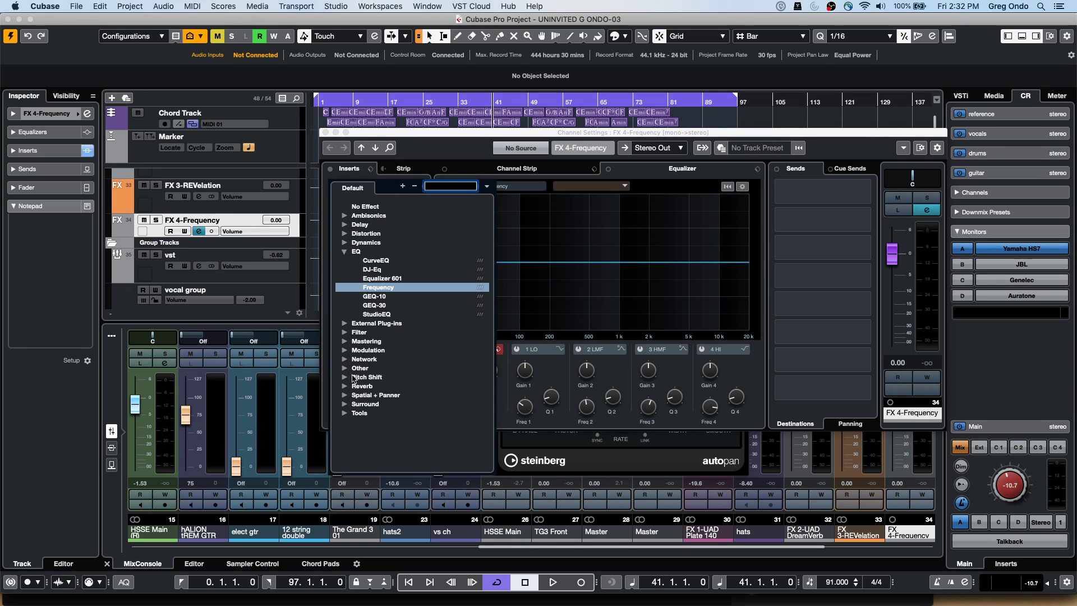
click(346, 243)
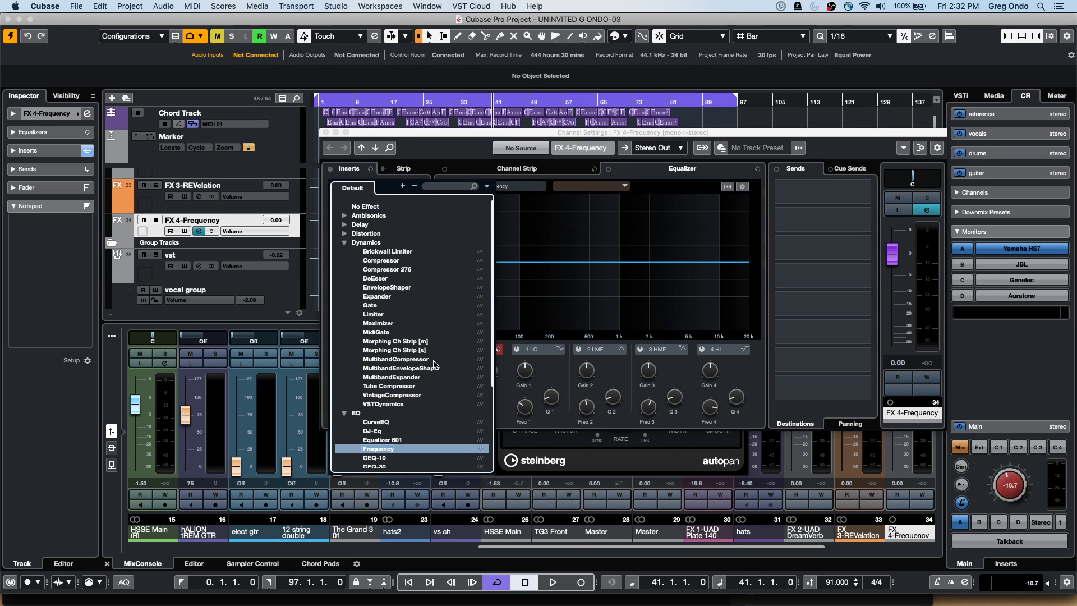
click(424, 360)
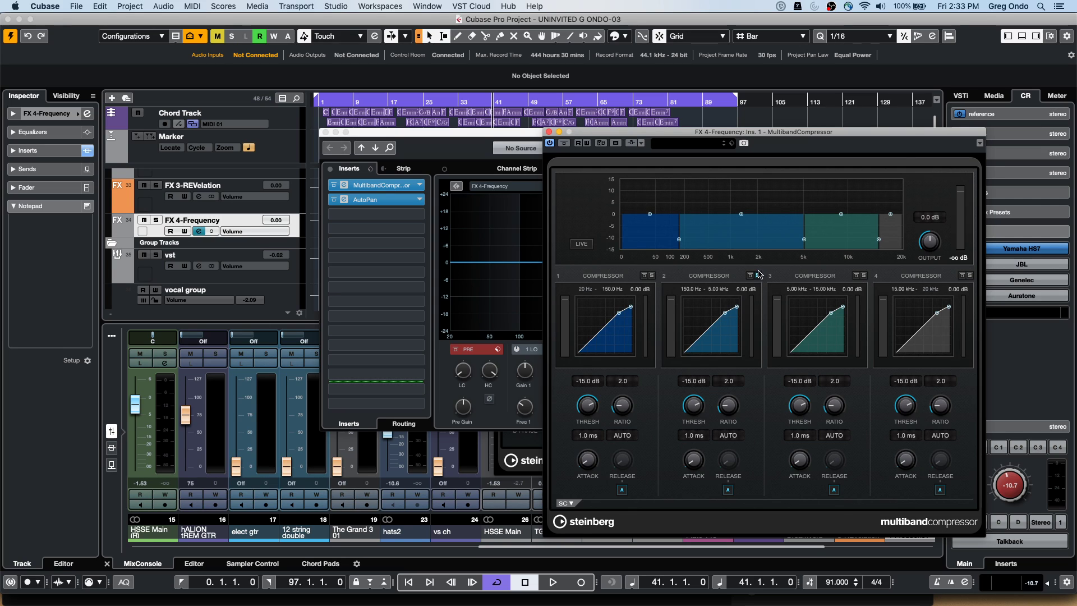
click(757, 276)
drag(678, 240, 712, 240)
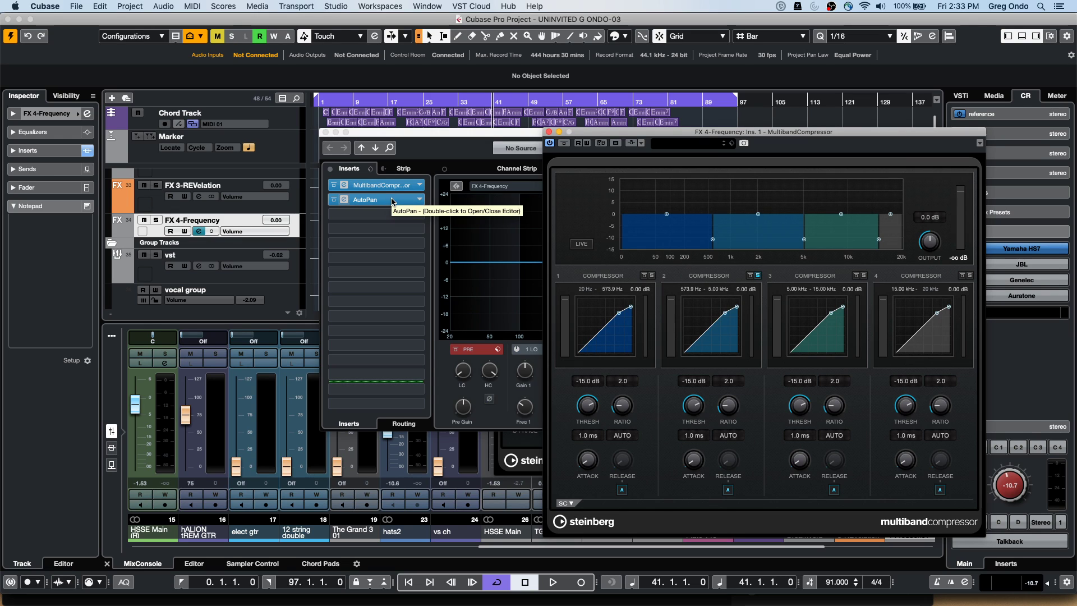
click(392, 203)
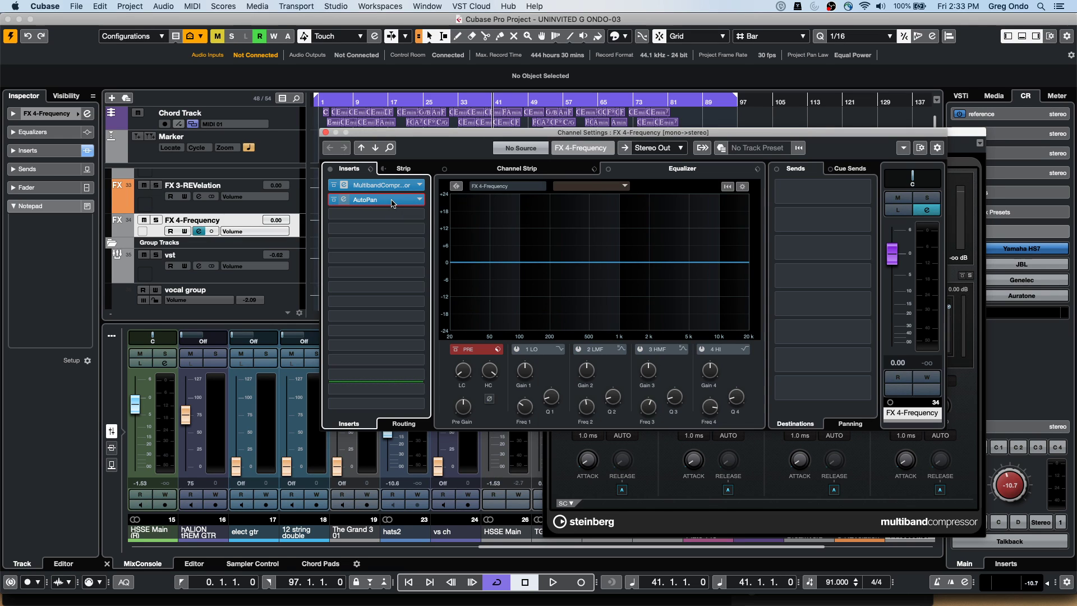
In the AutoPan editor, try a tempo-synced 1/1 T rate, then return to free-running 1.05 Hz
double_click(391, 203)
drag(613, 391, 599, 439)
click(598, 437)
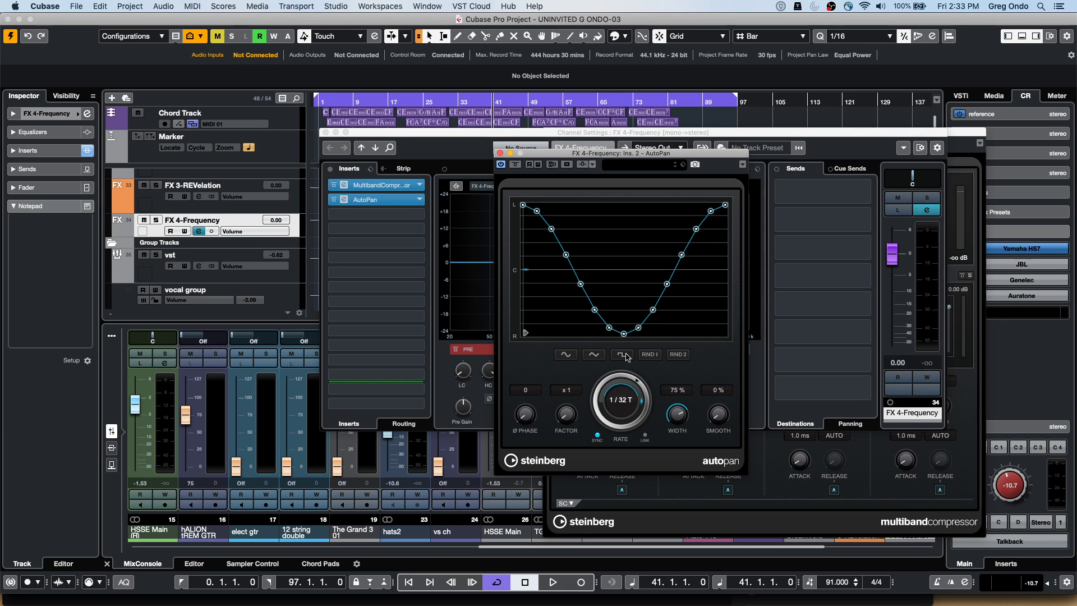
scroll(629, 402, up, 2)
drag(630, 381, 609, 475)
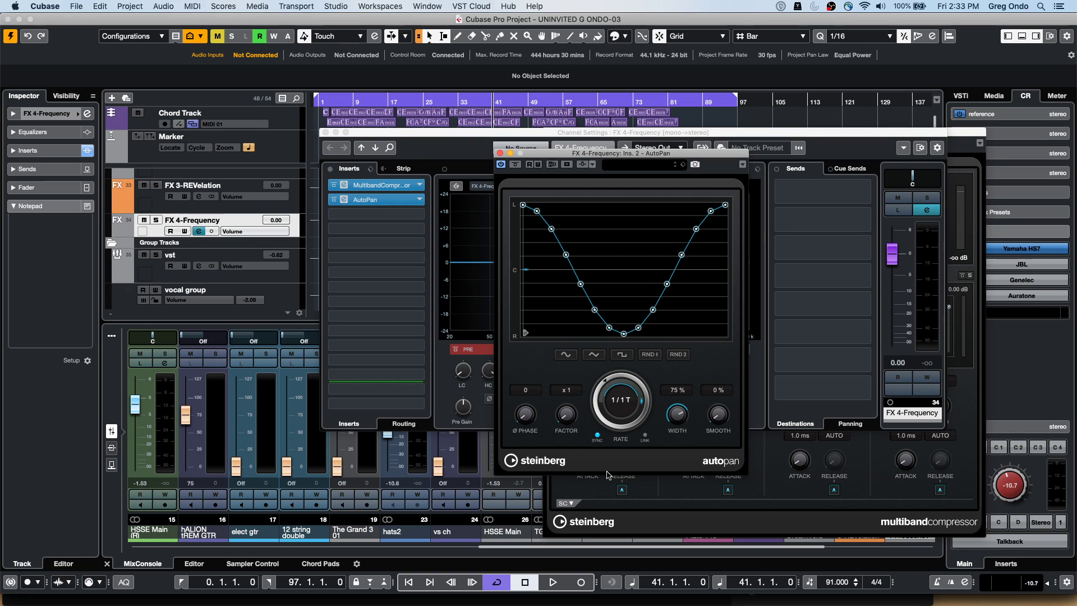
click(597, 434)
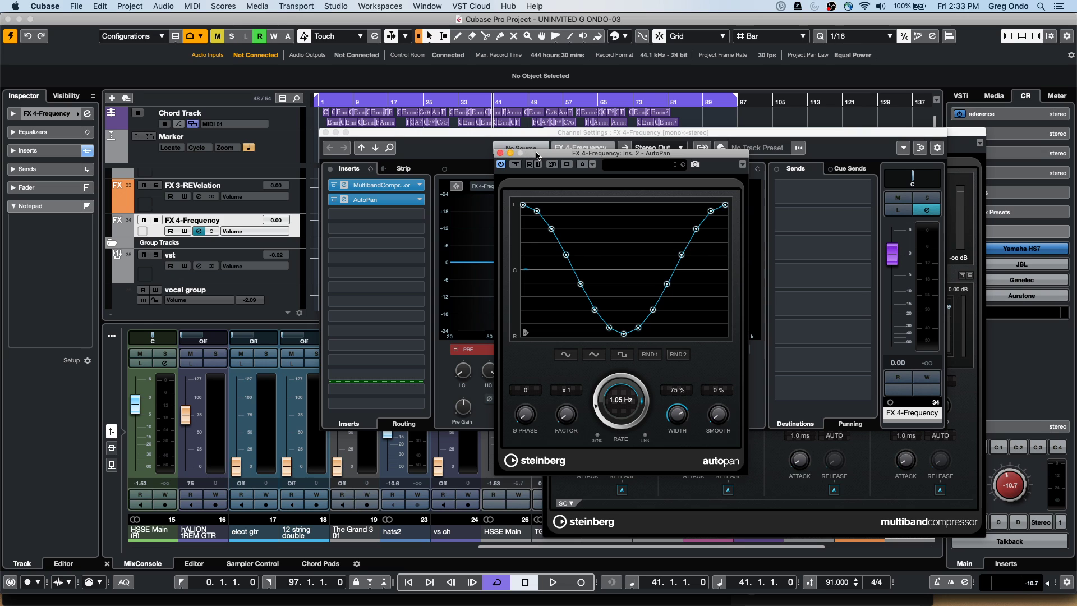
Open the MultibandCompressor editor too, then raise the AutoPan rate to 7.04 Hz
drag(537, 155, 563, 294)
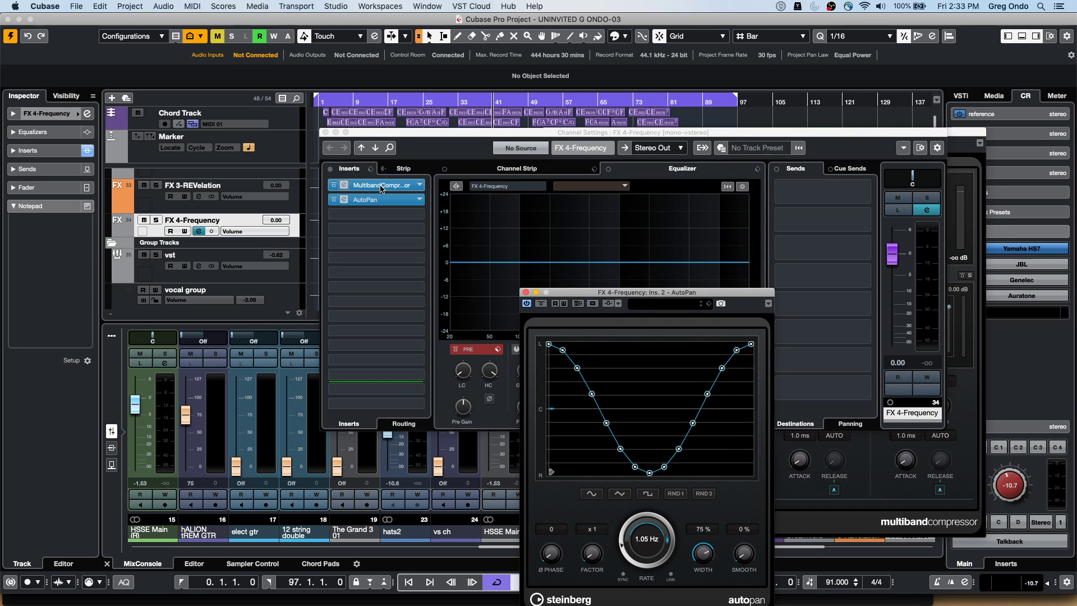
click(381, 190)
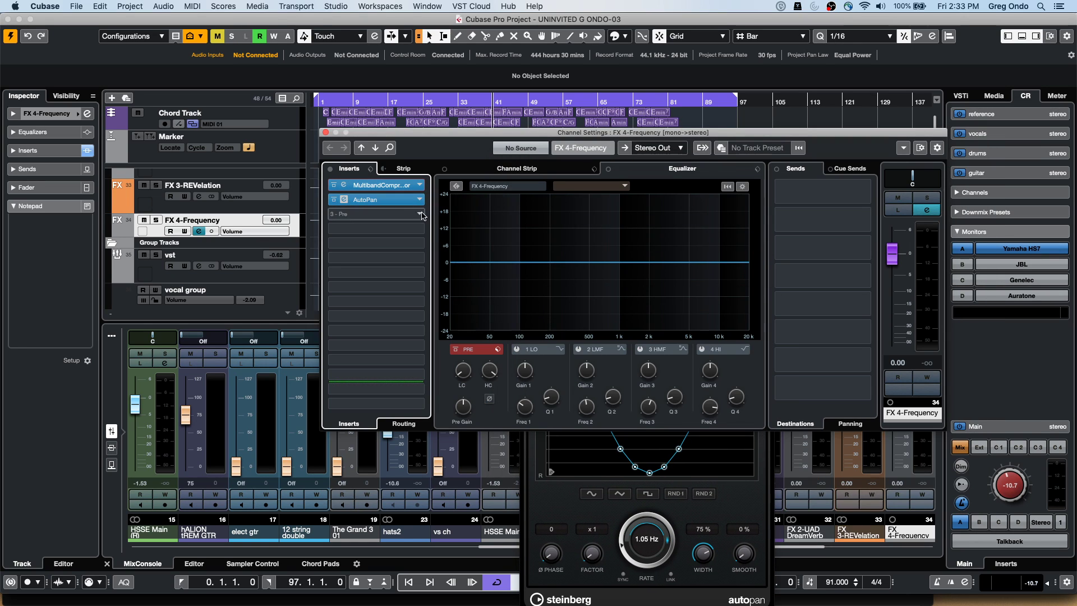
click(394, 185)
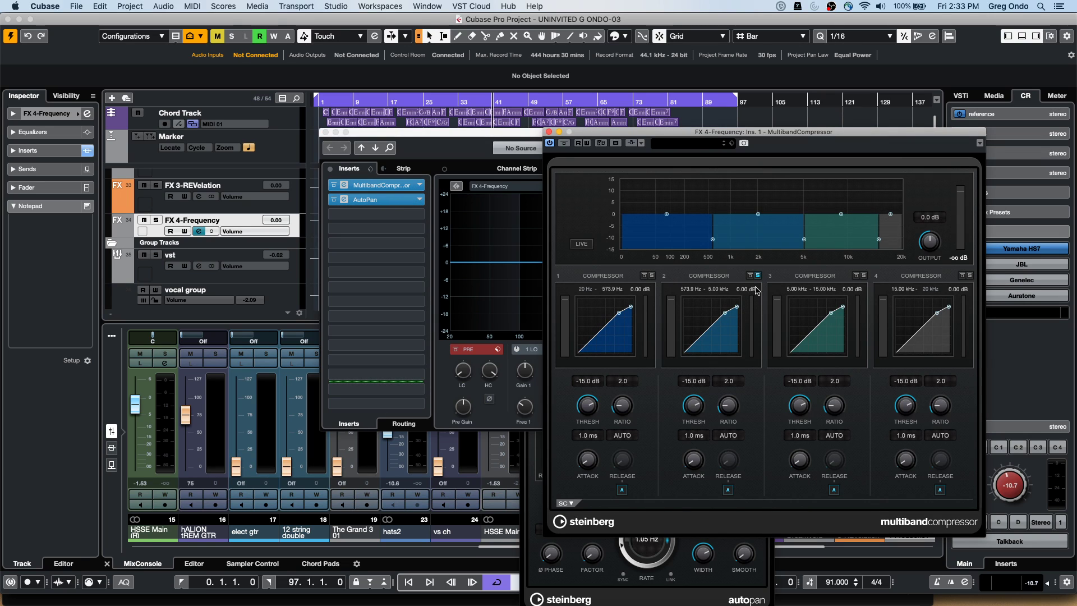
click(536, 497)
scroll(622, 541, up, 5)
scroll(646, 527, up, 8)
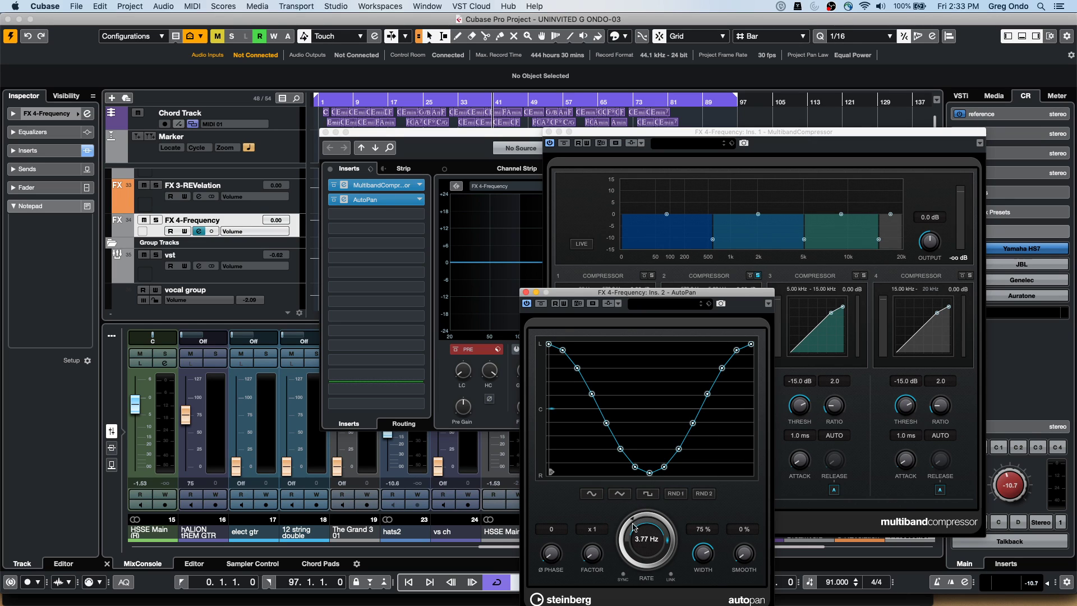
scroll(649, 519, up, 1)
scroll(661, 519, up, 4)
In the Workspaces Organizer, create a project workspace named 'autopan', then close the AutoPan window
click(392, 6)
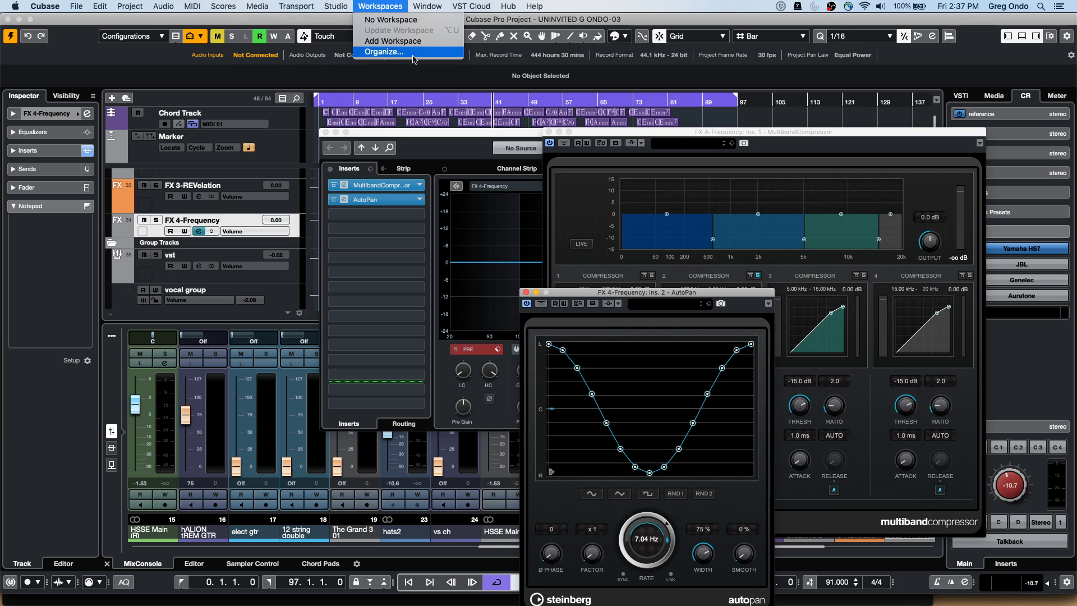
click(413, 56)
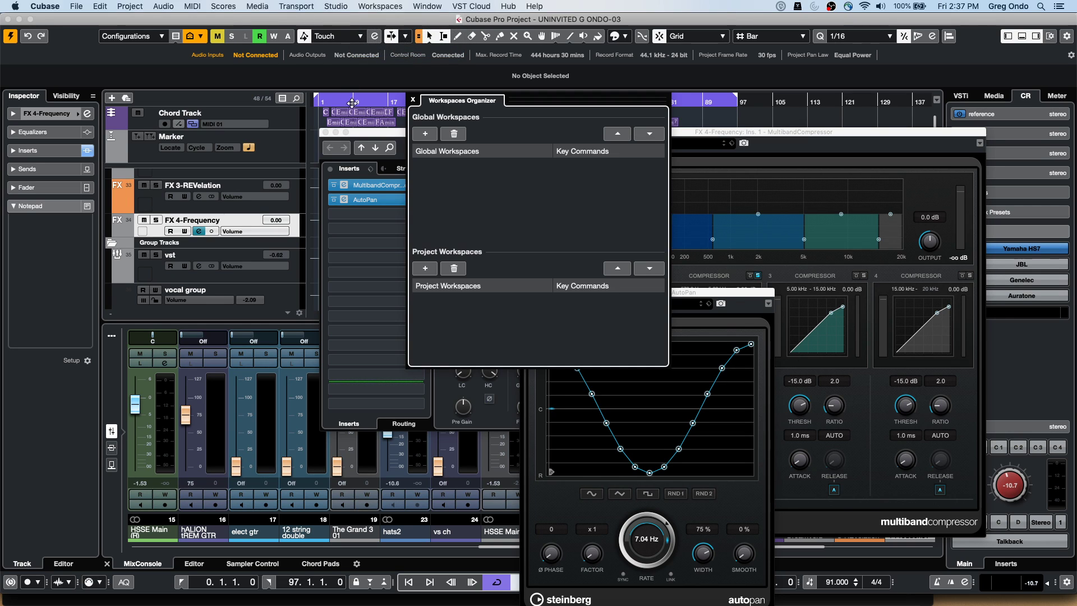
drag(447, 94, 162, 110)
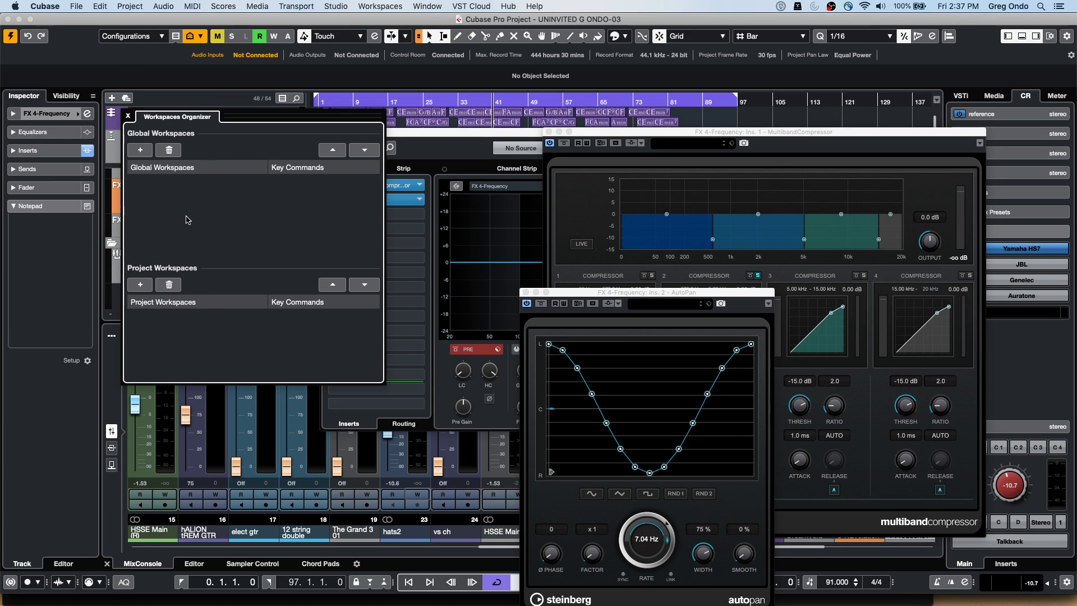
click(135, 286)
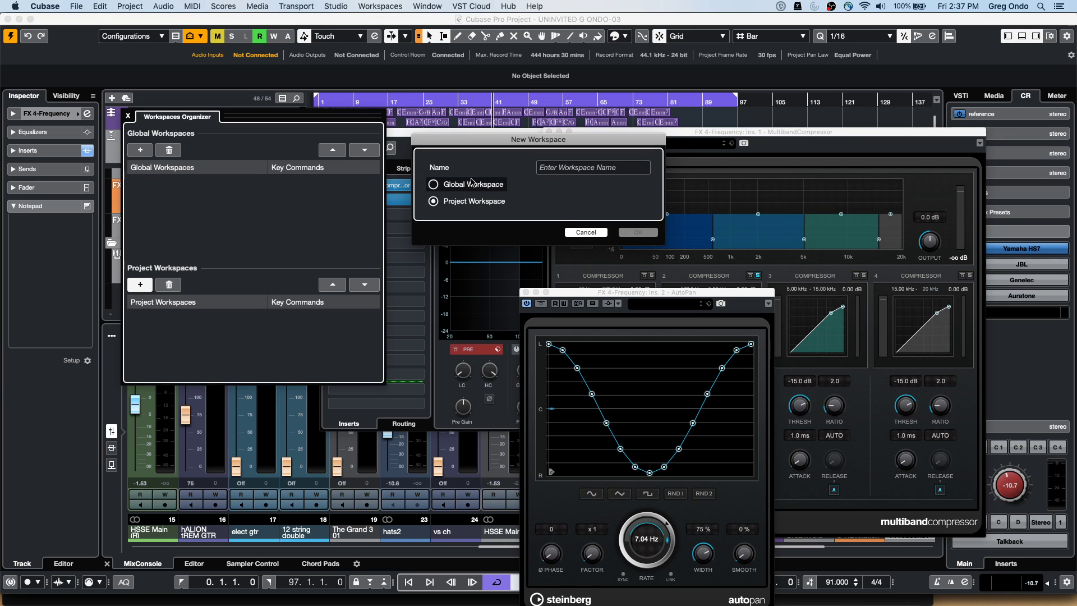
click(611, 169)
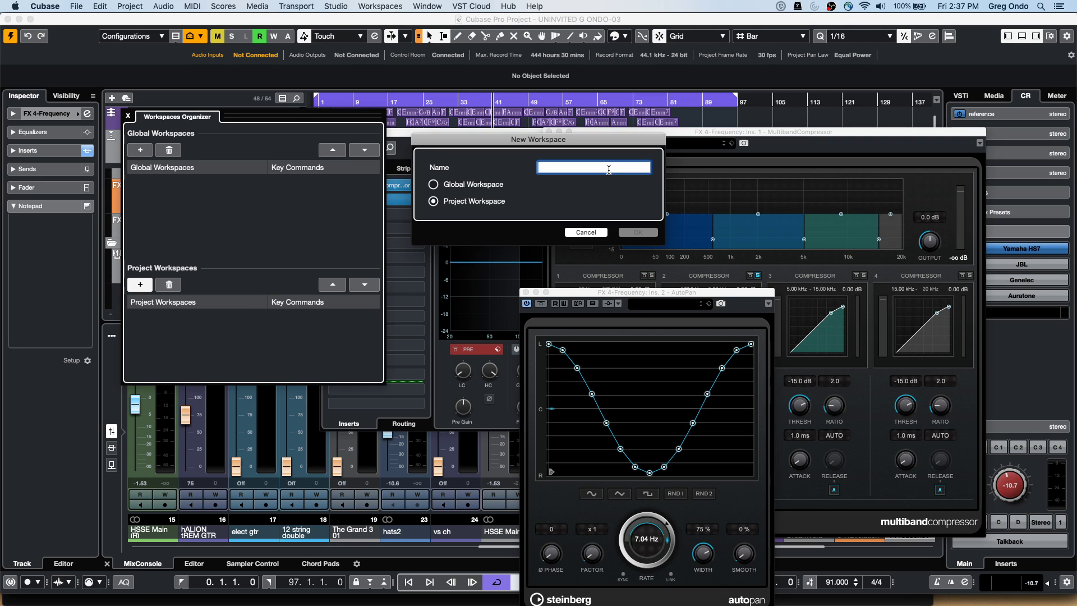
text(autopan)
click(638, 232)
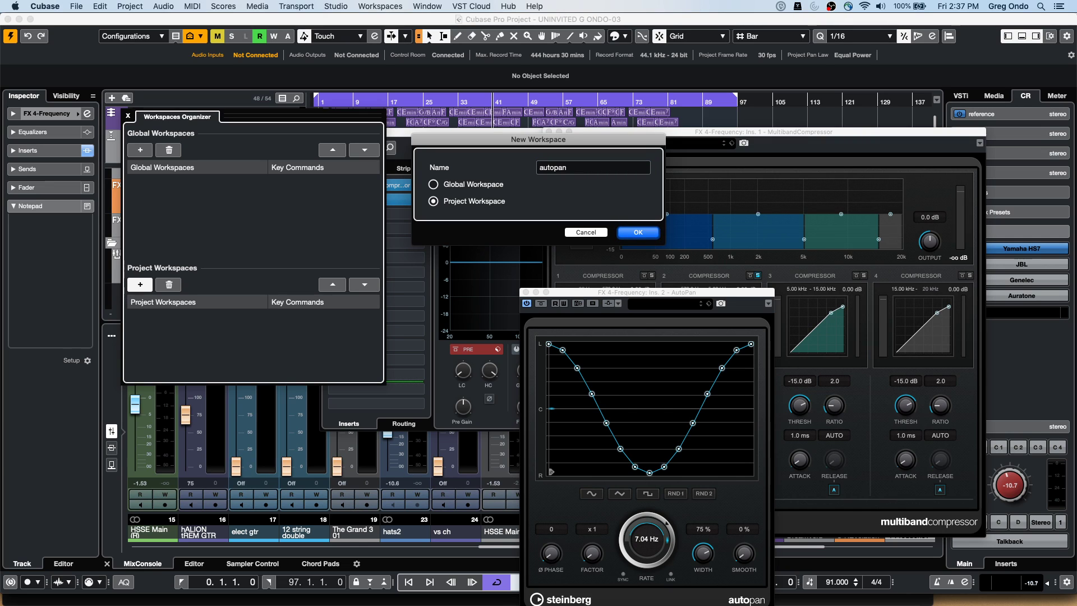
click(639, 232)
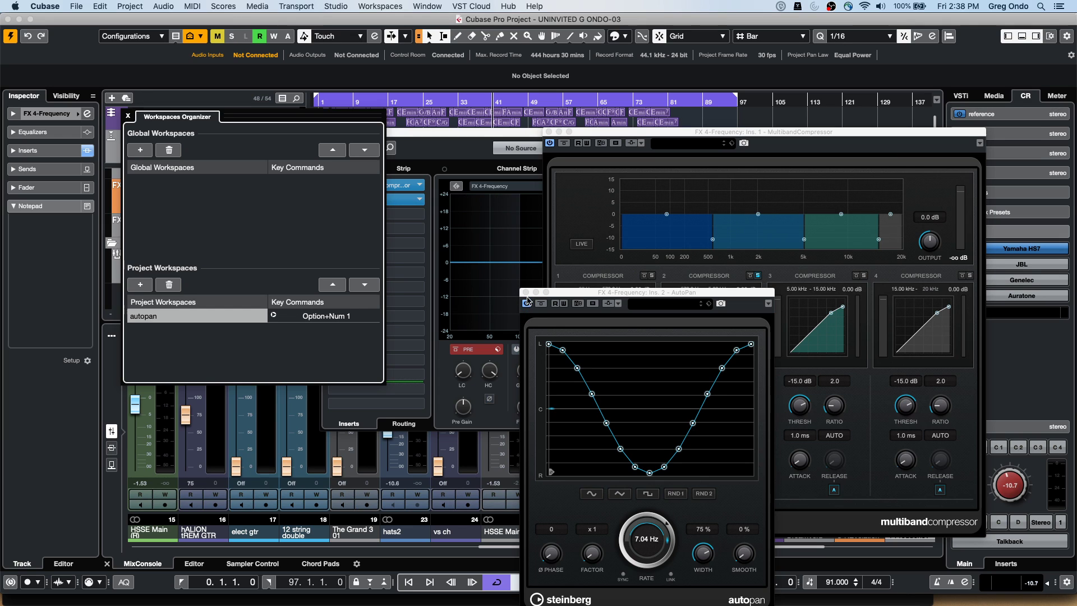
click(524, 292)
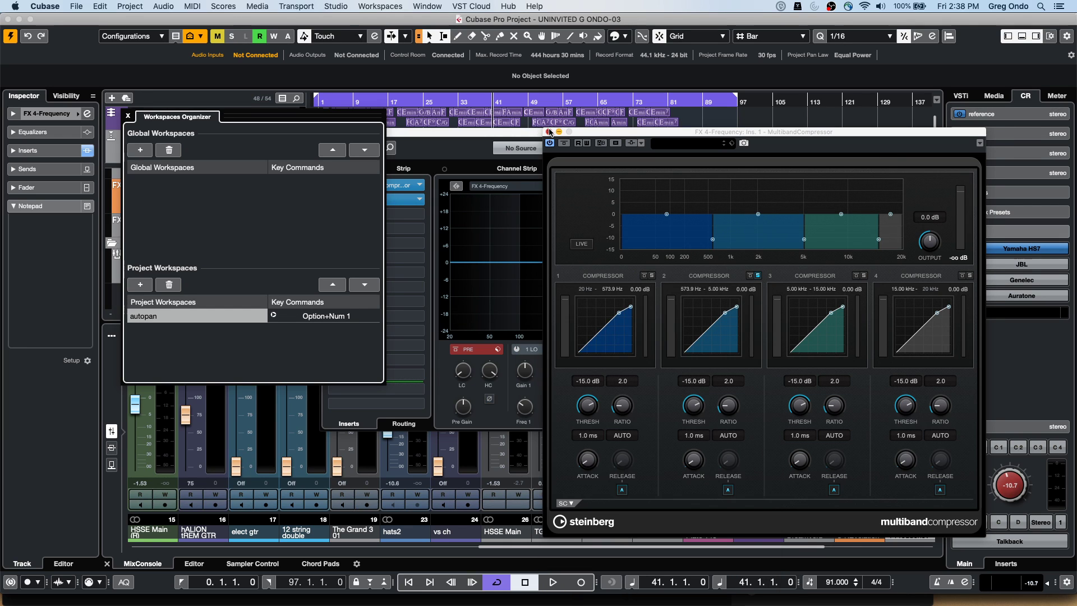
Close the MultibandCompressor and Channel Settings windows
click(549, 132)
click(412, 132)
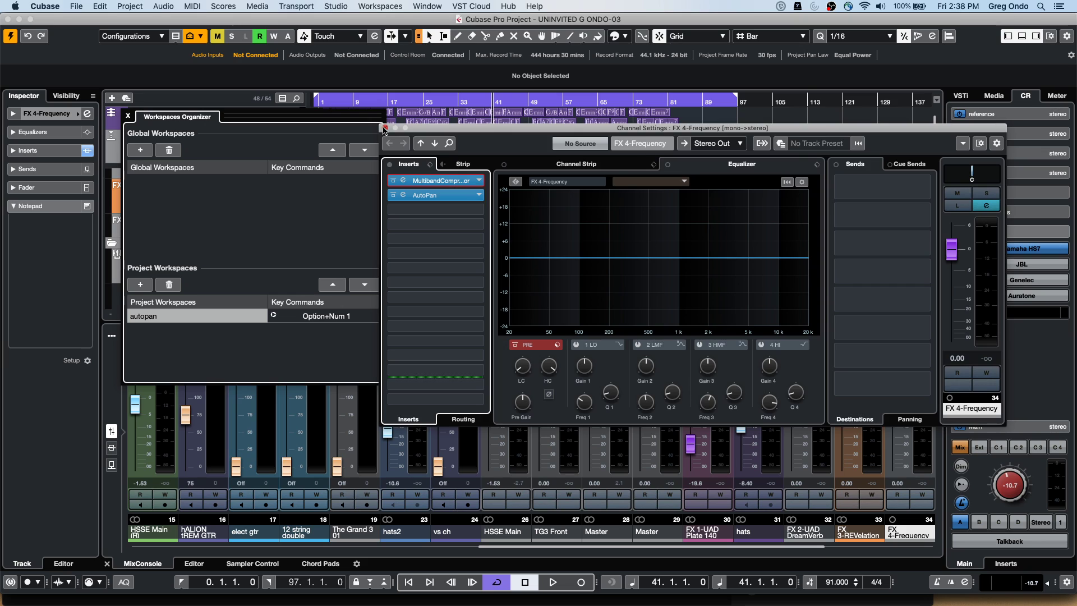
click(387, 132)
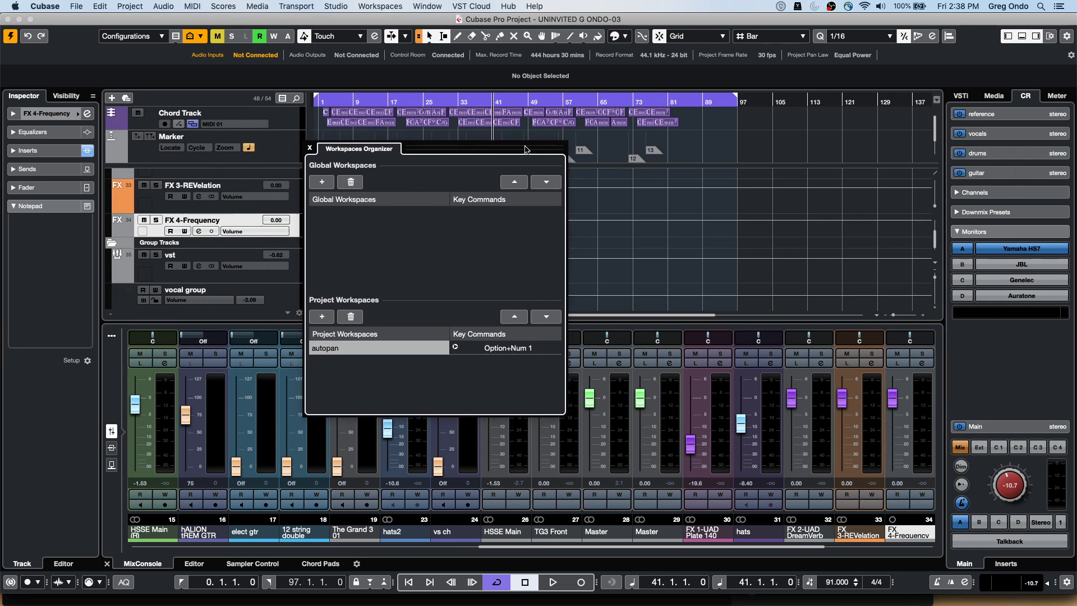
scroll(387, 152, down, 2)
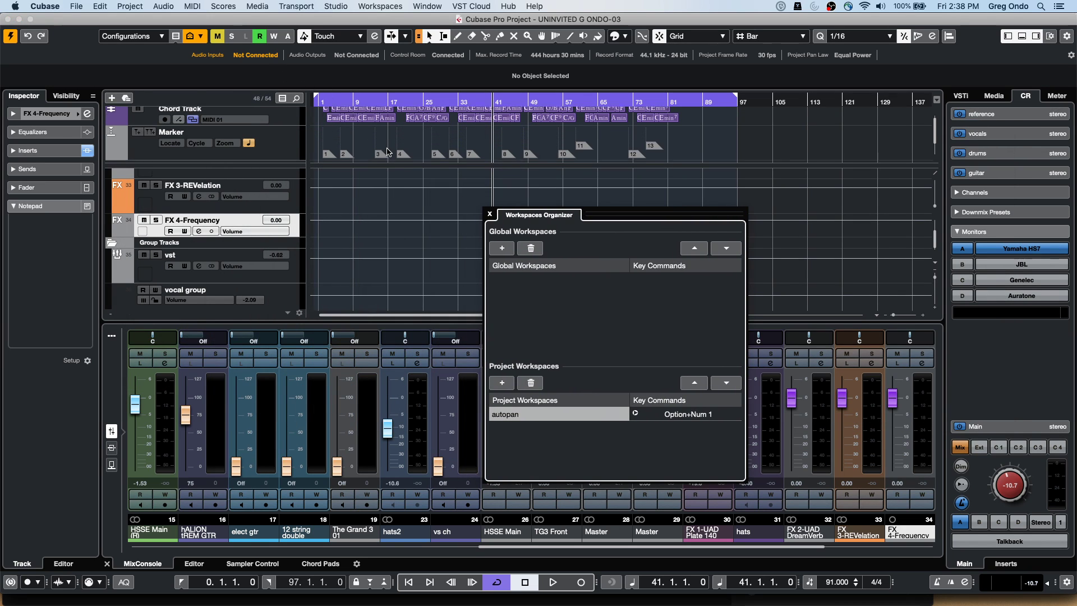
scroll(397, 228, up, 10)
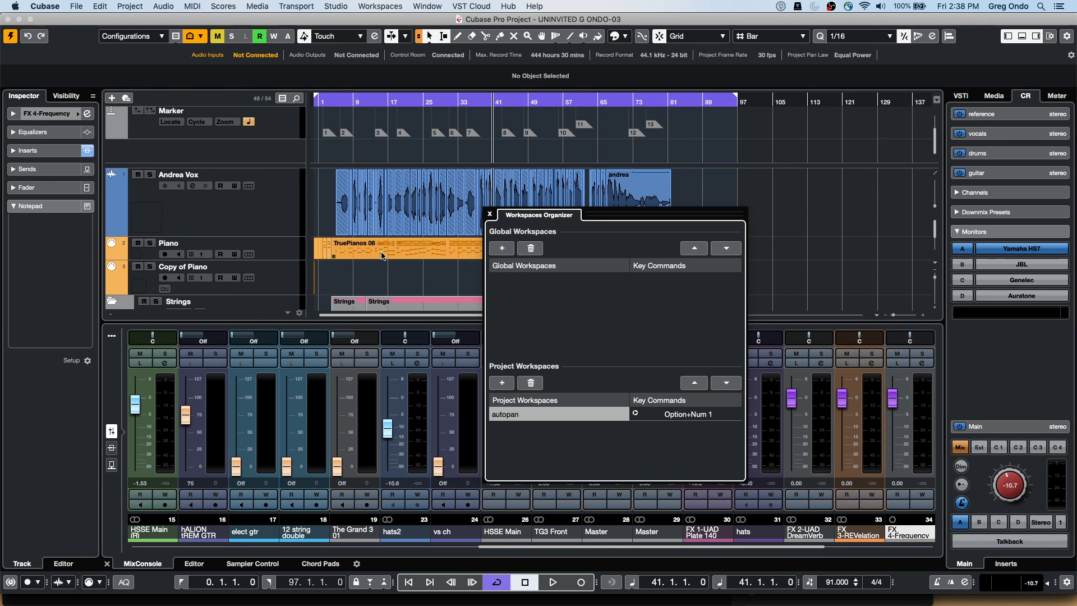
Open the TruePianos 06 piano part in the Score Editor as a full window
double_click(382, 256)
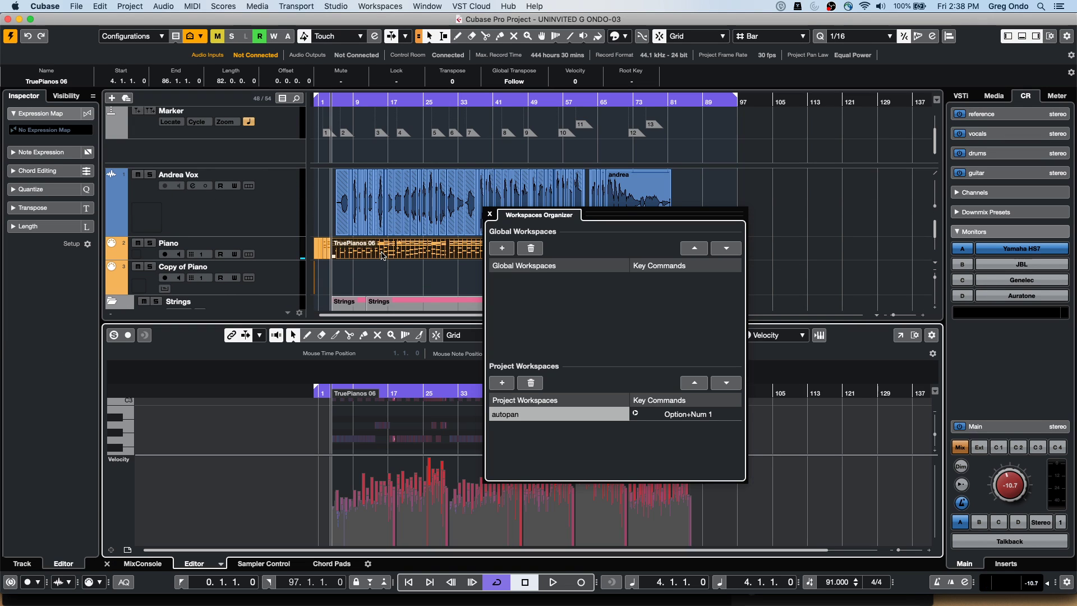
click(222, 564)
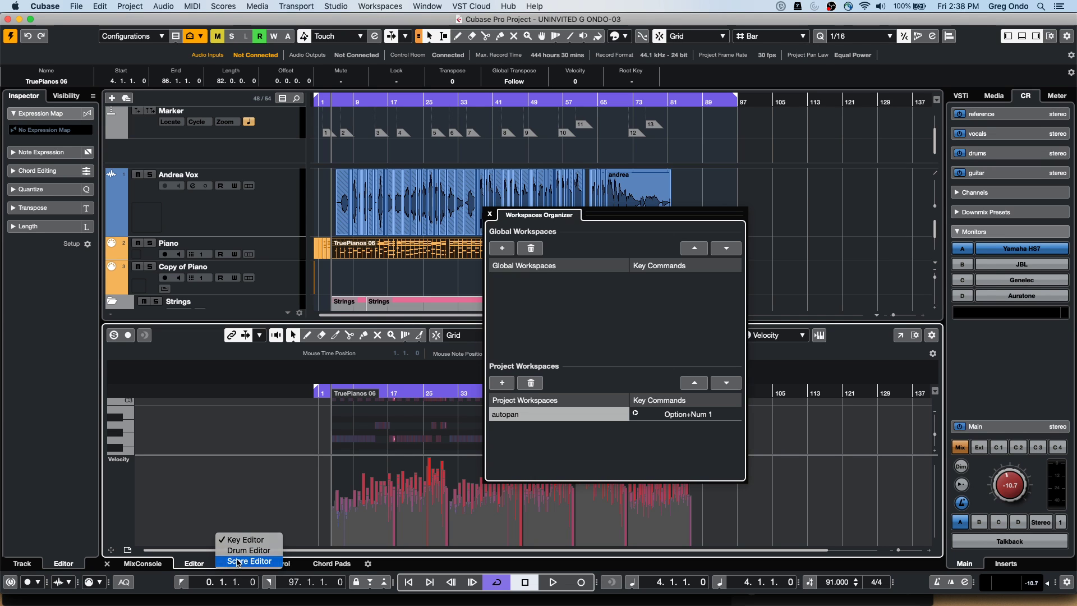
click(247, 564)
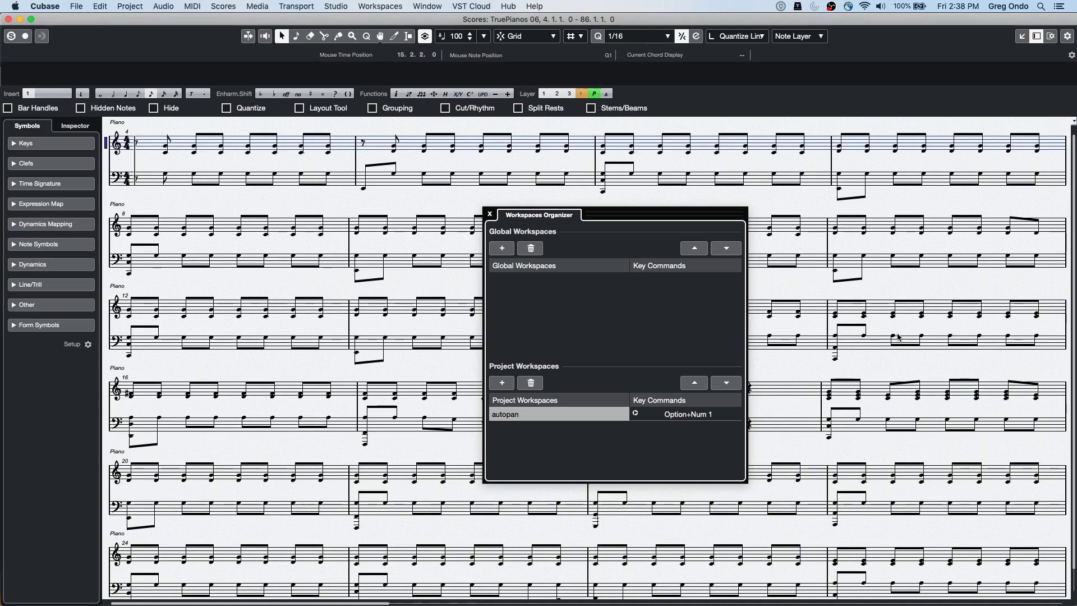
click(899, 335)
click(223, 6)
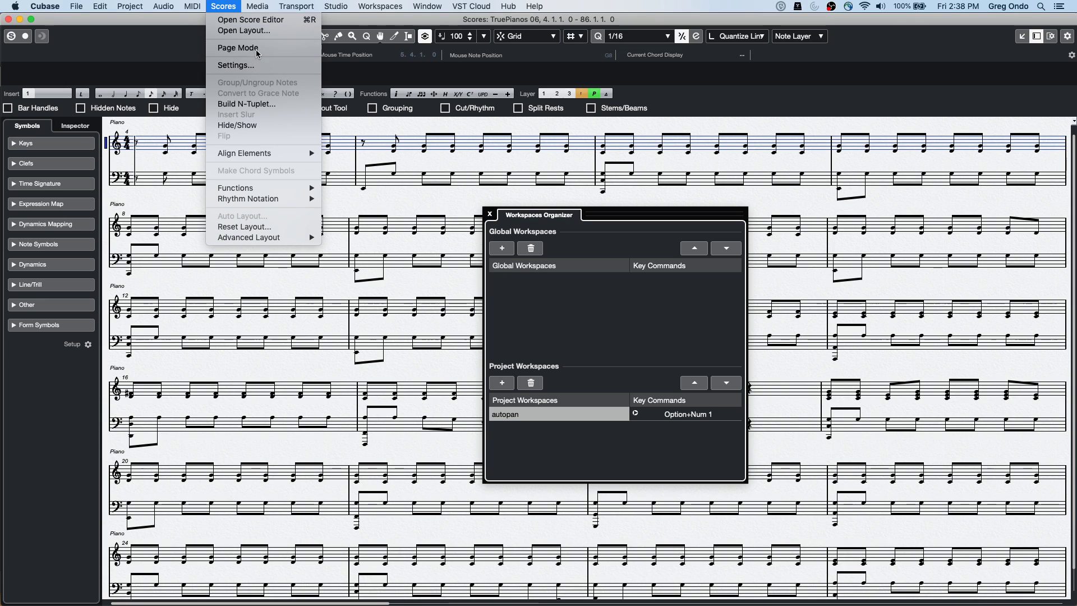
Set the score to Page Mode, save it as project workspace 'piano score', and close the score window
click(238, 48)
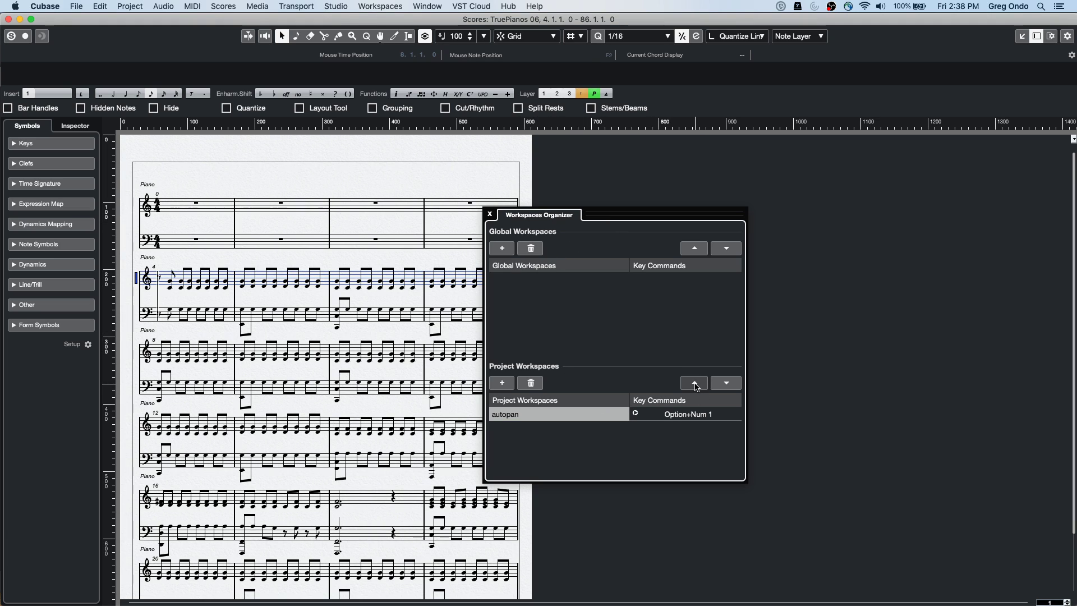
click(502, 383)
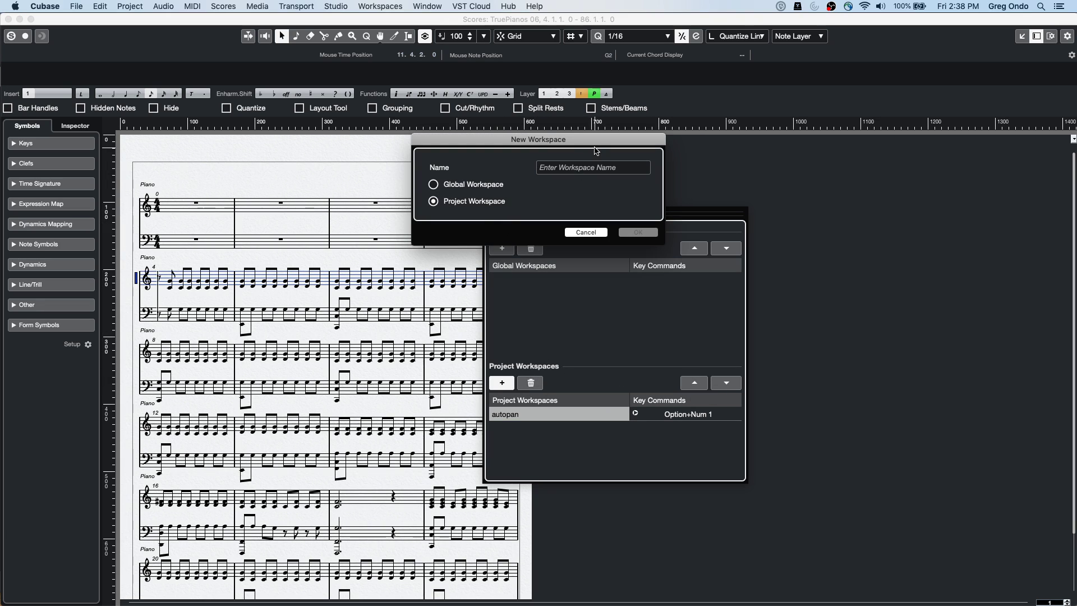
click(591, 165)
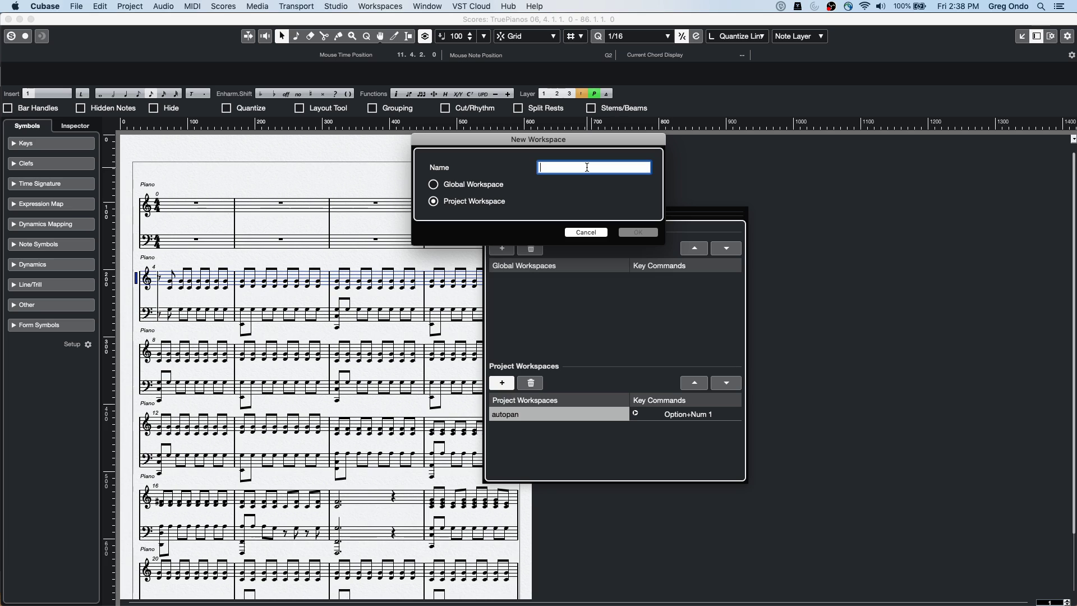
text(piano score)
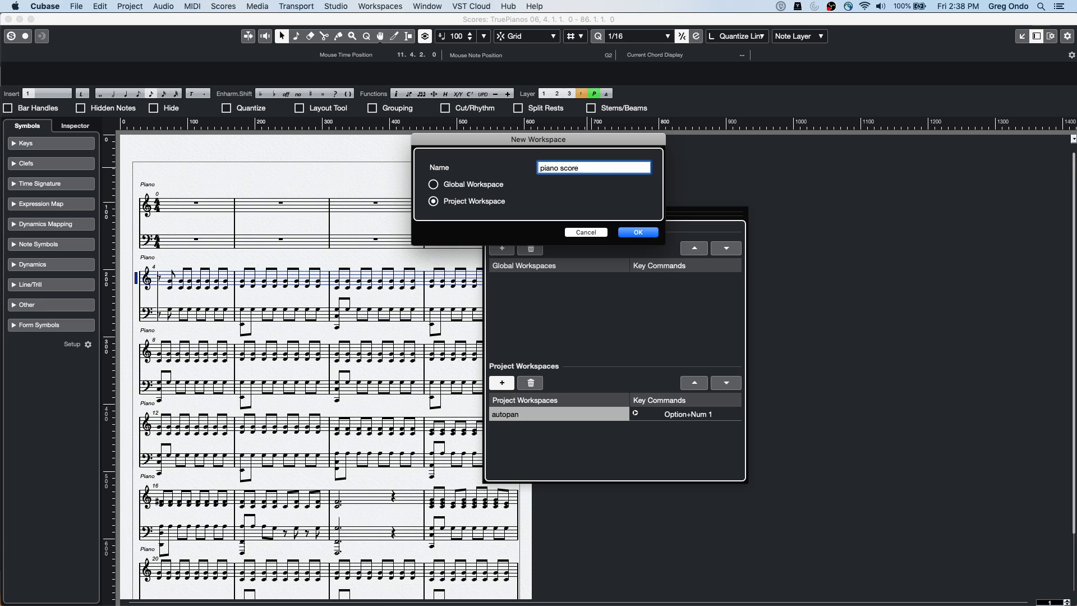
key(Tab)
click(635, 234)
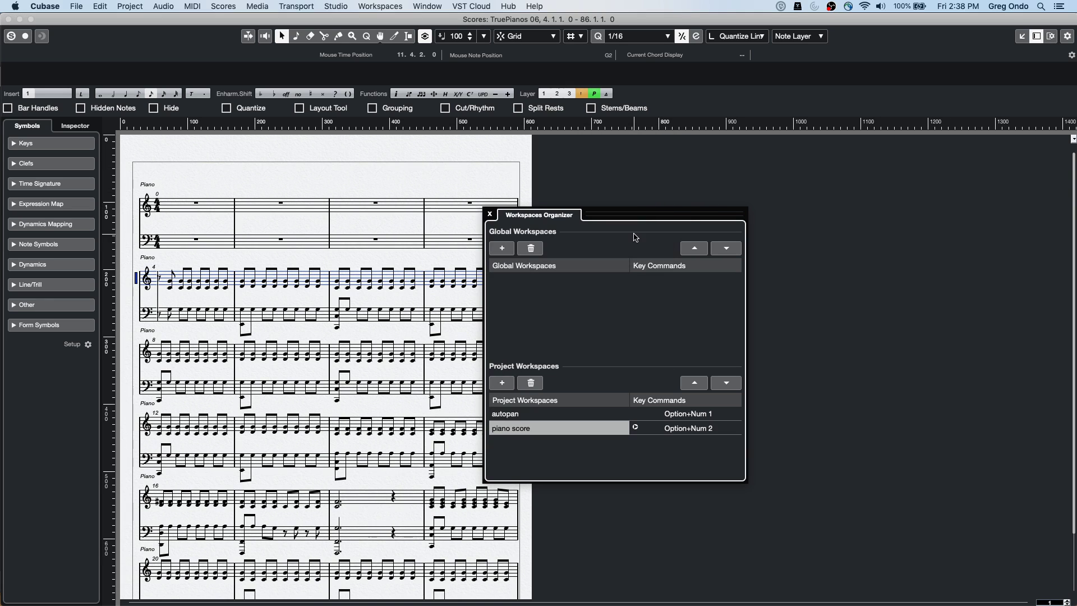
click(8, 20)
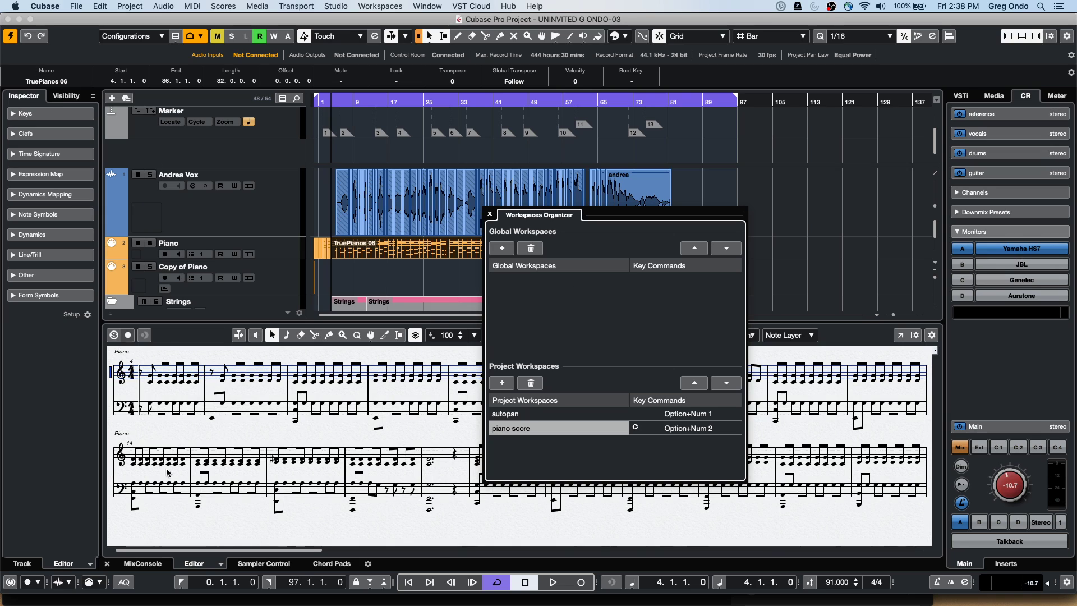
Close the Workspaces Organizer, then recall autopan and piano score from the Workspaces menu
click(143, 564)
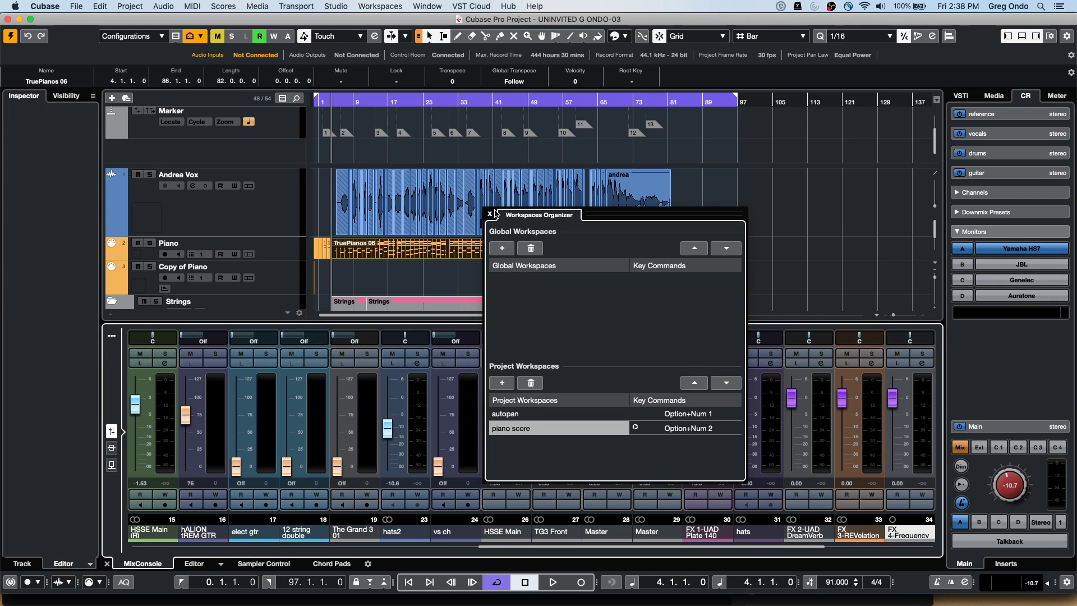
click(489, 213)
click(404, 7)
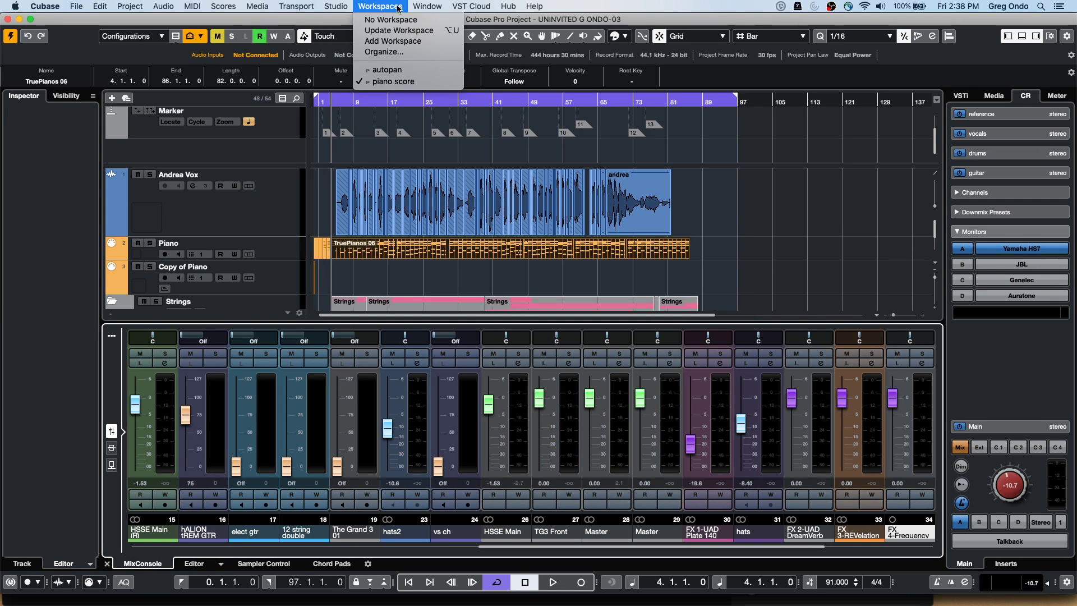
click(413, 74)
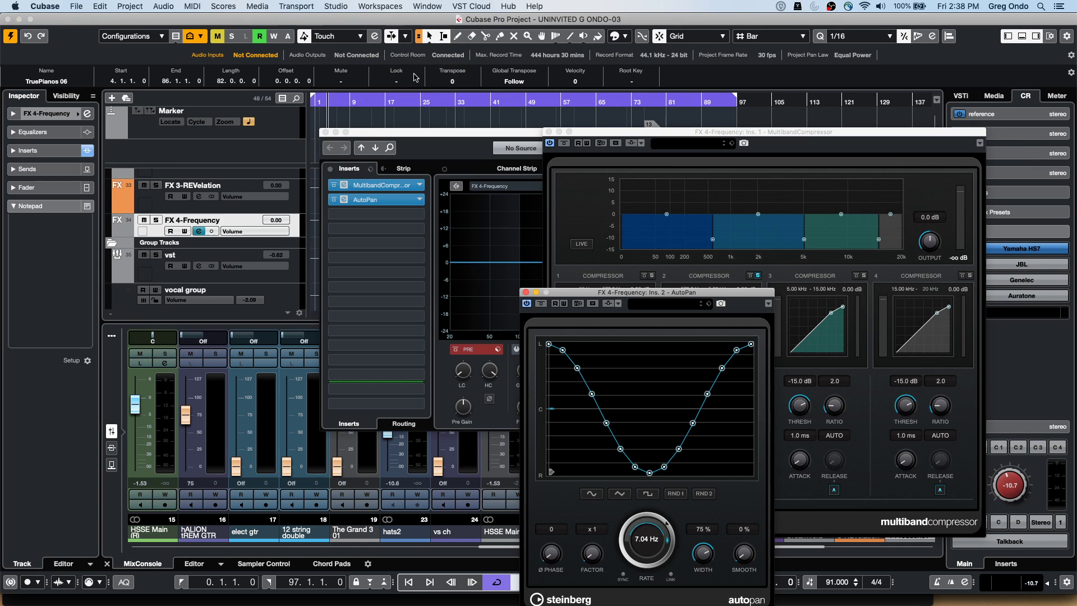
click(396, 9)
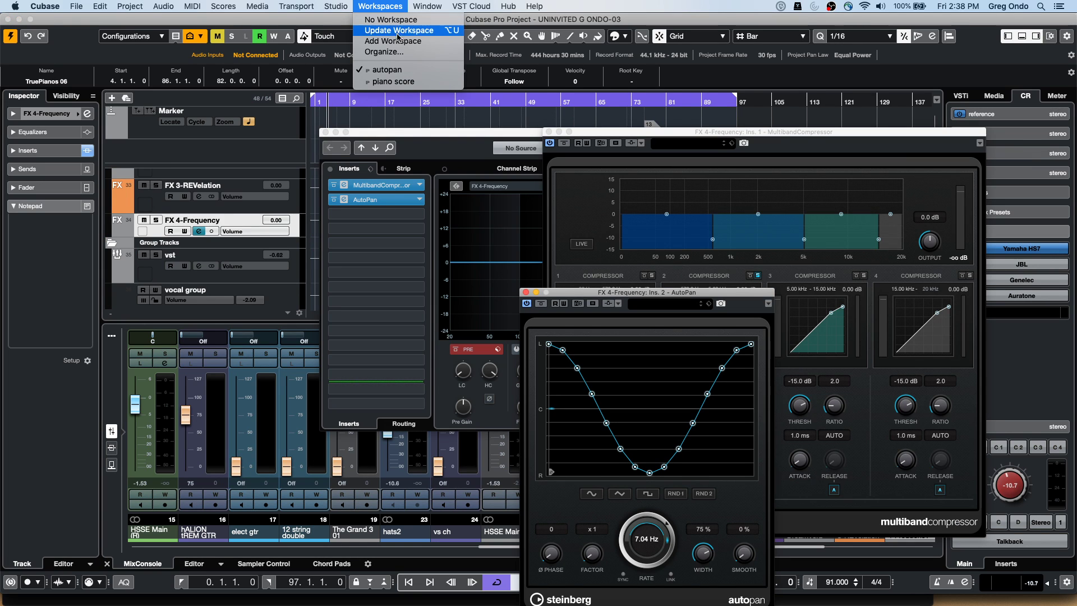
click(403, 81)
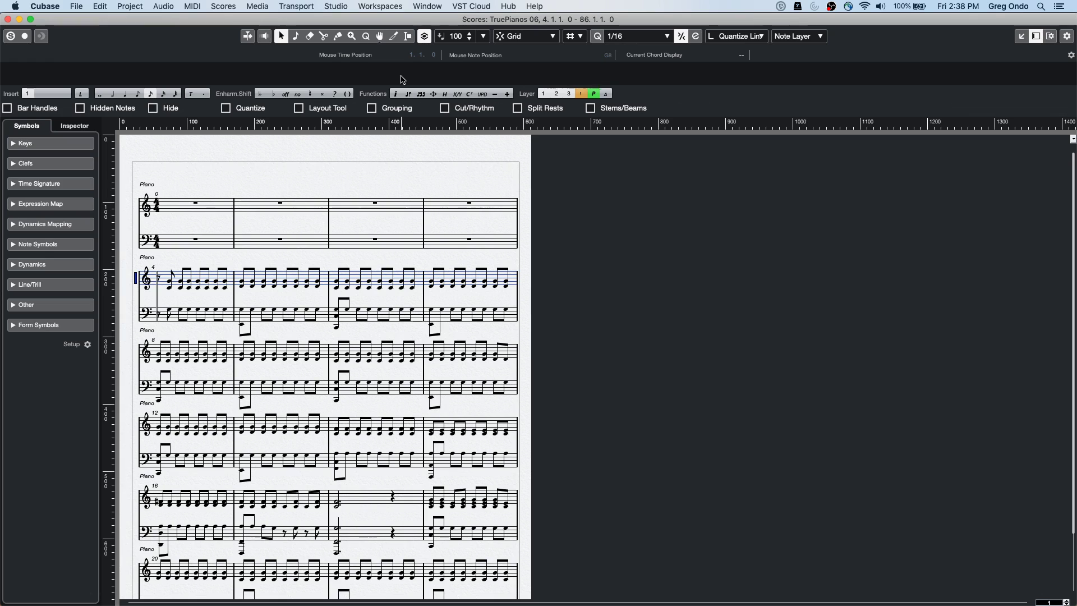
Switch between autopan and piano score again, using the menu and their key commands
click(381, 7)
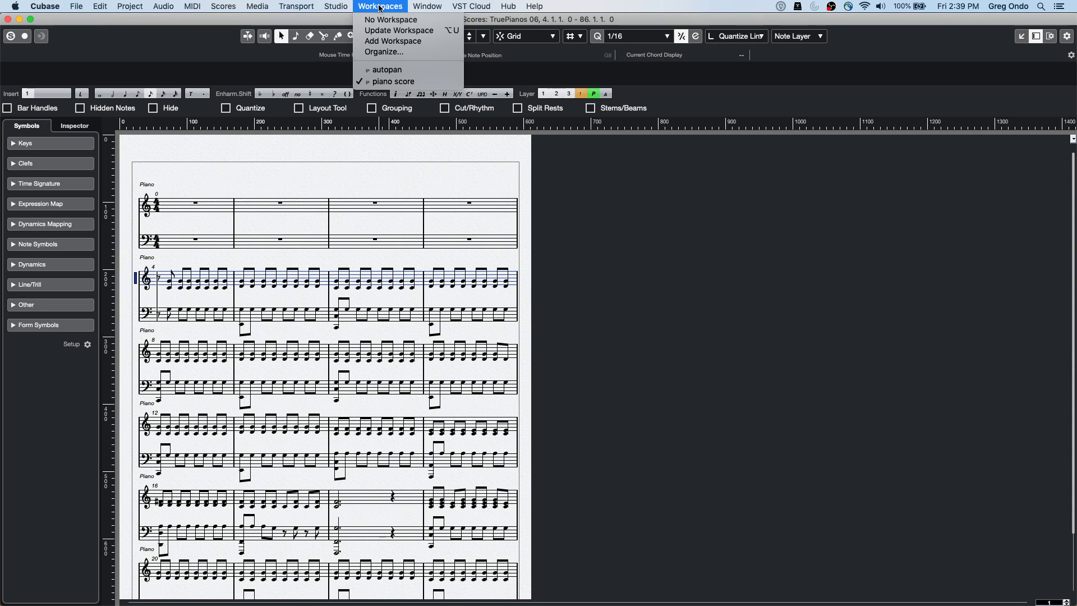
click(385, 72)
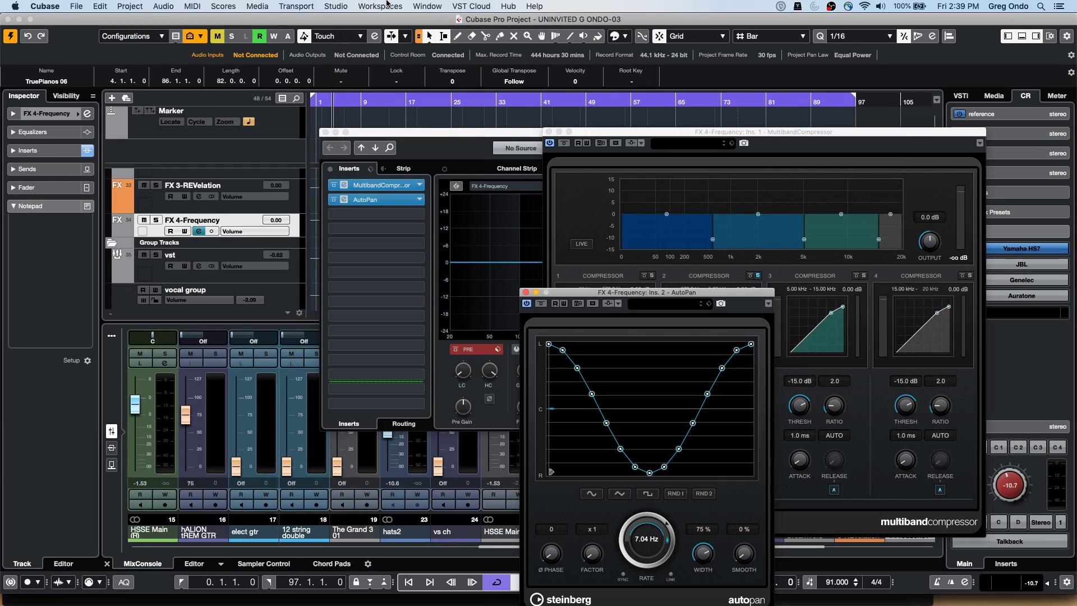
click(389, 7)
click(401, 83)
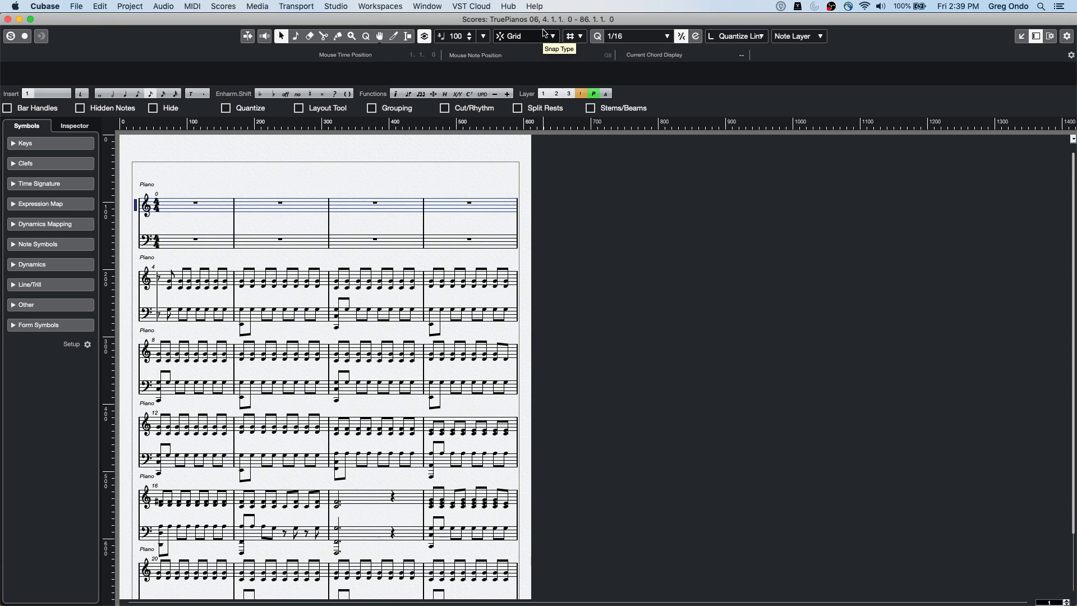
key(super+w)
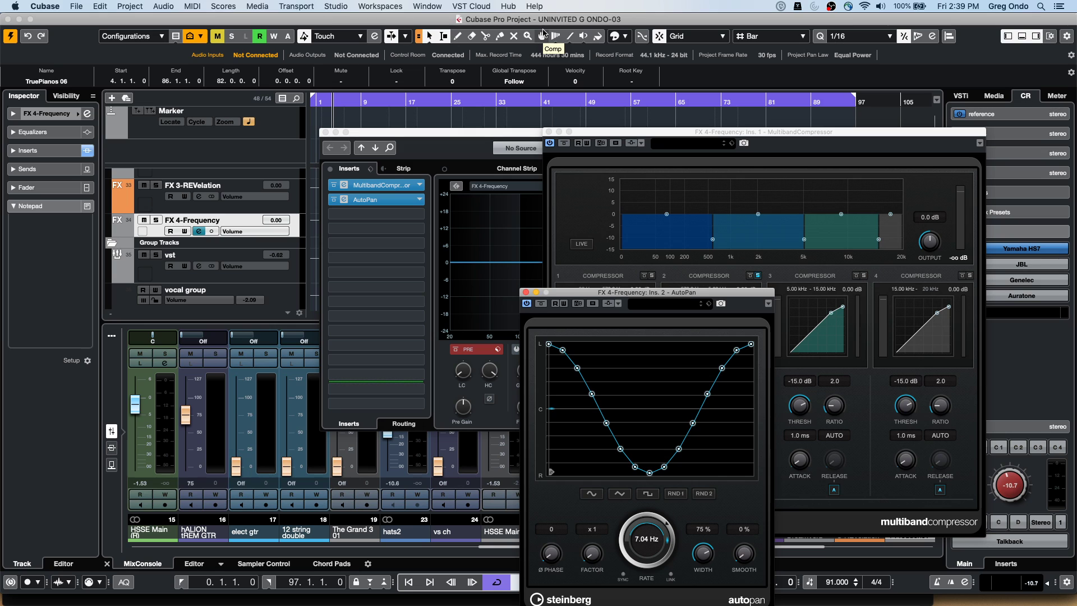
key(super+r)
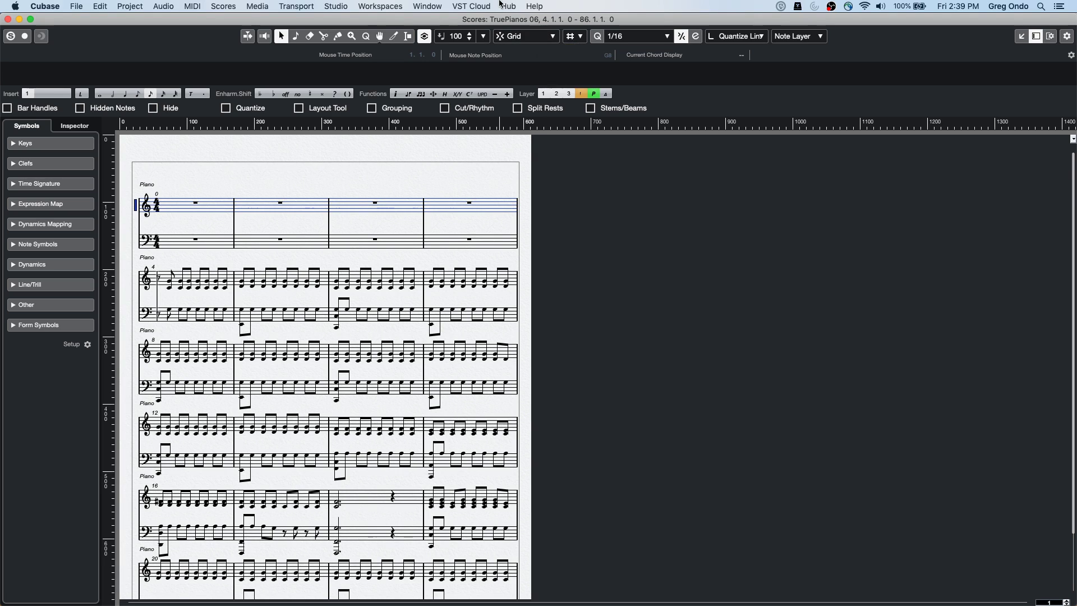
Close the full score window to get back to the main project window
click(368, 6)
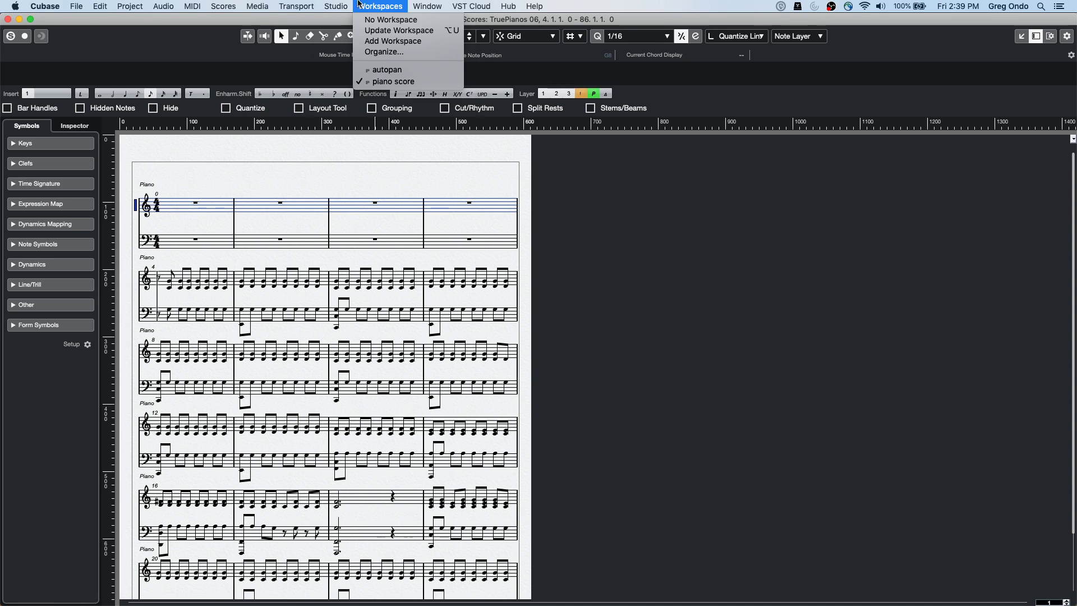
mouse_move(14, 6)
click(190, 22)
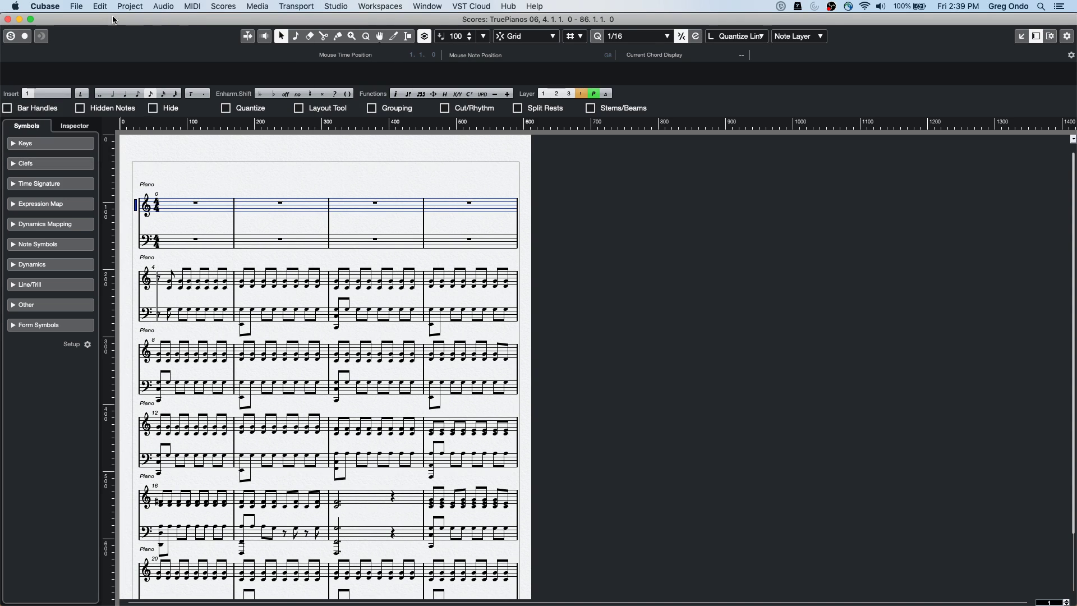
click(9, 20)
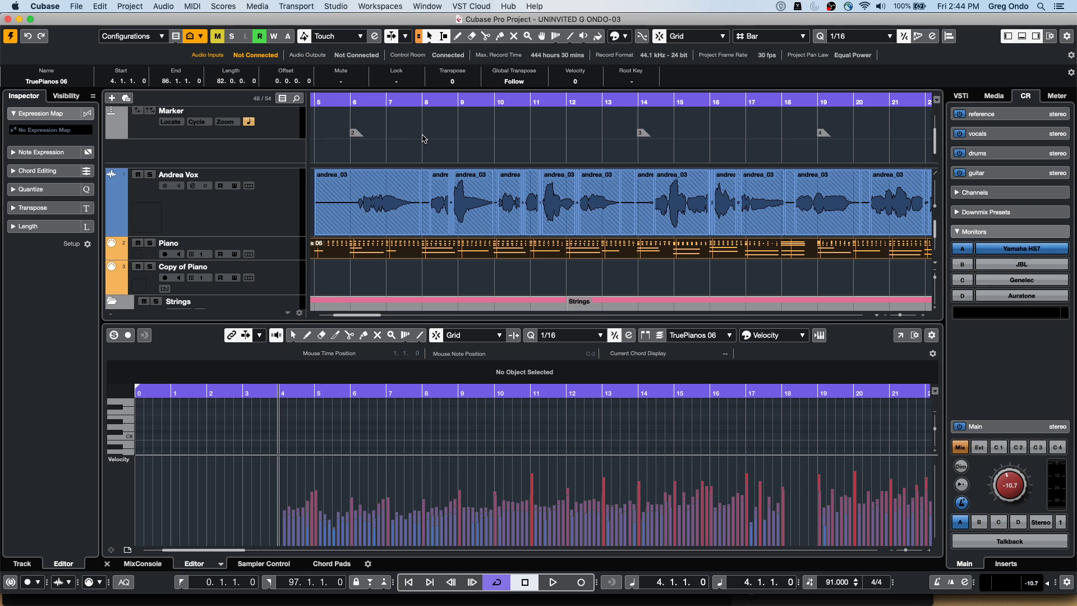
Open the context menu of the Andrea Vox track header
right_click(237, 215)
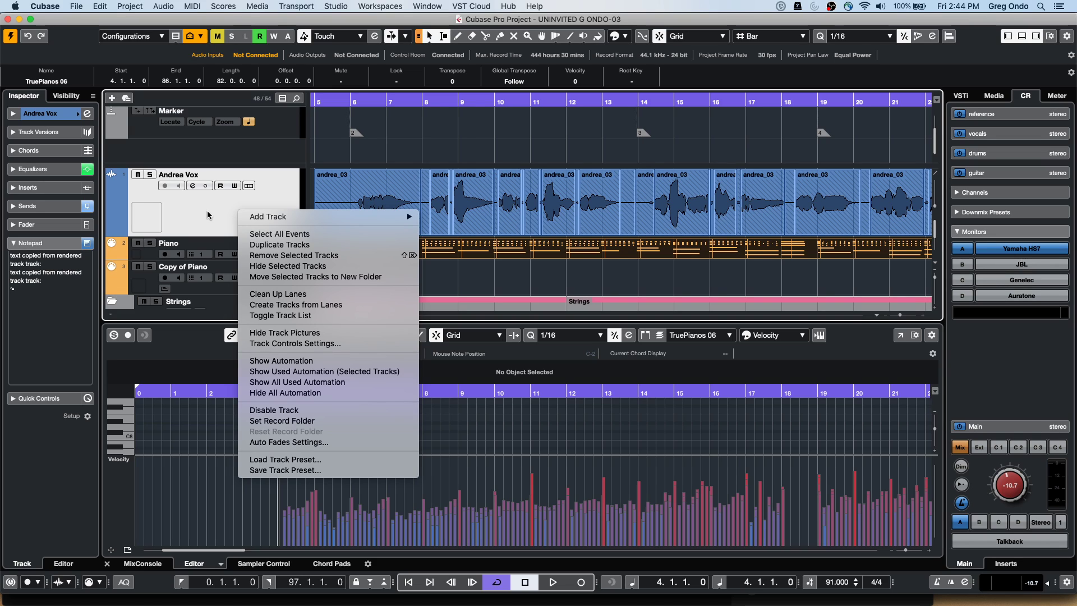
Duplicate the Andrea Vox track and show the original's volume automation lane
mouse_move(275, 224)
click(279, 245)
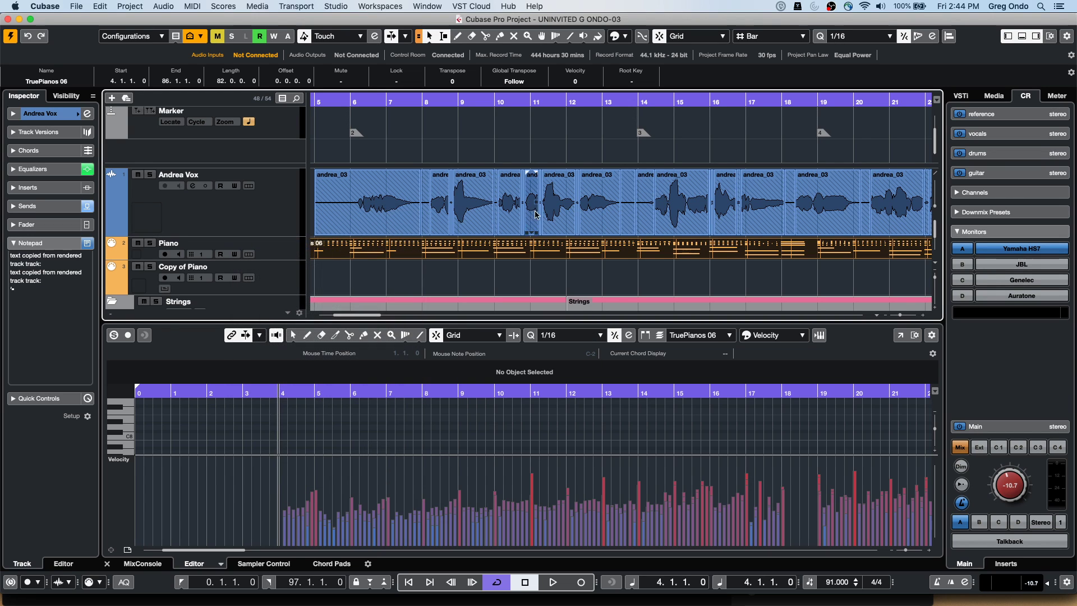
click(111, 231)
Draw a volume curve in the Andrea Vox volume lane with the Draw tool
right_click(447, 256)
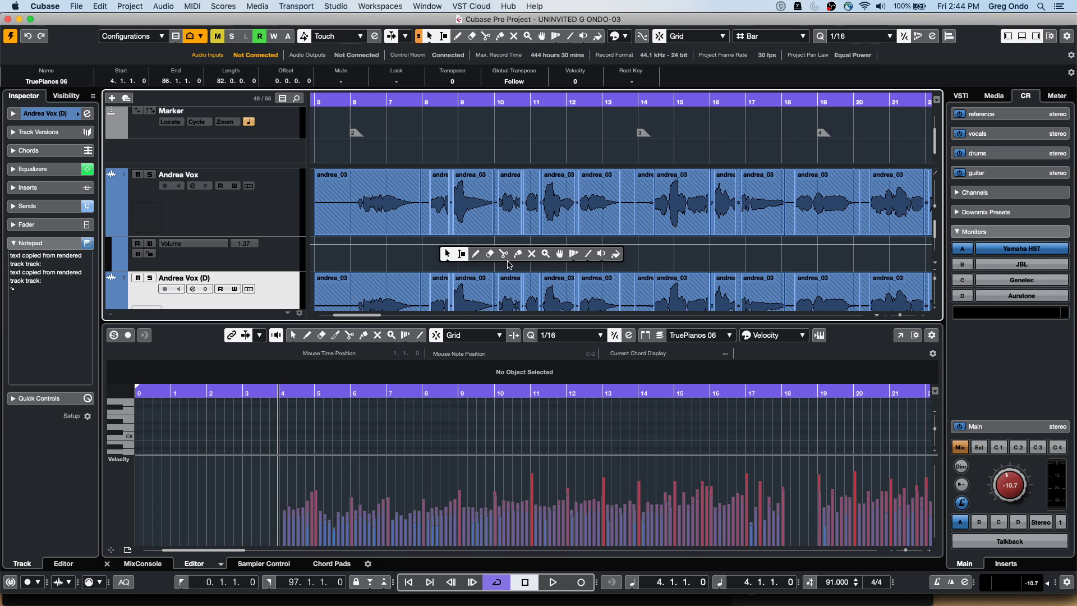
click(477, 253)
drag(477, 253, 597, 259)
Range-select bars 9–15 around the curve and set the playback position to bar 9
right_click(448, 260)
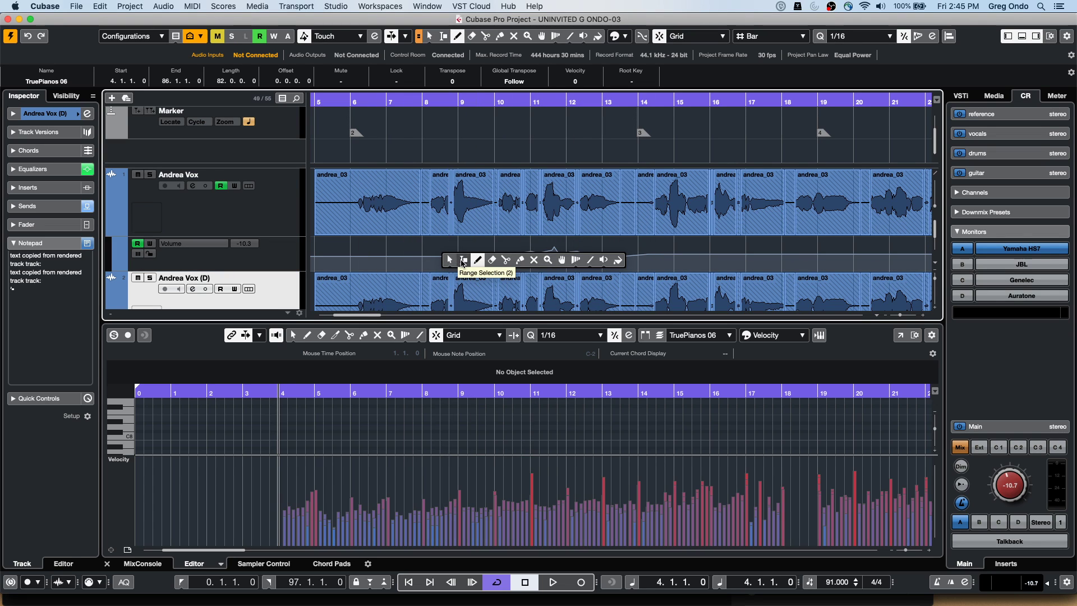
click(449, 260)
drag(462, 248, 675, 249)
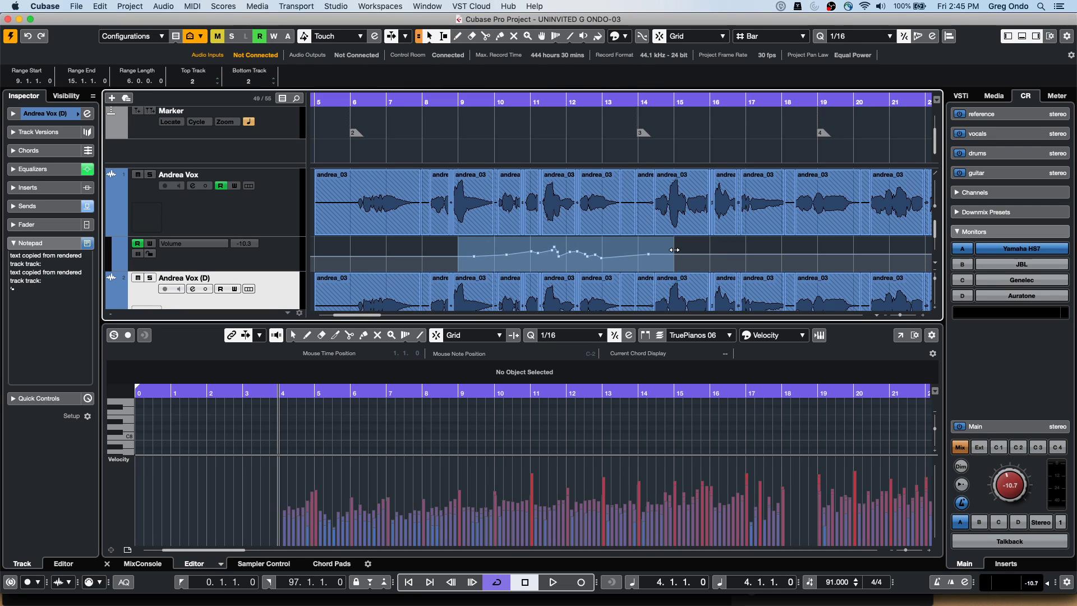
drag(443, 102, 459, 104)
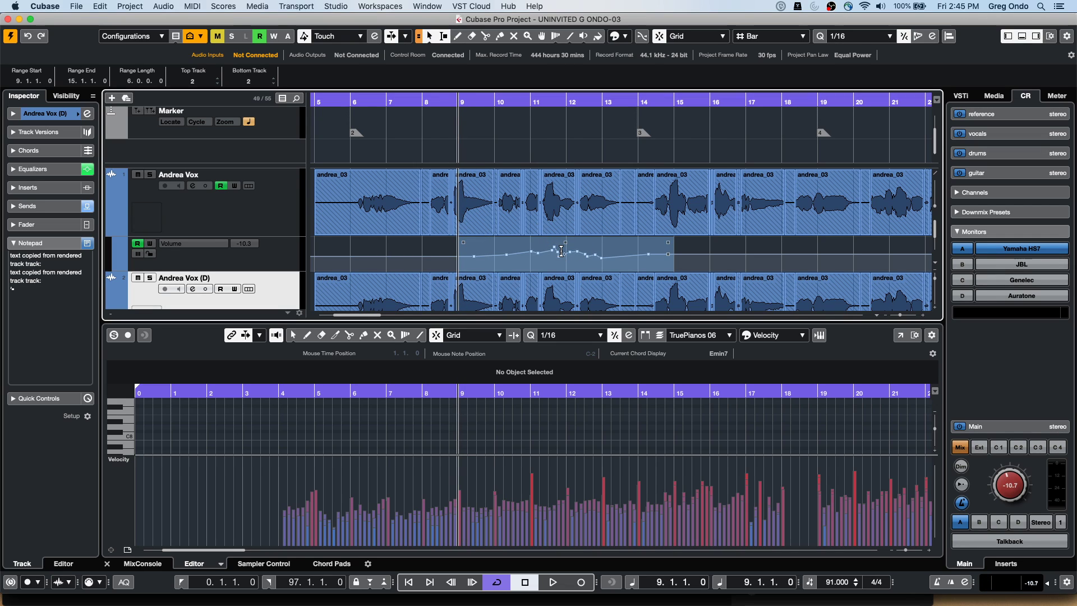
Paste the volume curve into the Andrea Vox (D) volume automation lane at bar 9
scroll(260, 264, down, 3)
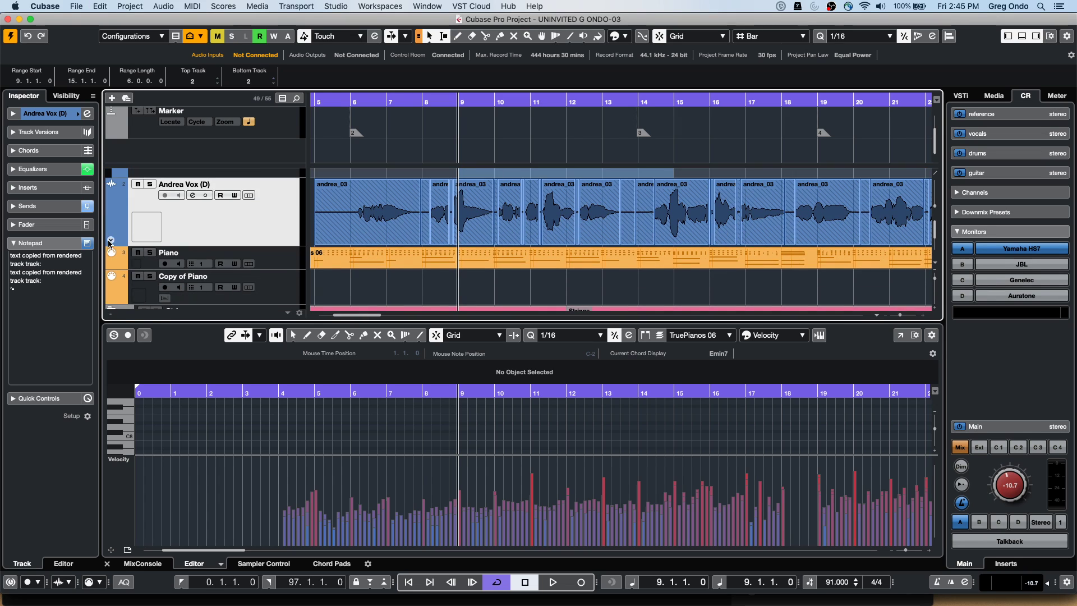
click(109, 242)
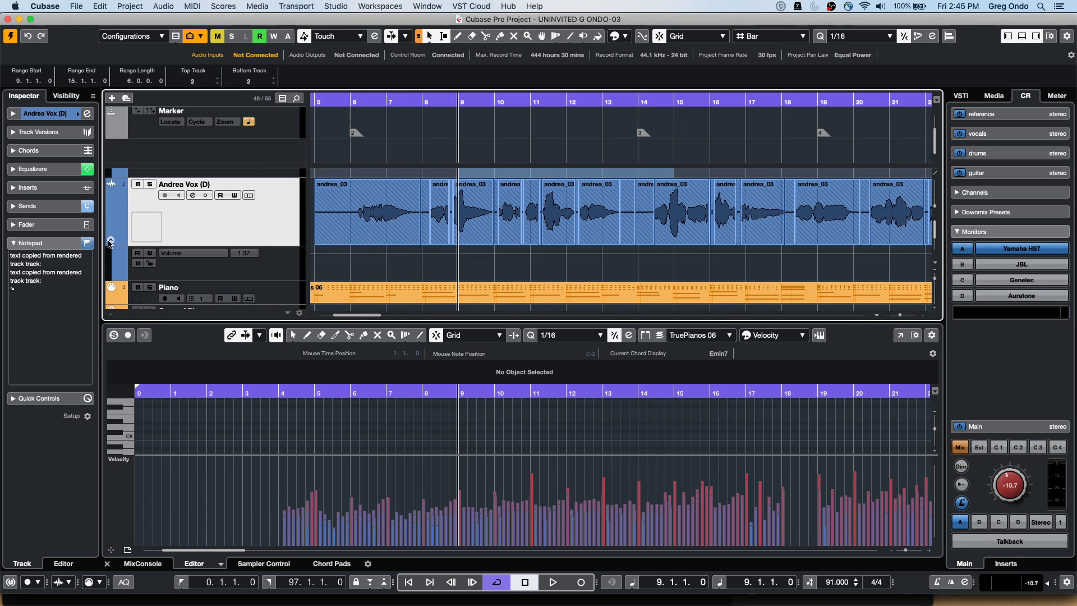
click(273, 274)
key(super+v)
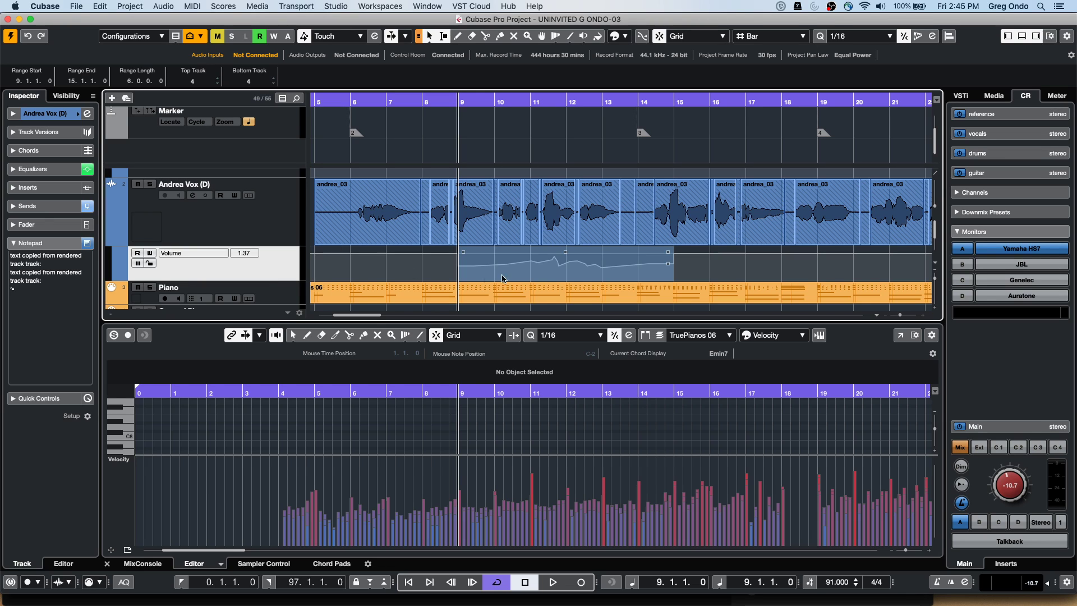
Enlarge the project area to show more tracks
scroll(437, 227, up, 3)
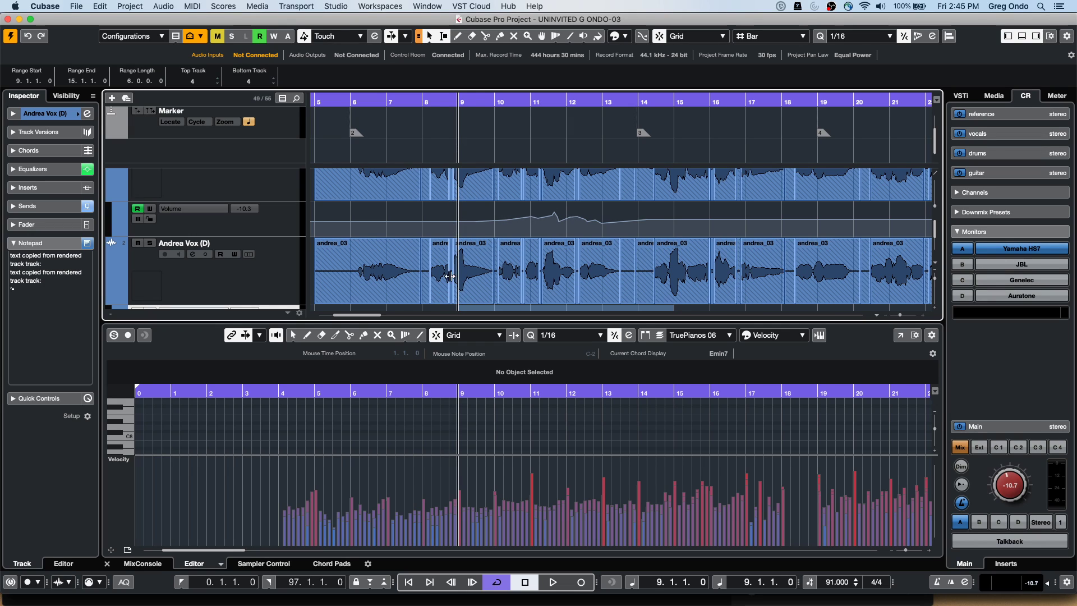
scroll(453, 288, down, 1)
scroll(453, 289, down, 2)
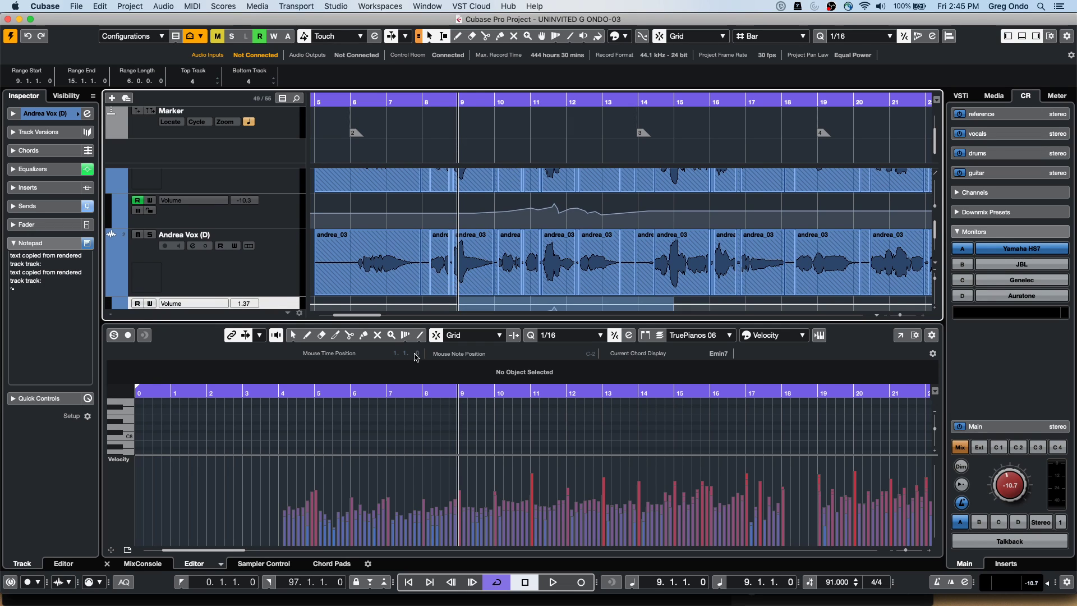
drag(432, 322, 431, 359)
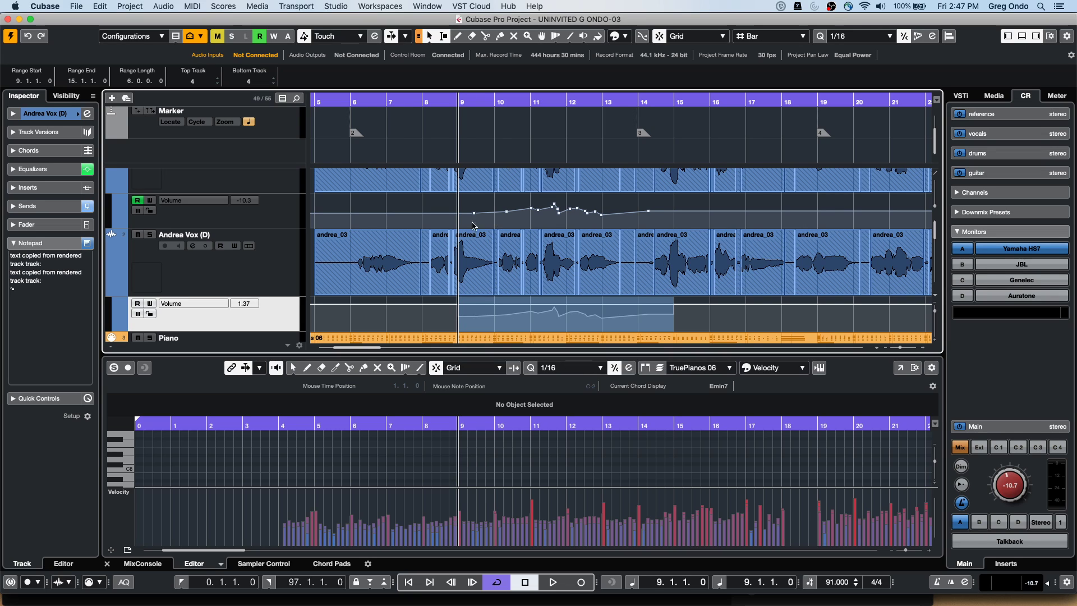
Bounce the Andrea Vox (D) event, replacing the originals with the single event Audio 01_07
key(Up)
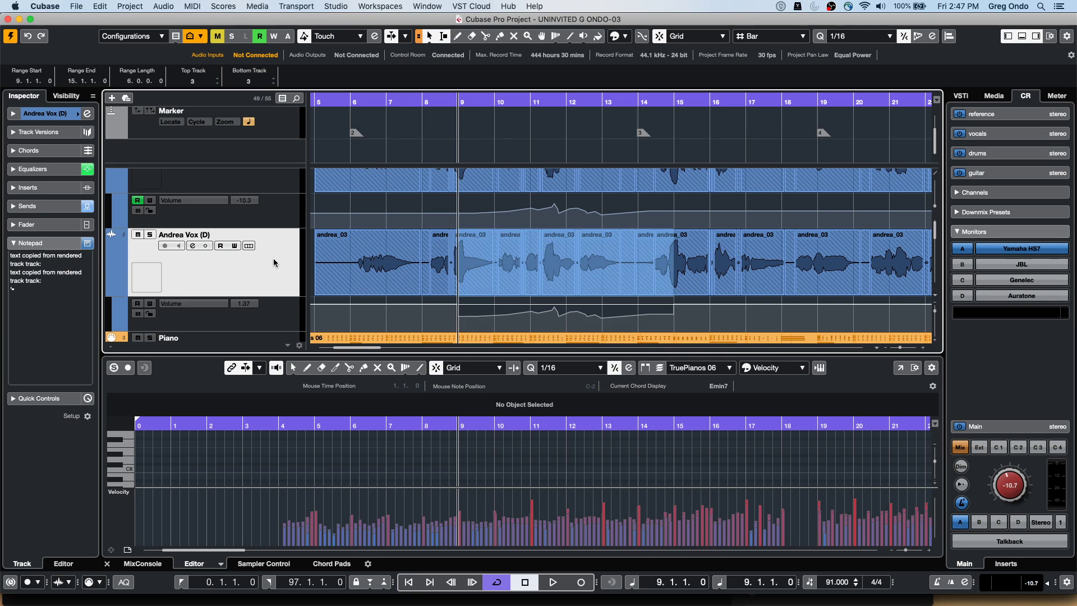
drag(337, 102, 348, 17)
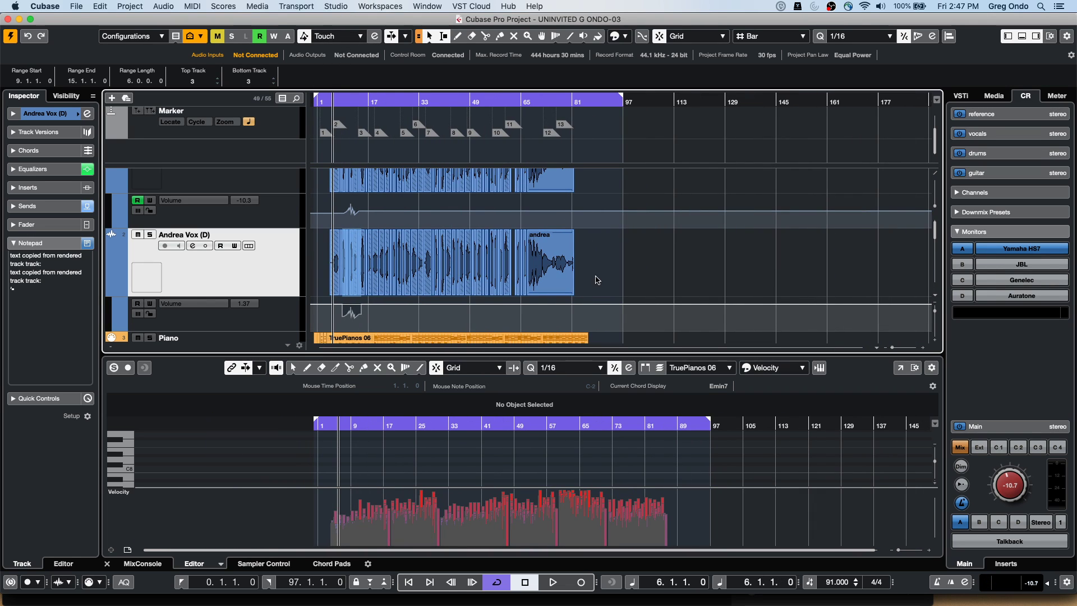
click(207, 251)
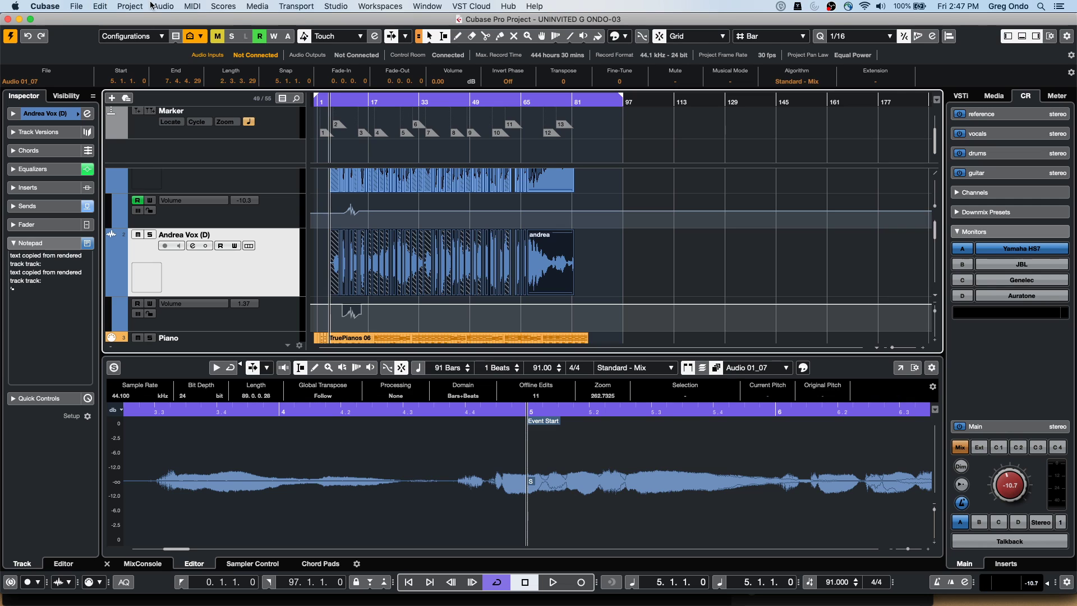
click(163, 6)
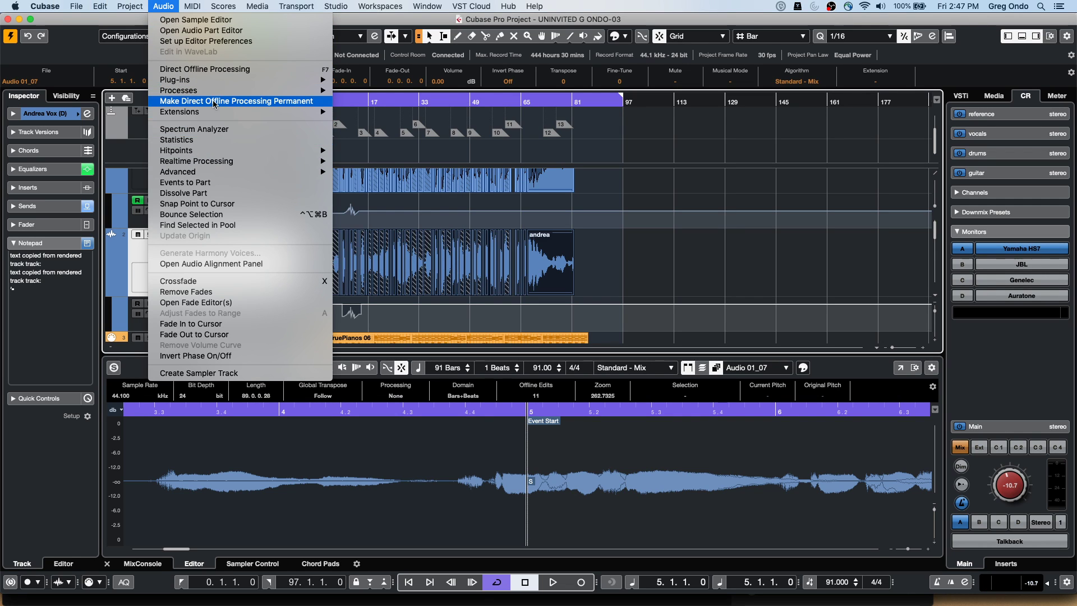
mouse_move(209, 94)
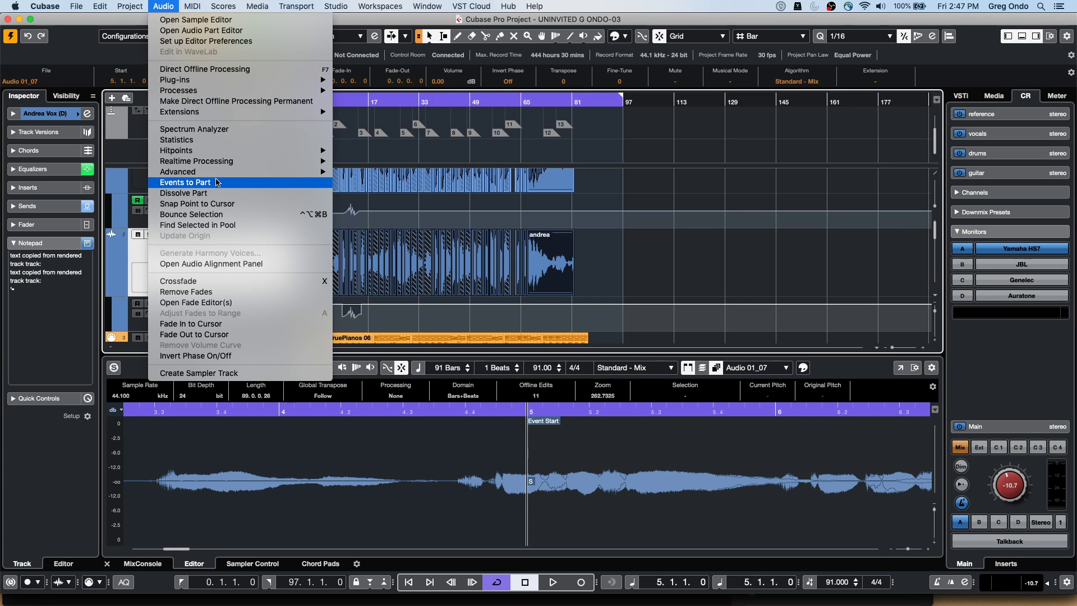
click(223, 214)
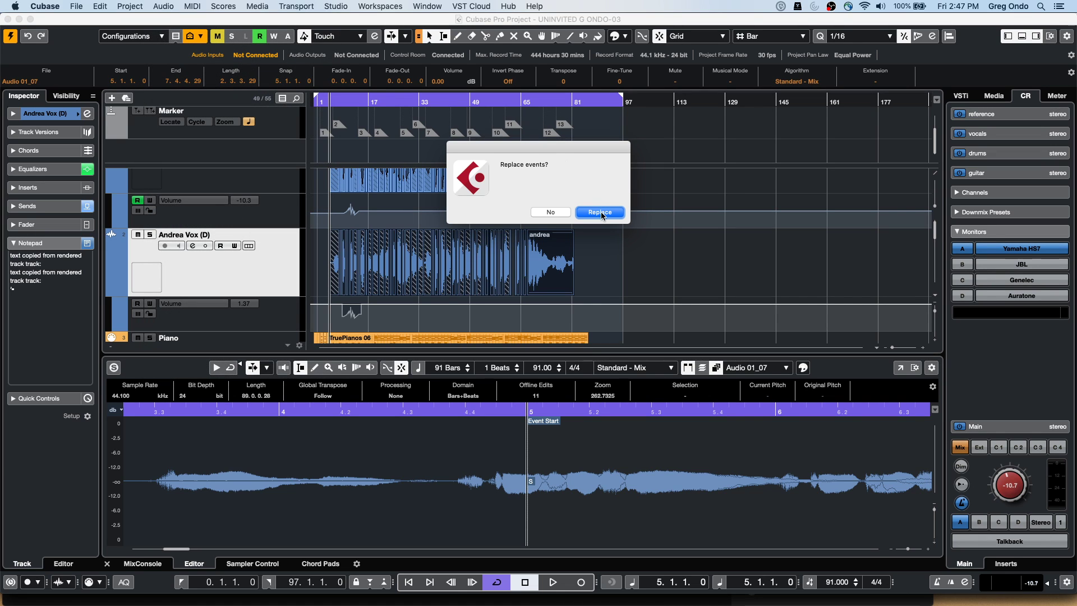
click(597, 211)
click(414, 279)
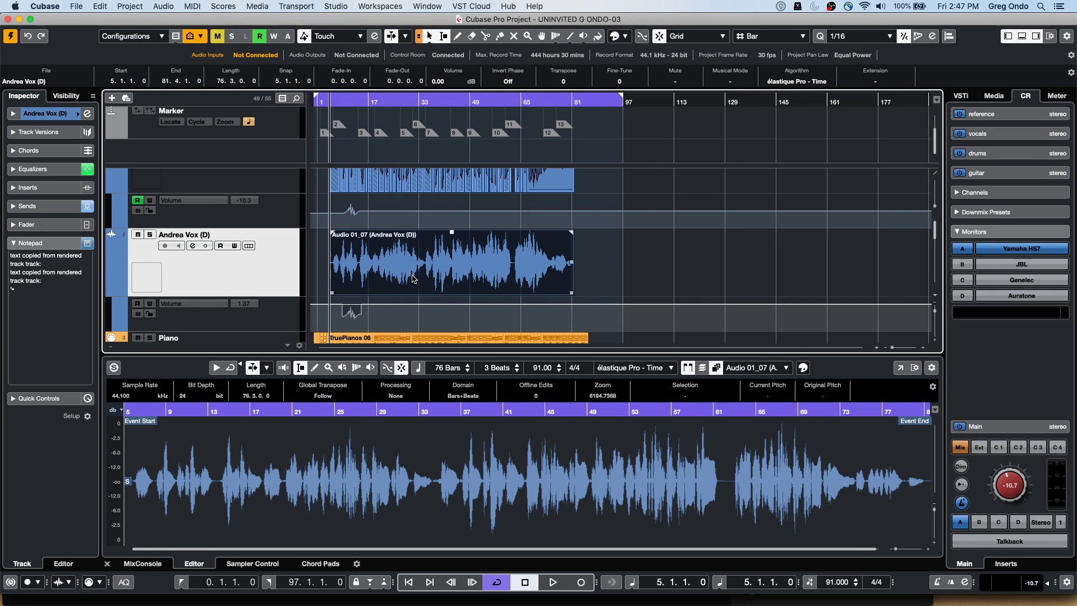
Open Audio 01_07 in a separate Sample Editor window and analyse it with VariAudio
double_click(414, 279)
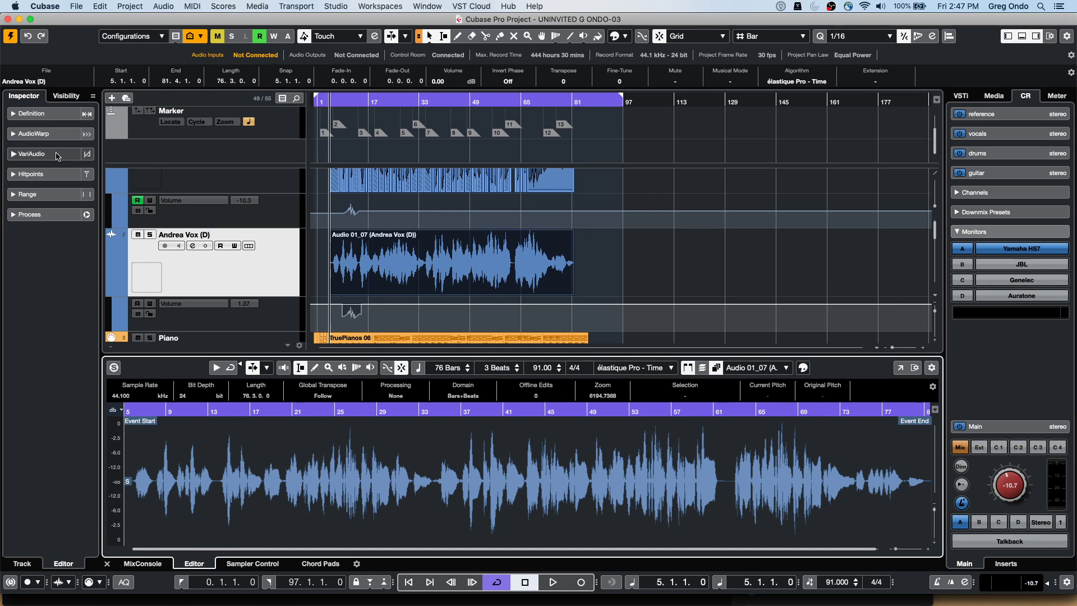
click(900, 367)
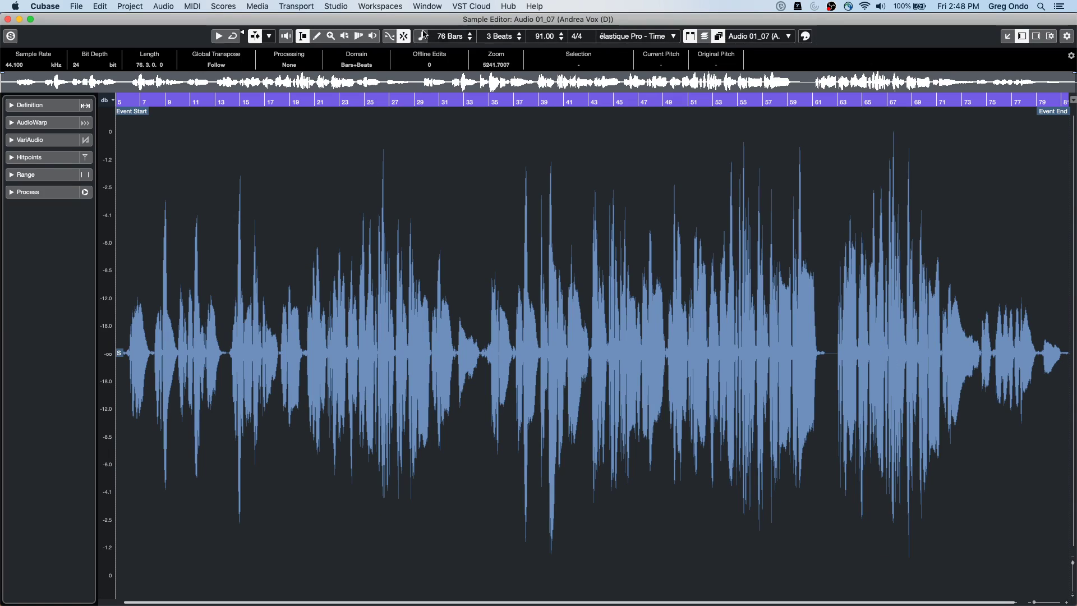
click(84, 139)
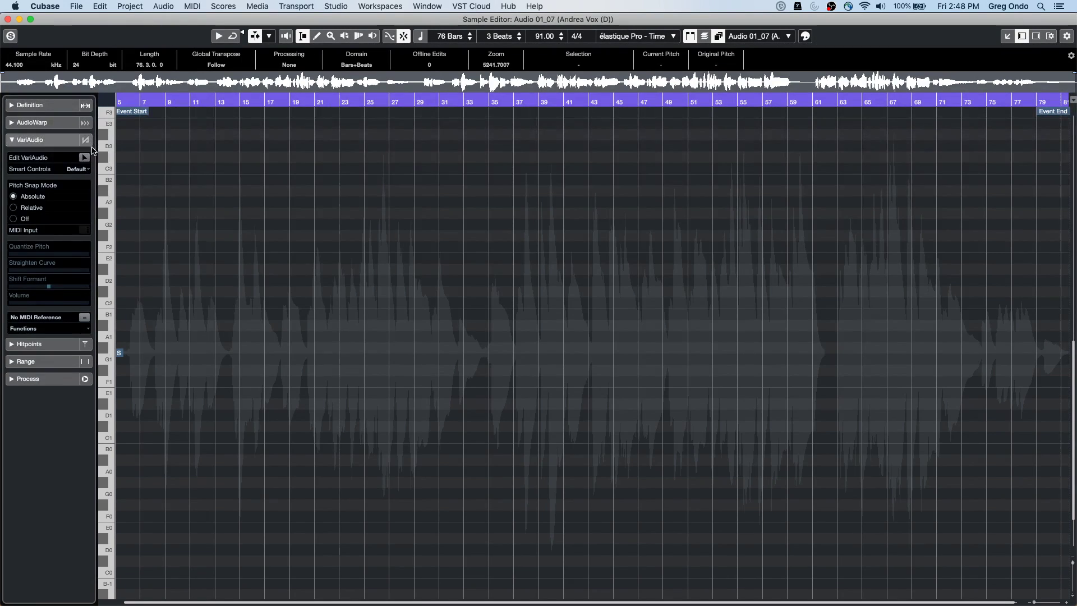
click(85, 159)
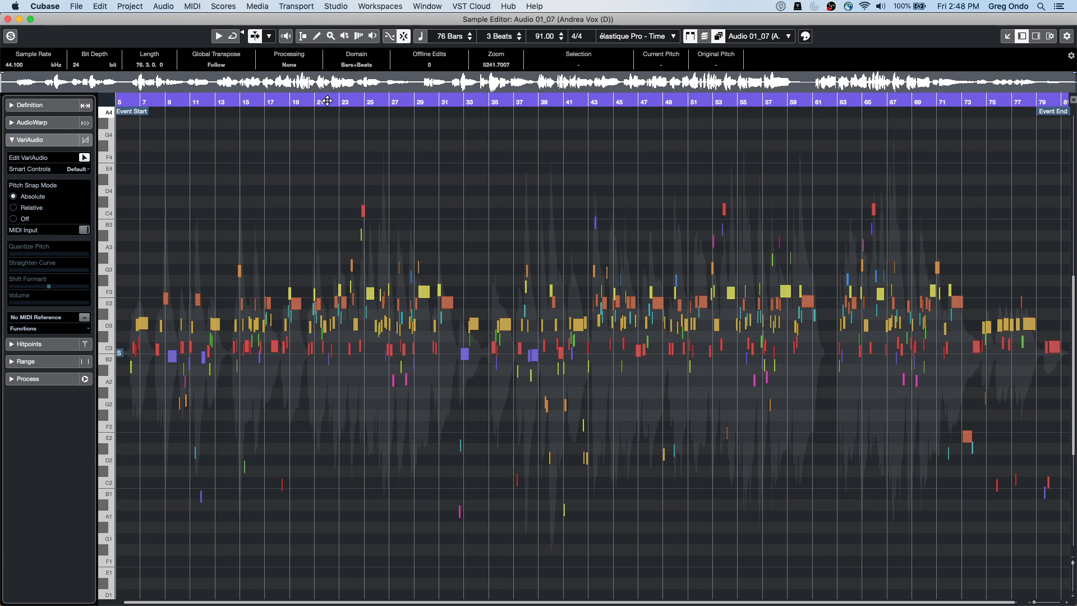
Zoom to bars 21–24, colour segments by Chord Track, and shorten the note before bar 23
drag(326, 102, 319, 147)
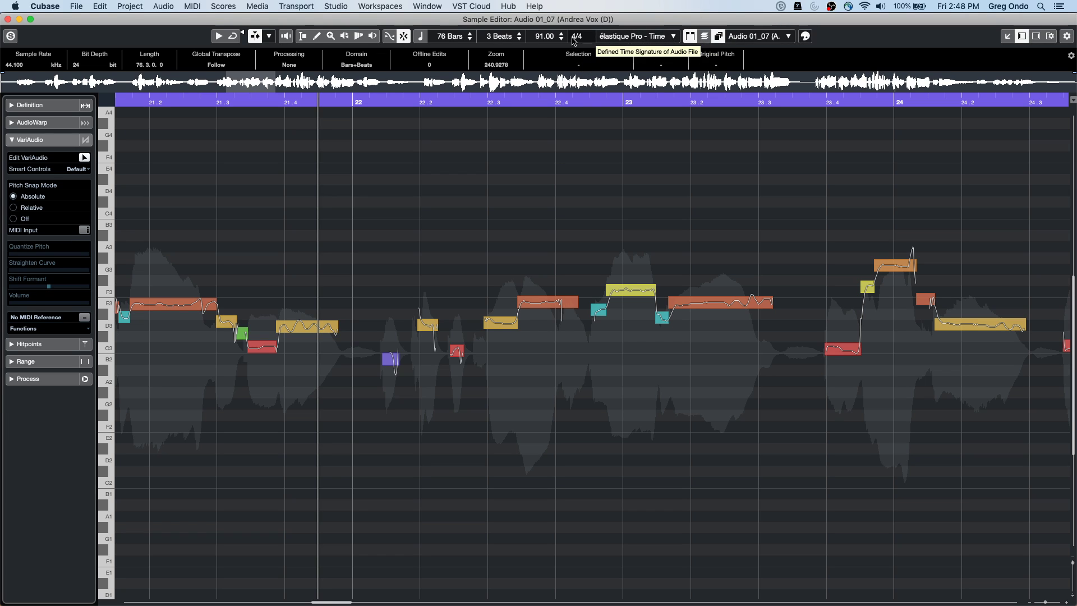
click(806, 37)
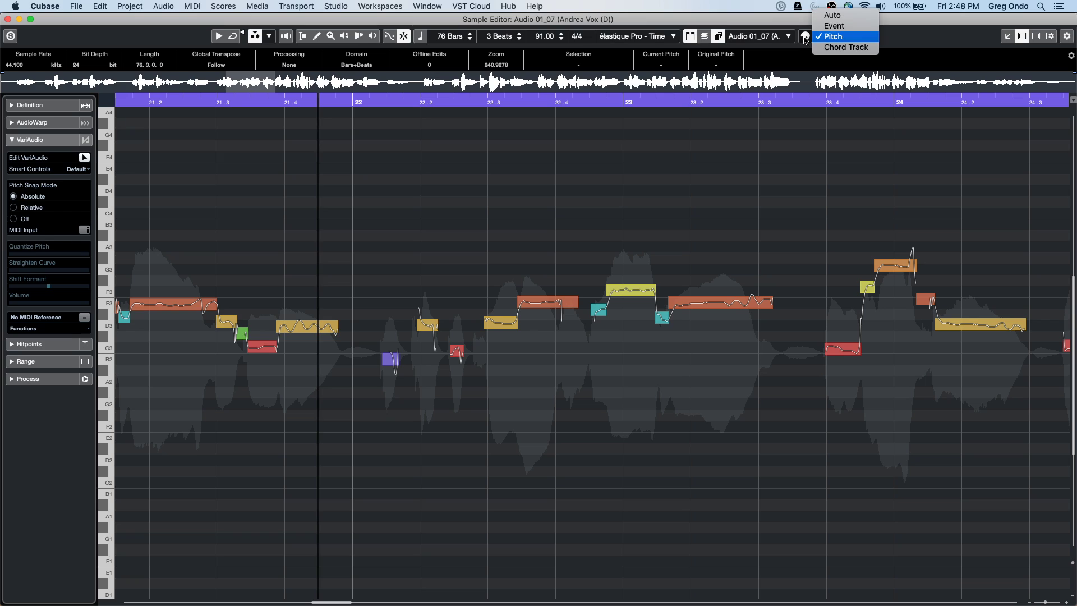
click(853, 49)
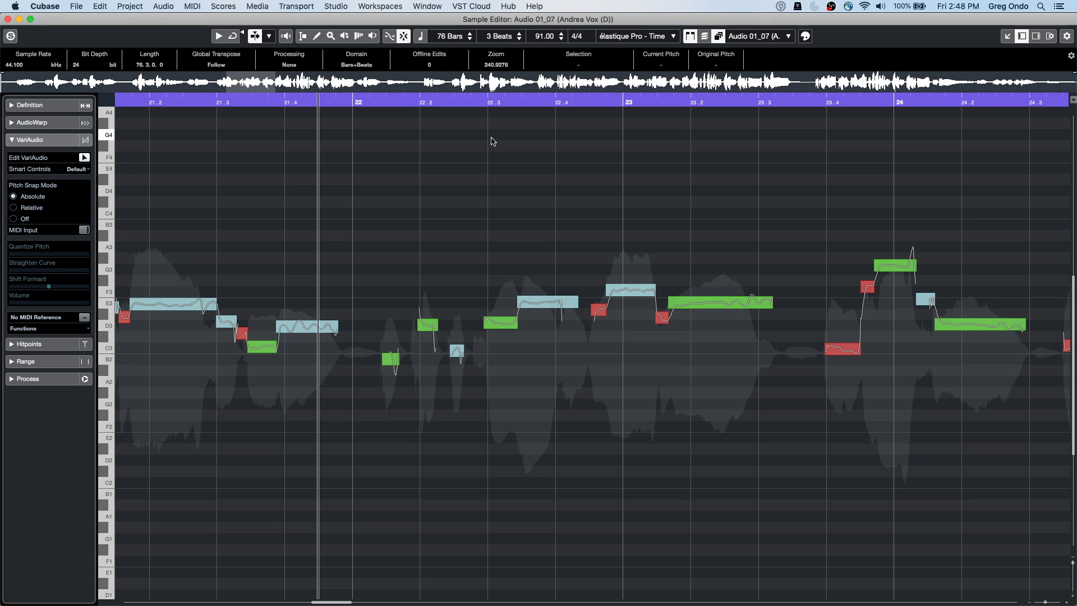
drag(574, 303, 553, 303)
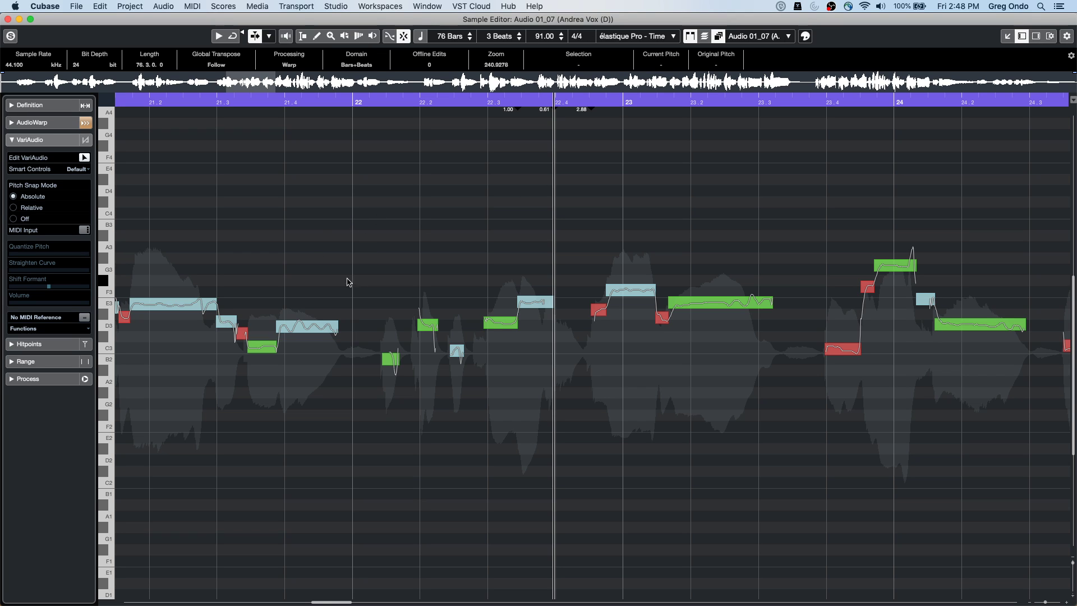
click(101, 7)
mouse_move(48, 6)
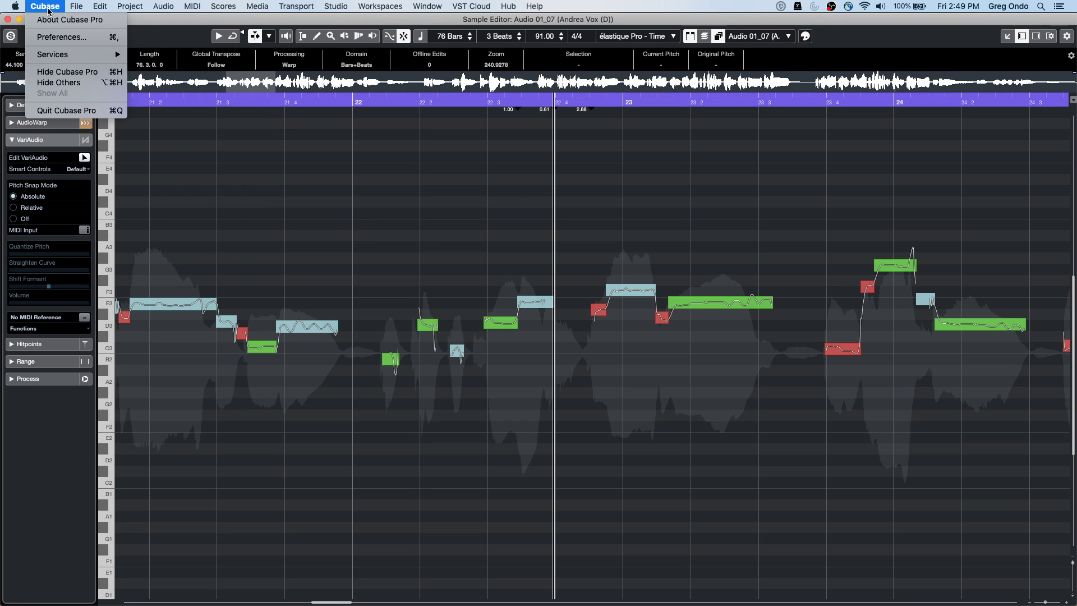
Open Preferences at User Interface > Custom Colors and expand the editor and project background entries
click(59, 38)
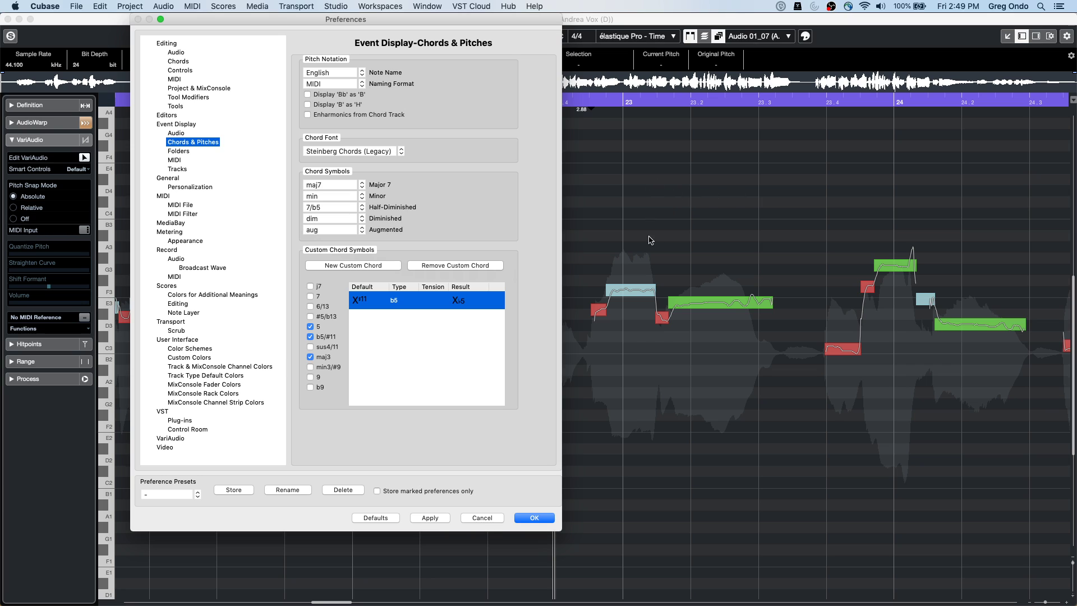
drag(304, 21, 601, 56)
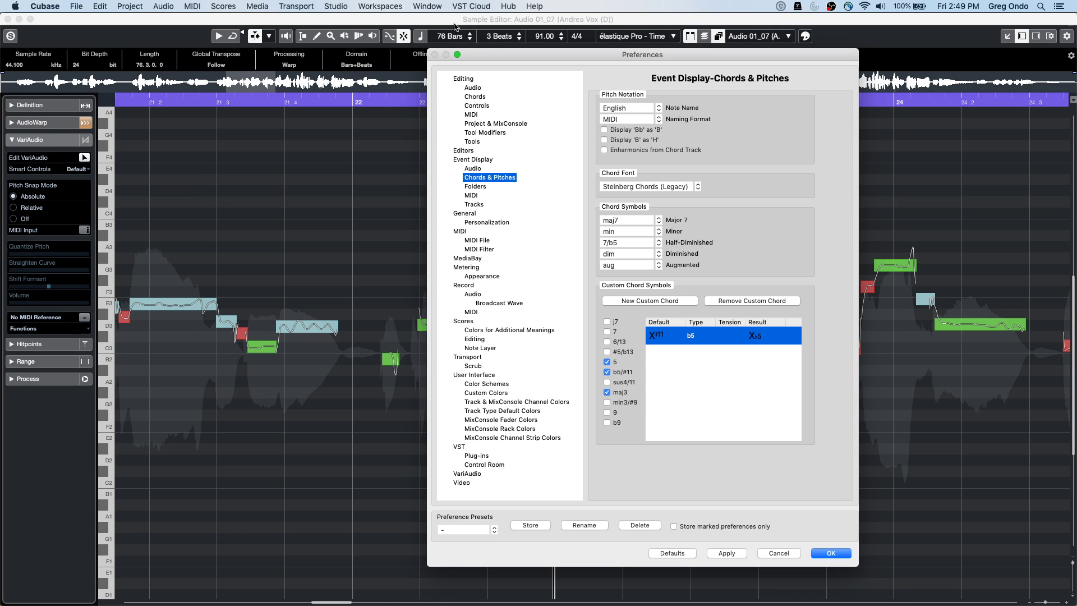
drag(482, 56, 247, 57)
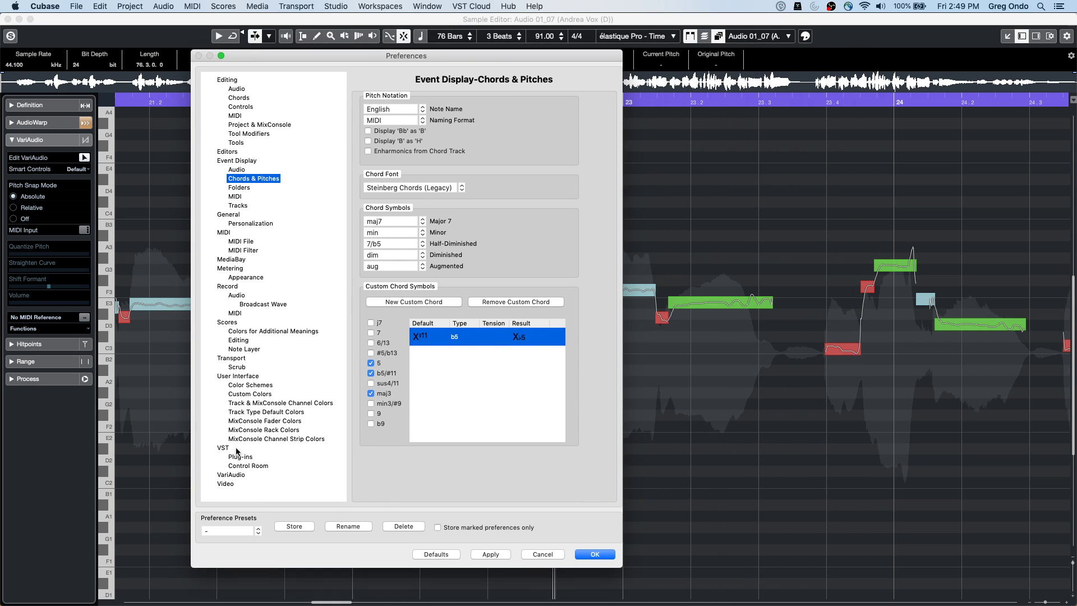
click(254, 370)
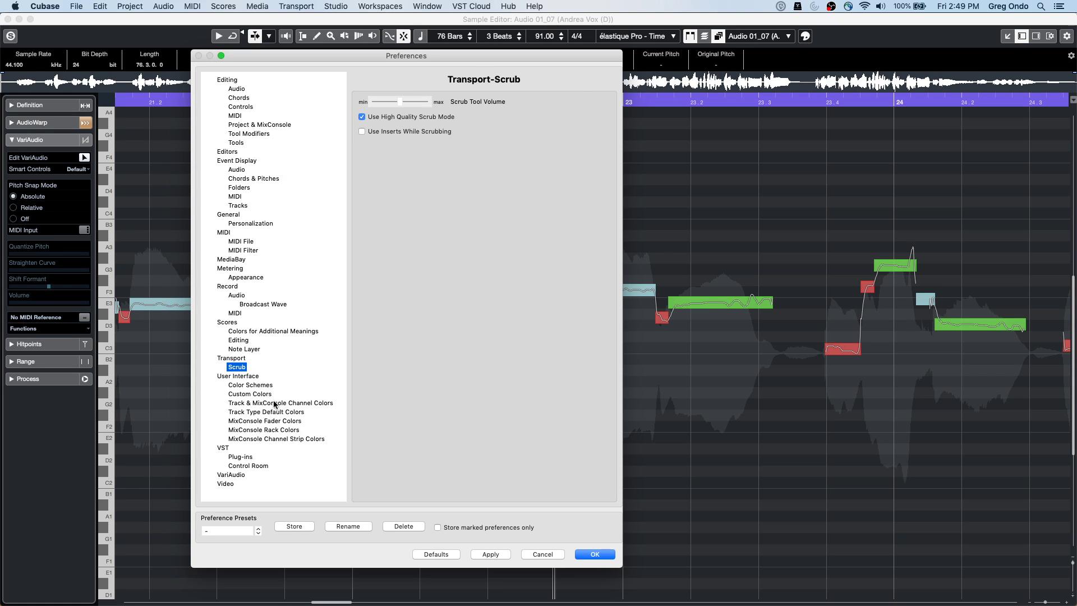
click(250, 394)
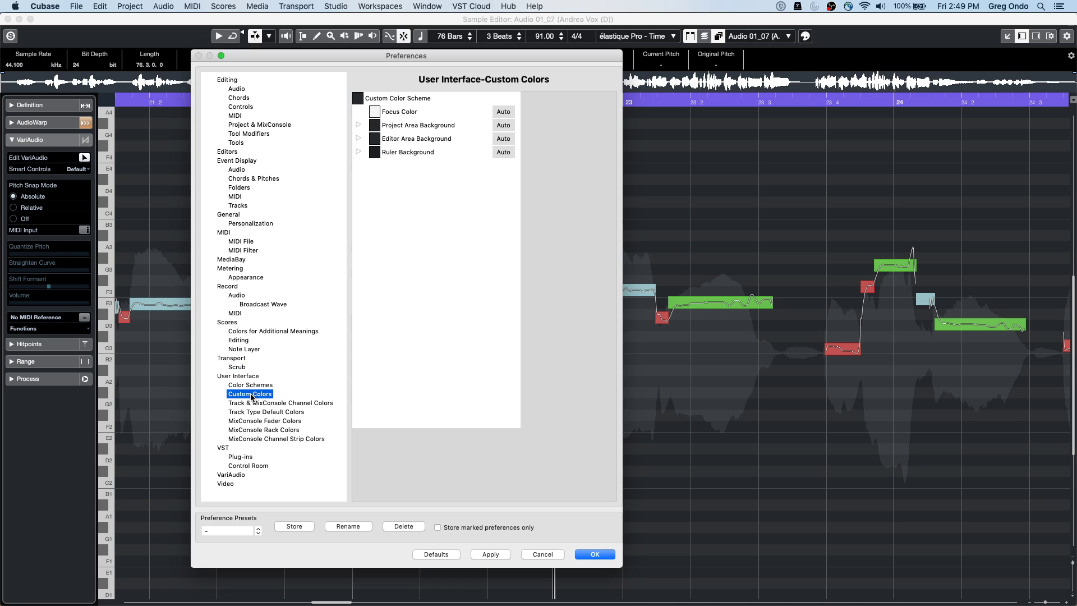
click(358, 139)
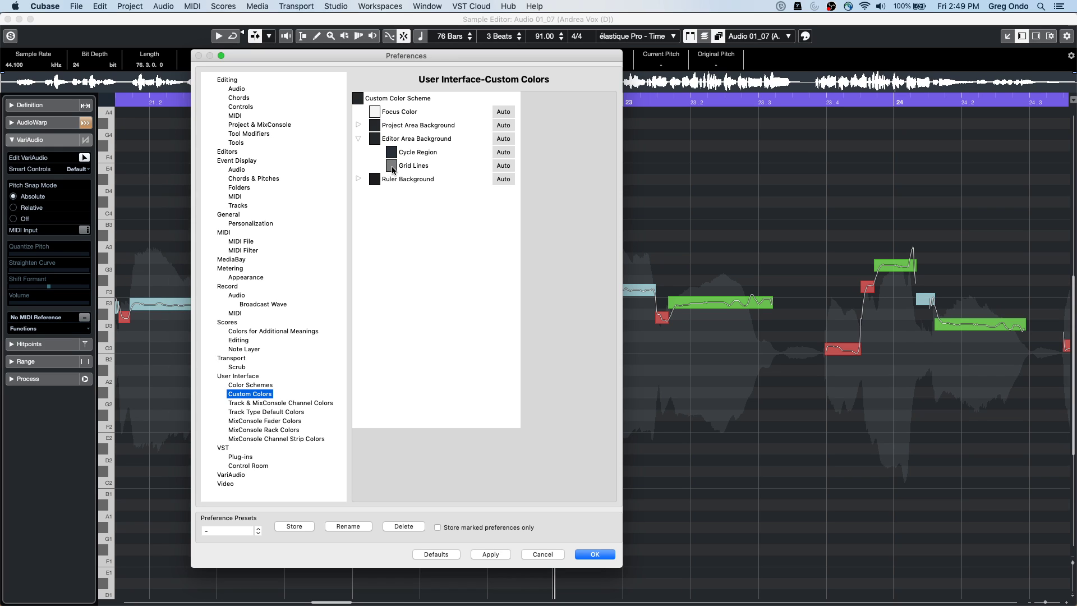
click(358, 125)
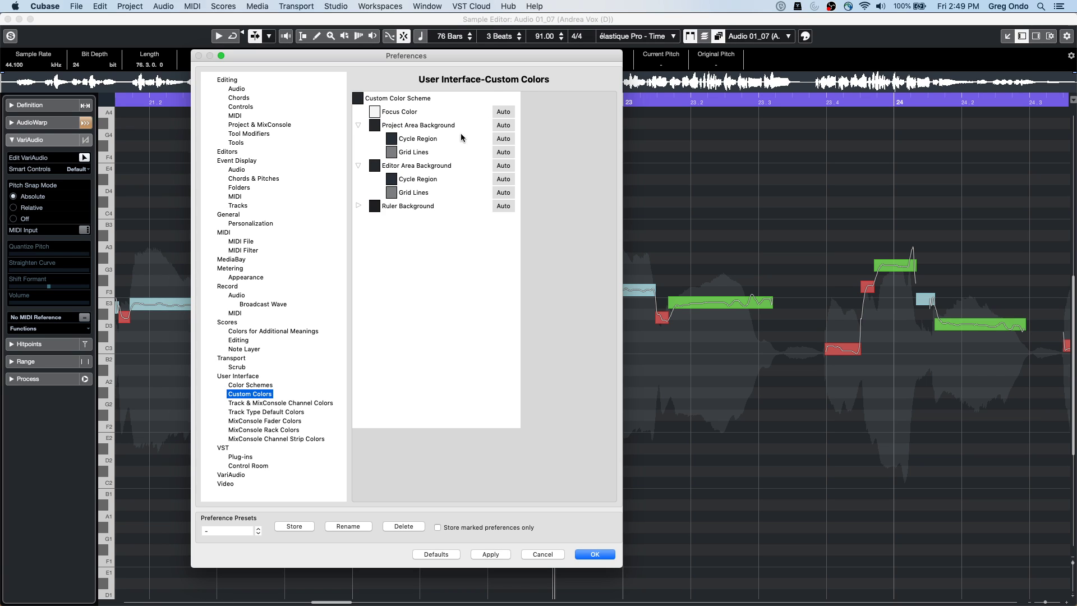
Set the Editor Area Background to light blue and check it in the Sample Editor
click(375, 165)
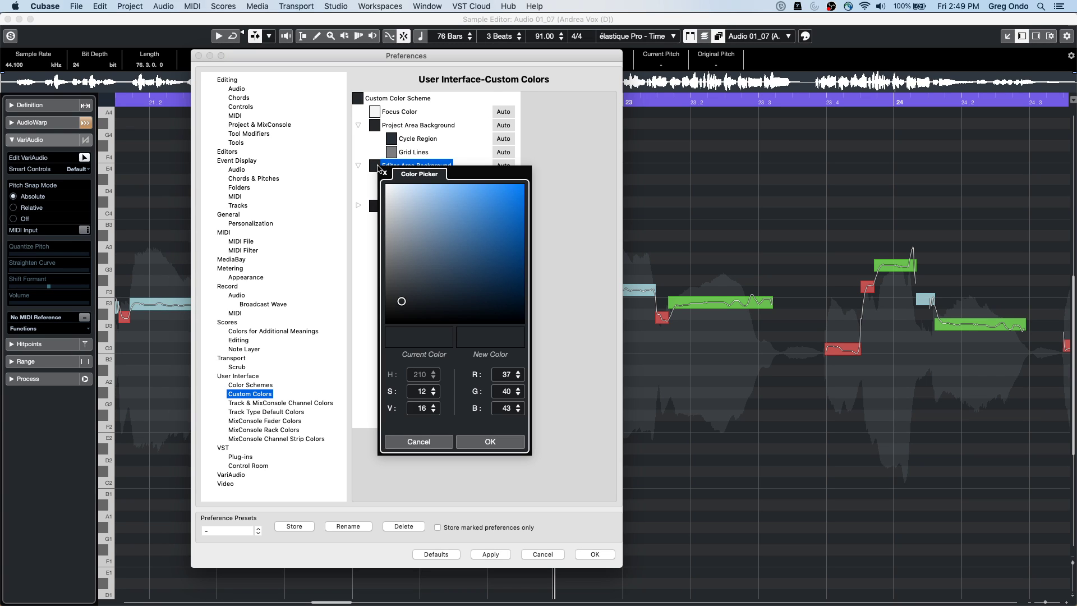
mouse_move(401, 301)
mouse_down()
mouse_move(413, 206)
mouse_move(405, 197)
mouse_up()
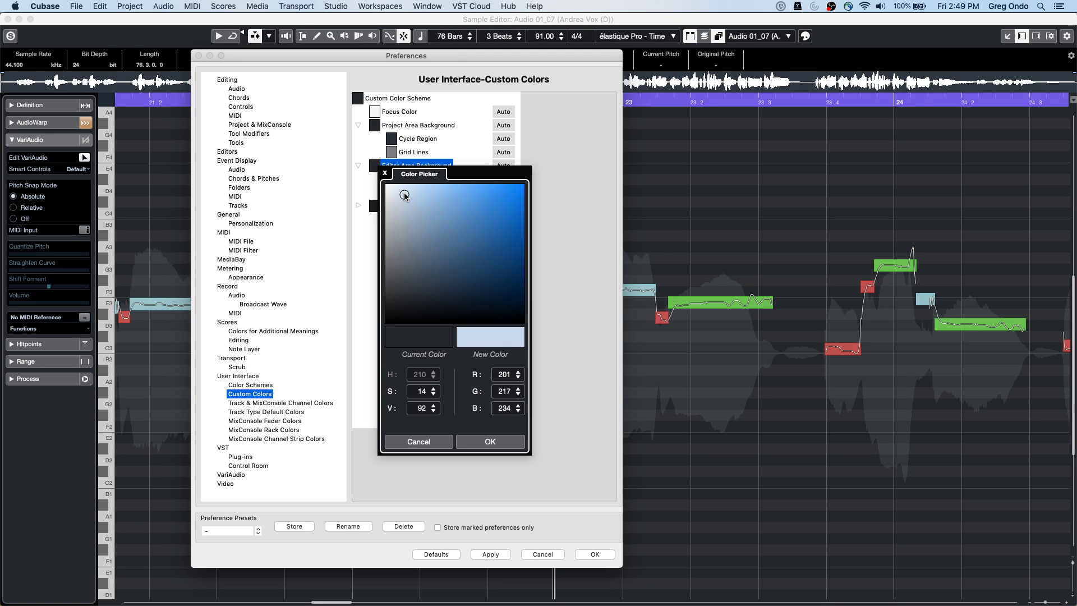
click(487, 441)
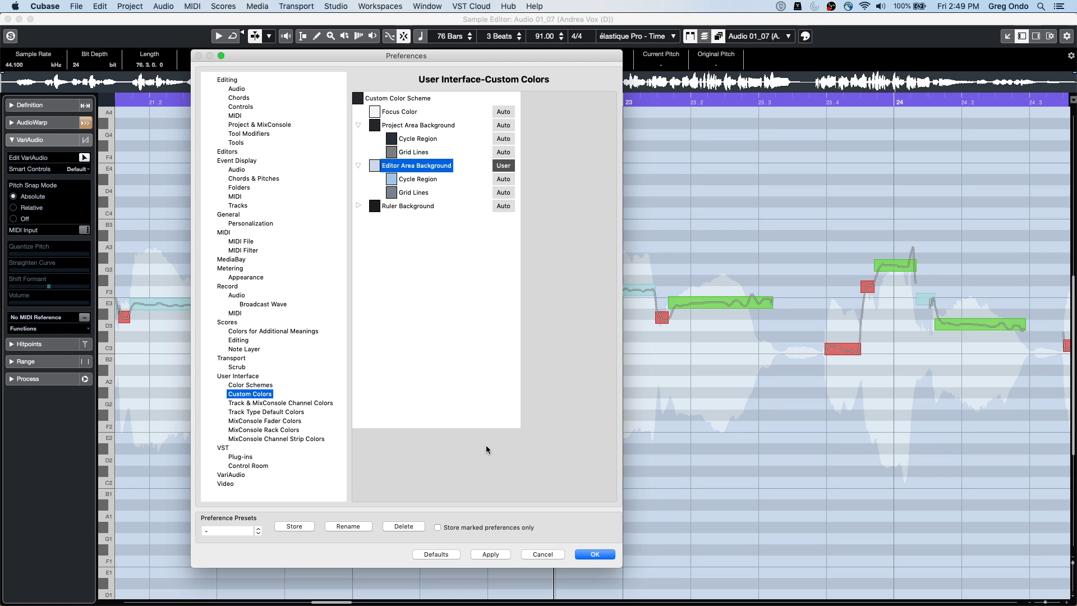
drag(309, 55, 621, 63)
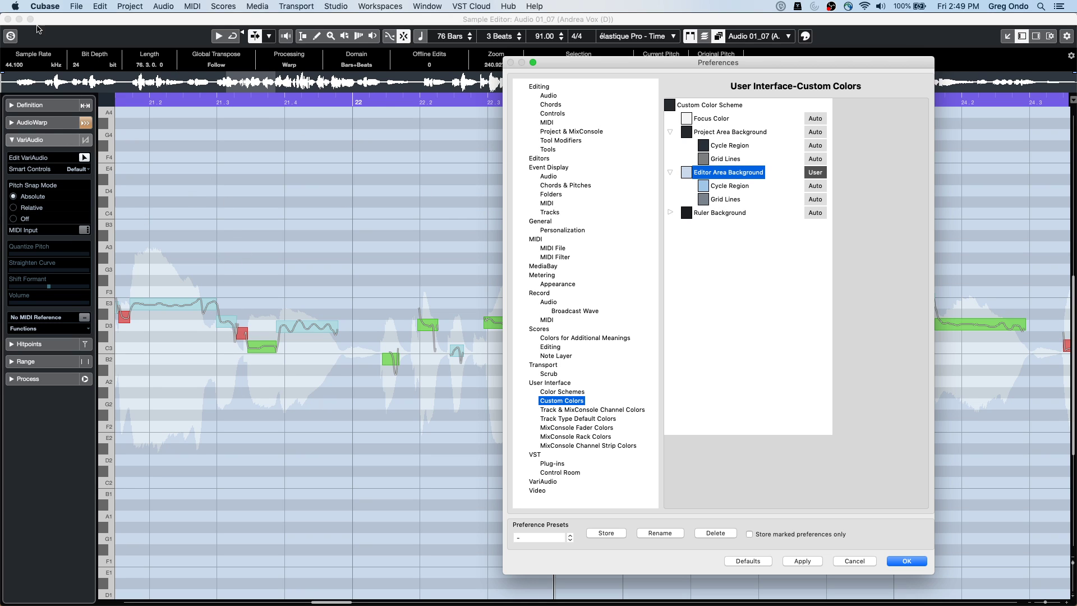
click(77, 6)
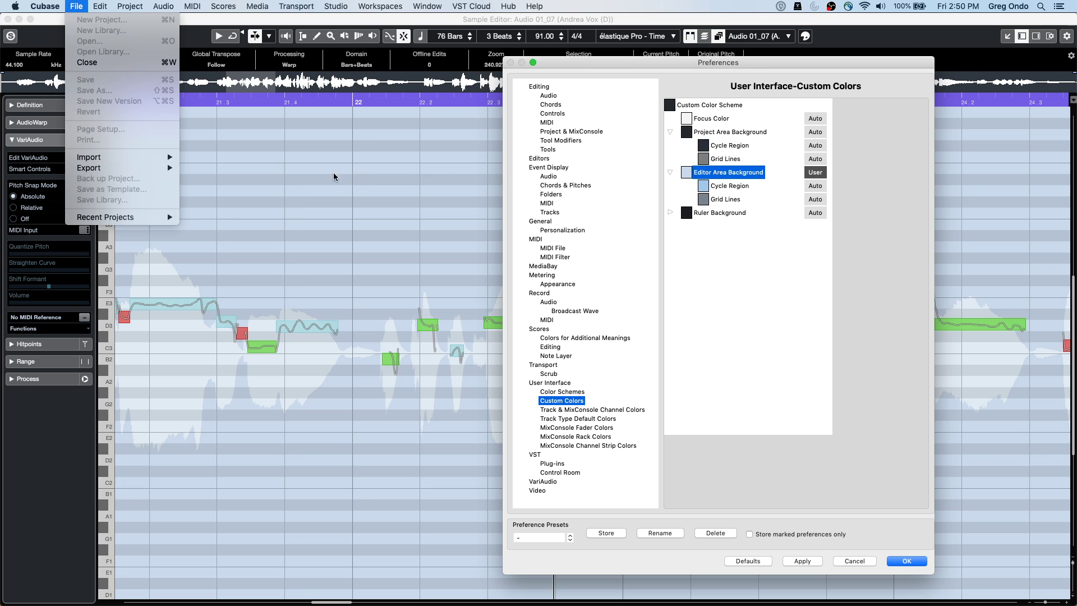
click(141, 249)
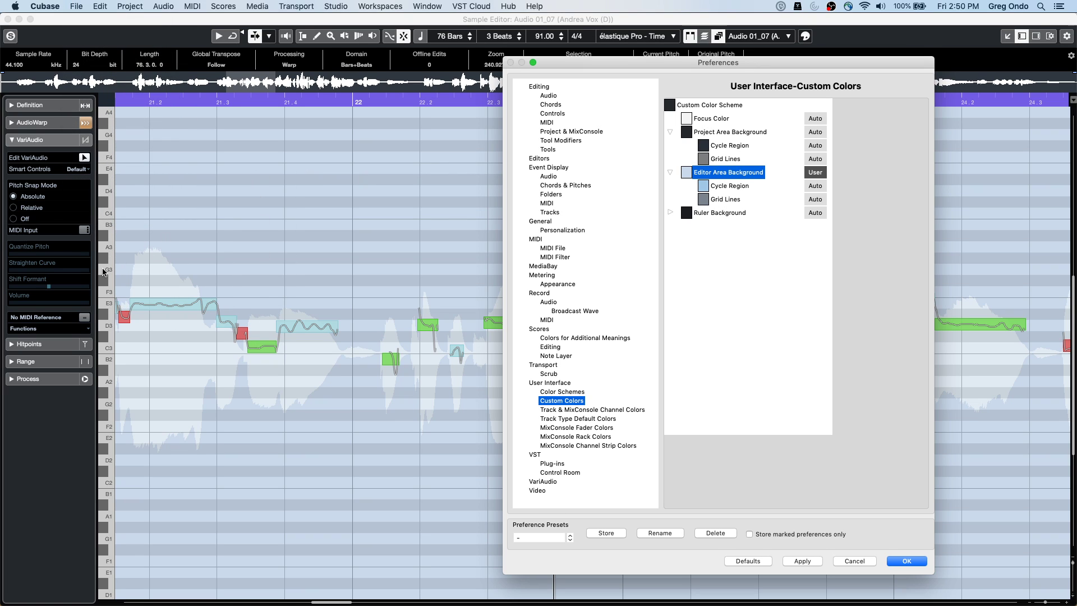
click(75, 7)
click(443, 243)
Lighten the editor background further and apply, then restore default colours and close Preferences
click(686, 172)
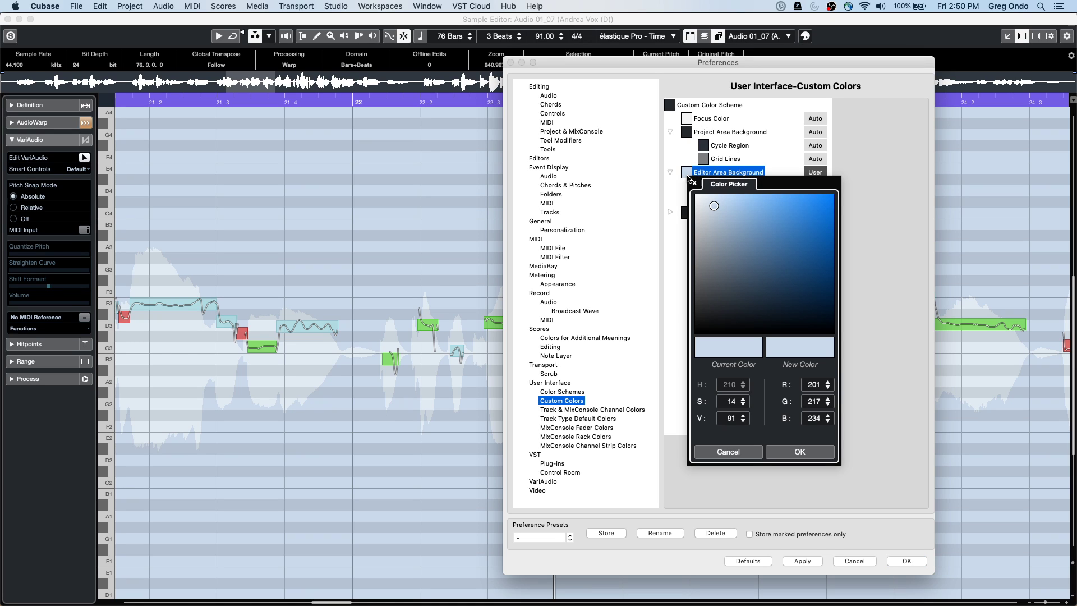
mouse_move(714, 207)
mouse_down()
mouse_move(709, 317)
mouse_move(703, 202)
mouse_up()
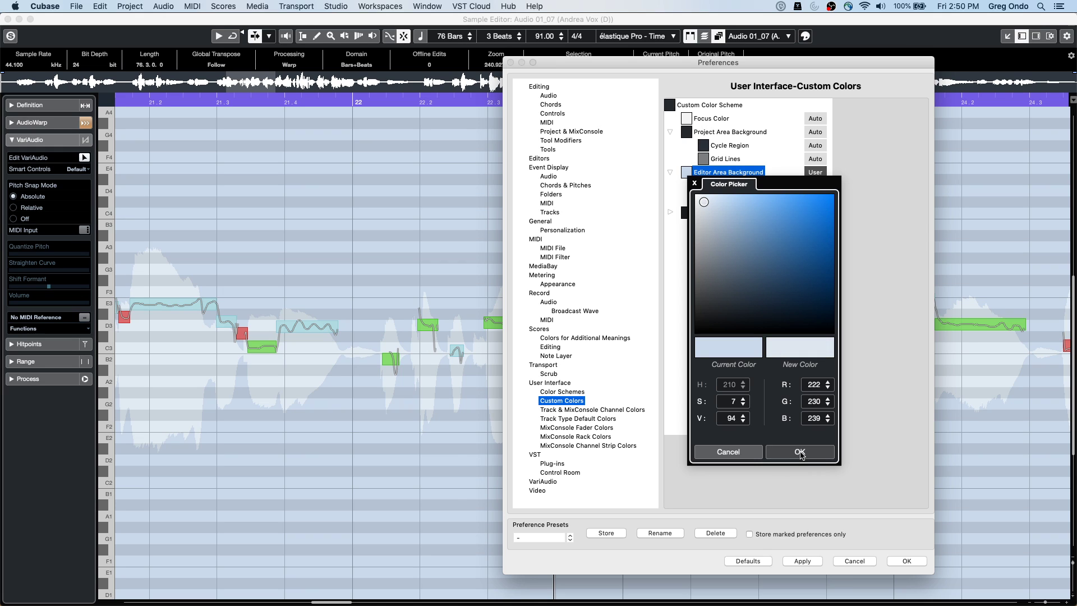
click(799, 452)
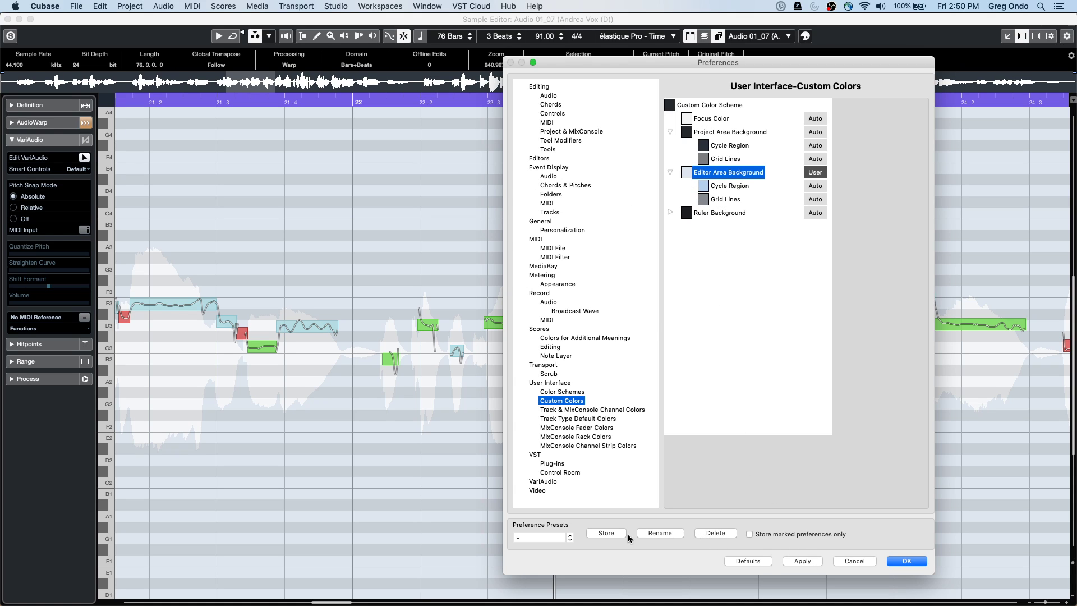
click(803, 561)
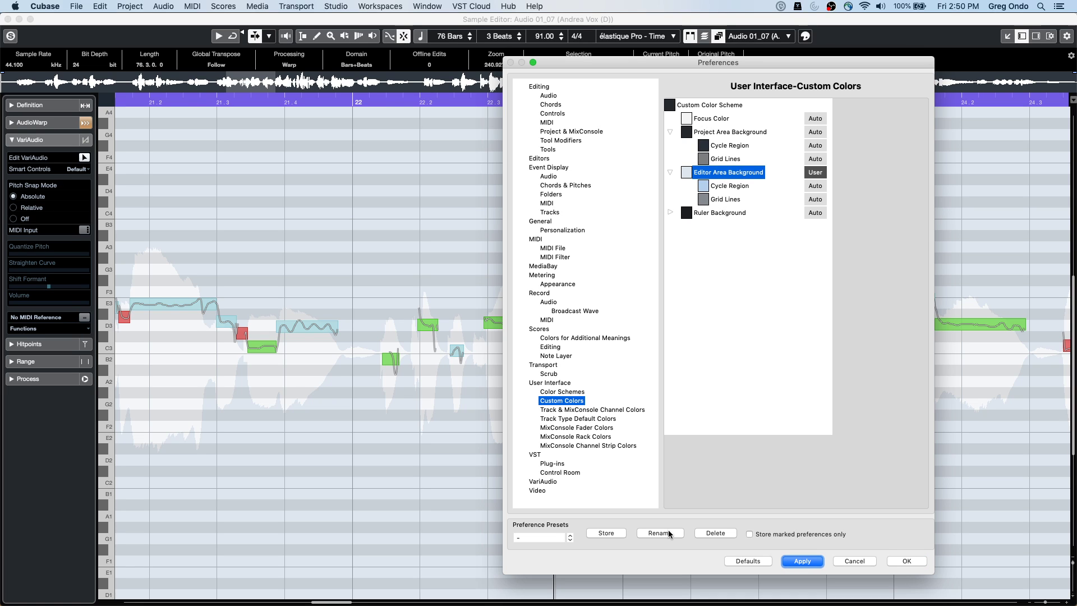
click(760, 560)
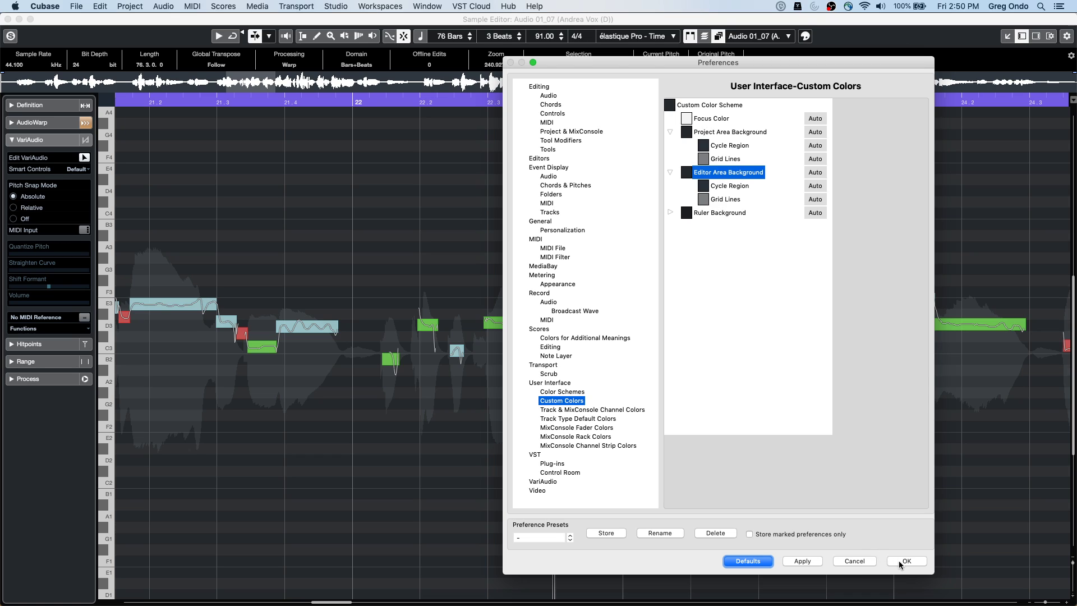
click(903, 561)
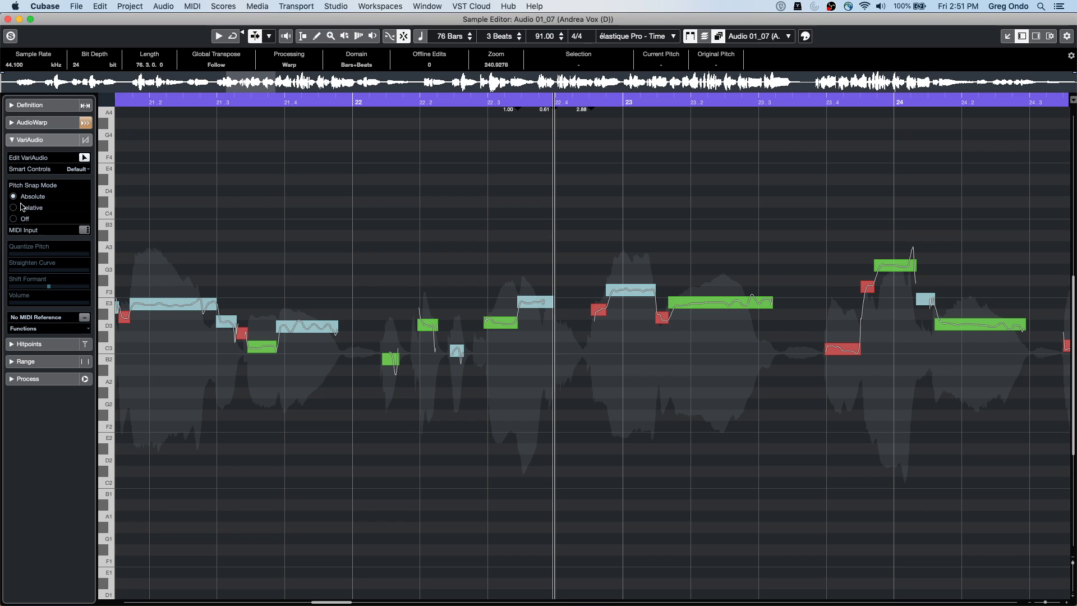
Close the standalone Sample Editor window
click(8, 19)
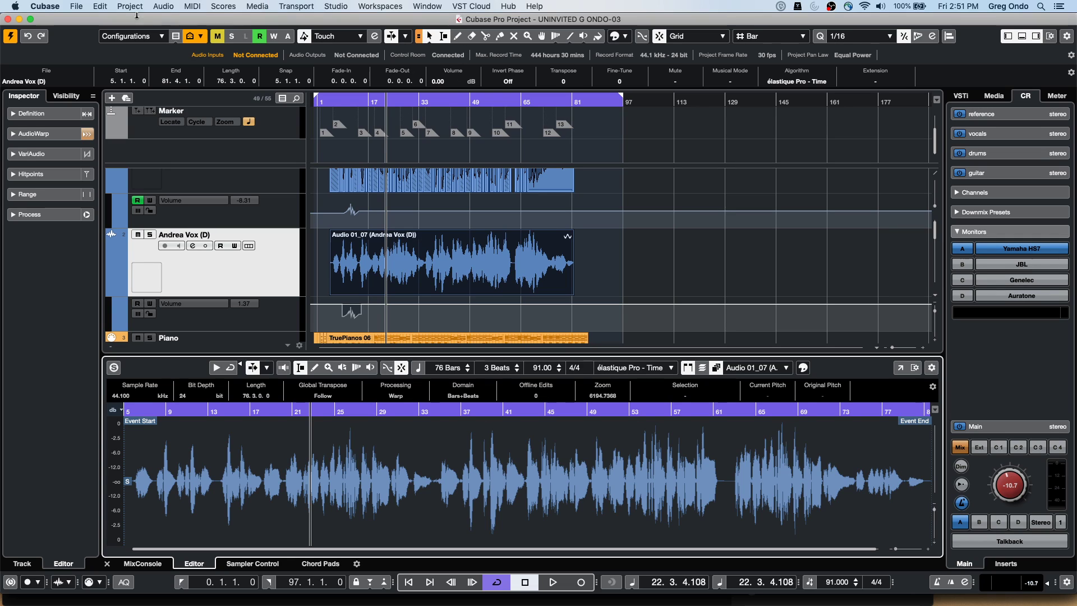
click(17, 6)
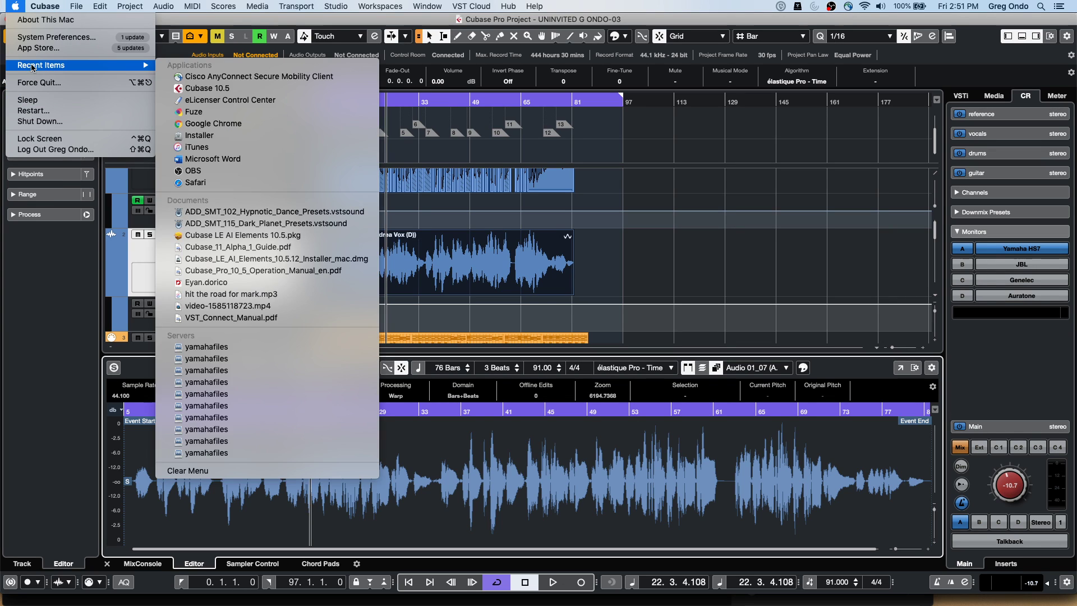
click(74, 35)
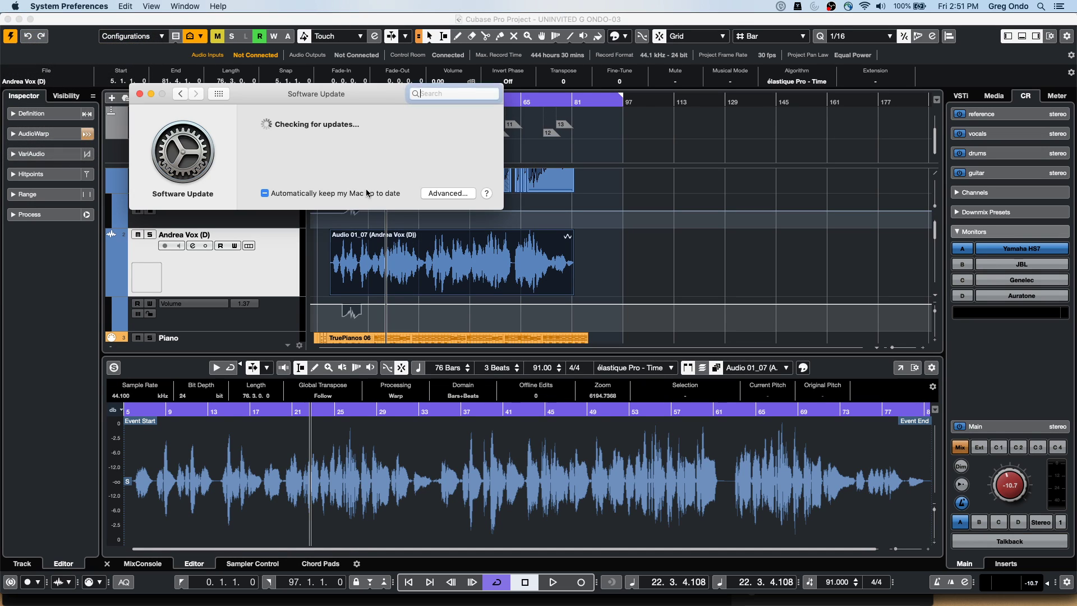
click(180, 94)
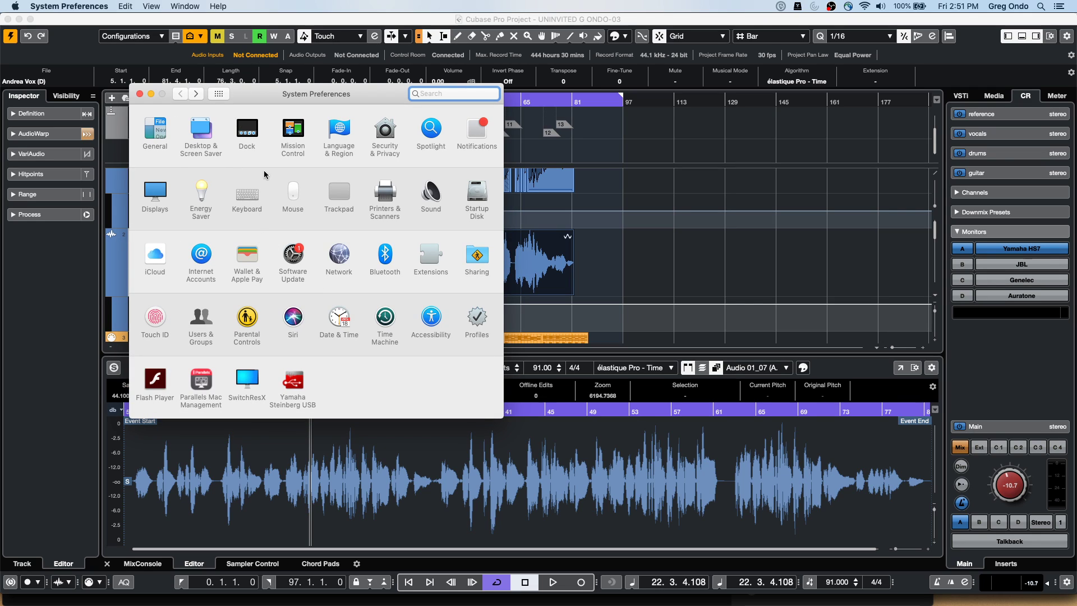
click(166, 190)
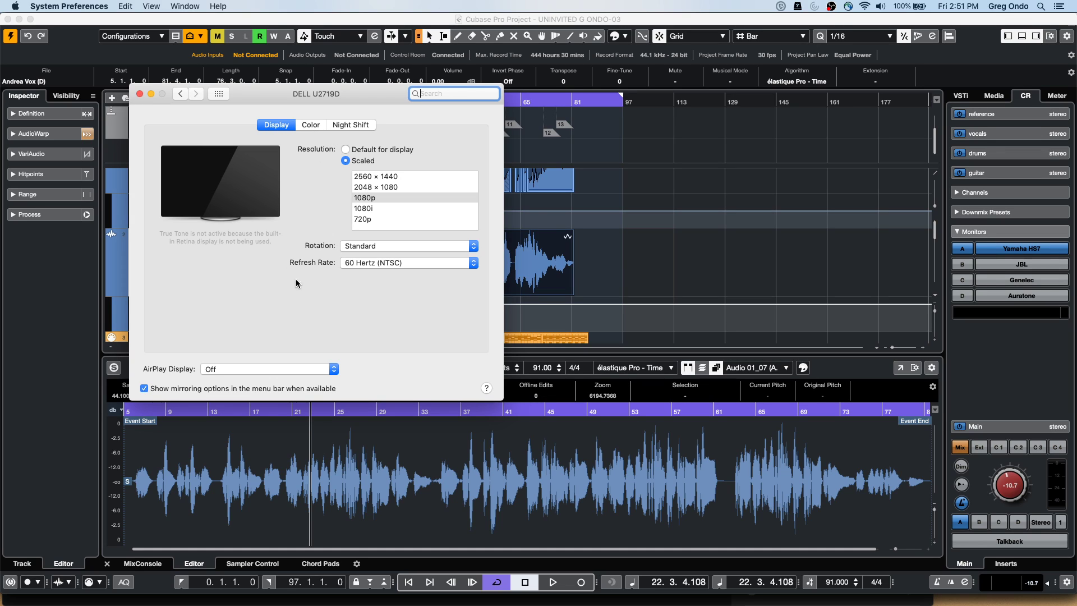
click(346, 150)
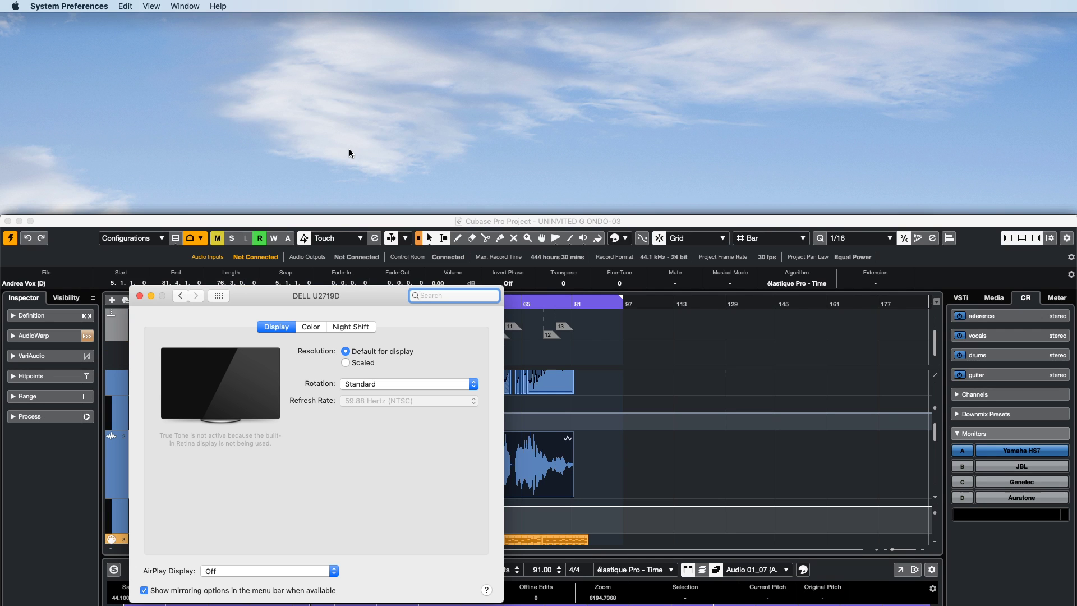
click(345, 362)
click(382, 399)
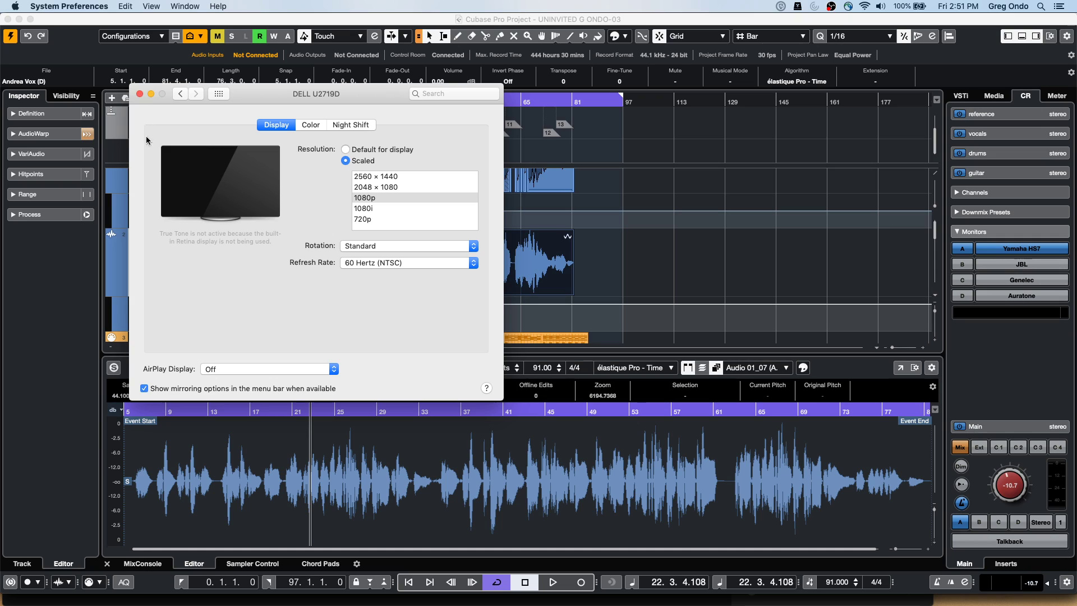
click(139, 94)
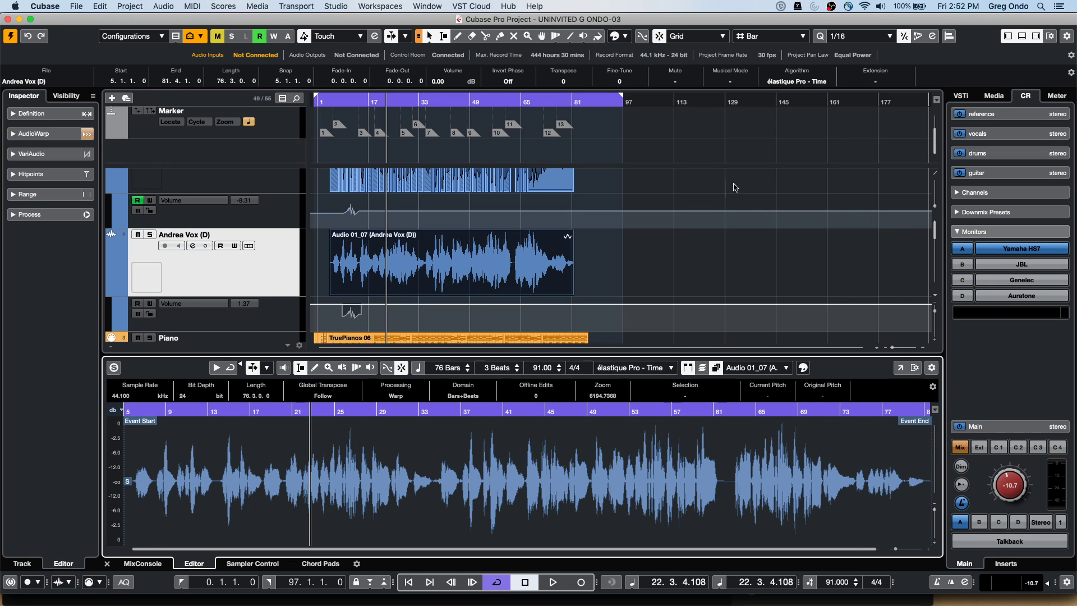
Open Studio > Audio Connections on the Control Room page
click(397, 9)
mouse_move(427, 5)
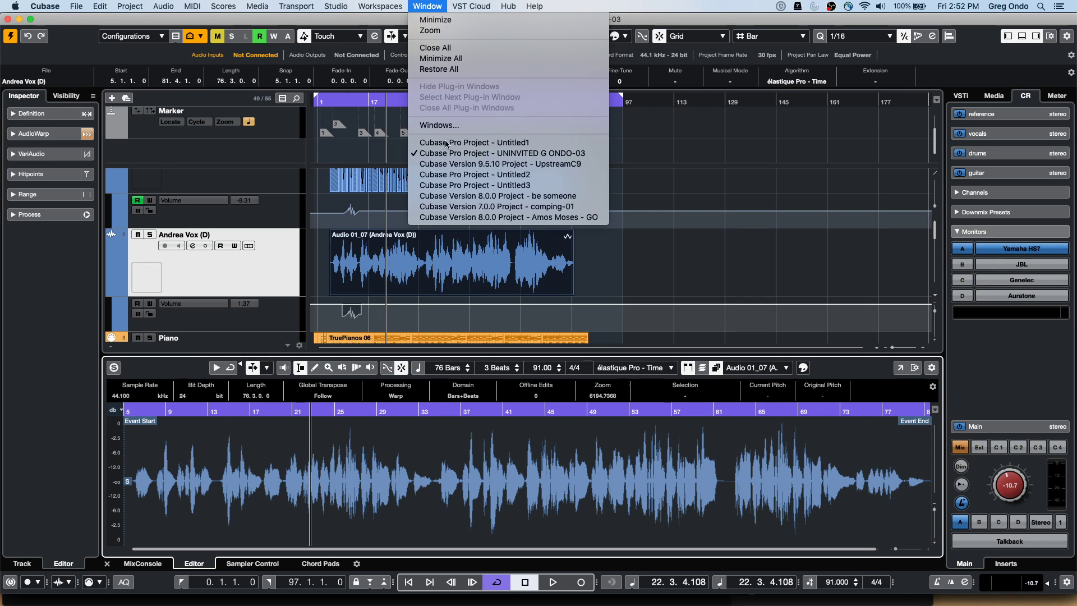
click(705, 168)
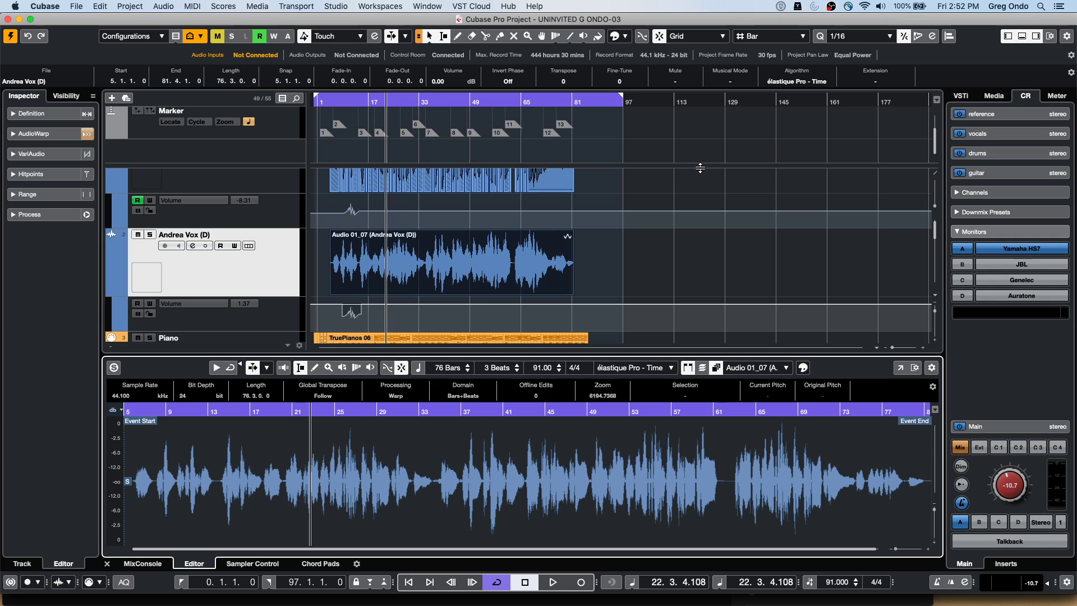
click(429, 7)
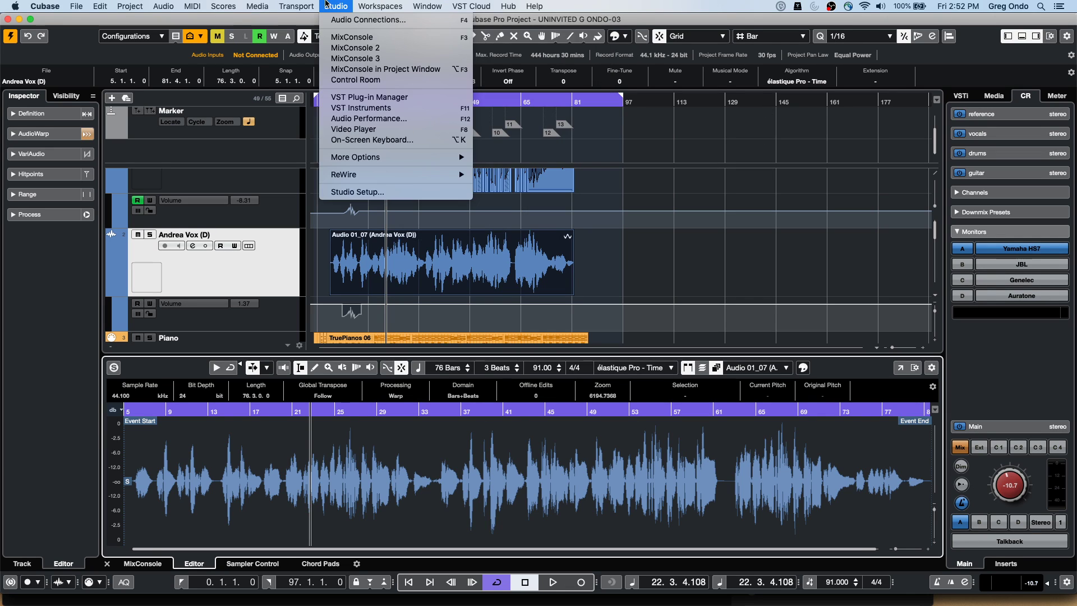
click(359, 20)
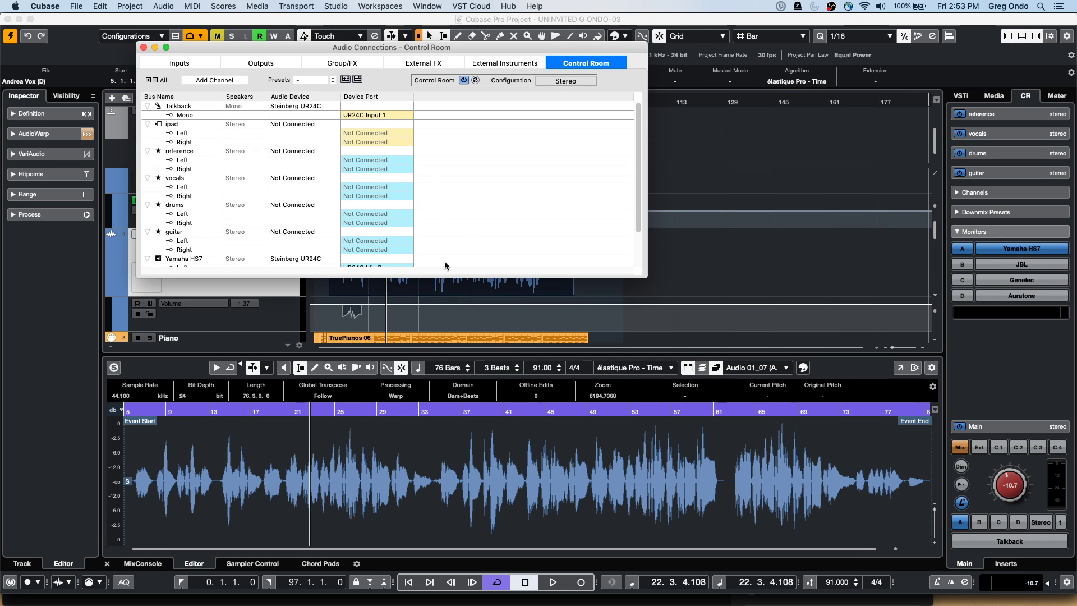
Remove the reference bus and the vocals cue bus from the Control Room
right_click(177, 151)
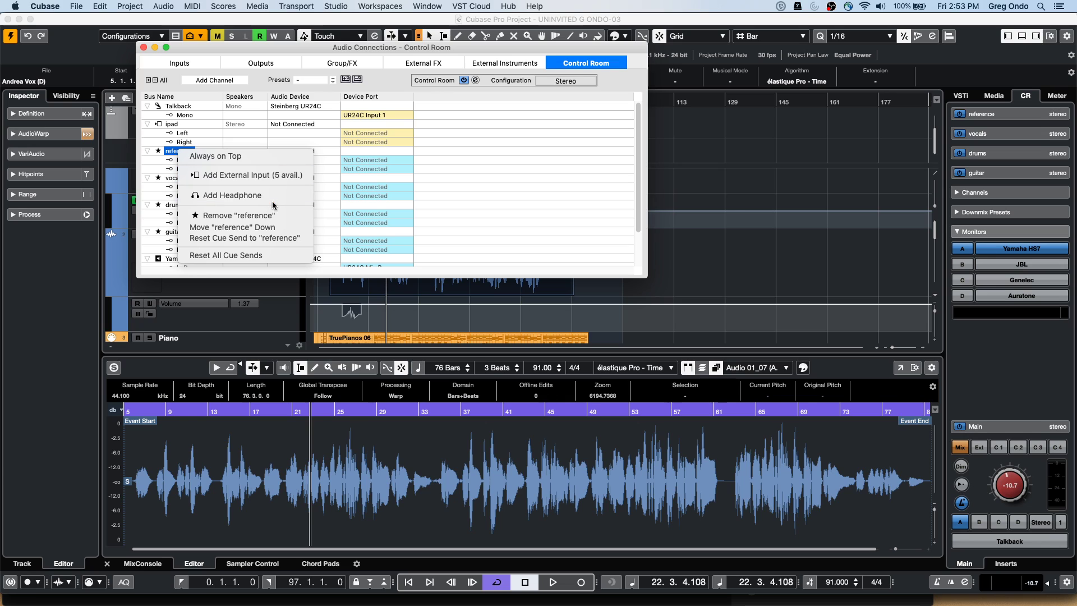
click(272, 214)
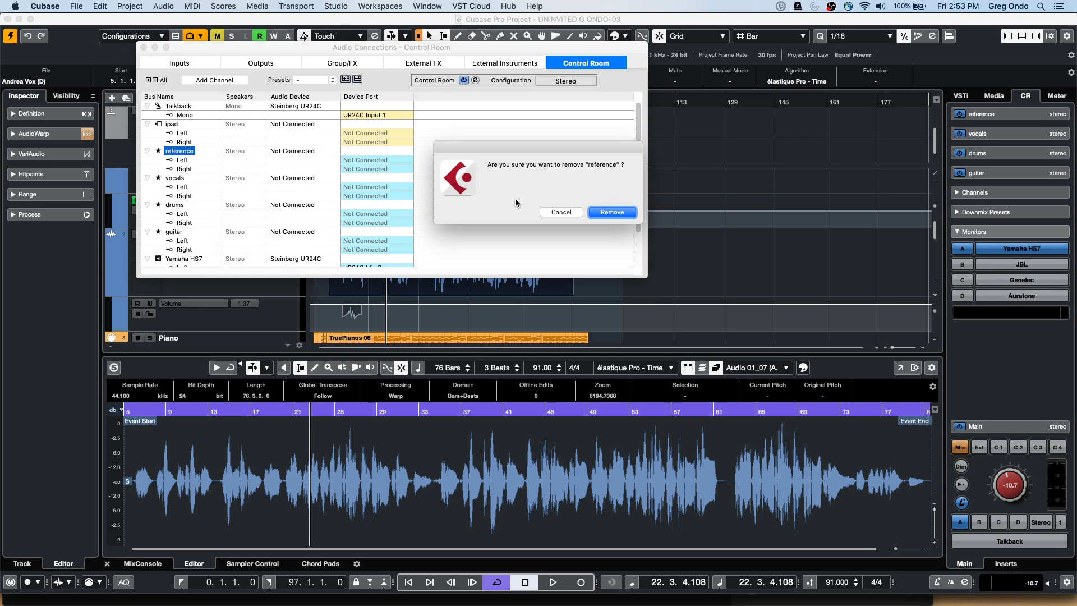
click(610, 214)
right_click(176, 151)
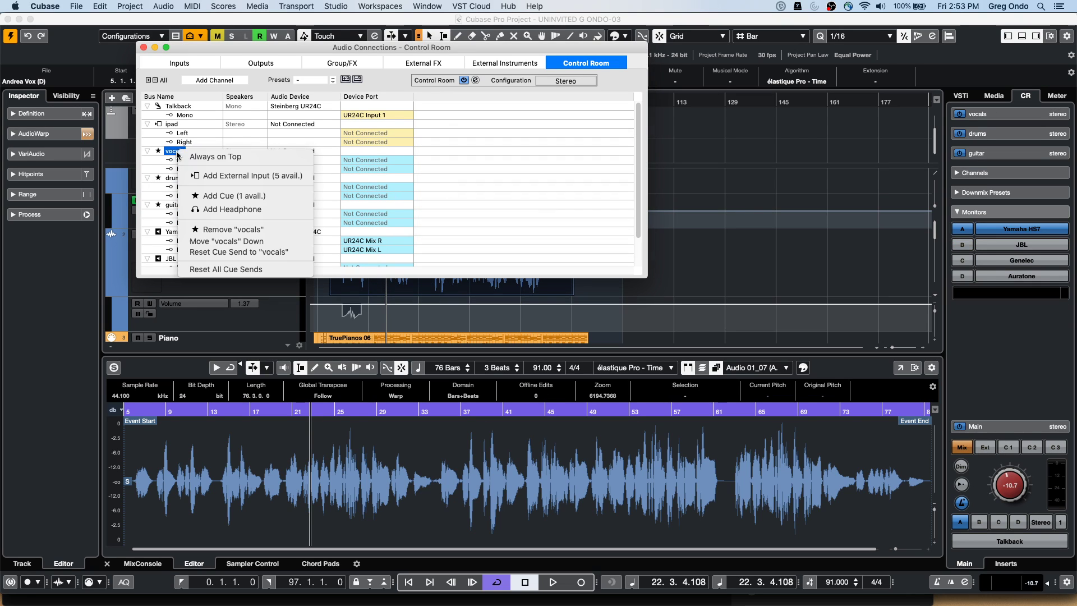
click(232, 229)
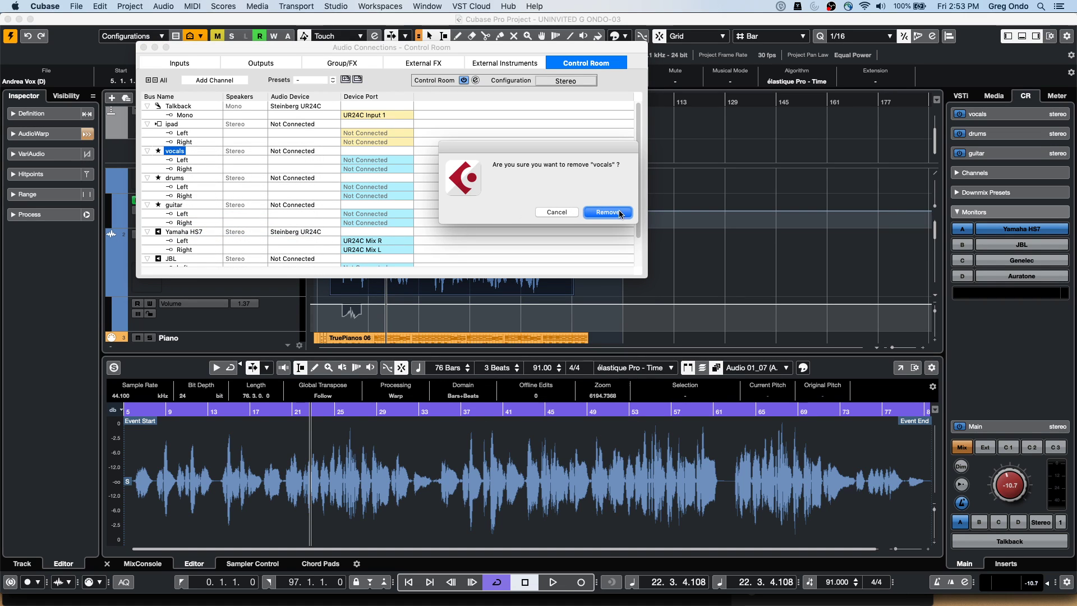
click(608, 212)
Remove the drums and guitar cue buses, then close Audio Connections
right_click(176, 151)
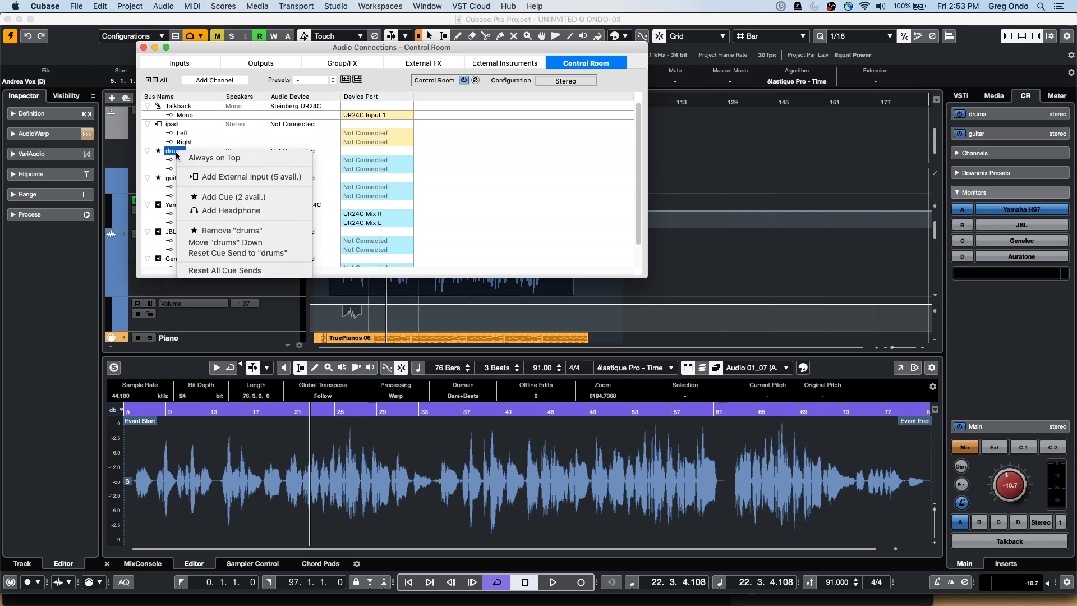
click(231, 230)
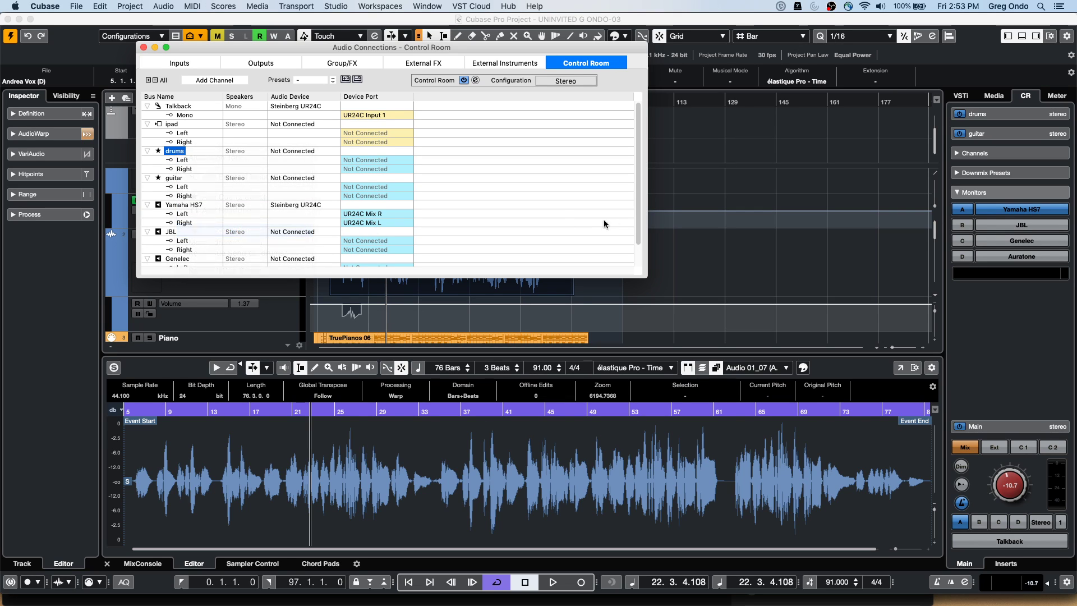
click(608, 213)
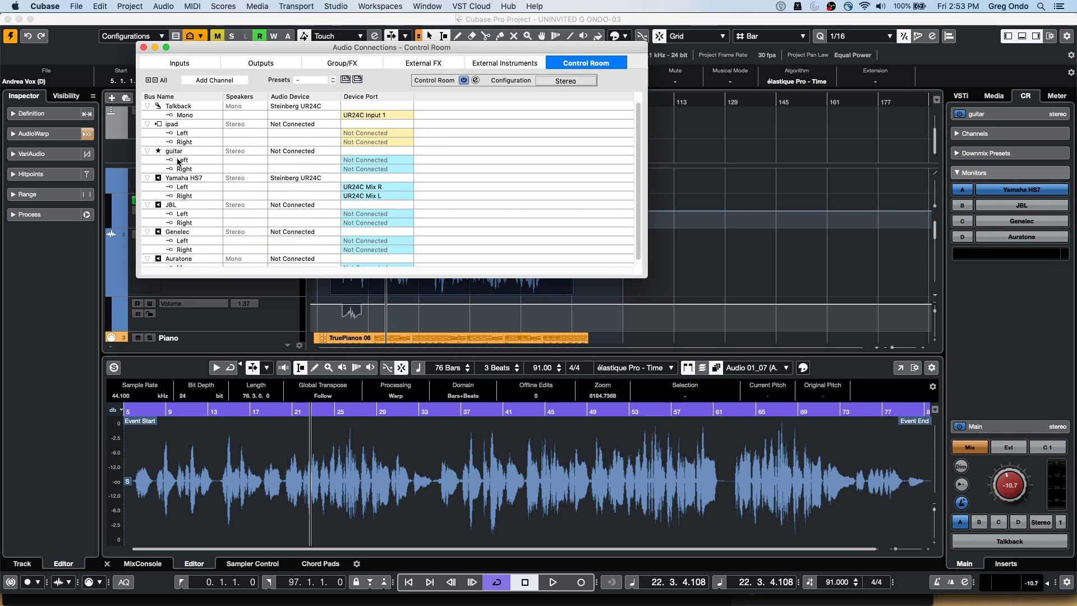
right_click(176, 153)
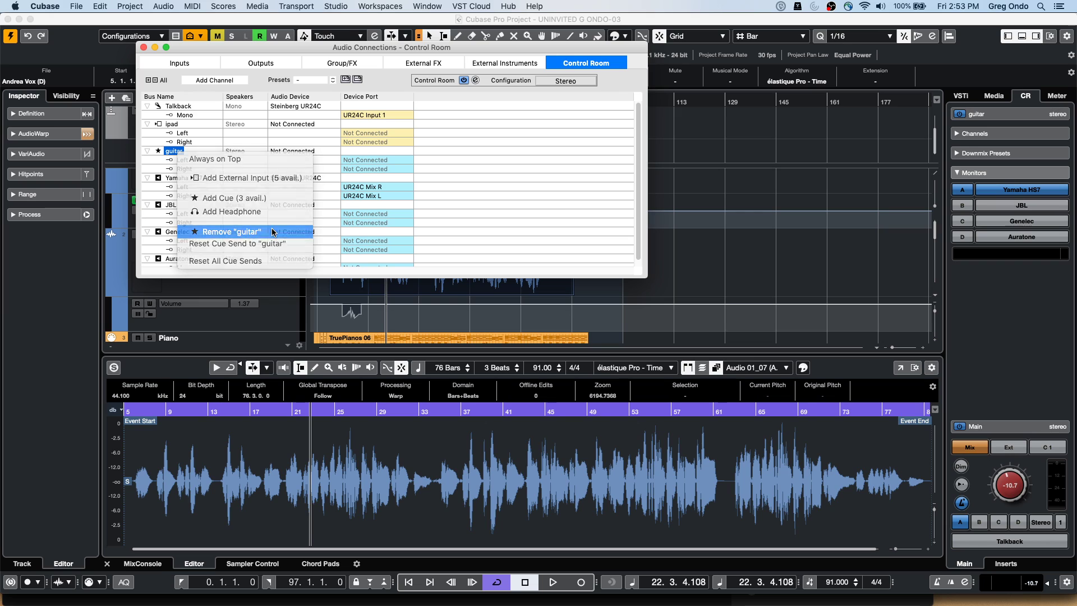
click(231, 232)
click(599, 214)
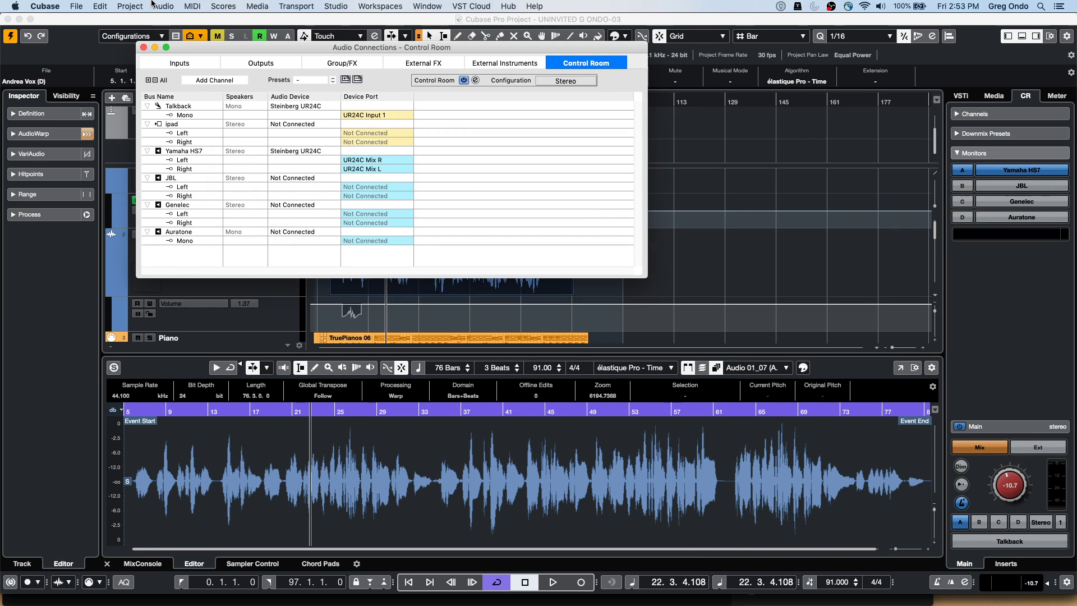
click(144, 47)
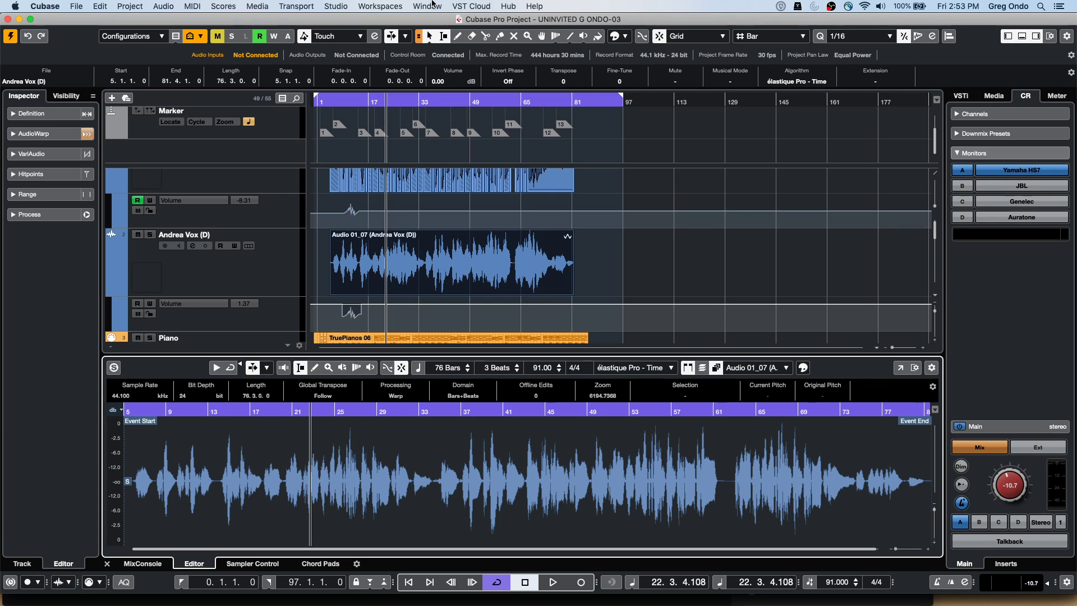
Create VST Connect via VST Cloud > VST Connect SE > Create VST Connect
click(436, 7)
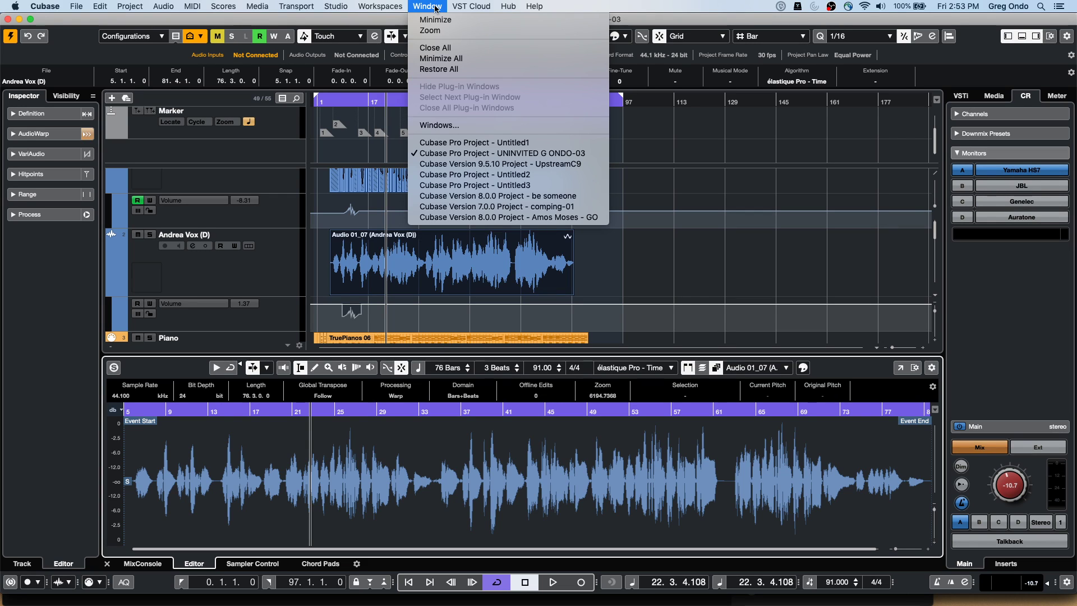
mouse_move(470, 6)
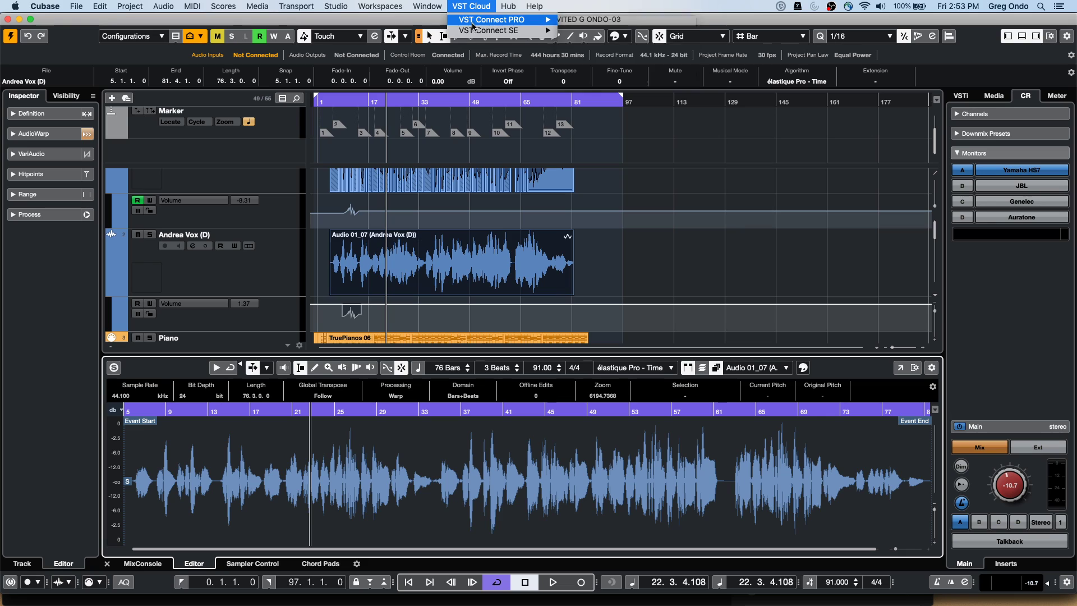
mouse_move(471, 31)
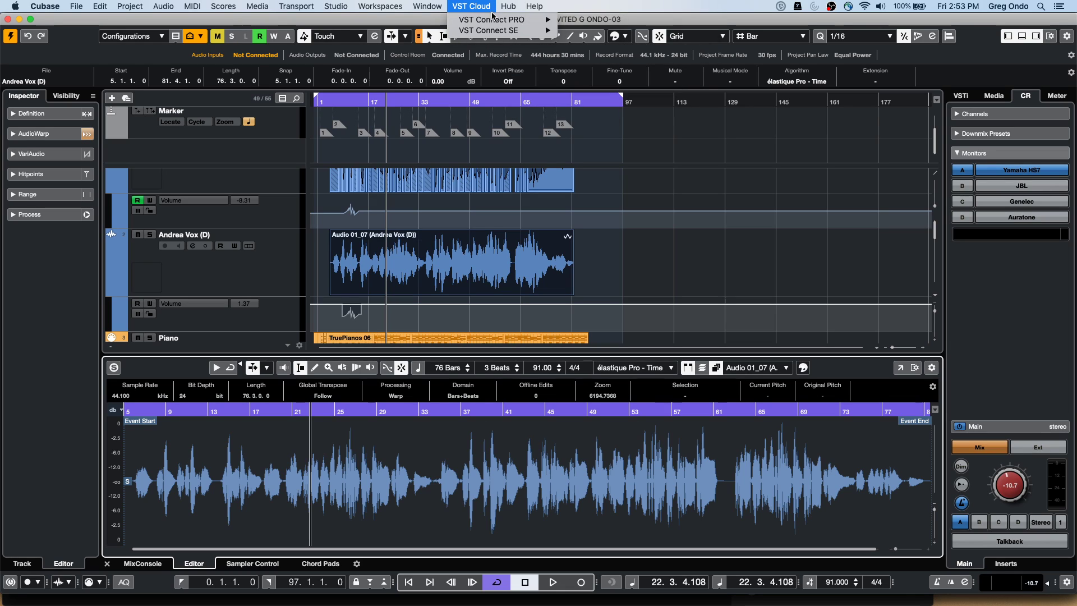
mouse_move(493, 20)
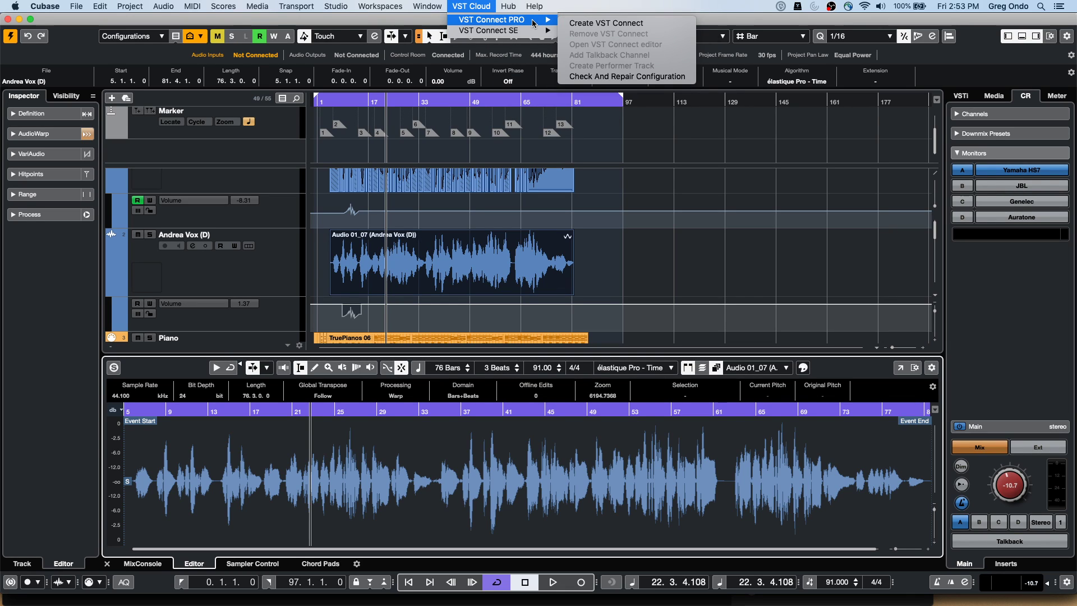
mouse_move(531, 30)
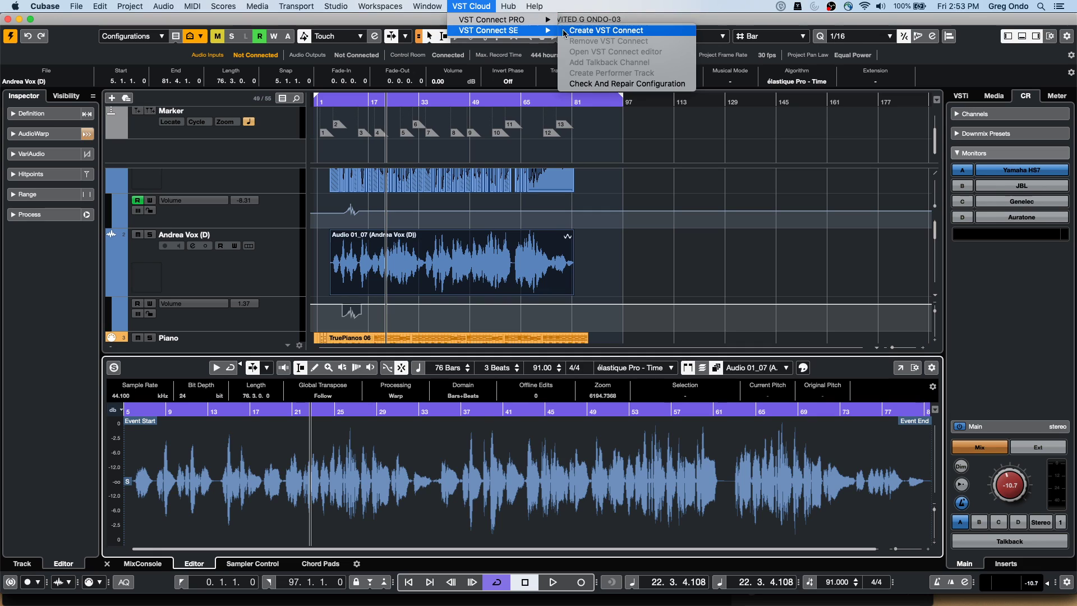
click(599, 32)
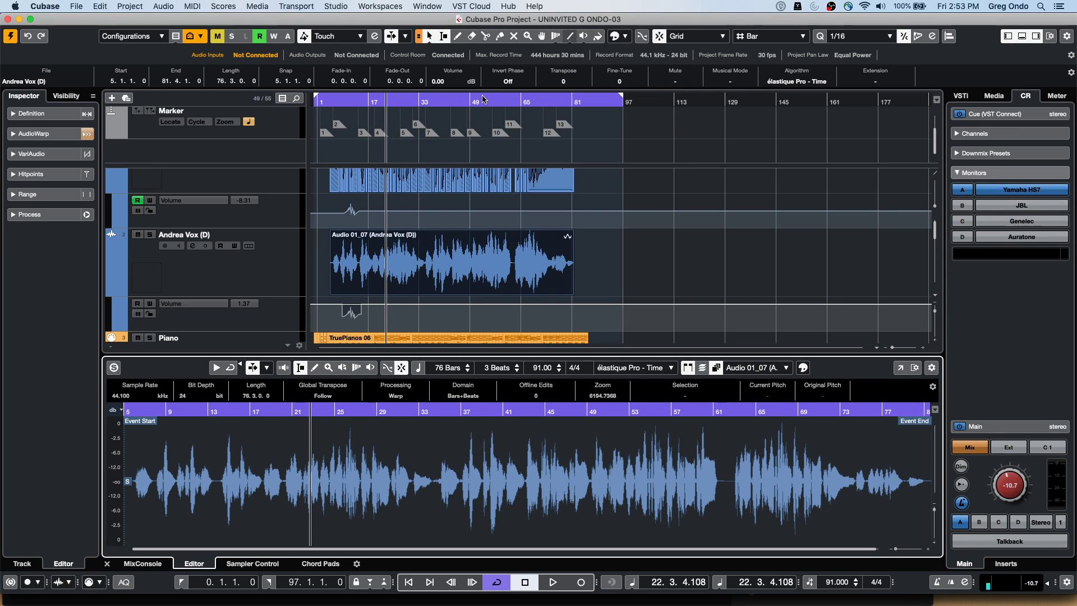
Log in to VST Connect SE and try connecting to a friend from the Friends list
drag(599, 112, 425, 70)
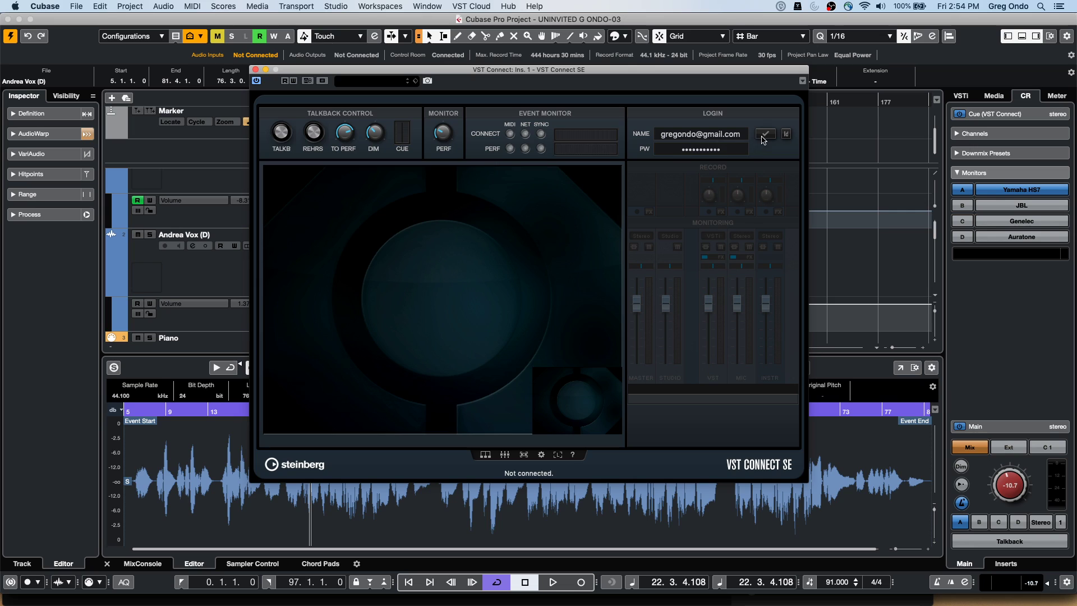
click(771, 139)
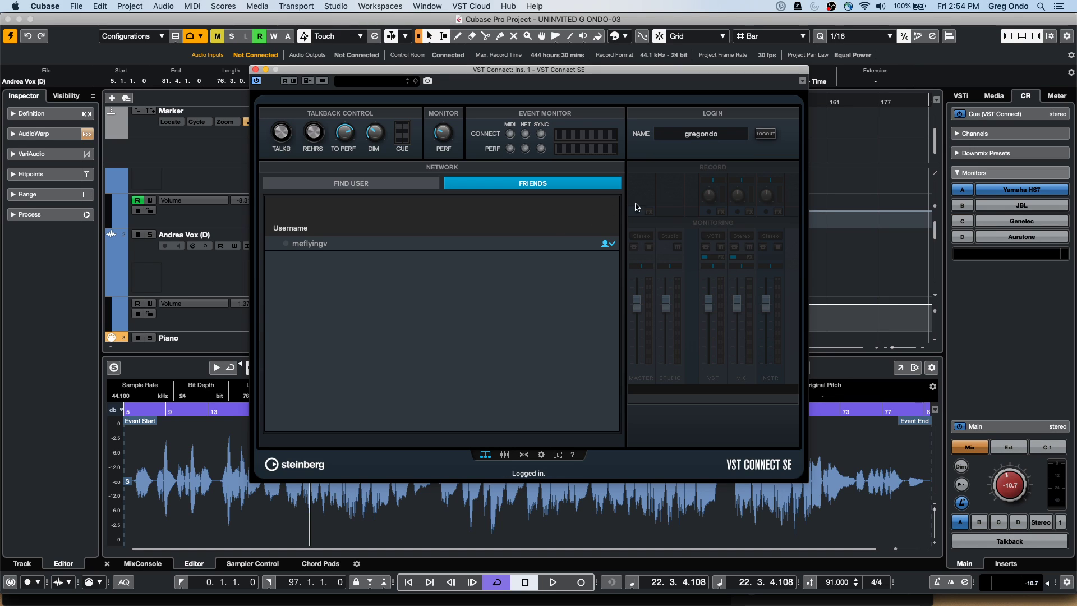
click(331, 247)
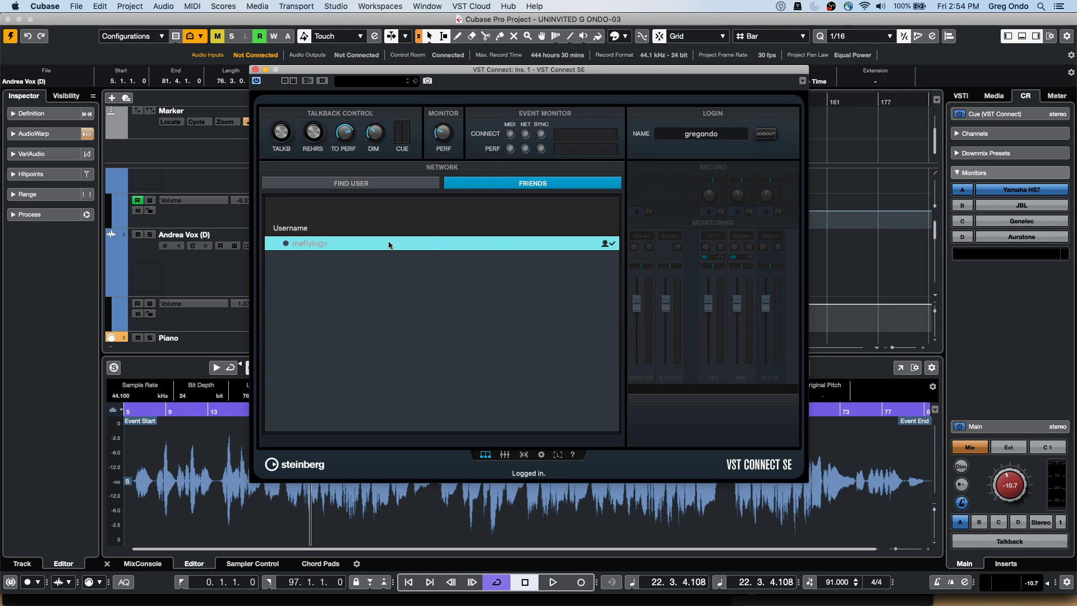
right_click(417, 245)
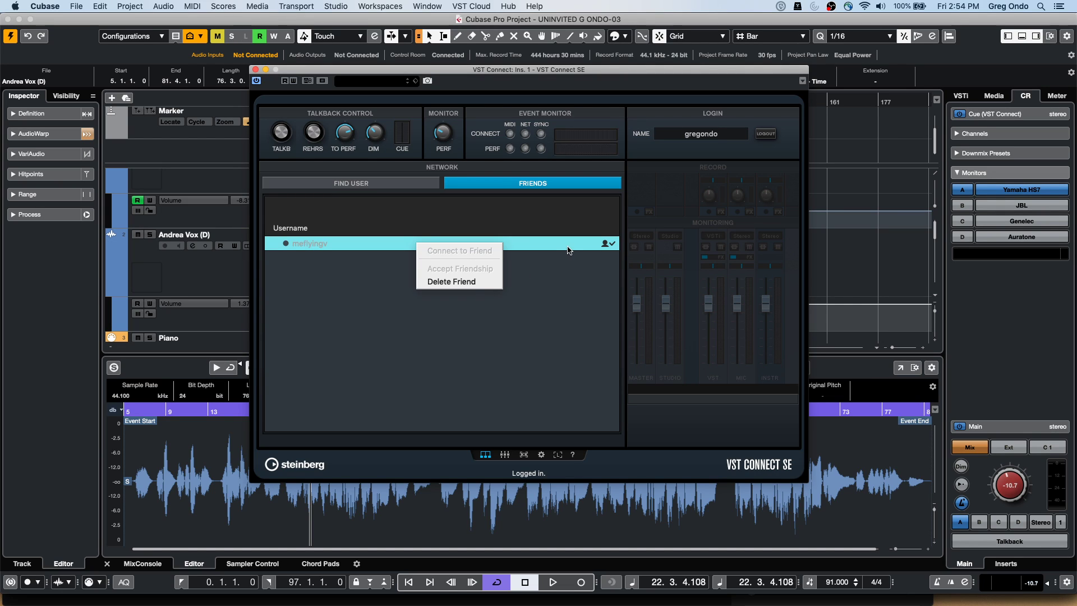
click(372, 190)
click(371, 189)
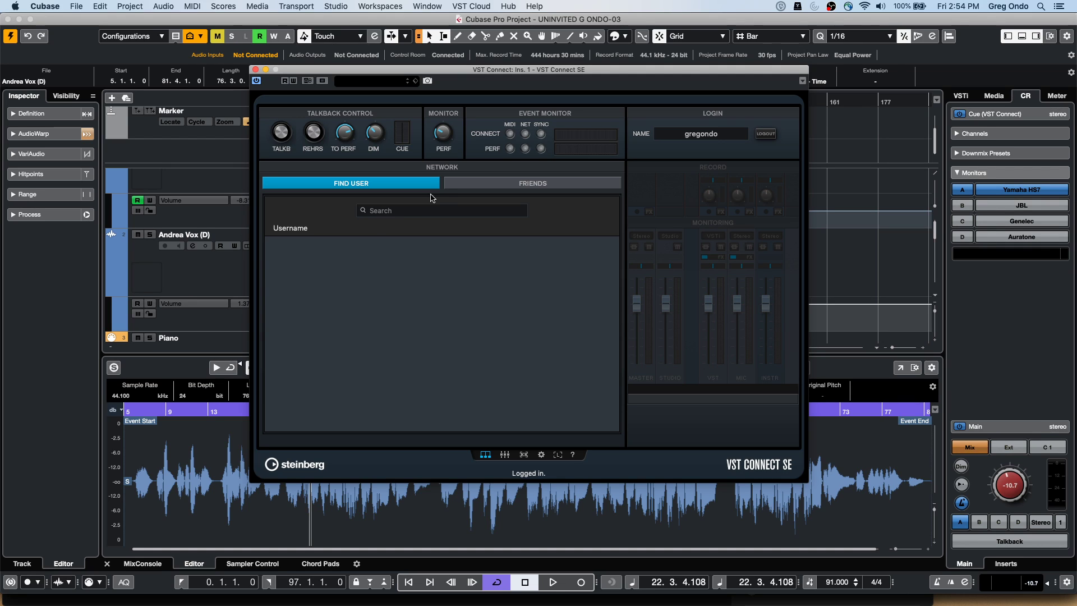
click(512, 185)
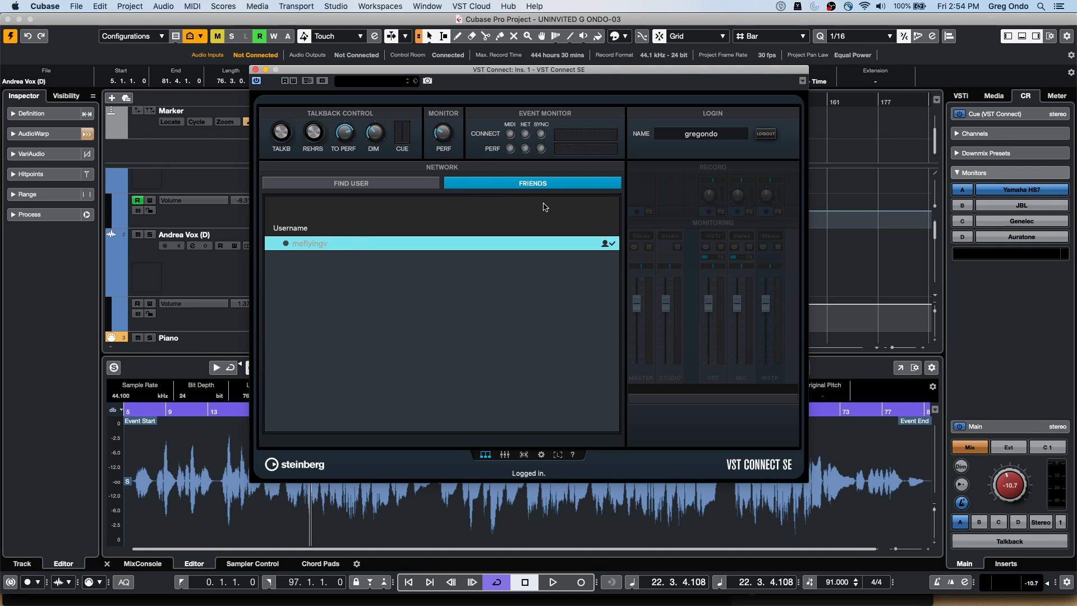
right_click(505, 246)
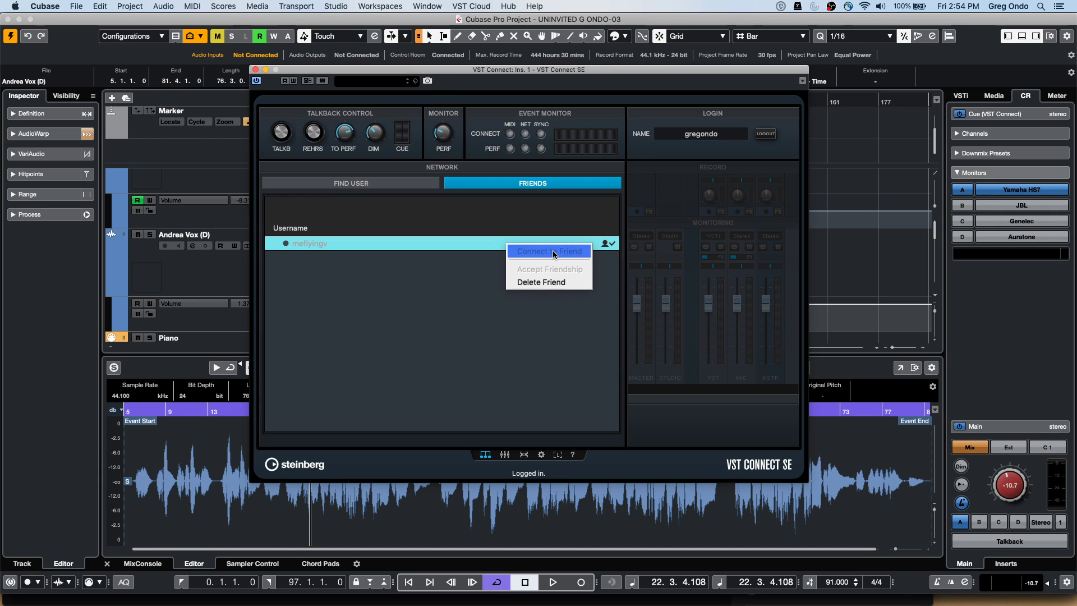
click(464, 271)
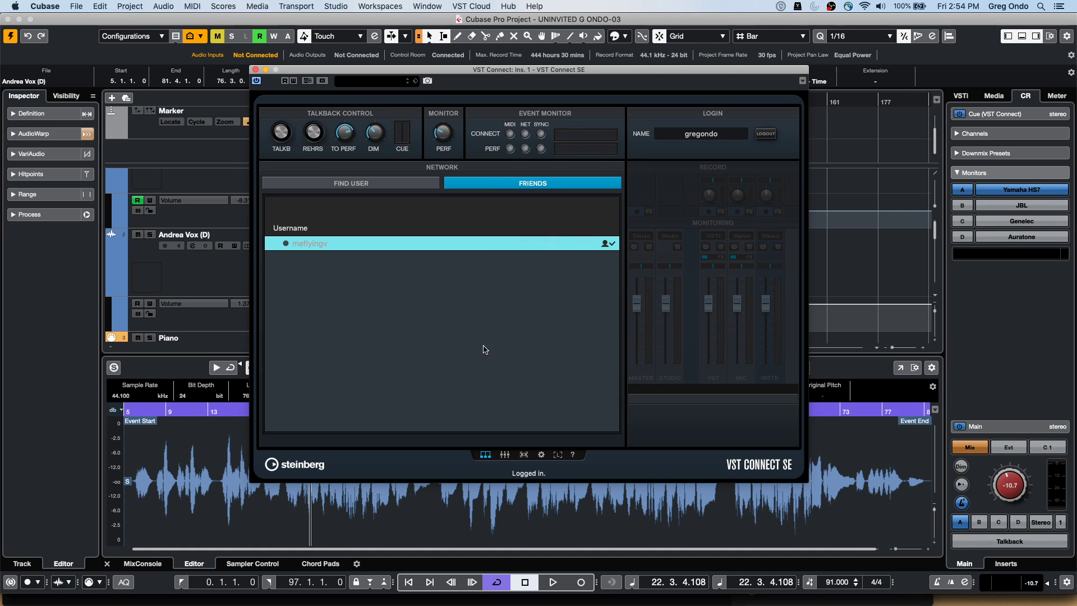
Record-enable the Performer Rec track
drag(436, 70, 610, 76)
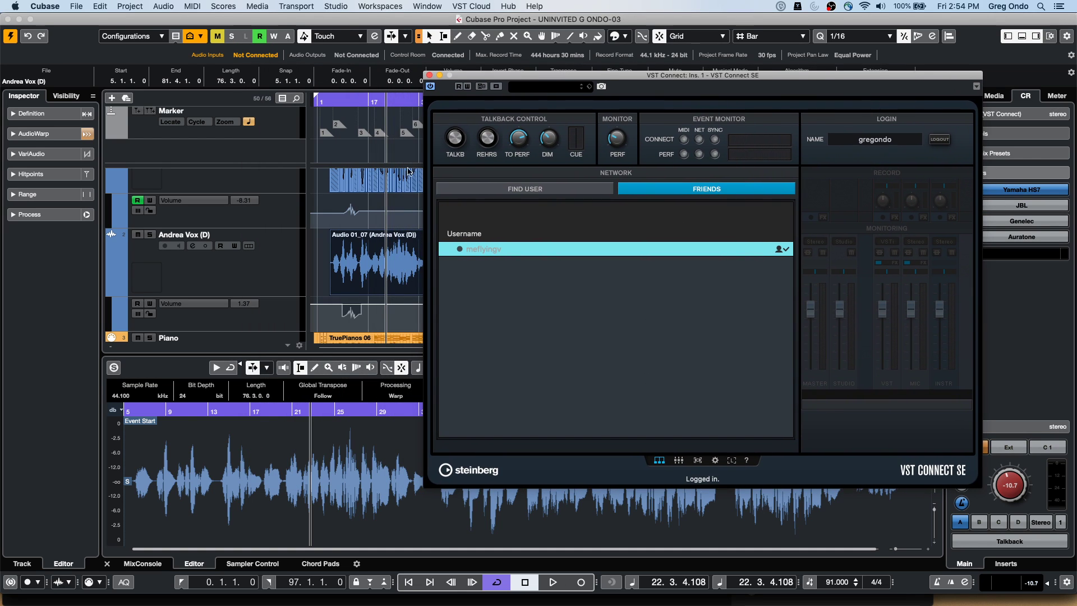
scroll(241, 249, down, 10)
scroll(243, 252, down, 10)
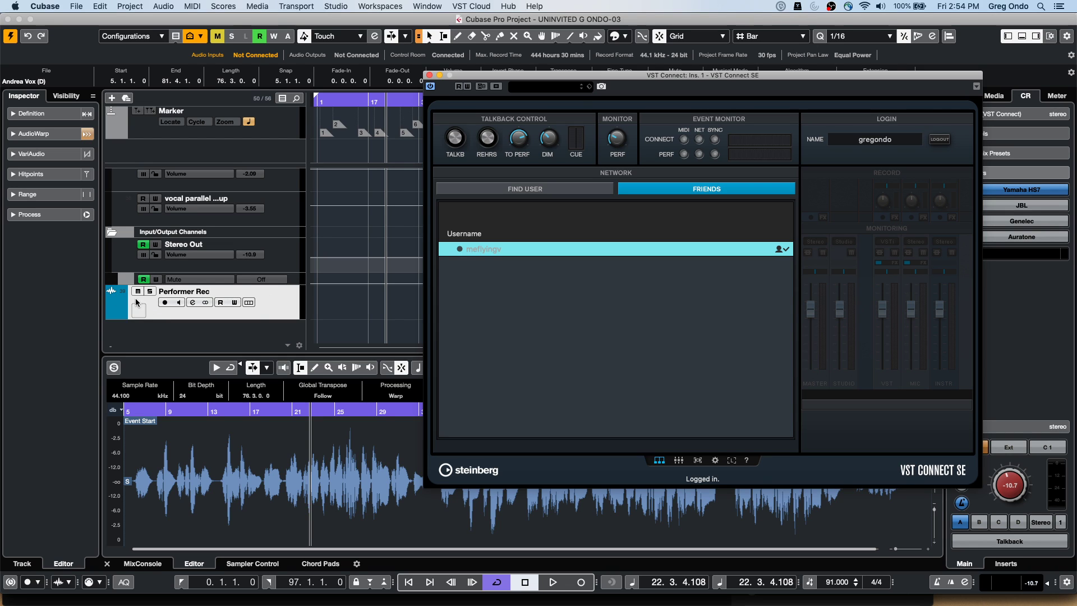
click(165, 303)
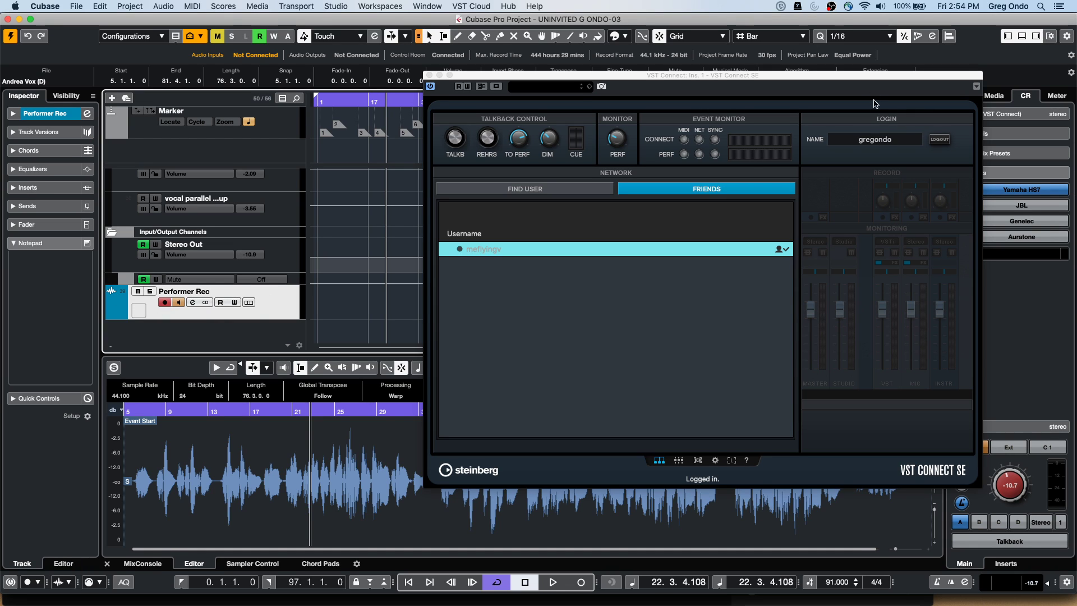
Expand the VST Connect cue controls, close the plug-in, and show the MixConsole in the lower zone
drag(866, 79, 649, 96)
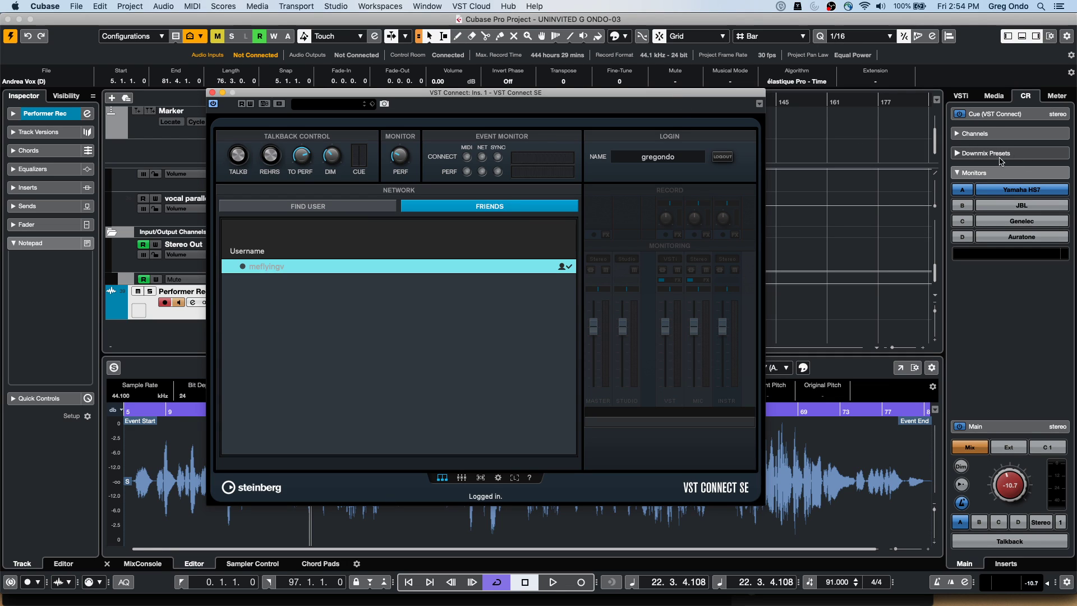
click(1004, 117)
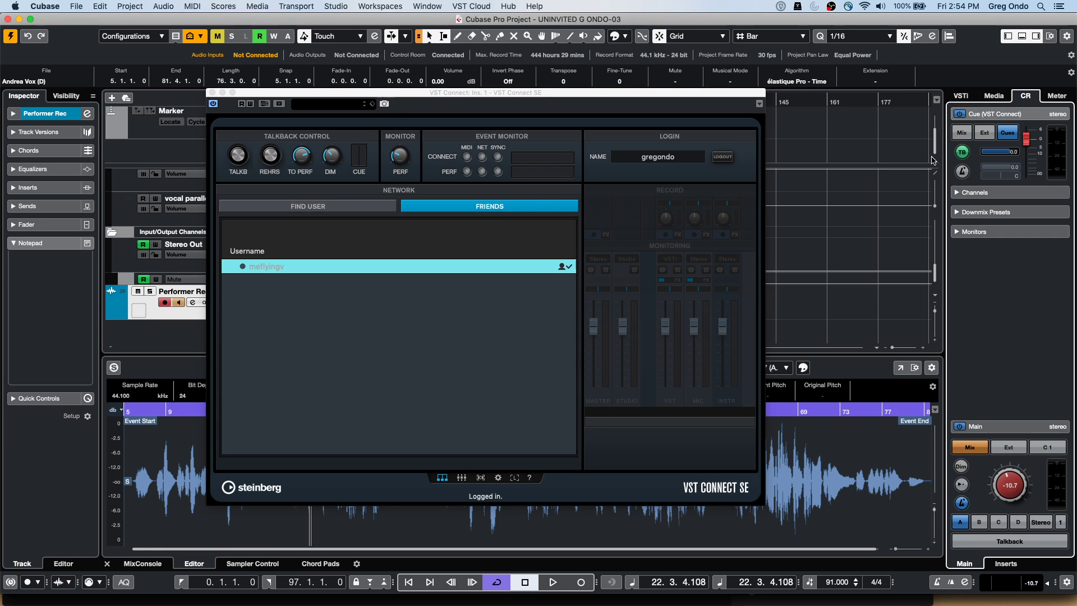
click(212, 92)
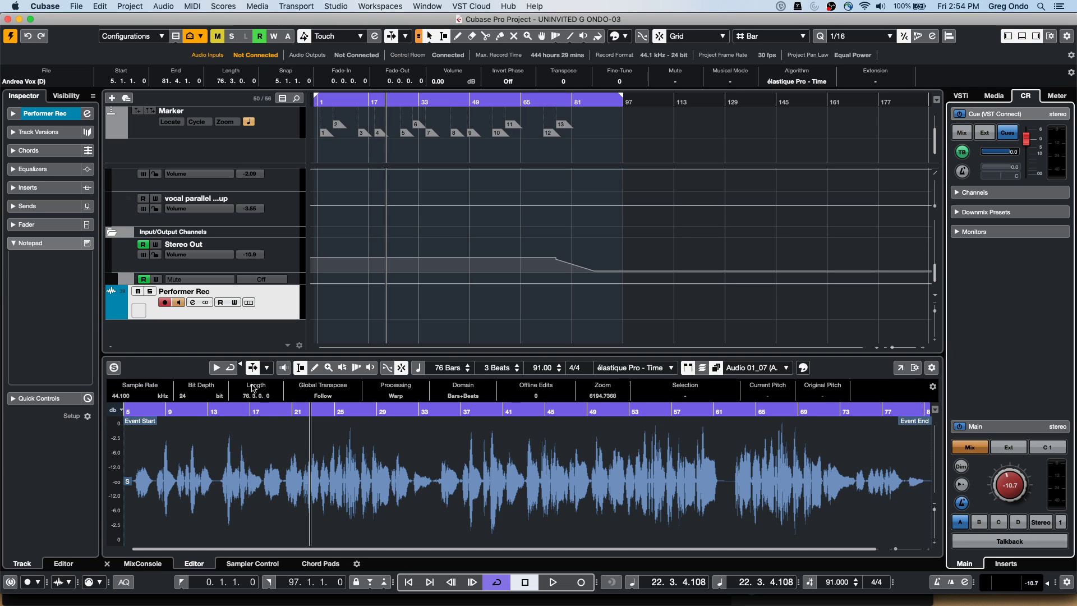
click(142, 563)
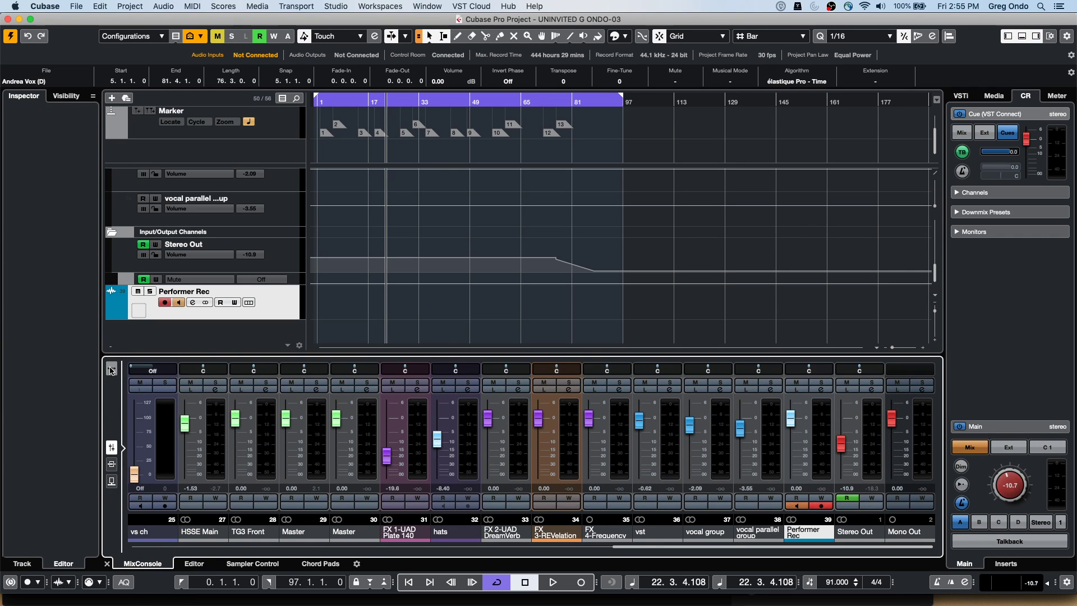
Open the MixConsole in its own window and show the Cues rack
key(F3)
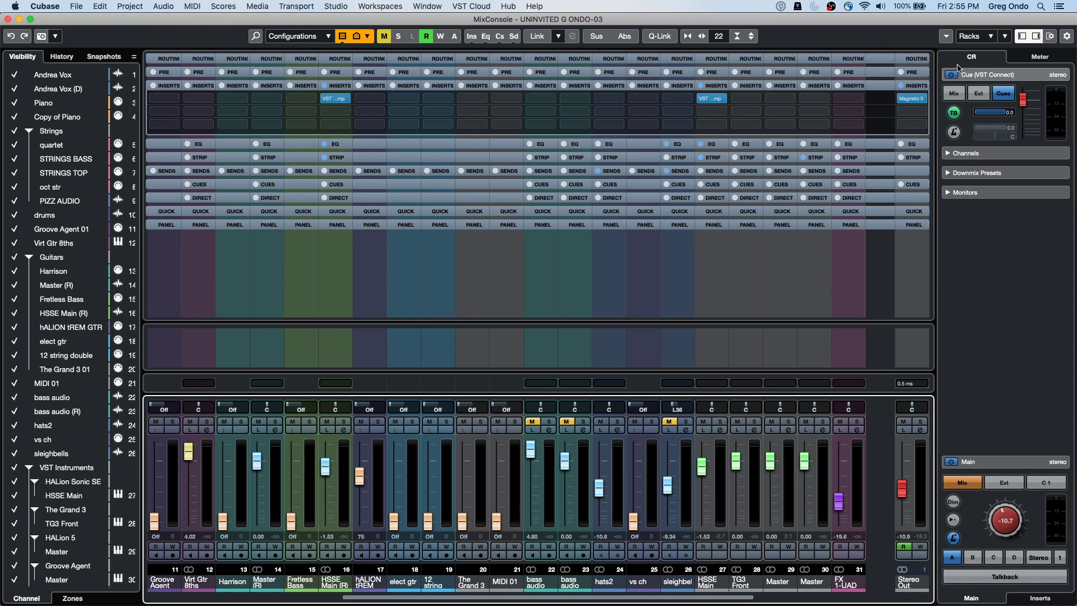
click(992, 38)
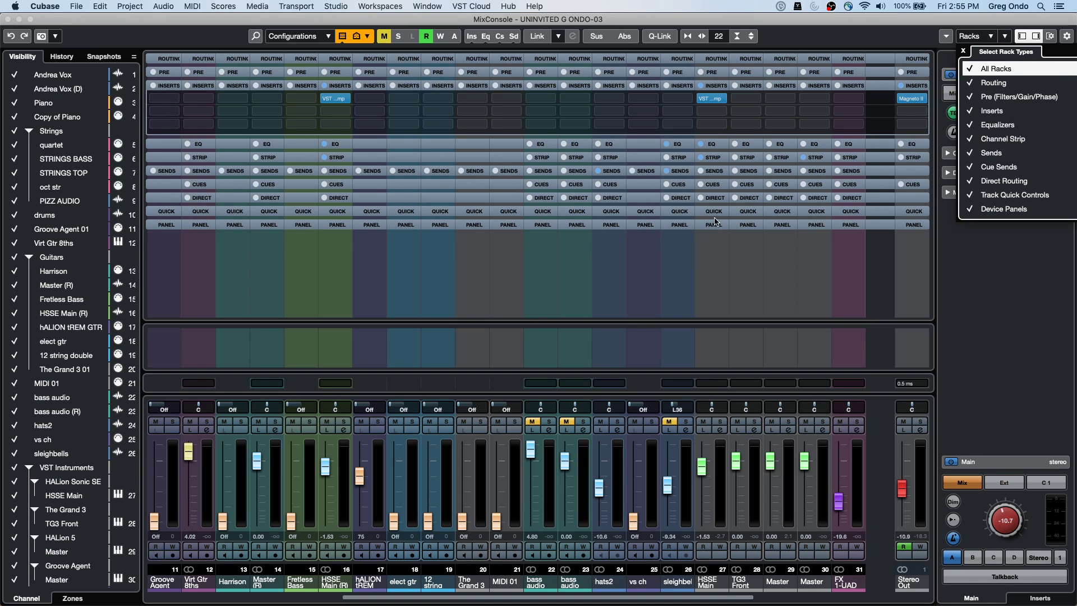
click(543, 191)
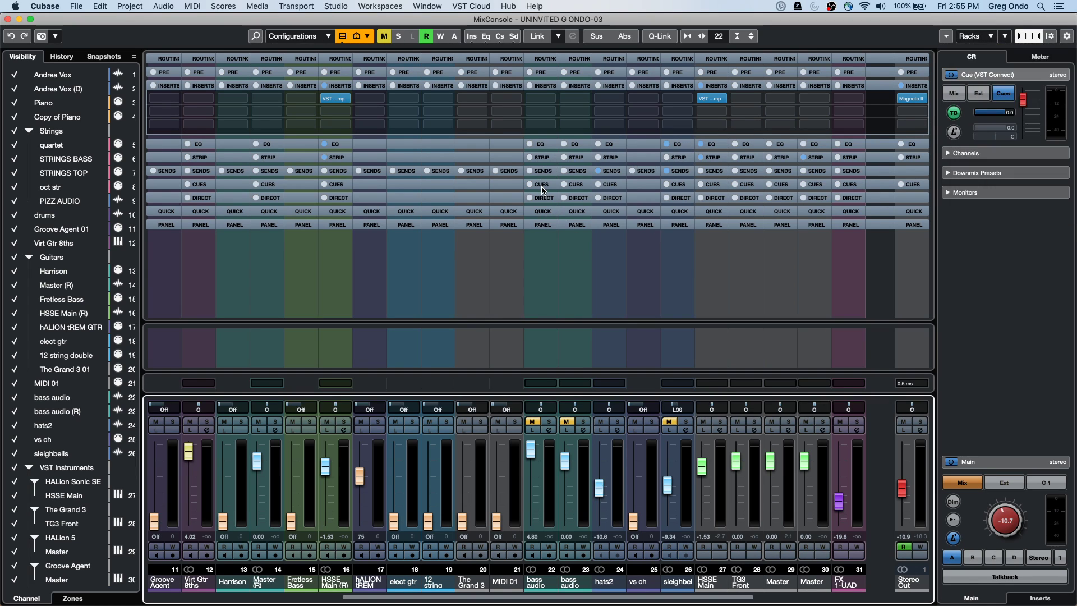
click(543, 189)
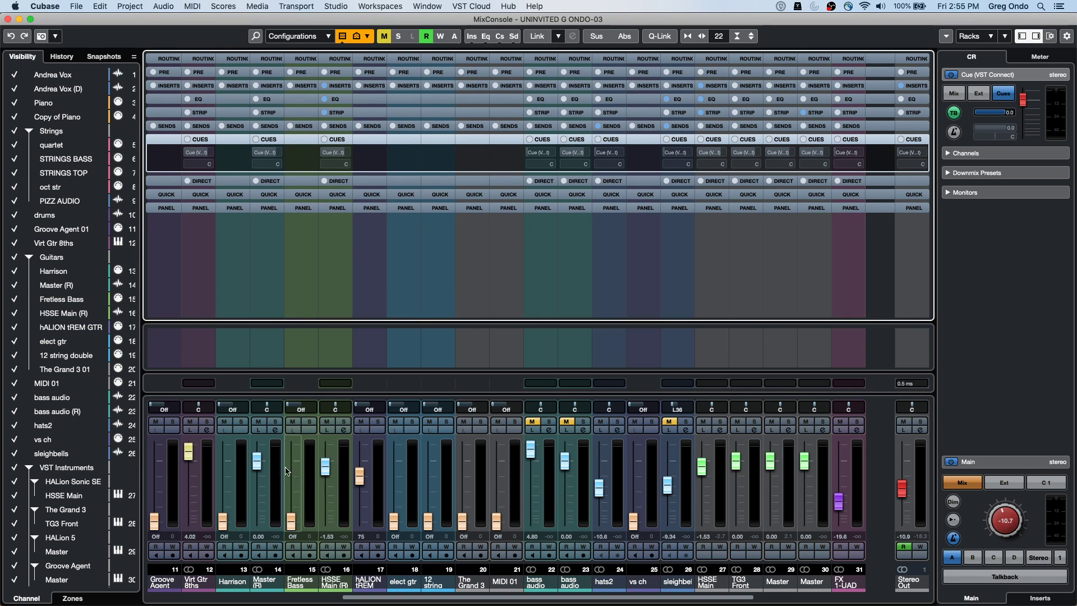
Select the mixer channels from Andrea Vox through Performer Rec
drag(379, 596, 261, 594)
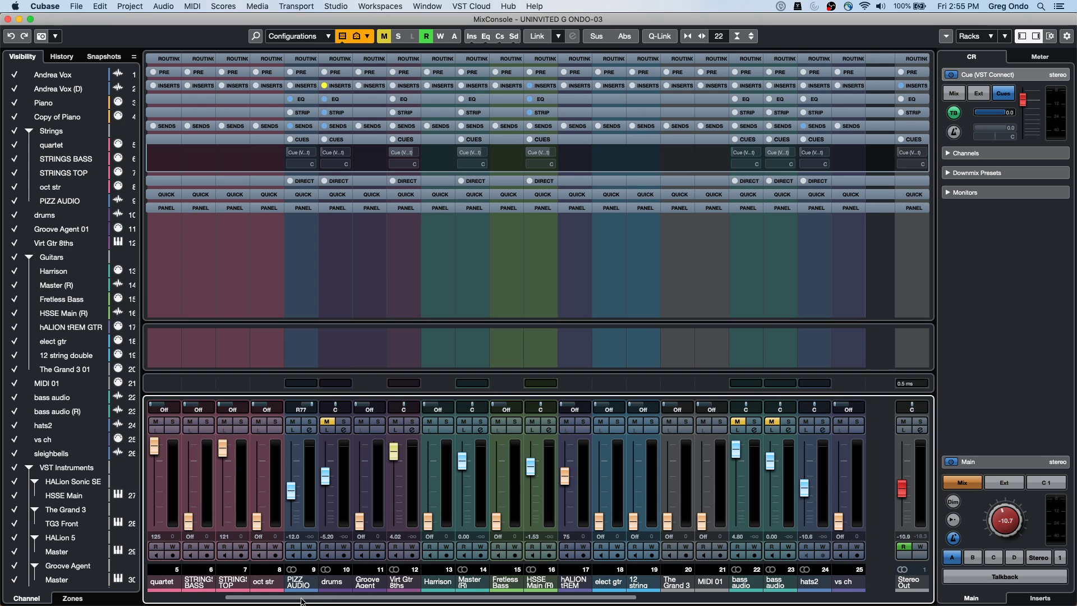
drag(228, 600, 149, 598)
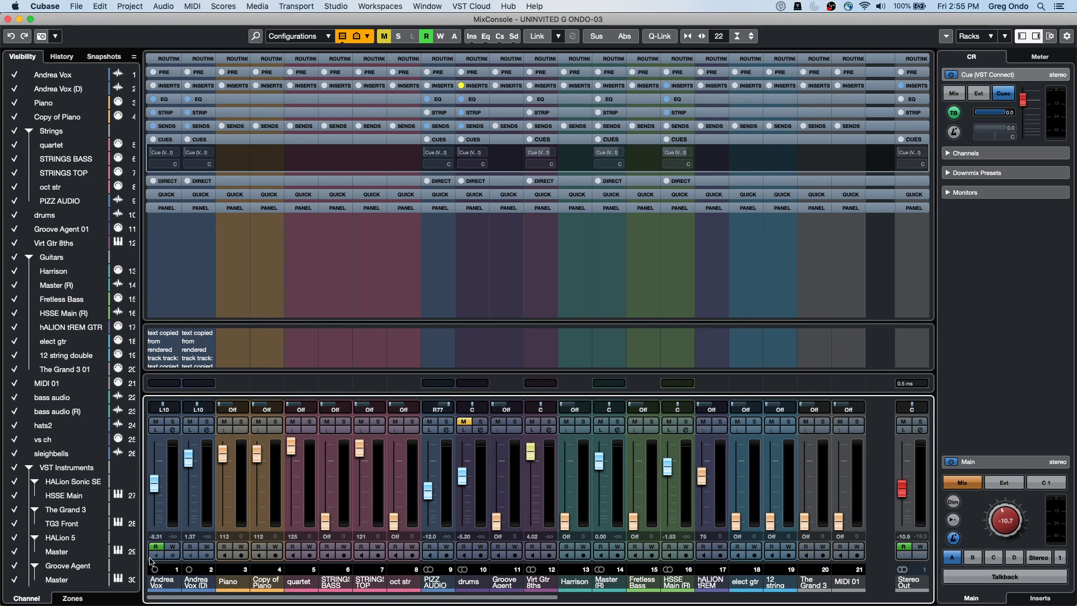
click(177, 478)
drag(306, 599, 727, 598)
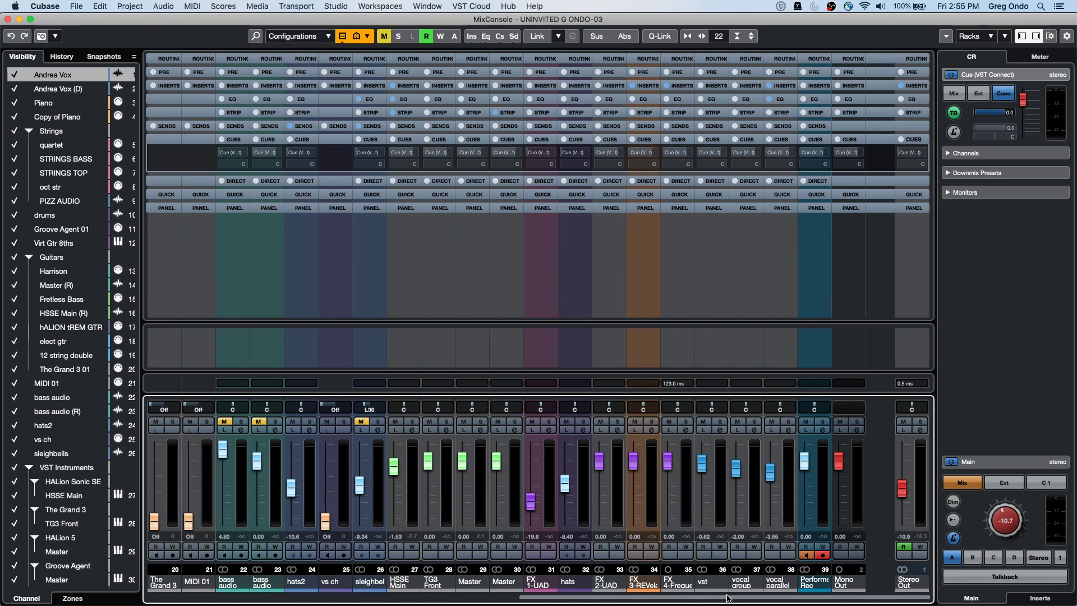
click(826, 470)
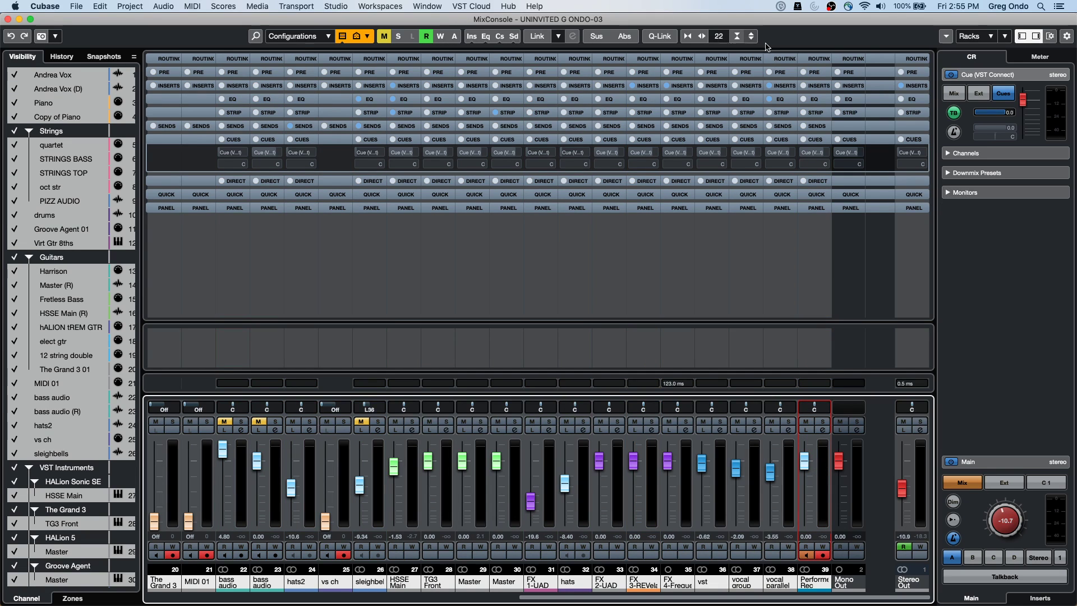
Enable Cue (VST Connect) sends on the selected mixer channels
click(965, 116)
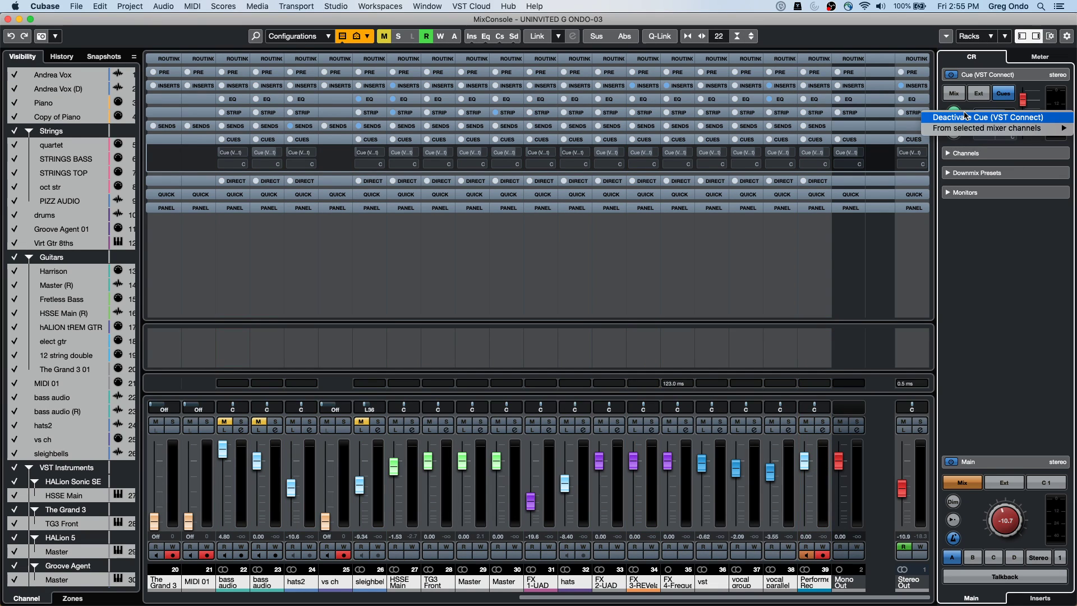
right_click(965, 116)
mouse_move(940, 129)
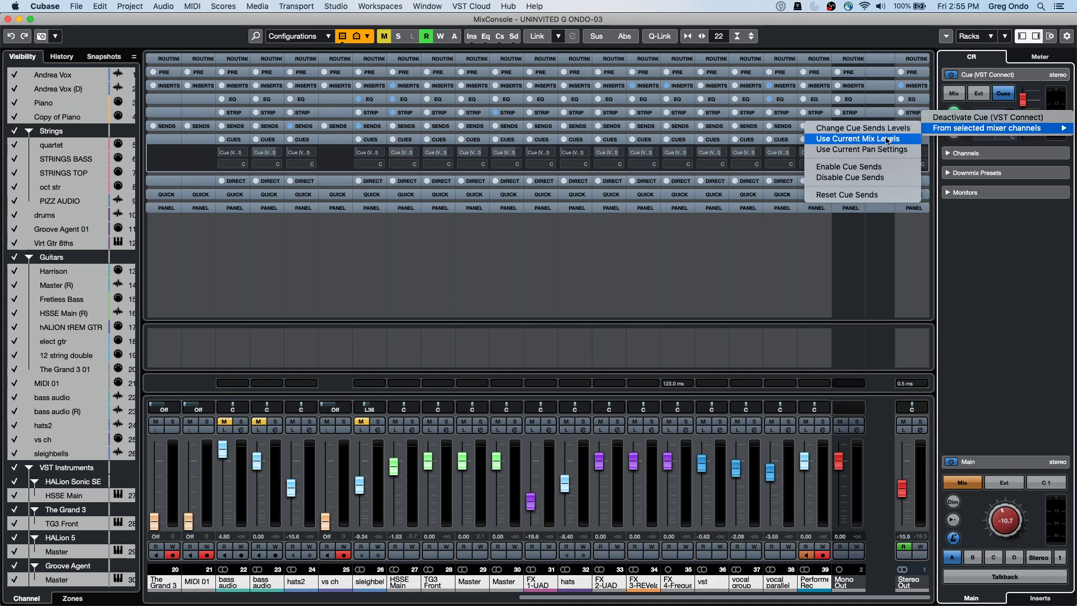
click(868, 166)
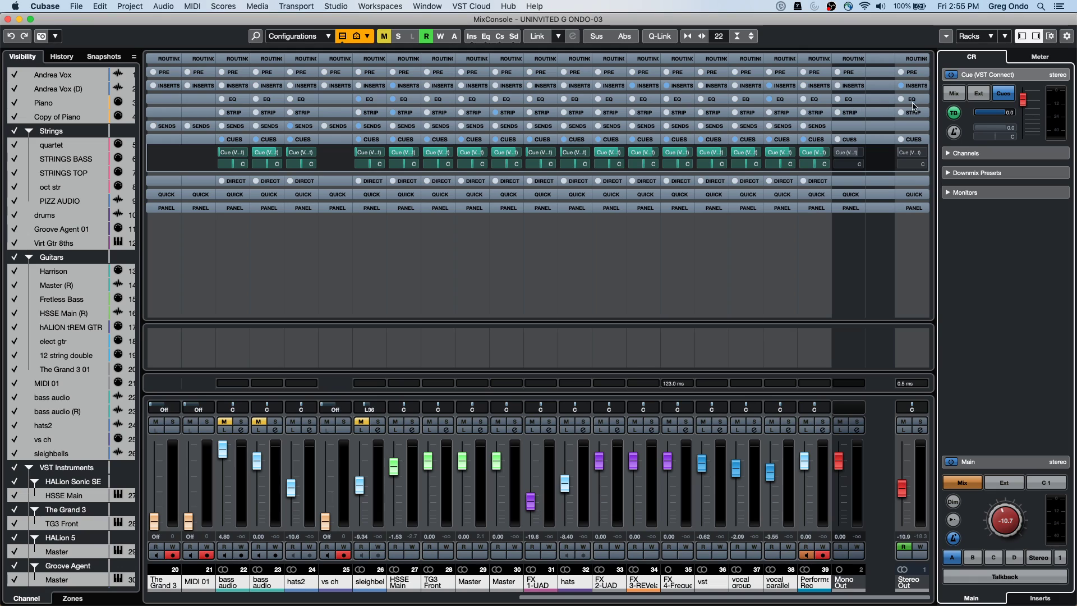
Set the cue sends to the current mix levels and switch on the cue's click
right_click(965, 114)
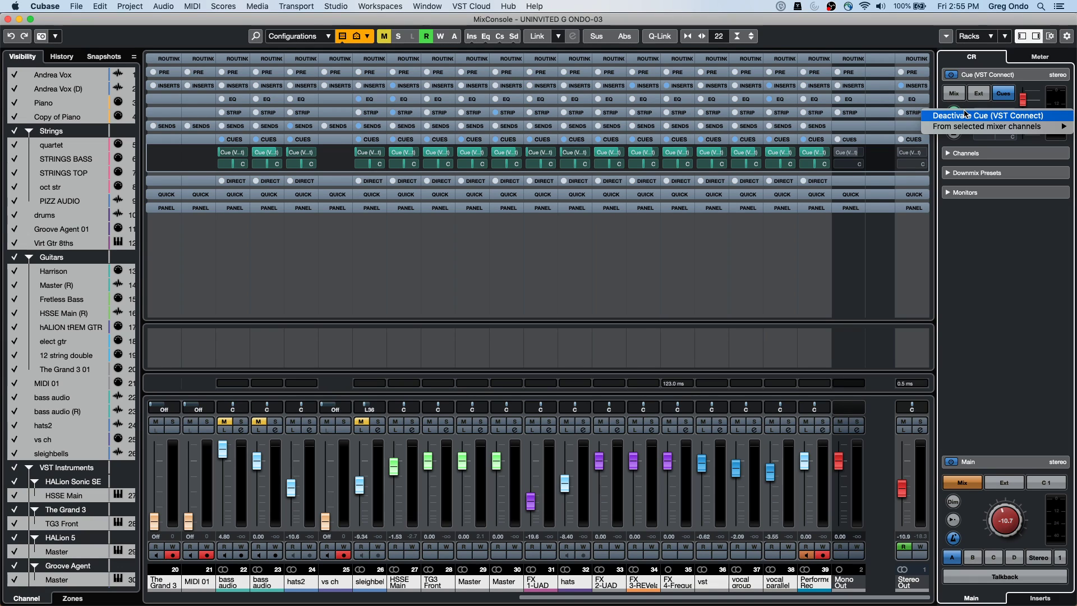
mouse_move(962, 126)
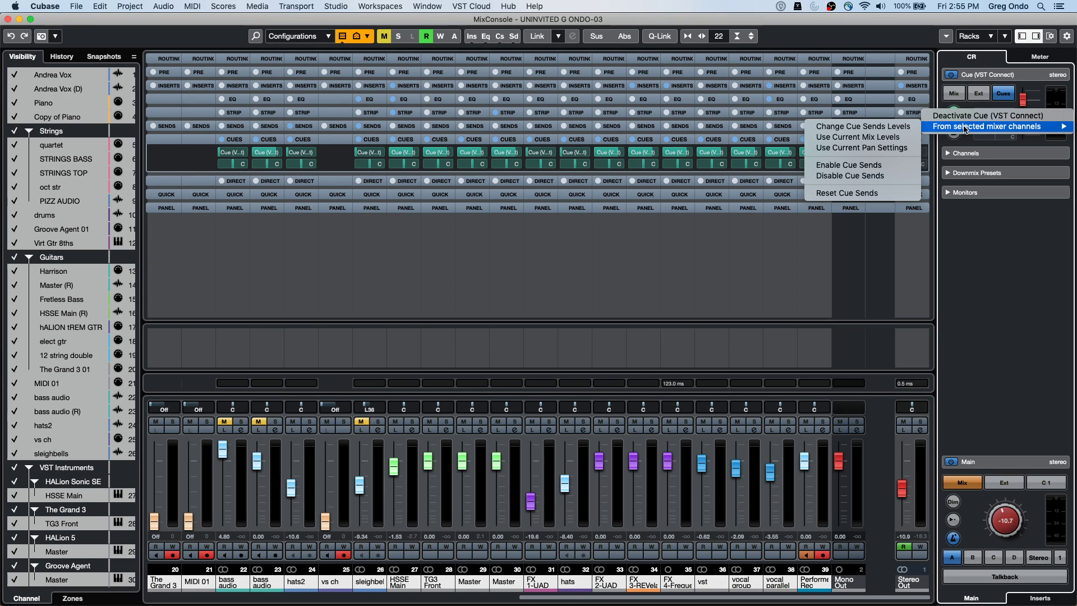
click(857, 136)
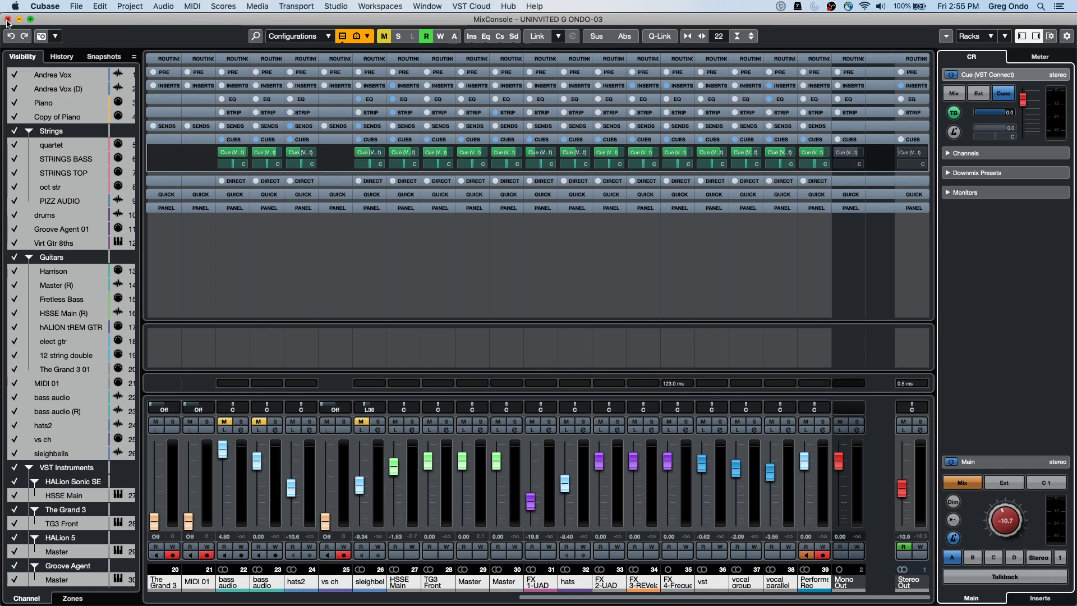
click(954, 133)
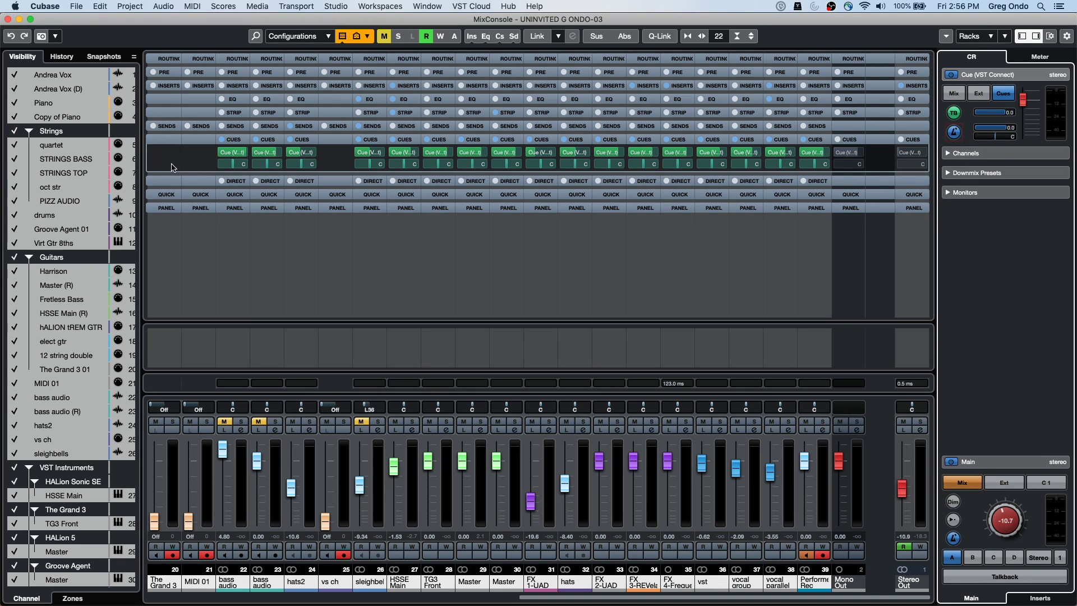
Close the MixConsole and select the Performer Rec track in the project
click(7, 19)
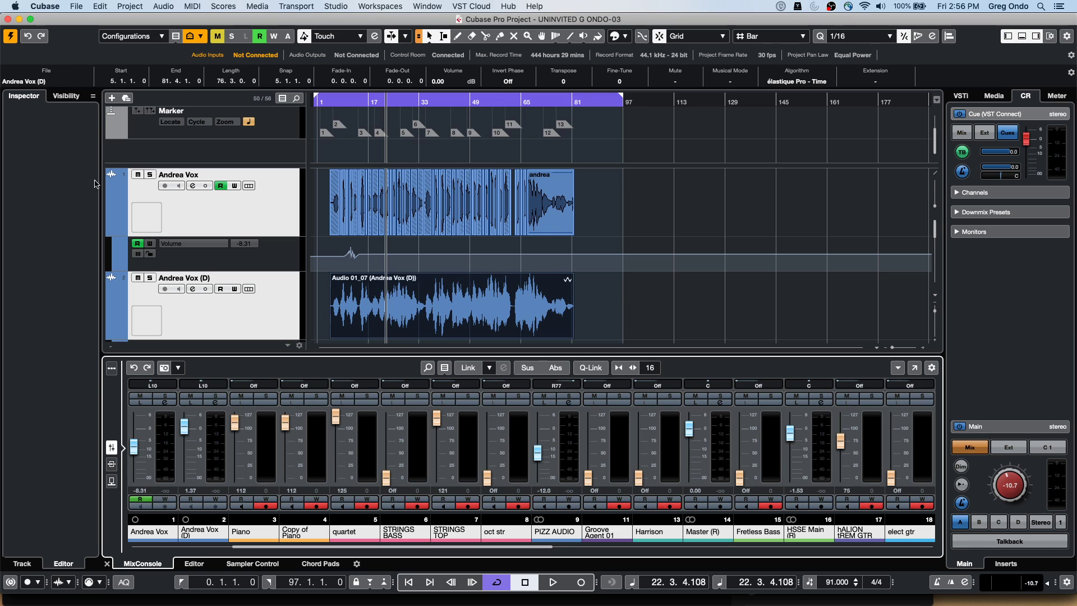
click(608, 292)
scroll(607, 292, down, 15)
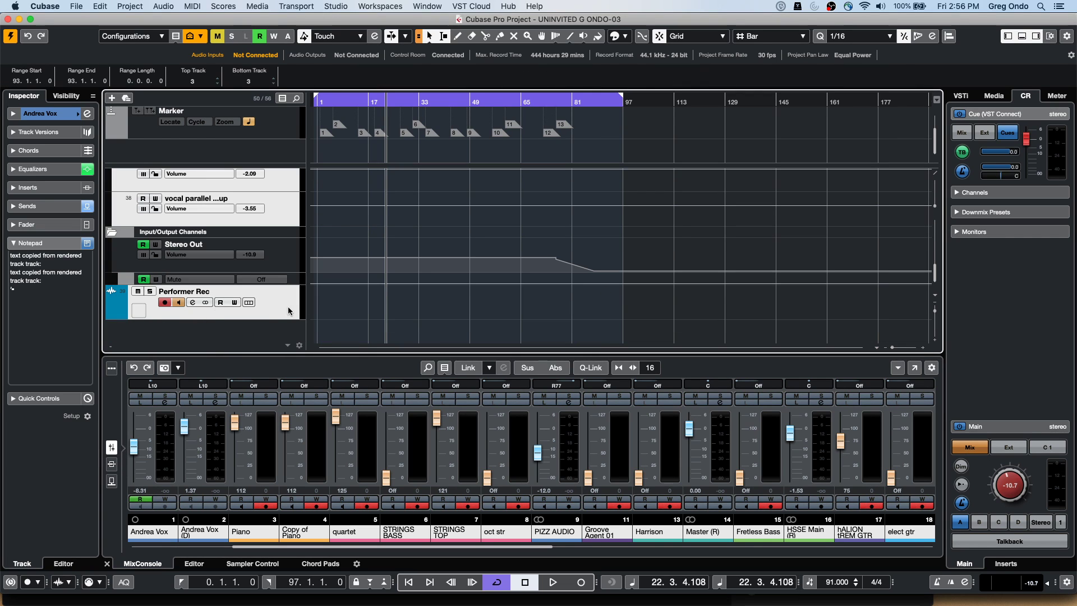
click(255, 305)
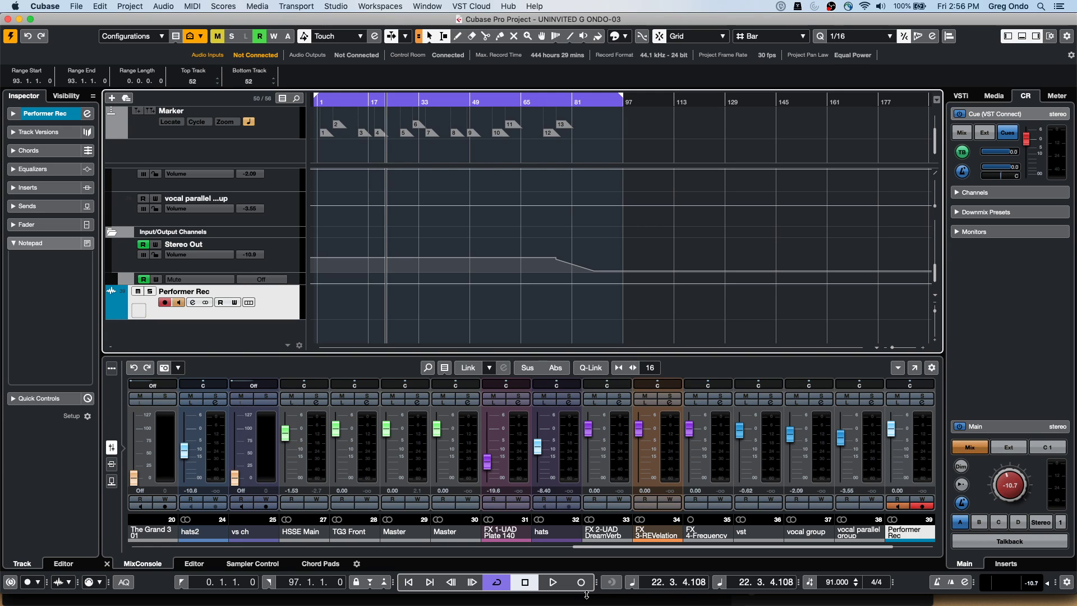
Open the VST Connect SE editor from the VST Cloud menu
click(471, 6)
mouse_move(473, 24)
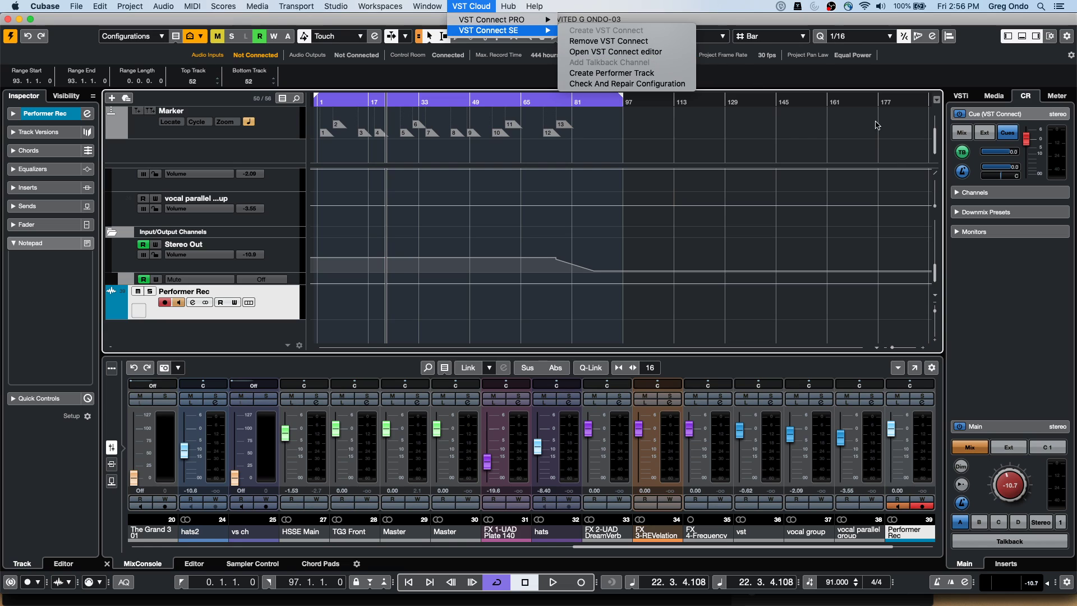
click(1009, 558)
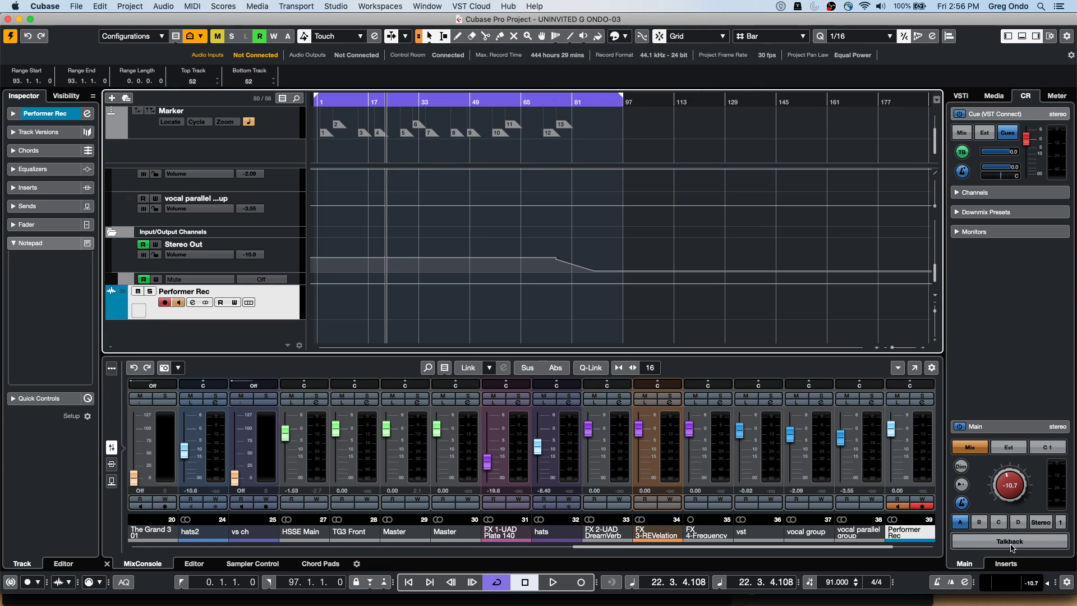
click(471, 7)
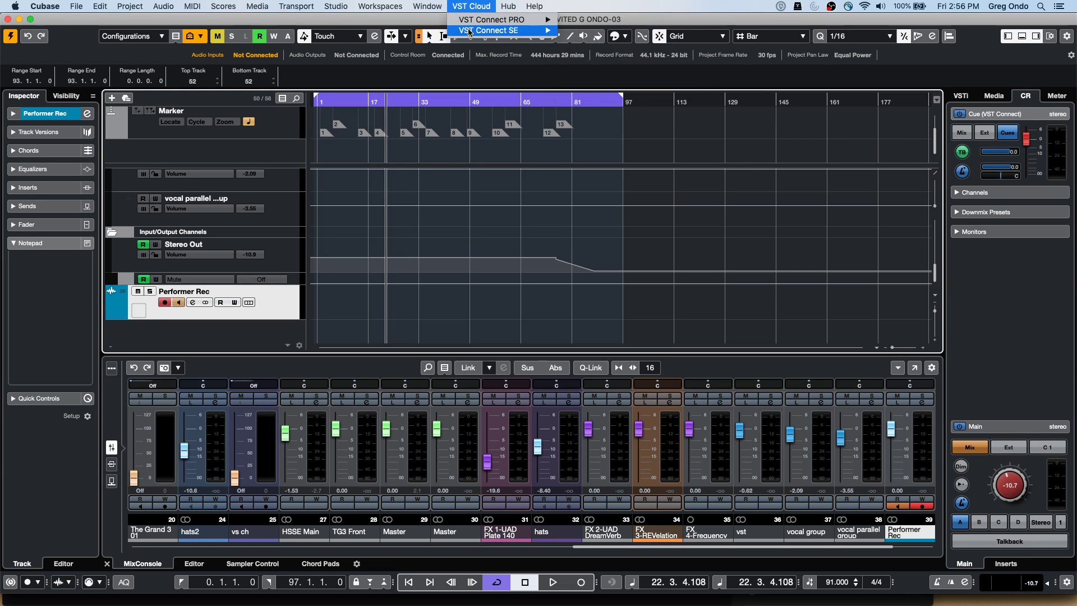
mouse_move(482, 30)
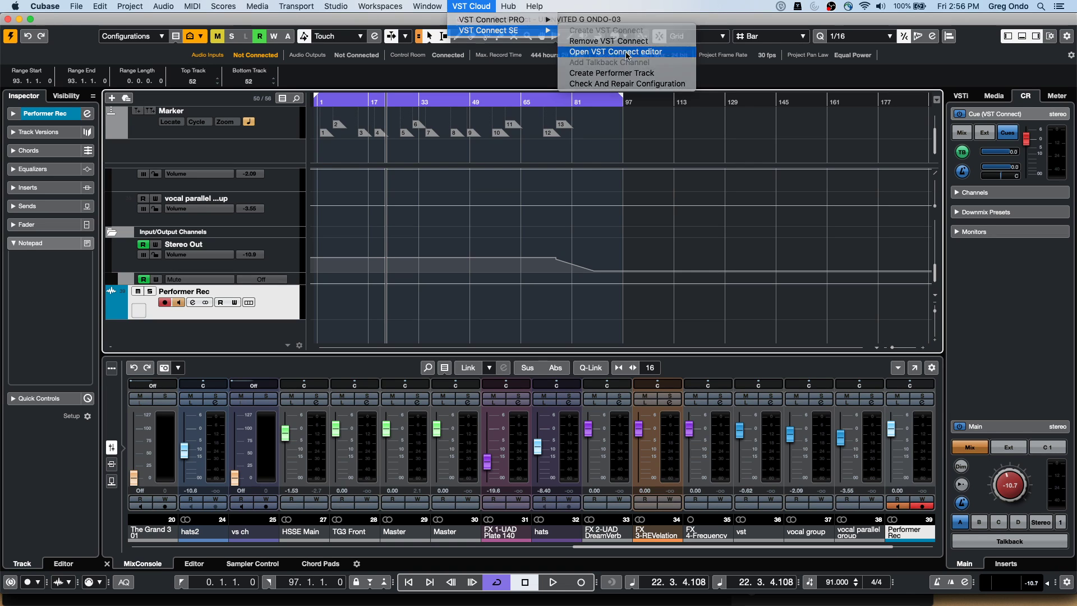
click(627, 52)
Turn on talkback, reposition the VST Connect SE window and switch it to video view
click(237, 155)
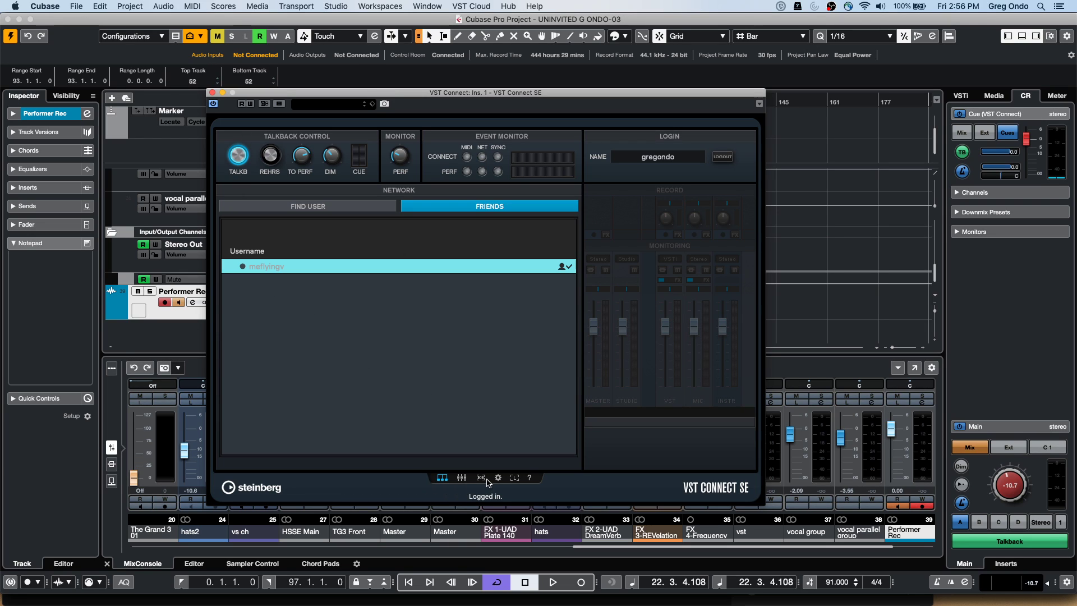
click(481, 478)
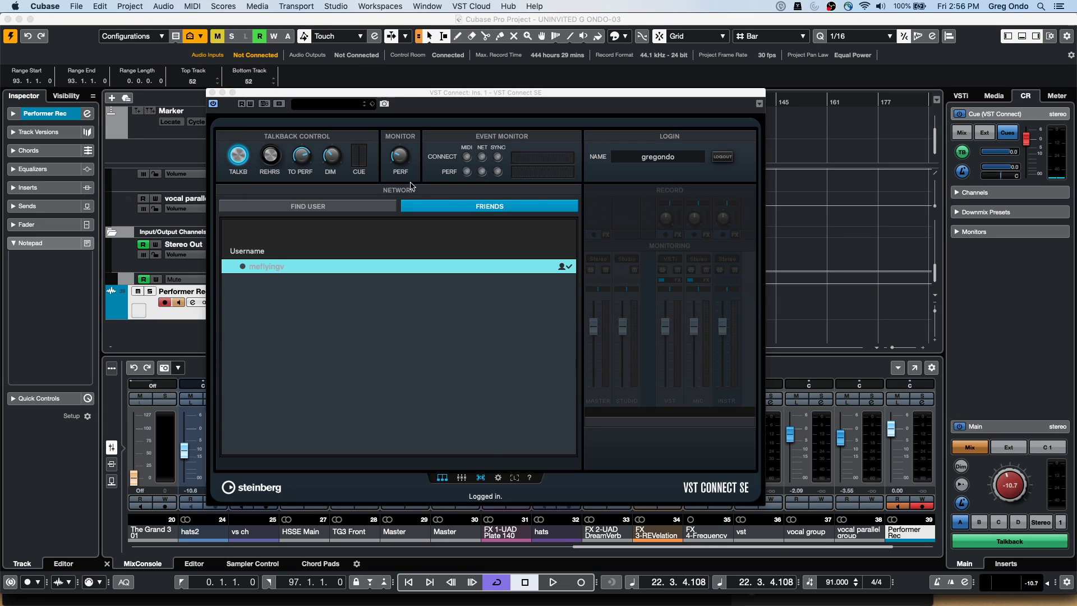
click(375, 89)
drag(465, 102, 551, 56)
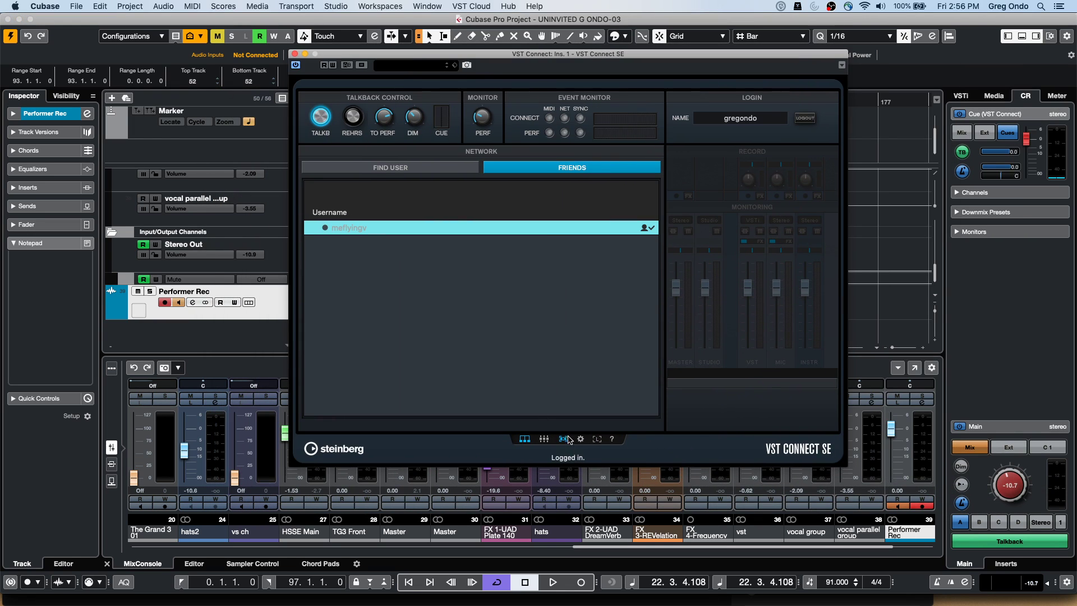
click(570, 442)
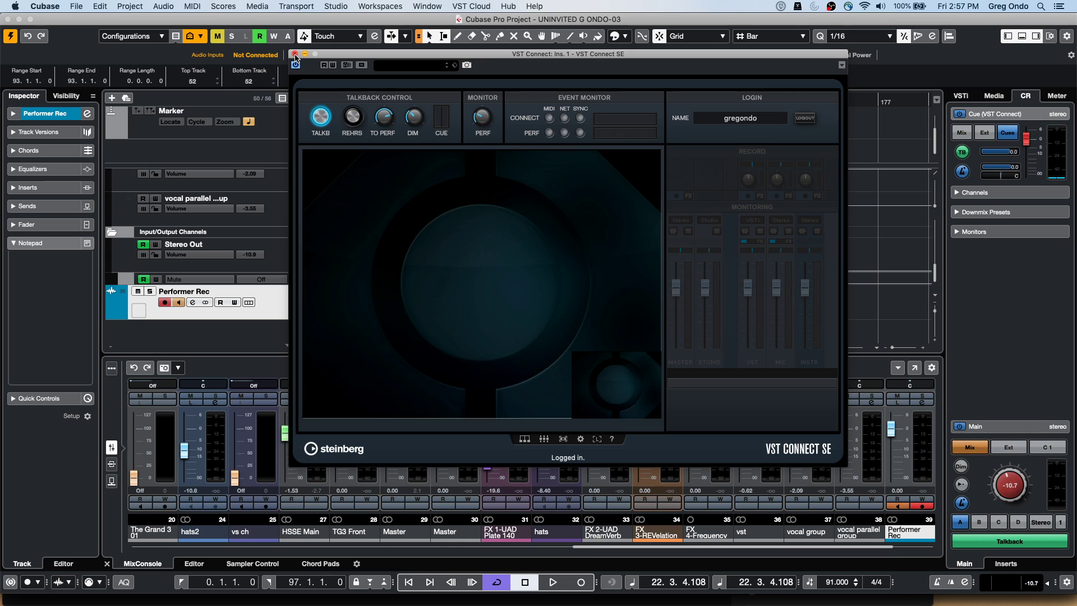
Leave monitoring switched off on the Performer Rec track
click(180, 304)
click(180, 303)
click(180, 304)
click(180, 304)
click(180, 304)
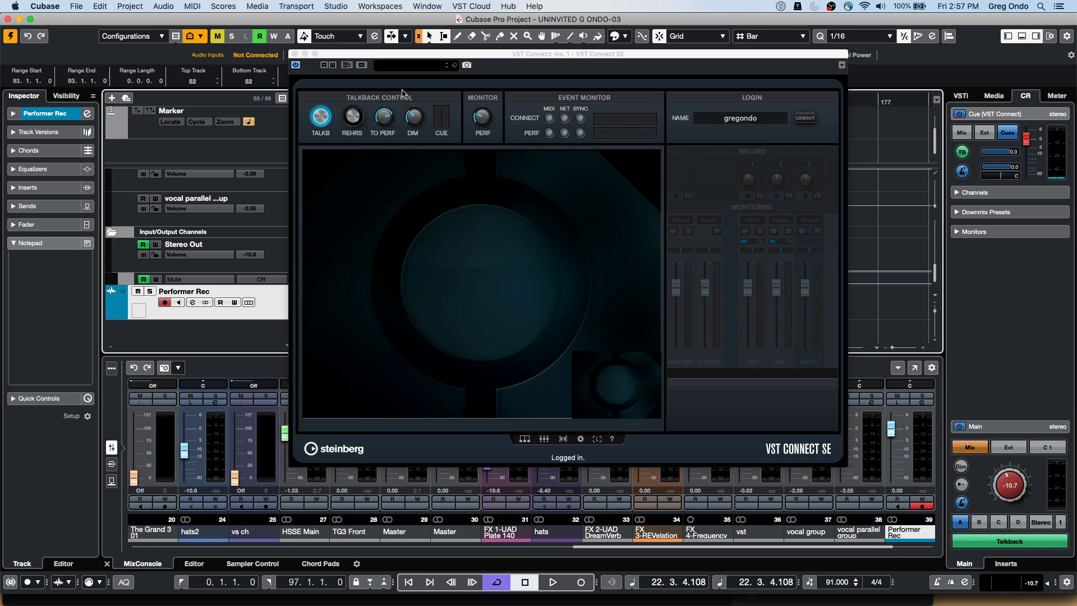
Put the playhead at bar 3, toggle Control Room Talkback off and on, and close VST Connect SE
drag(394, 58, 584, 80)
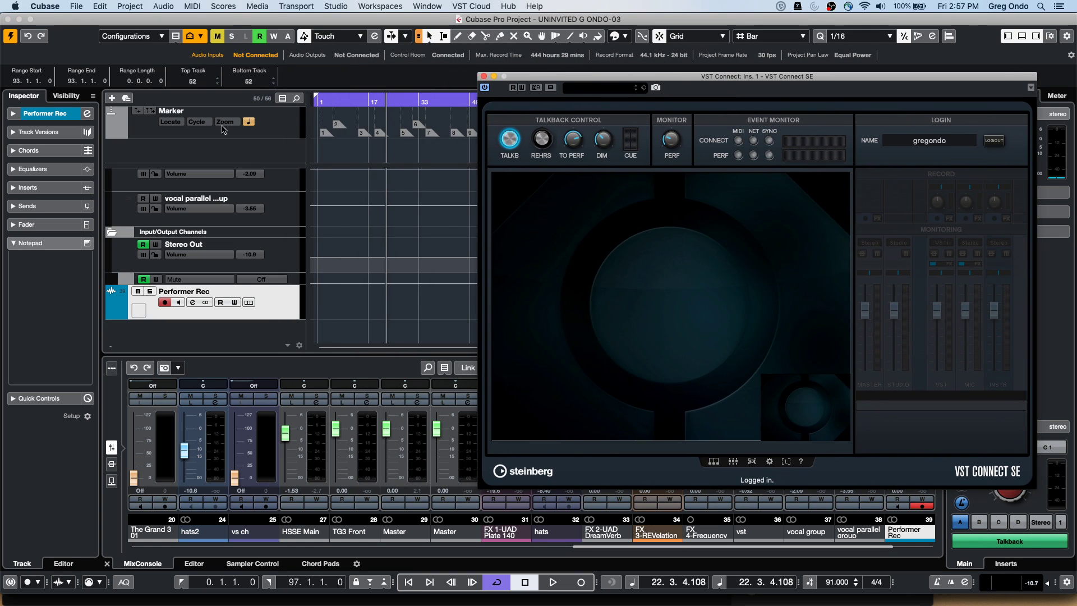
click(323, 101)
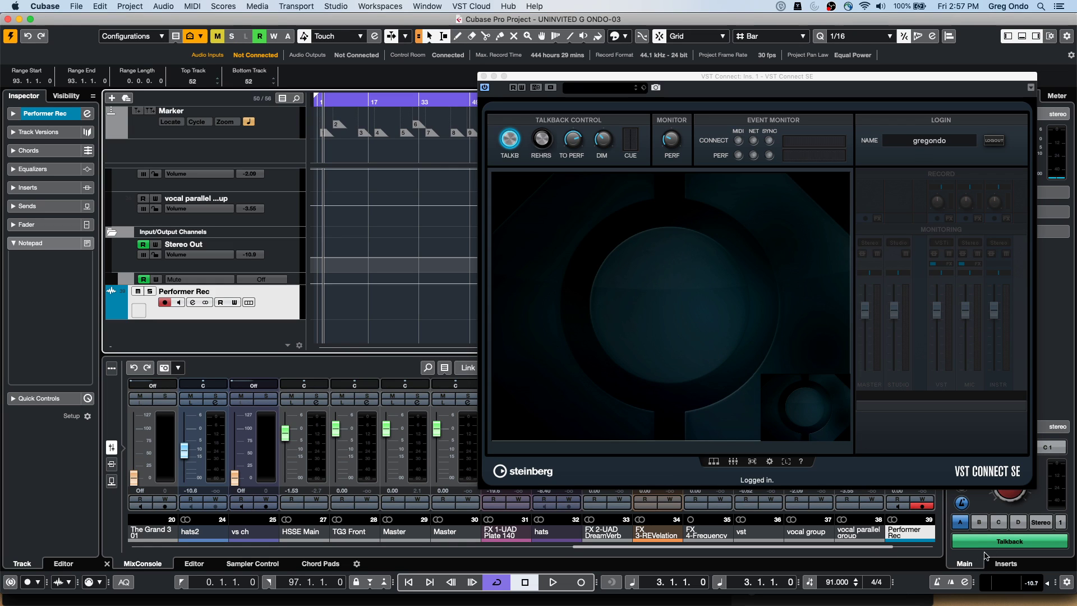
click(1007, 539)
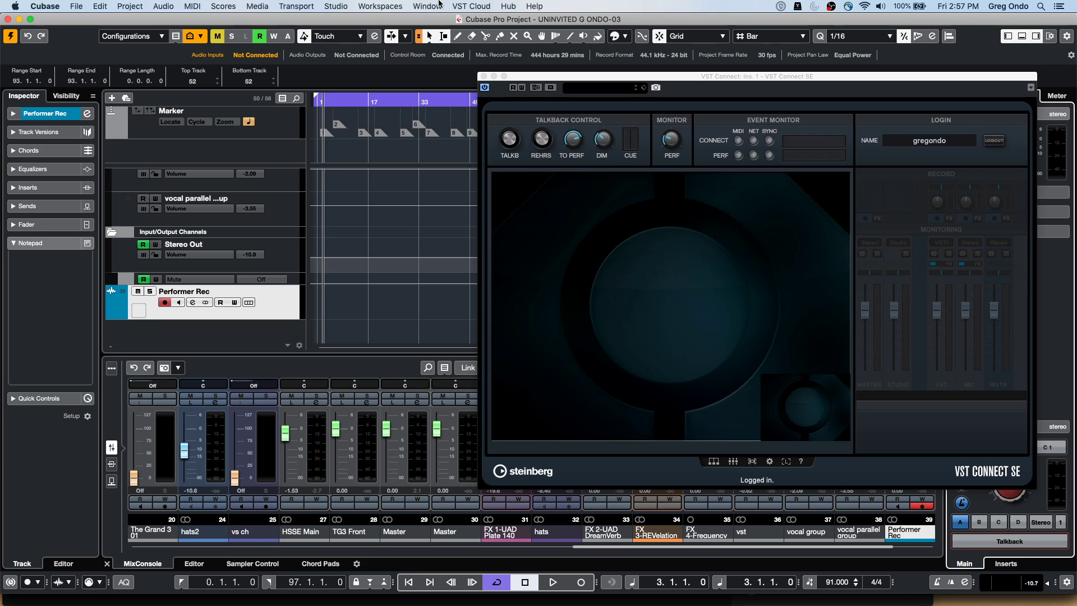
click(1017, 542)
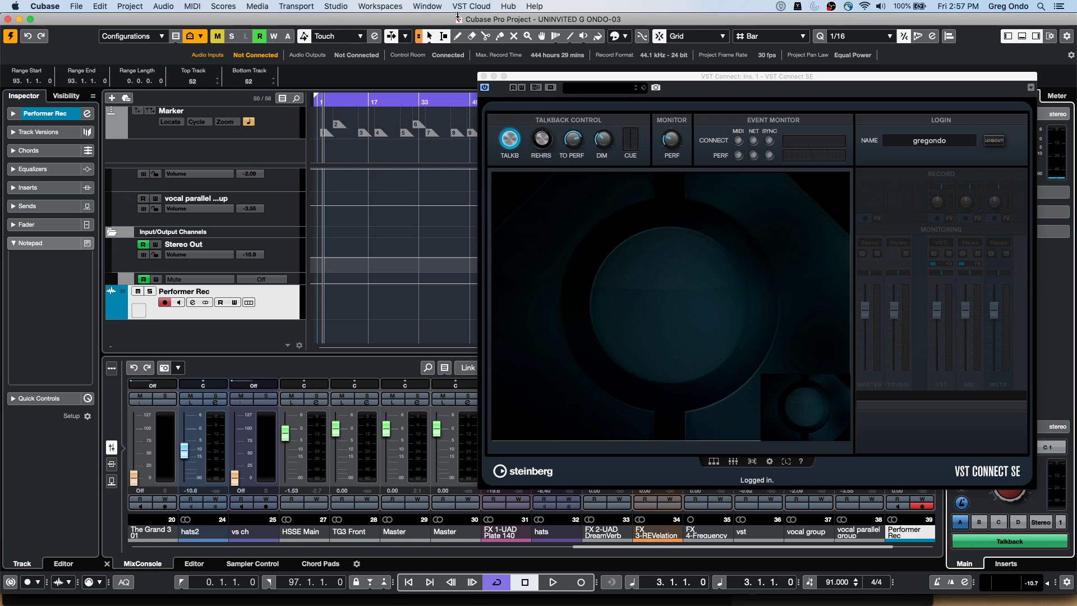
click(484, 76)
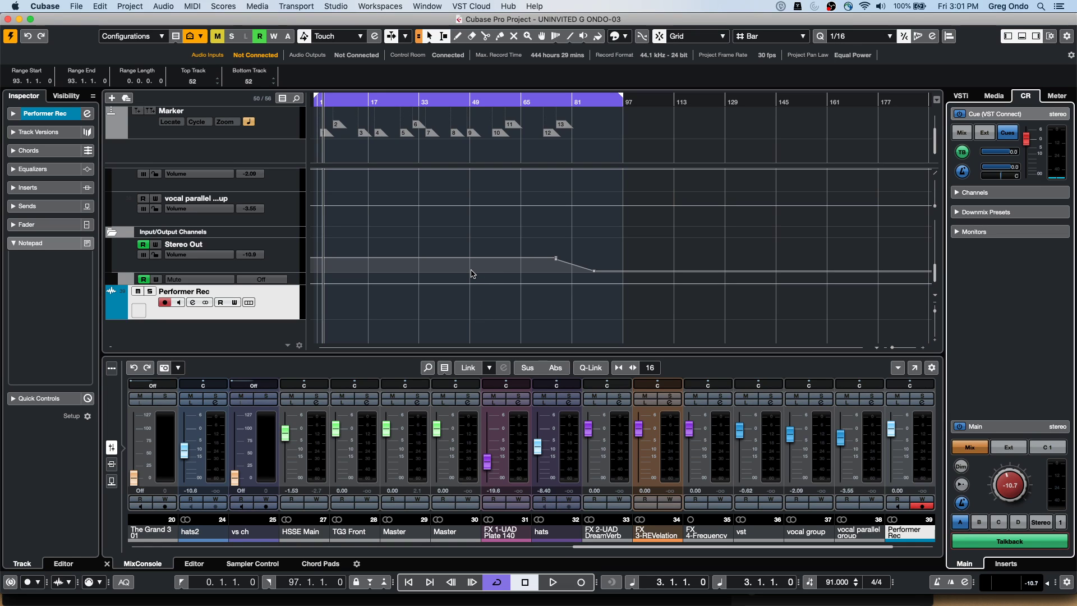
Deselect all objects by clicking empty space in the Project window's event display
click(496, 237)
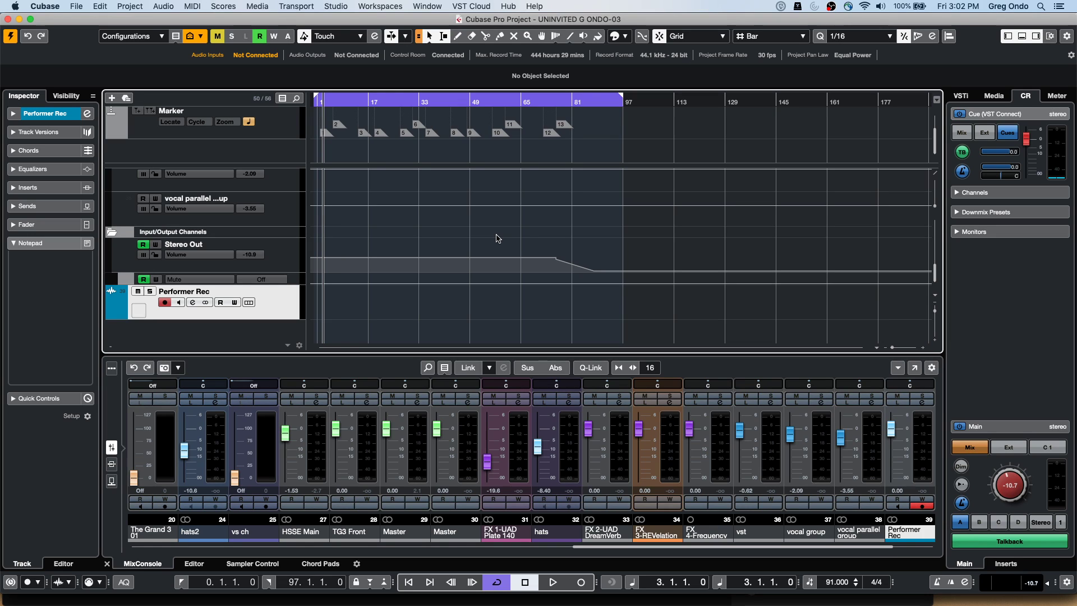
scroll(496, 238, up, 3)
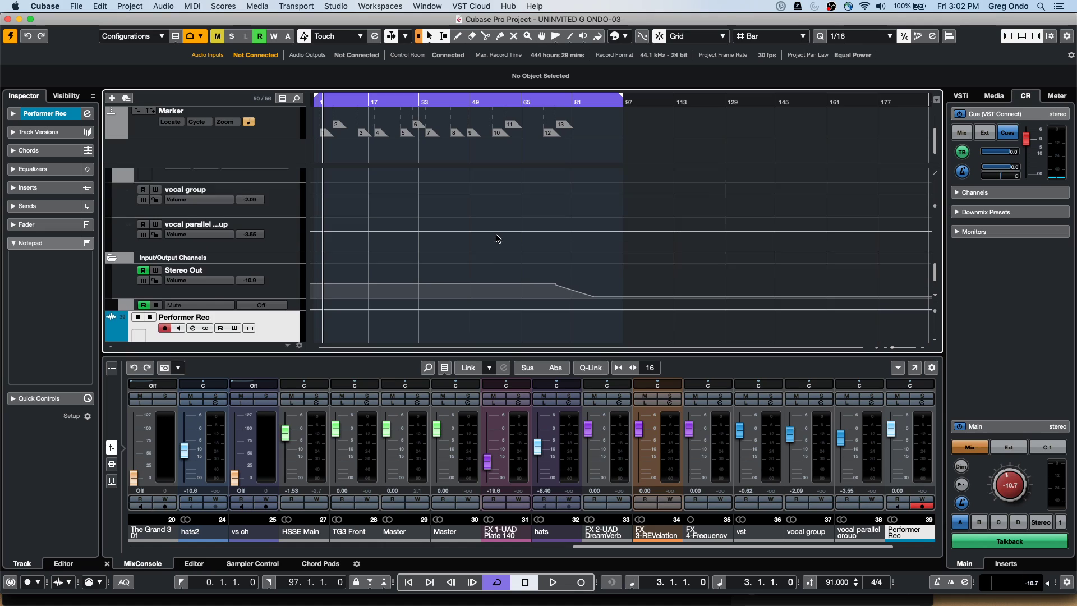
scroll(497, 236, down, 1)
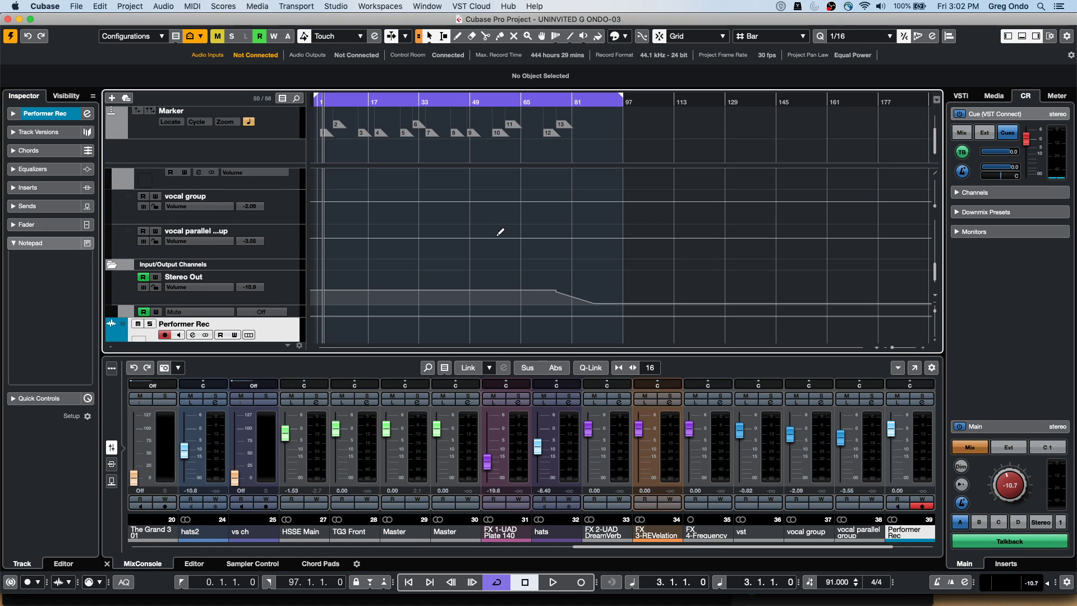
click(77, 7)
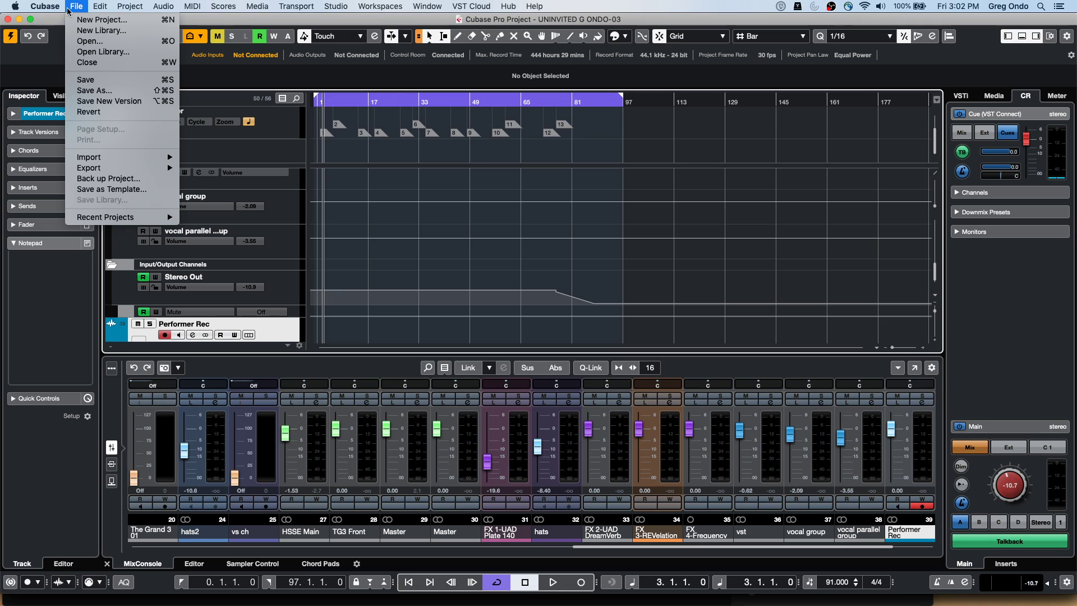
mouse_move(96, 220)
mouse_move(42, 7)
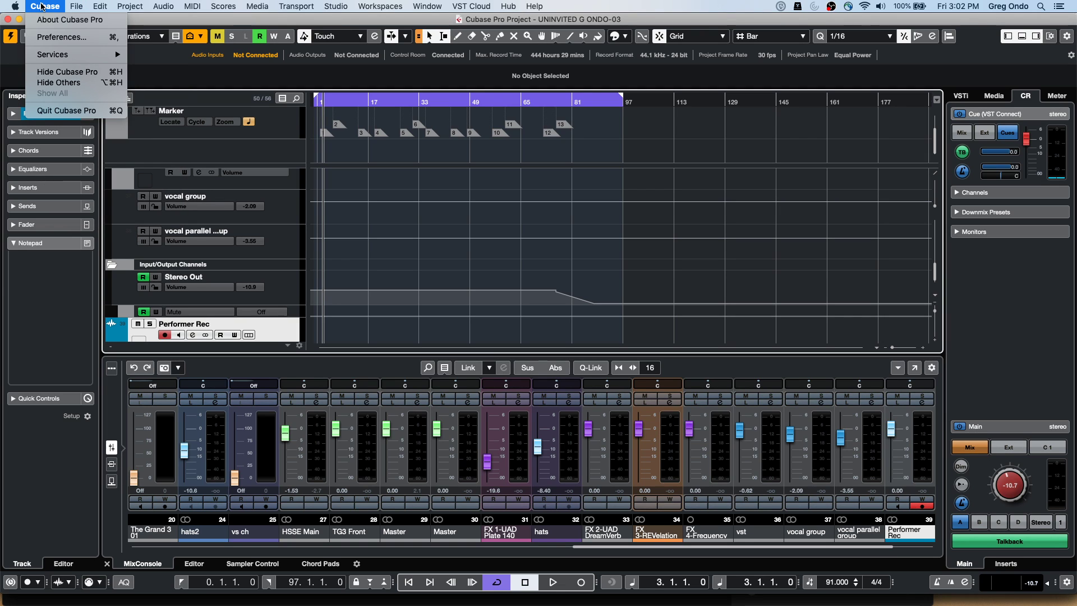
click(56, 37)
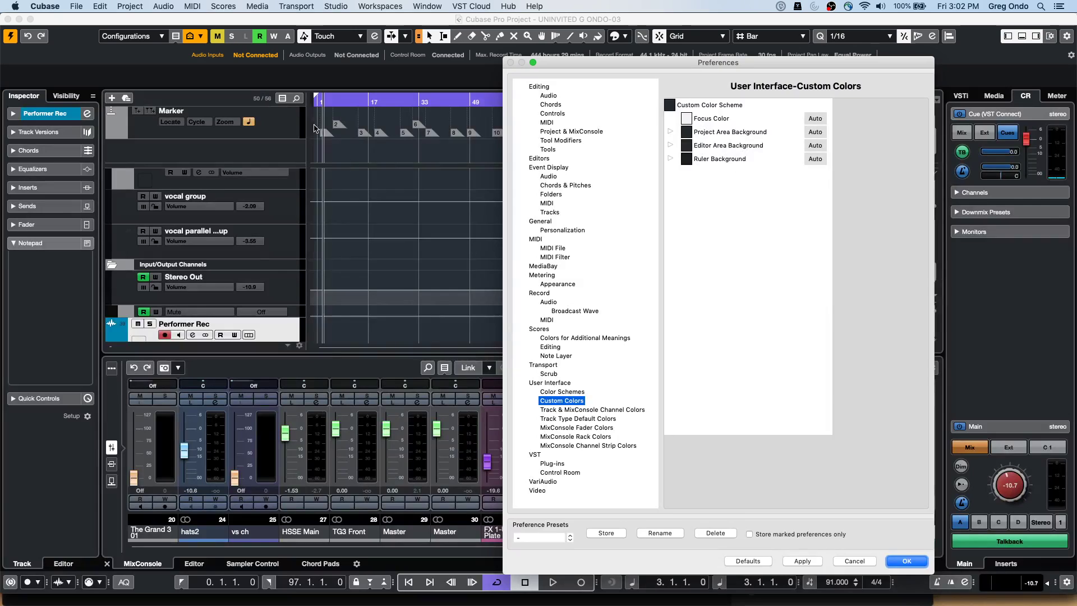
drag(574, 63, 294, 20)
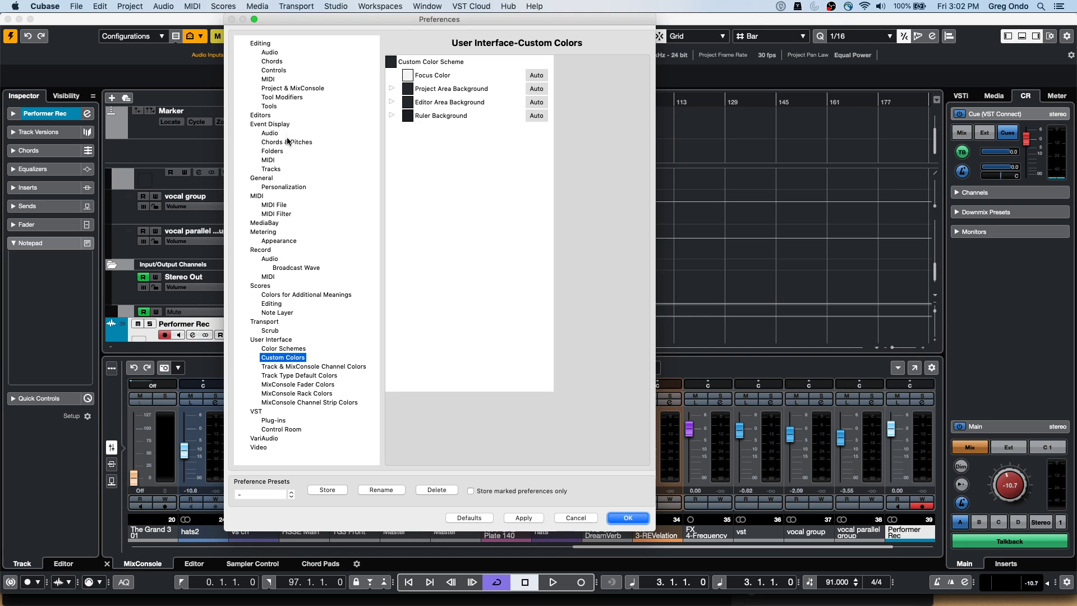
click(269, 323)
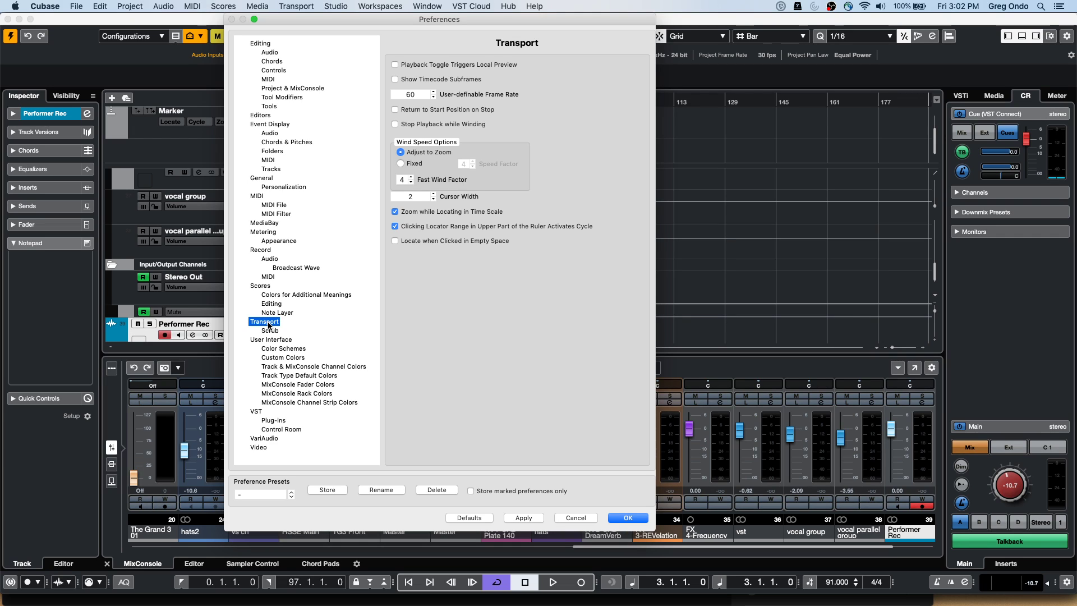
click(272, 330)
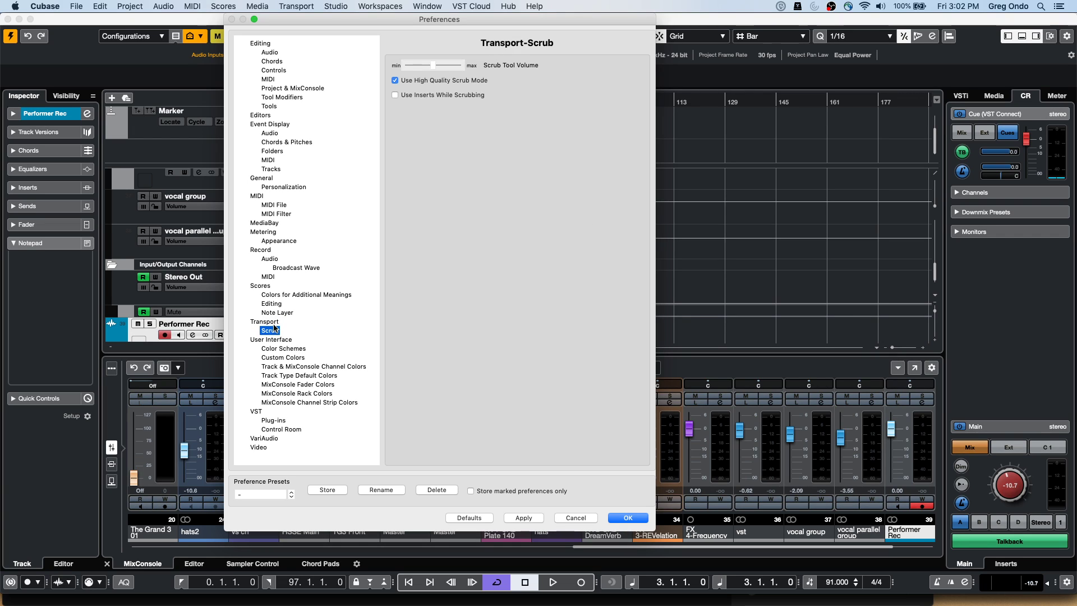
click(272, 322)
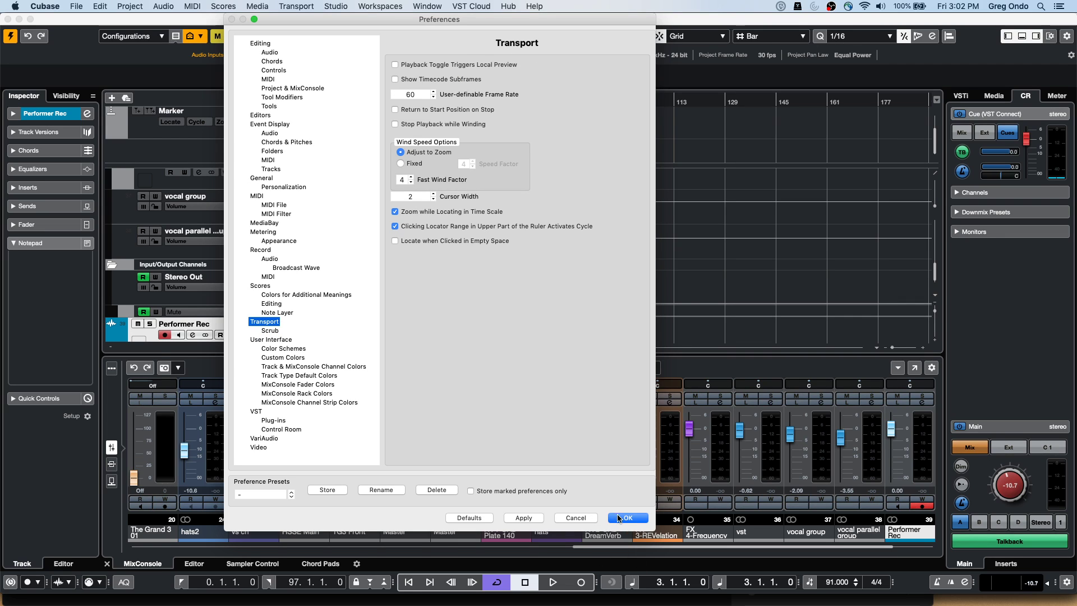
click(618, 517)
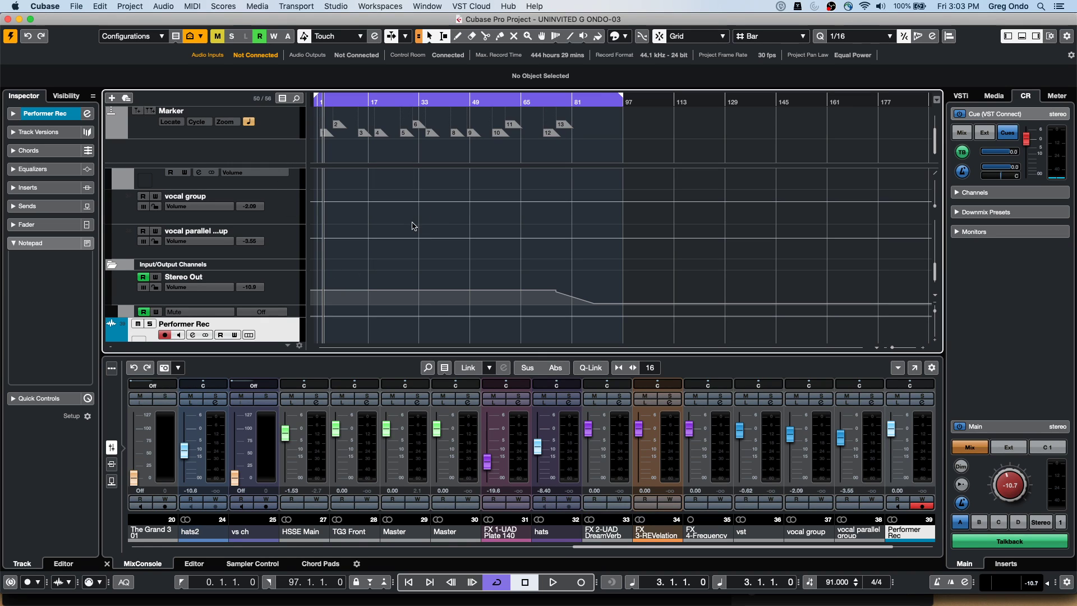
scroll(364, 233, down, 2)
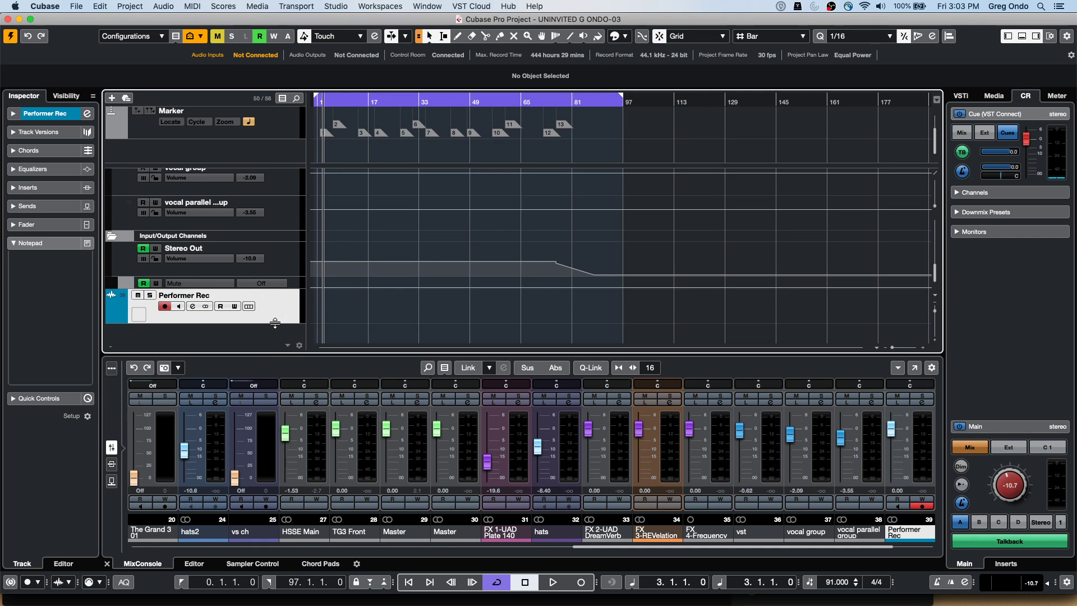
Add a Groove Agent SE instrument track to the project
right_click(260, 337)
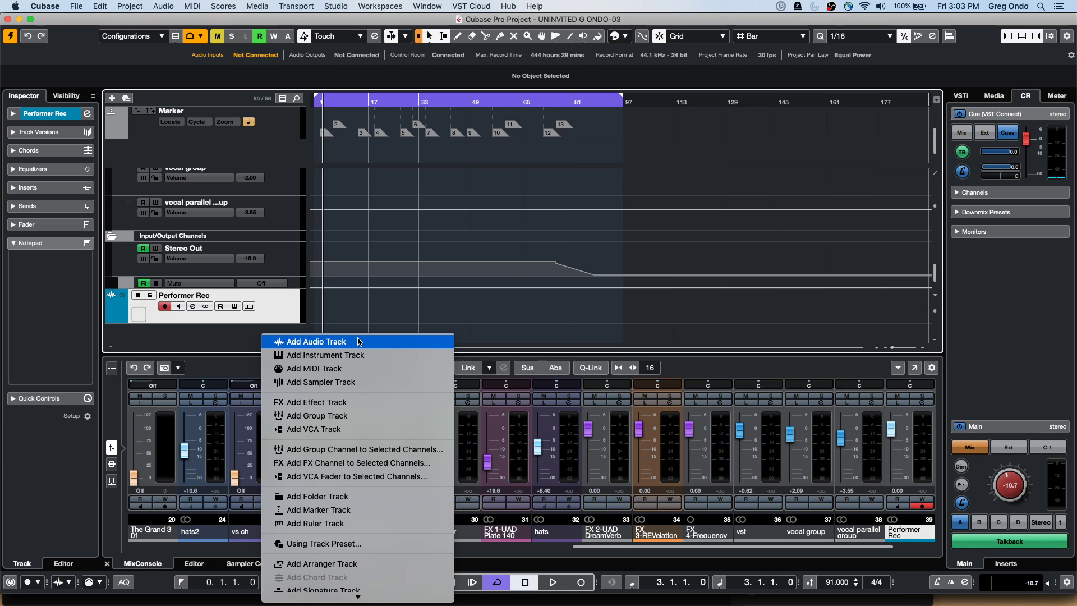
click(359, 354)
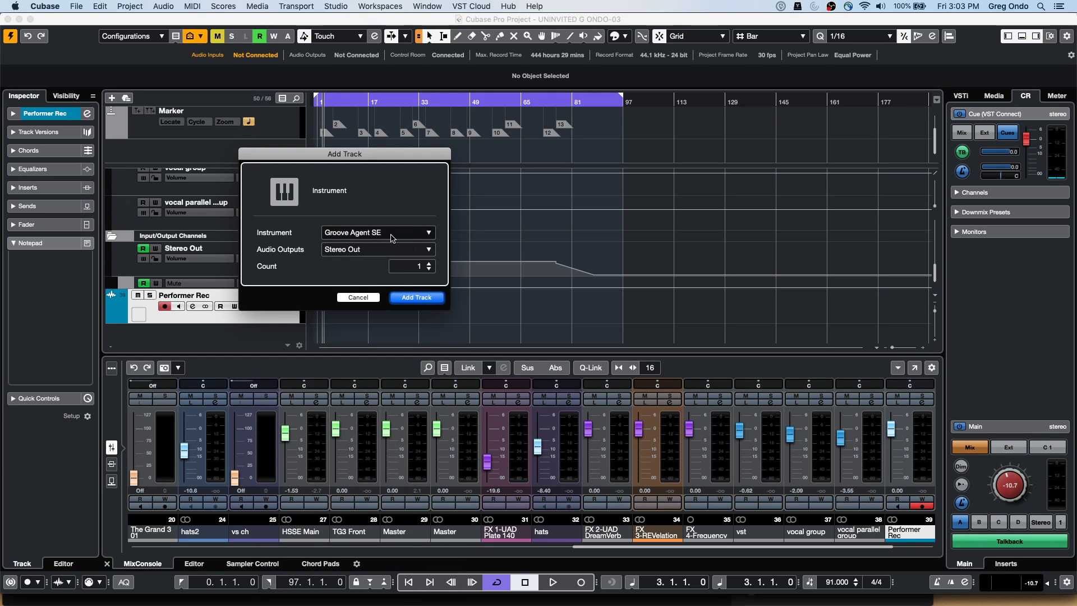
click(422, 298)
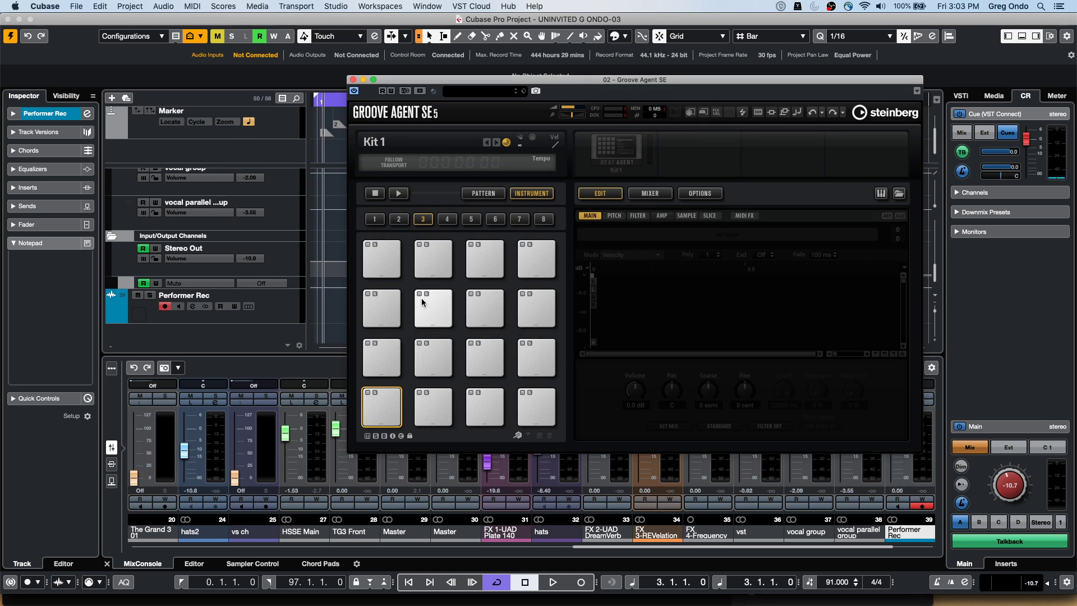
Draw a MIDI part spanning bars 4–85 on it and open it in the Key Editor
drag(401, 84, 606, 134)
scroll(354, 297, down, 2)
right_click(328, 297)
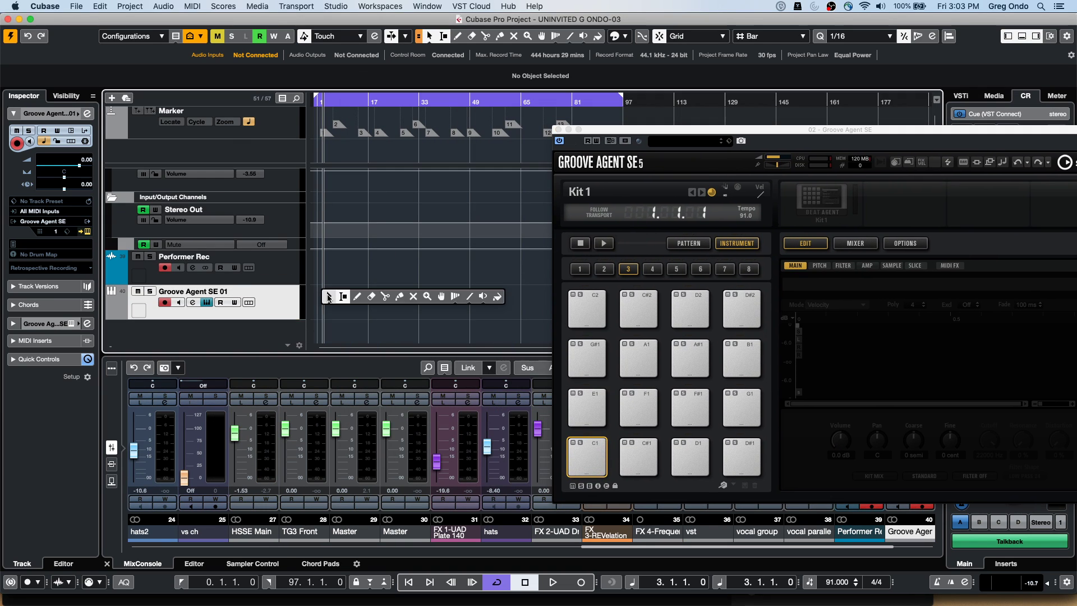
click(357, 296)
drag(328, 303, 588, 306)
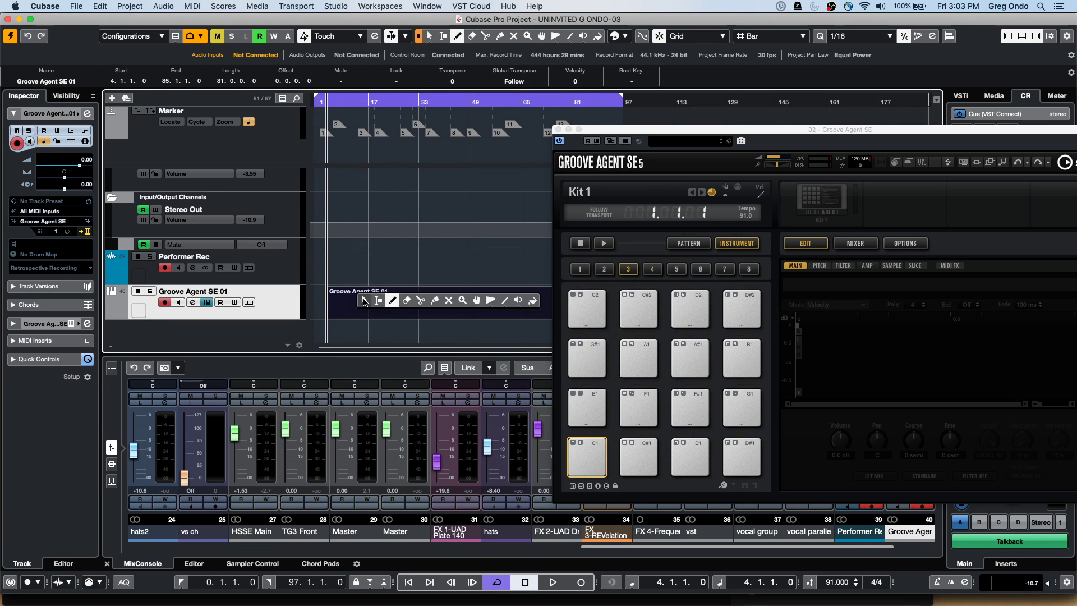
key(2)
double_click(362, 300)
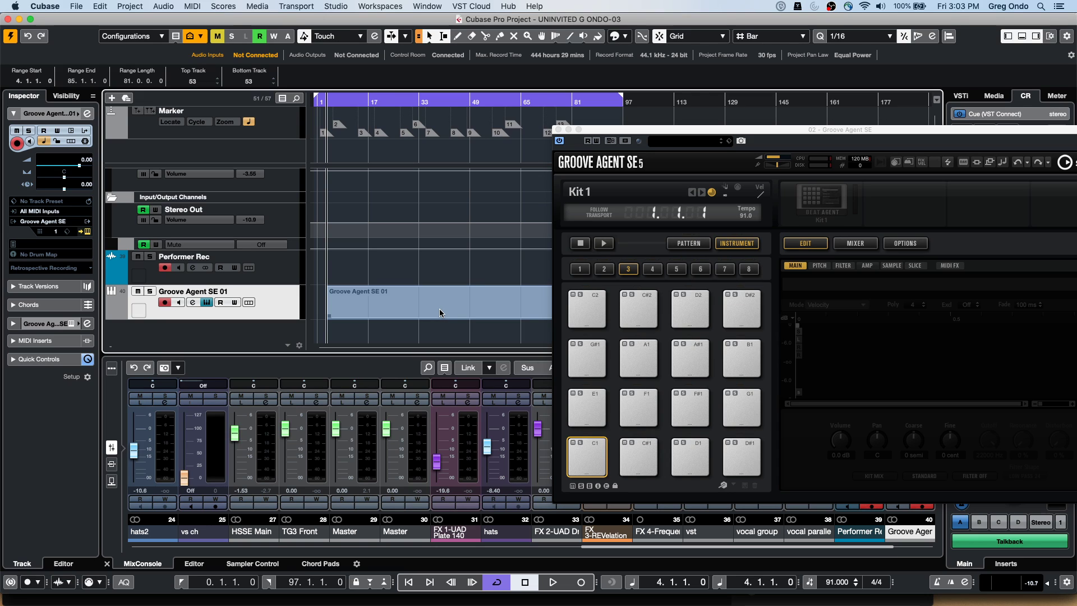
click(421, 303)
double_click(397, 307)
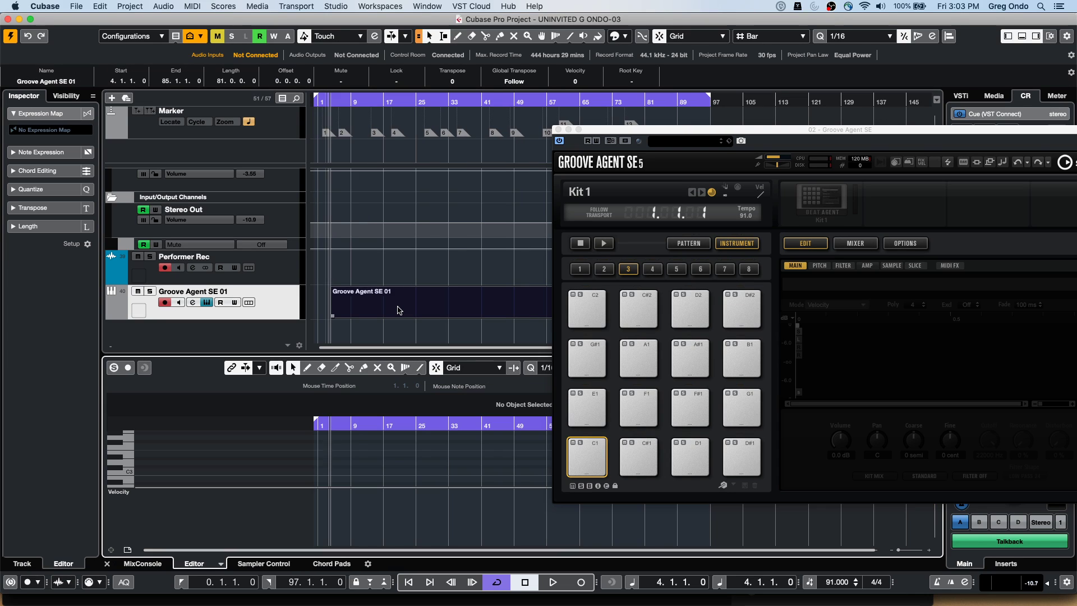
Switch to the Drum Editor and draw notes on Acoustic Snare, Low Floor Tom, Long Whistle, D7 and Electric Snare
click(221, 564)
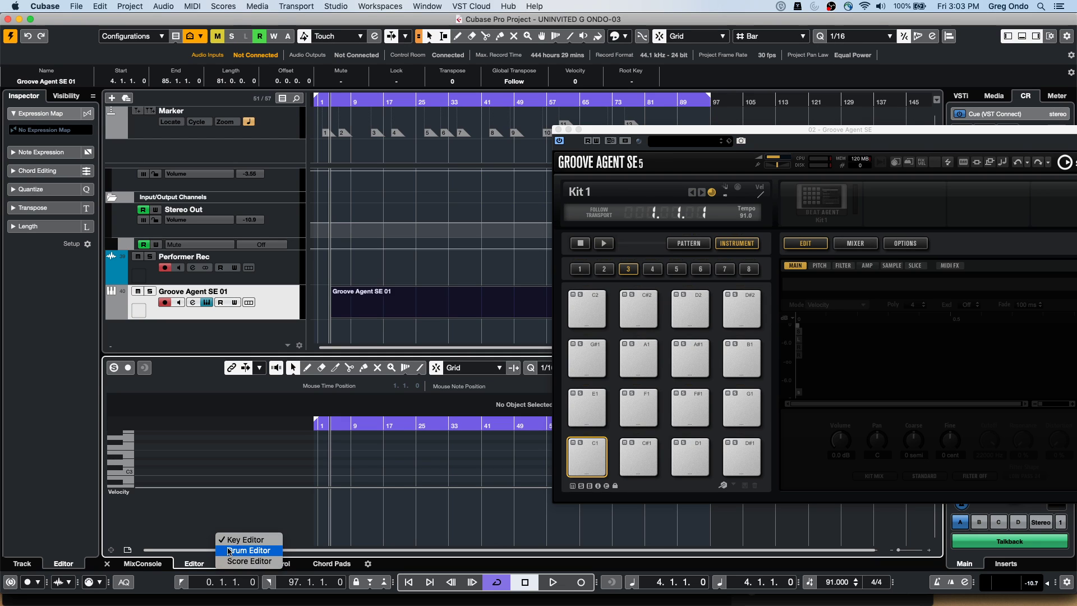
click(246, 550)
drag(321, 355, 321, 270)
drag(337, 374, 396, 374)
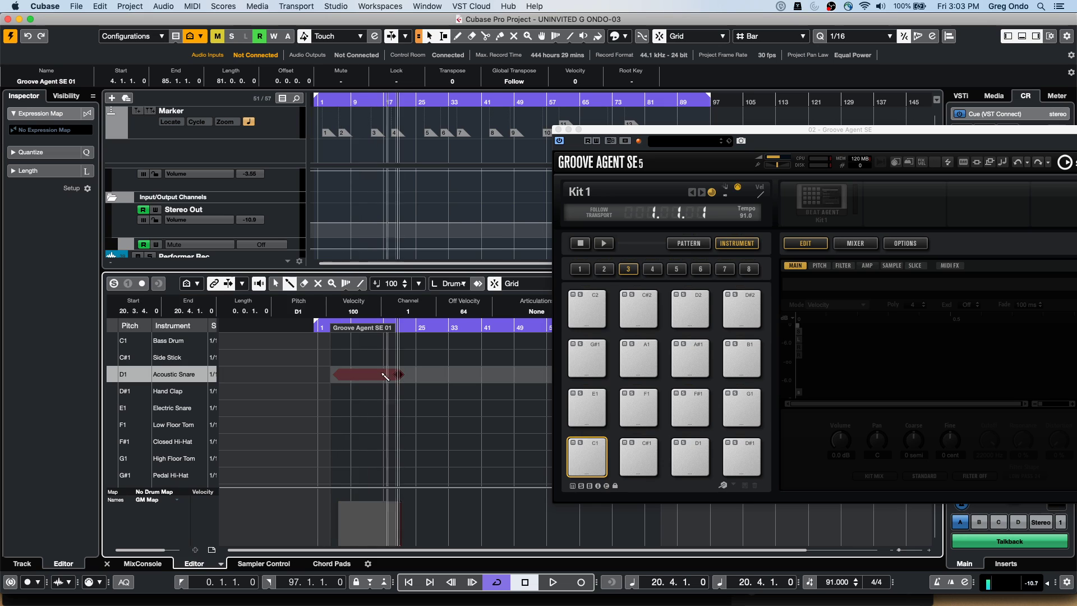
click(362, 425)
scroll(385, 447, down, 10)
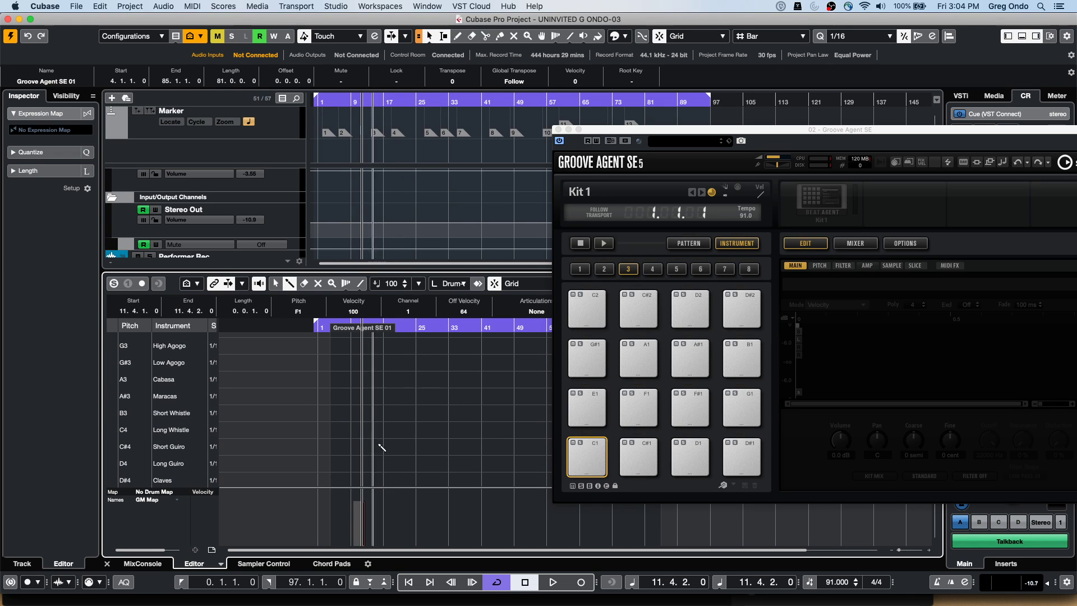
drag(359, 431, 424, 431)
scroll(389, 403, down, 5)
scroll(389, 402, down, 10)
drag(355, 415, 498, 415)
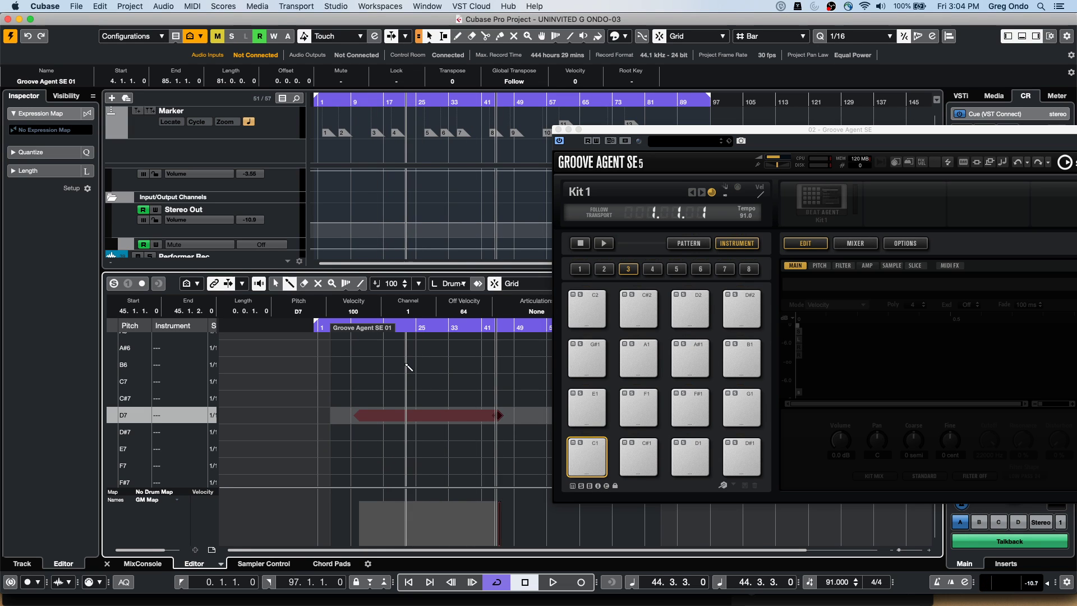
scroll(407, 364, up, 15)
drag(428, 408, 527, 407)
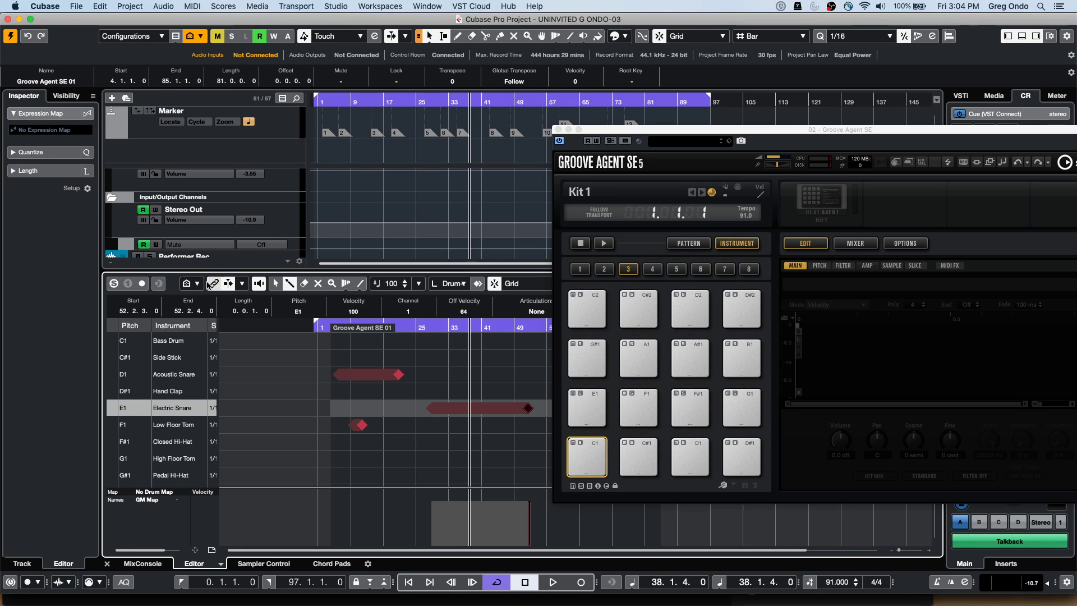
Set Drum Visibility Agents to Show Drum Sounds with Events
click(196, 285)
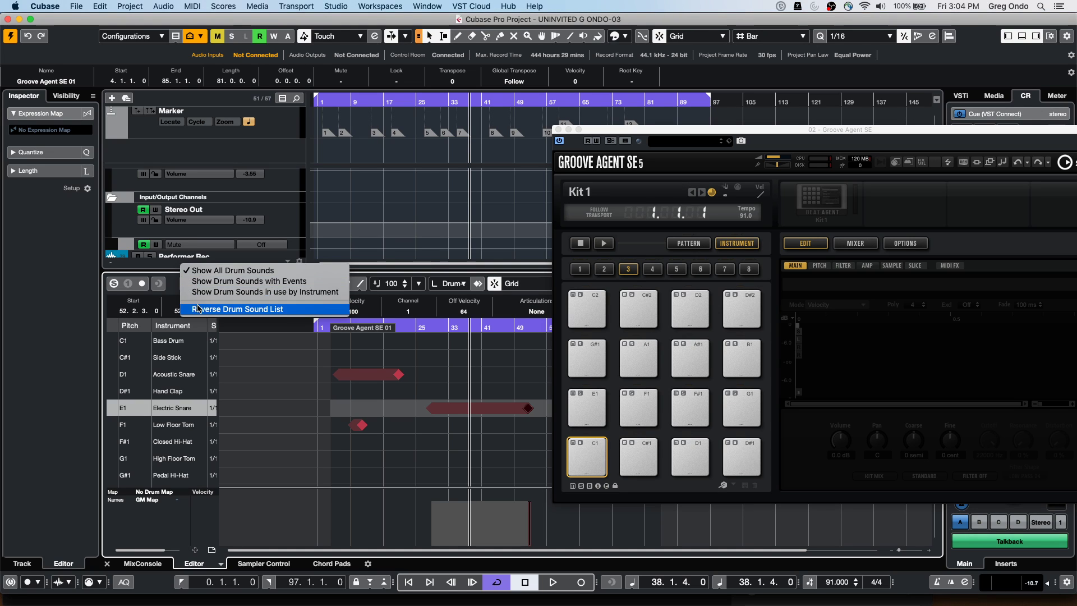
click(257, 339)
click(196, 286)
click(196, 285)
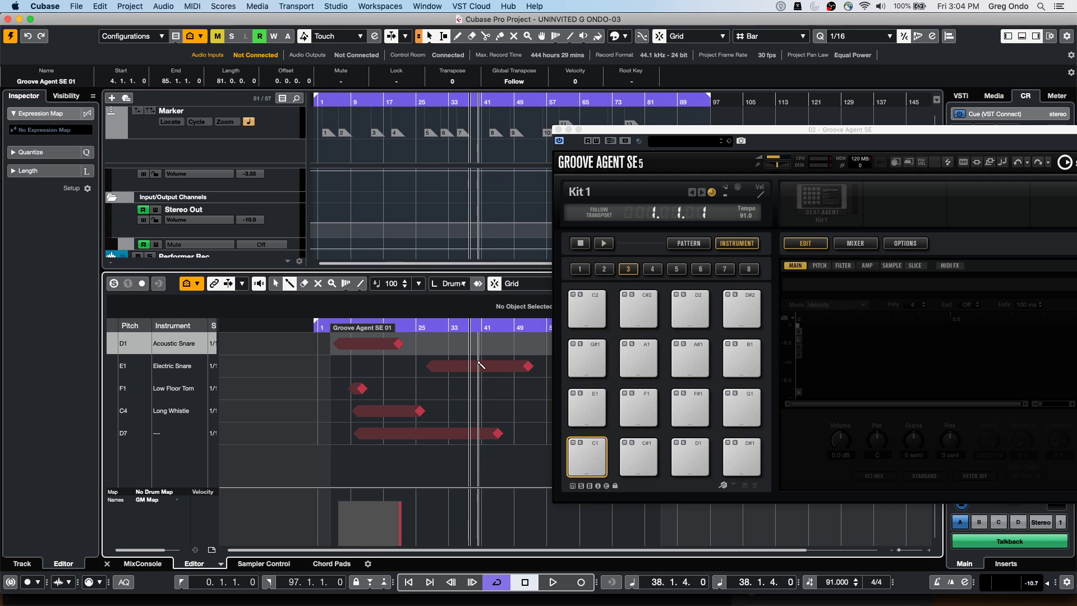
click(199, 285)
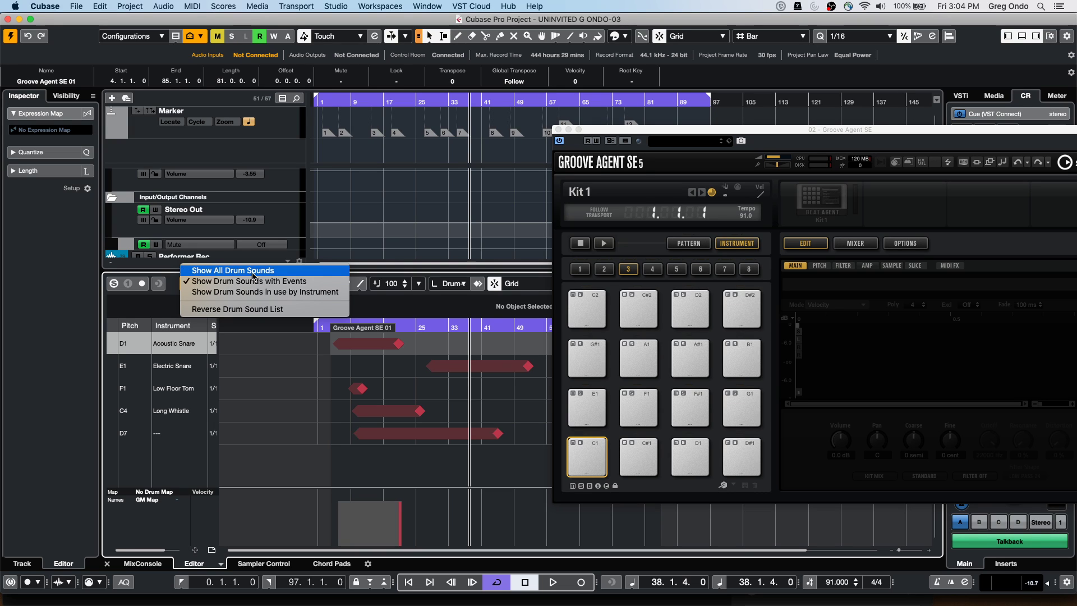
click(252, 271)
click(195, 285)
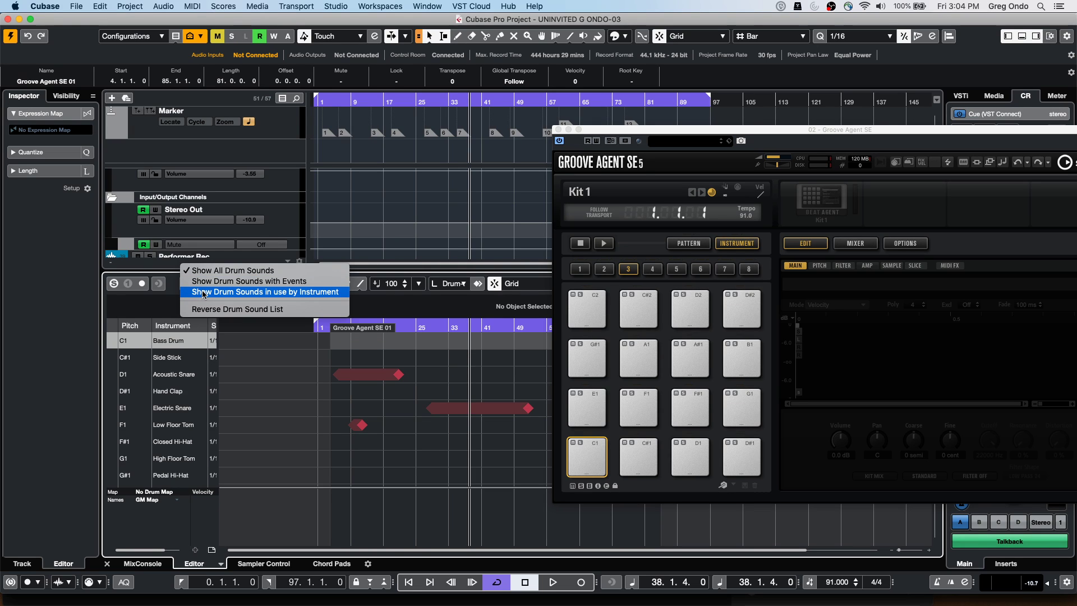
click(203, 294)
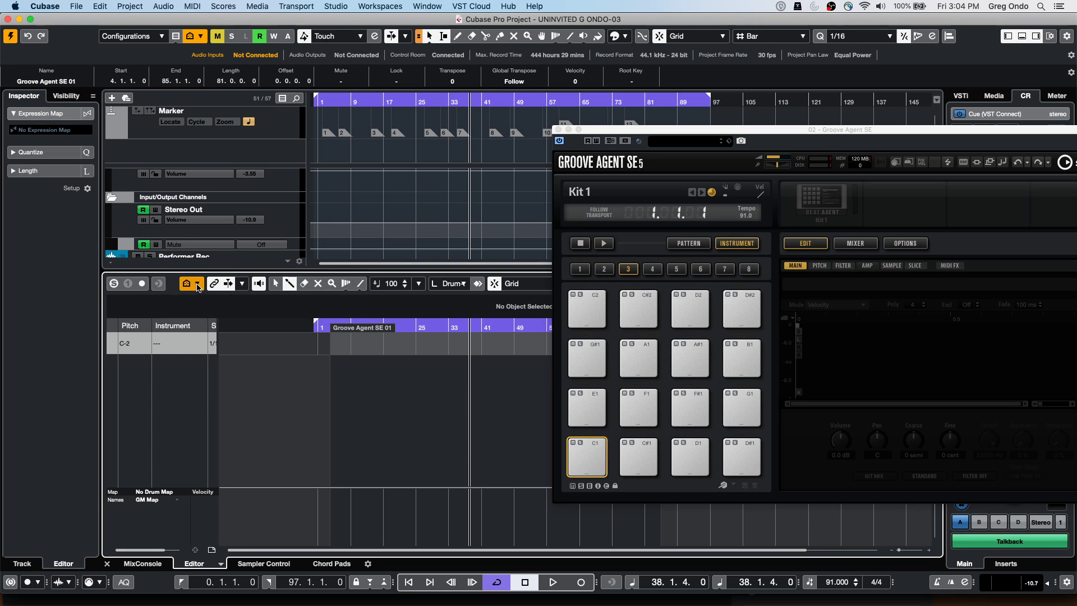
click(200, 288)
click(215, 281)
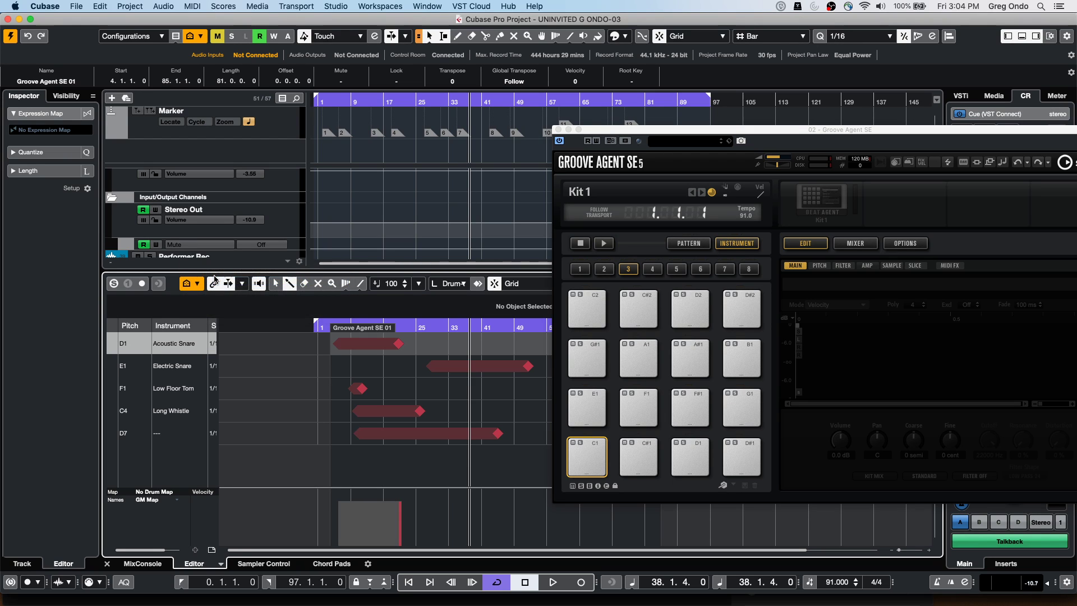
click(198, 284)
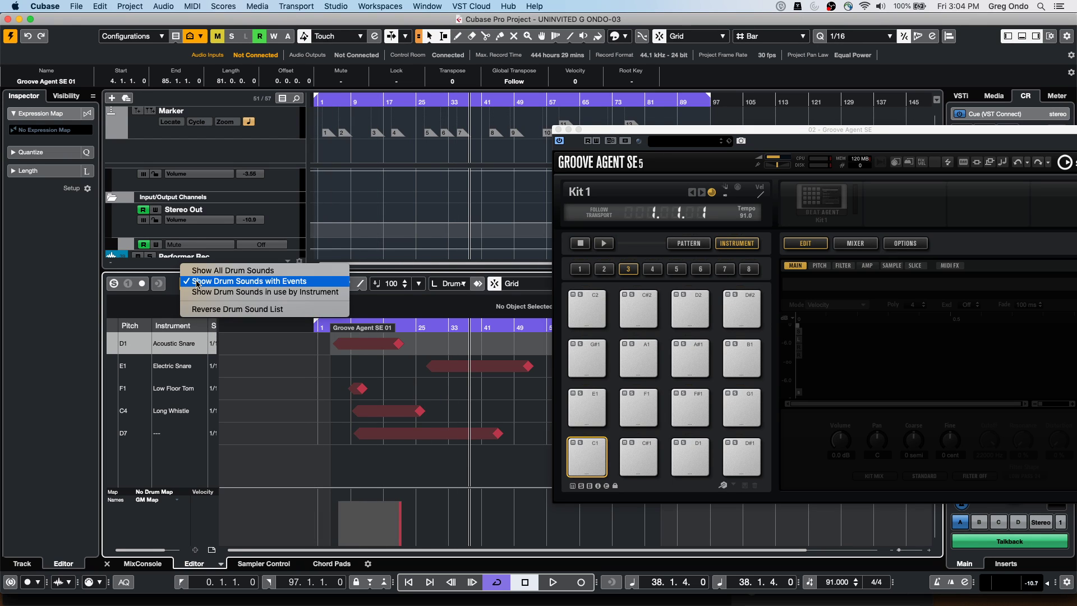
click(234, 284)
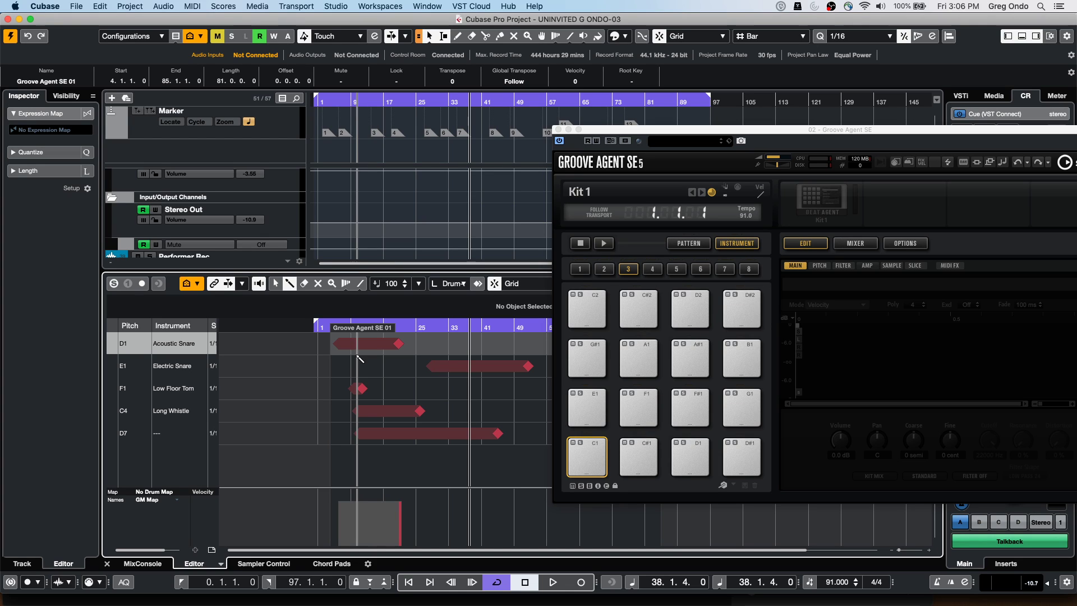
Create a new empty project, confirming its folder
click(76, 7)
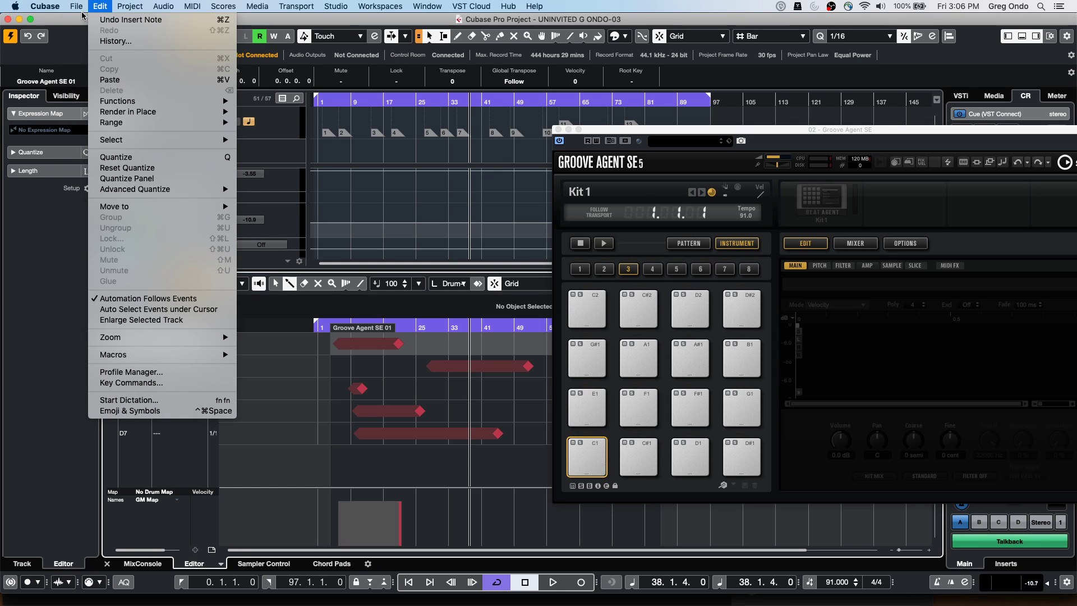
click(78, 18)
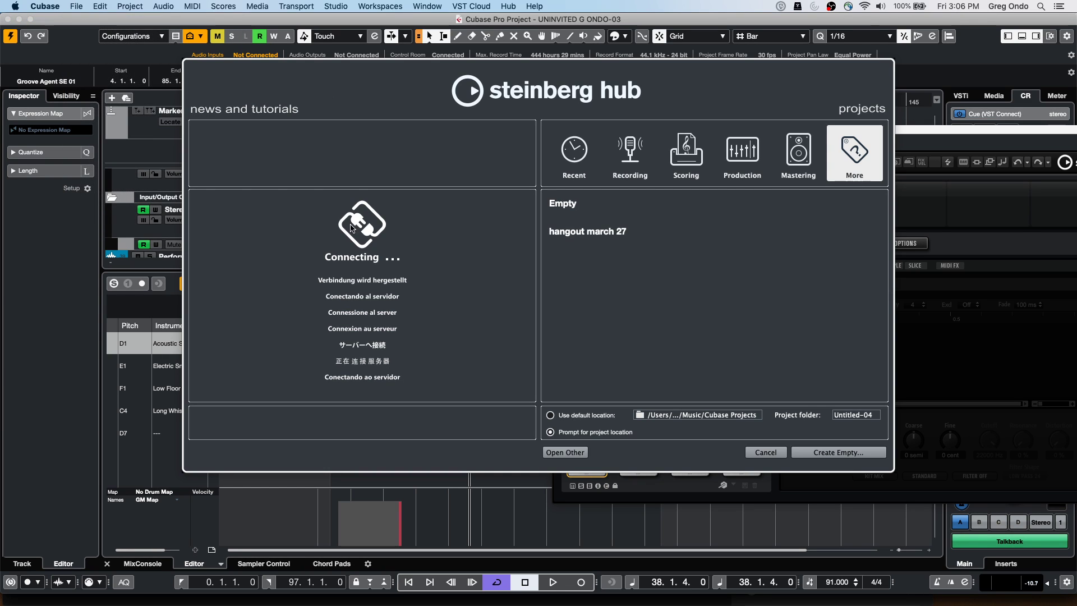
click(831, 454)
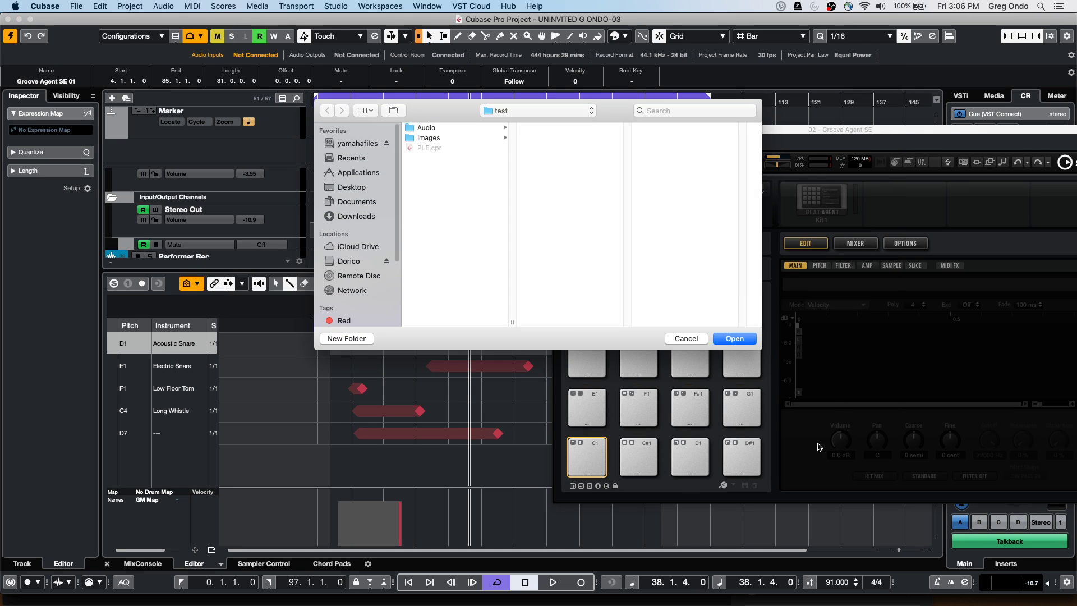
click(746, 339)
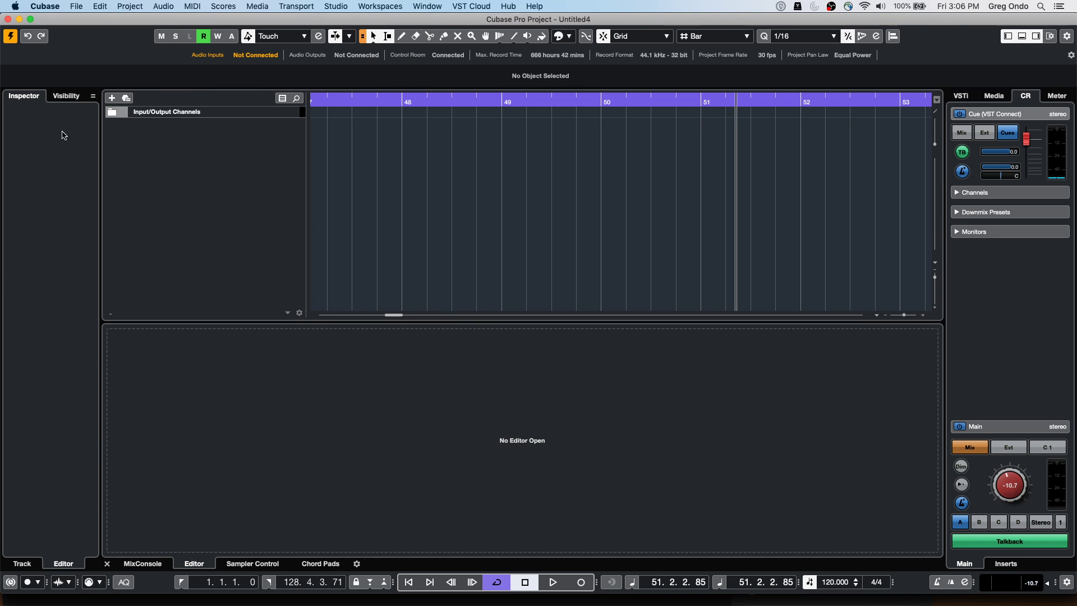
Add eight Retrologue instrument tracks via Add Instrument Track
right_click(191, 147)
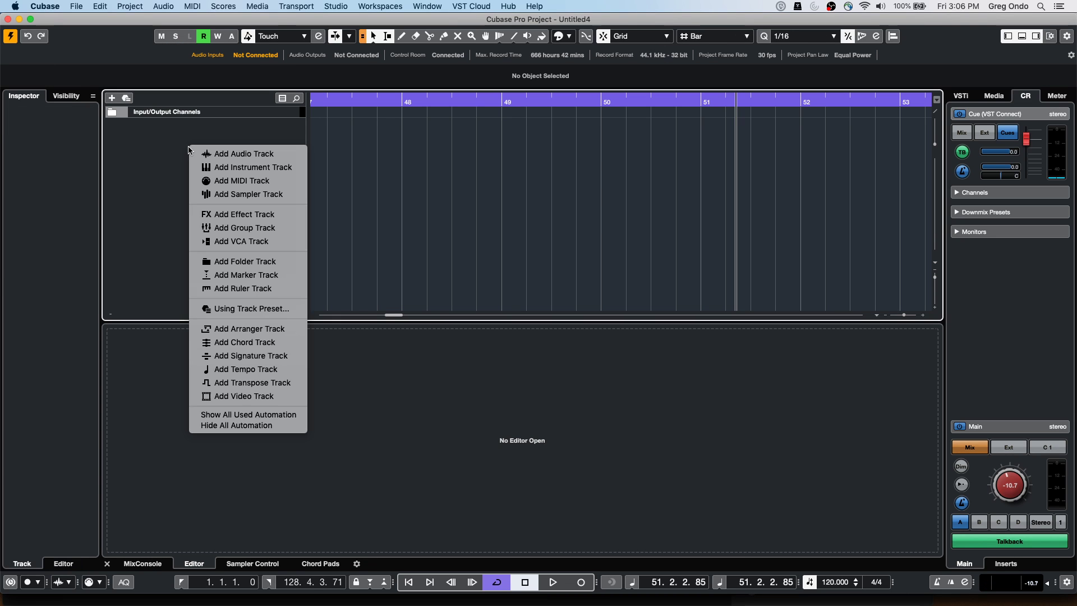
key(Escape)
right_click(216, 142)
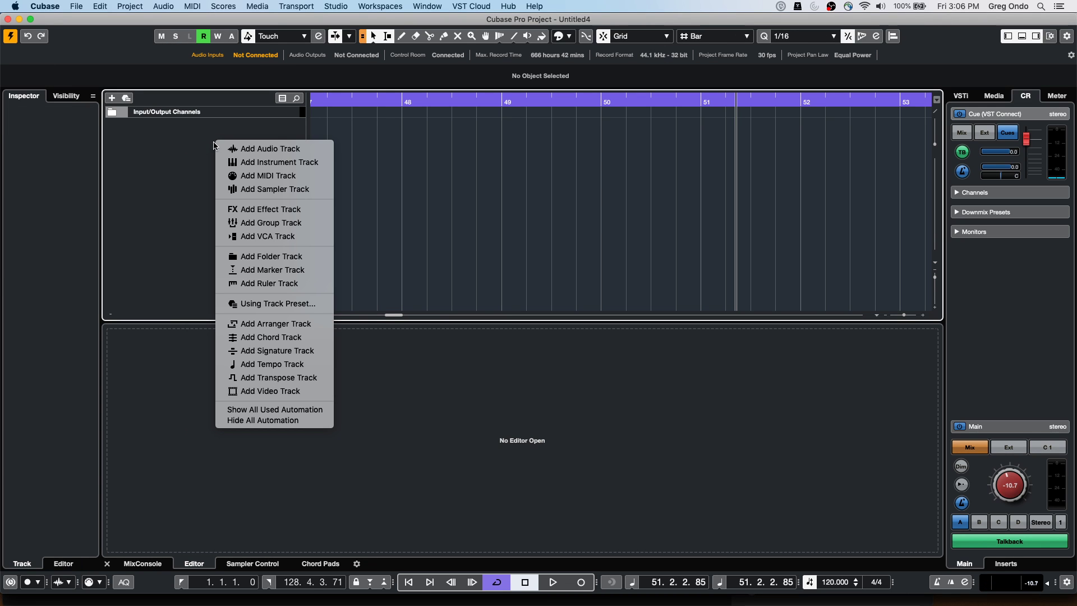
click(246, 162)
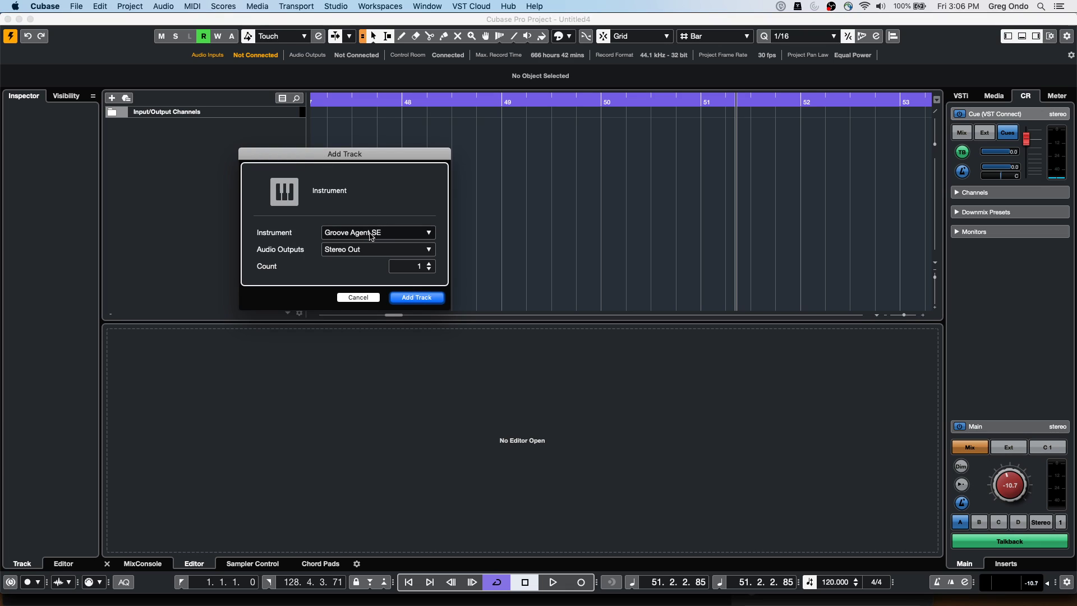
click(369, 234)
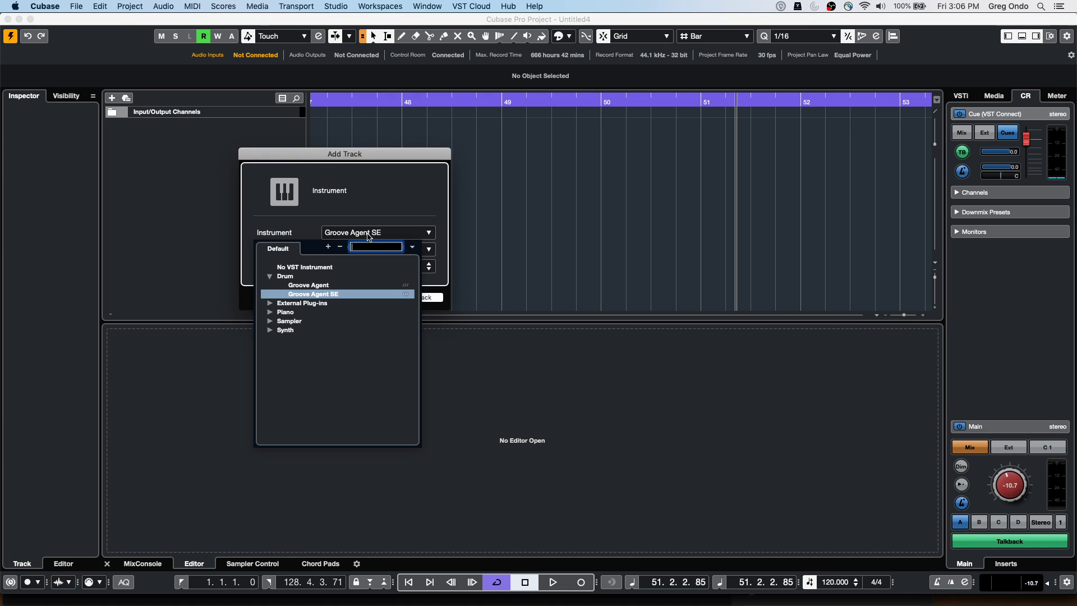
click(270, 331)
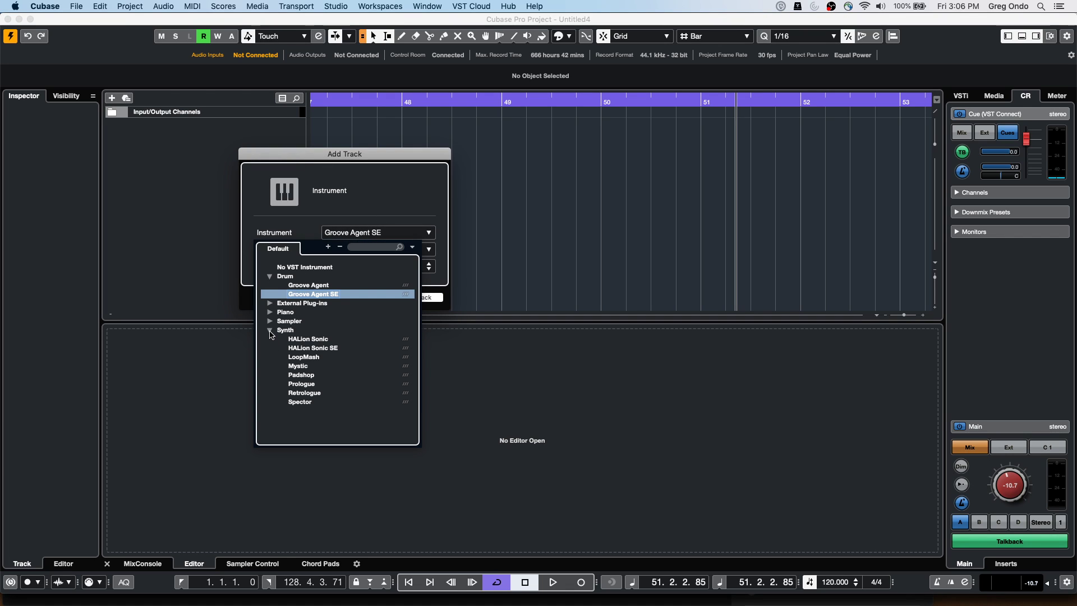
click(332, 340)
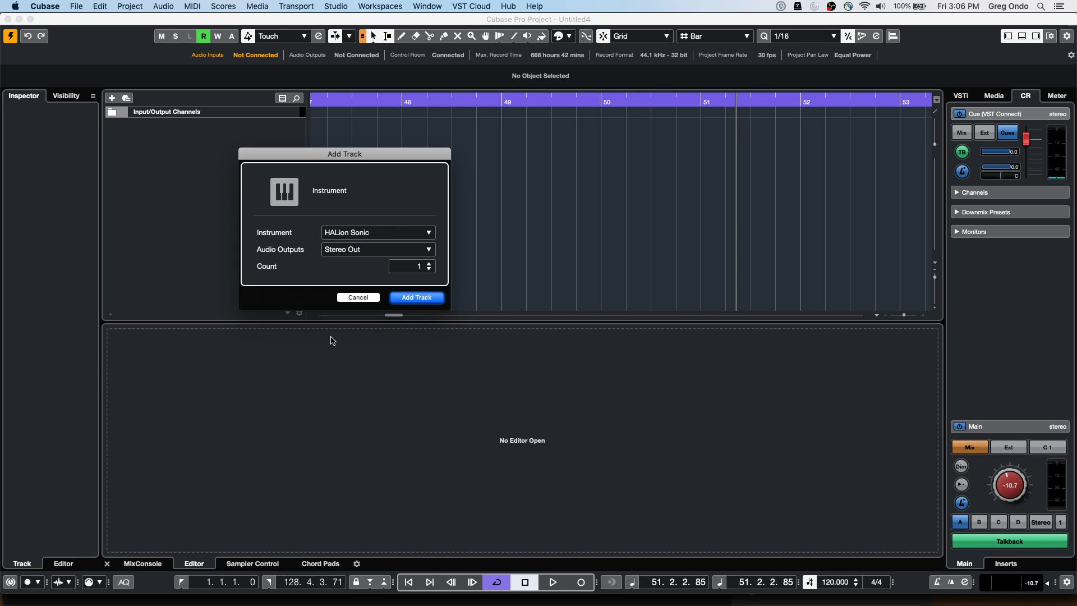
click(369, 242)
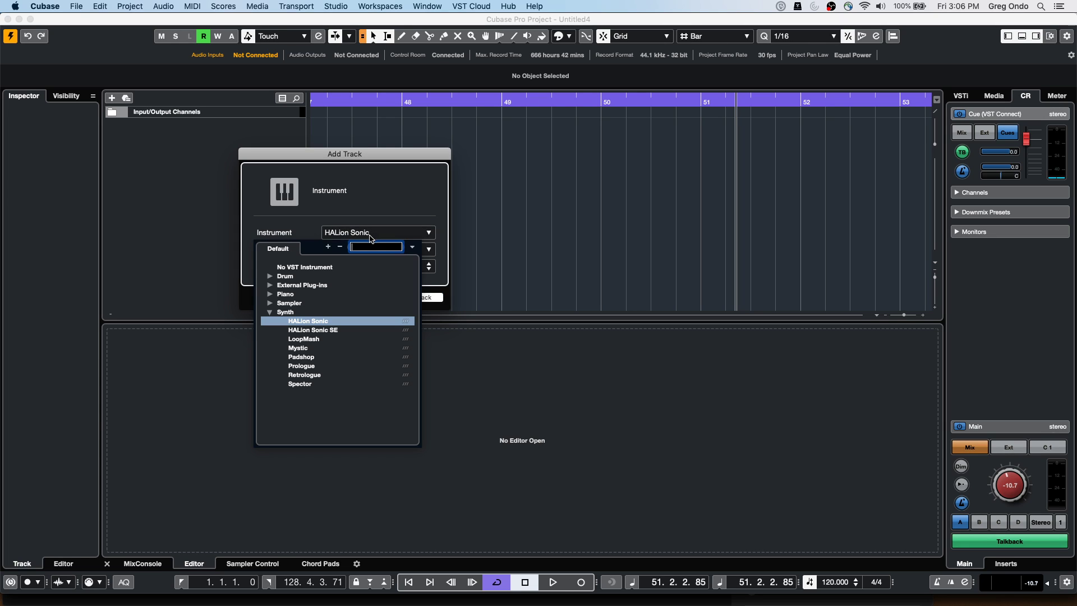
click(293, 377)
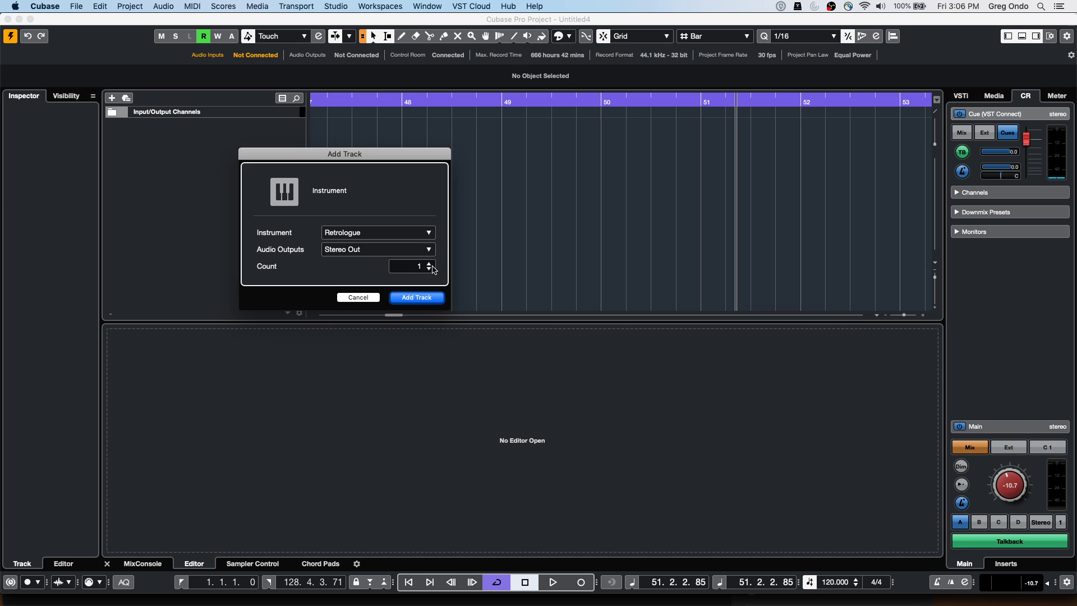
scroll(427, 267, up, 6)
scroll(427, 268, up, 1)
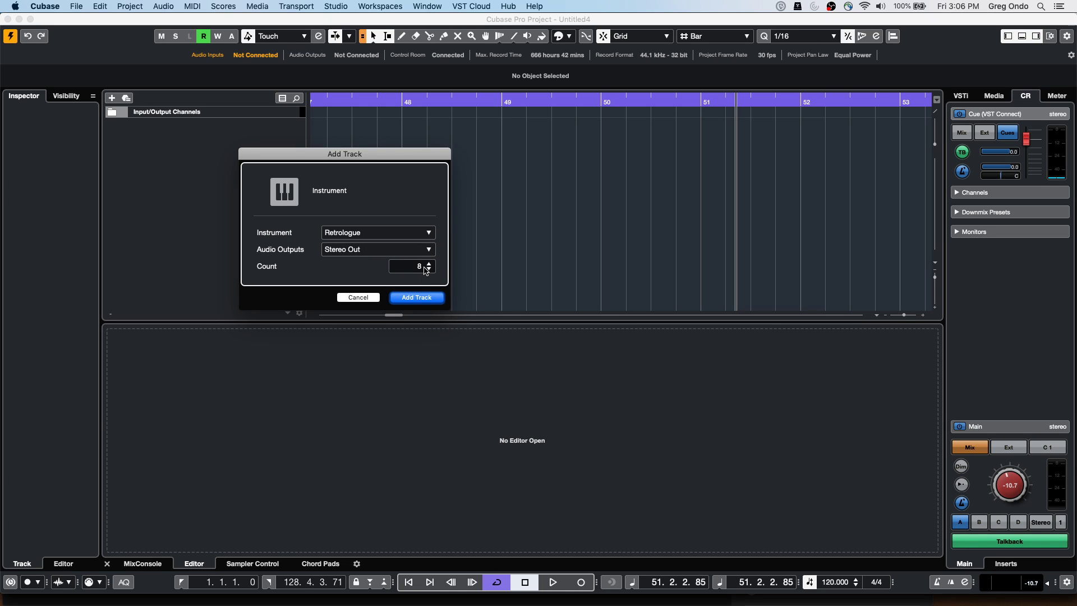
click(425, 298)
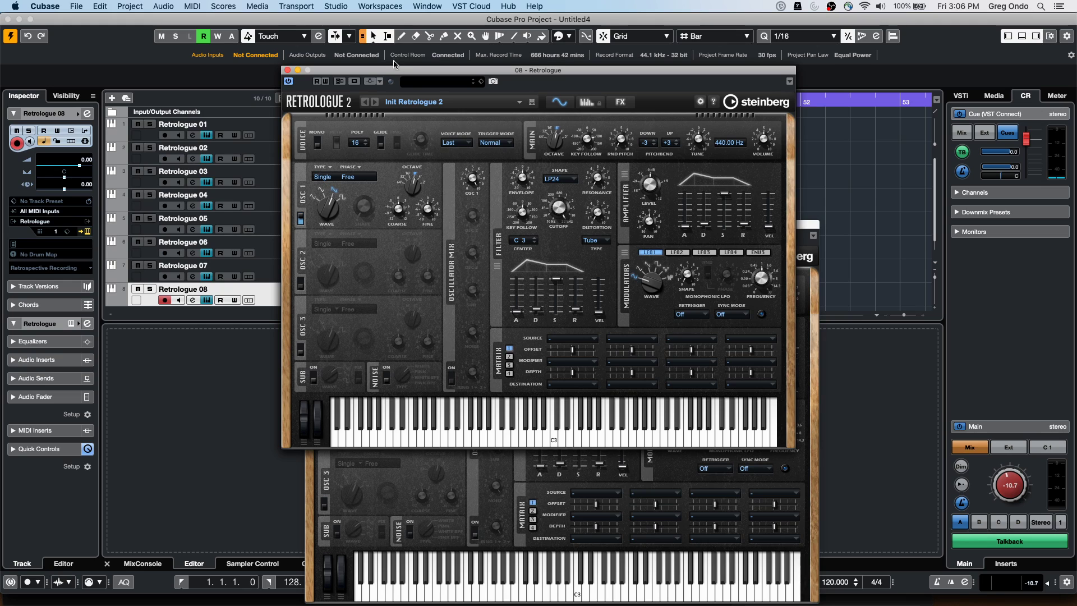
Close all the open Retrologue plug-in windows
click(288, 70)
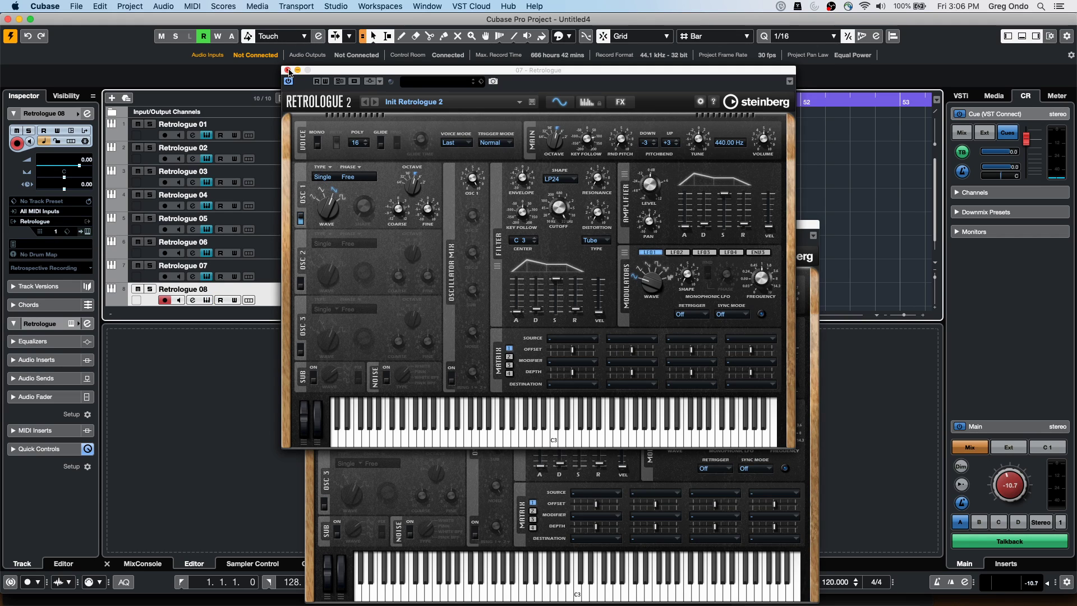
click(288, 70)
click(288, 70)
click(288, 70)
click(288, 70)
click(288, 70)
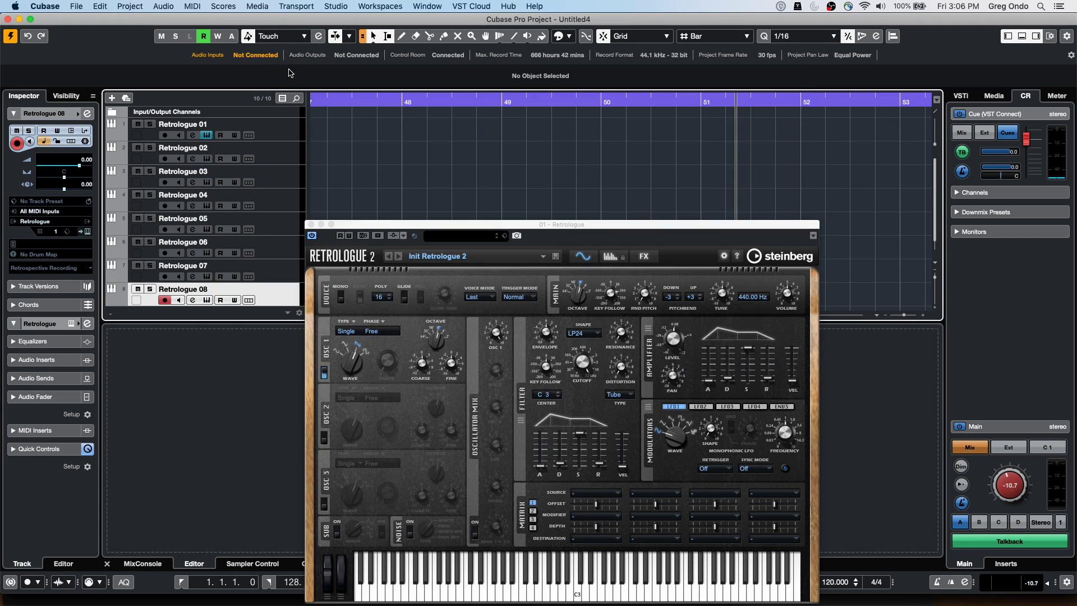
click(311, 225)
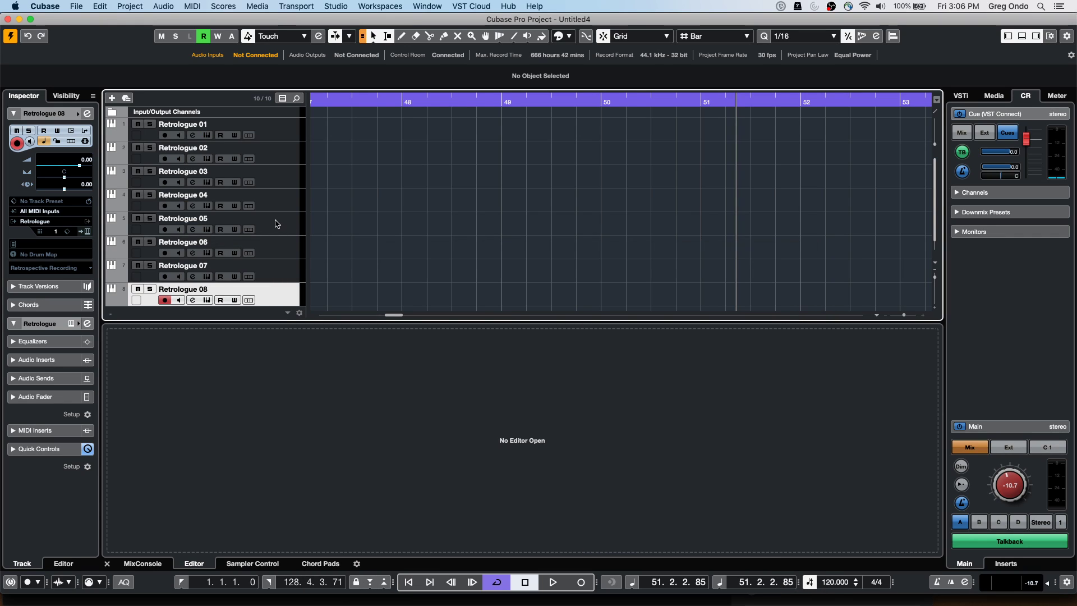
Add eight Padshop instrument tracks below Retrologue 08
right_click(275, 302)
mouse_move(305, 308)
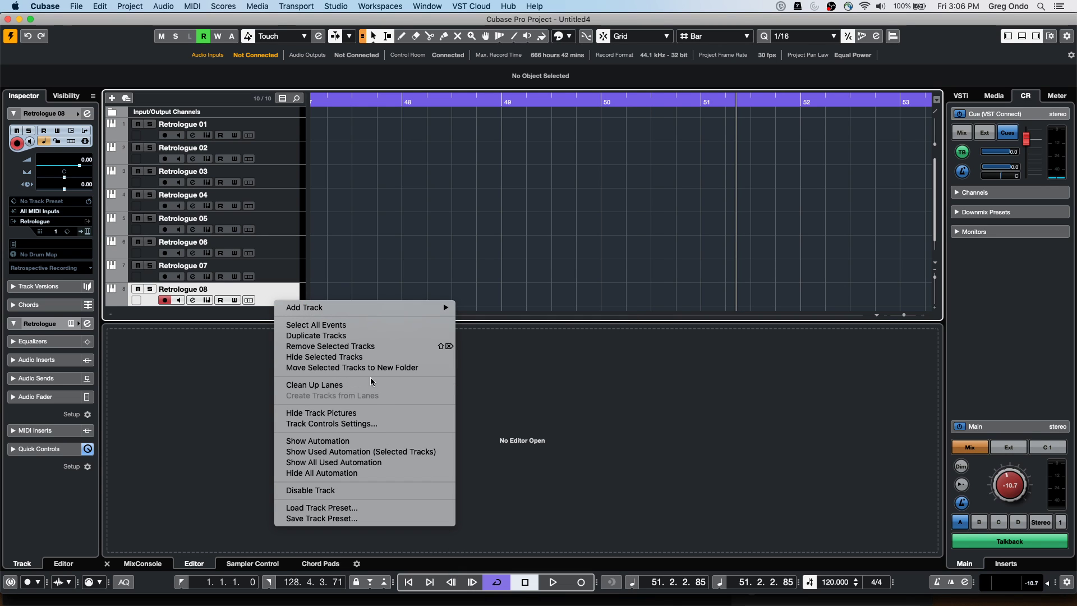
mouse_move(373, 308)
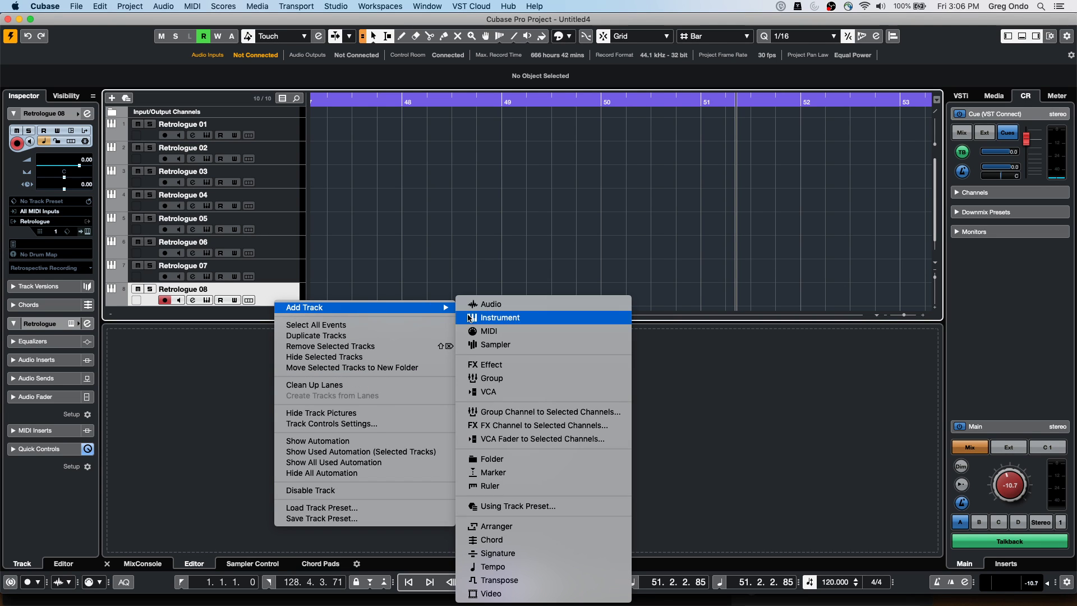
click(470, 312)
click(365, 232)
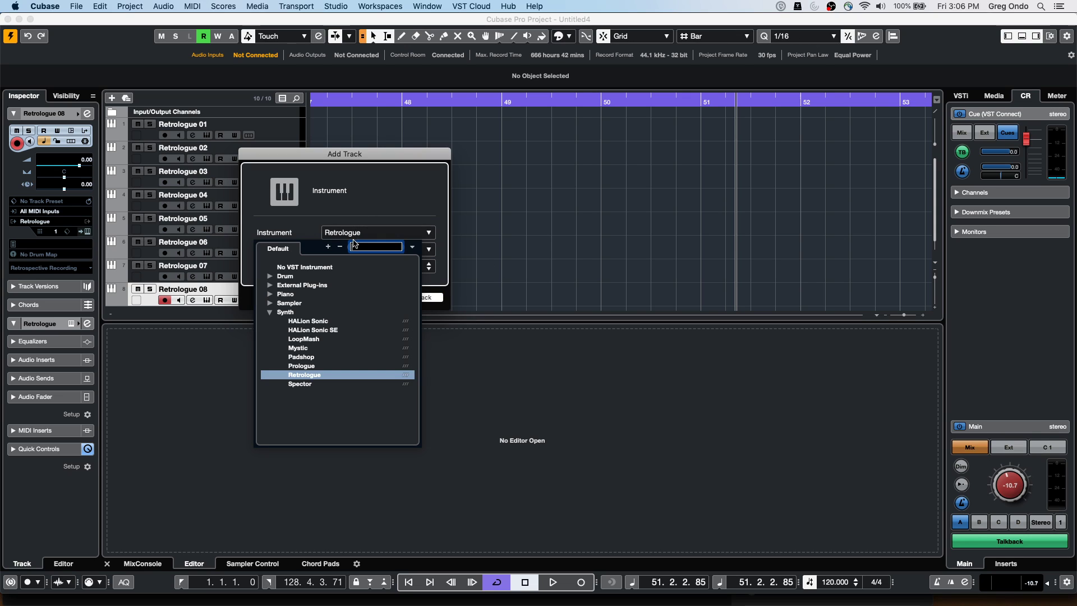
click(306, 358)
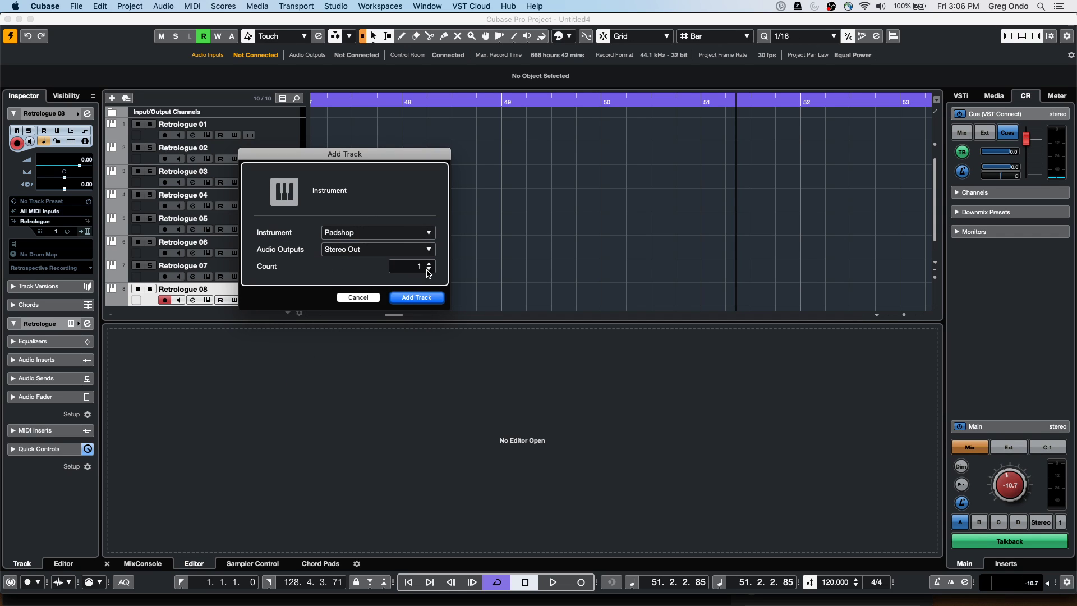
scroll(429, 272, up, 4)
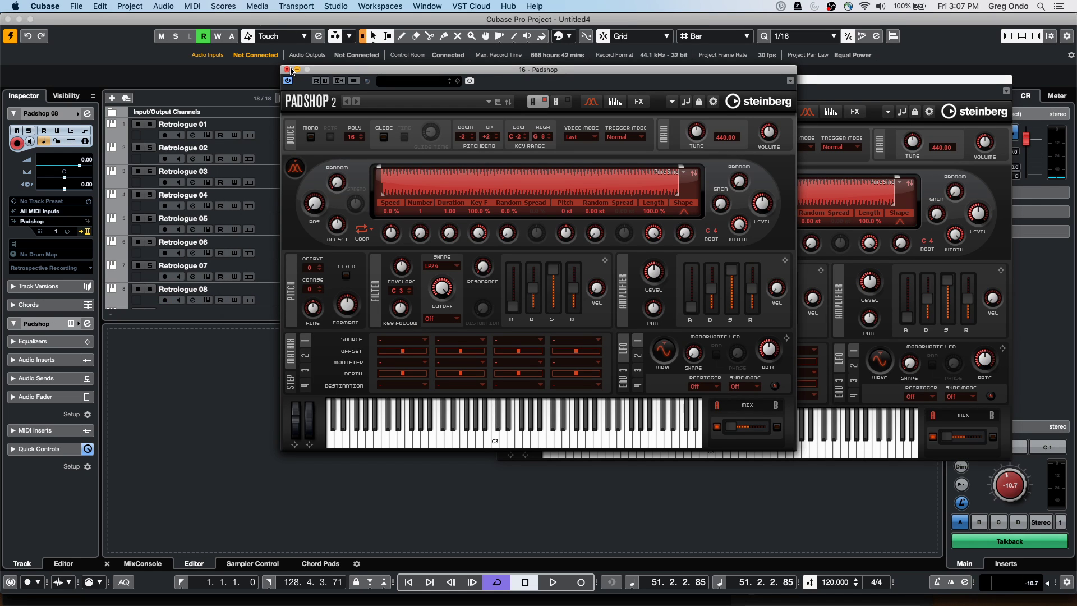
Close each of the Padshop plug-in windows
click(287, 69)
click(287, 69)
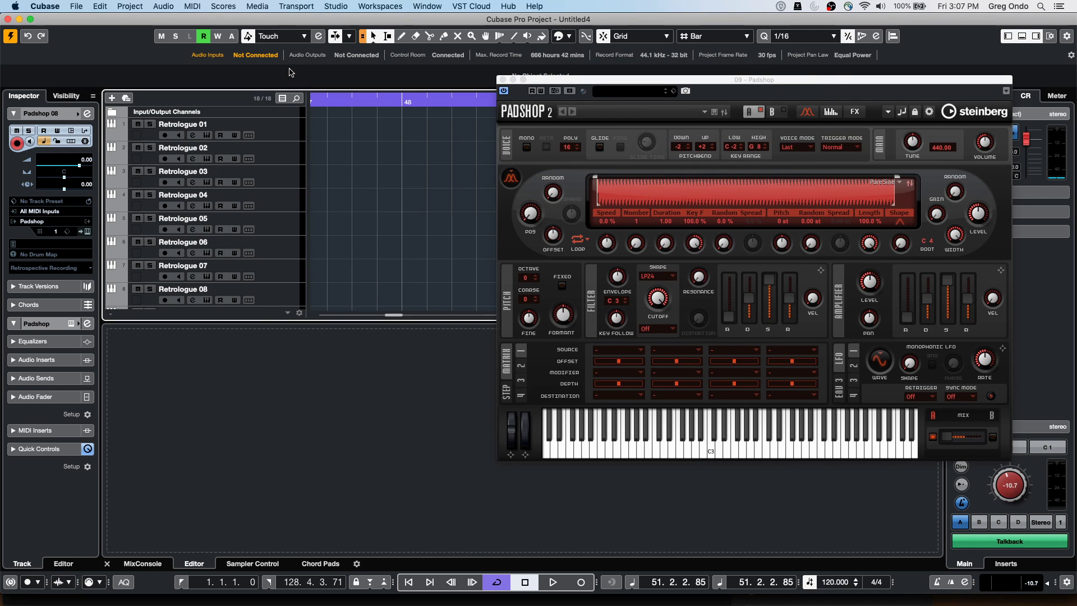
click(502, 80)
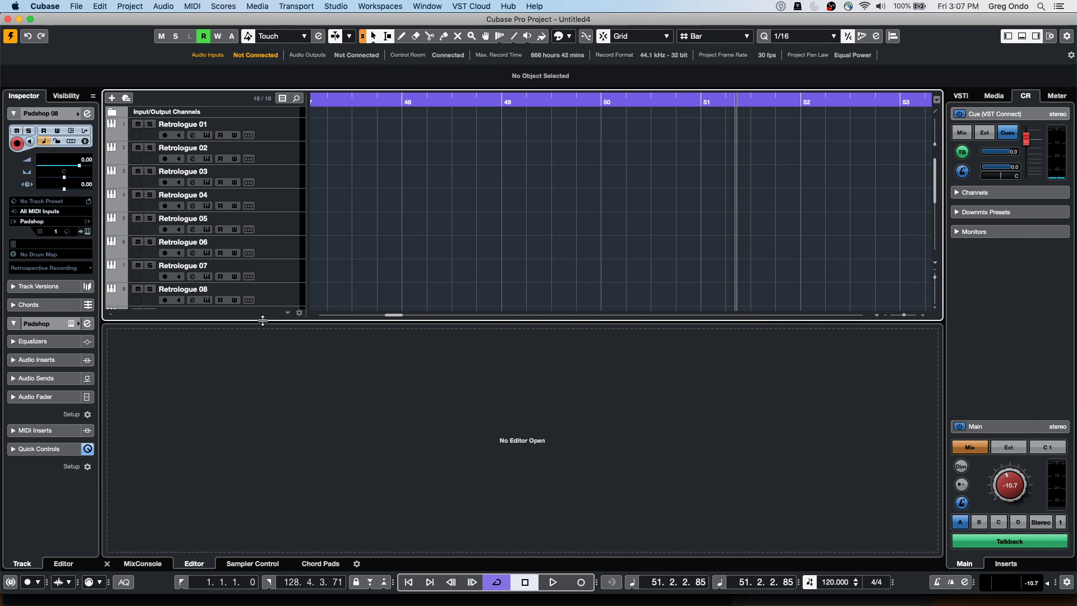
Select Retrologue 01–08 and add Group 1 as a group channel for them
drag(262, 320, 263, 353)
scroll(402, 197, down, 4)
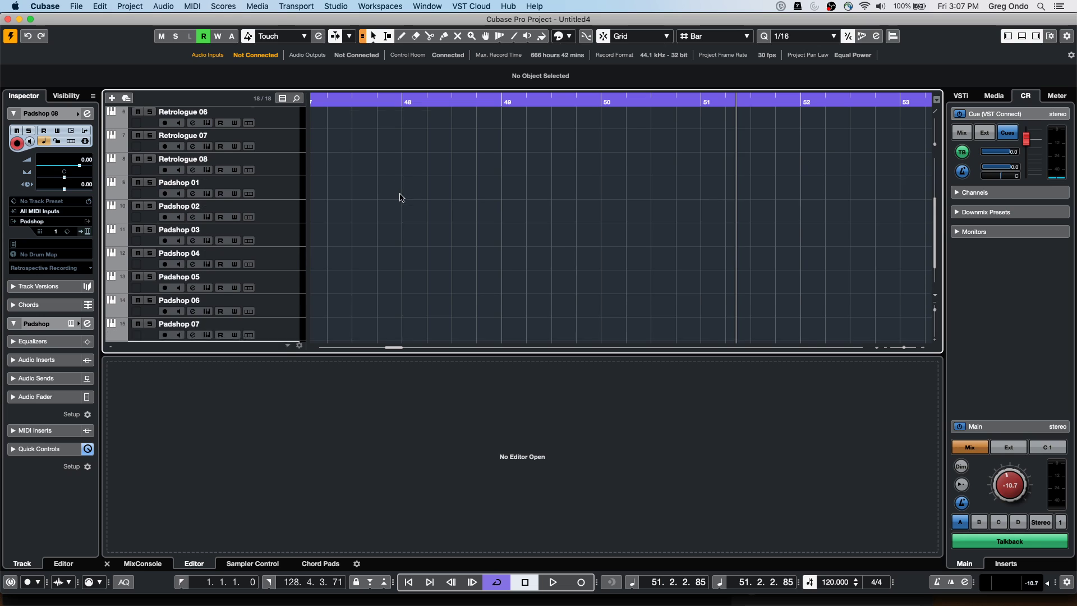
scroll(292, 202, up, 5)
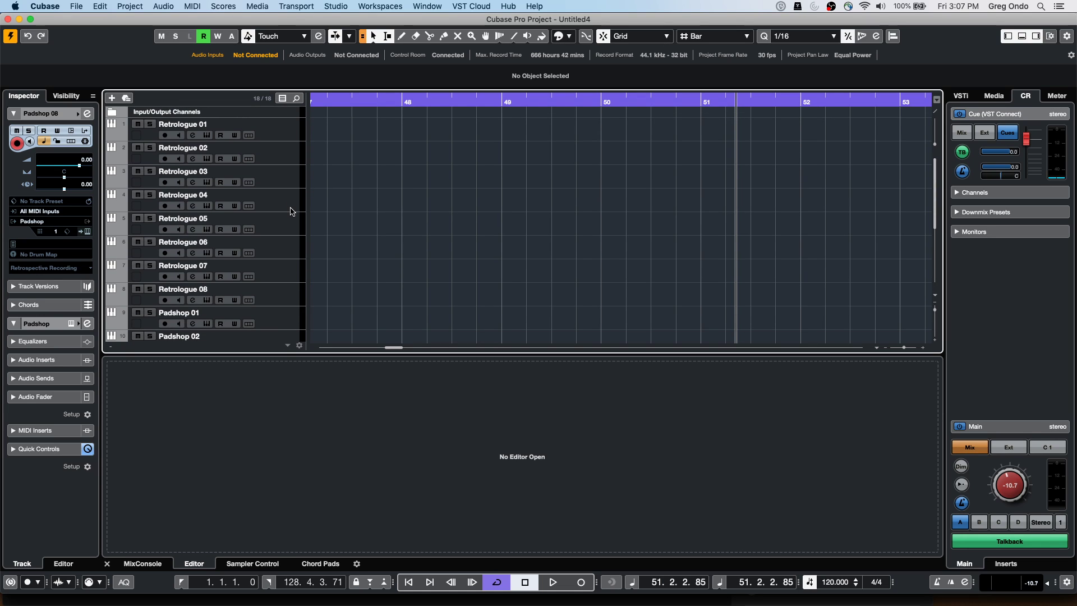
click(279, 135)
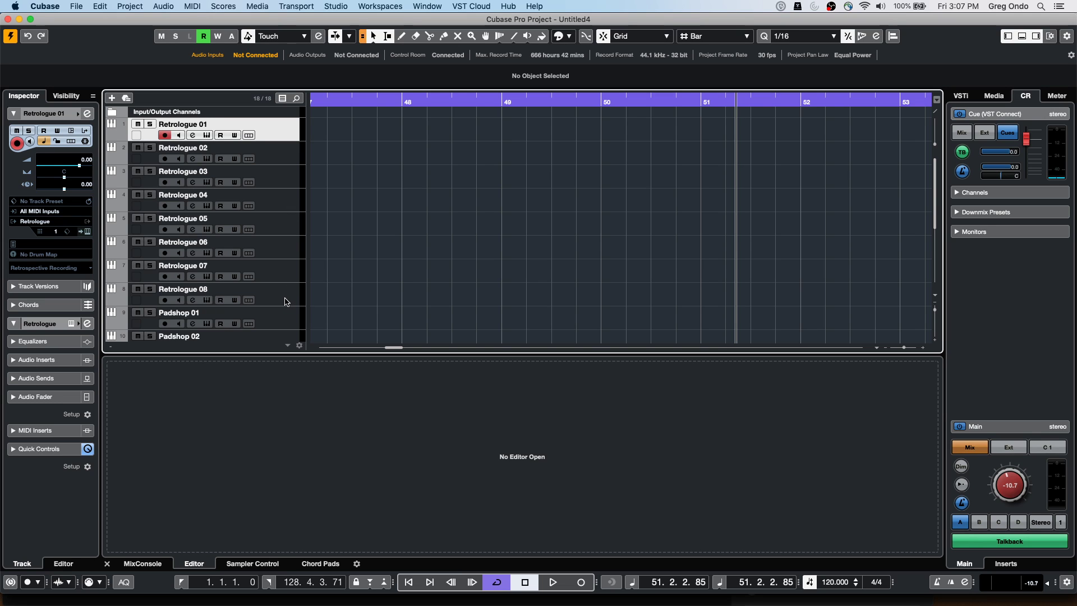
click(142, 563)
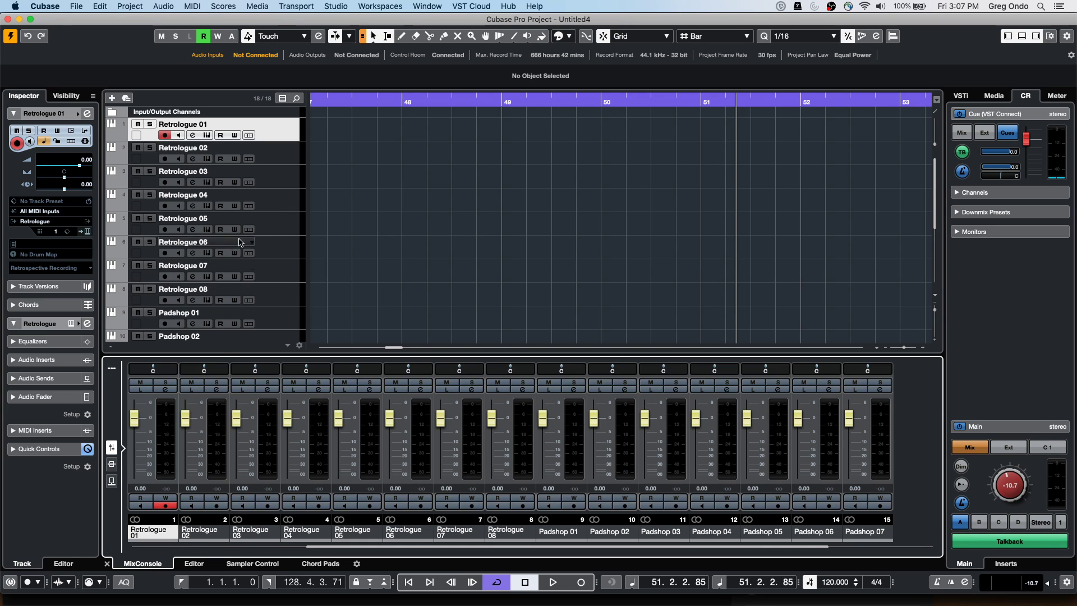
shift+click(278, 299)
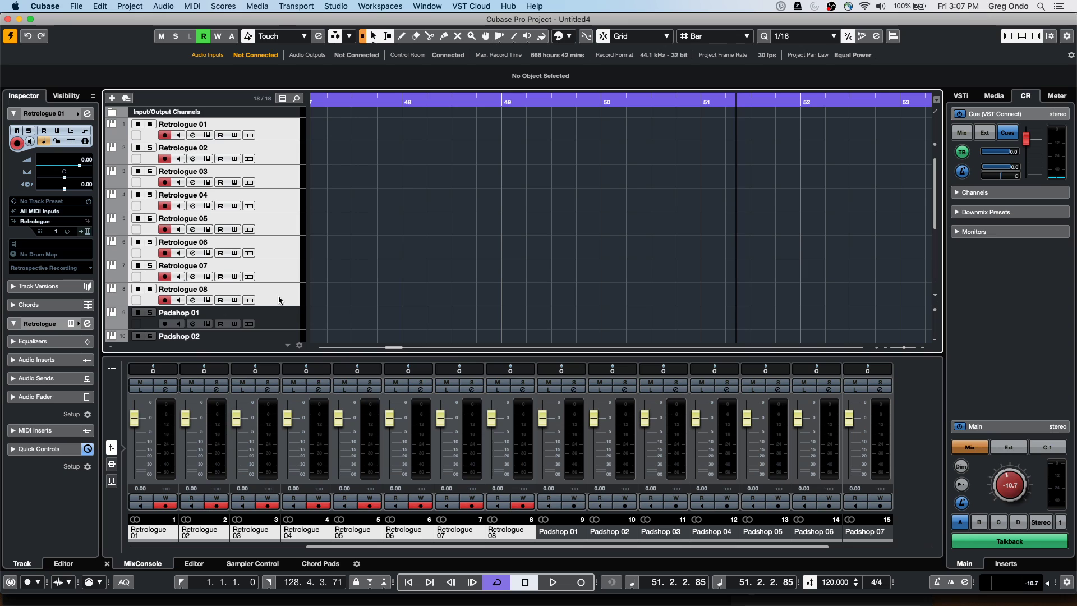
right_click(261, 222)
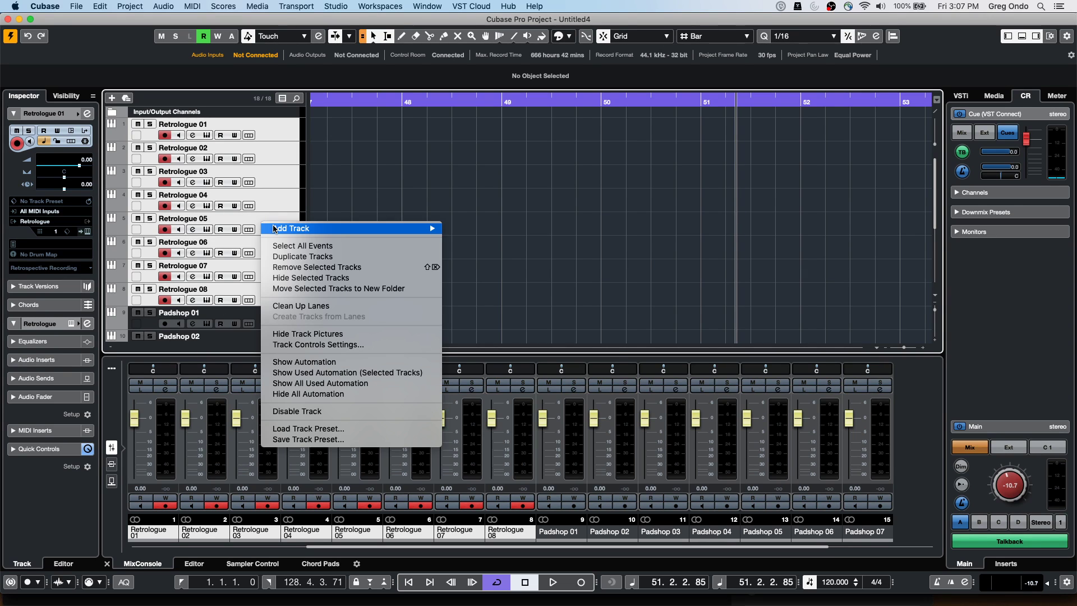
mouse_move(275, 228)
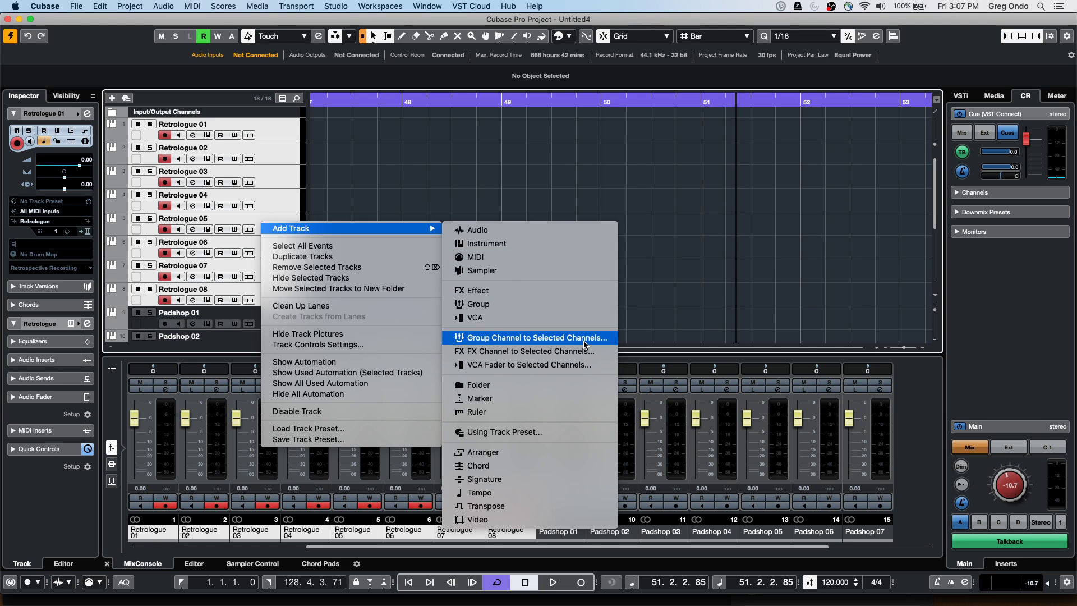
click(583, 343)
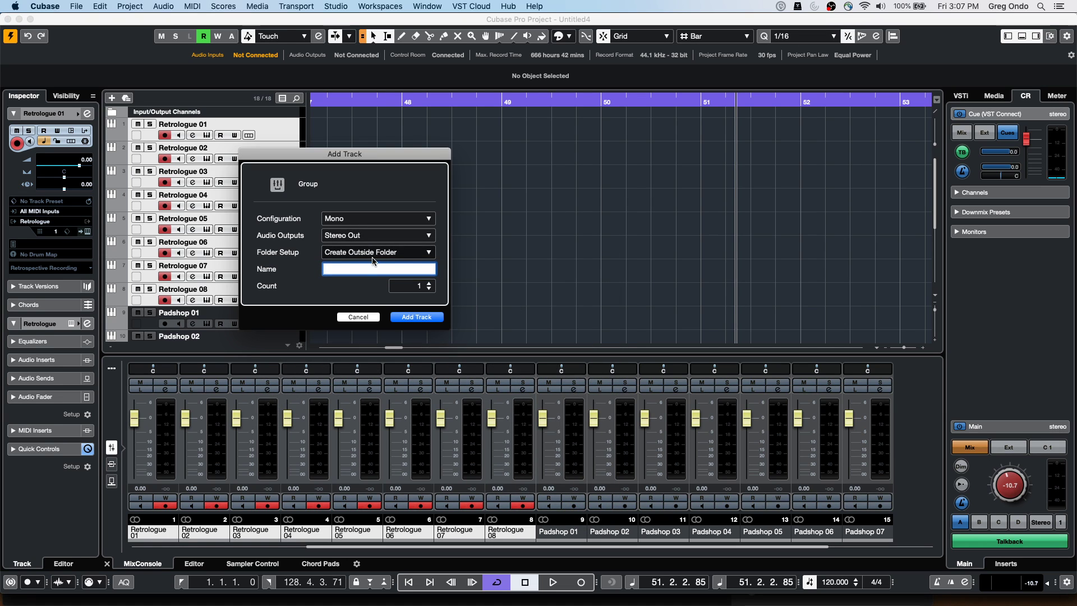
click(416, 317)
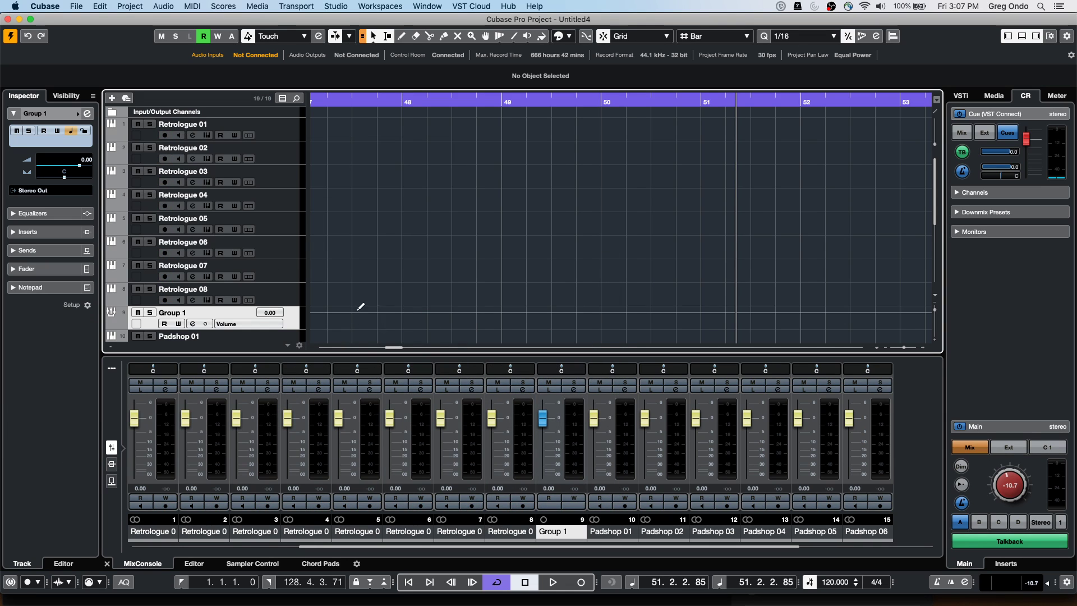
Select Padshop 01–08 and add Group 2 as their group channel
scroll(234, 282, down, 8)
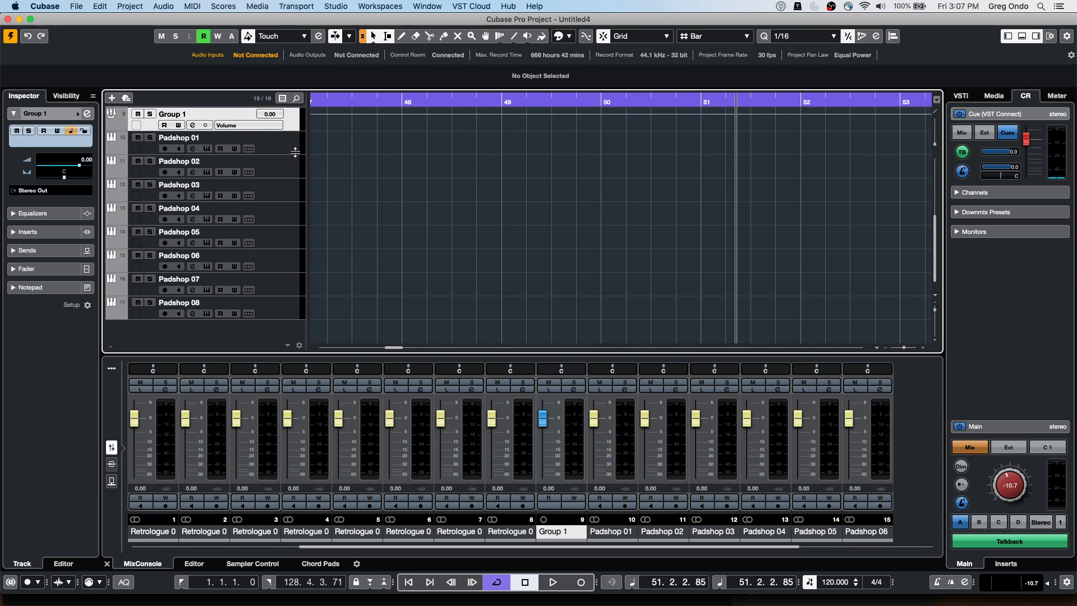
click(292, 150)
shift+click(281, 312)
right_click(281, 310)
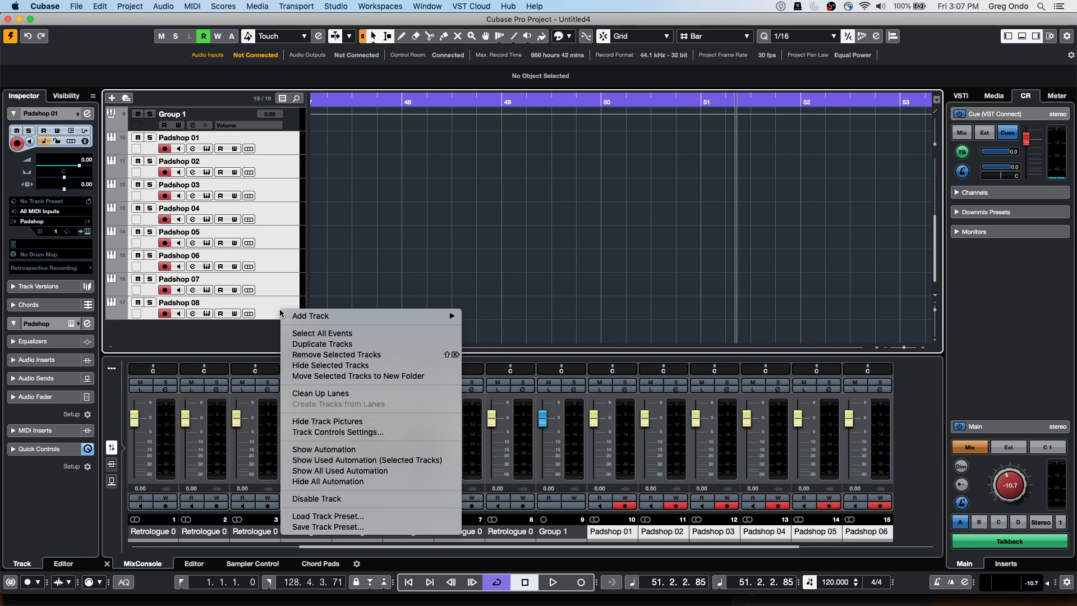
mouse_move(411, 324)
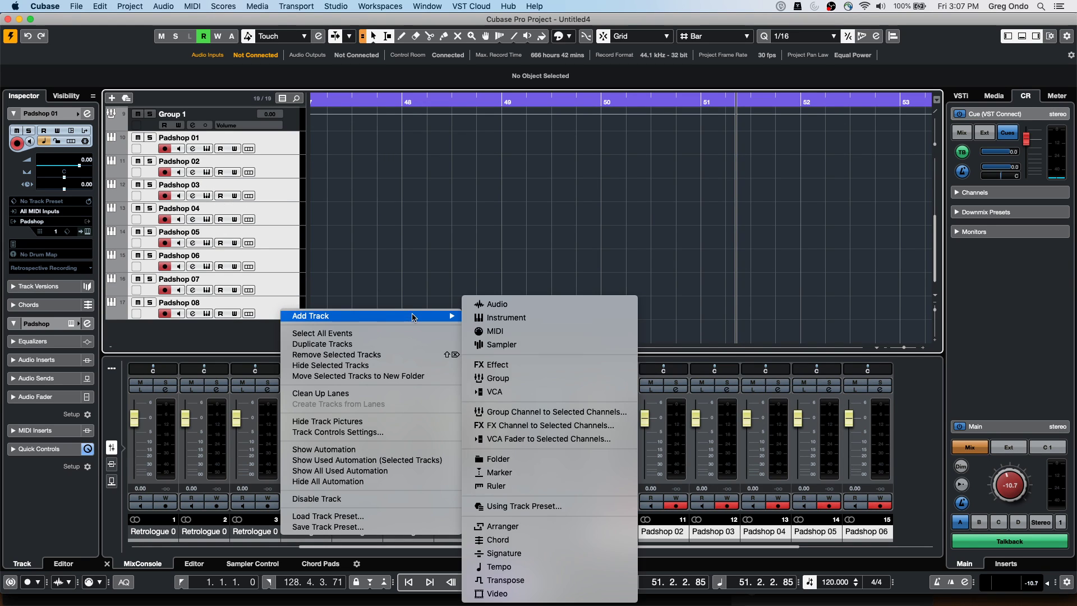
click(574, 416)
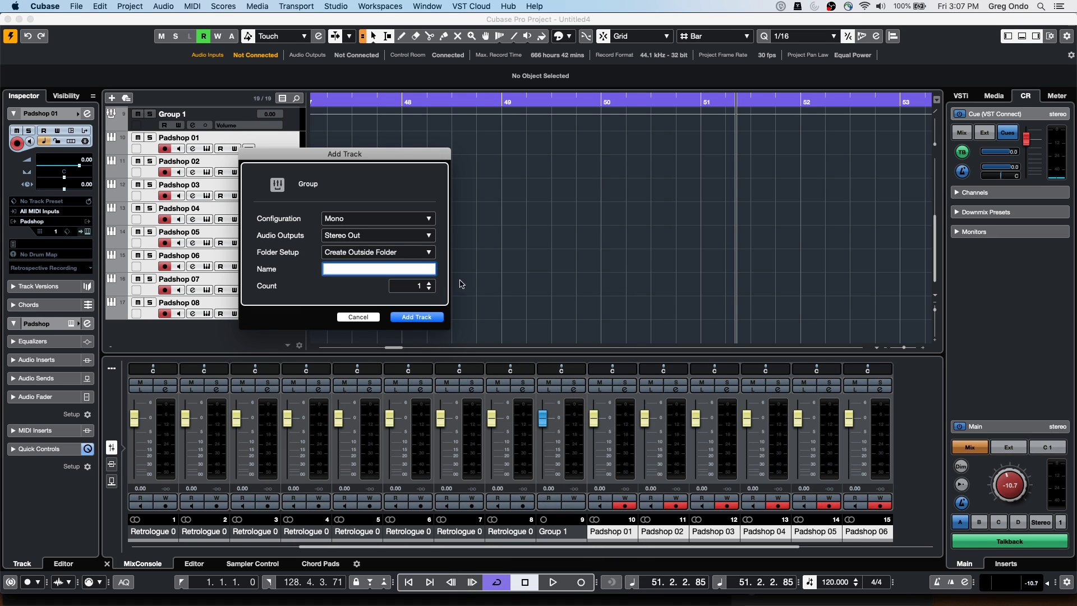
click(416, 317)
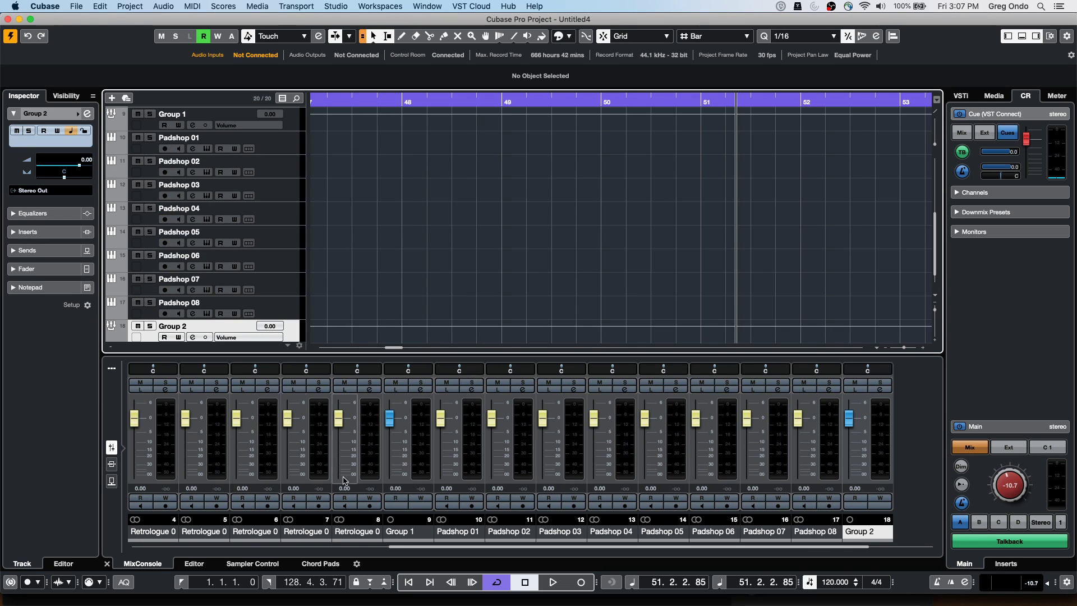
drag(399, 547, 333, 546)
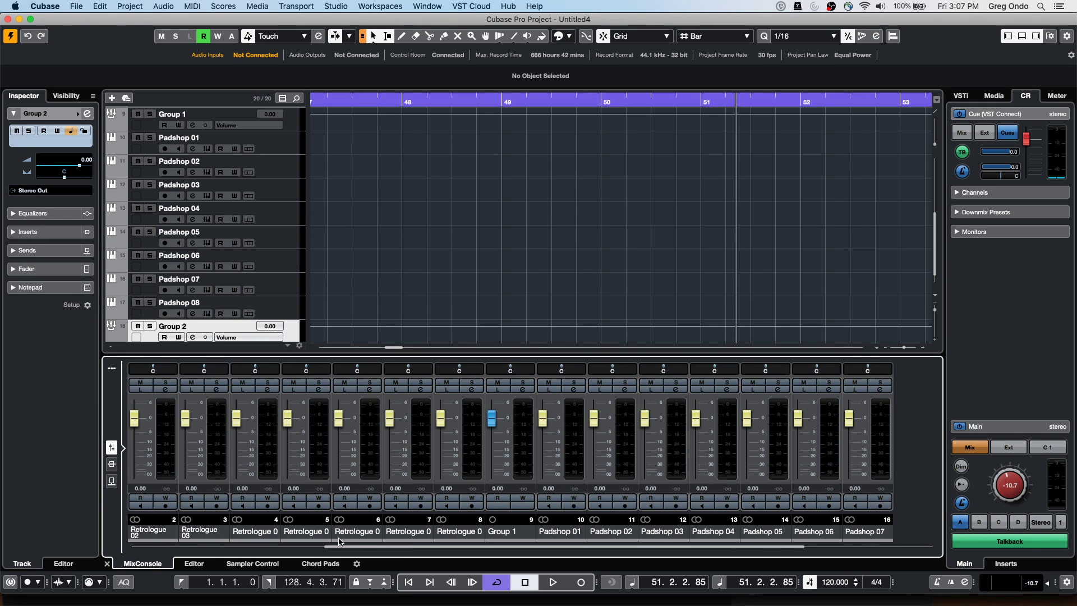
Hide instrument channels in the MixConsole and lower Group 1 to -1.63 and Group 2 to -2.07
click(112, 369)
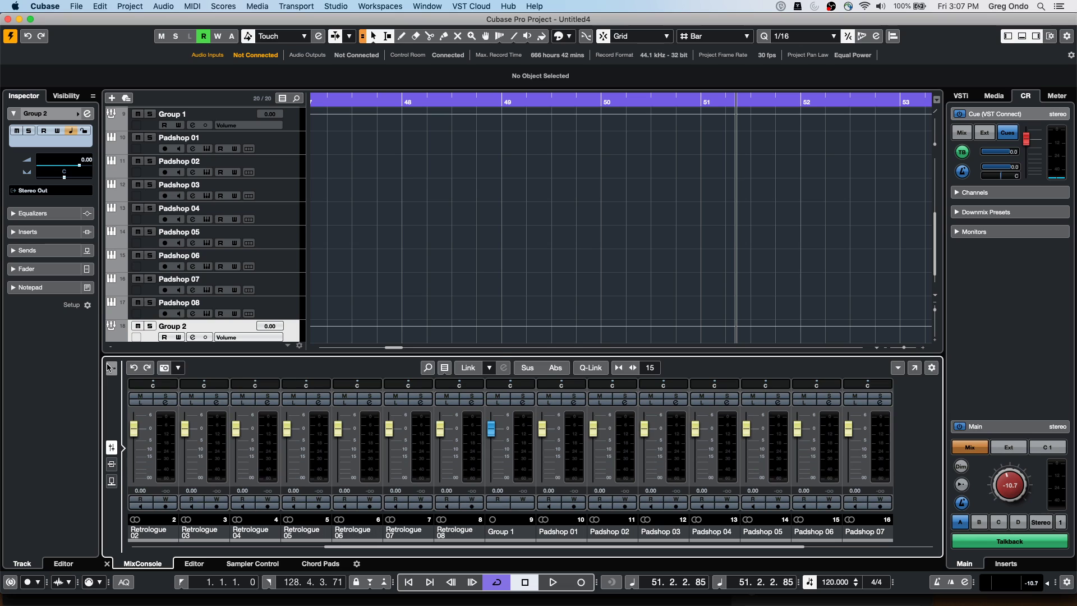
click(444, 368)
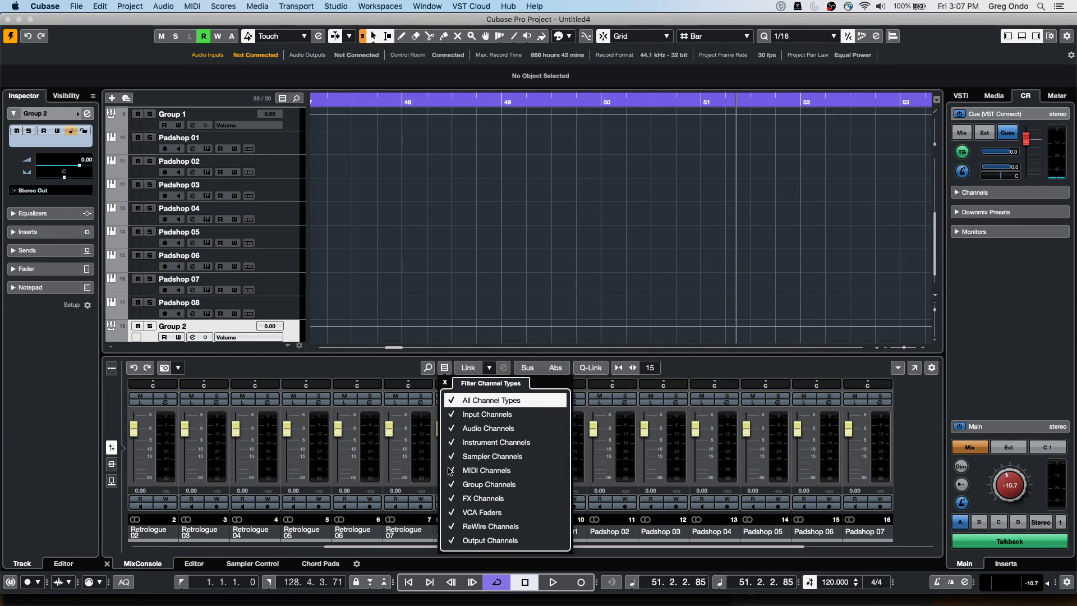
click(456, 443)
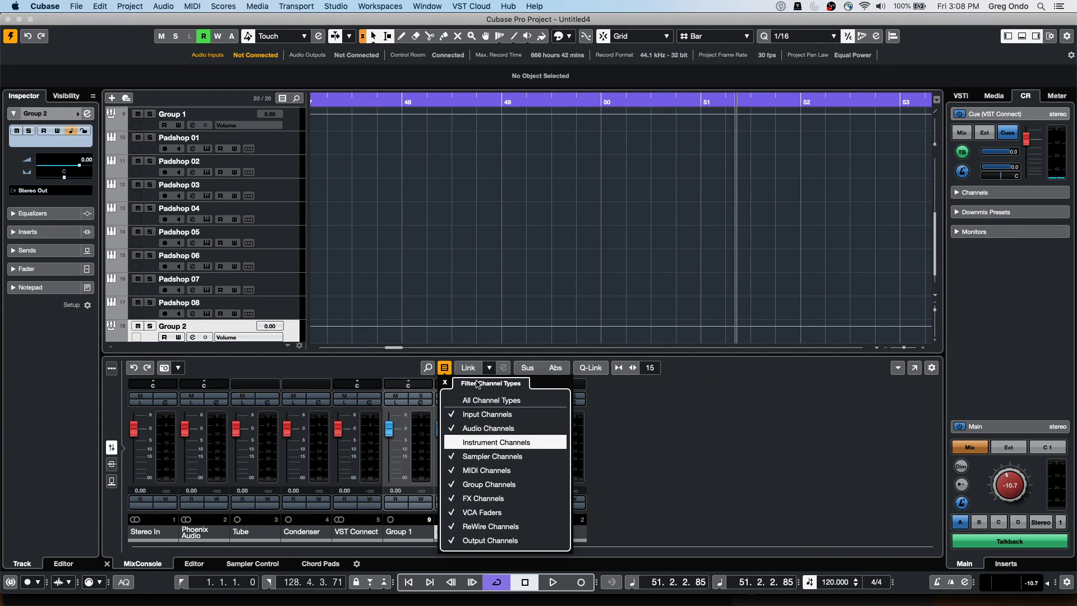
click(492, 308)
drag(439, 428, 389, 433)
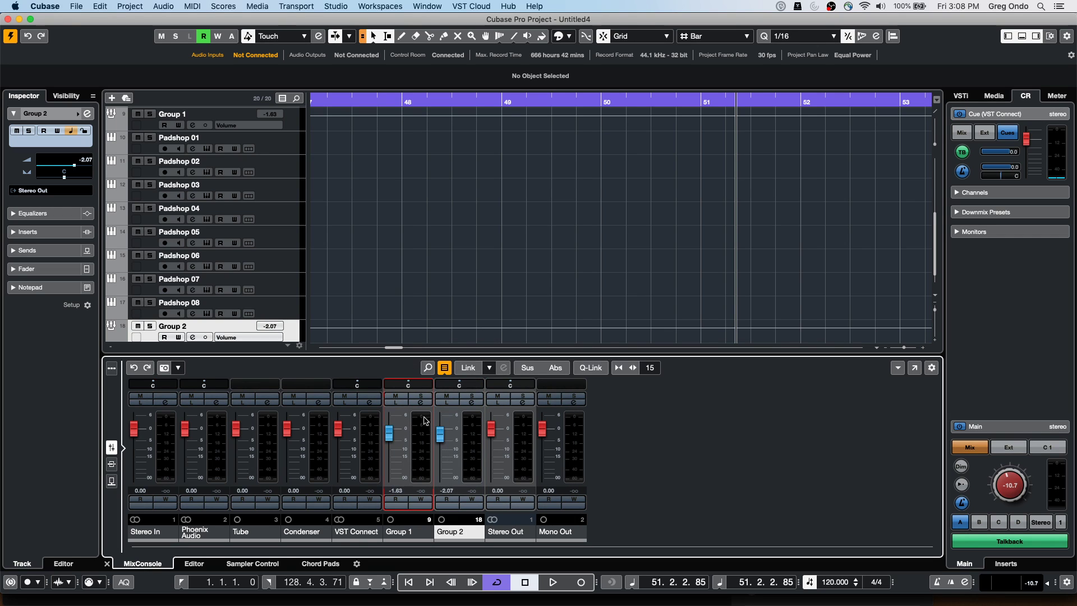
Show All Channel Types in the mixer again
click(444, 369)
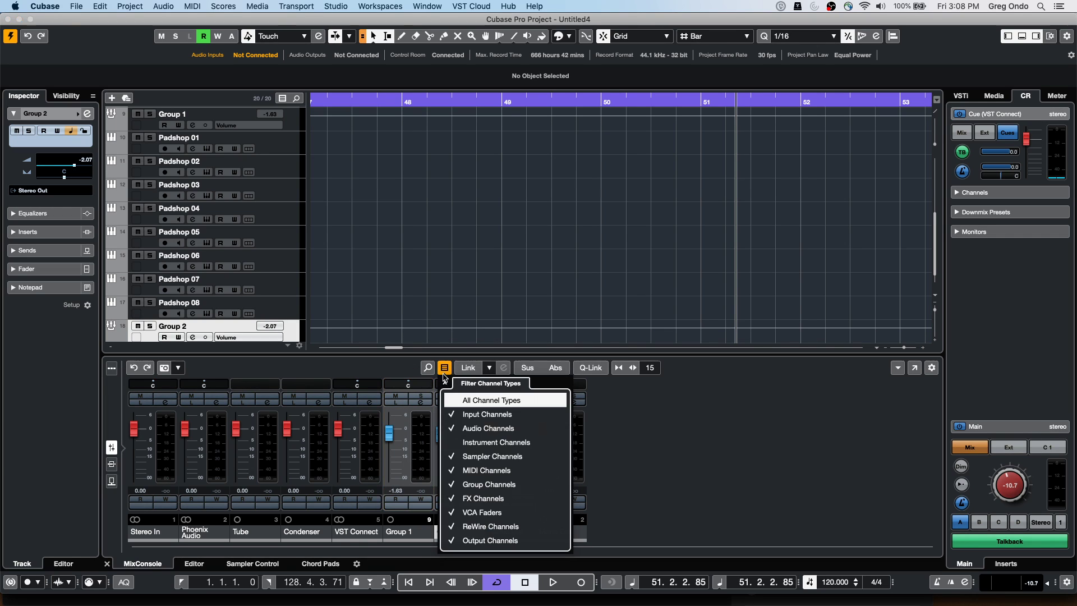
click(456, 400)
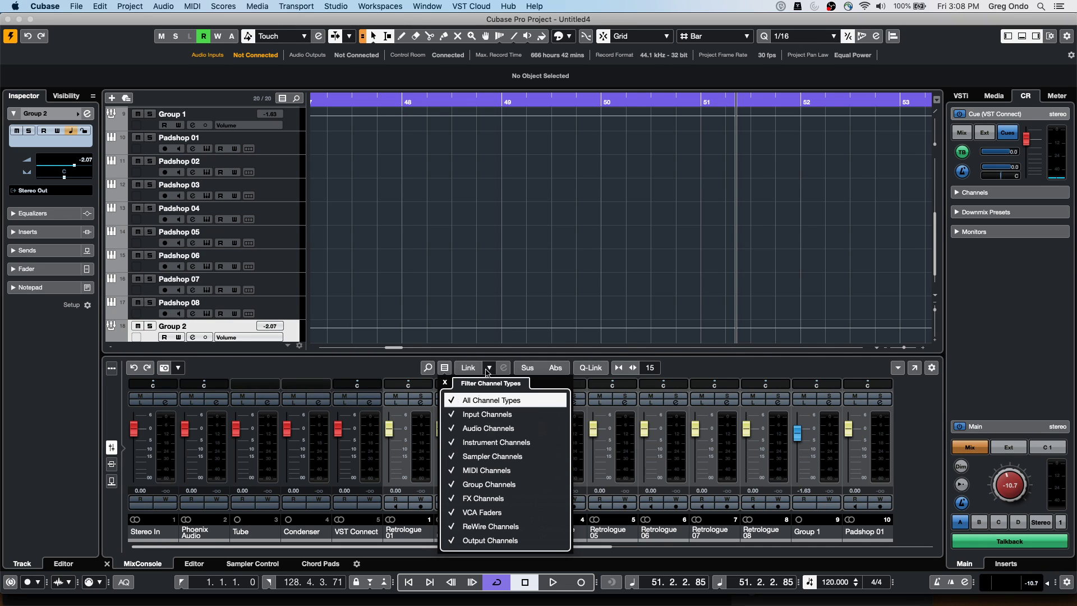
click(249, 220)
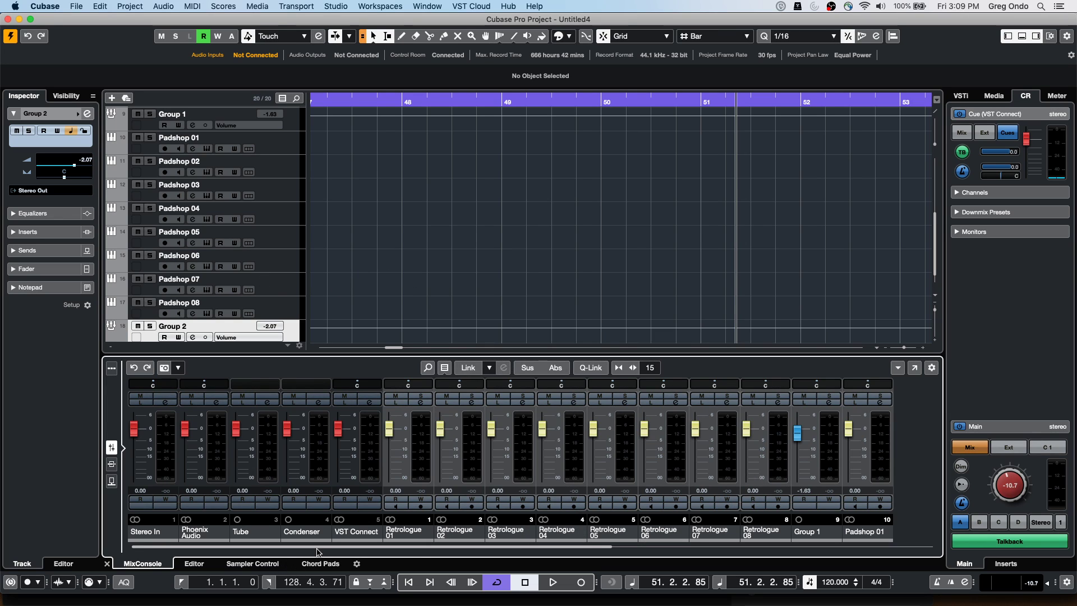
Select the Retrologue 01 track and open its synth editor window
drag(317, 547, 414, 544)
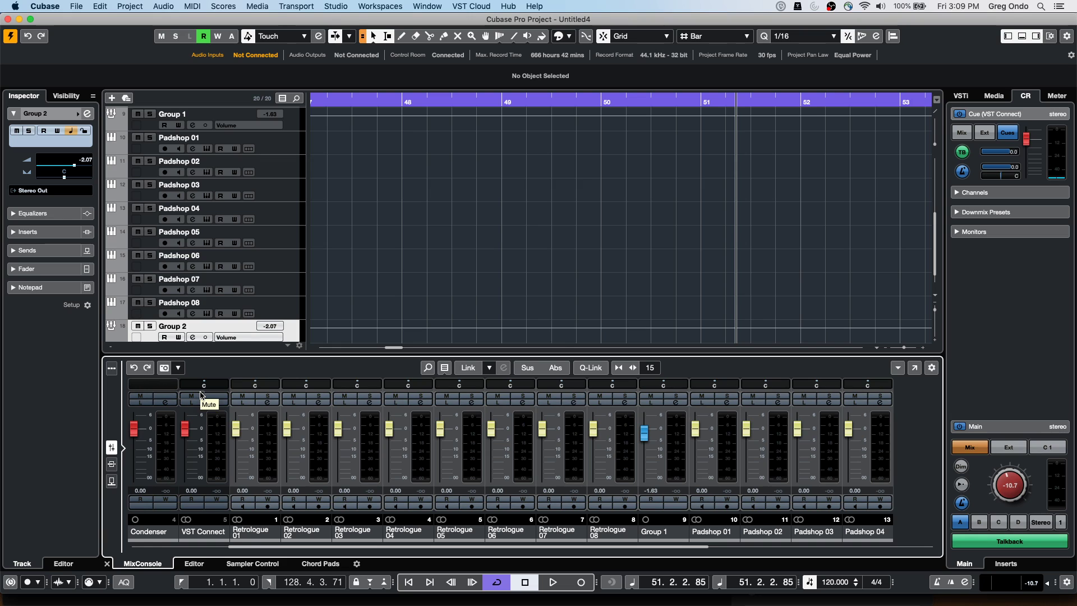
drag(324, 100, 204, 96)
scroll(366, 212, down, 1)
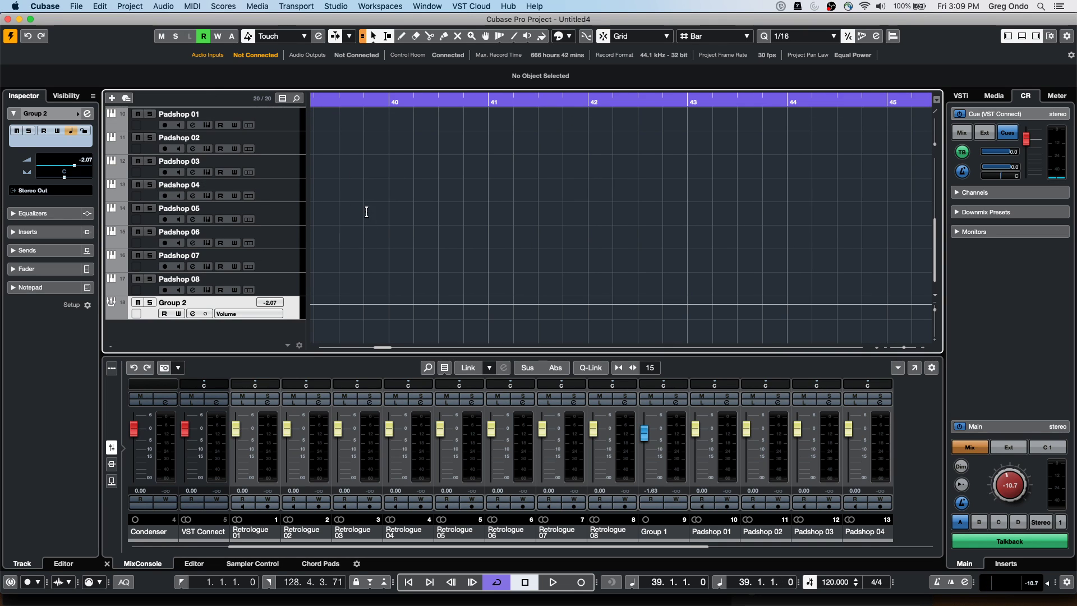
scroll(275, 207, up, 5)
click(274, 128)
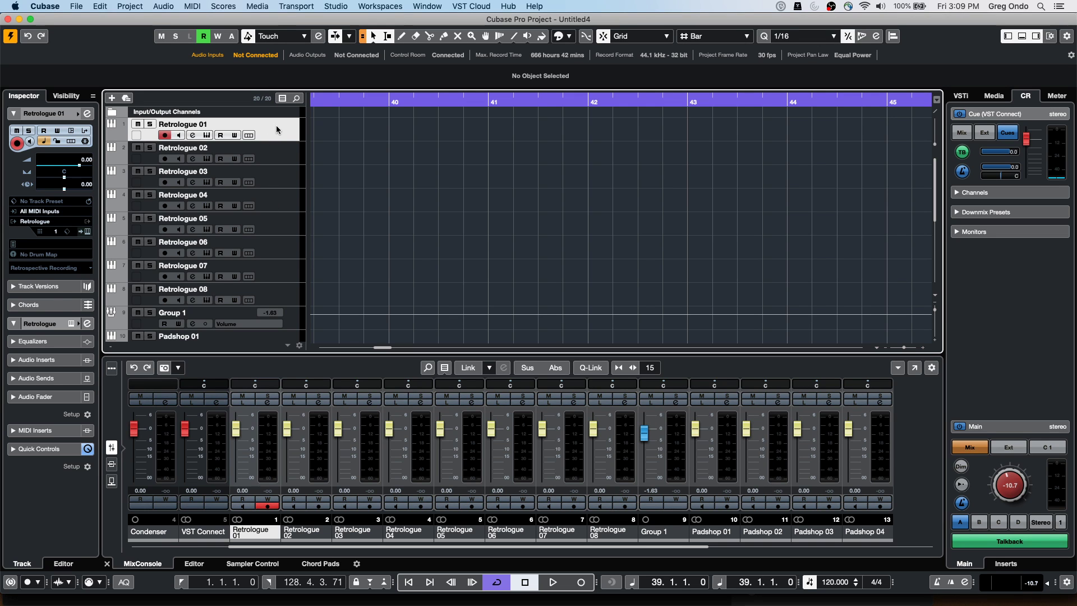
click(87, 231)
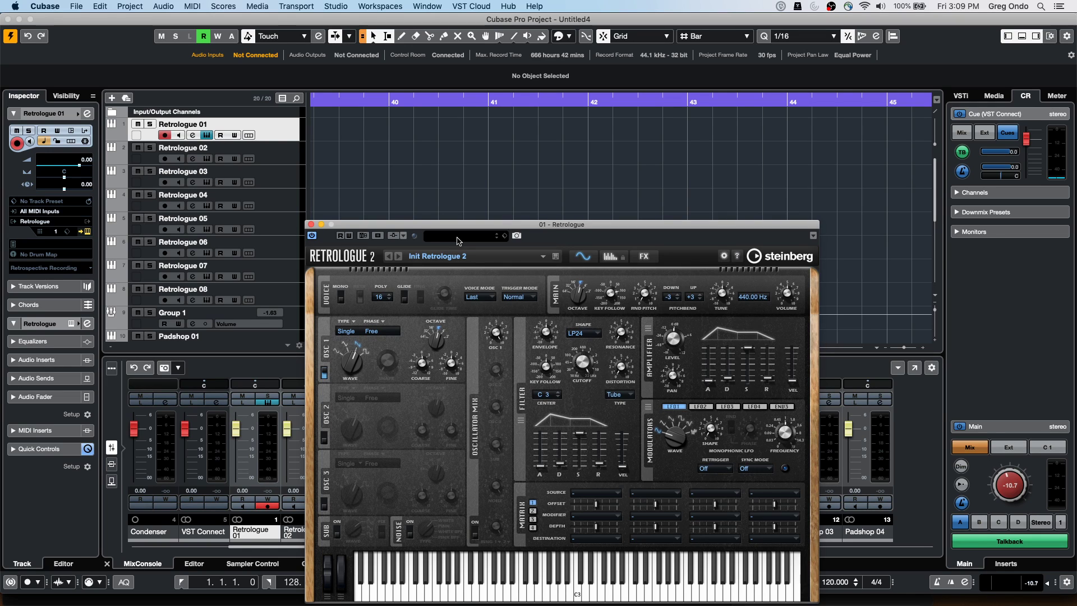
Filter the preset browser to the Bass category and load the Big Body Bass preset
click(457, 241)
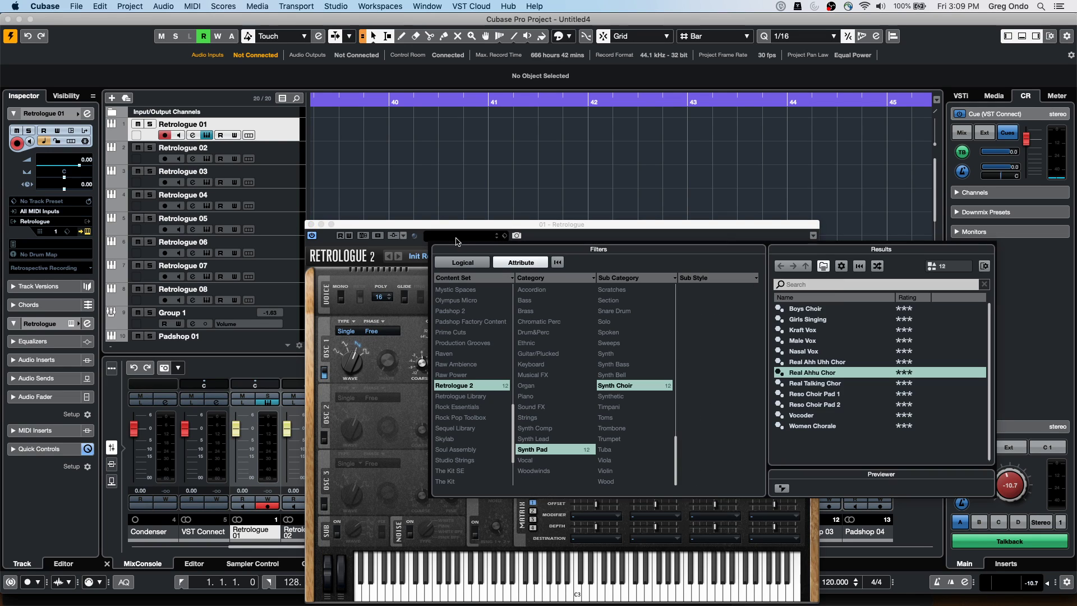
click(536, 450)
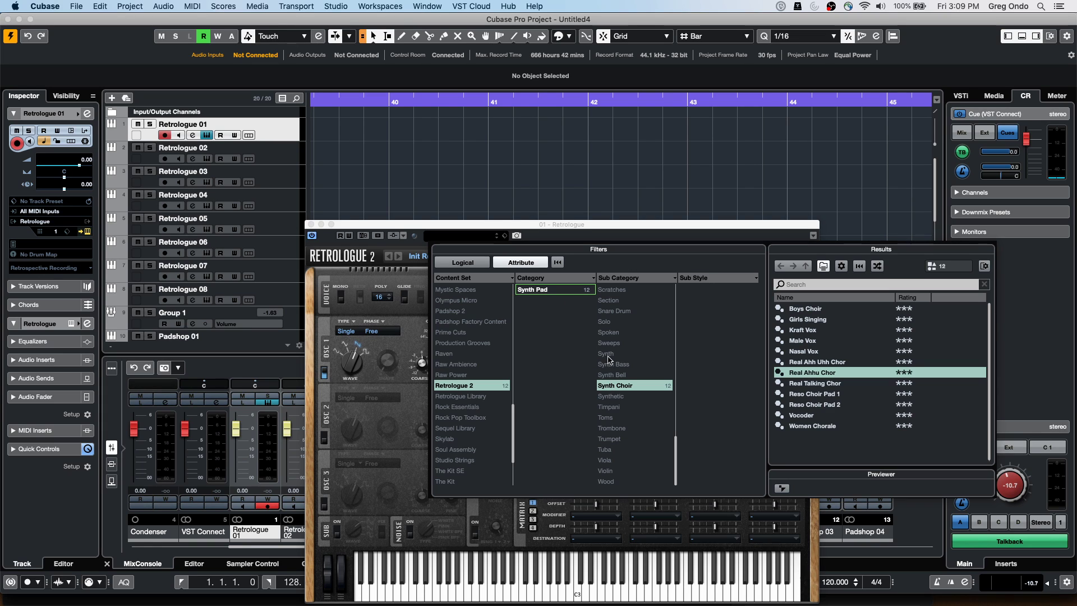
click(623, 385)
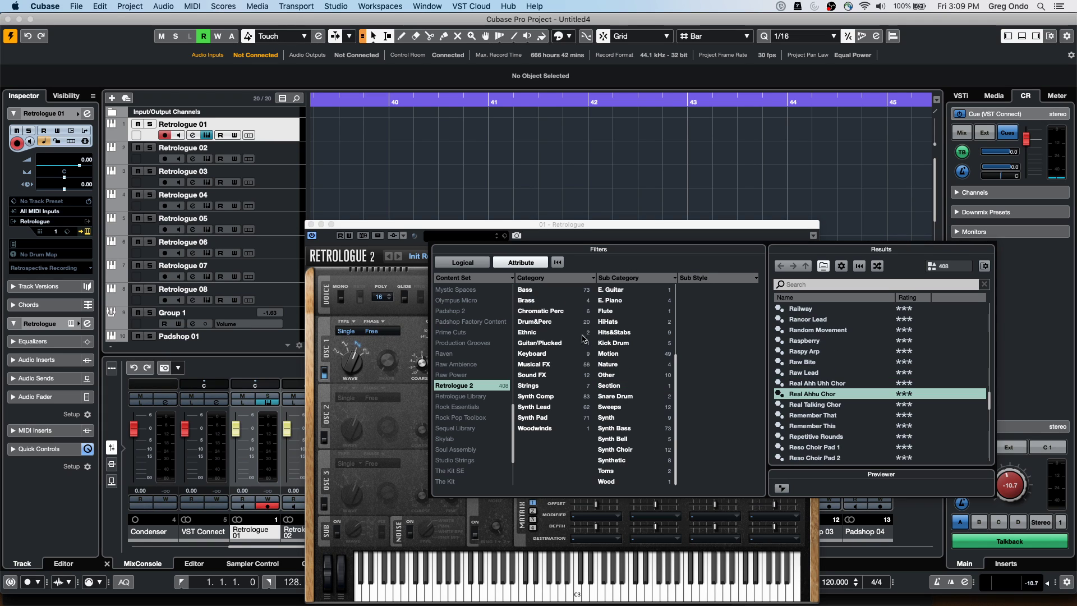
click(541, 290)
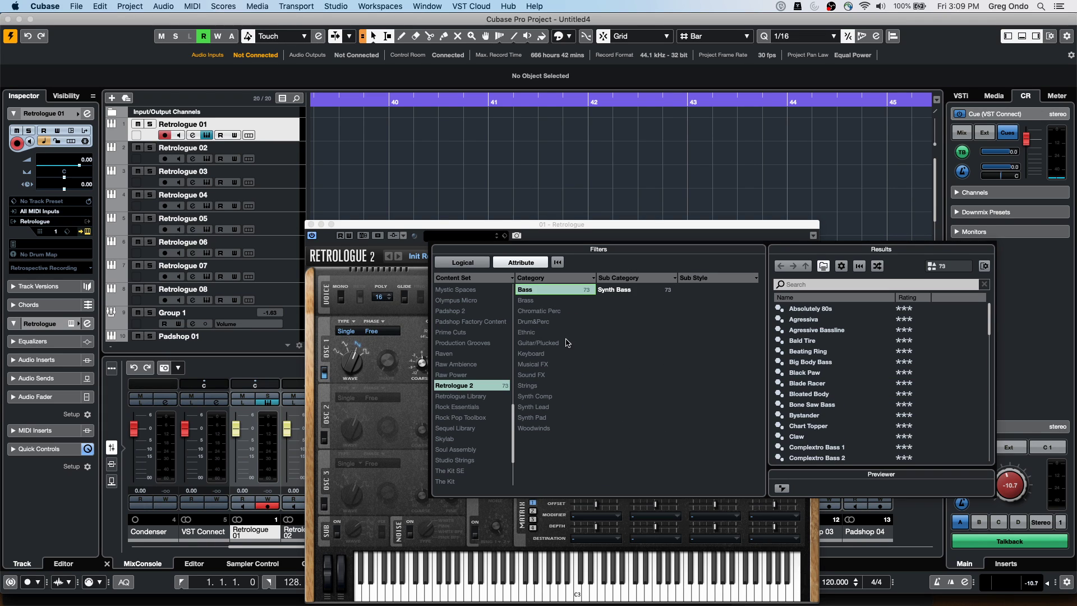
click(829, 364)
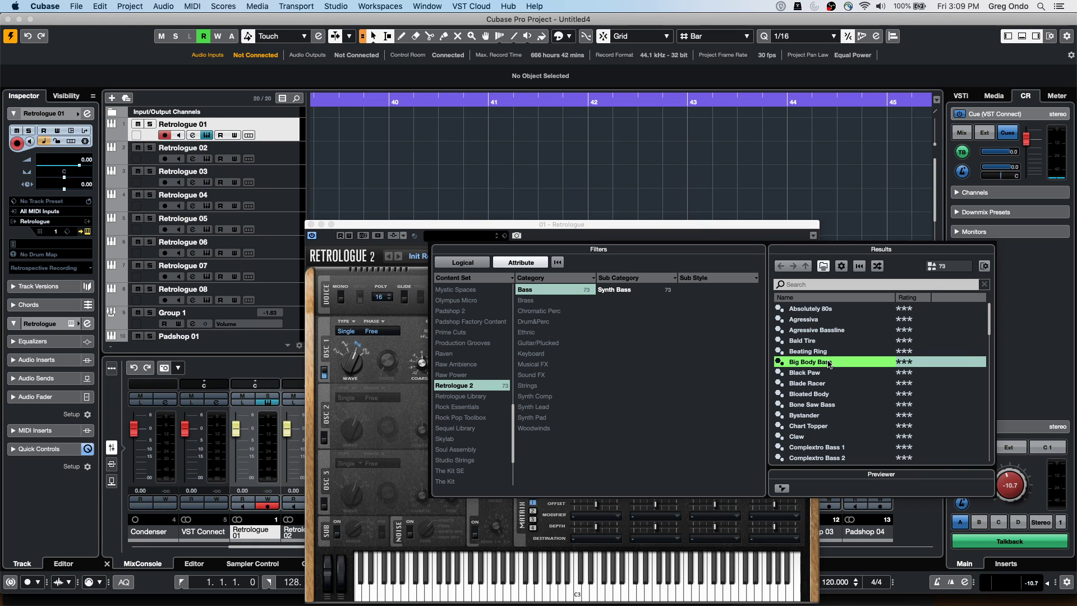
double_click(828, 362)
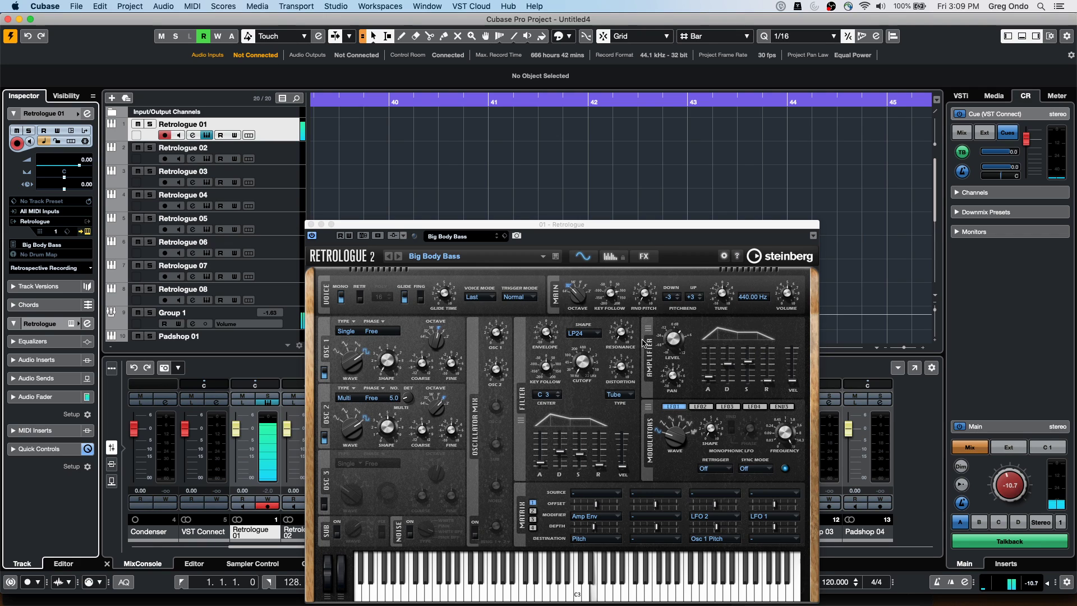
Replace it with the Bloated Body preset from the browser
click(469, 238)
click(811, 396)
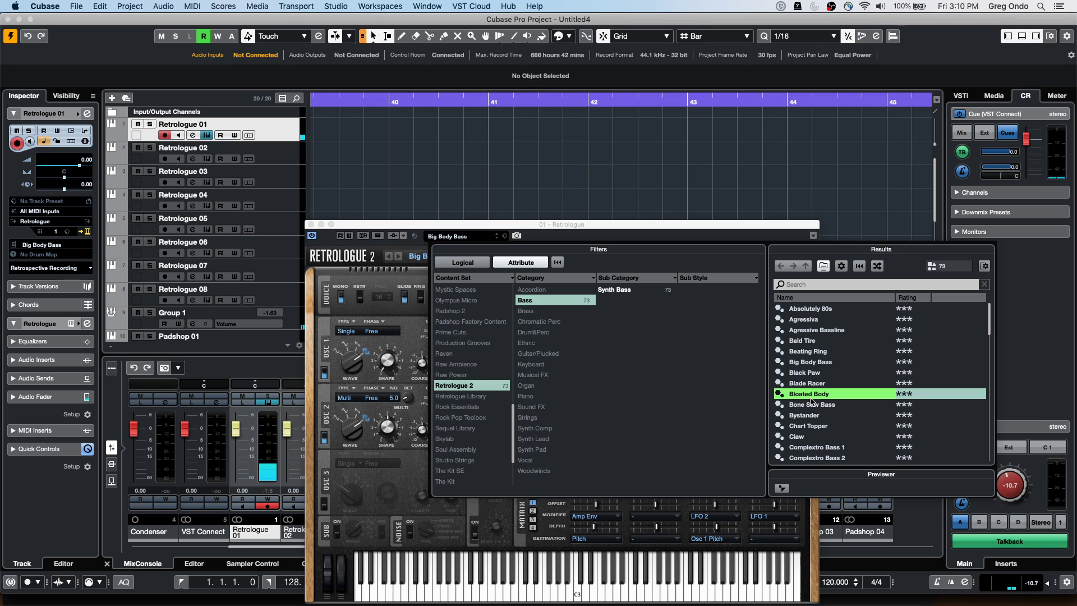
double_click(810, 399)
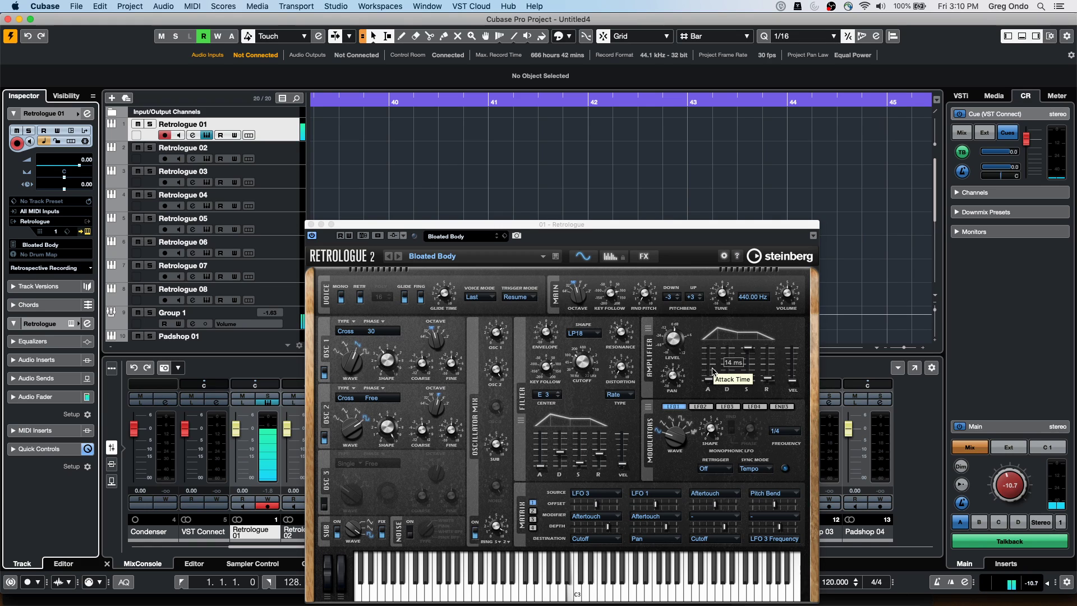
click(998, 428)
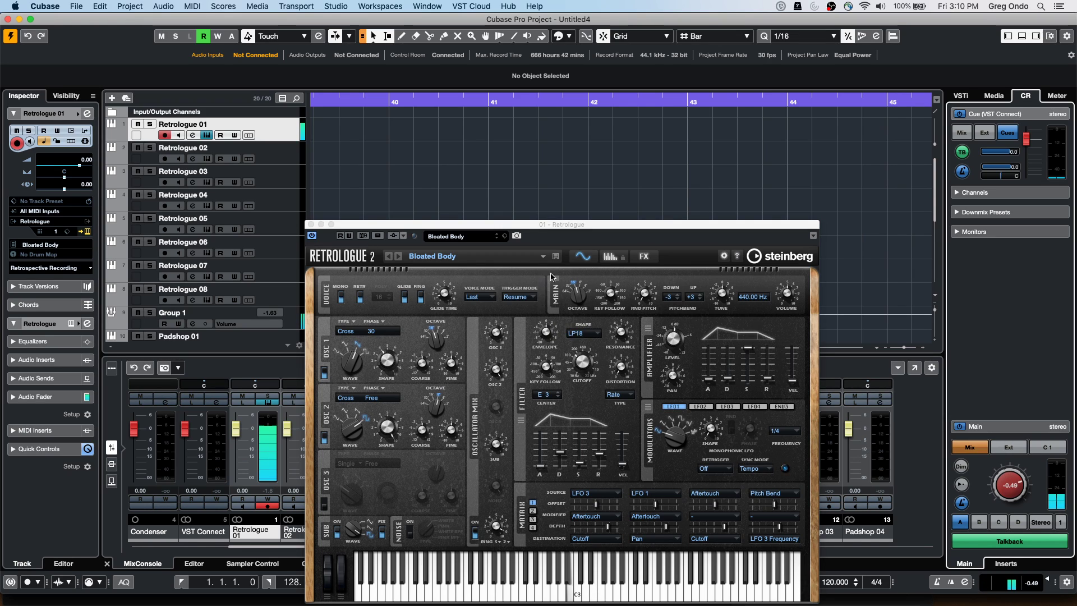
click(634, 321)
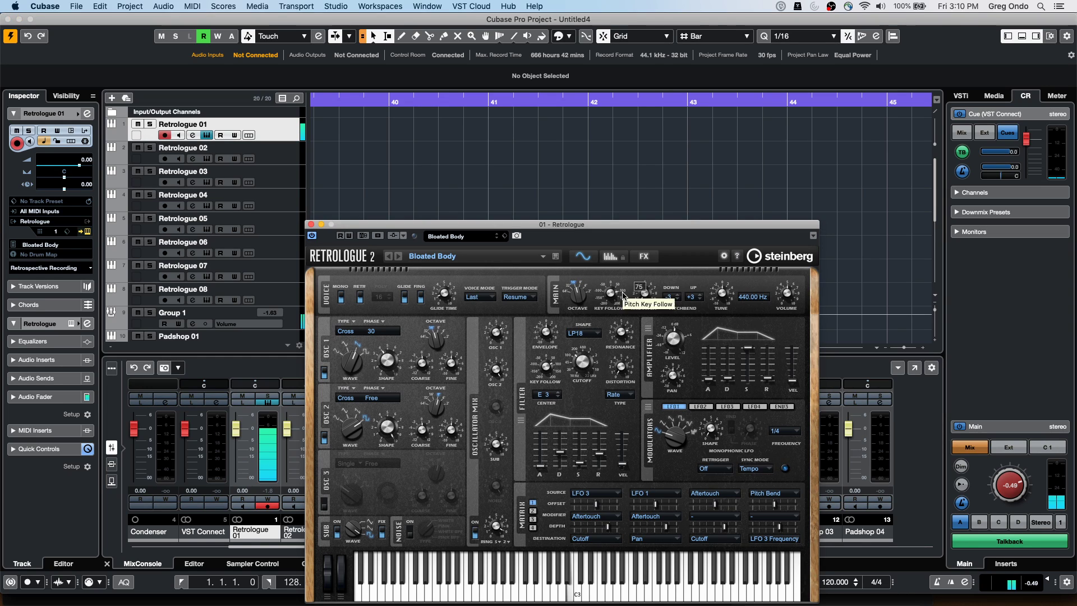
mouse_move(624, 337)
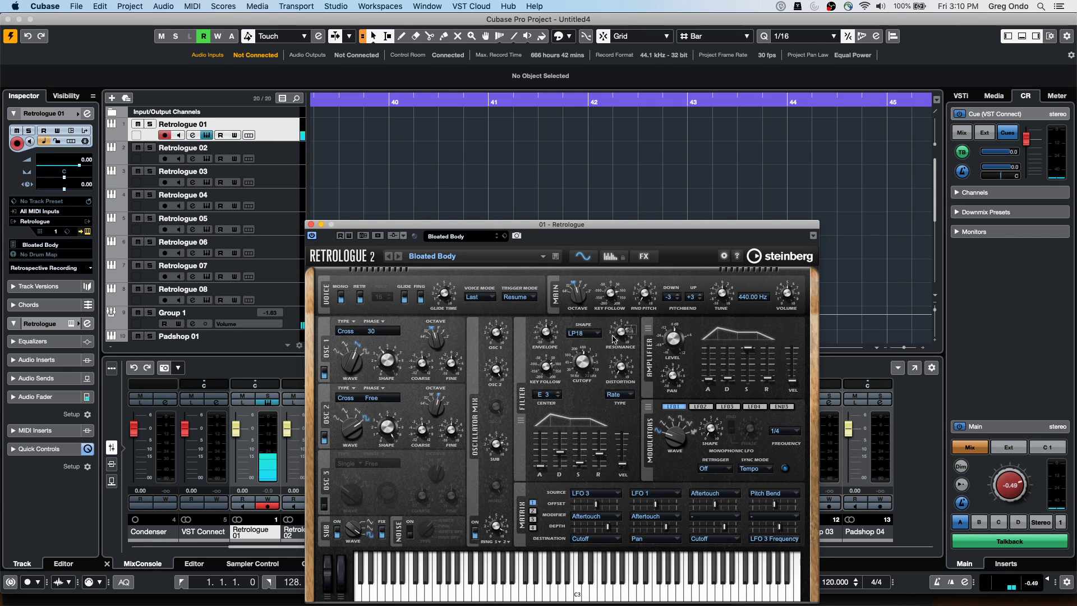
right_click(621, 333)
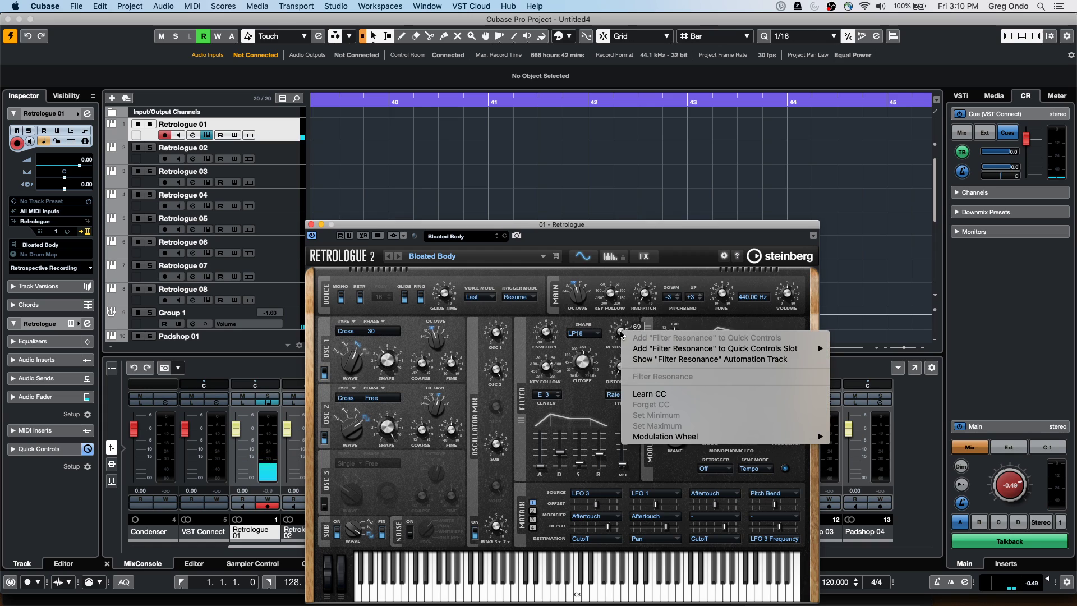
click(660, 395)
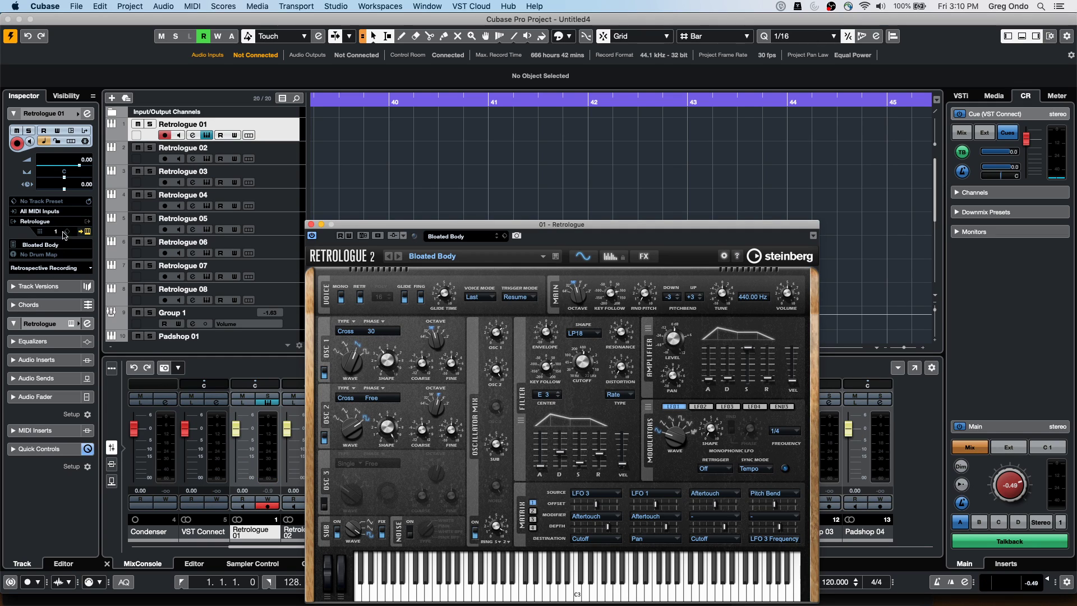
Draw a one-bar Retrologue 01 part from bar 40 to 41 and open it for note editing
right_click(339, 142)
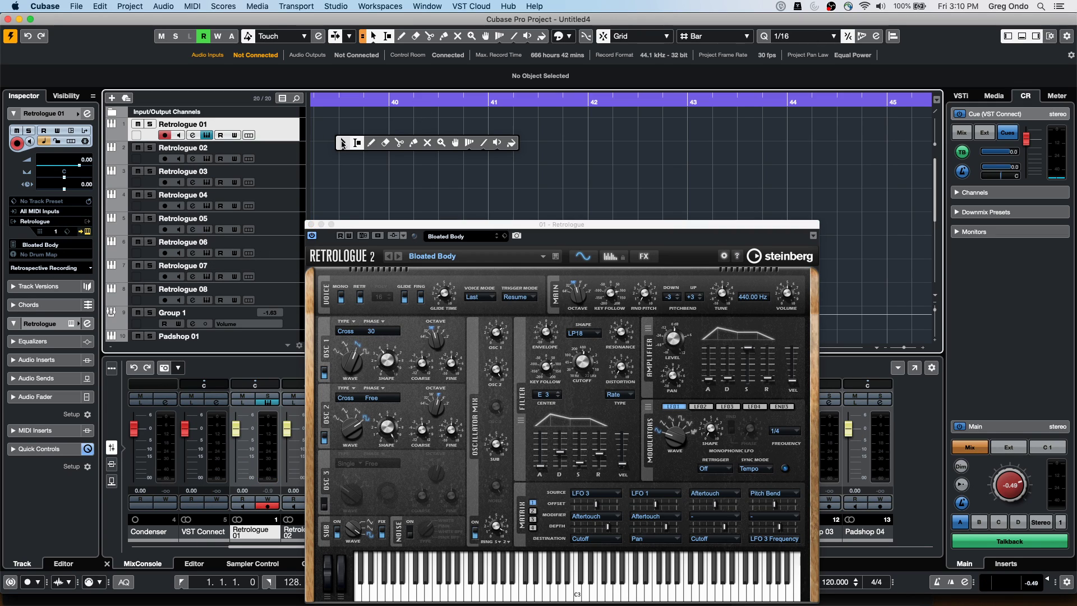
click(371, 144)
drag(401, 132, 468, 134)
right_click(398, 137)
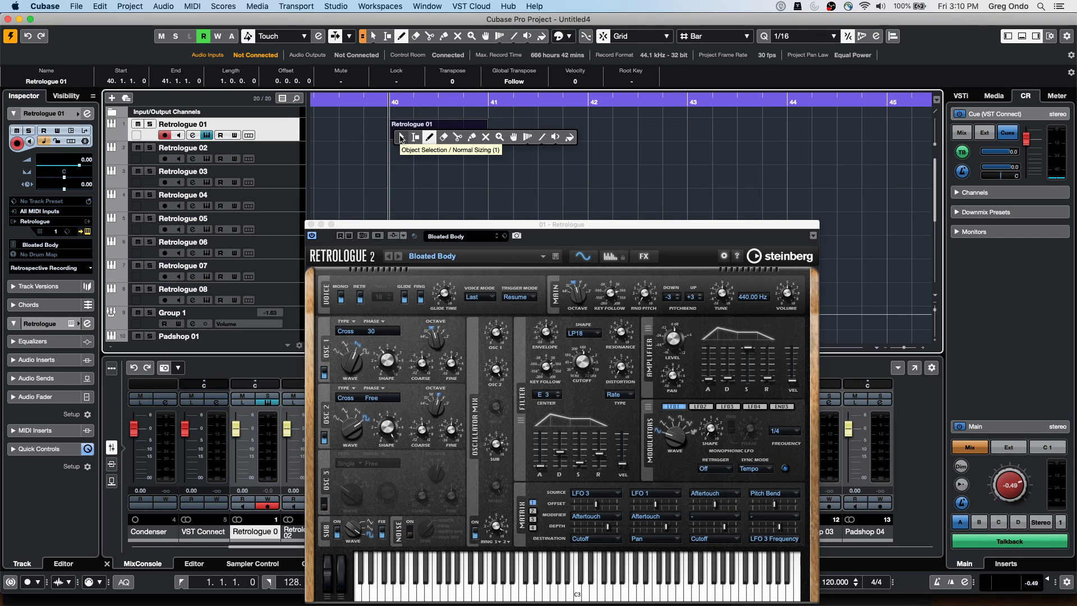
click(400, 138)
double_click(404, 135)
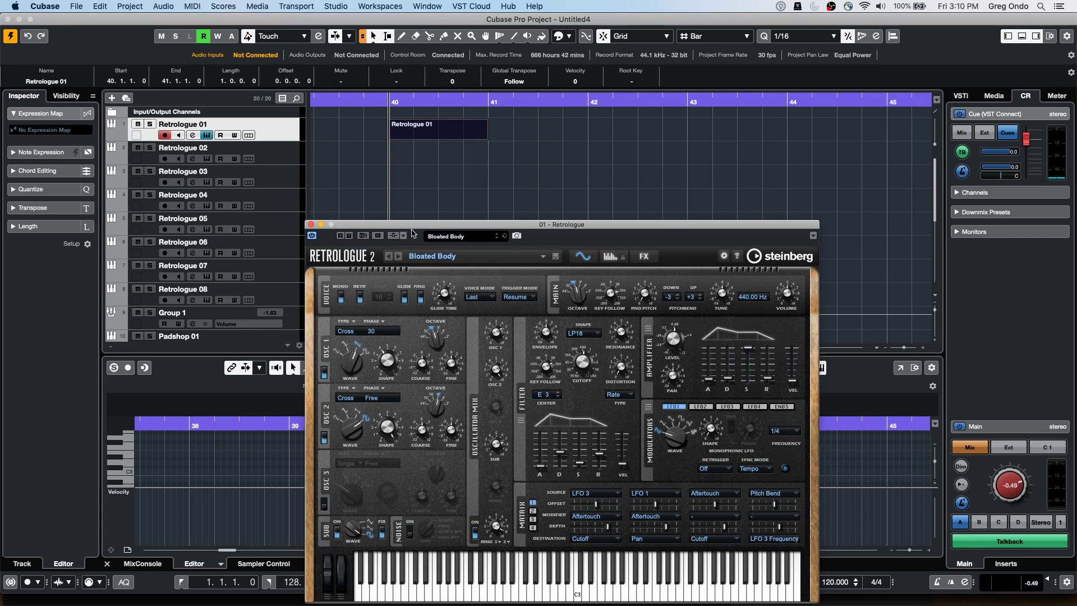
Draw a single D2 note from bar 40 almost to bar 41 in the note editor
drag(346, 228, 680, 74)
right_click(408, 469)
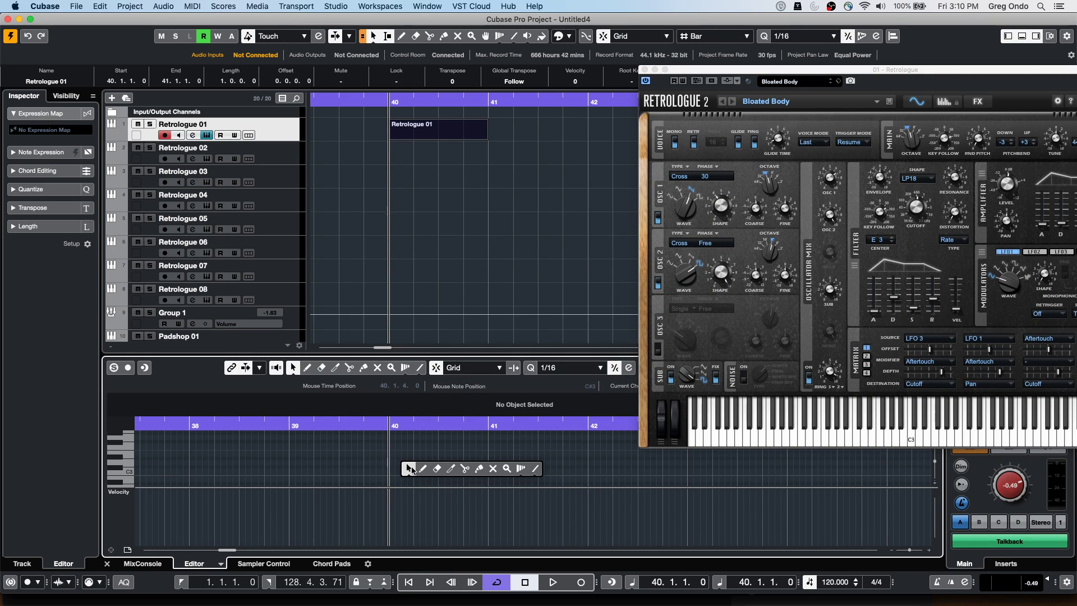
click(411, 465)
scroll(400, 462, down, 4)
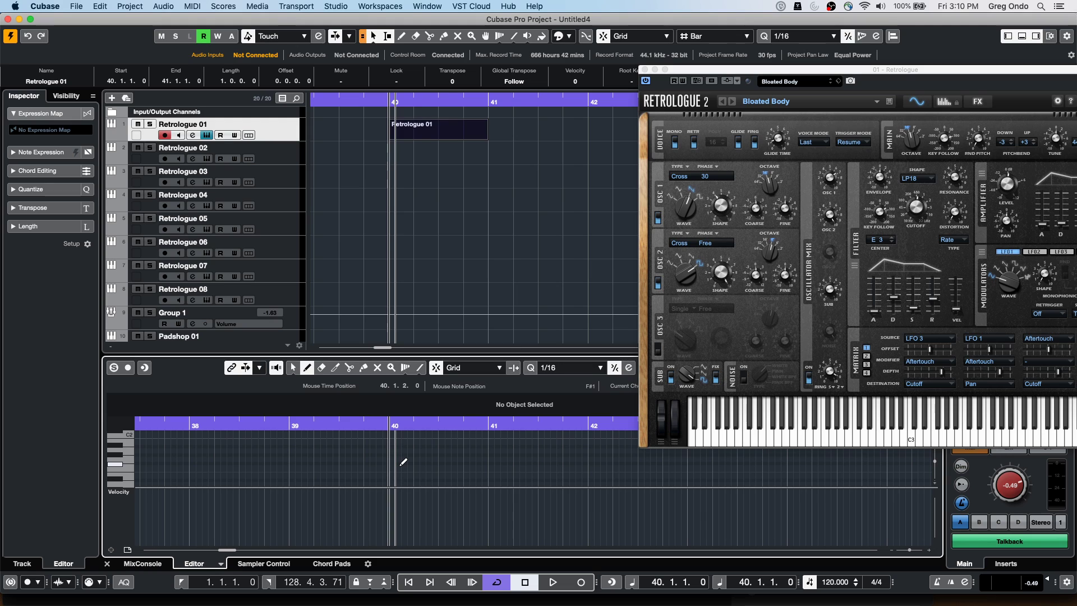
drag(392, 466, 501, 466)
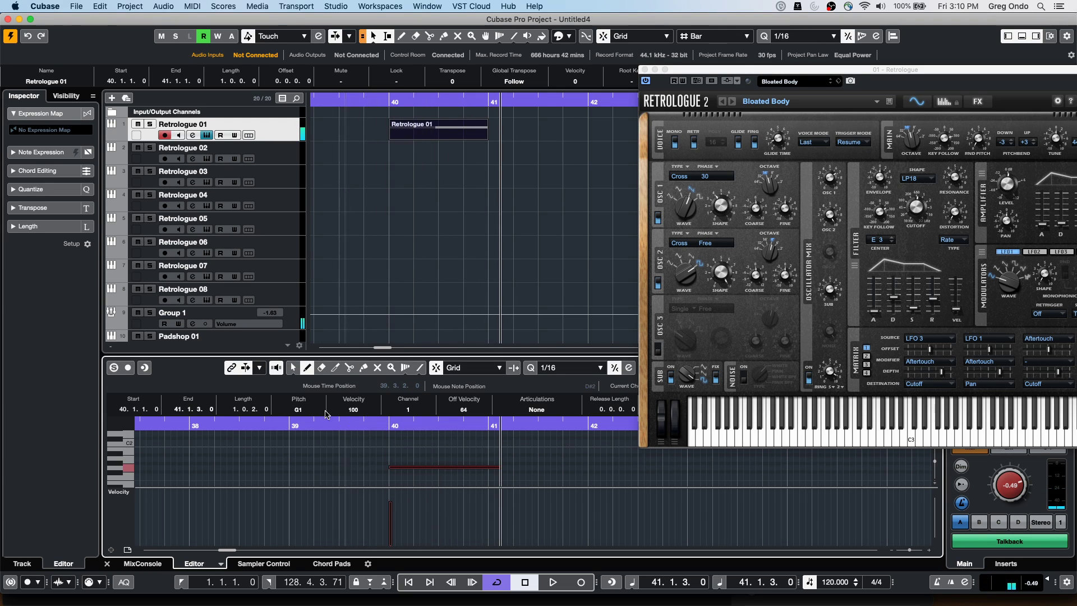
scroll(300, 410, up, 8)
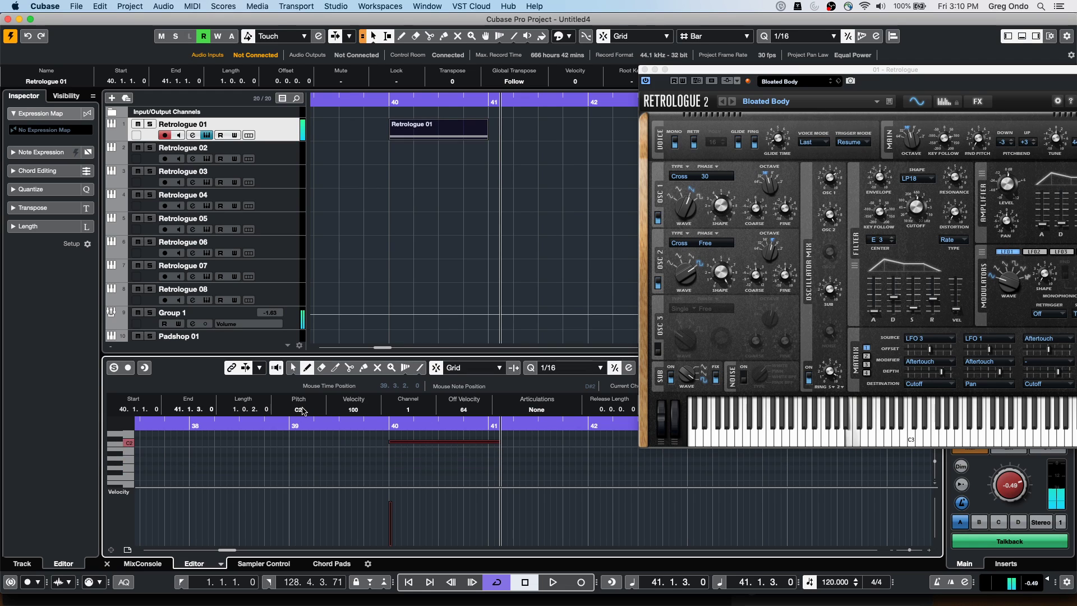
scroll(301, 410, down, 1)
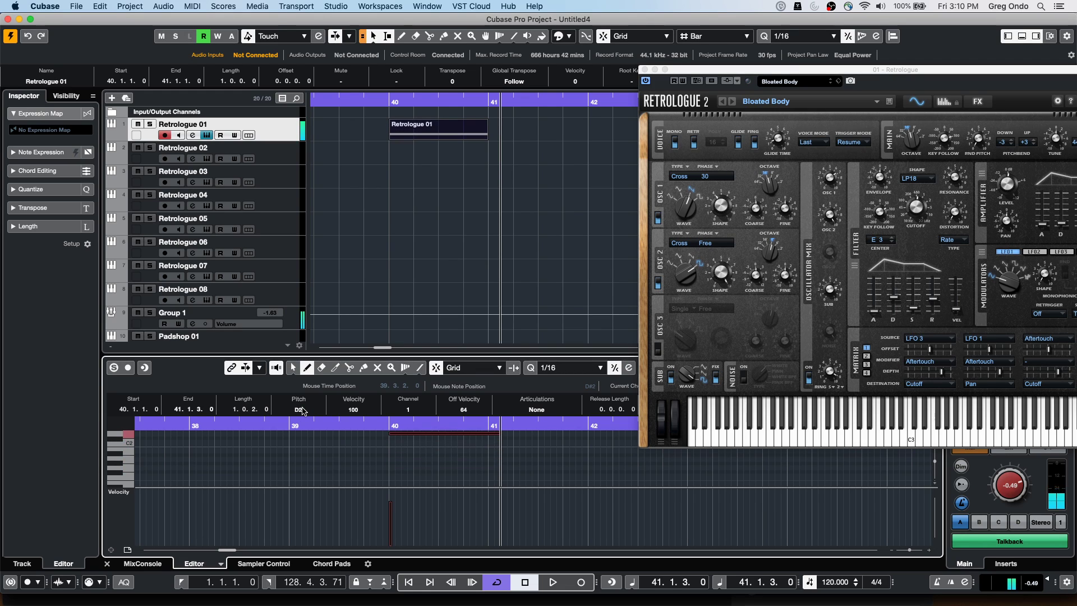
Loop the part with P, start playback, and raise Retrologue's key follow from 53 to 57
click(467, 126)
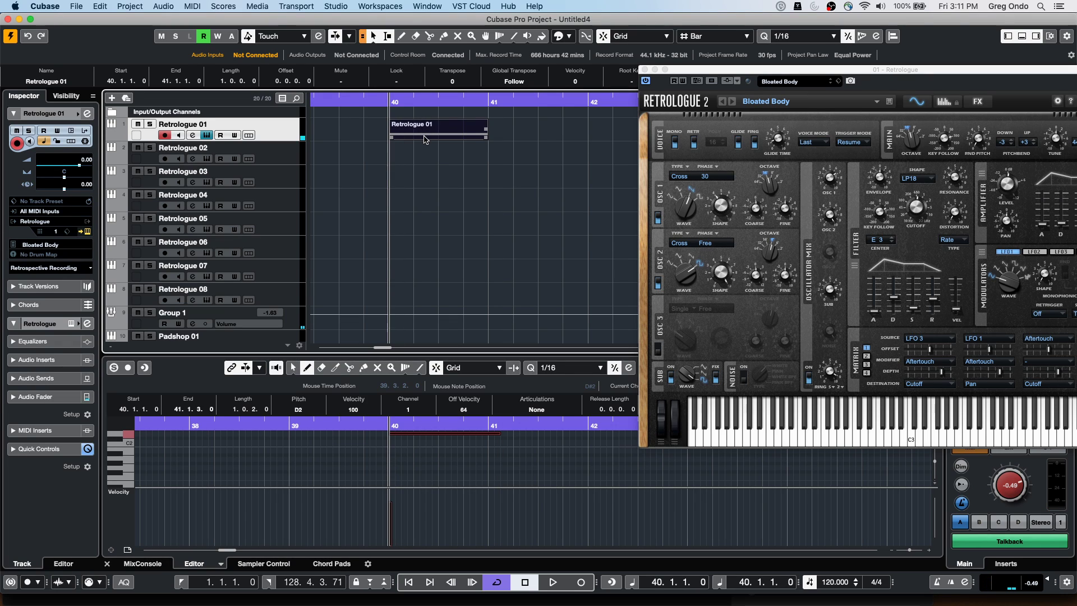
key(p)
key(space)
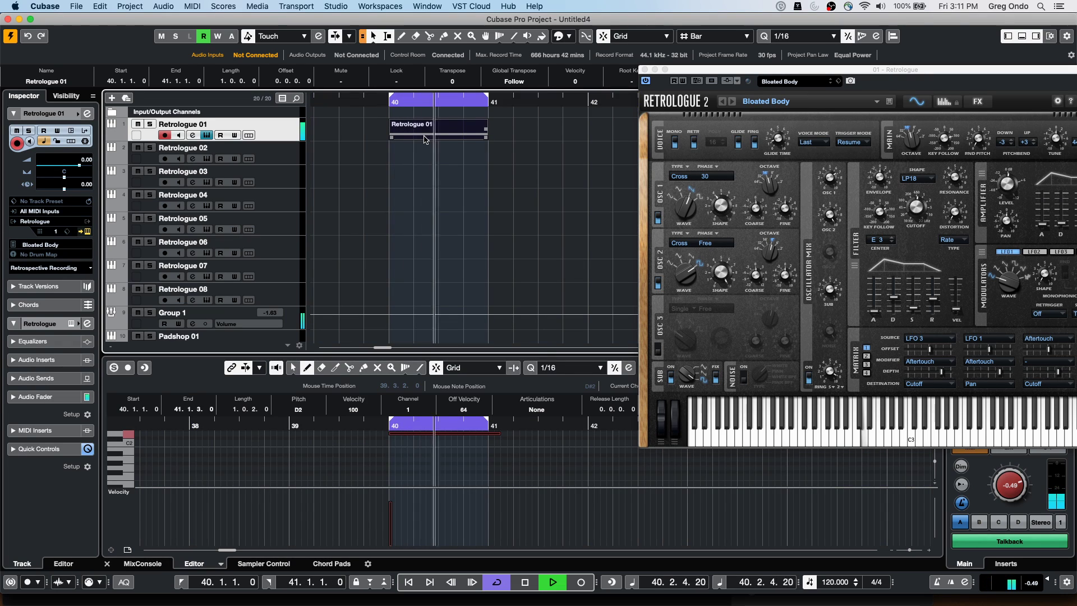
drag(710, 75, 604, 79)
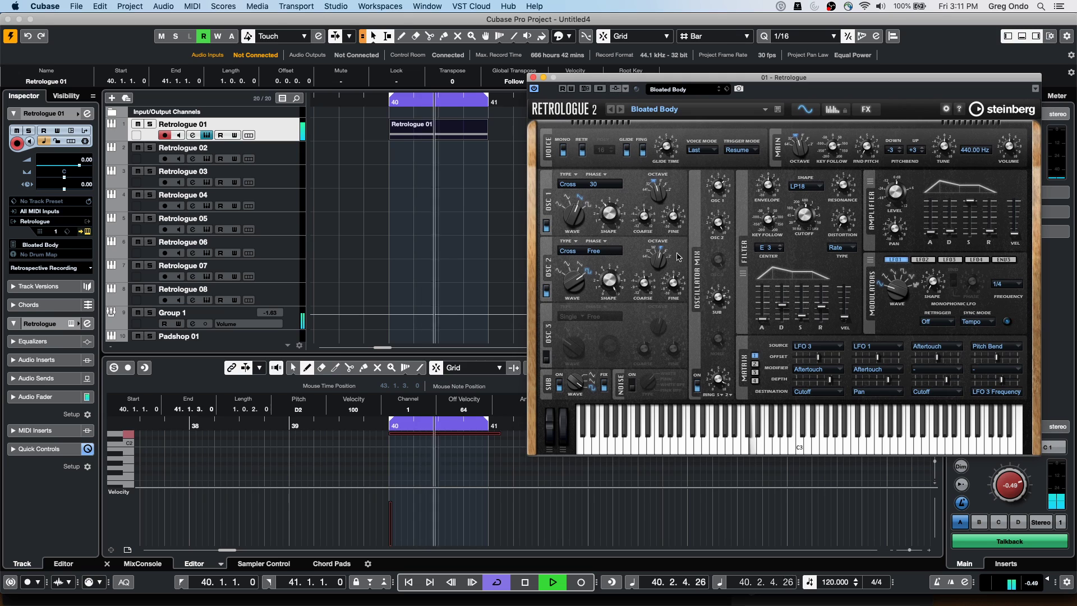
drag(848, 163, 850, 159)
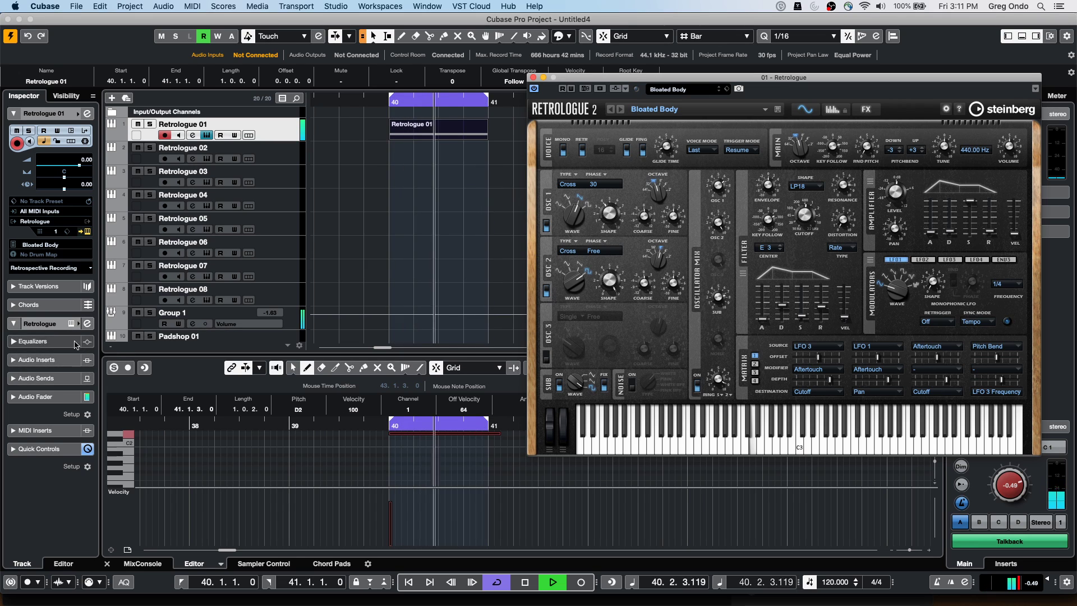
Stop playback and put Auto LFO in MIDI insert slot 1, leaving its controller on Pan
click(258, 233)
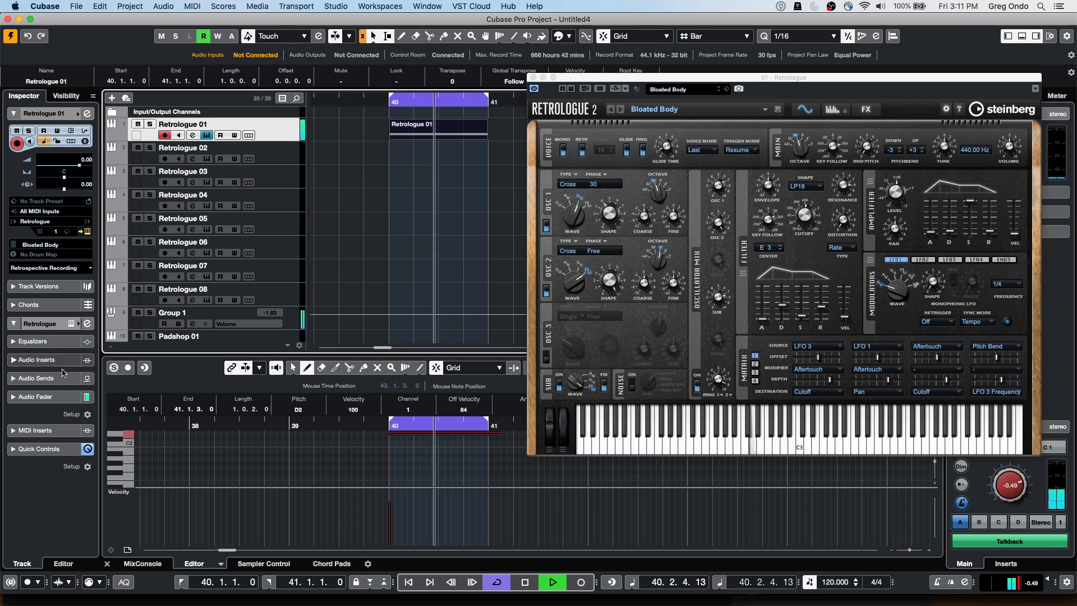
click(62, 430)
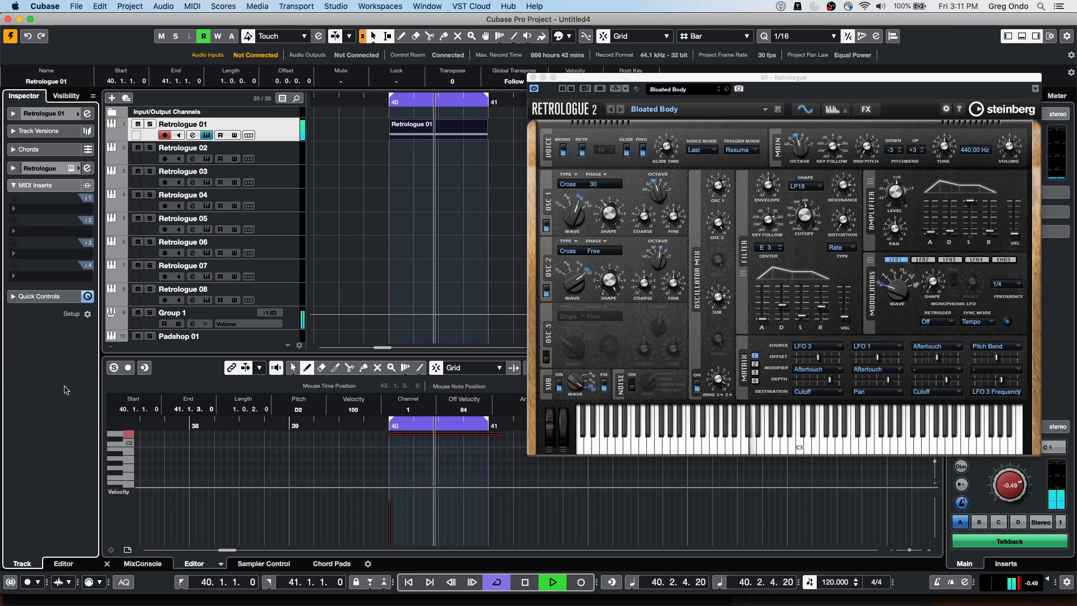
key(space)
click(54, 215)
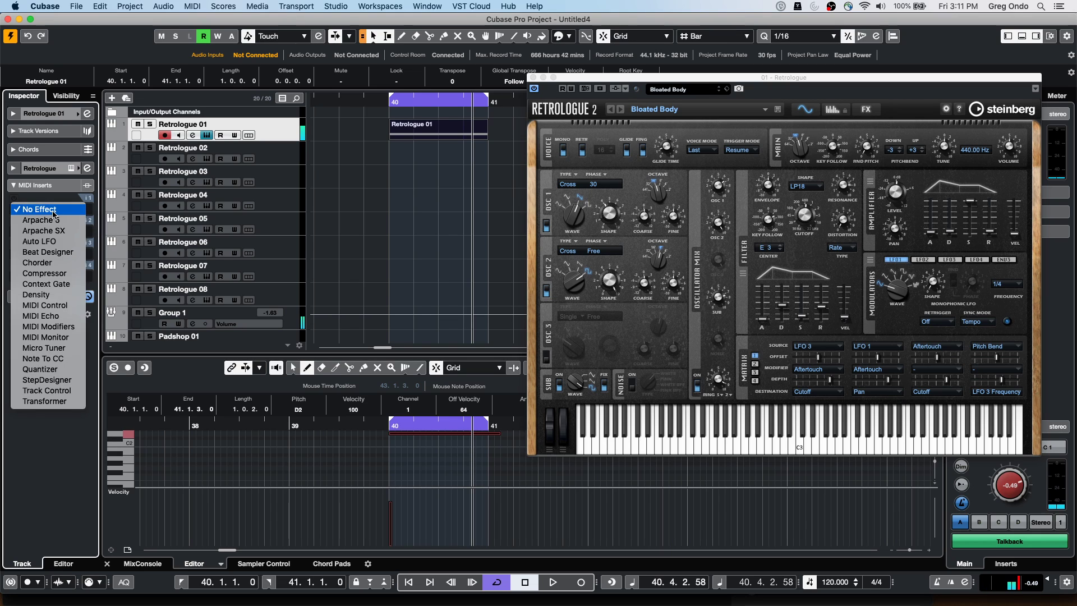
click(34, 246)
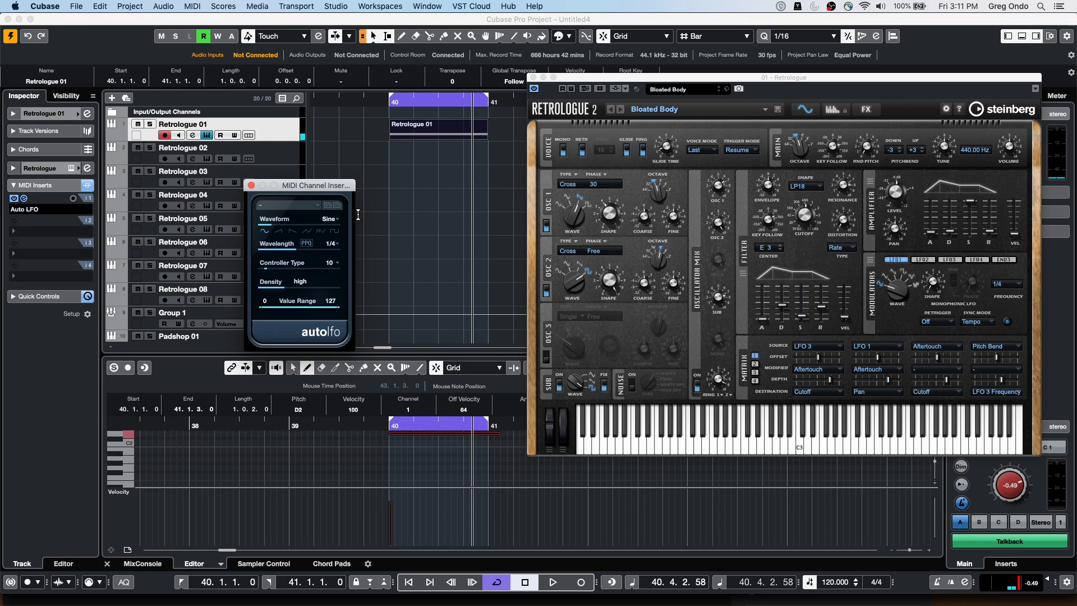
click(331, 269)
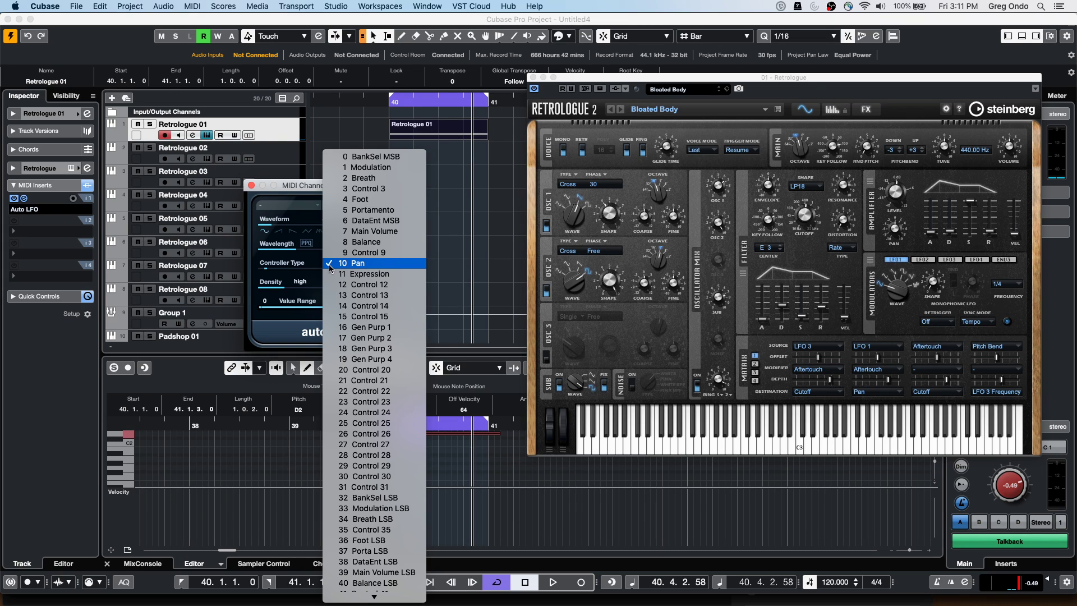
click(502, 243)
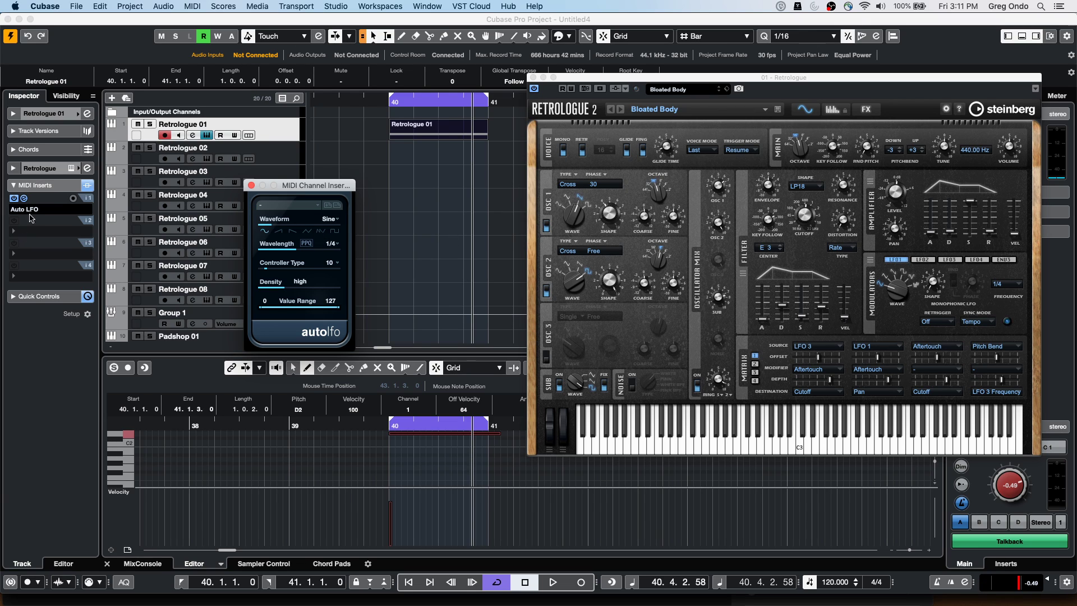
click(54, 237)
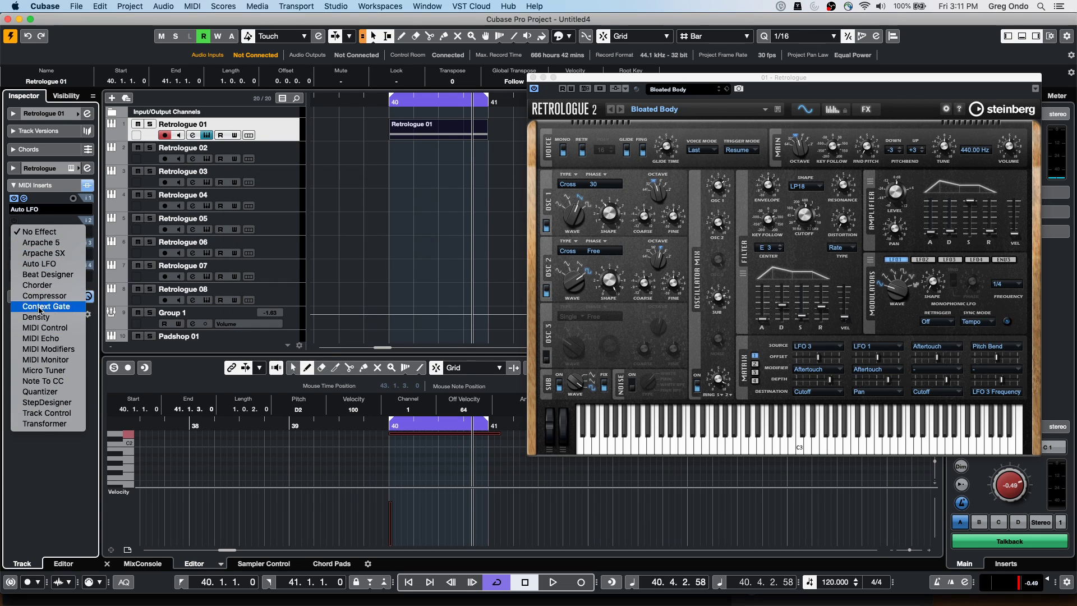
Add MIDI Monitor in insert slot 2 and move its window aside
click(57, 359)
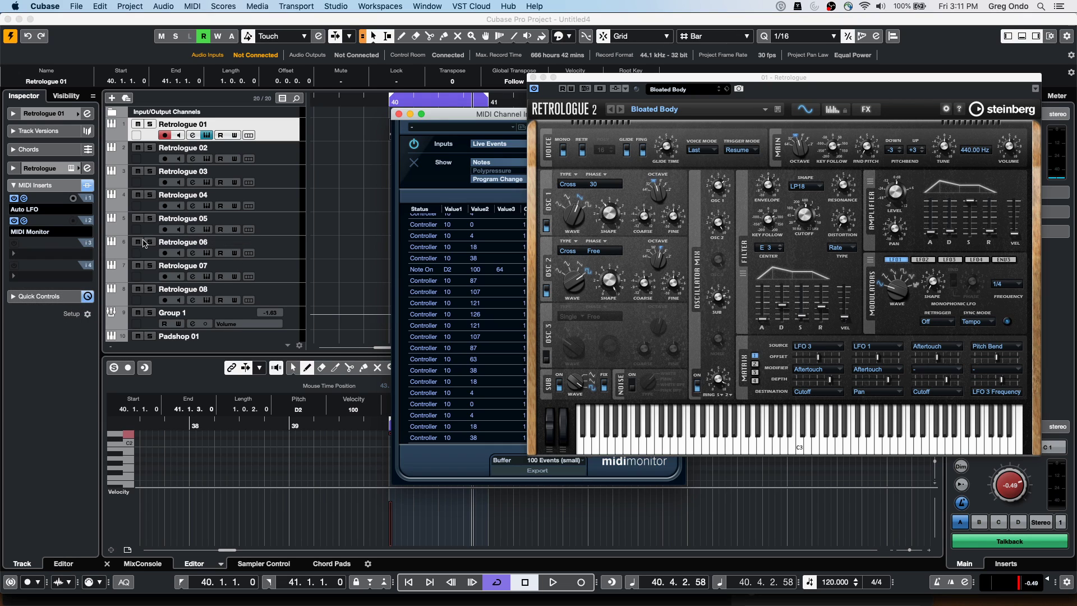
drag(453, 122, 221, 101)
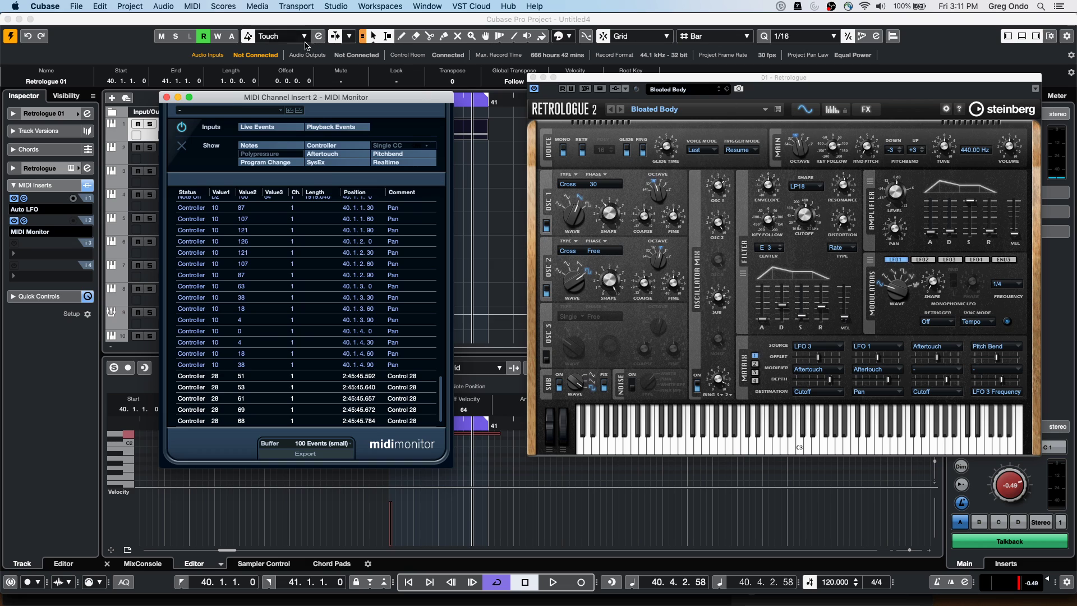
drag(203, 97, 297, 269)
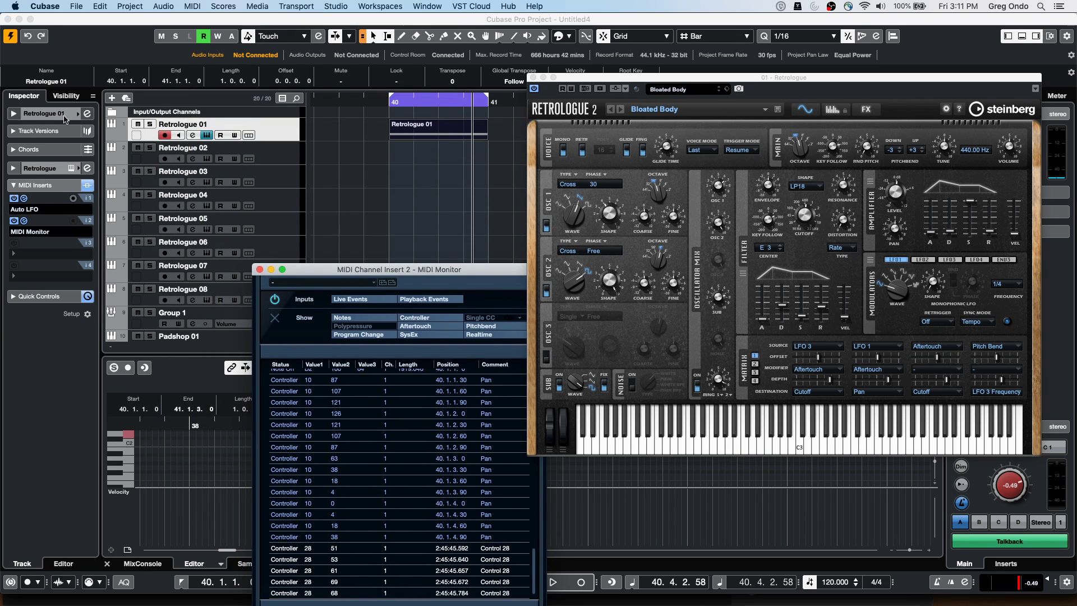
Set Auto LFO's controller type to Control 28, then play and stop to hear it
click(24, 198)
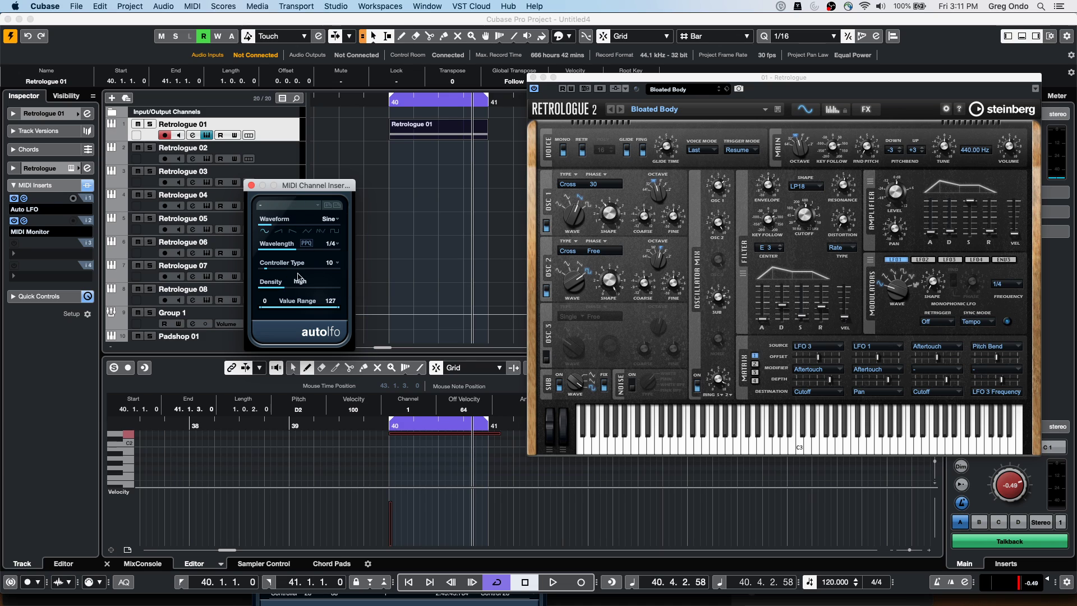
click(332, 263)
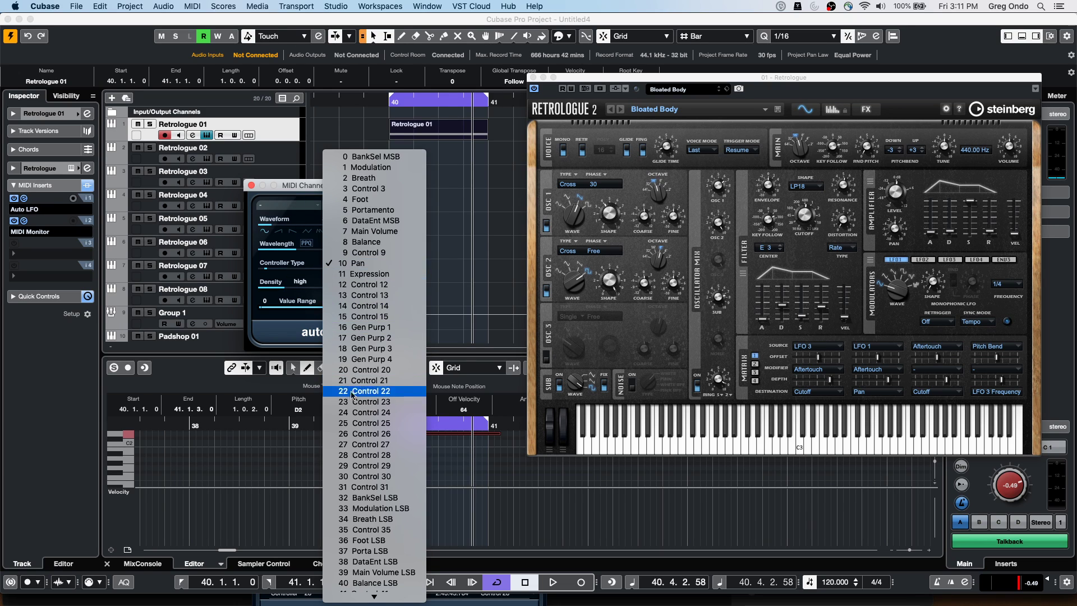
click(354, 458)
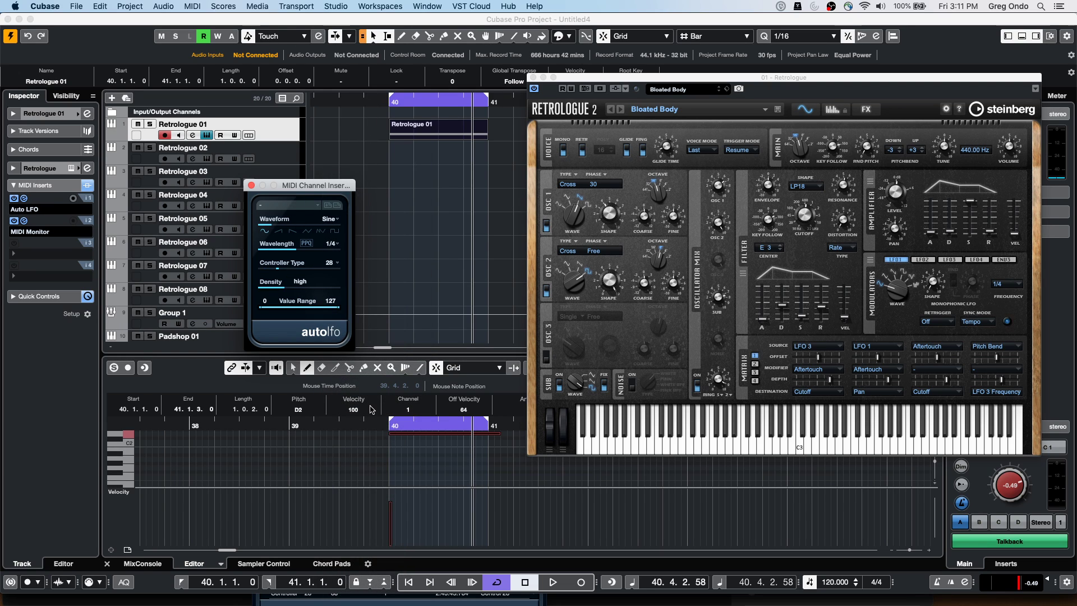
key(space)
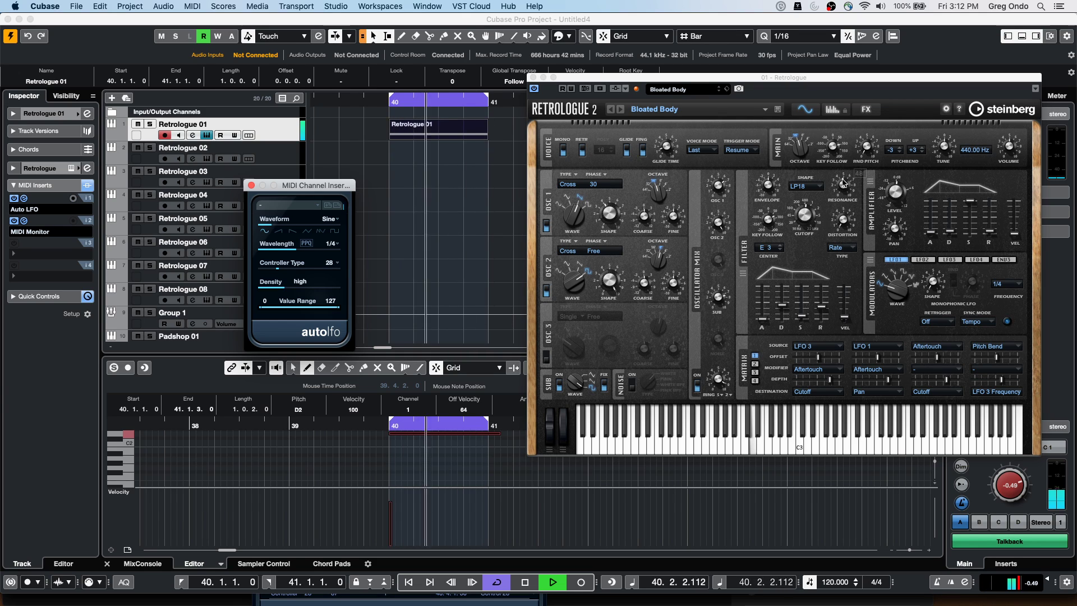
mouse_move(845, 193)
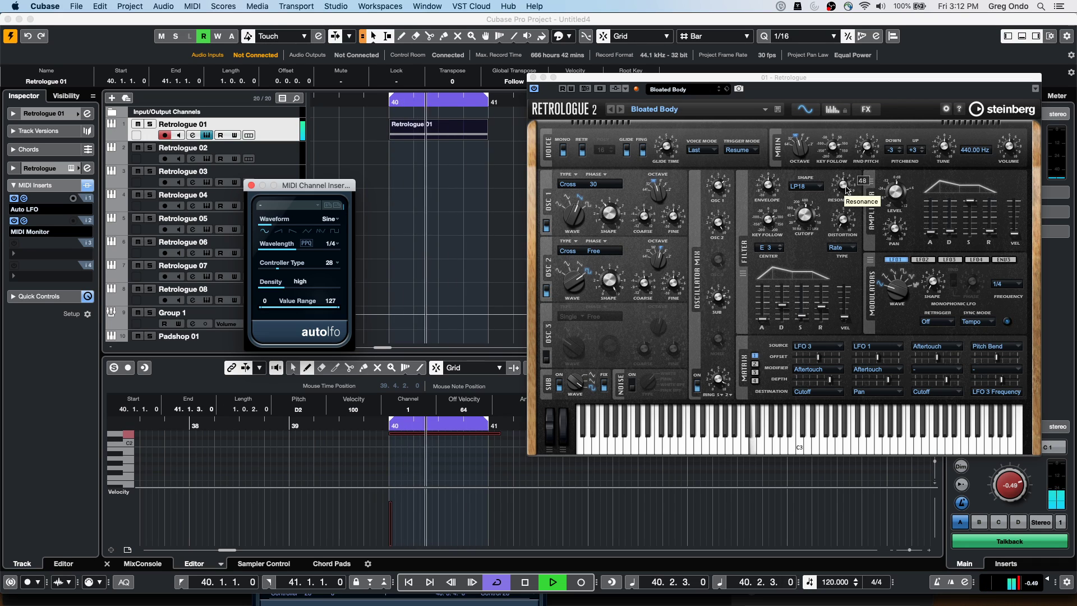
key(space)
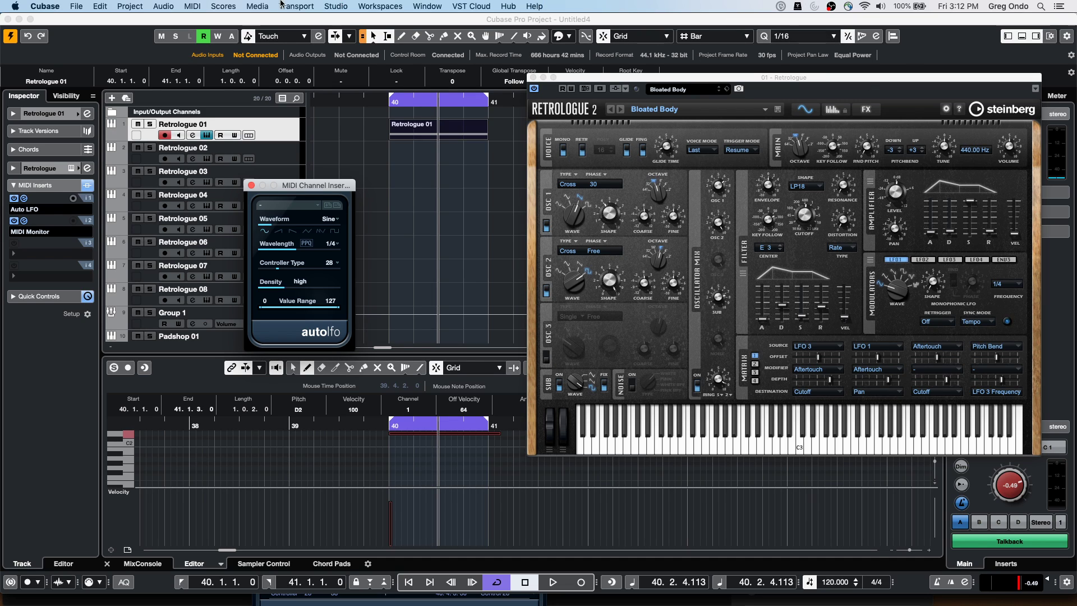
Close the Auto LFO window and show the MixConsole in the lower zone
click(250, 186)
click(155, 565)
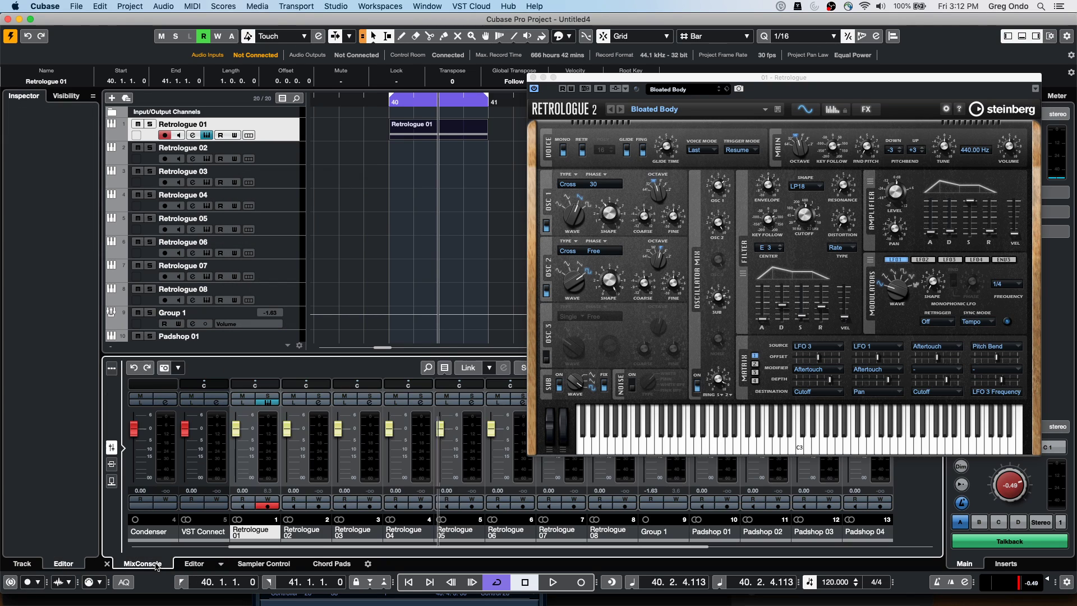
scroll(259, 245, down, 5)
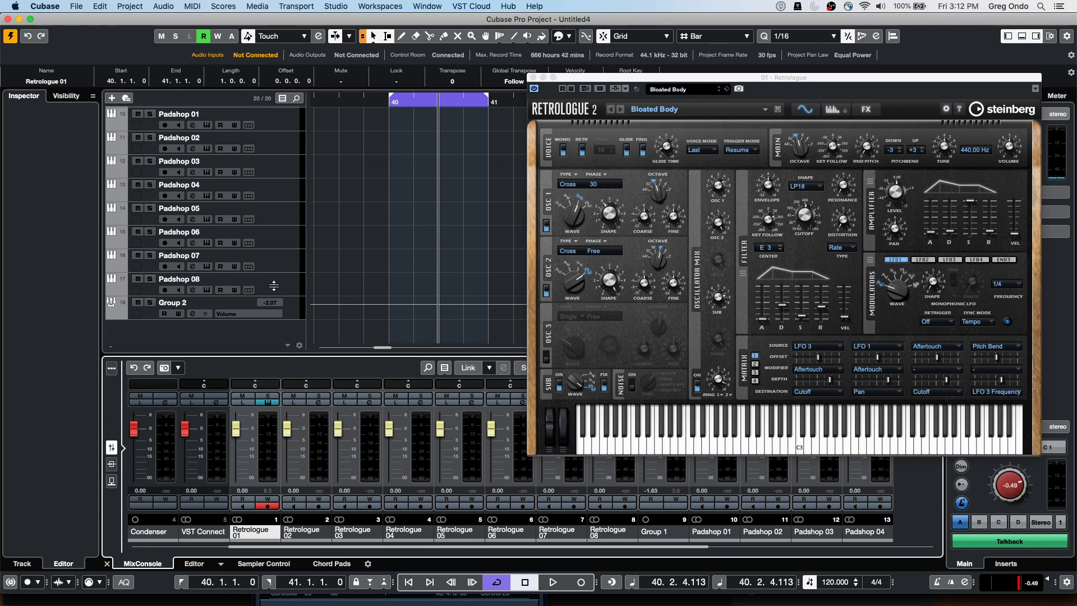
Add 13 mono audio tracks, Audio 01 through Audio 13, from the track list
right_click(286, 337)
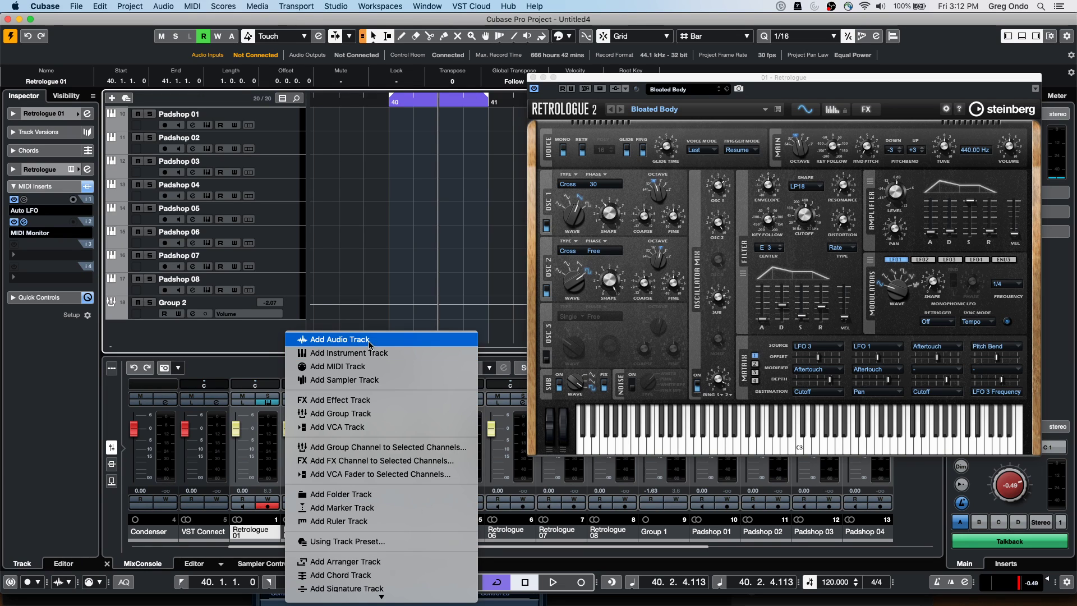
click(369, 344)
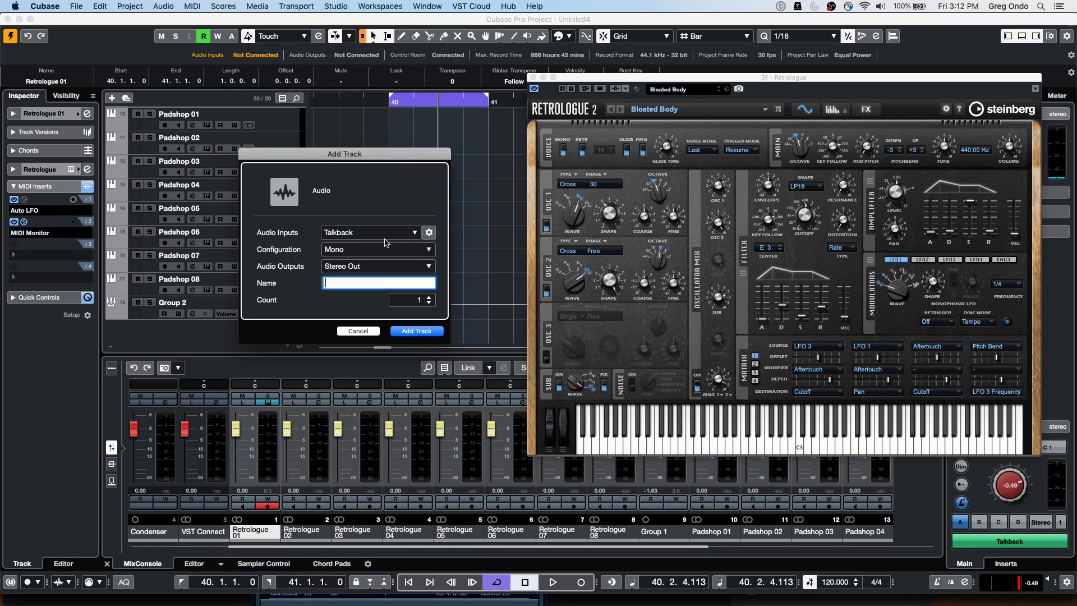
click(430, 297)
click(430, 297)
click(429, 297)
click(430, 297)
click(430, 297)
click(430, 297)
click(430, 297)
click(430, 297)
click(427, 330)
scroll(403, 194, down, 5)
scroll(403, 194, up, 8)
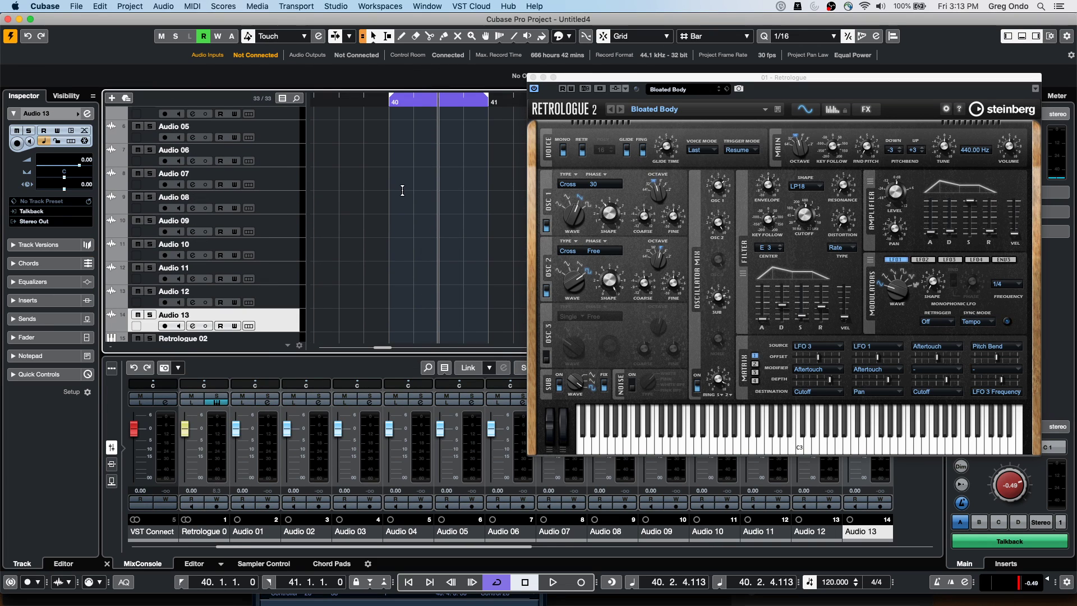
Select Audio 01, lower its volume to -15.5, and enable its automation Read and Write
click(268, 161)
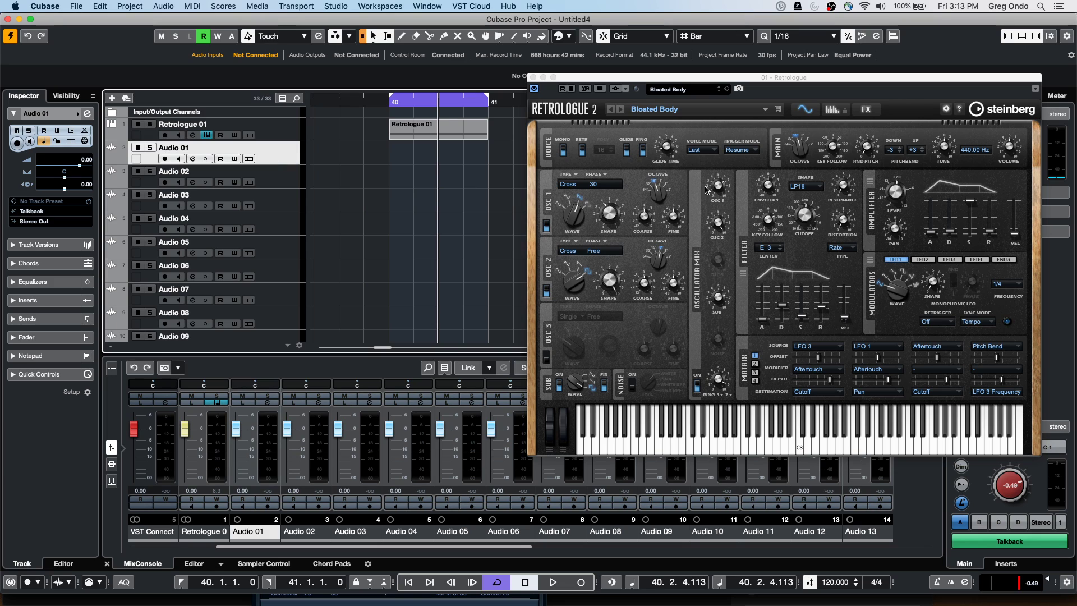
drag(616, 80, 869, 190)
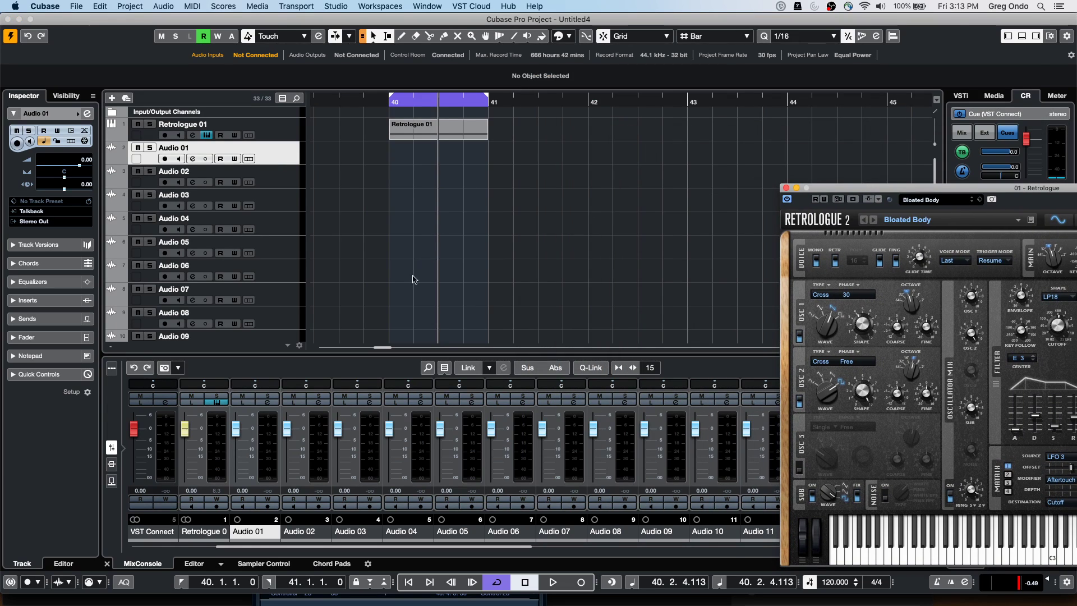
drag(235, 429, 231, 460)
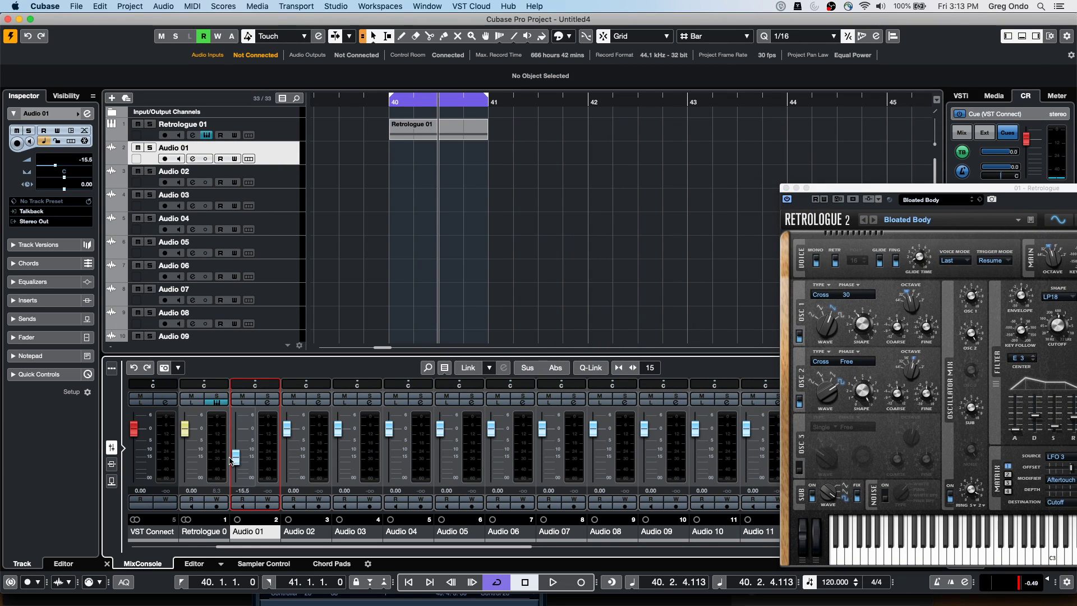
click(242, 499)
click(267, 498)
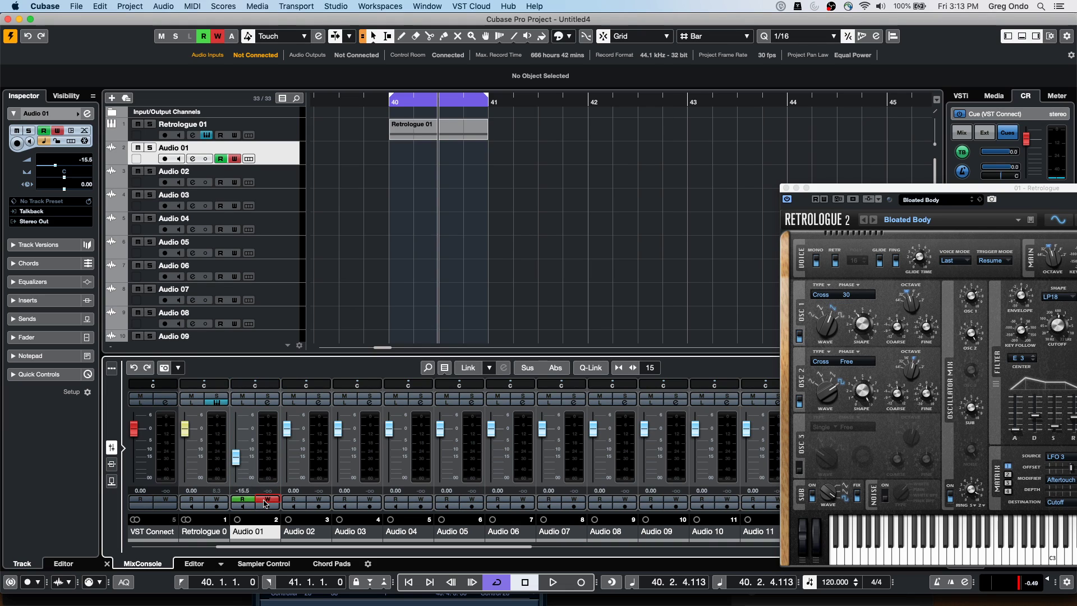
From bar 42, play and ride Audio 01's fader down to -19.1 to record volume automation
click(542, 99)
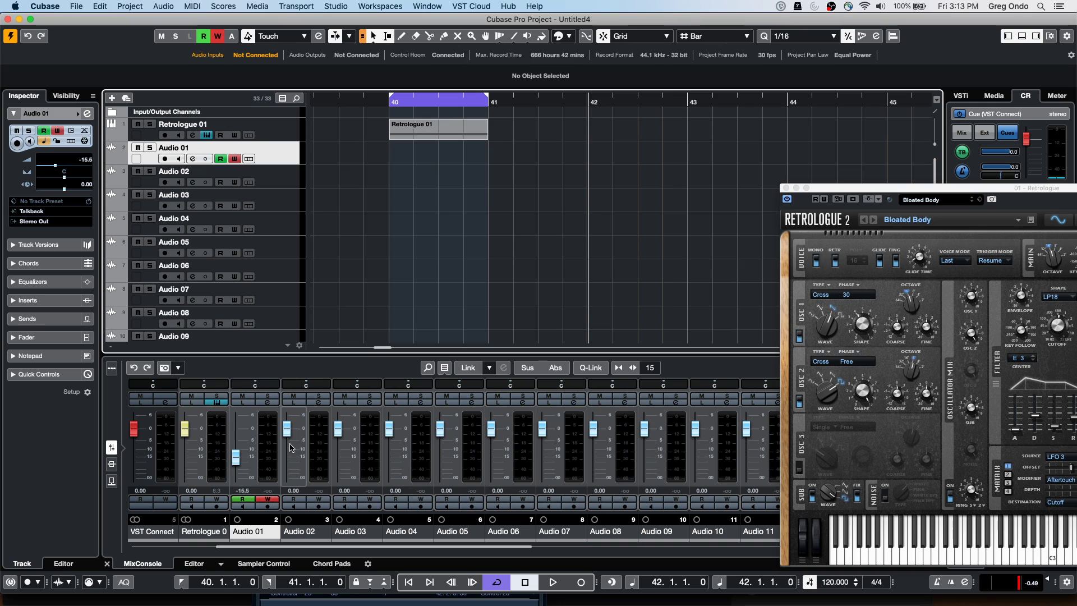
key(space)
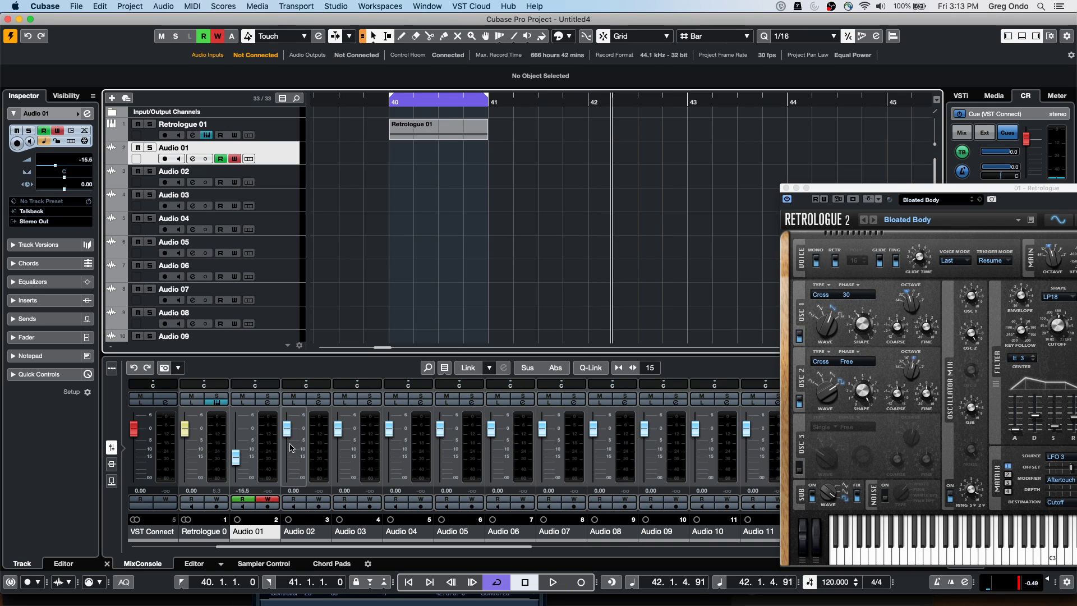
drag(235, 460, 239, 436)
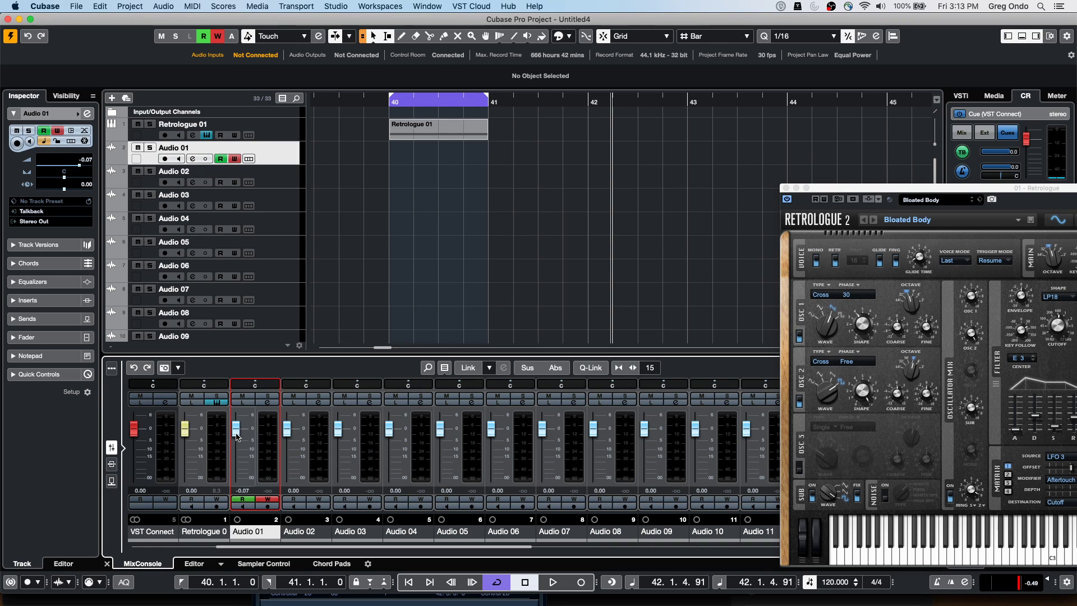
key(space)
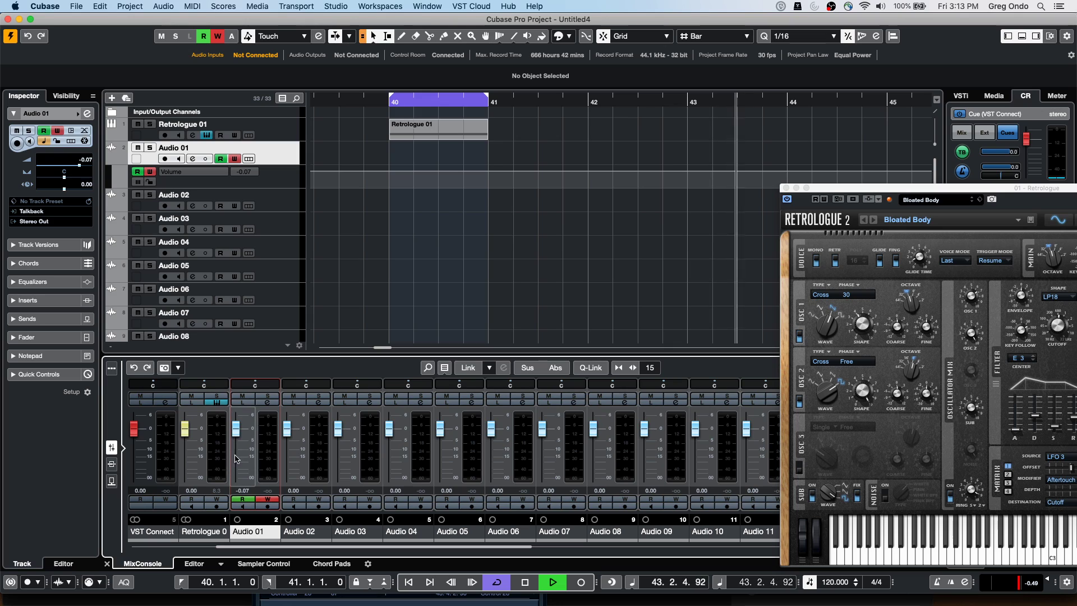
key(space)
drag(240, 431, 236, 460)
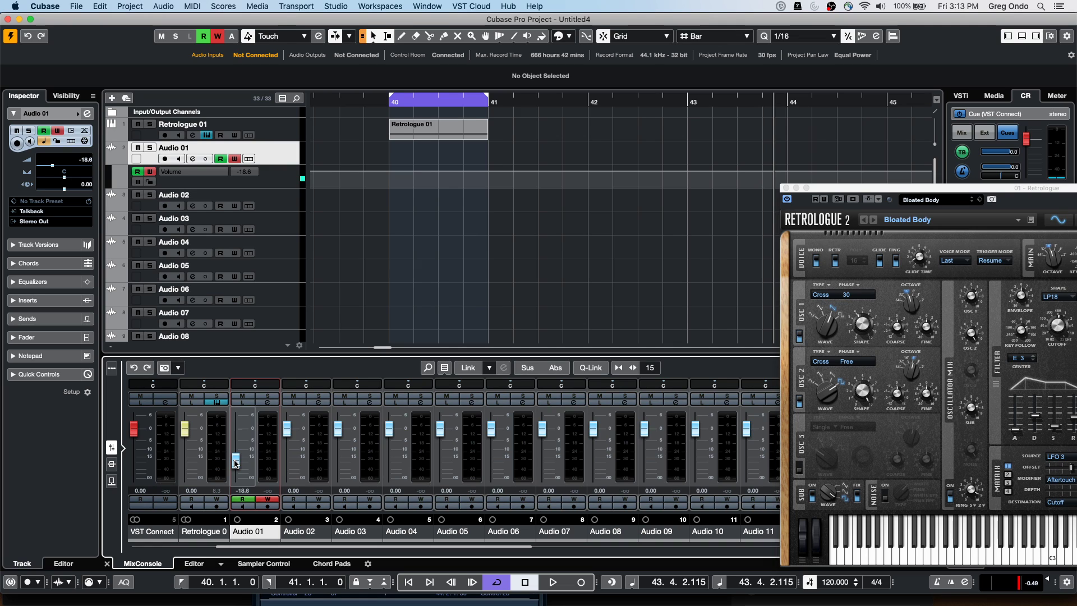
key(space)
drag(236, 463, 235, 464)
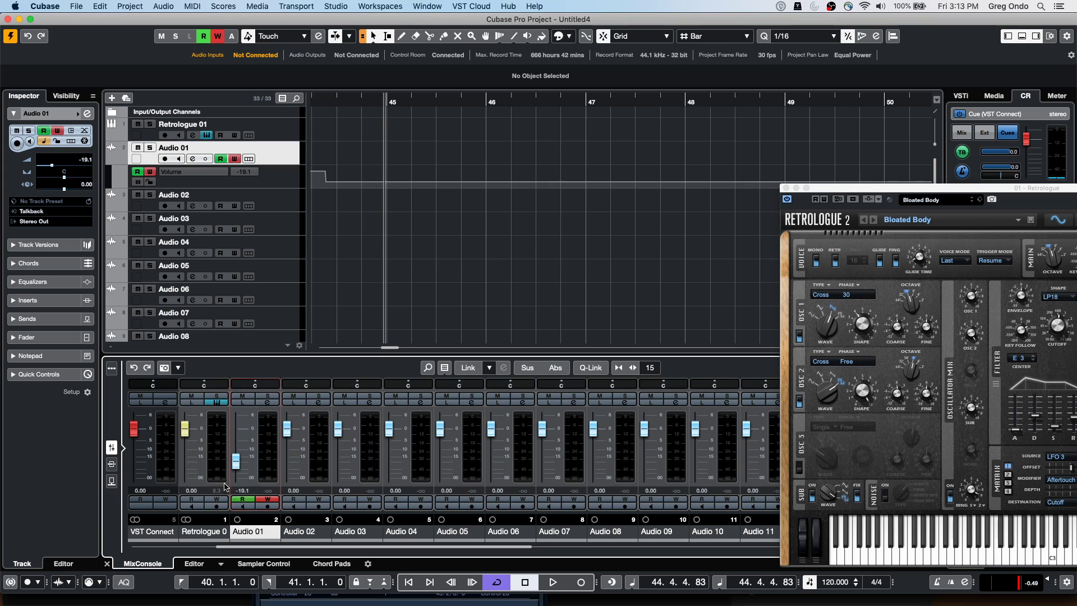
Keep Touch automation mode, set the playback position to bar 45, and select Retrologue 01
click(304, 36)
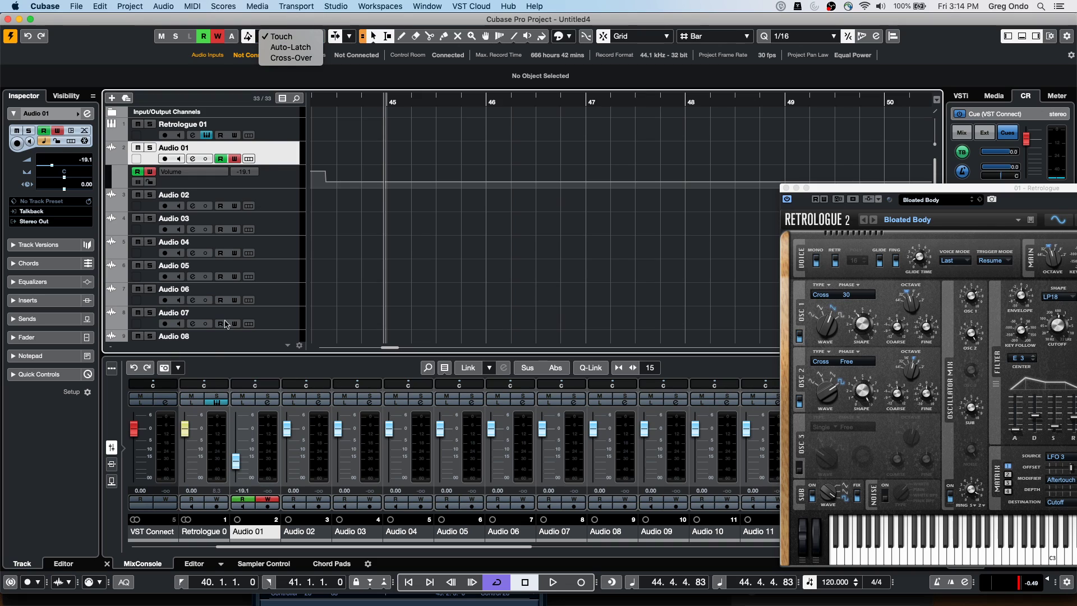
click(343, 105)
click(344, 103)
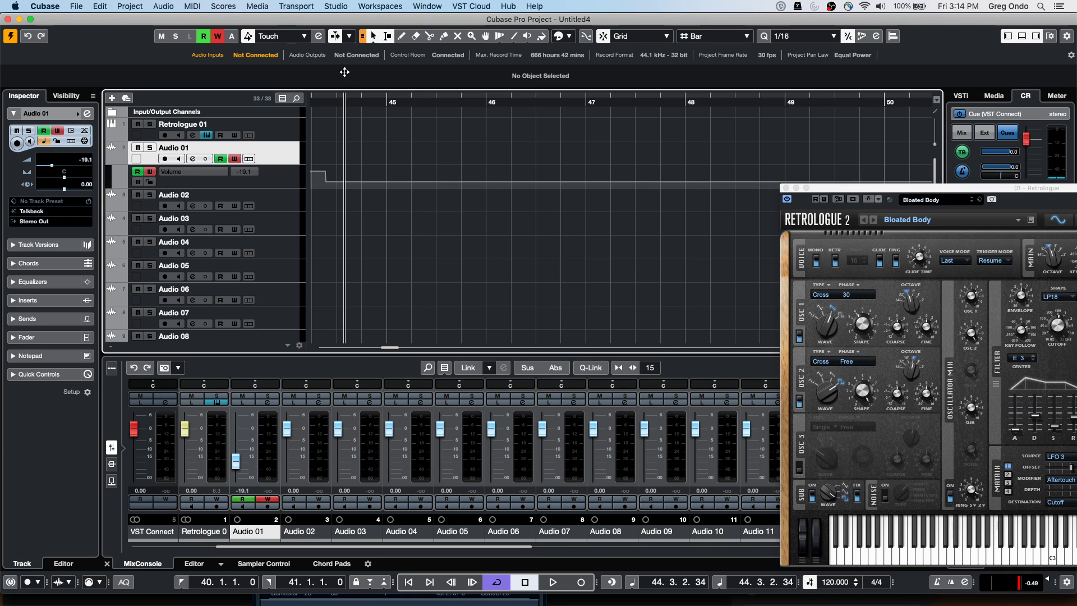
drag(345, 72, 345, 73)
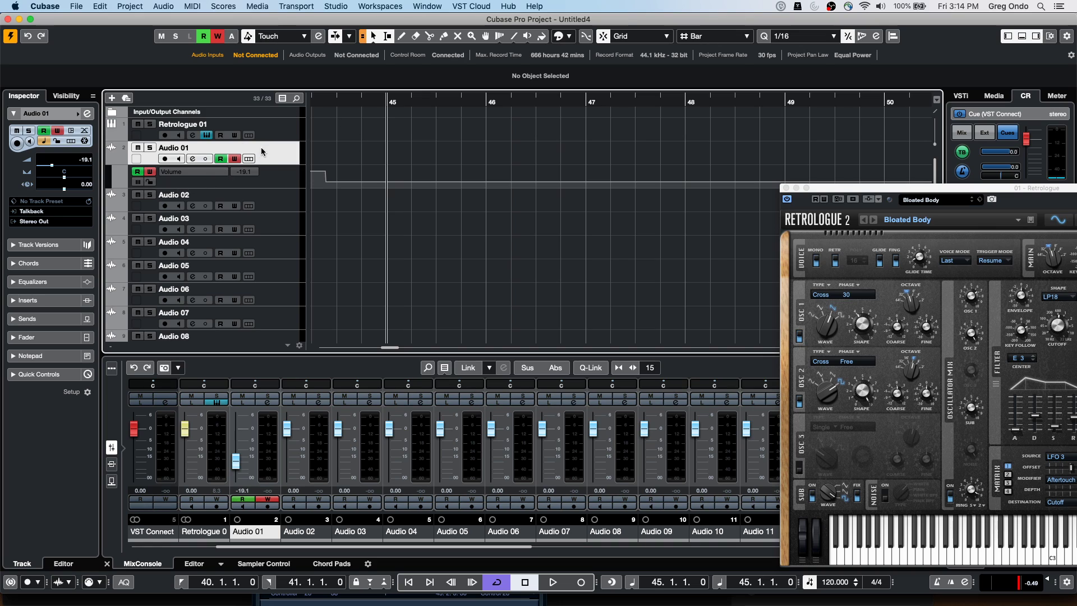
scroll(253, 247, down, 5)
scroll(303, 255, up, 5)
click(283, 135)
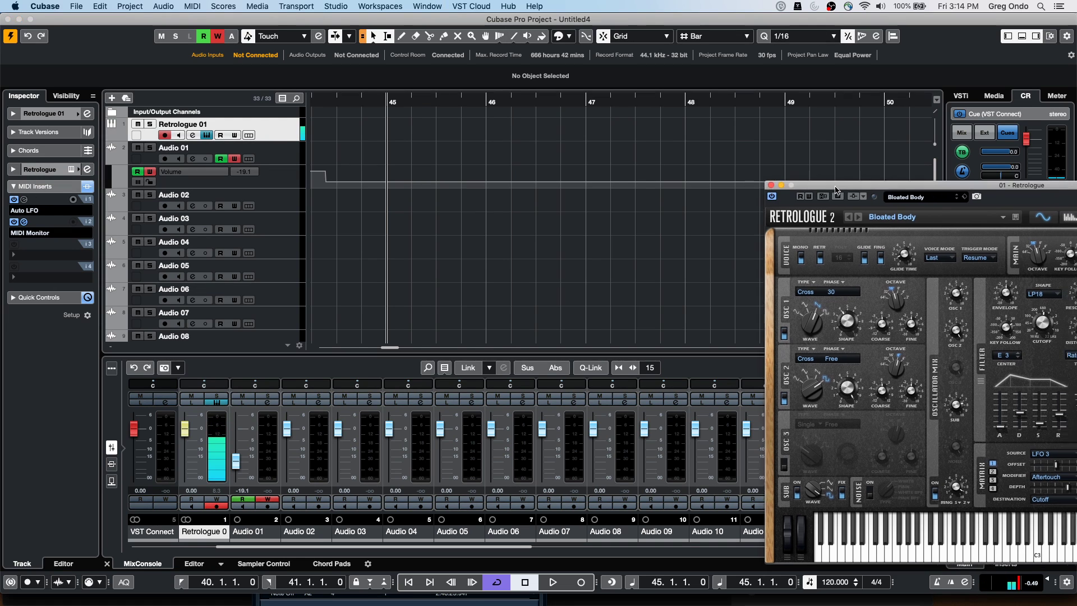
Turn the main monitor volume down to -4.24 and add Arpache 5 as a MIDI insert with 1/8 length
drag(897, 188, 455, 66)
mouse_move(1008, 477)
mouse_down()
mouse_move(1004, 491)
mouse_move(1009, 478)
mouse_up()
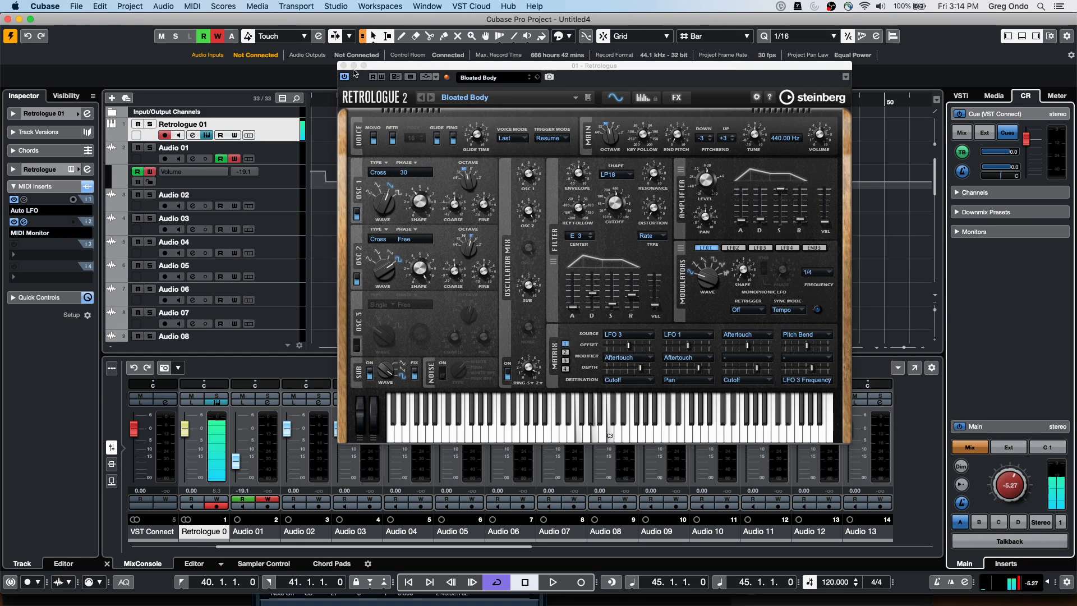
click(46, 232)
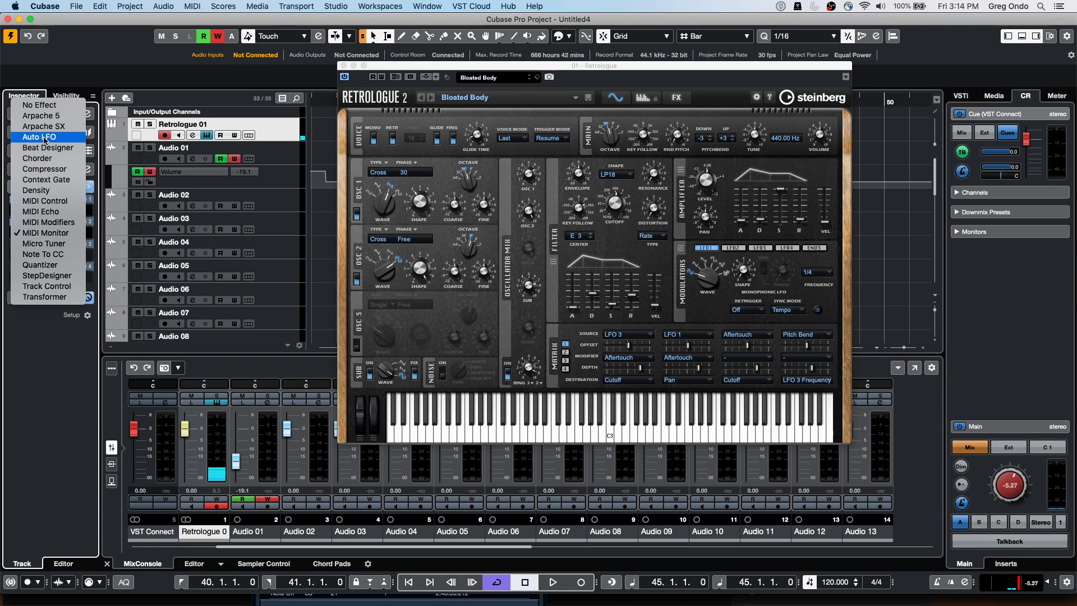
click(50, 116)
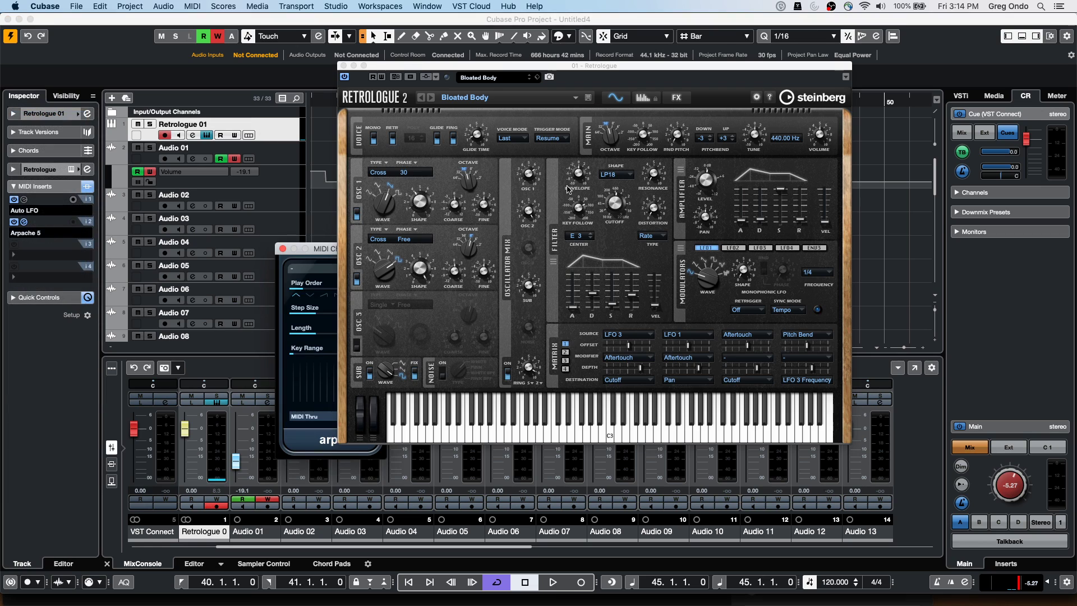
drag(391, 66, 487, 67)
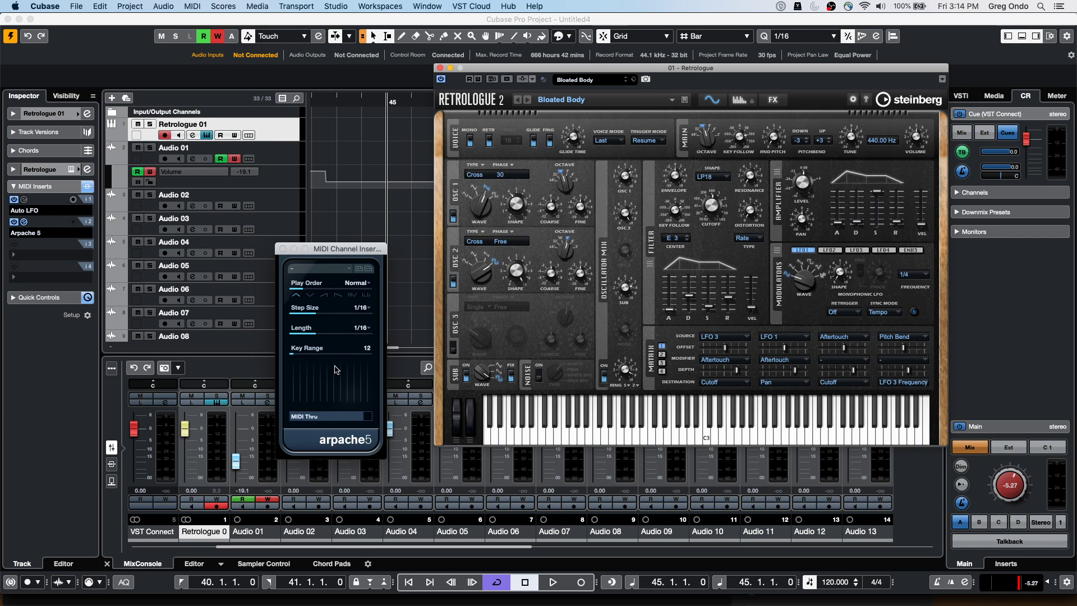
click(359, 334)
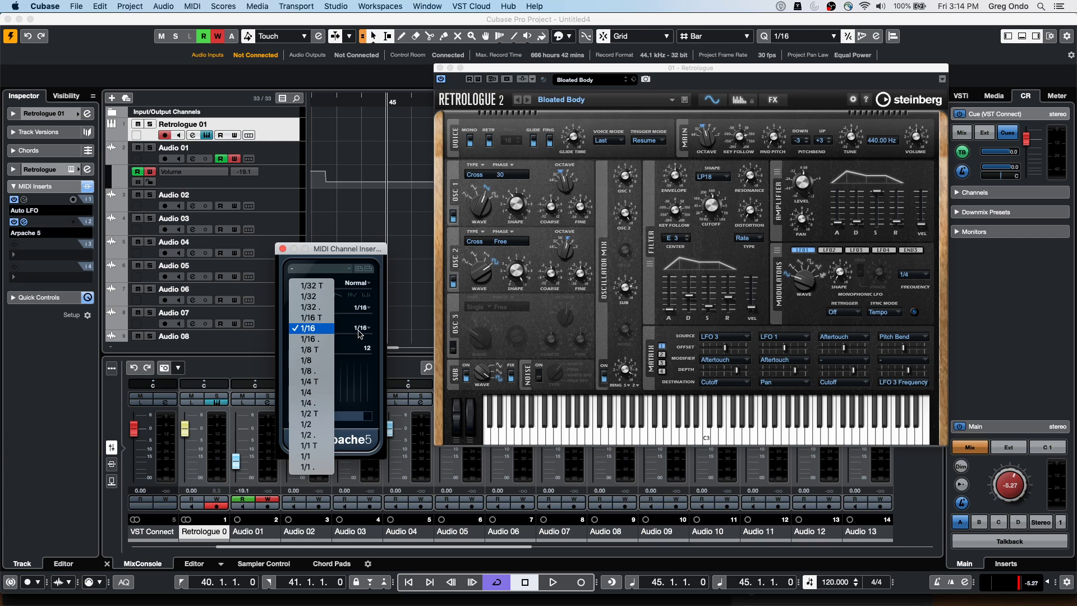
click(315, 357)
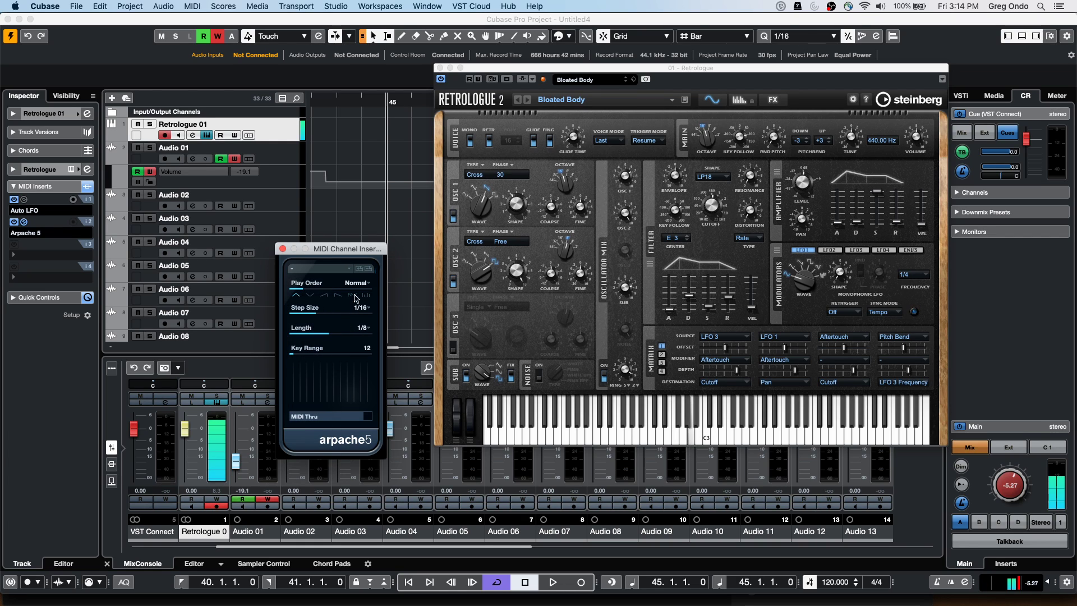
click(1031, 501)
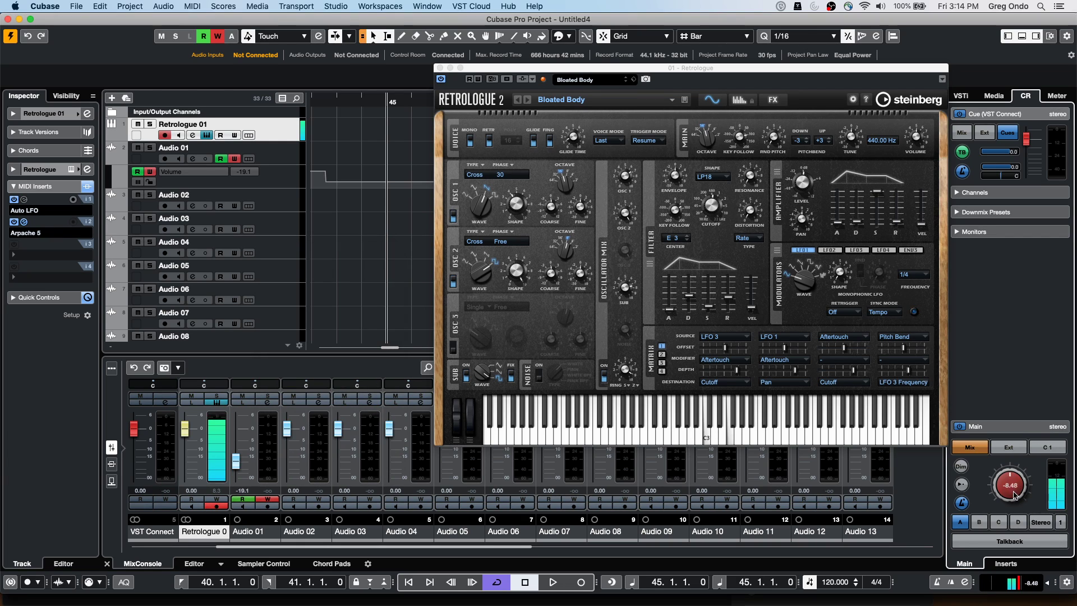
scroll(1027, 496, down, 3)
Set Arpache 5's play order to Random, keeping the step size at 1/16
click(24, 221)
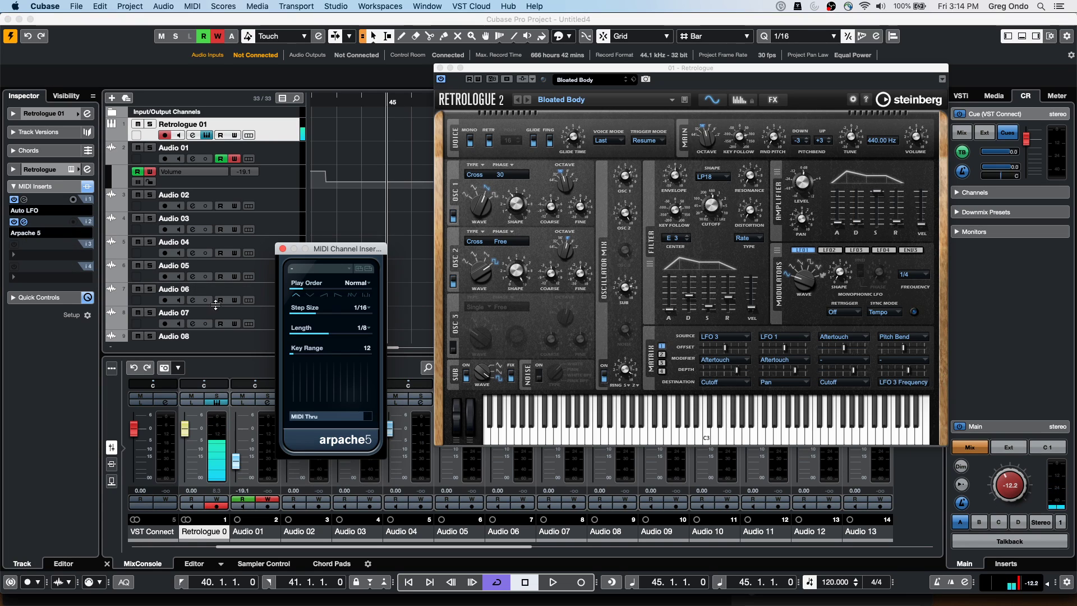
click(310, 295)
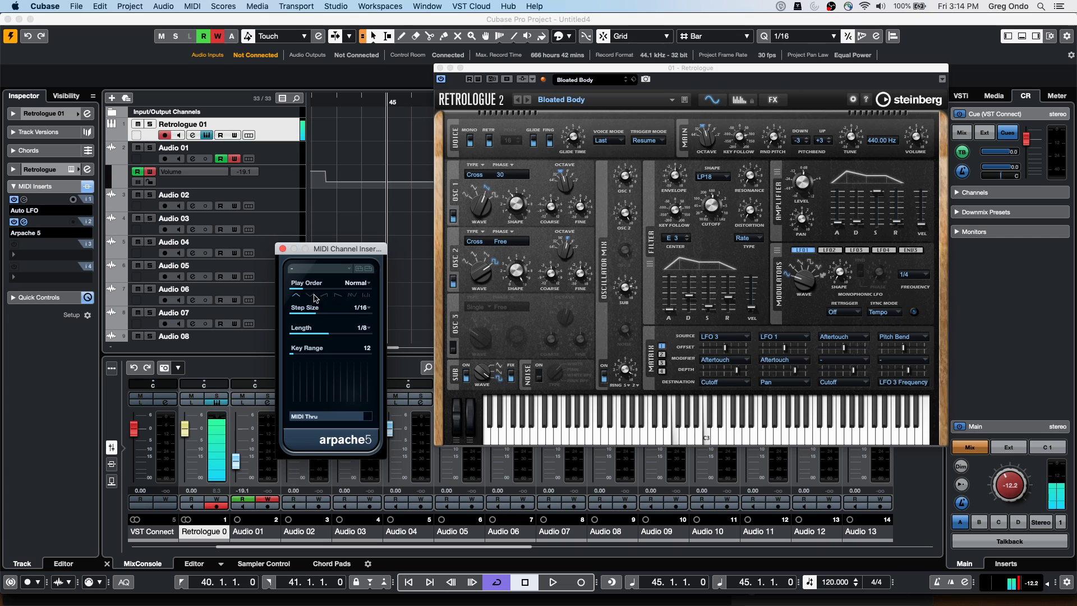
click(323, 295)
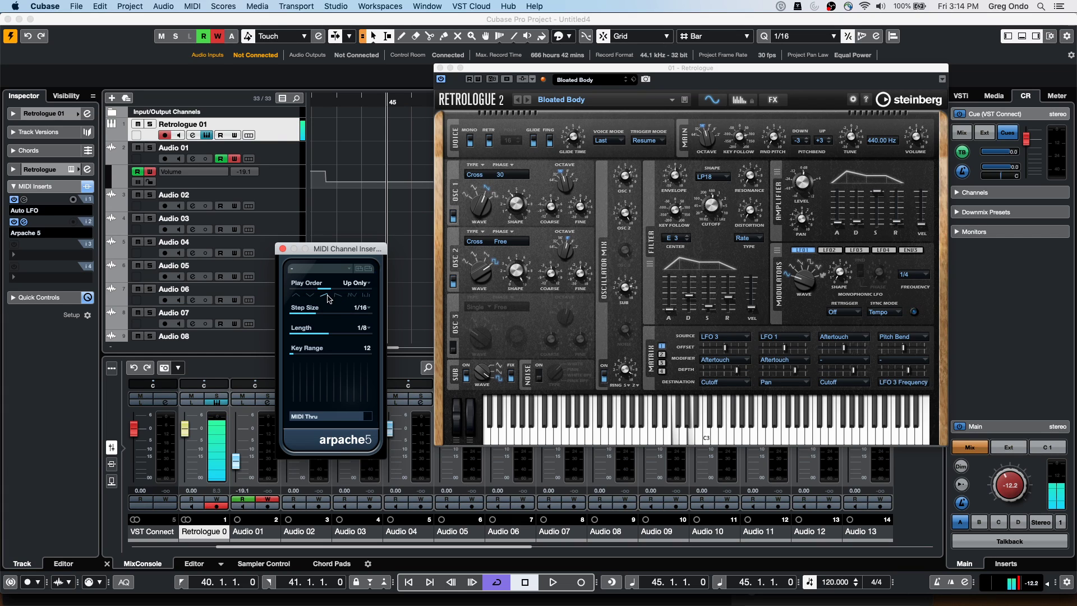
click(338, 296)
click(352, 295)
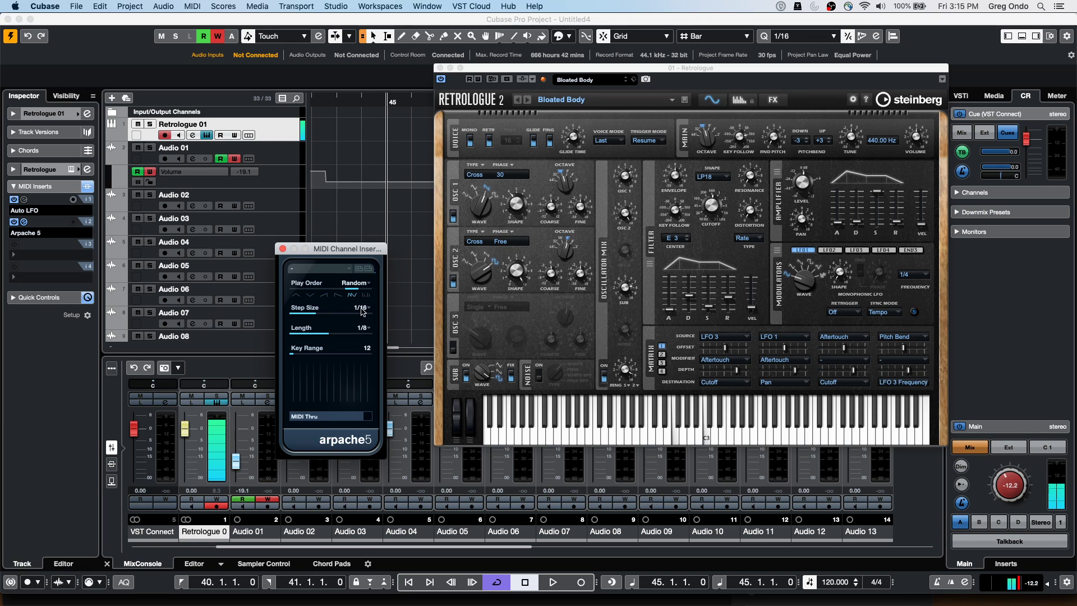
click(361, 311)
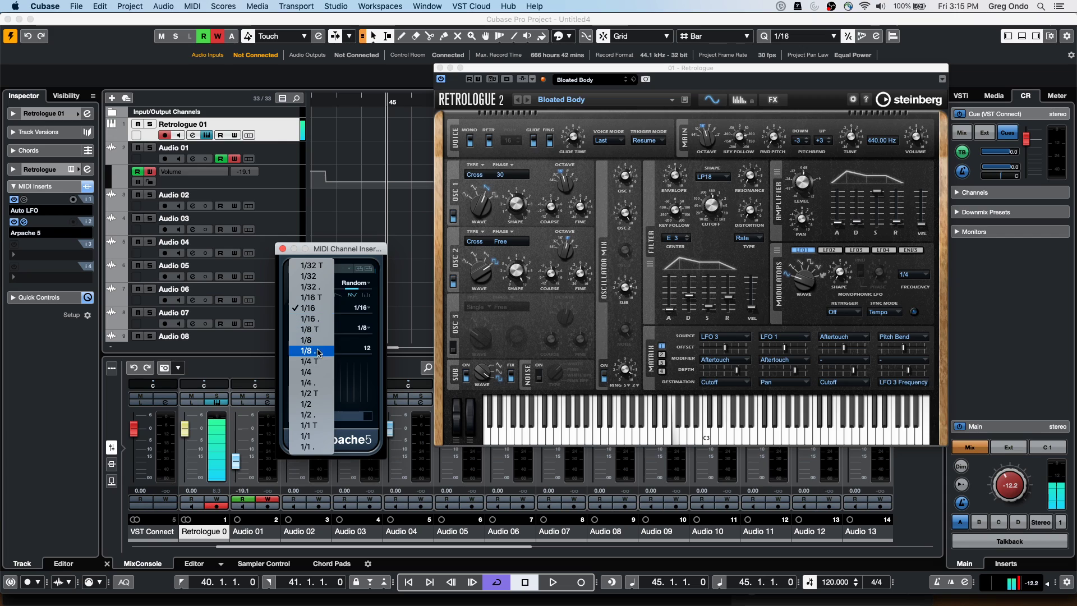
click(364, 330)
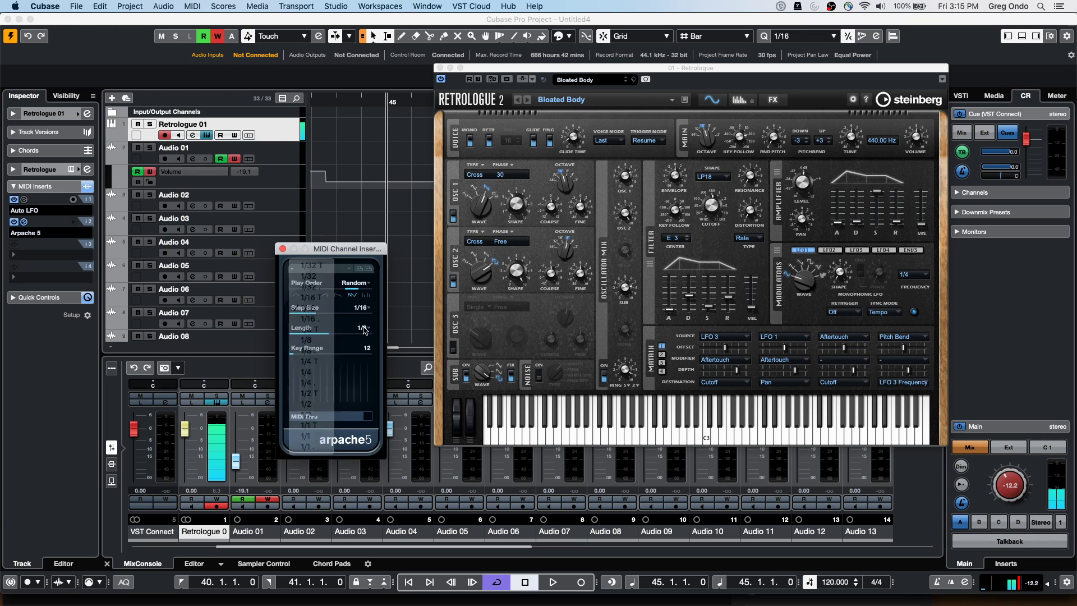
Set Arpache 5's note length to 1/16 T and key range to 24, then close it
click(362, 327)
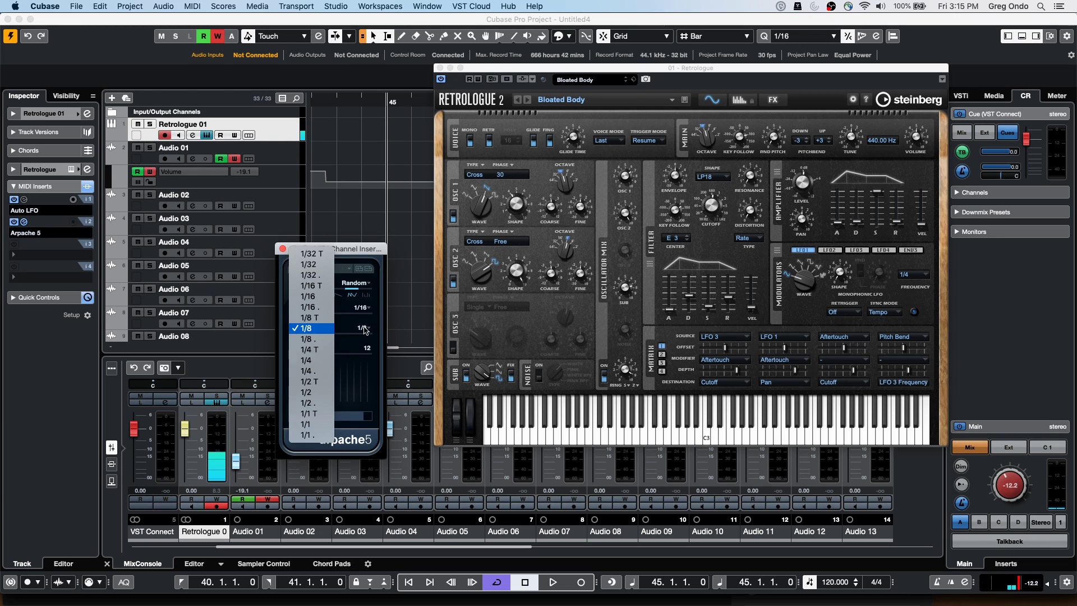
click(319, 360)
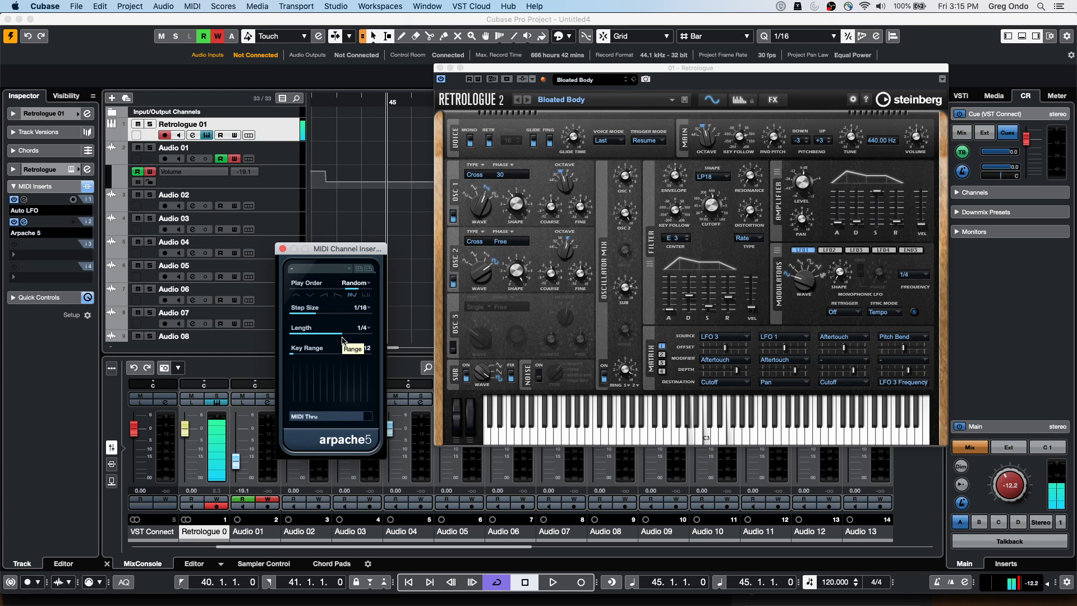
drag(331, 339, 313, 337)
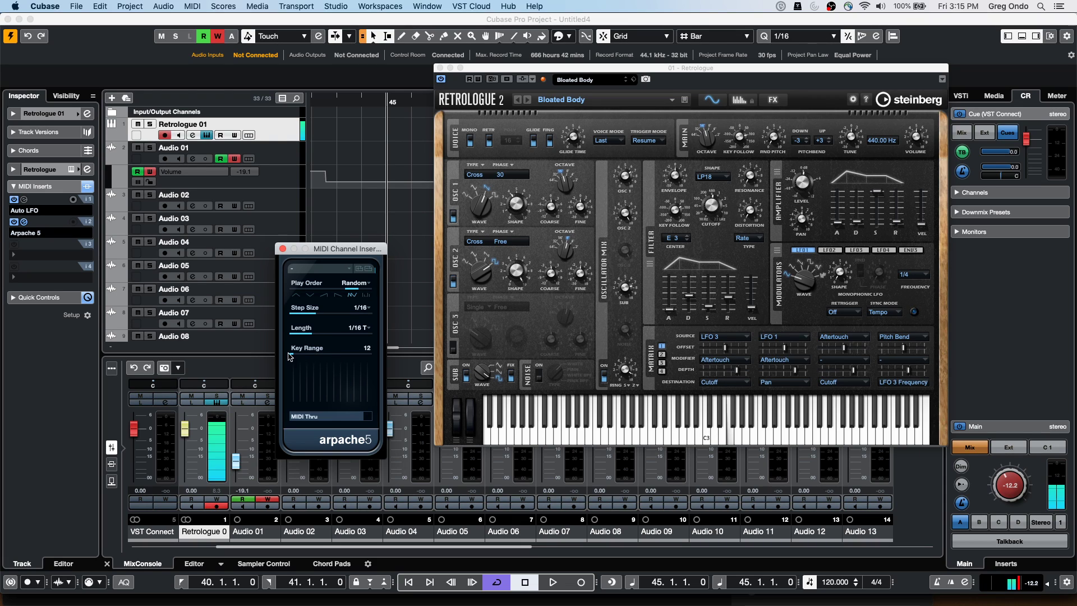
drag(295, 356, 303, 357)
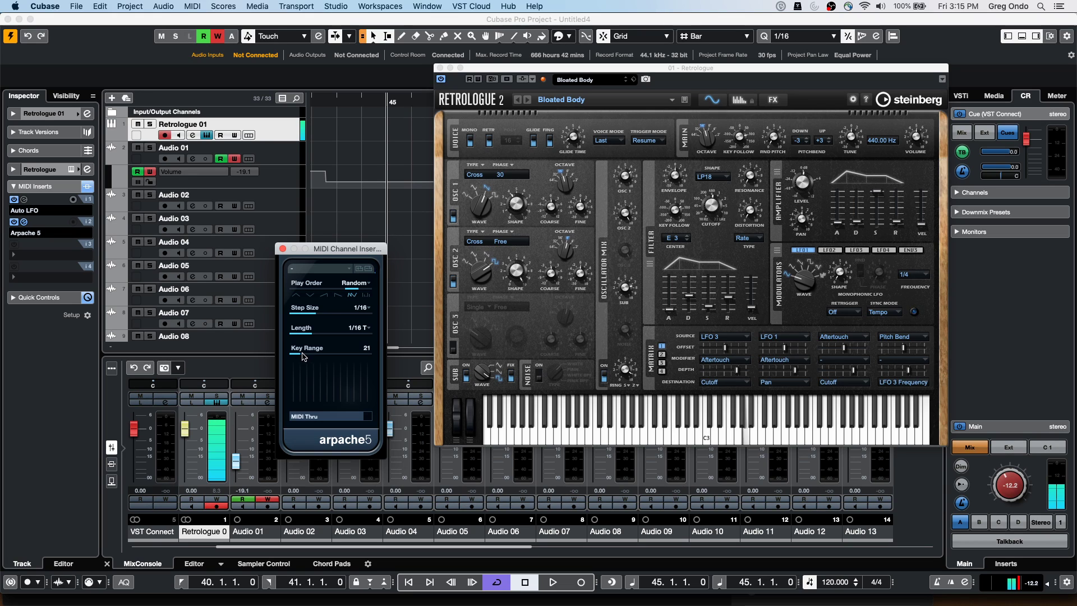
drag(303, 357, 306, 357)
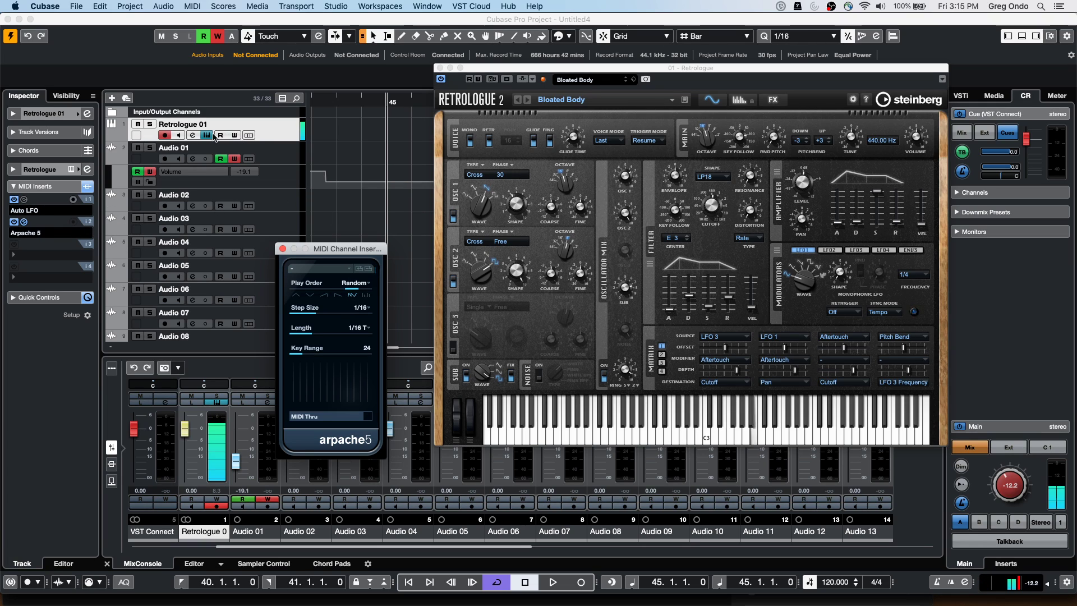
click(56, 226)
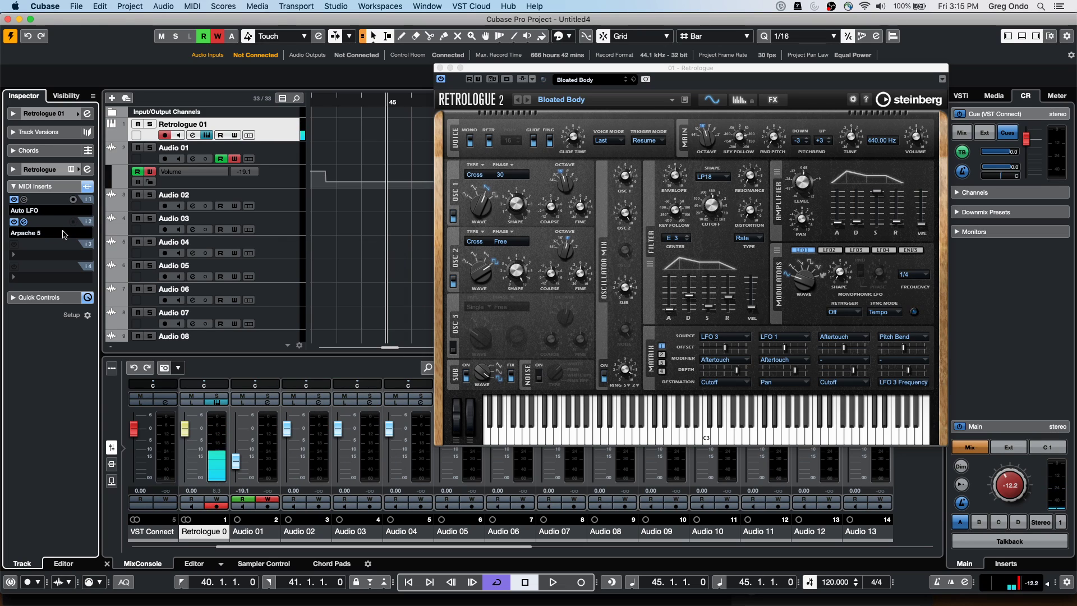
Set MIDI insert slot 1 to No Effect, removing Auto LFO and keeping Arpache 5 in slot 2
click(61, 233)
click(61, 232)
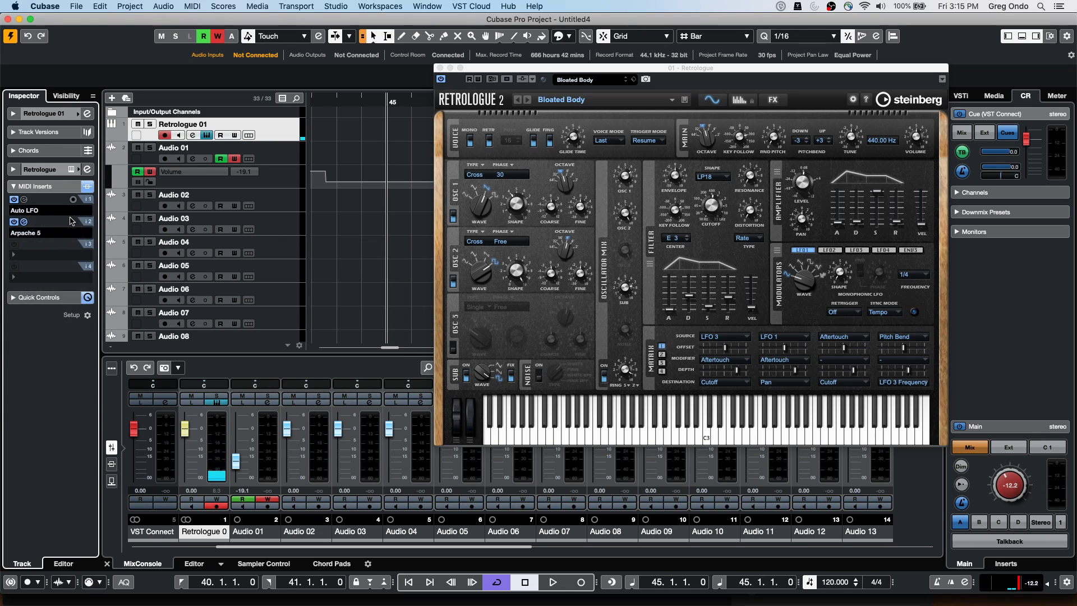
click(63, 208)
click(65, 177)
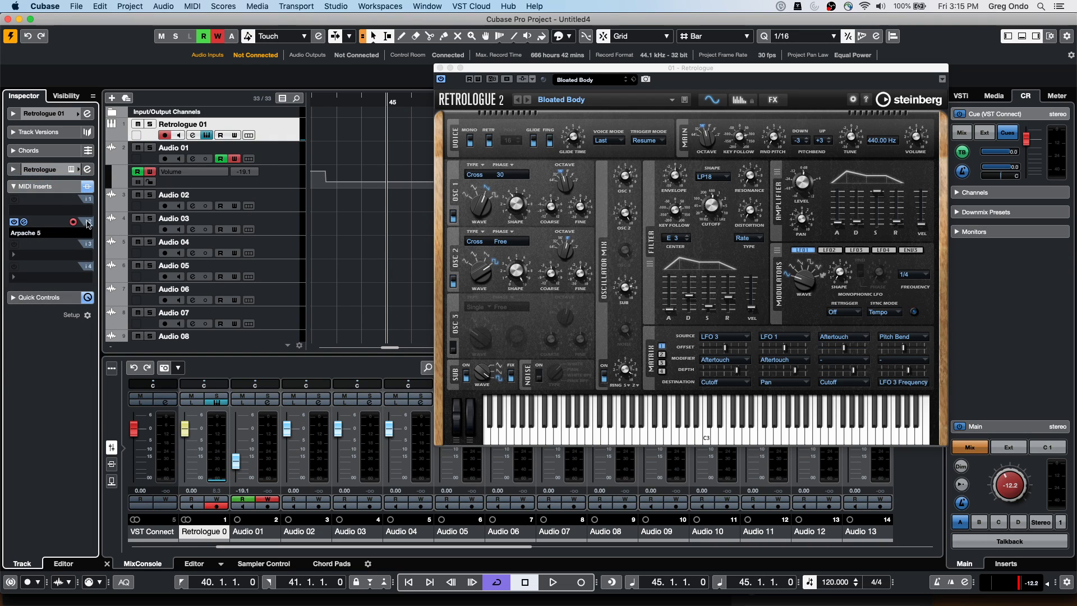
Zoom out and record a 3-bar Retrologue 01 part from bar 45 to bar 48
drag(487, 71, 517, 250)
click(359, 94)
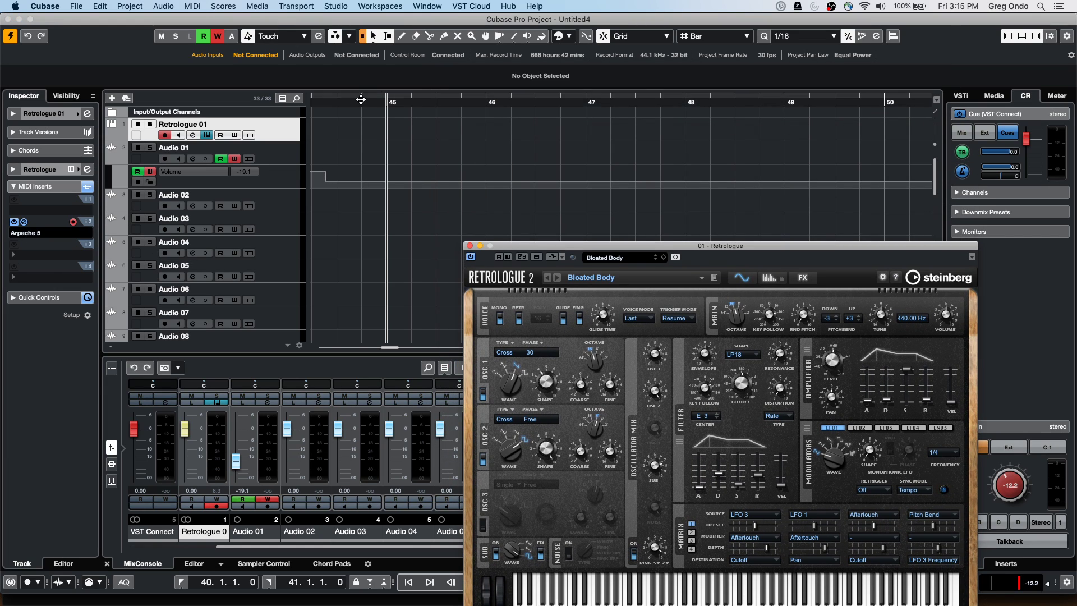
key(g)
key(g)
key(g)
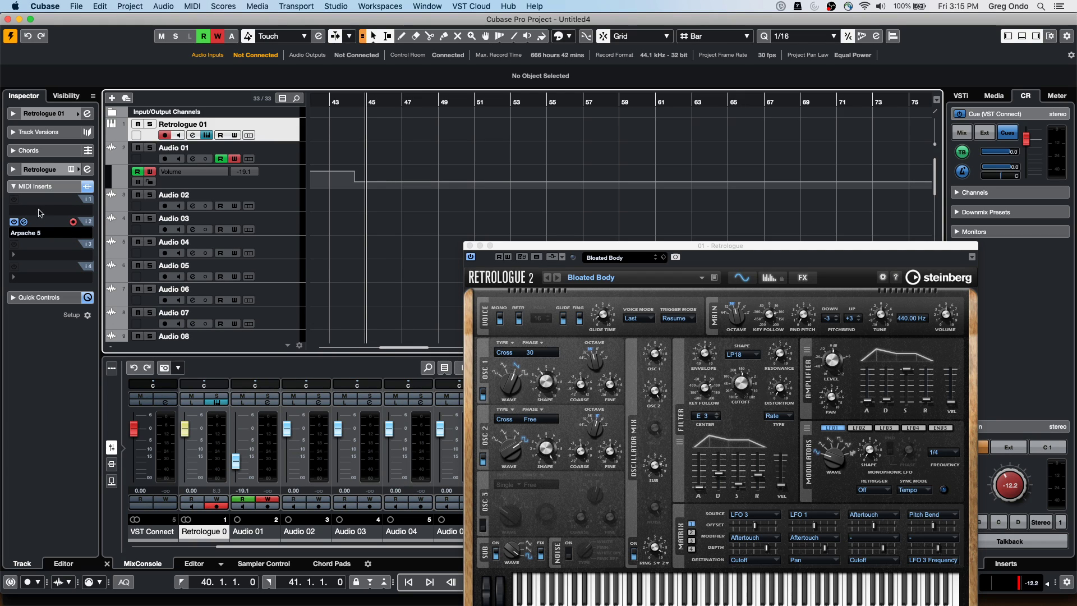
drag(533, 246, 613, 178)
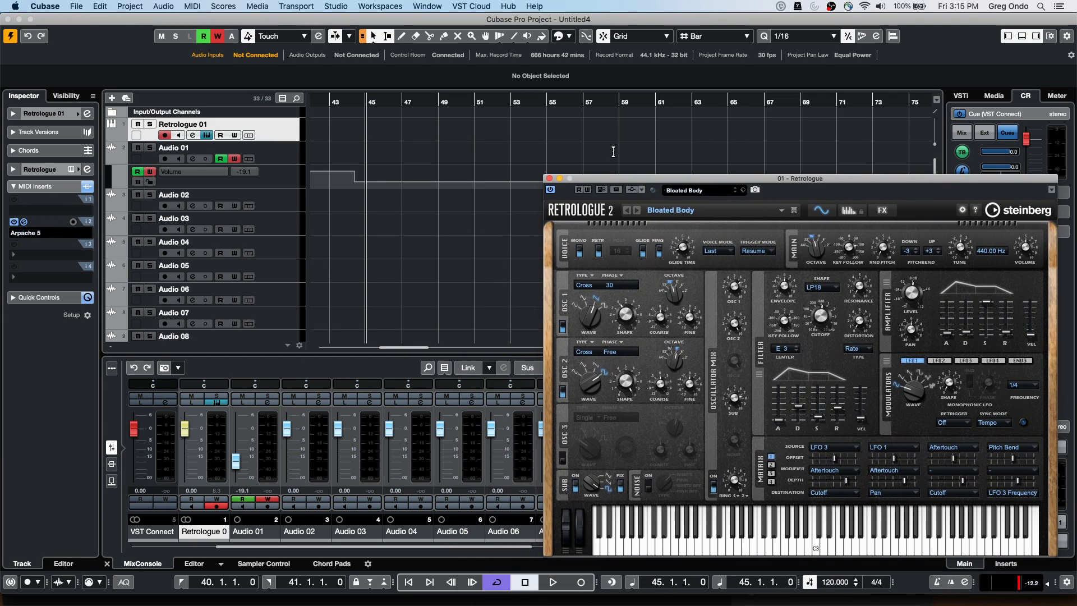
click(580, 582)
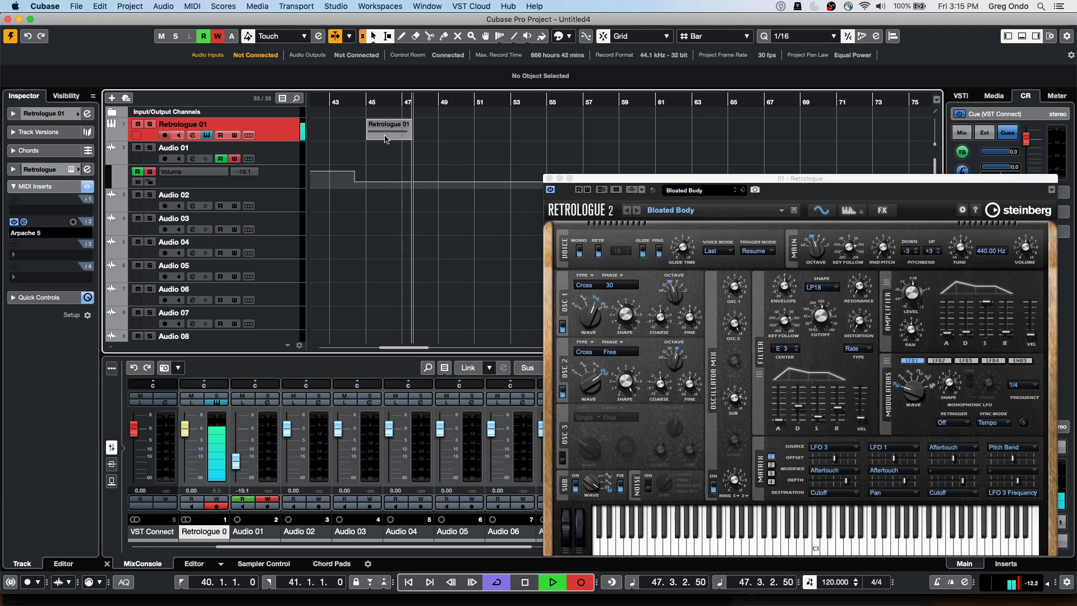
key(space)
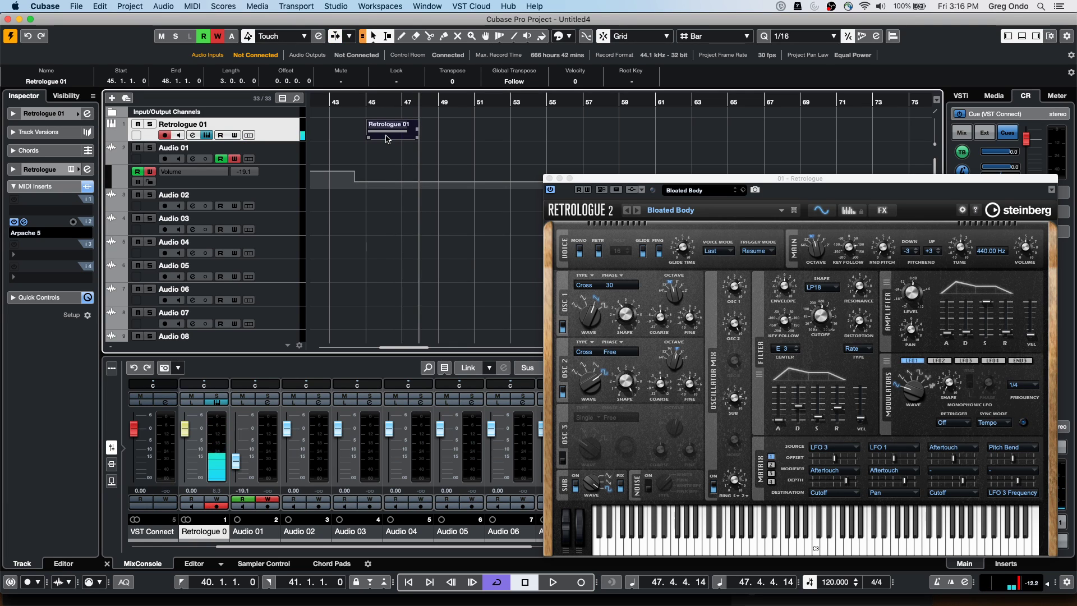
Open the new part in the Key Editor, enable the arpeggiator's record toggle, and record a second take from bar 48
double_click(386, 139)
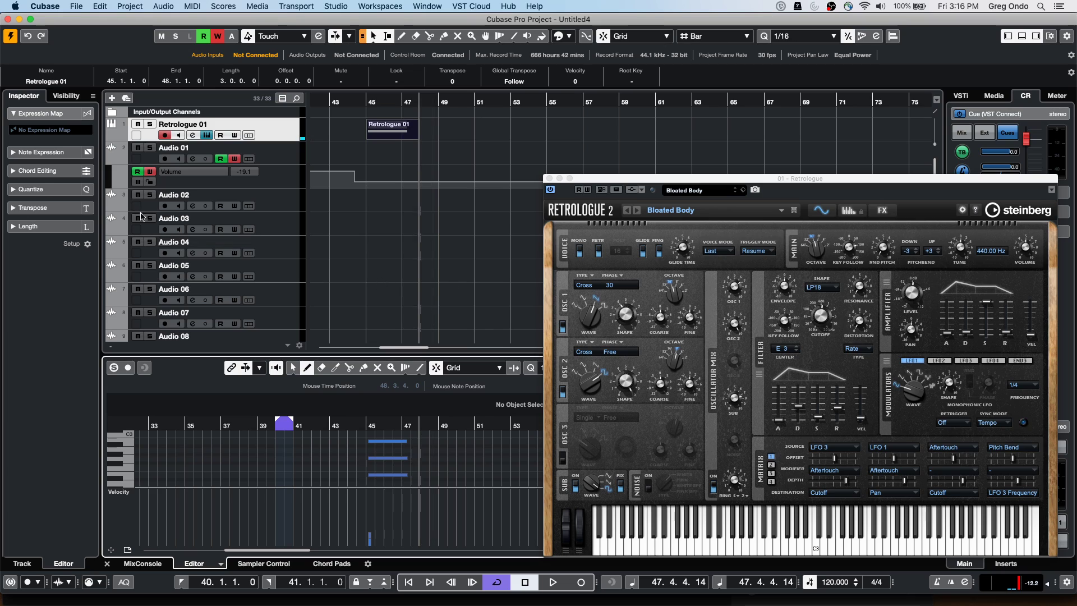
click(275, 135)
click(73, 222)
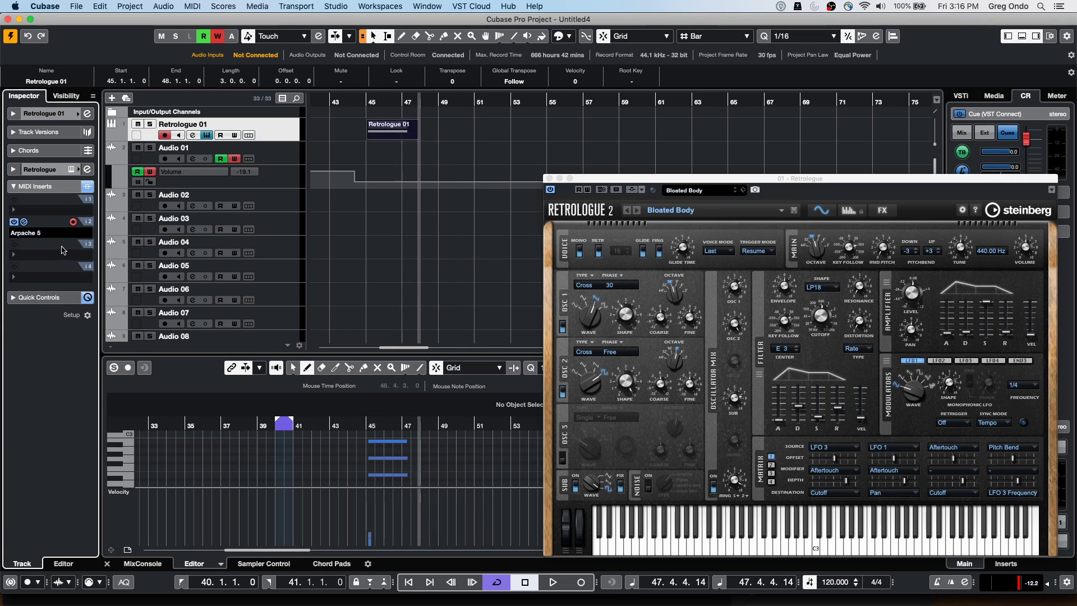
click(553, 583)
click(581, 583)
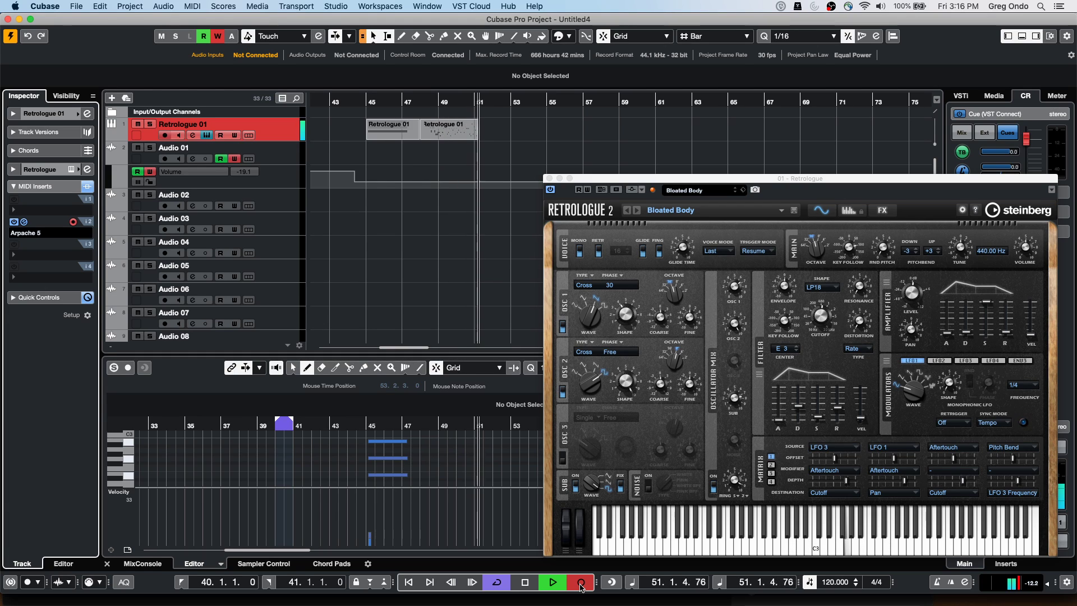
Stop the second take at bar 52 and zoom in around bar 50
click(581, 585)
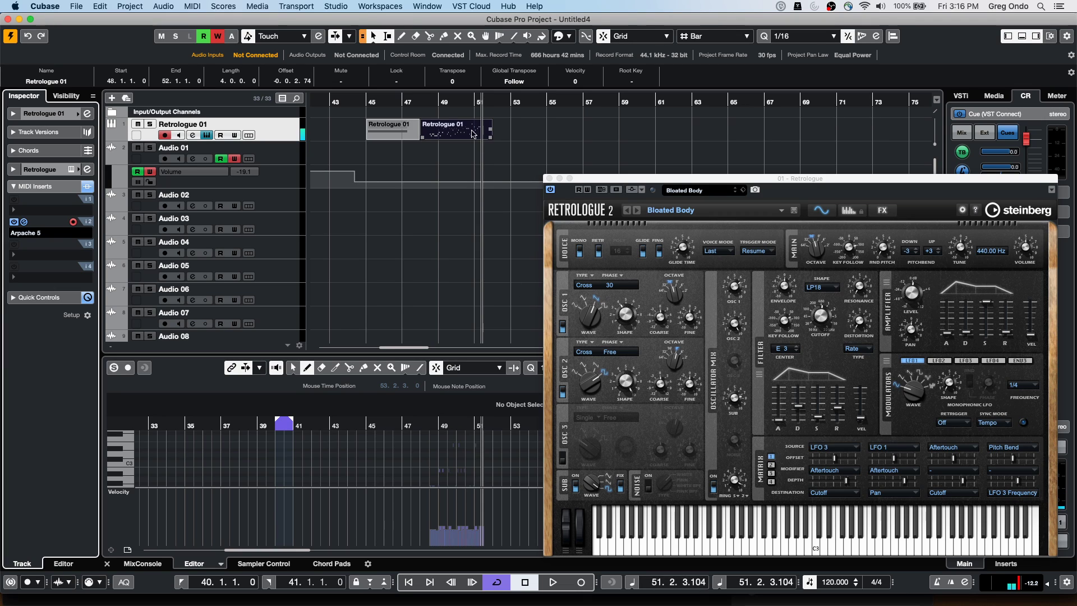
click(459, 141)
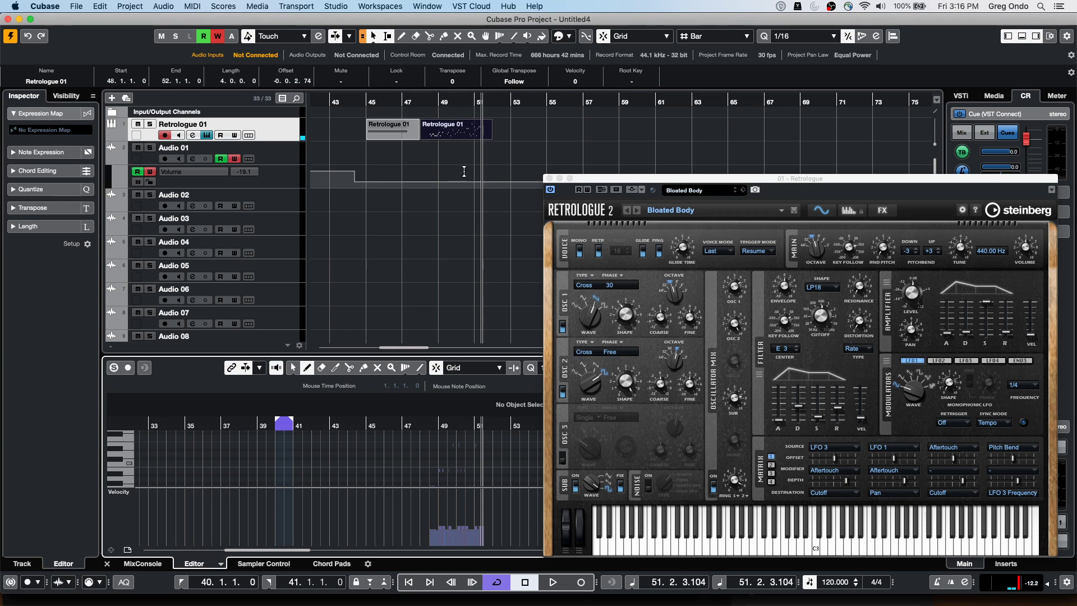
mouse_move(459, 426)
mouse_down()
mouse_move(459, 454)
mouse_move(458, 417)
mouse_up()
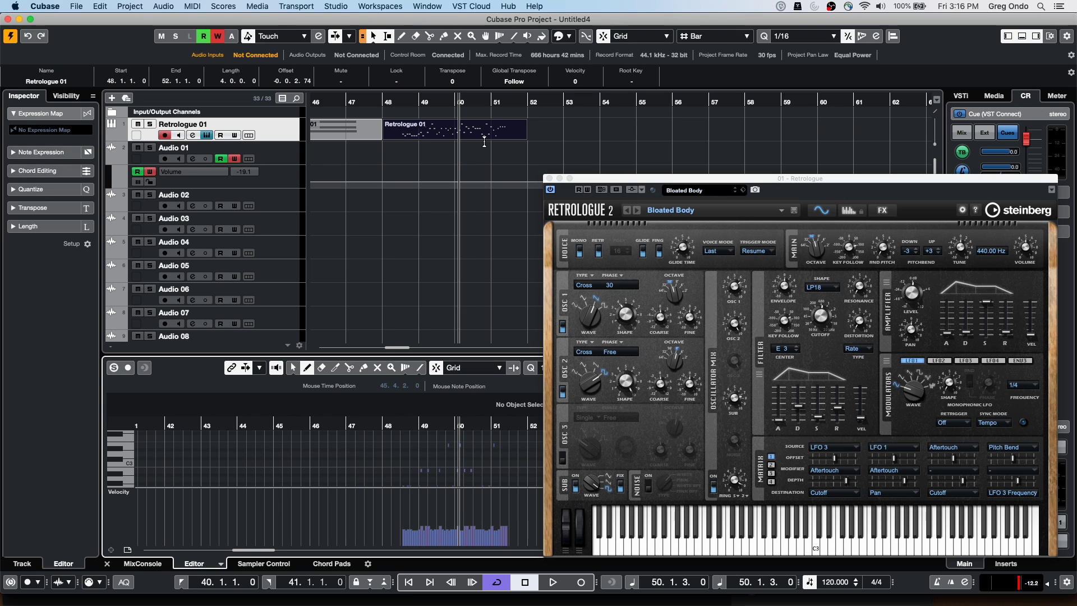
Replace Arpache 5 with Arpache SX in MIDI insert slot 2
click(284, 135)
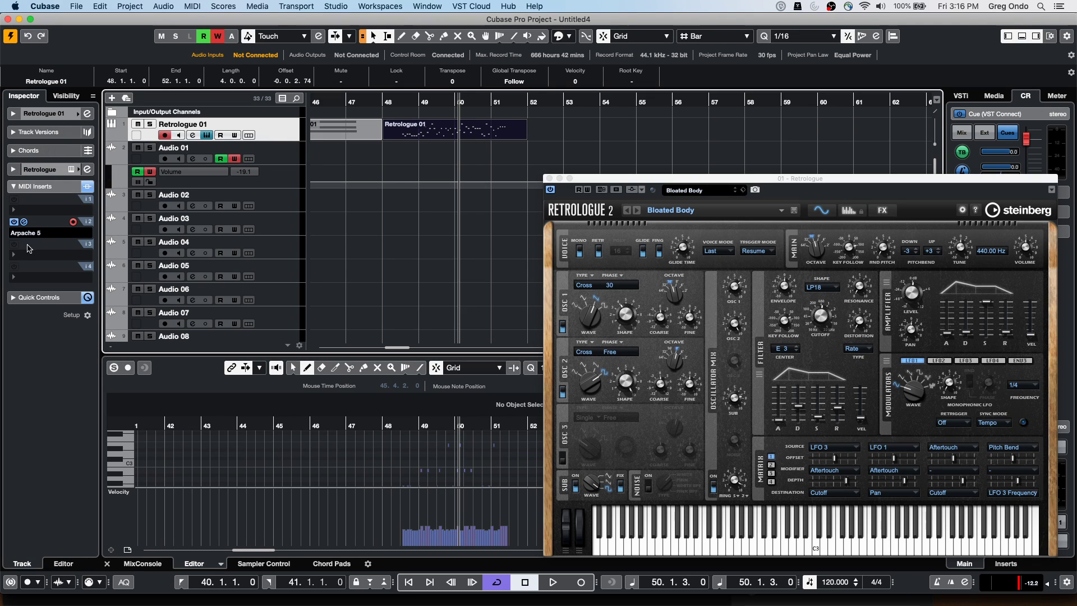
click(44, 233)
click(44, 243)
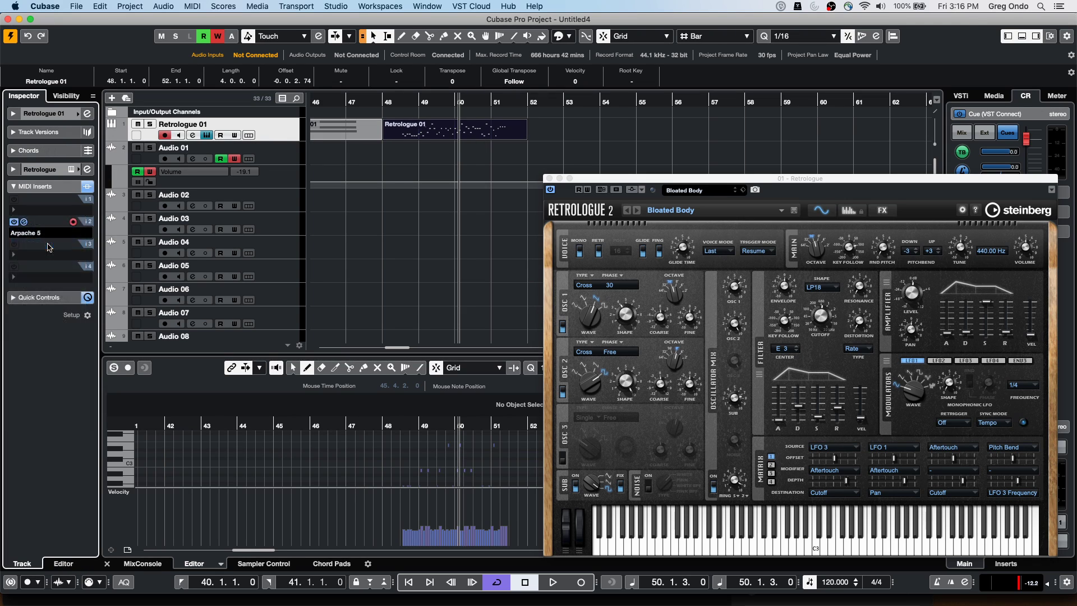
Switch Arpache SX to Sequence mode, drop in the Retrologue 01 part as its 4-bar pattern, and close it
drag(506, 116, 251, 171)
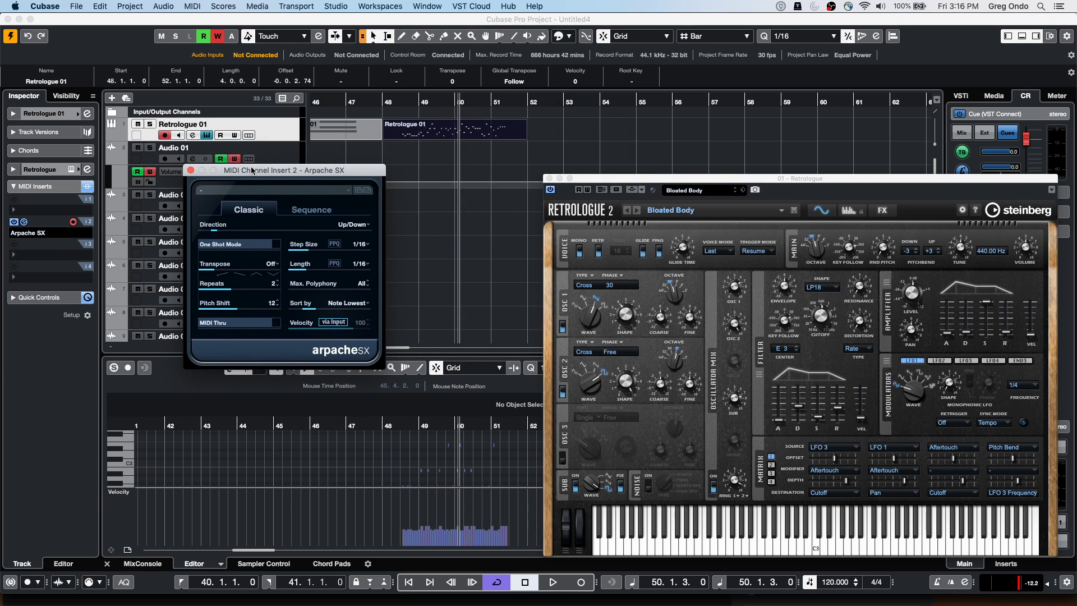
click(310, 211)
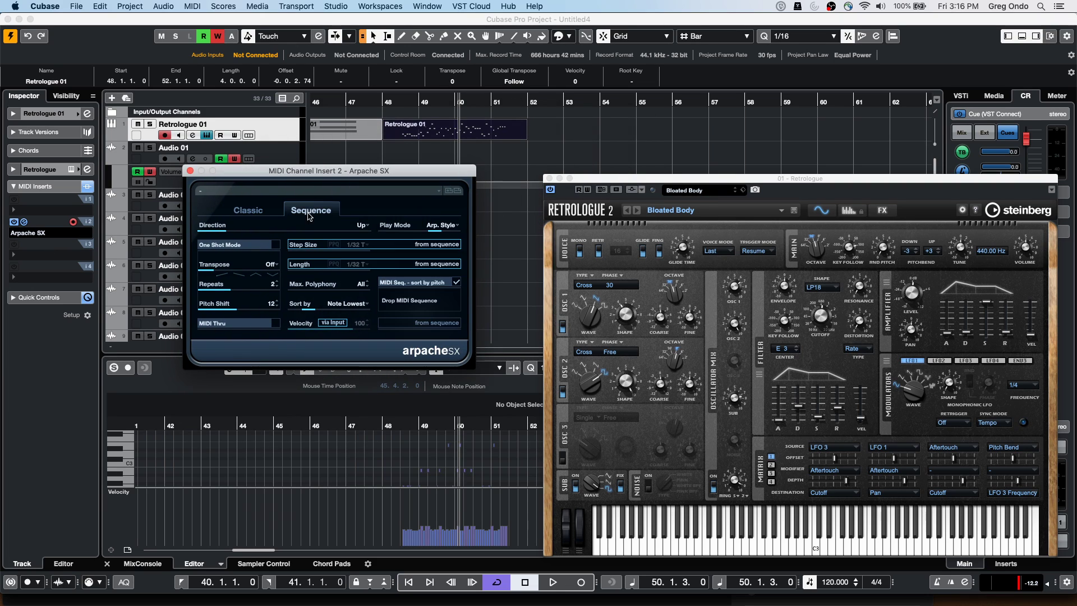
drag(402, 176, 355, 226)
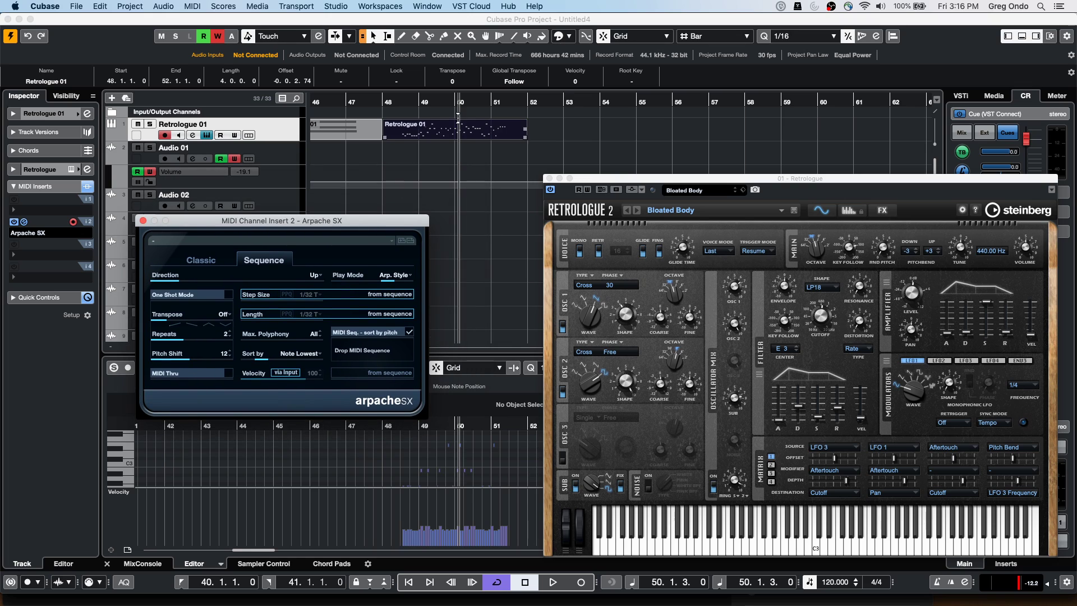
drag(438, 135, 438, 171)
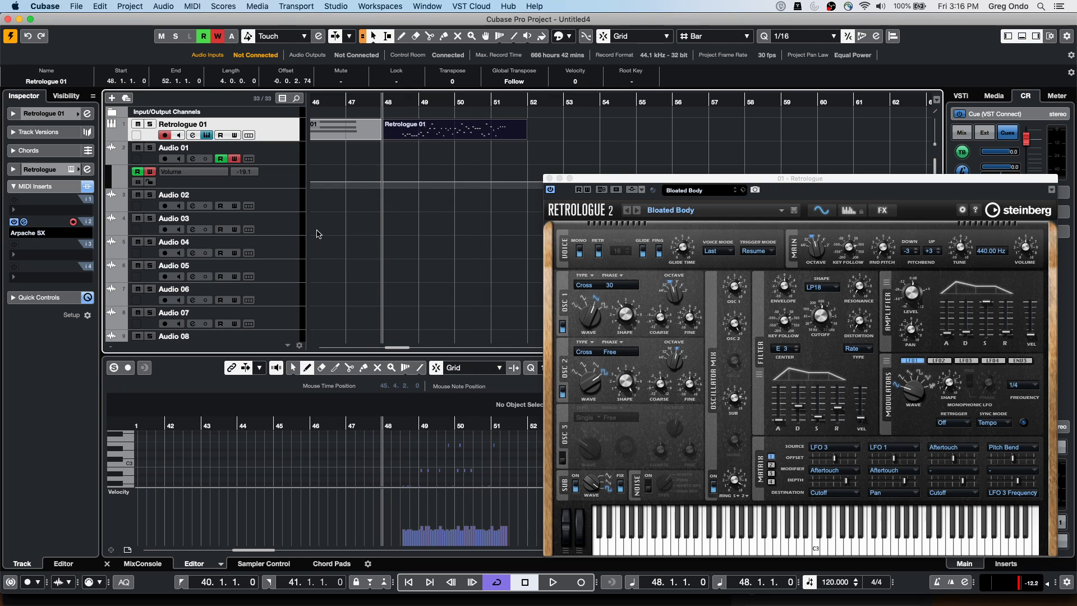
click(24, 222)
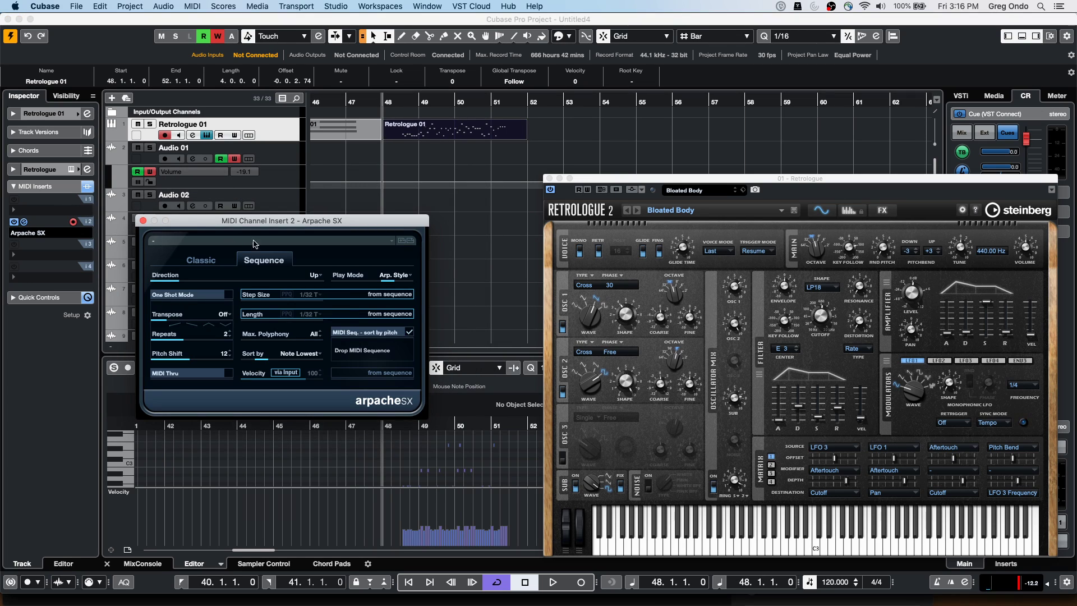
click(365, 256)
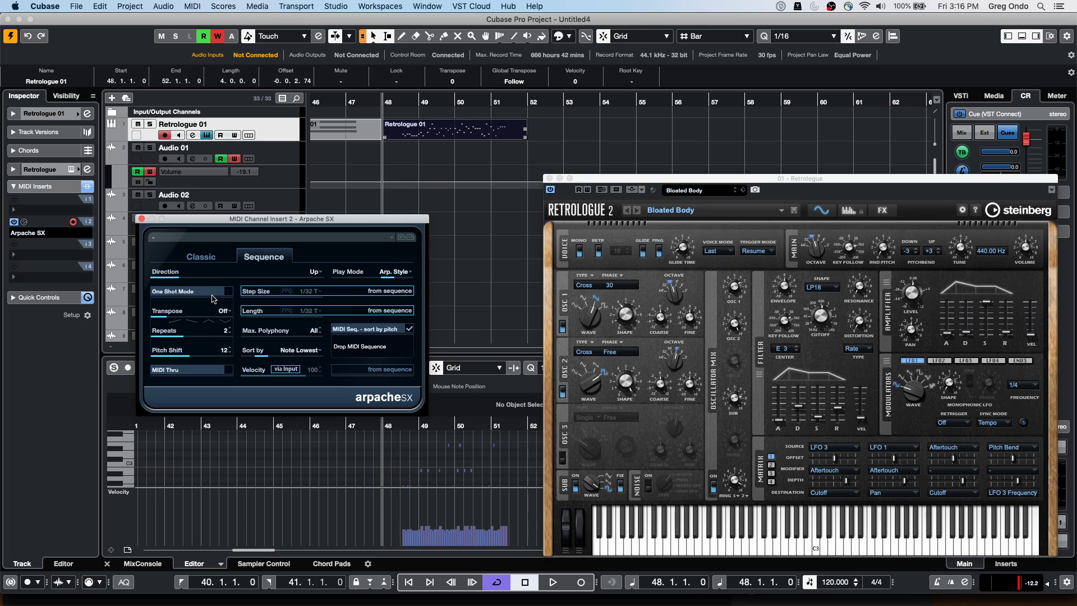
click(251, 259)
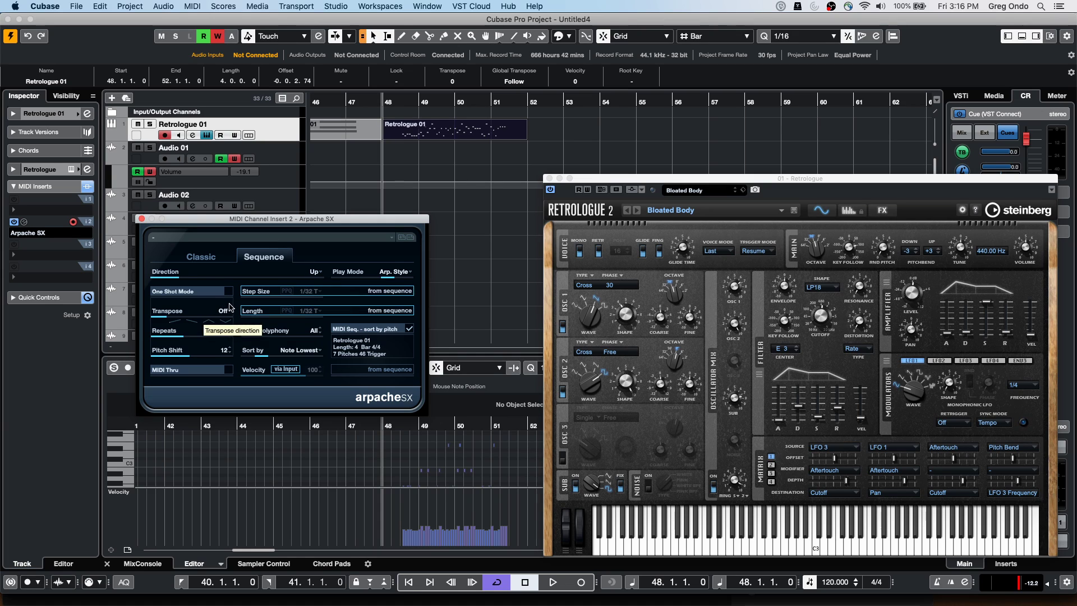
click(142, 219)
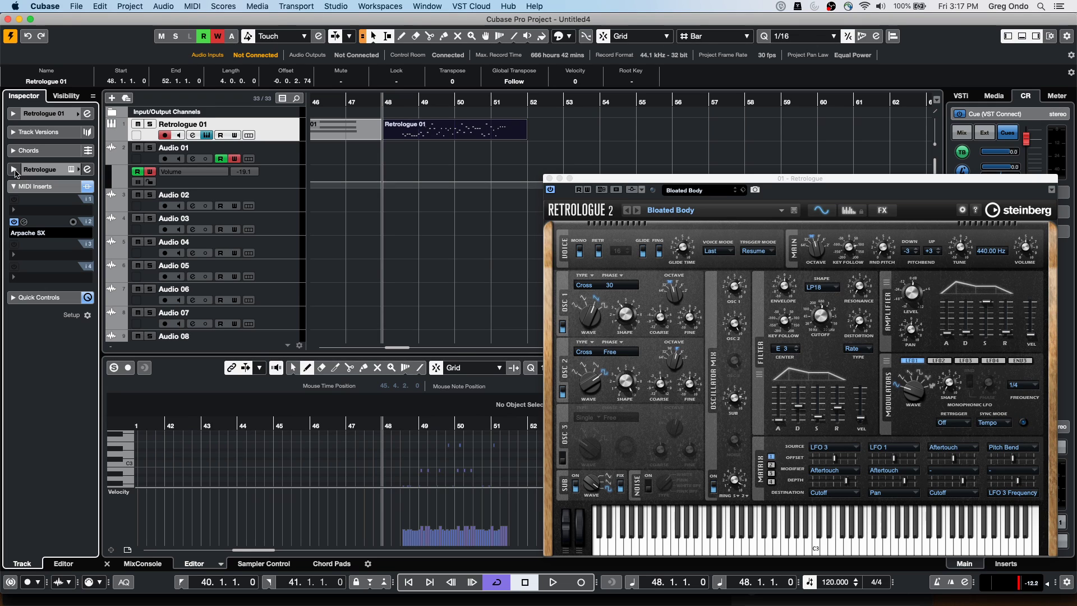
Zoom in on bars 37–46, place the cursor at bar 44, and close the Retrologue window
key(h)
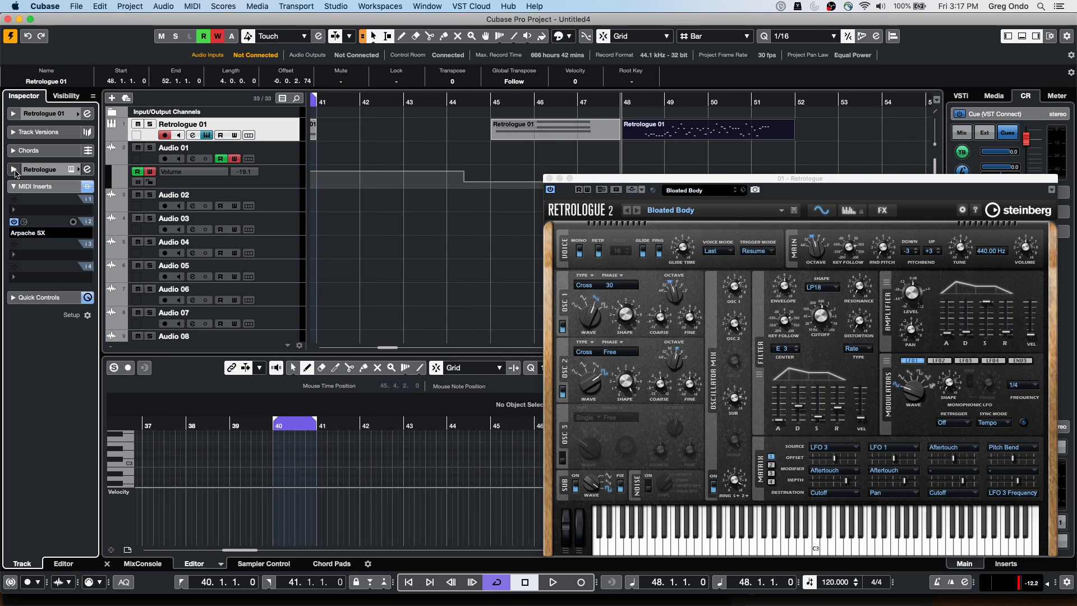
drag(349, 102, 359, 104)
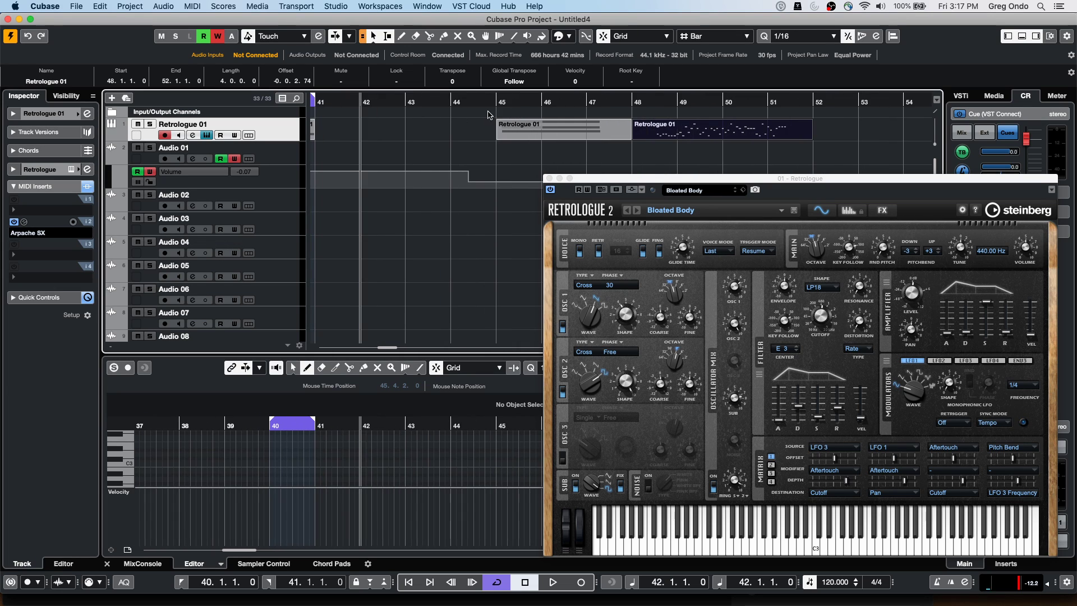
click(439, 94)
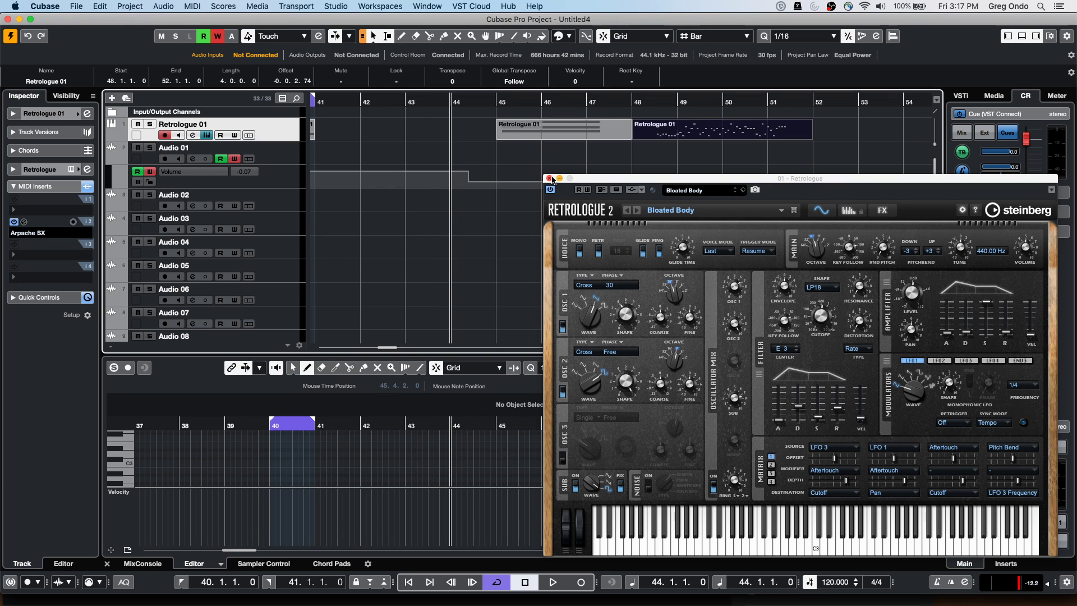
click(552, 180)
Zoom out across the whole timeline and move the project cursor through the bars to bar 69
drag(477, 97, 437, 85)
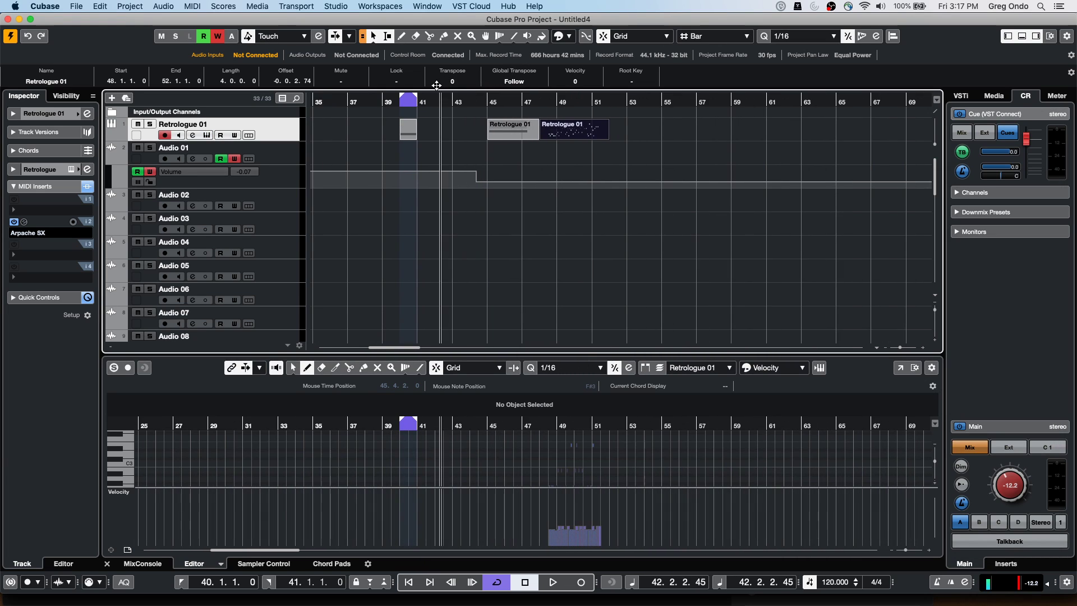
click(322, 102)
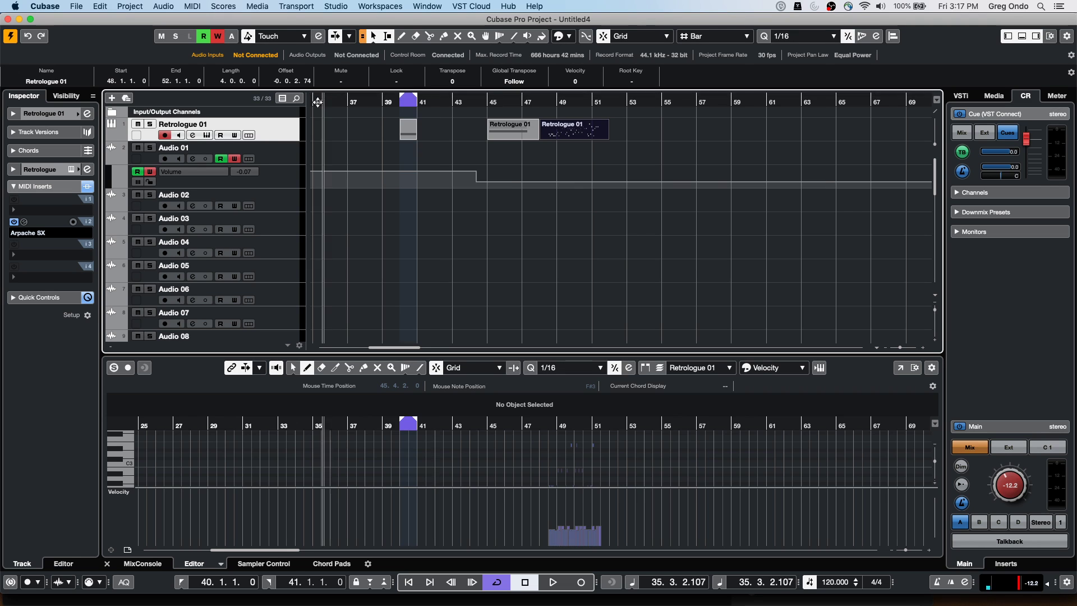
drag(323, 102, 211, 99)
click(387, 100)
click(369, 100)
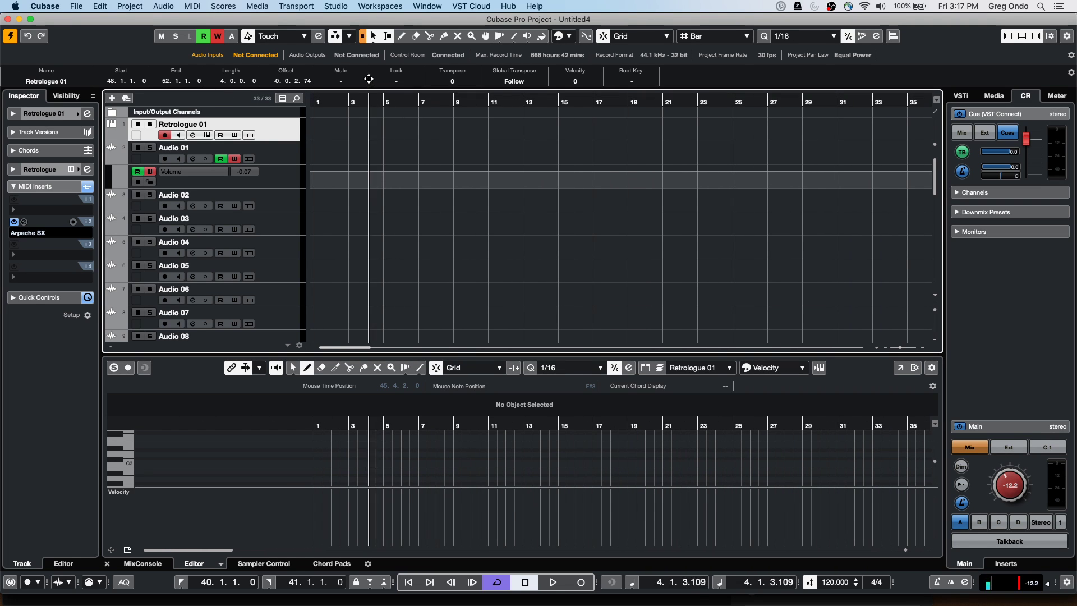
drag(387, 103, 517, 124)
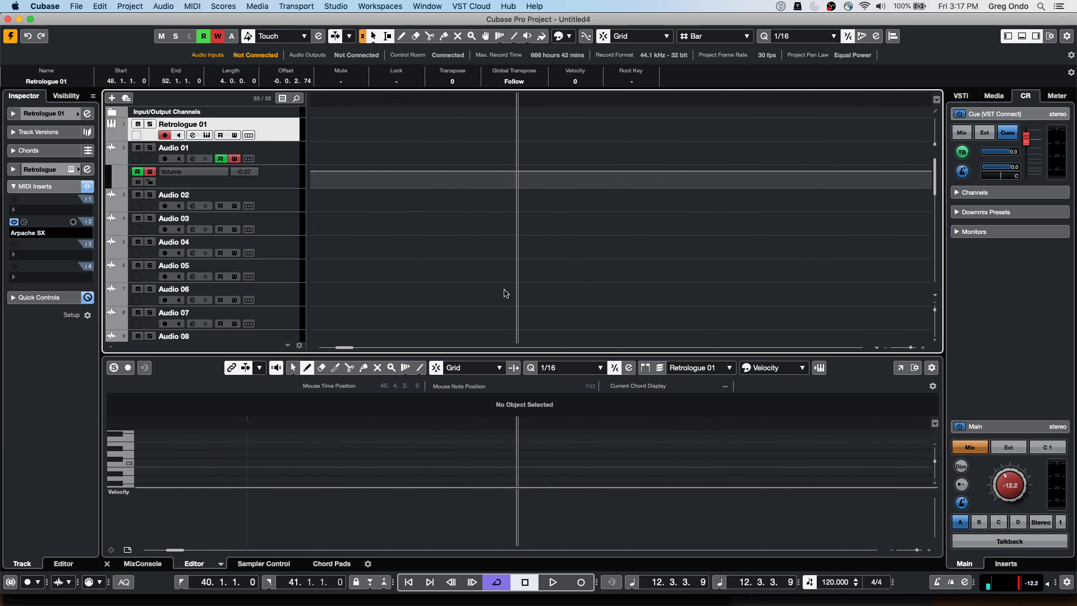
scroll(516, 197, down, 5)
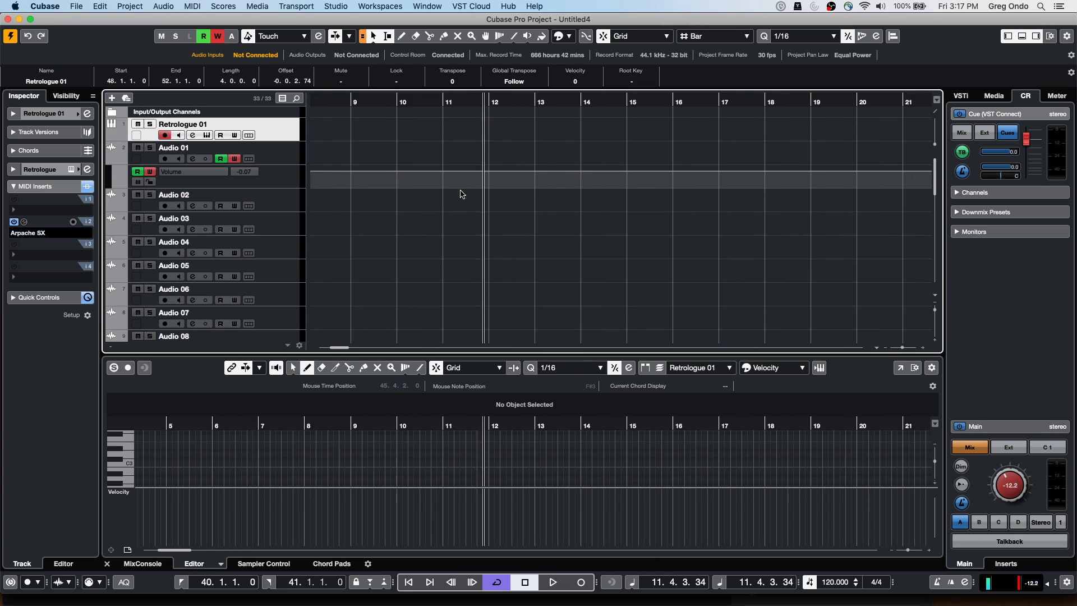
click(605, 212)
scroll(601, 270, up, 5)
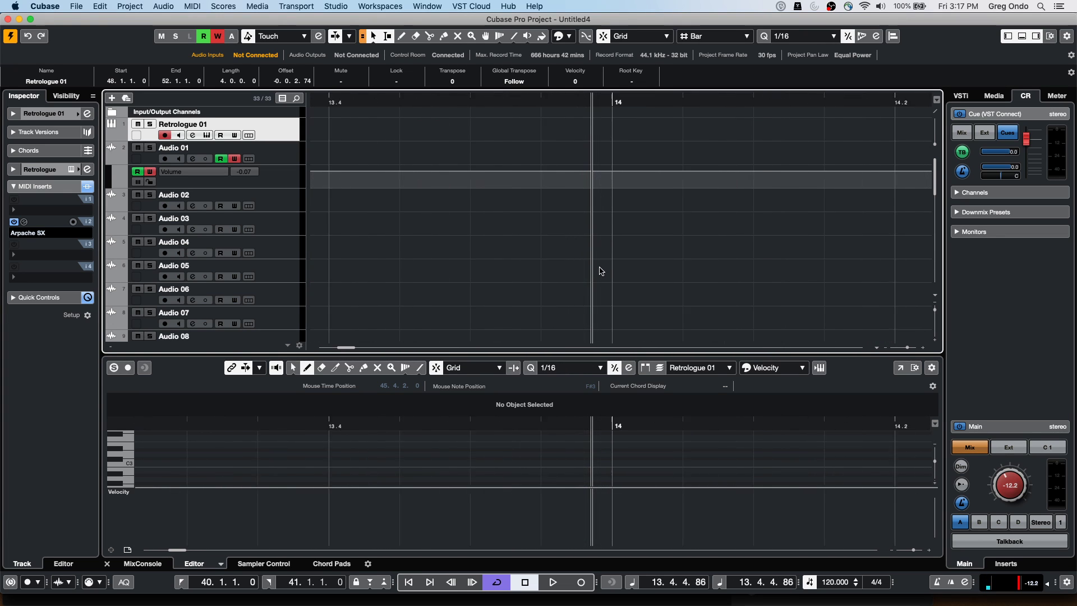
scroll(581, 166, down, 10)
click(404, 104)
drag(393, 103, 427, 101)
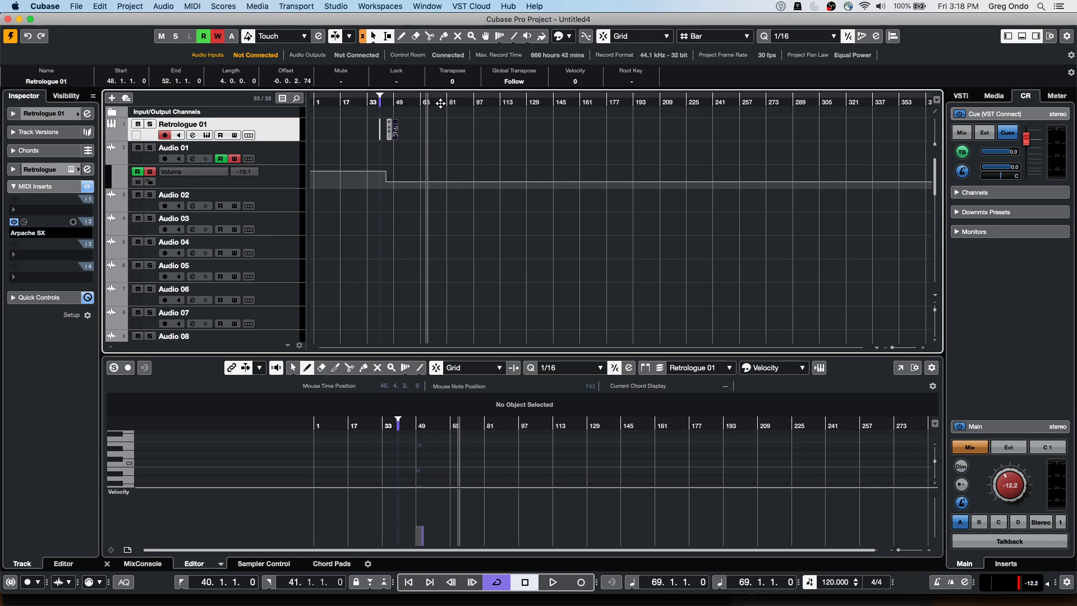
Drag down in the ruler near bar 45 to zoom in on the Retrologue 01 parts around bars 41–49
drag(443, 101, 315, 208)
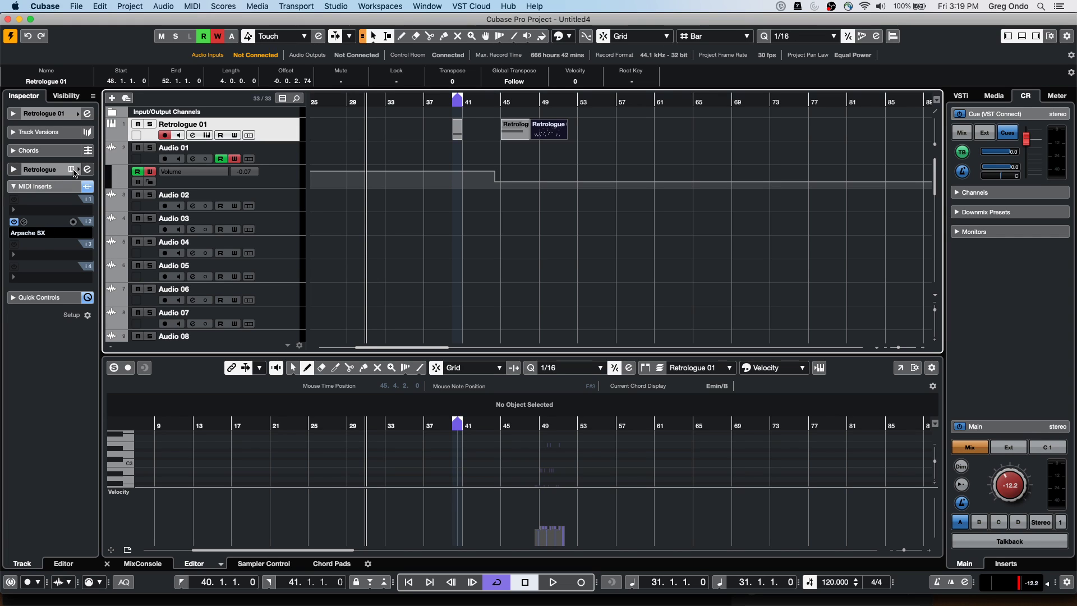
Select Audio 02 and expand its Fader and Inserts sections in the Inspector
click(289, 209)
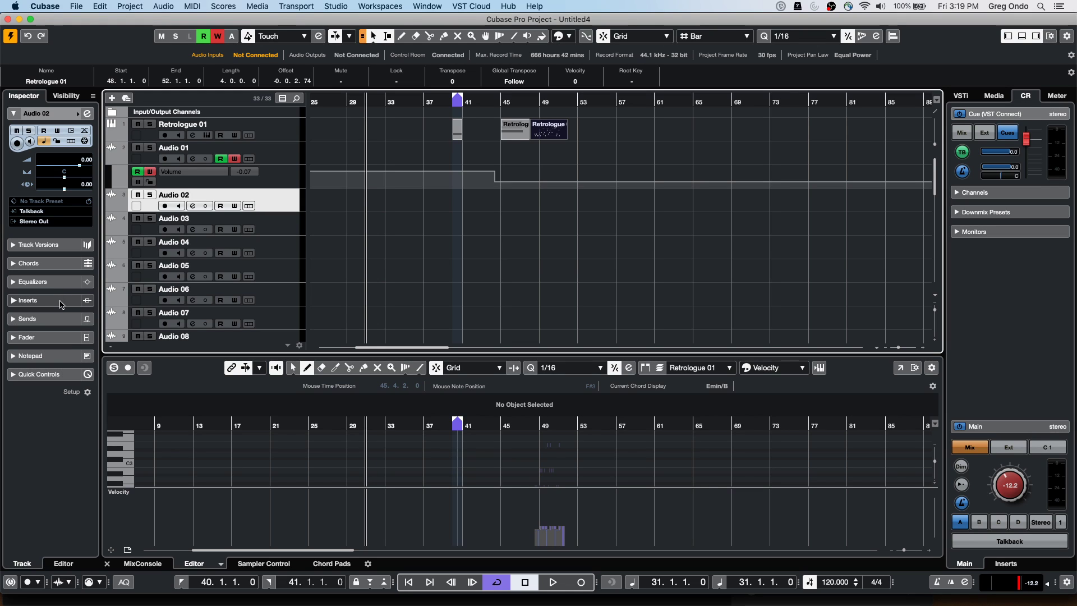
click(60, 337)
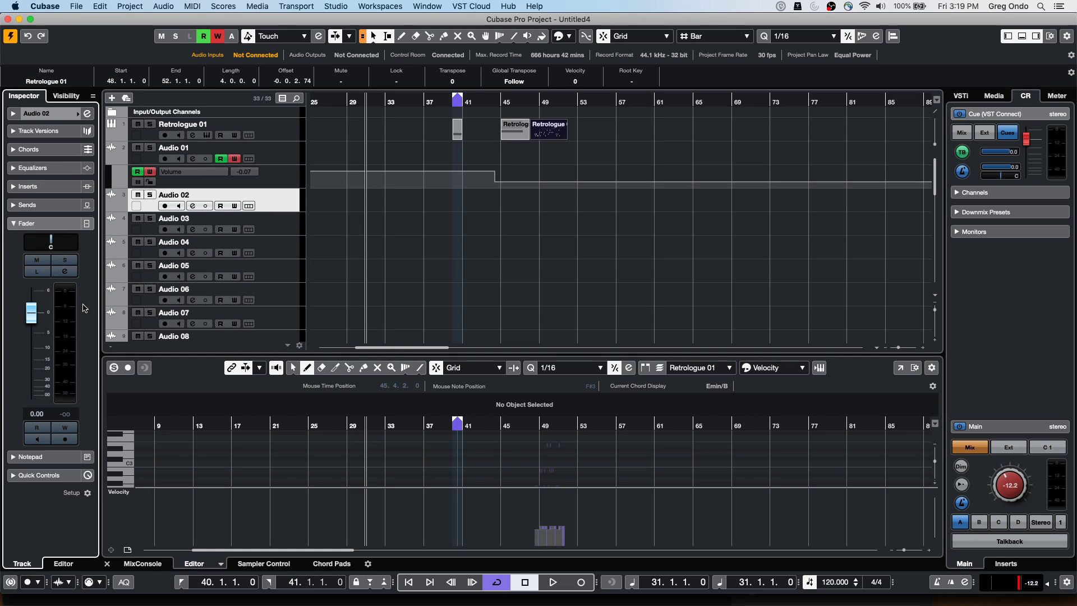
click(66, 187)
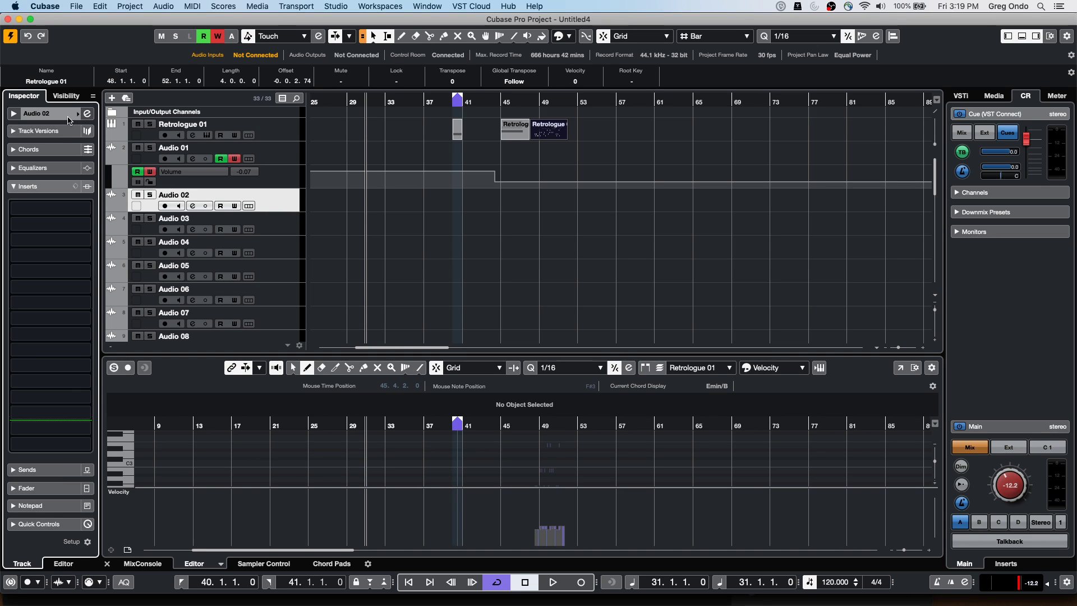
Reset Audio 02's Inspector to its default sections with Reset All
right_click(56, 488)
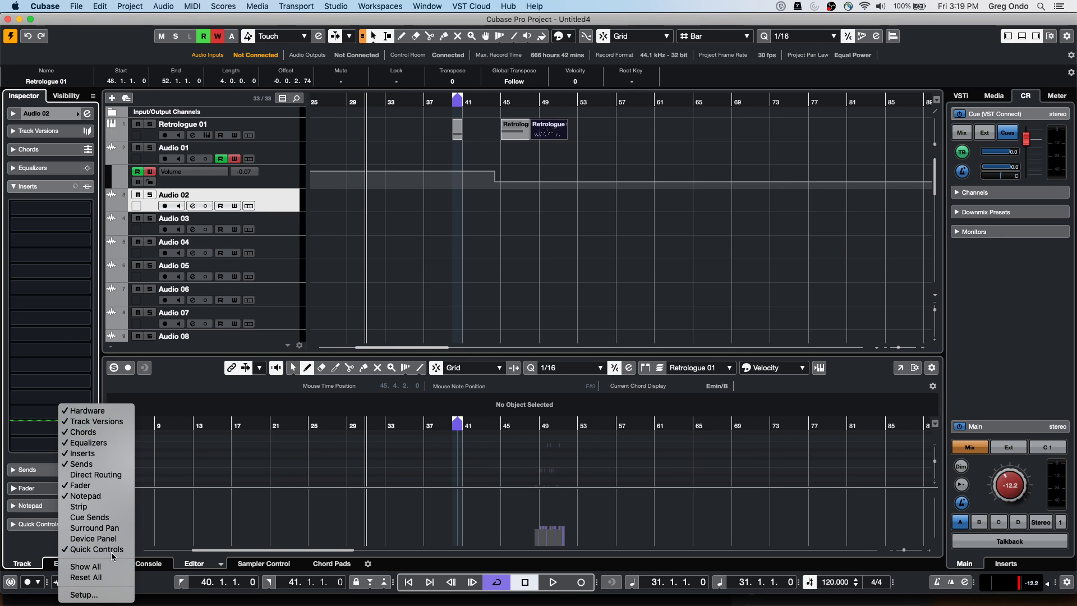
click(90, 577)
right_click(62, 220)
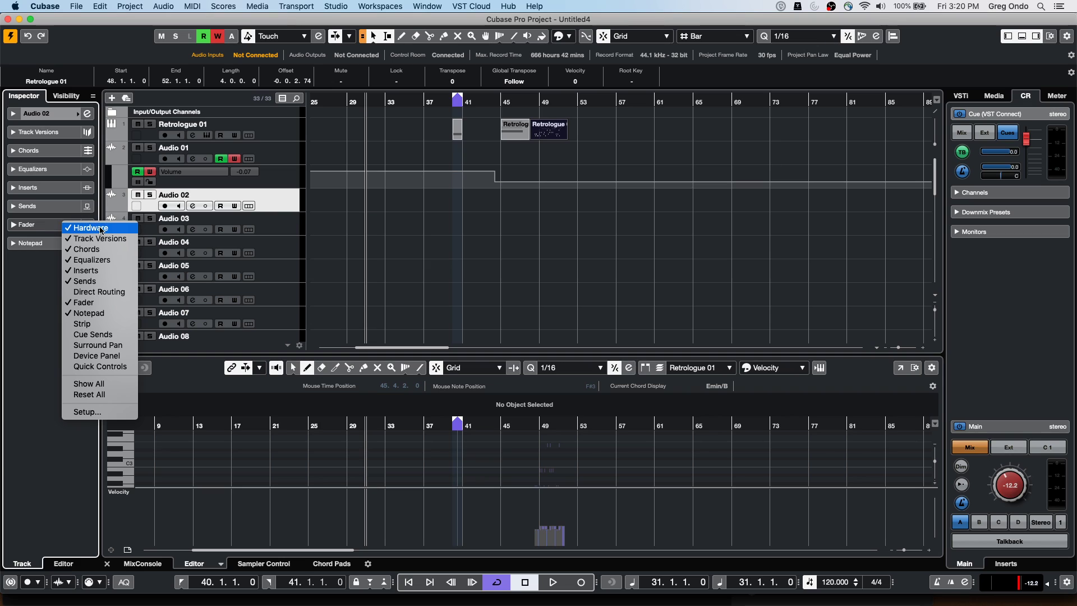
click(67, 206)
right_click(67, 206)
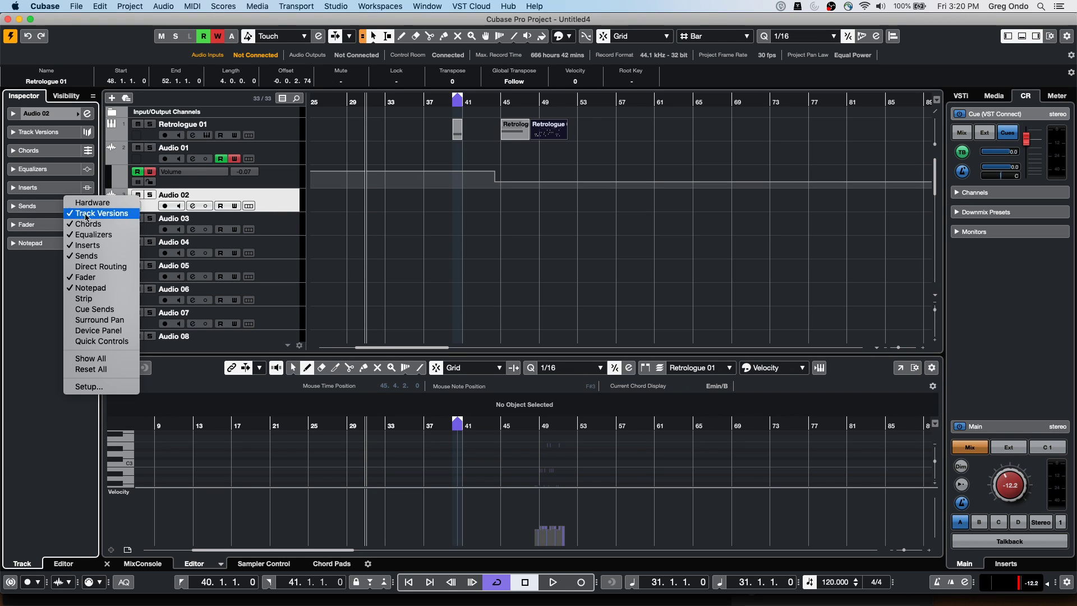
Hide the Track Versions, Chords, Equalizers, Fader, Sends and Notepad sections
click(98, 216)
right_click(64, 193)
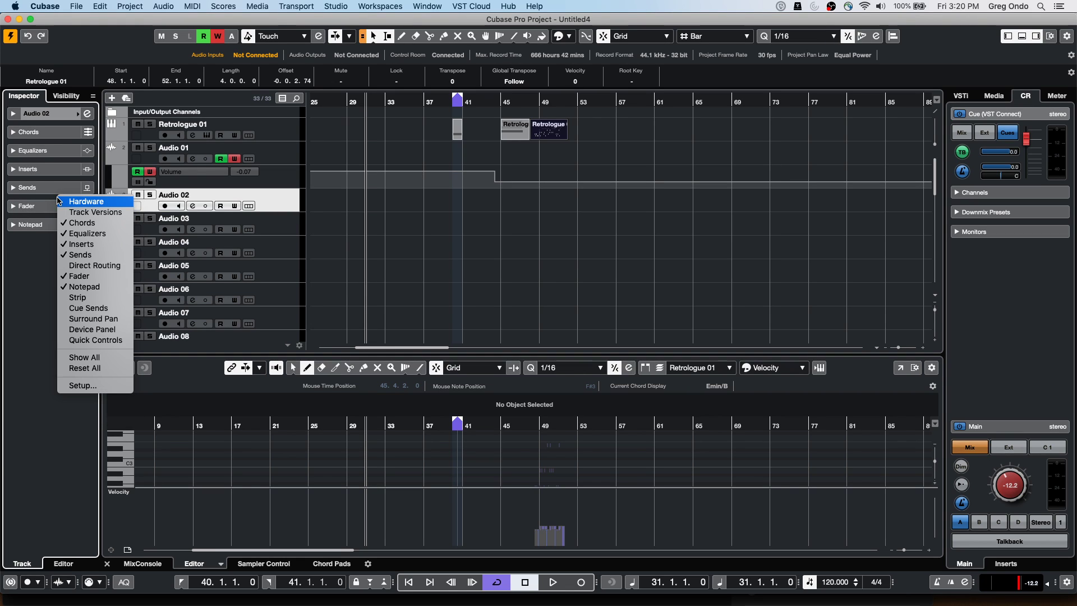
click(65, 188)
right_click(64, 187)
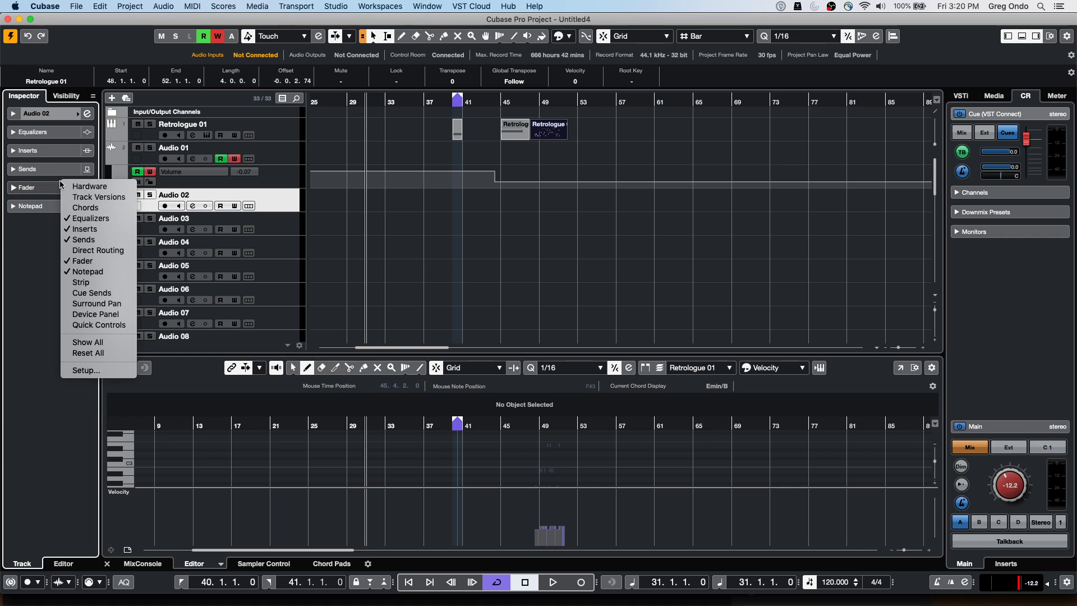
click(85, 220)
right_click(61, 144)
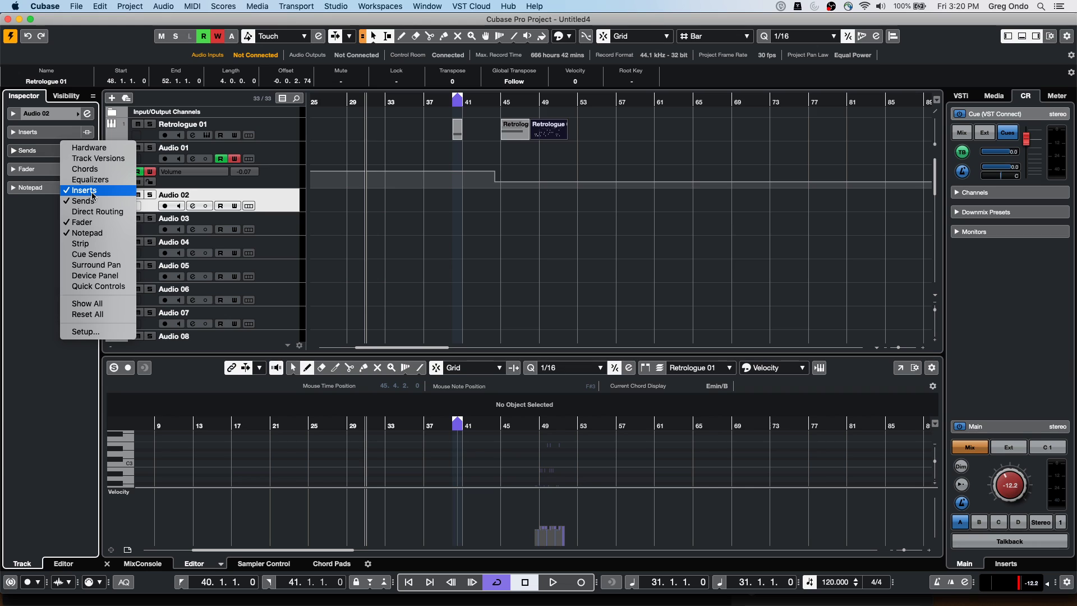
click(99, 222)
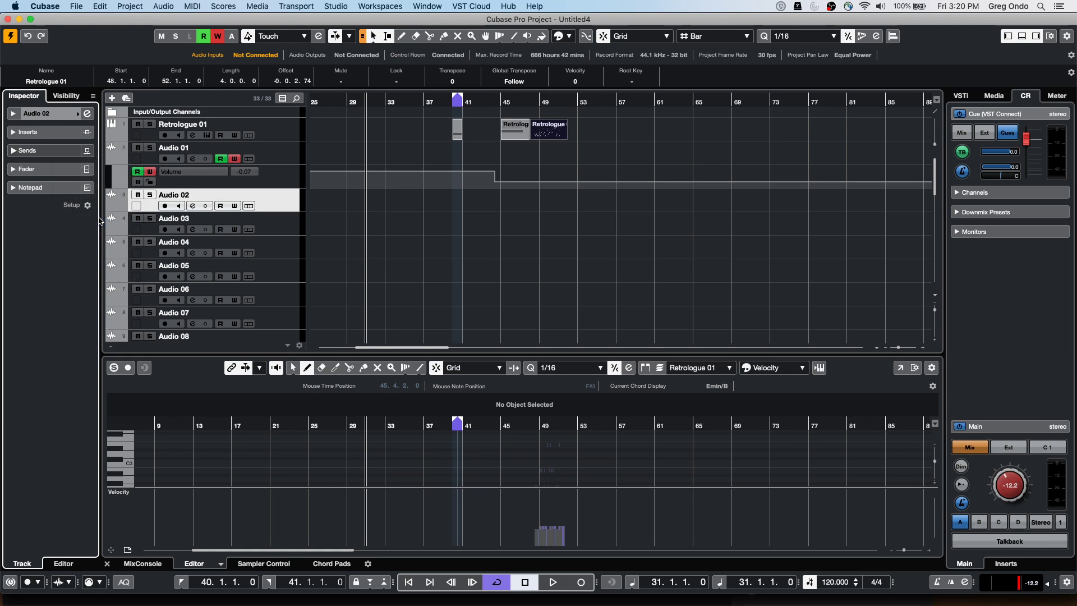
right_click(65, 162)
click(95, 222)
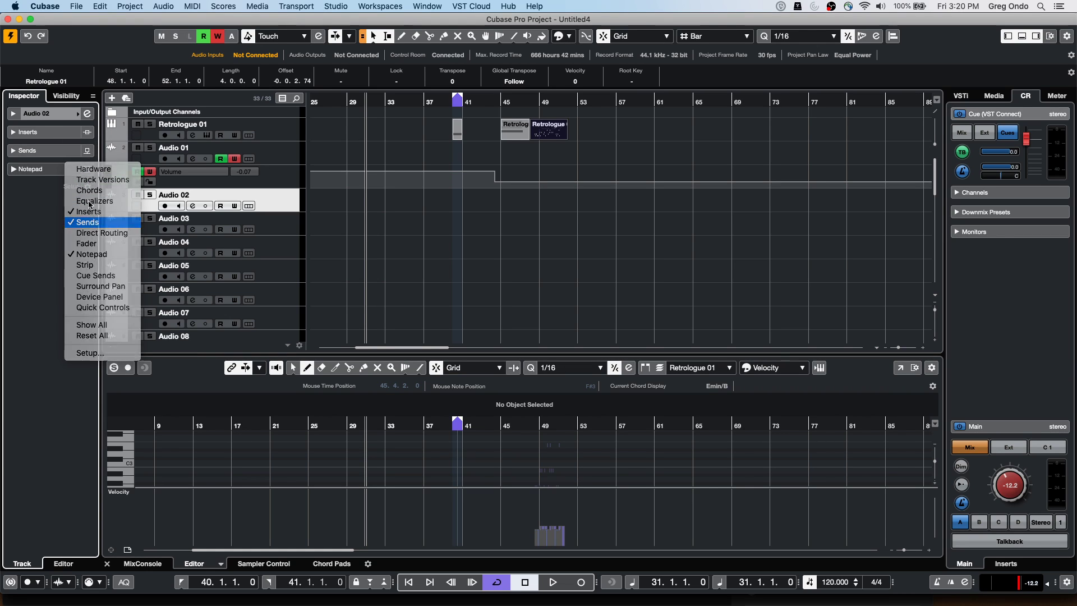
right_click(63, 124)
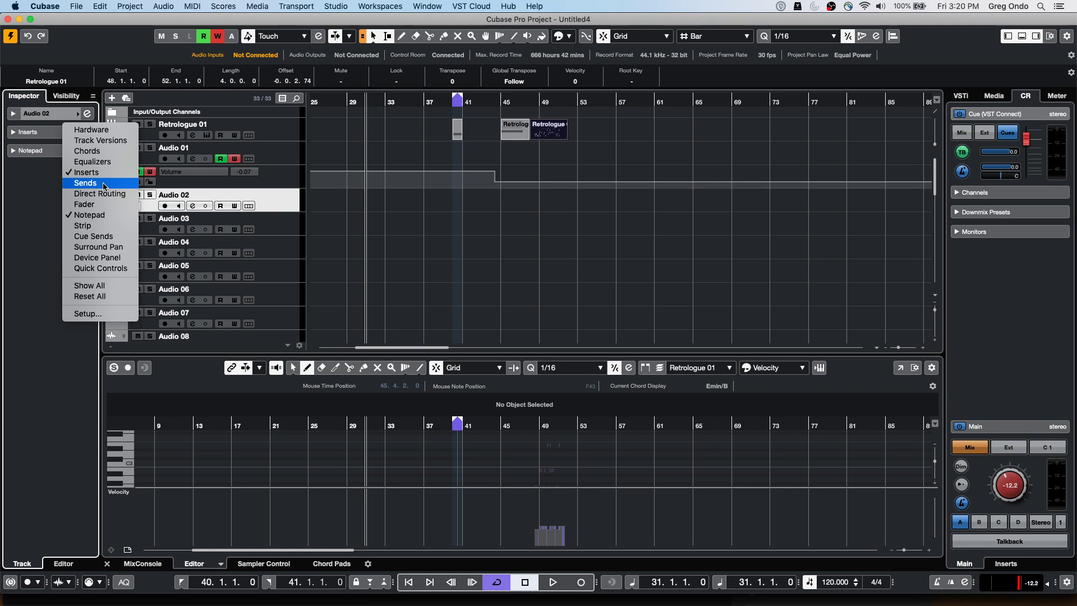
click(90, 215)
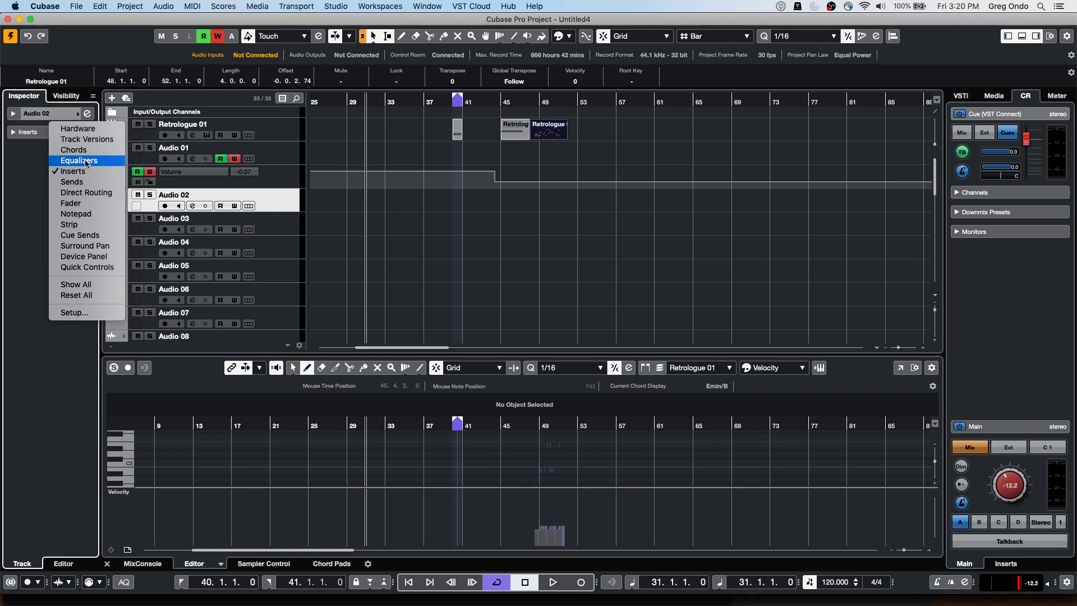
Show the Fader section again and expand both Fader and Inserts
click(99, 202)
click(51, 150)
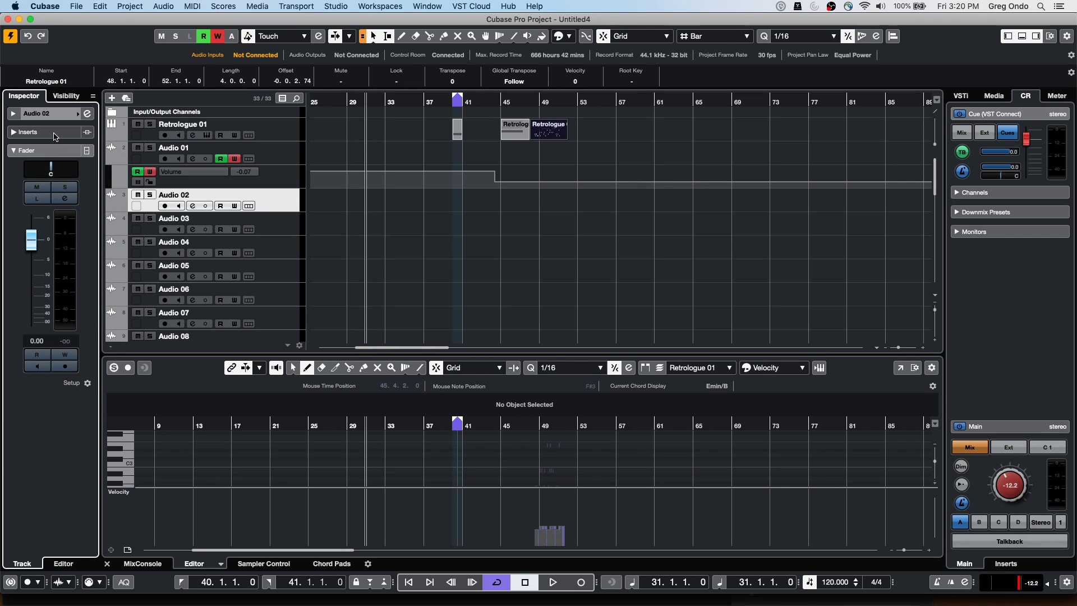
click(53, 132)
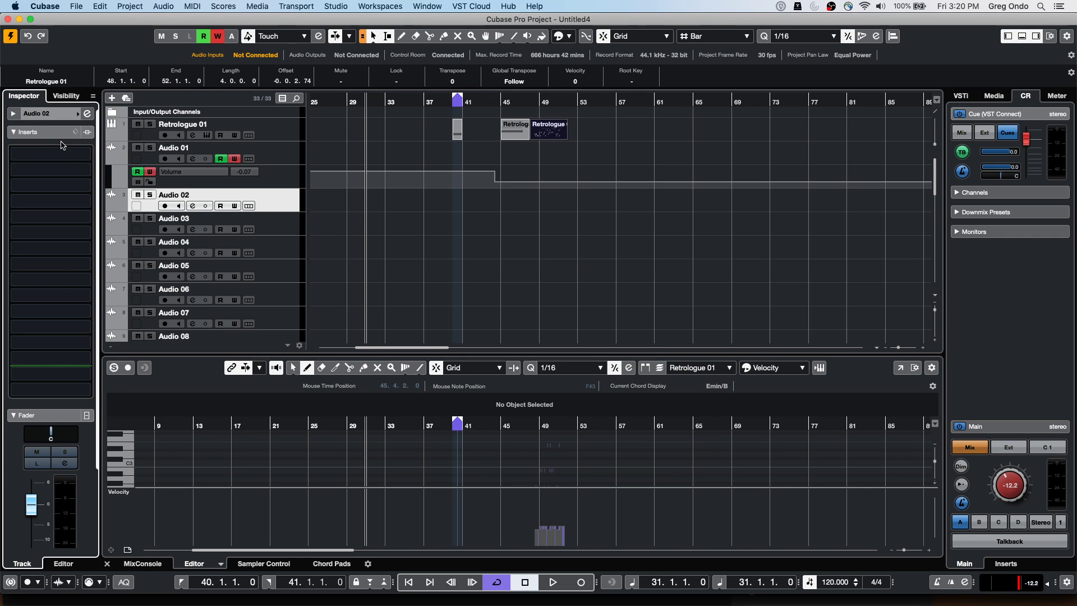
right_click(51, 408)
In Inspector Setup, move Fader above Inserts and confirm with OK
click(69, 588)
click(565, 172)
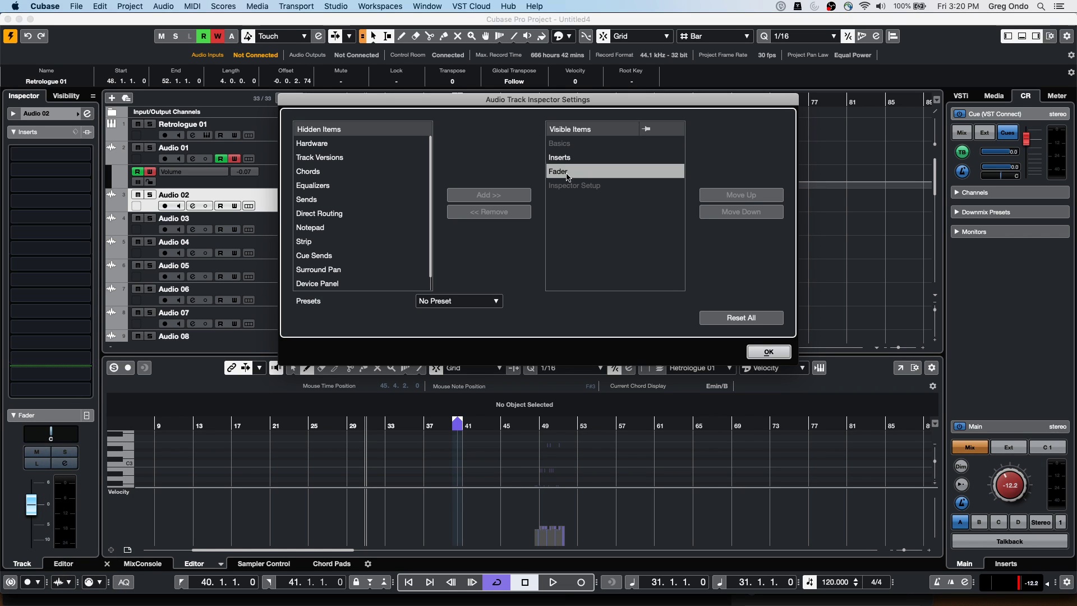
click(720, 196)
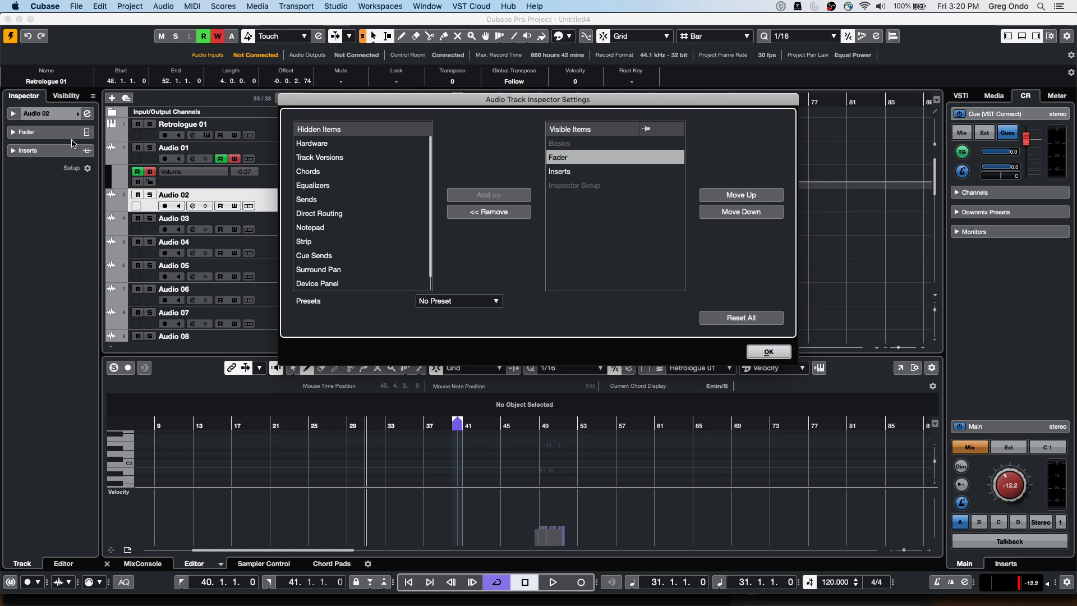
click(764, 352)
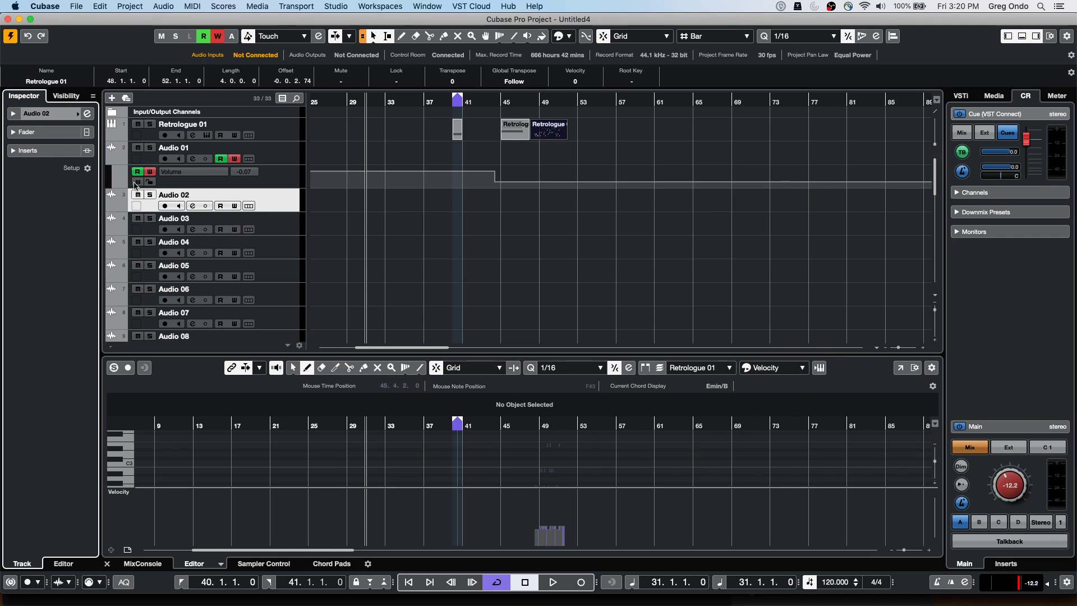
Expand the Fader and Inserts sections in Audio 02's Inspector
click(27, 132)
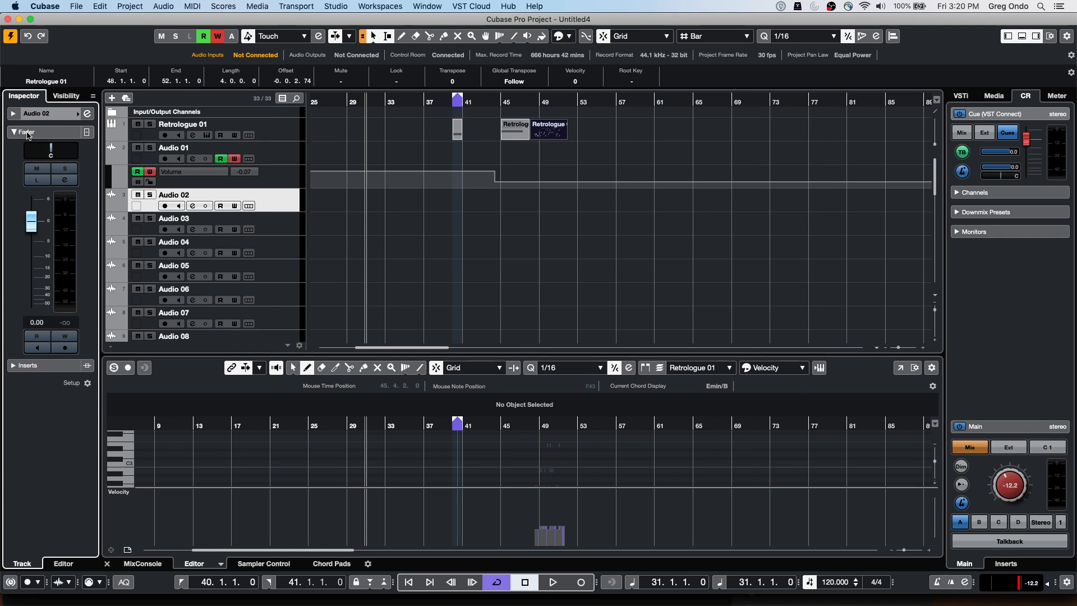
click(54, 366)
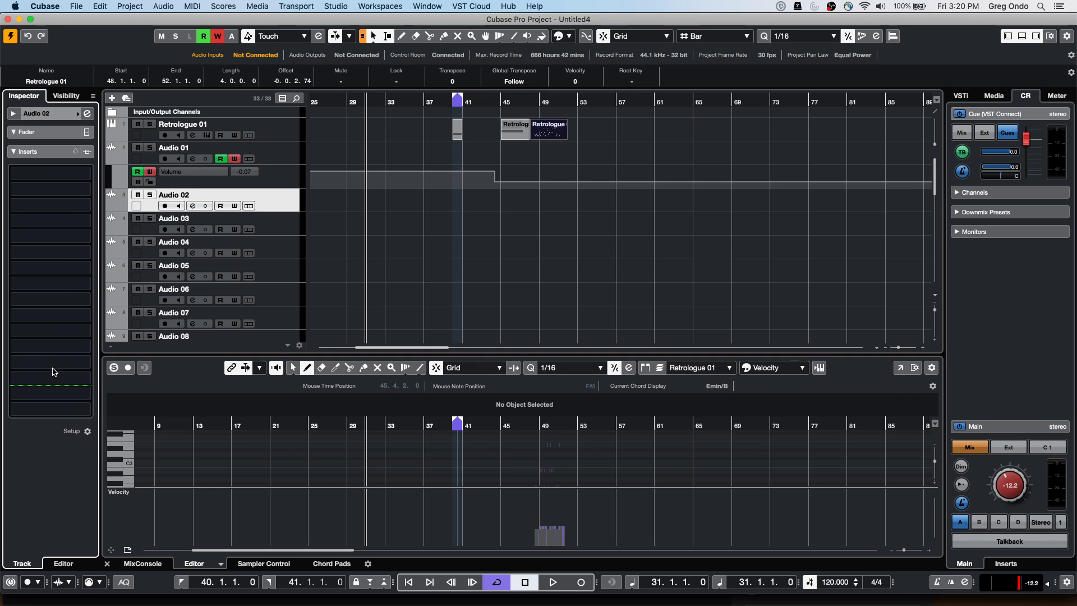
click(55, 133)
scroll(72, 482, down, 4)
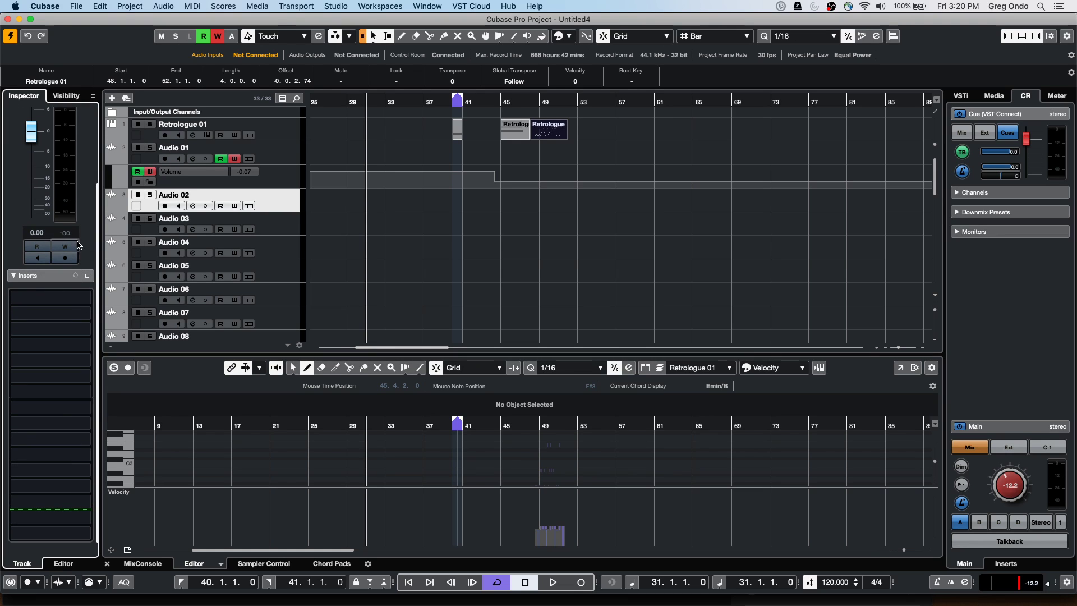
scroll(50, 201, up, 4)
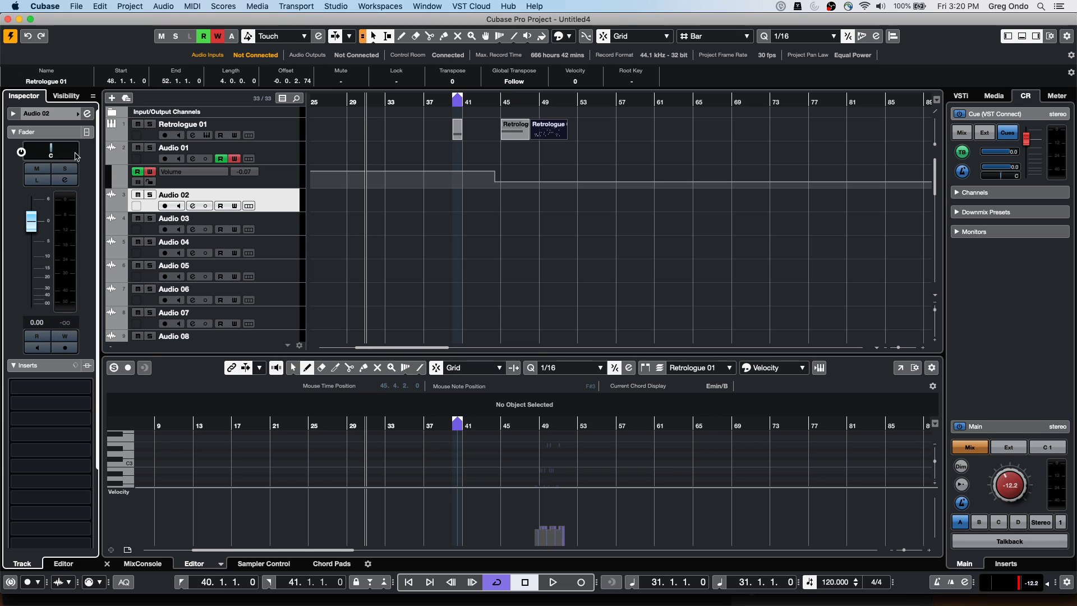
In Inspector Setup, pin Fader and Inserts and add the Chords and Notepad sections
right_click(50, 136)
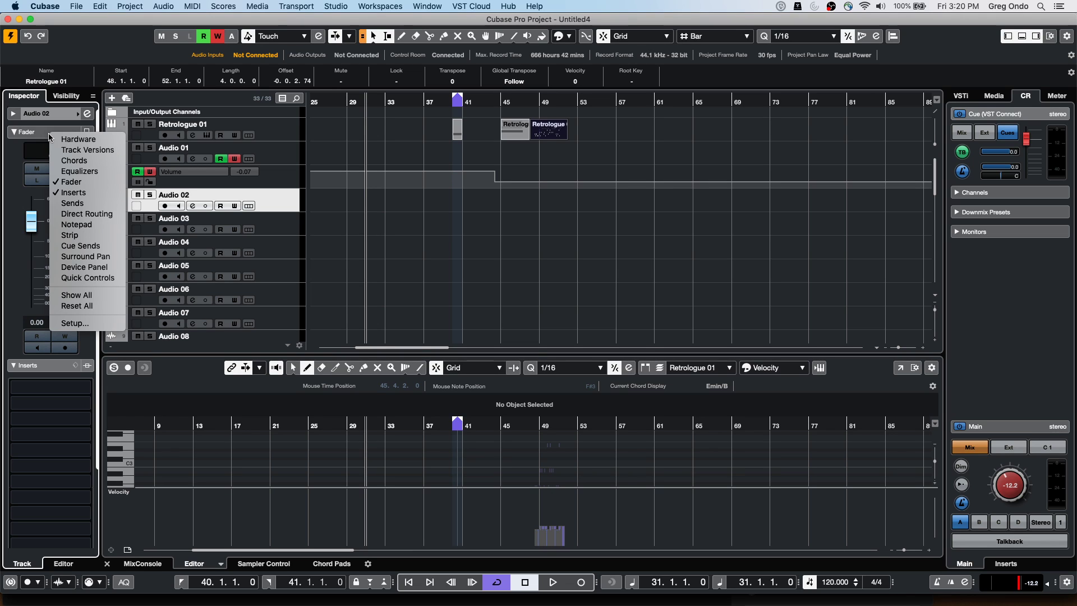
click(75, 323)
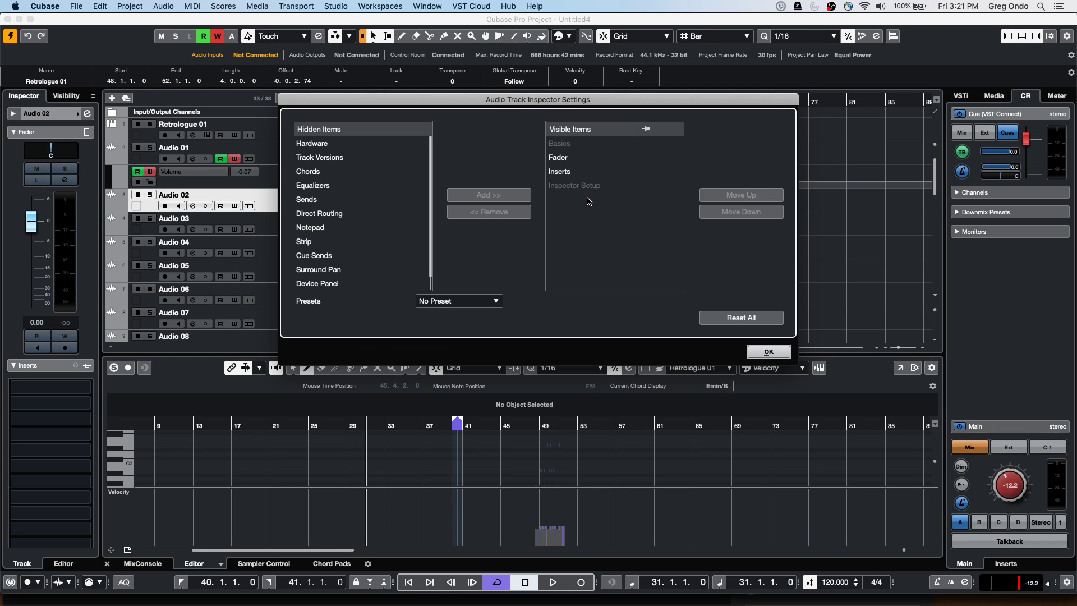
click(572, 159)
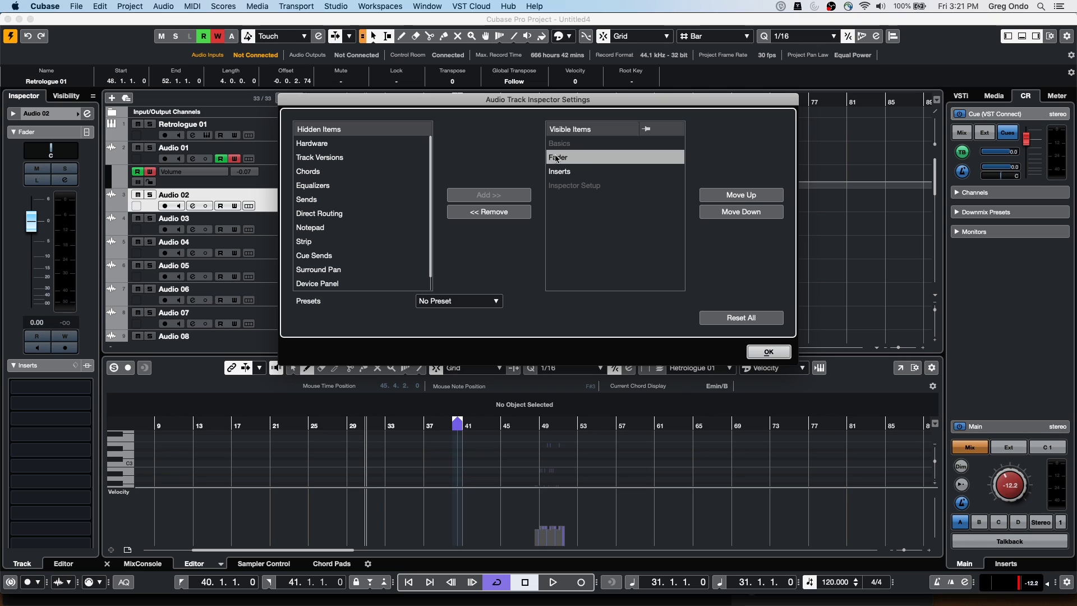
click(641, 159)
click(564, 172)
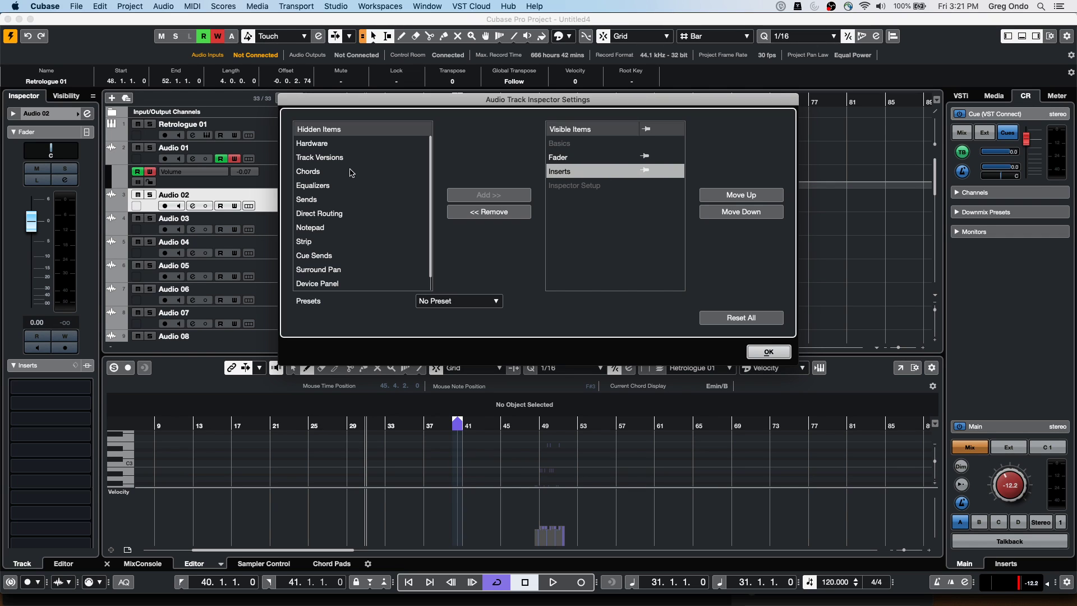
click(319, 171)
click(488, 194)
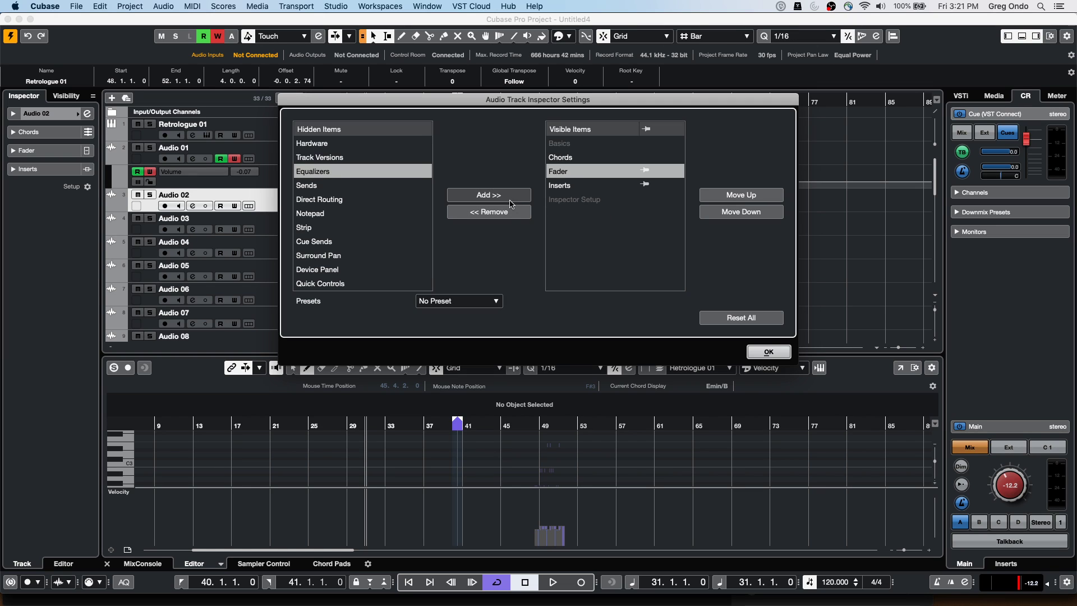
click(341, 213)
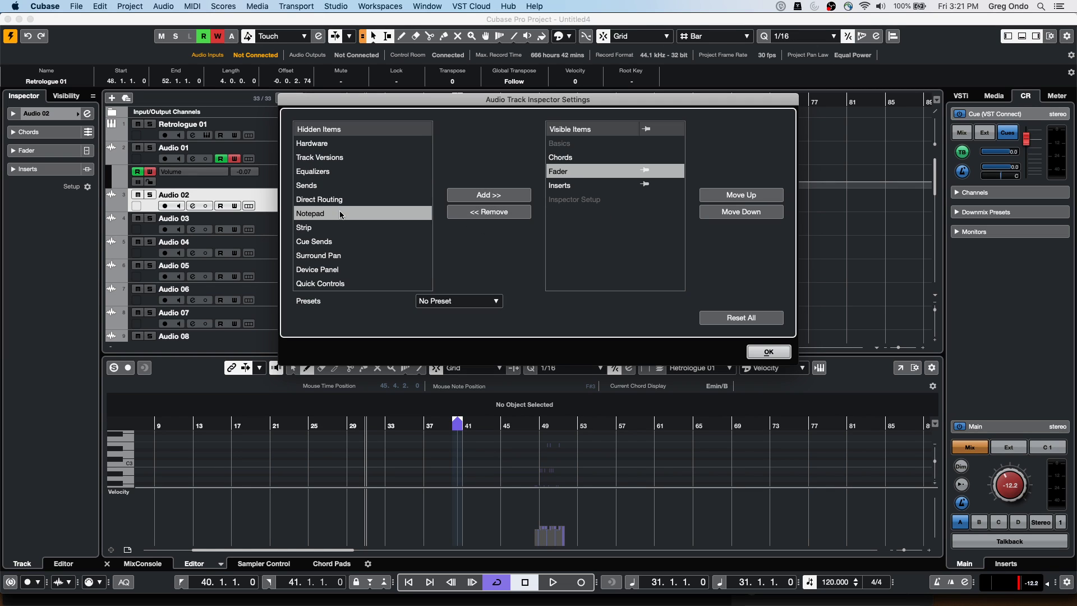
click(489, 195)
Reset the Inspector to its defaults with Reset All, then reopen Inspector Setup
click(729, 318)
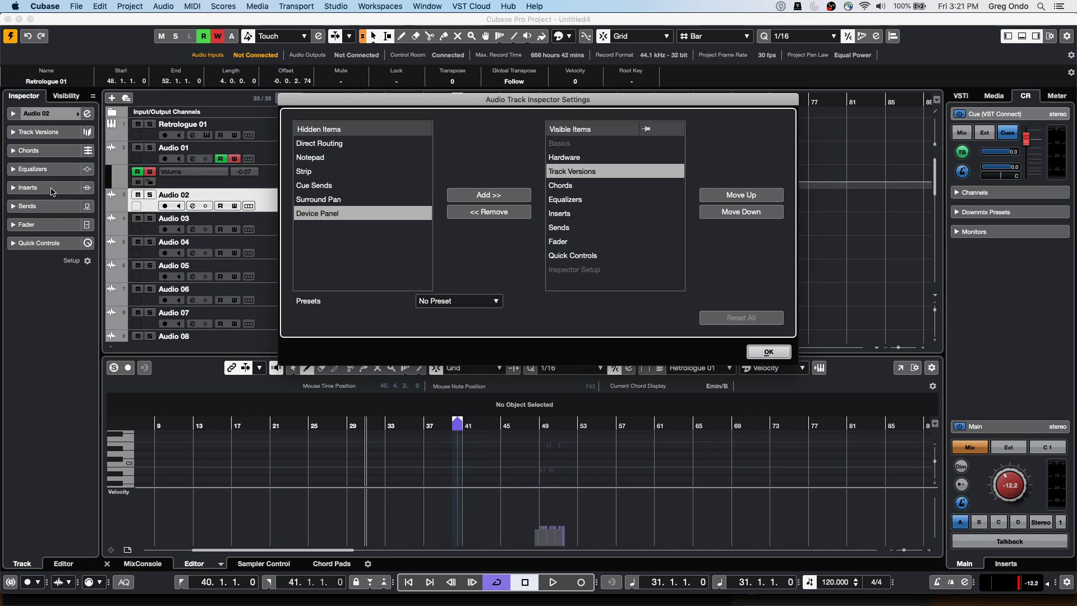
click(763, 354)
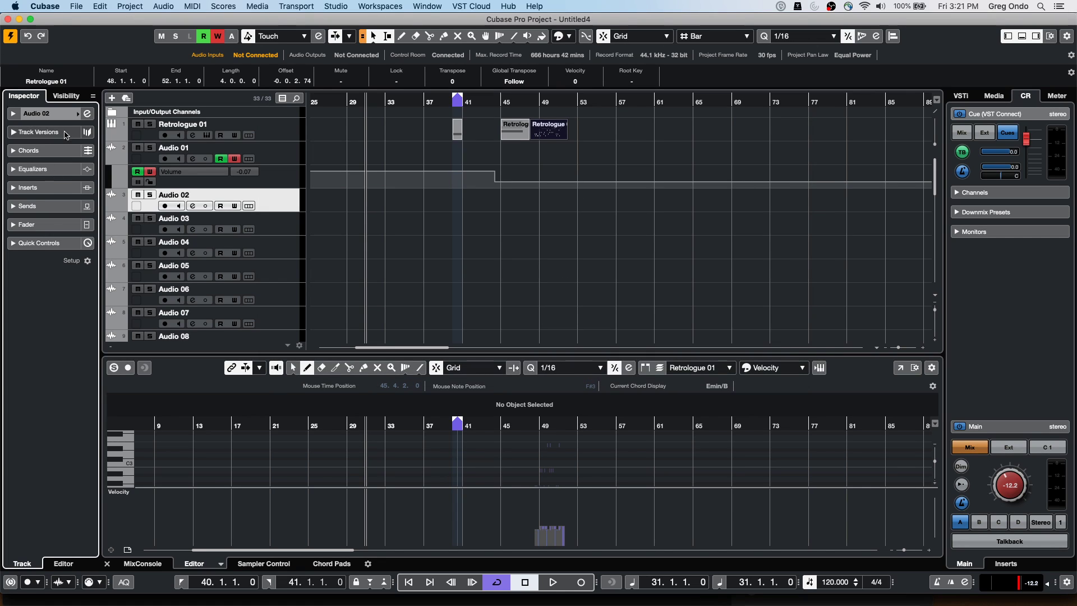
click(23, 188)
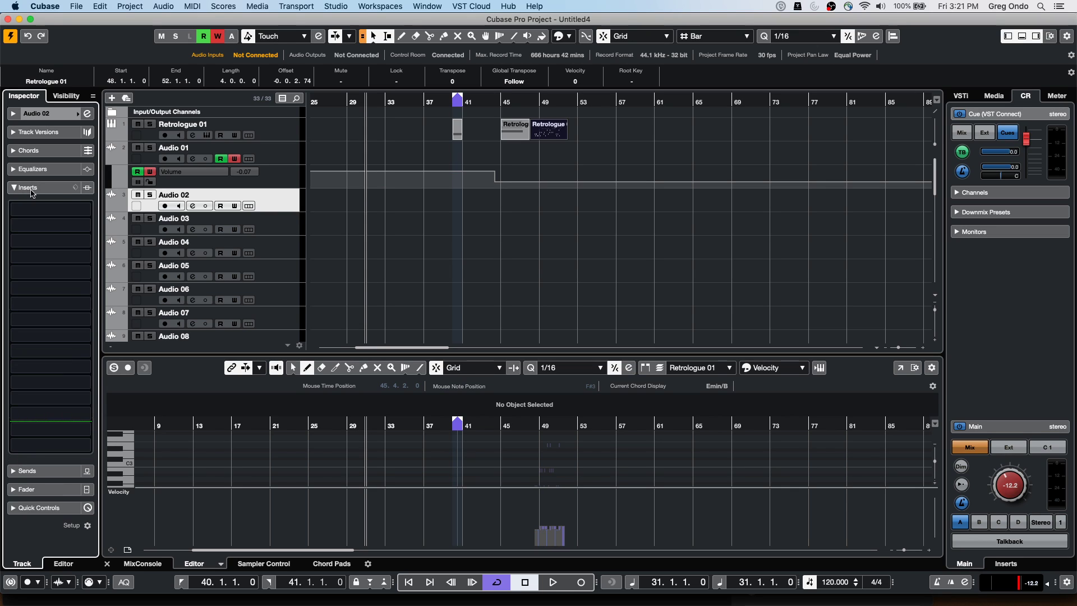
click(52, 189)
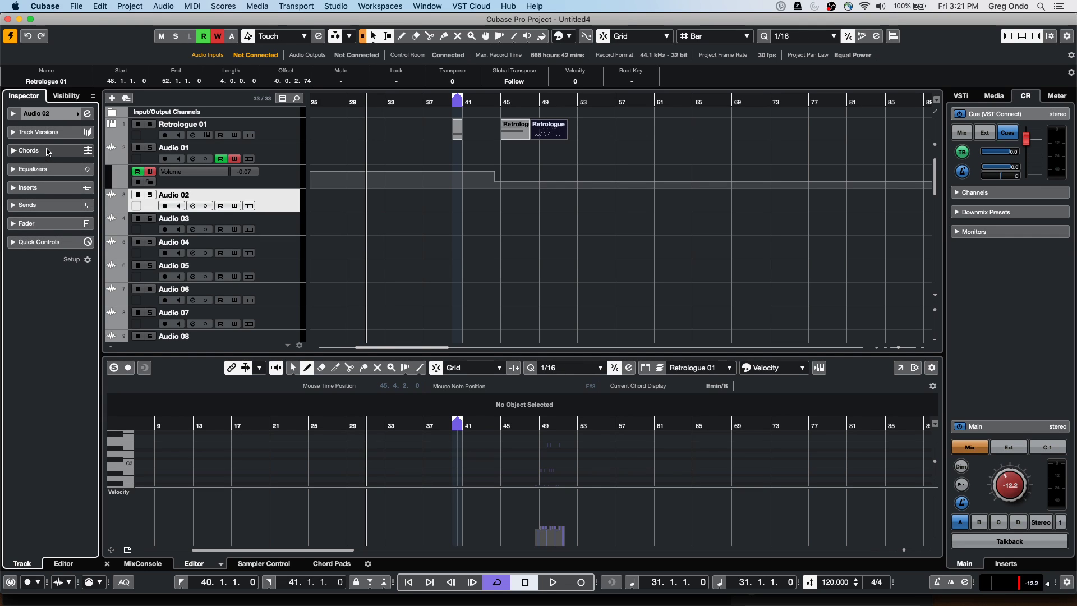
right_click(49, 152)
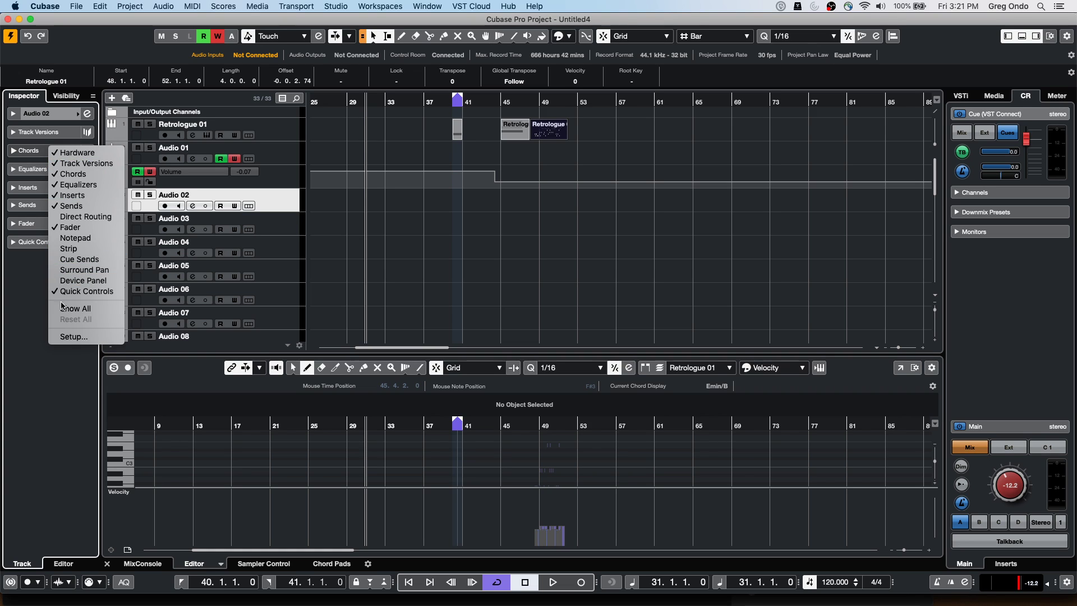
click(73, 336)
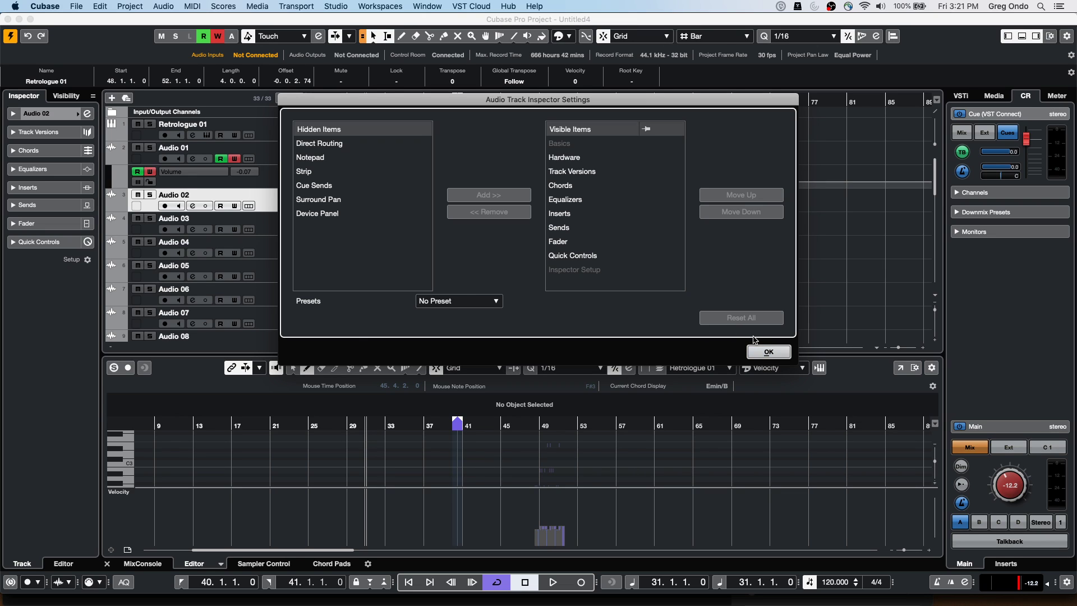
Close Inspector Settings and step through Audio 01–03 tracks, ending on Retrologue 01
click(764, 352)
click(281, 153)
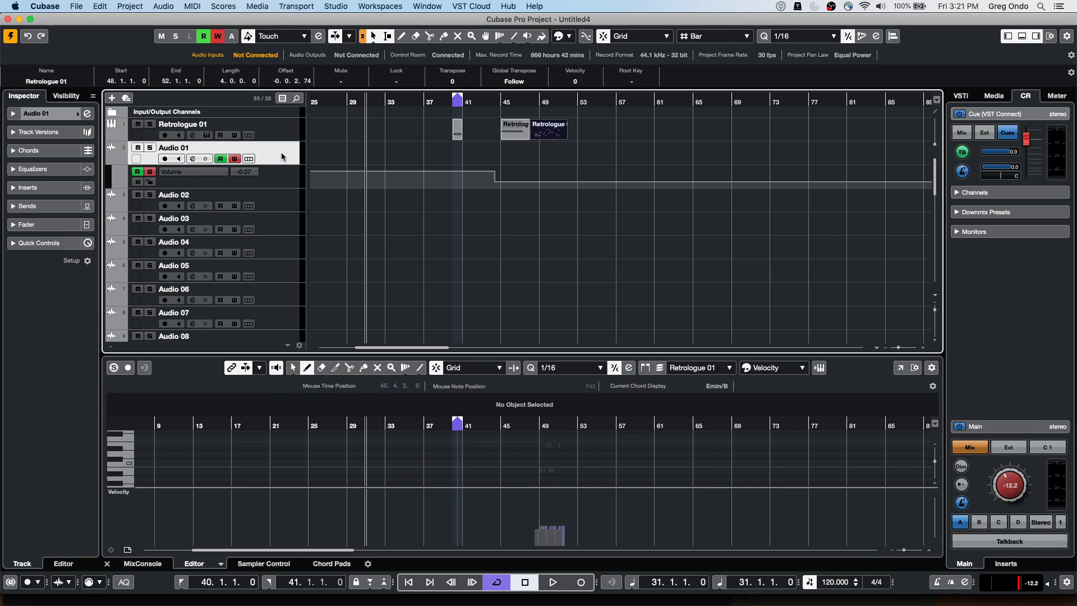
click(285, 131)
click(278, 199)
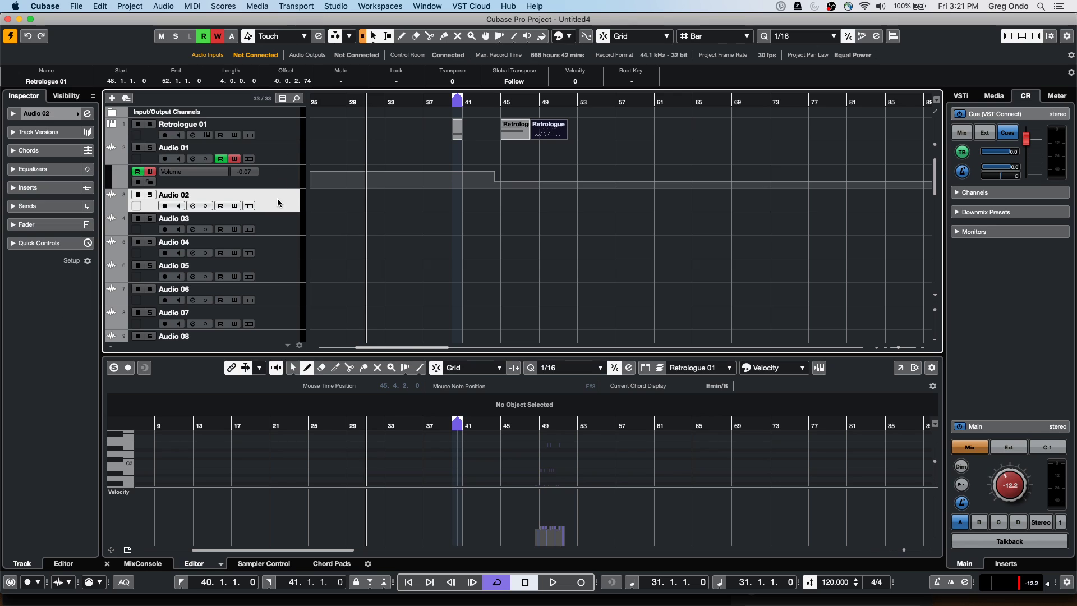
click(273, 234)
click(278, 202)
key(Down)
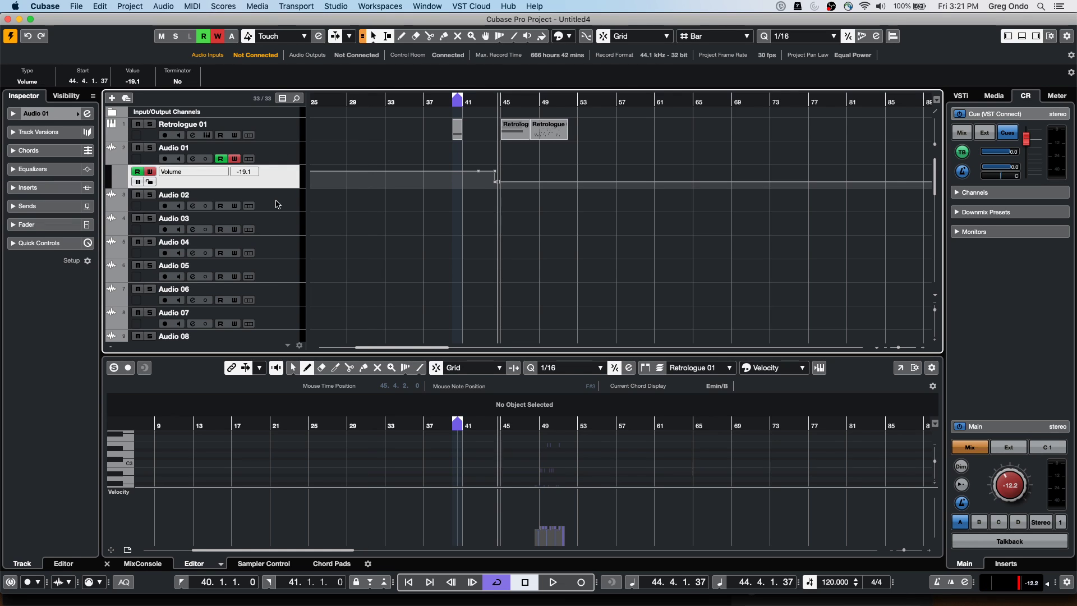
key(Up)
key(Down)
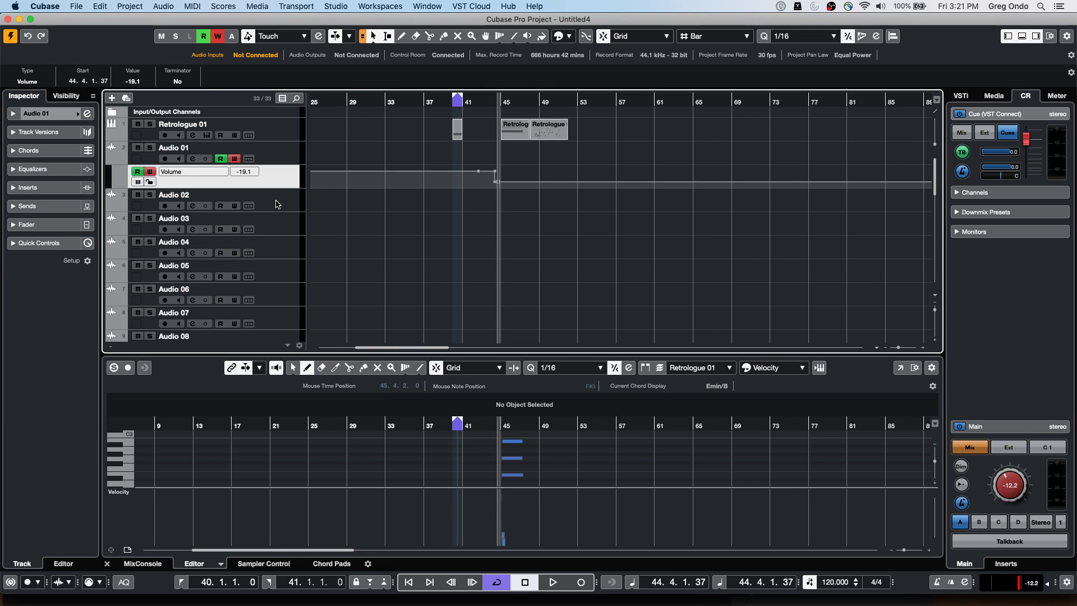
key(Down)
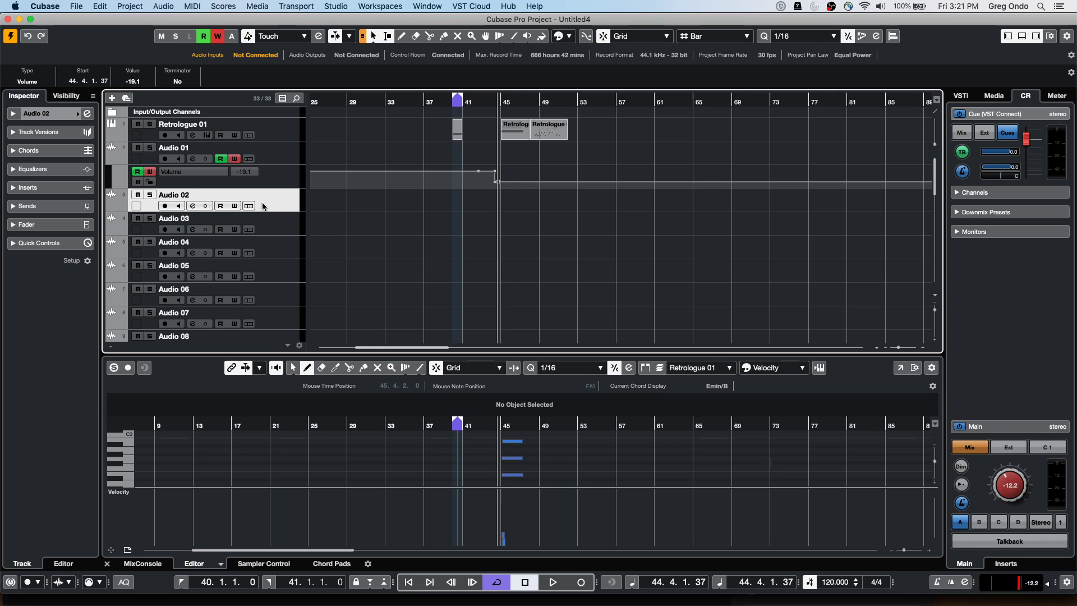
key(Up)
key(Up)
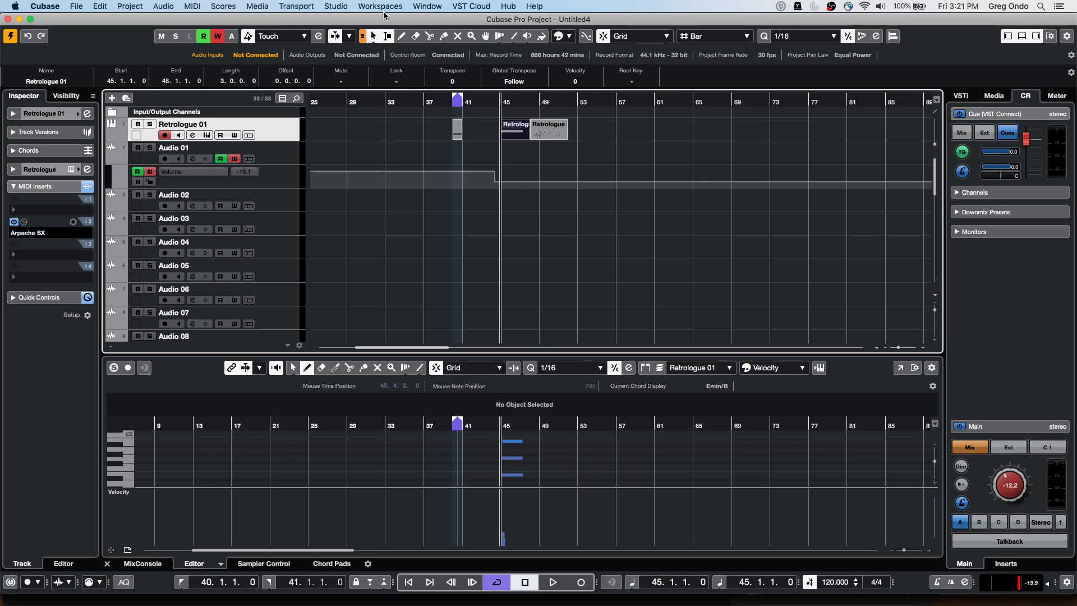
click(74, 7)
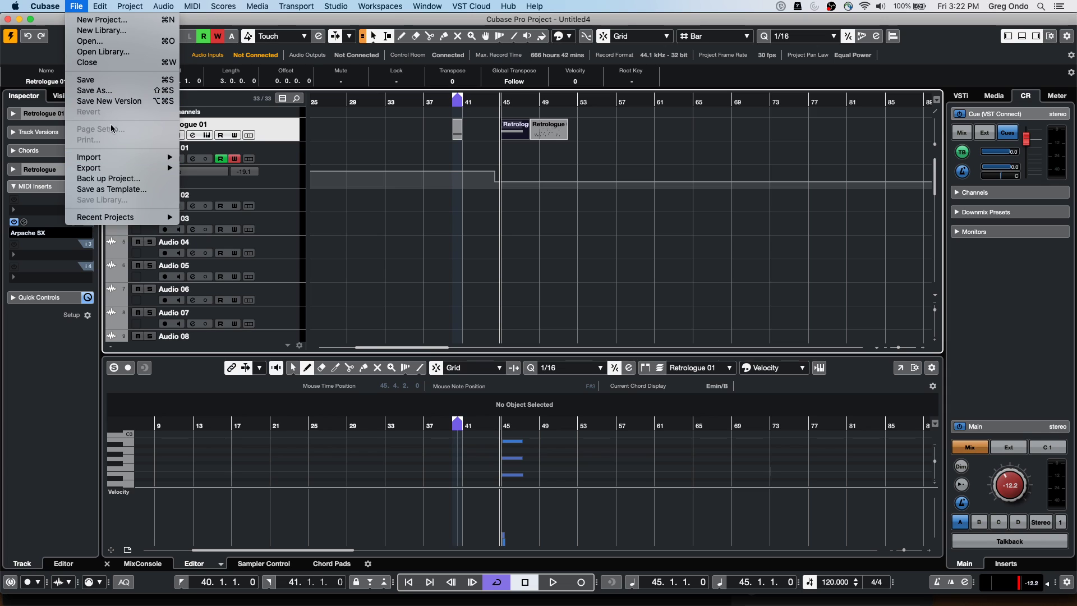
mouse_move(110, 169)
click(290, 149)
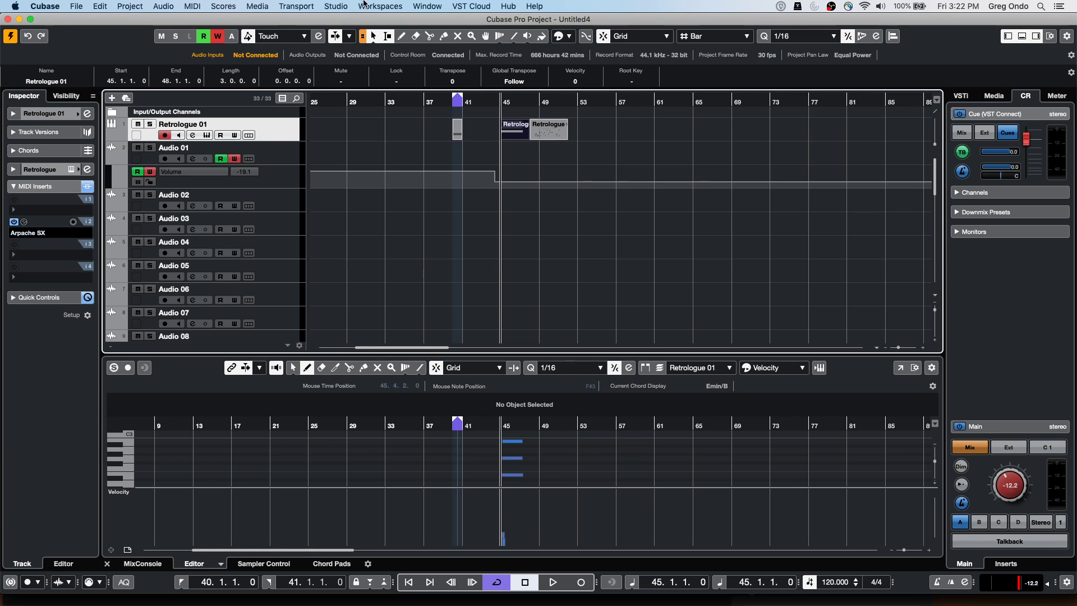
After trying a pink swatch, apply an 8-basic-colour, 2-tint project colour set
click(572, 36)
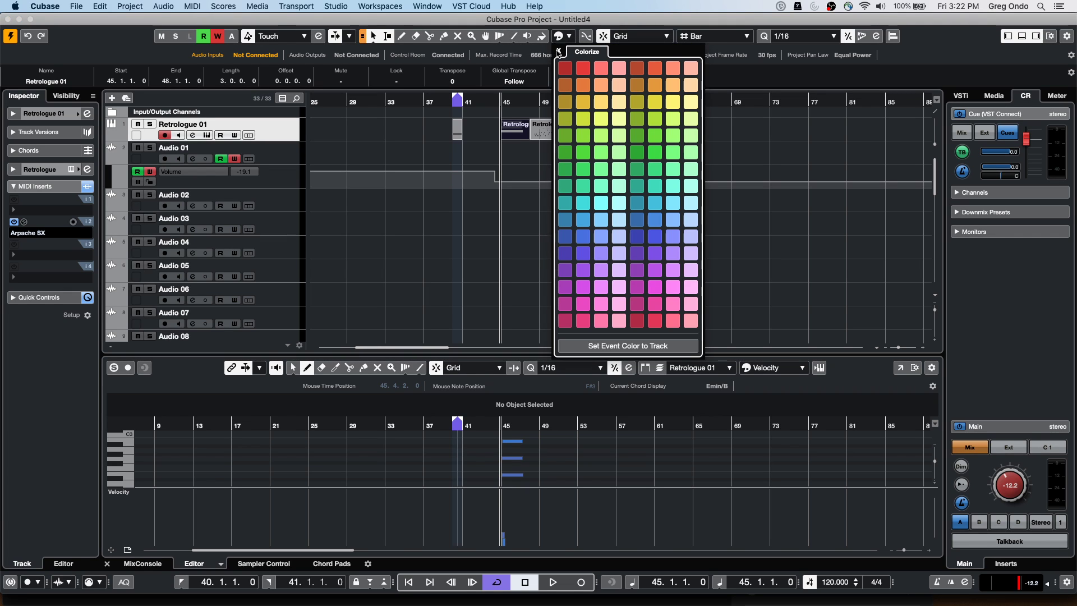
click(583, 304)
click(129, 7)
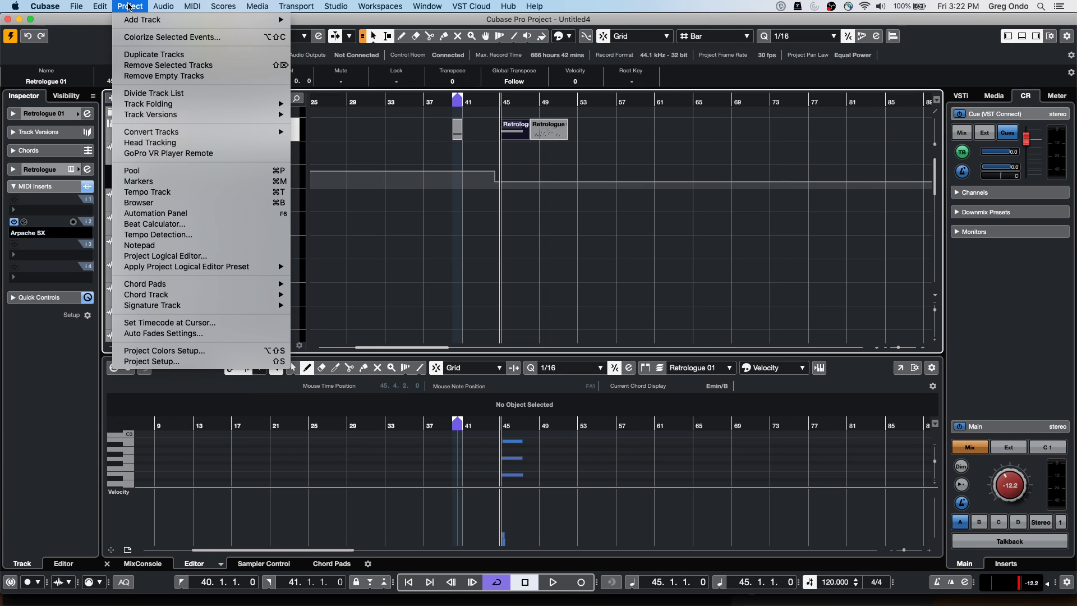
click(179, 350)
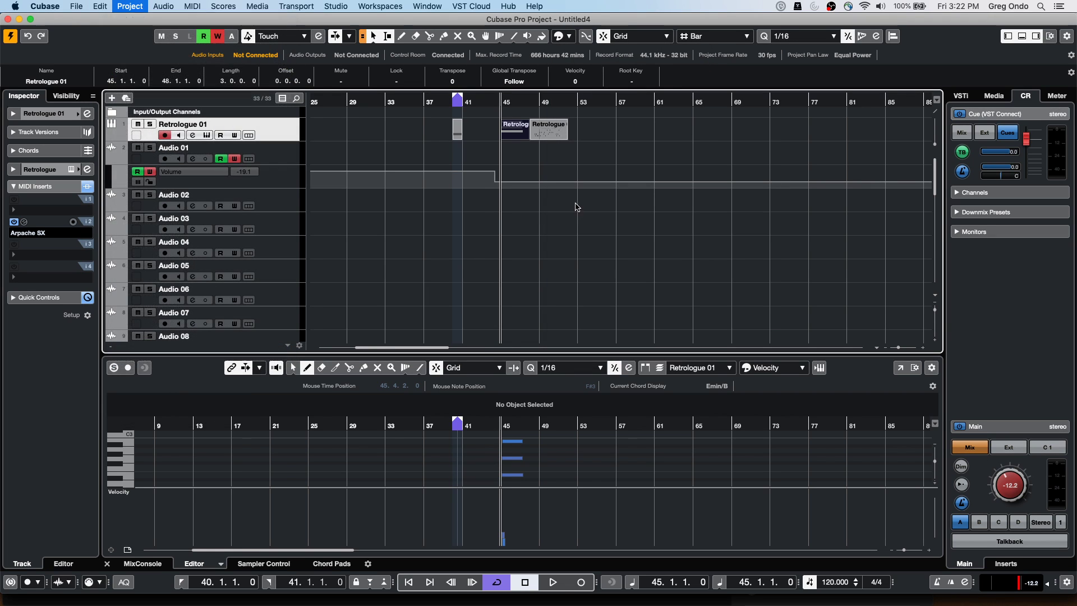
click(518, 103)
click(609, 151)
click(608, 147)
click(608, 147)
click(613, 115)
click(612, 162)
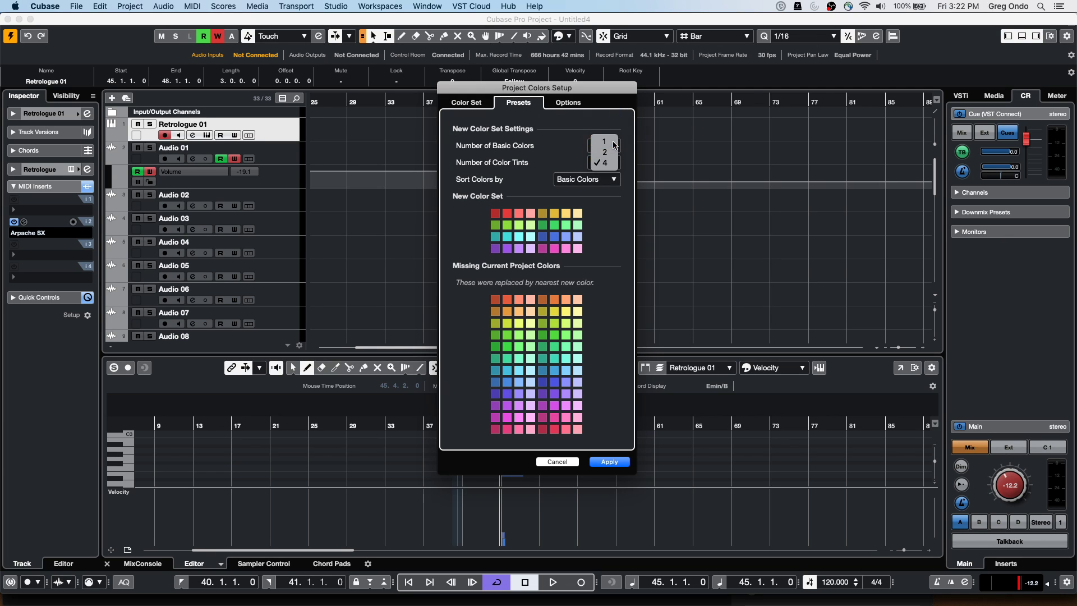
click(613, 144)
click(609, 158)
click(608, 174)
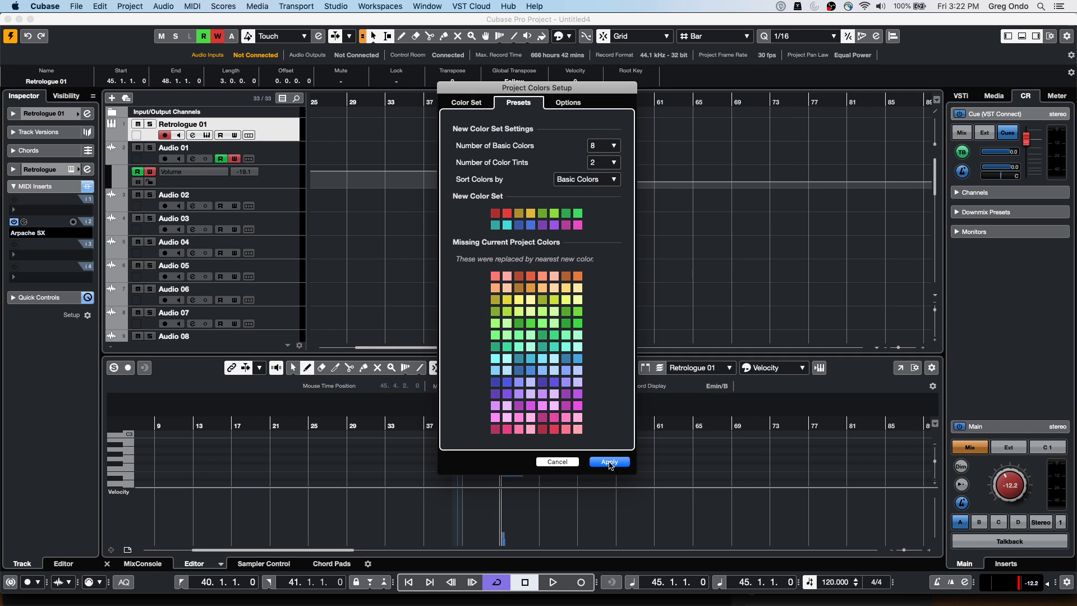
click(609, 461)
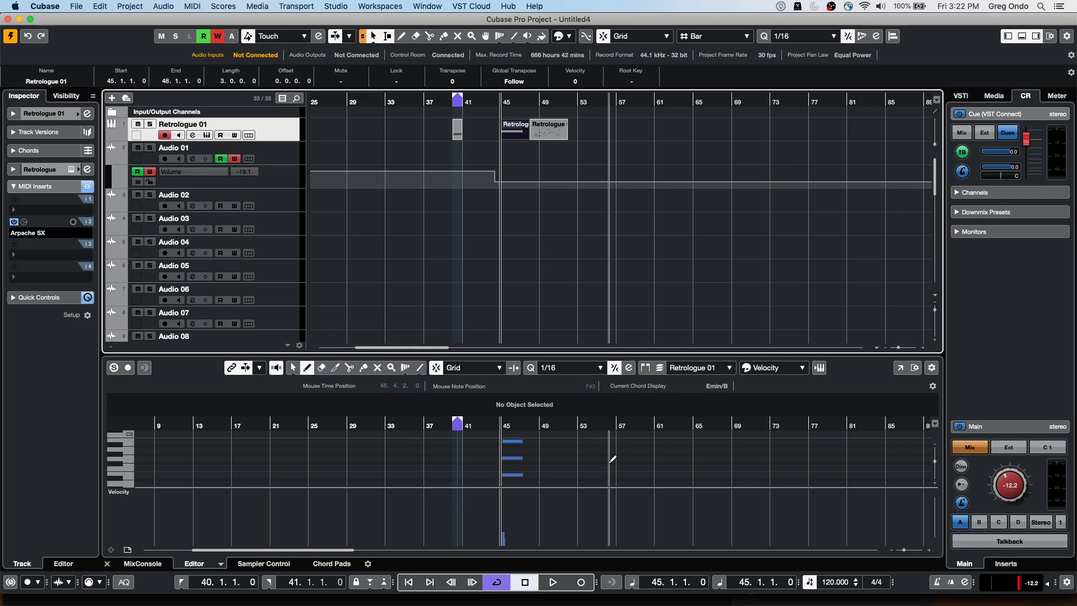
Check the palette, then apply 32 basic colours with 4 tints, sorted by basic colours
click(569, 36)
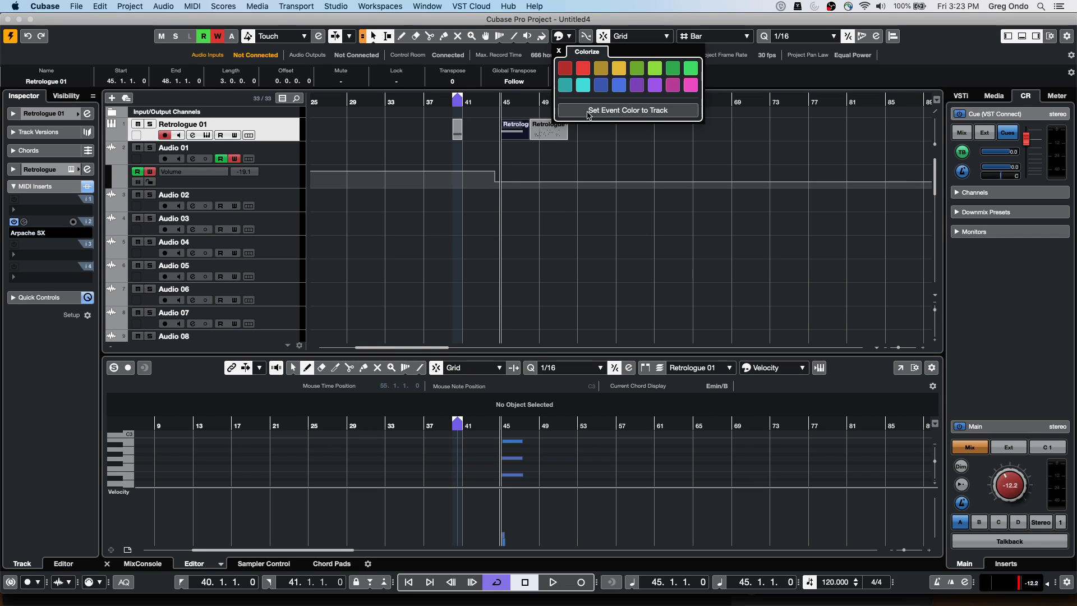
click(100, 6)
mouse_move(130, 6)
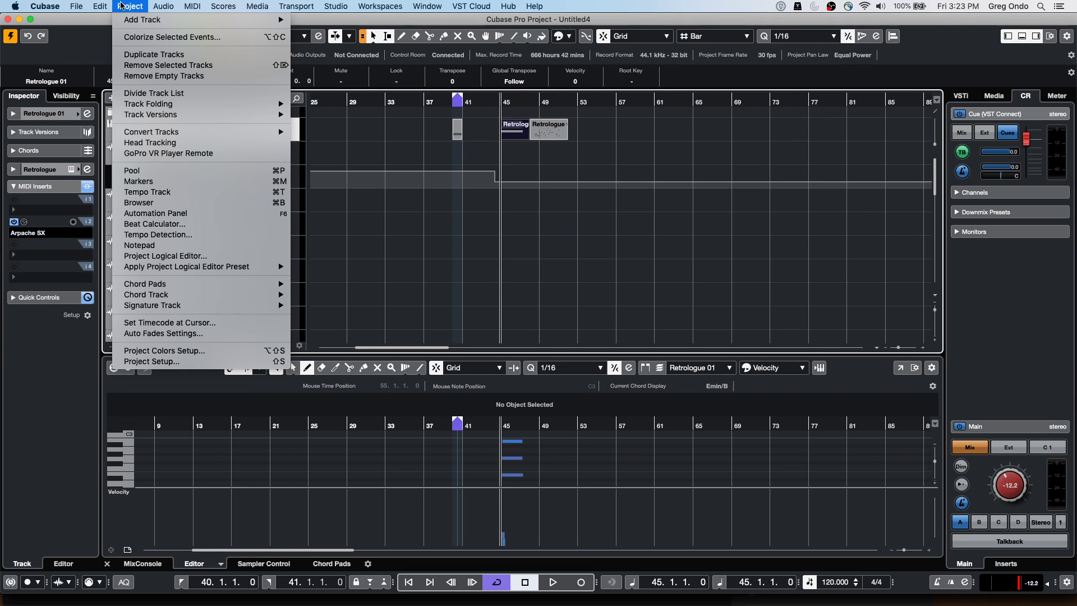
click(152, 351)
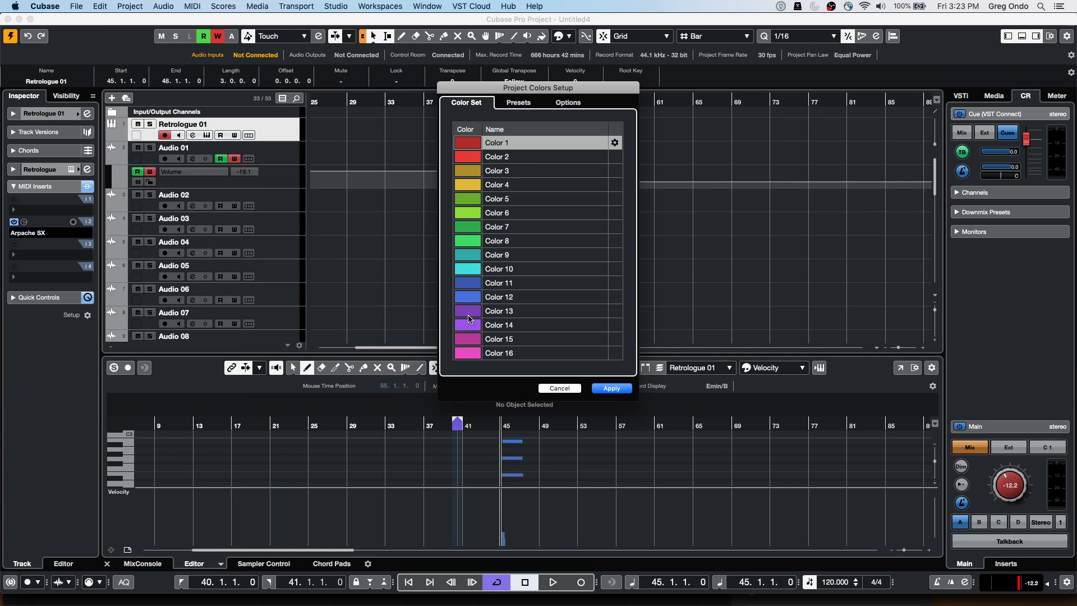
click(529, 103)
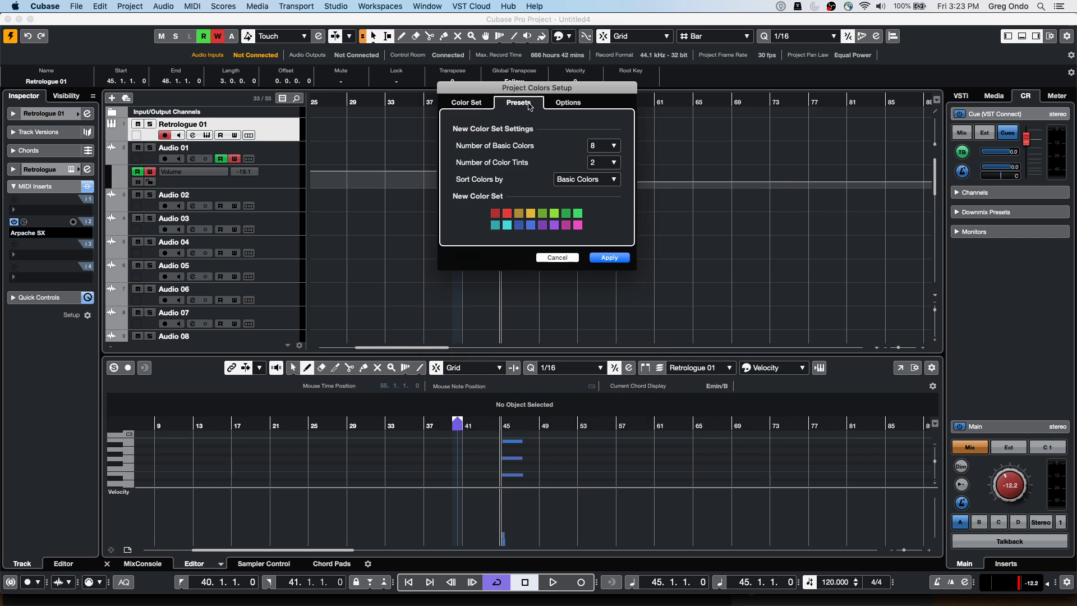
click(602, 145)
click(607, 179)
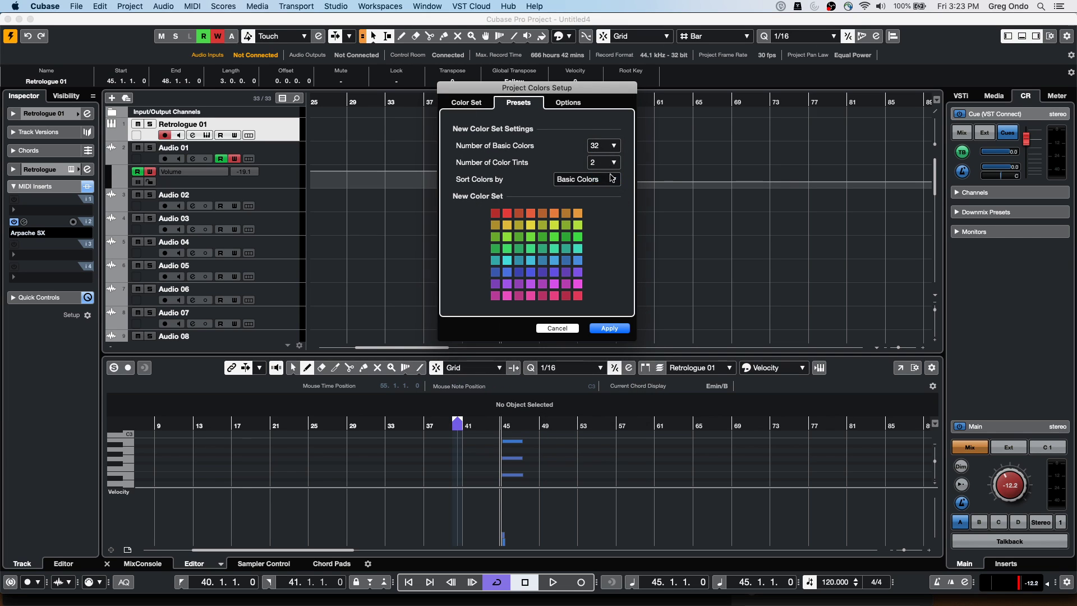
click(613, 163)
click(610, 173)
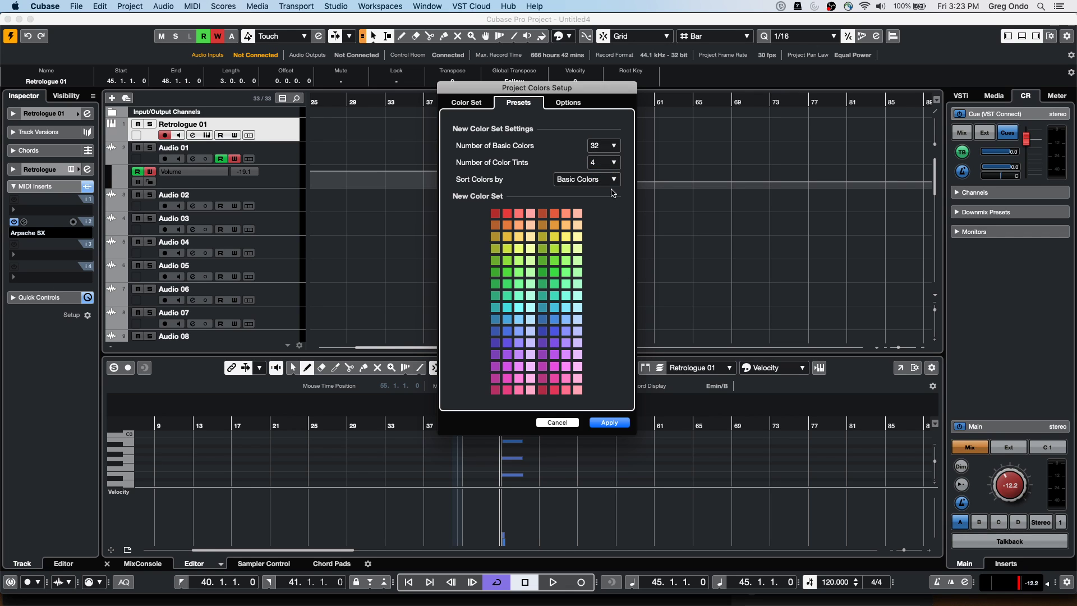
click(613, 179)
click(608, 221)
click(609, 423)
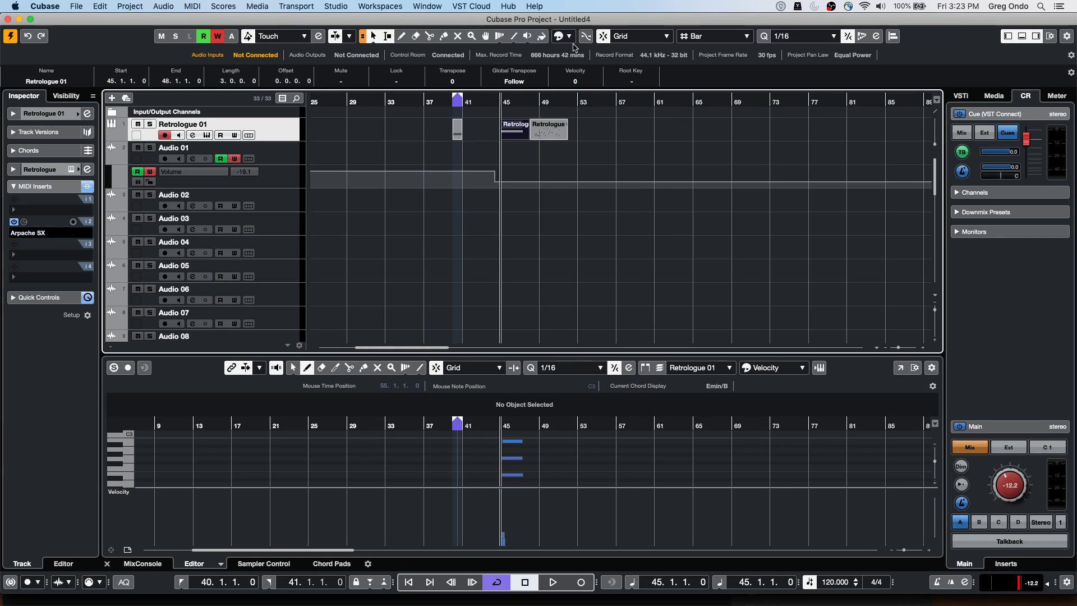
Open the Colorize palette to check the 32-colour set, then close it without recolouring
click(569, 36)
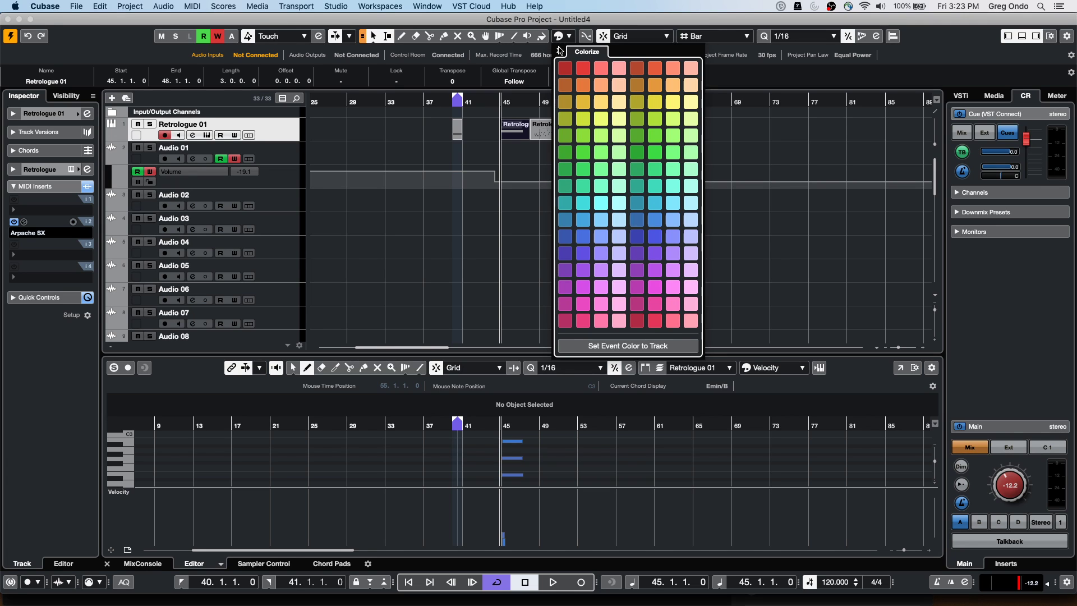
click(346, 122)
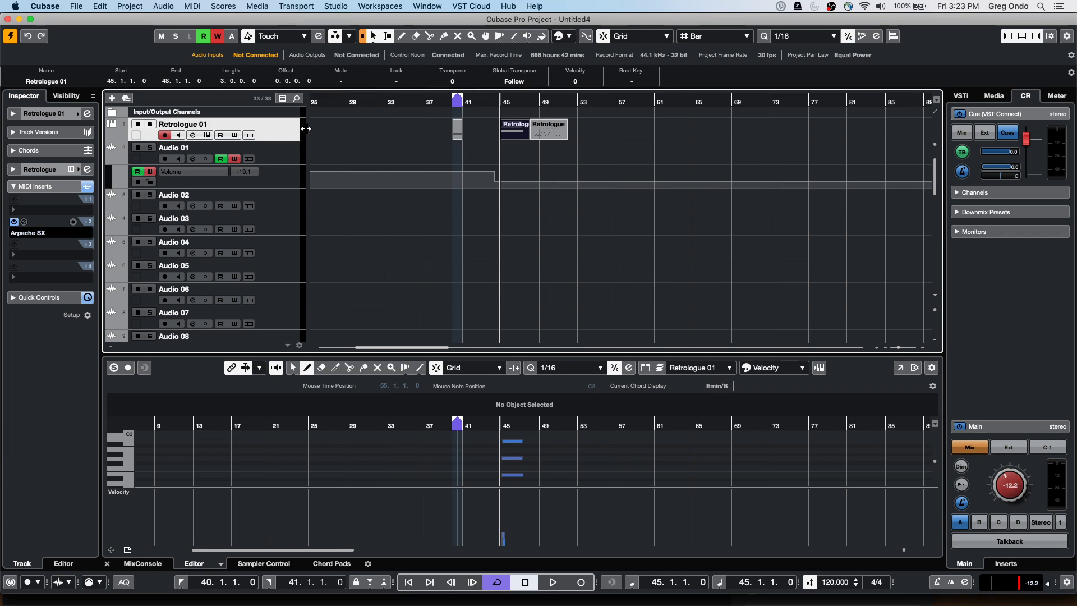
Add a Chord Track to the project from the track list's Add Track menu
right_click(279, 129)
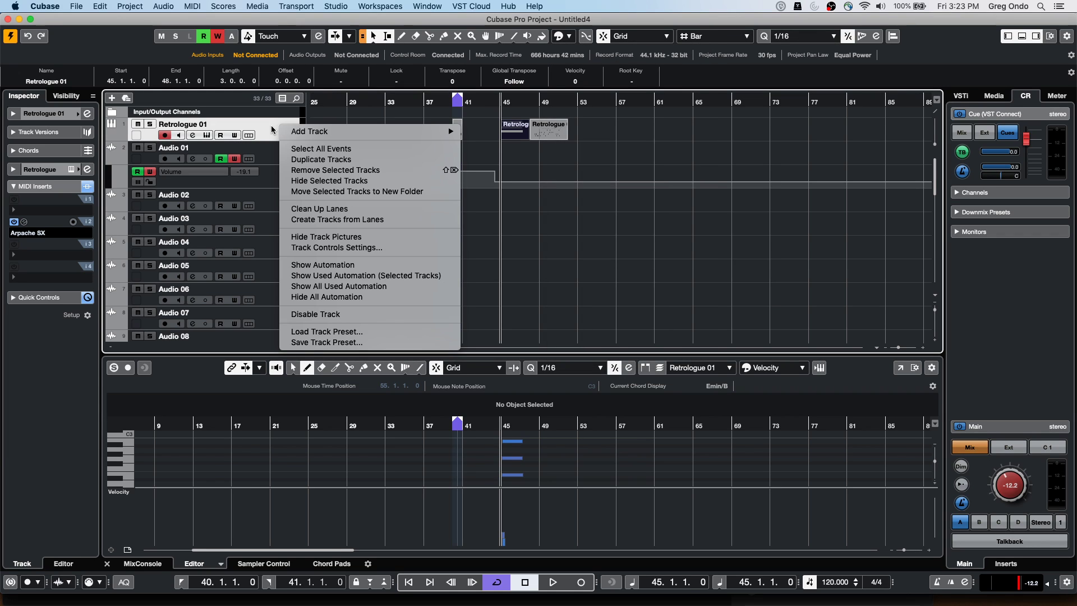
mouse_move(335, 134)
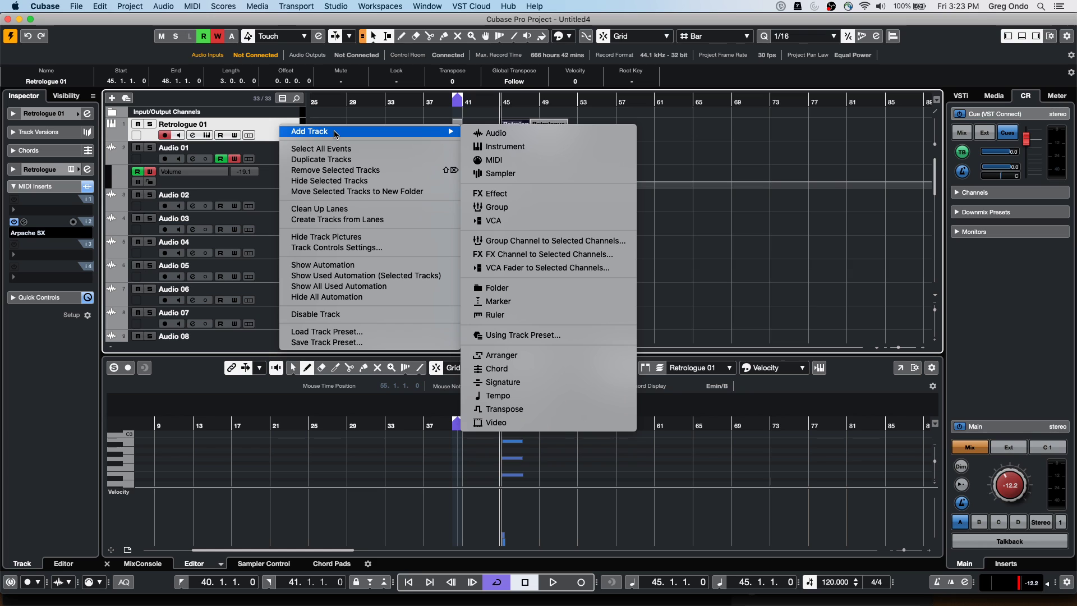
mouse_move(386, 133)
click(562, 374)
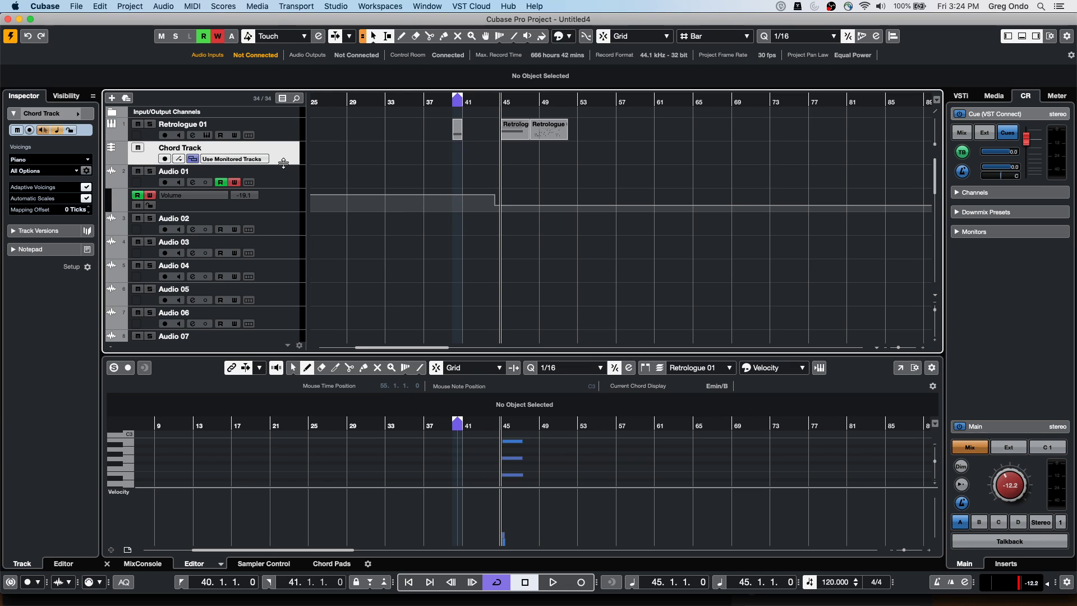
Draw a chord event at bar 29 and set it to D in the Chord Editor
right_click(331, 157)
click(359, 155)
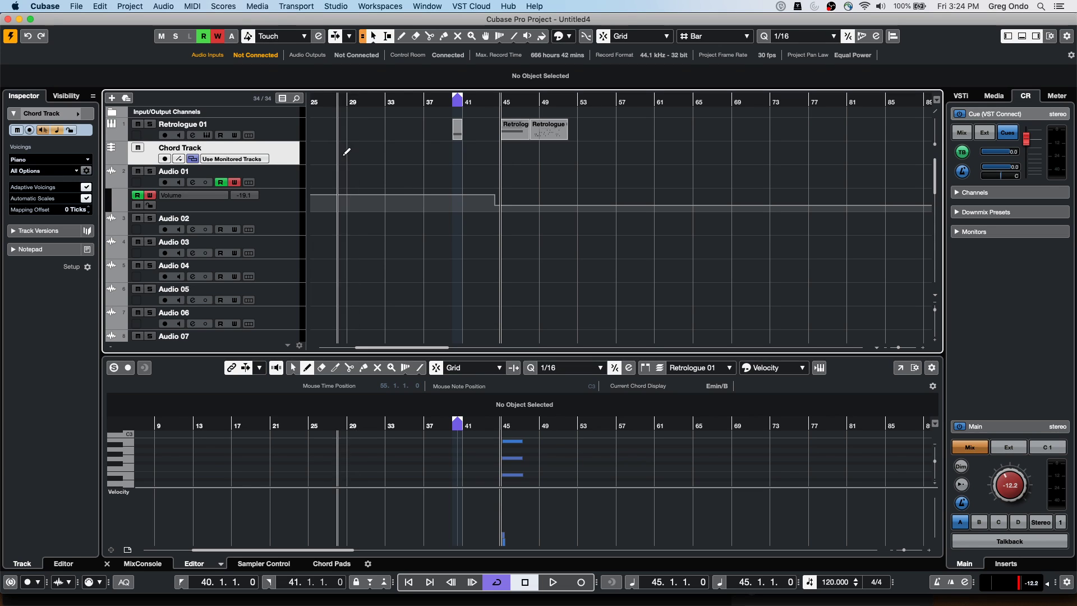
click(351, 152)
key(1)
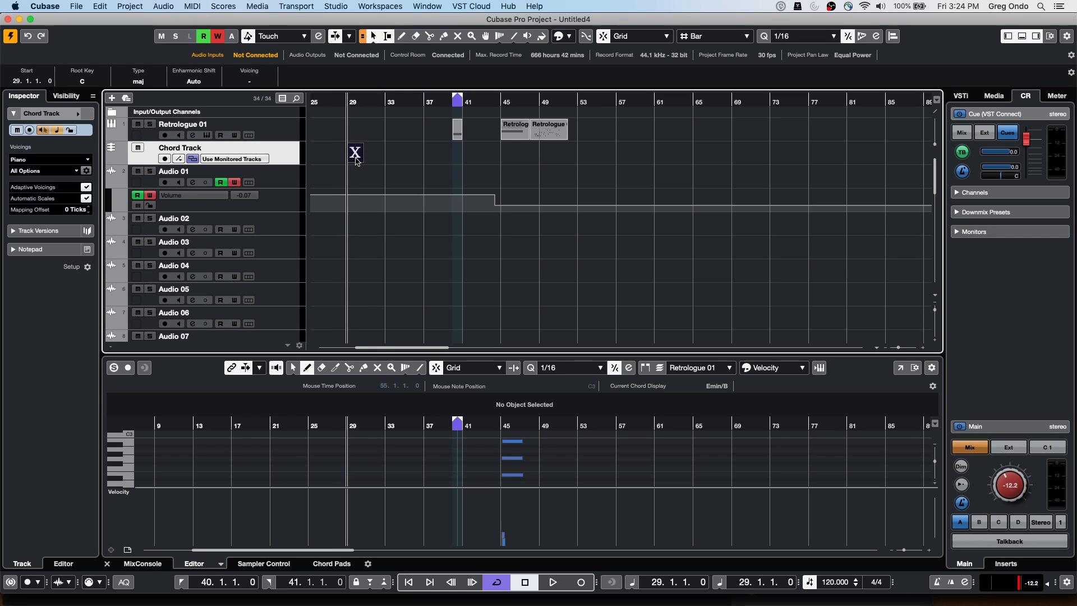
double_click(355, 154)
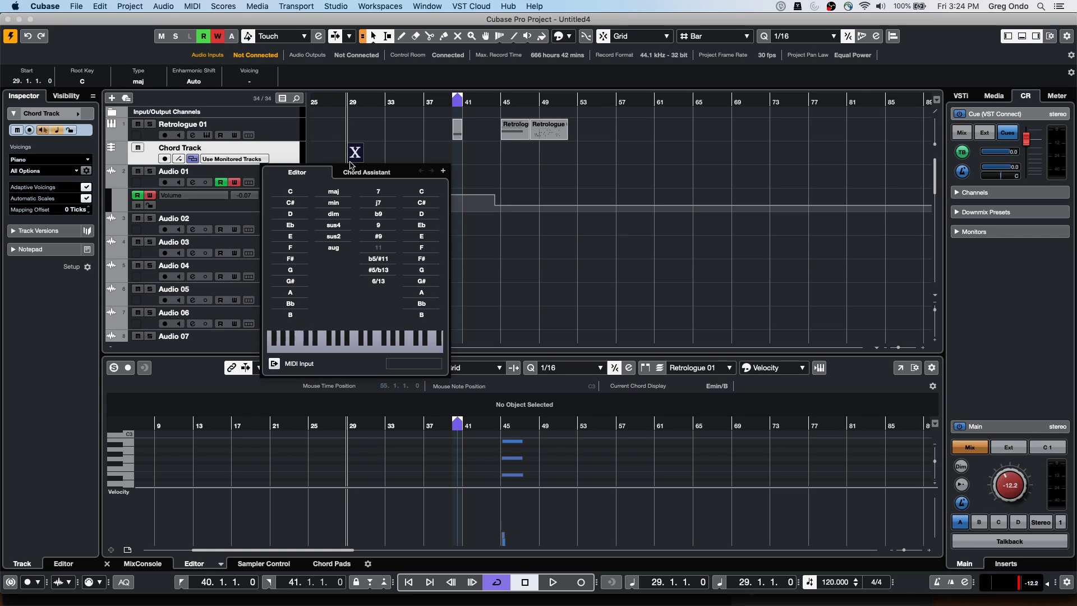
click(290, 214)
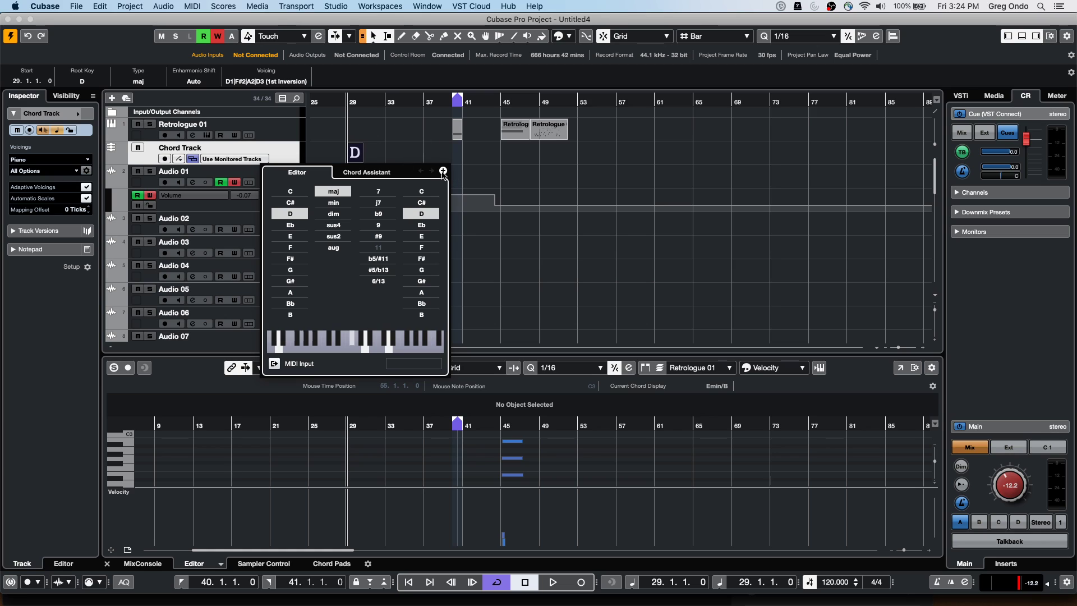
Add chords G, A, Emin and Bmin after D, then show the scale lane
click(442, 171)
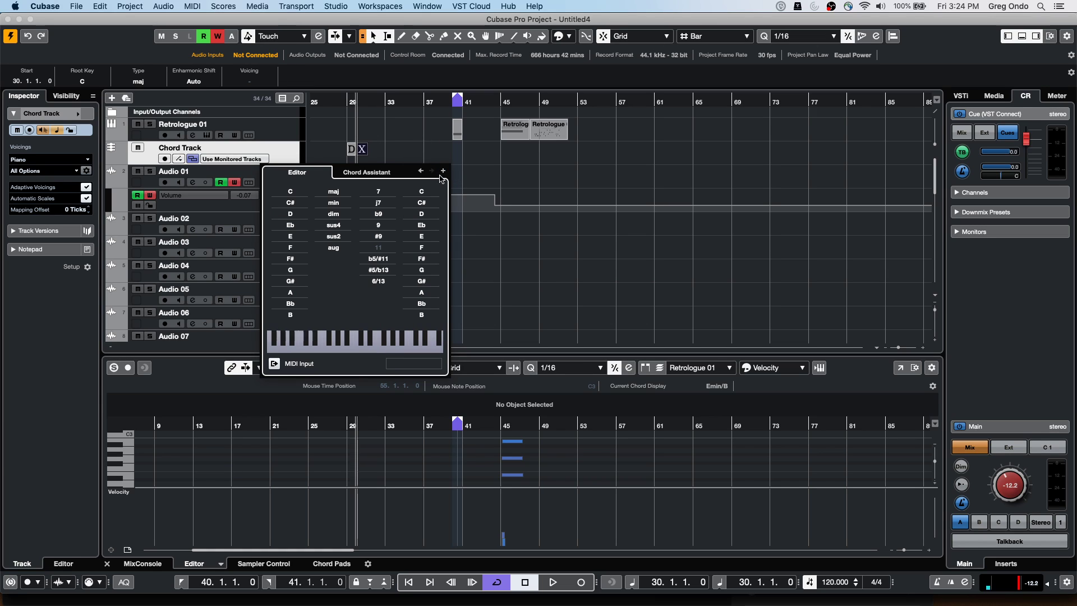
click(302, 269)
click(443, 171)
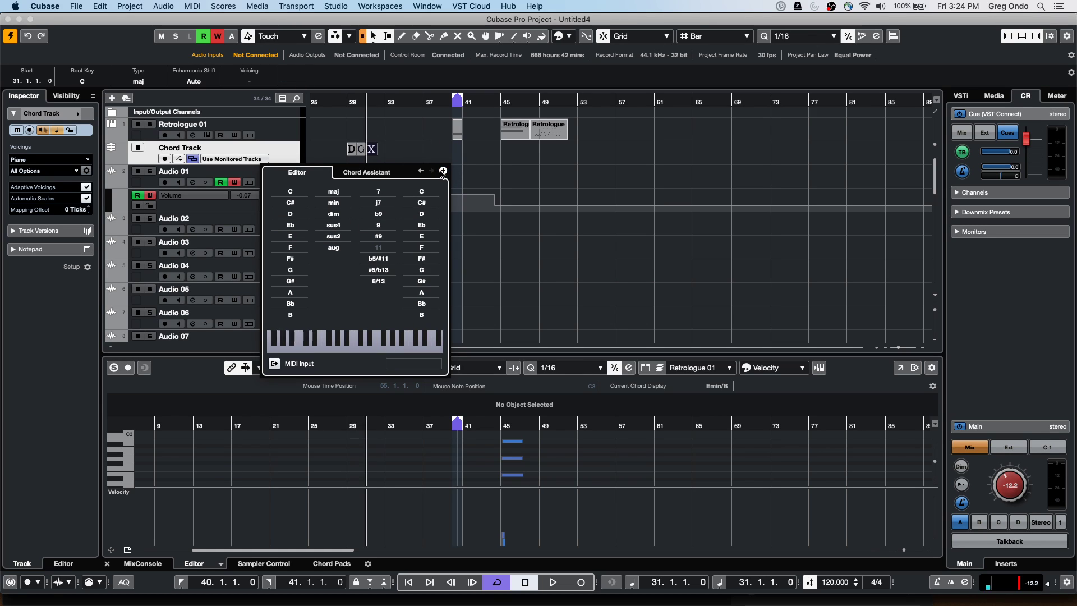
click(290, 292)
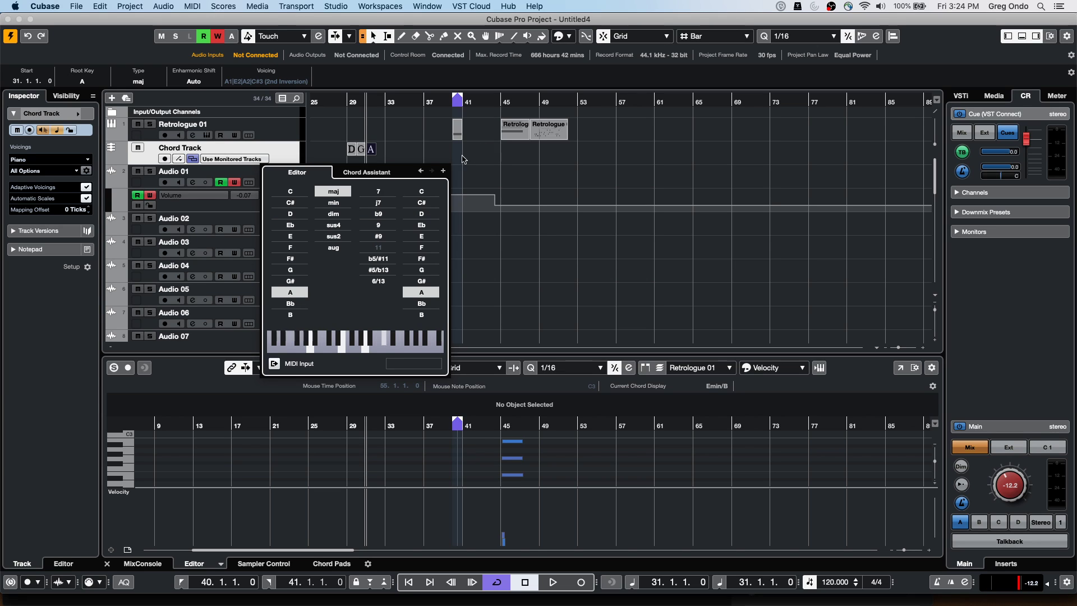
click(442, 171)
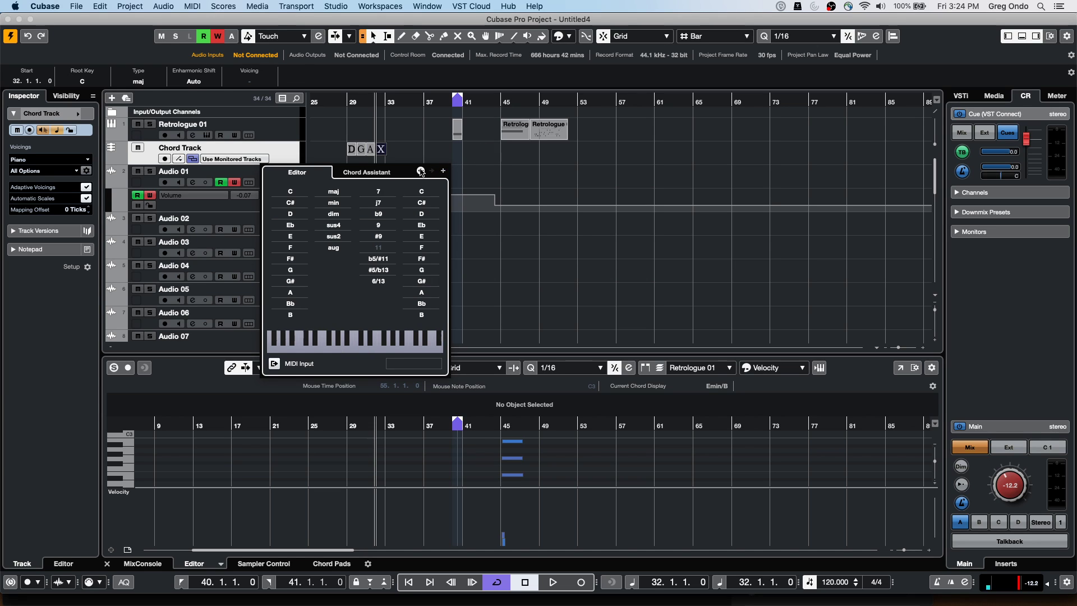
click(290, 236)
click(333, 203)
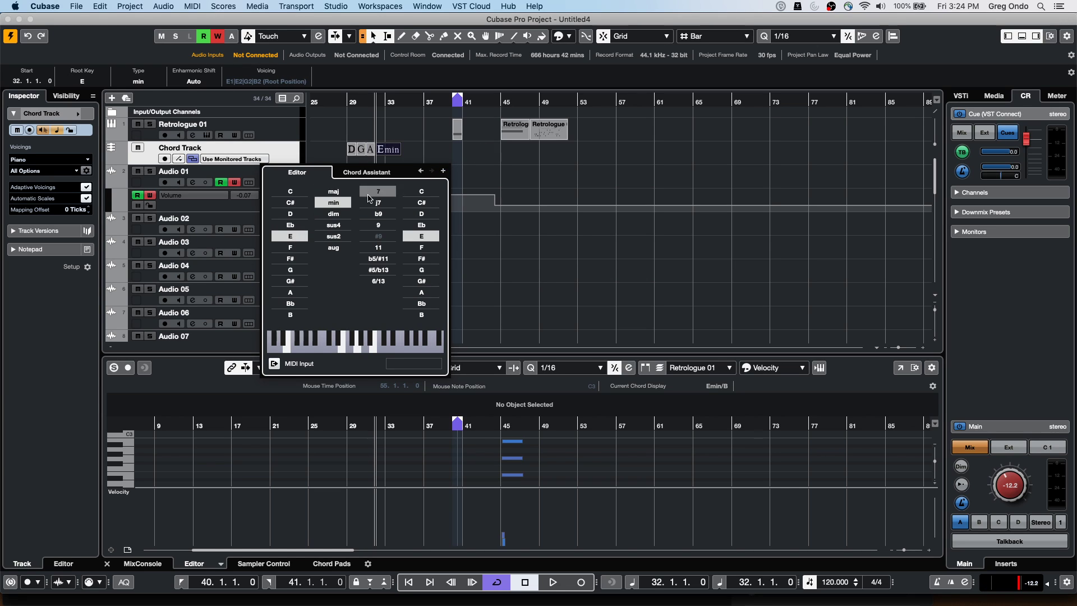
click(443, 172)
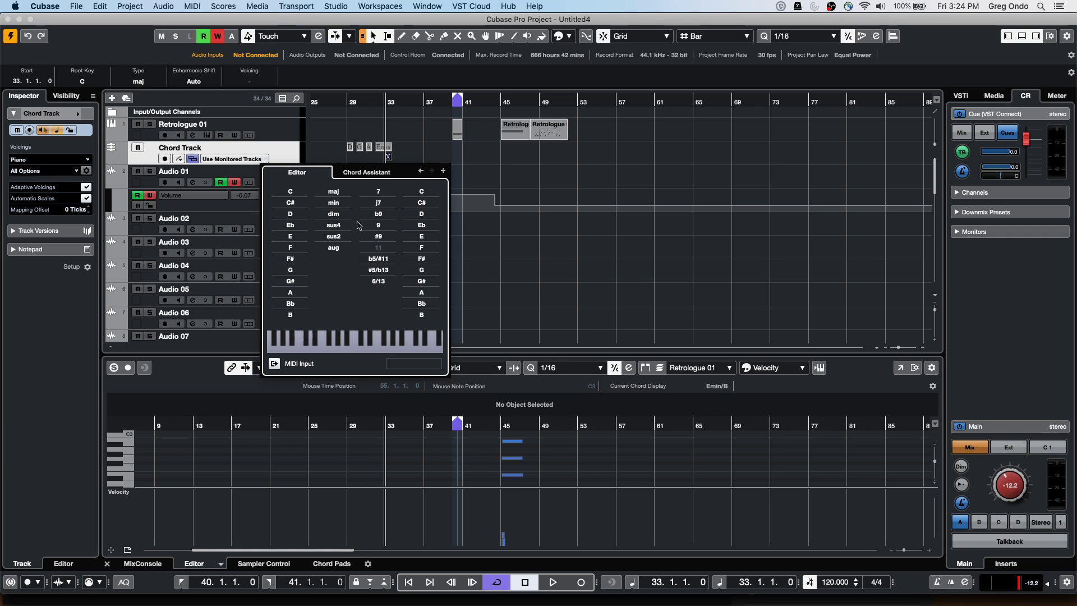
click(290, 314)
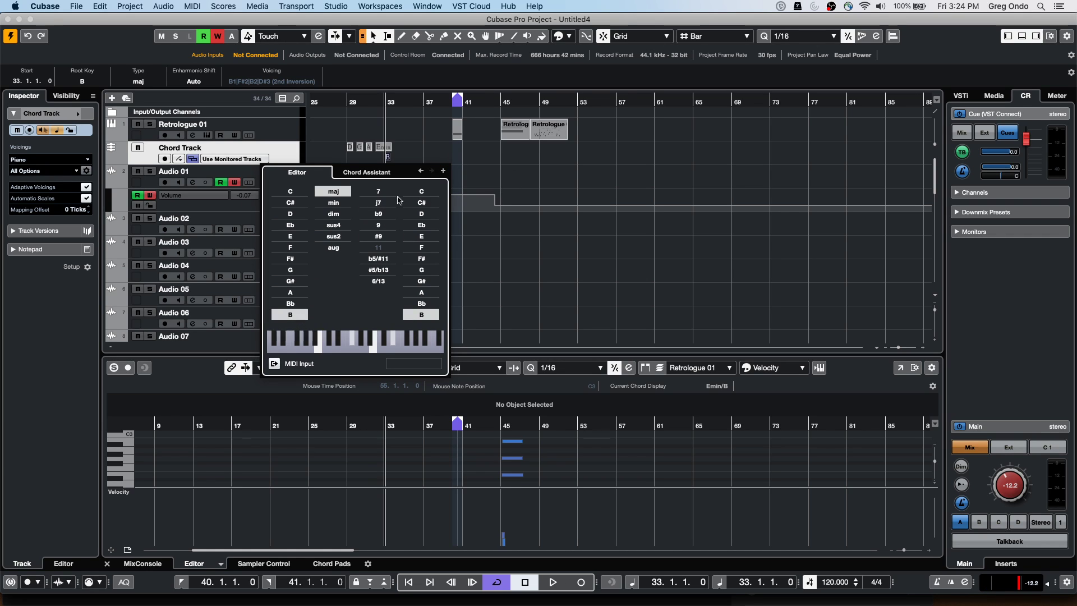
click(325, 205)
click(442, 171)
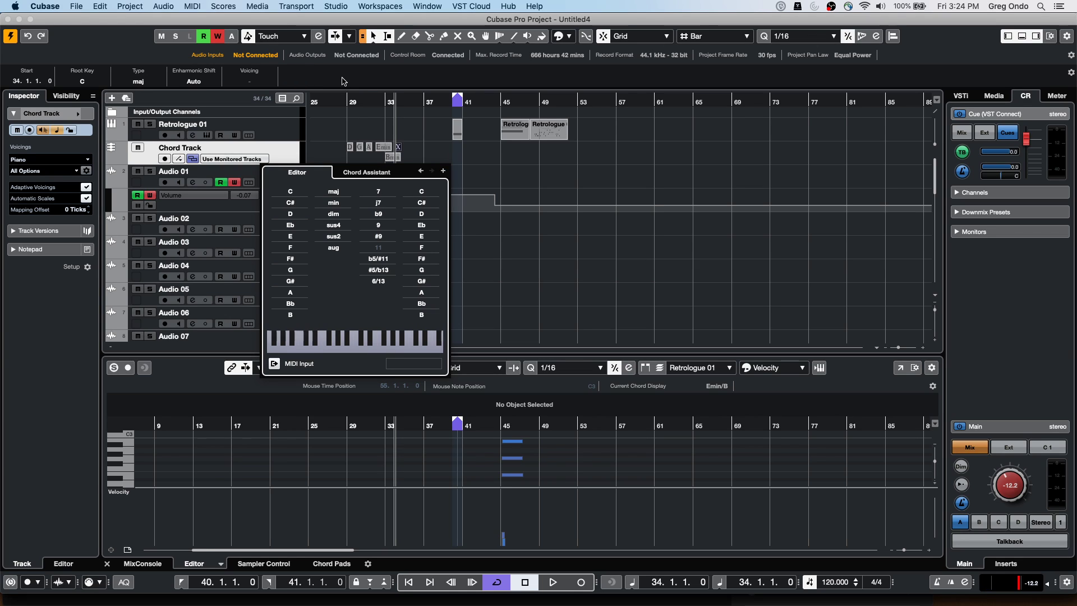
click(404, 105)
click(179, 159)
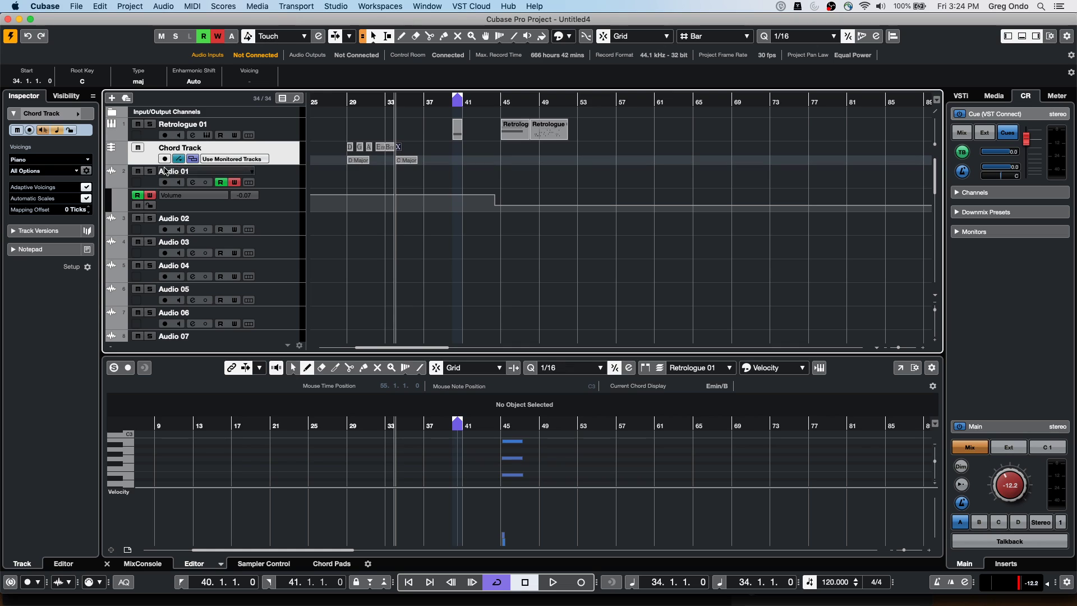
Drag the Chord Track taller and select its D Major scale event
drag(142, 163, 141, 197)
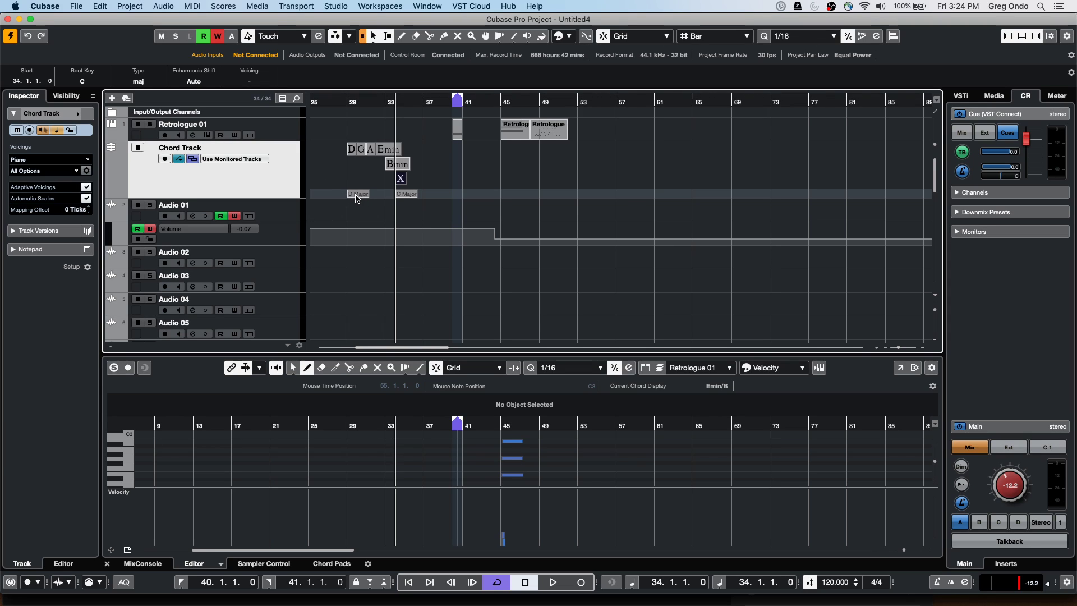
click(355, 196)
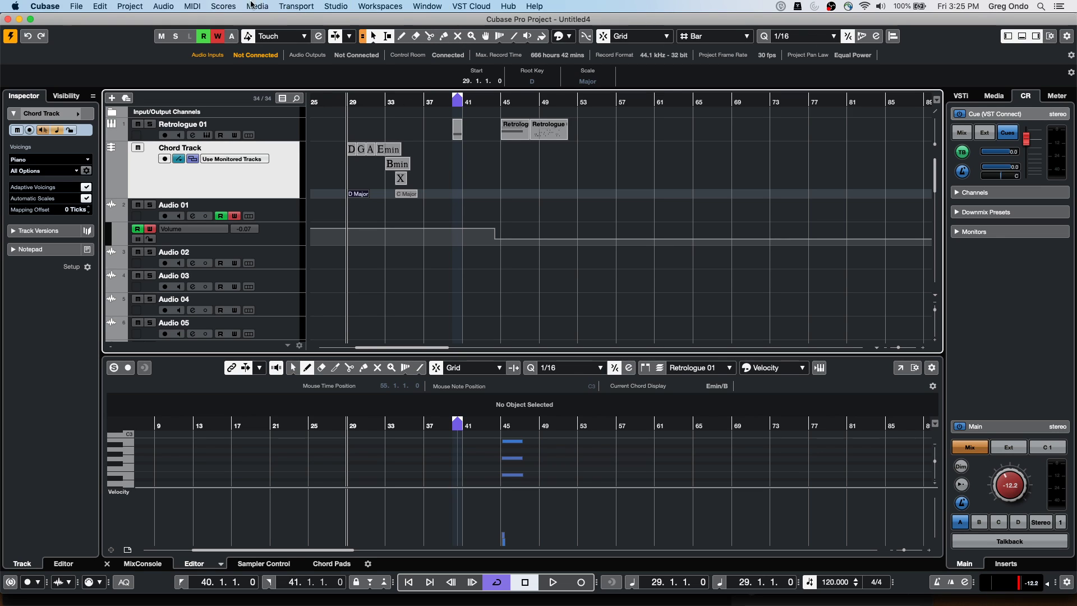
Switch to the 'be someone' project via Window, activate it, and pop The Grand's score out
click(230, 6)
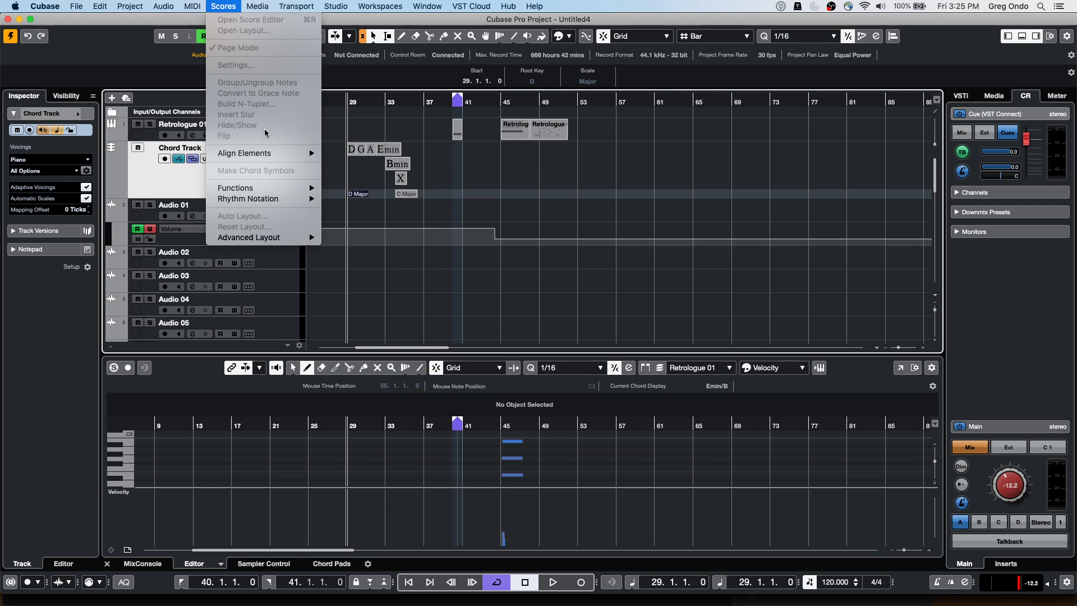
mouse_move(264, 239)
key(Escape)
click(432, 4)
mouse_move(464, 7)
mouse_move(429, 7)
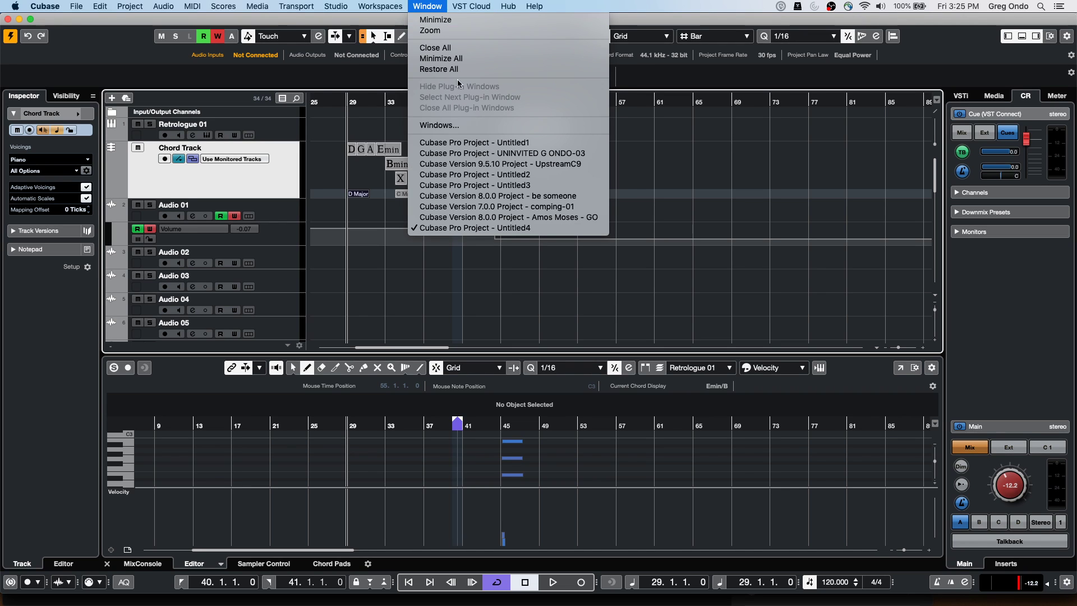
click(544, 196)
click(14, 35)
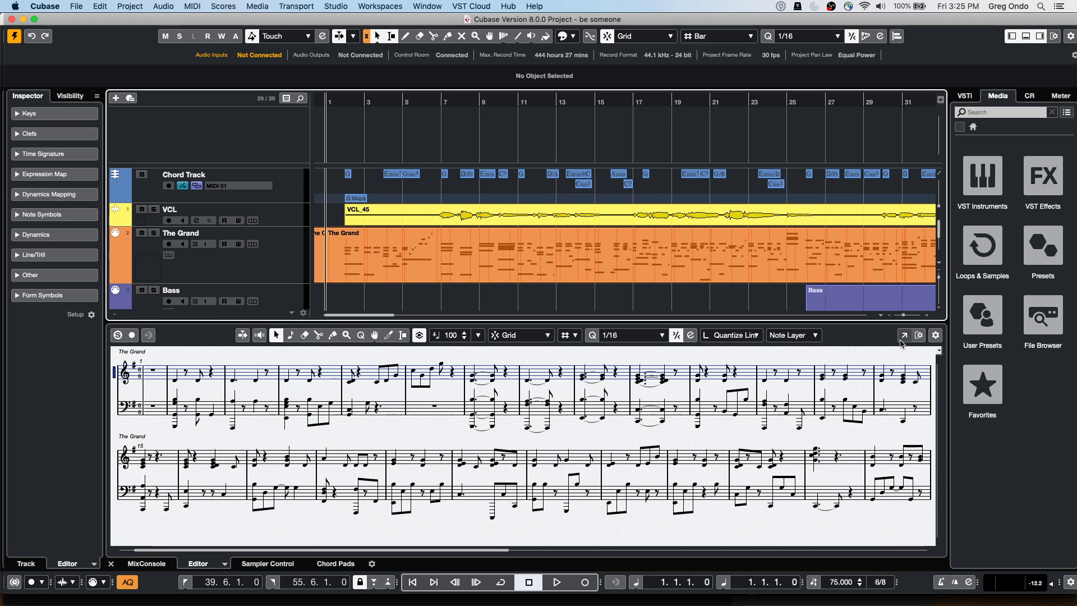
click(901, 337)
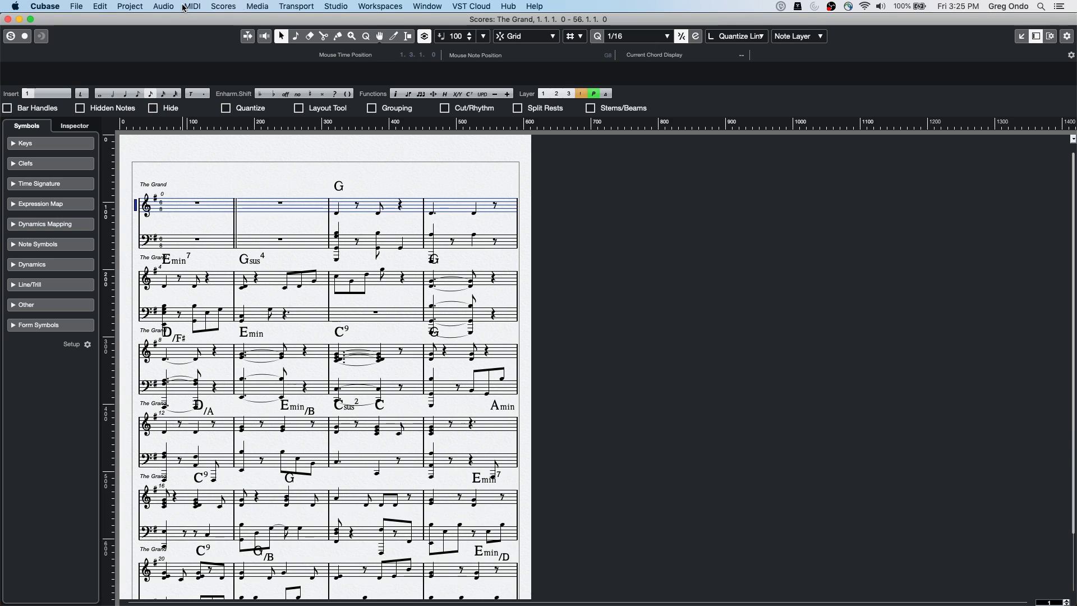
Open Score Settings for The Grand's staff, move the dialog aside, and view Layout then Staff
click(224, 6)
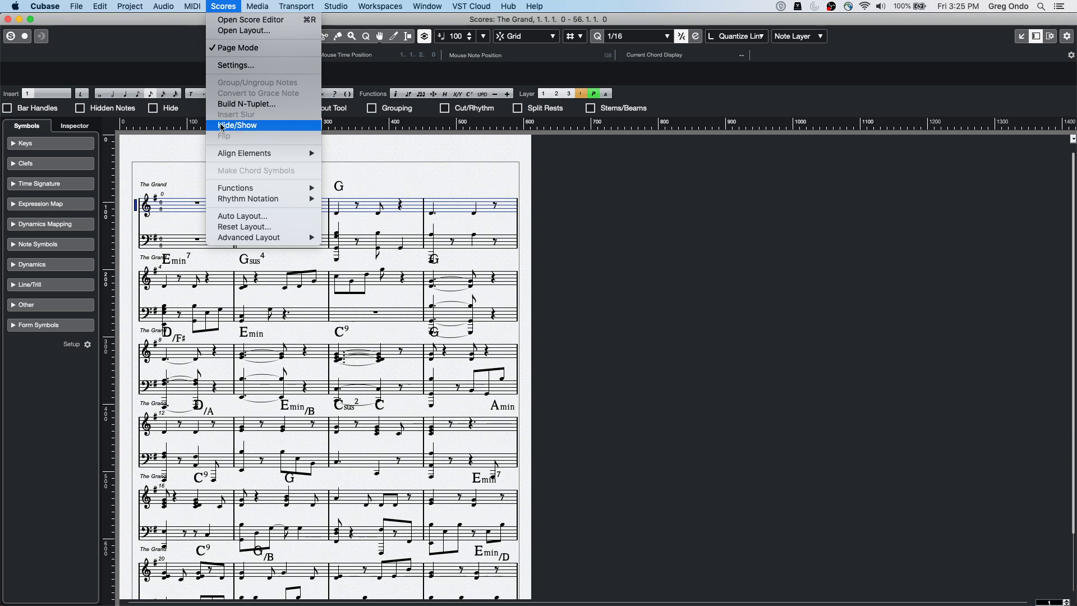
click(157, 195)
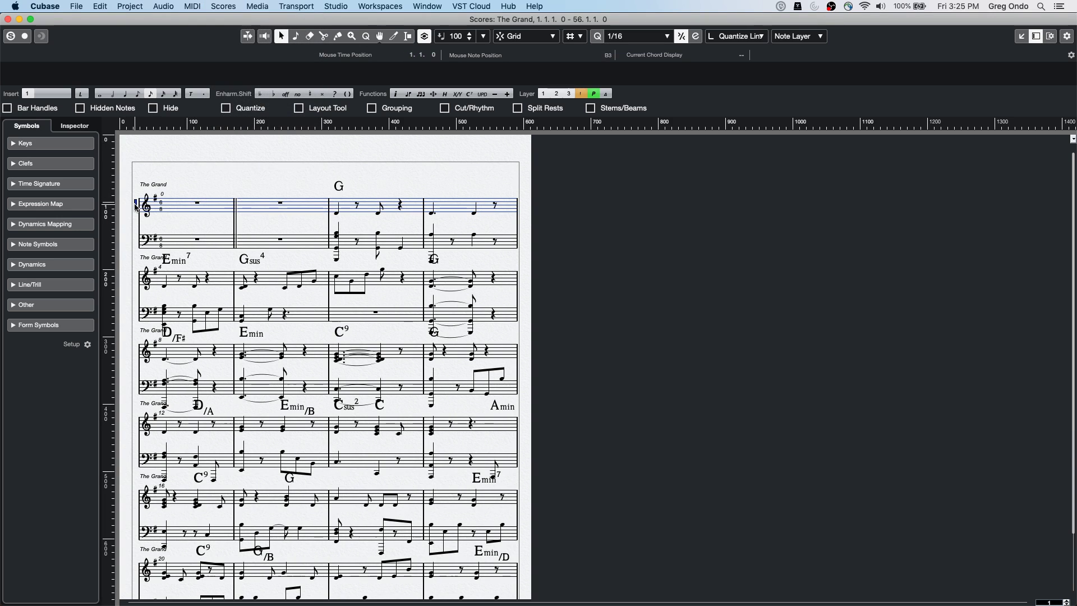
double_click(136, 209)
drag(108, 32, 262, 33)
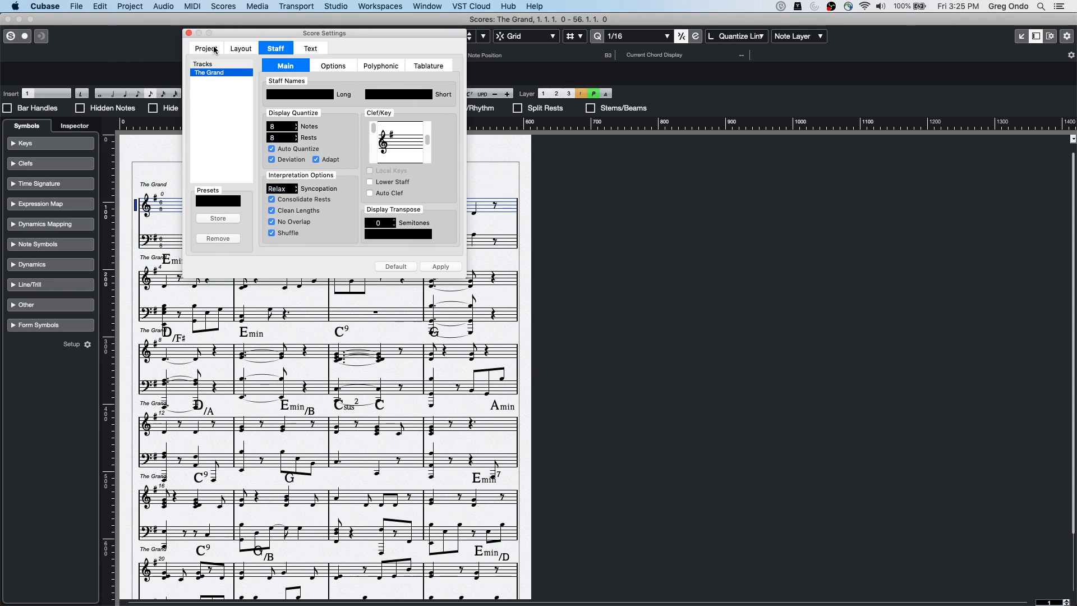
click(244, 49)
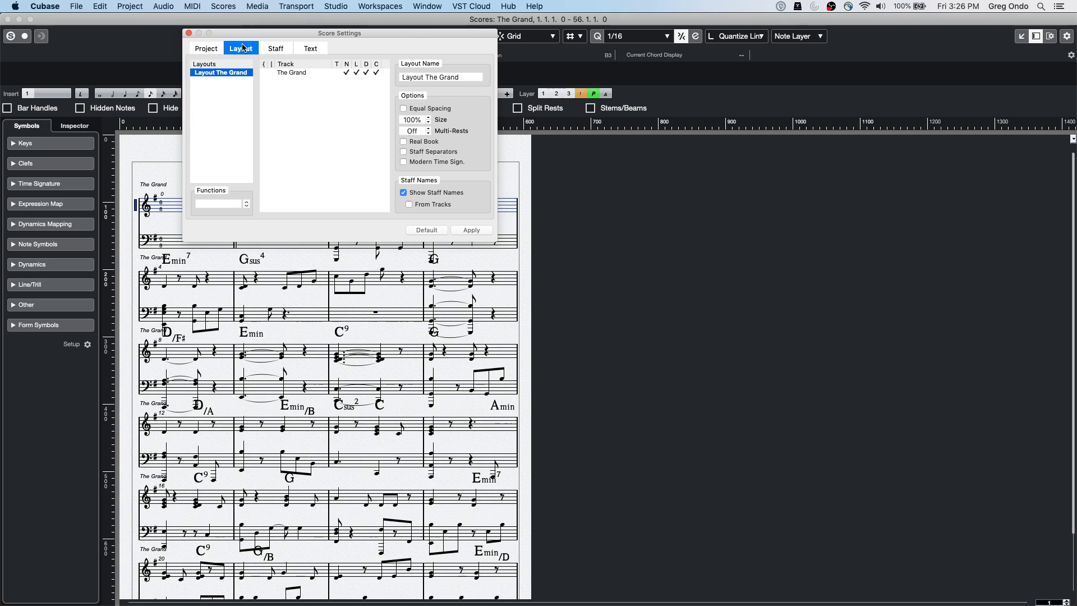
click(278, 49)
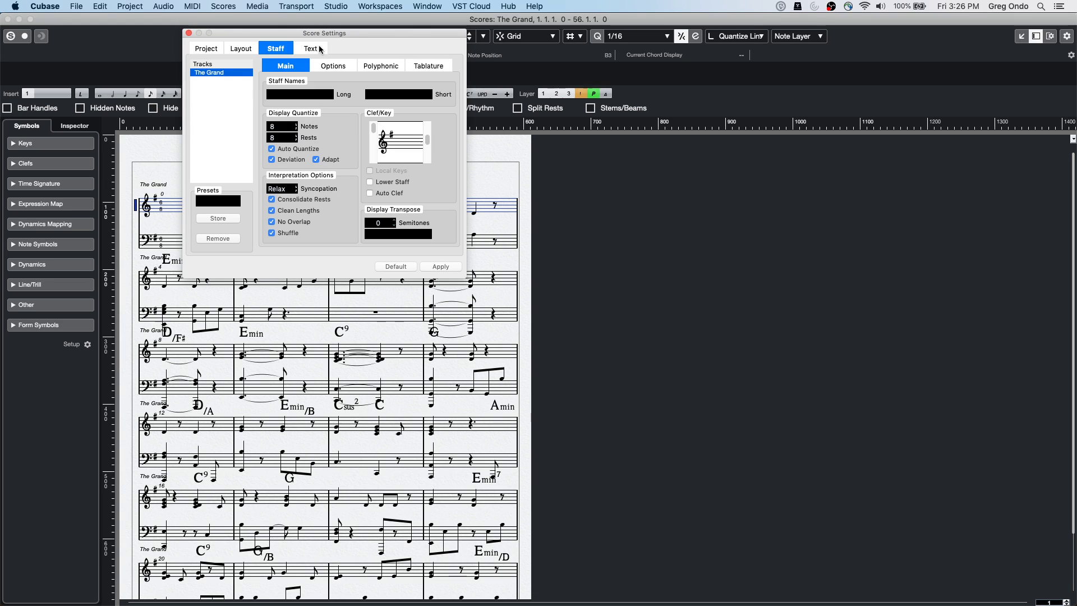
Show the project-wide Spacings page of Score Settings, including Multi-Rest Width 32 (27pt)
click(209, 51)
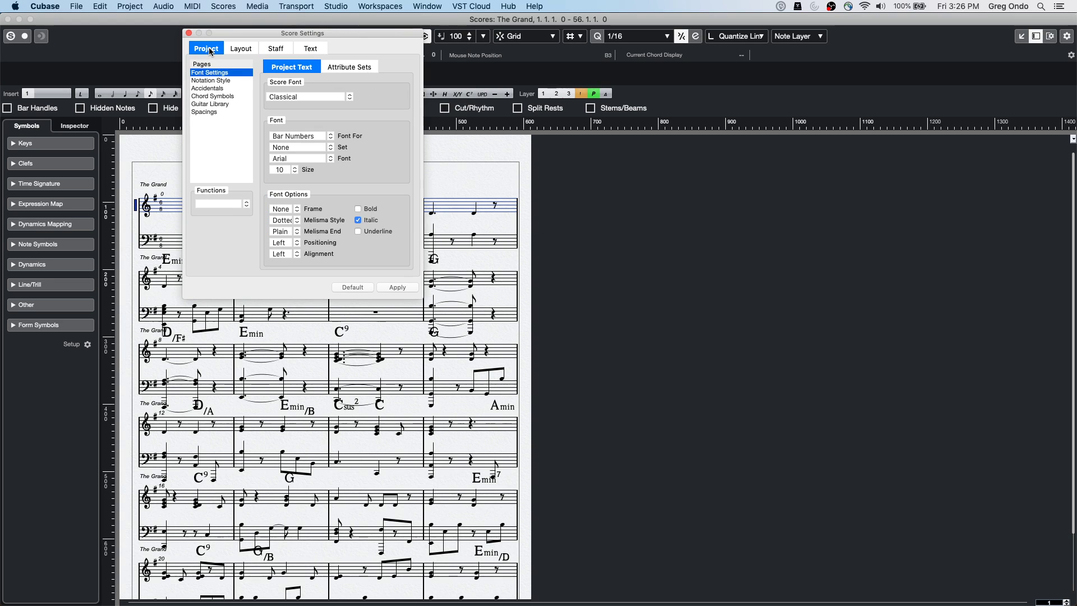
click(208, 80)
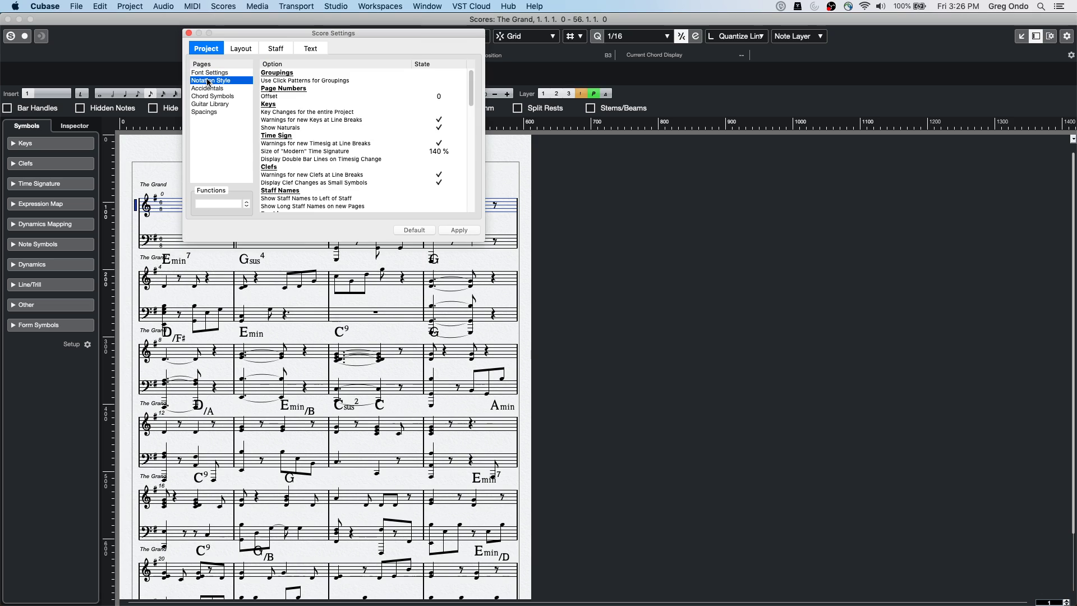
click(205, 112)
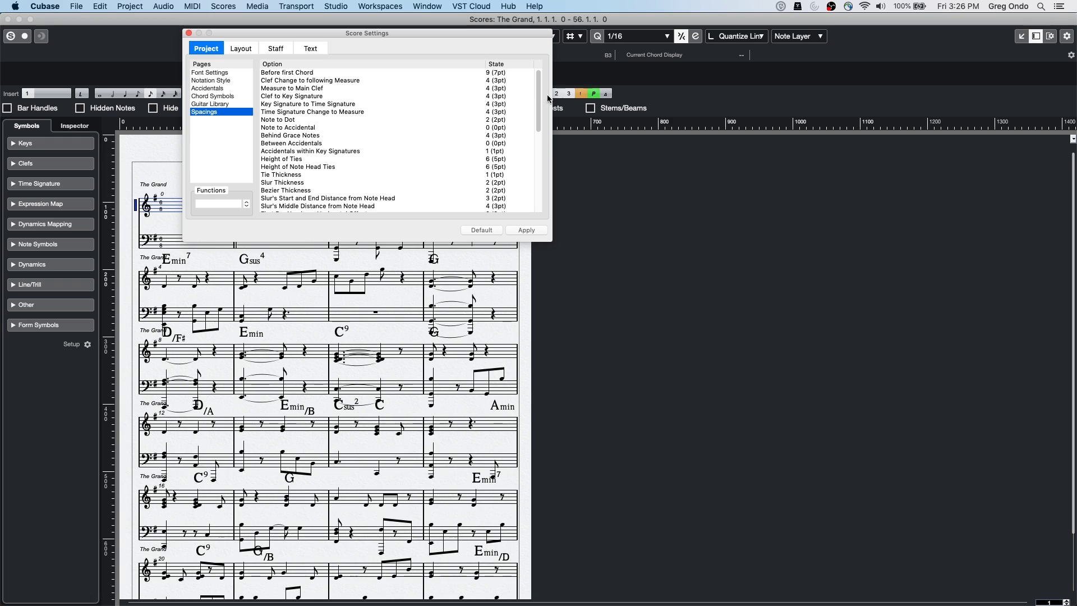
drag(540, 91, 545, 139)
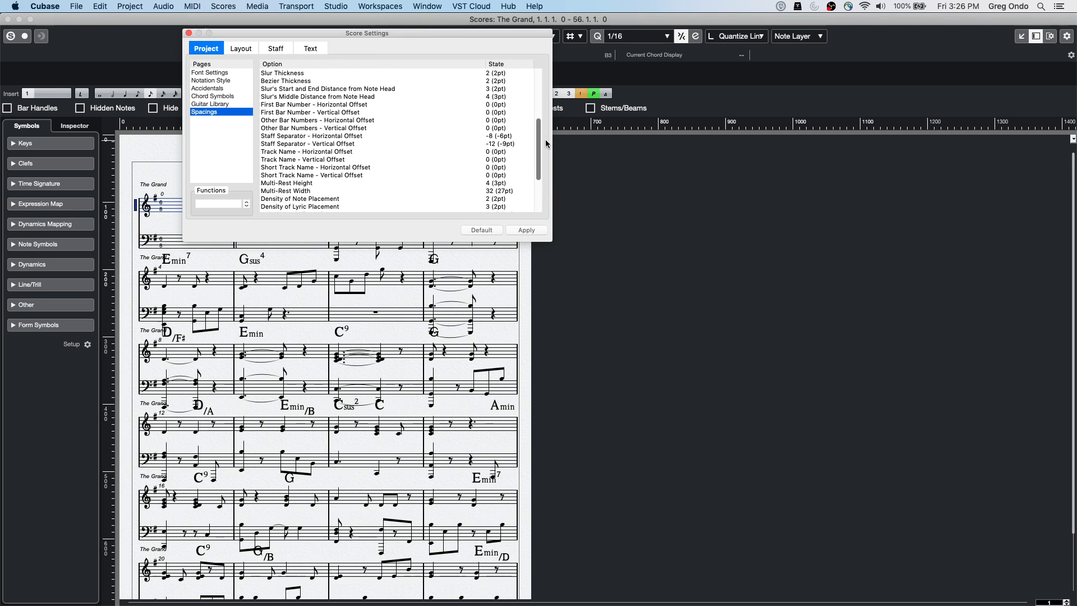
Scroll through the Notation Style options, then close Score Settings to return to The Grand's score
click(220, 81)
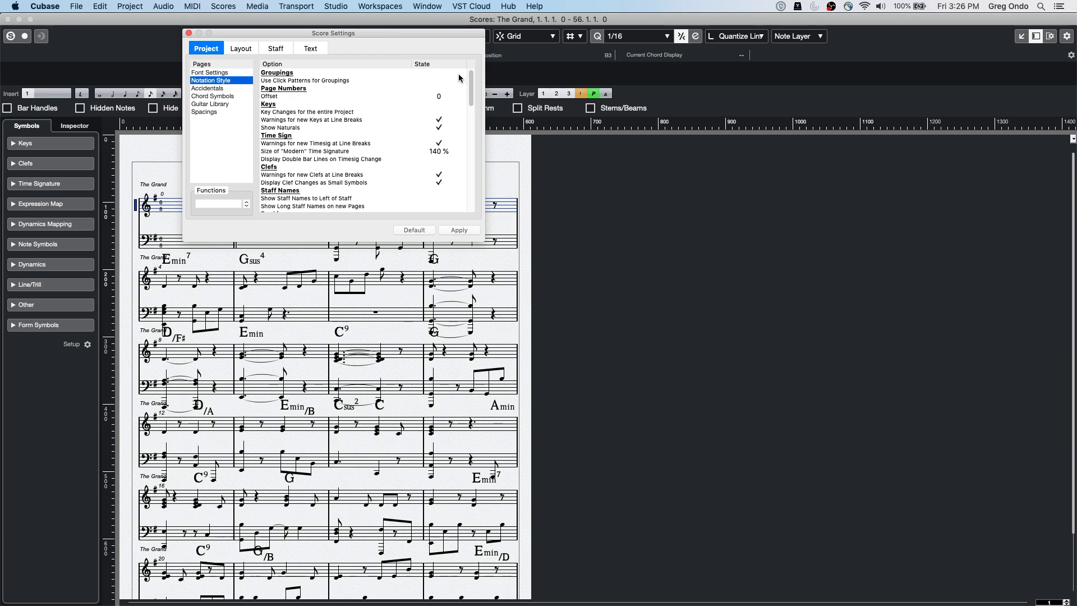
drag(470, 88, 464, 177)
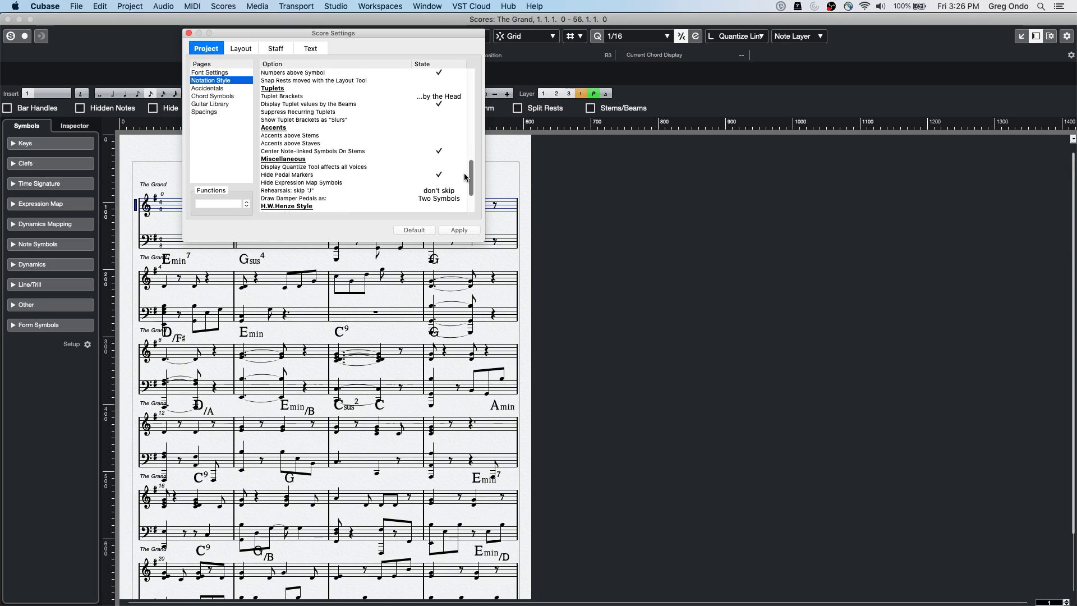
drag(465, 178, 461, 201)
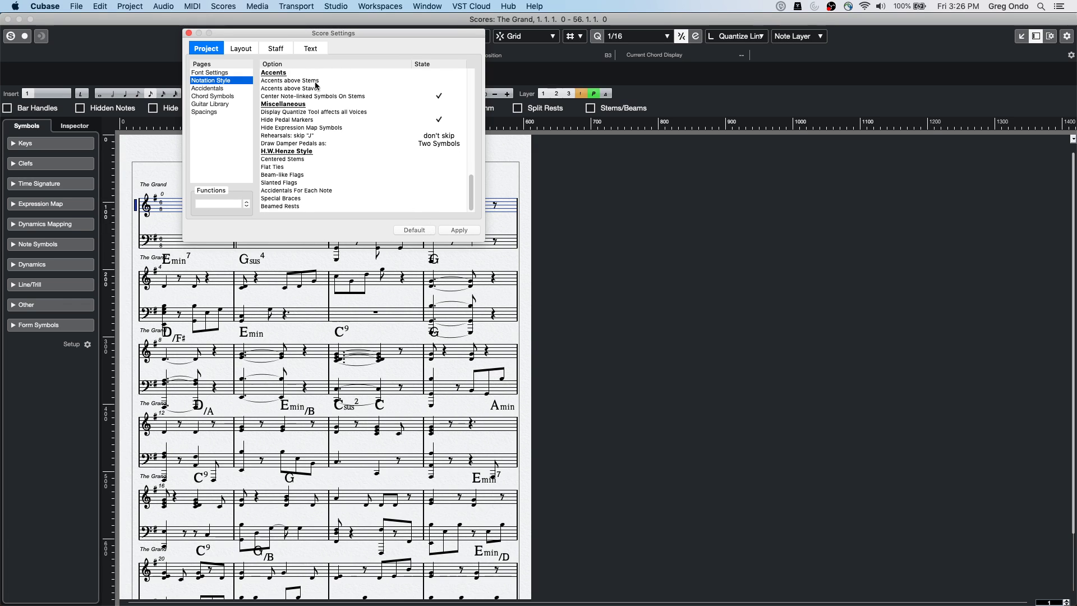
click(189, 34)
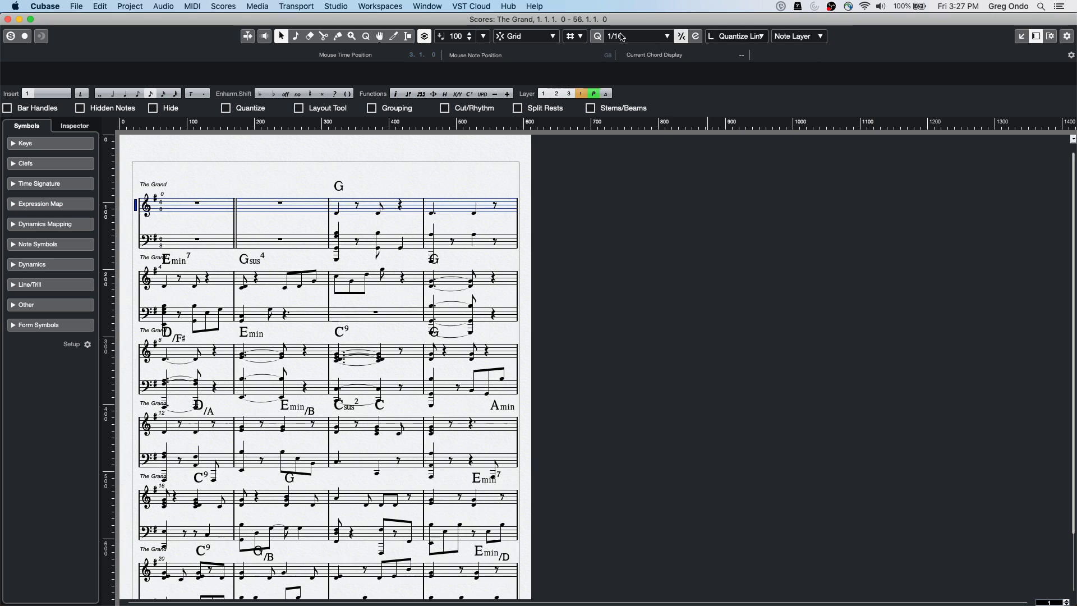
Close the score editor and create a new Empty project, Untitled5, in the chosen folder
click(7, 19)
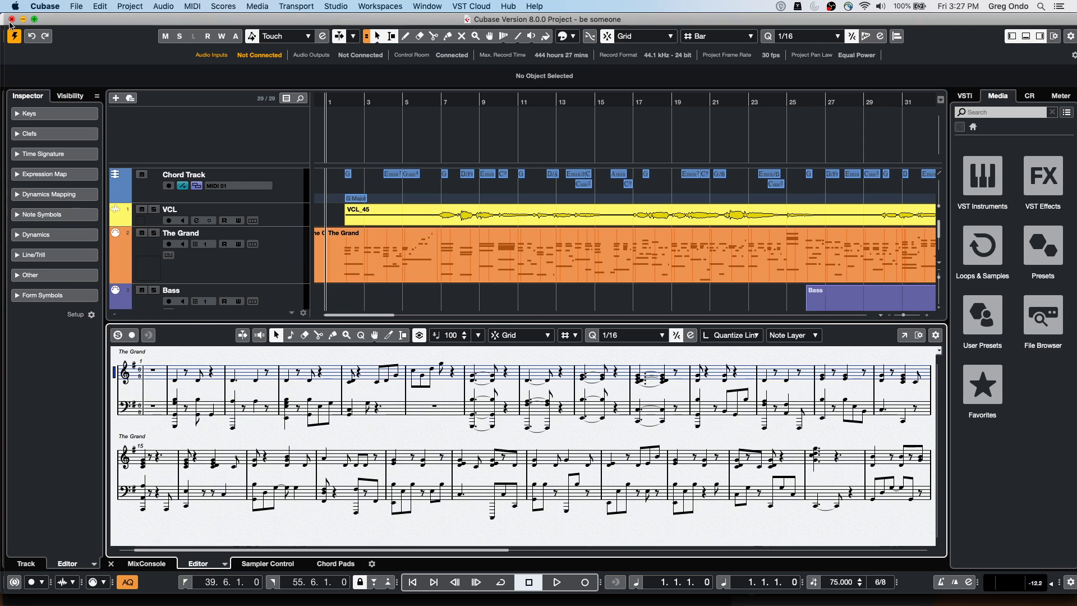
click(76, 6)
click(83, 22)
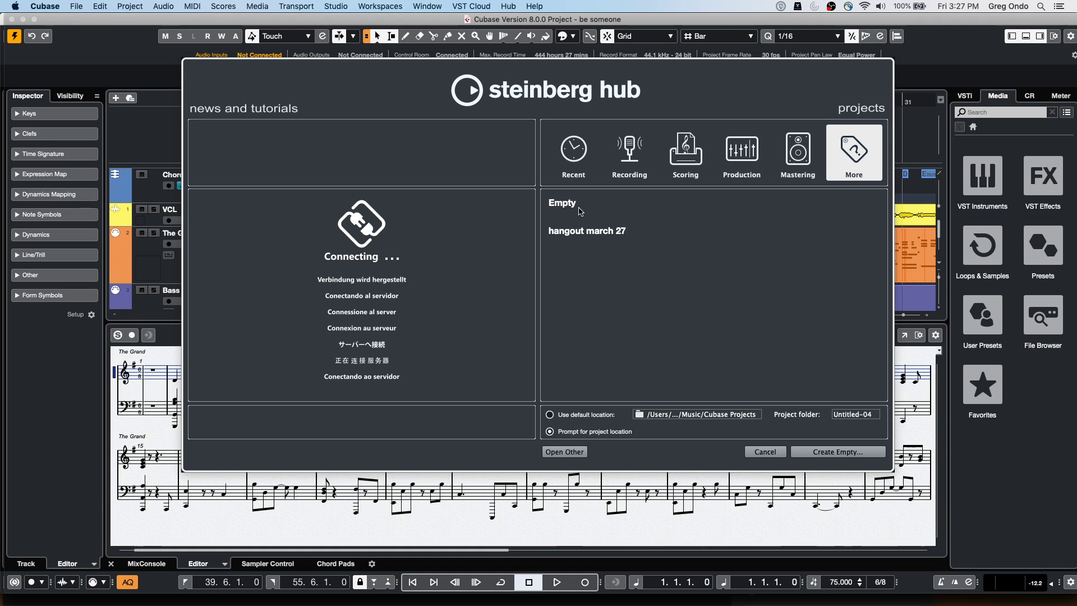
click(575, 204)
click(832, 450)
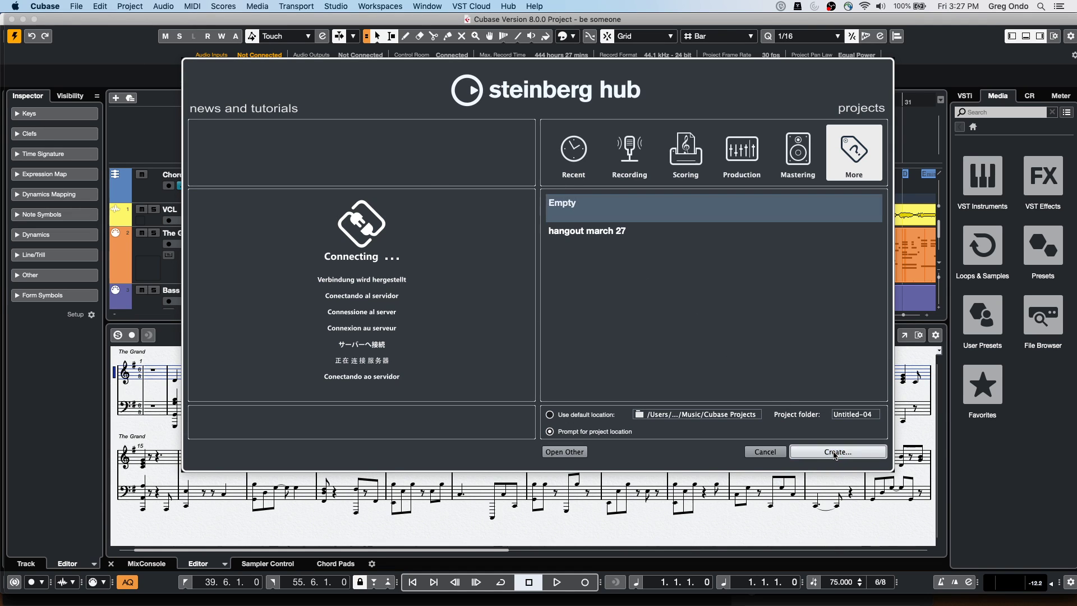
click(740, 339)
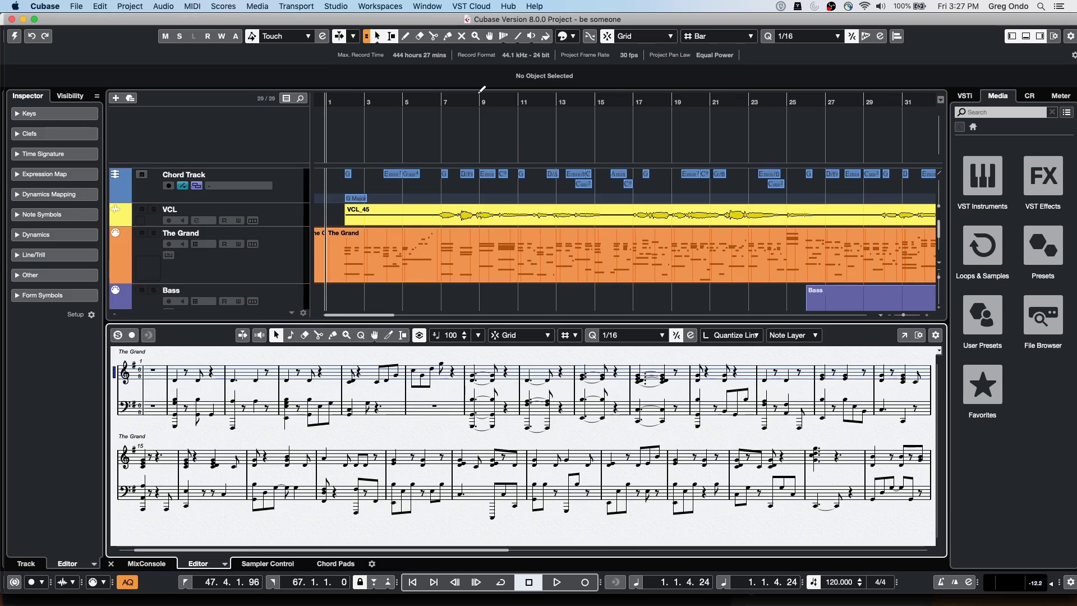
Add eight mono audio tracks, Audio 01 to Audio 08
right_click(203, 155)
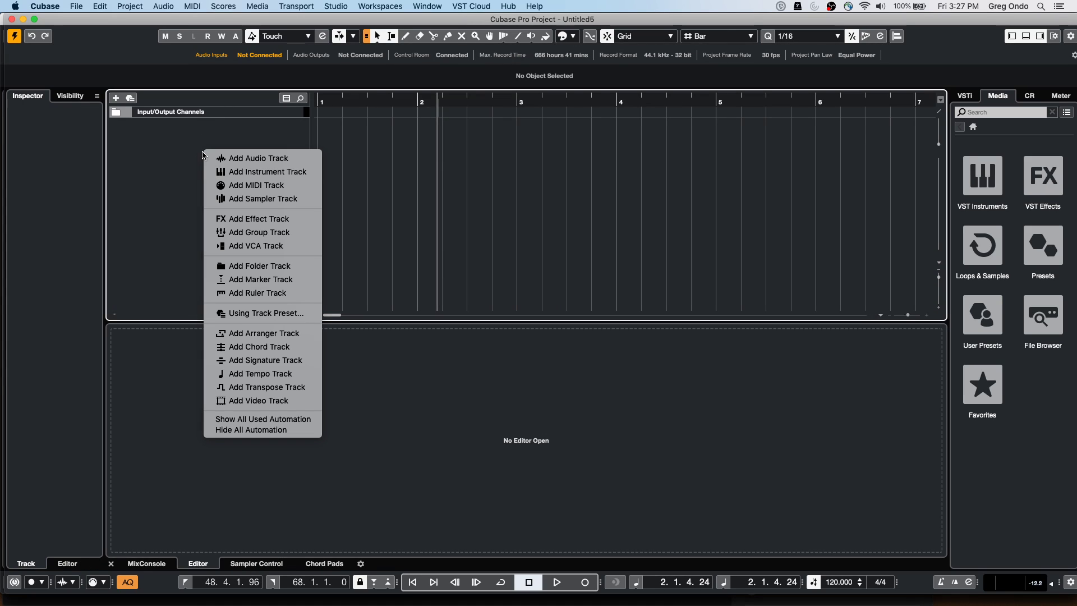
click(268, 158)
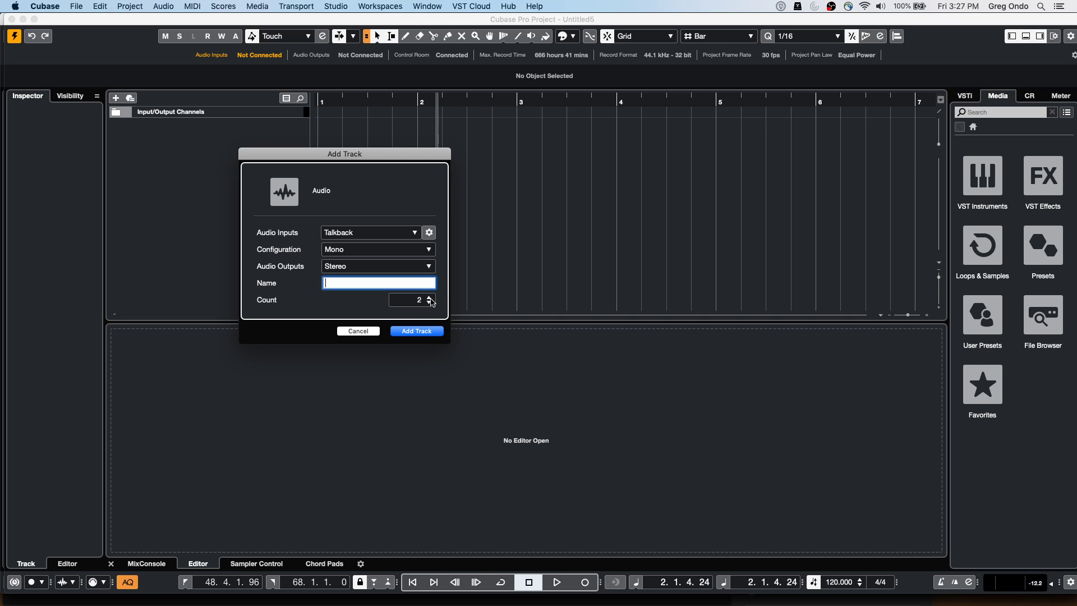
click(422, 331)
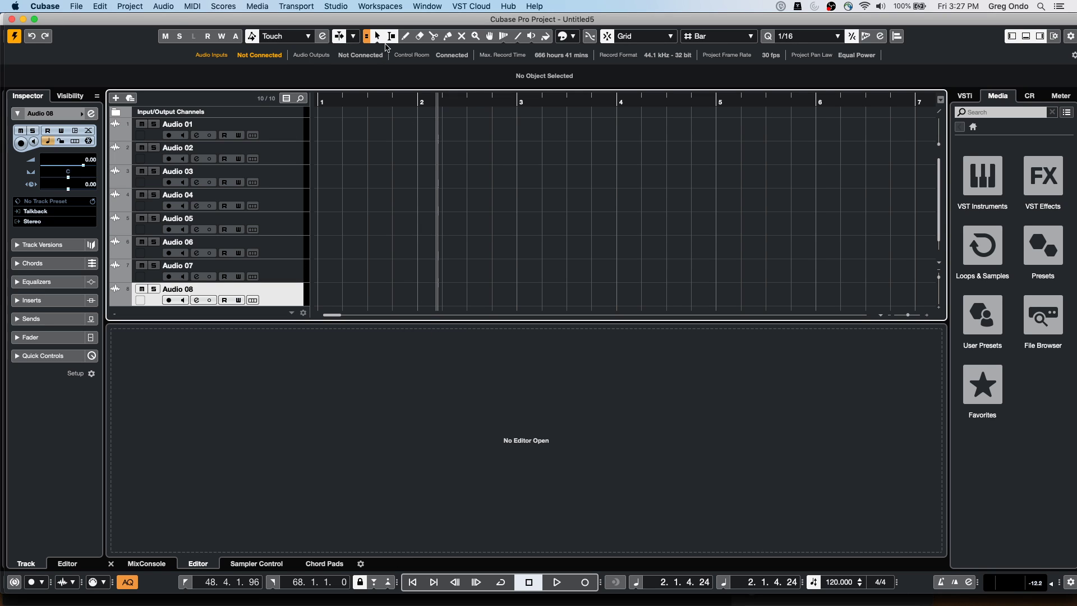
Move all eight selected audio tracks into a new Folder track
shift+click(292, 123)
right_click(291, 127)
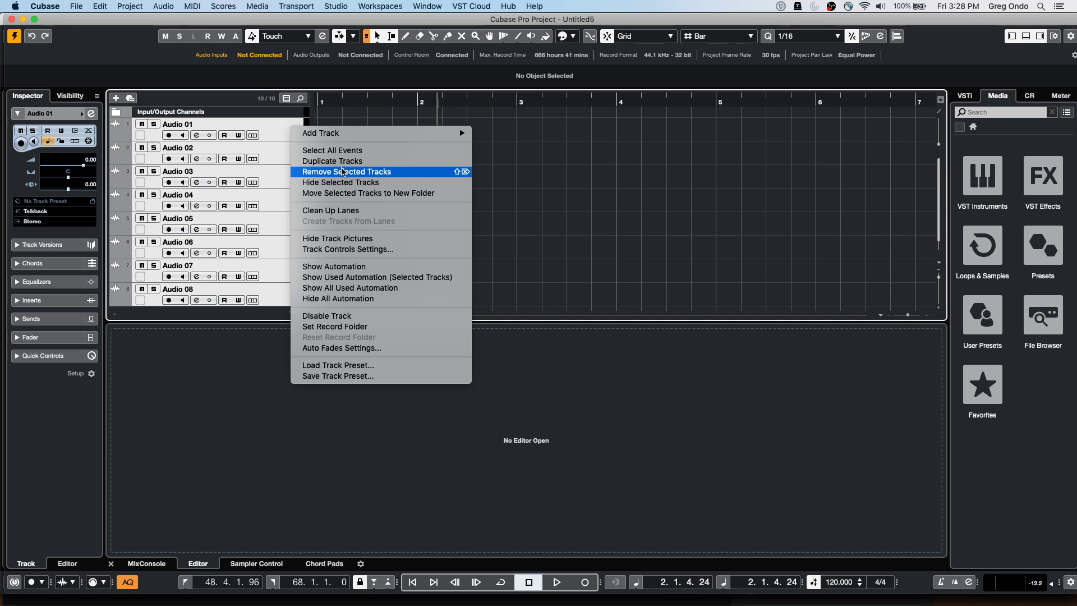
click(345, 193)
Record-arm the folder and its tracks, return to the project start, and engage Record
click(175, 135)
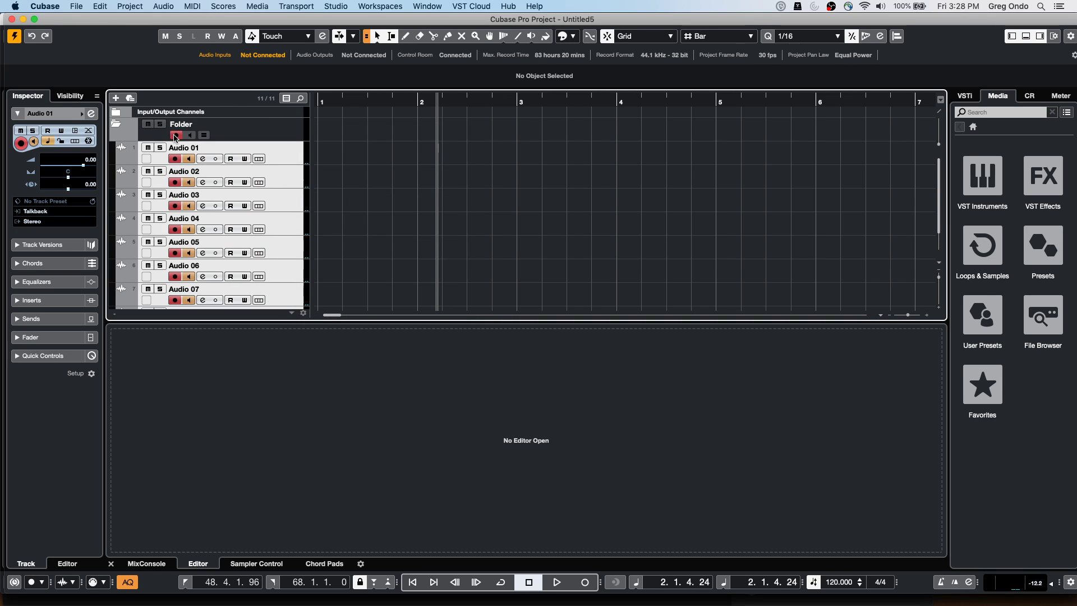
drag(353, 98, 247, 97)
key(Home)
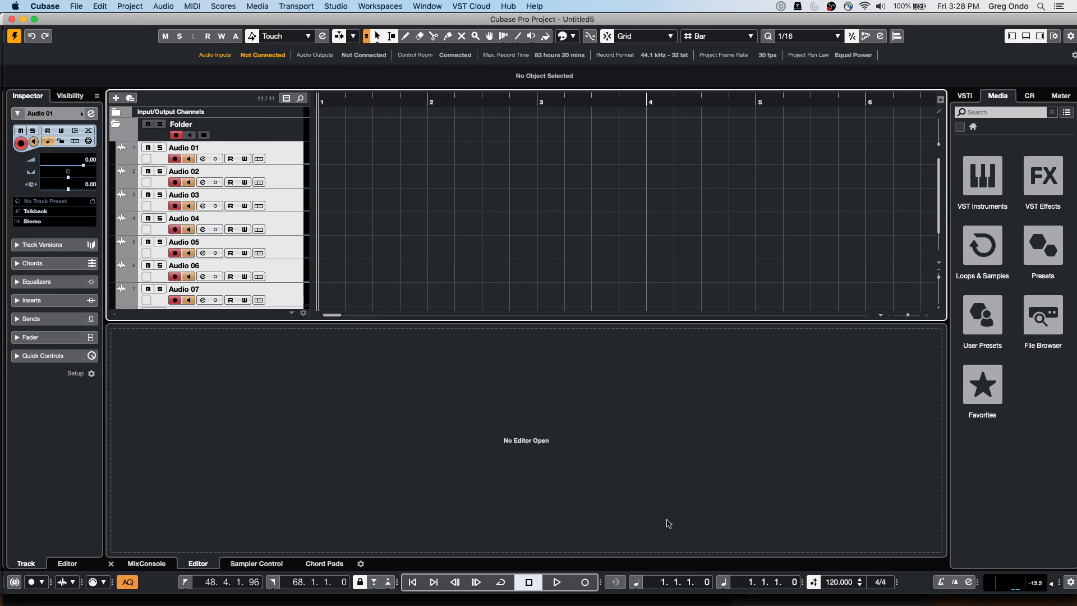
click(585, 582)
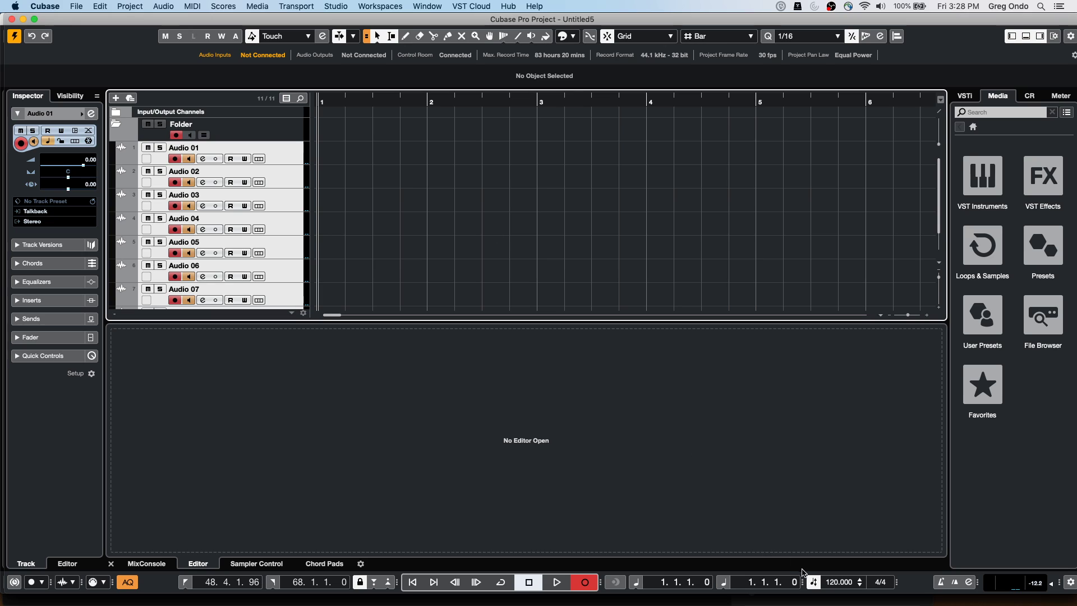
Record a roughly three-bar take from bar 1 onto all eight folder tracks
click(813, 582)
click(343, 145)
click(278, 125)
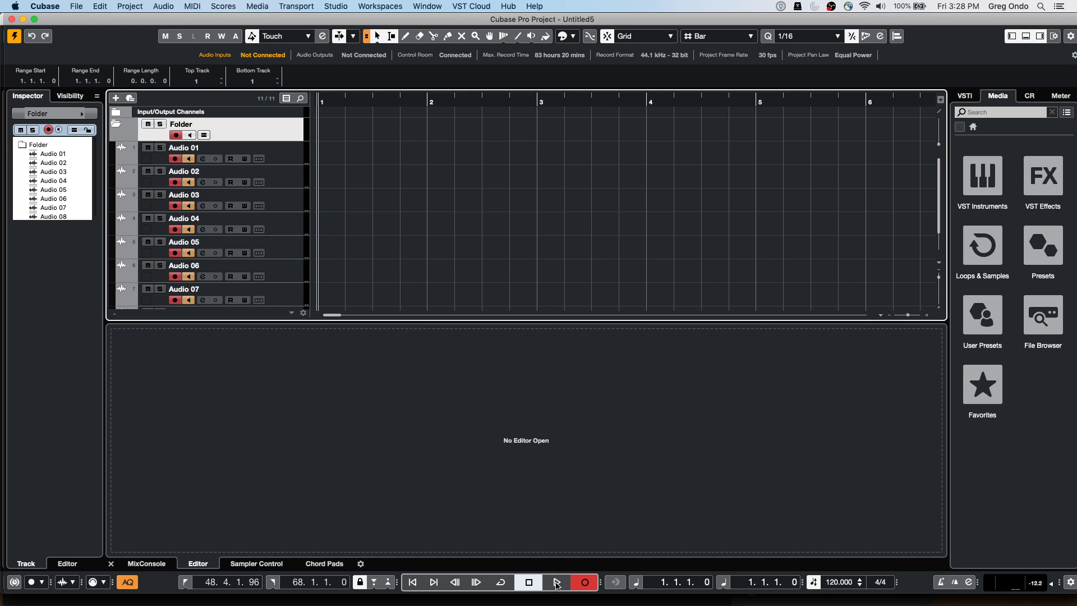
key(KP_Multiply)
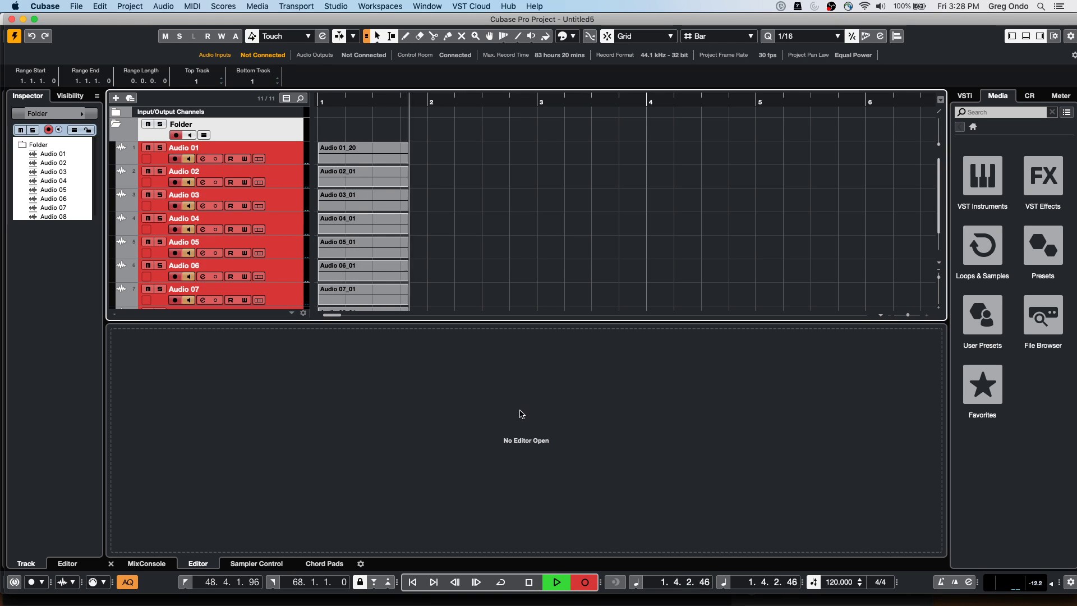
click(532, 586)
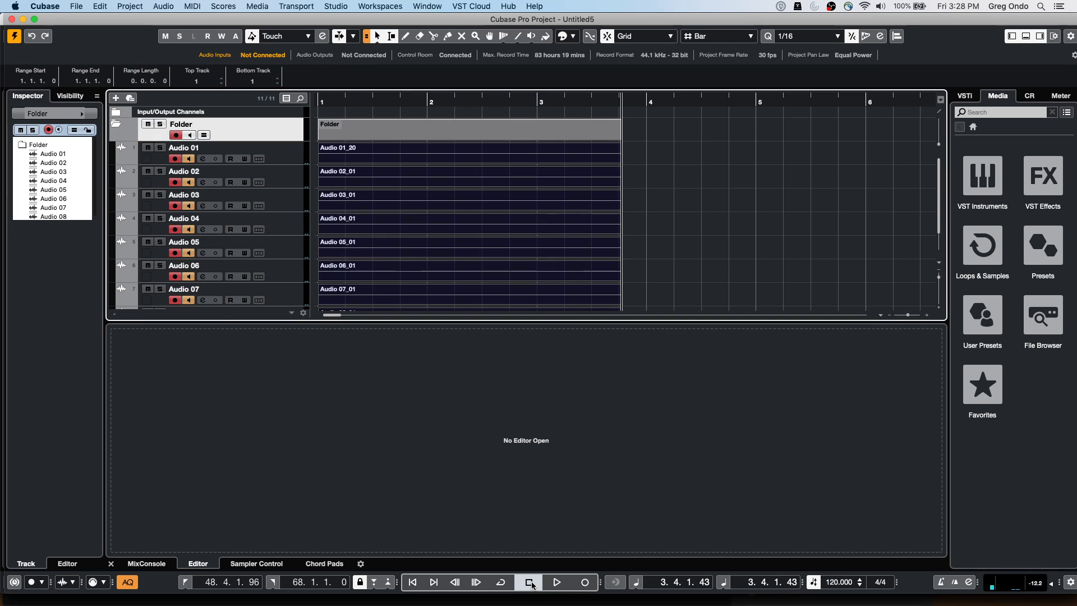
click(222, 6)
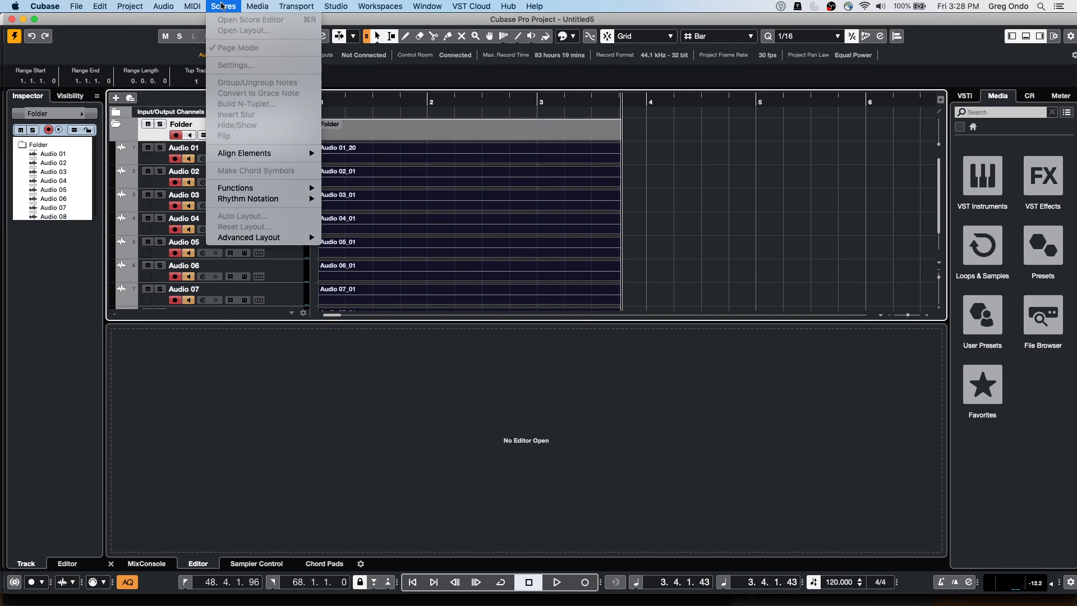
mouse_move(126, 7)
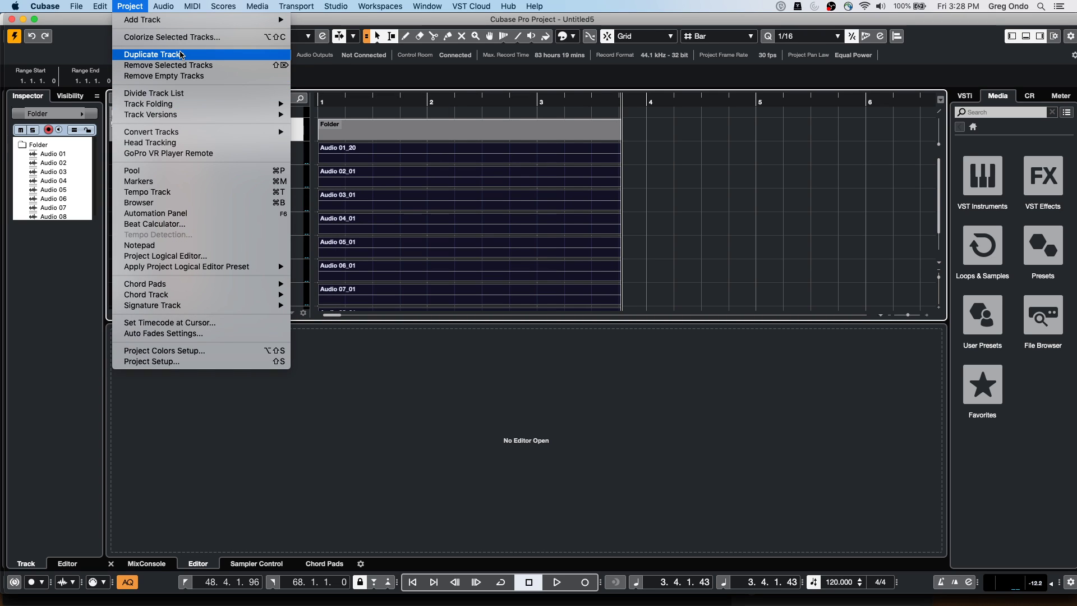
Select the audio tracks Audio 01 through Audio 08
mouse_move(181, 116)
click(697, 196)
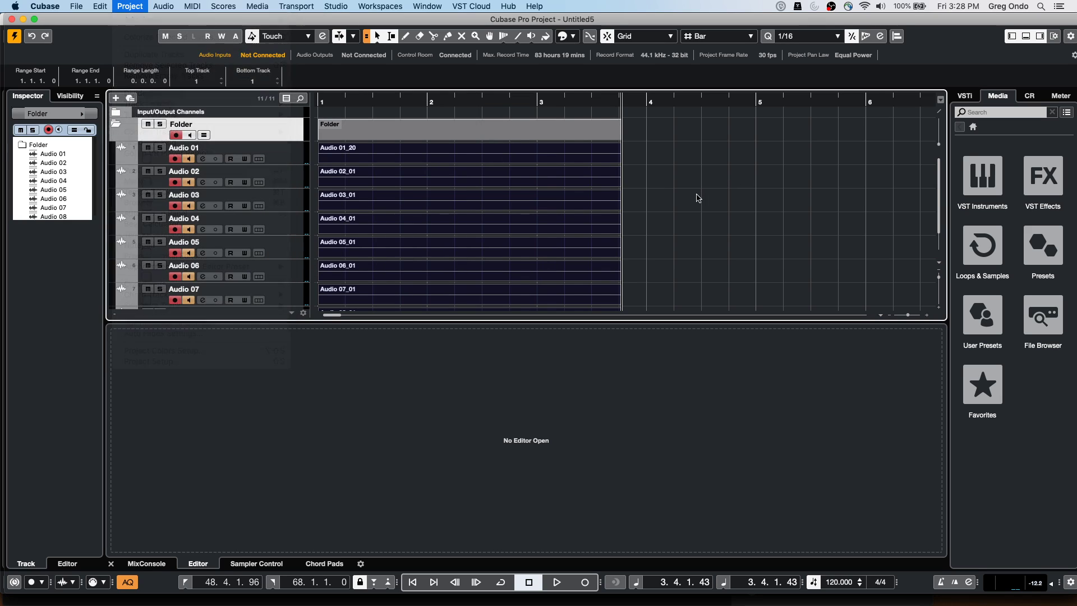
click(280, 161)
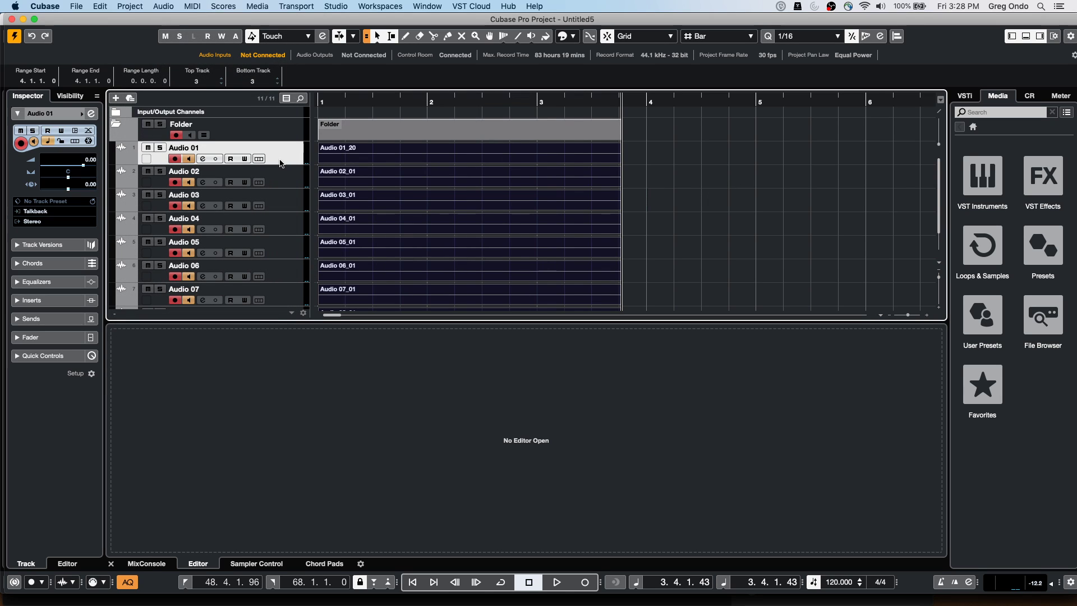
scroll(289, 275, down, 2)
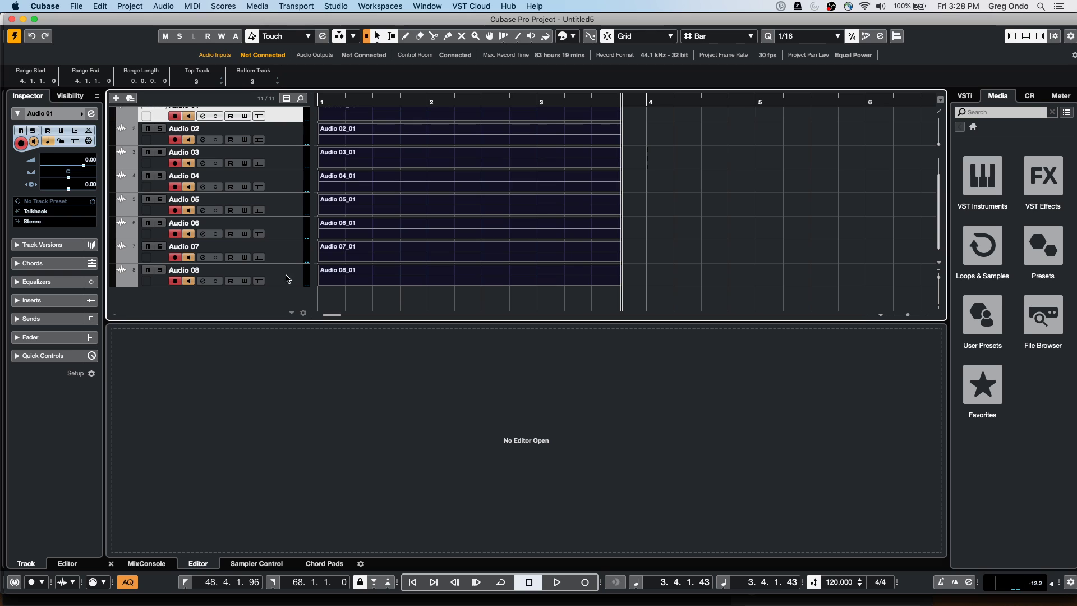
shift+click(281, 282)
scroll(273, 210, up, 2)
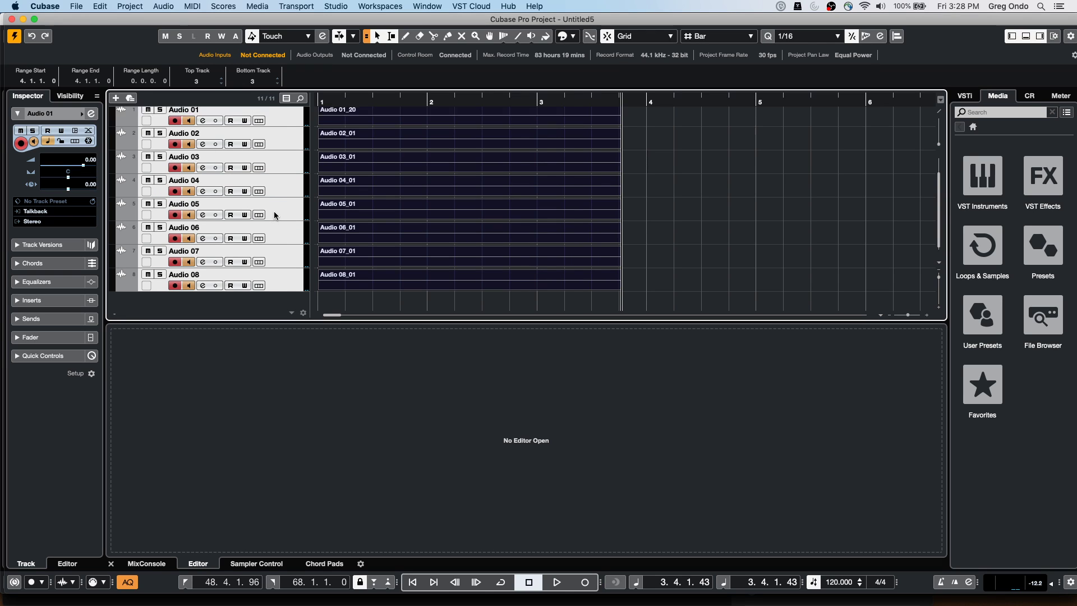
Duplicate the current version on every selected track, creating 'Copy of v1'
click(134, 7)
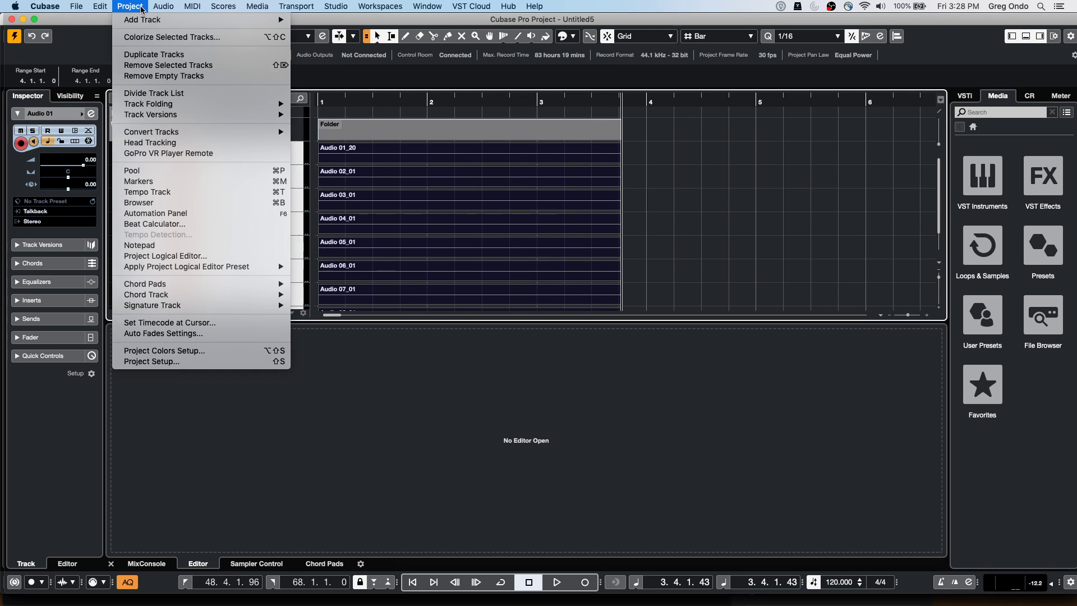
mouse_move(171, 116)
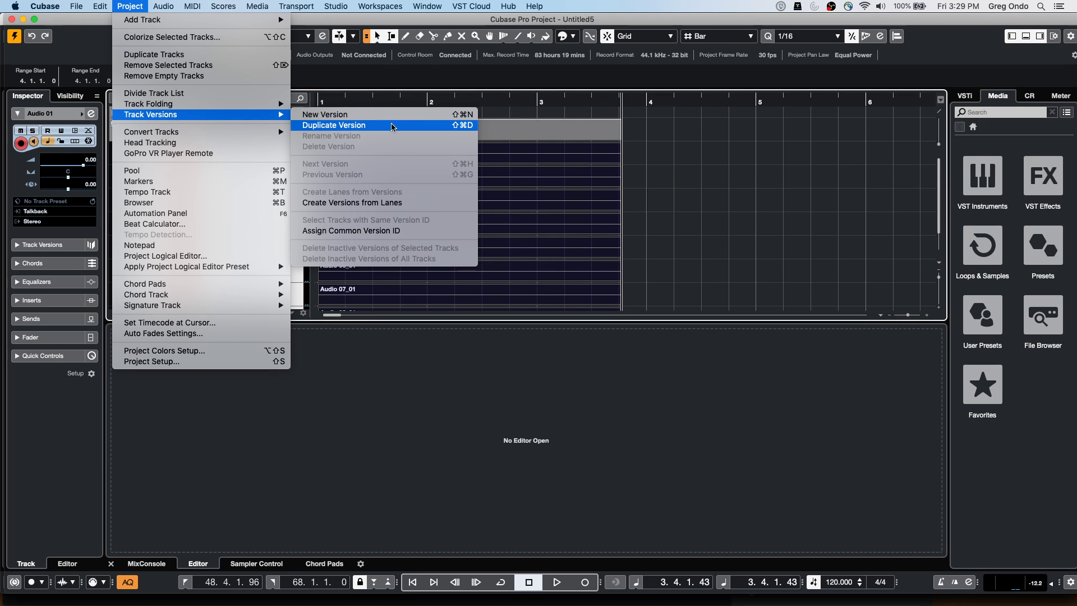
click(391, 126)
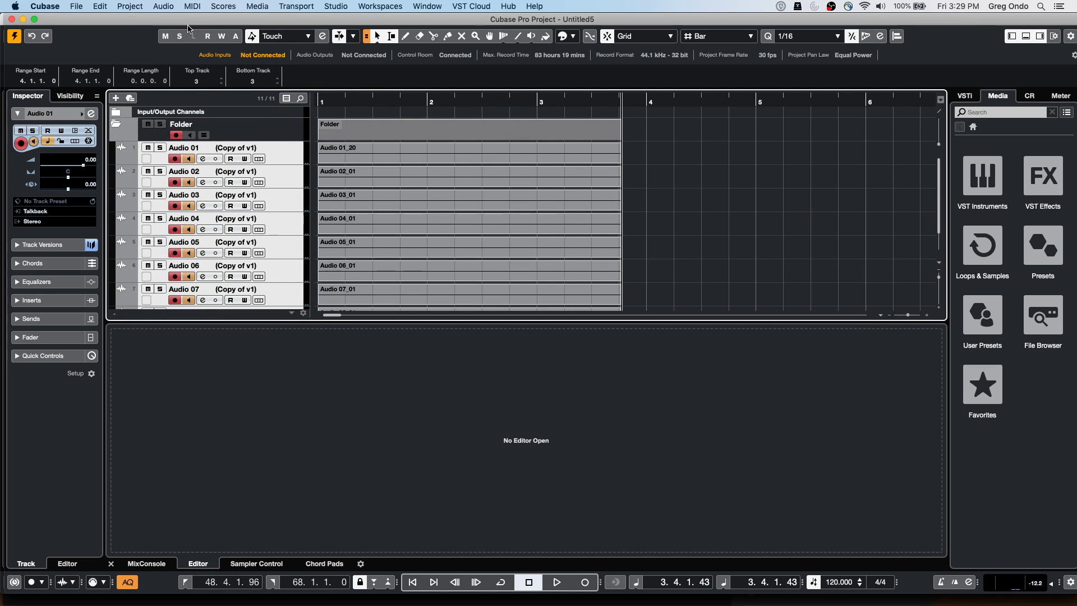
Return to bar 1 and create a new empty track version on all tracks
click(349, 100)
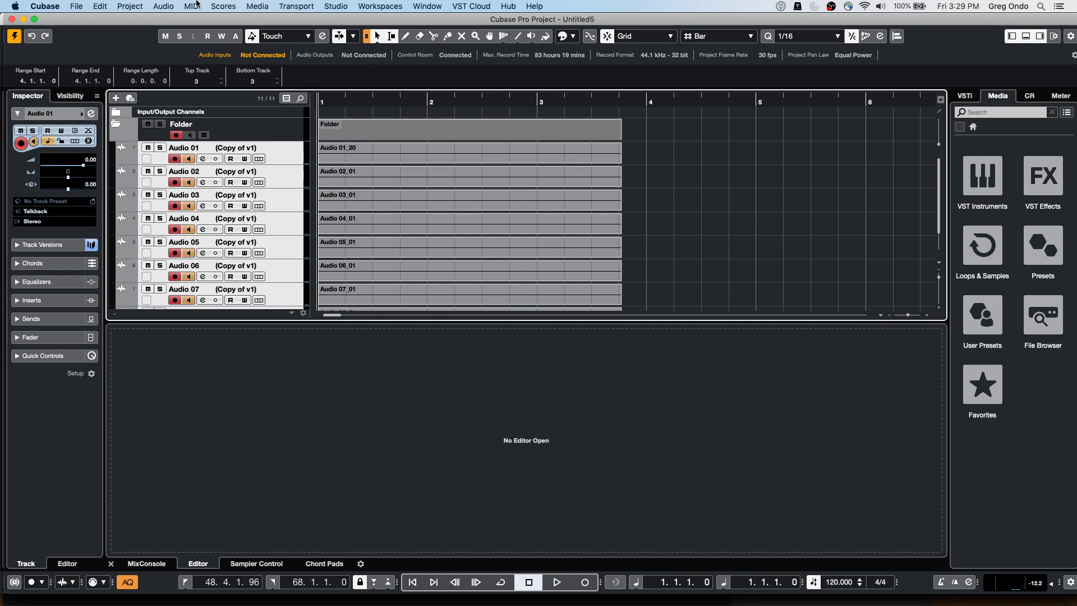
click(135, 5)
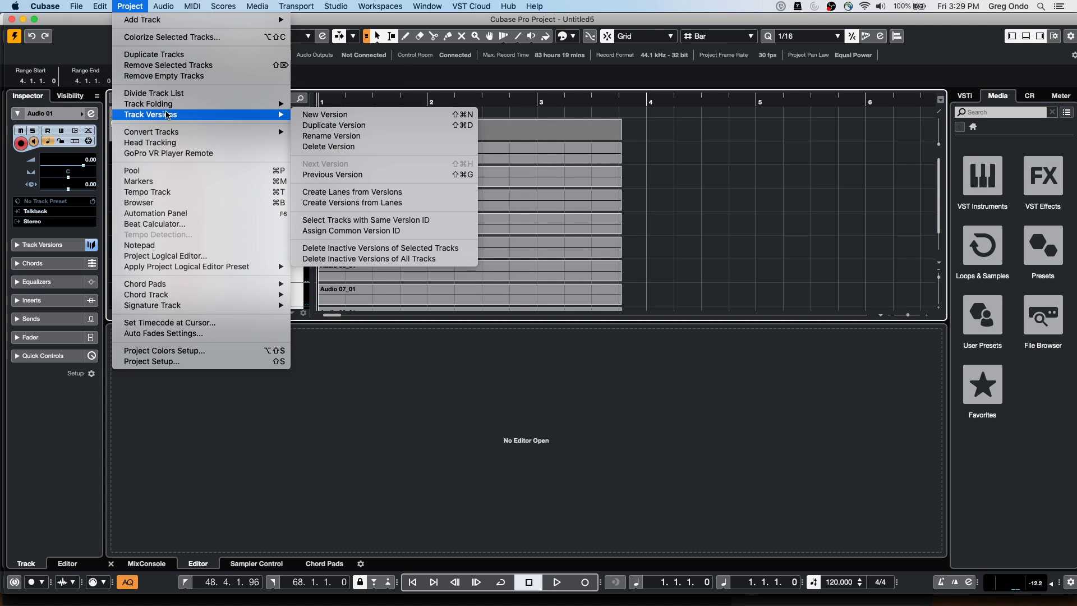
click(333, 122)
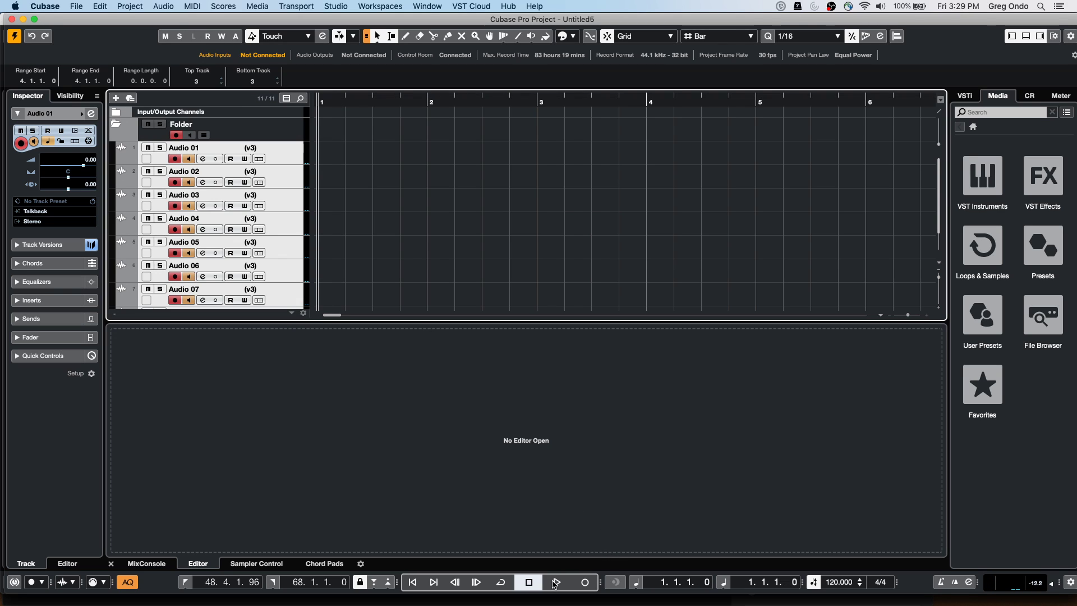
Record a new take (Audio 01_21, Audio 02_02 onward) onto the v3 versions
click(584, 583)
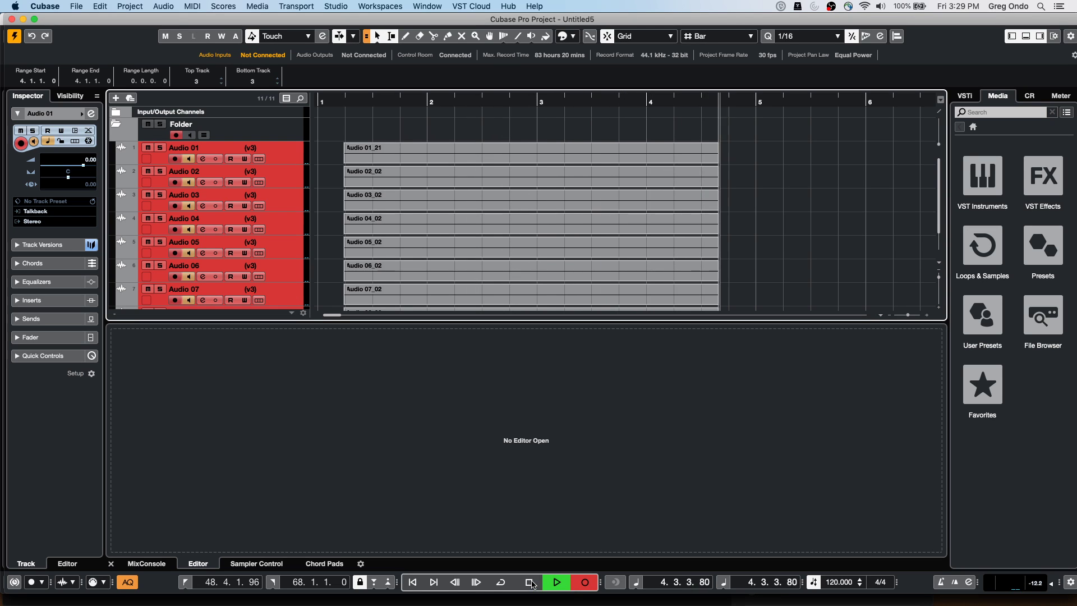
click(530, 582)
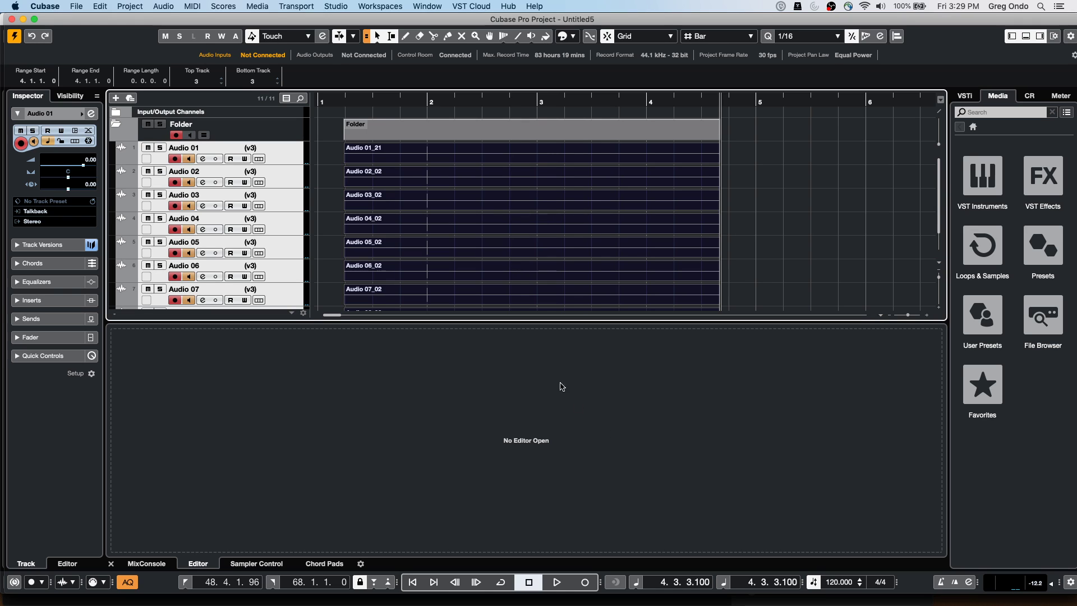
click(195, 7)
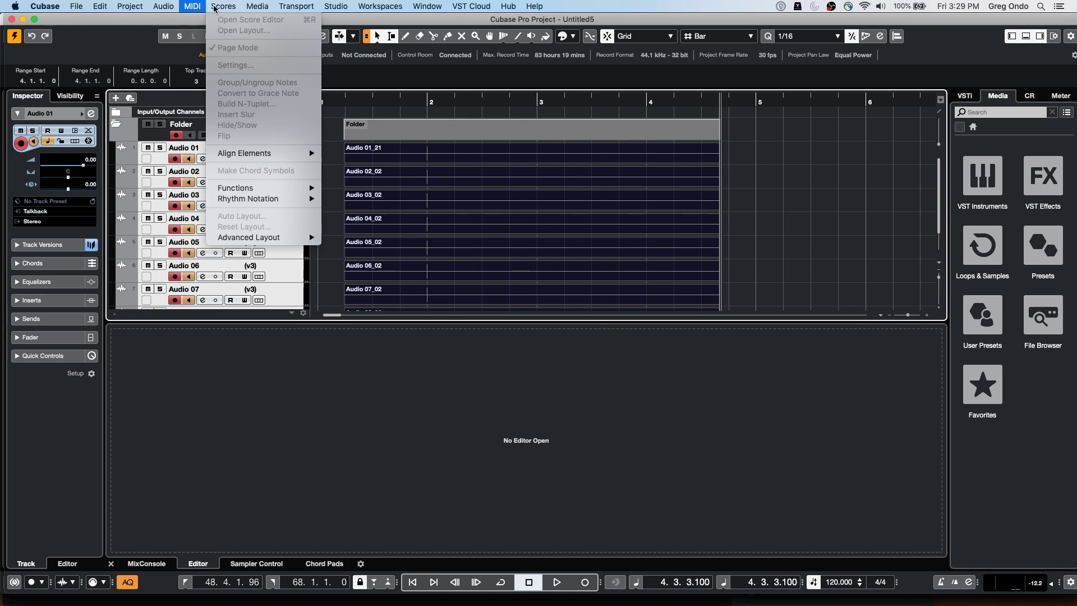
Rename the v3 track version to 'yrdutrdsutrd'
mouse_move(135, 4)
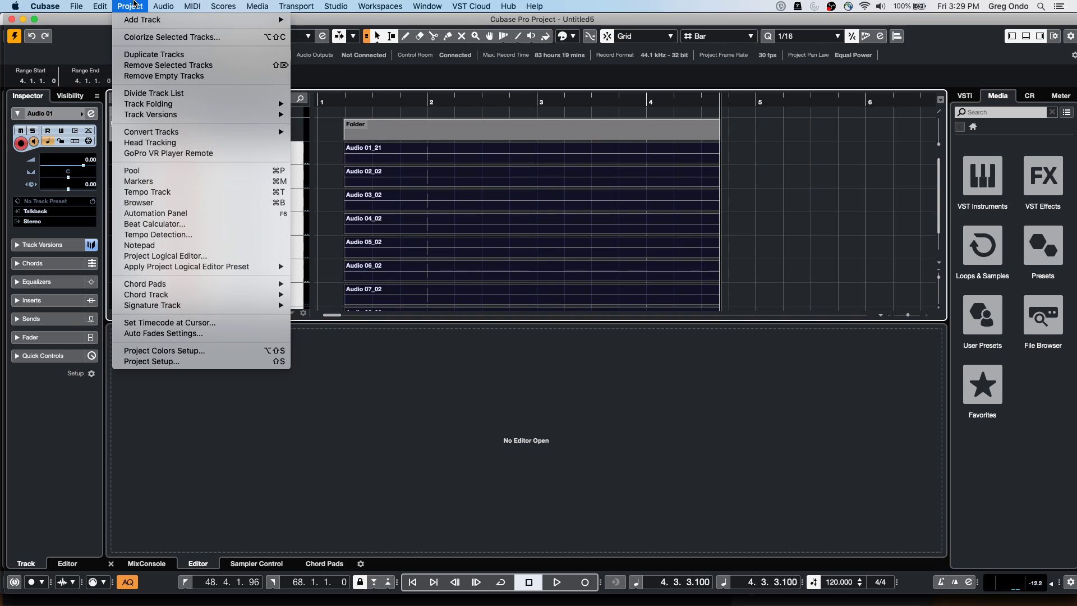
mouse_move(190, 116)
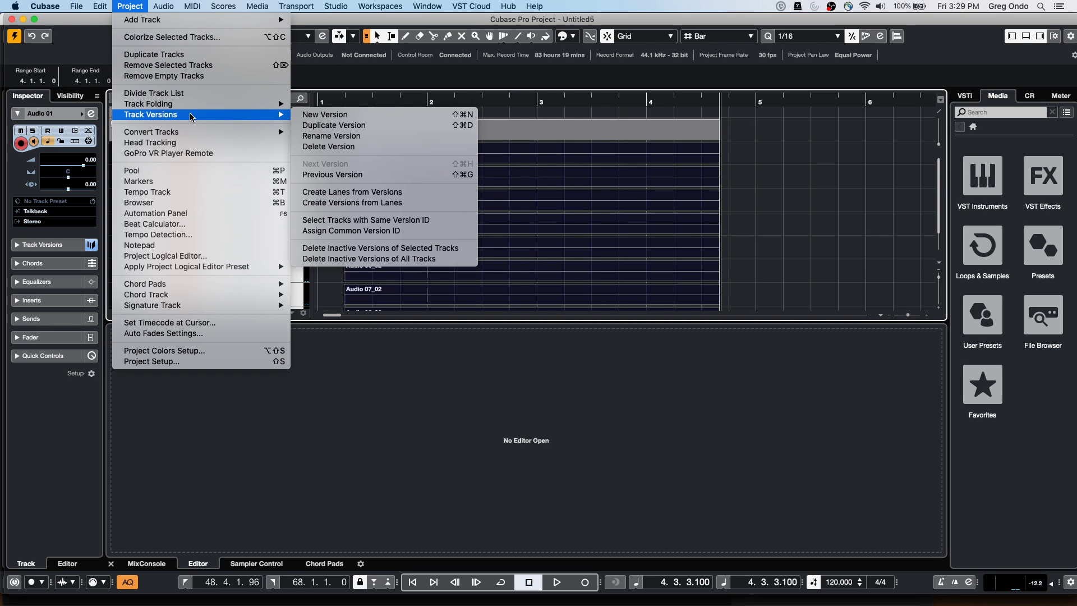
click(374, 136)
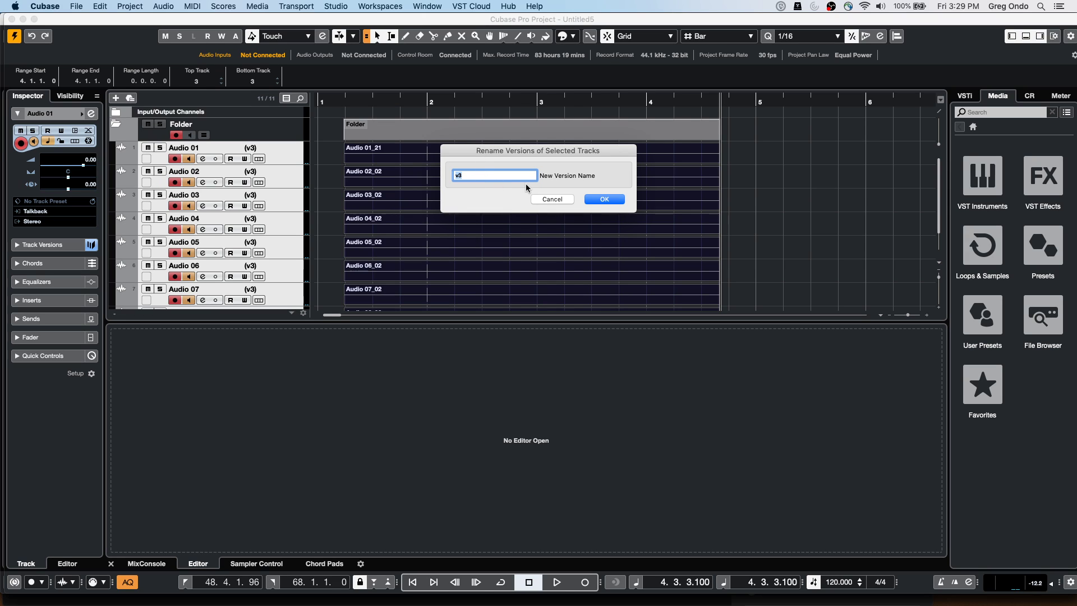
key(BackSpace)
text(yrdutrdsutrd)
key(Return)
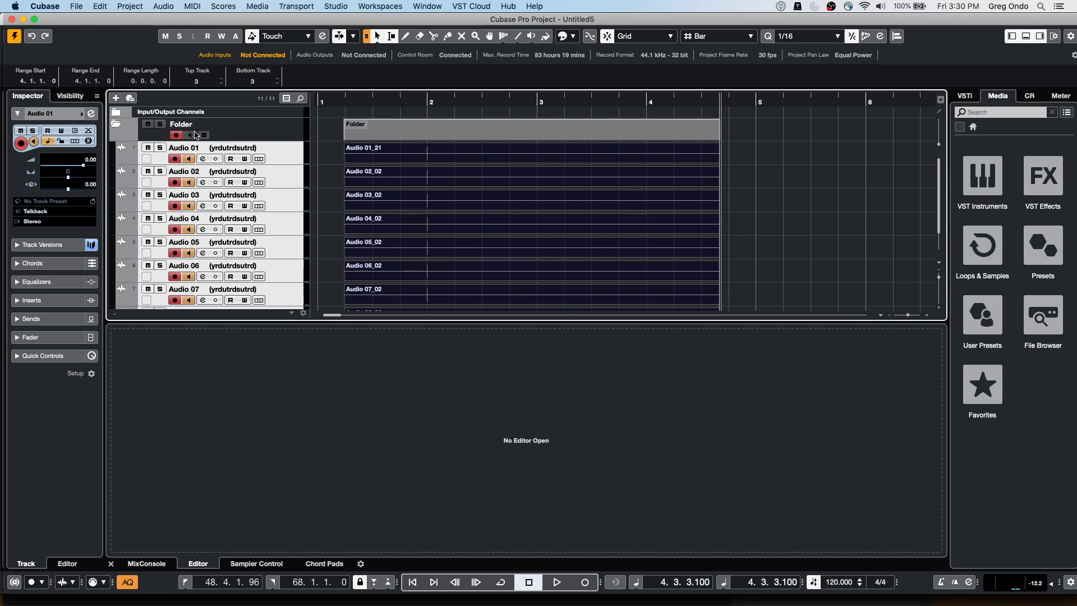
Switch all tracks to 'Copy of v1' and rename that version to 'hangout'
click(262, 148)
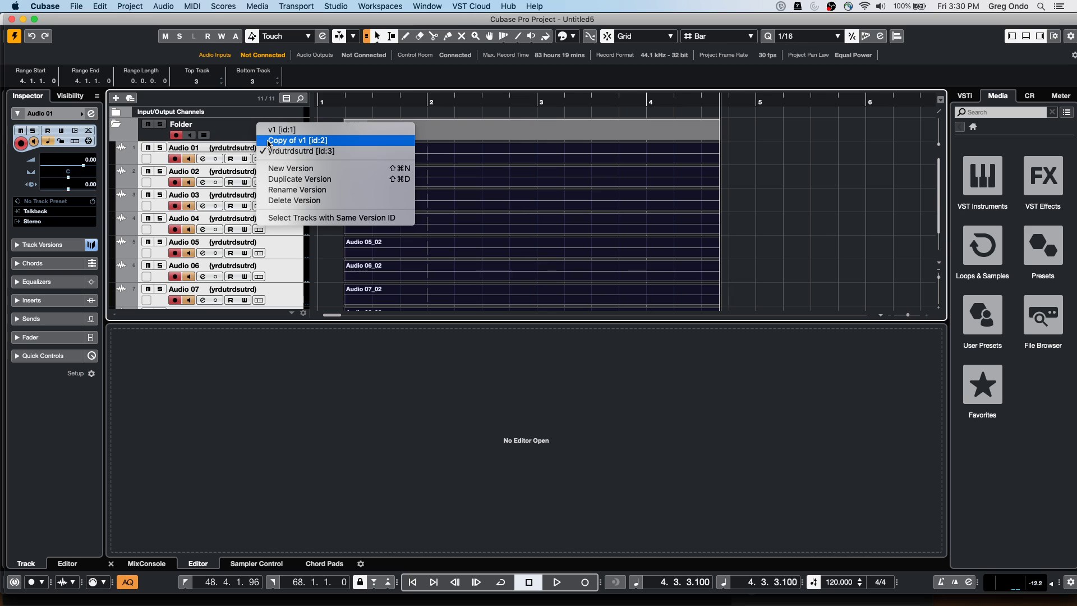
click(268, 141)
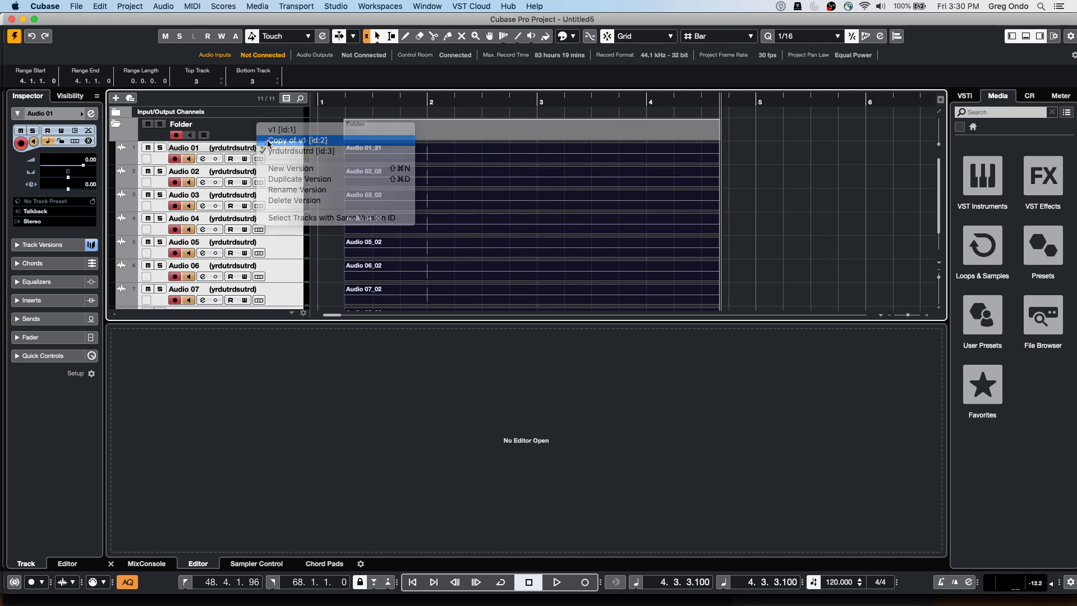
click(152, 8)
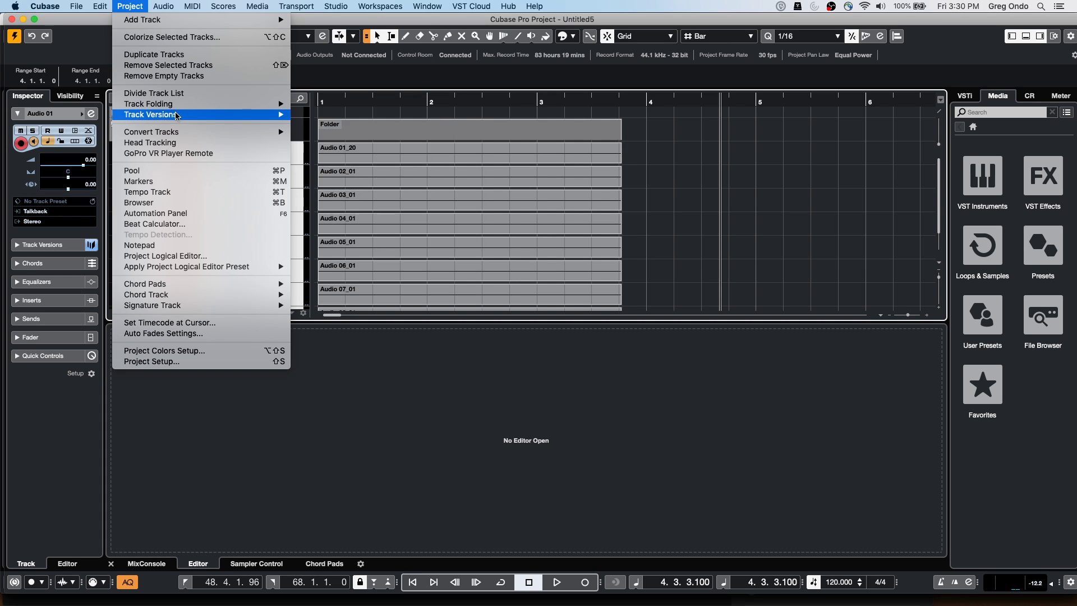
mouse_move(174, 117)
click(381, 136)
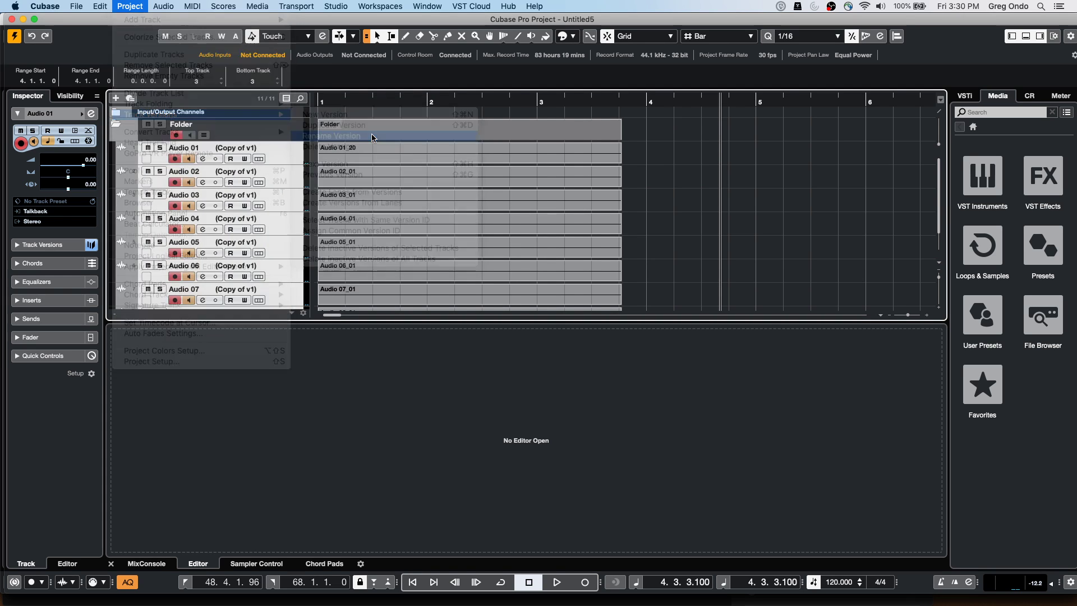
click(507, 174)
key(super+a)
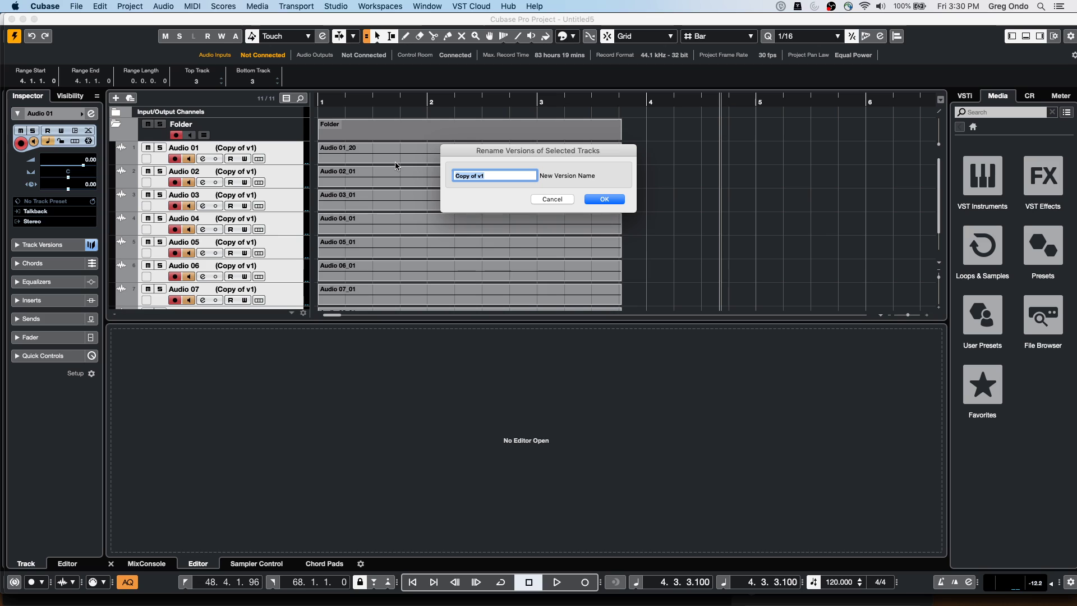
text(hangout)
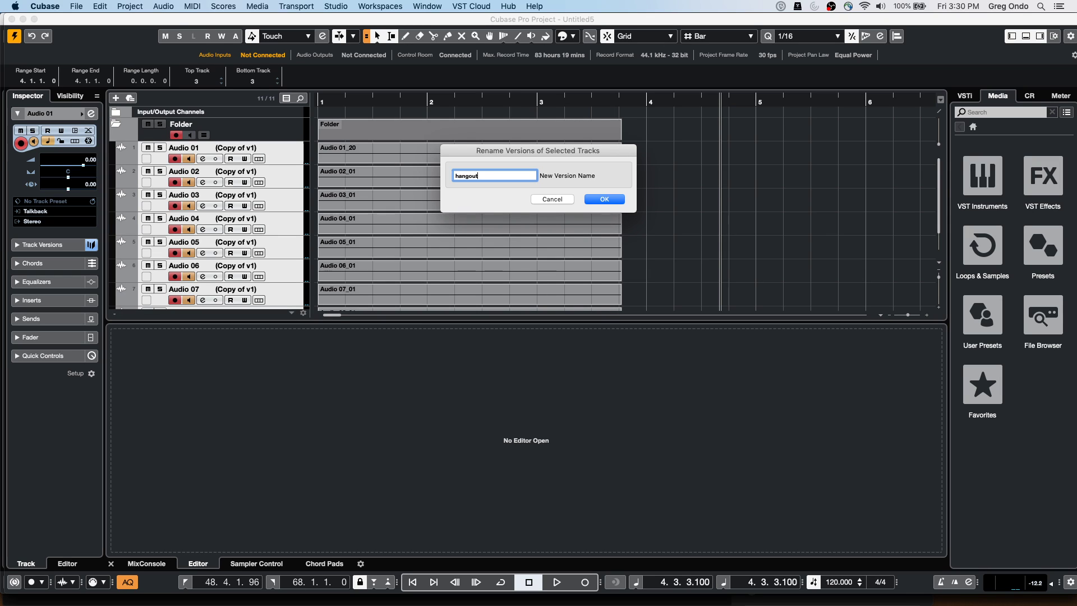
key(Return)
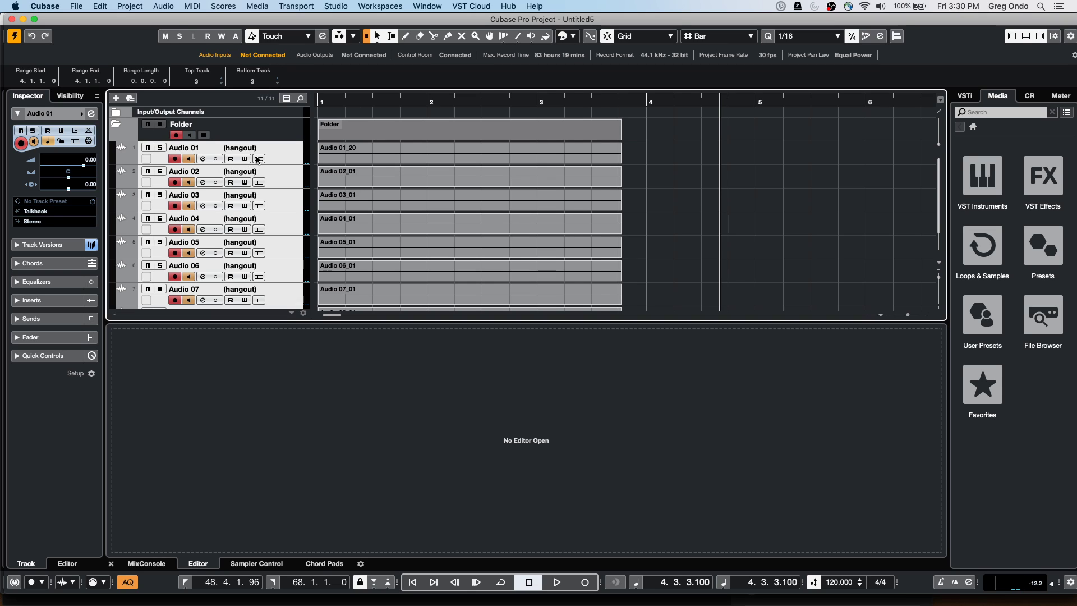
Switch all folder tracks back to version v1
click(261, 148)
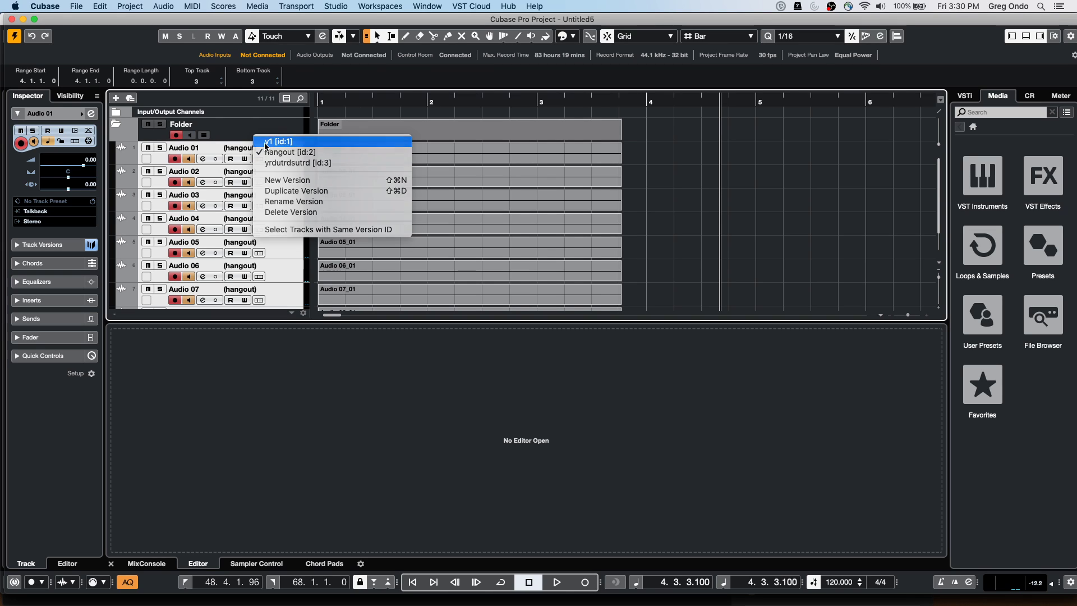
click(261, 146)
click(260, 149)
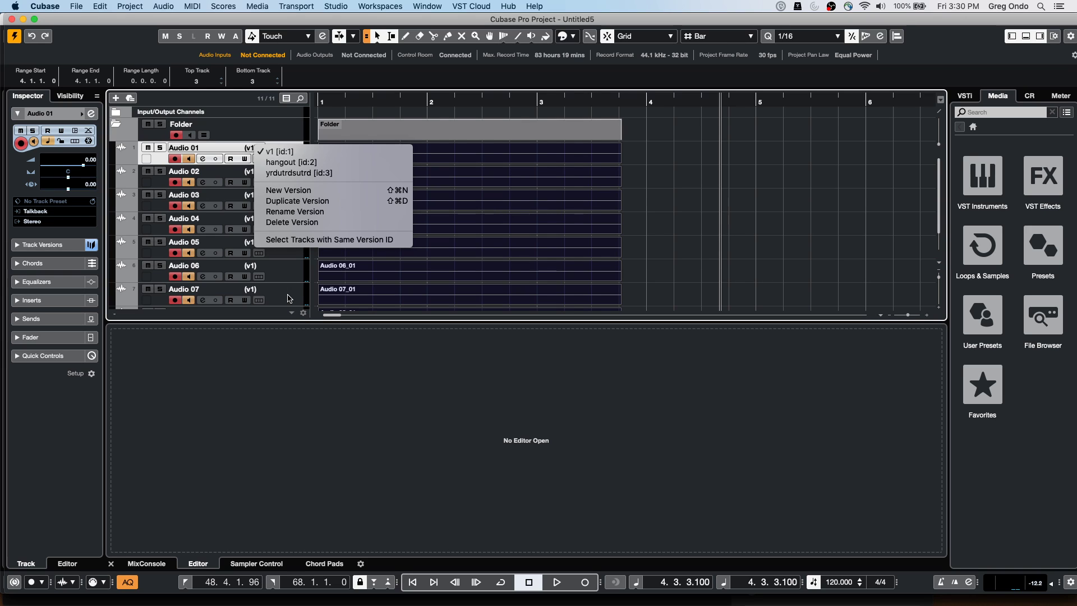
Set the locators to the Audio 01_20 event's range, 1.1.1.0 to 3.4.1.43, using P
click(133, 5)
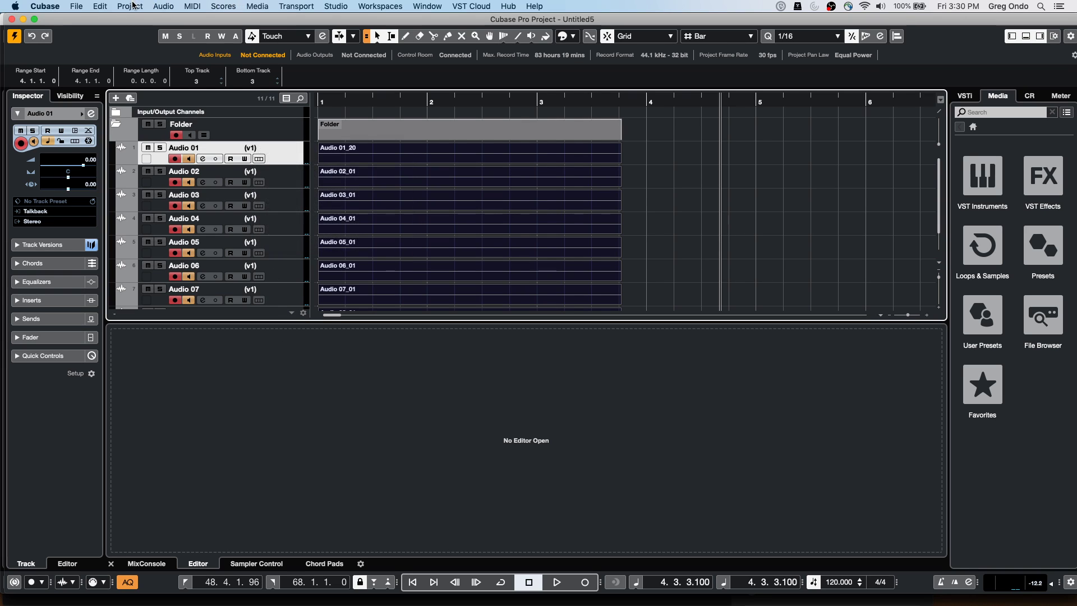
click(133, 5)
mouse_move(167, 117)
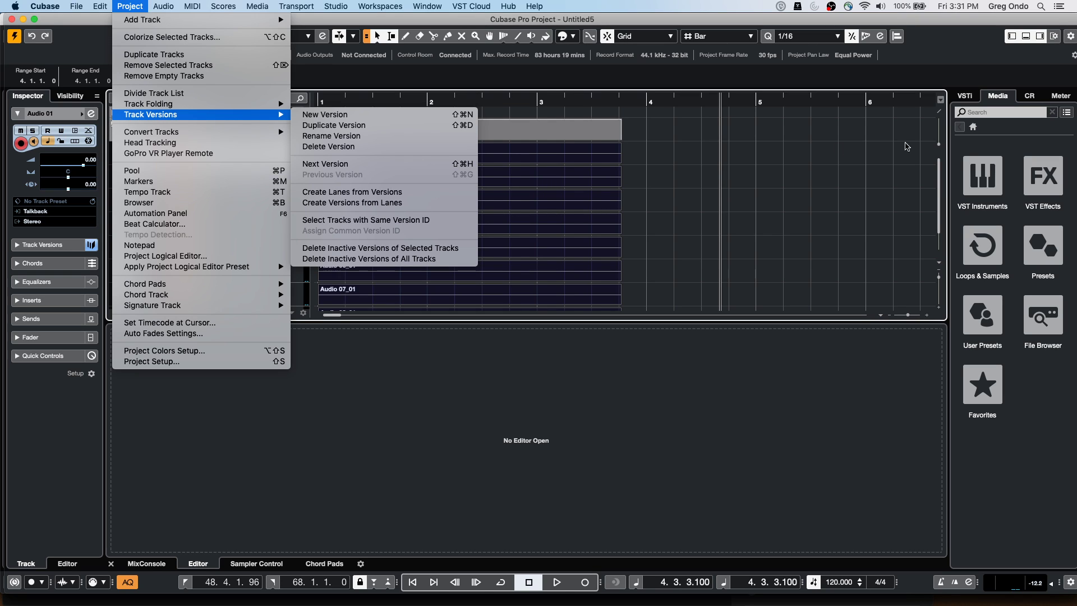
click(692, 198)
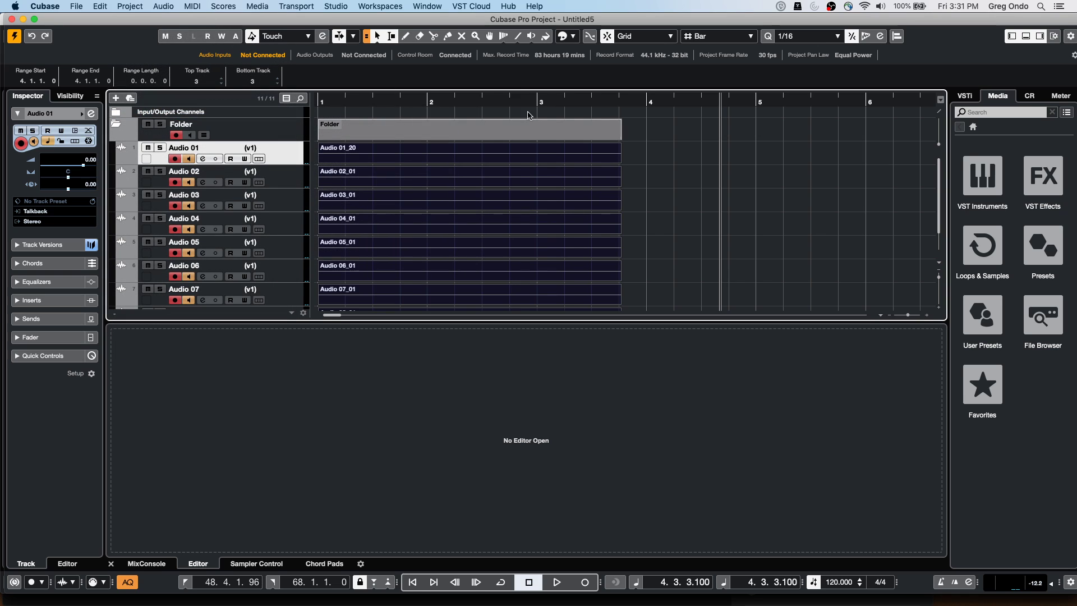
click(397, 161)
key(Home)
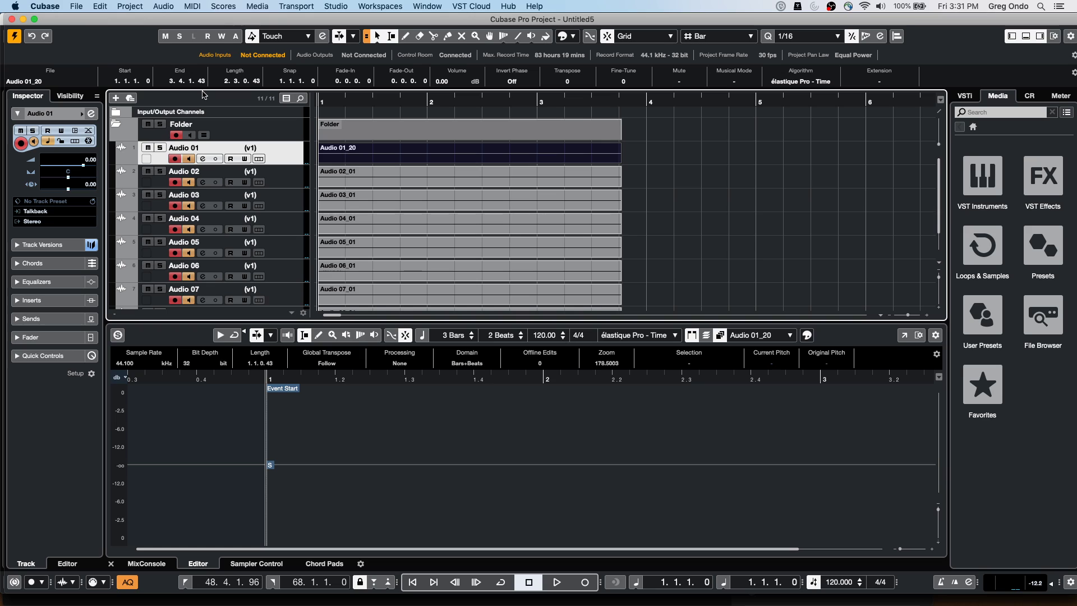
key(p)
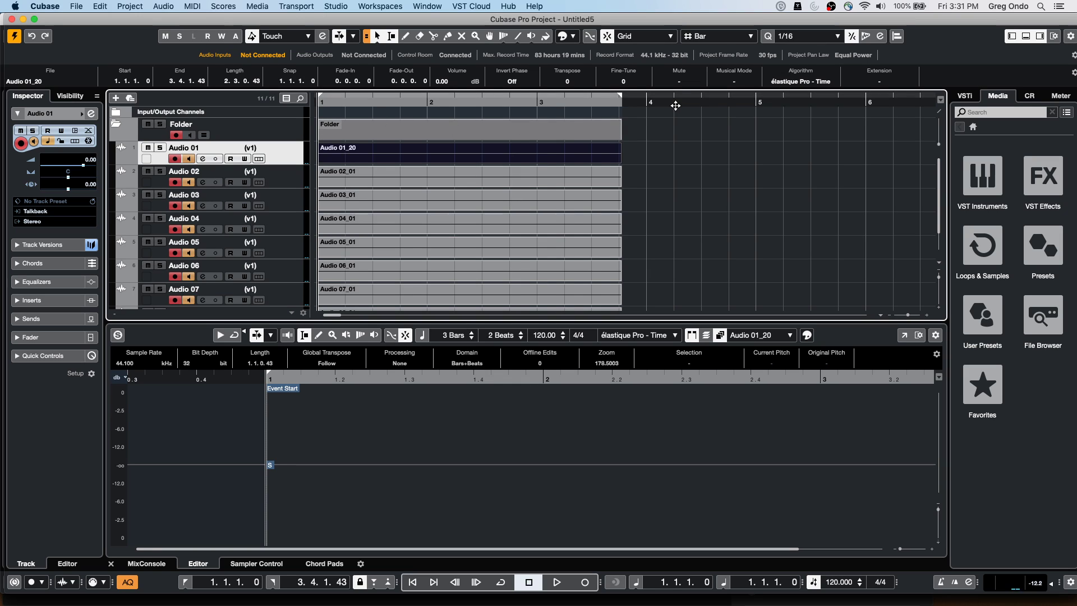
Open Audio Mixdown export, keeping the Single channel Stereo output
click(80, 5)
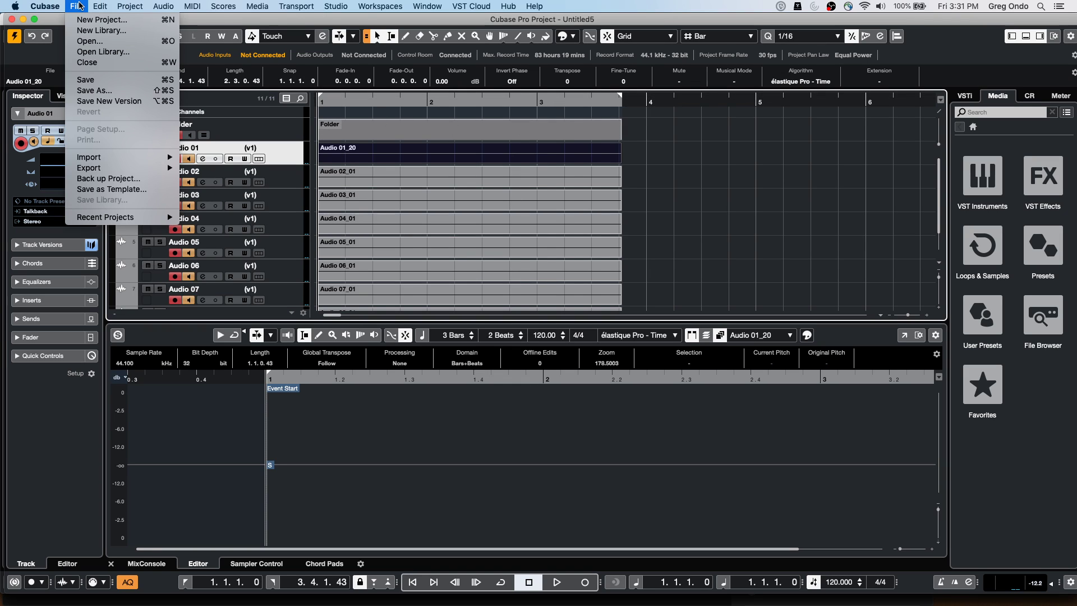
mouse_move(106, 168)
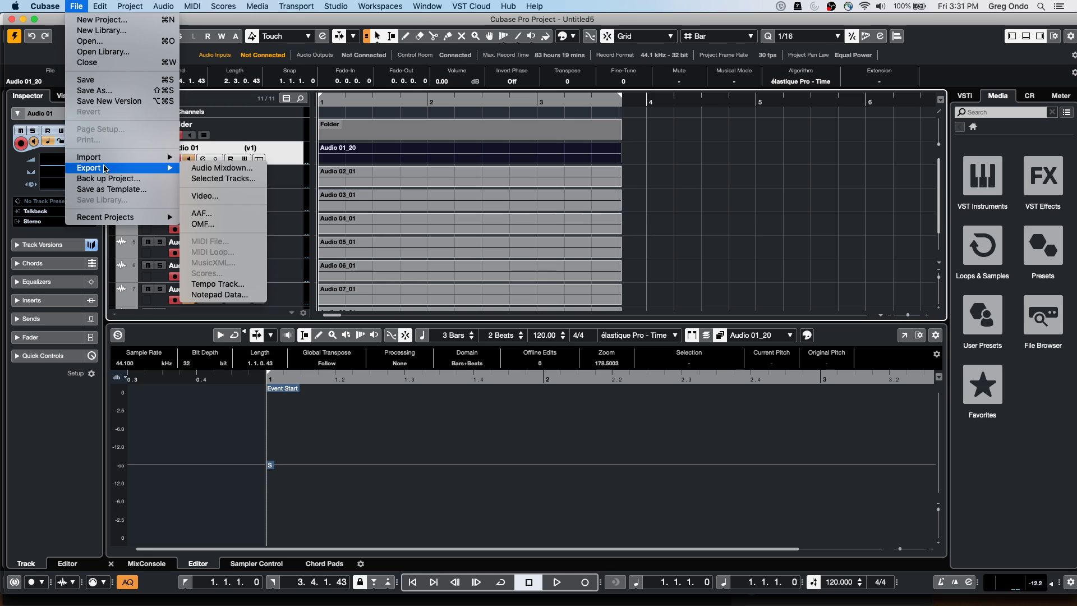
click(214, 169)
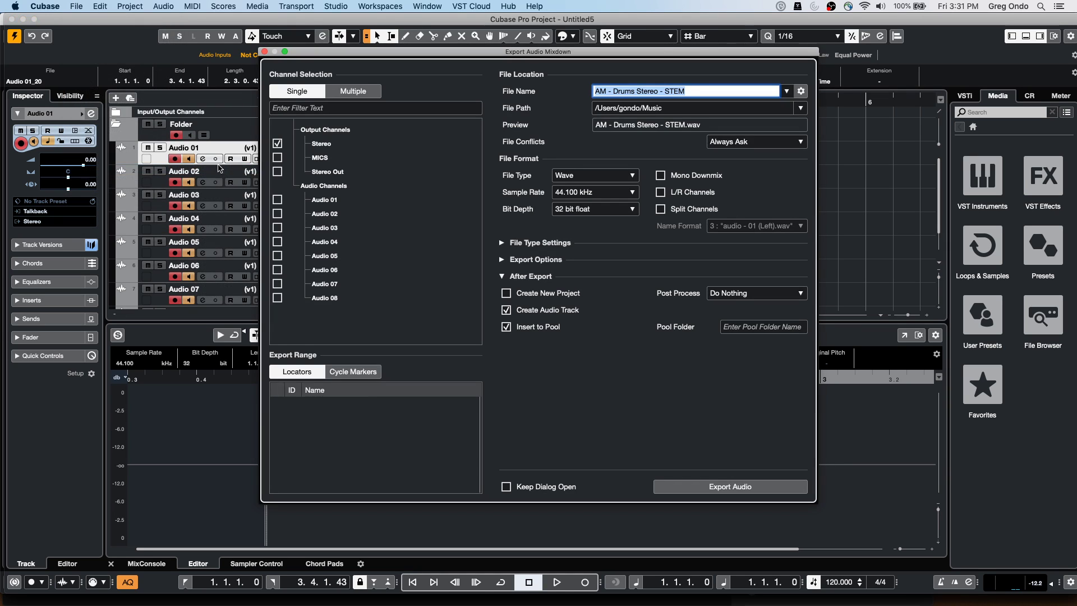
click(344, 91)
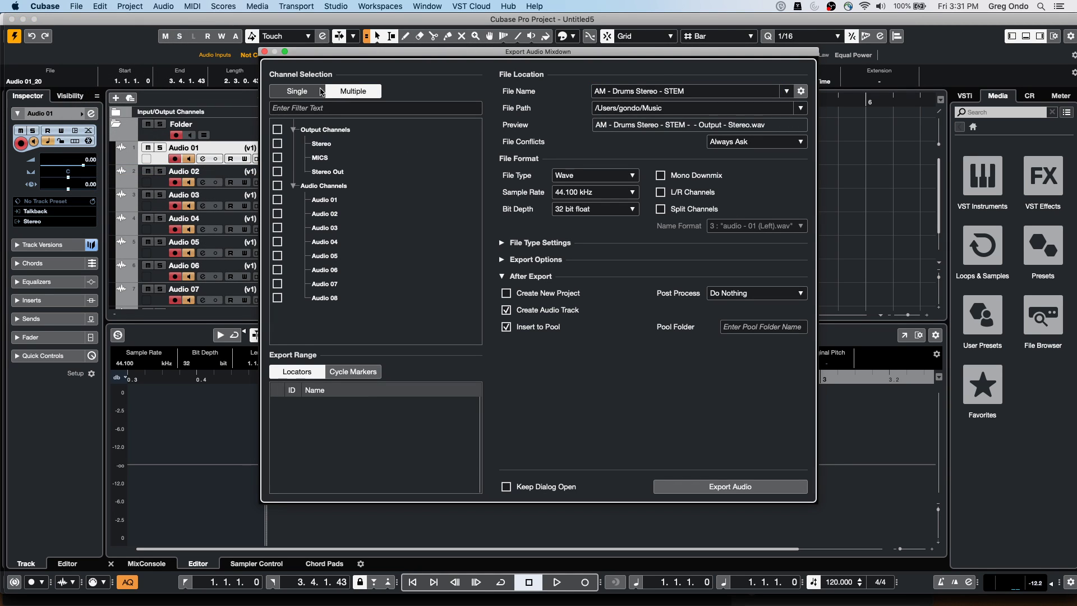
click(300, 91)
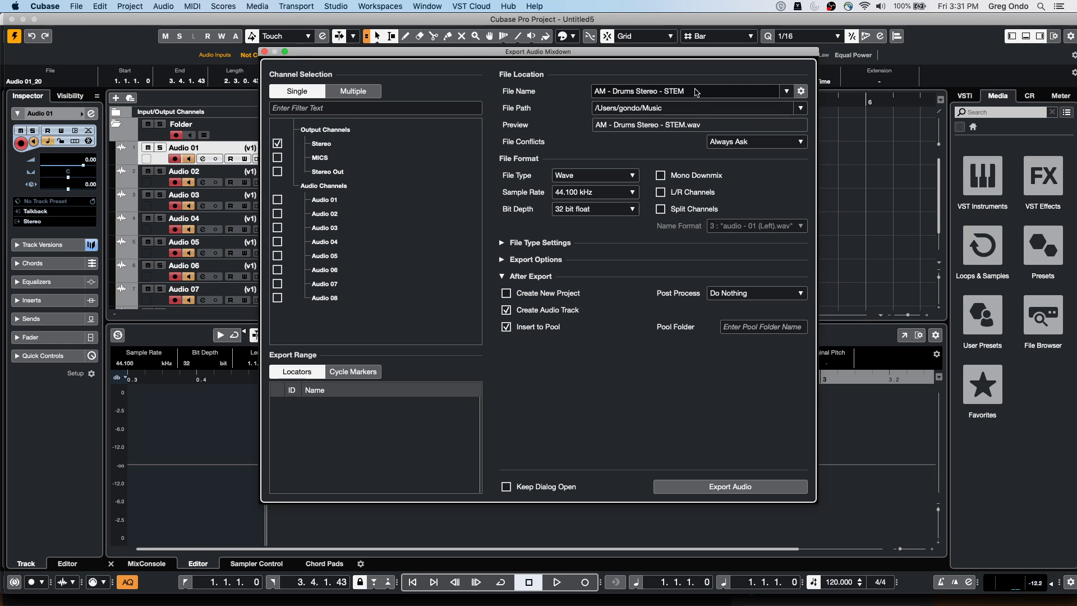
Name the file i7du6rd, save it to the Desktop, and export as 32-bit float WAV
click(694, 90)
text(i7du6rd)
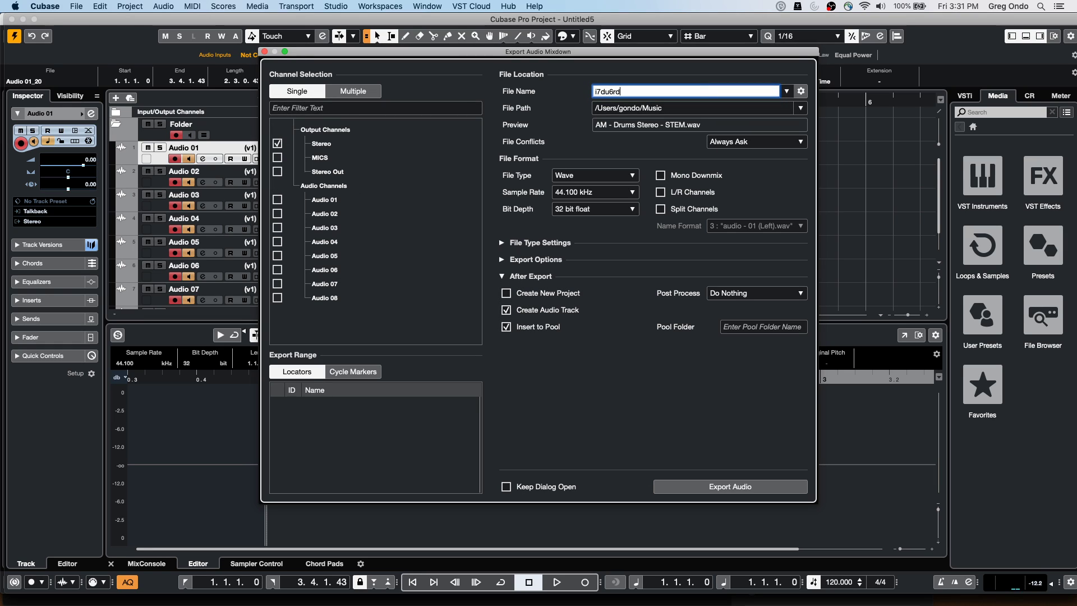
click(660, 107)
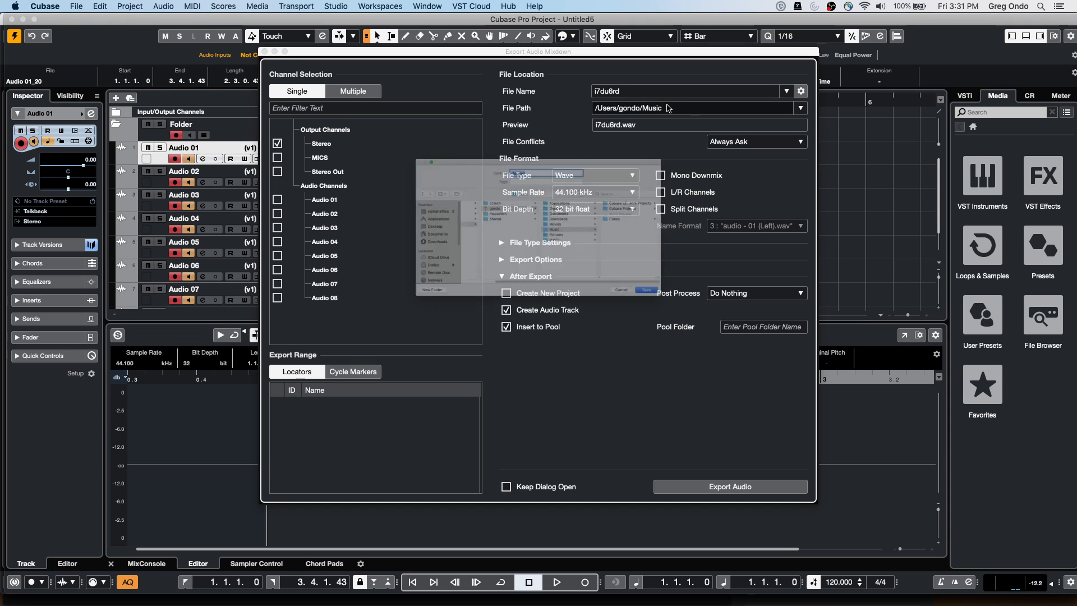
click(361, 226)
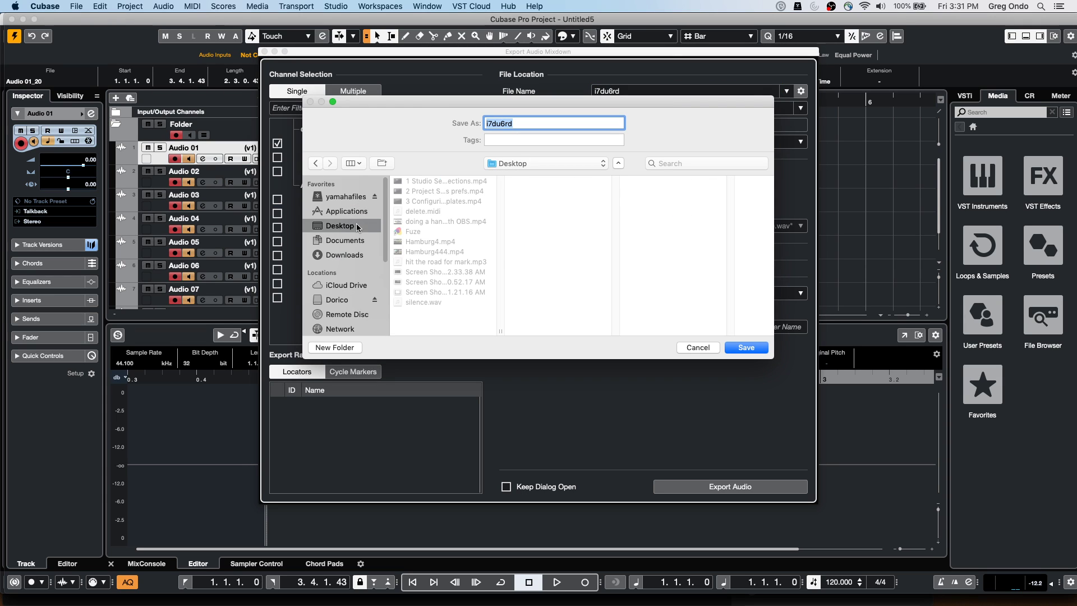
click(743, 348)
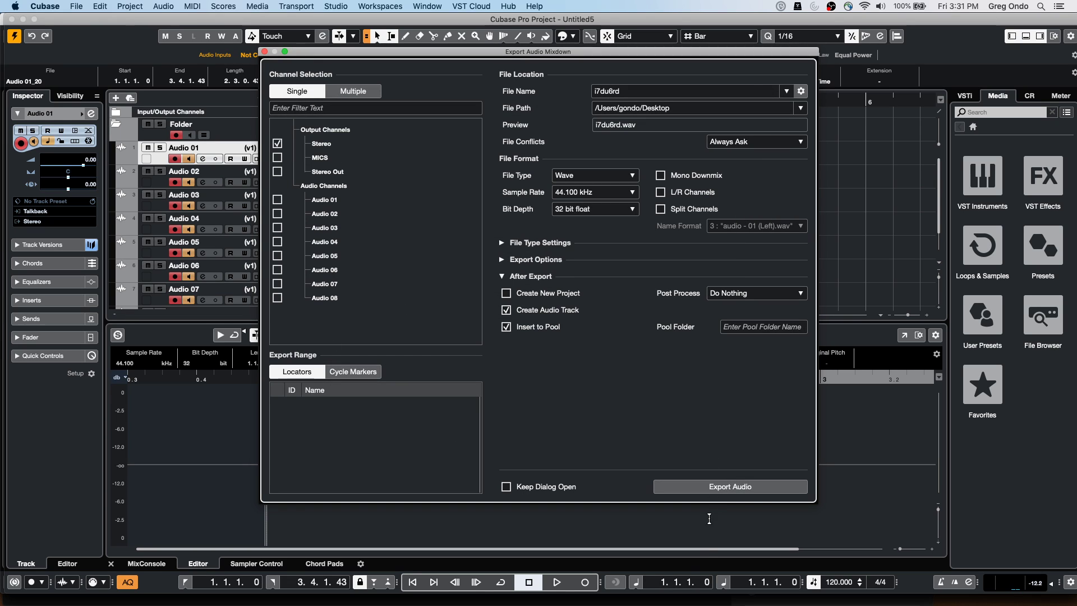
click(716, 488)
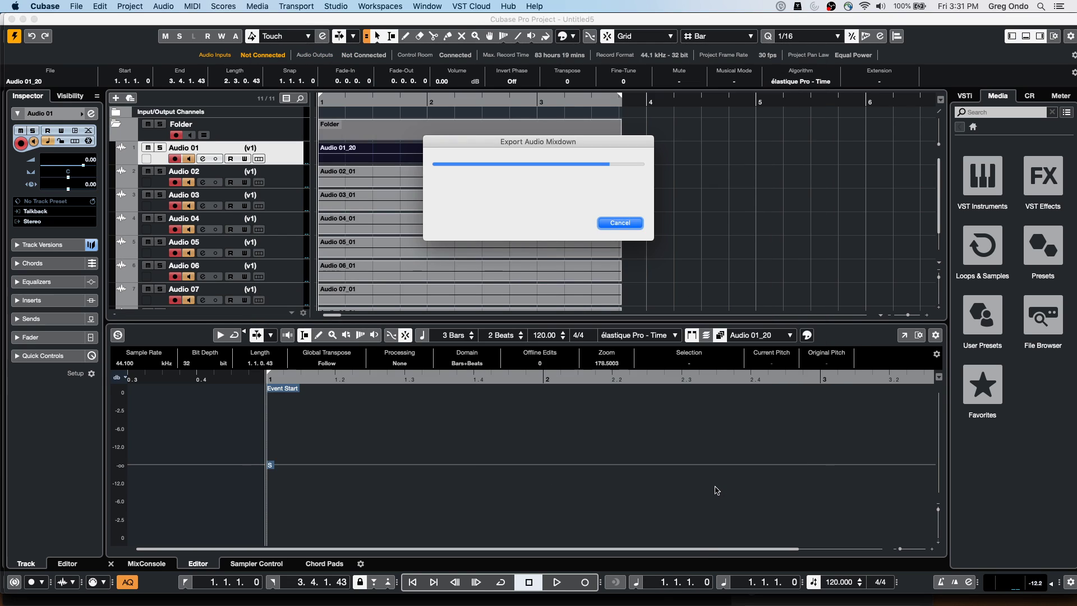
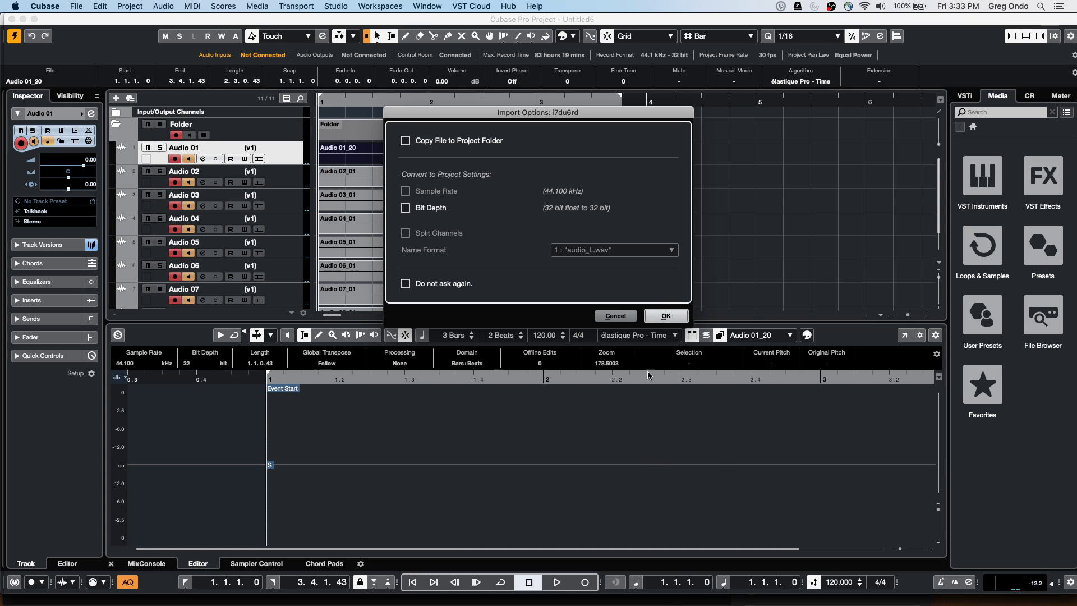
Cancel the import options and add a MIDI track below Audio 02
click(615, 316)
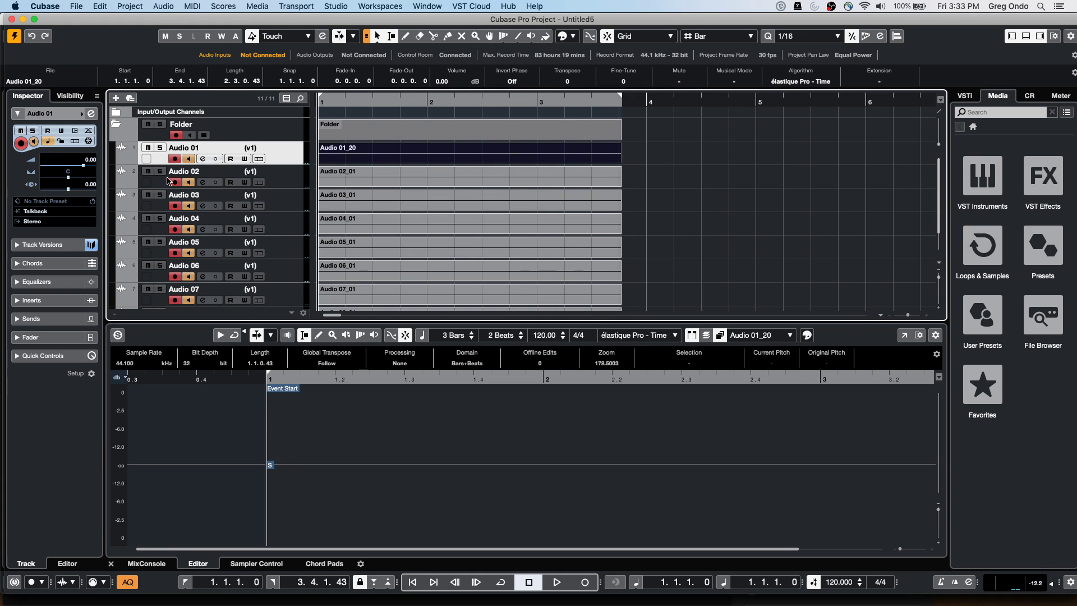
right_click(285, 181)
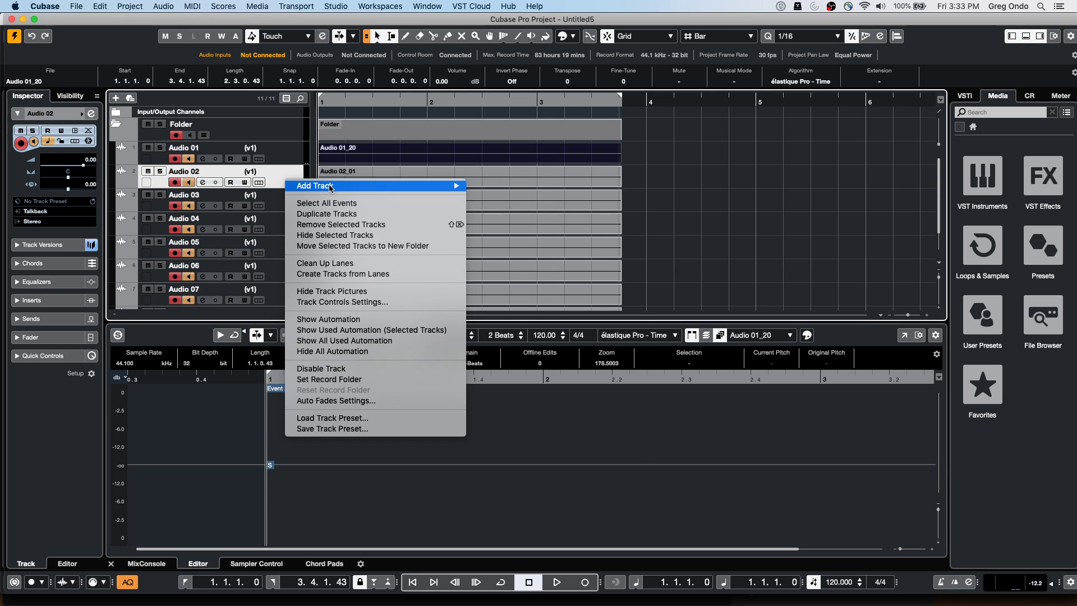
mouse_move(330, 187)
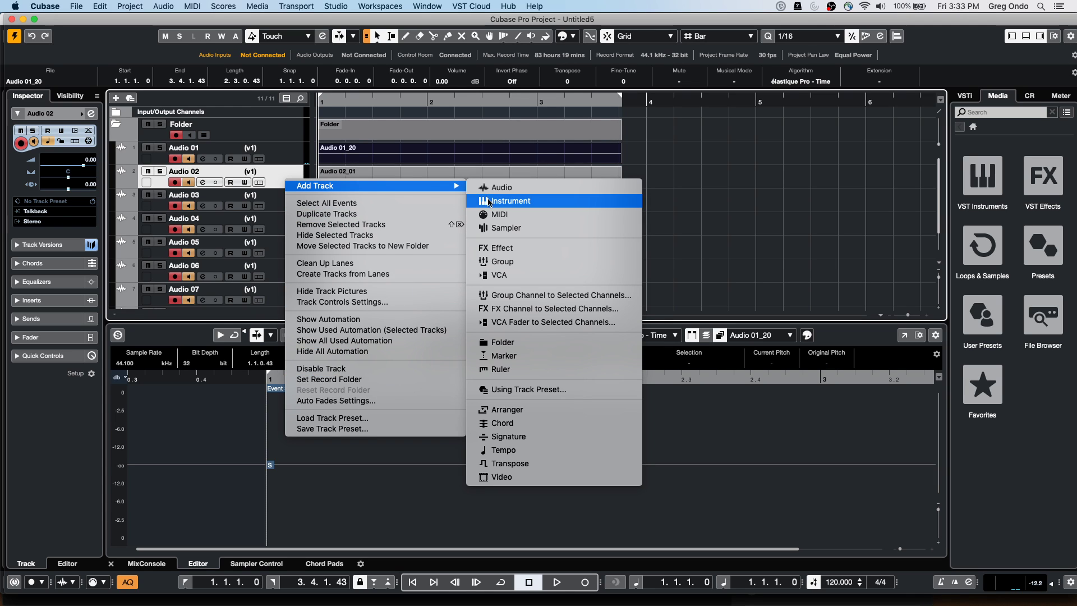
click(496, 211)
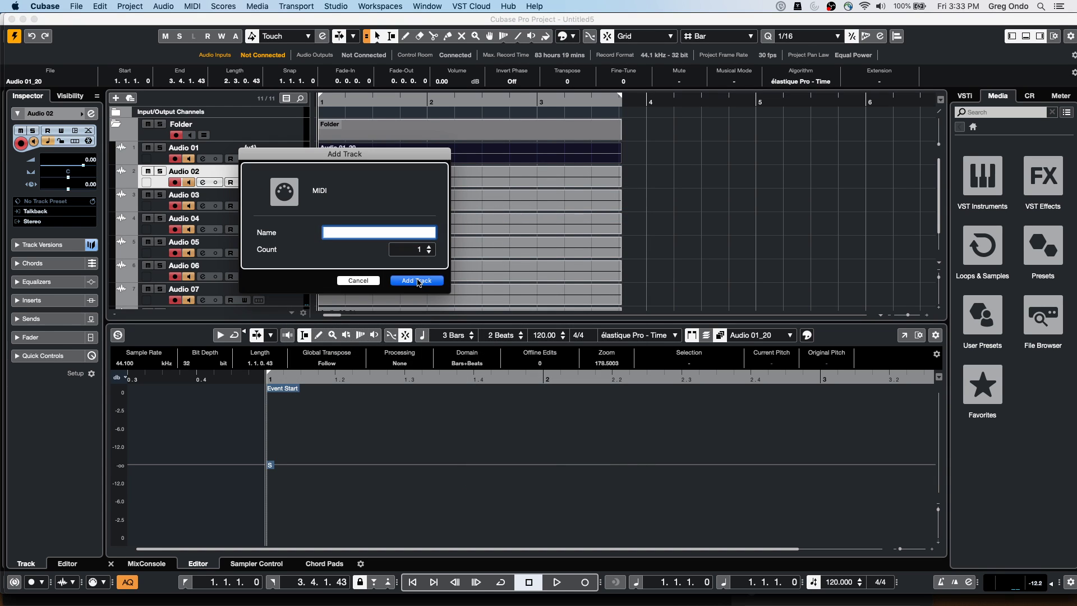
click(416, 280)
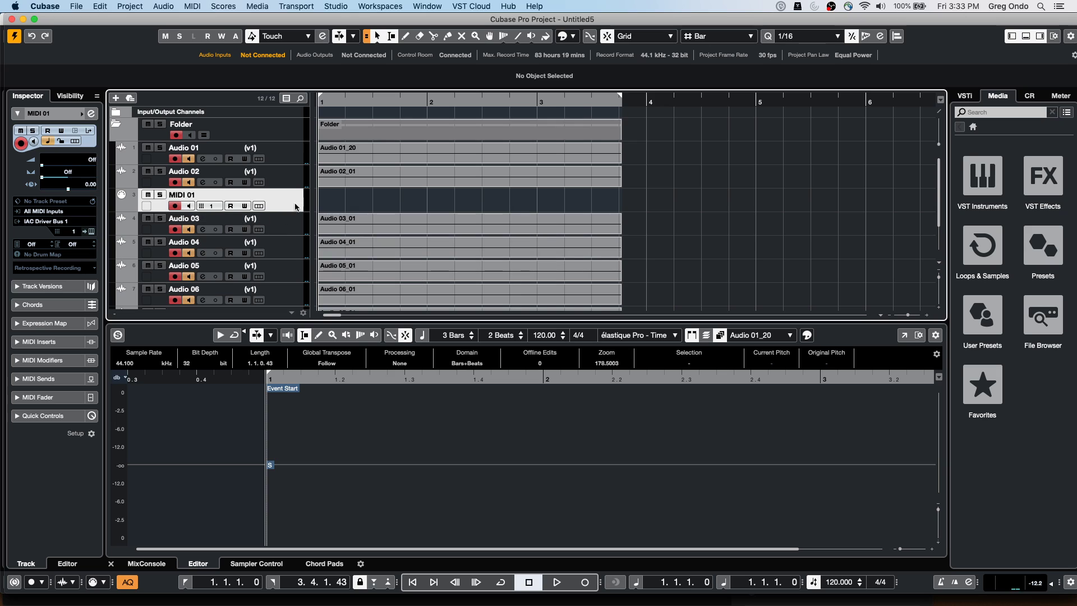
Draw a two-bar MIDI part on the new MIDI 01 track with the Draw tool
right_click(348, 200)
click(376, 199)
drag(377, 201, 481, 204)
right_click(374, 209)
click(374, 209)
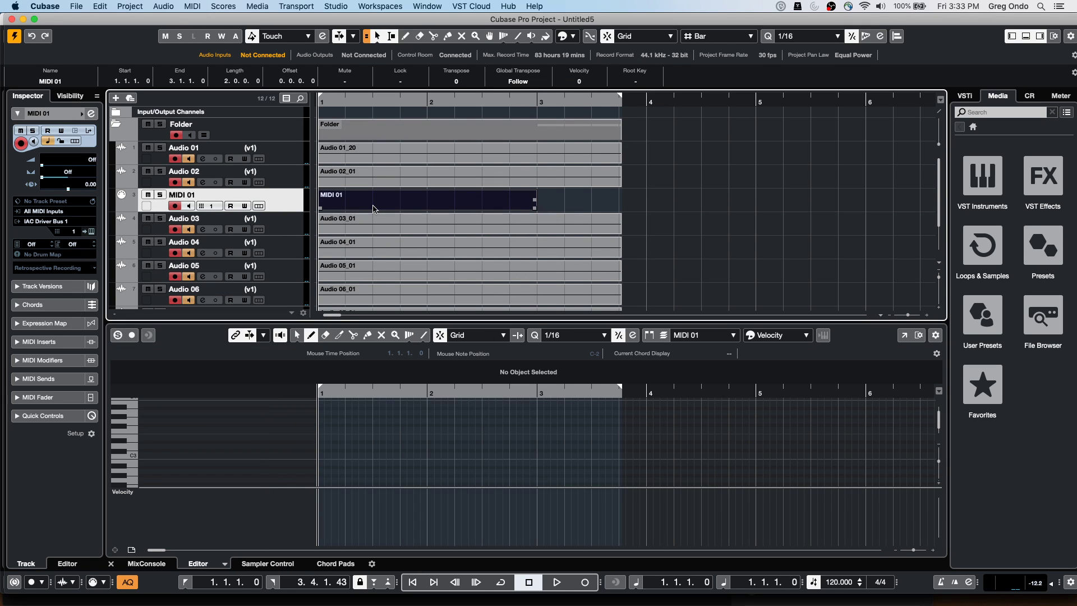
Pencil a one-bar chord of E3, A2, A#3 and D#2, then open the Key Editor
drag(323, 437, 429, 436)
drag(322, 470, 434, 470)
drag(323, 406, 430, 408)
scroll(497, 446, down, 1)
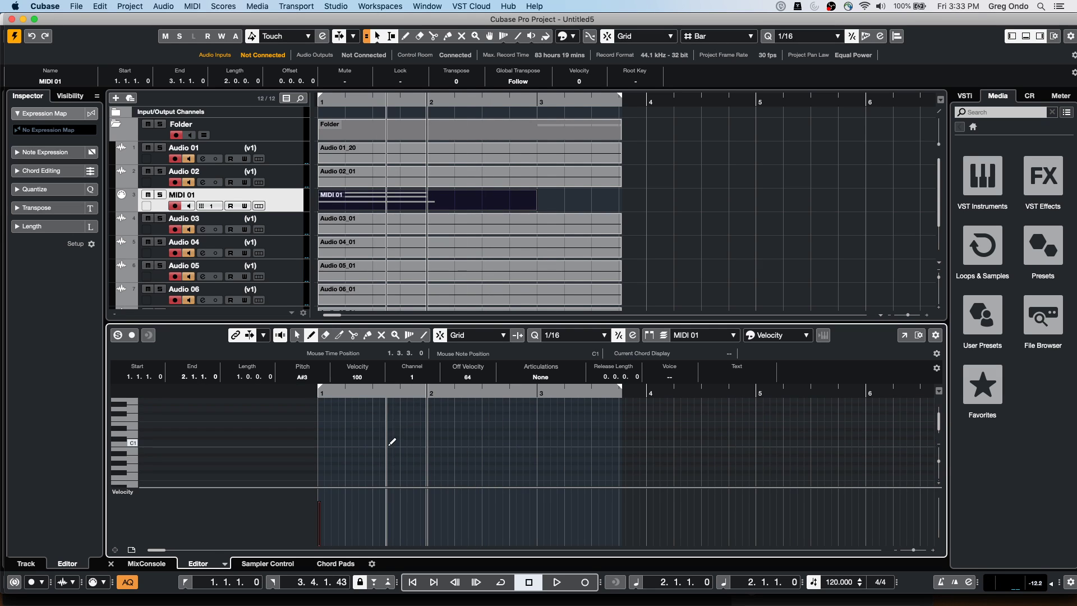
scroll(390, 439, up, 3)
mouse_move(319, 439)
mouse_down()
mouse_move(457, 442)
mouse_move(421, 442)
mouse_up()
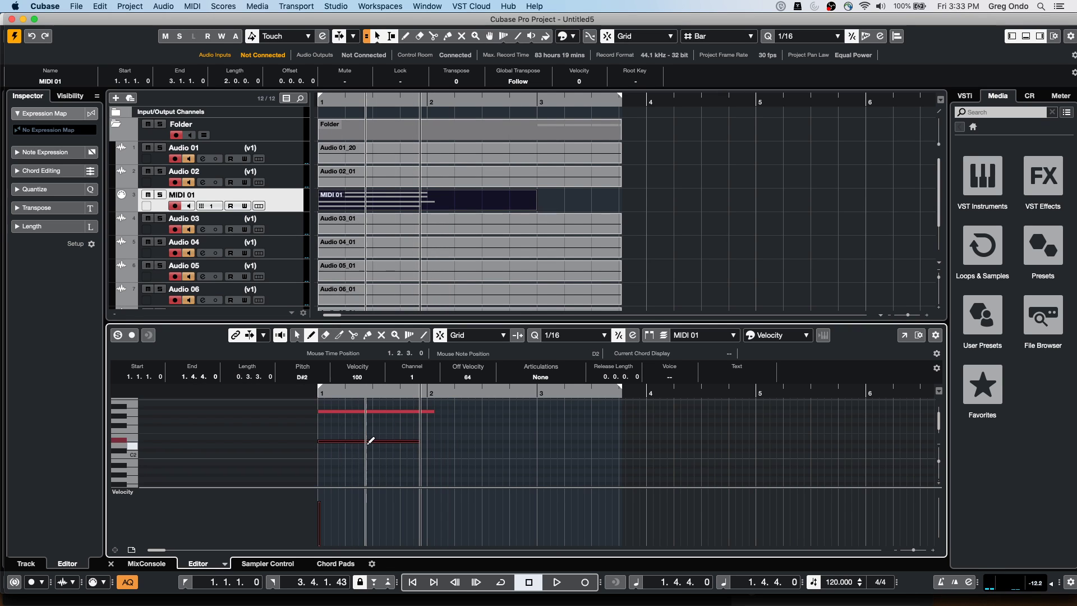
scroll(368, 440, down, 3)
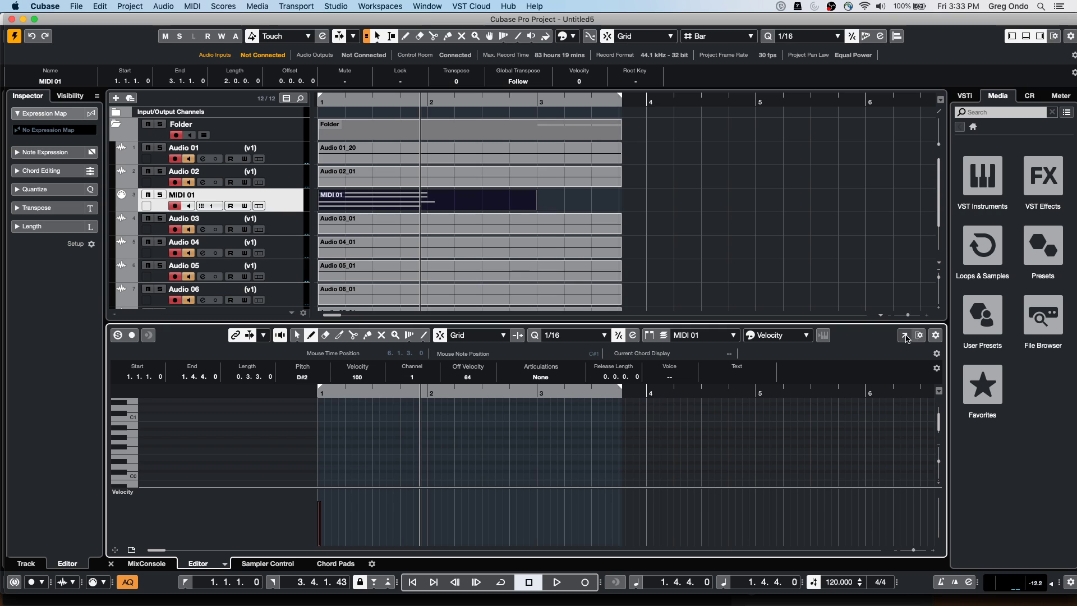
click(904, 335)
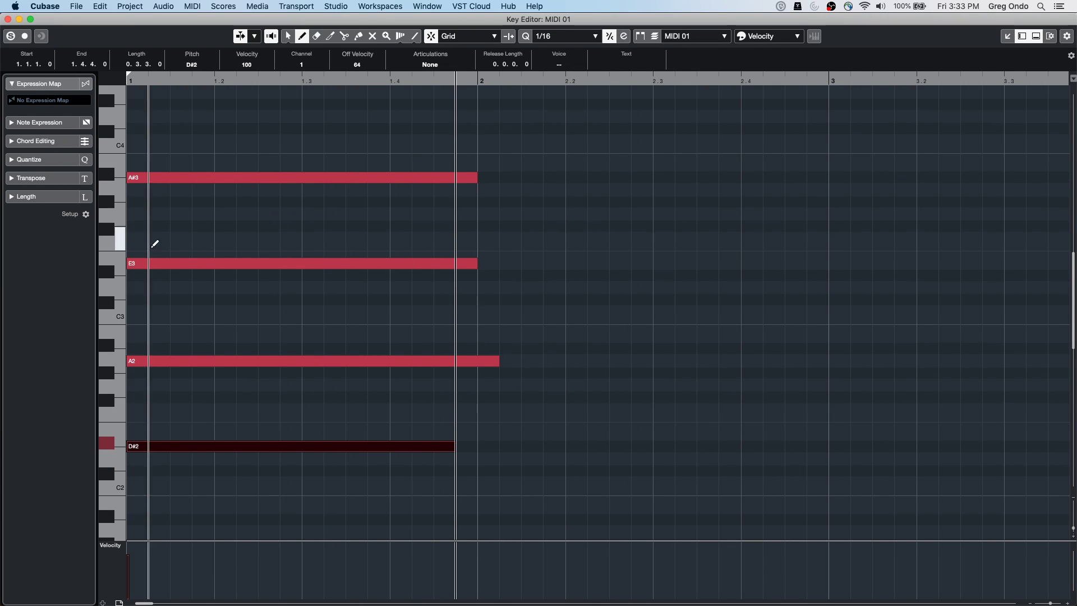
Try drawing a rising run of notes with the Line tool, then undo it
right_click(335, 152)
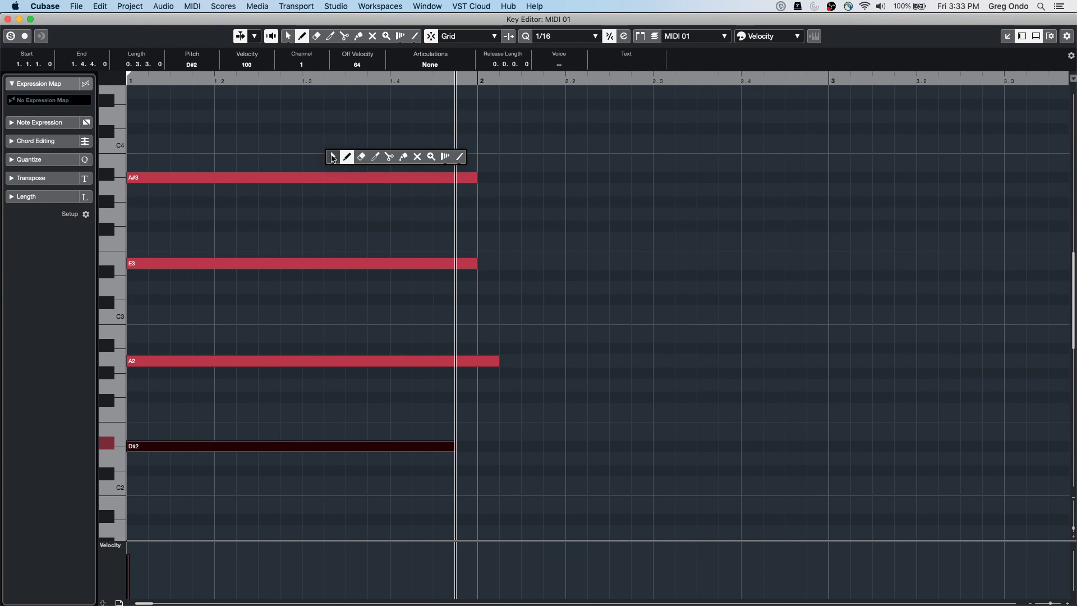
click(460, 156)
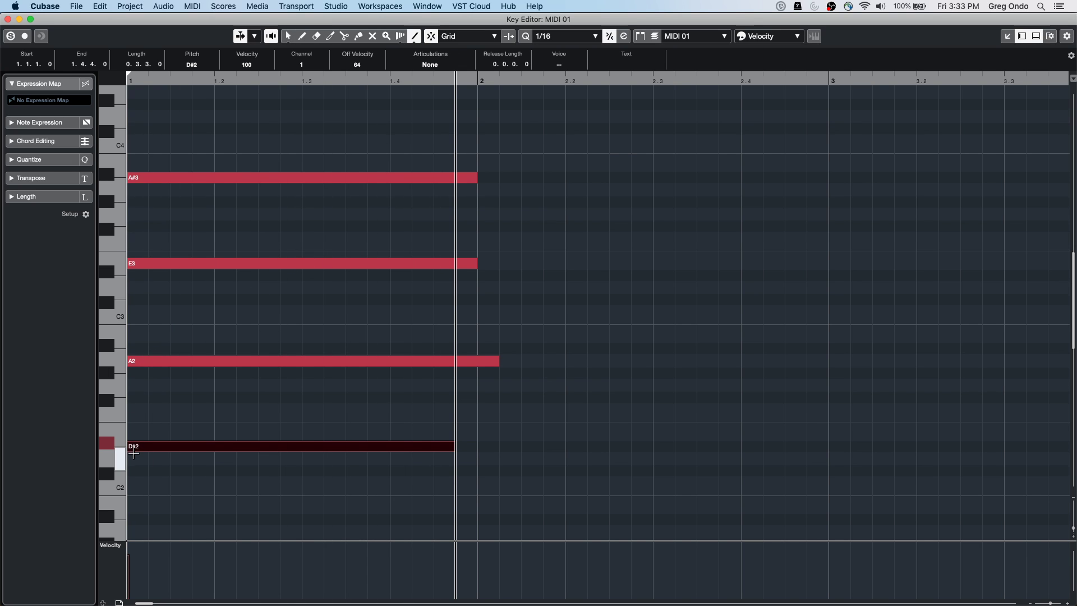
drag(135, 459, 271, 165)
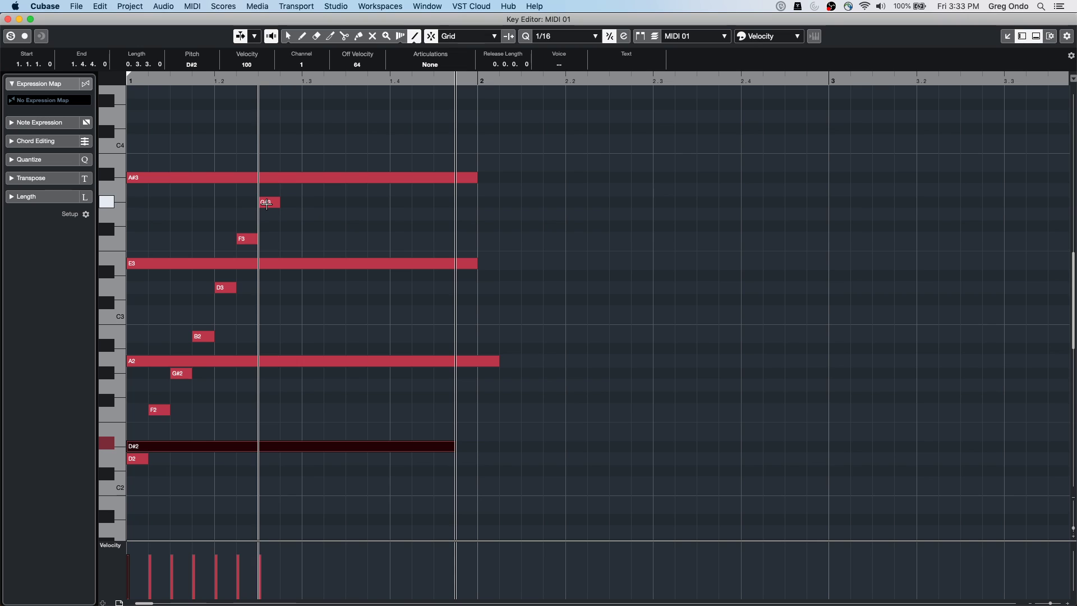
key(super+z)
Trim the four chord notes' starts into a rising staircase with the Trim tool
right_click(202, 388)
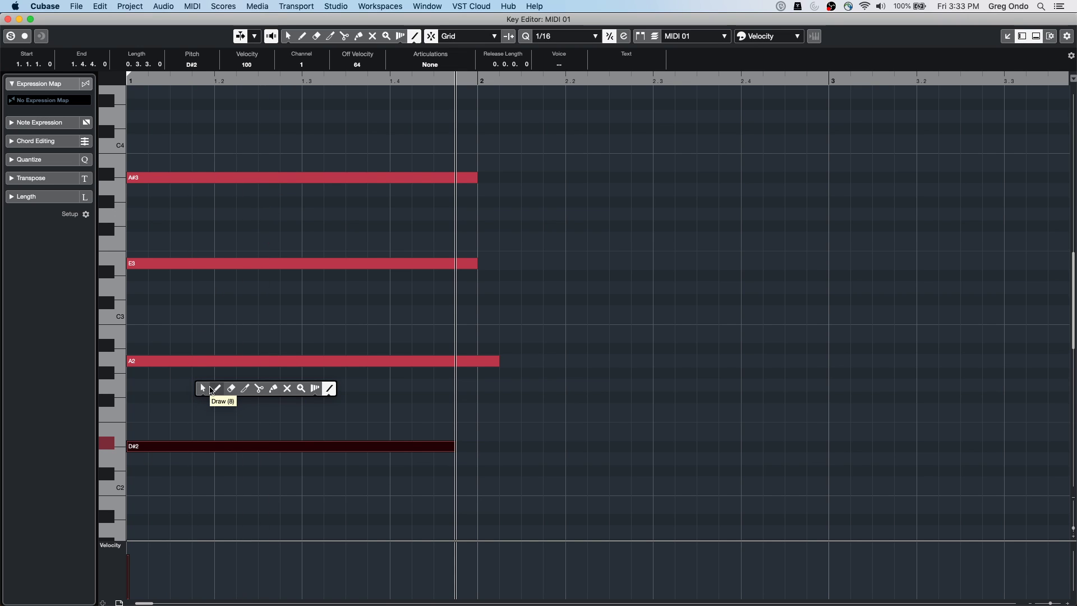
click(245, 389)
drag(146, 457, 332, 129)
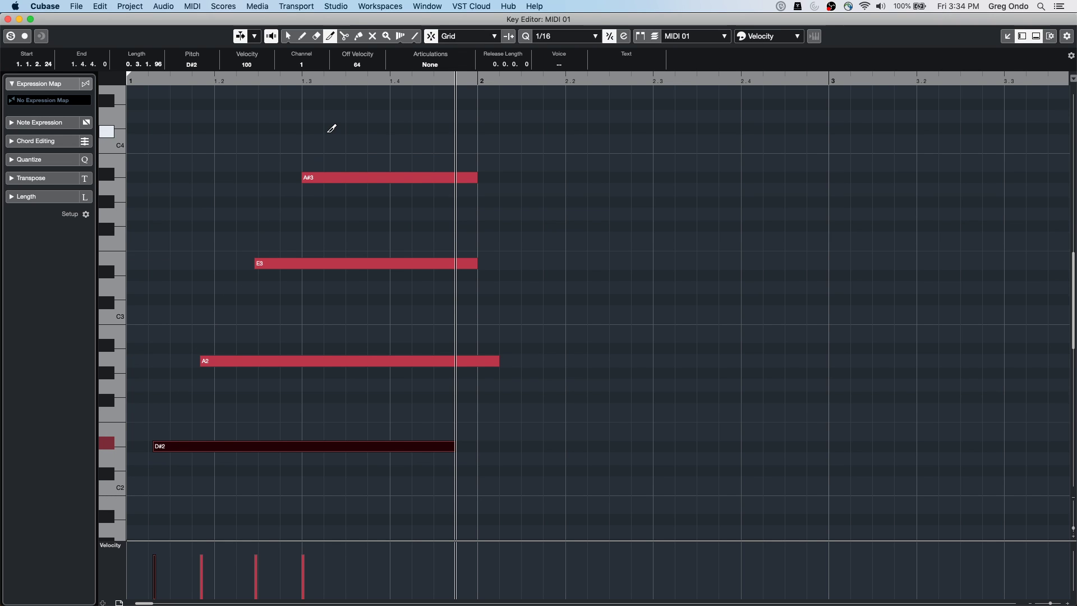
key(super+z)
right_click(225, 317)
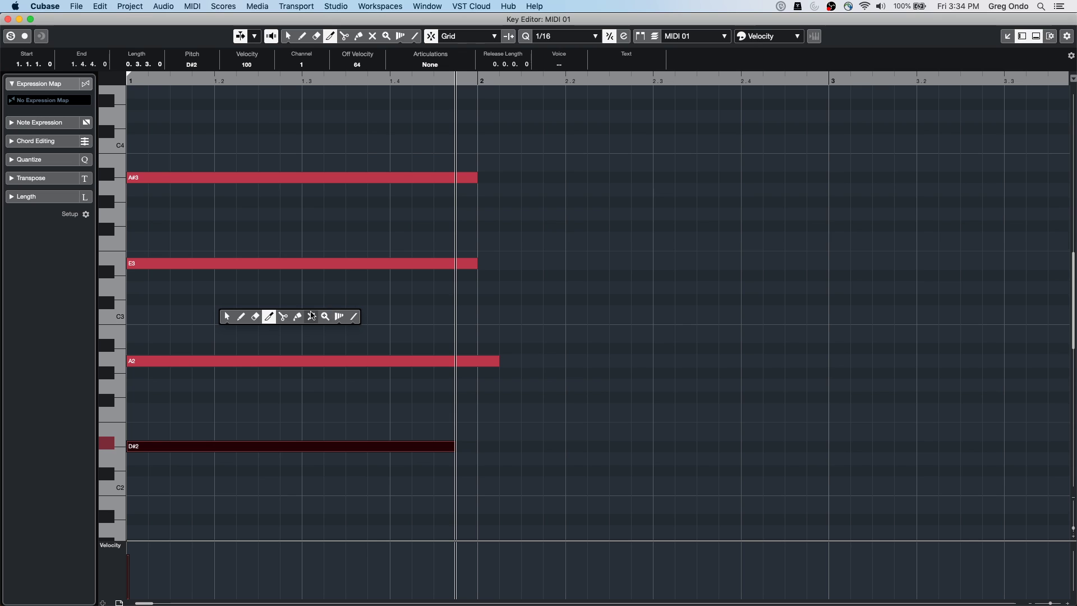
click(271, 319)
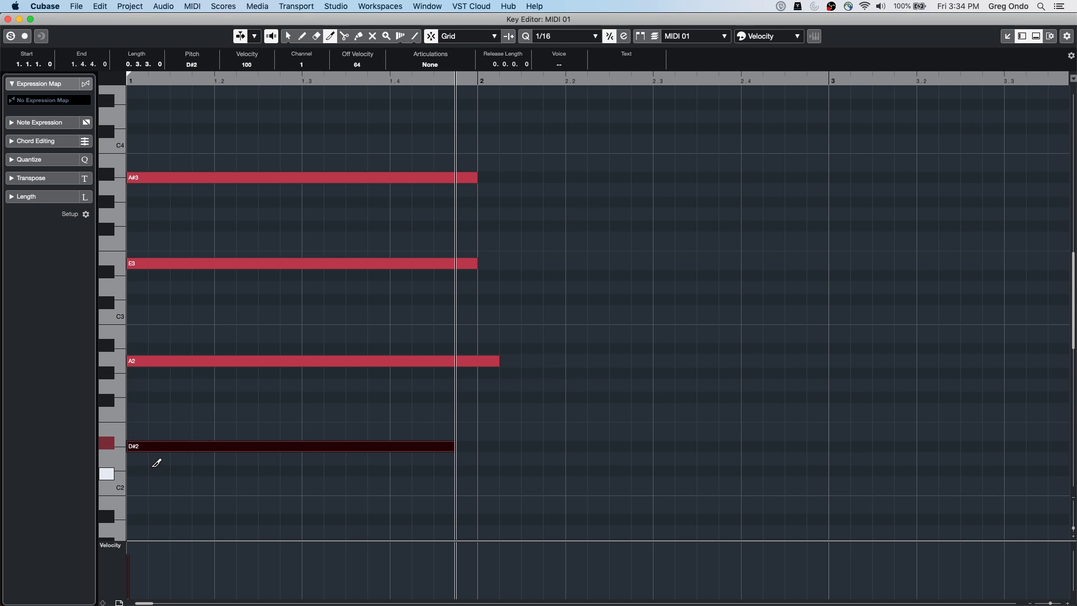
drag(157, 460, 370, 152)
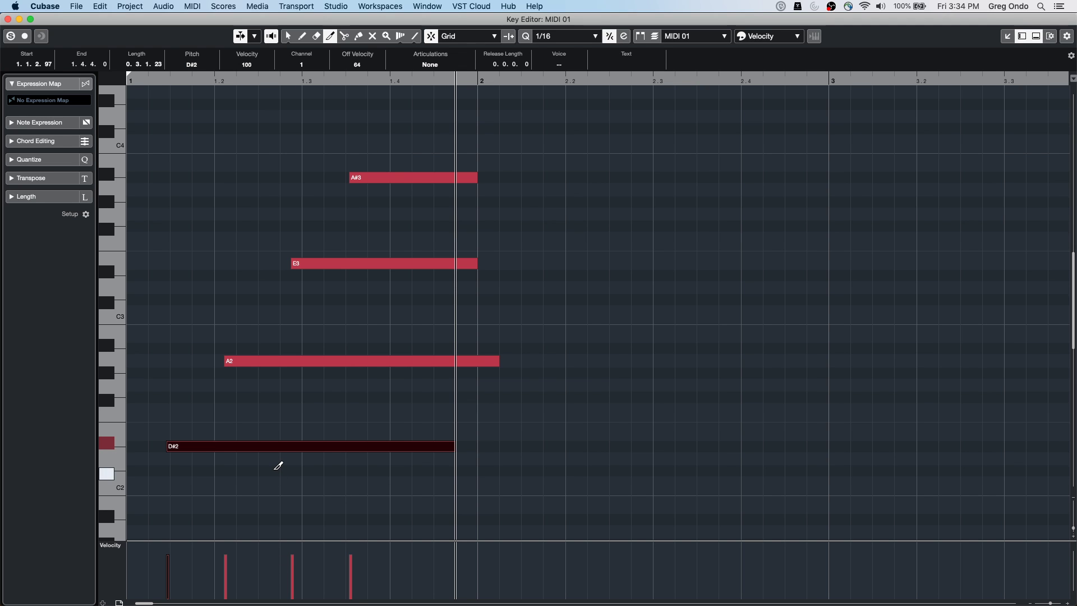
Re-trim the note starts into a later strum-like staircase and close the Key Editor
drag(400, 457, 303, 132)
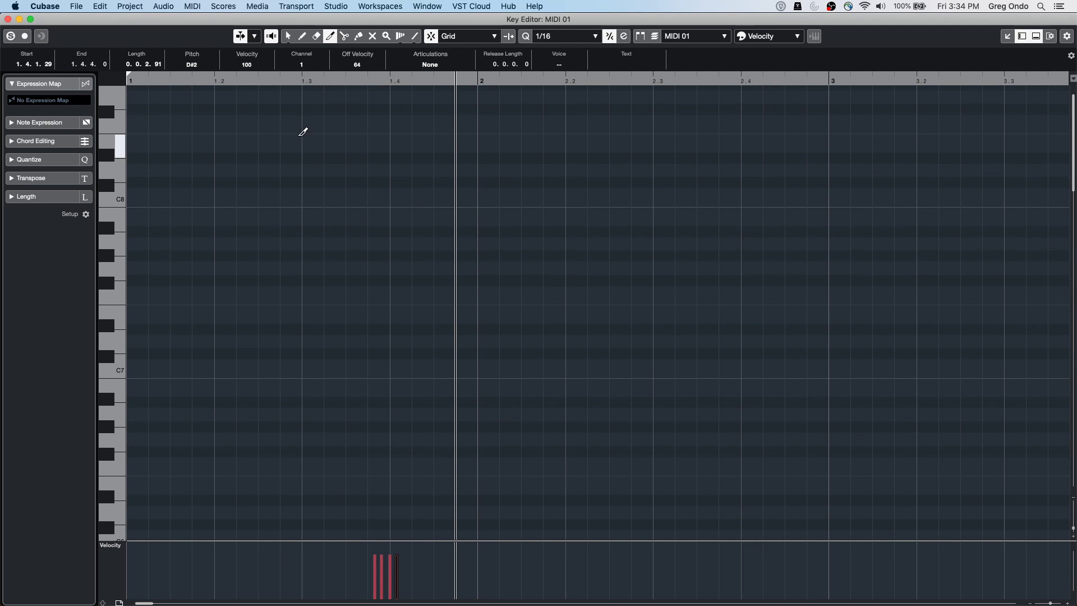
scroll(320, 207, down, 15)
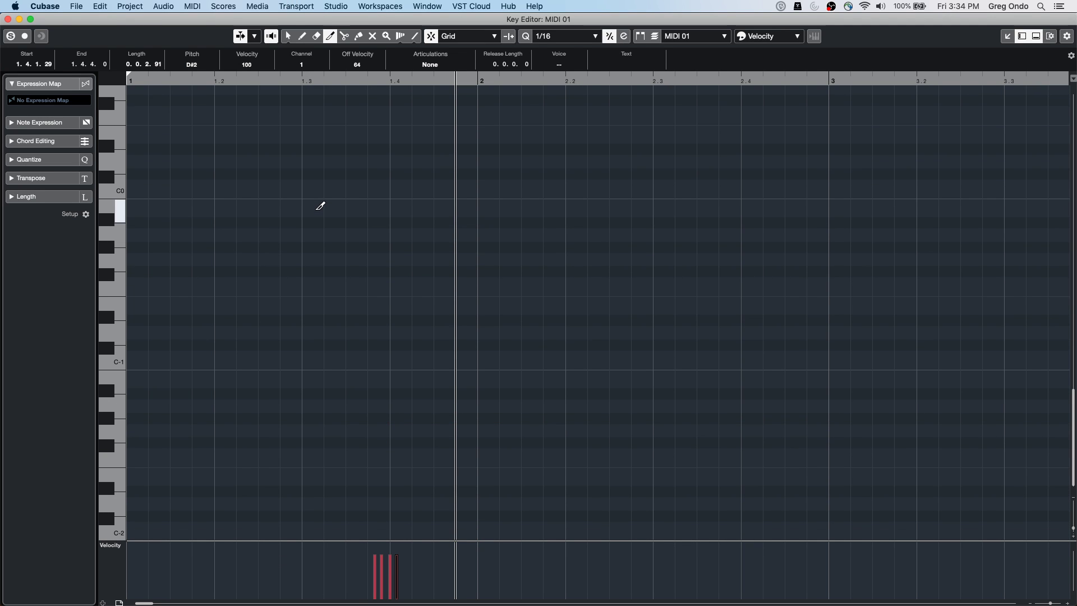
scroll(321, 206, up, 14)
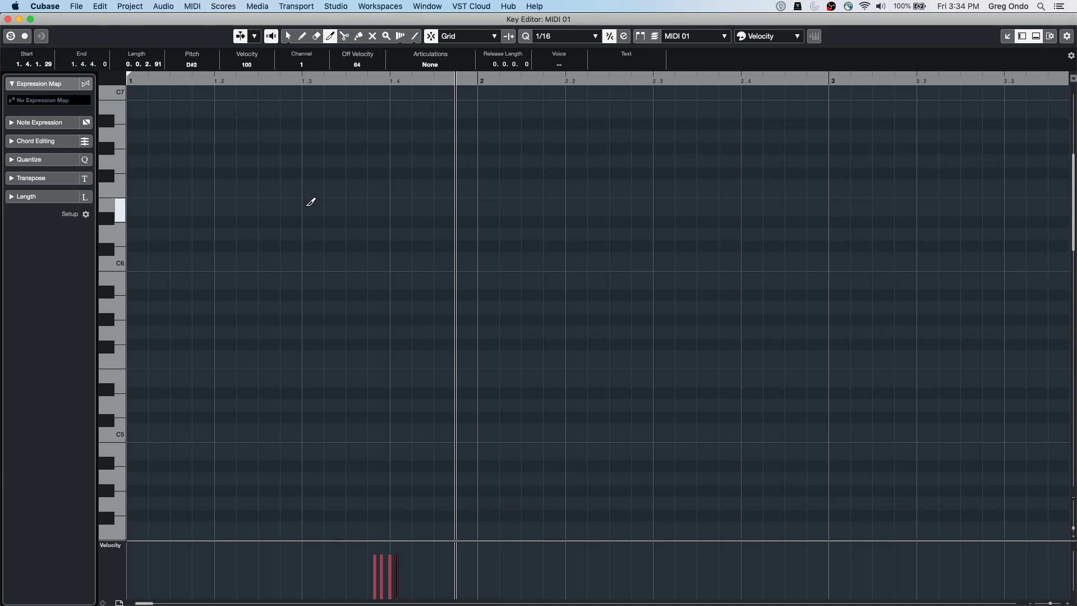
scroll(309, 205, down, 6)
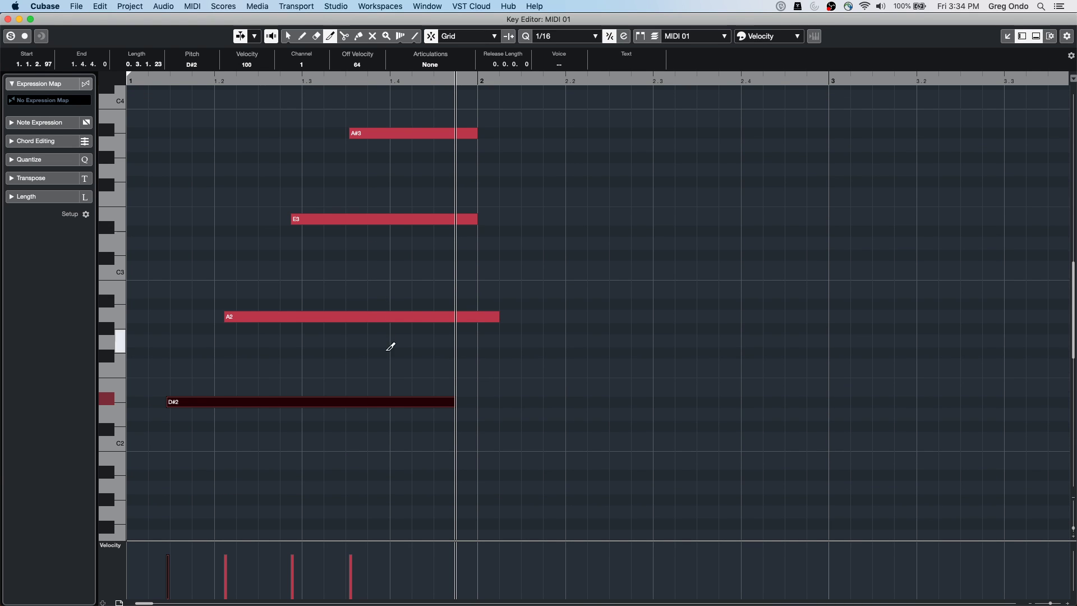
mouse_move(260, 414)
mouse_down()
mouse_move(368, 221)
mouse_move(409, 110)
mouse_up()
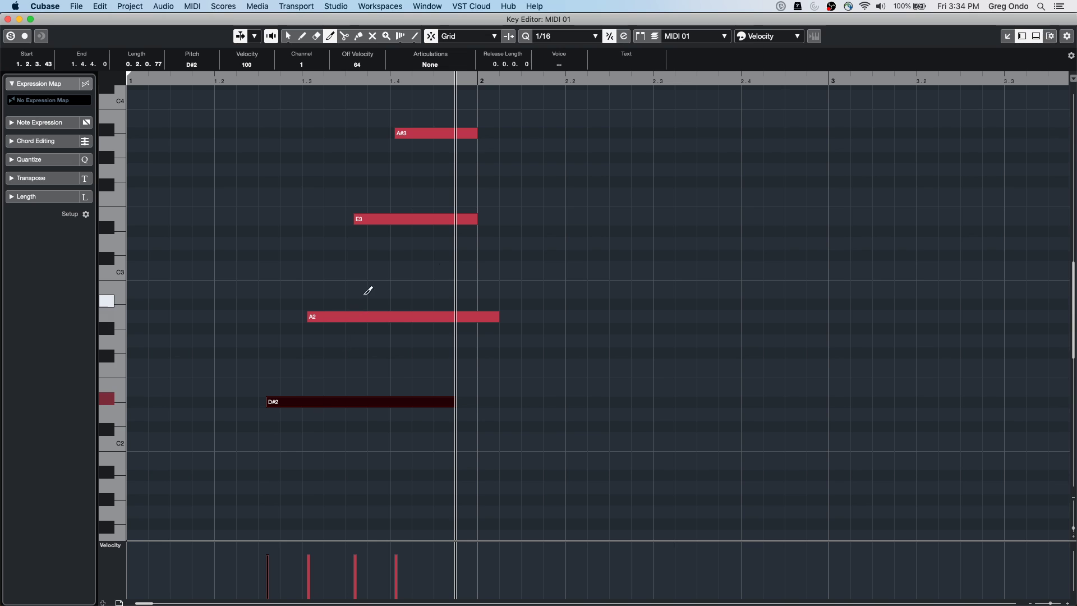
click(8, 19)
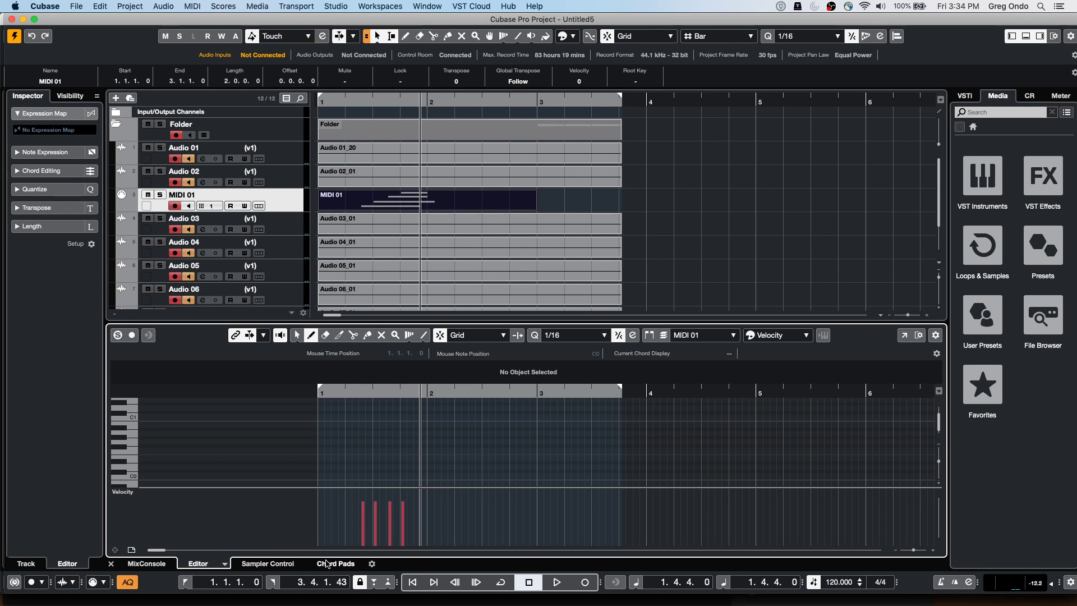
click(330, 563)
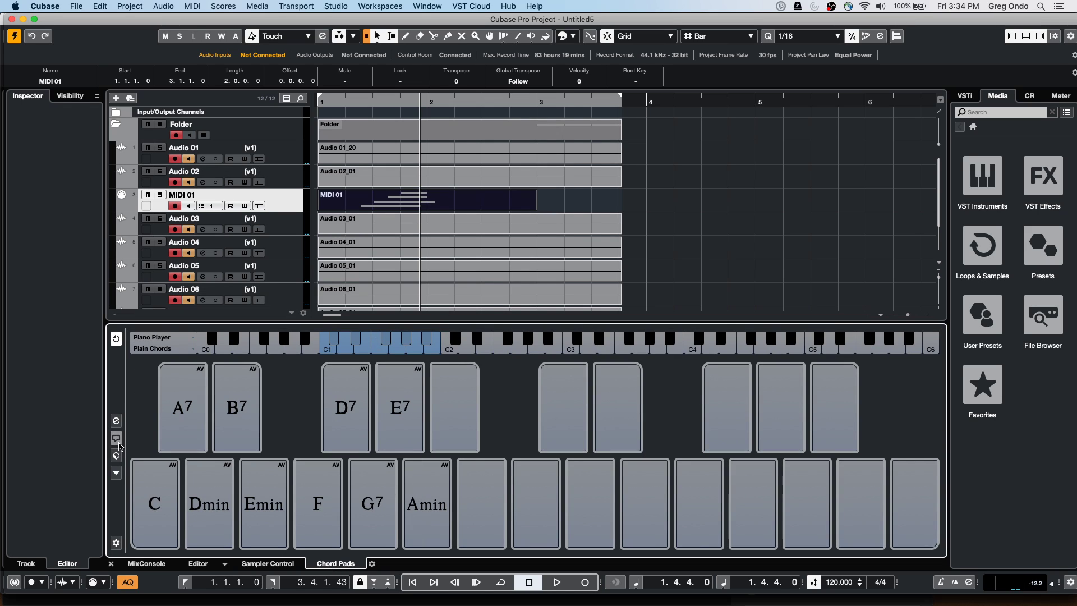
click(116, 455)
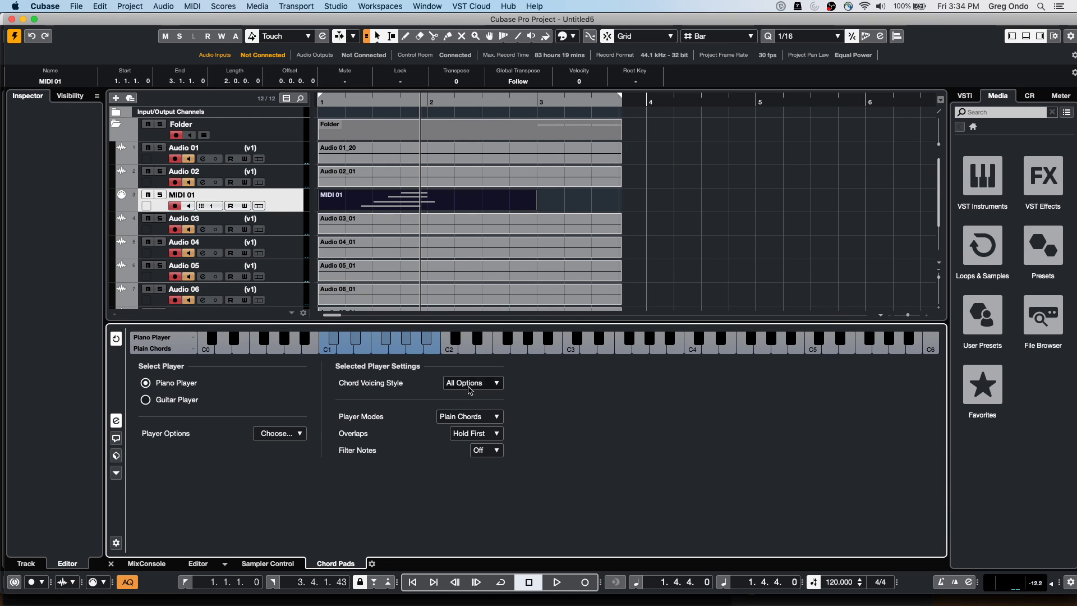
click(146, 400)
click(488, 384)
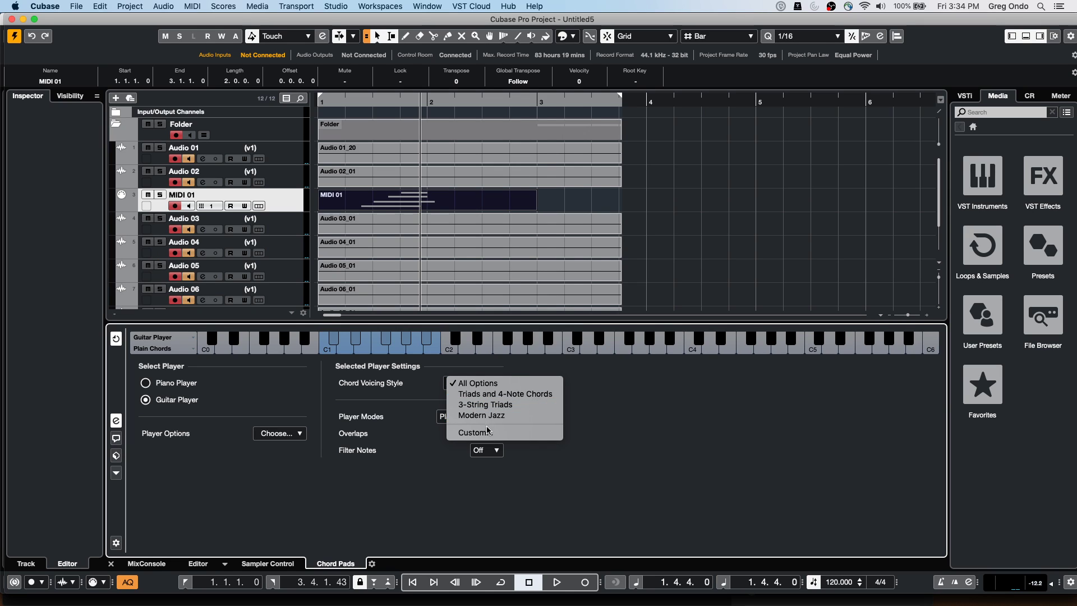
click(399, 428)
click(480, 425)
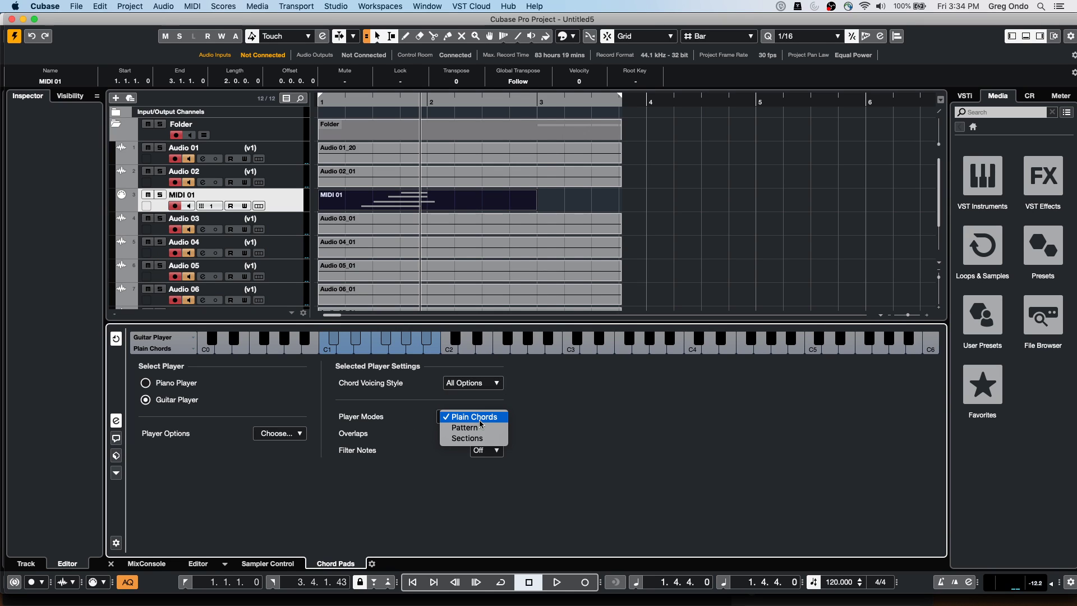
click(481, 428)
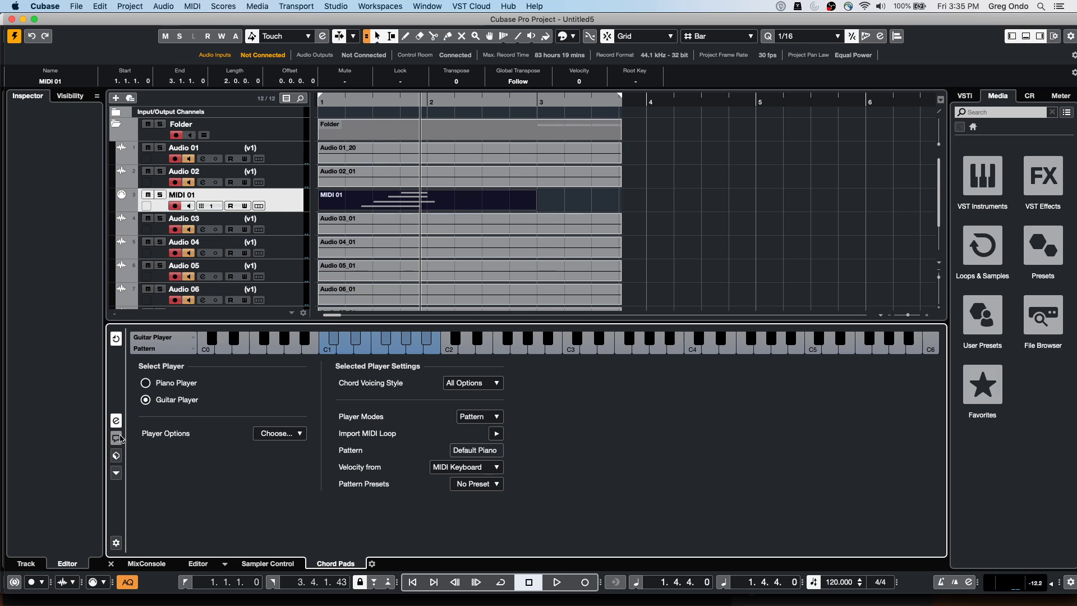
click(116, 472)
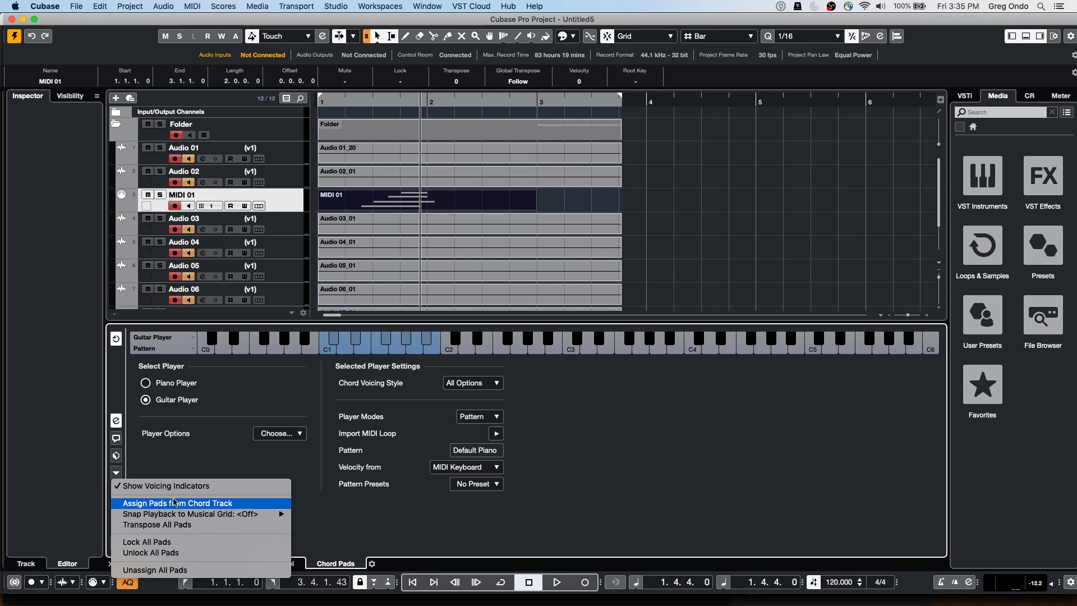
click(419, 509)
click(486, 418)
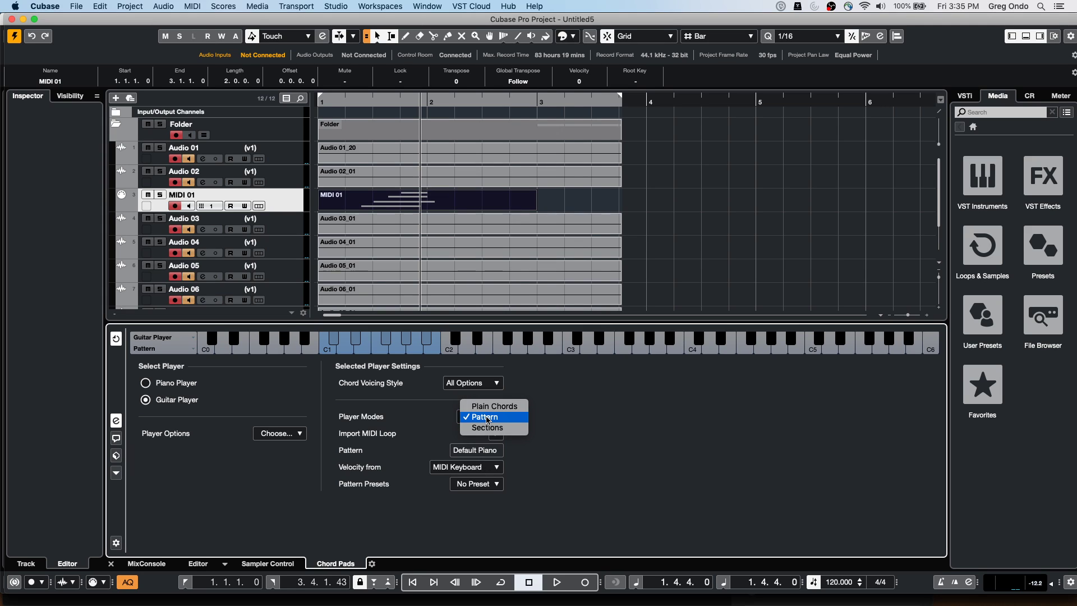
click(486, 417)
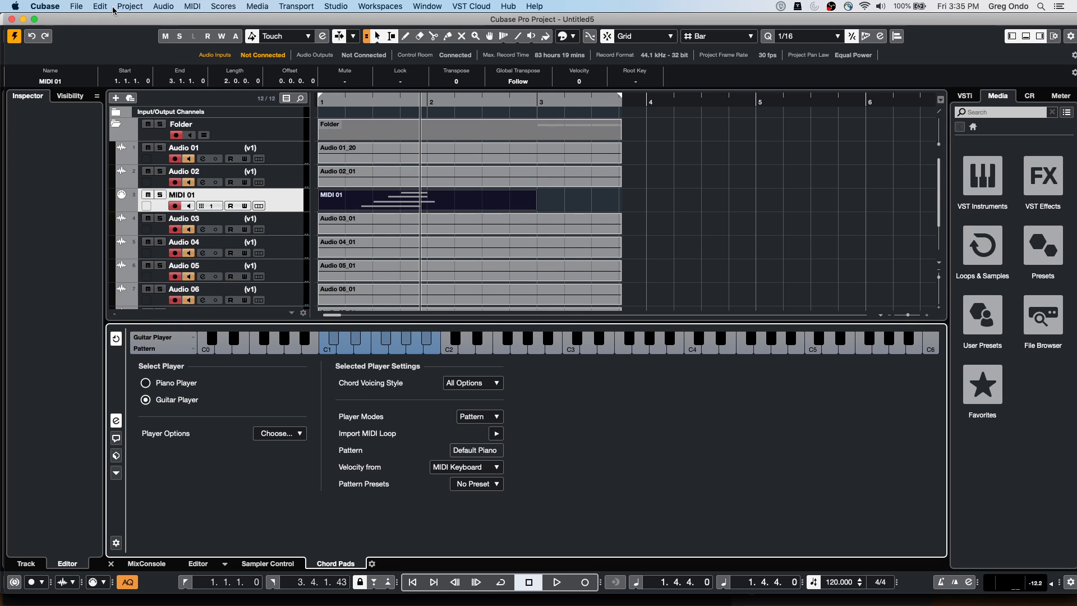
Open the recent project Amos Moses - GO and revert it to its saved version
click(76, 6)
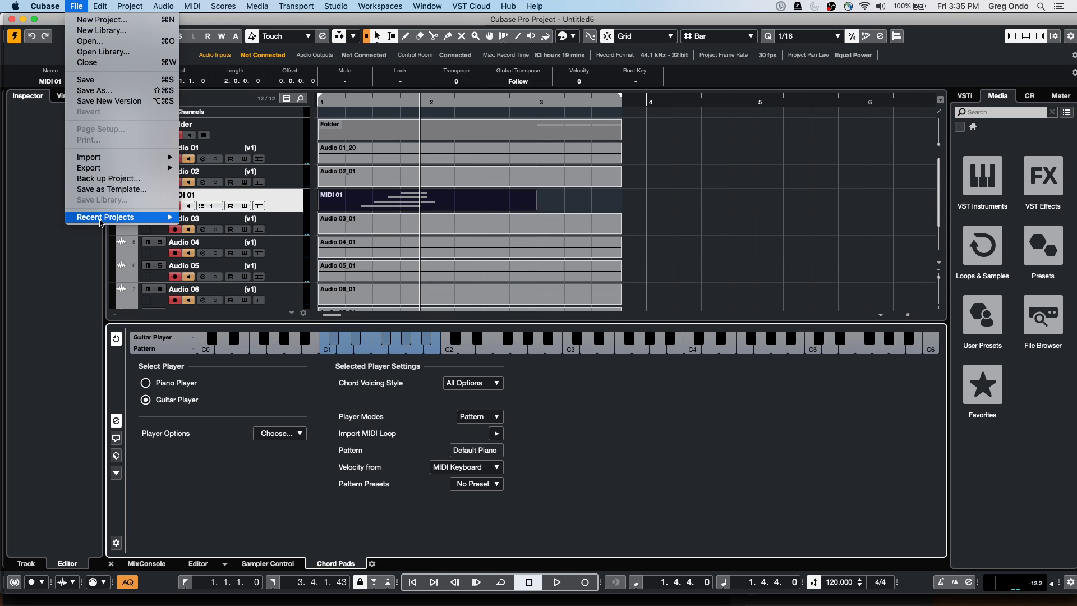
mouse_move(165, 219)
click(270, 218)
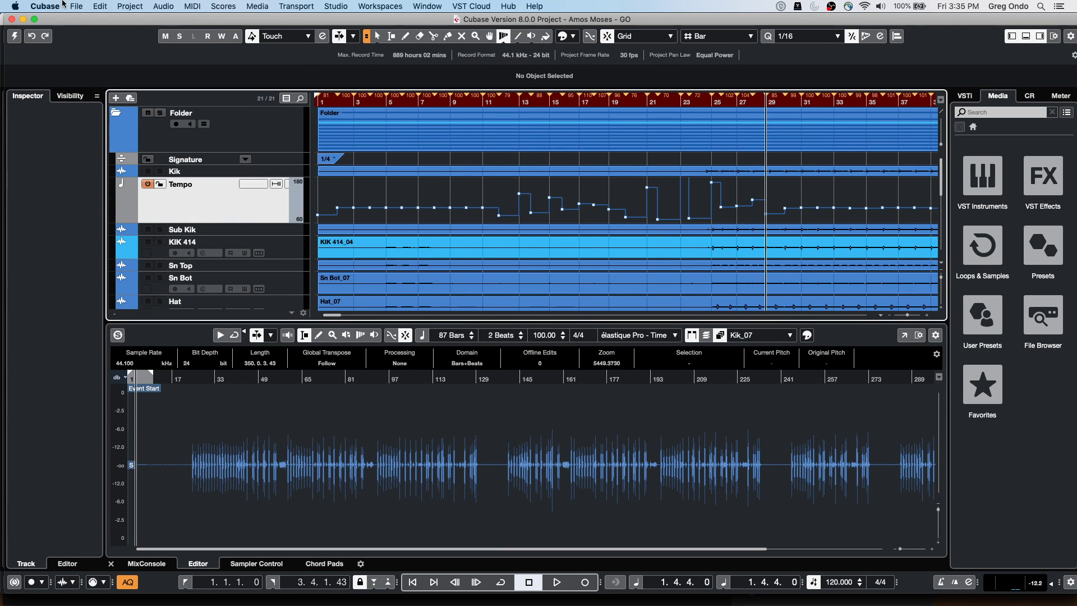
click(75, 6)
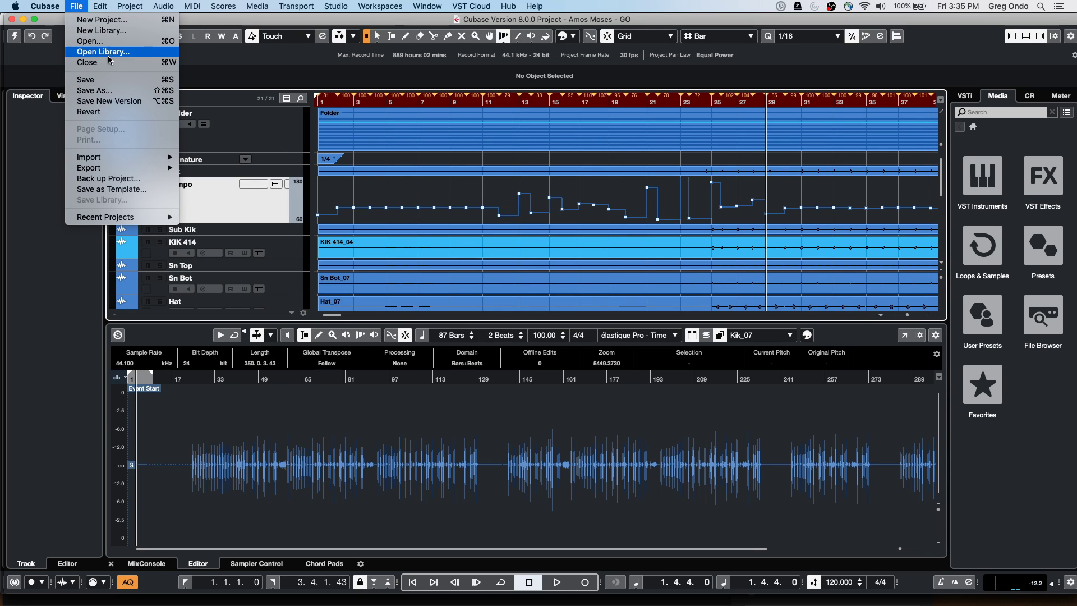
click(89, 112)
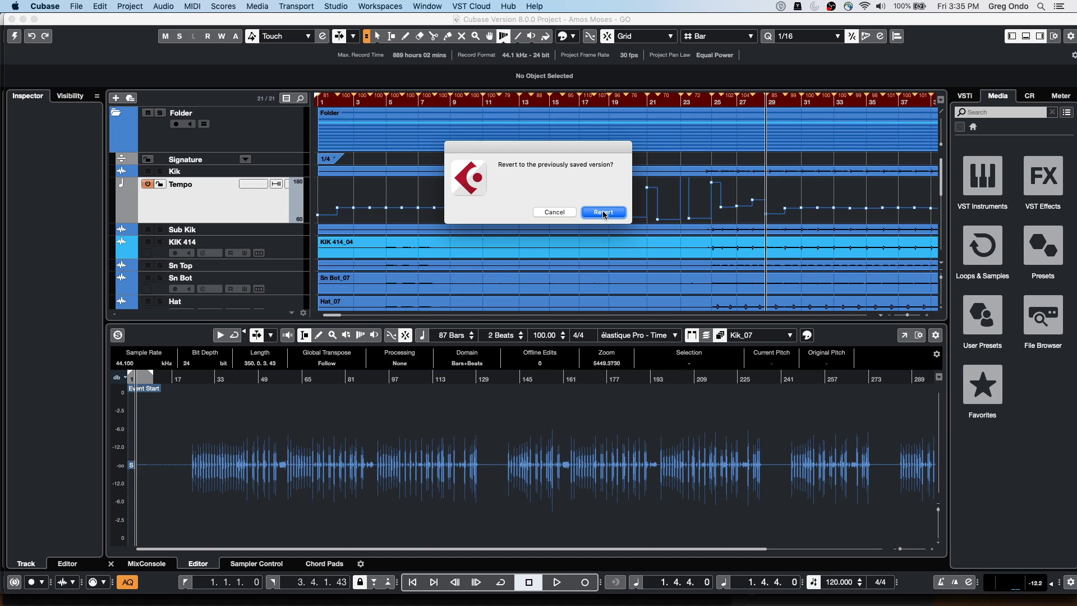
click(604, 213)
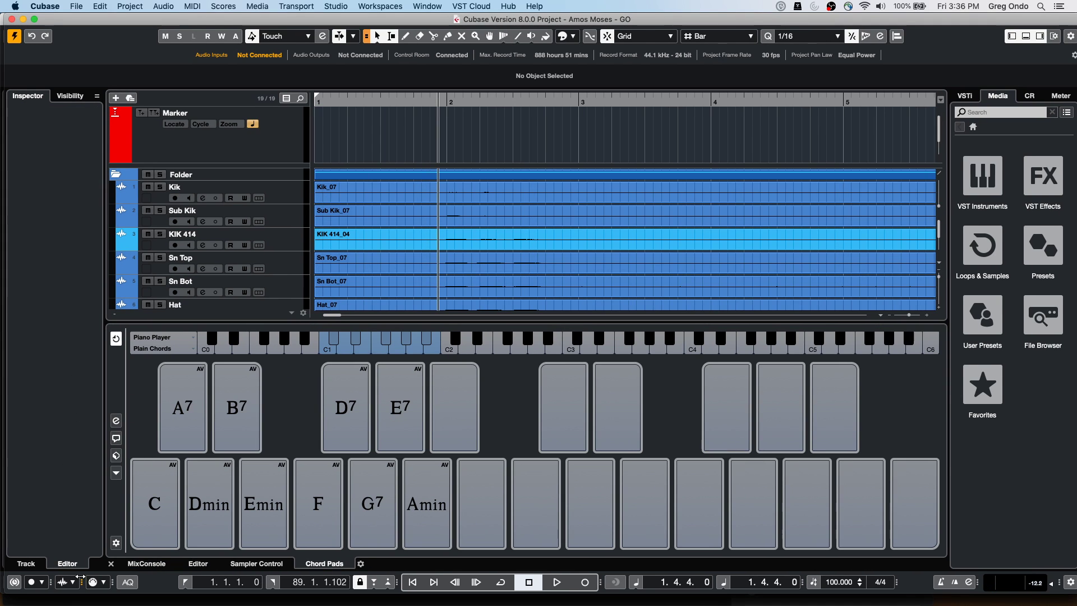
Open the Maple Kit track's Groove Agent SE instrument from the Inspector
scroll(396, 252, down, 10)
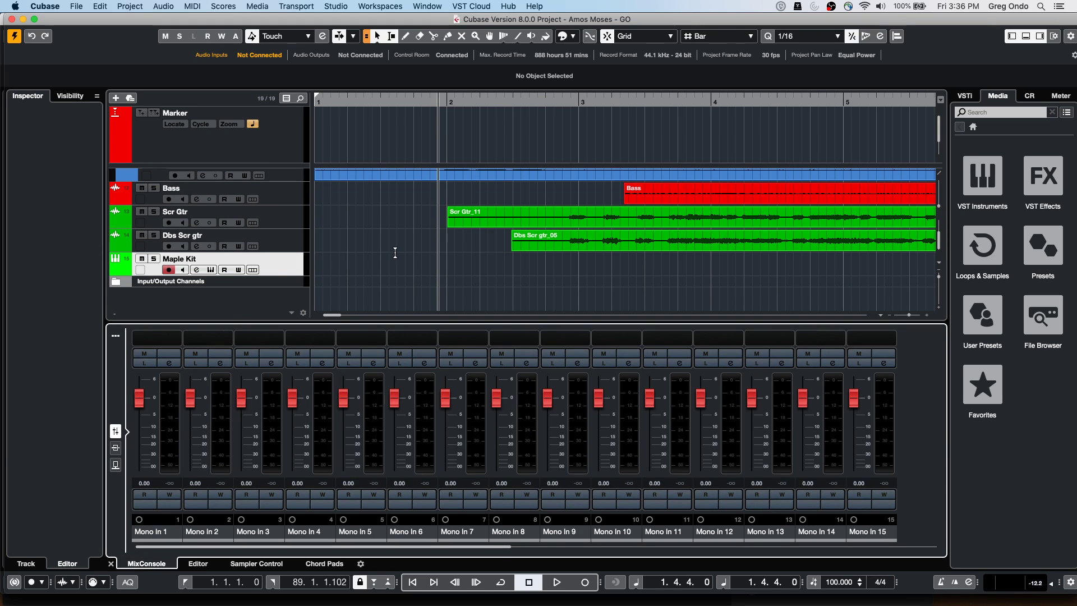
click(199, 270)
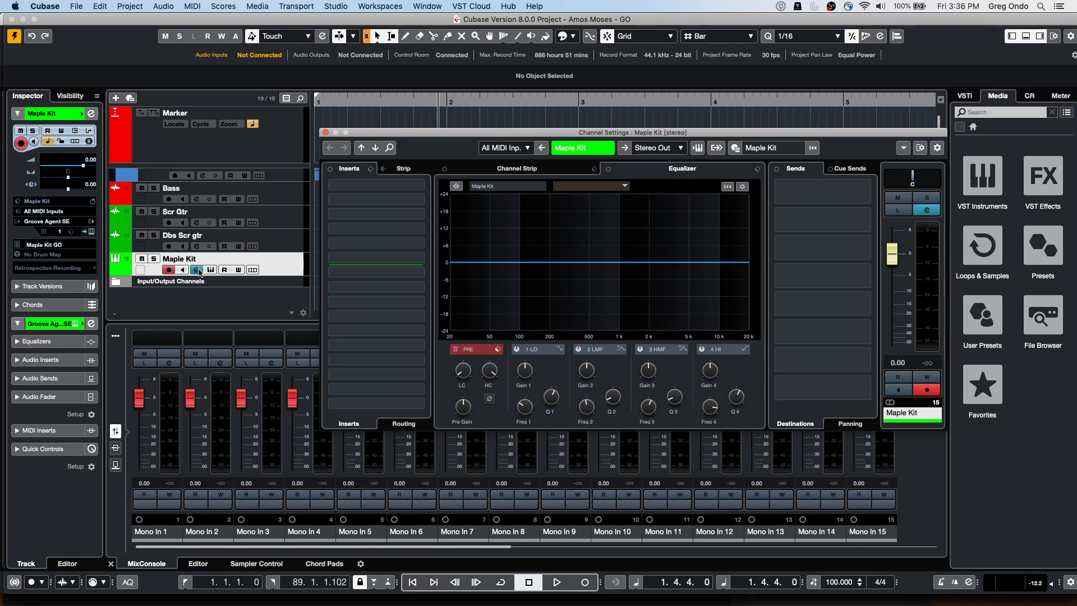
click(325, 133)
click(91, 231)
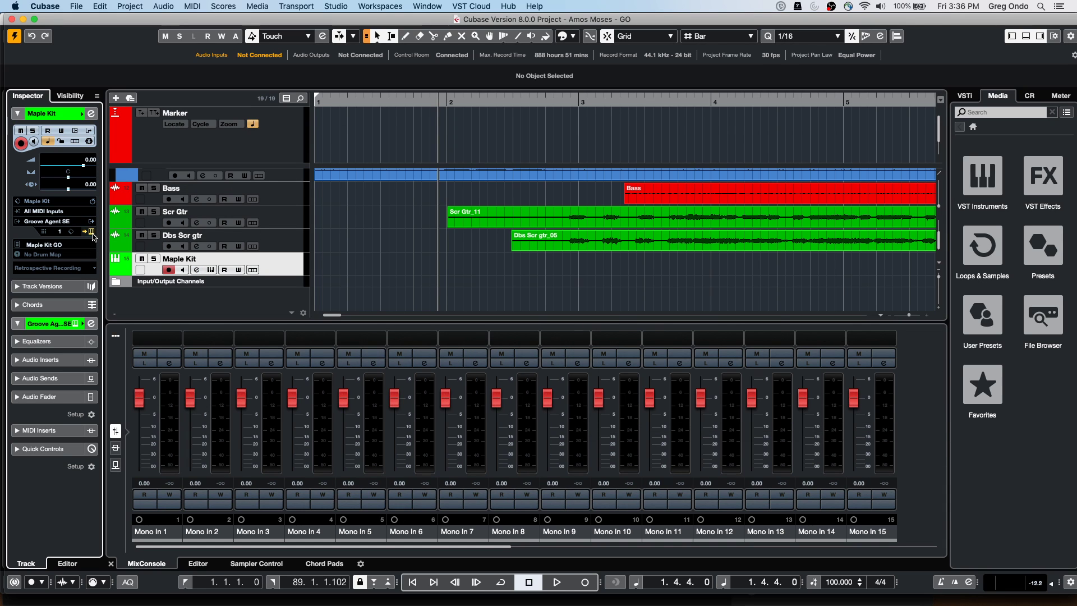
Switch Groove Agent SE to pad bank 4 and zoom the arrangement in around bar 7
click(652, 268)
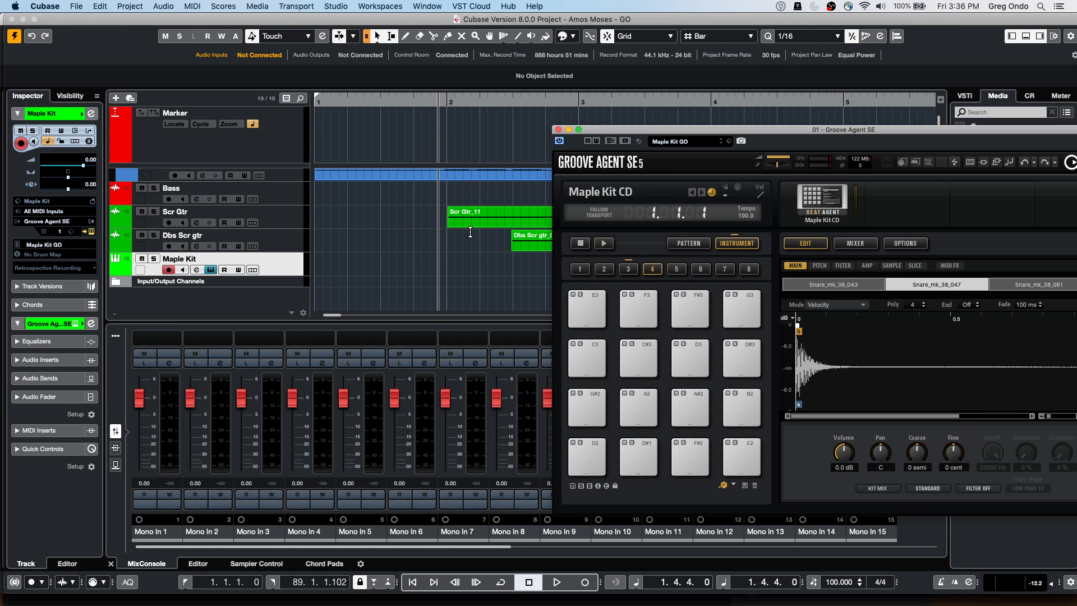
scroll(469, 230, up, 10)
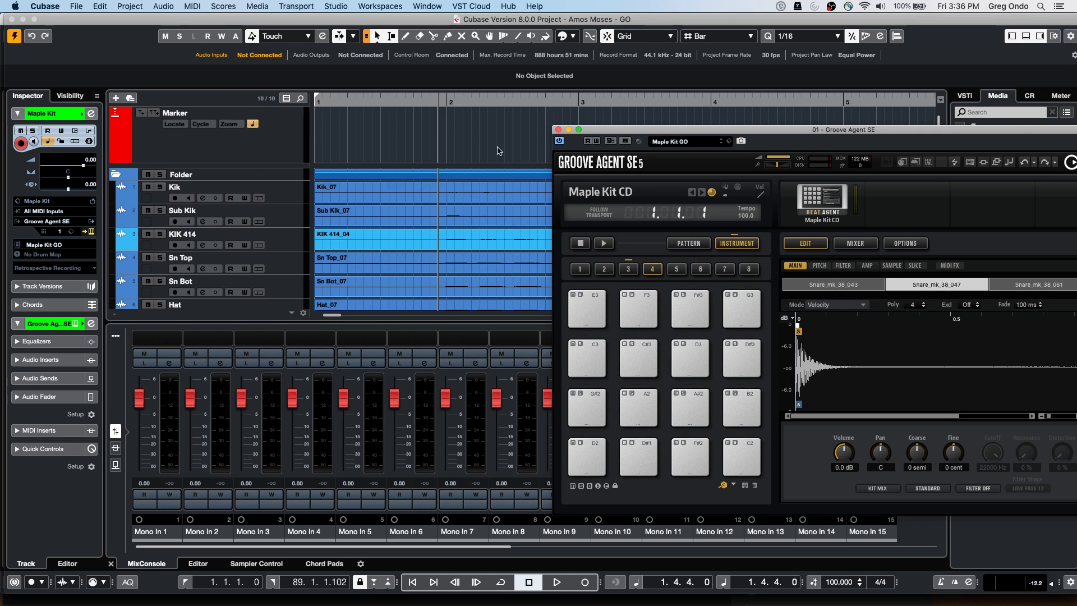
click(396, 101)
drag(396, 87, 405, 48)
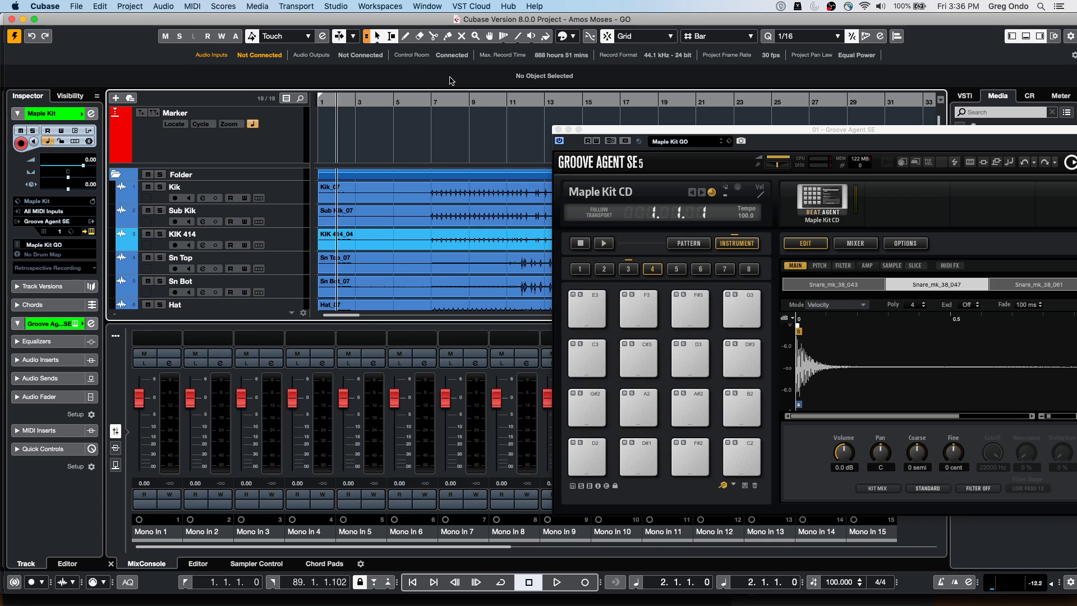
drag(456, 103, 424, 163)
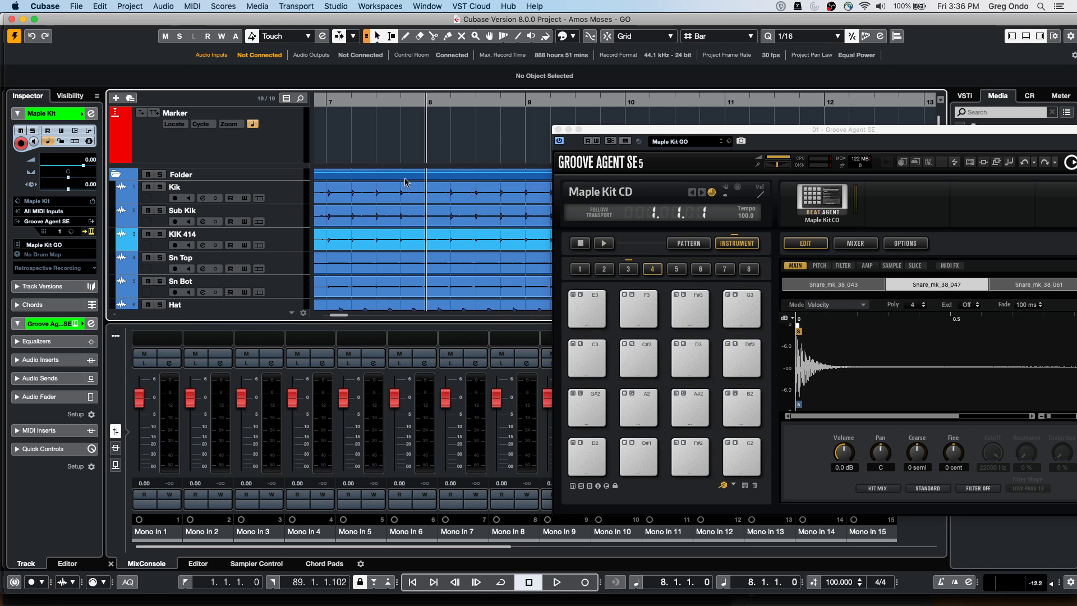
drag(402, 105, 636, 404)
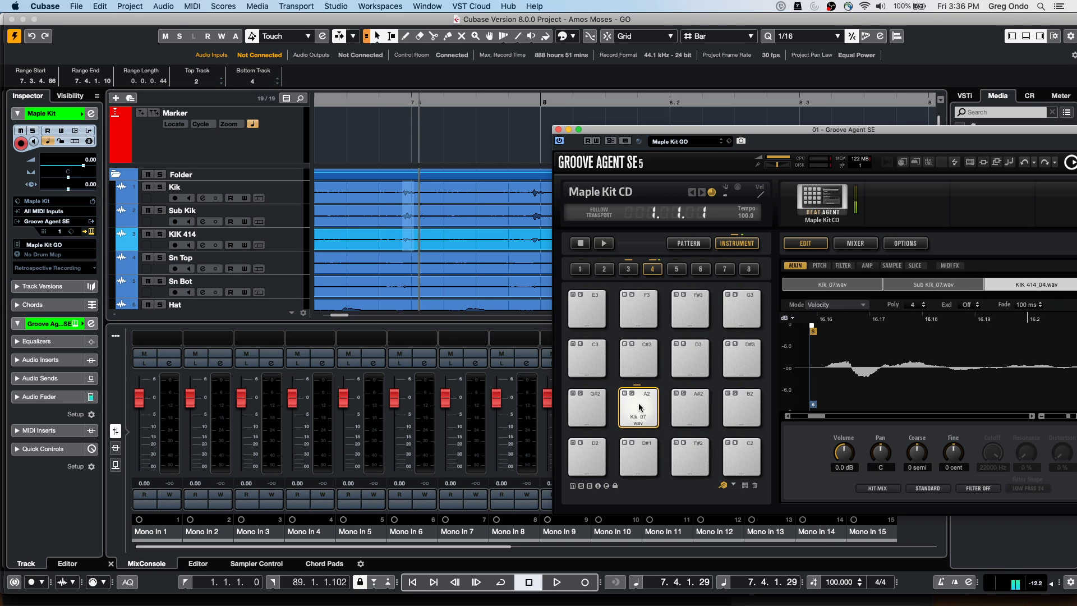
Set pad A2's Mode to Layer and audition the layered kick
click(831, 290)
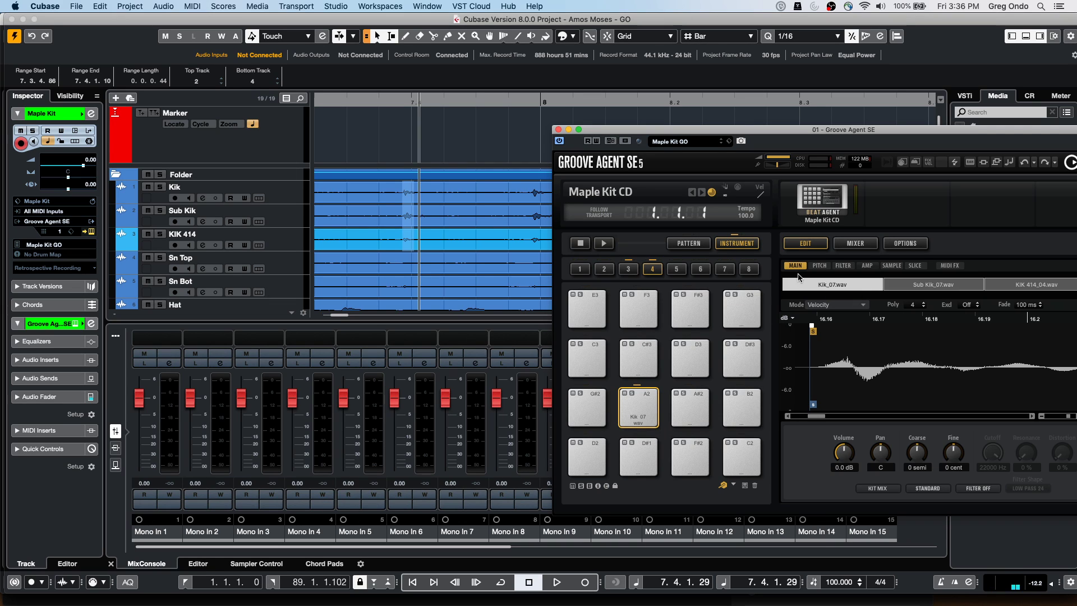
click(824, 305)
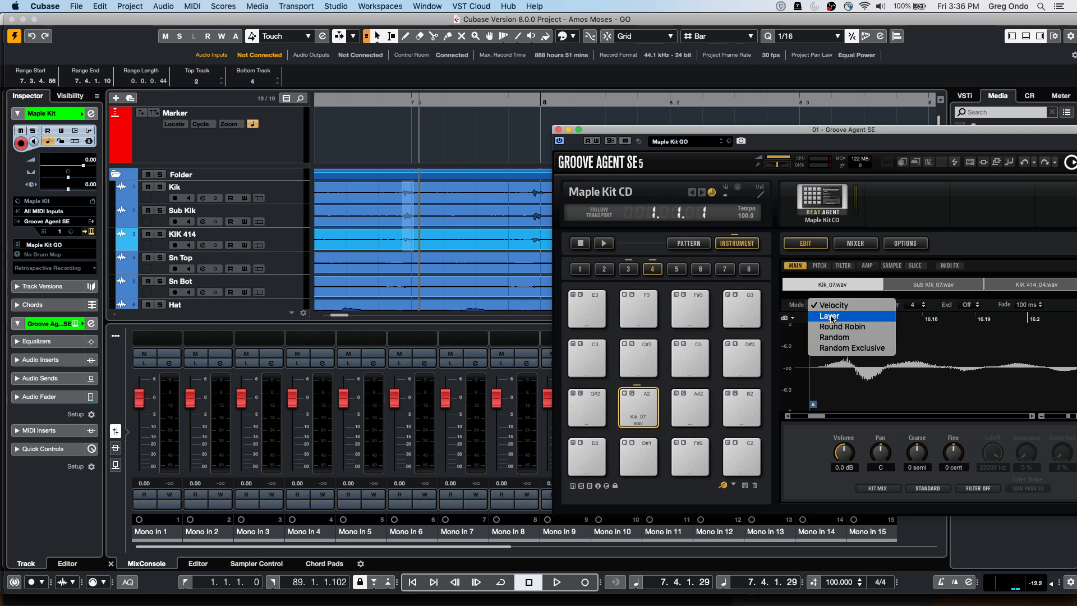
click(830, 318)
click(638, 406)
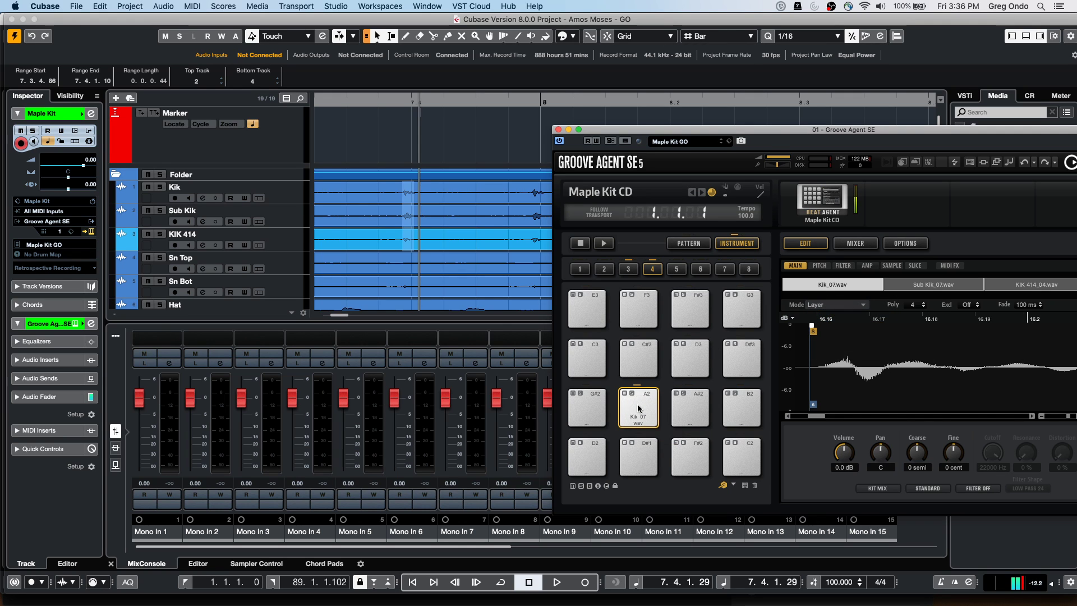
Range-select the Kik through R 3 tracks and drop the hits onto empty pad D2
drag(406, 104, 396, 45)
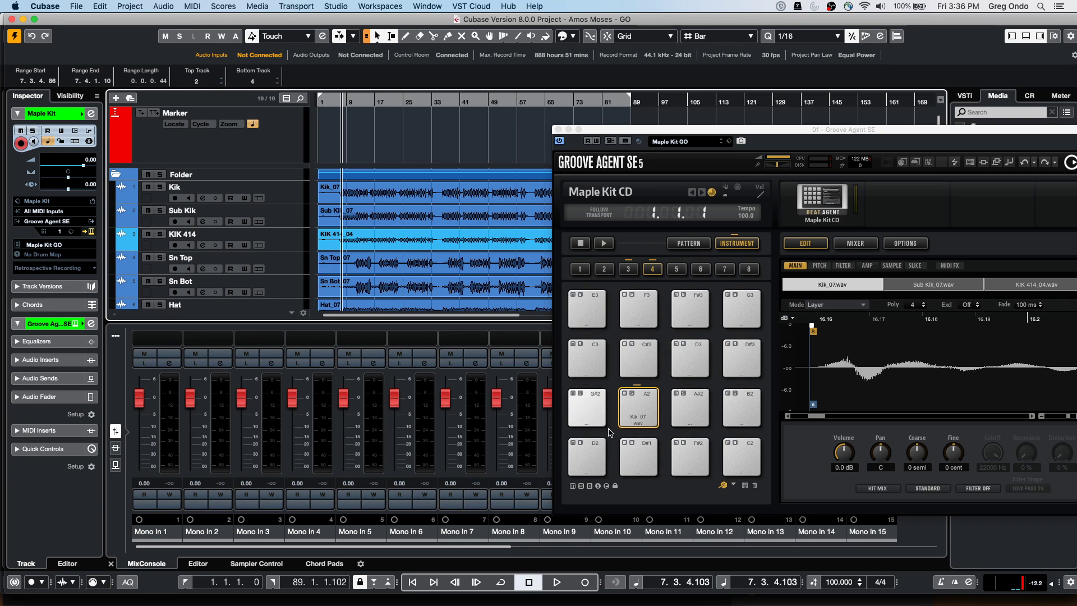
click(588, 461)
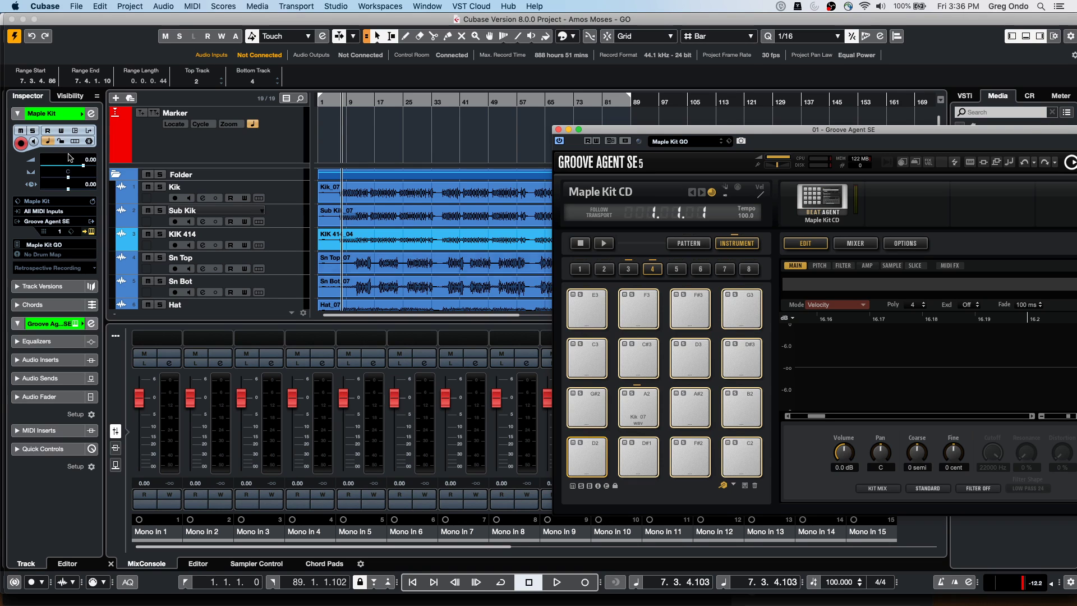
click(375, 201)
drag(375, 200, 586, 457)
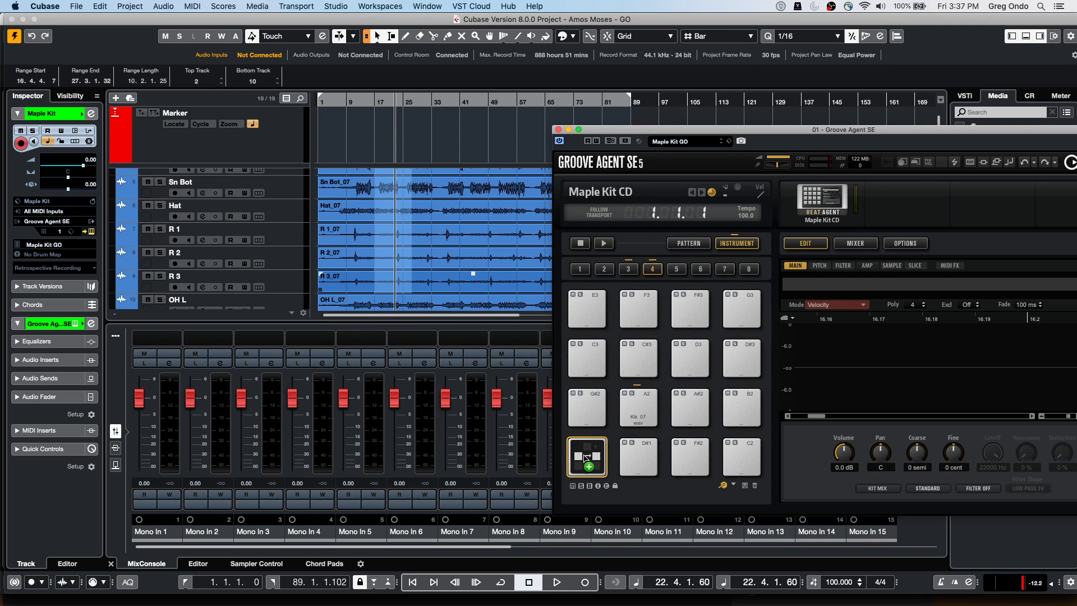
drag(585, 457, 585, 458)
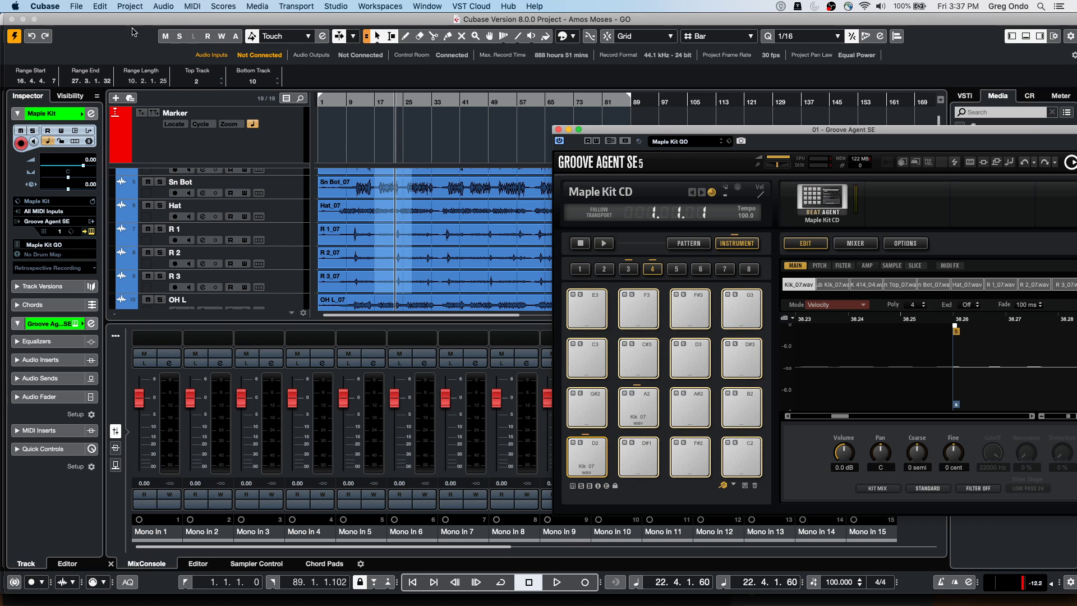
Switch to the UNINVITED project from the Window menu and activate it
click(77, 7)
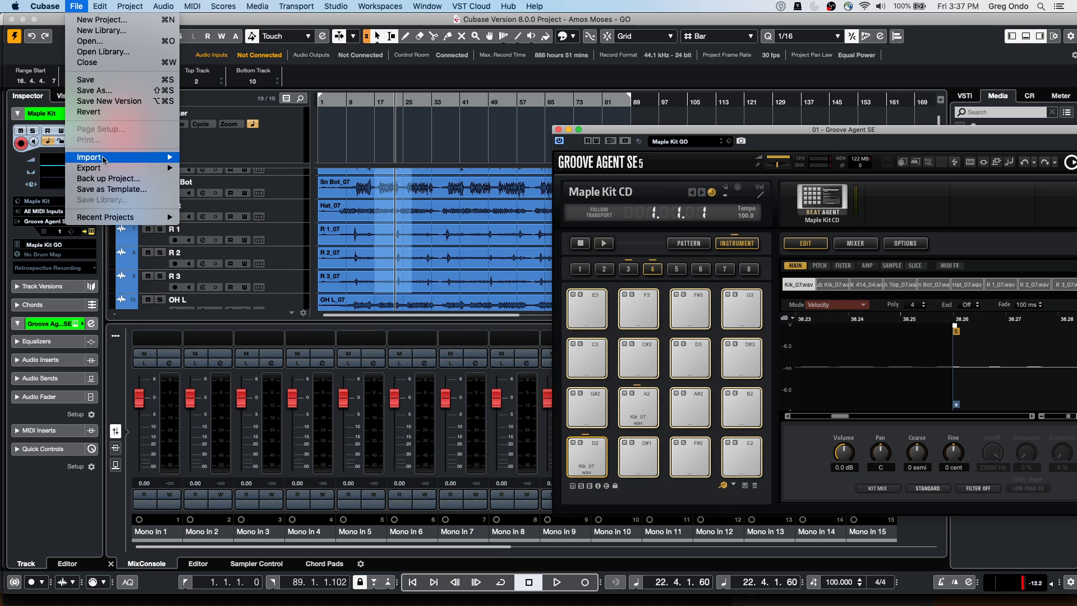
mouse_move(106, 167)
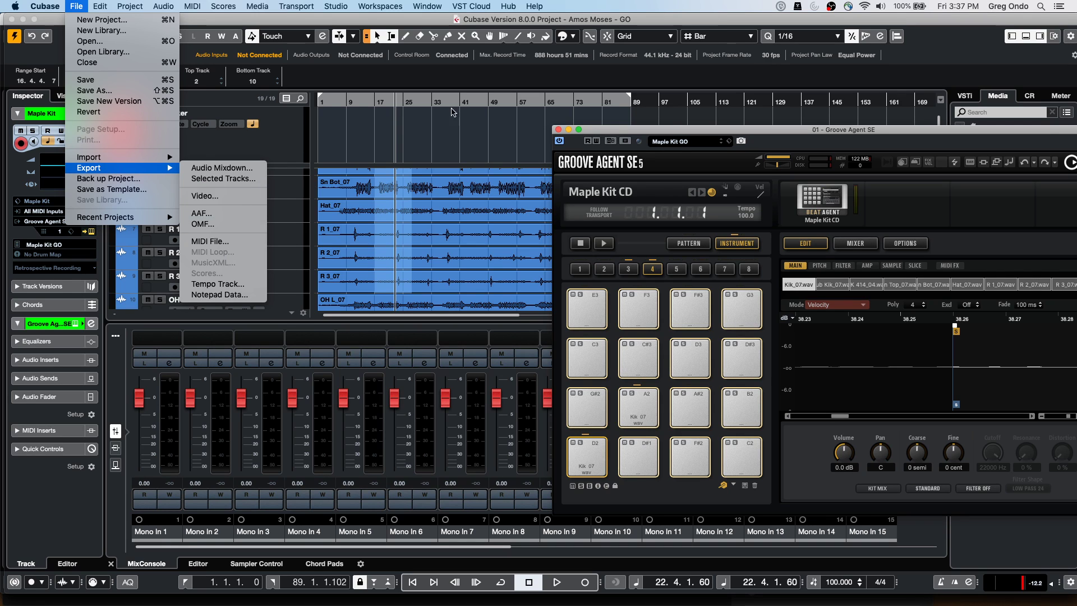
mouse_move(406, 5)
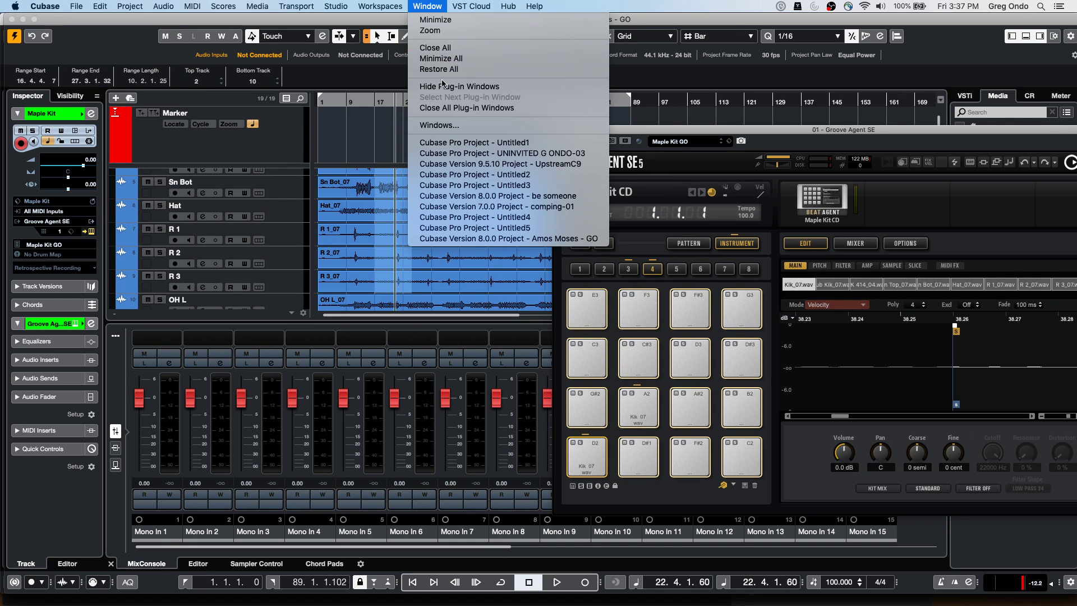
click(460, 153)
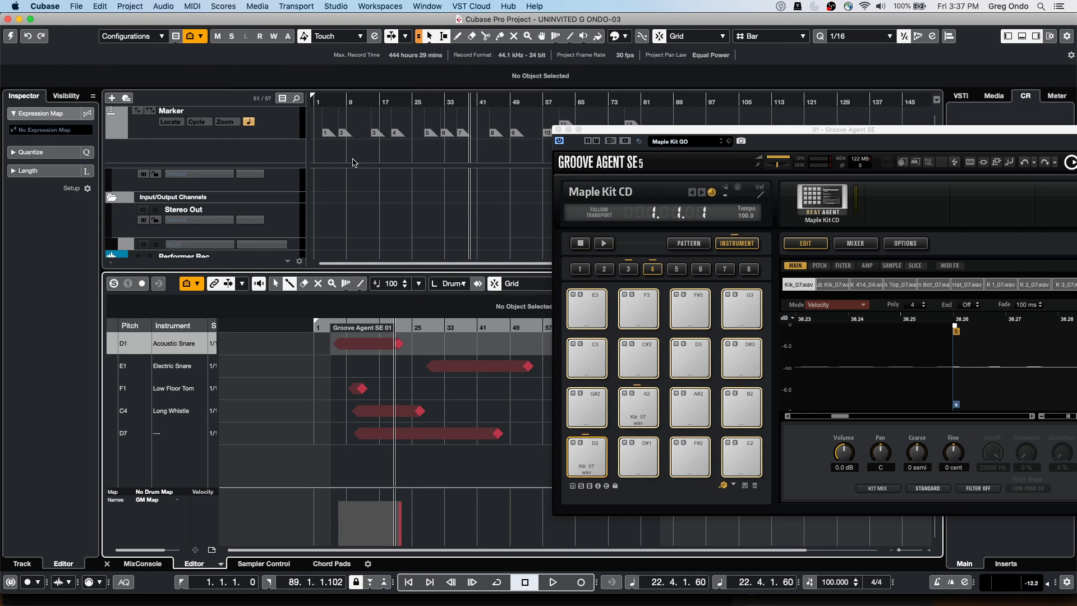
click(72, 5)
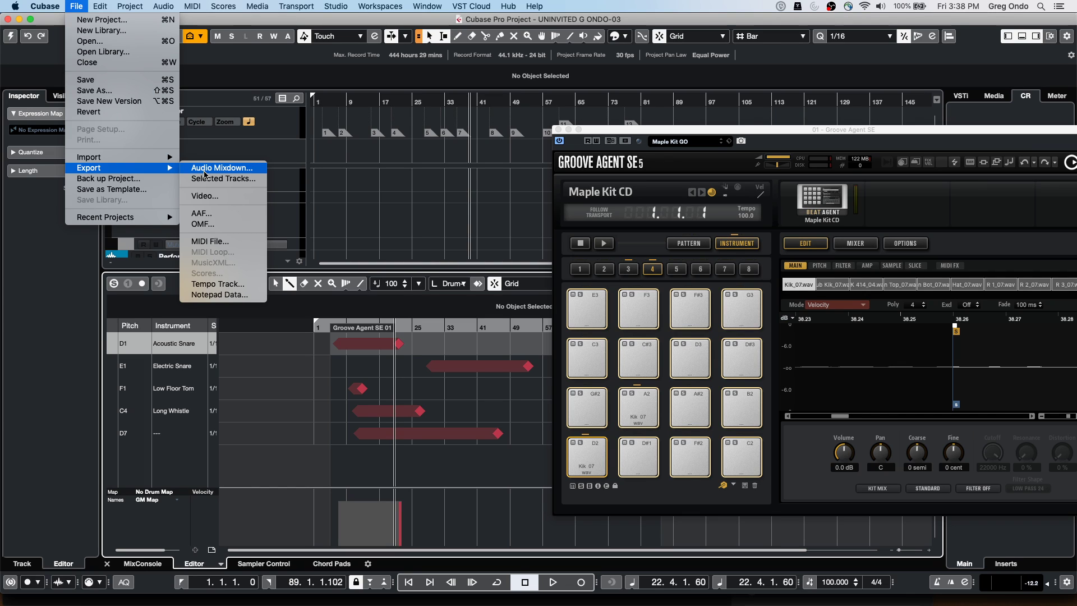
click(13, 47)
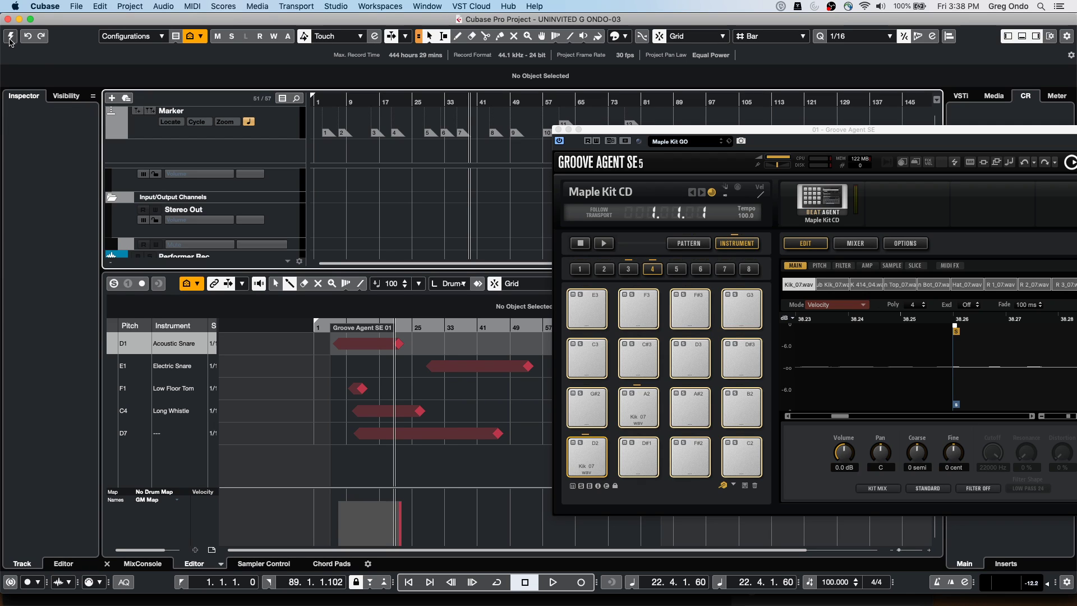
click(10, 38)
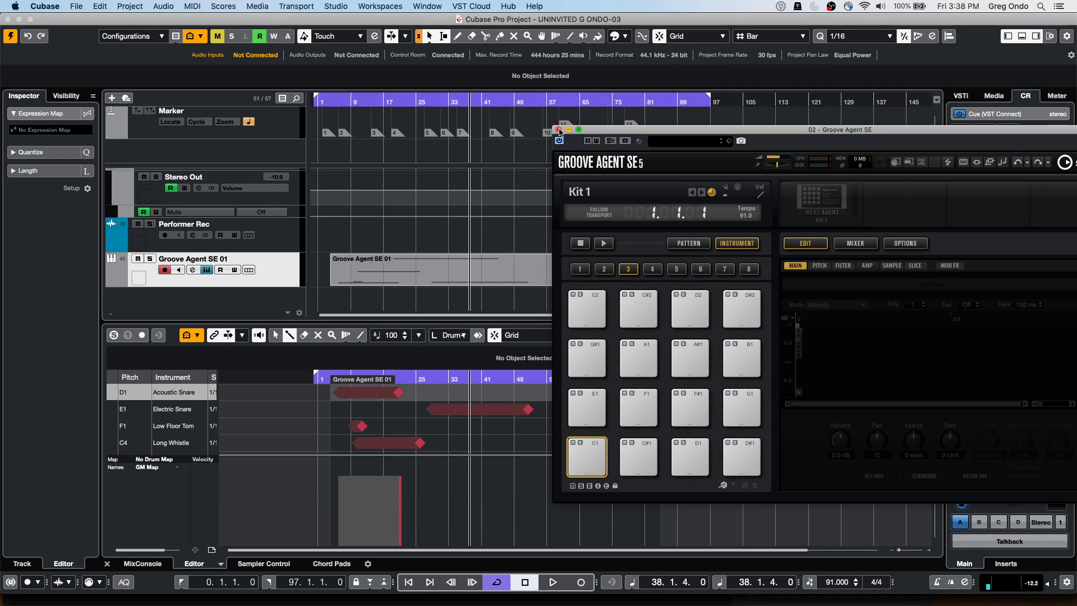
Close Groove Agent SE and revert UNINVITED to its last saved version
click(558, 129)
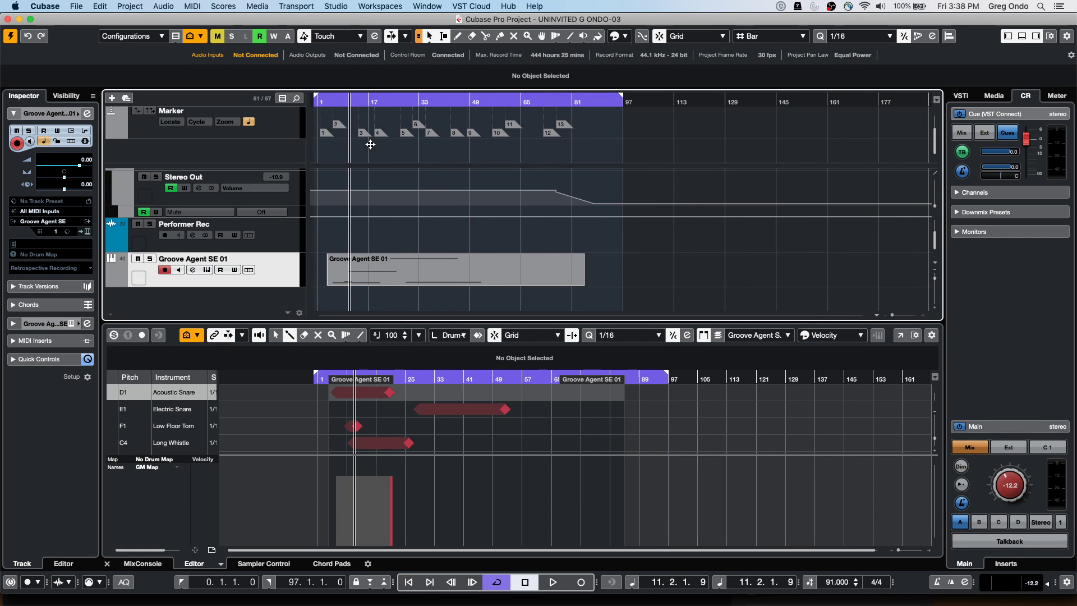
scroll(394, 220, up, 15)
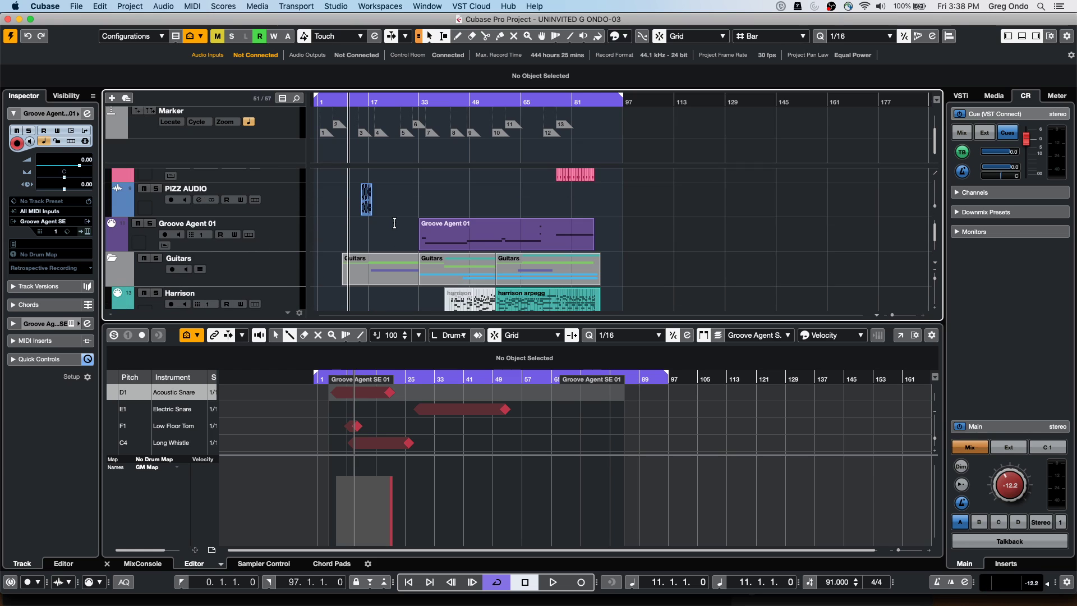
click(71, 7)
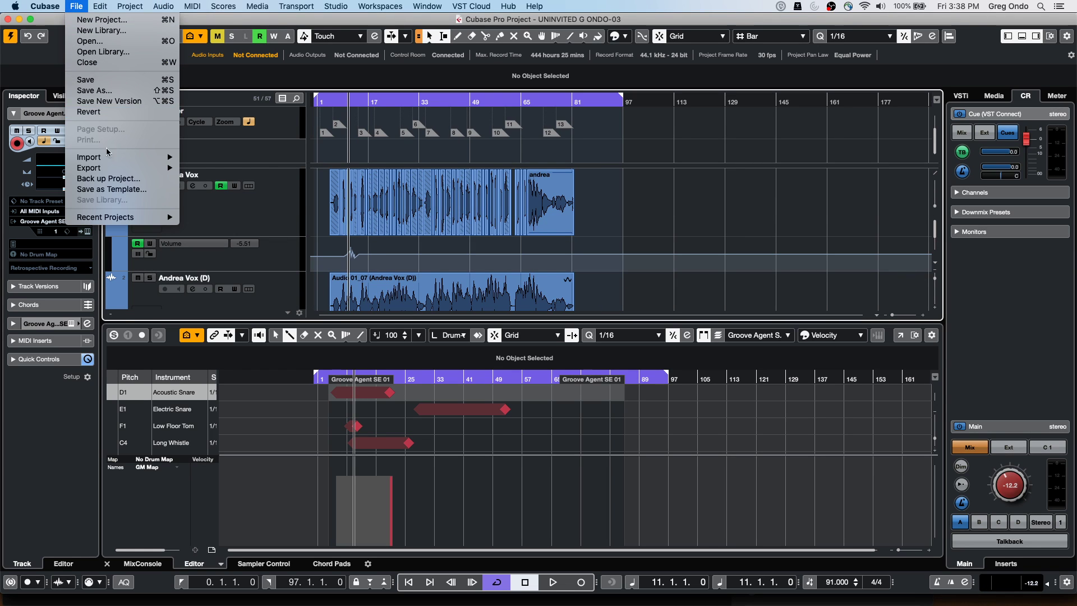
click(110, 113)
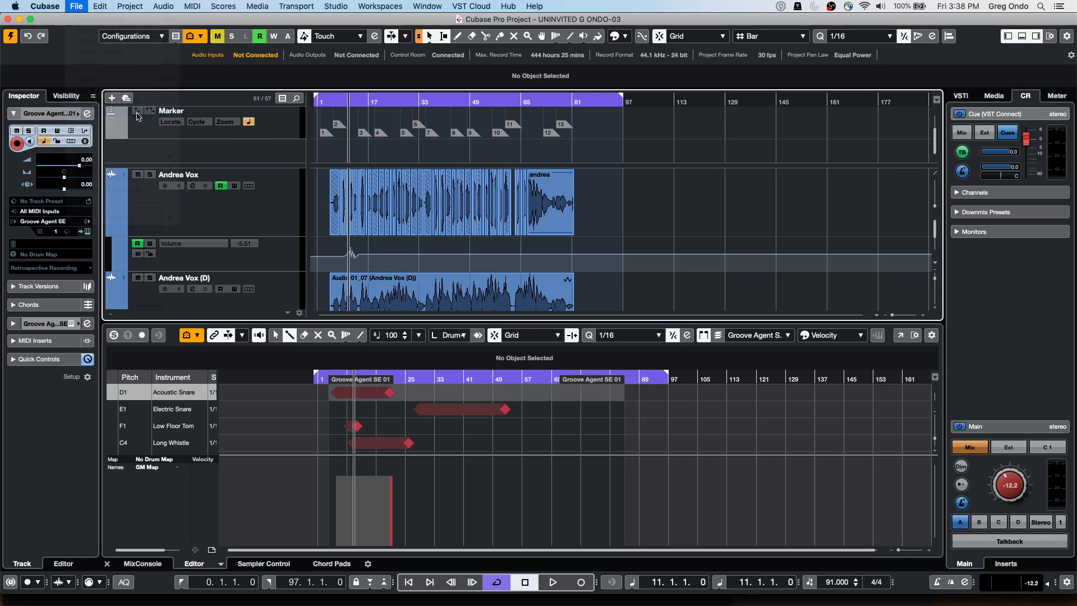
click(613, 217)
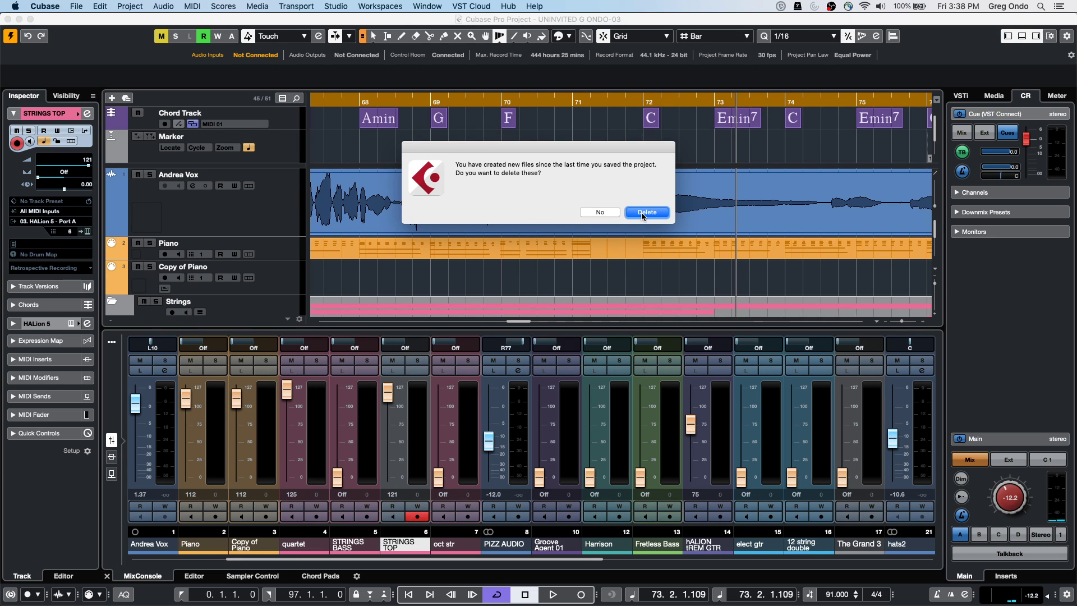
Delete the files created since saving, pick Object Selection, and place the playhead at bar 7
key(Return)
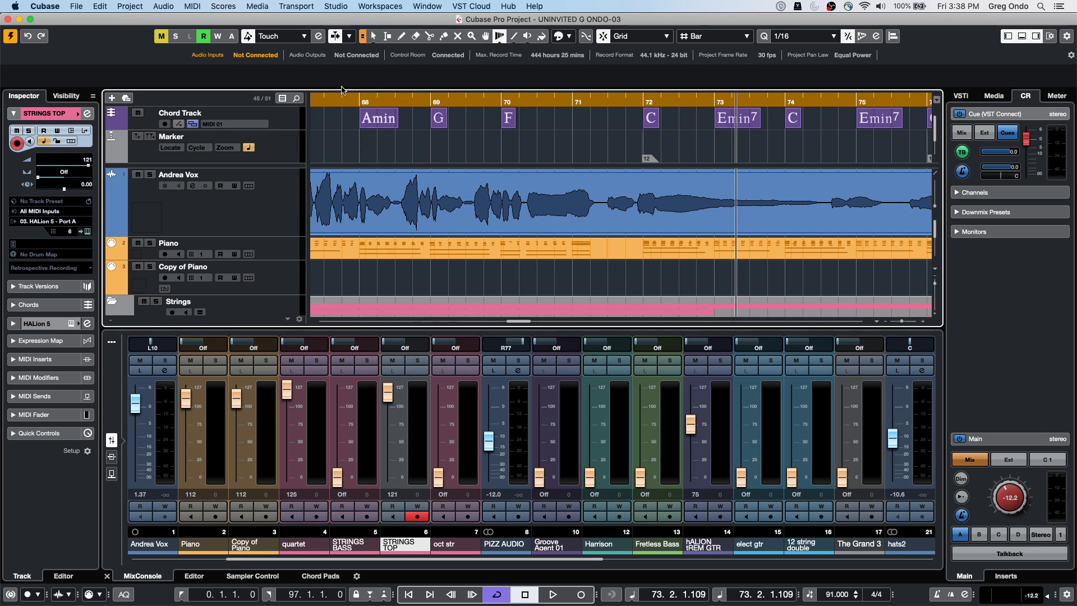
click(354, 100)
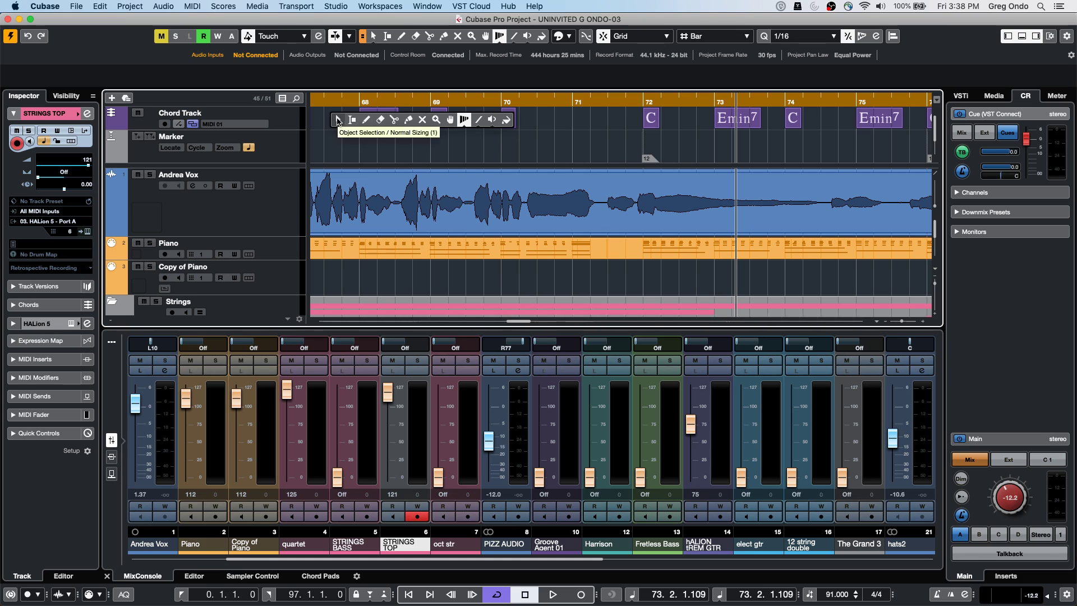
drag(340, 99, 229, 76)
click(364, 95)
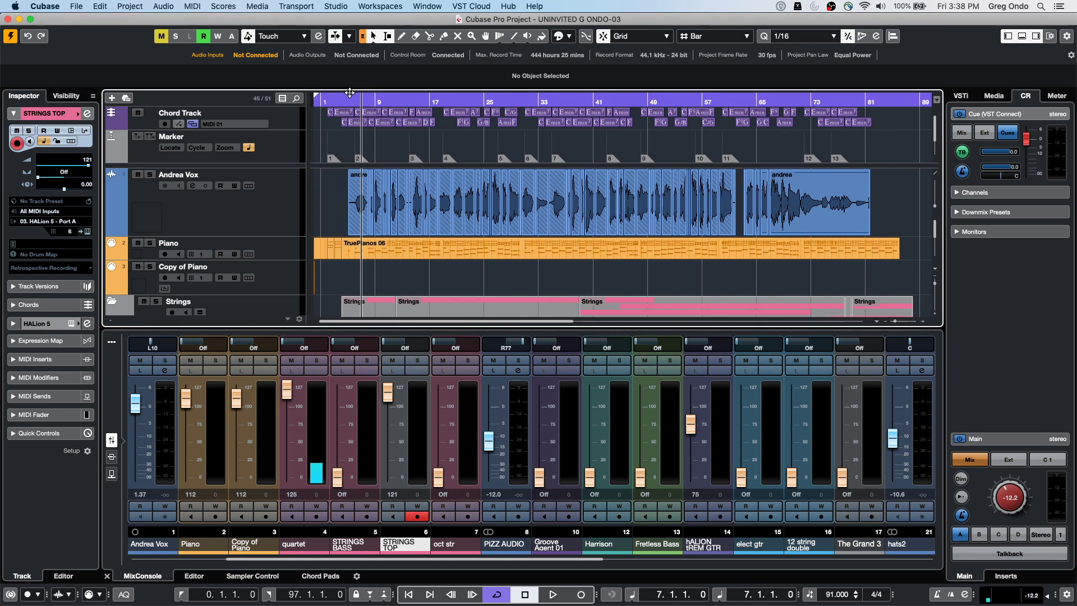
Play from bar 7 zoomed in to bars 3–13, then stop and select andrea_03
key(space)
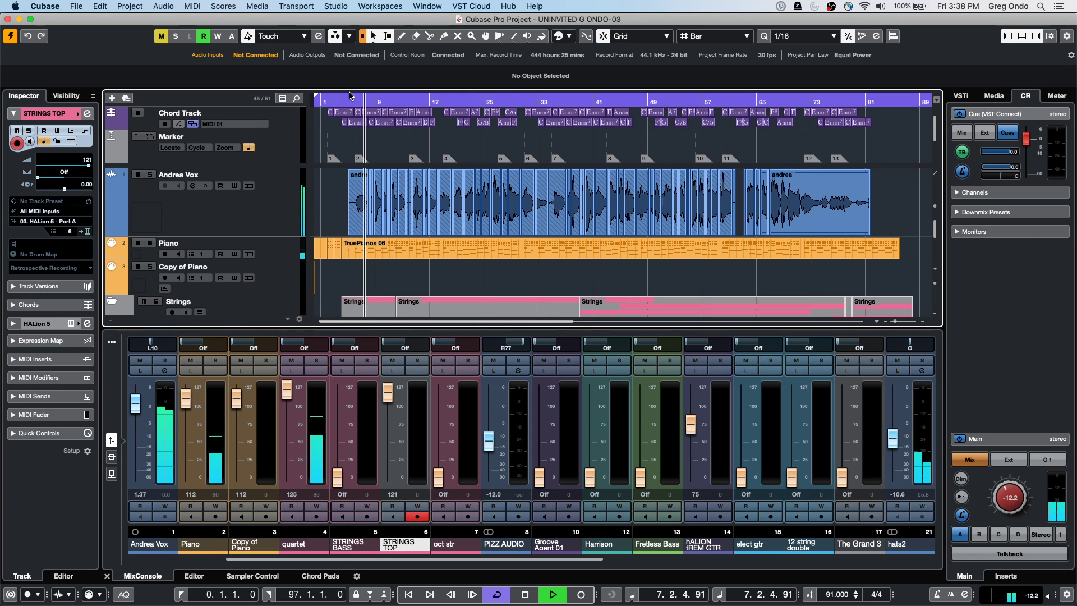
key(h)
key(h)
key(h)
key(h)
key(h)
key(h)
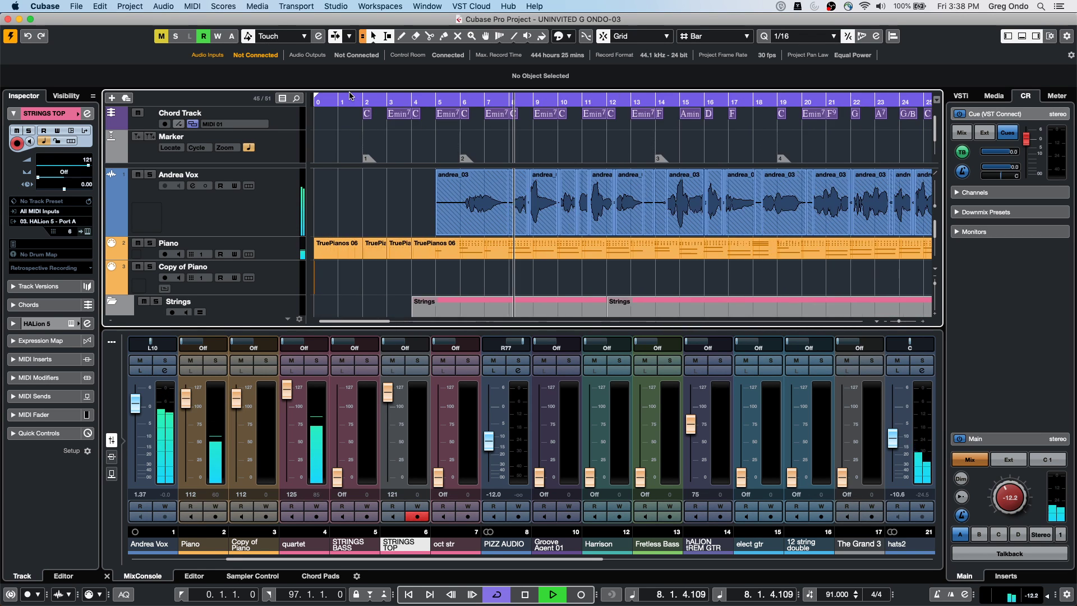
key(h)
key(h)
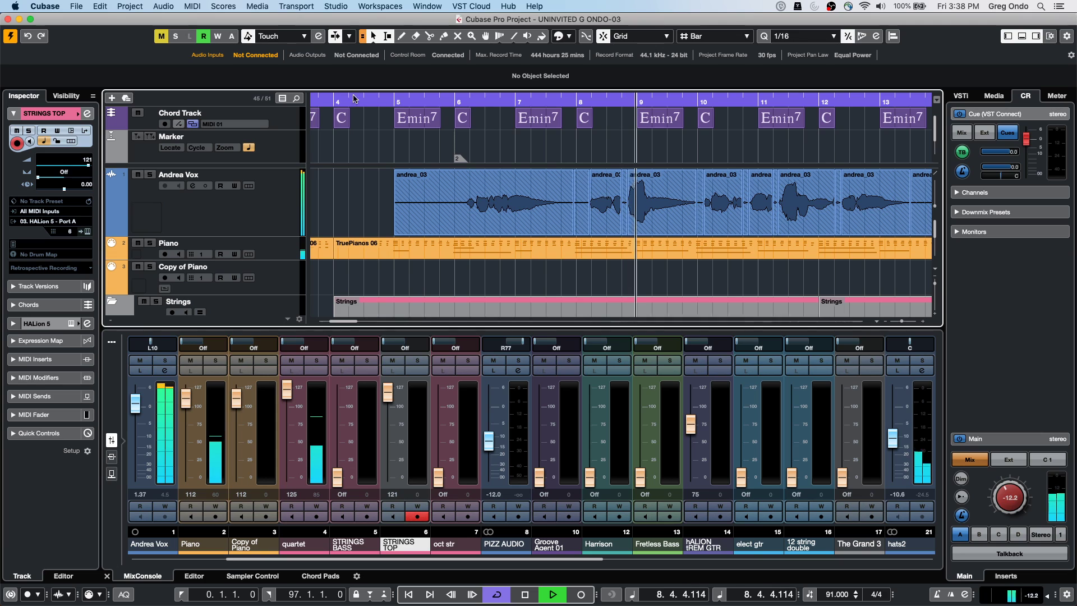
key(space)
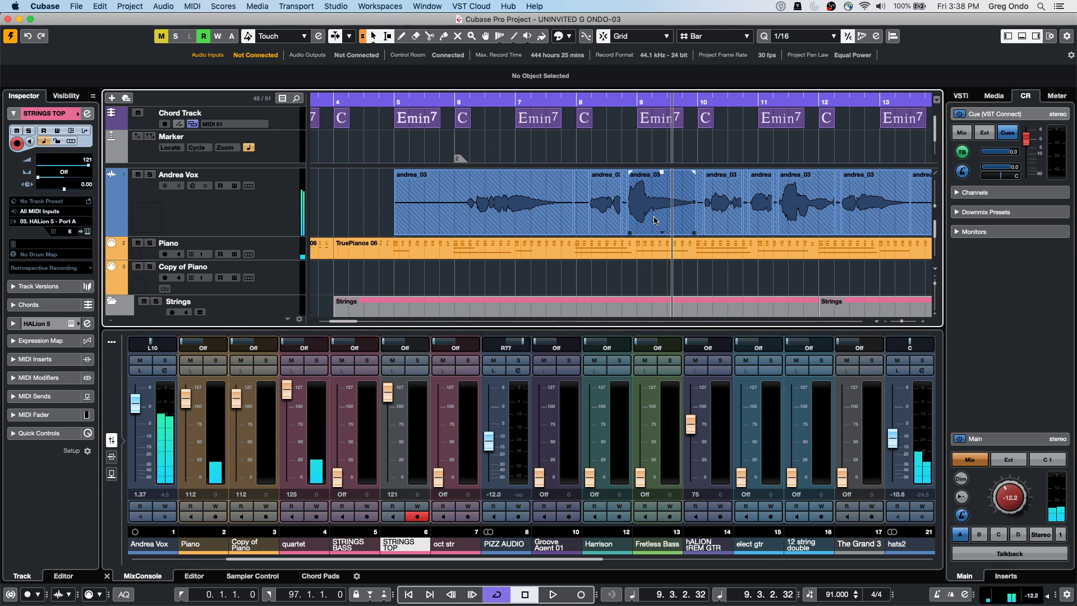
click(653, 222)
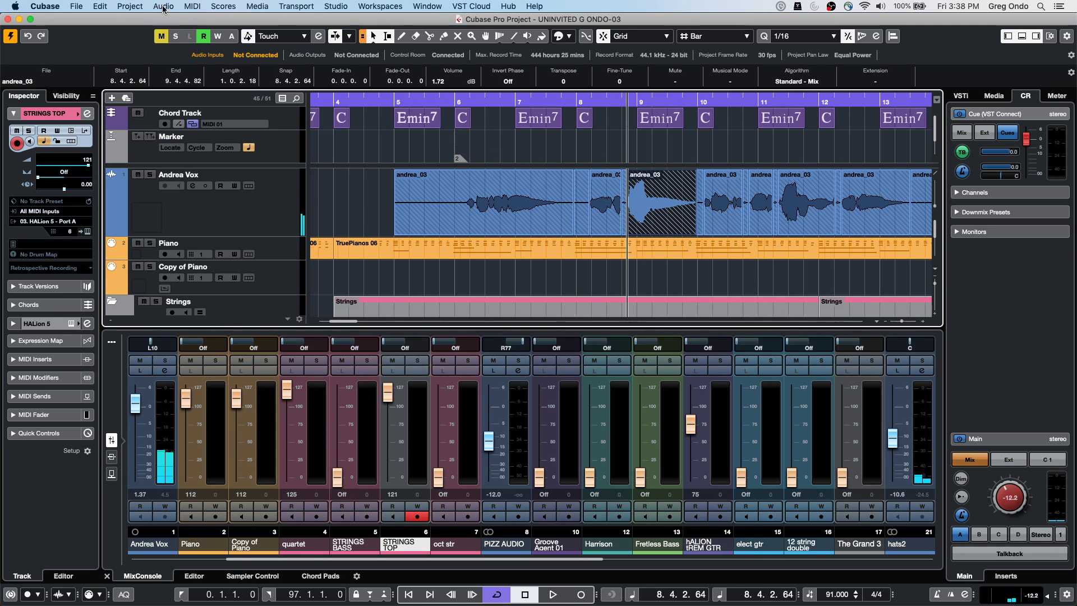
Apply MonoDelay offline to the andrea_03 event, keeping VariAudio data
click(164, 6)
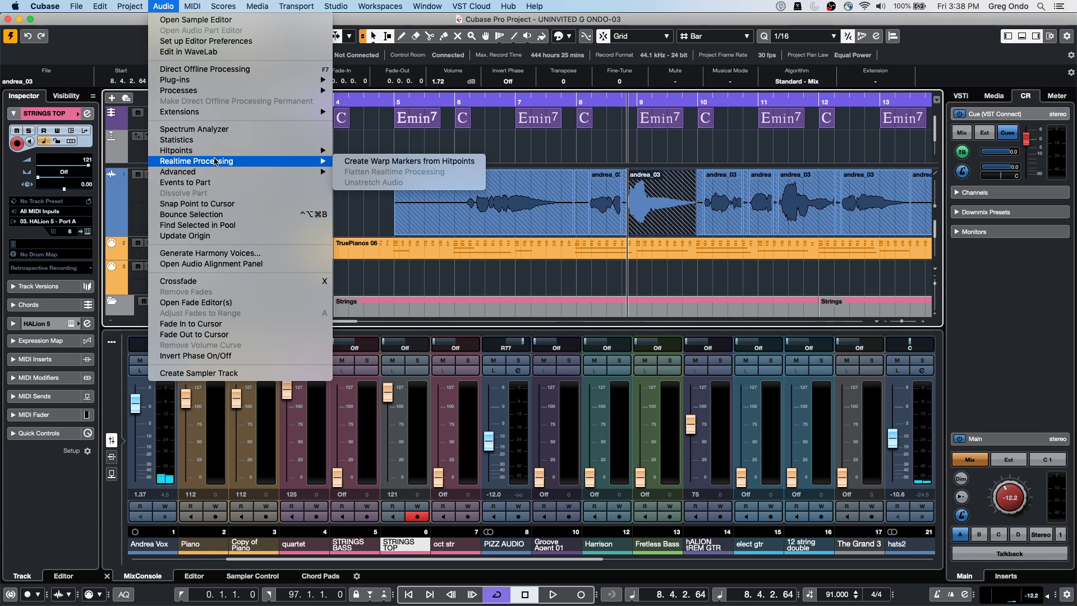
click(205, 69)
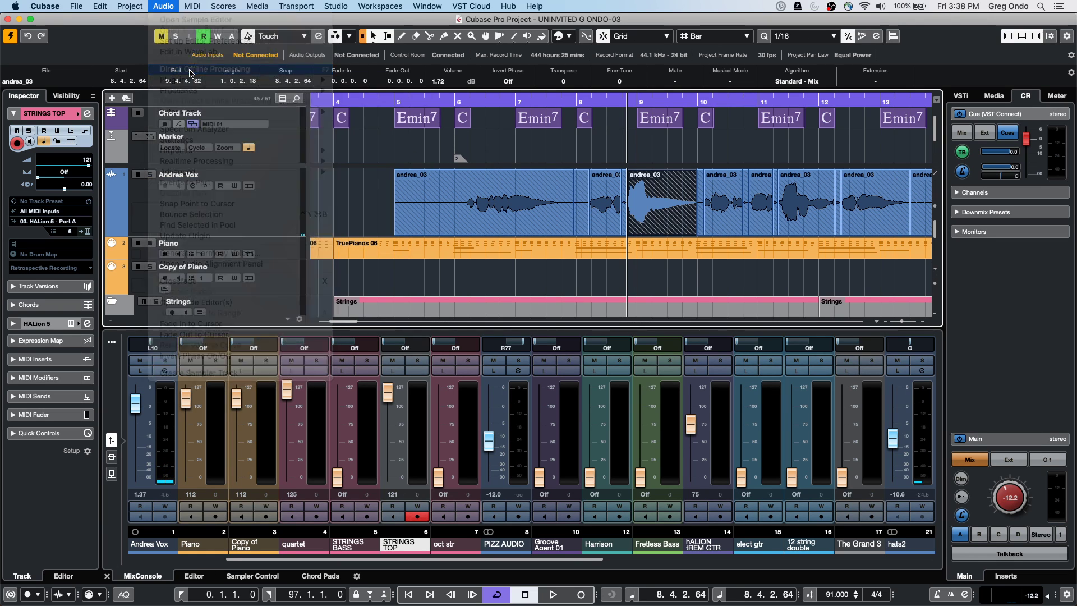
drag(561, 139, 327, 249)
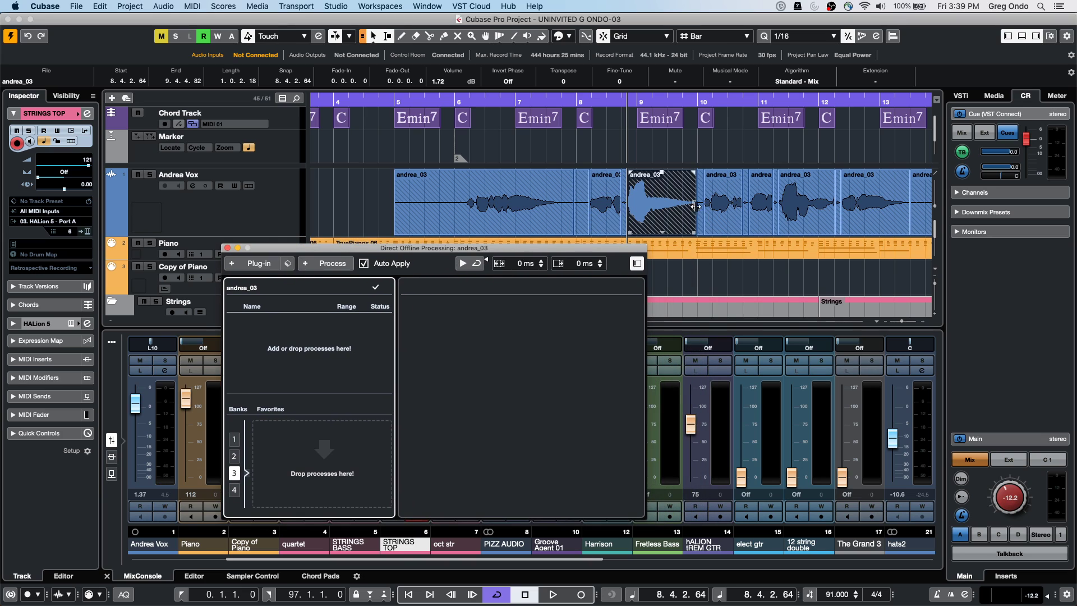
click(255, 265)
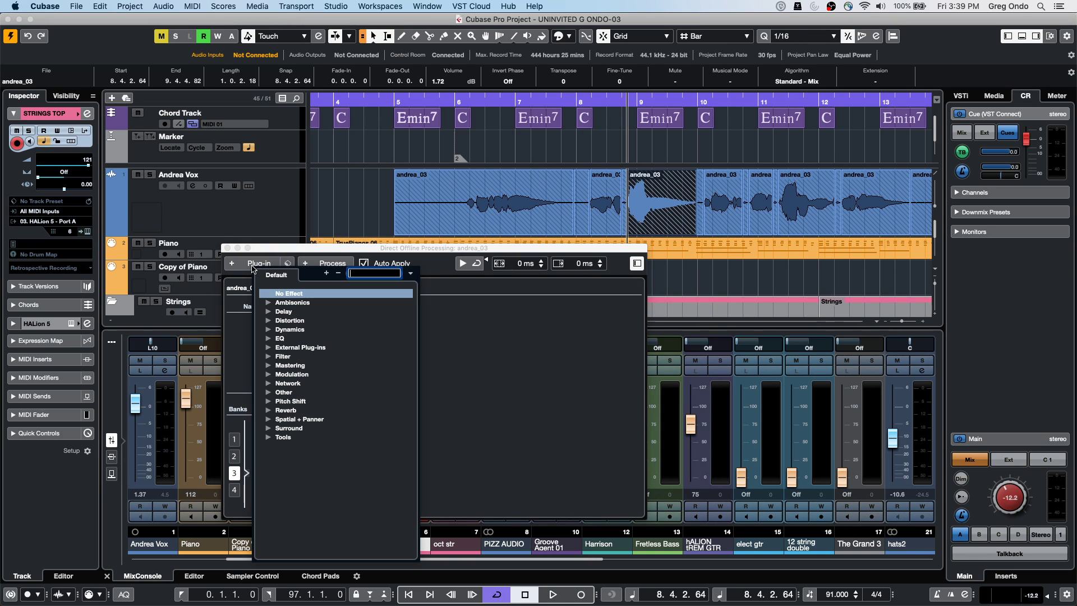
click(269, 314)
click(305, 329)
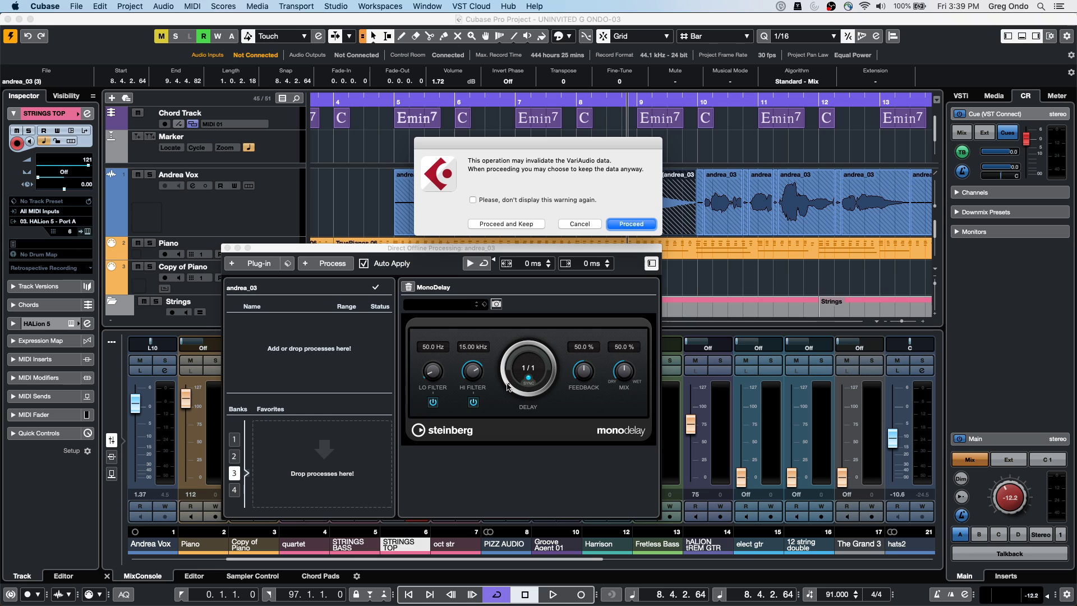
click(504, 223)
scroll(503, 377, down, 1)
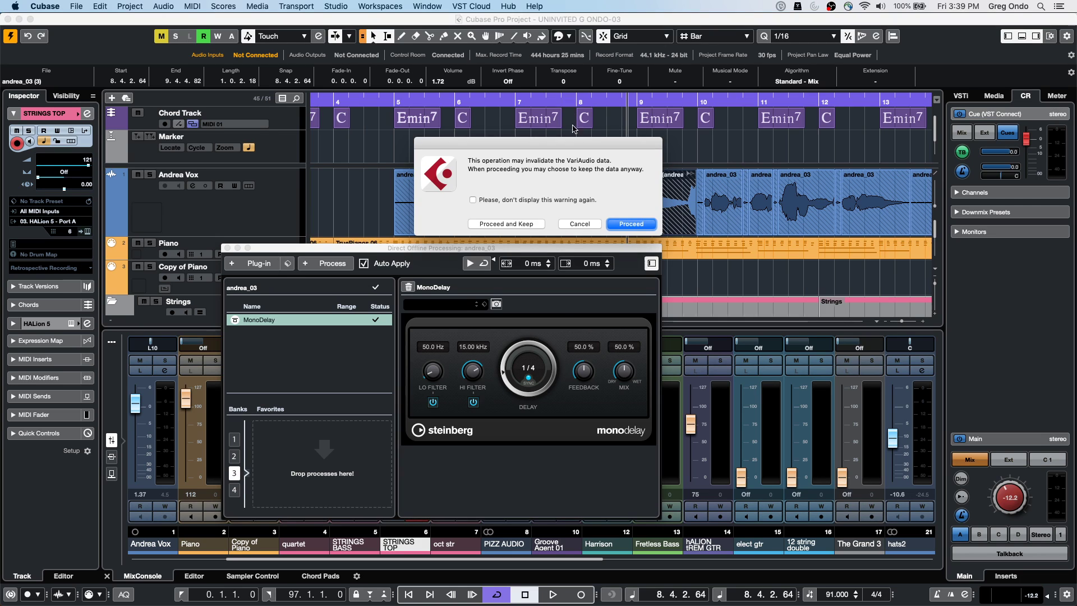
click(473, 200)
click(521, 224)
Play back the delayed vocal, then select the short event at bar 10.4 for processing
click(566, 102)
key(space)
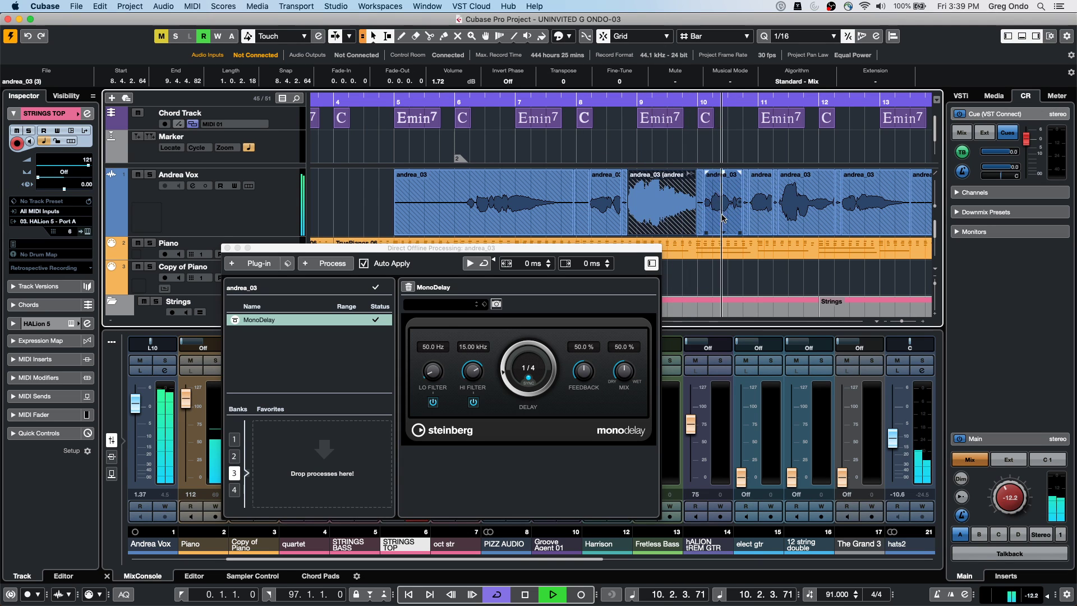
key(space)
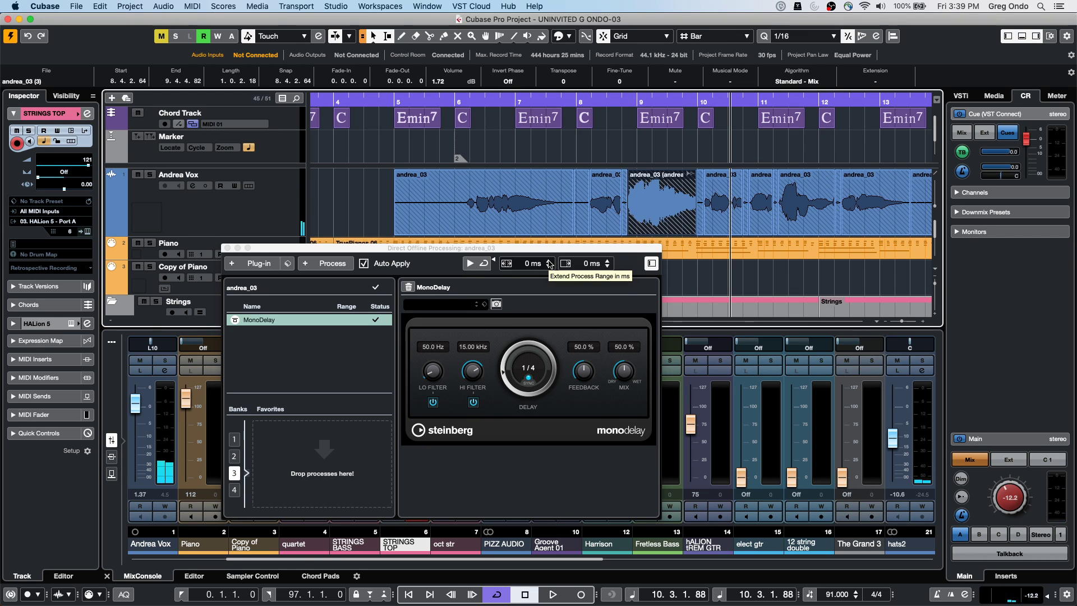
click(764, 226)
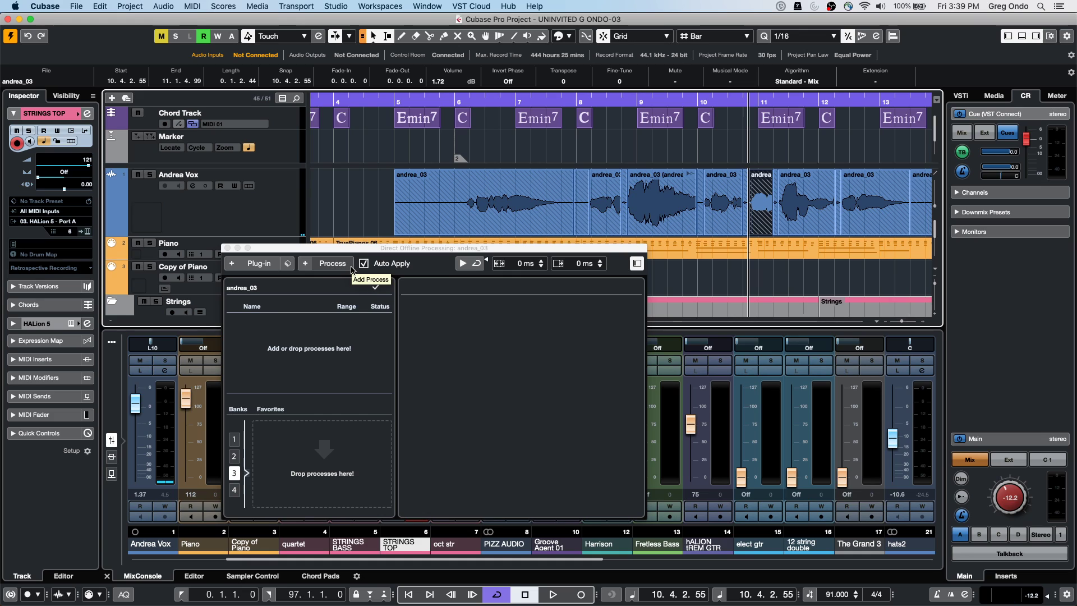
click(332, 263)
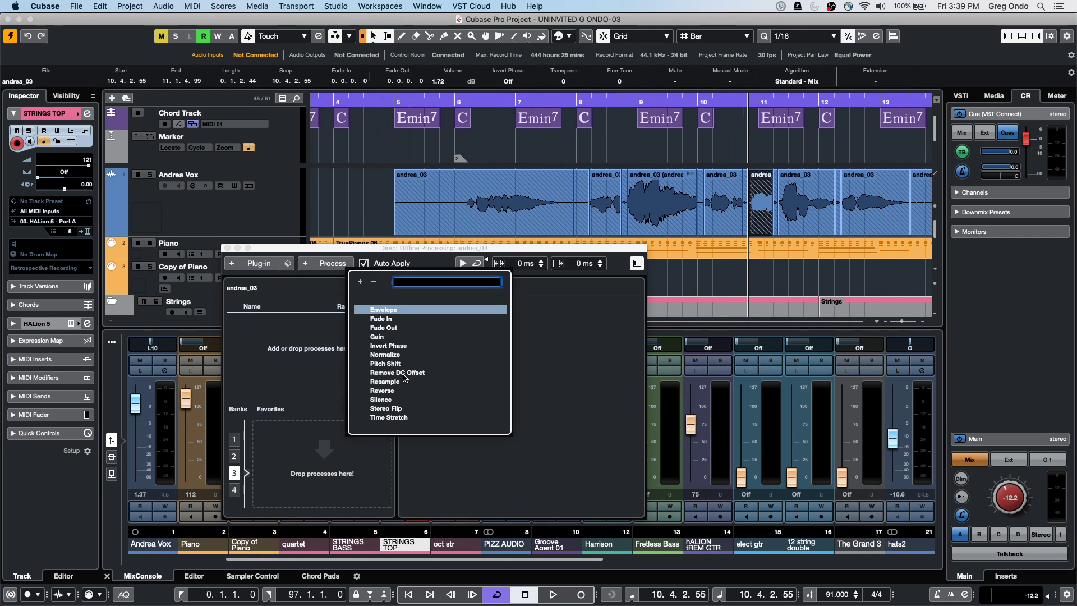
click(307, 341)
click(259, 263)
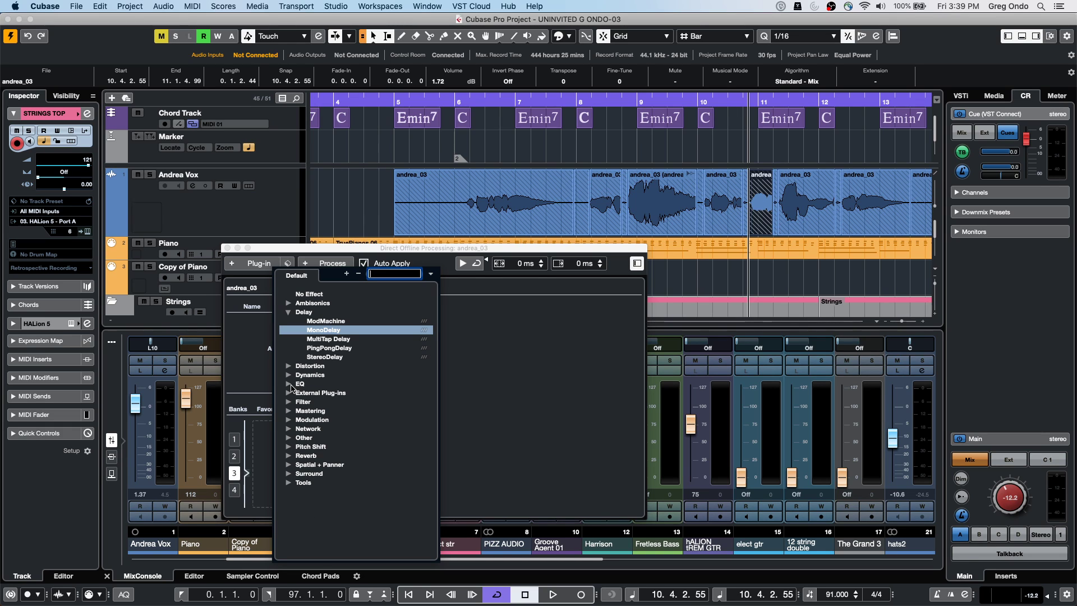
Add StudioEQ to the short vocal event and load its Telephone preset via a 'tel' search
click(289, 384)
click(325, 447)
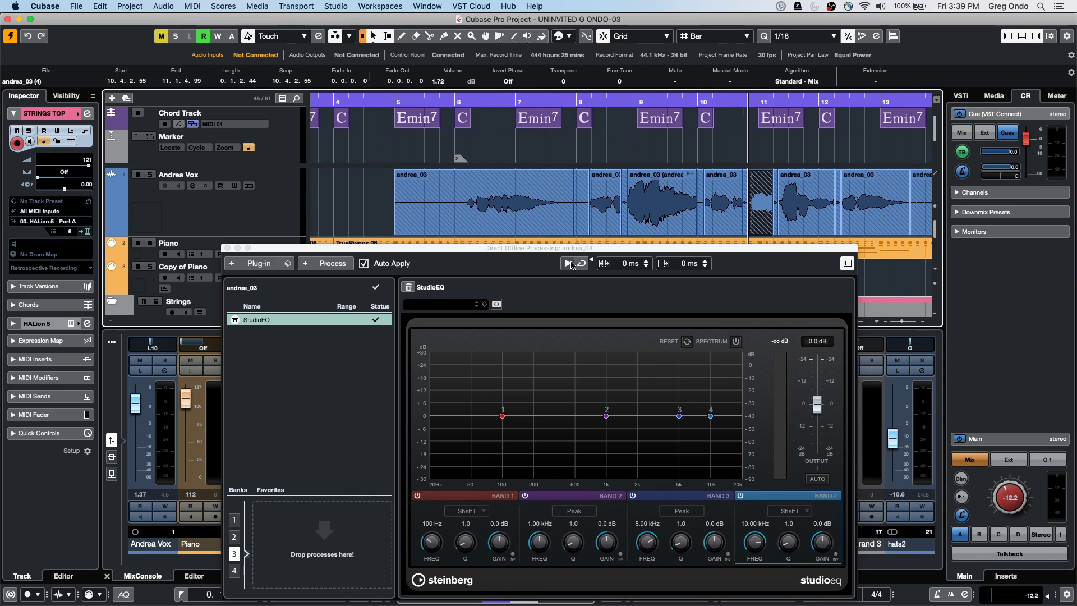
drag(559, 249, 470, 145)
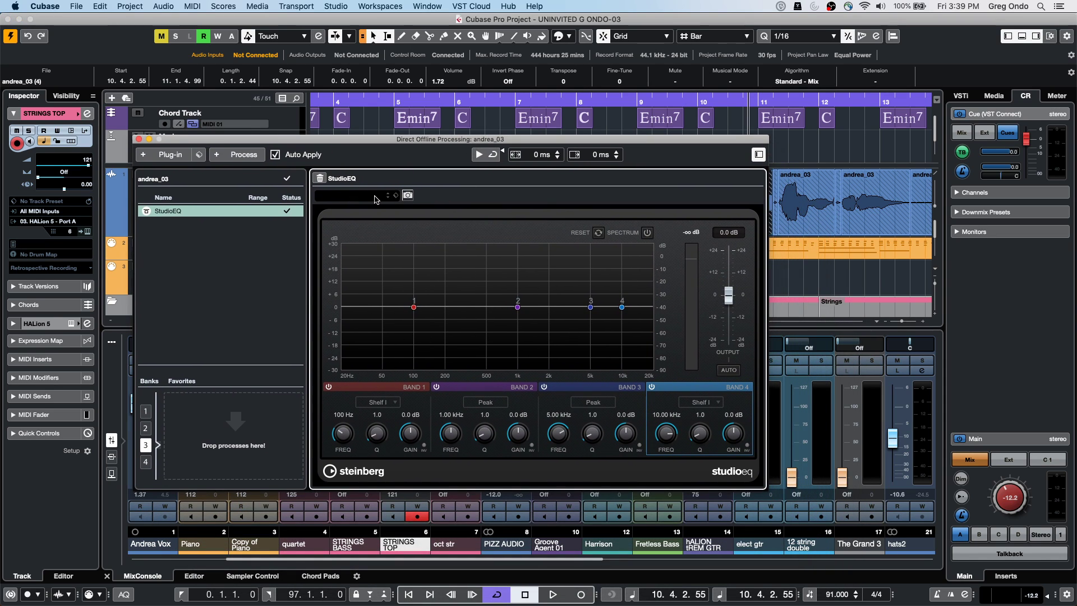
click(374, 196)
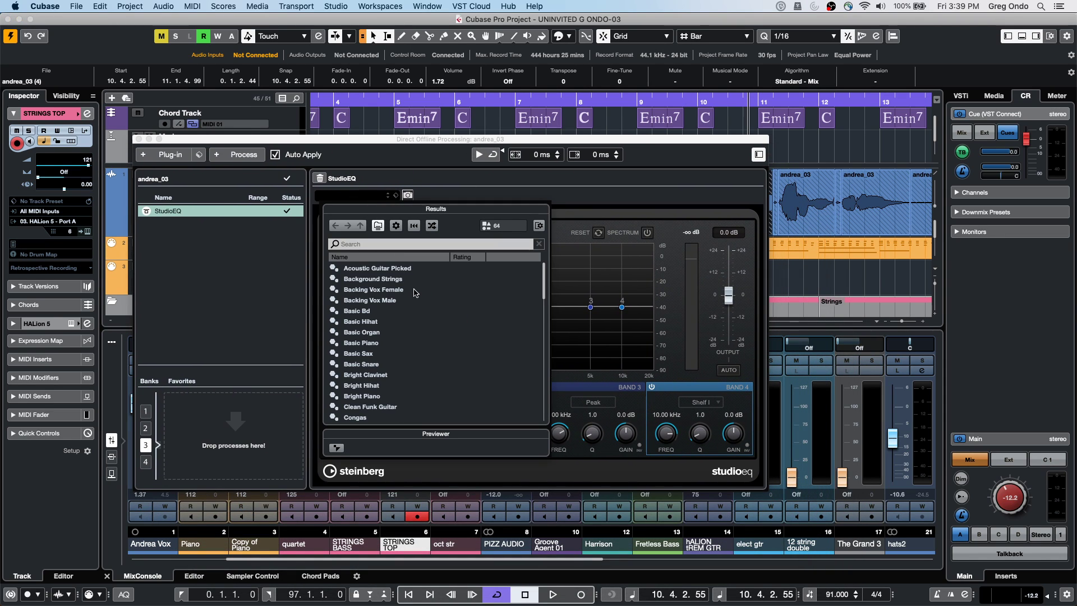
click(406, 243)
text(te)
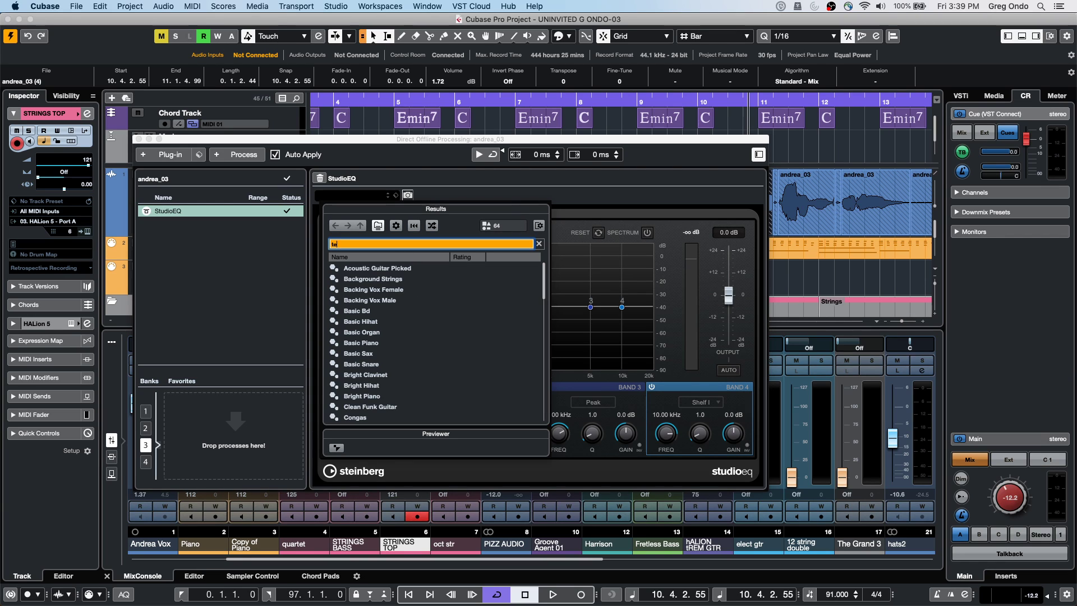
text(le)
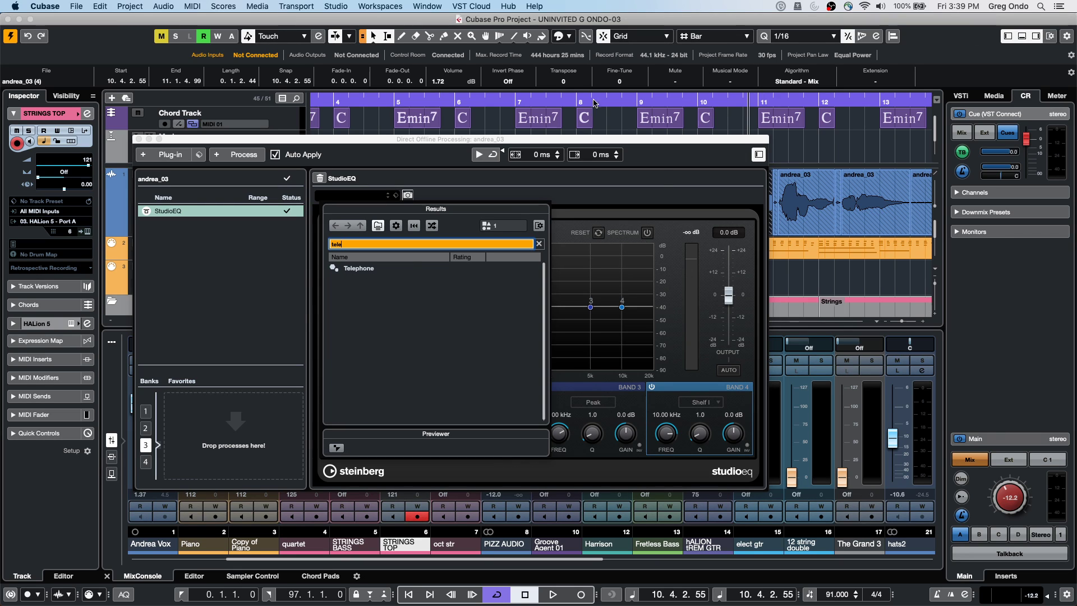
click(362, 274)
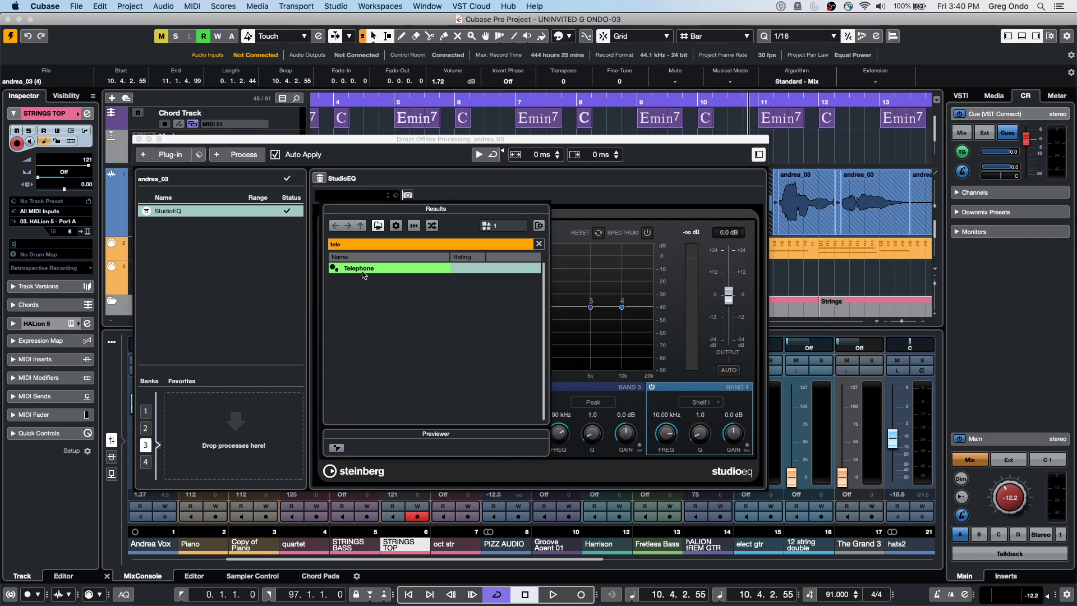
double_click(363, 273)
drag(723, 139, 782, 348)
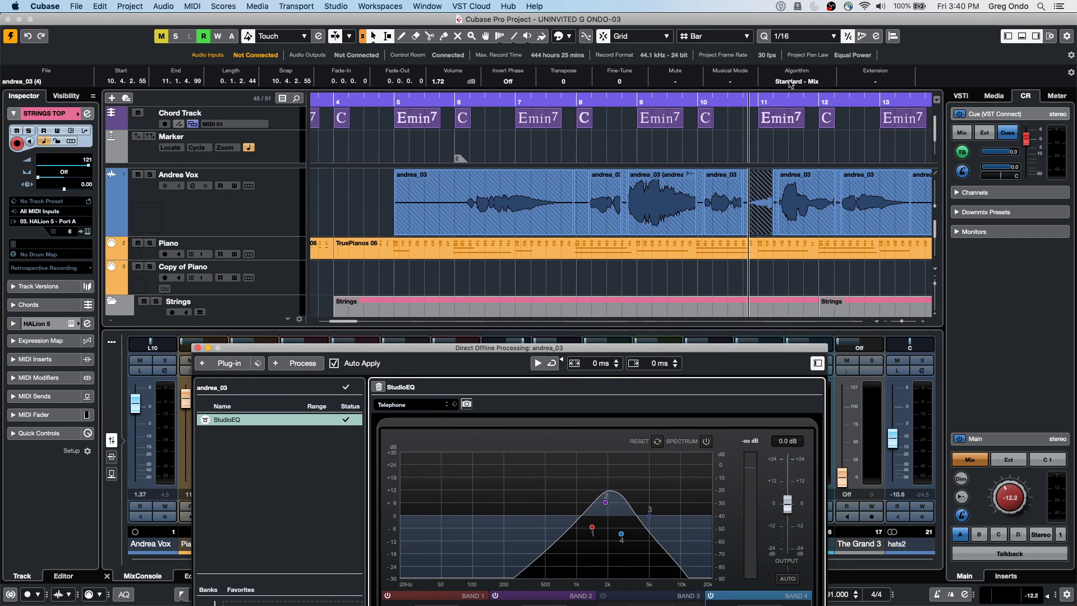
Play the Telephone-EQ'd andrea_03 vocal from bar 8, then drag Direct Offline Processing to the lower right
click(628, 106)
click(623, 99)
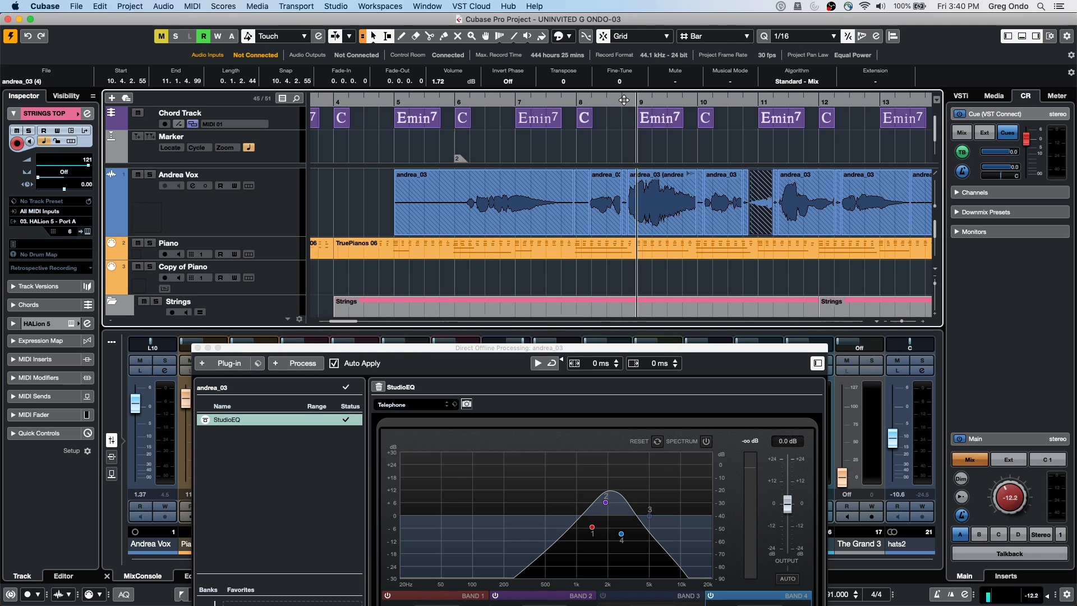
click(594, 104)
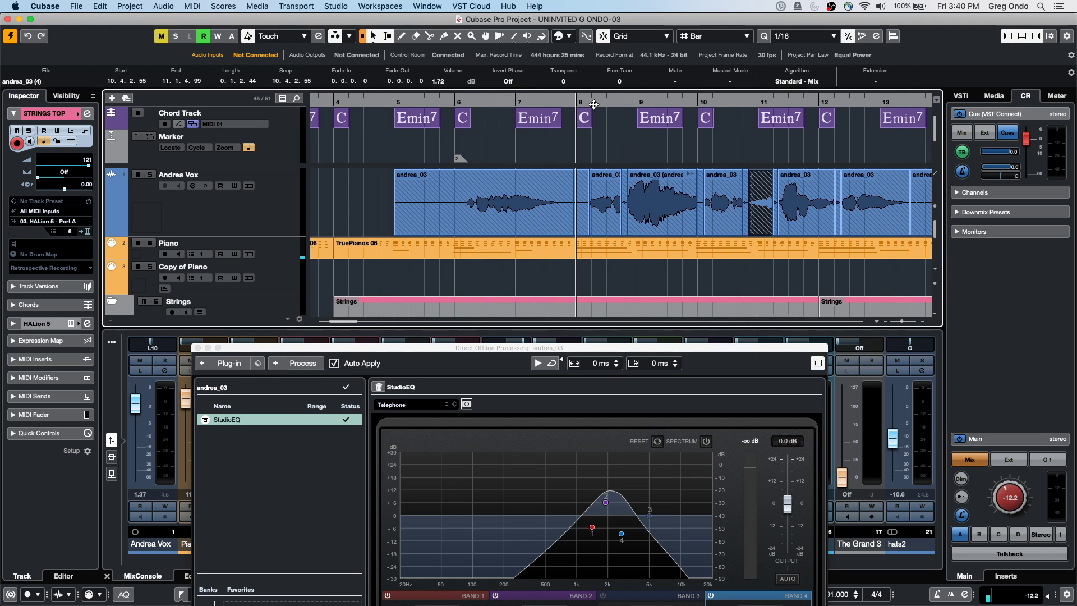
key(space)
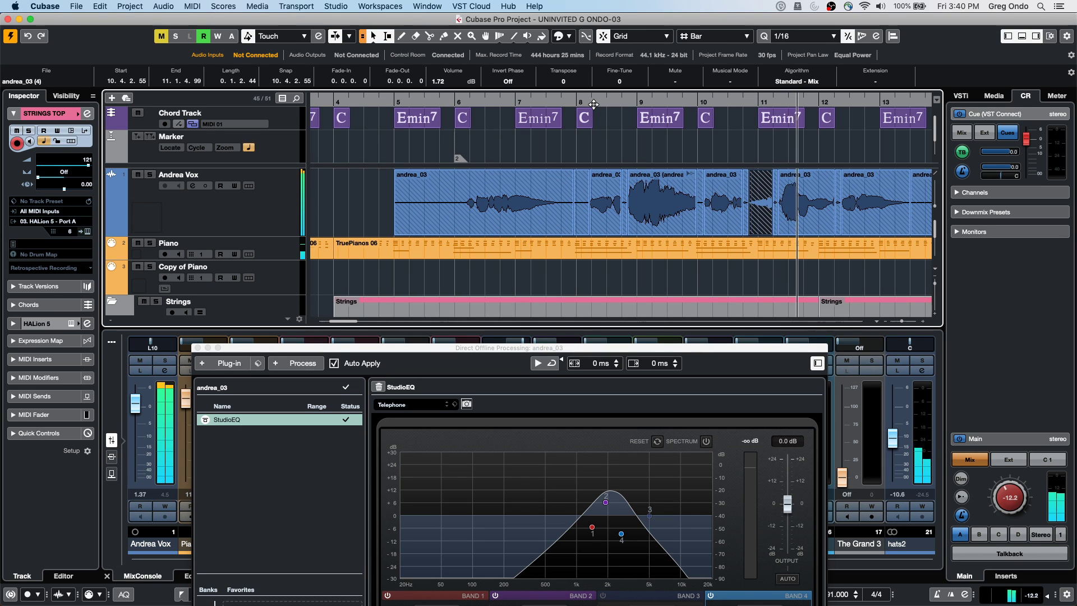
drag(572, 351, 596, 115)
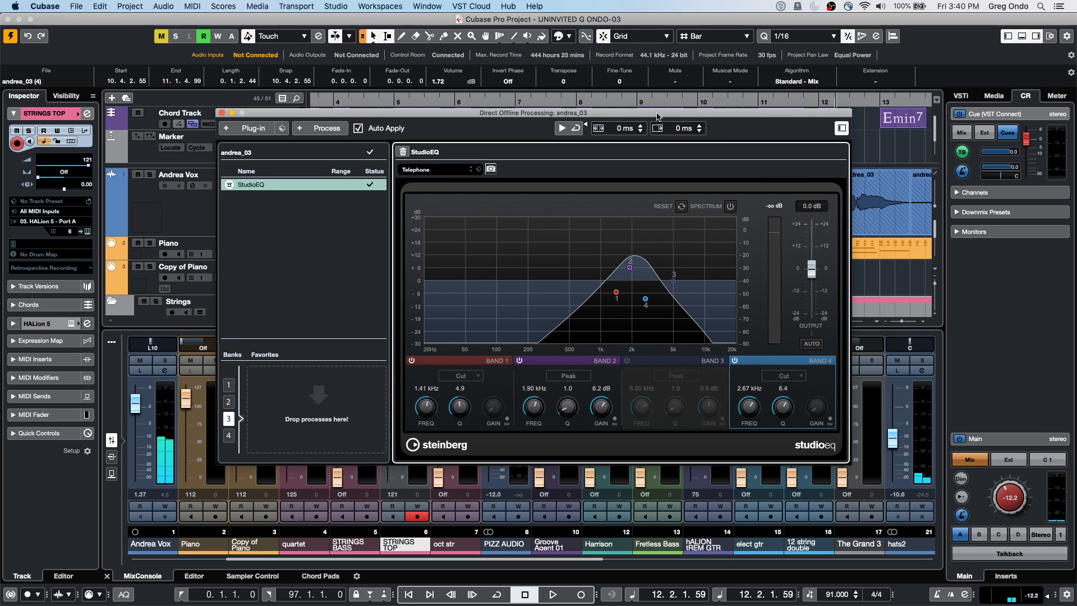
drag(608, 112, 740, 253)
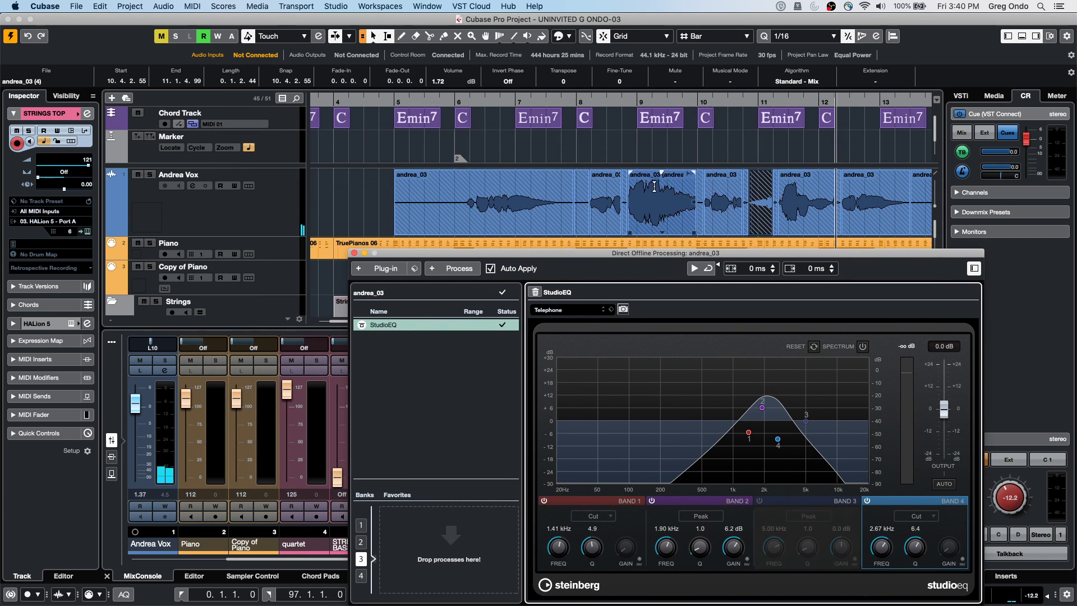
Give the bar-9 andrea_03 event's MonoDelay a 500 ms pre-roll and play it from bar 8
click(665, 212)
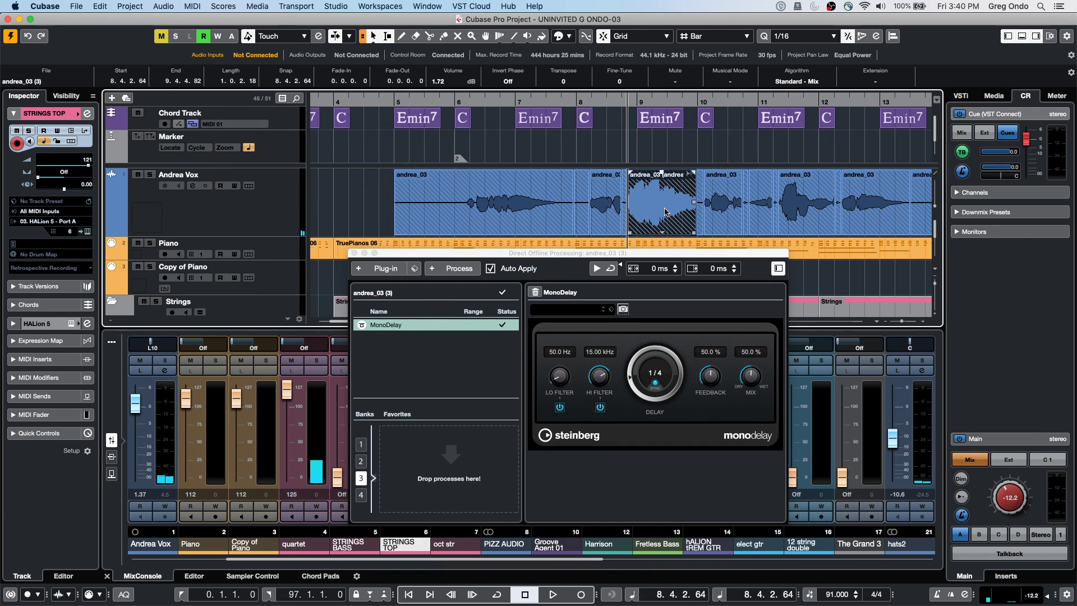
click(632, 383)
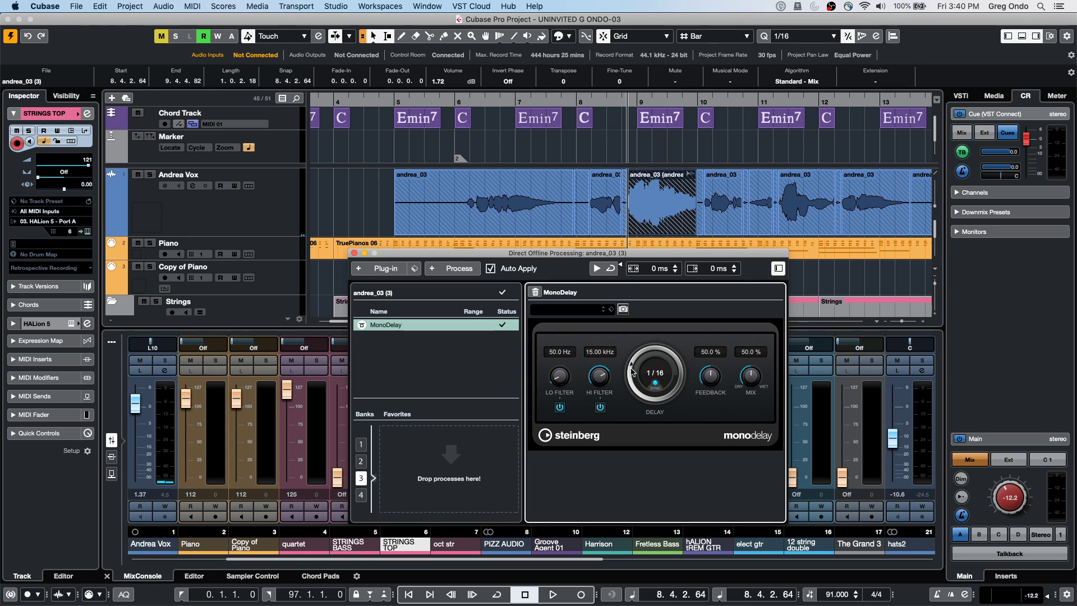
click(674, 268)
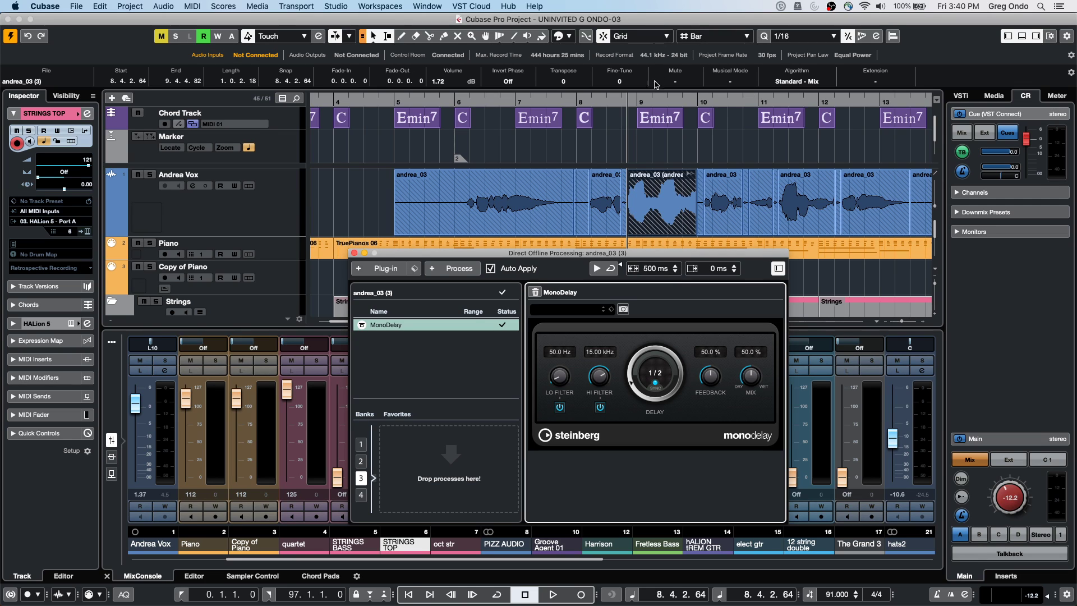
click(597, 102)
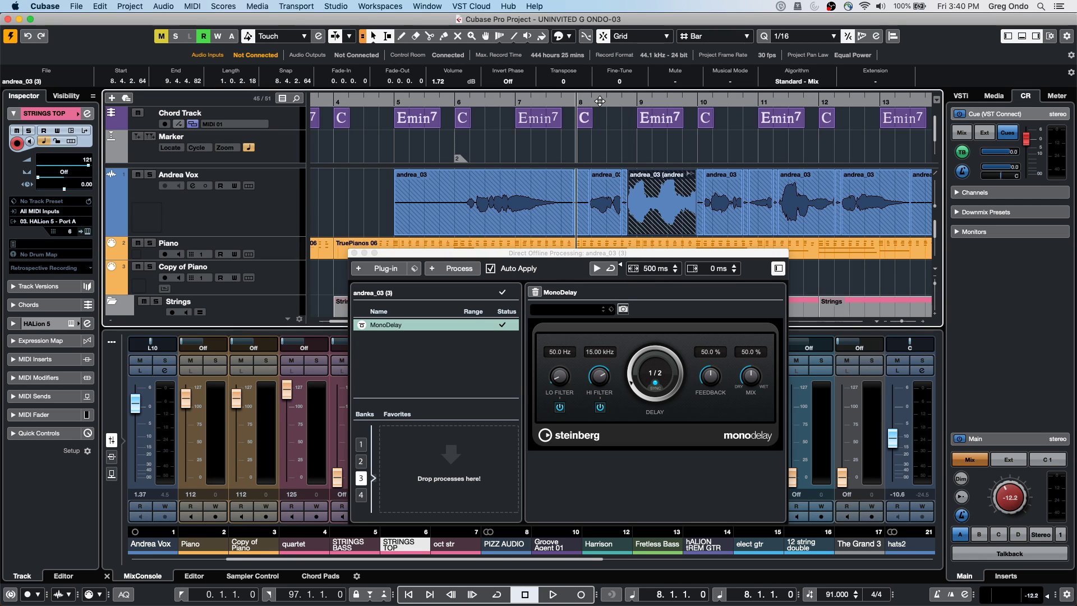
key(space)
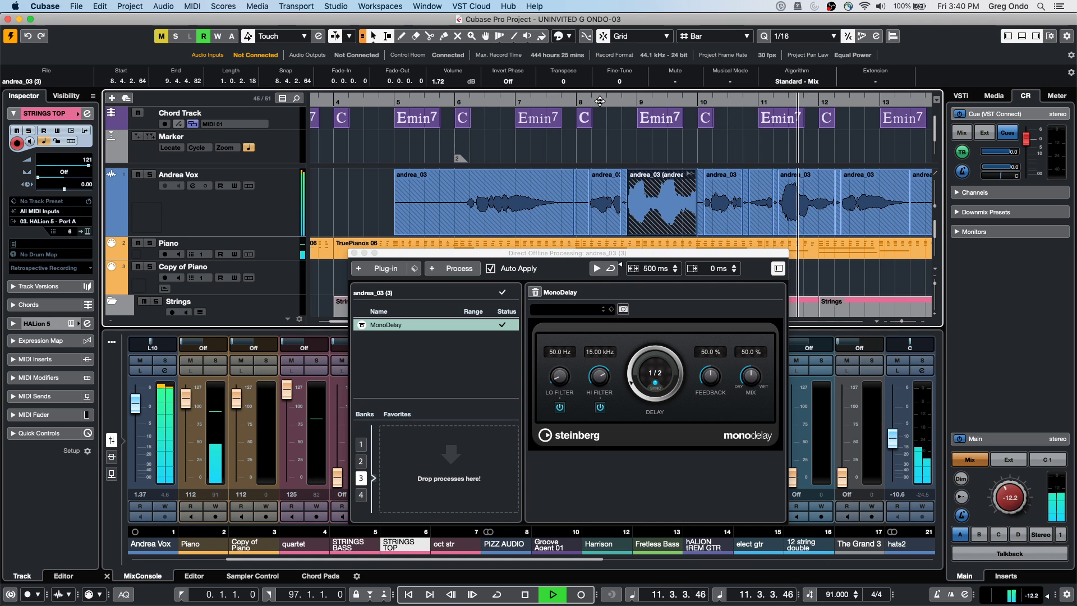
key(space)
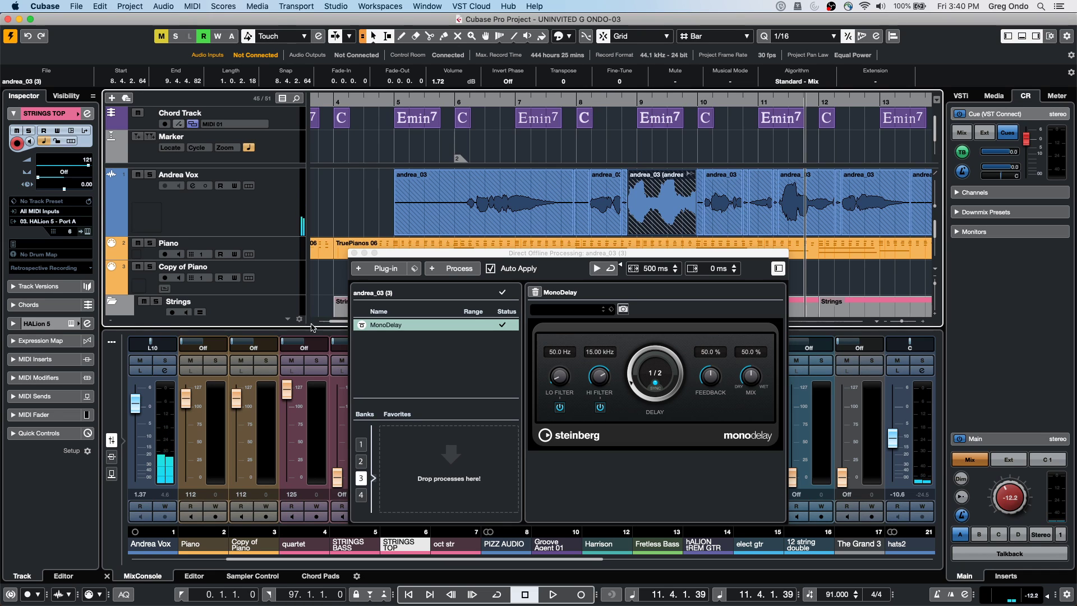
Delete MonoDelay and the short event's StudioEQ, then reselect the bar-8 andrea_03 event
right_click(382, 330)
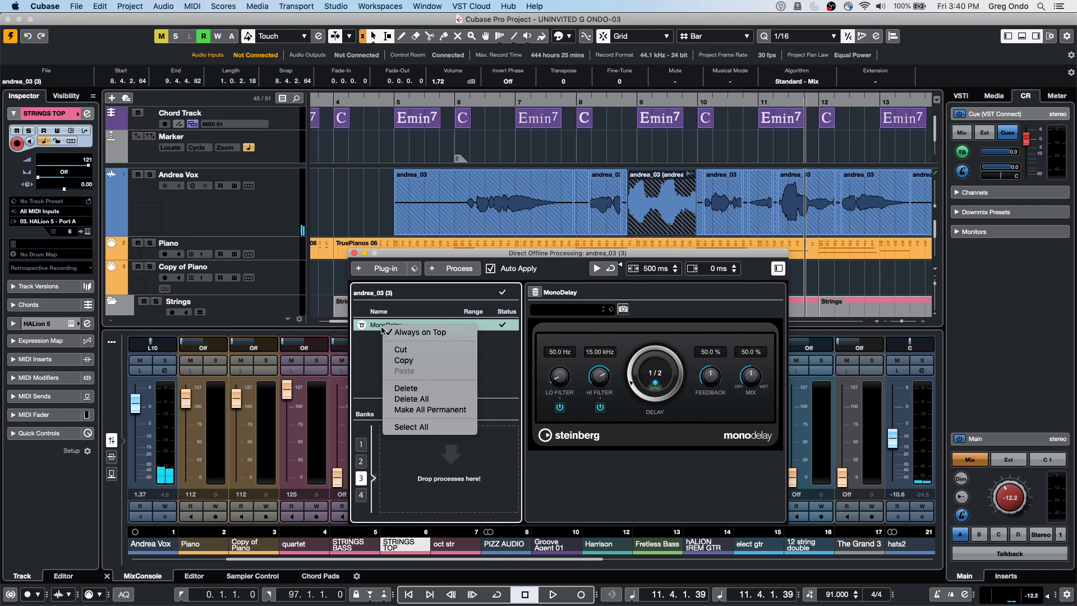
click(415, 380)
click(724, 208)
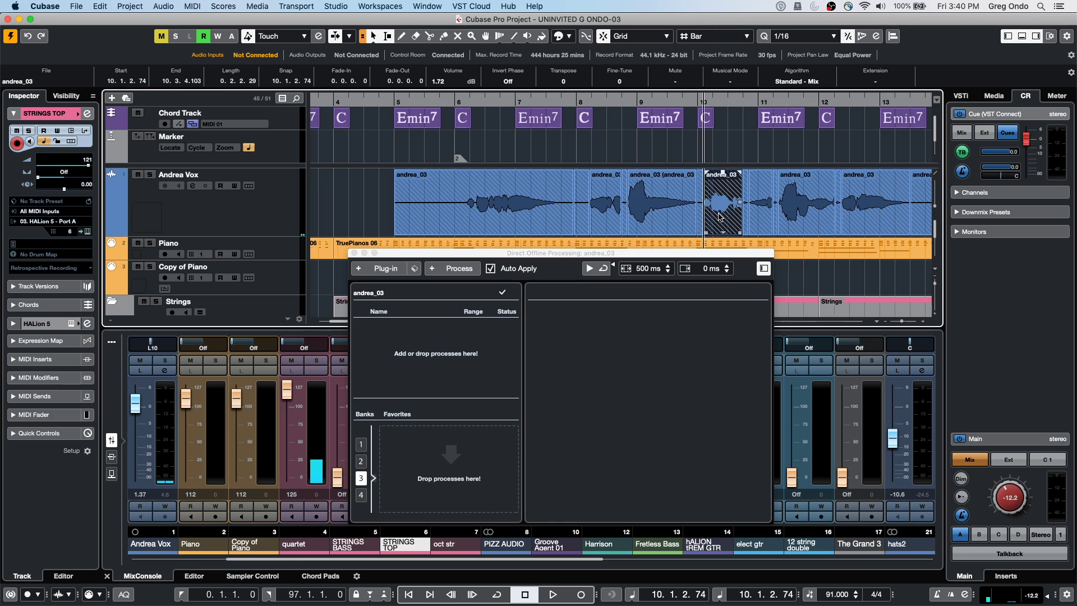
click(756, 219)
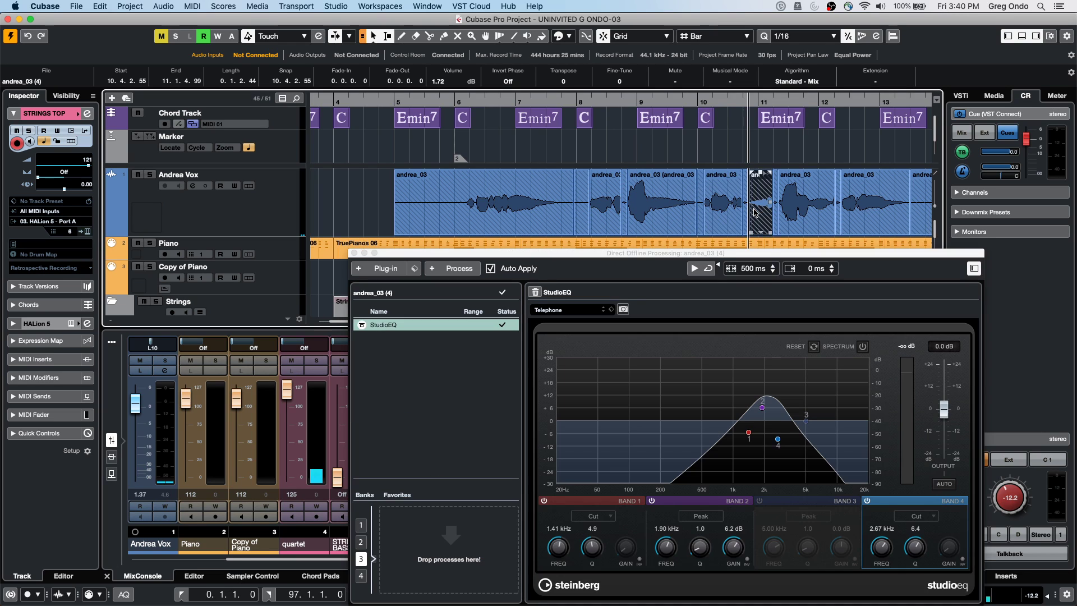
right_click(386, 328)
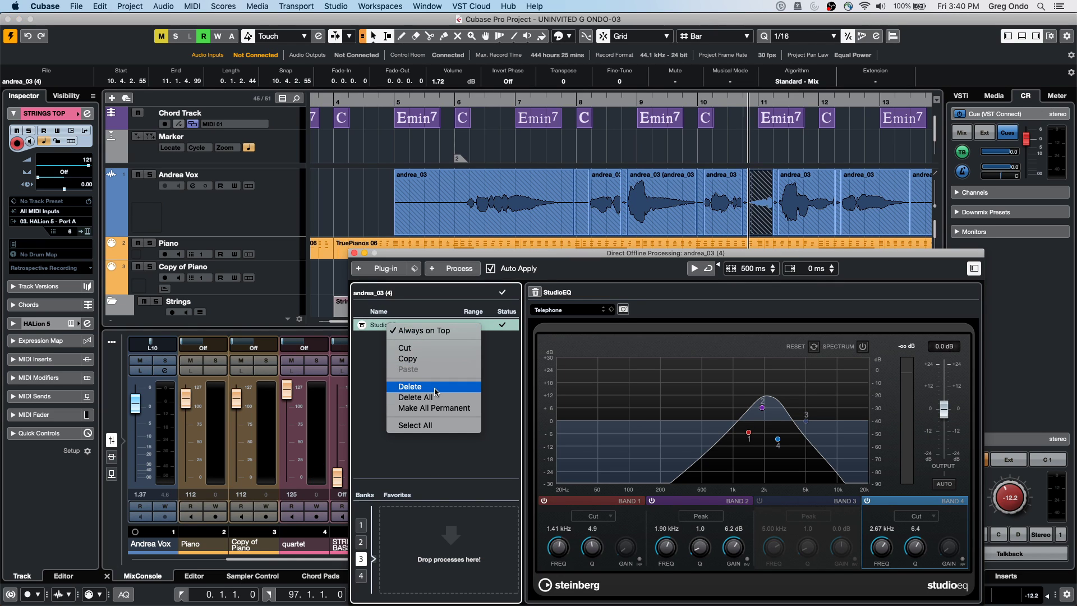
click(418, 385)
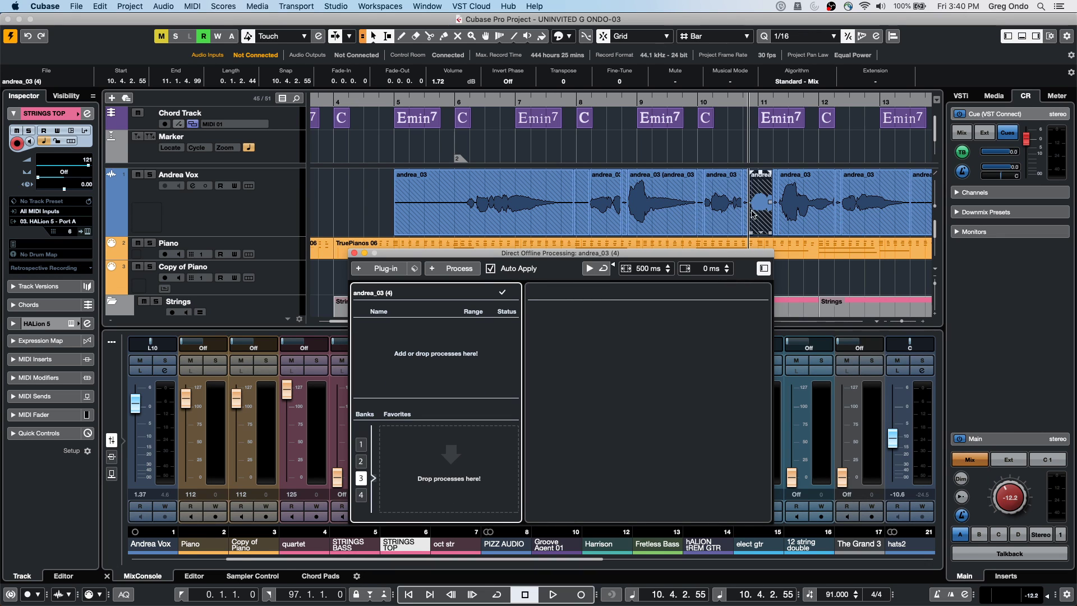
click(632, 210)
click(613, 209)
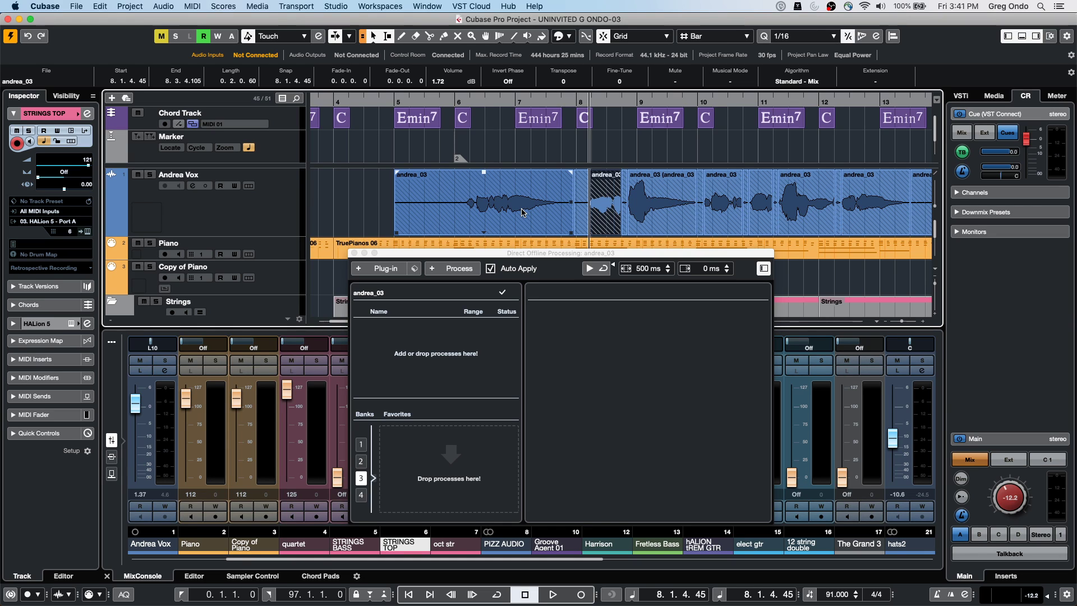
Add a new Audio 01 track below Andrea Vox and close Direct Offline Processing
right_click(241, 206)
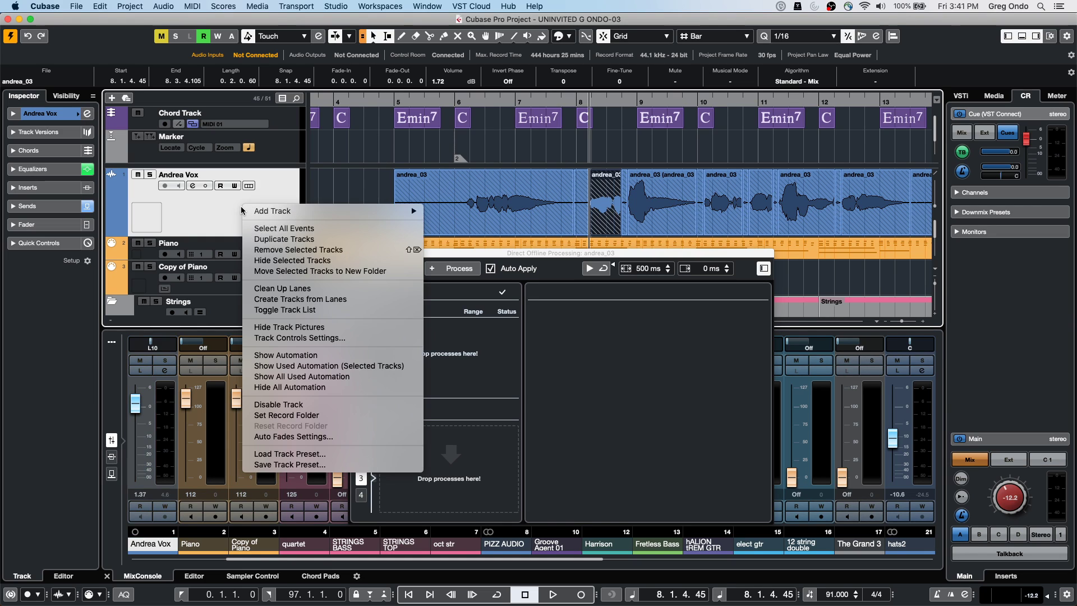
mouse_move(274, 213)
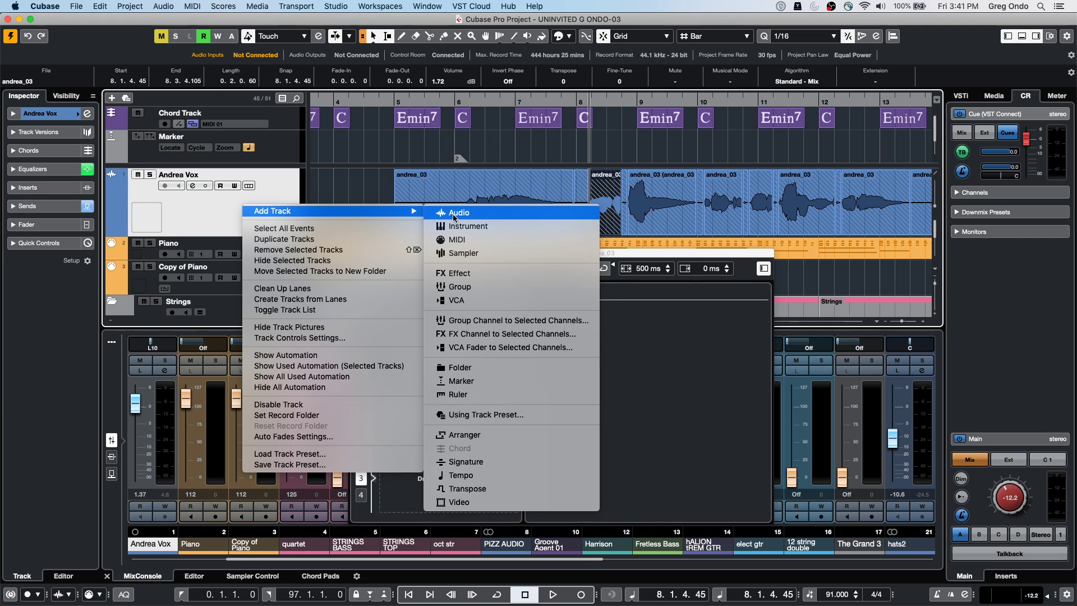
click(457, 213)
click(416, 330)
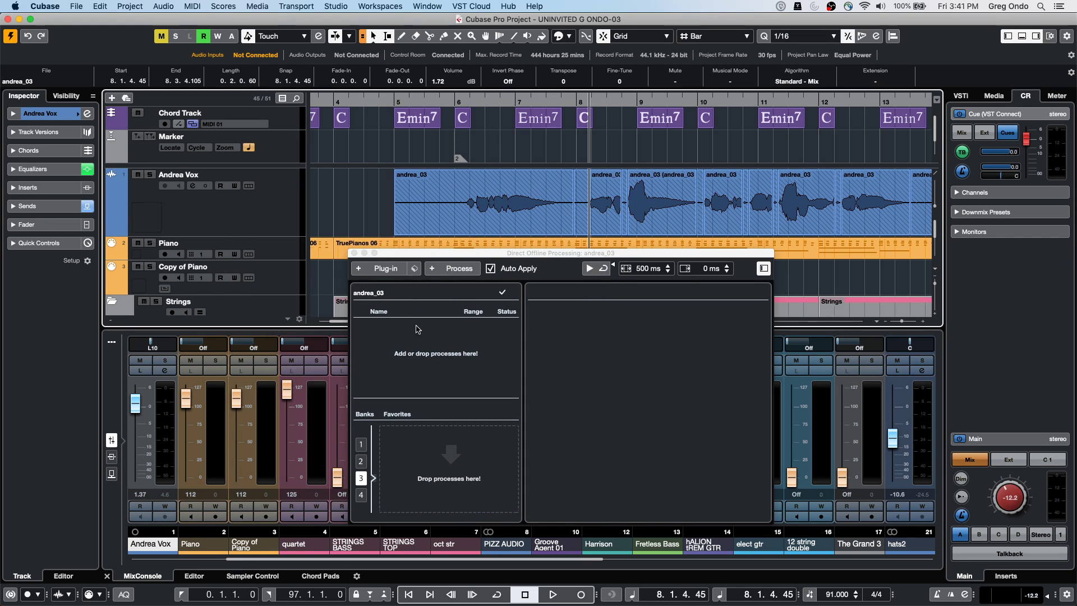
click(354, 254)
Alt-copy the first and bar-9 andrea_03 events onto Audio 01, undoing the extra bar-8 copy
click(508, 217)
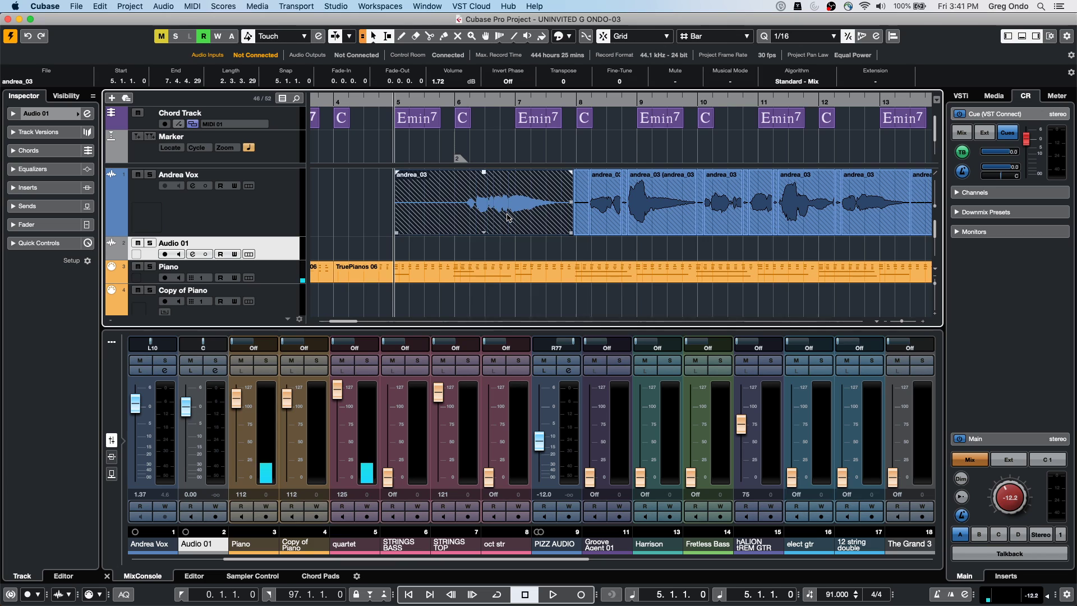
drag(507, 217, 475, 245)
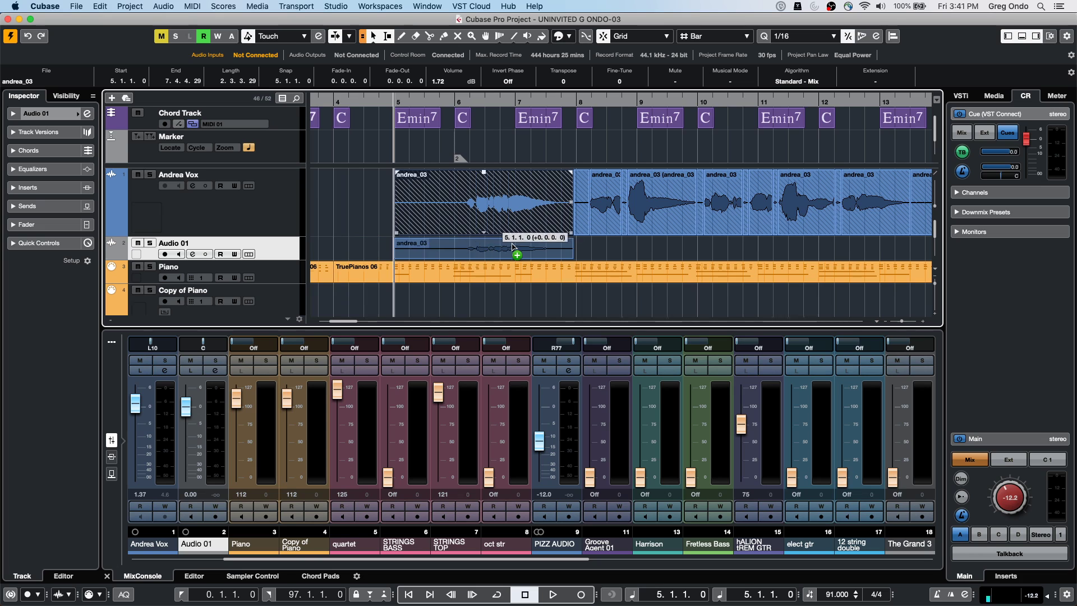
click(652, 219)
drag(653, 219, 681, 252)
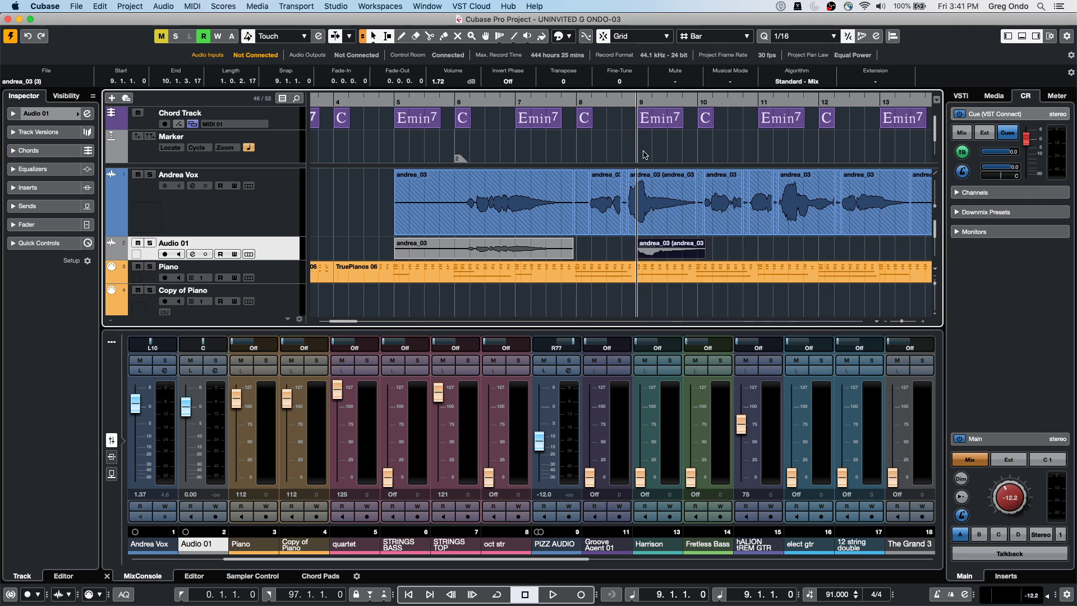
drag(640, 106, 656, 157)
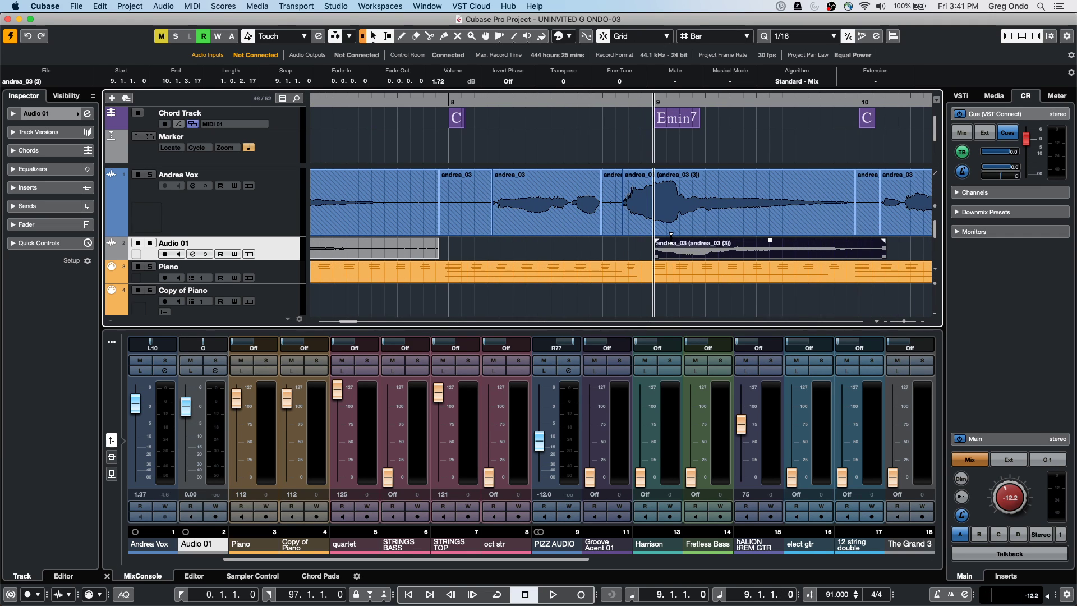
mouse_move(671, 237)
mouse_down()
mouse_move(673, 199)
mouse_move(621, 250)
mouse_move(711, 250)
mouse_move(670, 250)
mouse_up()
drag(526, 218, 577, 251)
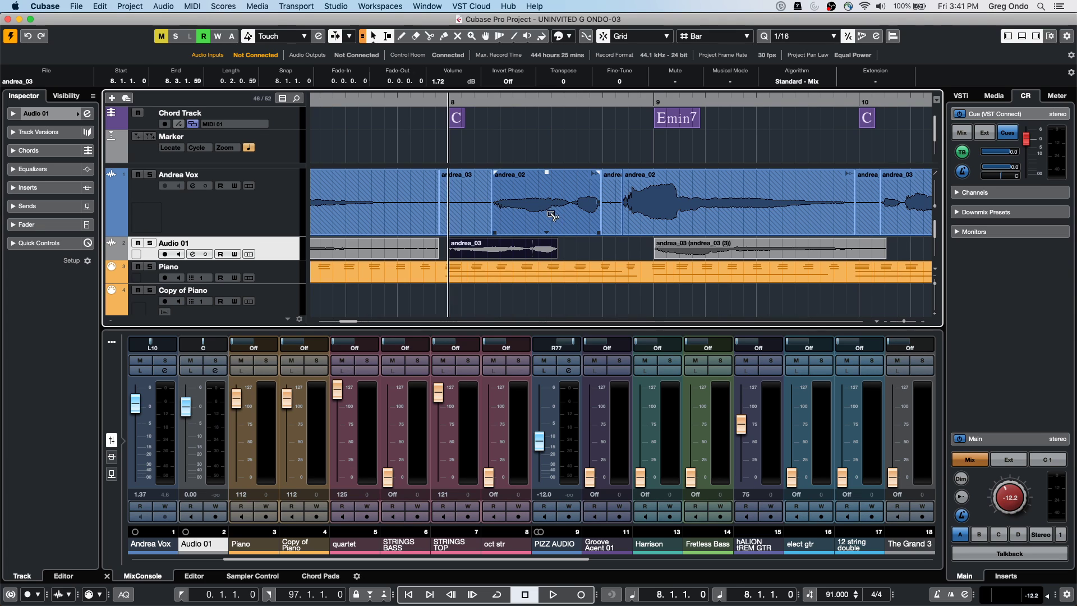
key(super+z)
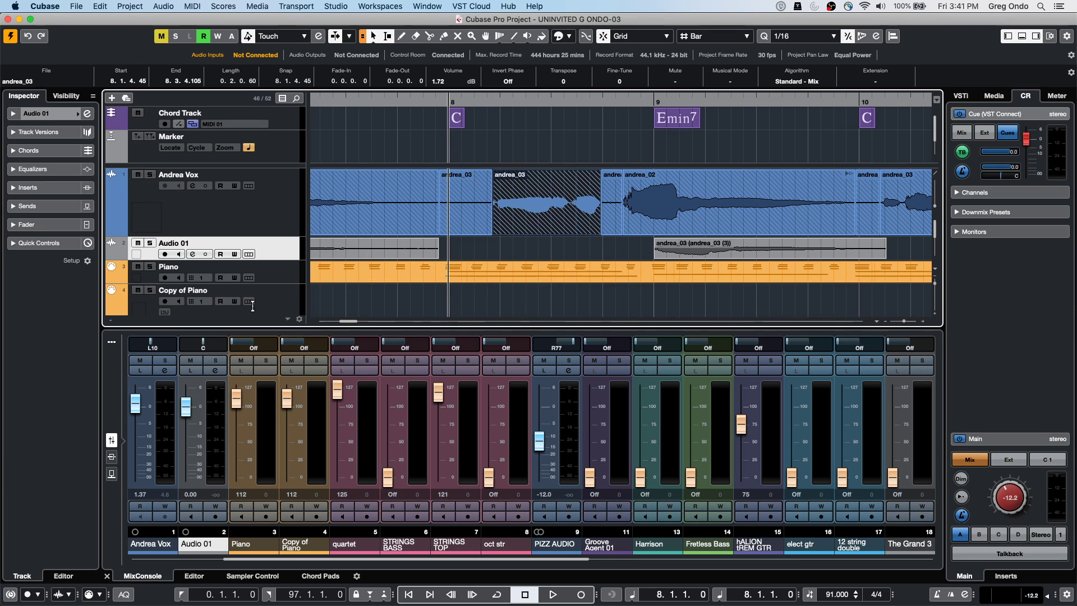
Add a new MIDI 02 track from the Piano track's context menu
click(269, 272)
right_click(269, 267)
mouse_move(328, 271)
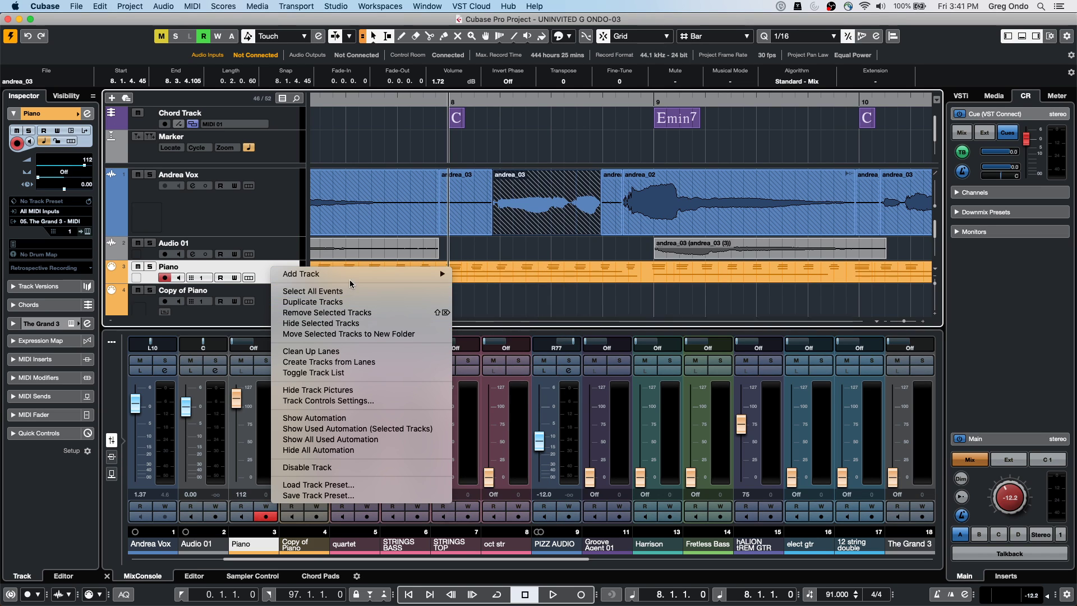
click(486, 303)
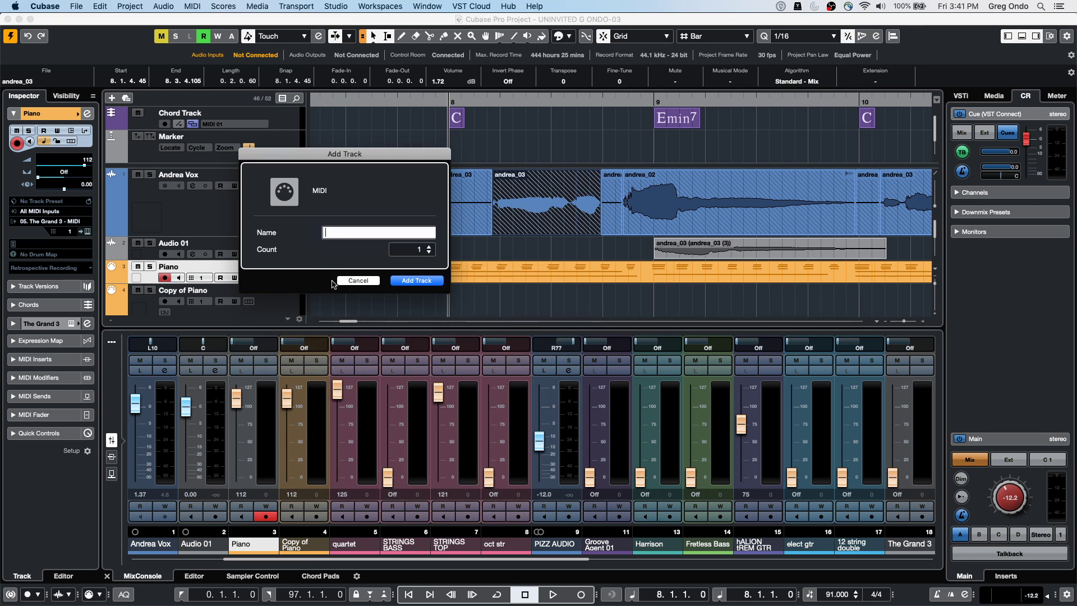
click(416, 281)
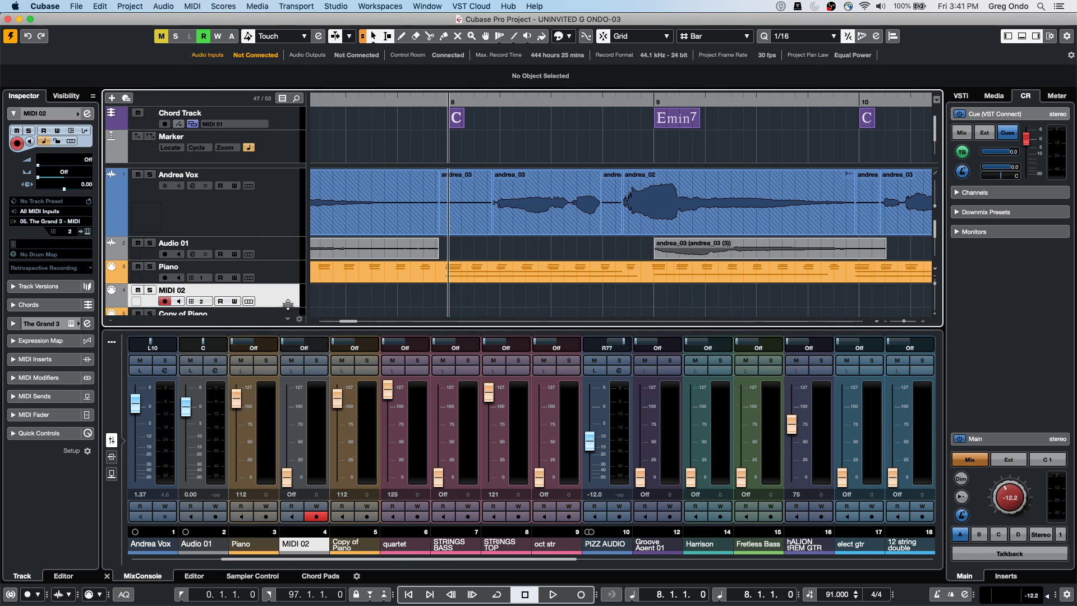
Split the Piano part around bar 8 into three pieces with grid snapping turned off
click(515, 281)
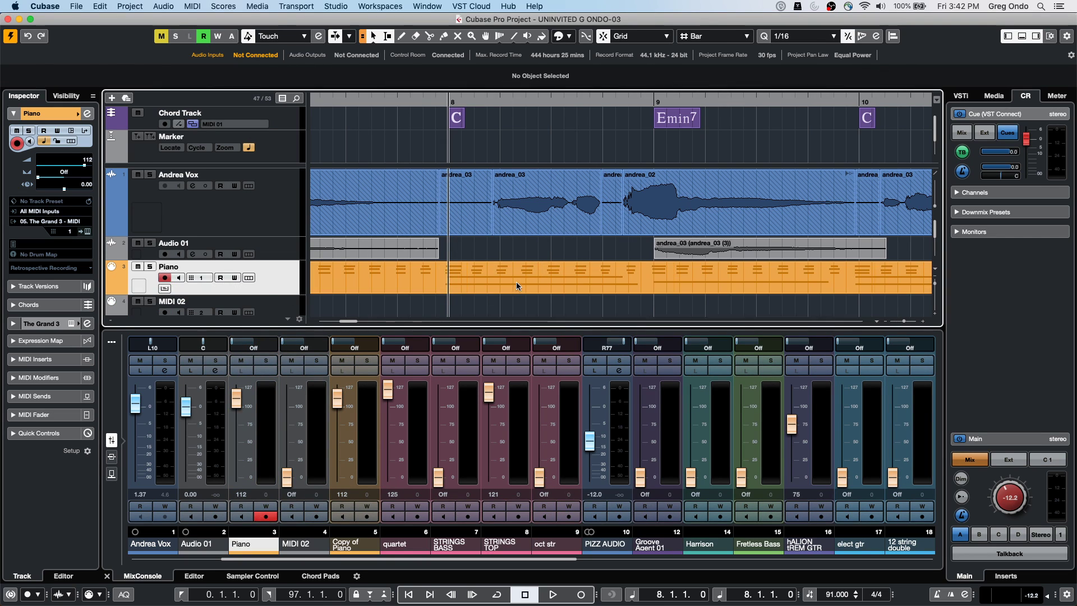
scroll(516, 282, down, 3)
scroll(455, 267, up, 3)
scroll(455, 268, down, 1)
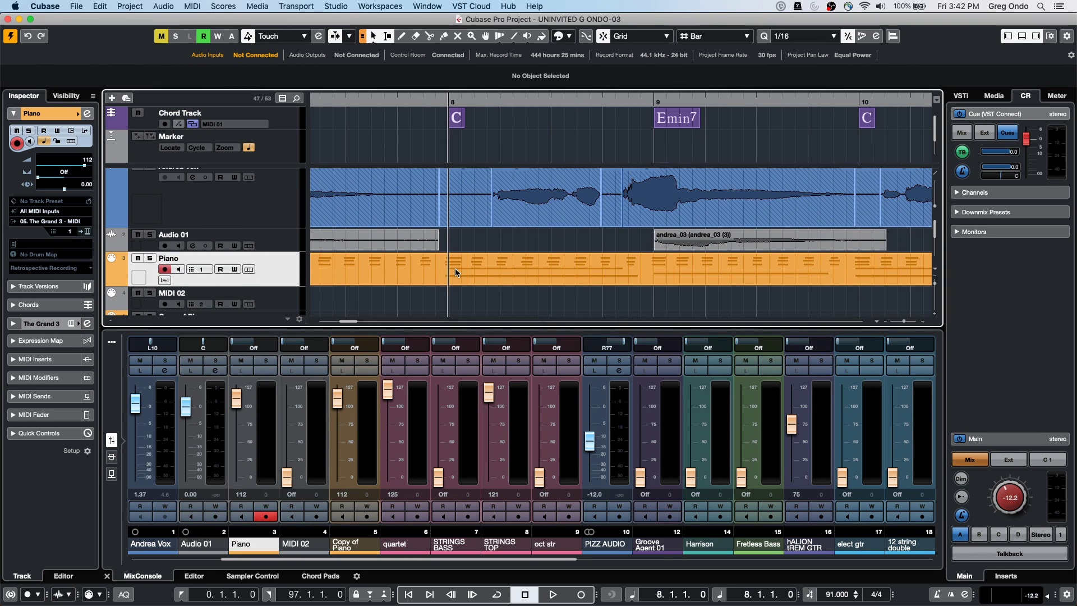
right_click(454, 272)
click(512, 273)
click(519, 276)
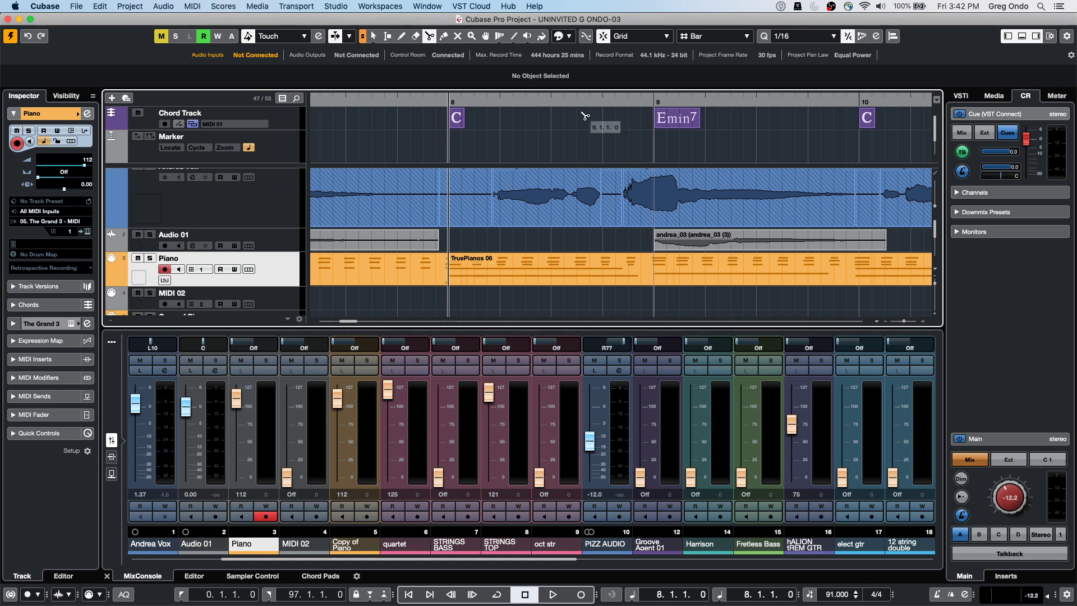
click(604, 37)
click(477, 275)
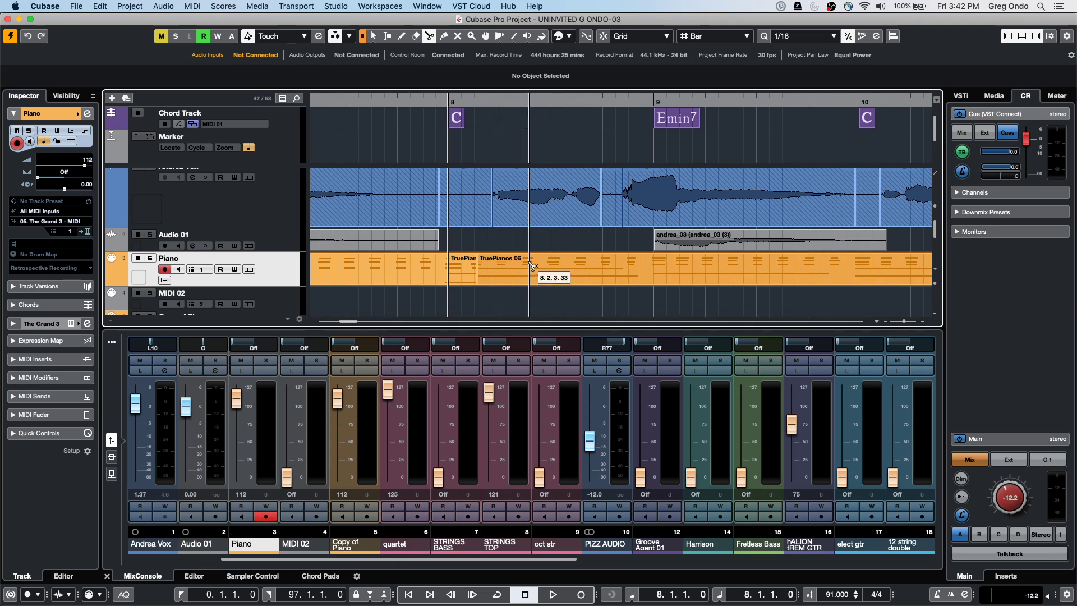
click(576, 275)
Copy the middle TruePianos 06 part onto MIDI 02 and move it to 8.4.1.27
key(1)
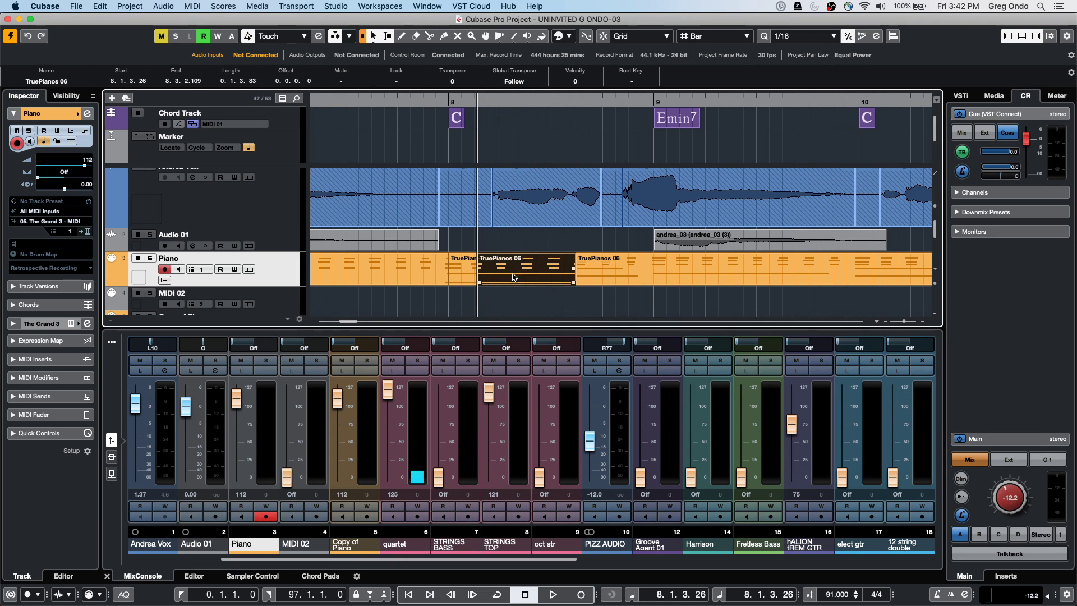
mouse_move(512, 274)
mouse_down()
mouse_move(513, 305)
mouse_move(472, 305)
mouse_move(496, 280)
mouse_move(550, 283)
mouse_move(467, 279)
mouse_move(516, 280)
mouse_move(502, 283)
mouse_move(514, 268)
mouse_move(514, 283)
mouse_move(544, 283)
mouse_move(513, 285)
mouse_move(586, 283)
mouse_move(488, 284)
mouse_move(539, 288)
mouse_move(544, 270)
mouse_move(494, 292)
mouse_move(659, 287)
mouse_move(487, 283)
mouse_move(538, 283)
mouse_move(530, 282)
mouse_up()
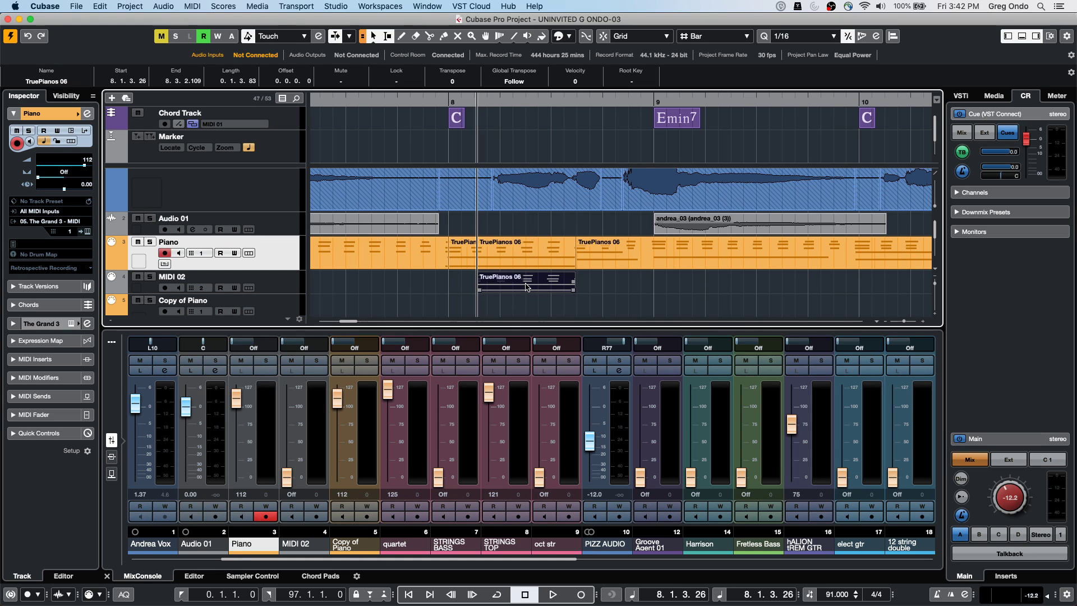
drag(527, 286, 654, 251)
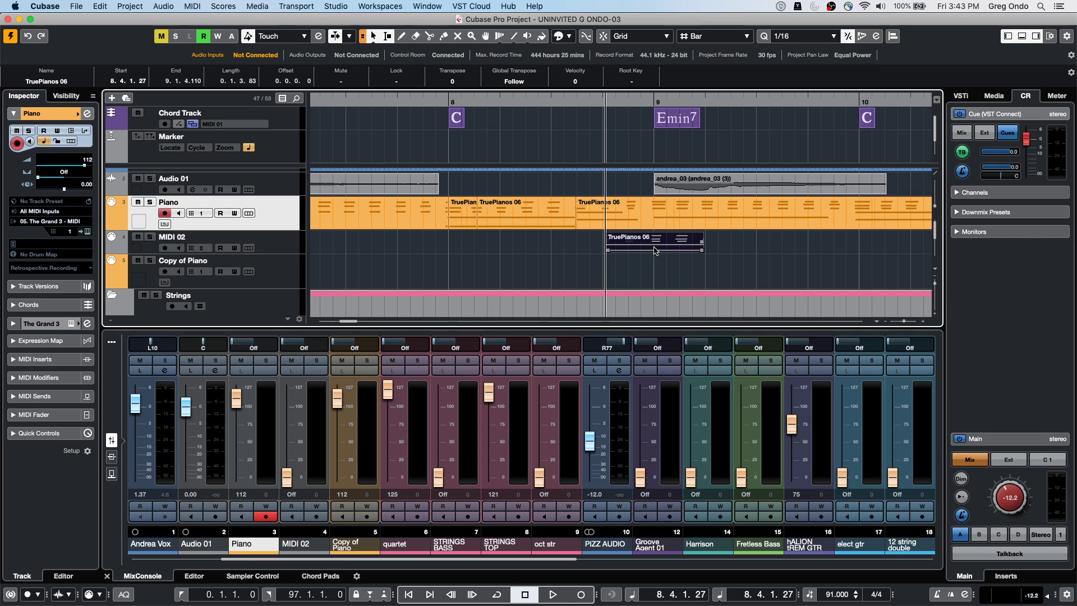
Open the Studio menu to reach the VST Plug-in Manager
click(336, 6)
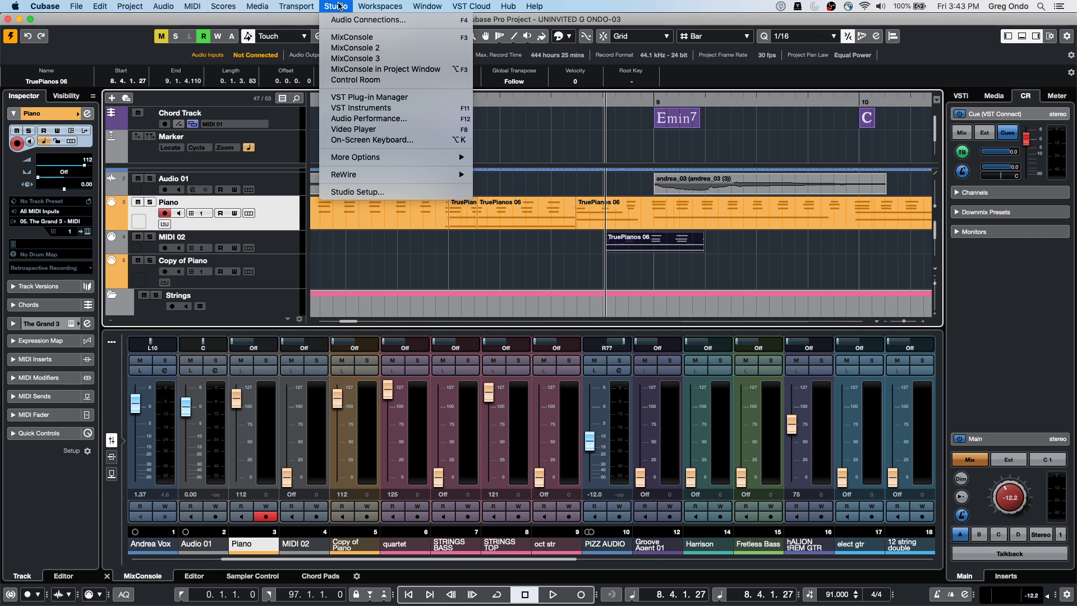
Open the VST Plug-in Manager, move it left, and add an empty collection named 'my faces'
click(379, 98)
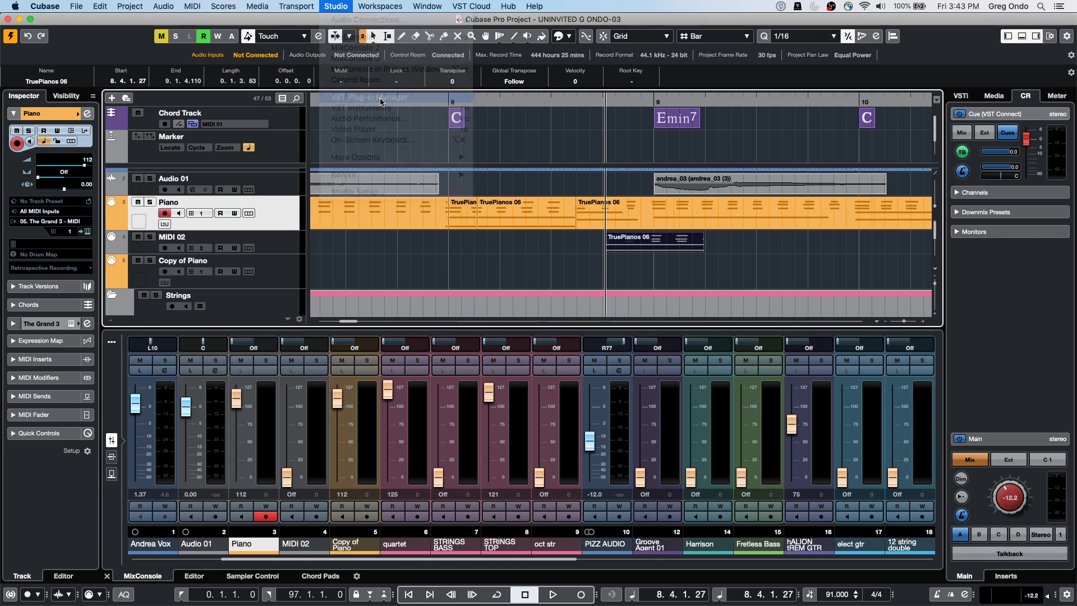
drag(722, 76, 621, 76)
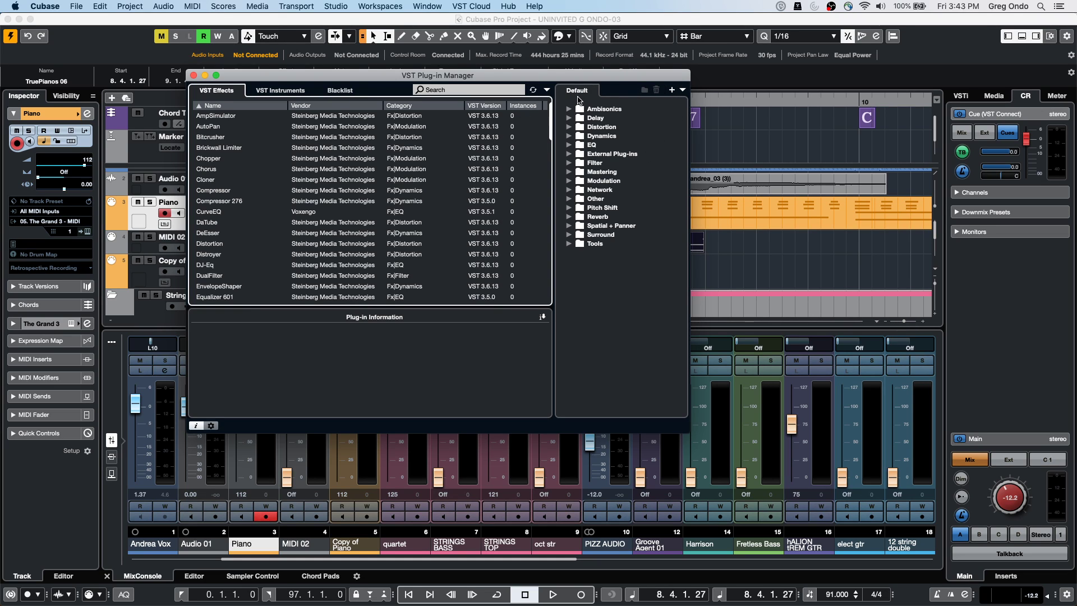
click(673, 92)
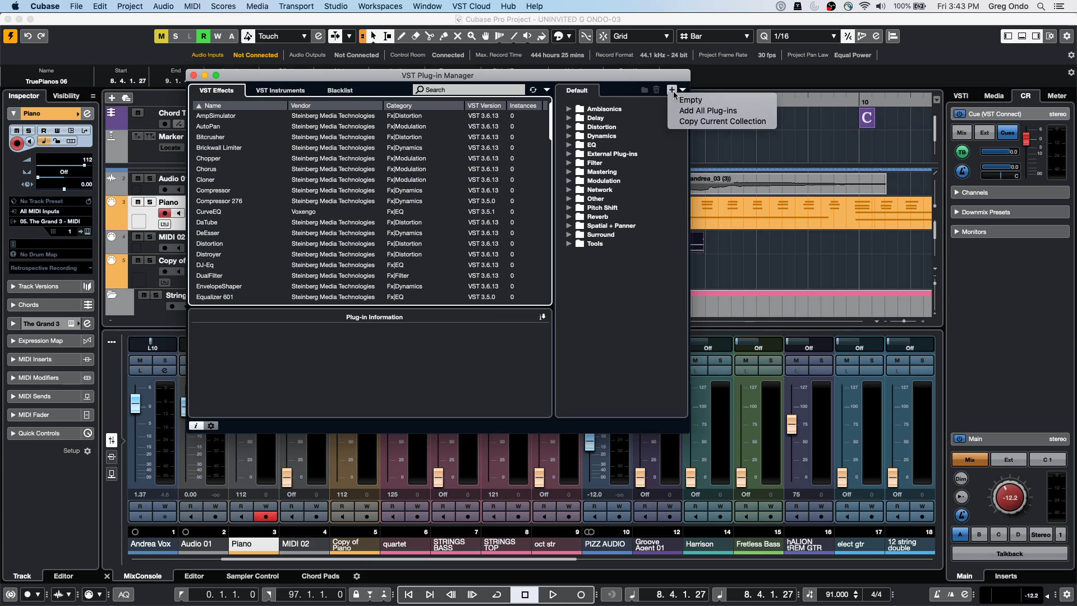
click(700, 102)
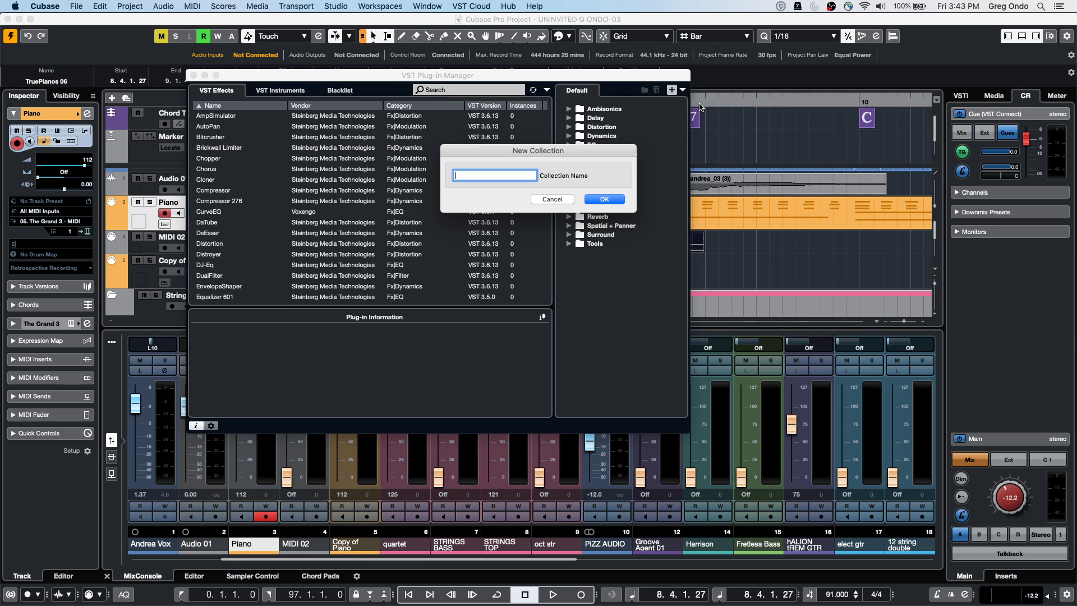
text(my faces)
key(Return)
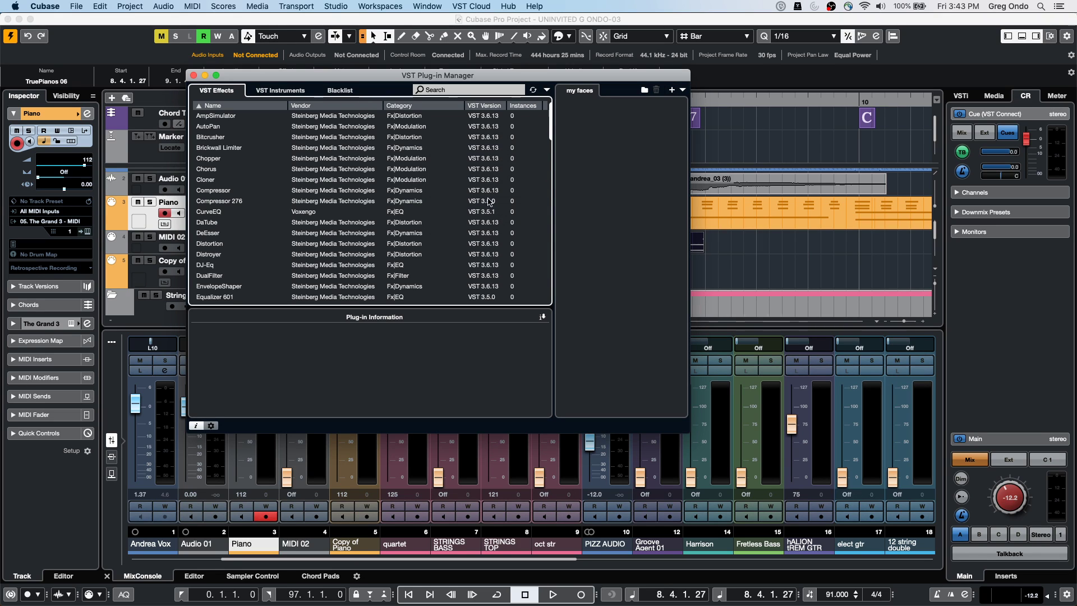
Create an empty VST Instruments collection named 'drums' holding Groove Agent and Groove Agent SE
click(268, 91)
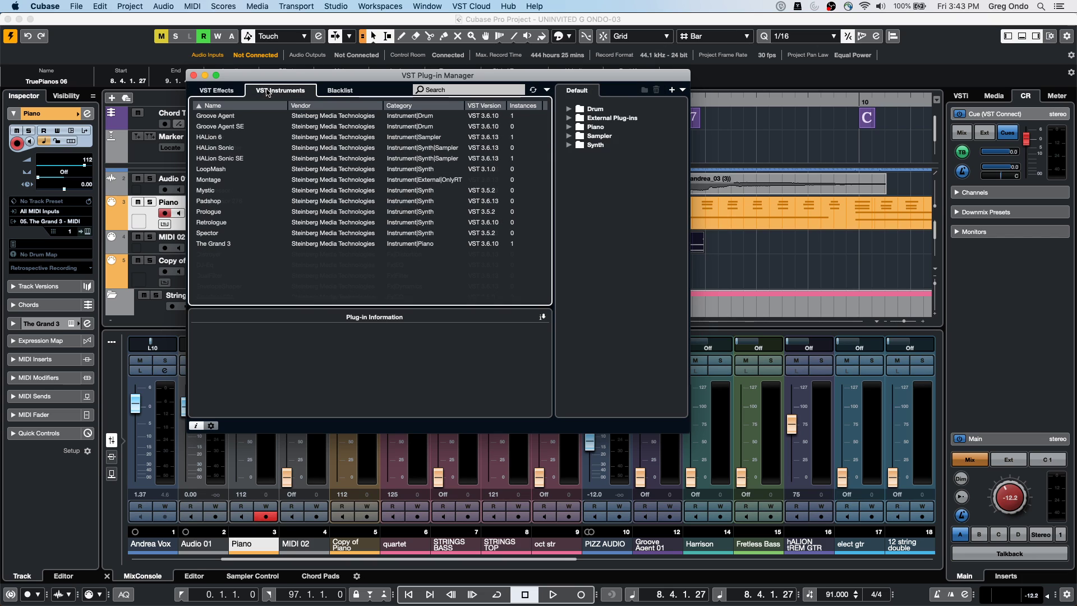
click(670, 90)
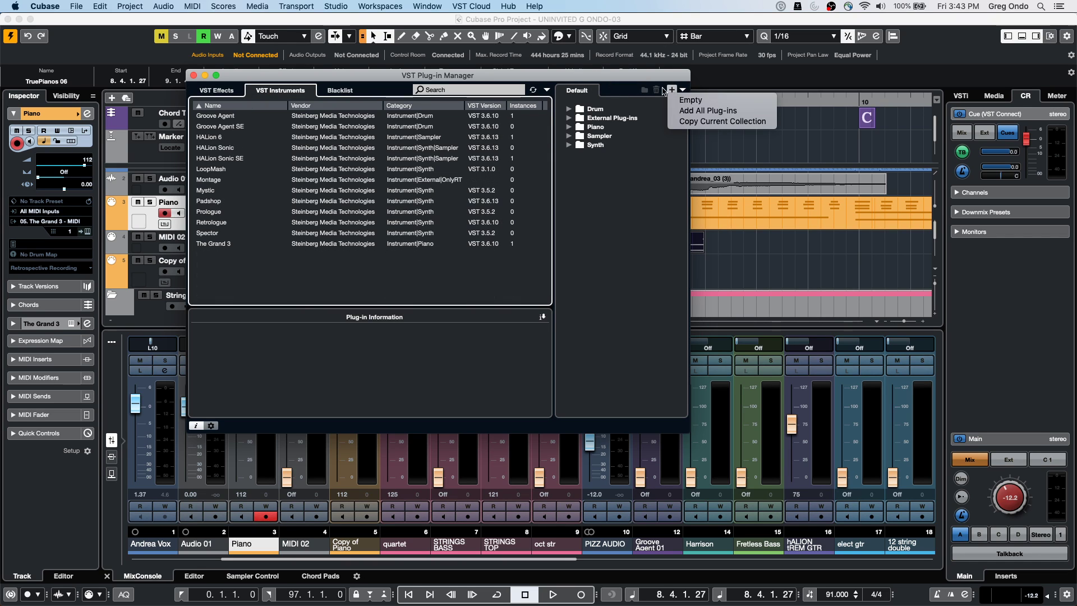
click(687, 101)
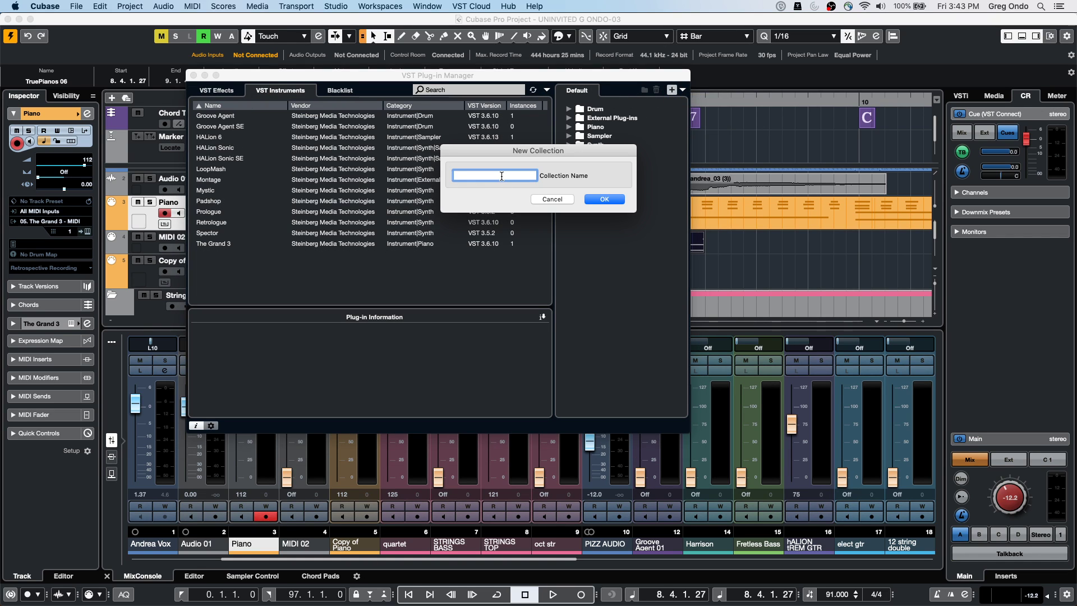
text(drums)
key(Return)
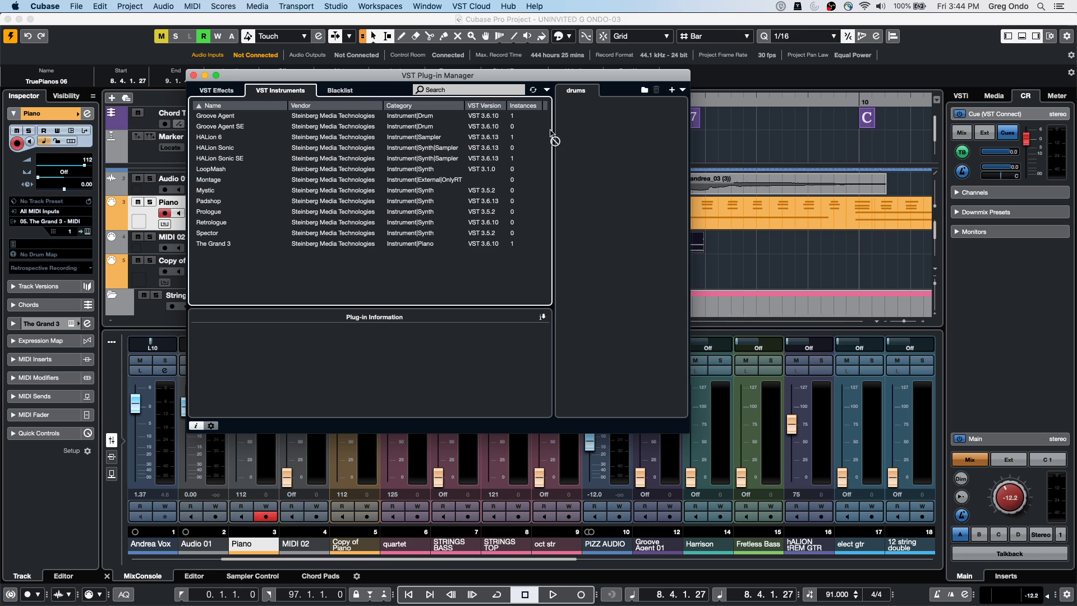
drag(611, 134, 614, 135)
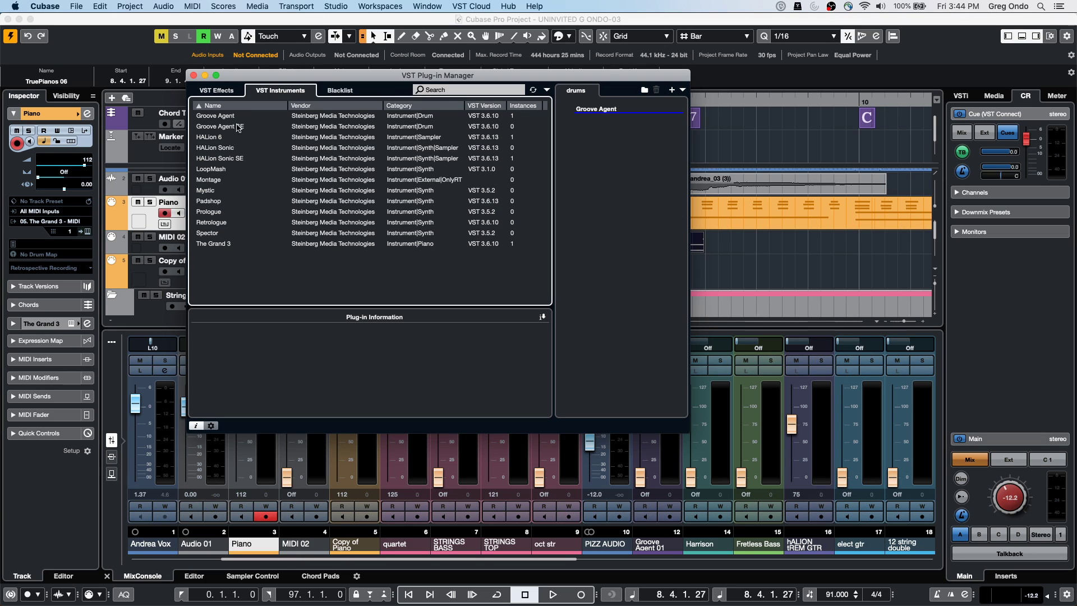
drag(230, 126, 595, 138)
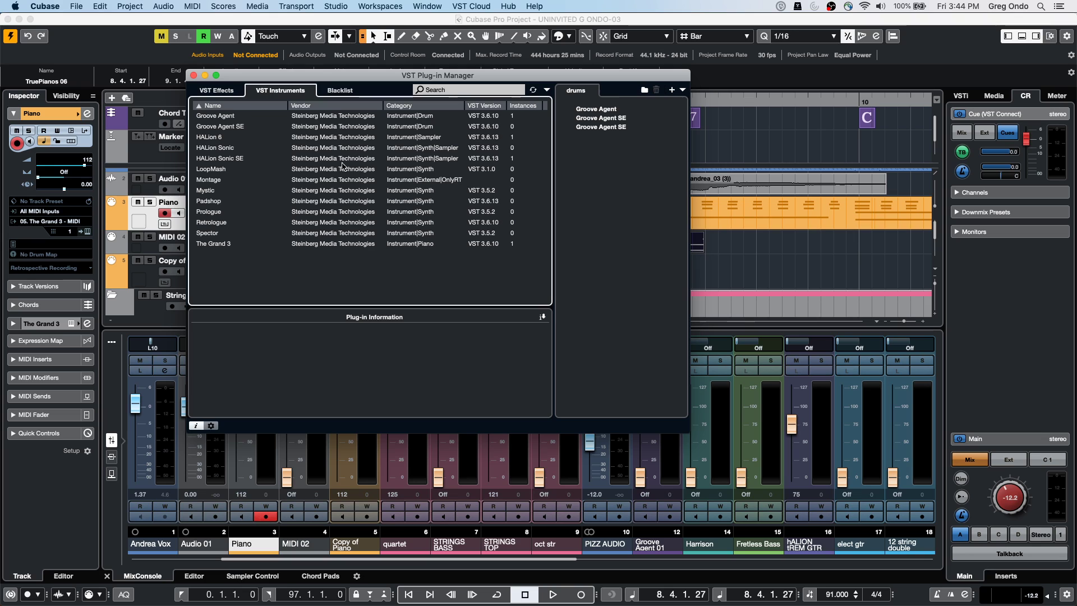
Create a 'drums' folder, move the Groove Agent entries into it, and close the Plug-in Manager
click(671, 90)
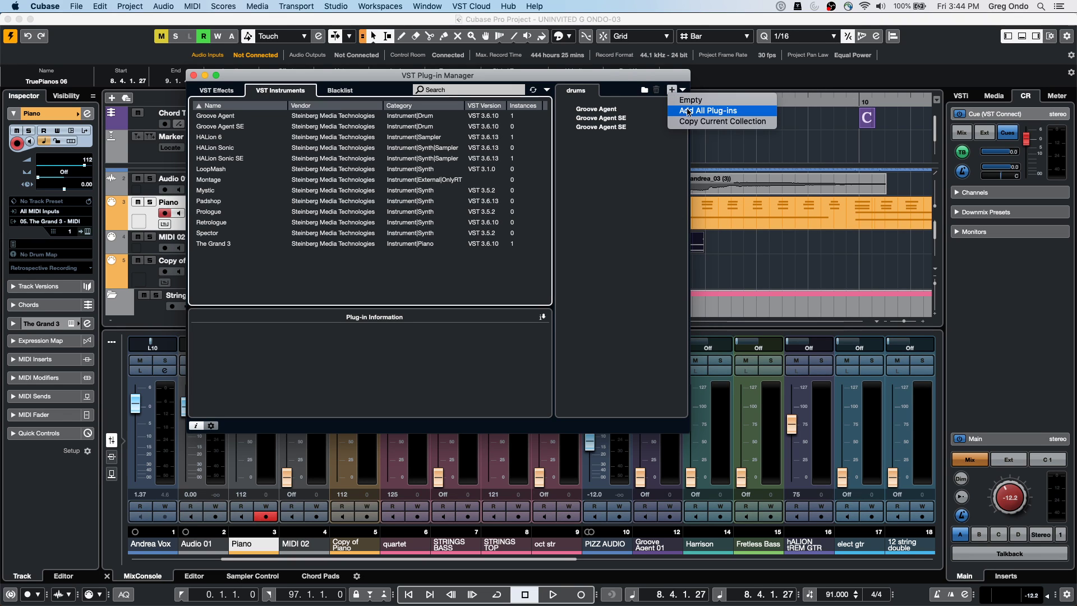
click(627, 150)
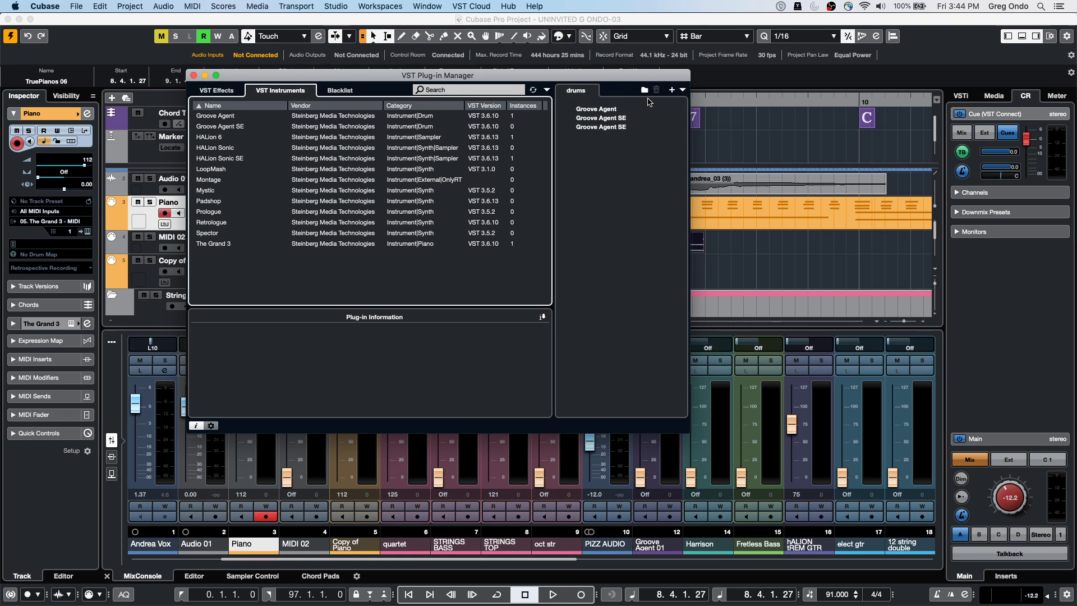
click(683, 89)
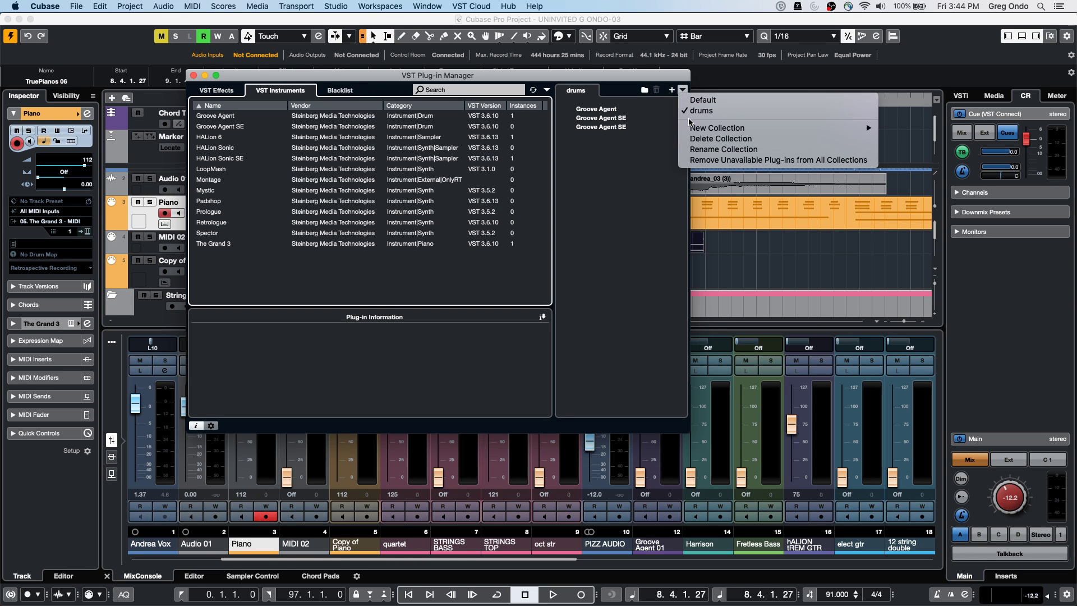
click(615, 111)
click(615, 111)
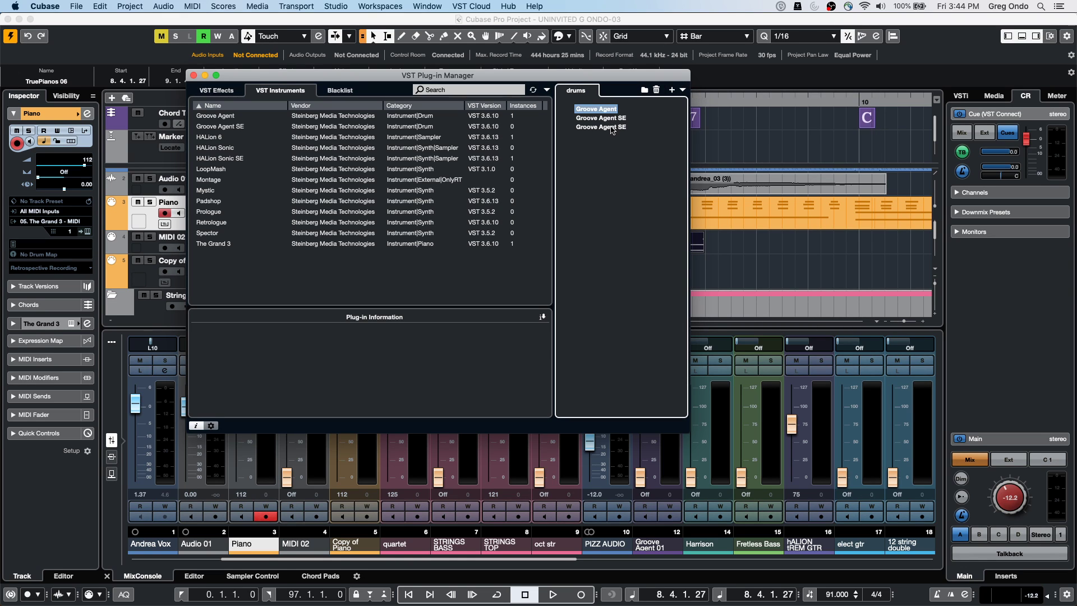
shift+click(606, 127)
right_click(606, 127)
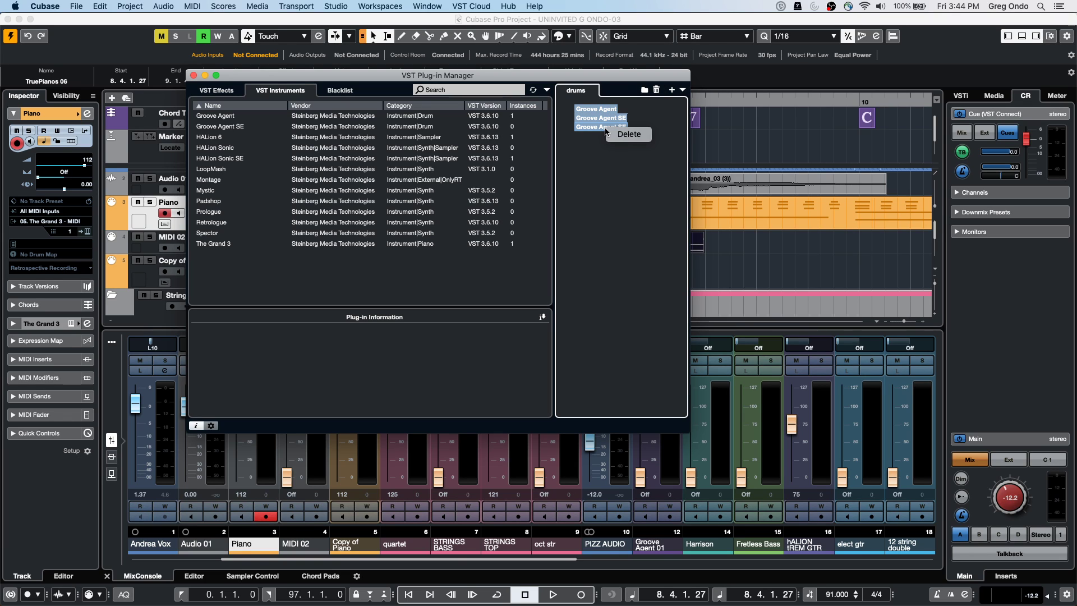
click(696, 117)
click(644, 89)
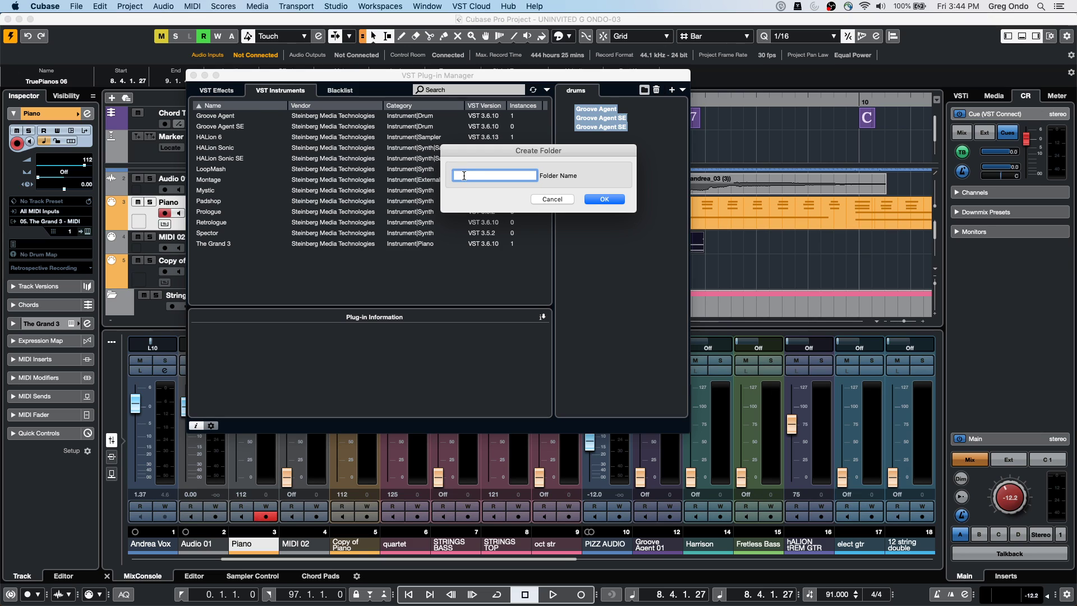
text(drums)
key(Return)
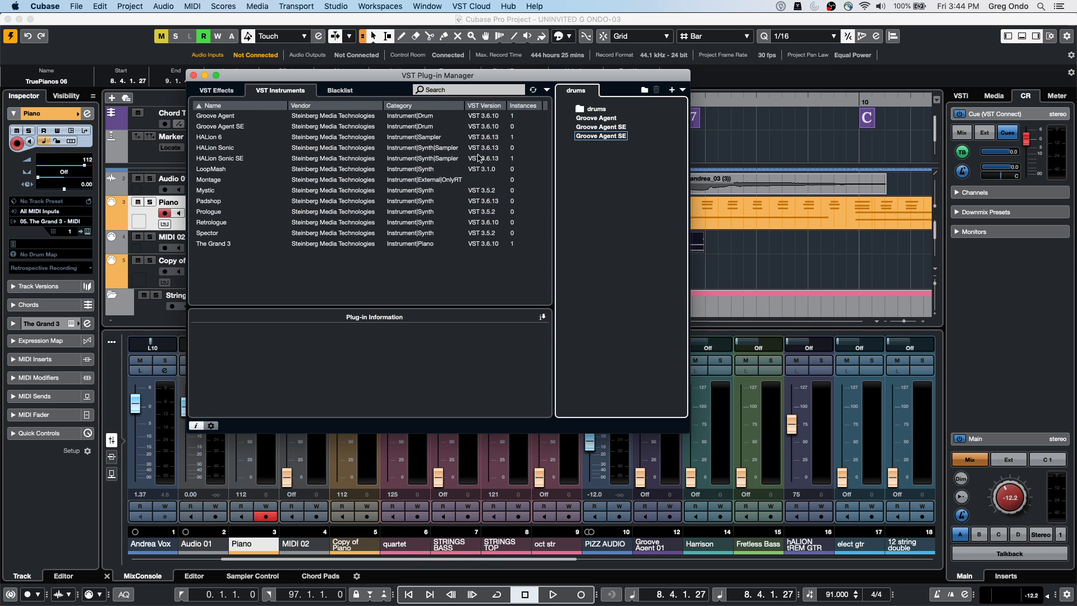
drag(599, 135, 598, 109)
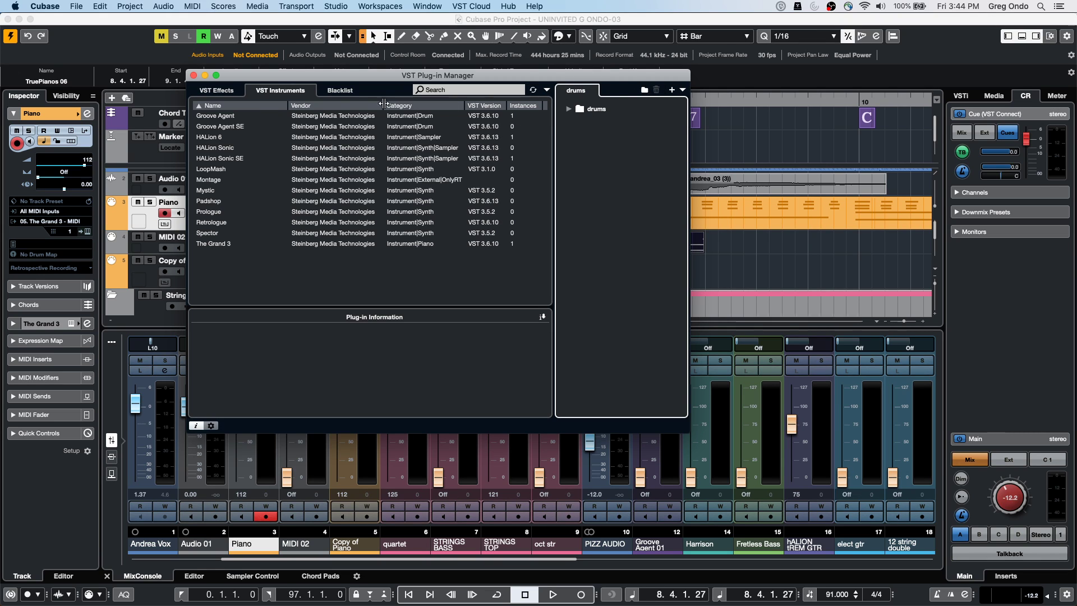
click(193, 75)
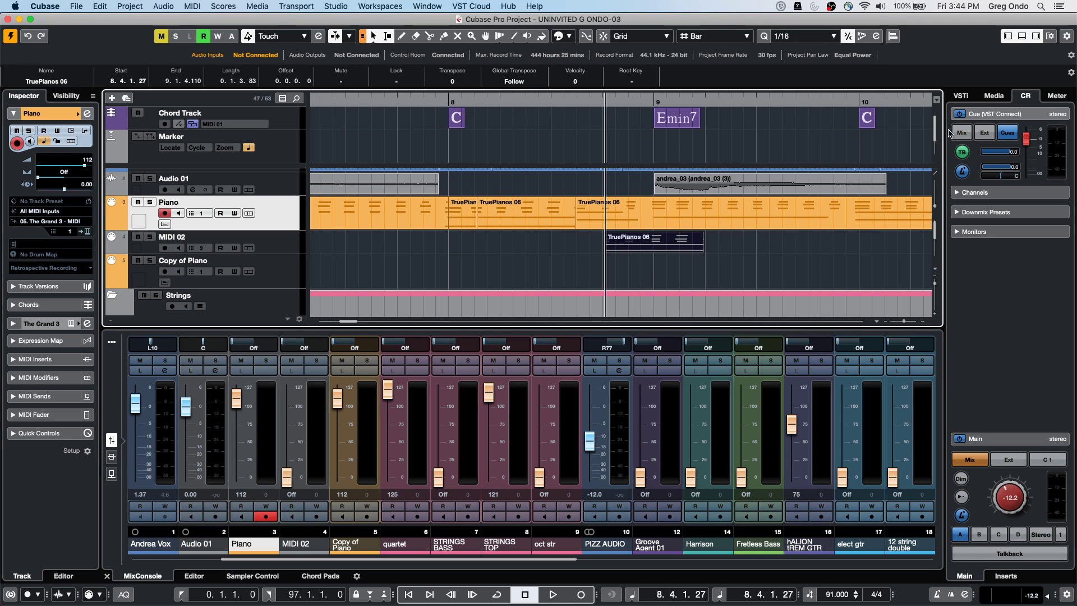
In the VST Instruments rack, switch slot 1's picker to Default, then back to the drums collection
click(961, 96)
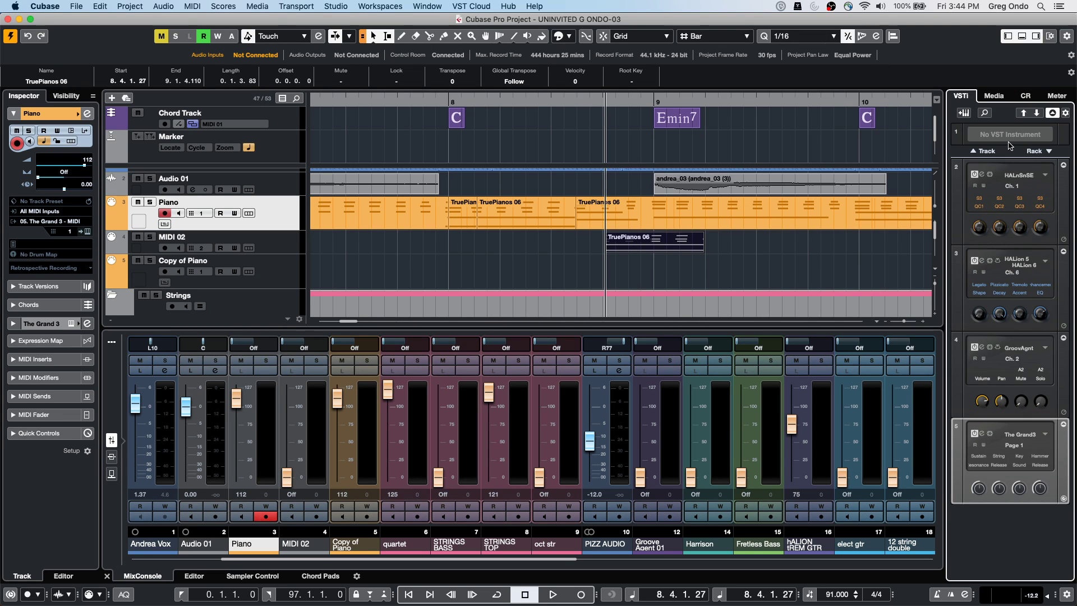
click(1010, 135)
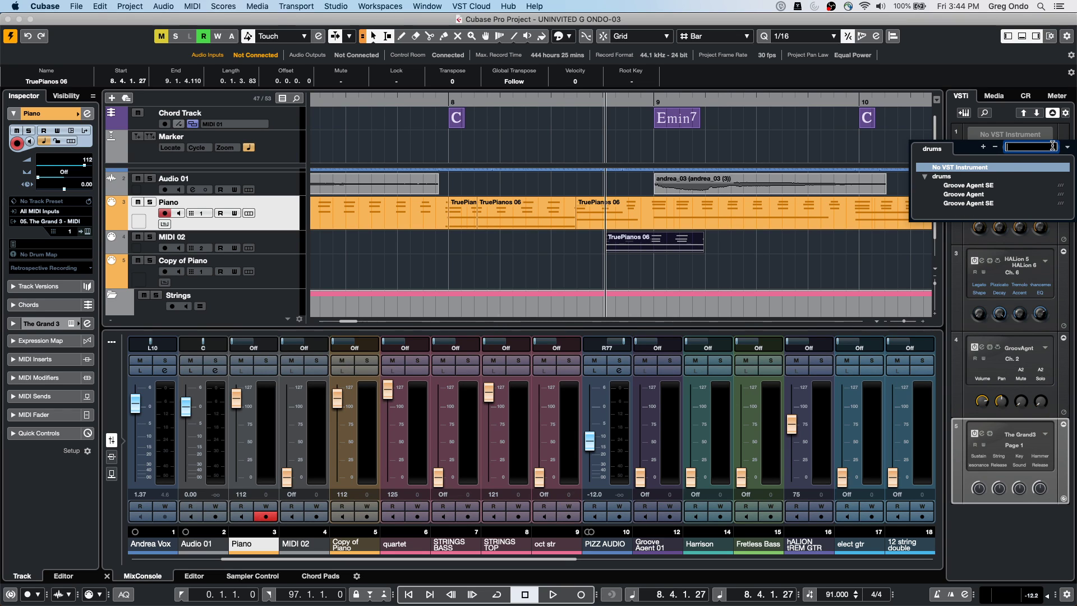
click(1064, 150)
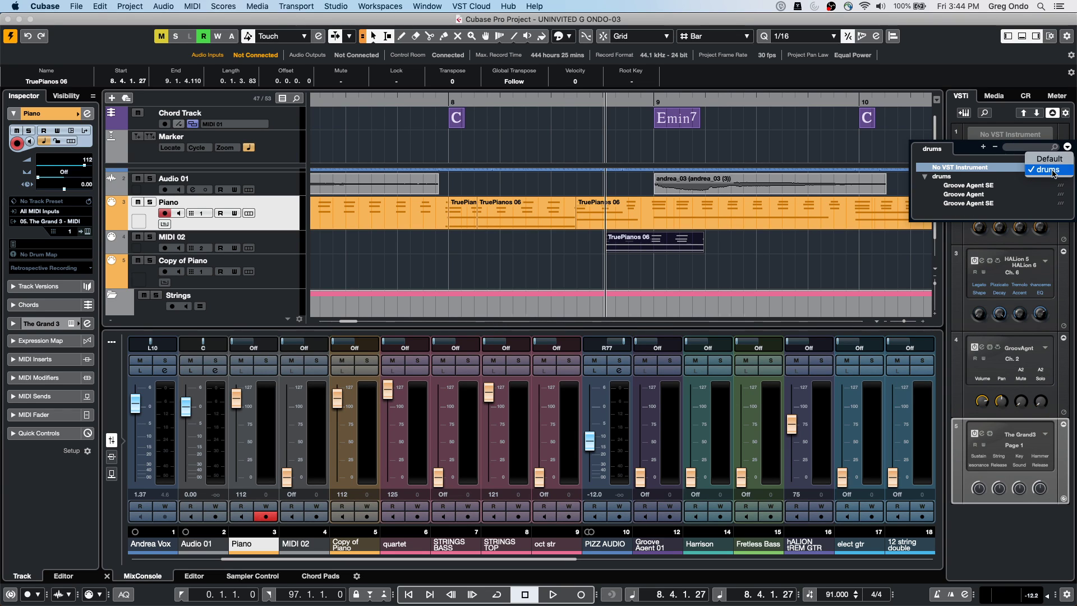
click(1048, 159)
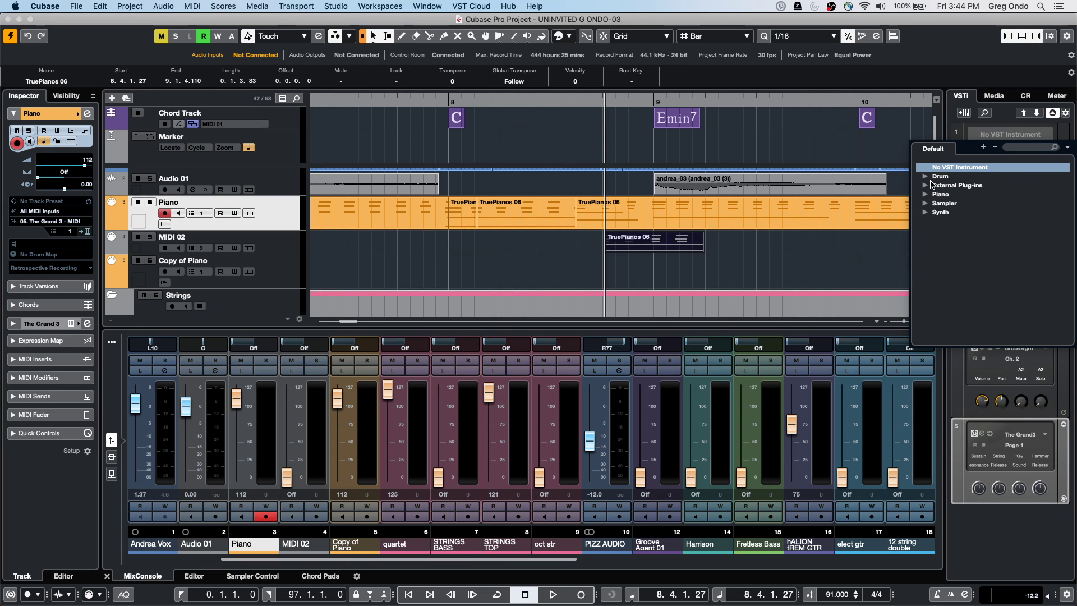
click(1066, 147)
click(1033, 173)
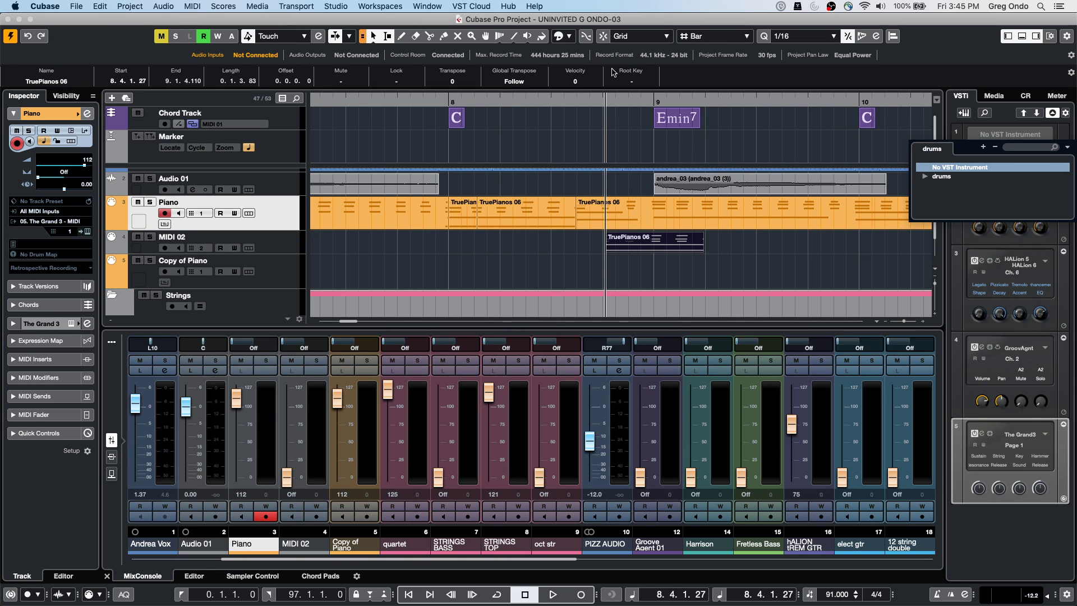
Browse the Steinberg Hub's Mastering templates, including Stereo Mastering, then cancel the Hub
click(77, 6)
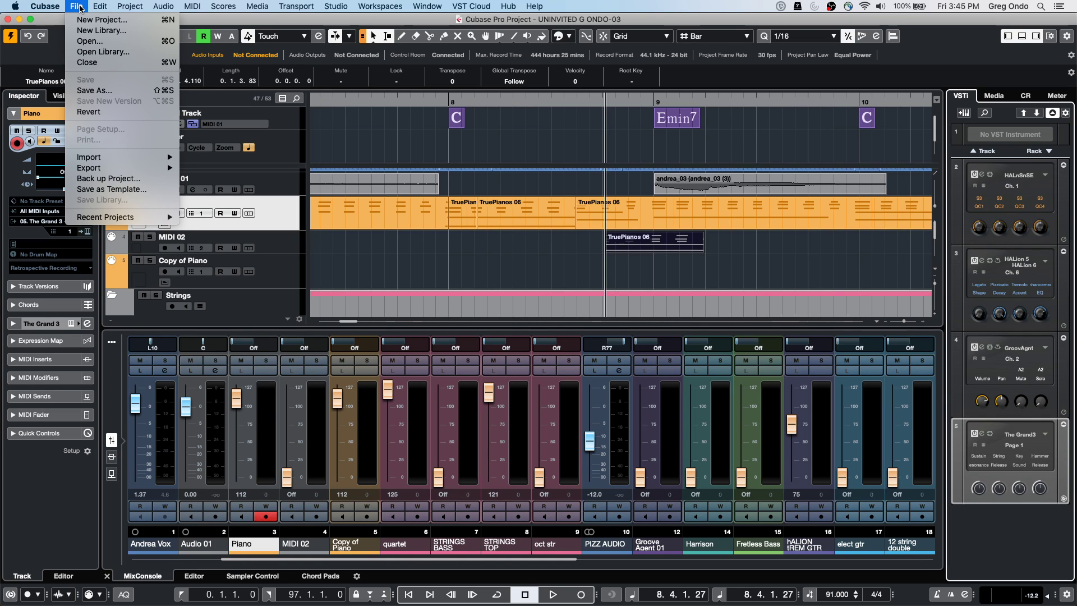
mouse_move(125, 218)
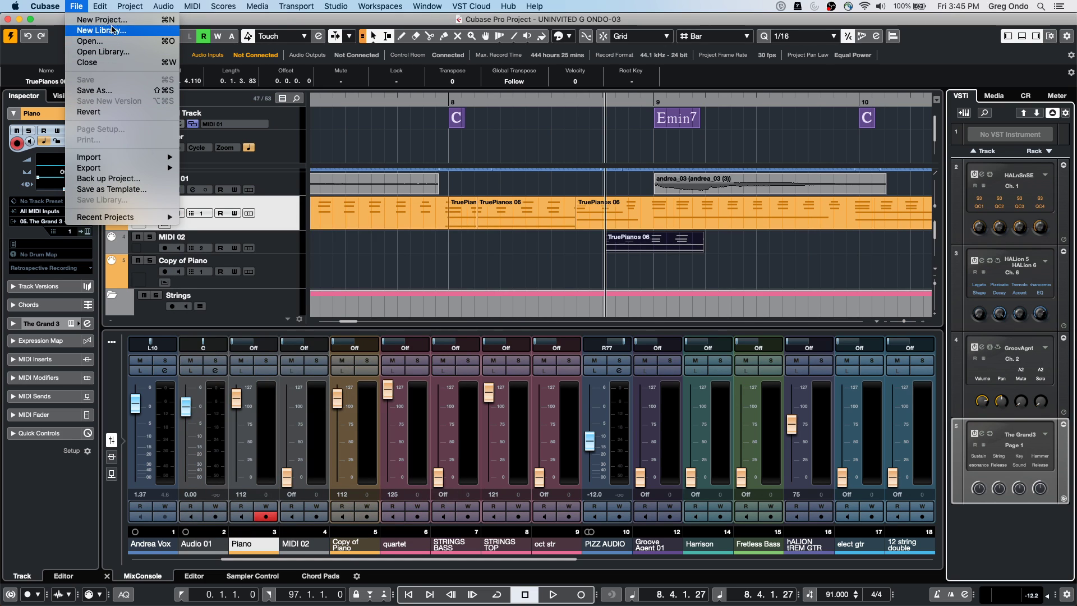
click(110, 22)
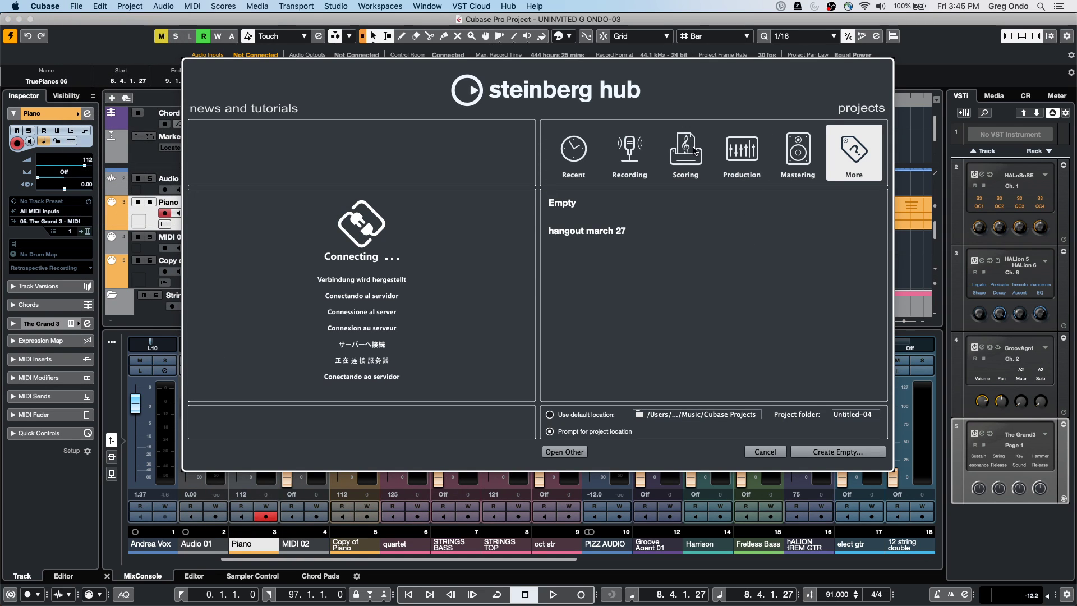
click(805, 156)
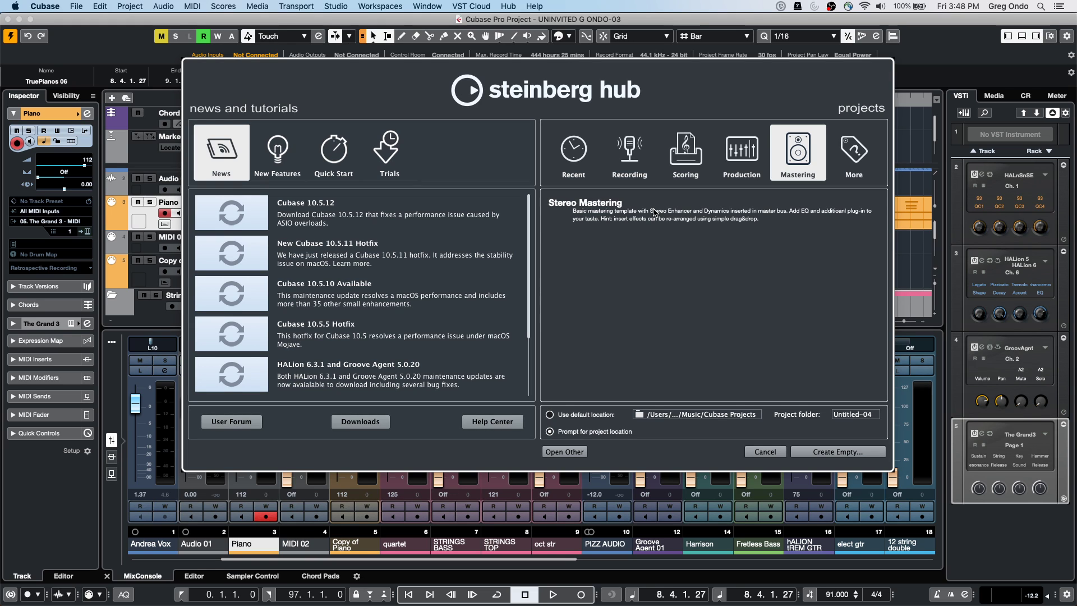
click(766, 450)
Browse the File menu's Recent Projects list, then move over to the Edit menu
click(78, 7)
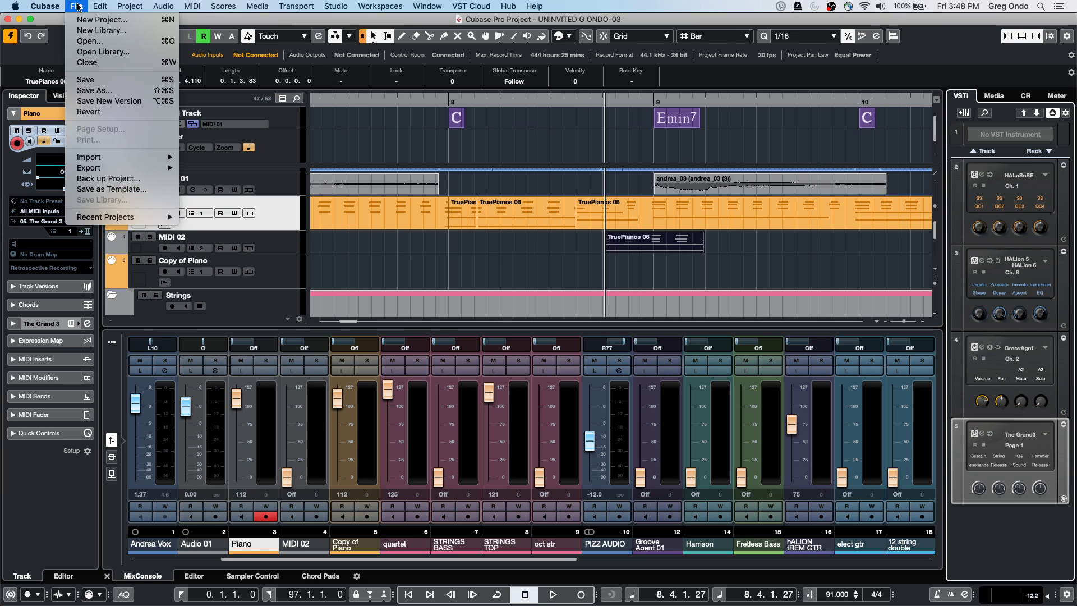
mouse_move(112, 217)
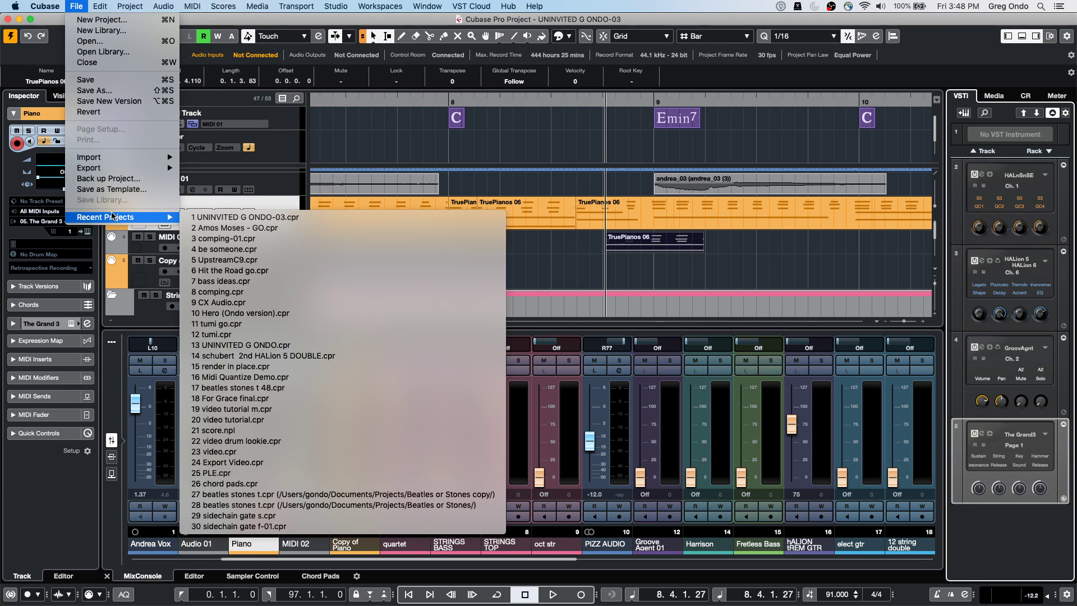
mouse_move(99, 5)
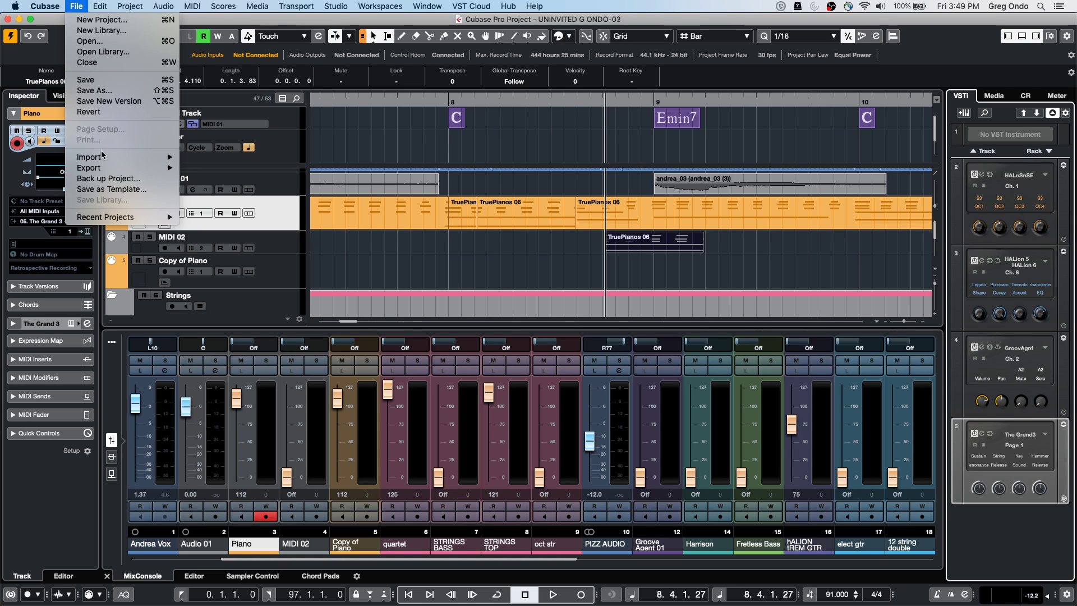
mouse_move(106, 170)
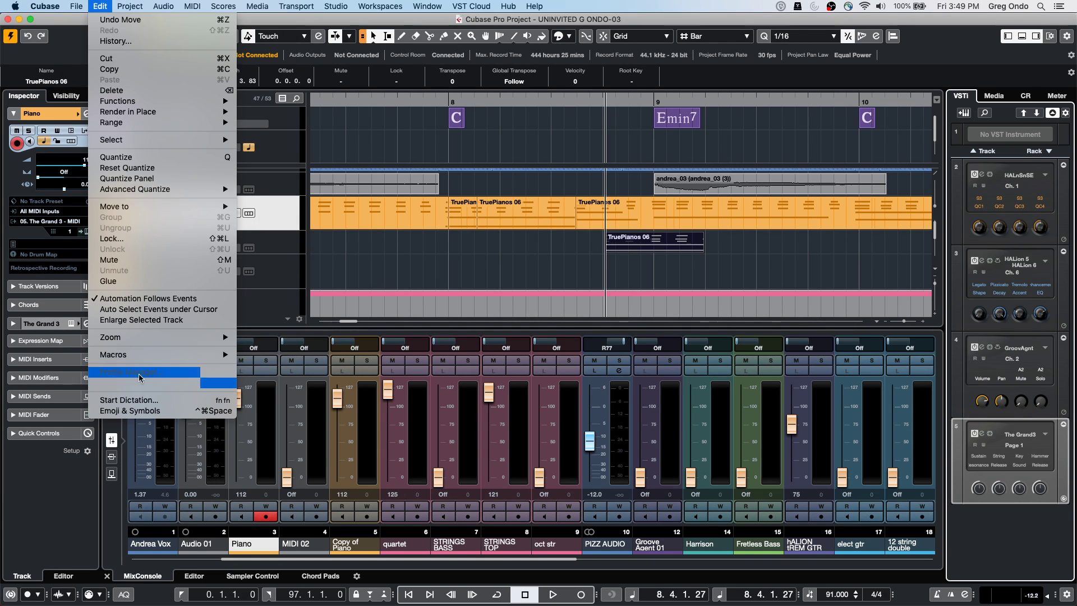
Look over the Key Commands presets without choosing one, close the dialog, then bring up the File menu
click(140, 386)
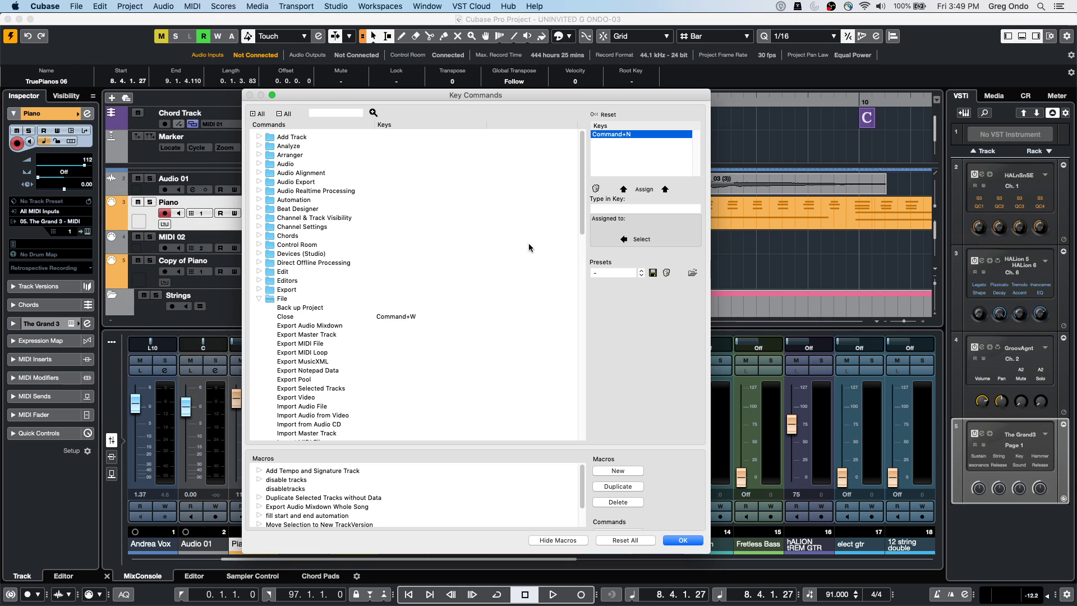
click(623, 273)
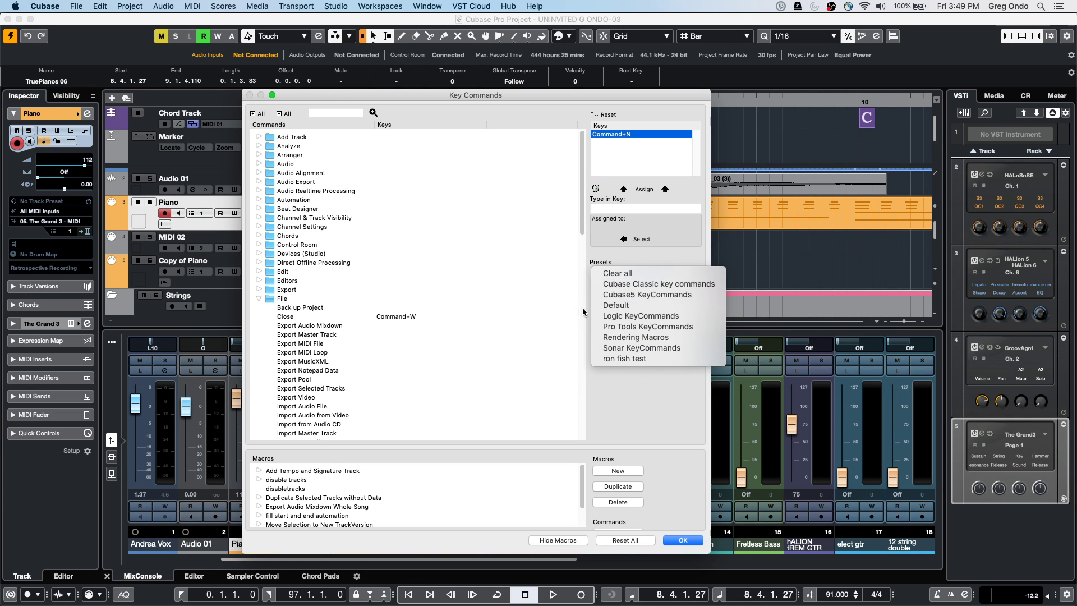
click(631, 396)
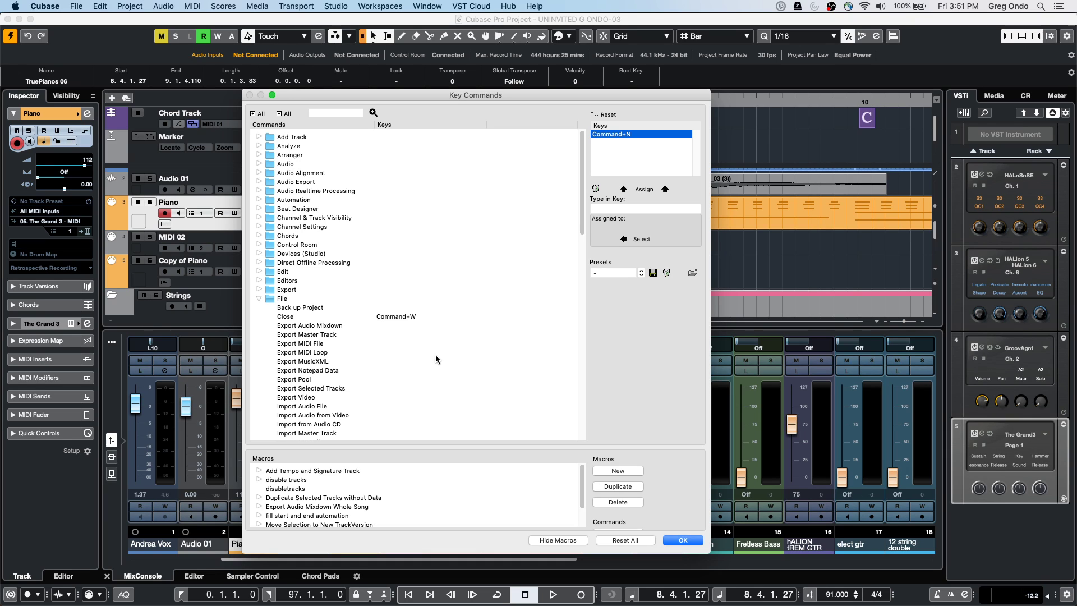
click(682, 539)
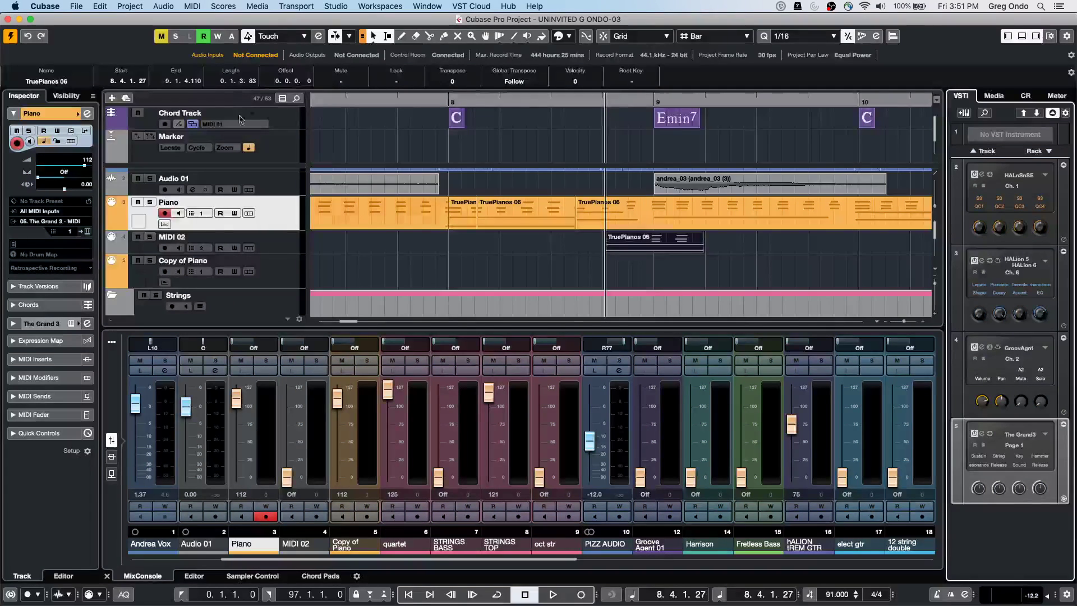
click(77, 6)
mouse_move(108, 222)
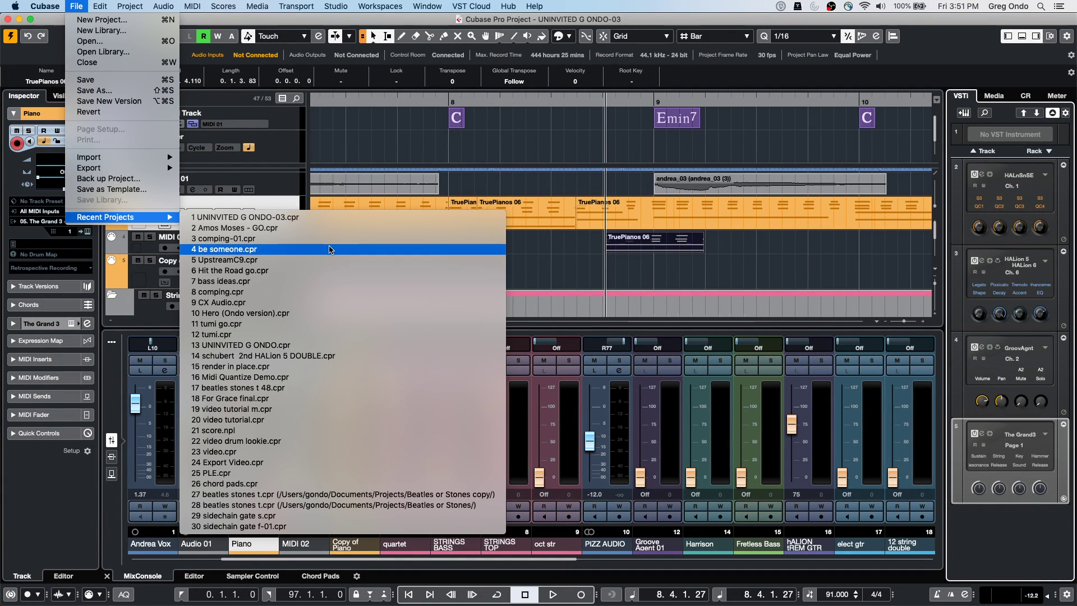
Open hermode.cpr from the Projects folder and activate it
click(132, 41)
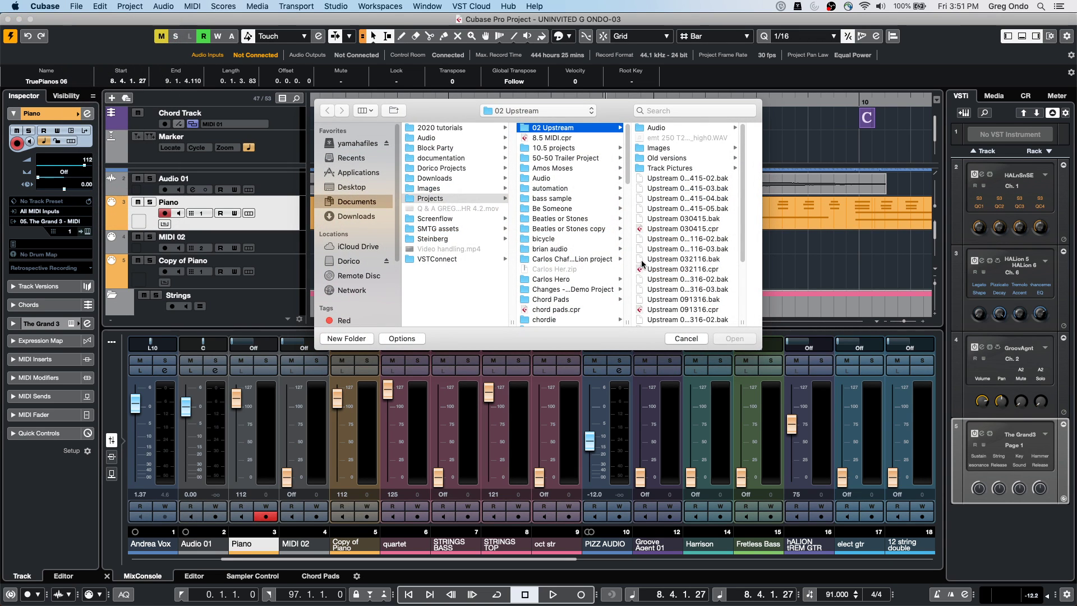
scroll(564, 267, down, 5)
scroll(564, 266, down, 5)
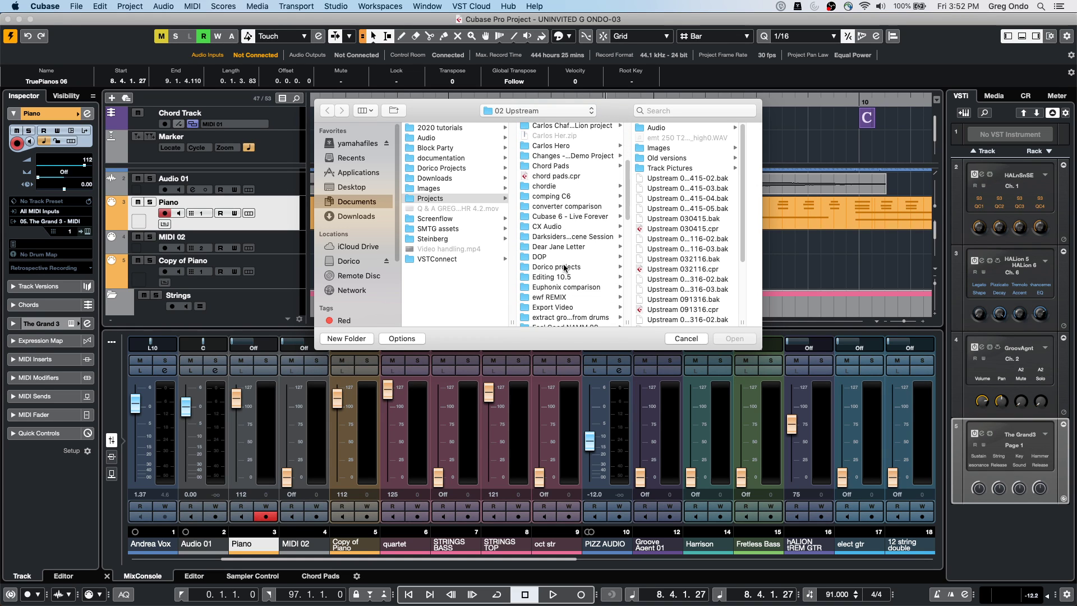
scroll(565, 268, down, 4)
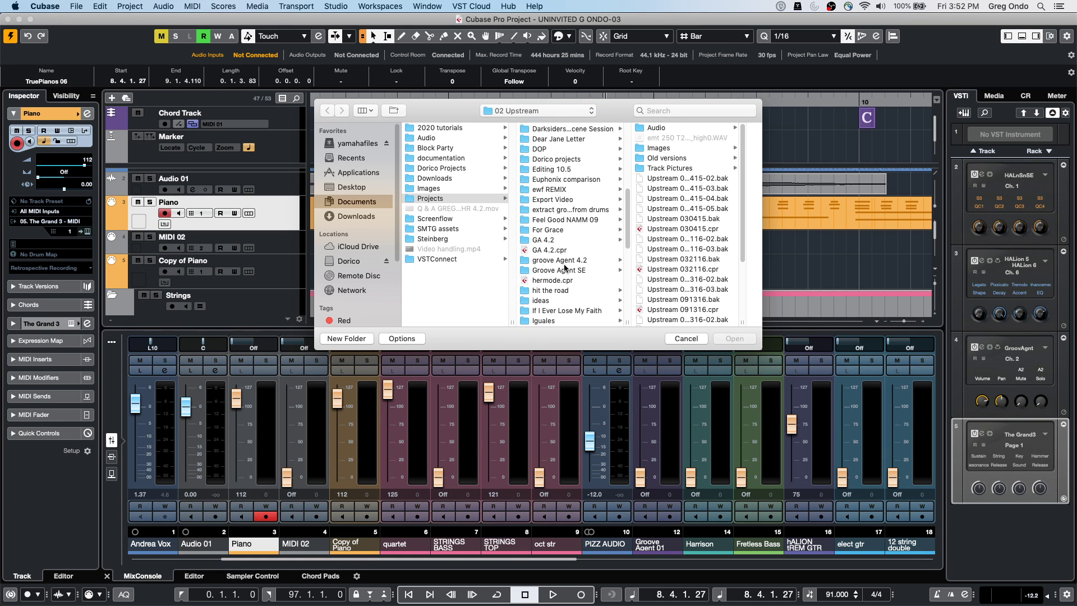
click(566, 277)
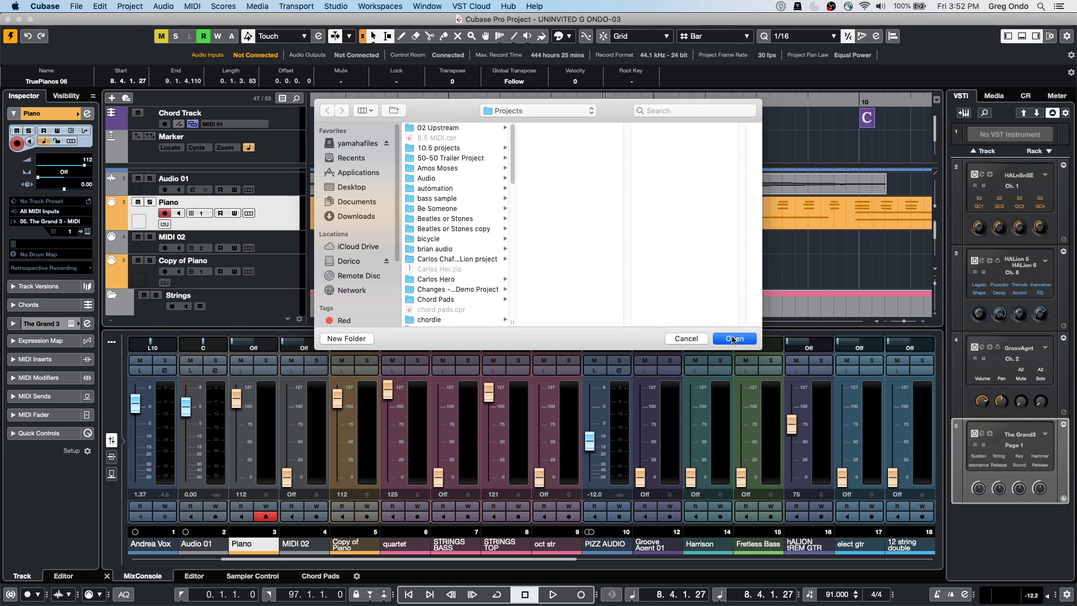
click(731, 337)
click(598, 215)
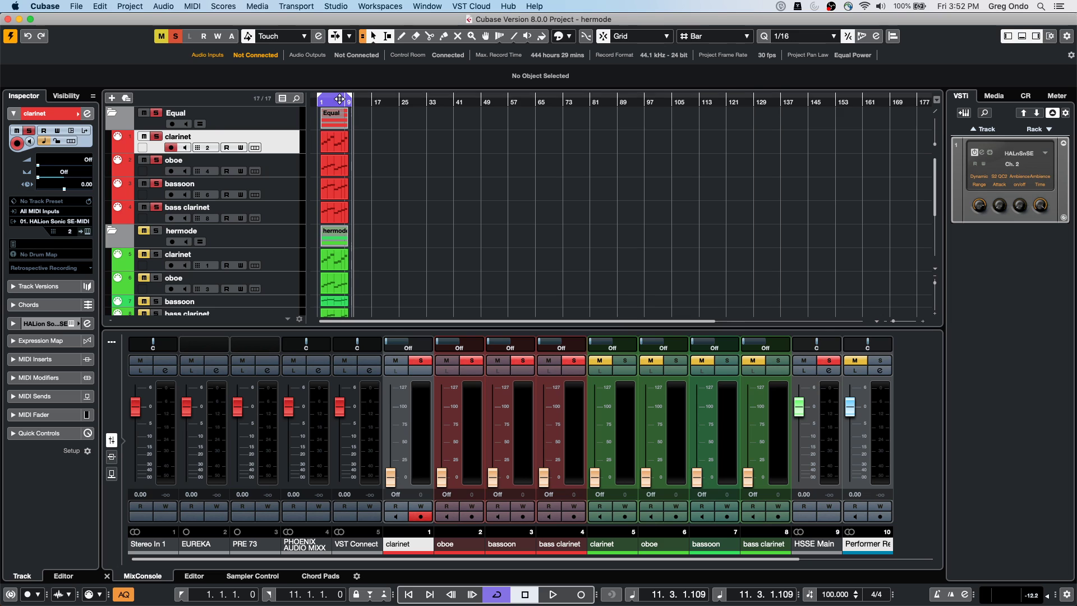
Zoom in twice, then verify Hermode Tuning is Baroque (3/5 adaptive) at 100% in Project Setup
key(h)
key(h)
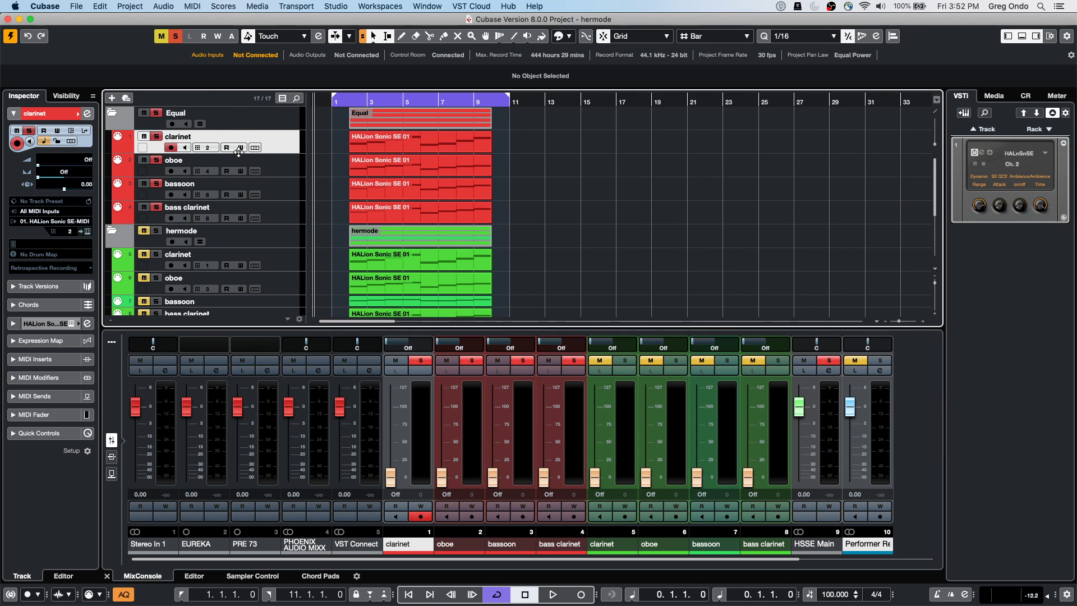
key(h)
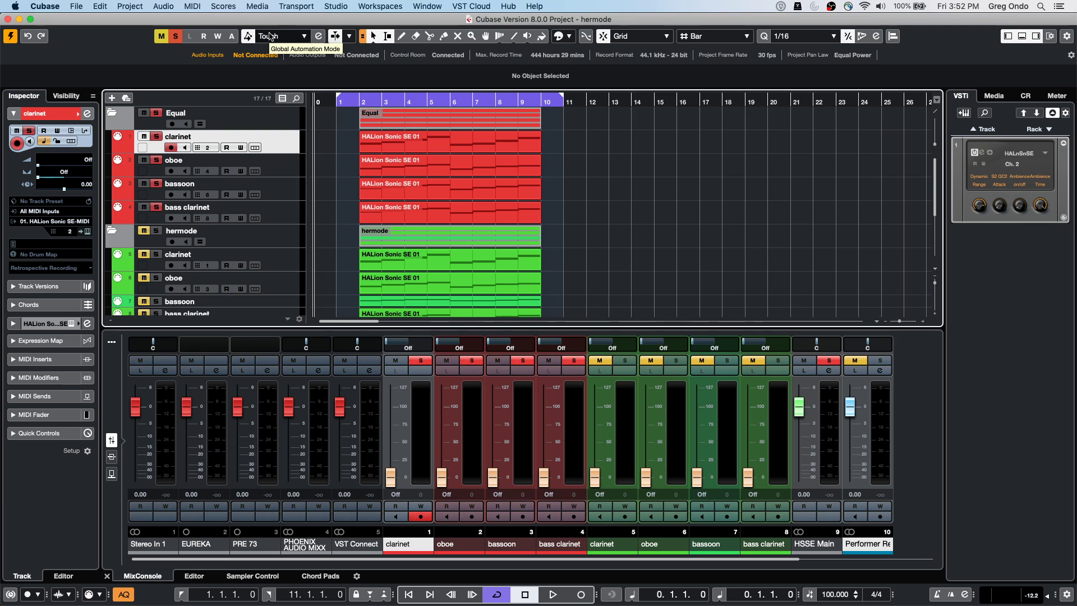
key(shift+s)
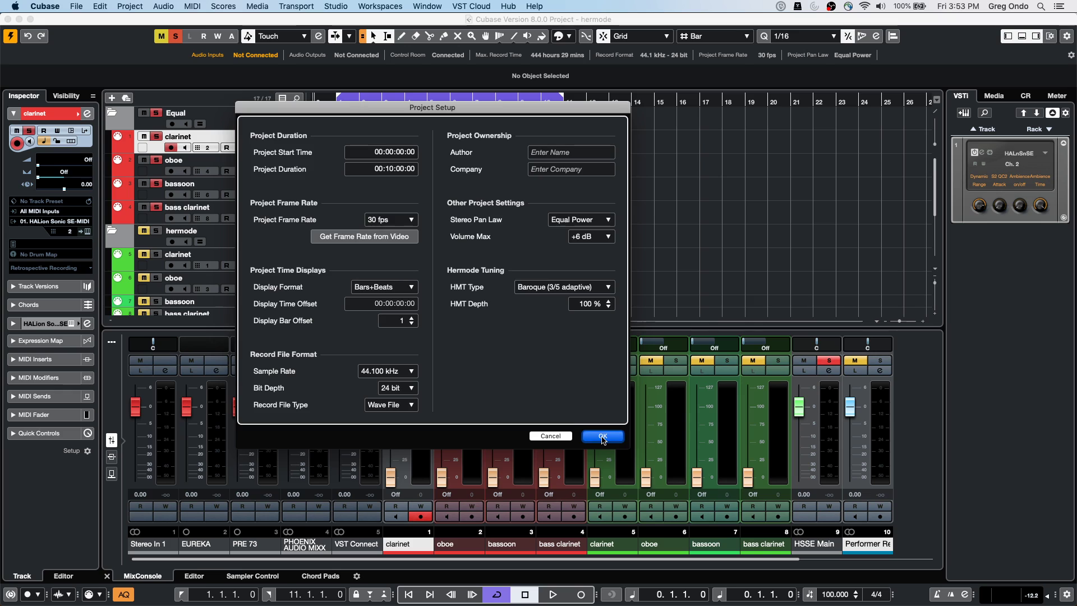
click(602, 436)
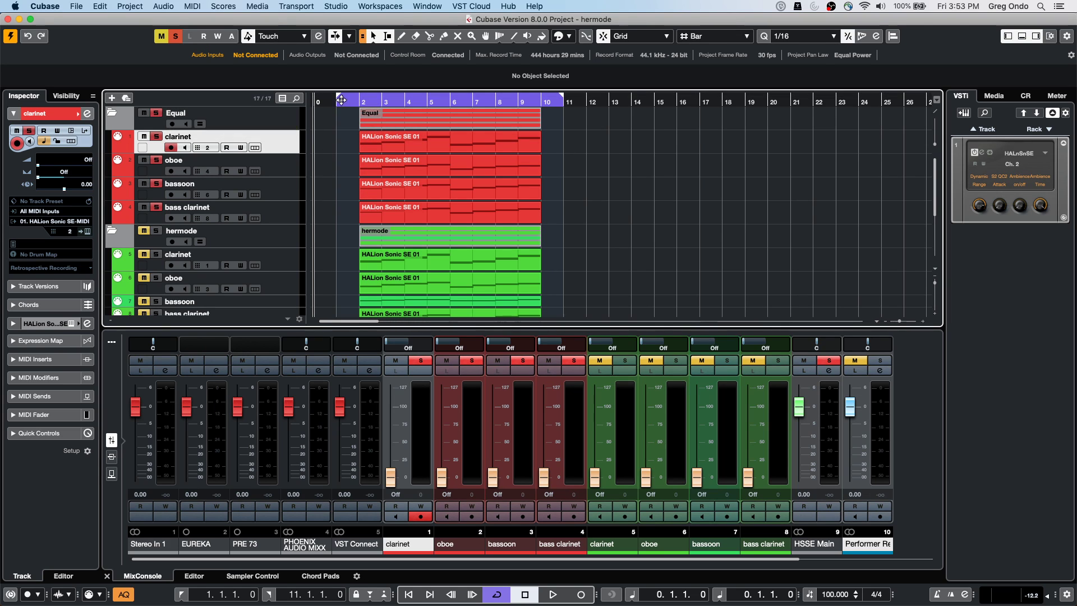
Play the soloed Equal tracks from bar 2 several times, letting the last pass reach about bar 9
click(360, 100)
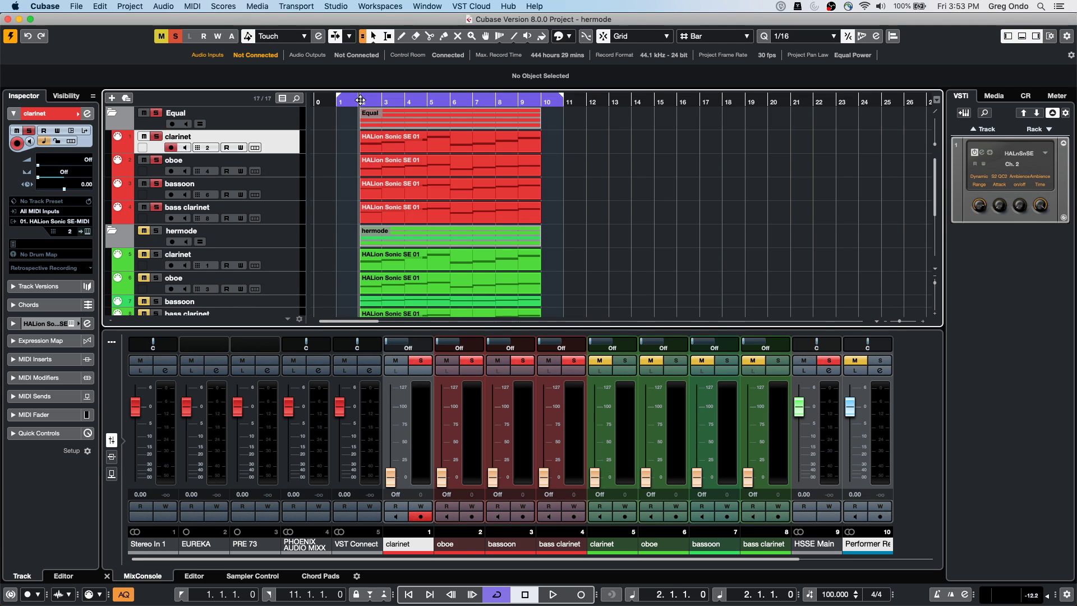
key(space)
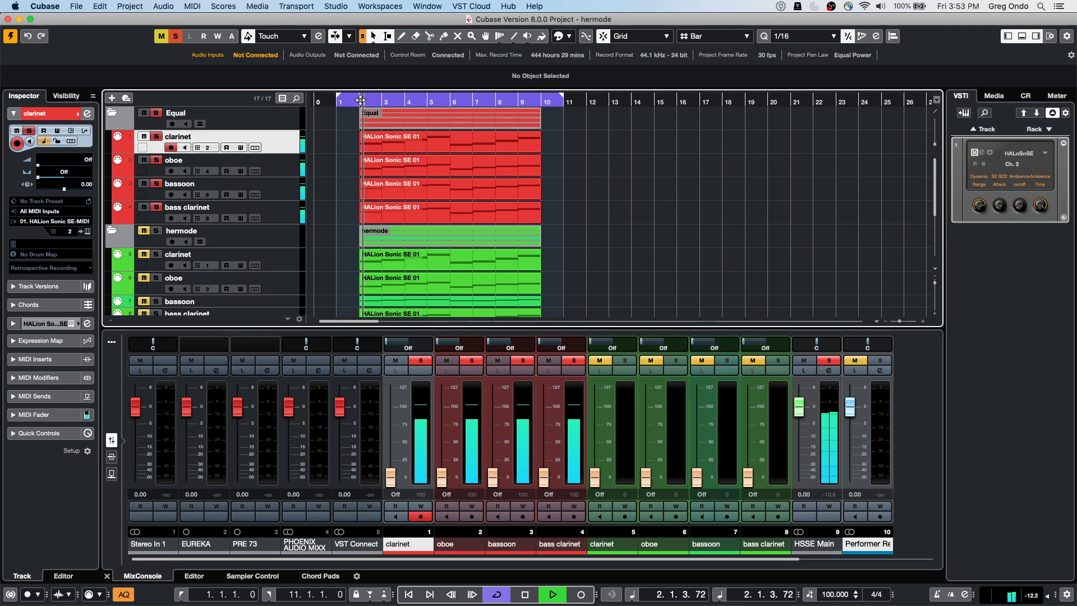
key(space)
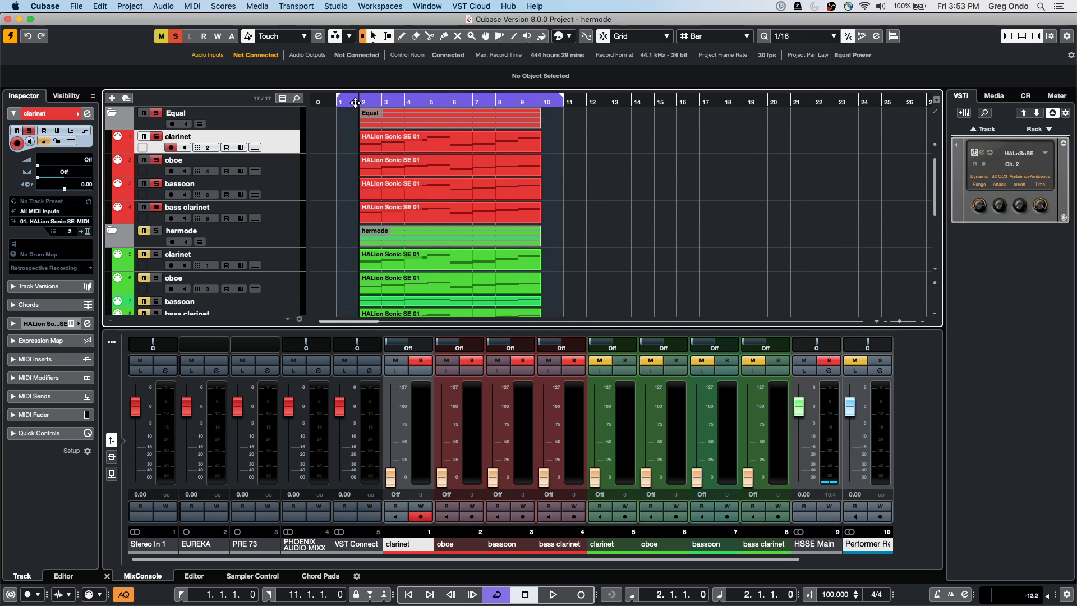
key(space)
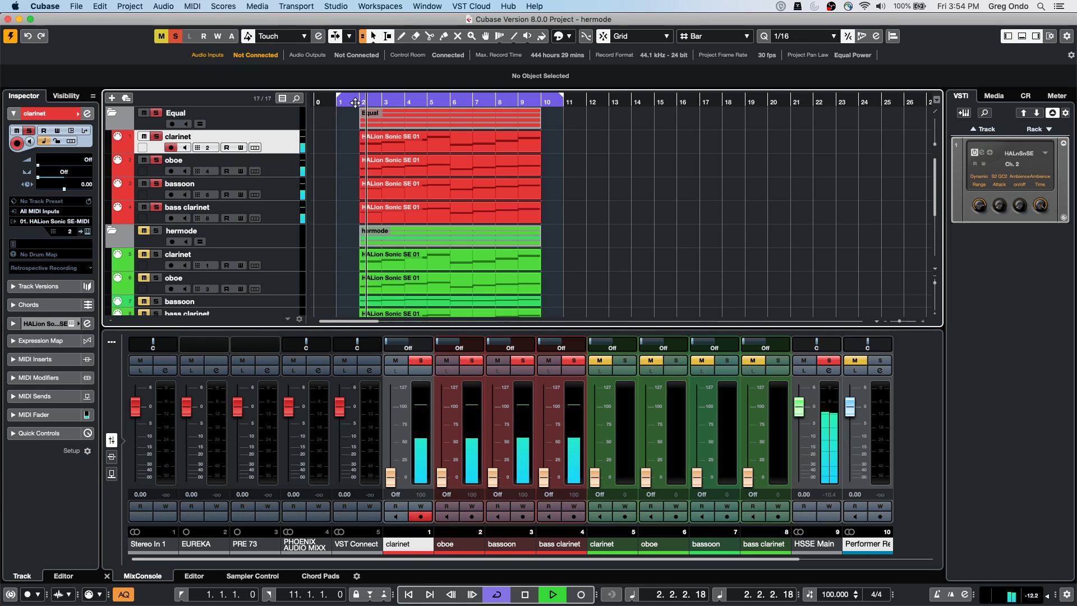
key(space)
click(356, 103)
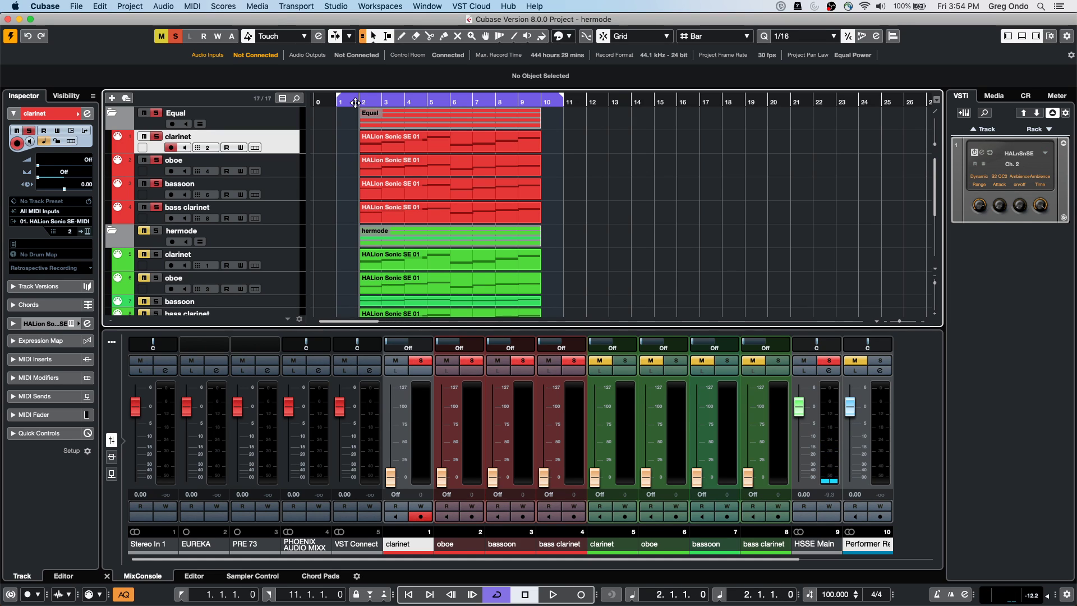
key(space)
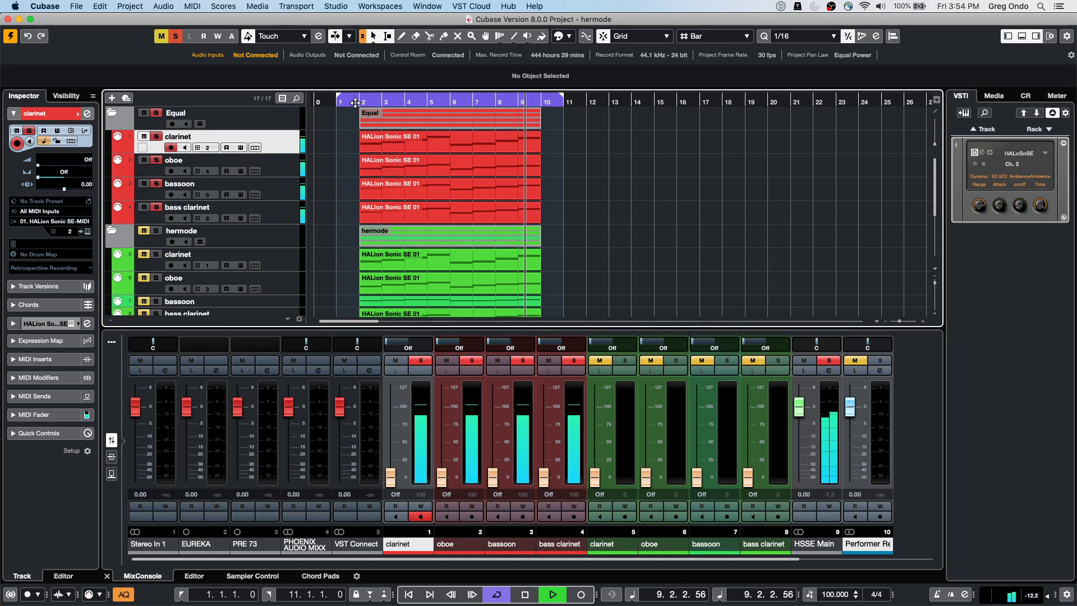
key(space)
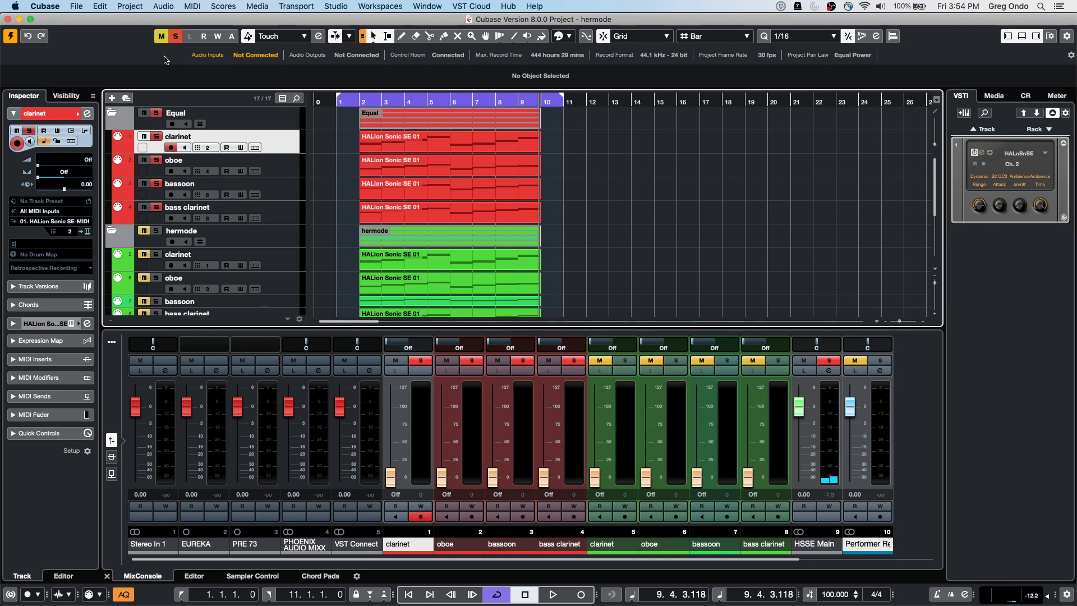
Unsolo the Equal folder, solo the hermode folder, and play it from bar 2 through bar 10
click(159, 113)
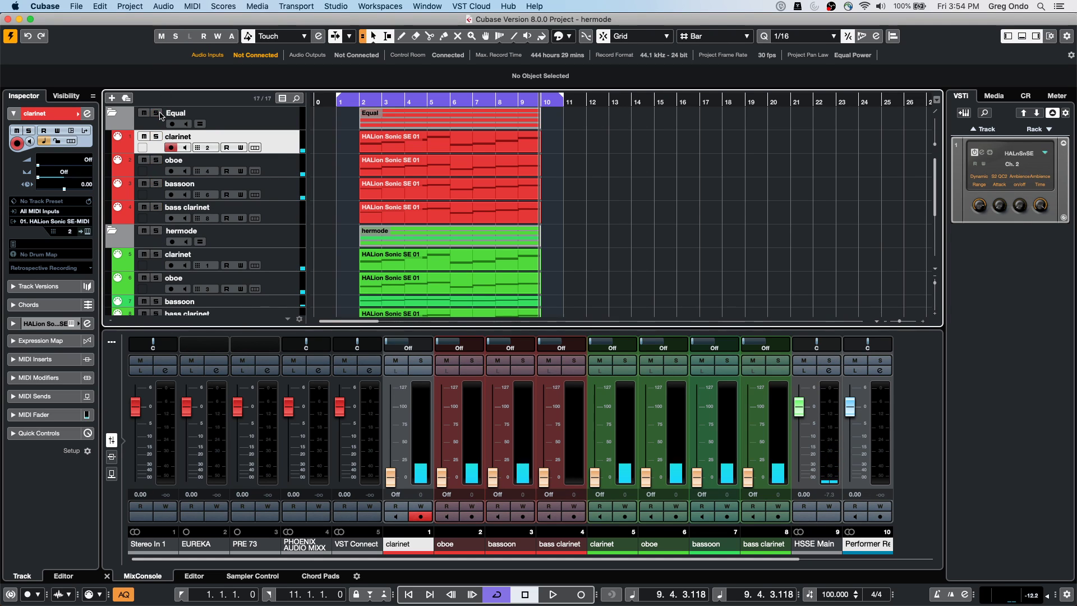
click(157, 230)
click(360, 100)
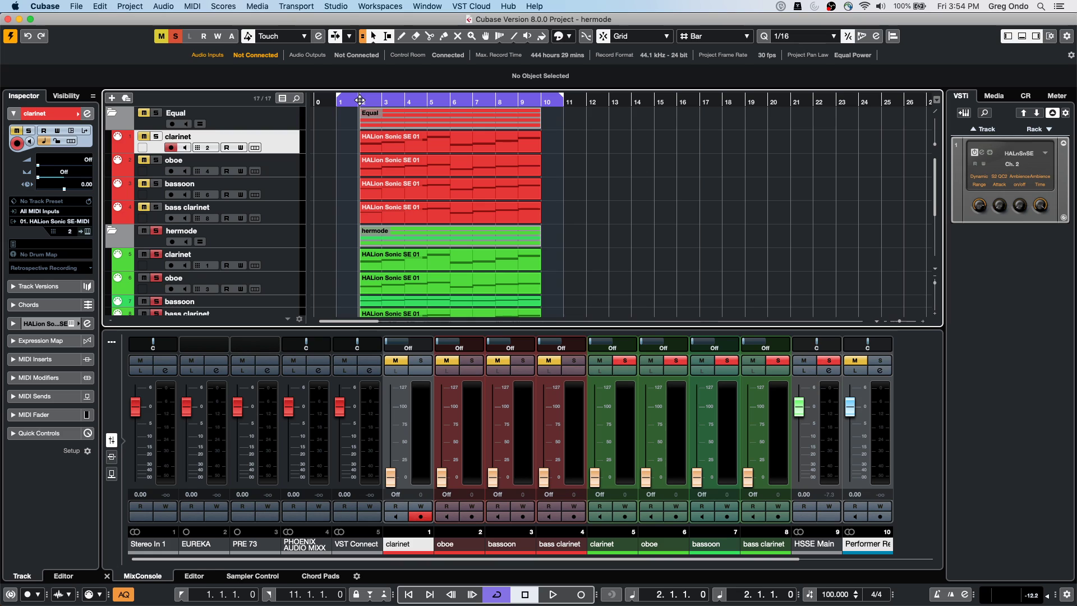
key(space)
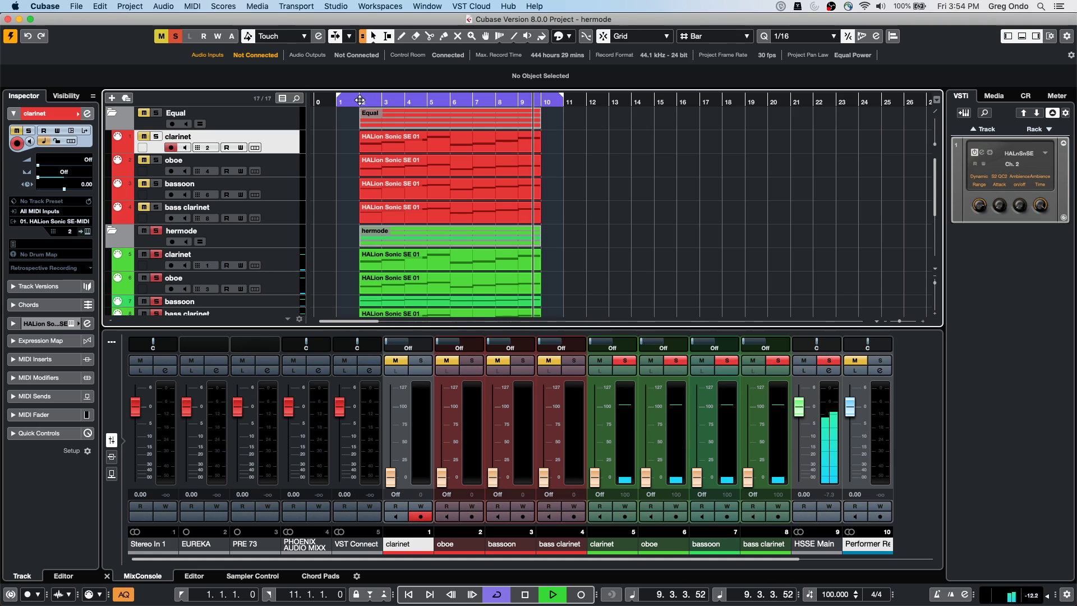
key(space)
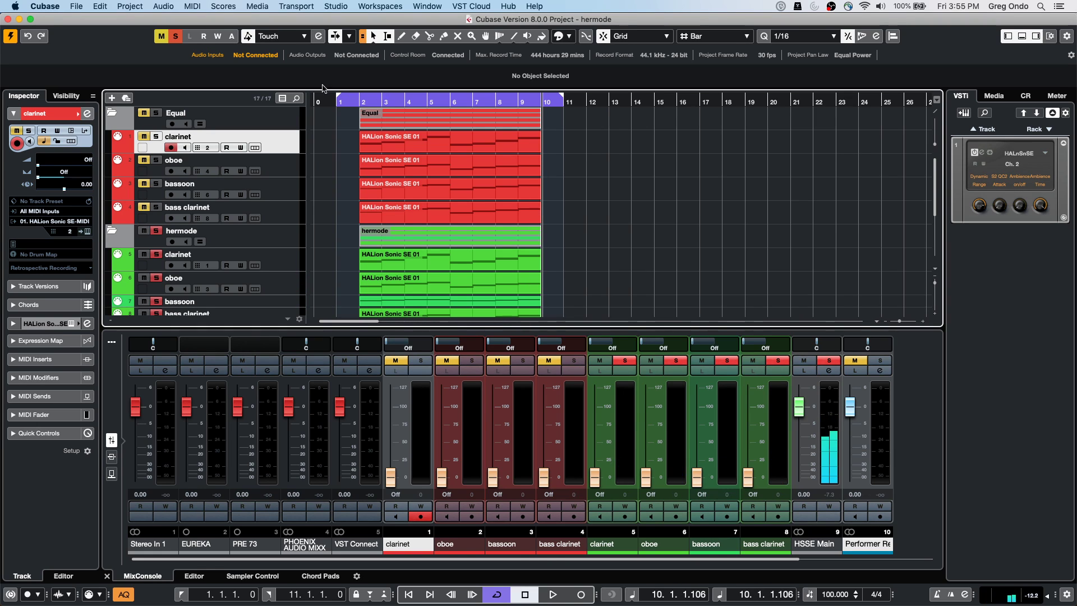
Unmute and solo the Equal folder tracks, then play the project from bar 1 past bar 10
key(m)
key(s)
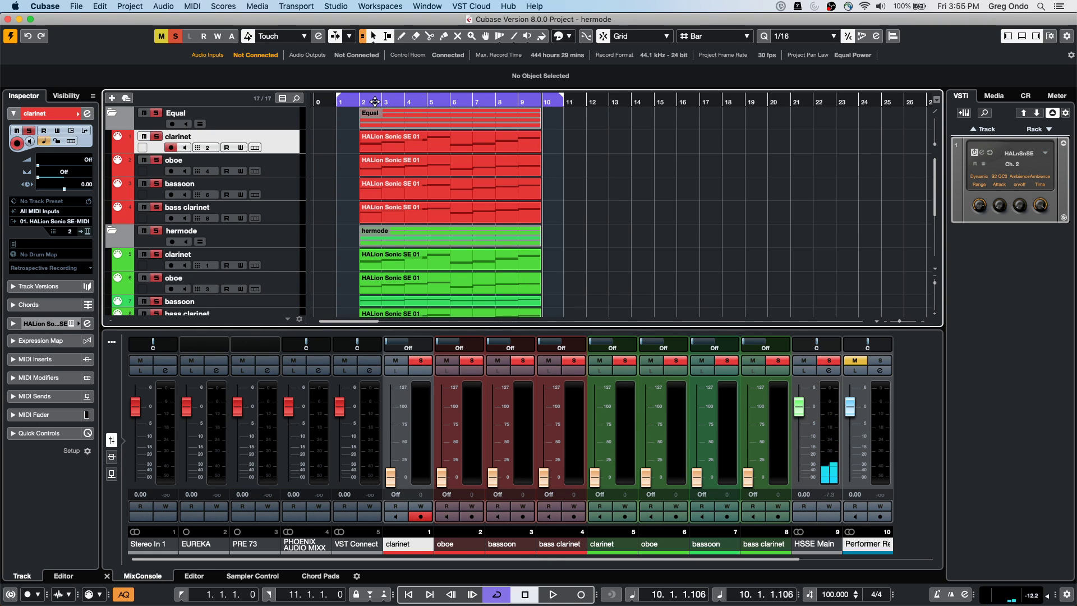
click(341, 100)
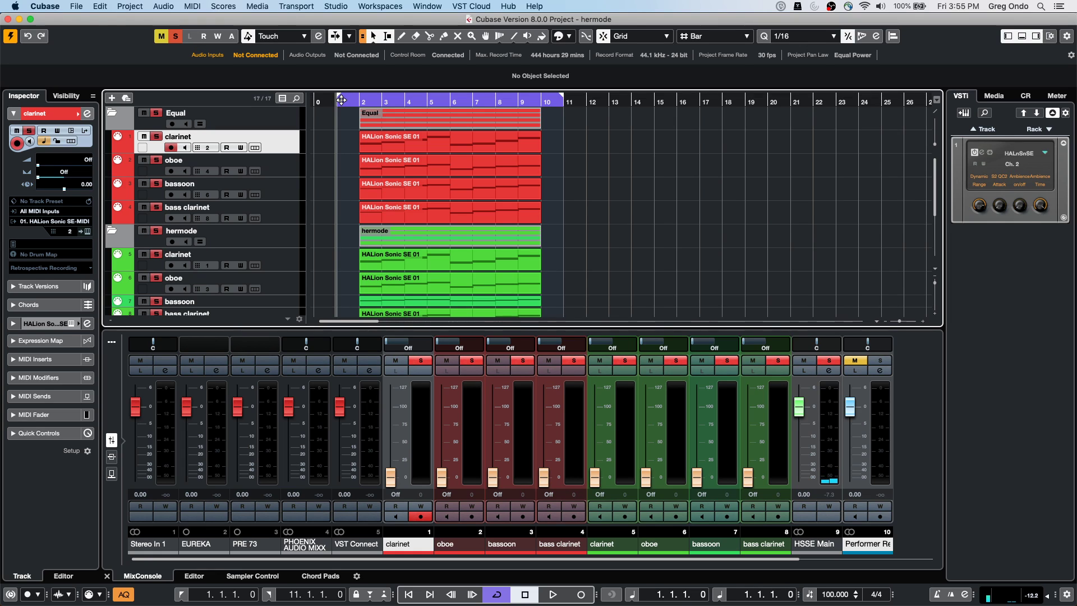
key(space)
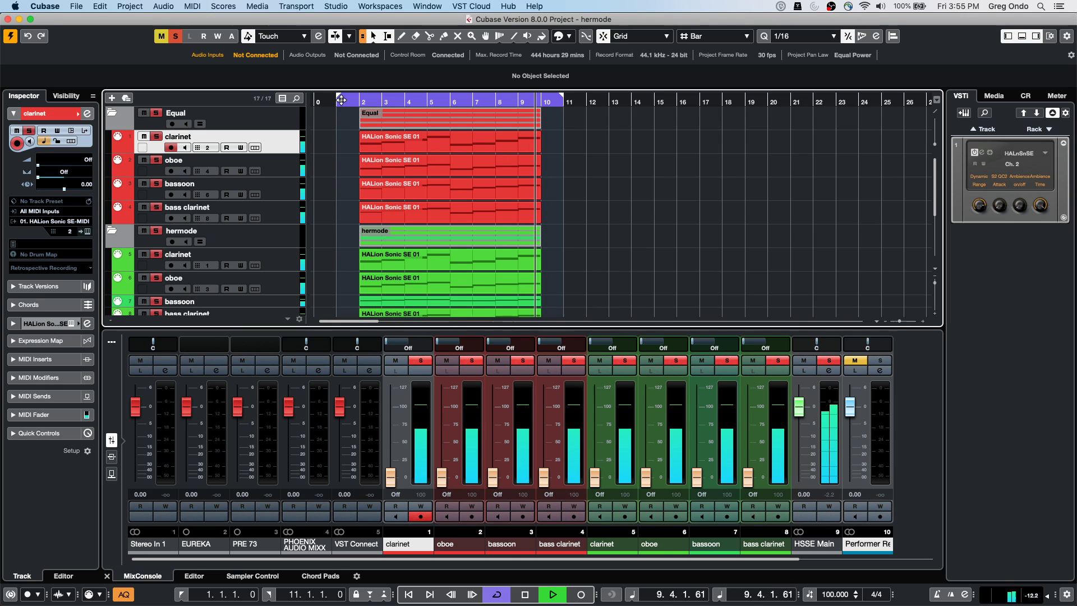
key(space)
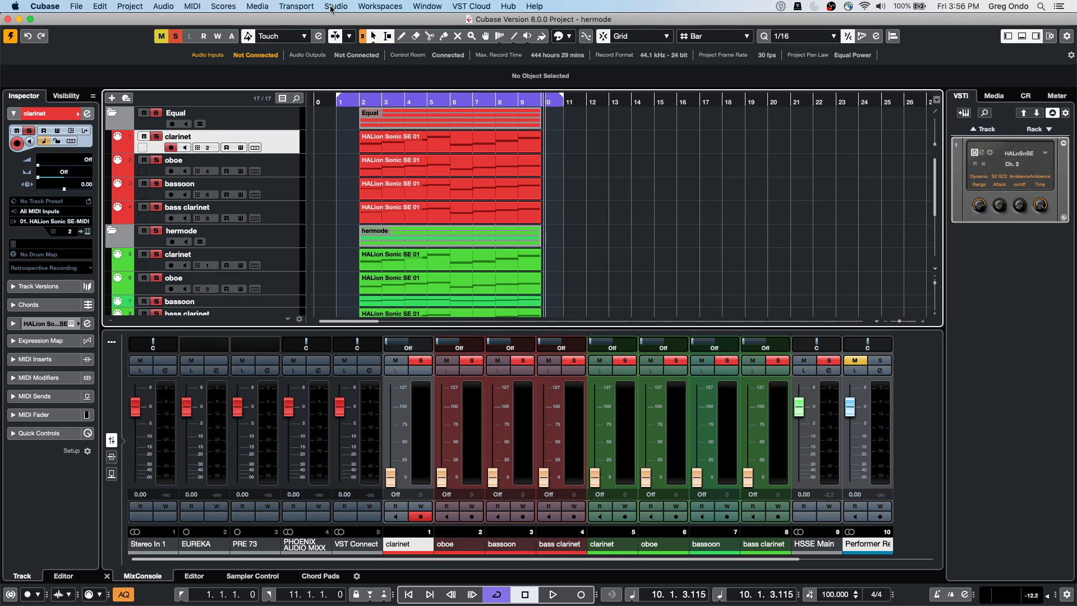
Open Audio Connections from the Studio menu and show the External FX tab
click(334, 6)
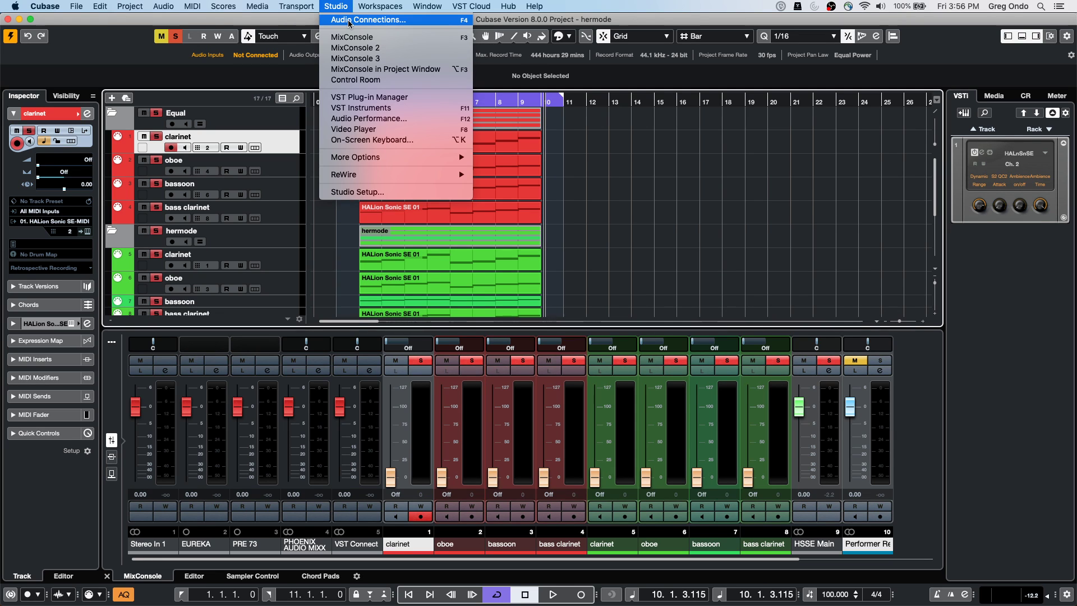
click(538, 81)
click(499, 64)
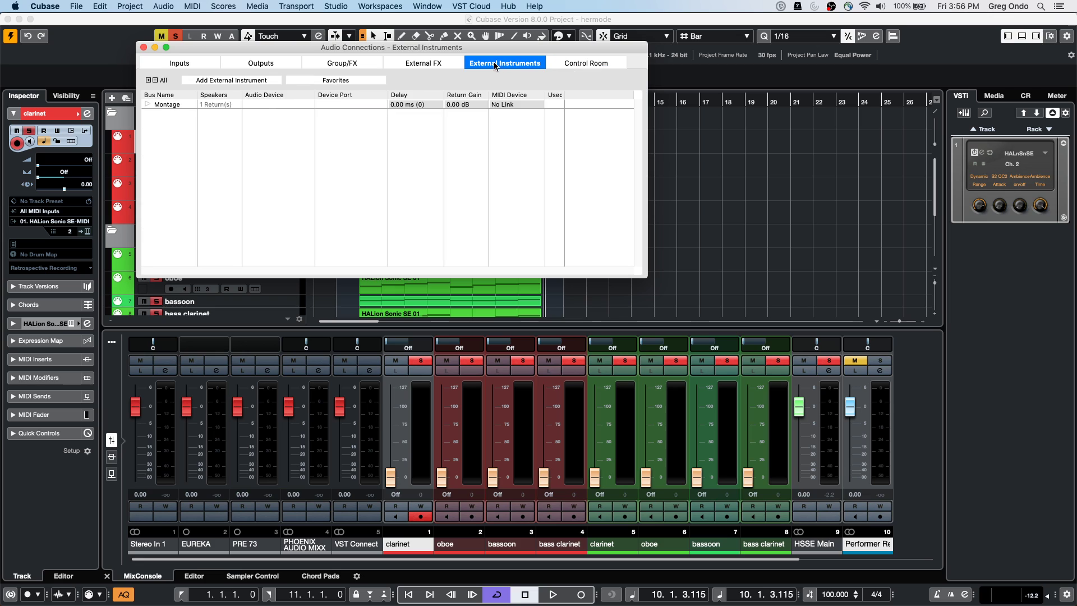
click(412, 66)
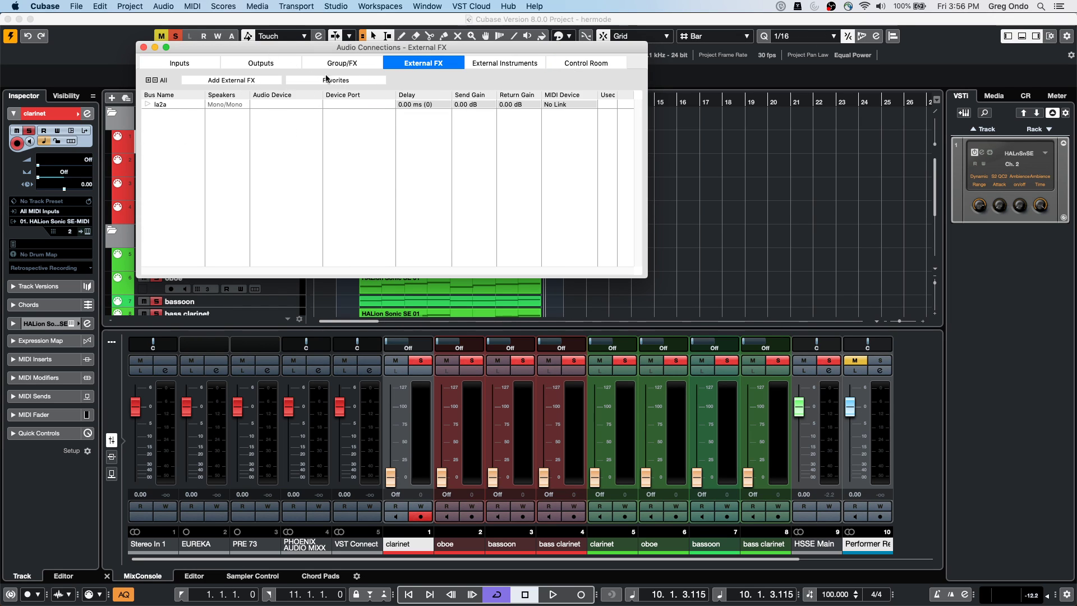
Add a mono external effect bus named 'boss pedal', expand its send and return, and close the window
click(254, 81)
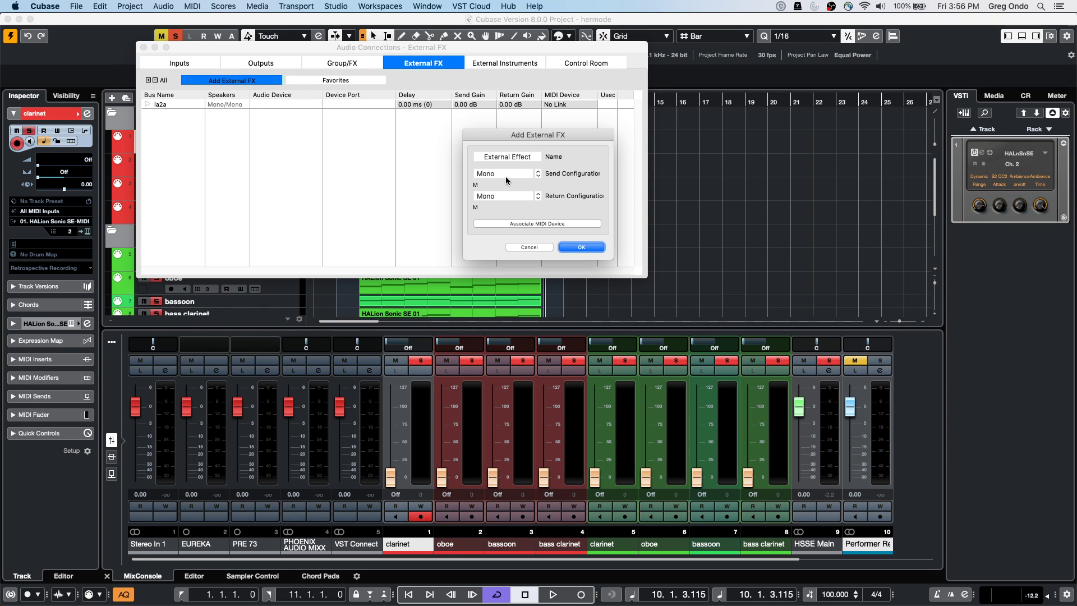
click(581, 247)
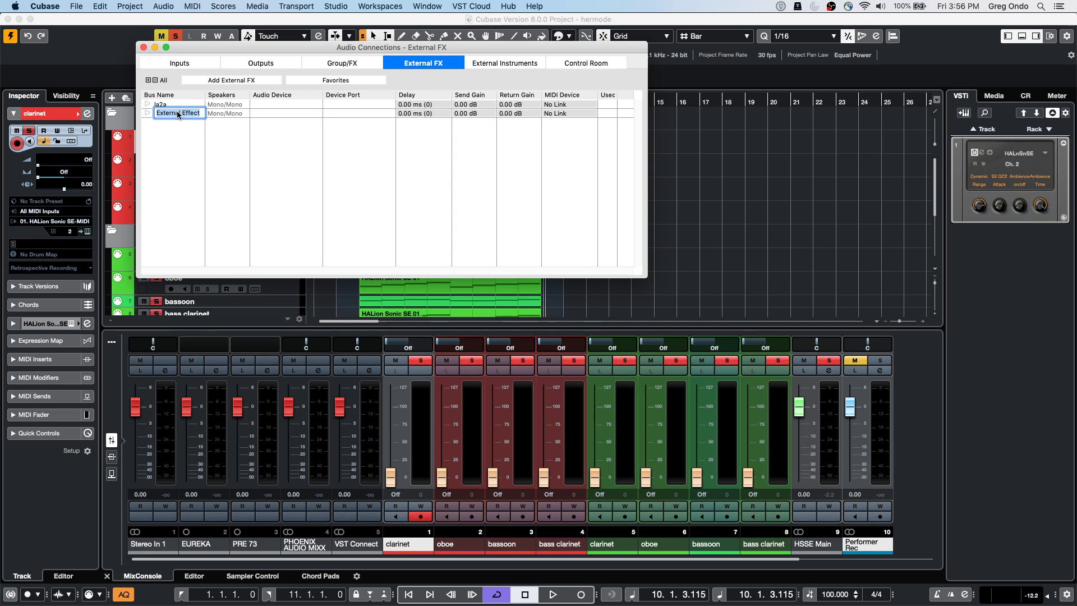
text(boss pedal)
key(Return)
click(146, 113)
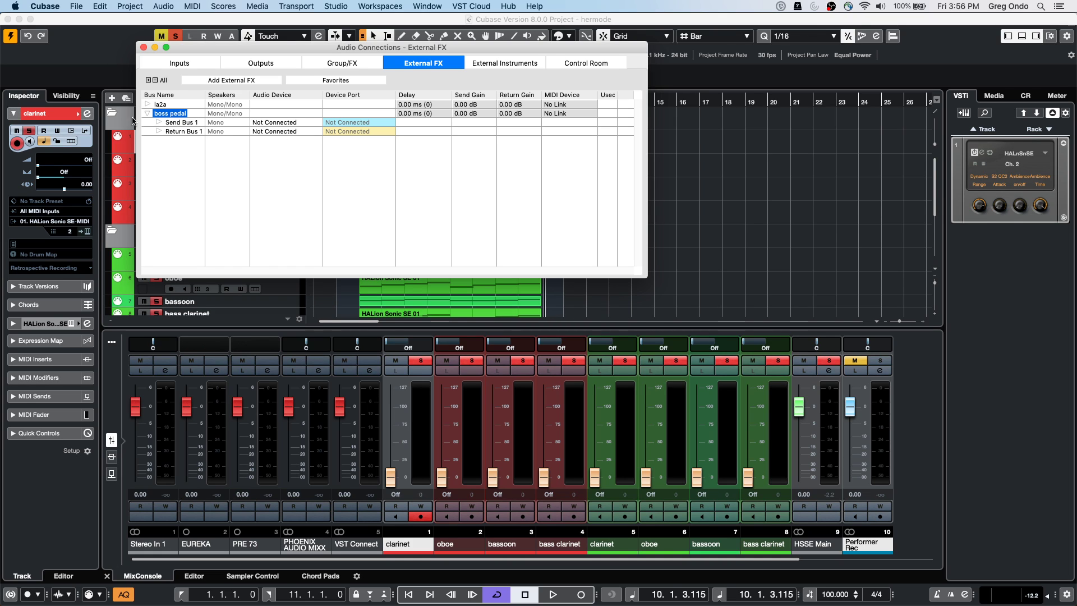
click(143, 47)
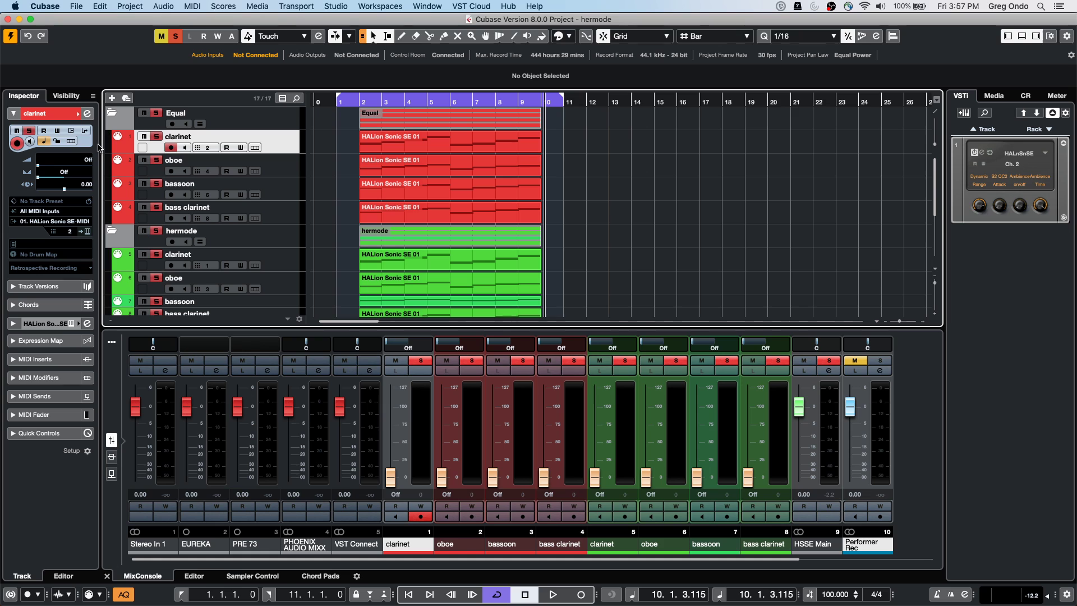
Add a new audio track, Audio 01, below the bass clarinet track
right_click(276, 215)
mouse_move(329, 223)
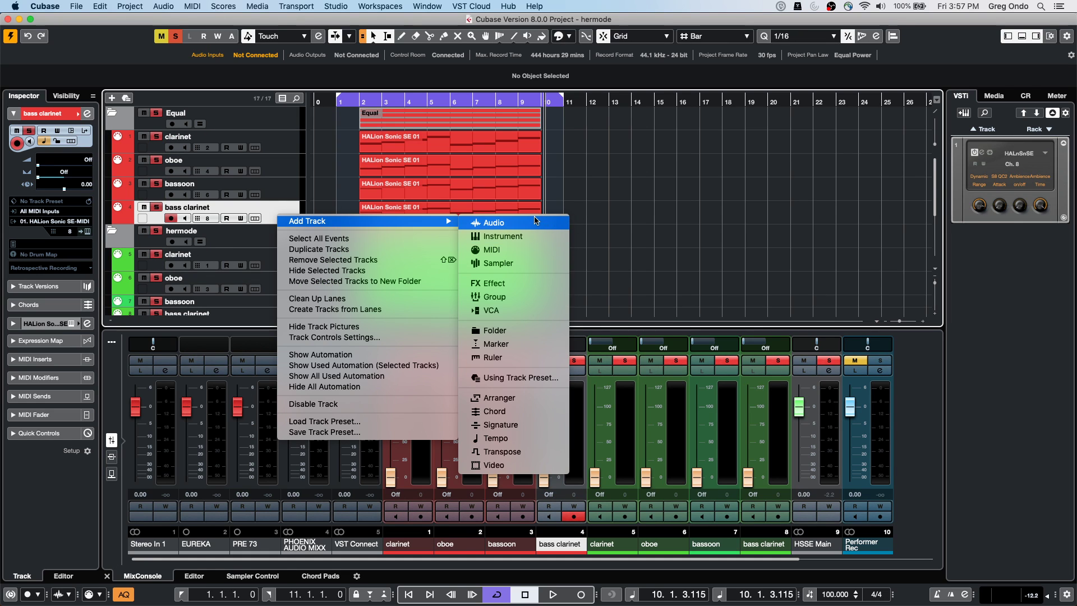
click(494, 223)
key(Return)
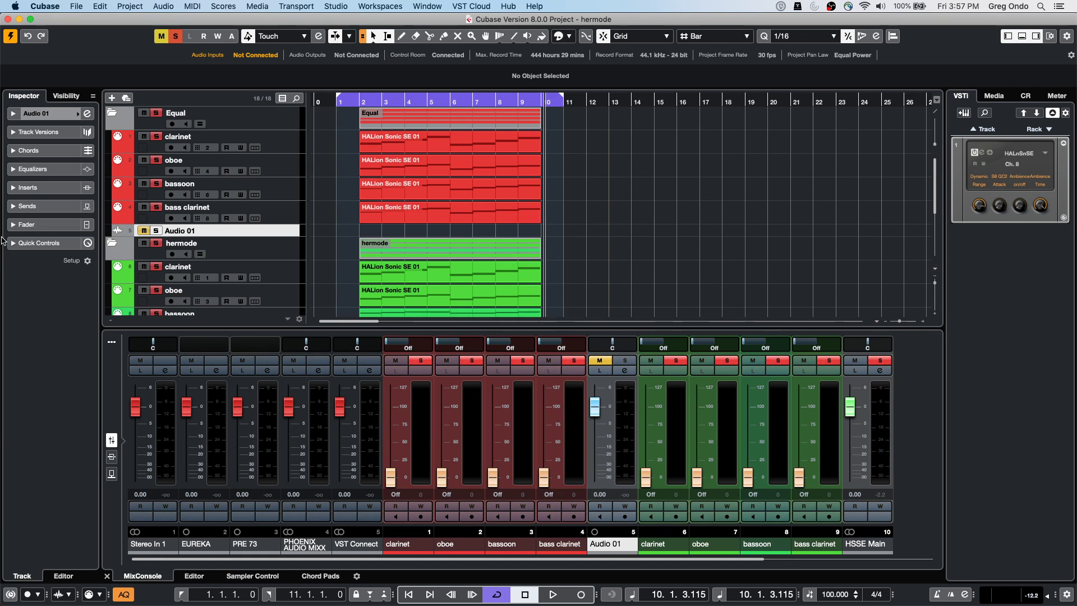
Insert the boss pedal External Effect on Audio 01's first insert slot and close its window
click(46, 115)
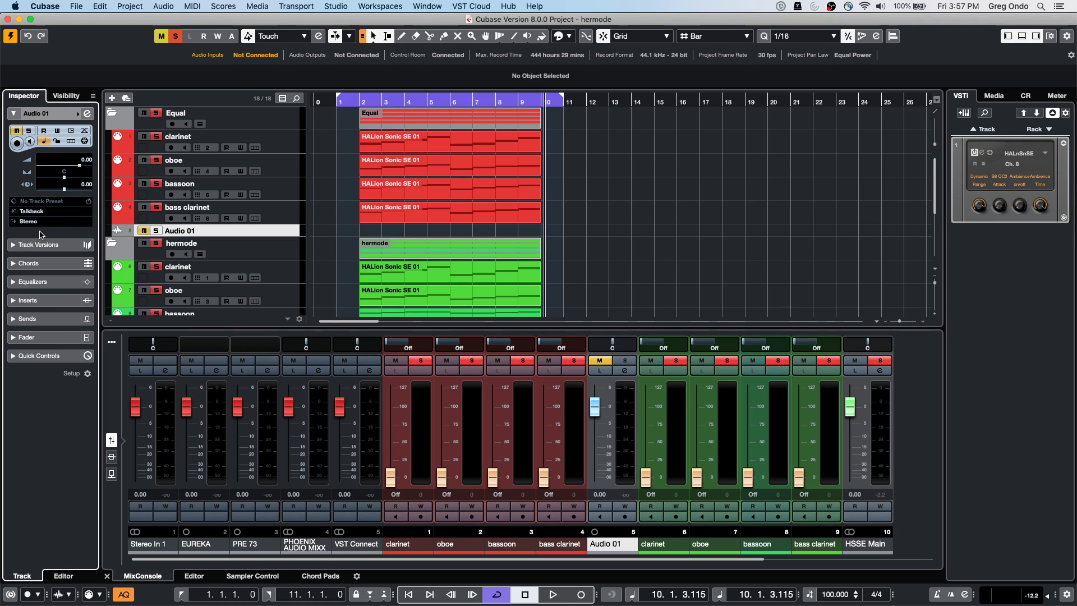
click(51, 300)
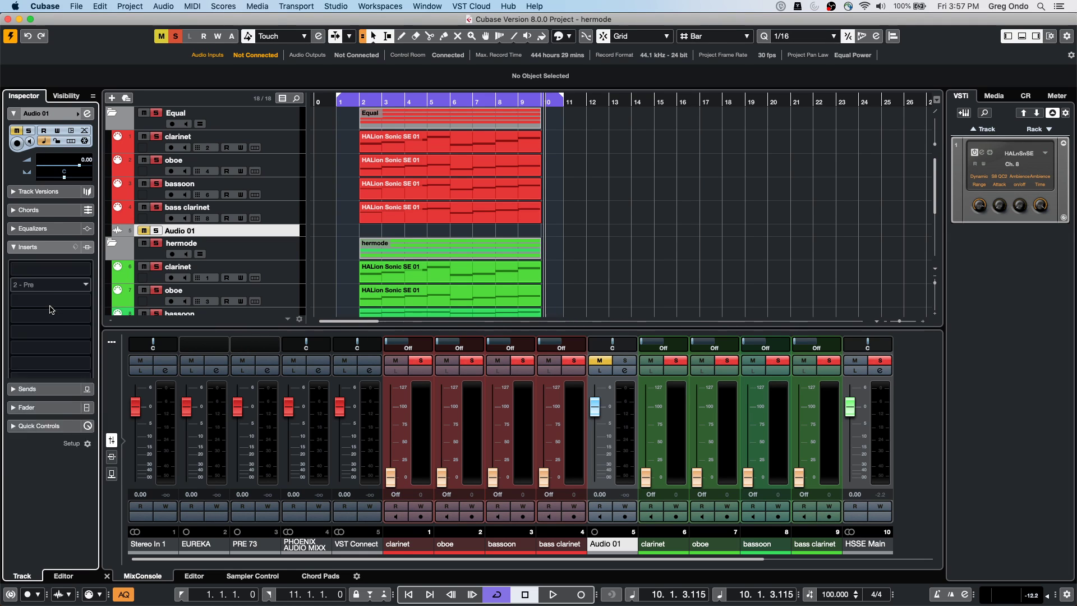
click(56, 209)
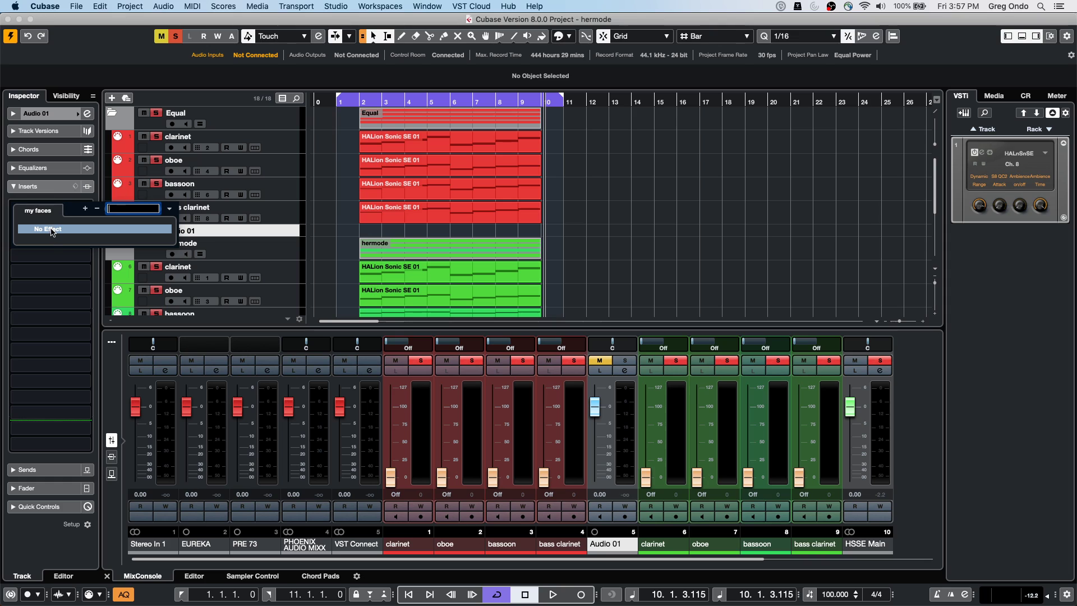
click(47, 212)
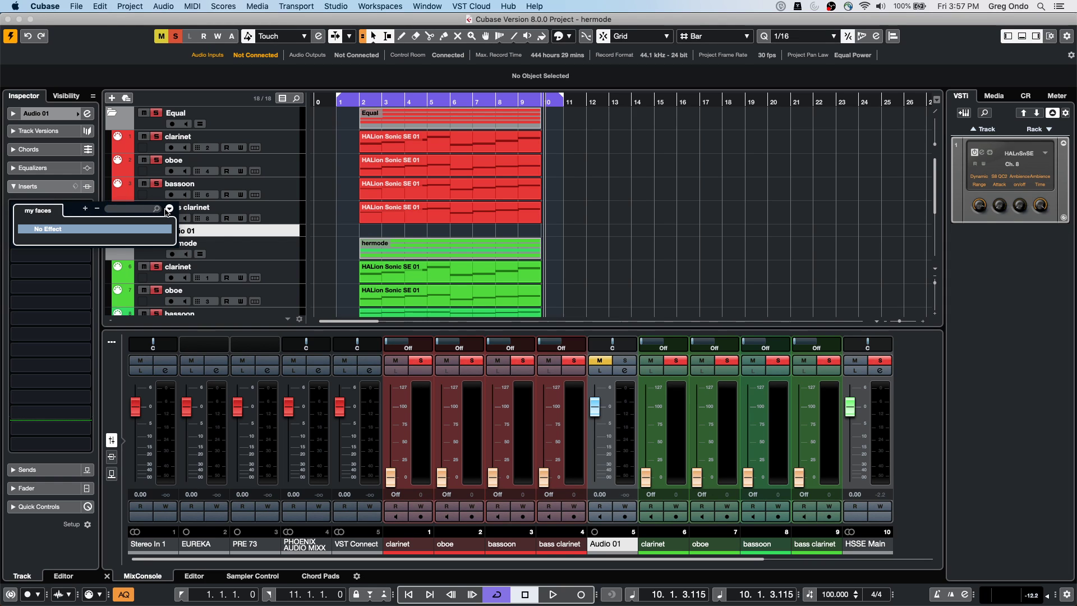
click(169, 208)
click(188, 218)
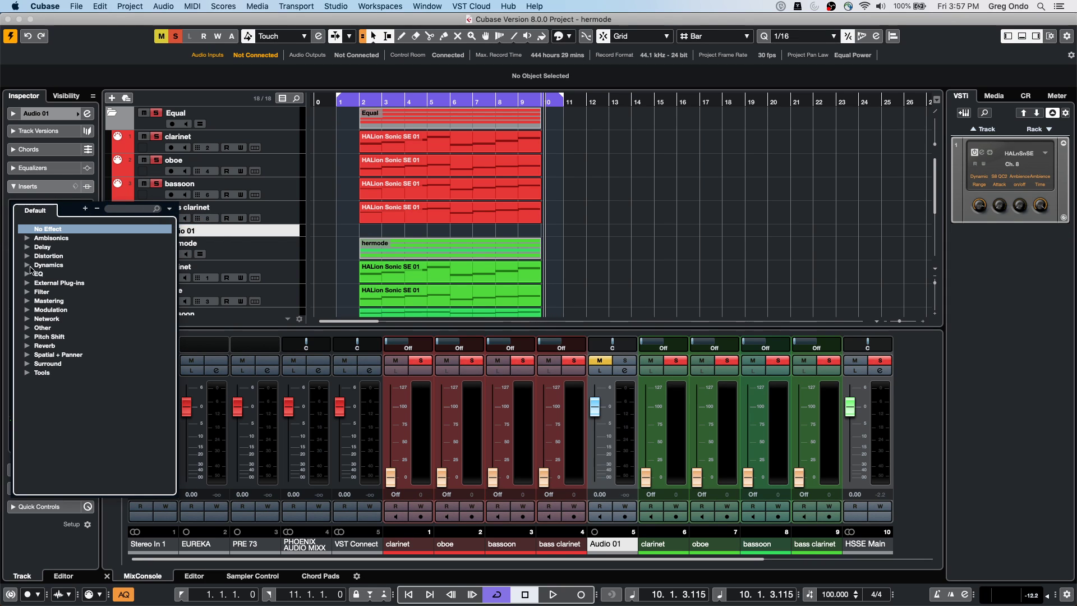
click(24, 284)
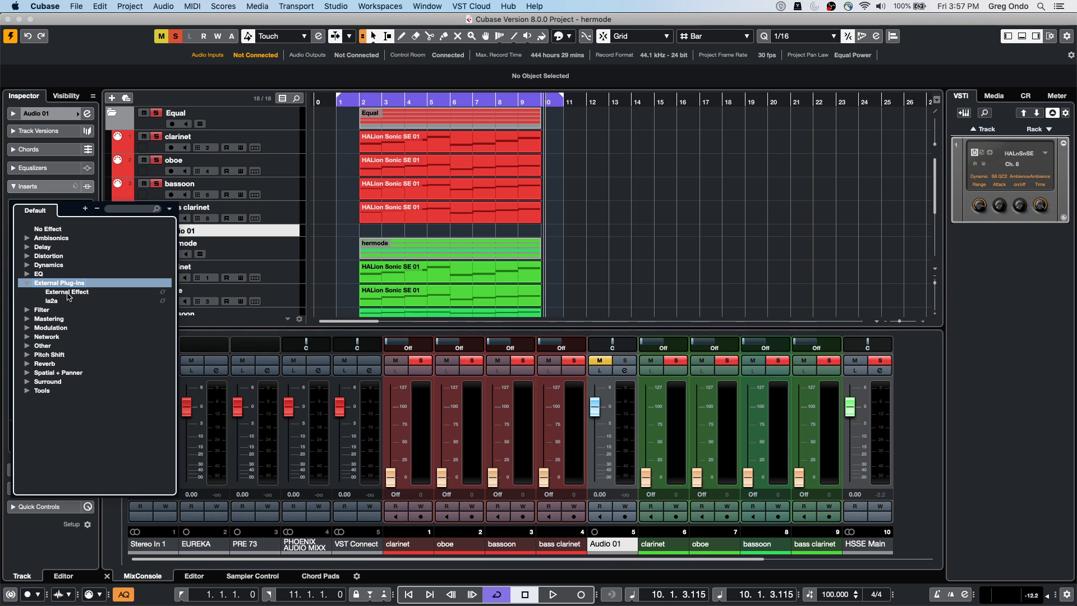
click(68, 292)
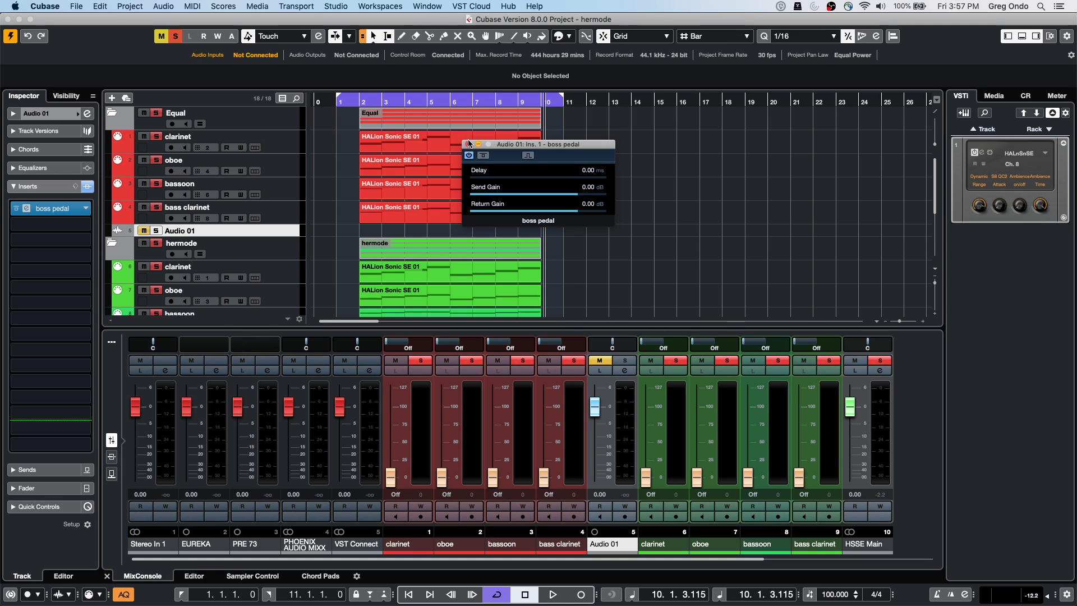
click(469, 144)
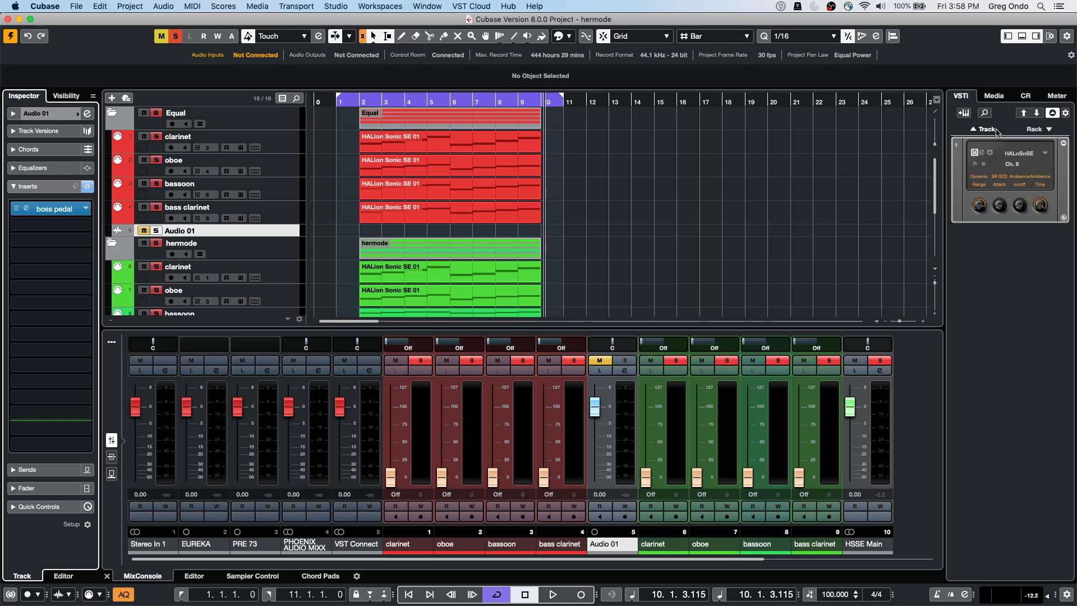
click(964, 113)
Create a Groove Agent SE instrument track from the VSTi rack
click(379, 234)
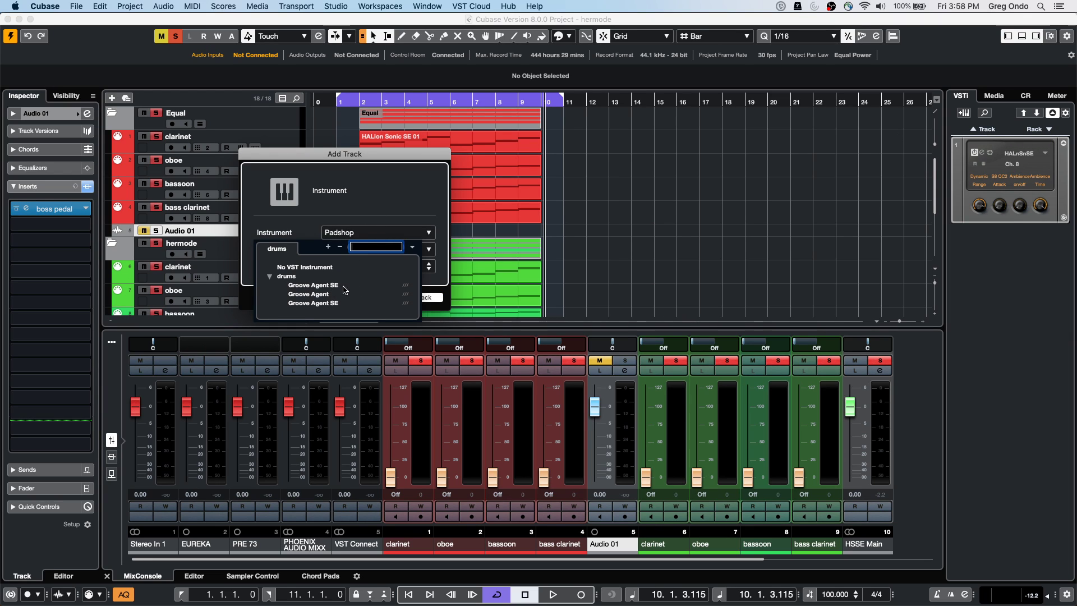
click(332, 285)
click(417, 296)
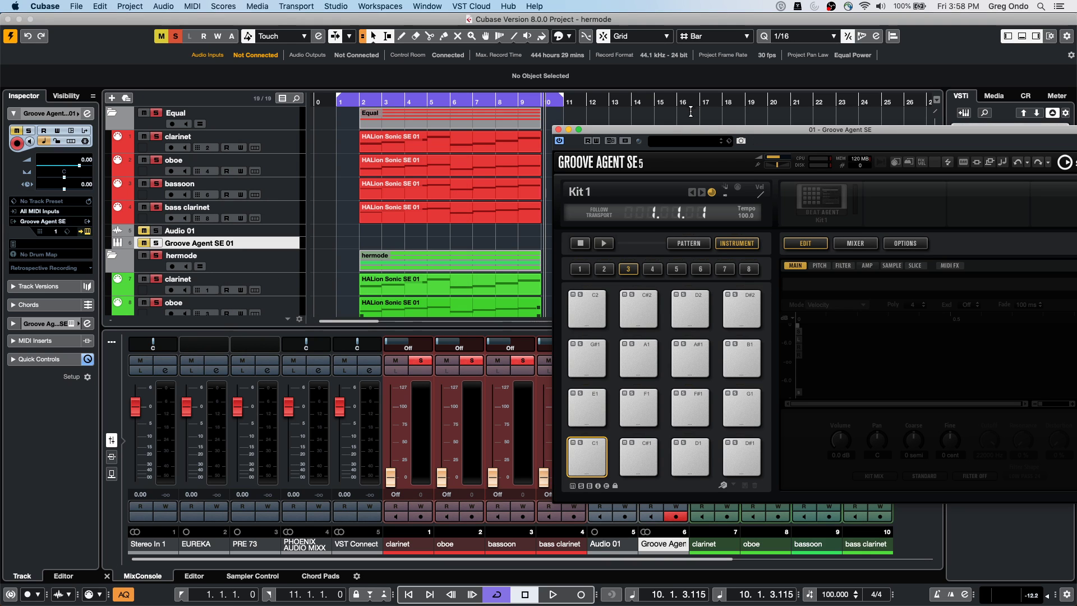
Reposition the Groove Agent SE window and browse kits with patterns without loading one
drag(691, 131, 357, 96)
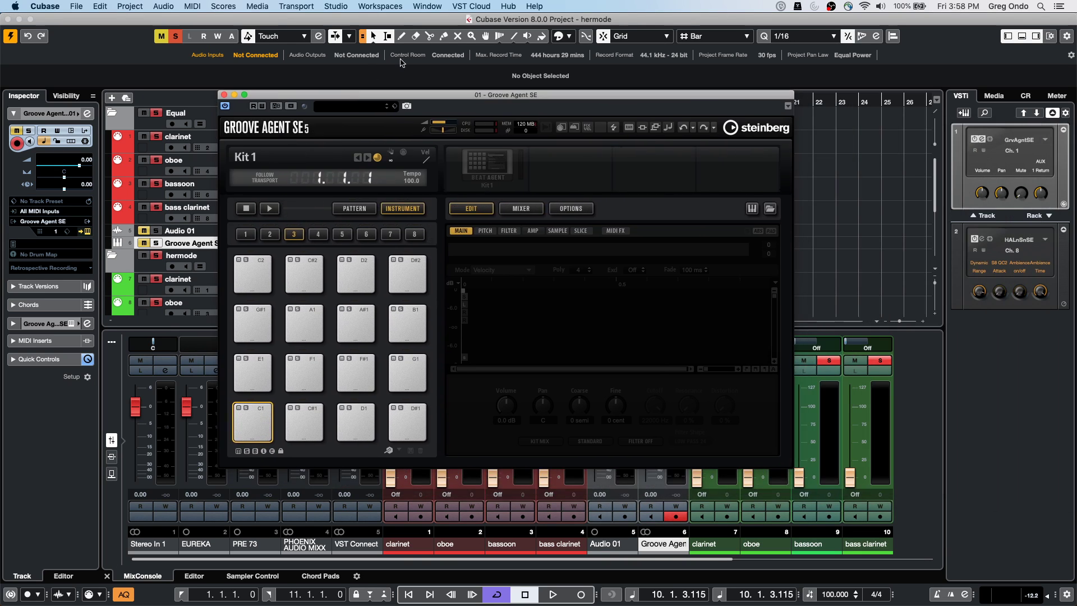
right_click(487, 165)
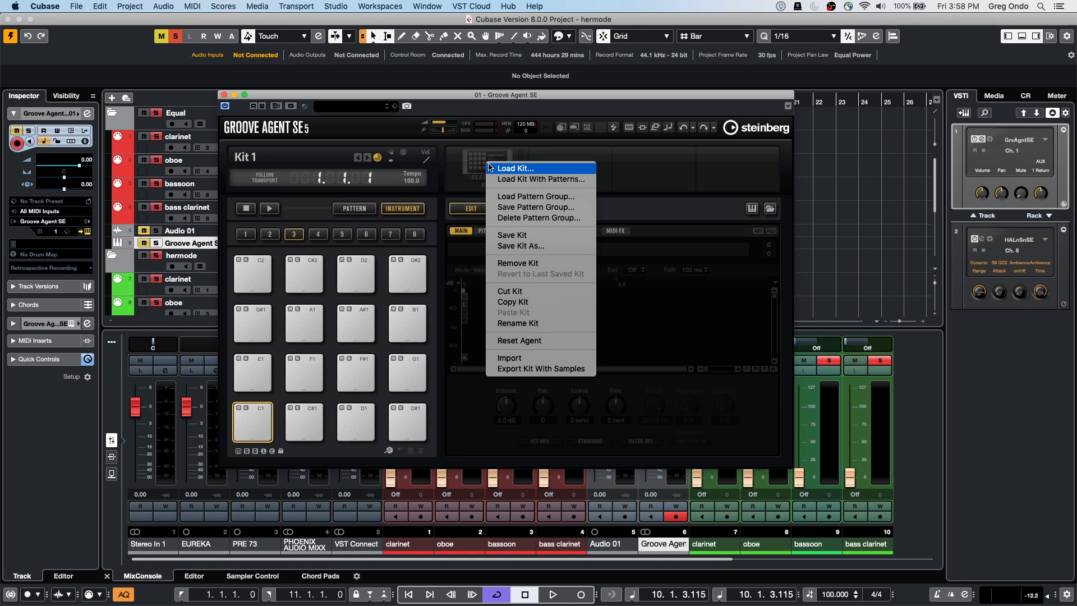
click(545, 179)
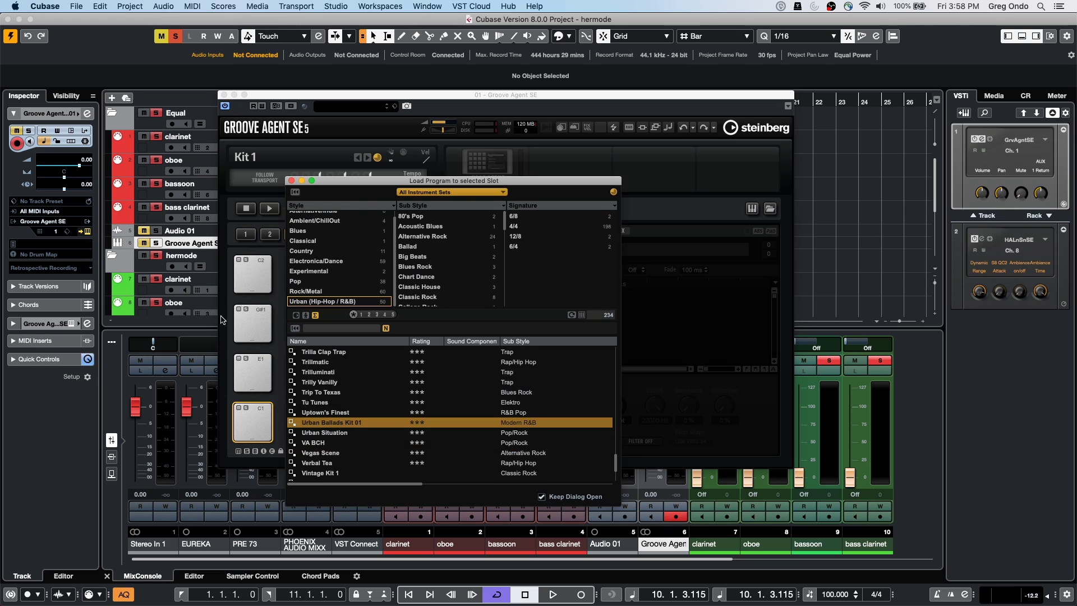
click(418, 194)
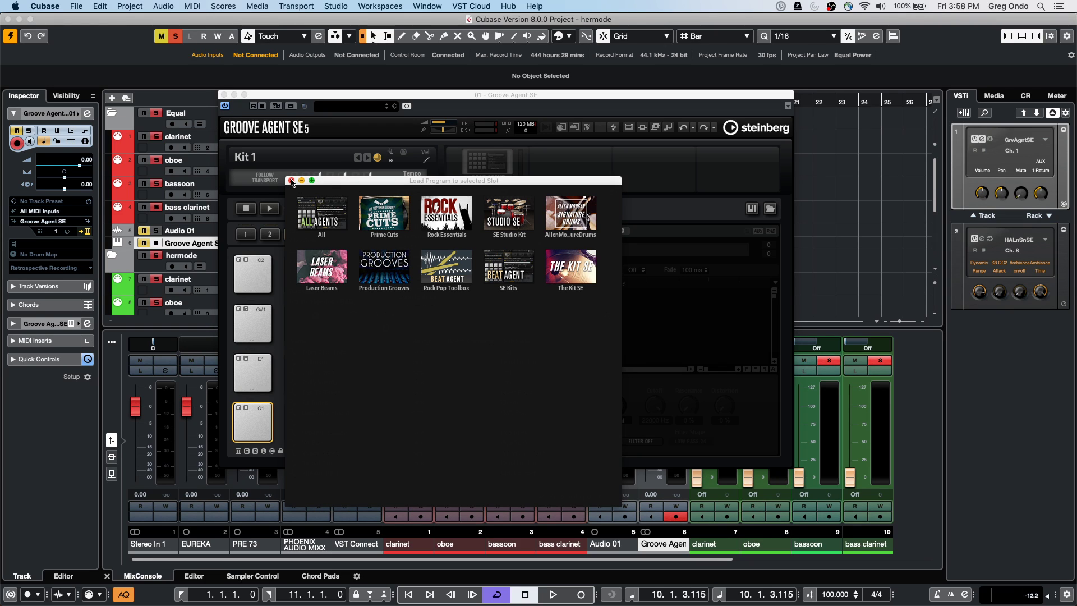
click(292, 181)
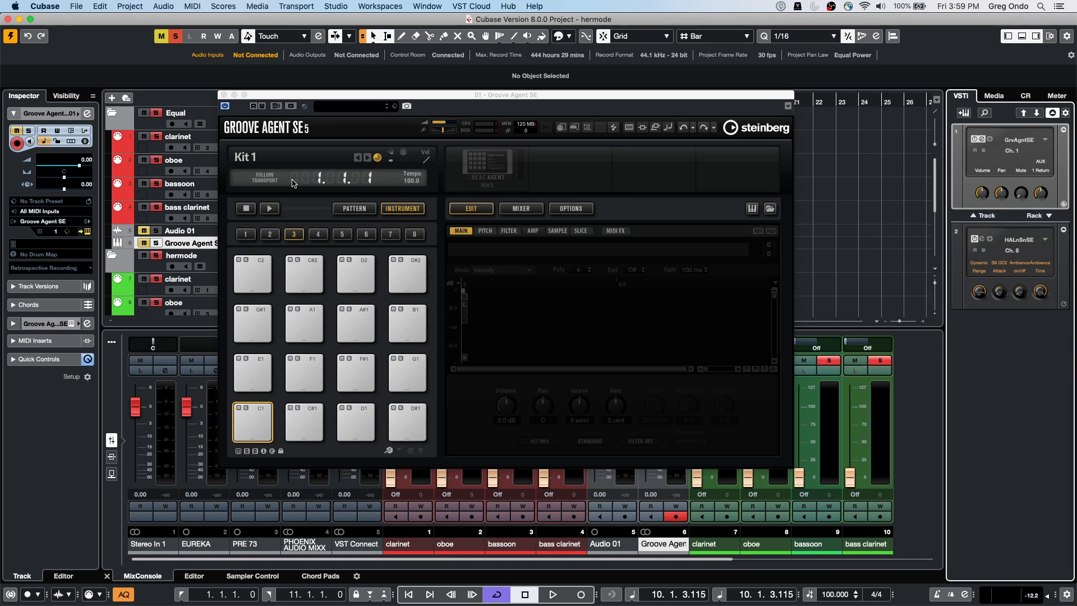
Load Groove Agent into rack slot 2 and create its MIDI track
click(1013, 242)
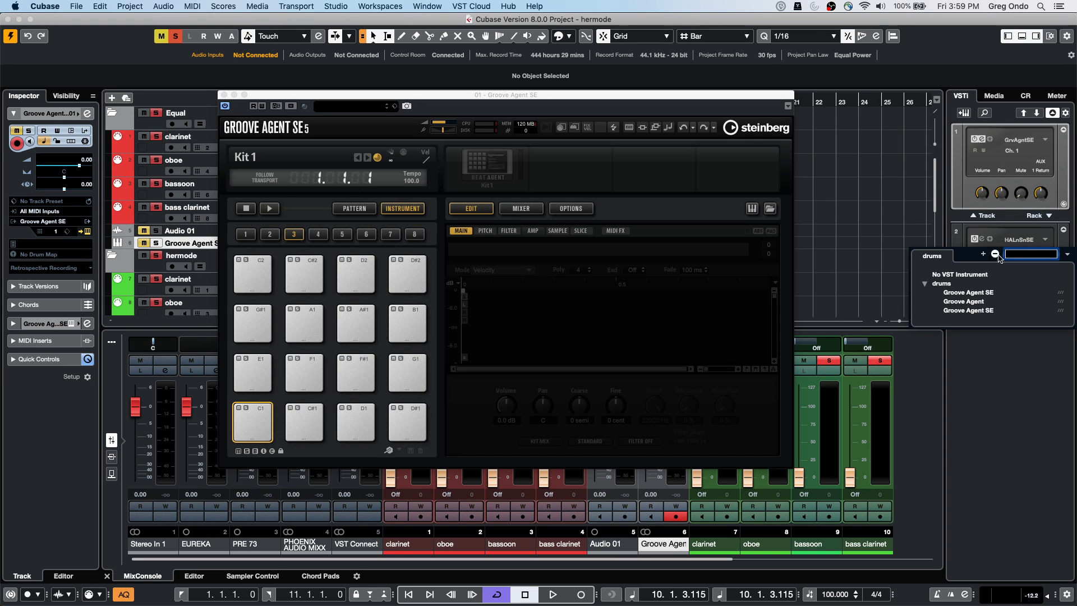
key(Escape)
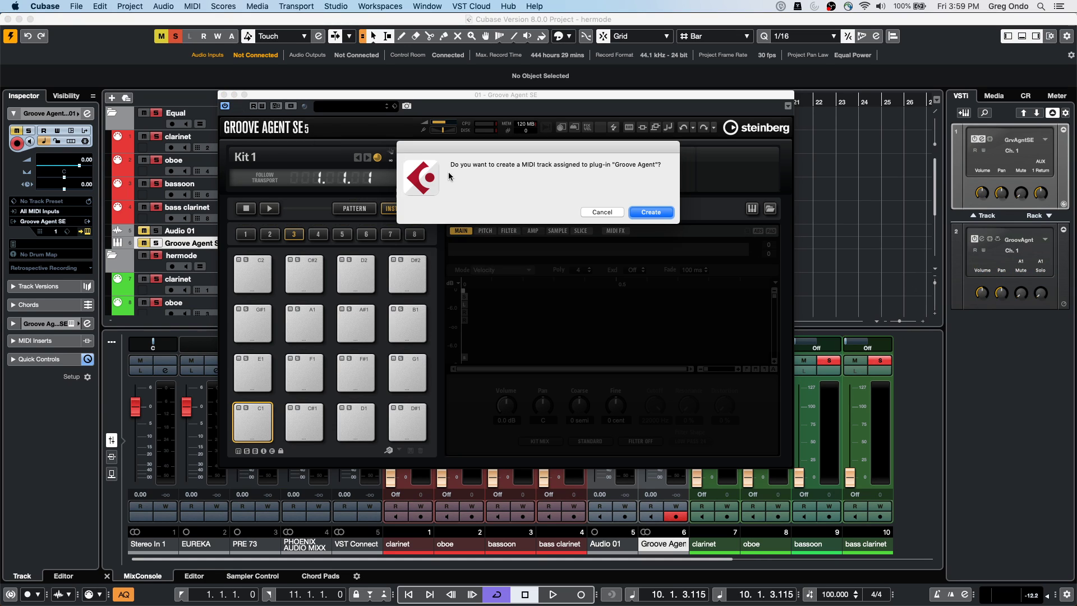
click(640, 214)
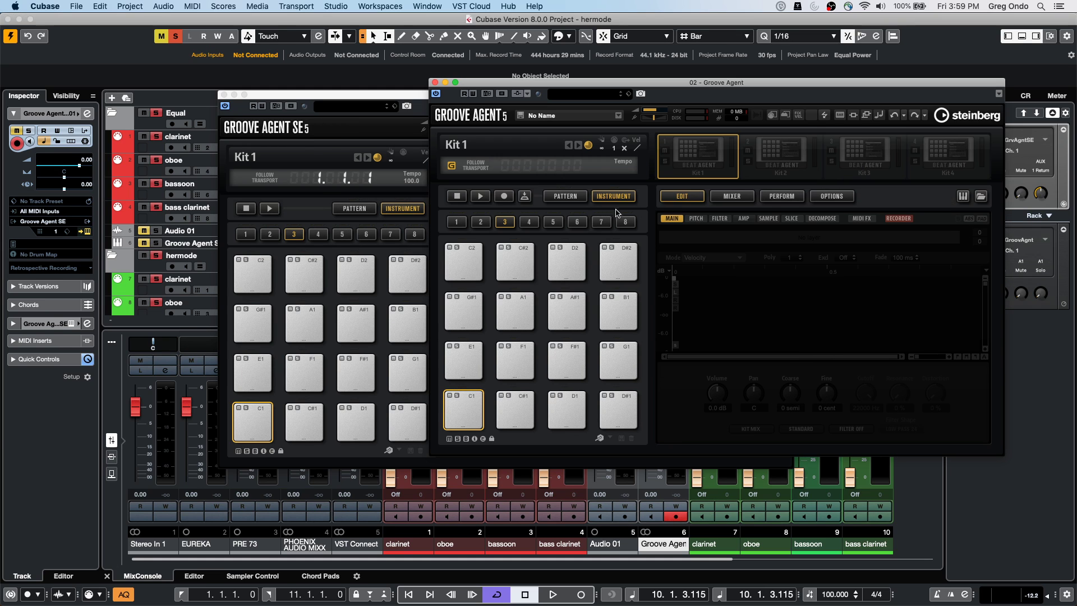
Browse Groove Agent kit programs as thumbnails, then close the kit program browser
right_click(694, 157)
click(729, 169)
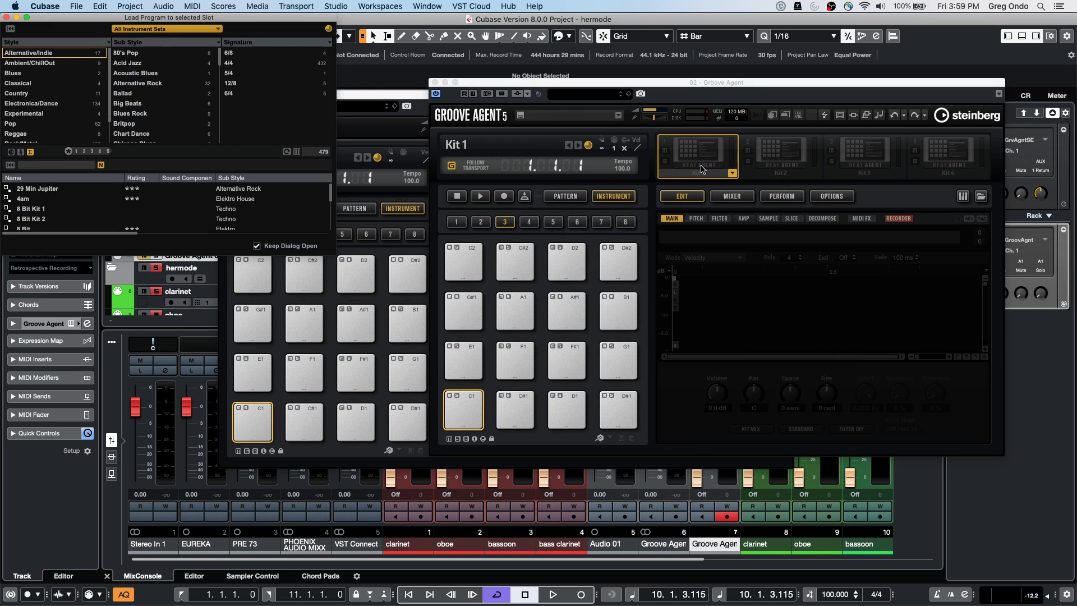
click(171, 30)
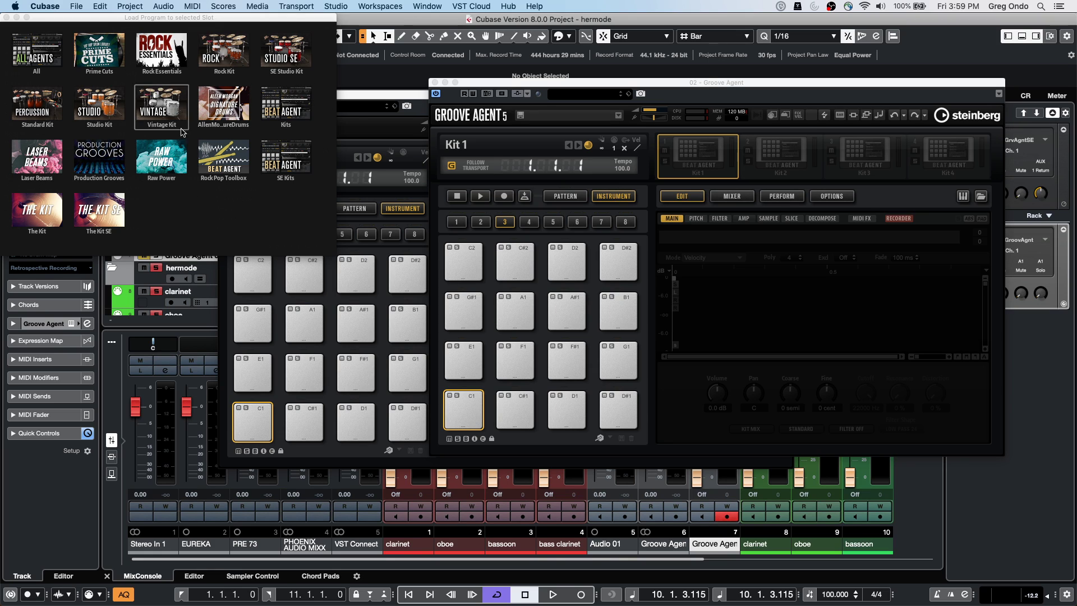
click(8, 17)
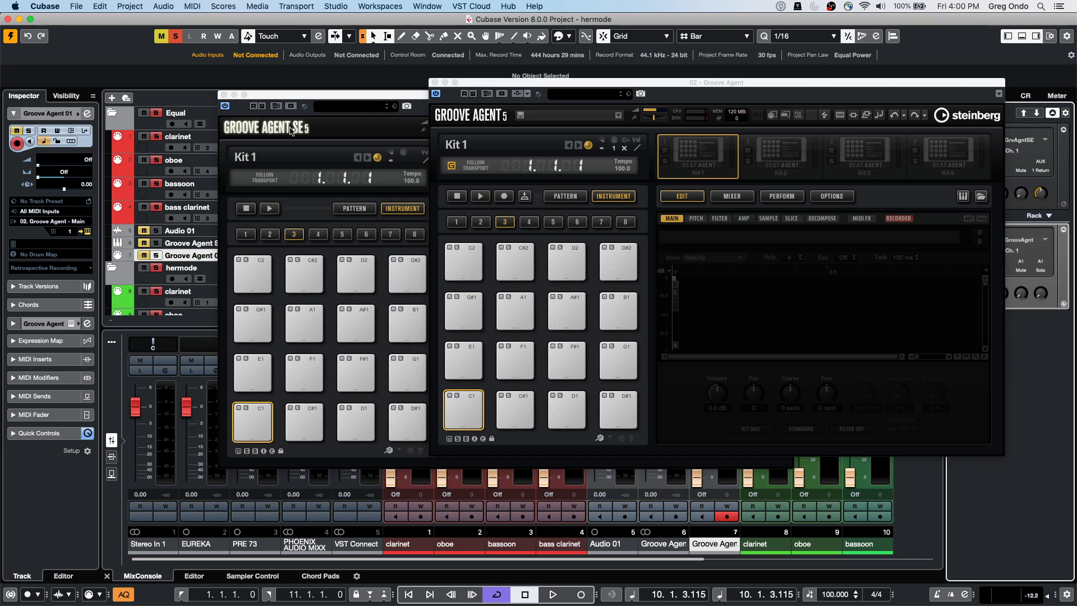
Open Edit > Key Commands, fold the Add Track group and scroll the command list
click(105, 7)
click(119, 382)
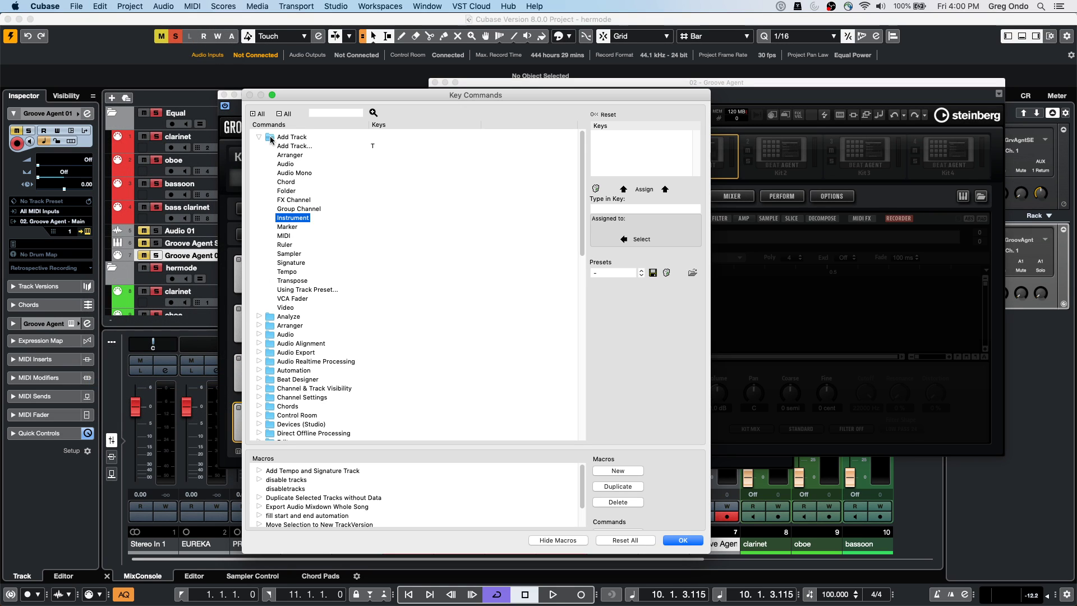
click(259, 137)
scroll(297, 355, down, 3)
scroll(298, 355, down, 5)
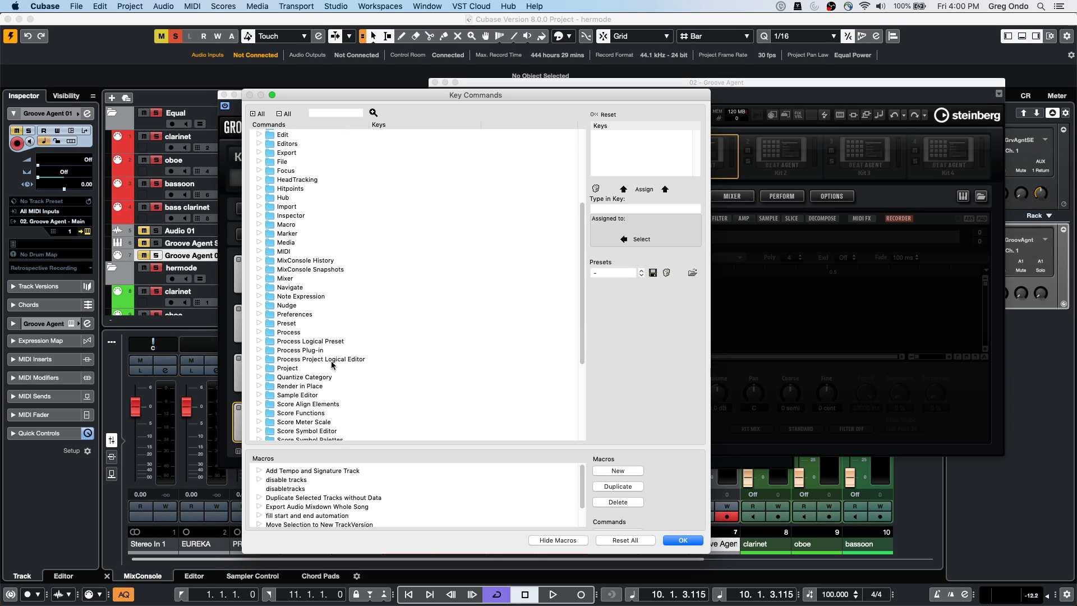
scroll(332, 365, down, 8)
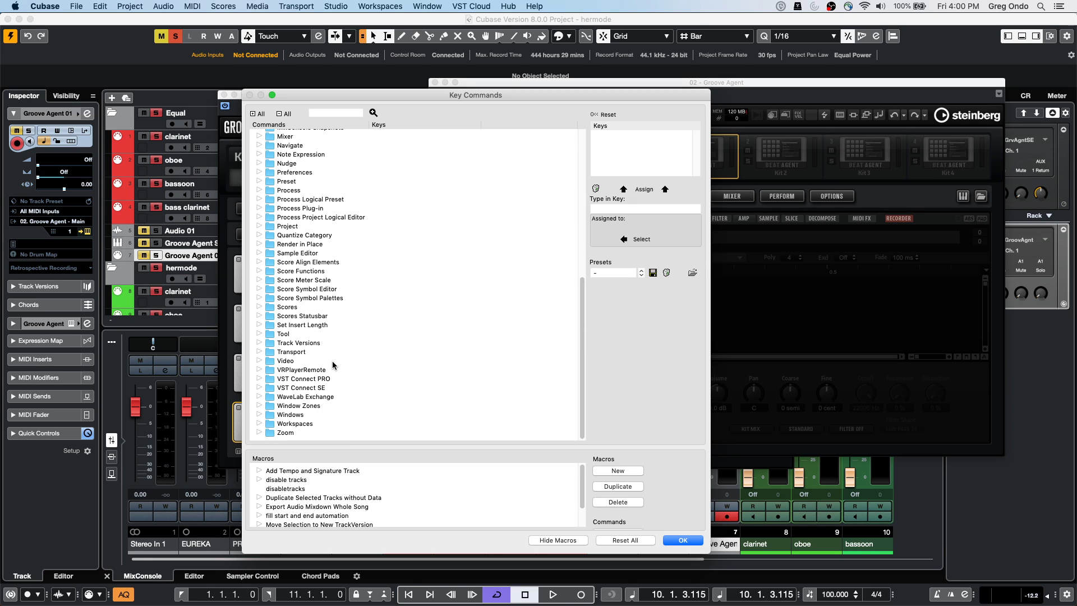
scroll(332, 362, up, 3)
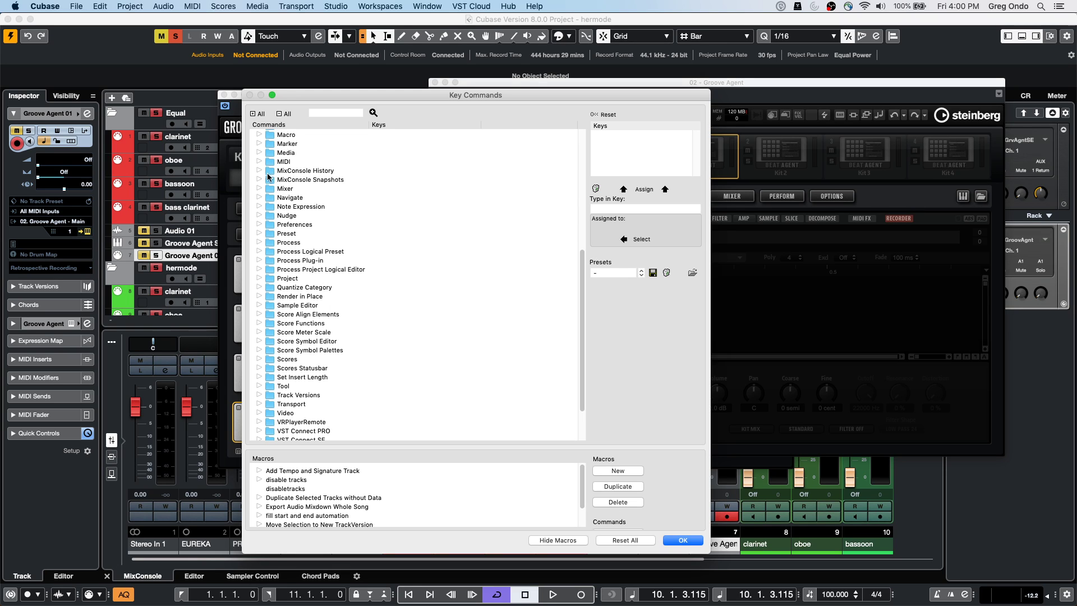
Expand the Mixer commands, scroll through them, then collapse all groups
click(259, 188)
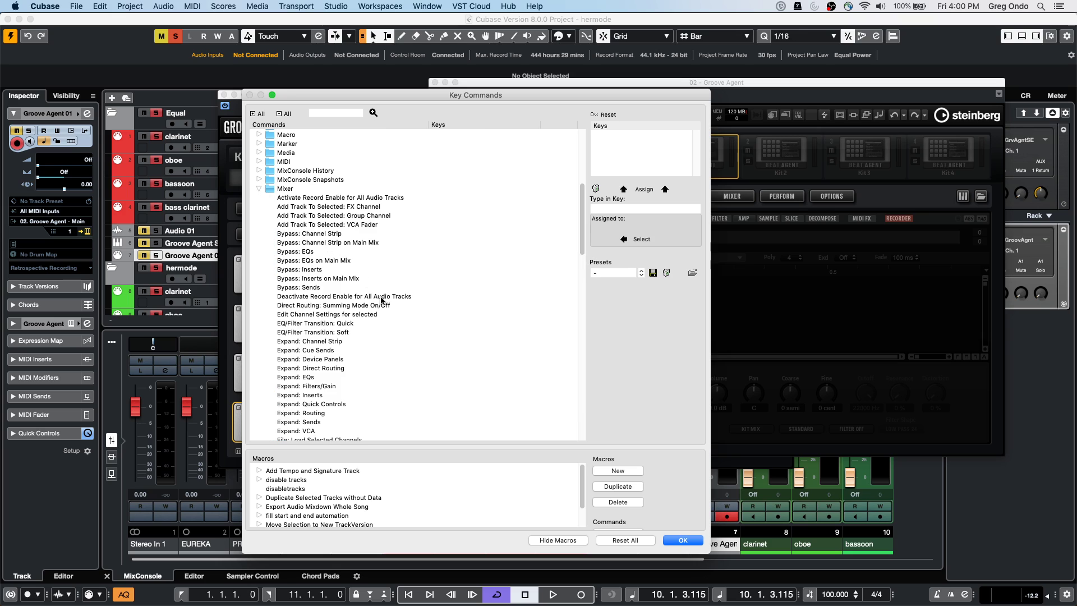
scroll(401, 320, down, 2)
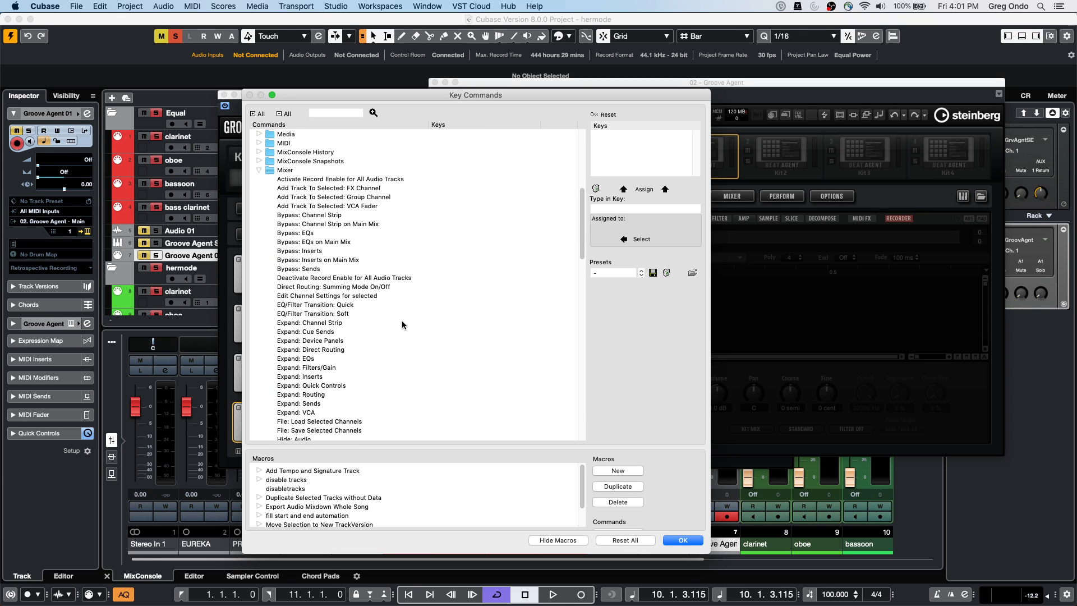
scroll(402, 321, down, 5)
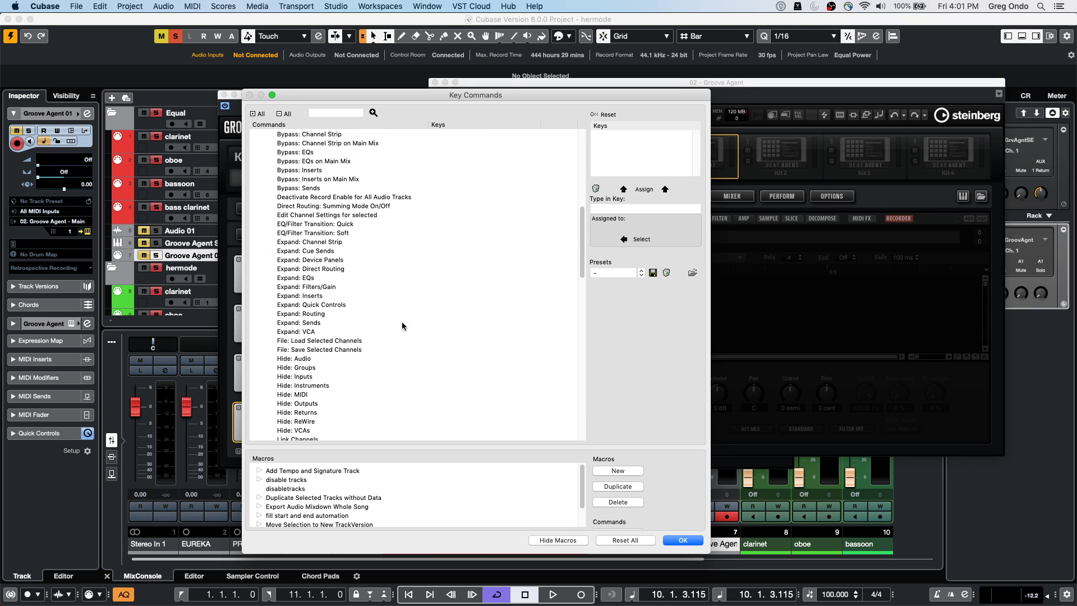
scroll(401, 326, down, 4)
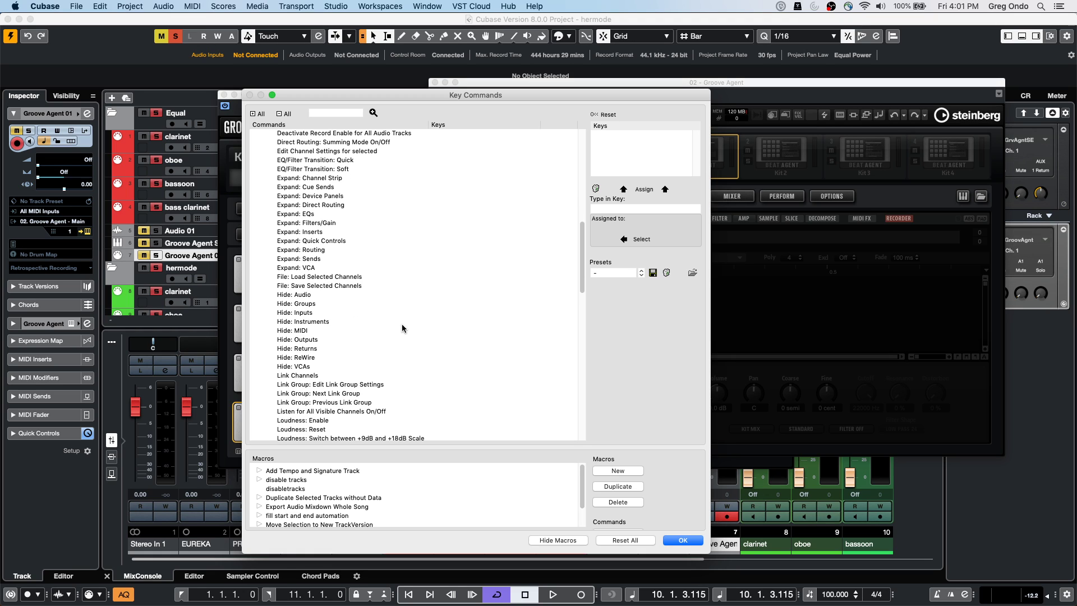
scroll(402, 325, down, 3)
scroll(401, 326, down, 10)
scroll(402, 330, down, 3)
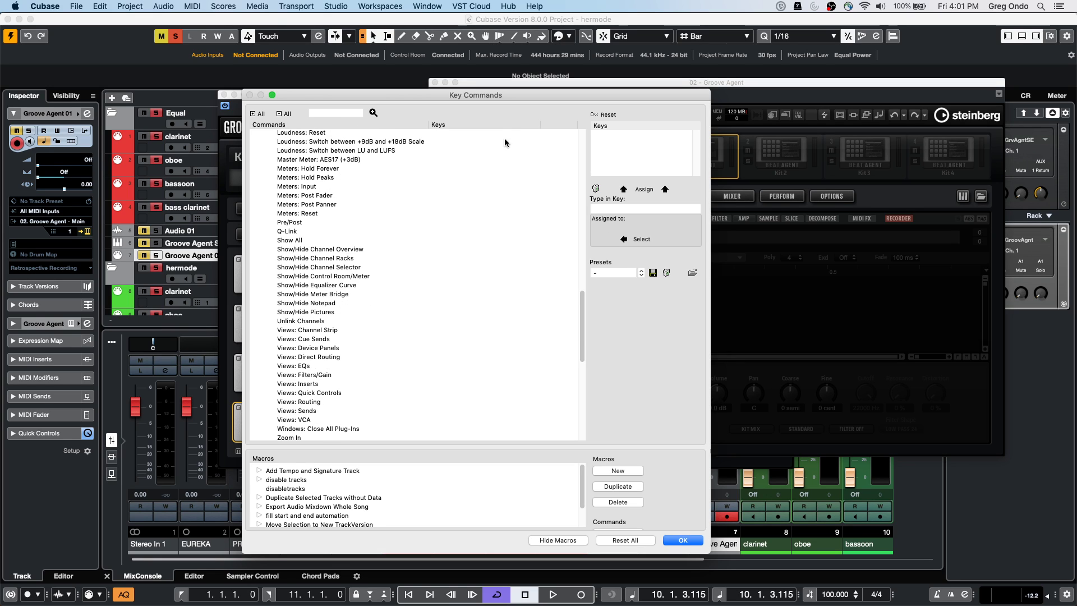
click(276, 114)
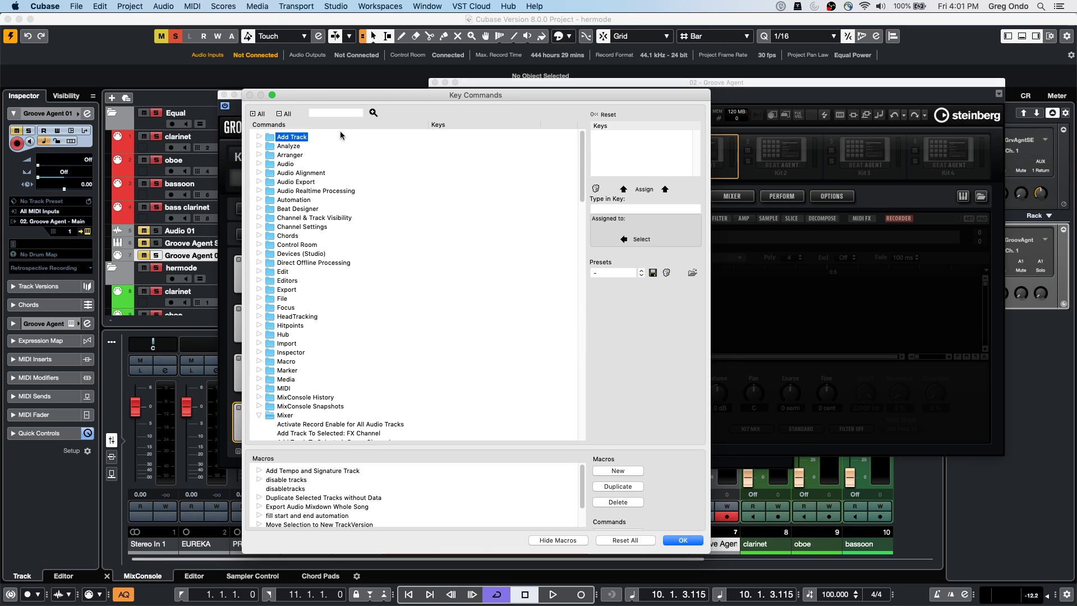
Search the Key Commands list for 'visibility'
click(332, 114)
text(visibili)
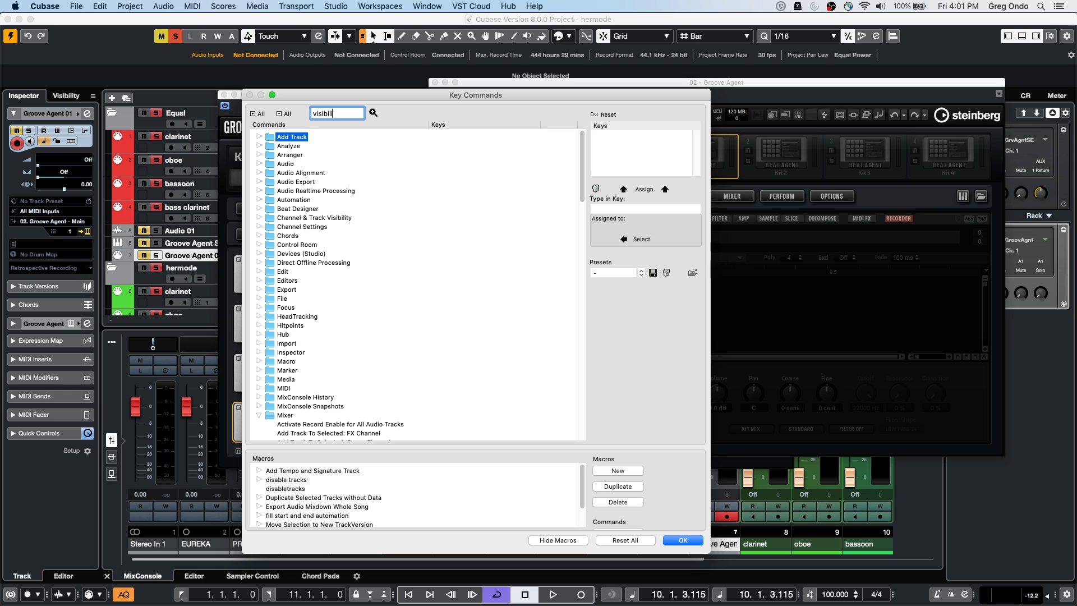
text(ty)
key(Return)
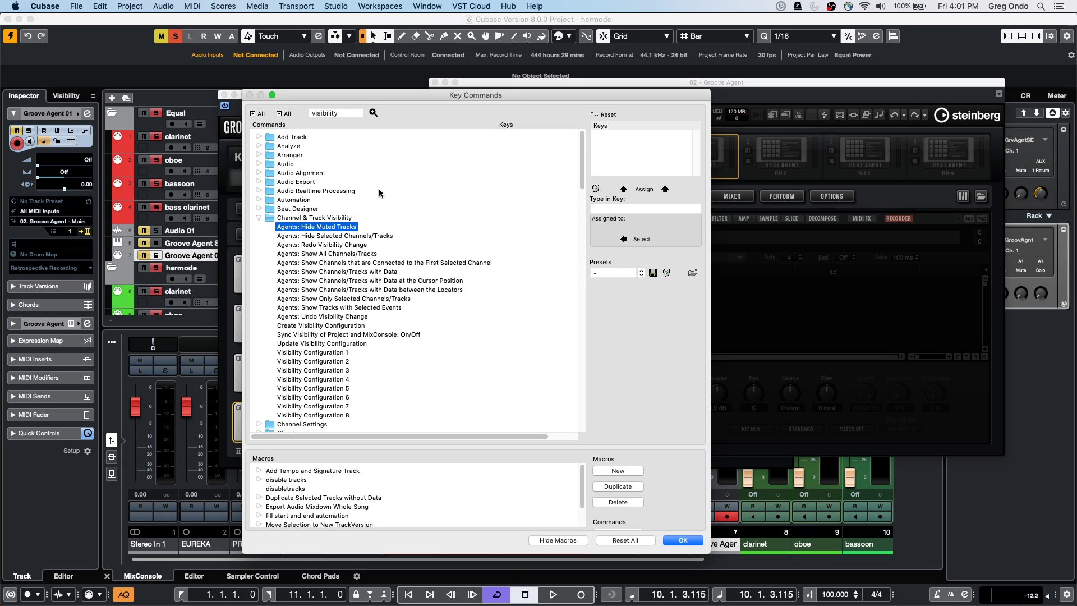
click(373, 112)
Step through the Channel & Track Visibility matches down to Visibility Configuration 1
key(Down)
key(Down)
key(Down)
key(Down)
key(Down)
key(Down)
key(Down)
key(Down)
key(Down)
key(Down)
key(Down)
key(Down)
key(Down)
key(Down)
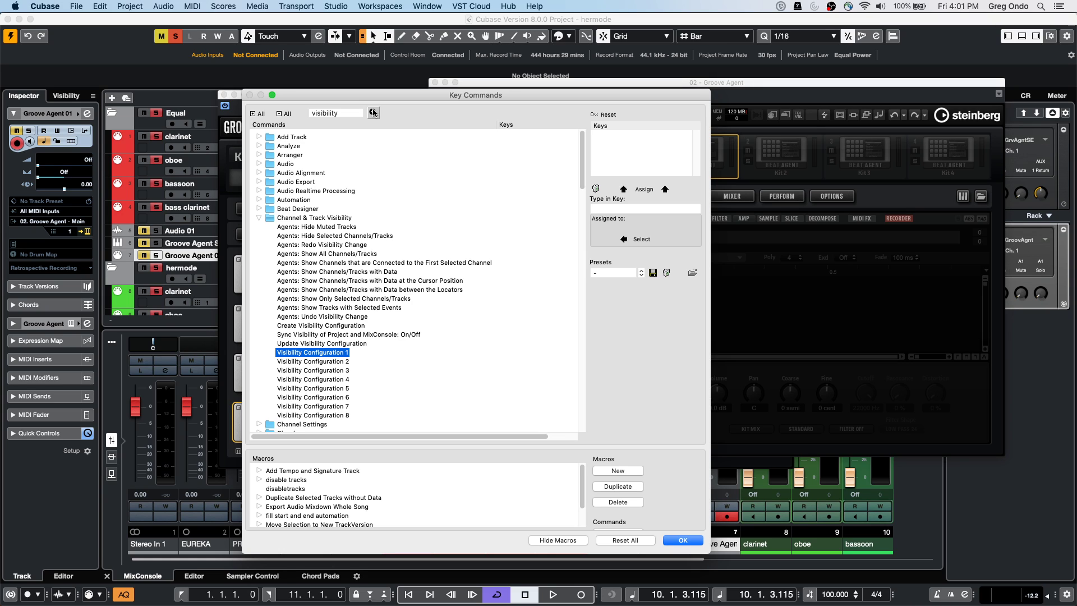
key(Down)
key(Down)
key(Down)
key(Down)
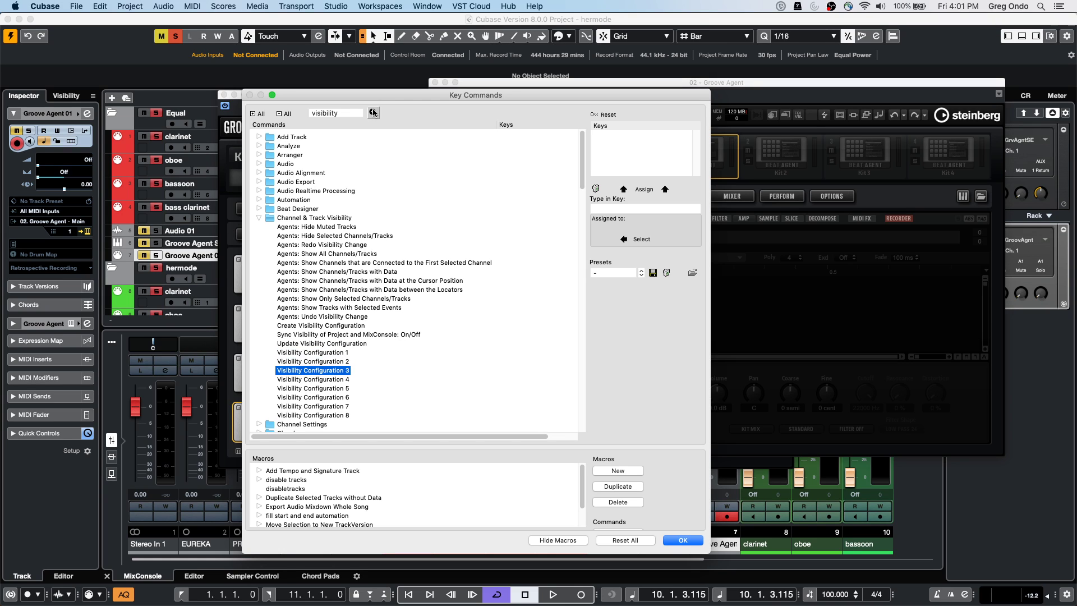
key(Down)
key(Down)
key(Down)
key(Down)
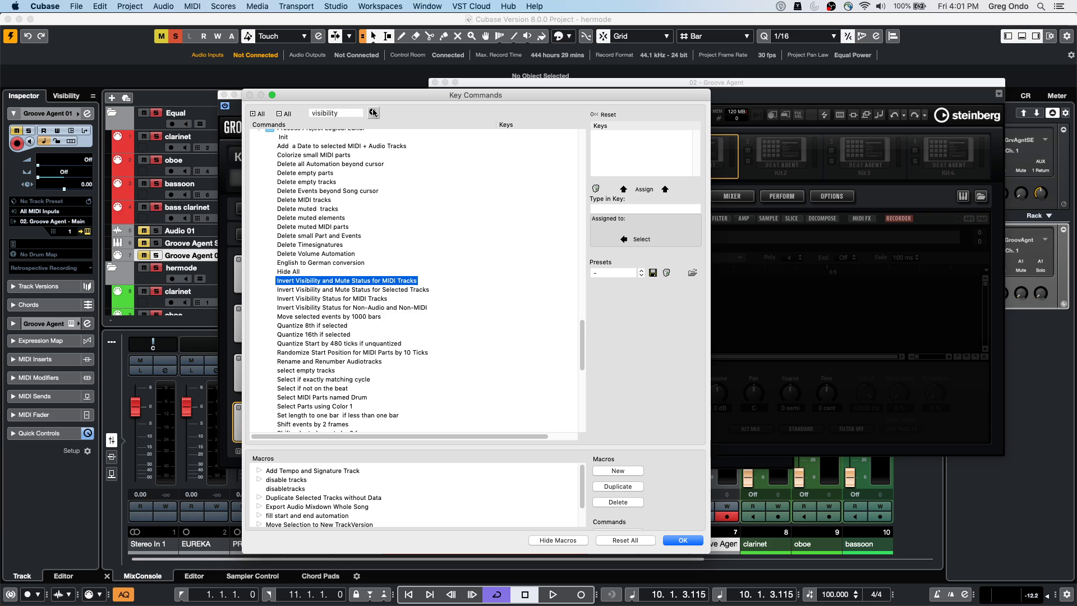
key(Down)
key(Down)
key(Down)
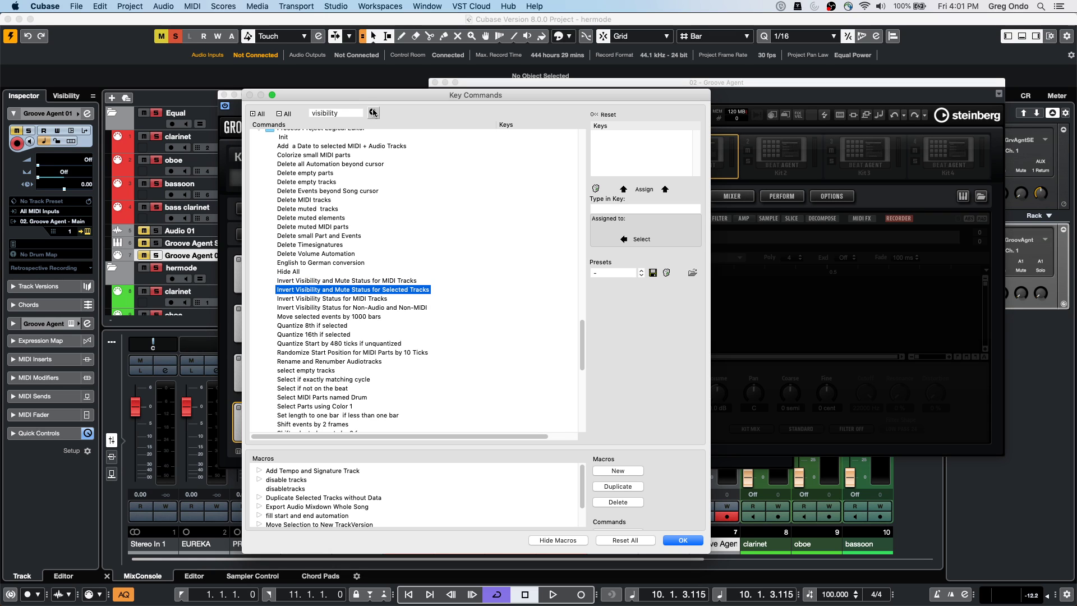
click(373, 113)
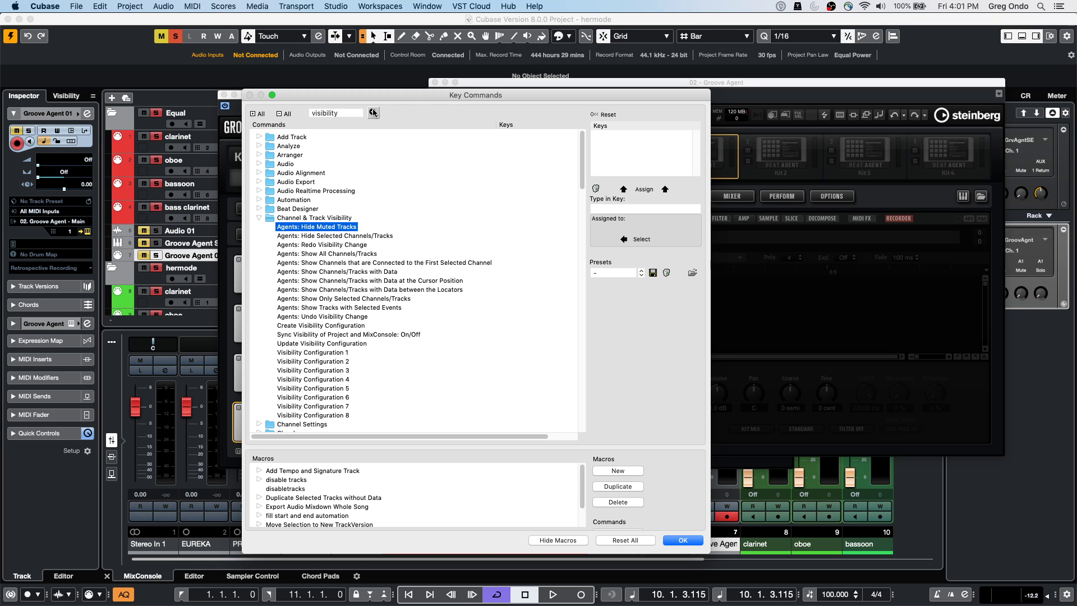
click(373, 113)
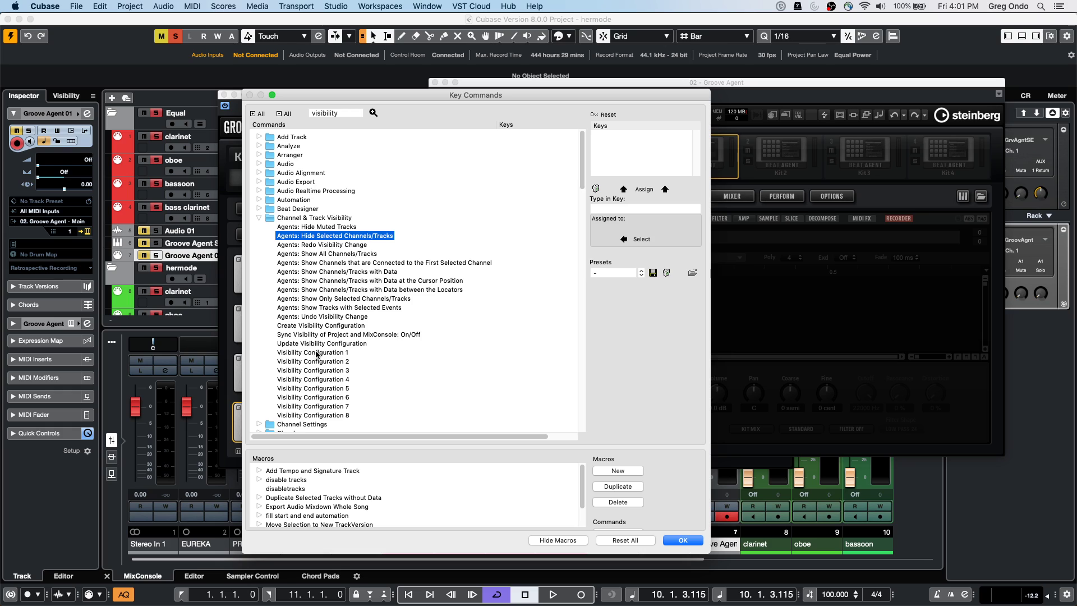
click(317, 353)
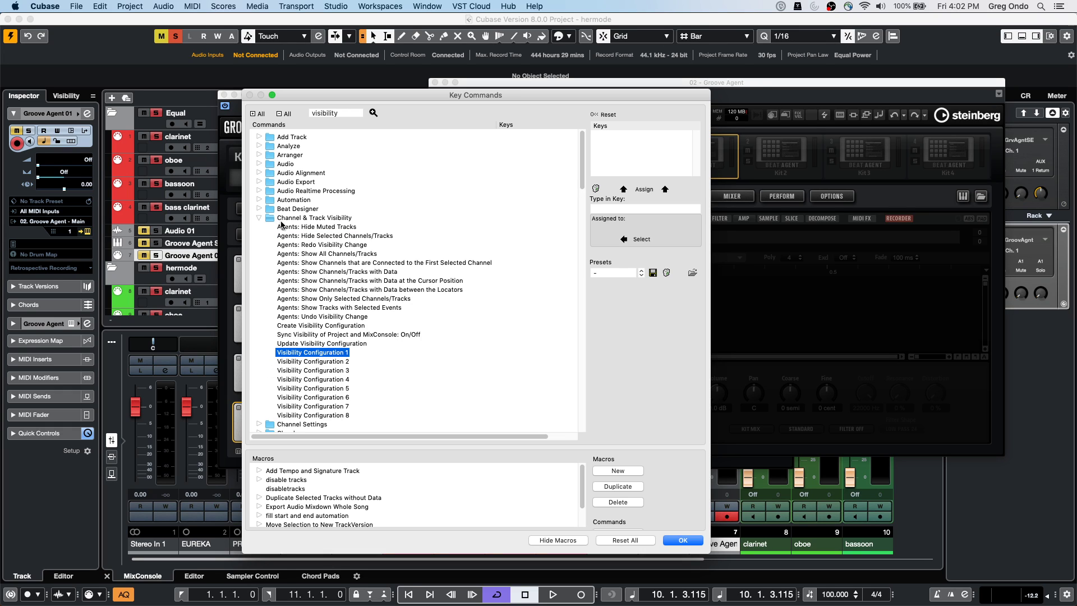
Confirm Key Commands with OK and close the Groove Agent and Groove Agent SE windows
click(683, 540)
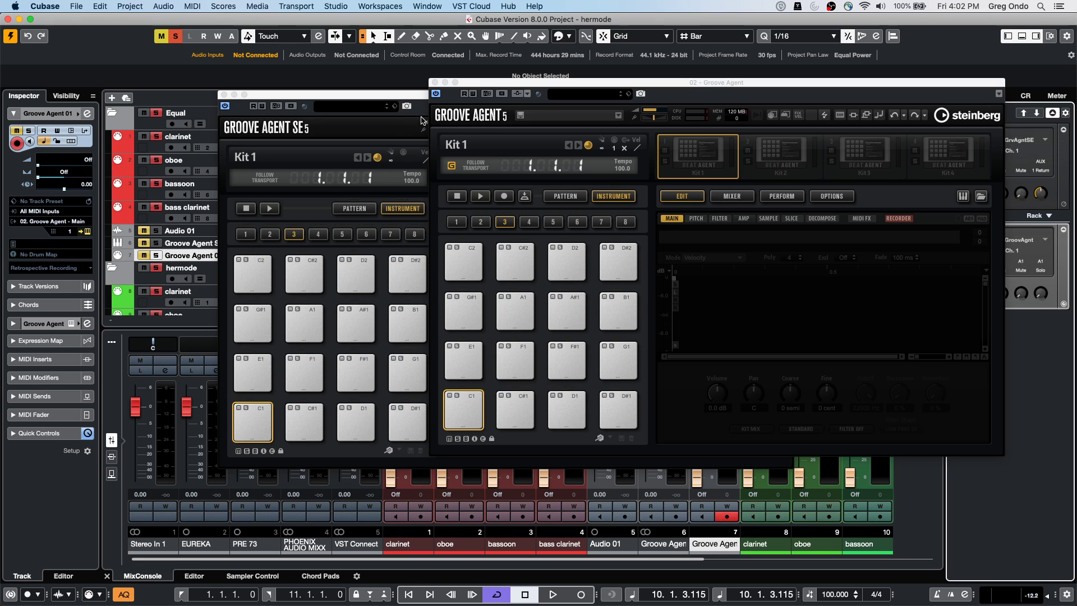
click(436, 83)
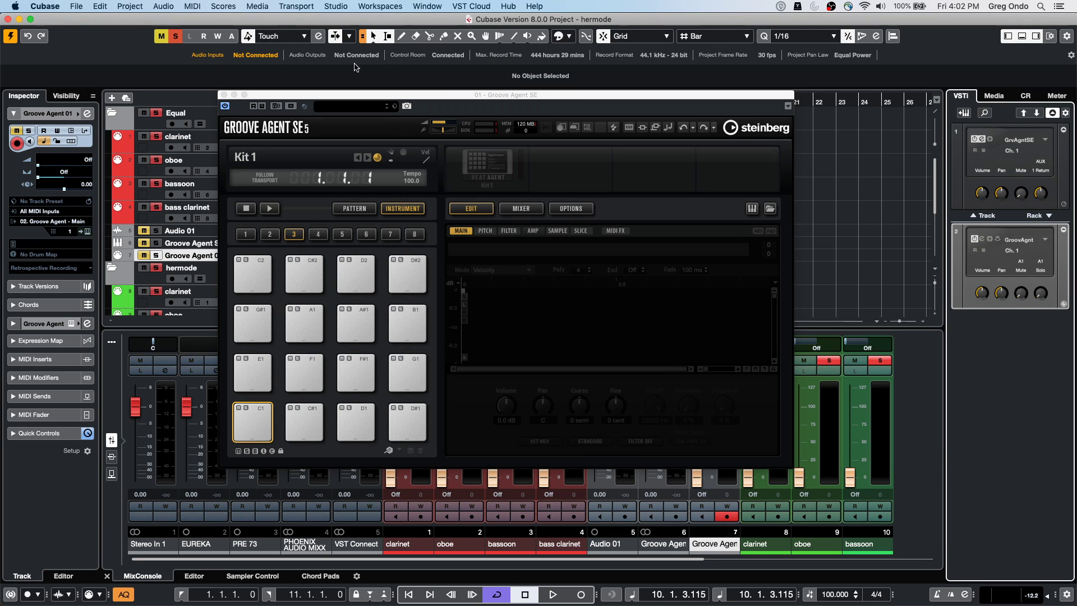
click(223, 95)
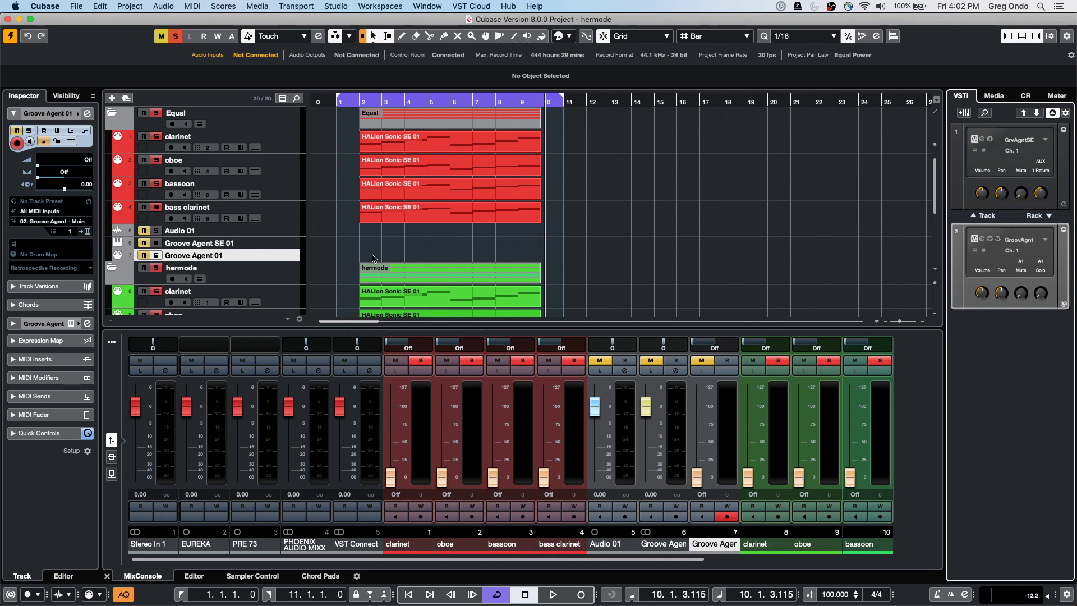
Add a stereo audio track, Audio 02, below Groove Agent 01
right_click(251, 254)
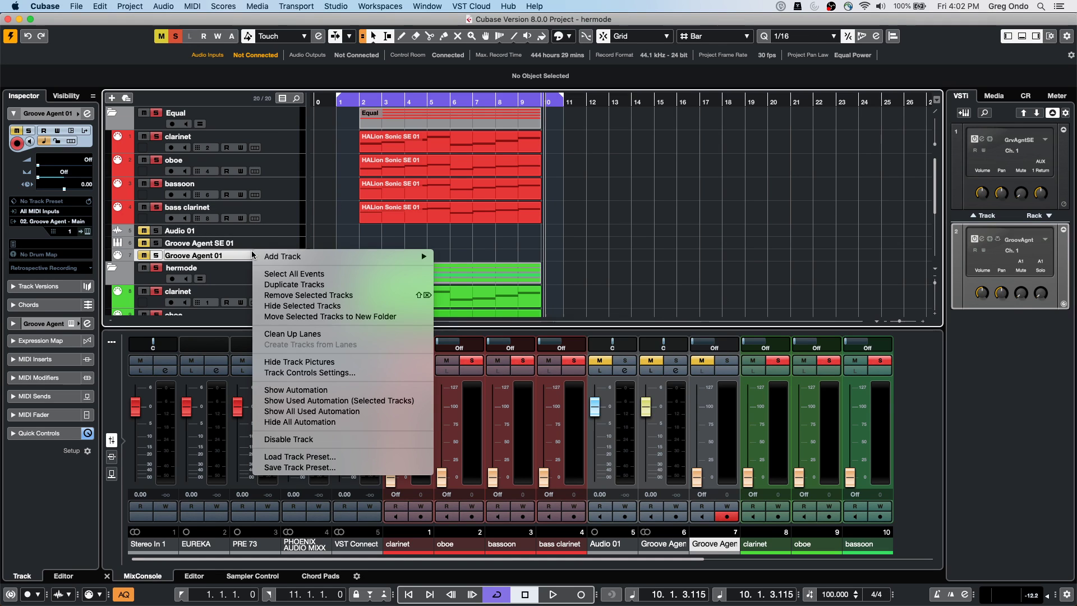
mouse_move(314, 258)
click(459, 257)
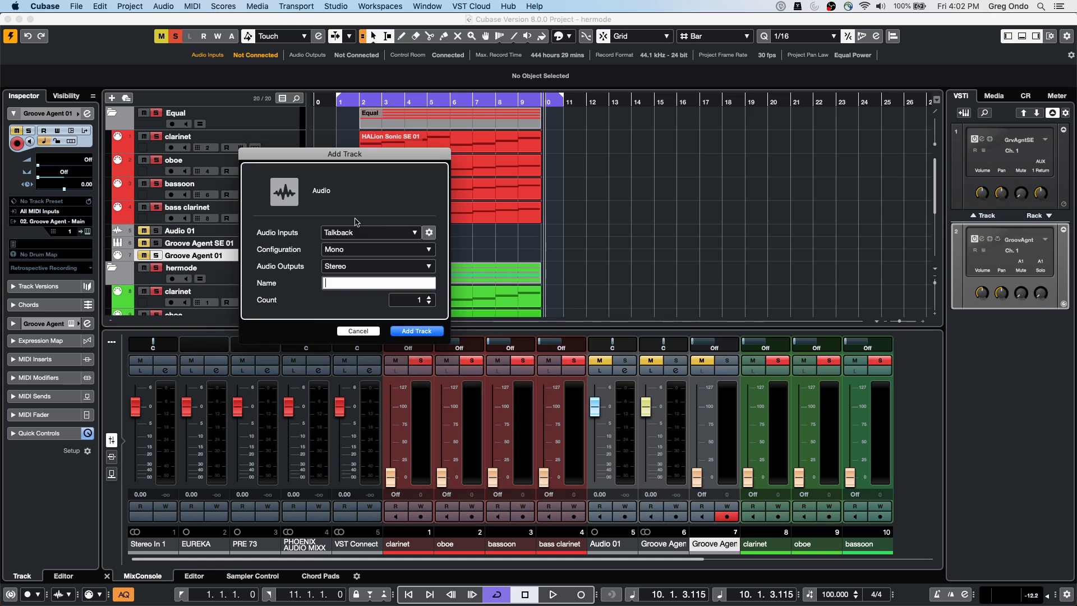
click(384, 251)
click(374, 260)
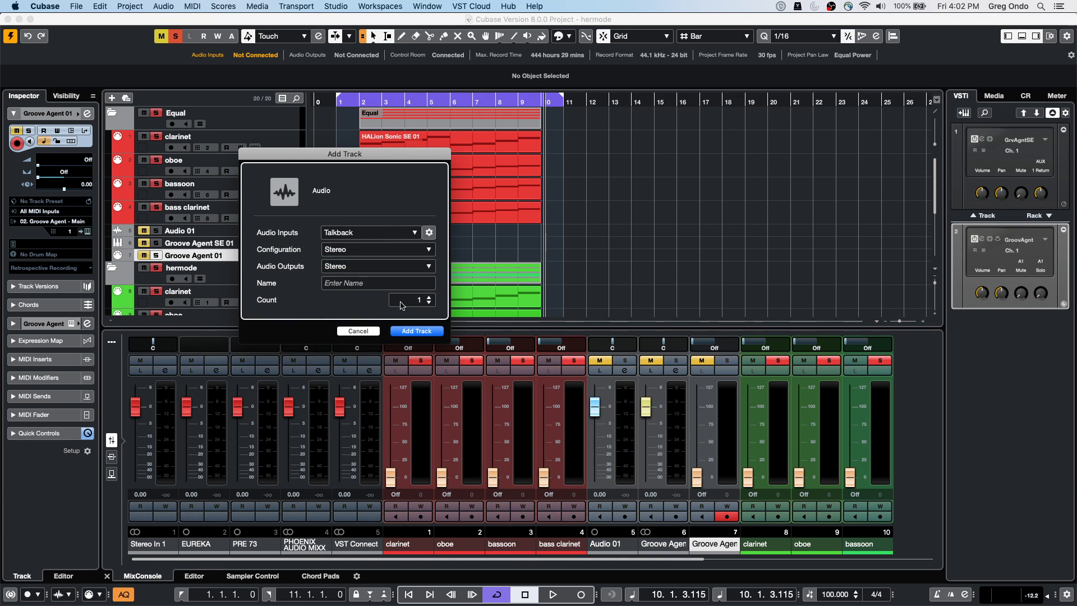
click(416, 331)
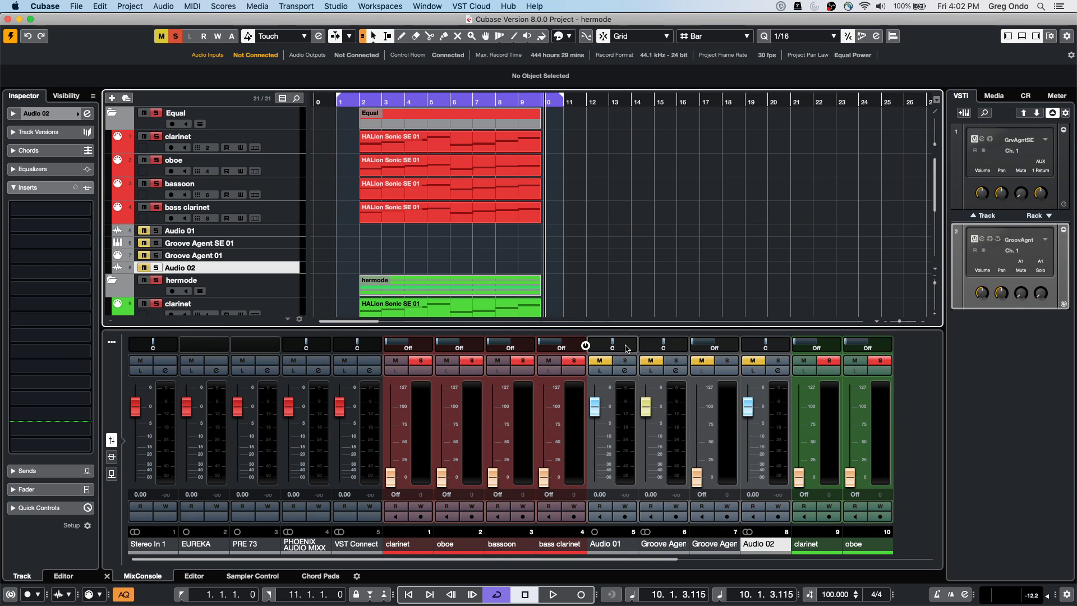
Pan Audio 01 slightly right and switch Audio 02 to the Stereo Combined Panner
mouse_move(621, 349)
mouse_down()
mouse_move(640, 349)
mouse_move(597, 349)
mouse_move(632, 344)
mouse_up()
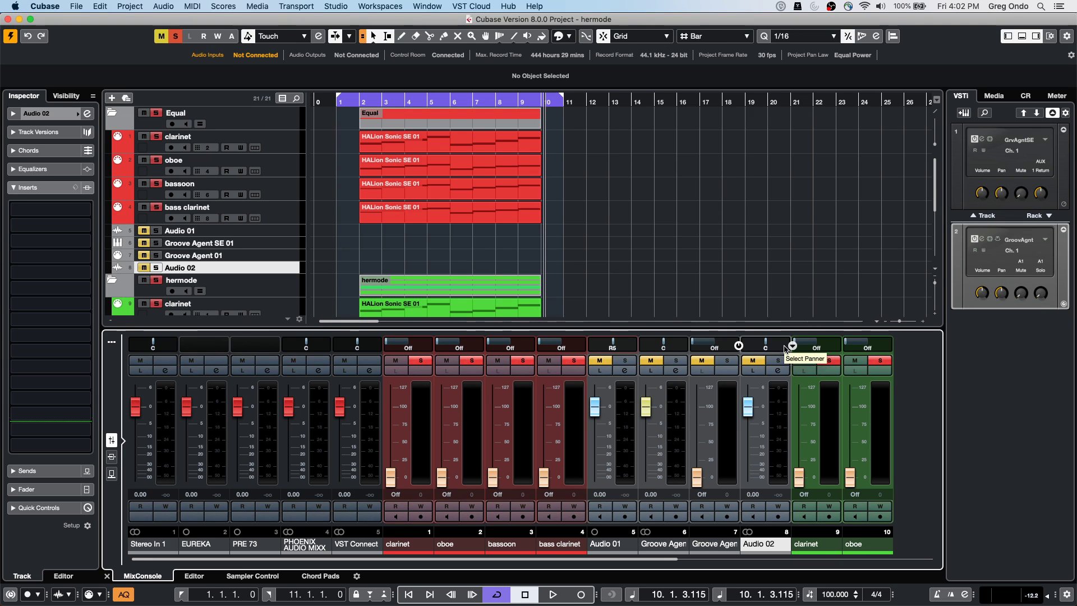
click(792, 346)
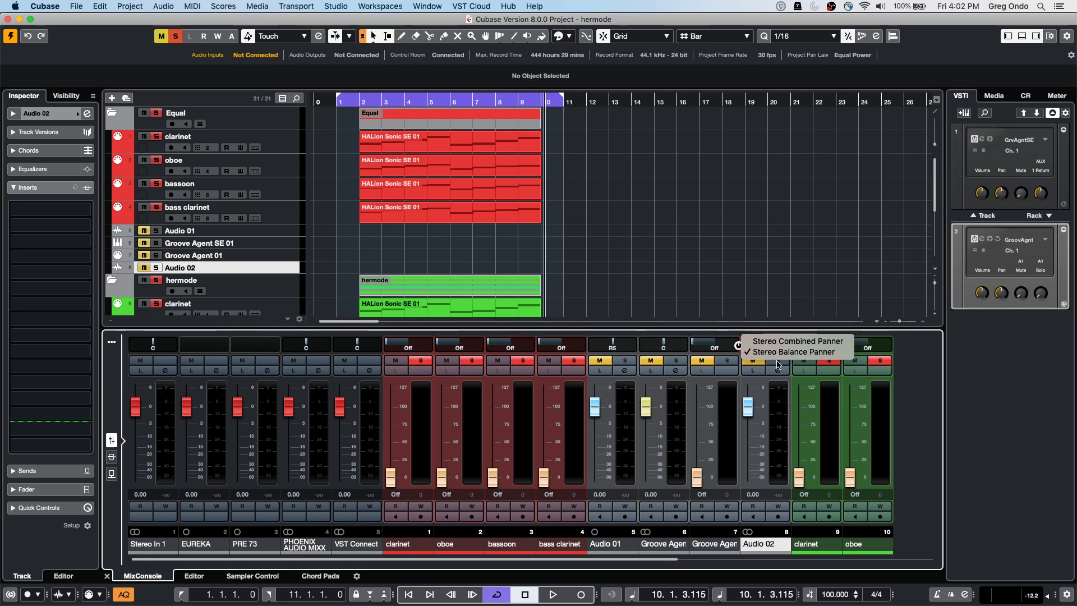
key(Escape)
drag(791, 346, 738, 346)
click(792, 346)
click(770, 344)
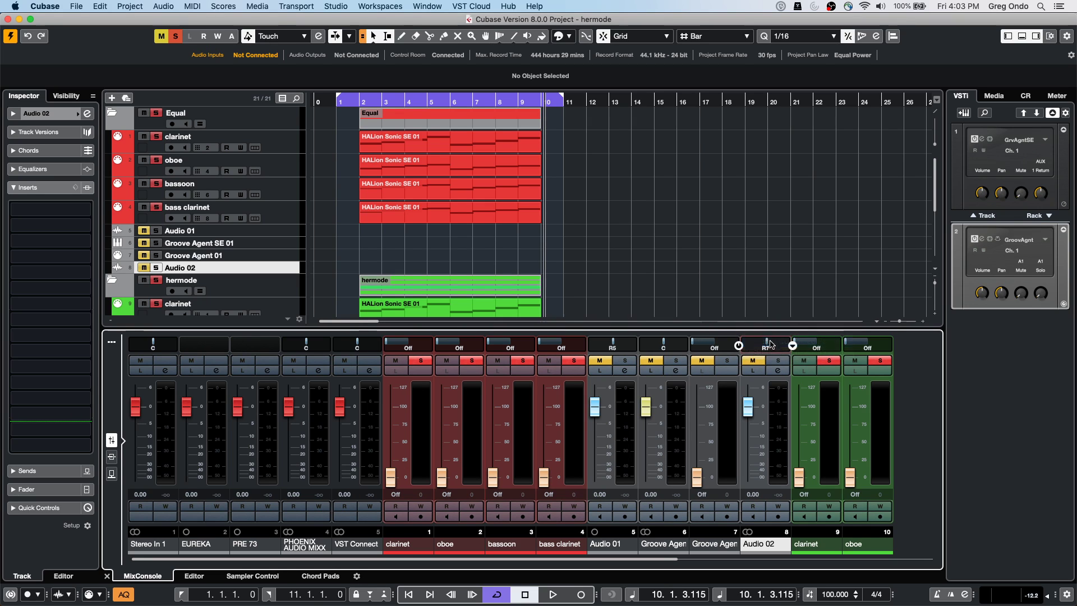
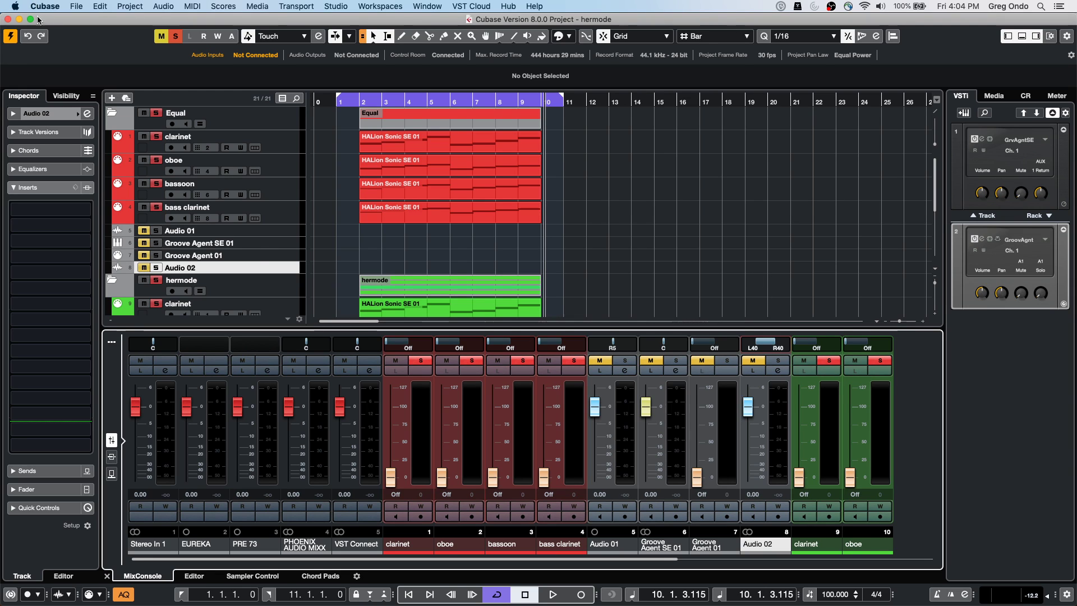
Open Midi Quantize Demo.cpr from Recent Projects and activate it
click(76, 6)
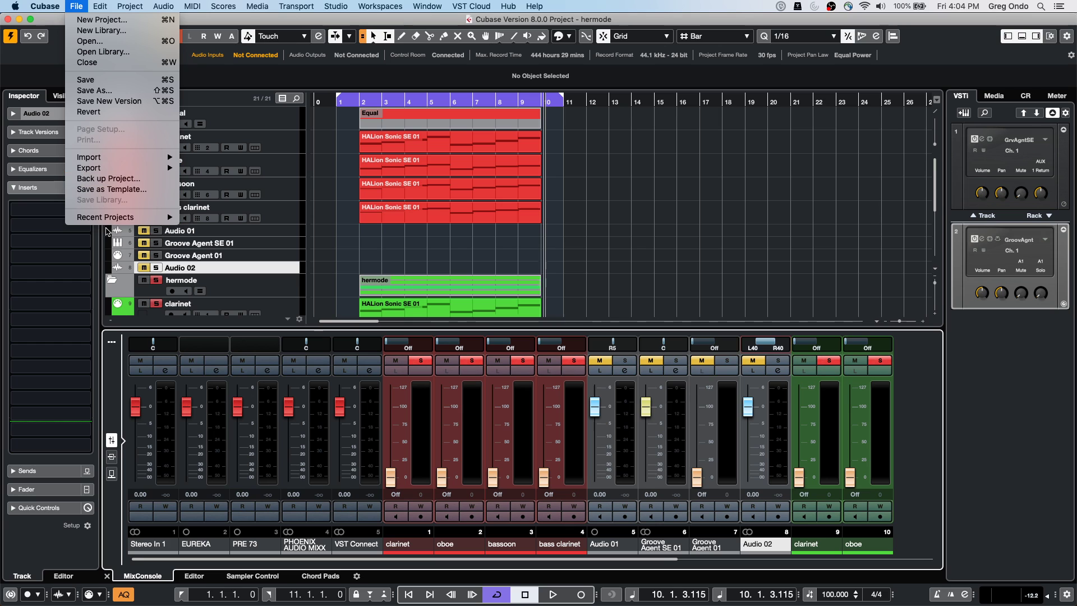
mouse_move(140, 217)
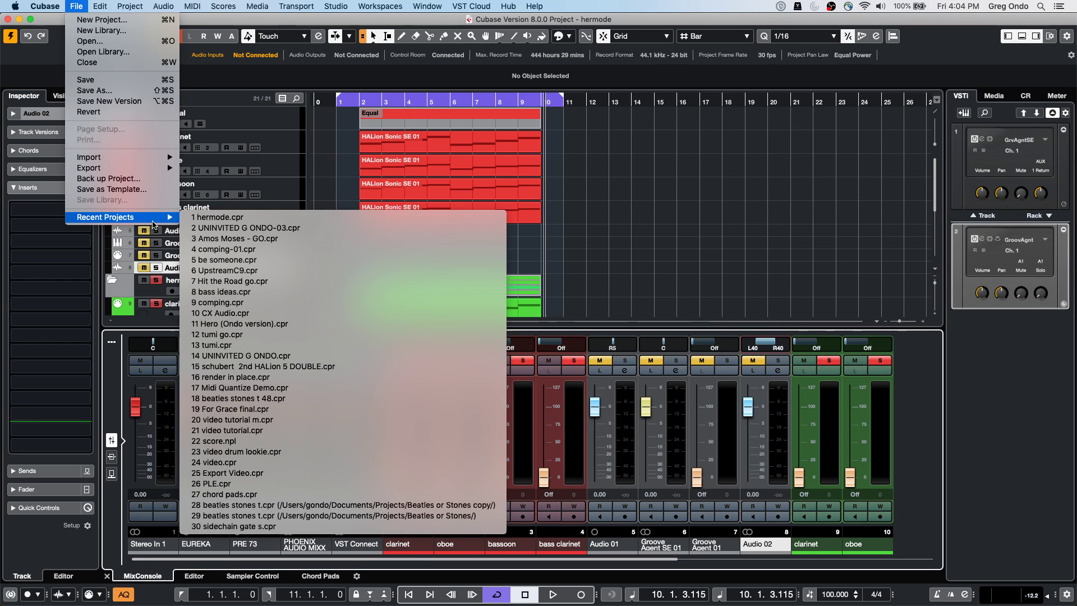
click(317, 388)
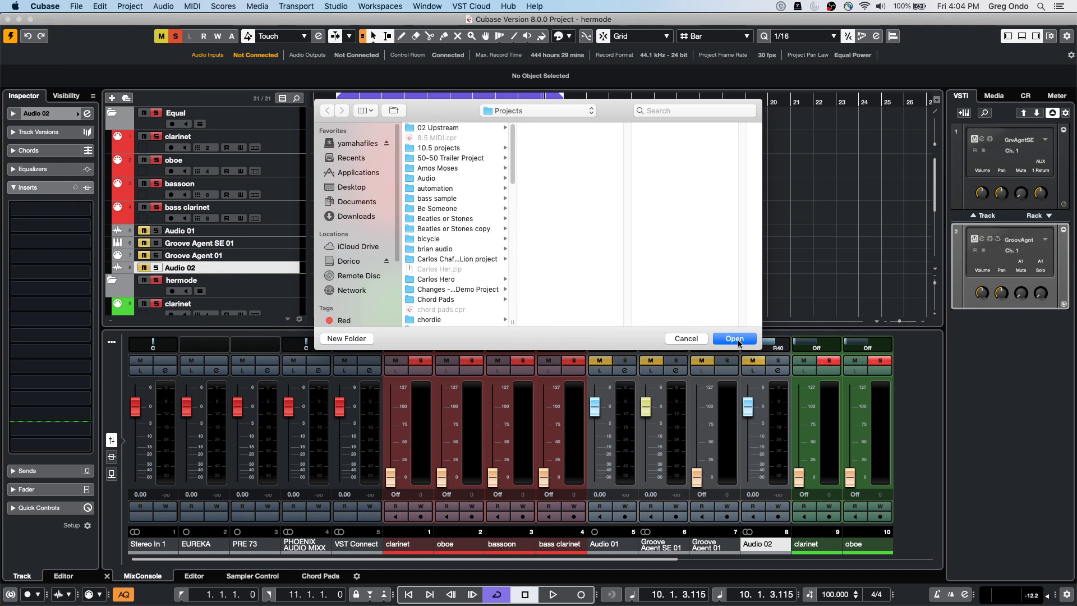
click(738, 341)
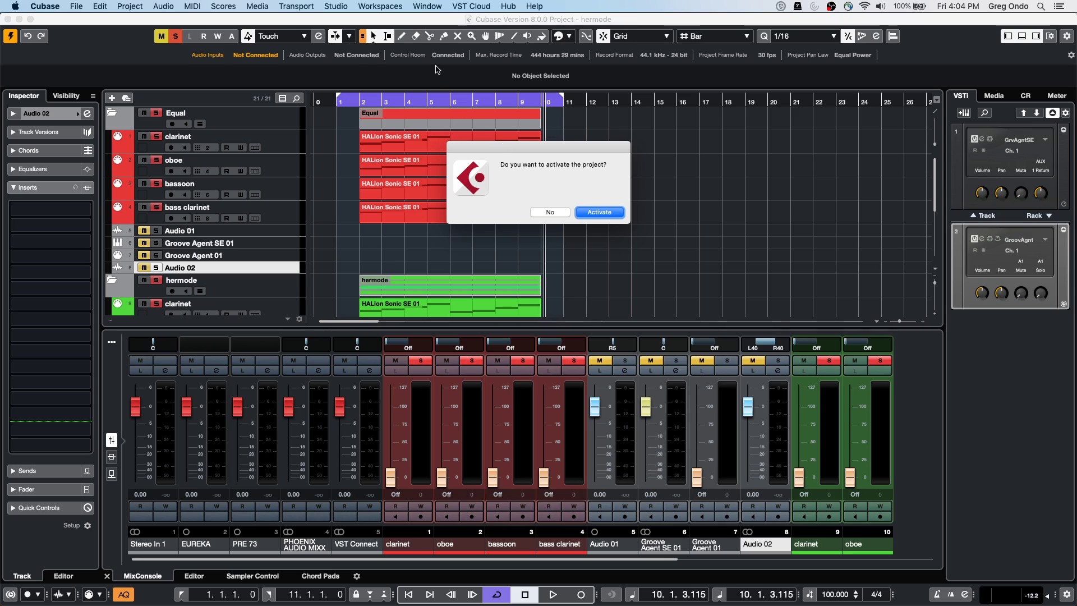
key(Return)
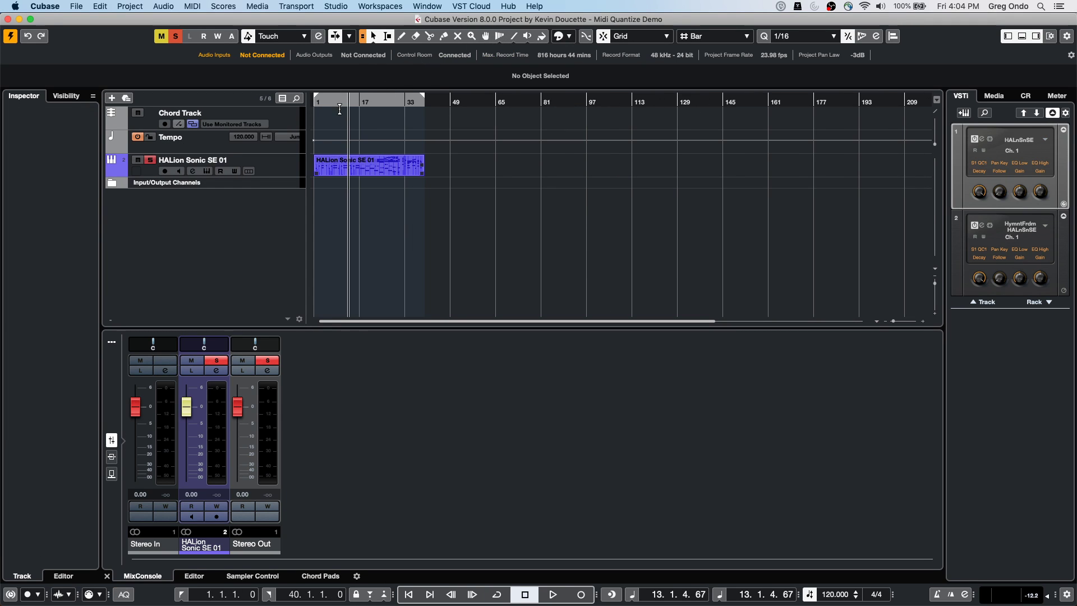
Start playback and select the HALion Sonic SE 01 part
key(space)
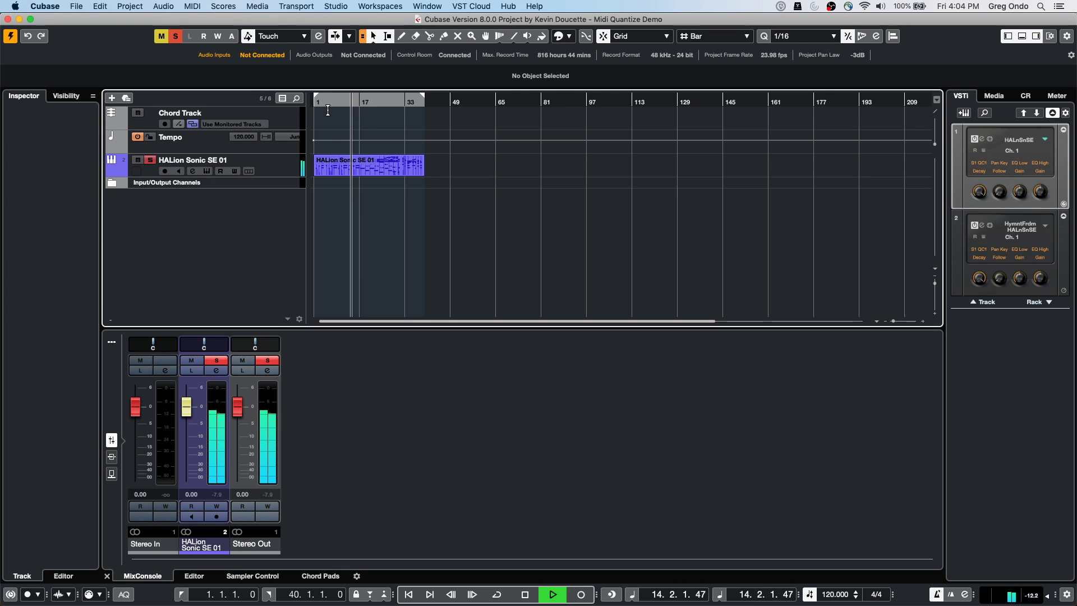
key(super+a)
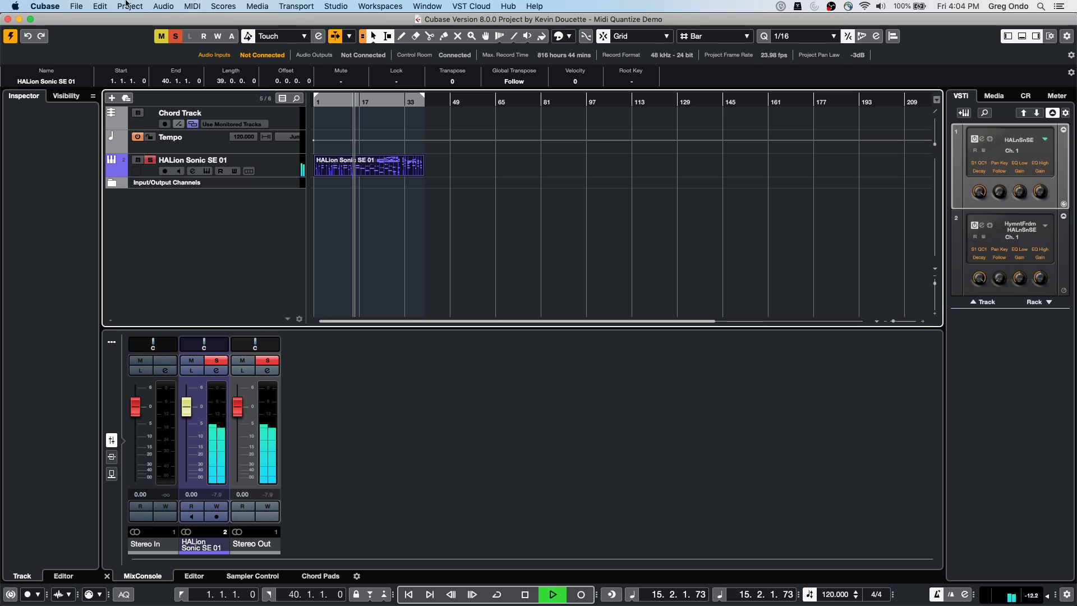
click(129, 6)
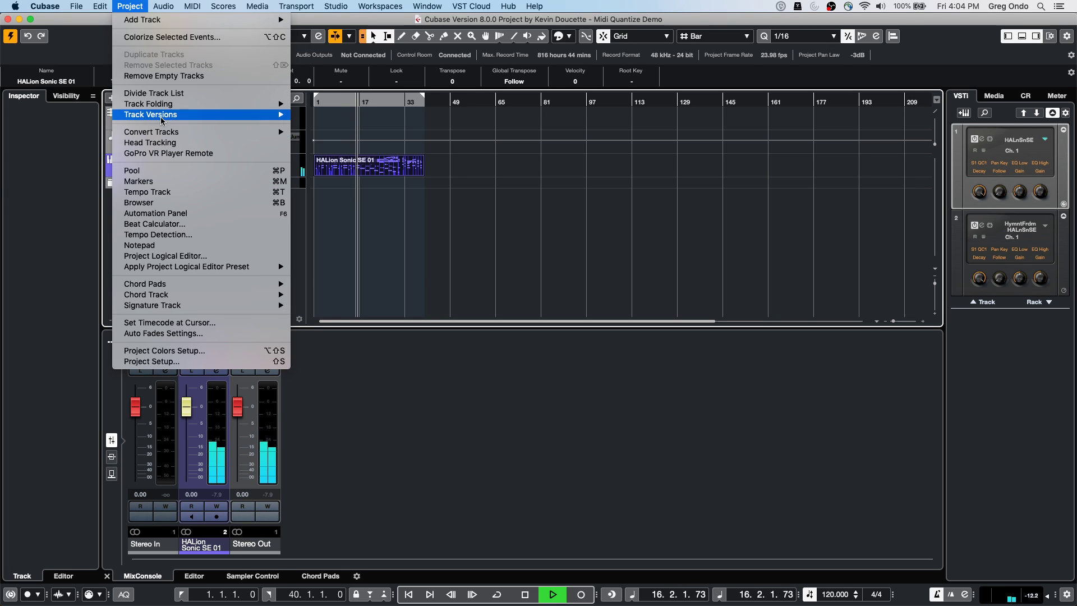
Analyze the part with Tempo Detection, then return to the Object Selection tool
click(174, 234)
click(525, 313)
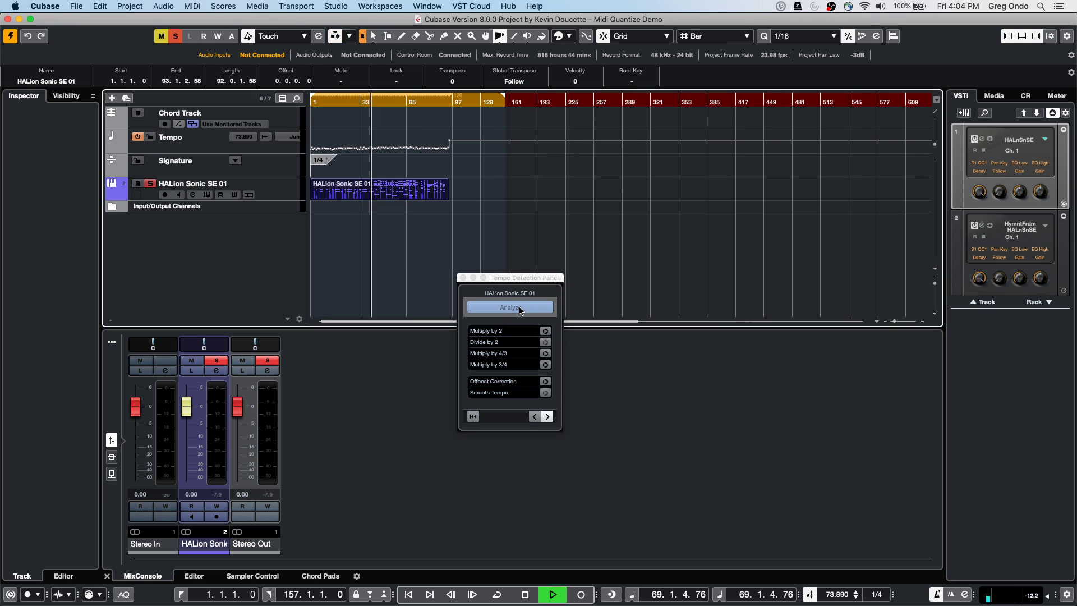
click(374, 103)
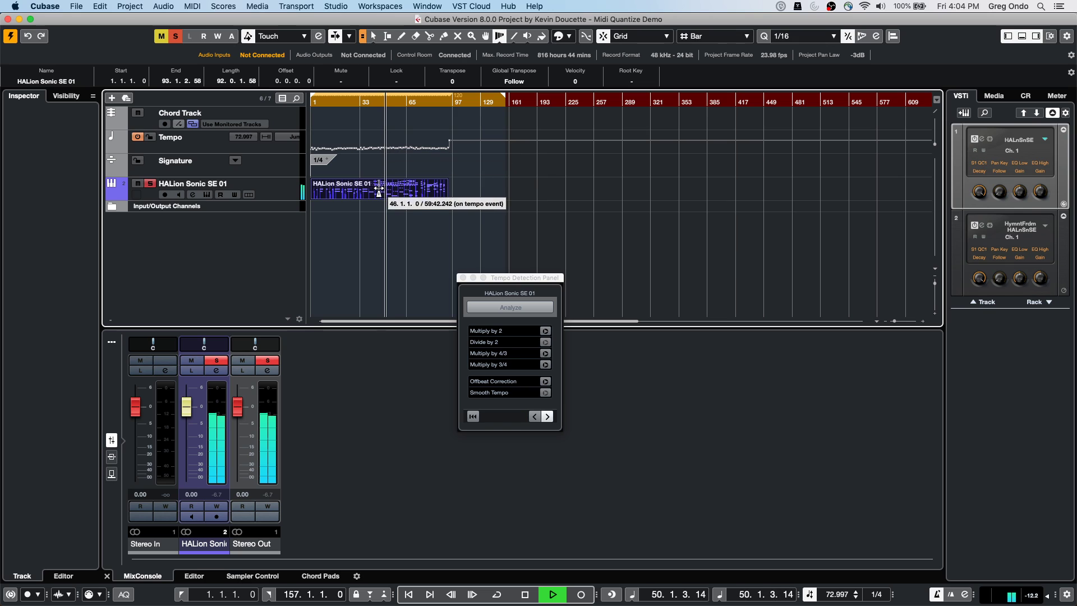
right_click(381, 215)
click(381, 215)
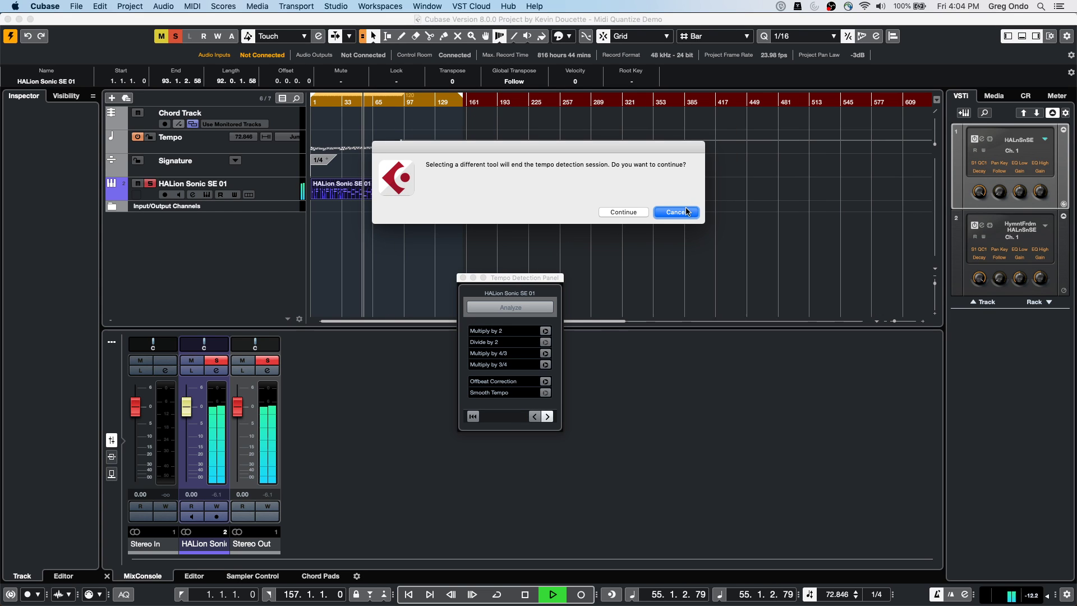
Close Tempo Detection, relaunch Cubase from the Dock and dismiss its startup prompt
click(624, 212)
key(super+Tab)
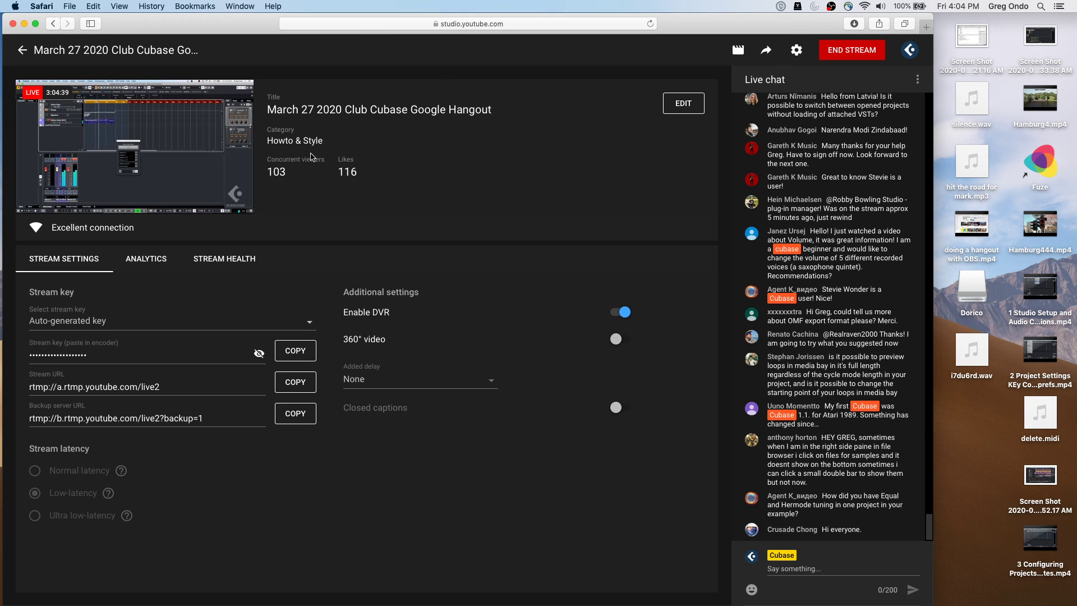
mouse_move(429, 589)
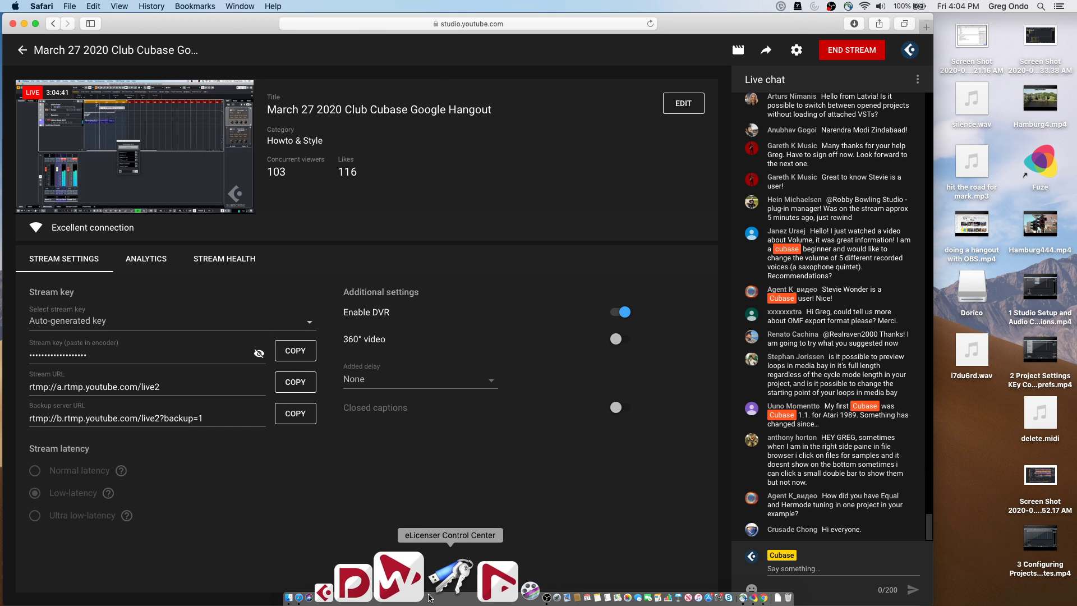
click(404, 586)
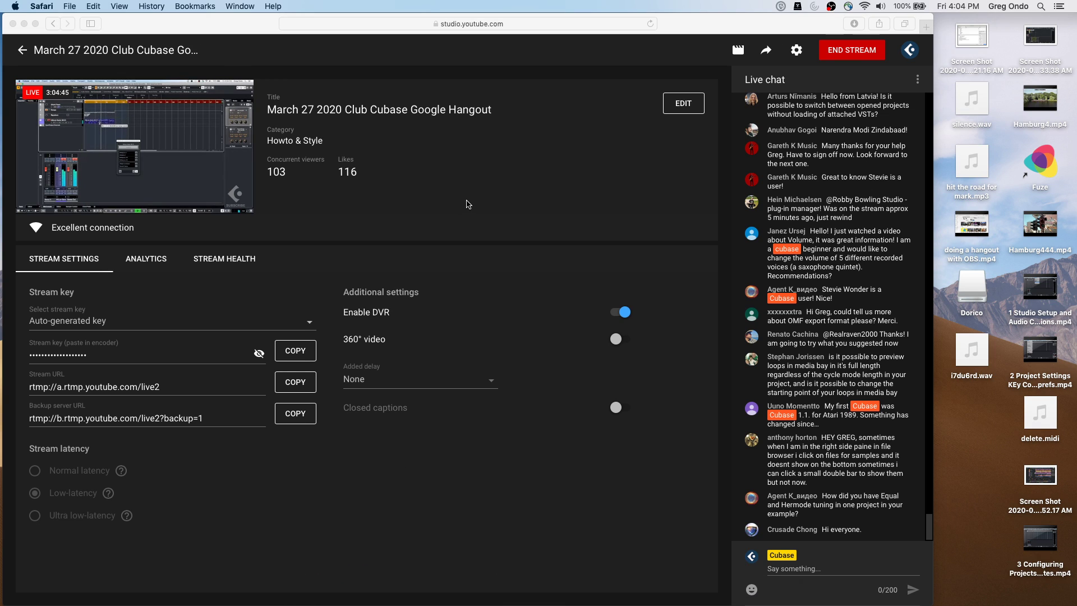
click(681, 213)
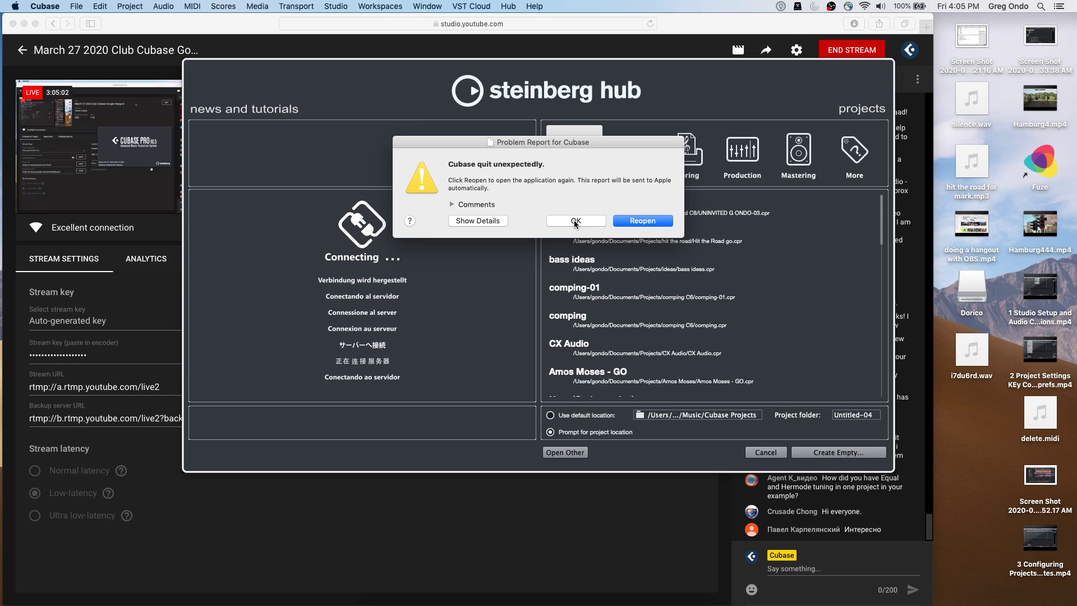
Dismiss the crash report and open UNINVITED G ONDO-03 from the Hub's Recent list
click(575, 220)
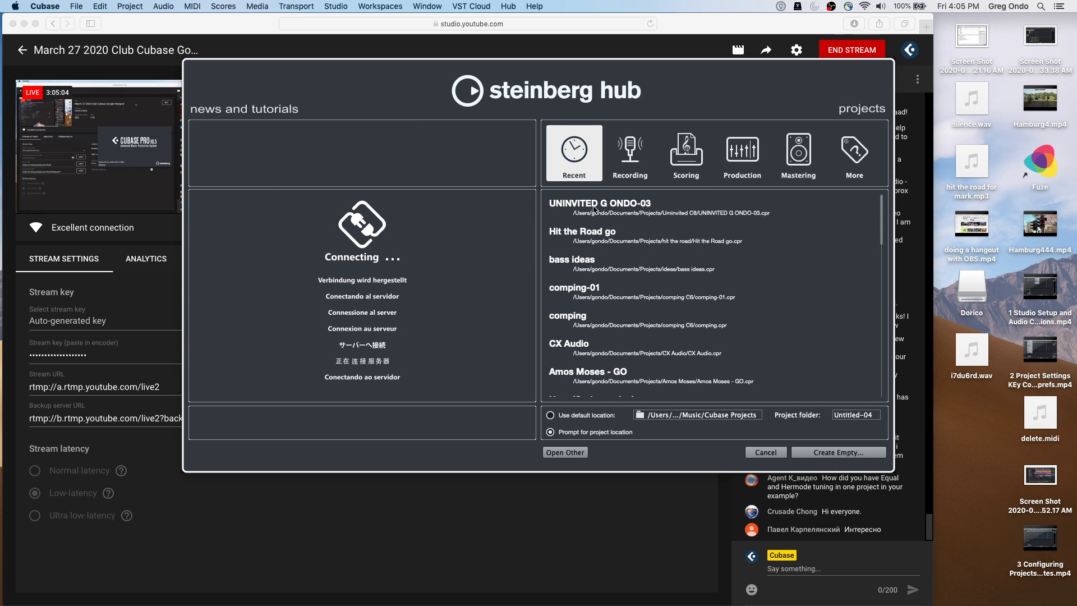
double_click(595, 207)
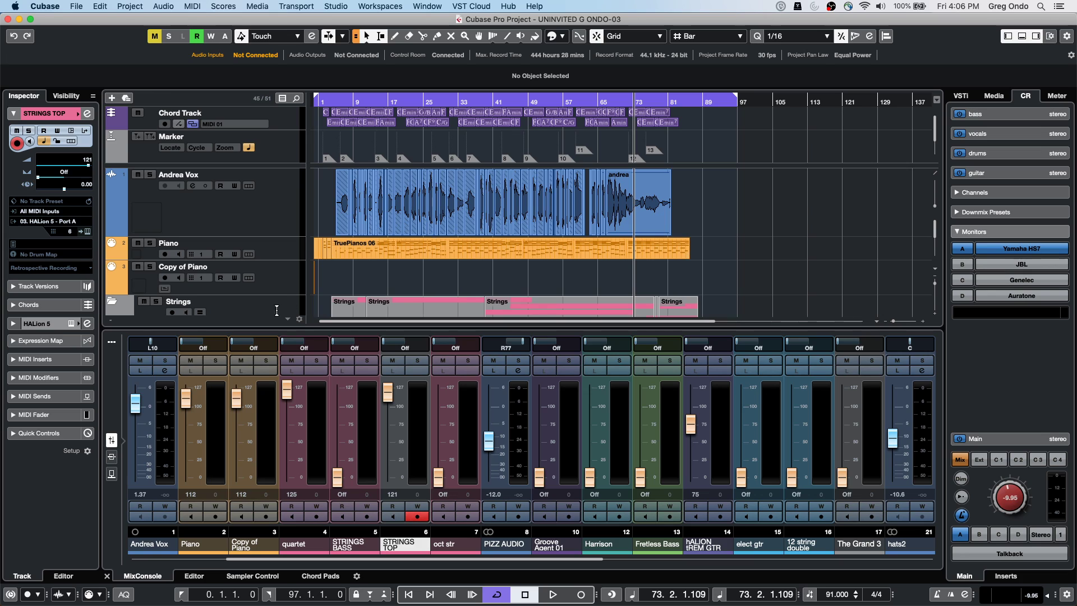
Add a stereo audio track, Audio 01, with Talkback input below Andrea Vox
click(209, 216)
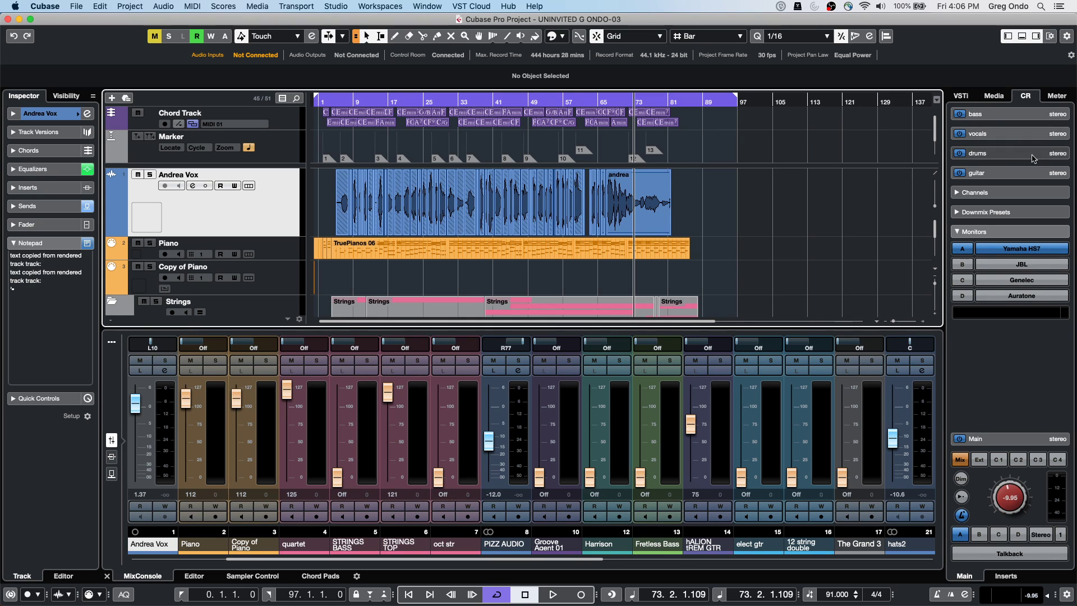
right_click(228, 209)
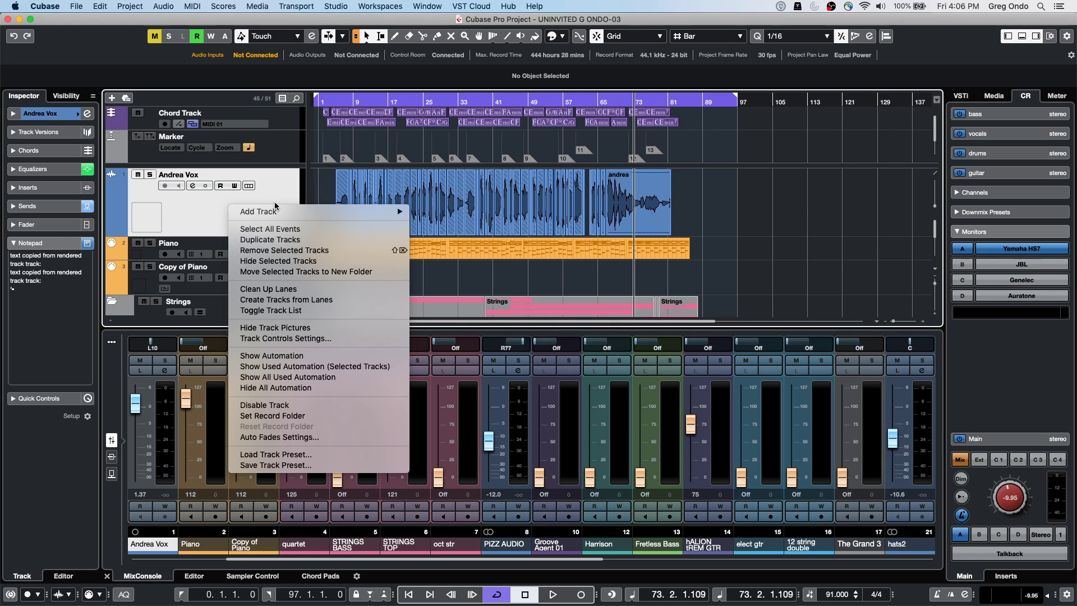
mouse_move(276, 208)
click(466, 216)
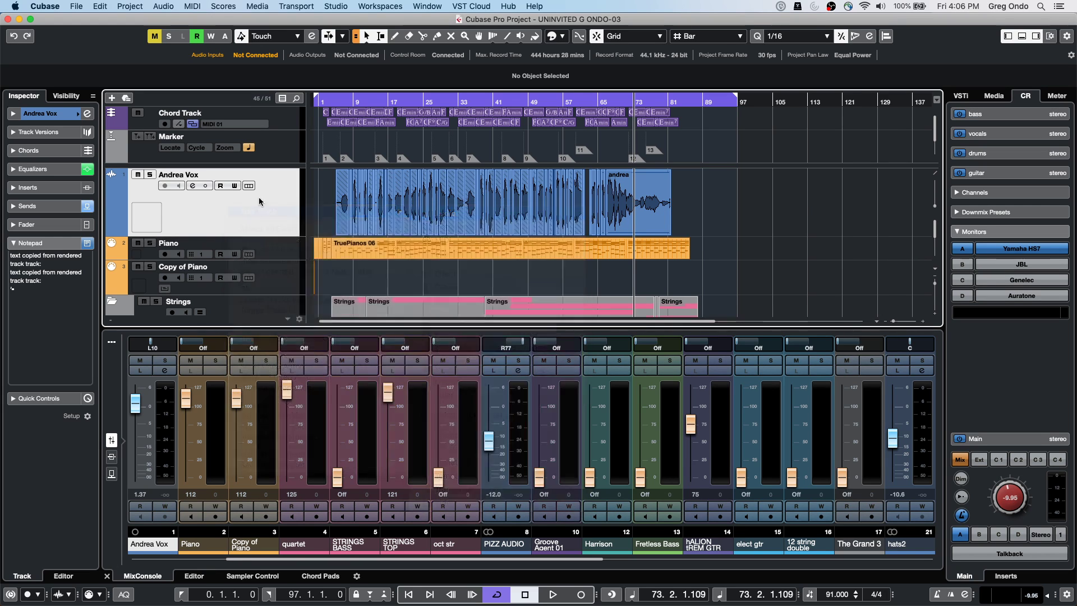
click(349, 232)
click(367, 215)
click(351, 249)
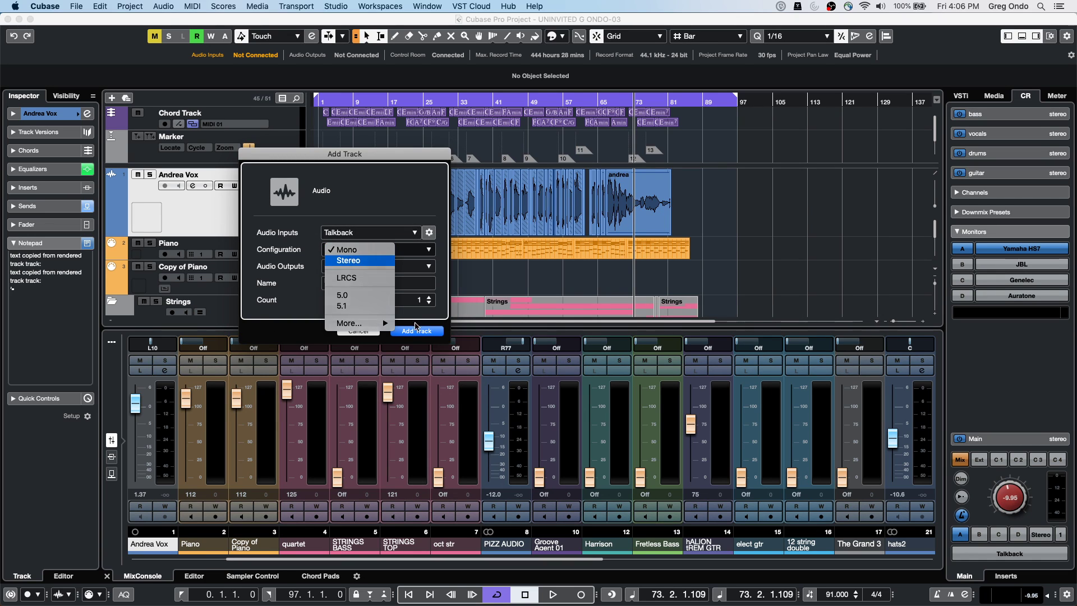
click(348, 261)
click(416, 331)
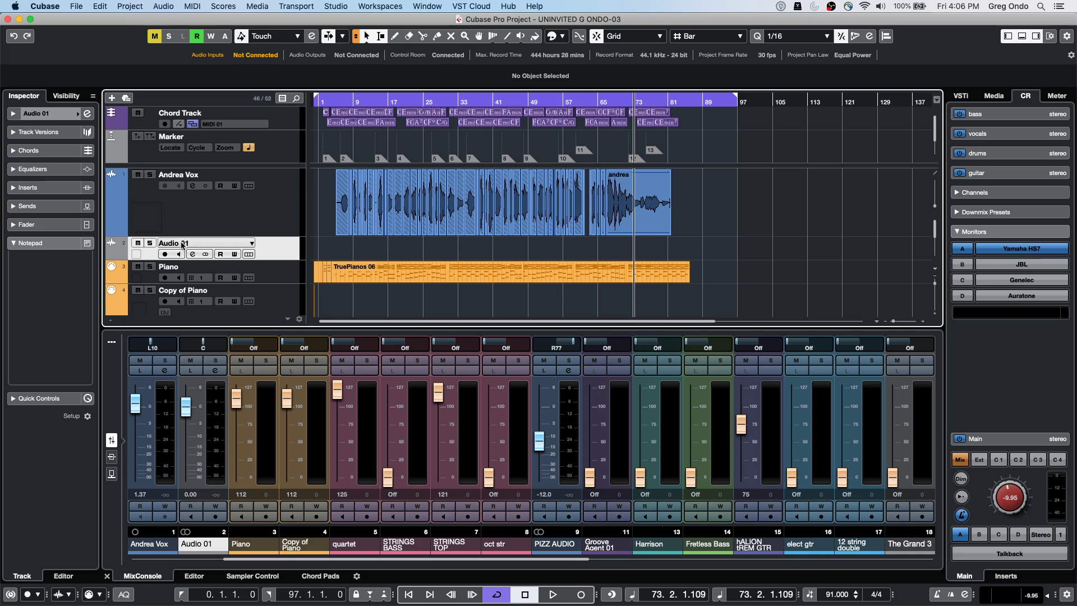
Record-enable Audio 01, then hide it via the Visibility list
click(165, 254)
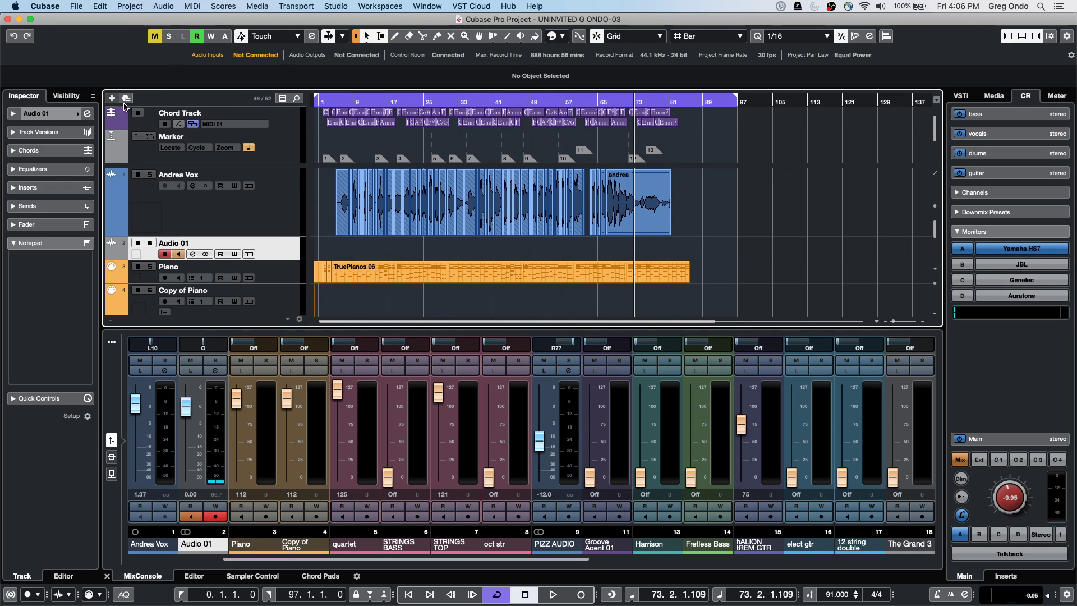
click(66, 96)
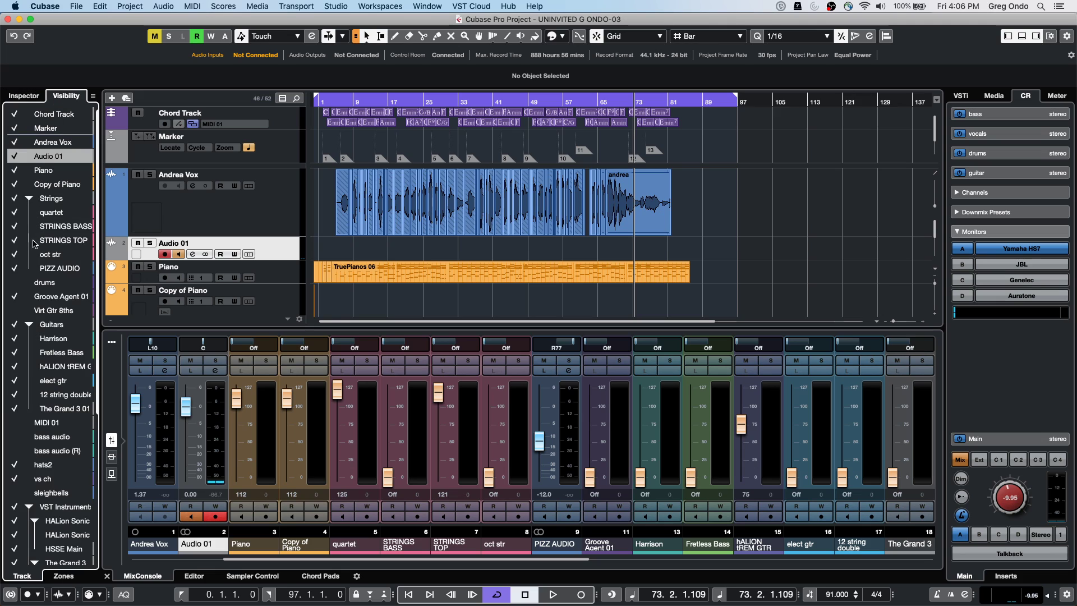
click(13, 156)
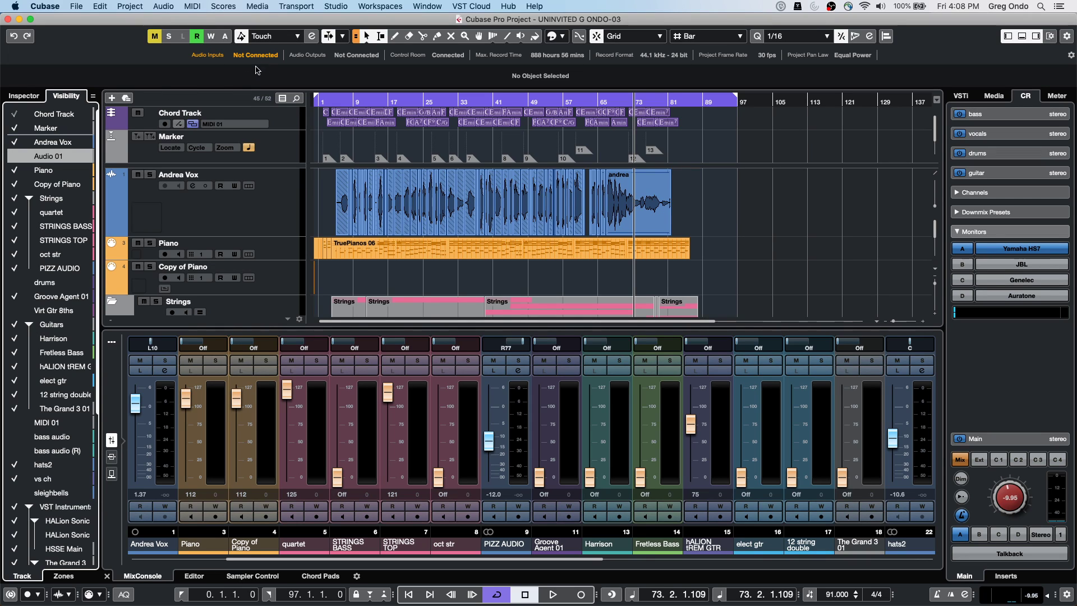
Add an arranger track to the project
right_click(284, 154)
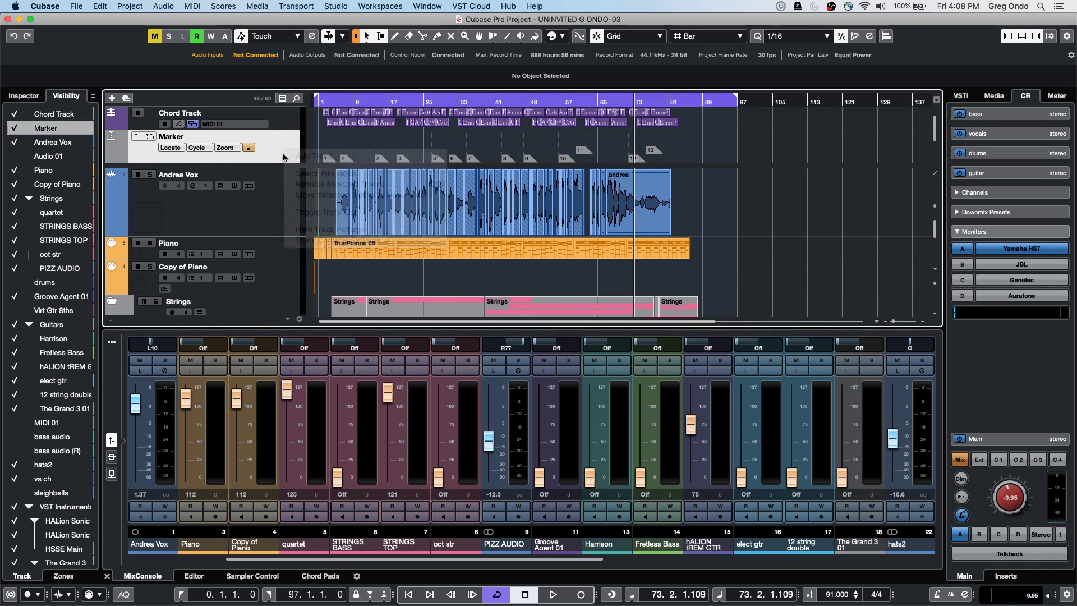
right_click(286, 154)
mouse_move(306, 159)
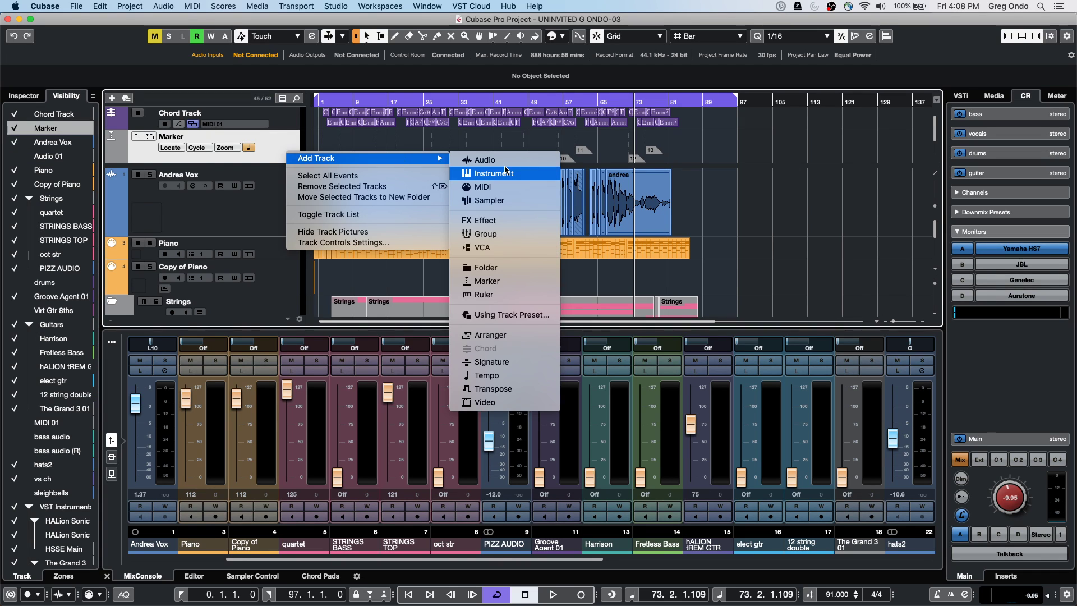
click(508, 335)
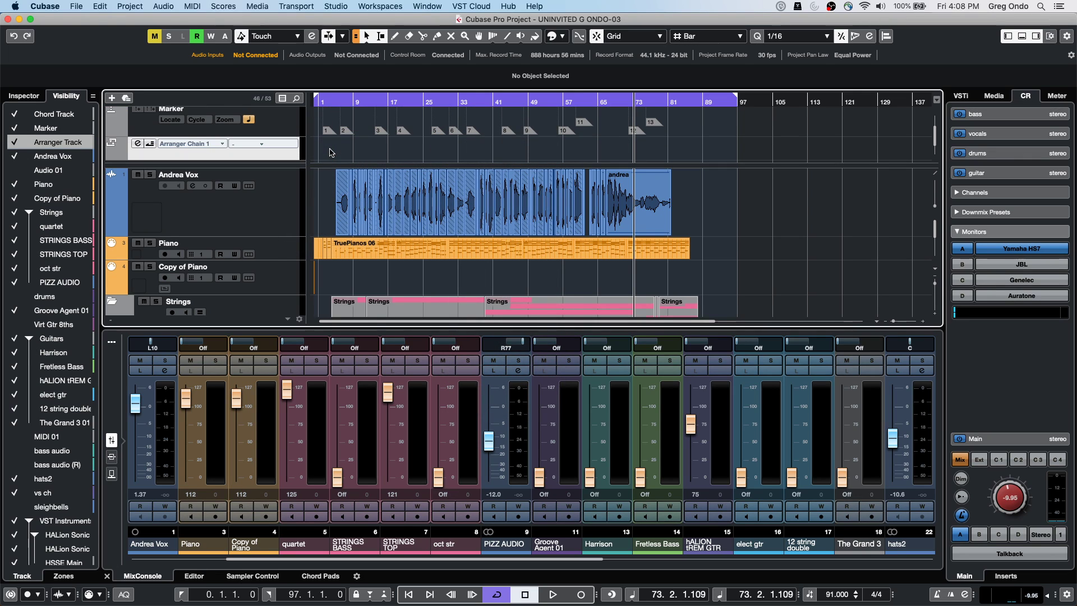
Draw arranger sections A through F across the song with the Pencil tool
right_click(335, 140)
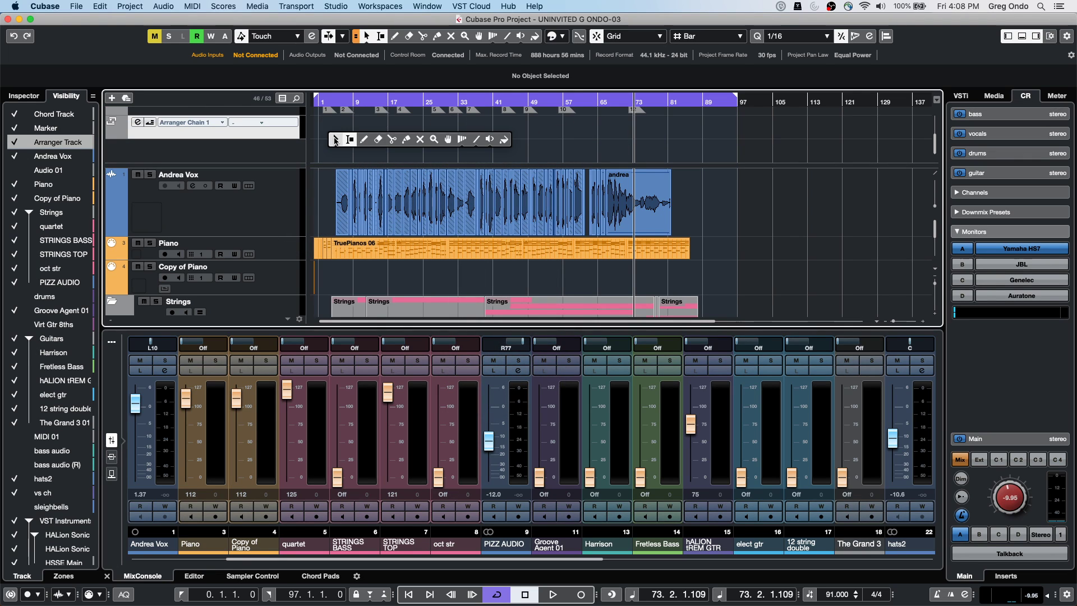
click(363, 139)
drag(332, 126, 677, 122)
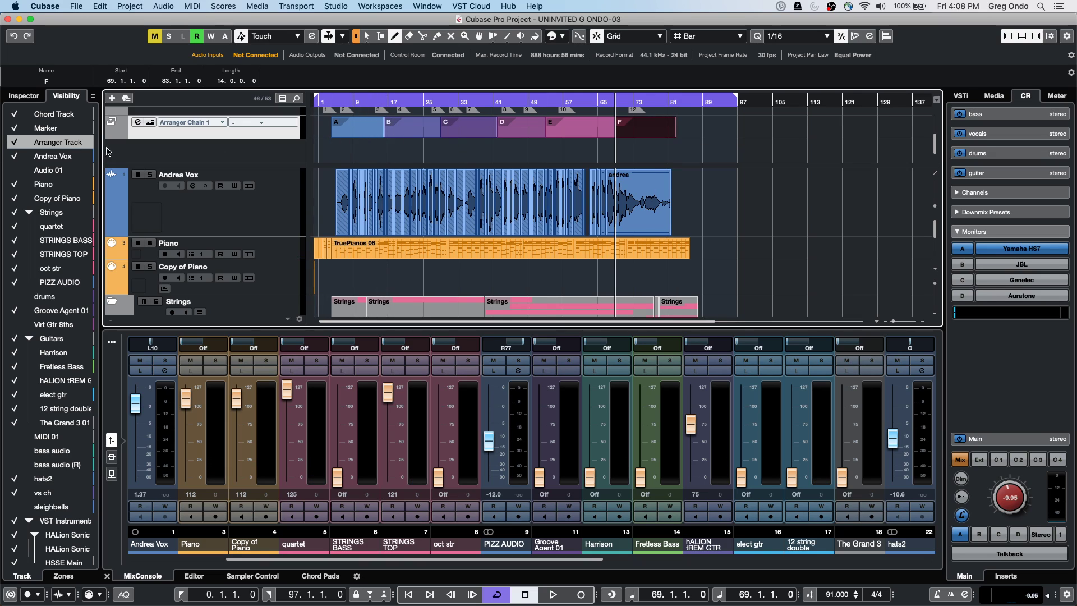
Rename arranger section A to 'intro' and draw a new section A from bar 11 to 14
click(18, 97)
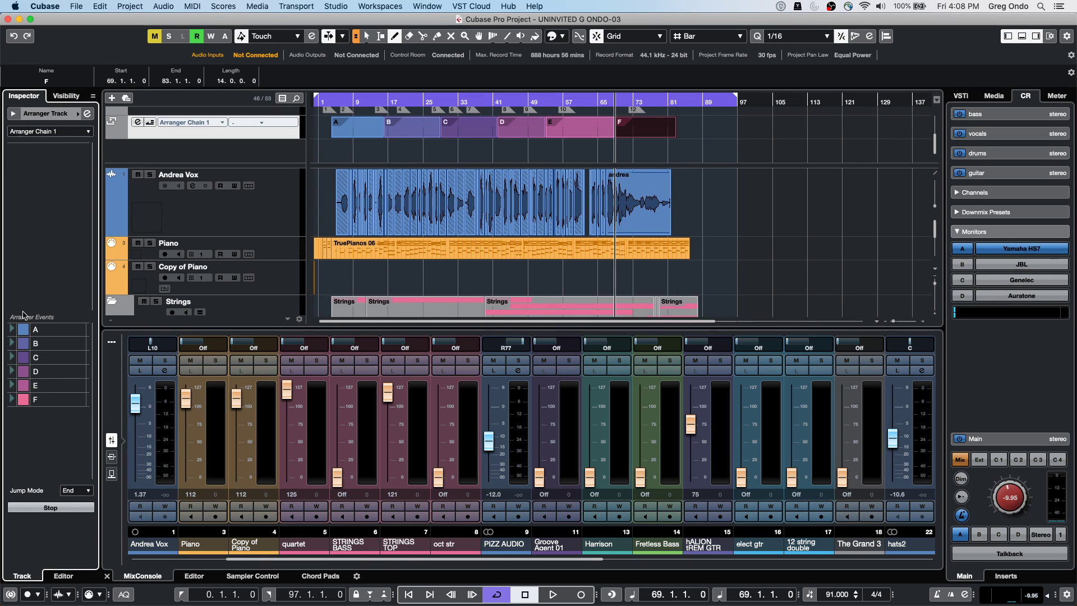
double_click(36, 332)
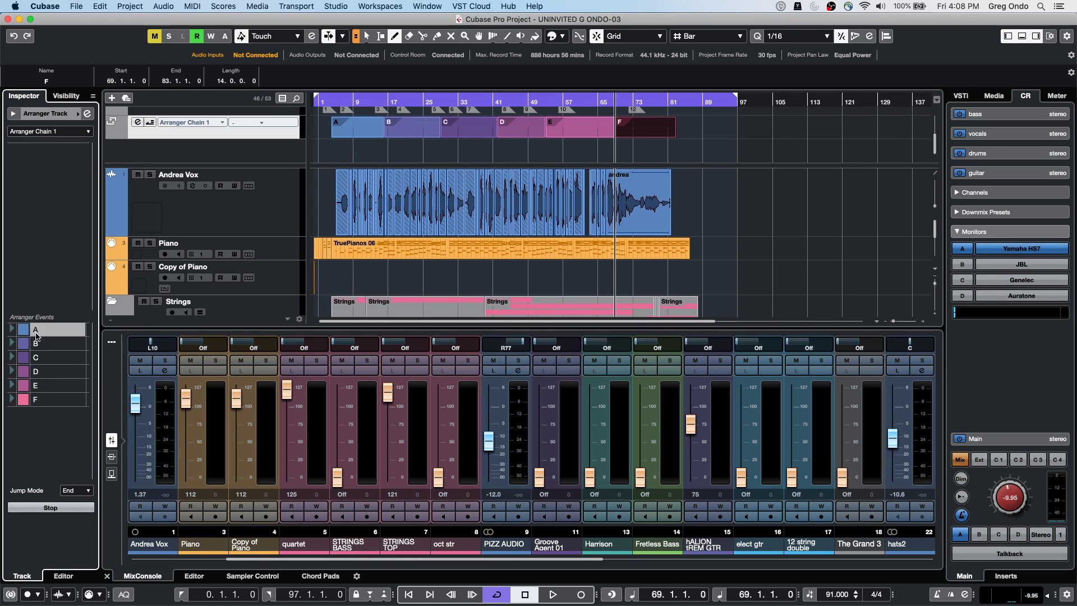
text(intro)
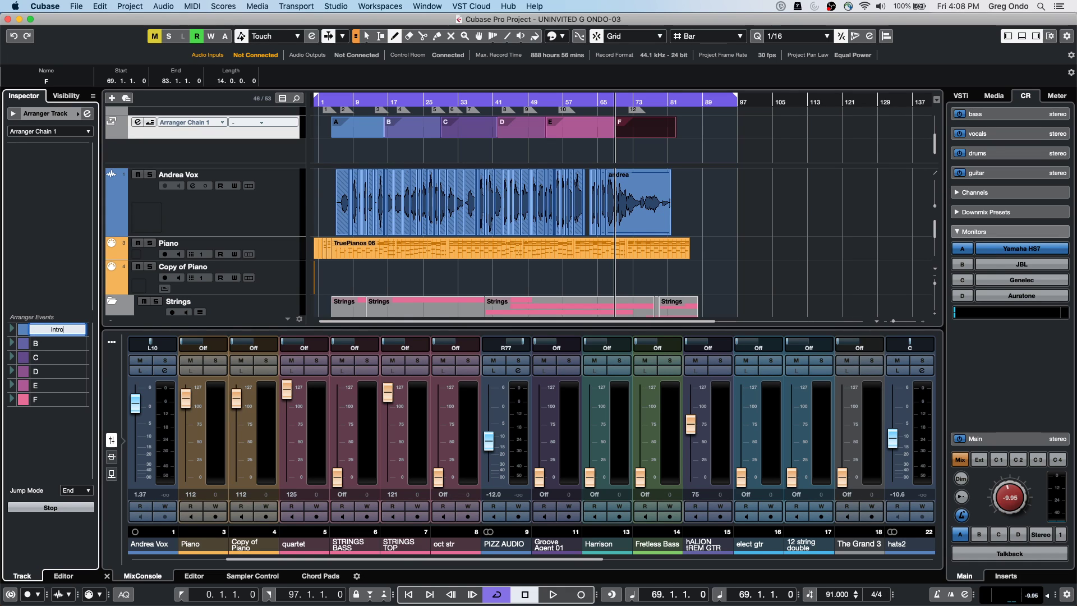
key(Return)
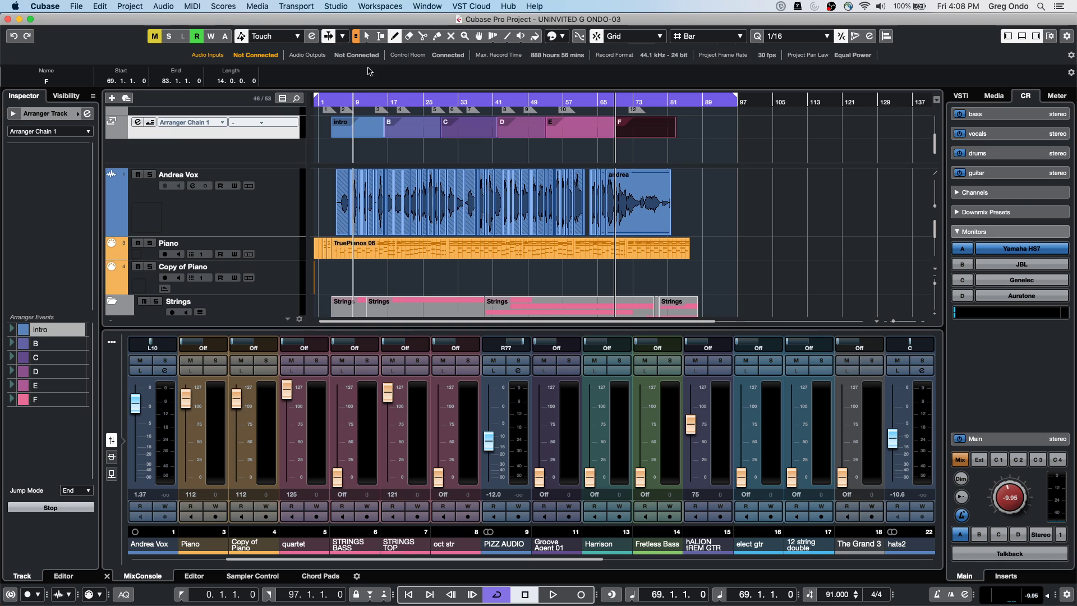
click(363, 126)
mouse_move(362, 127)
mouse_down()
mouse_move(433, 128)
mouse_move(423, 132)
mouse_up()
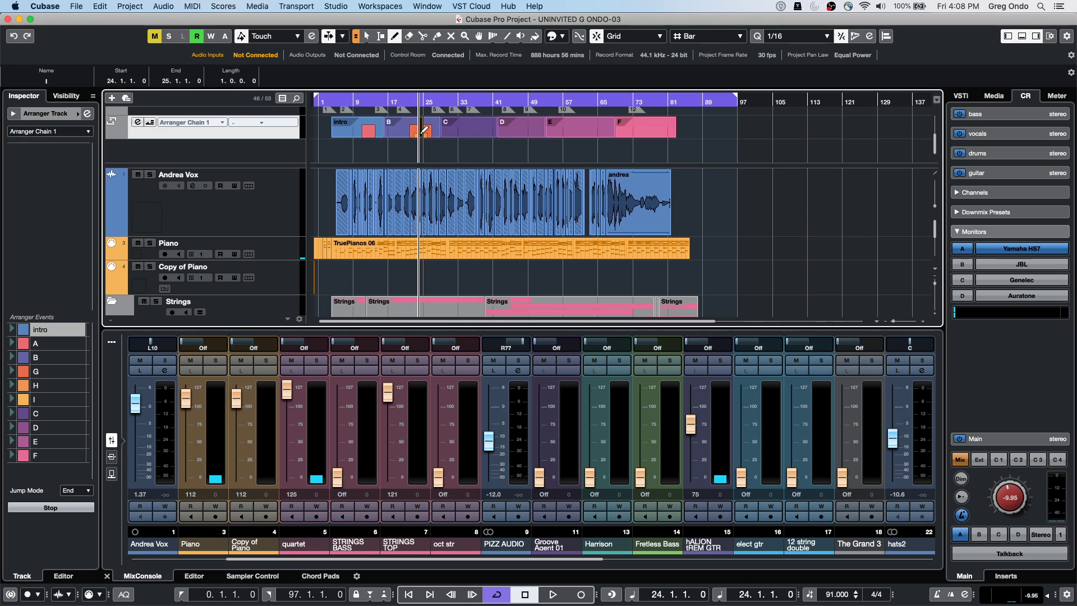
Start the arranger chain with sections A and B, removing an accidental E
double_click(35, 444)
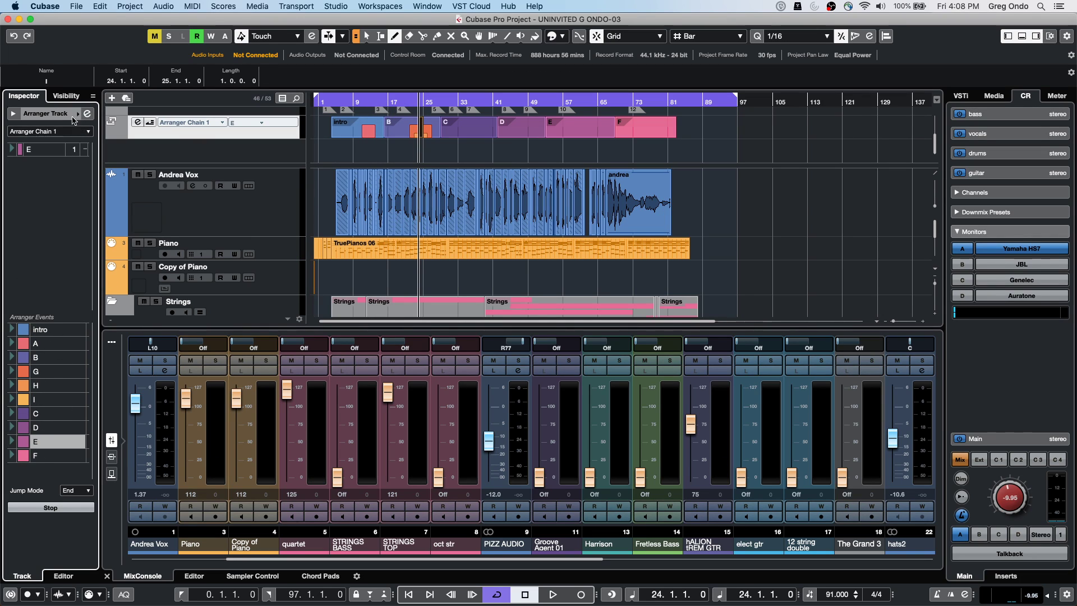
key(Delete)
click(50, 346)
drag(50, 345, 69, 191)
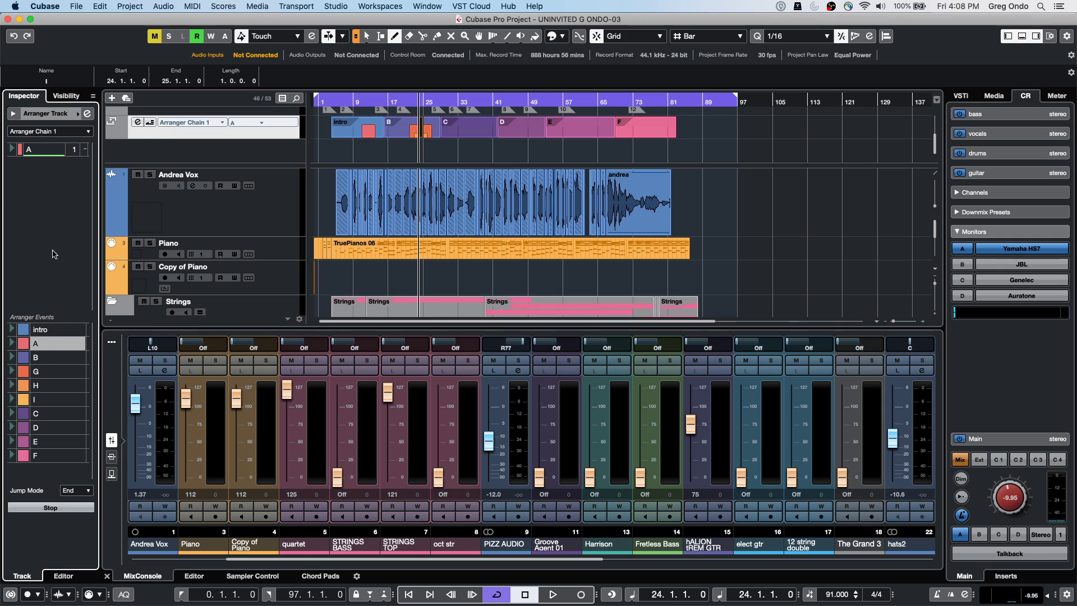
drag(52, 362, 53, 186)
Add D, E, G twice and H to the chain and open the Arranger Editor
drag(48, 431, 51, 159)
drag(56, 442, 32, 217)
drag(58, 372, 39, 247)
drag(55, 372, 12, 208)
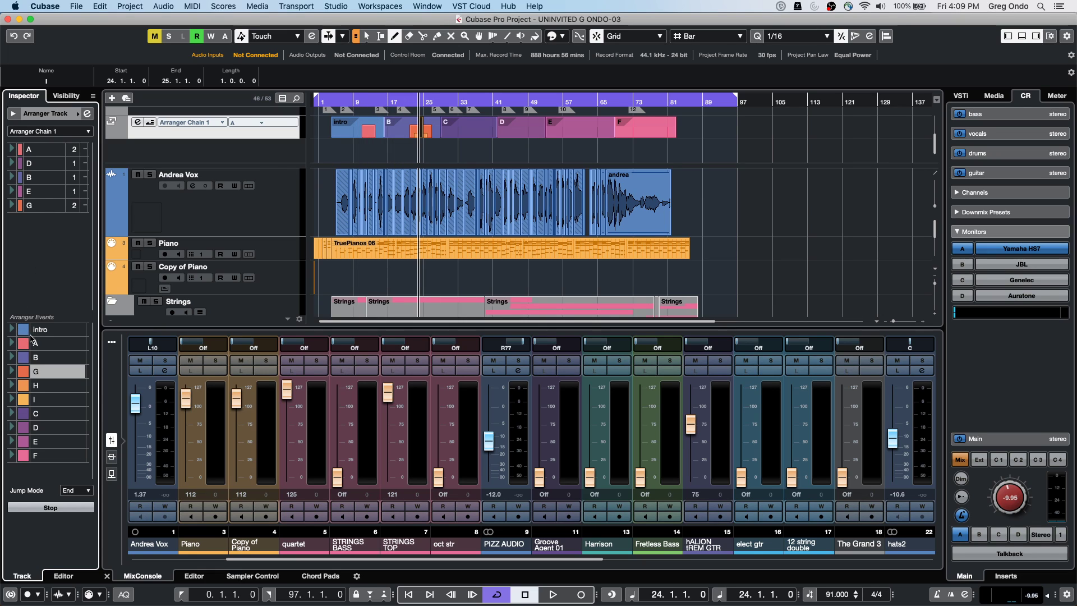
double_click(49, 385)
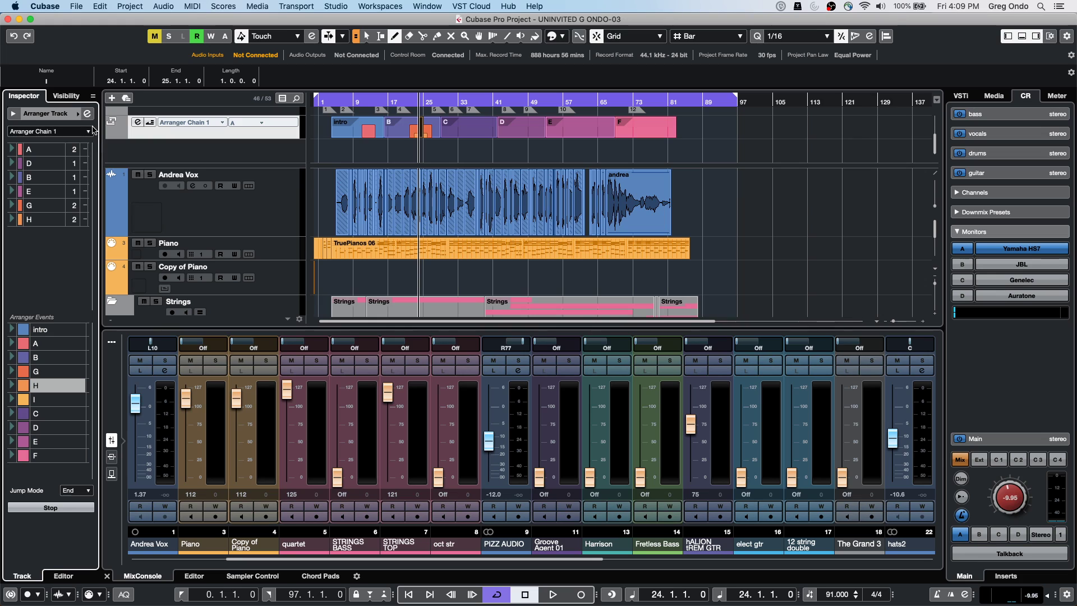
click(89, 114)
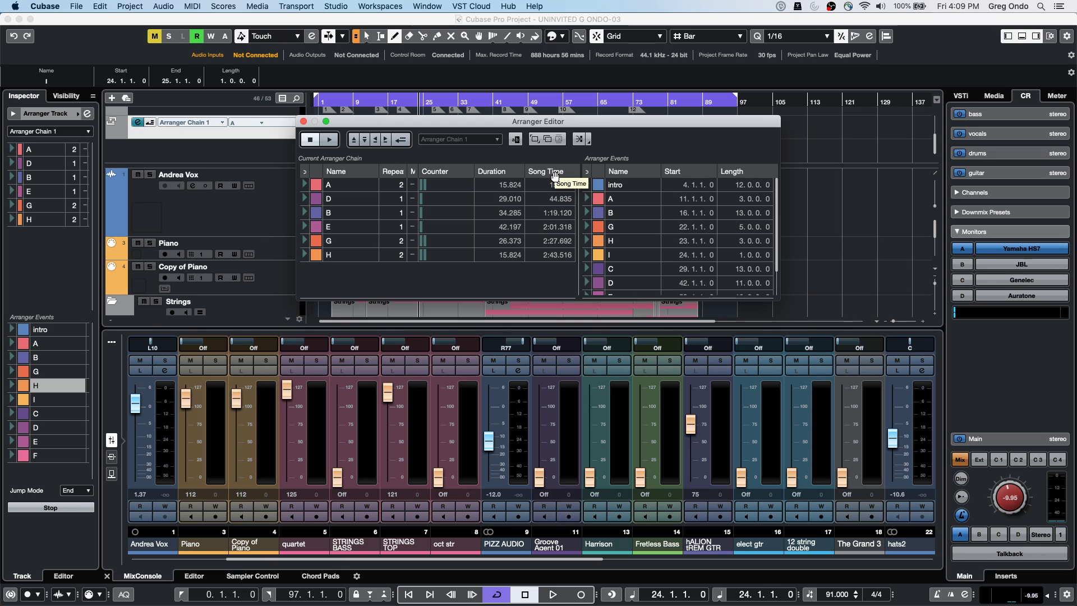
Turn on Arranger Mode, leaving the Inspector's chain dropdown unchanged
click(403, 140)
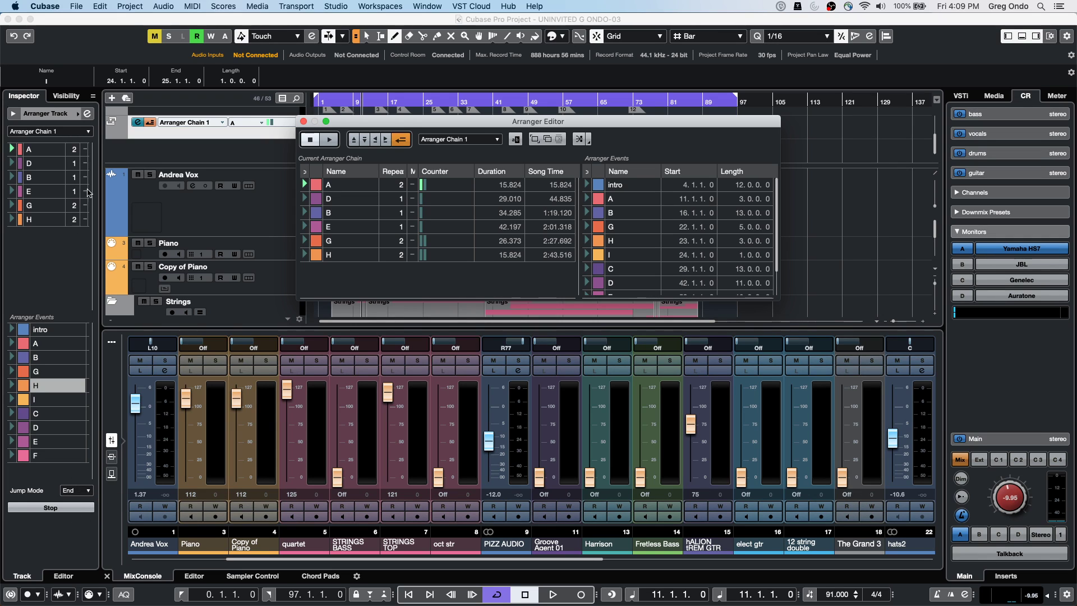
click(84, 131)
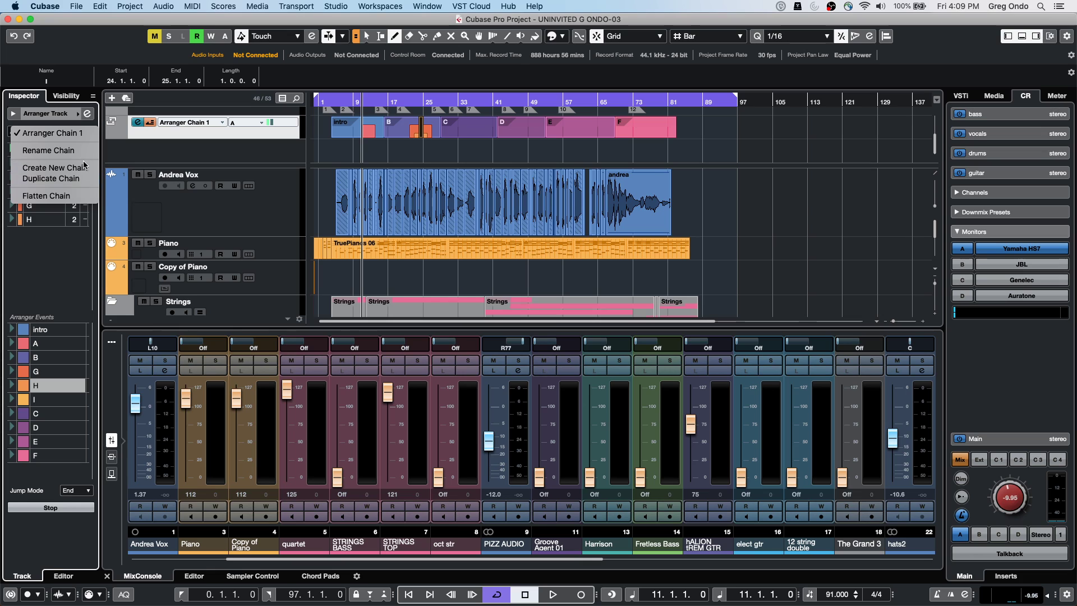
click(476, 127)
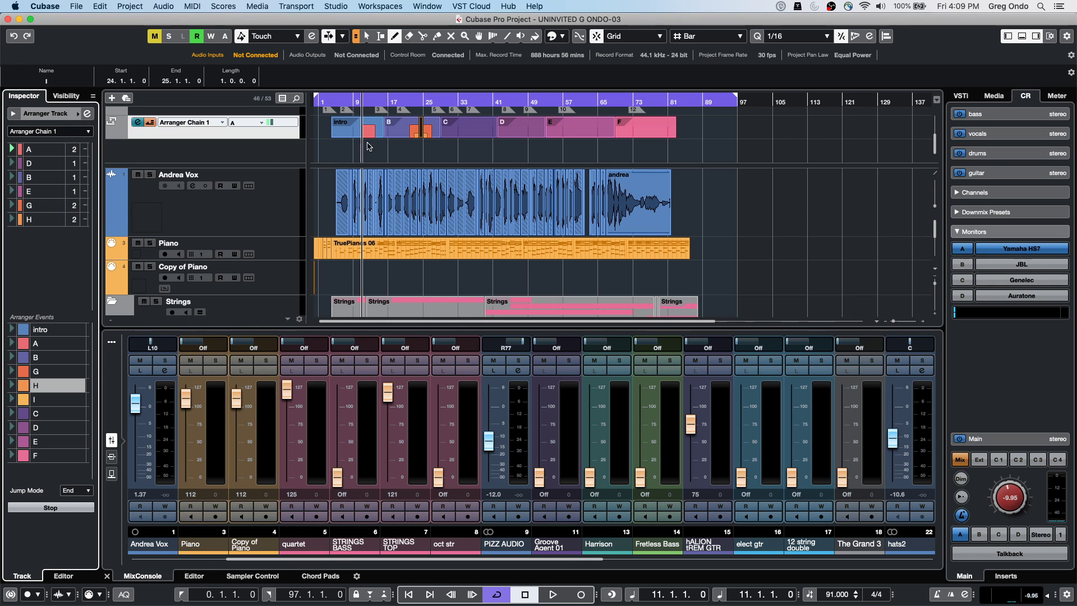
Flatten the arranger chain, then switch to YouTube Studio and choose END STREAM
key(super+z)
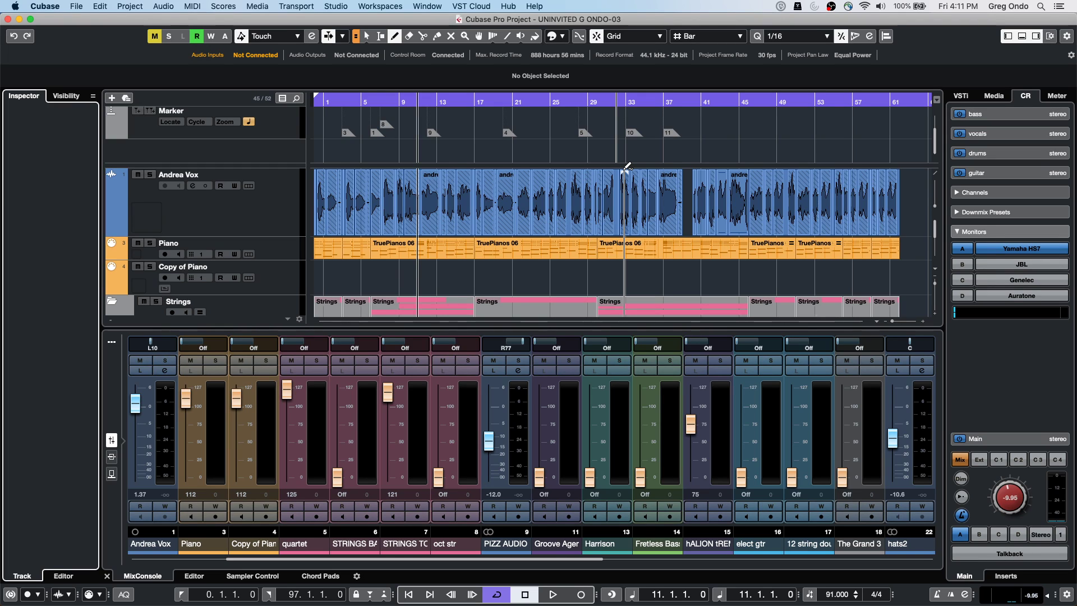
key(super+Tab)
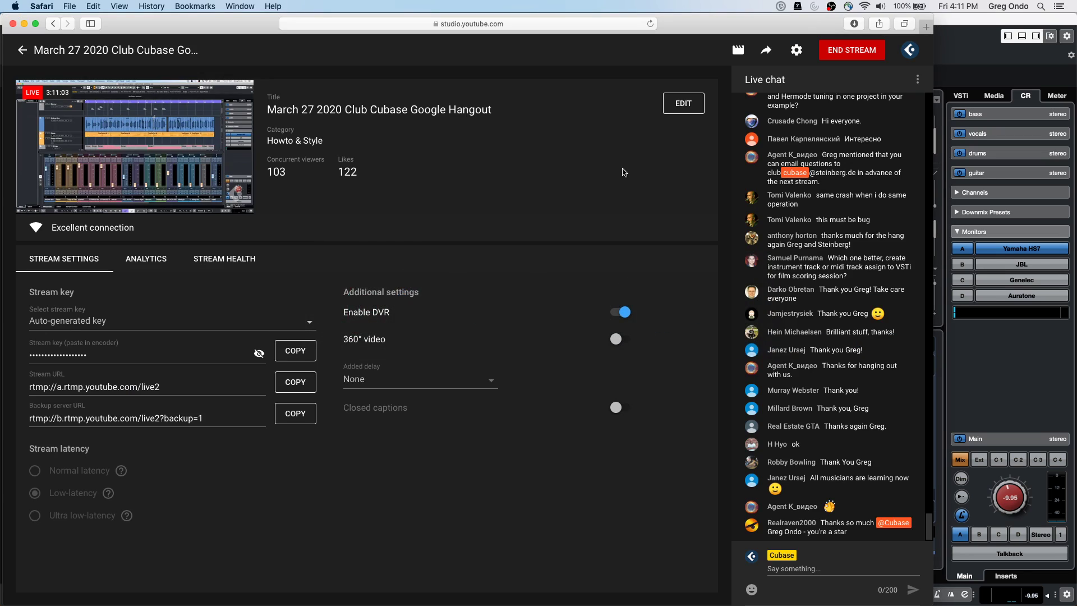
click(842, 53)
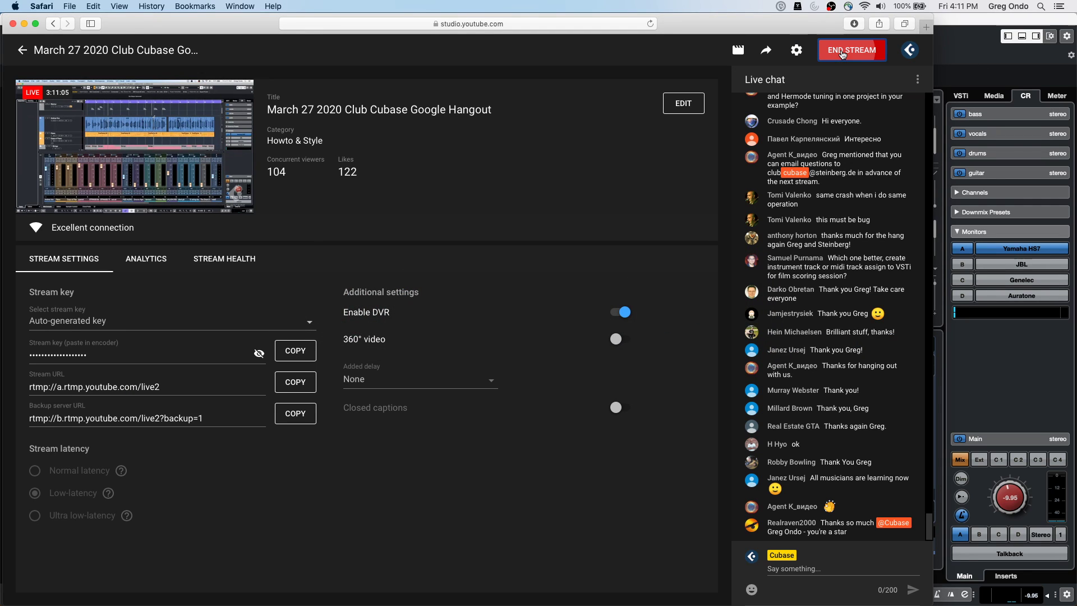